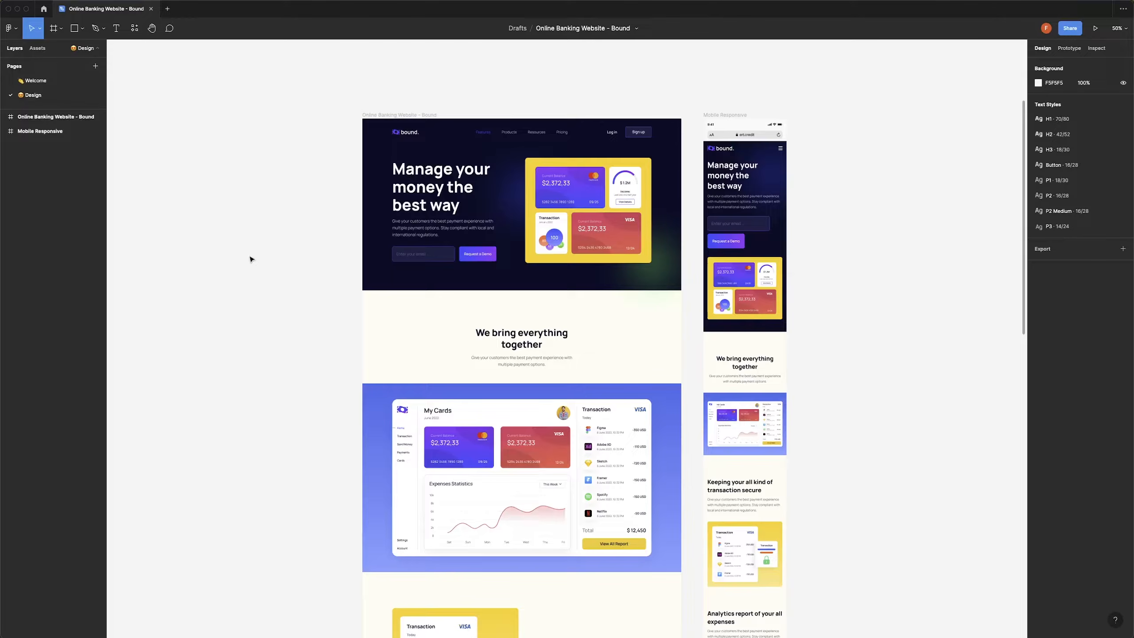
Review the Bound banking design in Figma, then bring the live Bound site's browser forward.
{"action": "scroll", "coordinate": [346, 197], "scroll_direction": "down", "scroll_amount": 12}
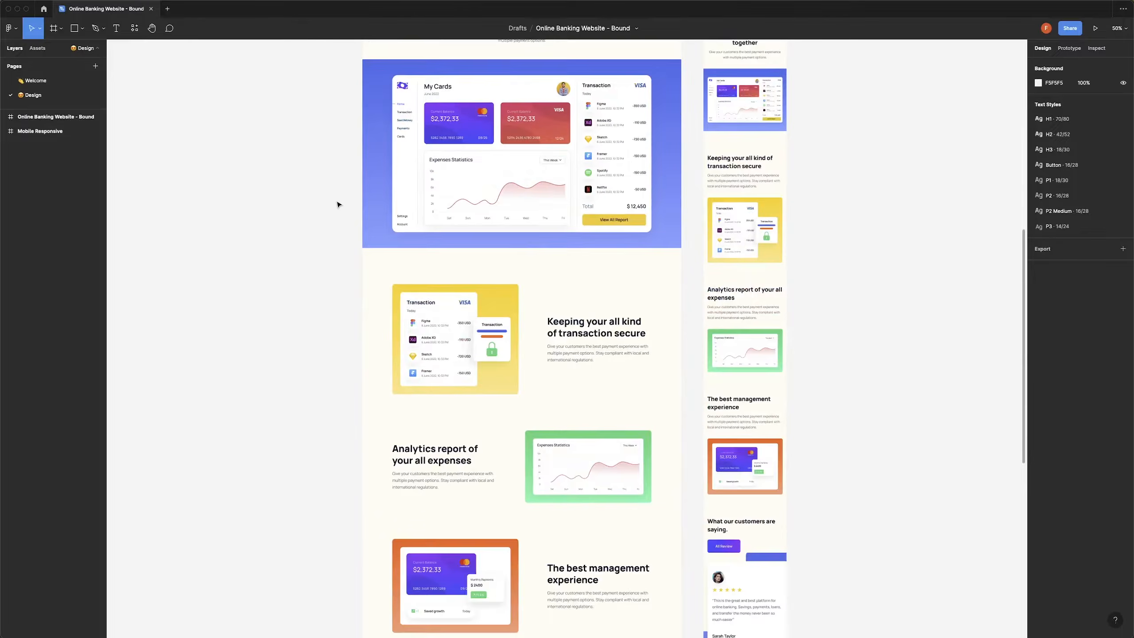
{"action": "scroll", "coordinate": [337, 208], "scroll_direction": "down", "scroll_amount": 7}
{"action": "scroll", "coordinate": [338, 210], "scroll_direction": "up", "scroll_amount": 8}
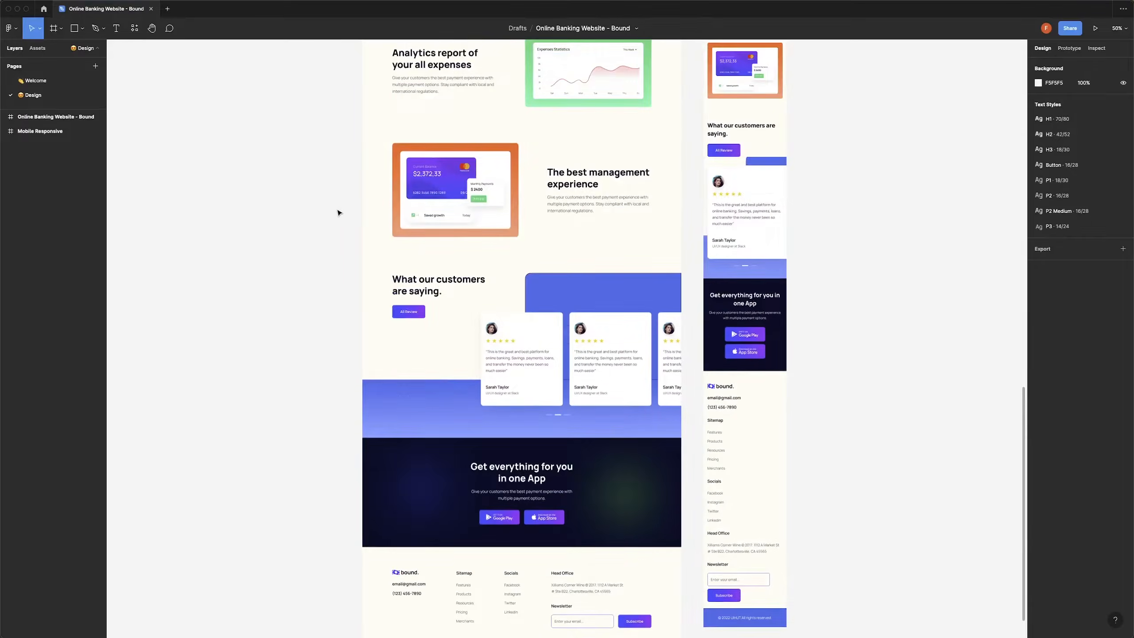
{"action": "scroll", "coordinate": [338, 213], "scroll_direction": "up", "scroll_amount": 10}
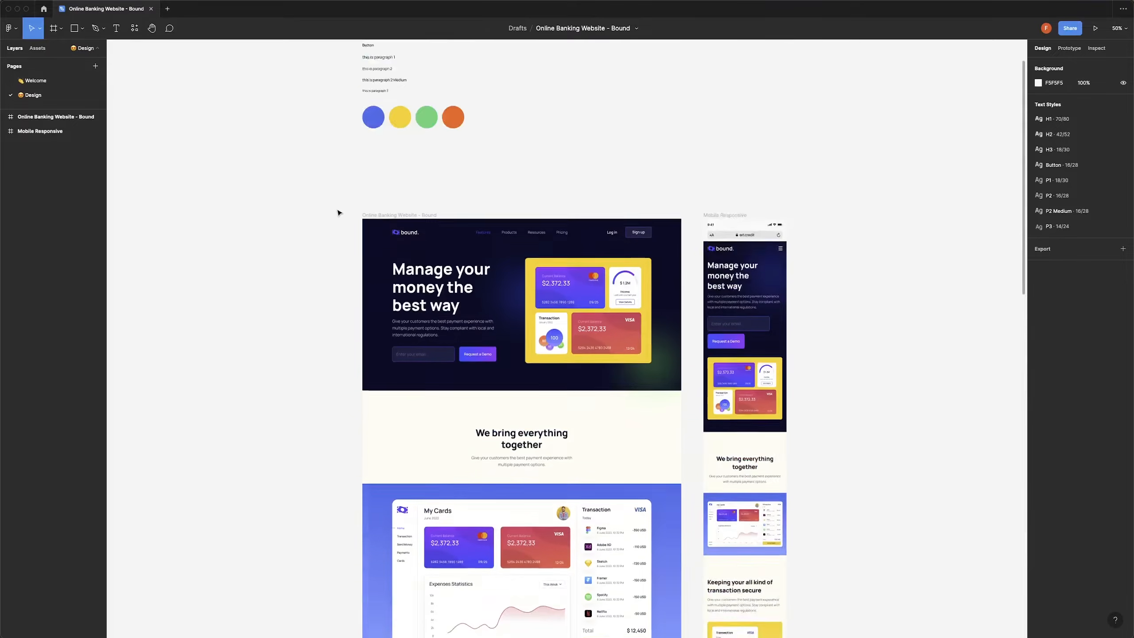
{"action": "scroll", "coordinate": [338, 213], "scroll_direction": "up", "scroll_amount": 3}
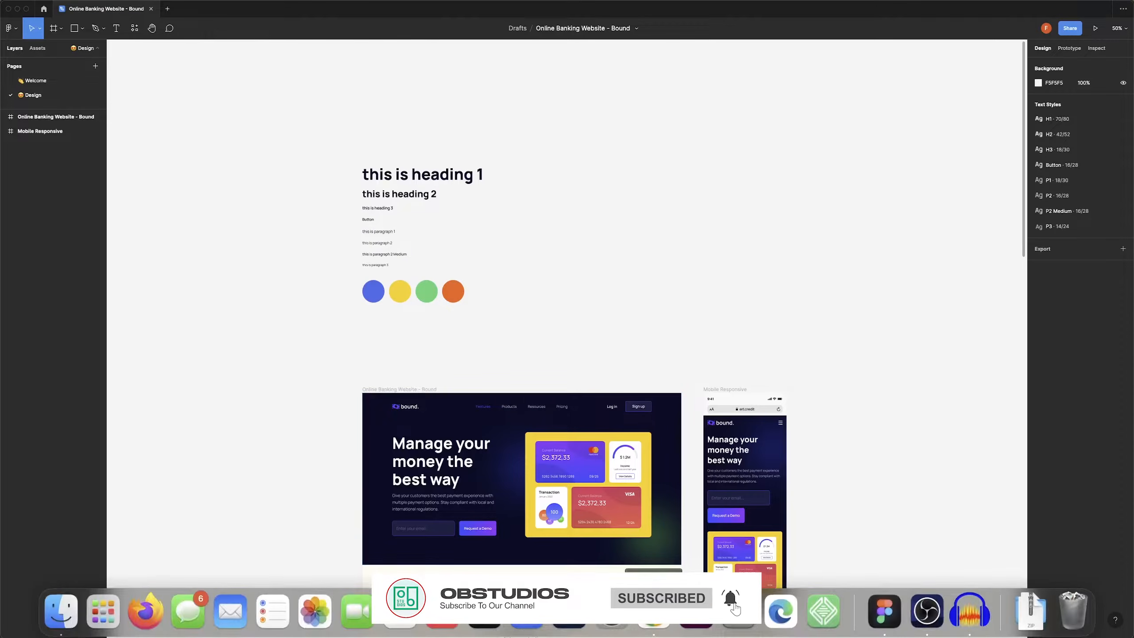
{"action": "left_click", "coordinate": [147, 607]}
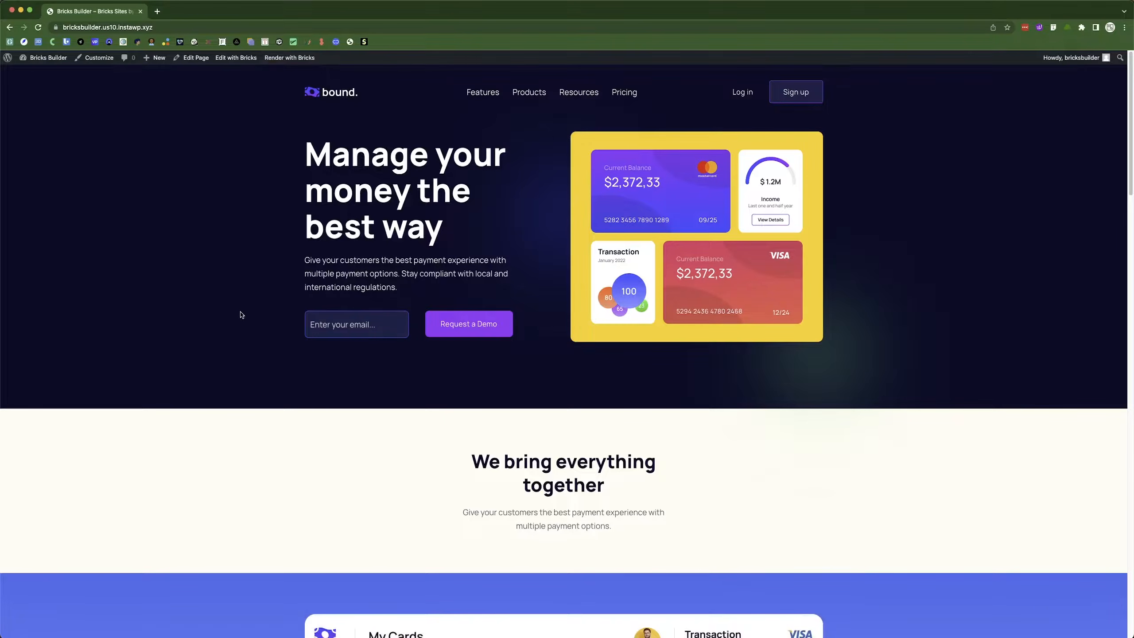
Go to the WordPress admin Dashboard from the live Bound homepage.
{"action": "left_click", "coordinate": [42, 67]}
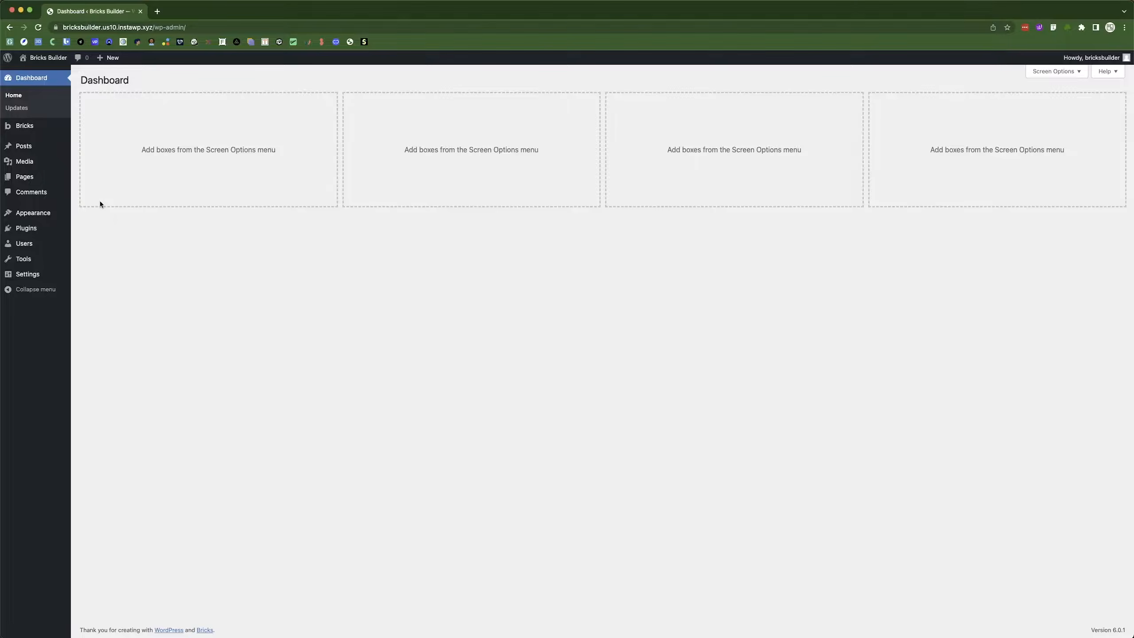
Check the Media Library, then open Bricks Custom Fonts listing the Manrope WOFF2 font.
{"action": "mouse_move", "coordinate": [42, 130]}
{"action": "left_click", "coordinate": [24, 162]}
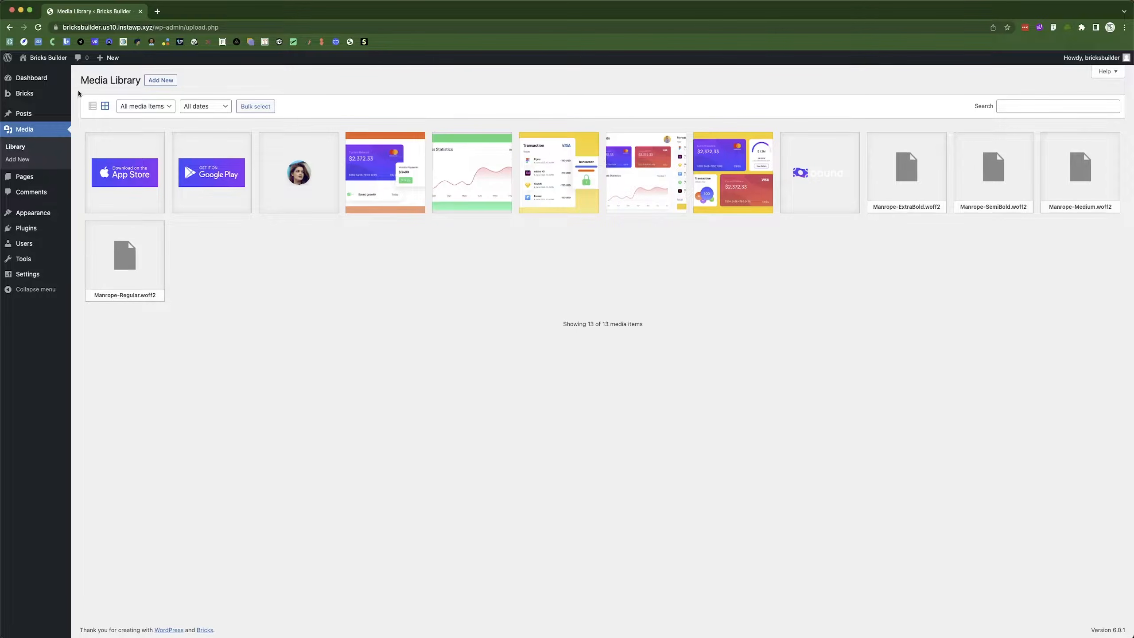
{"action": "mouse_move", "coordinate": [24, 94]}
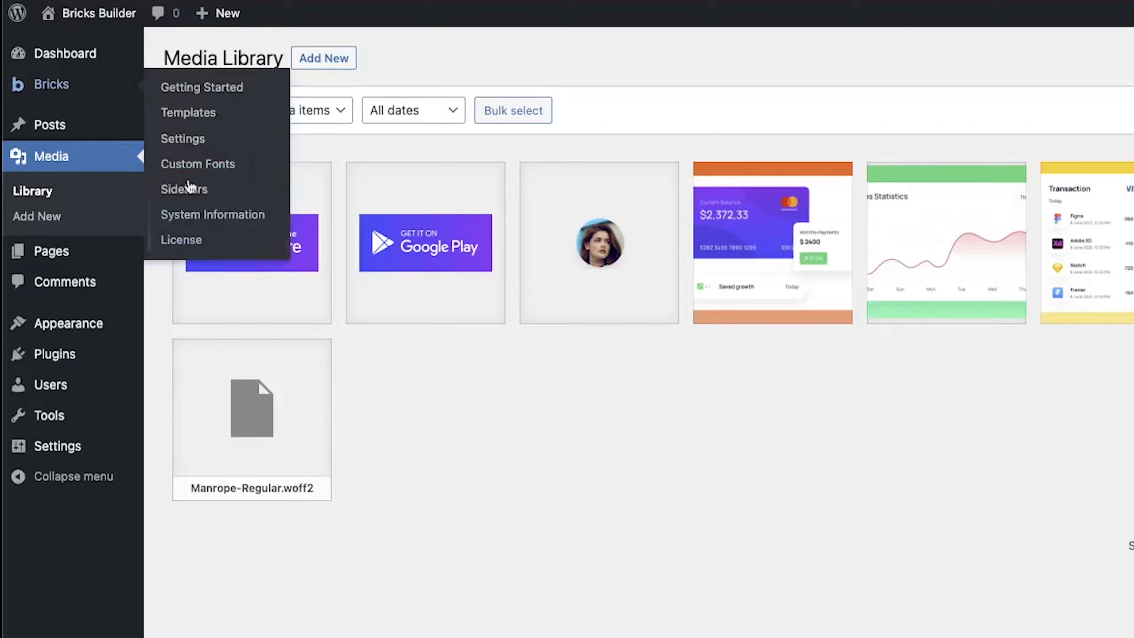
{"action": "left_click", "coordinate": [271, 172]}
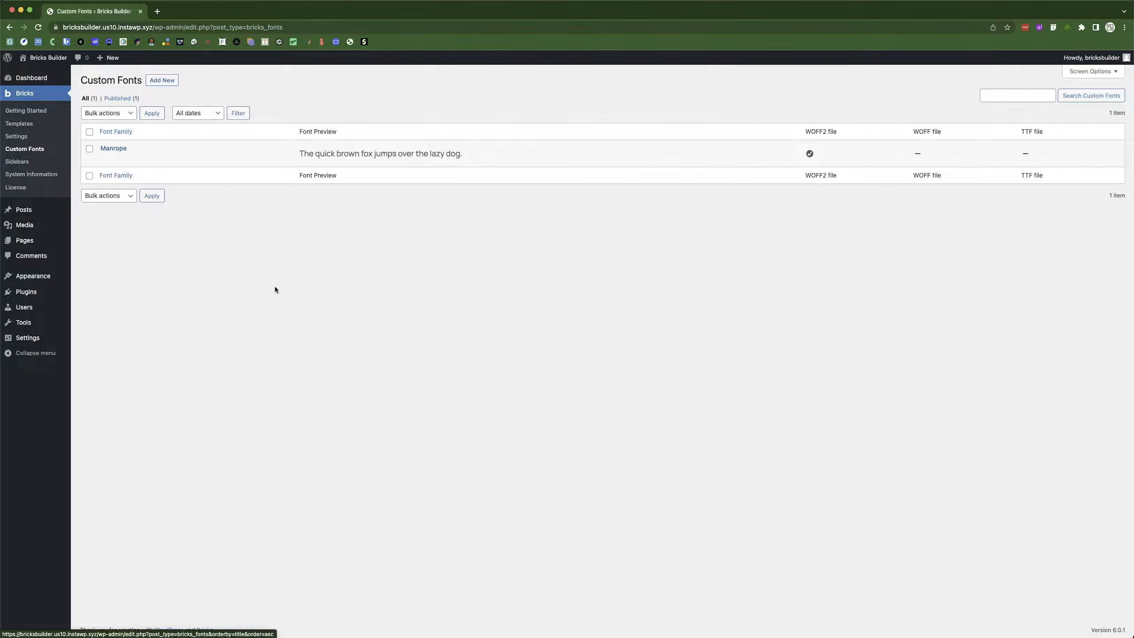
Revisit the Media Library's font files, then open Bricks Templates showing the Header and Footer.
{"action": "left_click", "coordinate": [24, 224]}
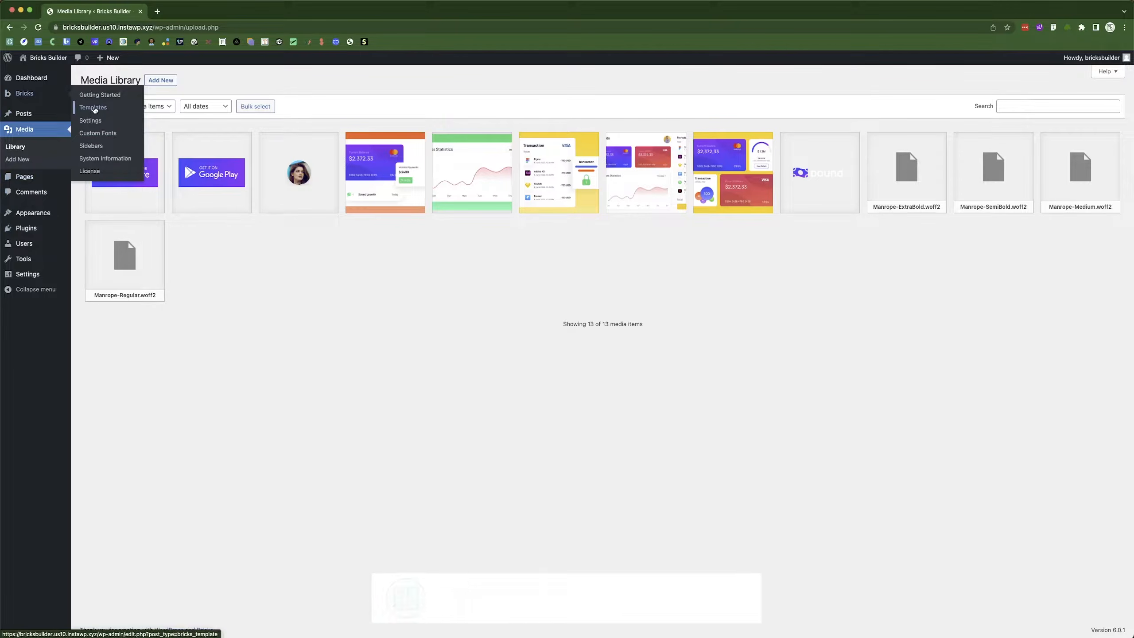
{"action": "left_click", "coordinate": [95, 110]}
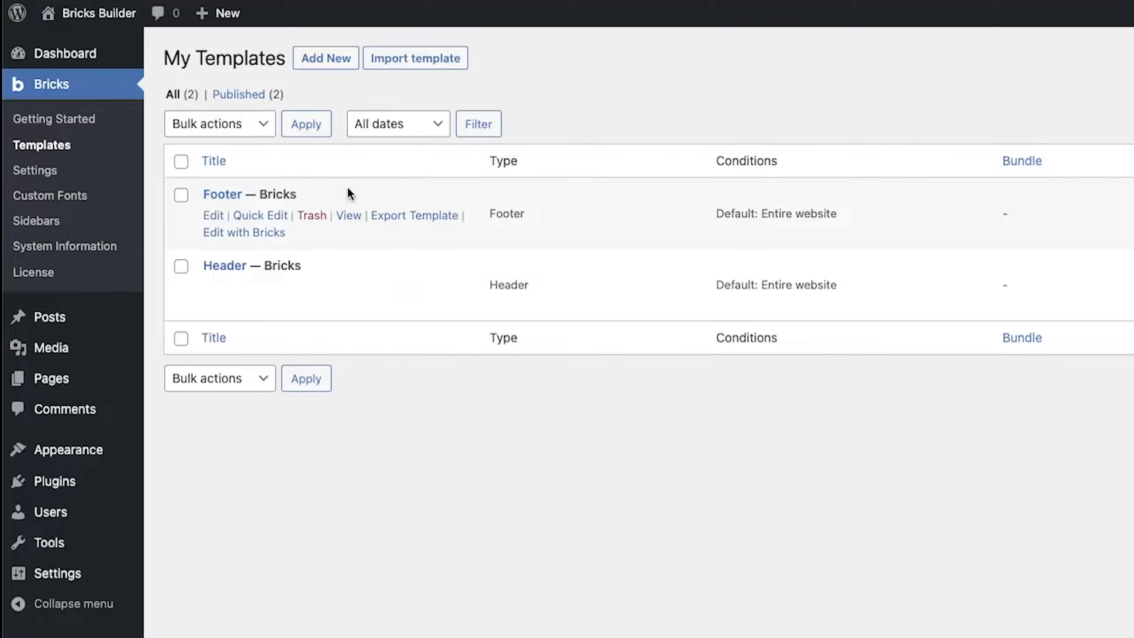
Start a new Bricks template titled 'Main Header'.
{"action": "left_click", "coordinate": [330, 58]}
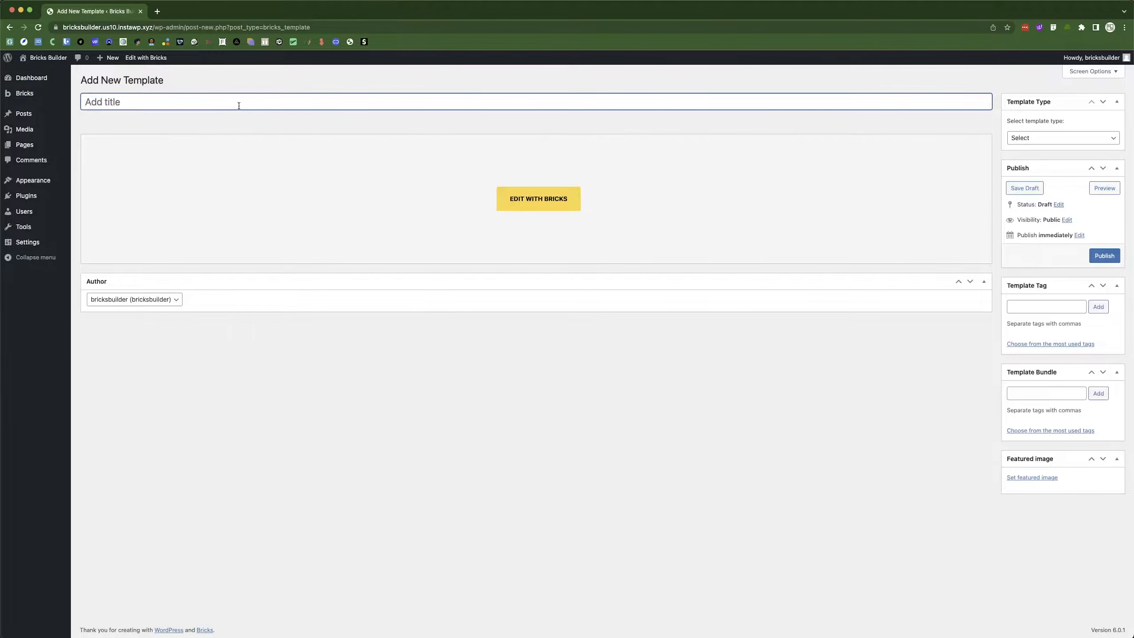
{"action": "type", "text": "M"}
{"action": "key", "text": "BackSpace"}
{"action": "type", "text": "Main Header"}
{"action": "left_click", "coordinate": [169, 122]}
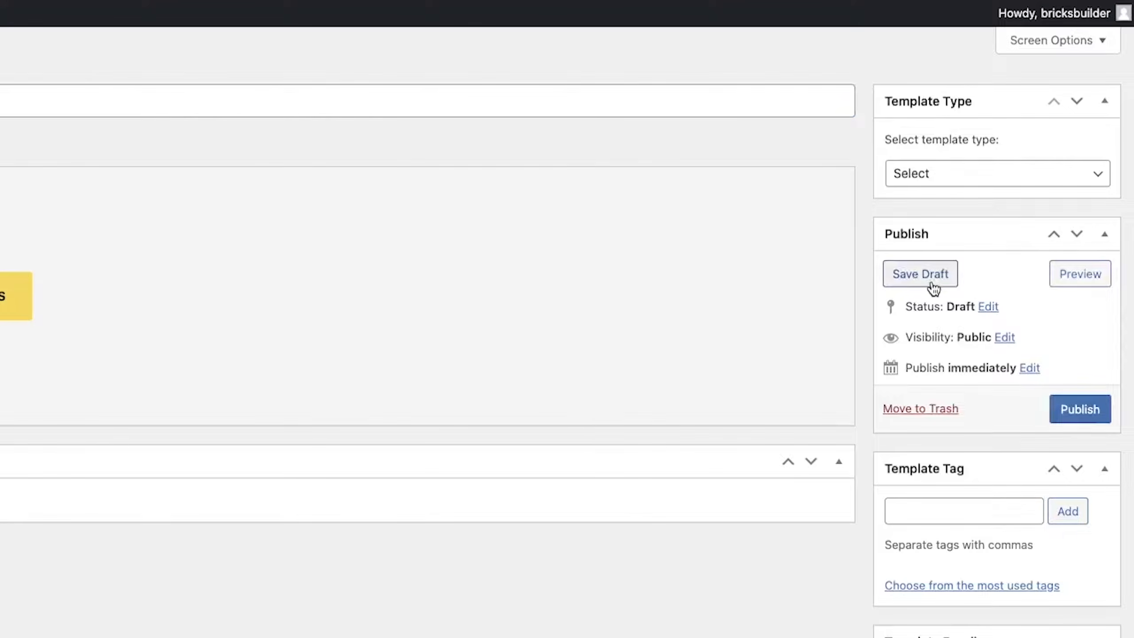
Set the template type to Header, publish it, and open it in the Bricks editor.
{"action": "left_click", "coordinate": [941, 181]}
{"action": "left_click", "coordinate": [939, 194]}
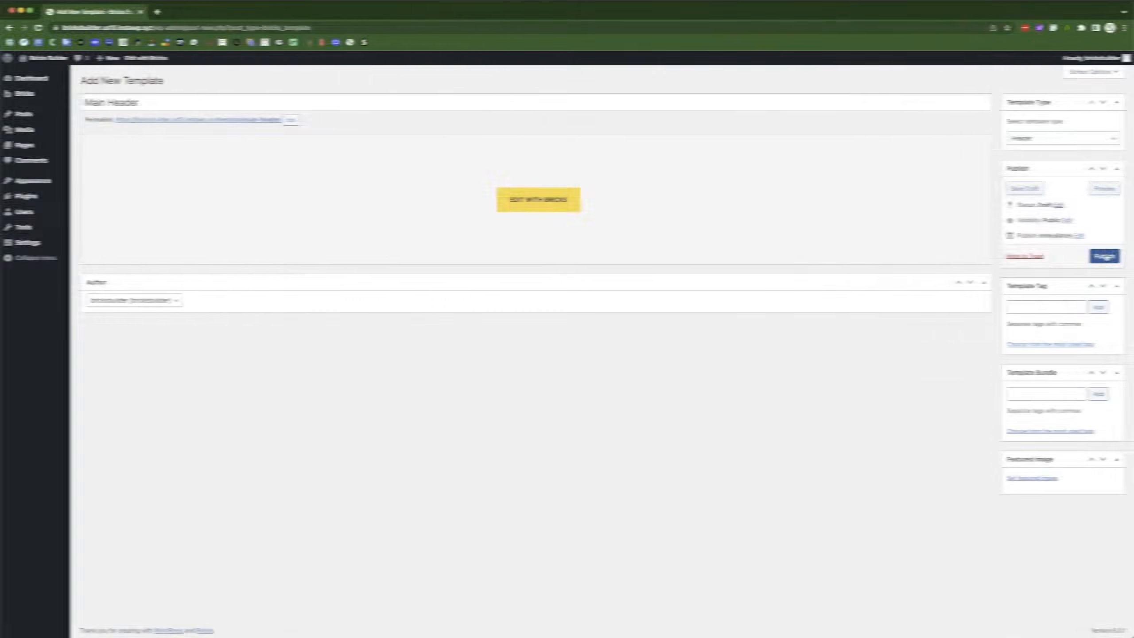
{"action": "left_click", "coordinate": [1080, 409]}
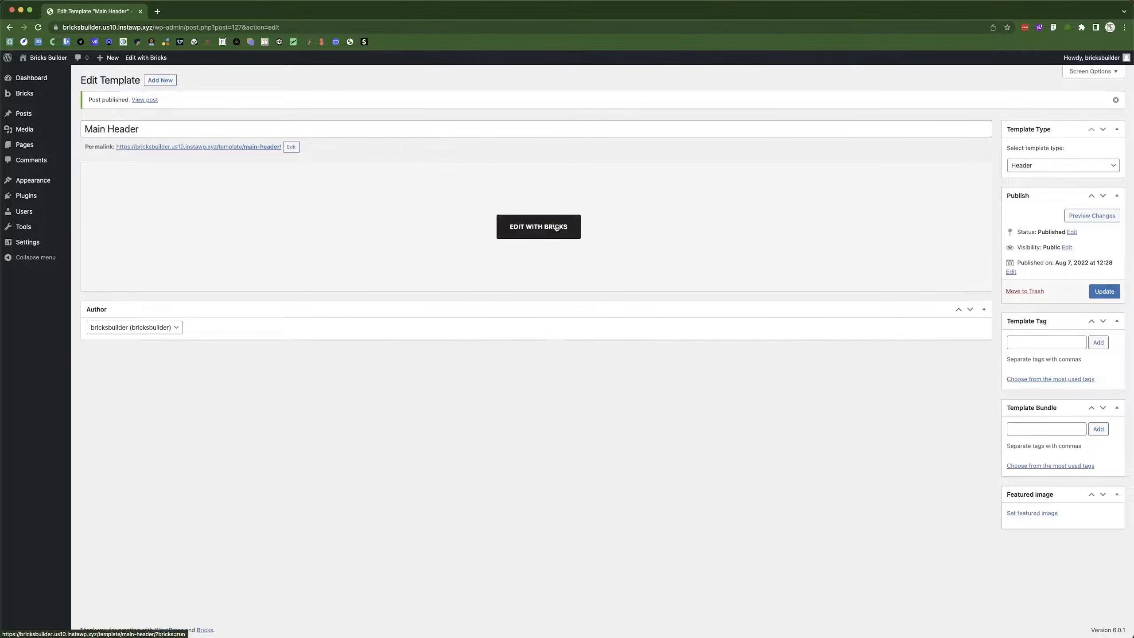
{"action": "left_click", "coordinate": [553, 227]}
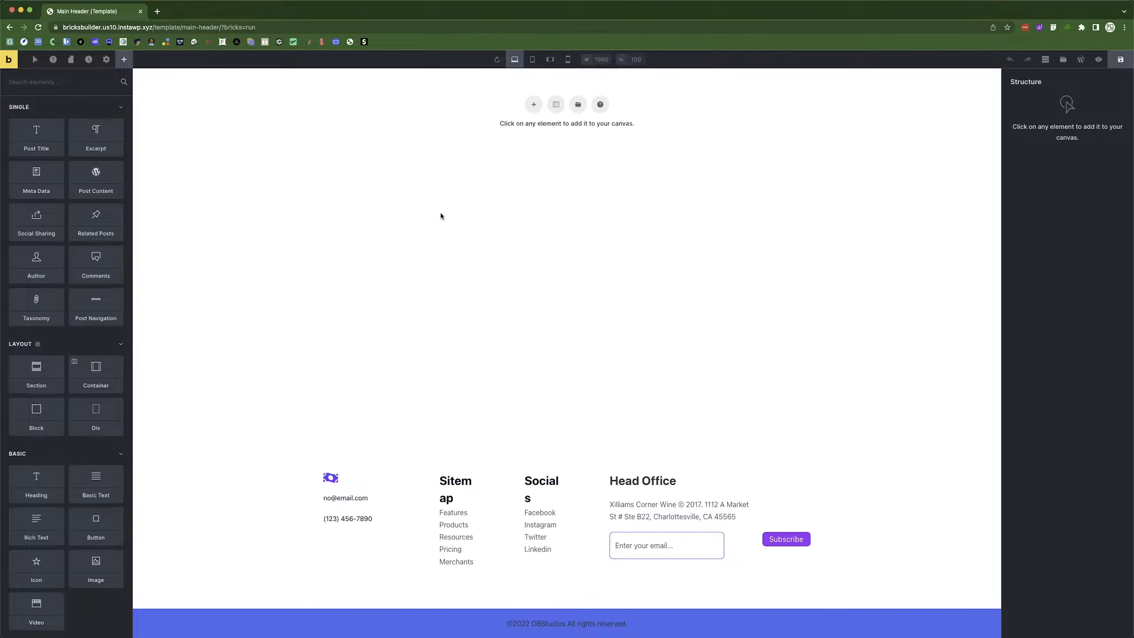
Add a Section with a Container to the Main Header canvas, save, and open settings.
{"action": "left_click", "coordinate": [532, 105]}
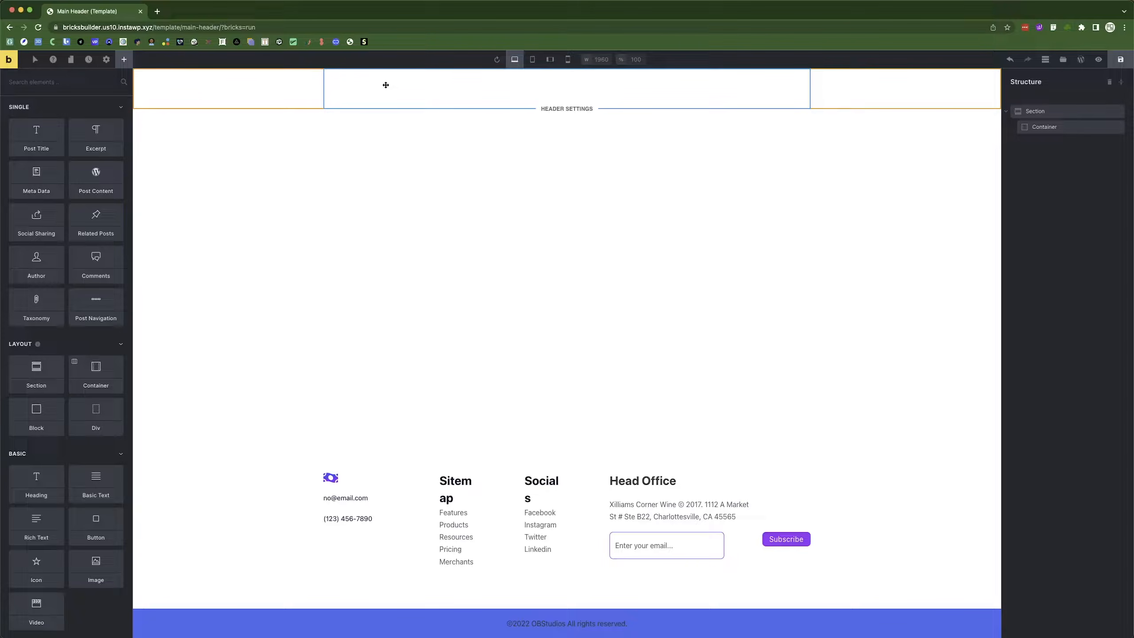
{"action": "left_click", "coordinate": [1120, 60]}
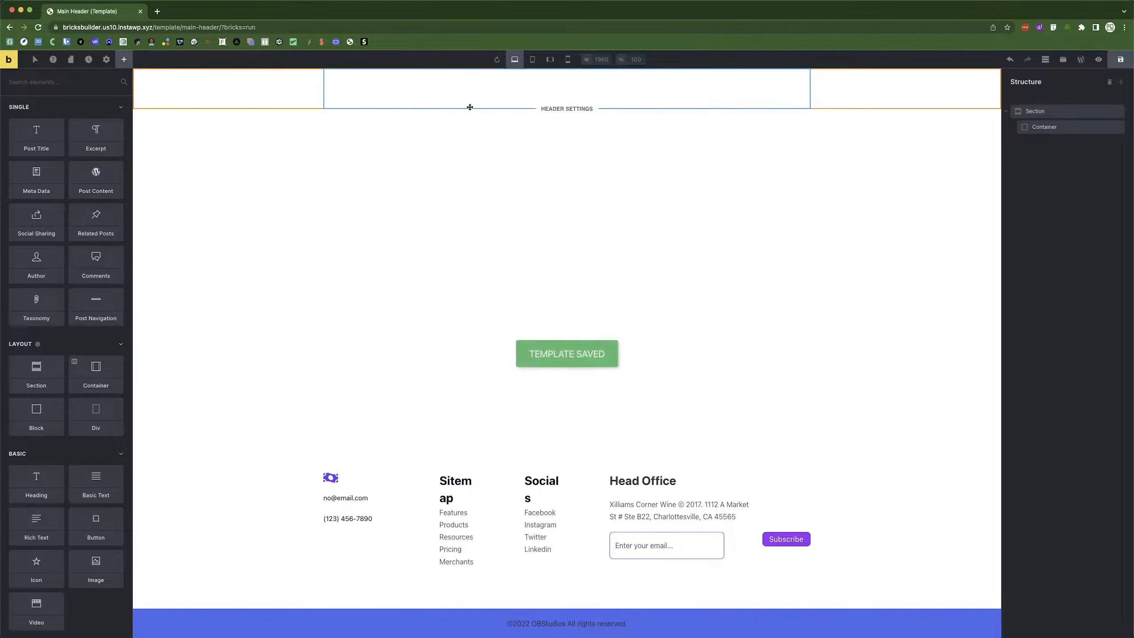
{"action": "left_click", "coordinate": [107, 60]}
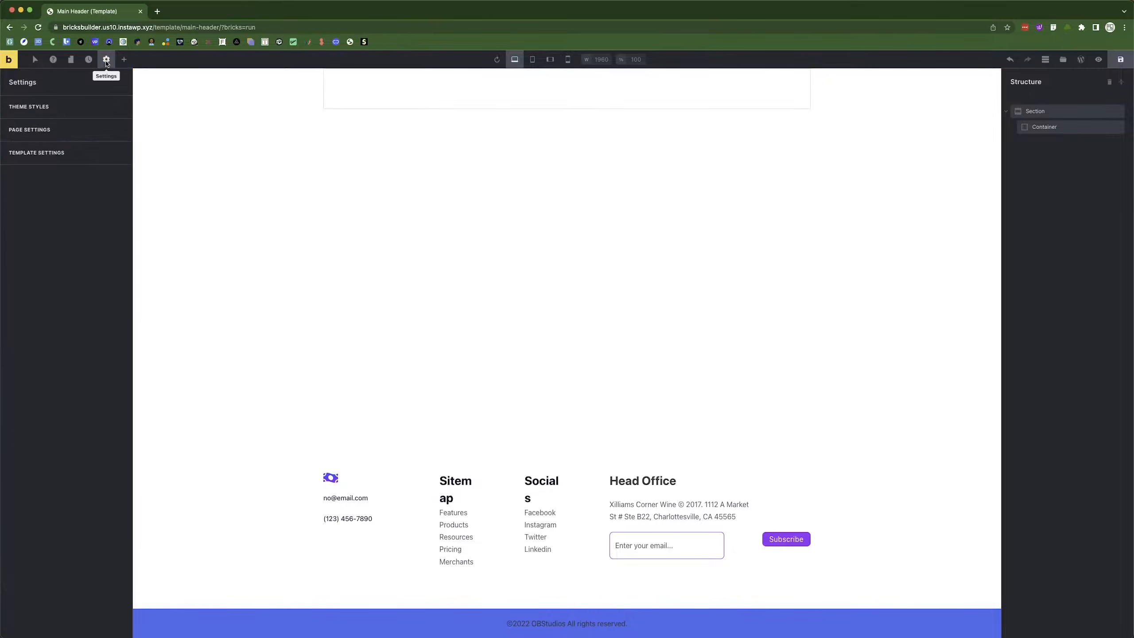
Create a new theme style named 'Figma to Bricks' under Theme Styles.
{"action": "left_click", "coordinate": [33, 108]}
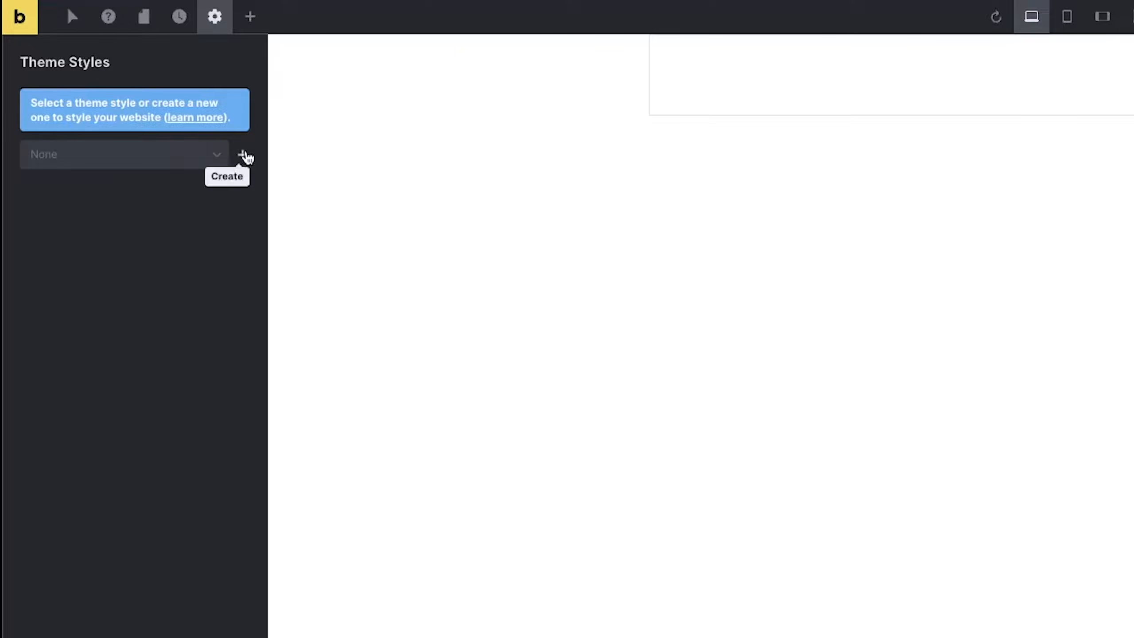
{"action": "left_click", "coordinate": [243, 156]}
{"action": "left_click", "coordinate": [115, 107]}
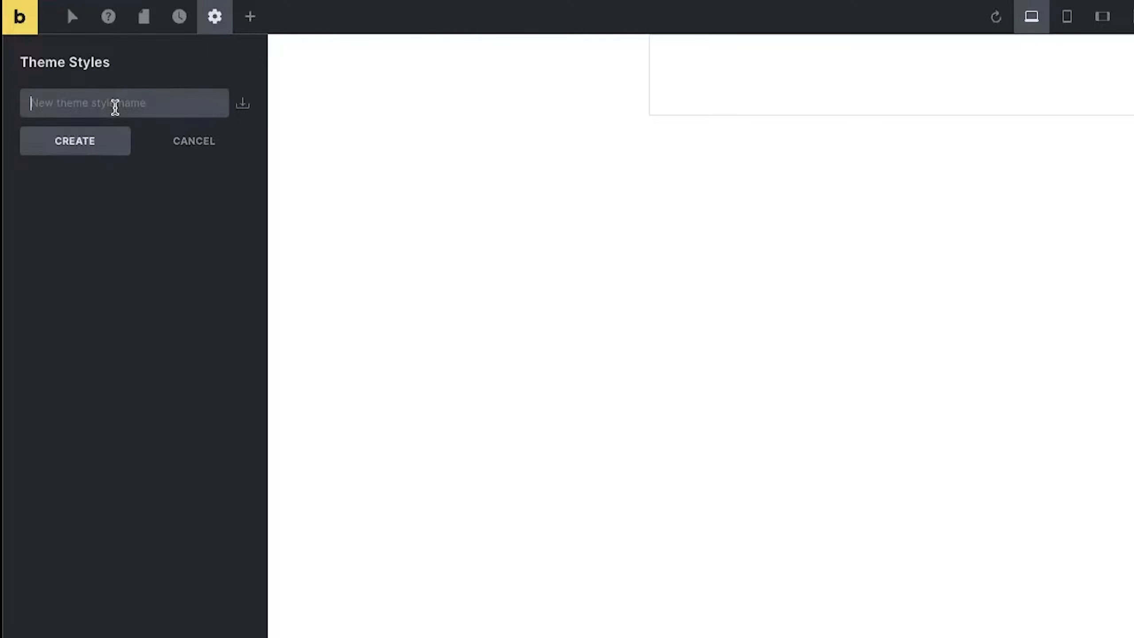
{"action": "type", "text": "Br"}
{"action": "key", "text": "BackSpace"}
{"action": "type", "text": "Figma"}
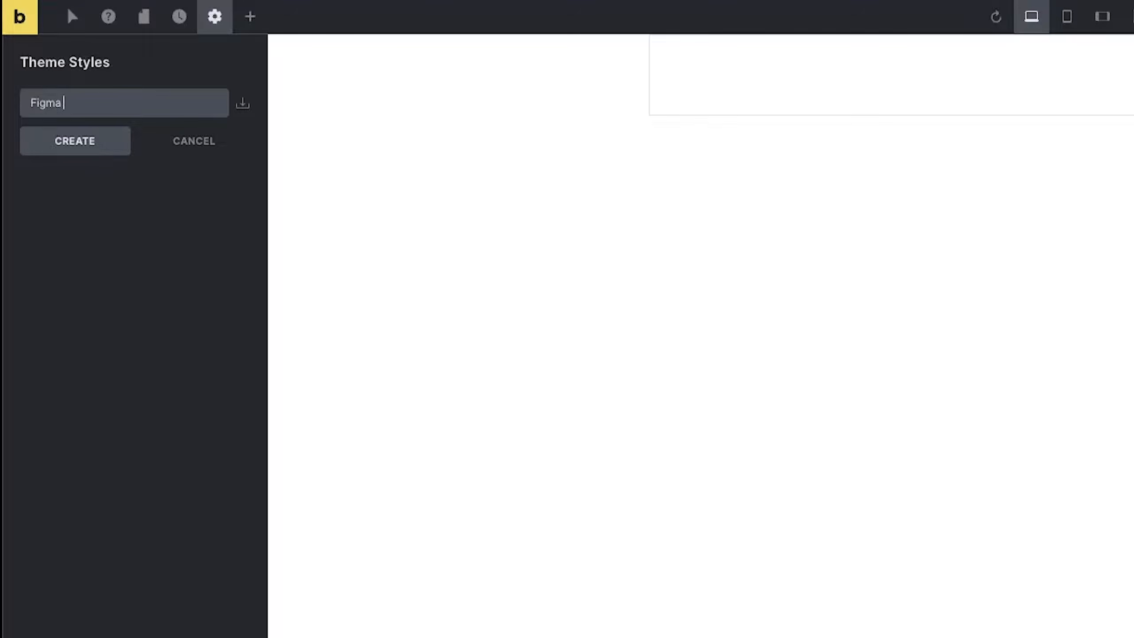
{"action": "type", "text": "to Brick"}
{"action": "left_click", "coordinate": [77, 146]}
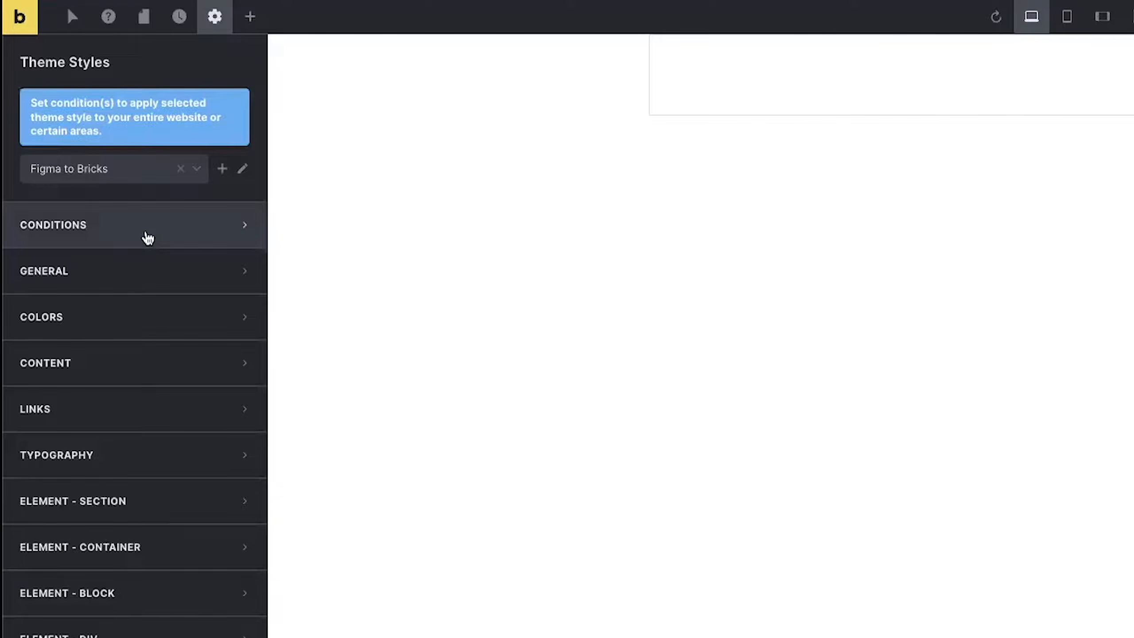
Add a display condition to the Figma to Bricks theme style targeting the Front page.
{"action": "left_click", "coordinate": [147, 237]}
{"action": "left_click", "coordinate": [135, 267]}
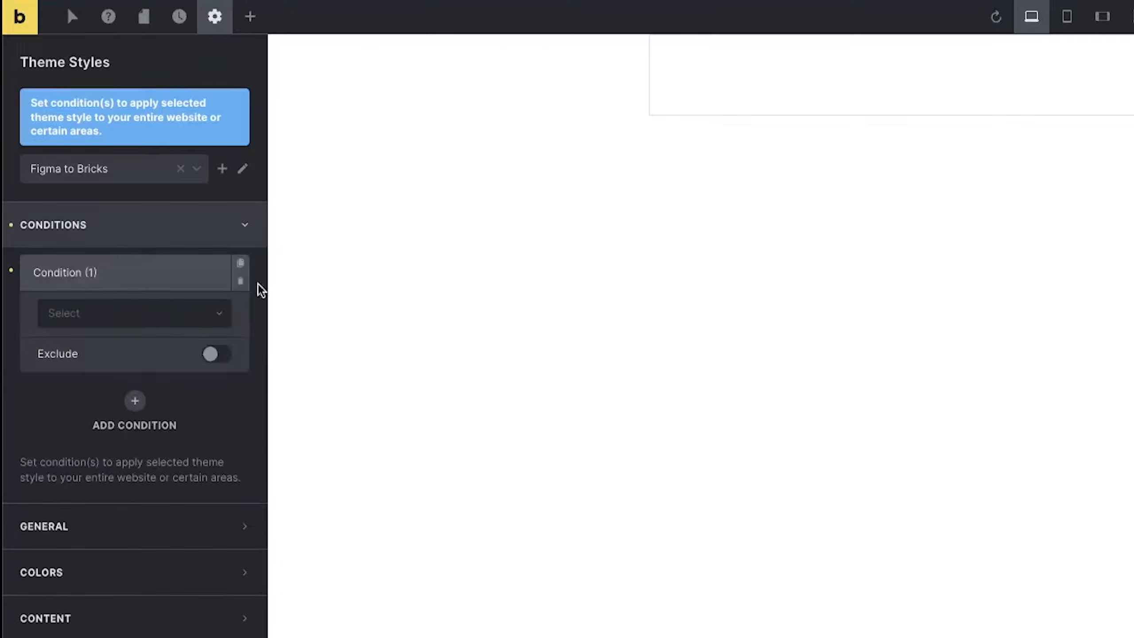
{"action": "left_click", "coordinate": [138, 314]}
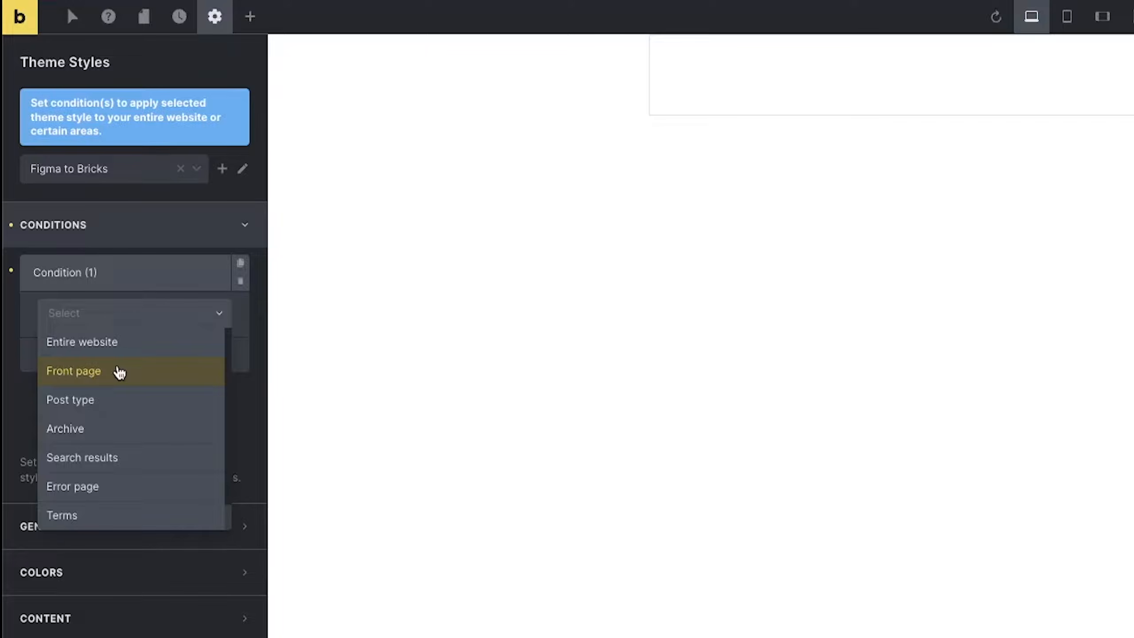
{"action": "left_click", "coordinate": [119, 347]}
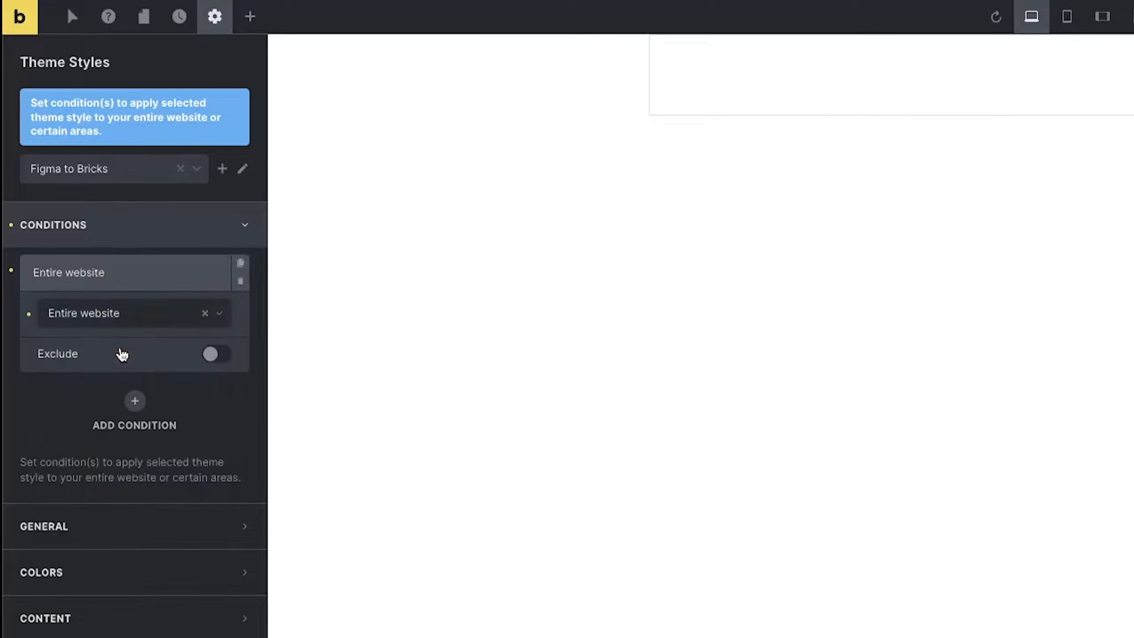
{"action": "left_click", "coordinate": [214, 354]}
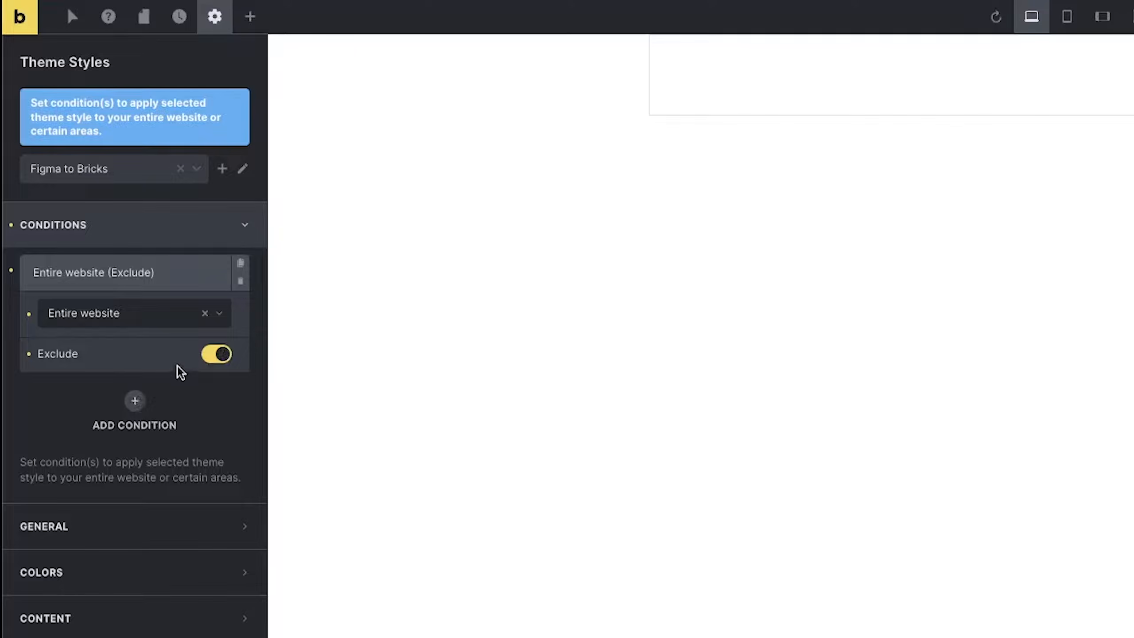
{"action": "left_click", "coordinate": [214, 354]}
{"action": "left_click", "coordinate": [210, 355]}
{"action": "double_click", "coordinate": [56, 355]}
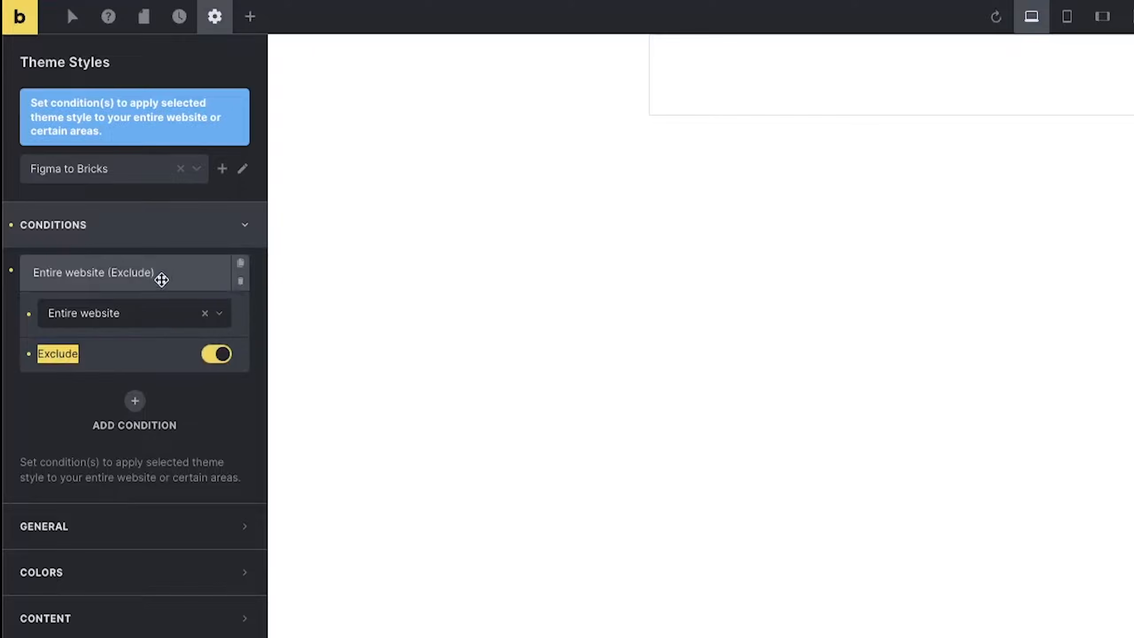
{"action": "left_click", "coordinate": [134, 316]}
{"action": "left_click", "coordinate": [122, 374]}
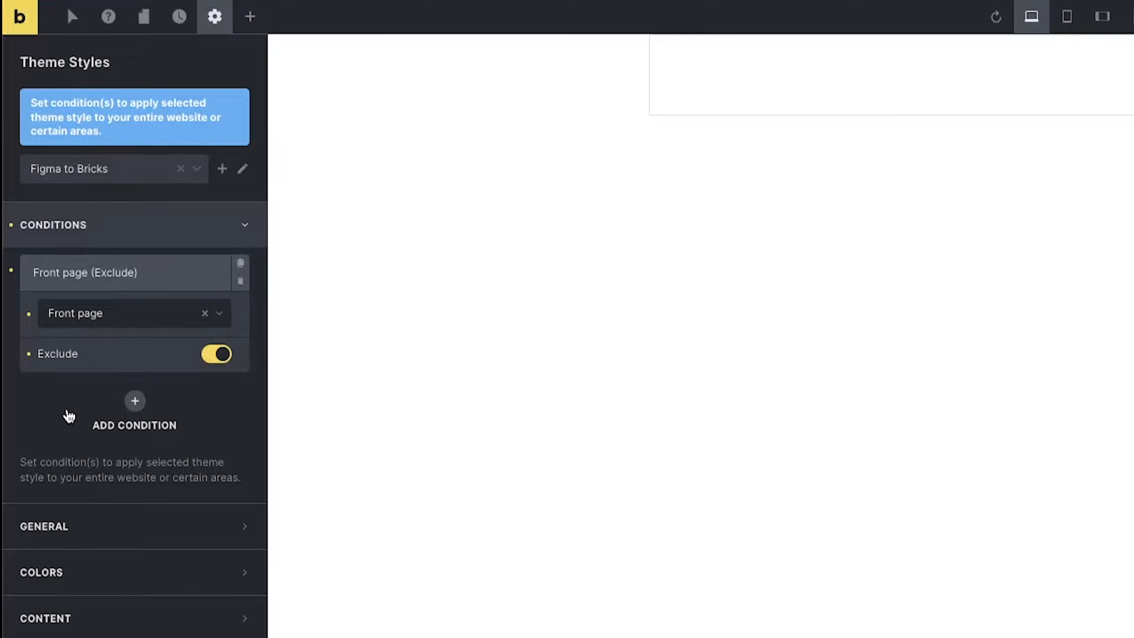
{"action": "left_click", "coordinate": [108, 230]}
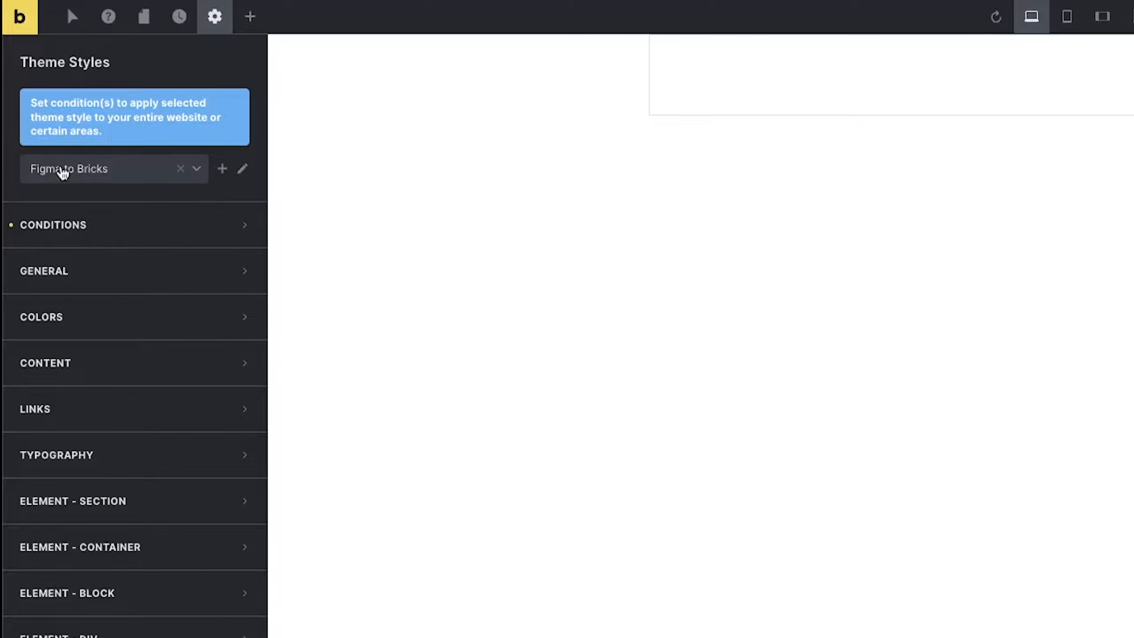
Set the General site layout to Wide and switch back to Figma.
{"action": "left_click", "coordinate": [107, 280]}
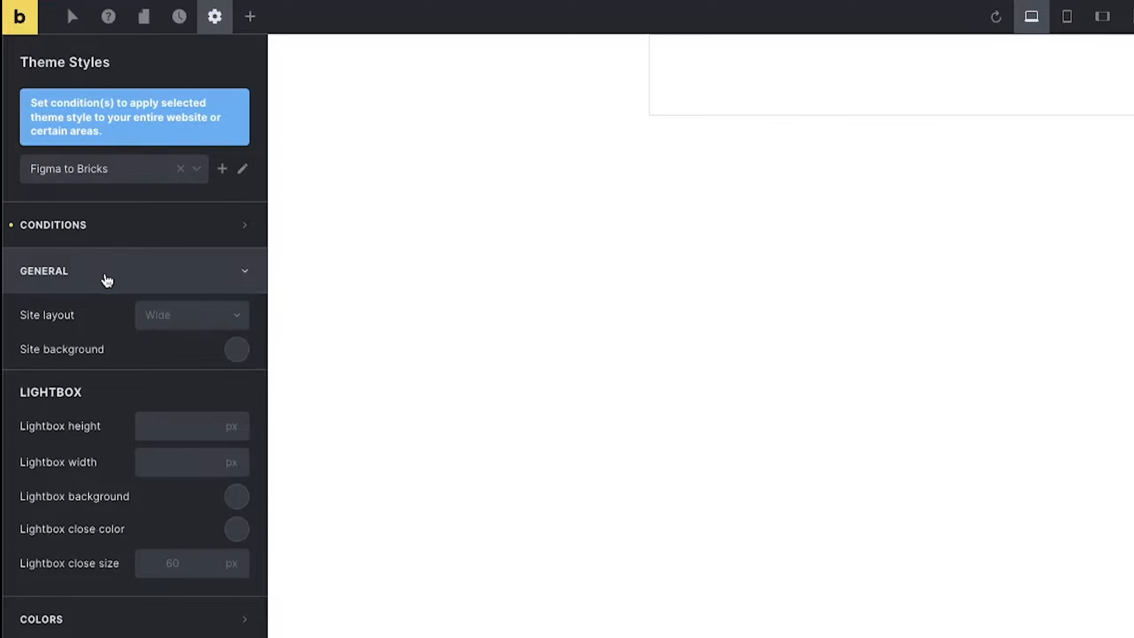
{"action": "left_click", "coordinate": [175, 322]}
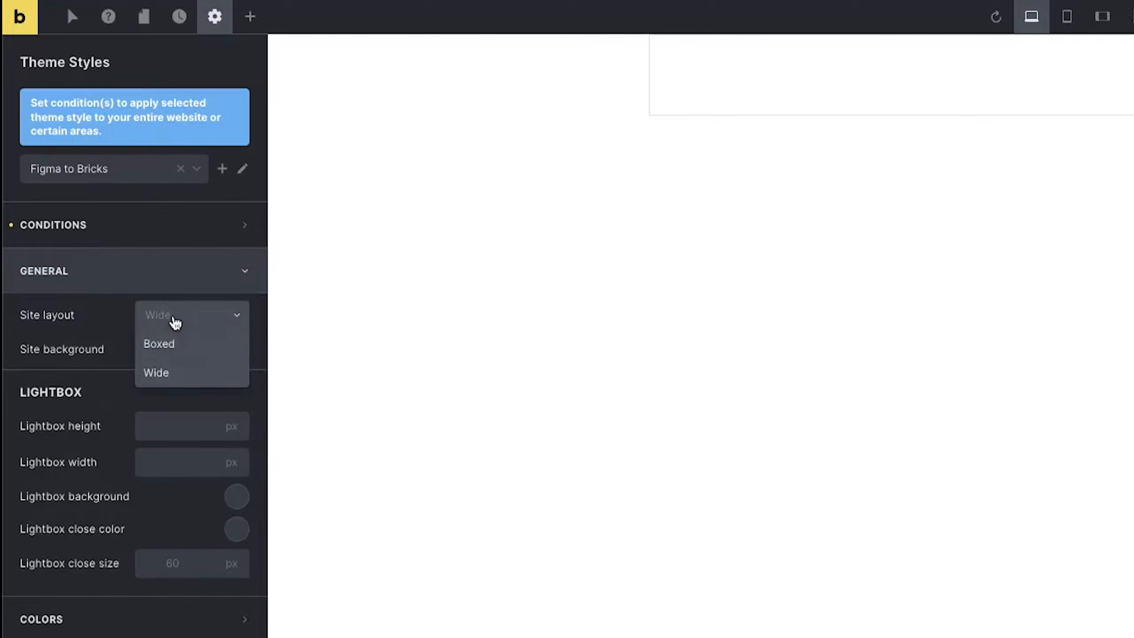
{"action": "left_click", "coordinate": [164, 378]}
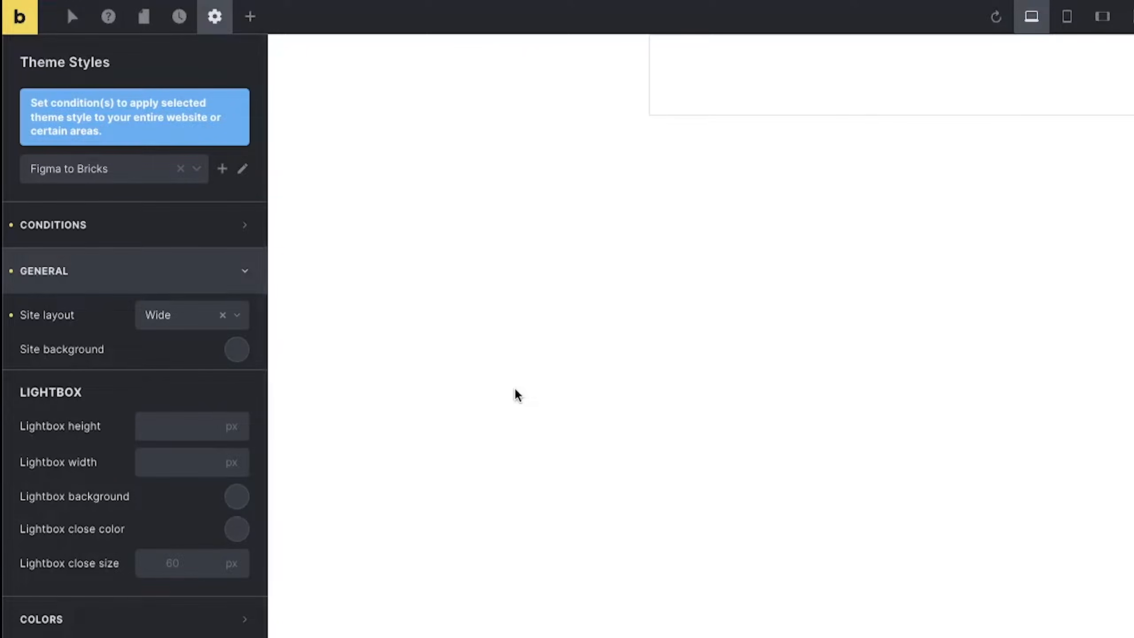
{"action": "key", "text": "super+Tab"}
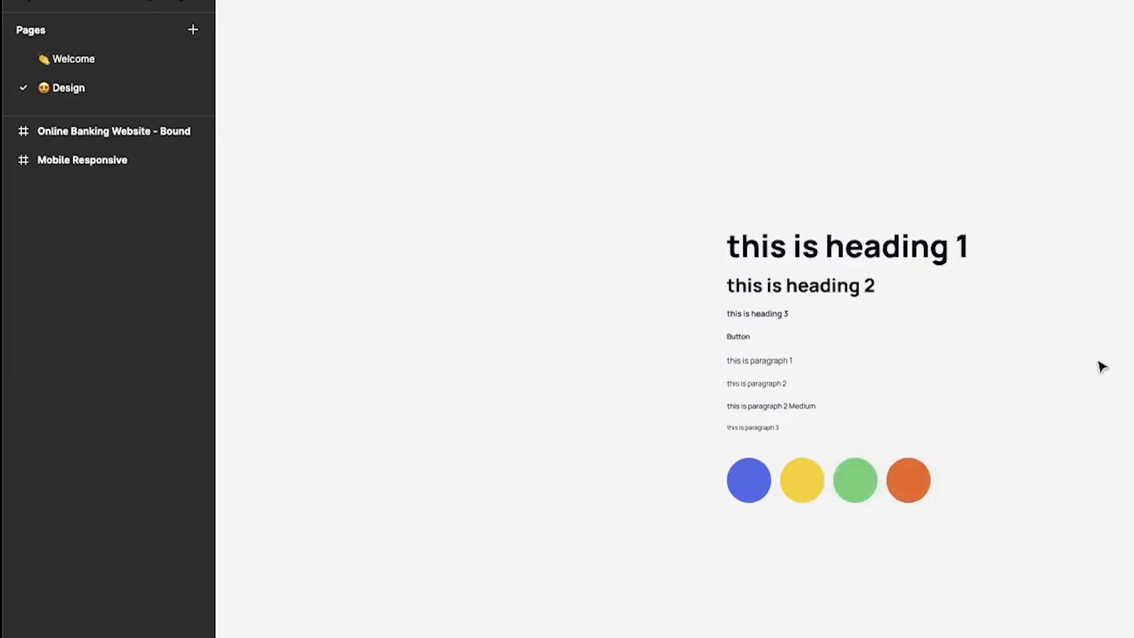
Select the Online Banking Website - Bound frame and copy its FFFDF4 fill colour.
{"action": "scroll", "coordinate": [670, 319], "scroll_direction": "down", "scroll_amount": 8}
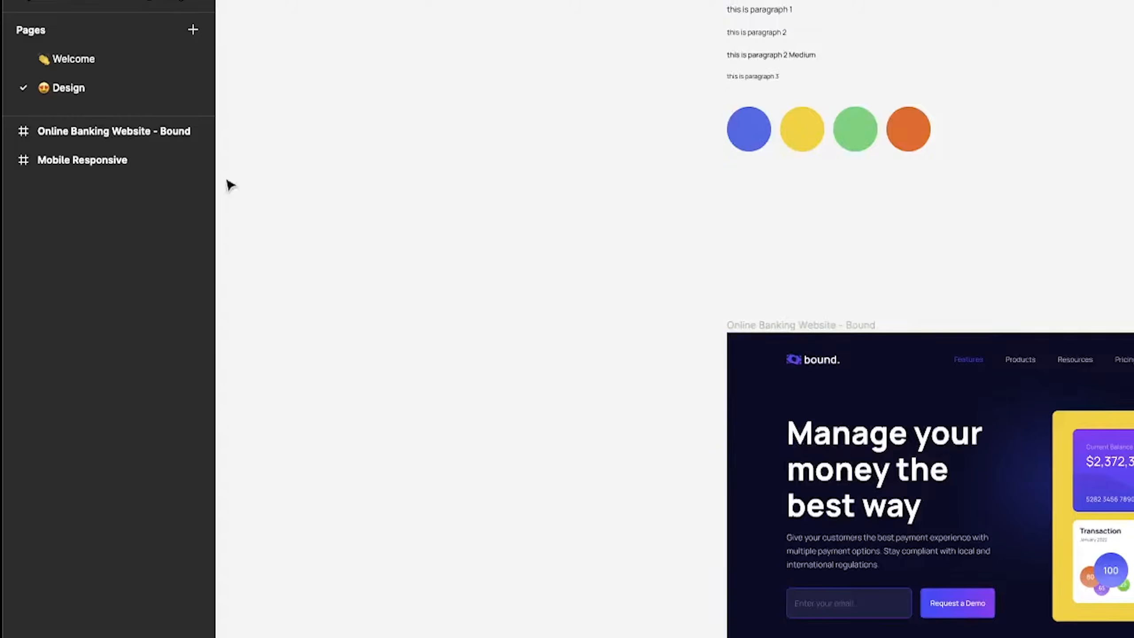
{"action": "left_click", "coordinate": [89, 130]}
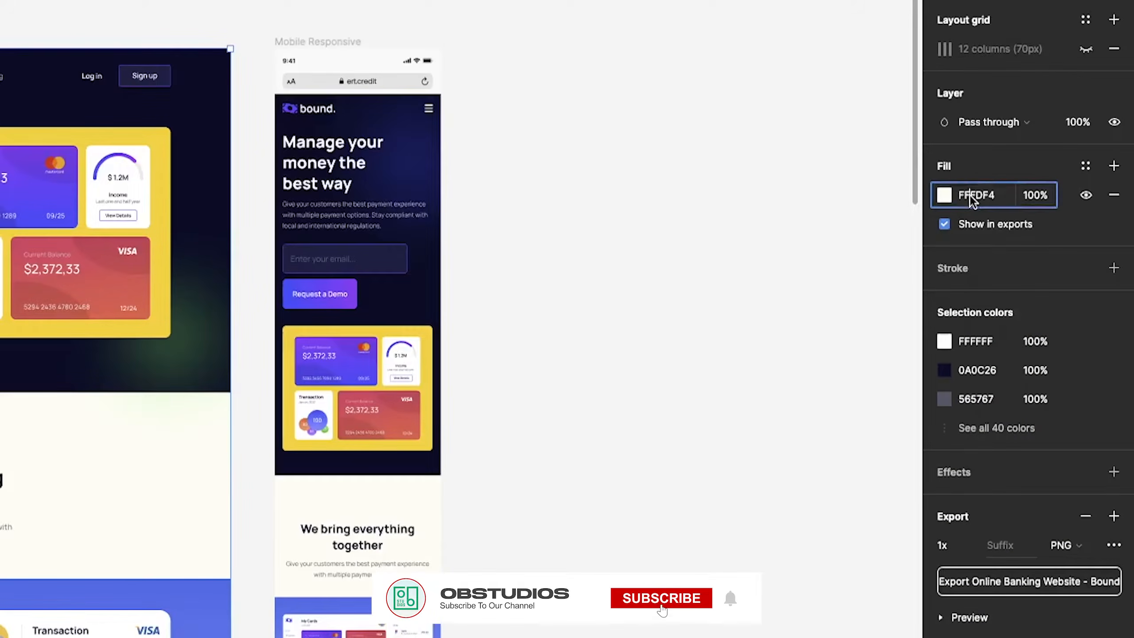
{"action": "left_click", "coordinate": [970, 195]}
{"action": "key", "text": "ctrl+c"}
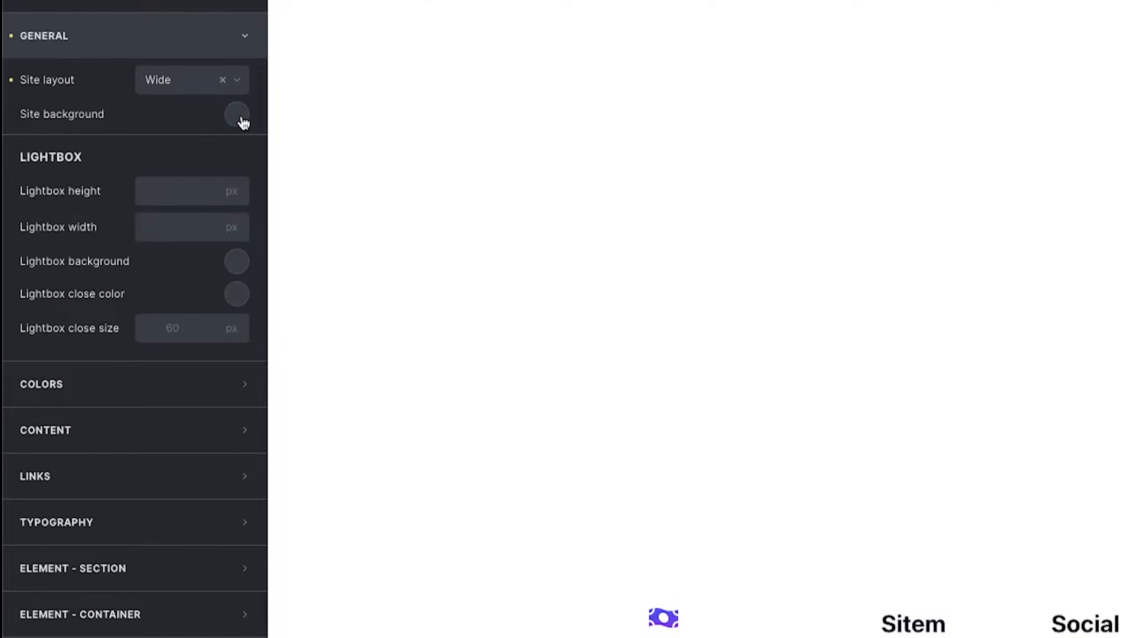
In the site background colour picker, replace the Banking Color palette with a new 'Figm to Brick' palette.
{"action": "left_click", "coordinate": [238, 117]}
{"action": "left_click", "coordinate": [219, 163]}
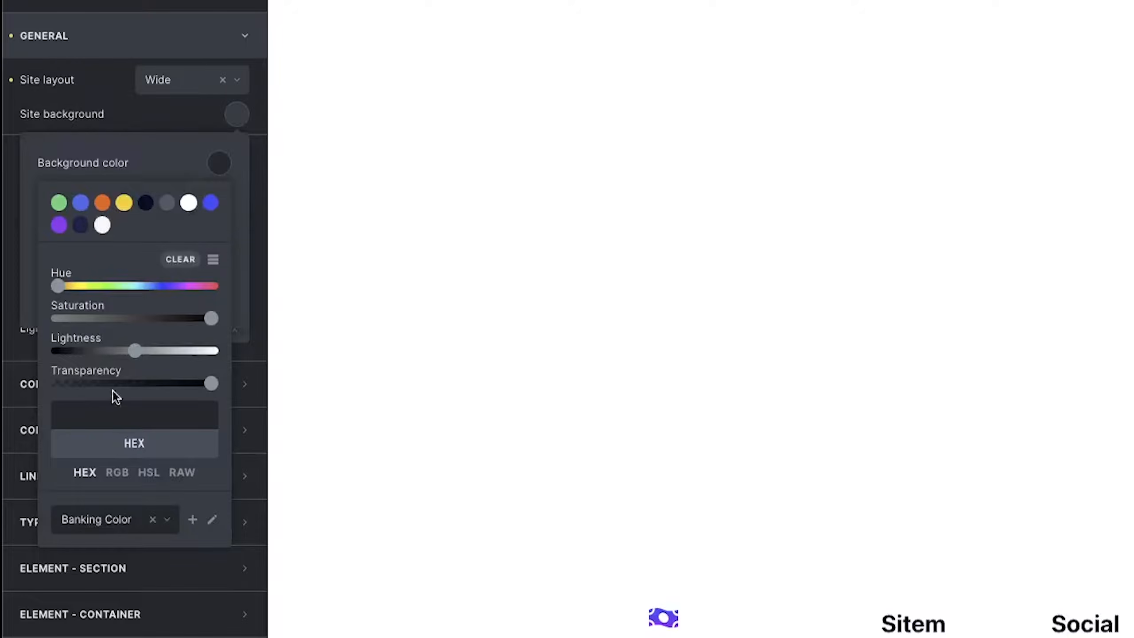
{"action": "left_click", "coordinate": [152, 520]}
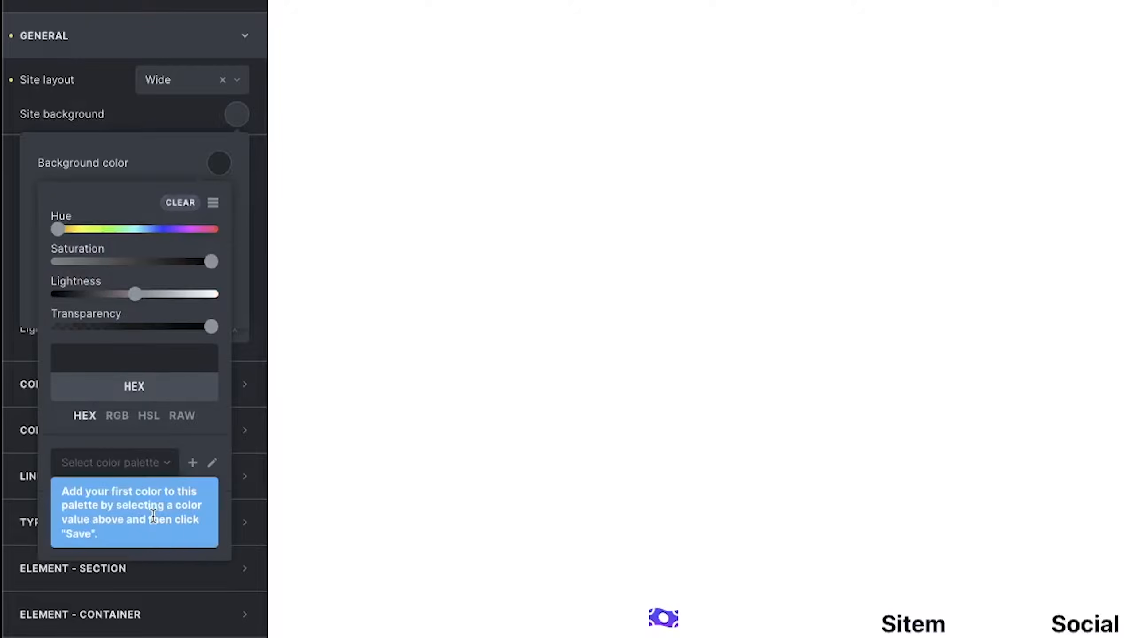
{"action": "left_click", "coordinate": [125, 461]}
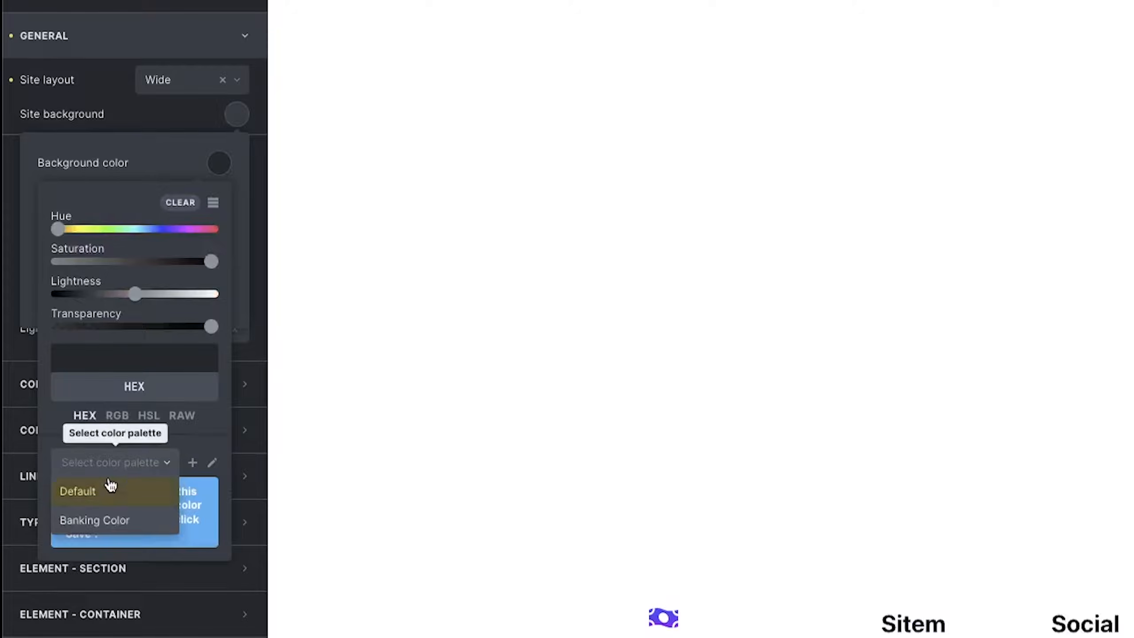
{"action": "left_click", "coordinate": [184, 432]}
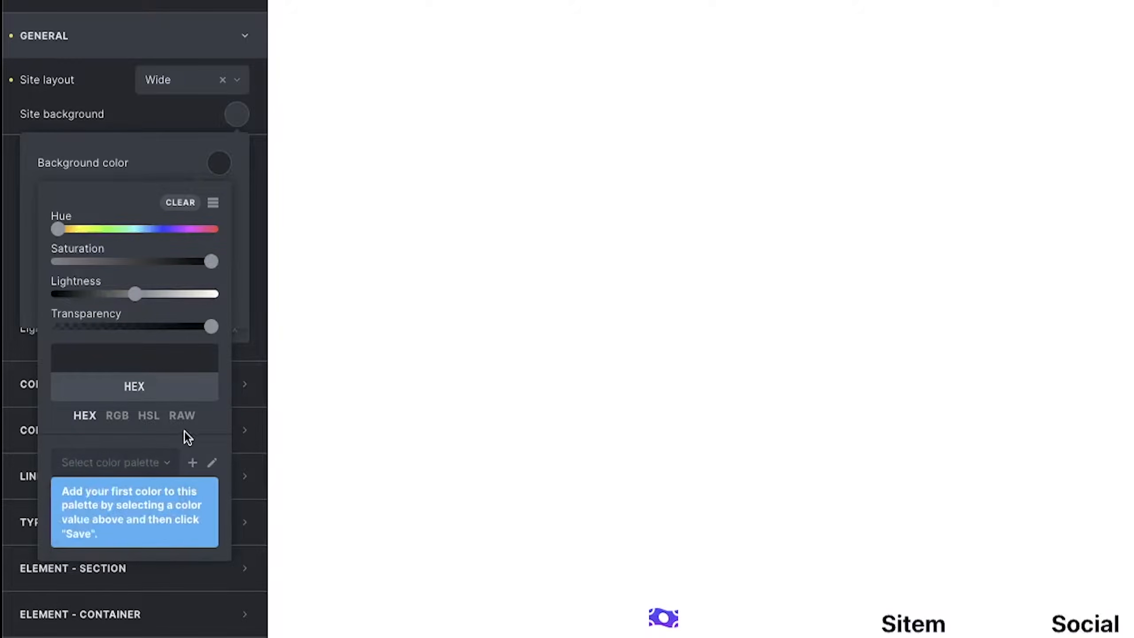
{"action": "left_click", "coordinate": [134, 464]}
{"action": "left_click", "coordinate": [148, 467]}
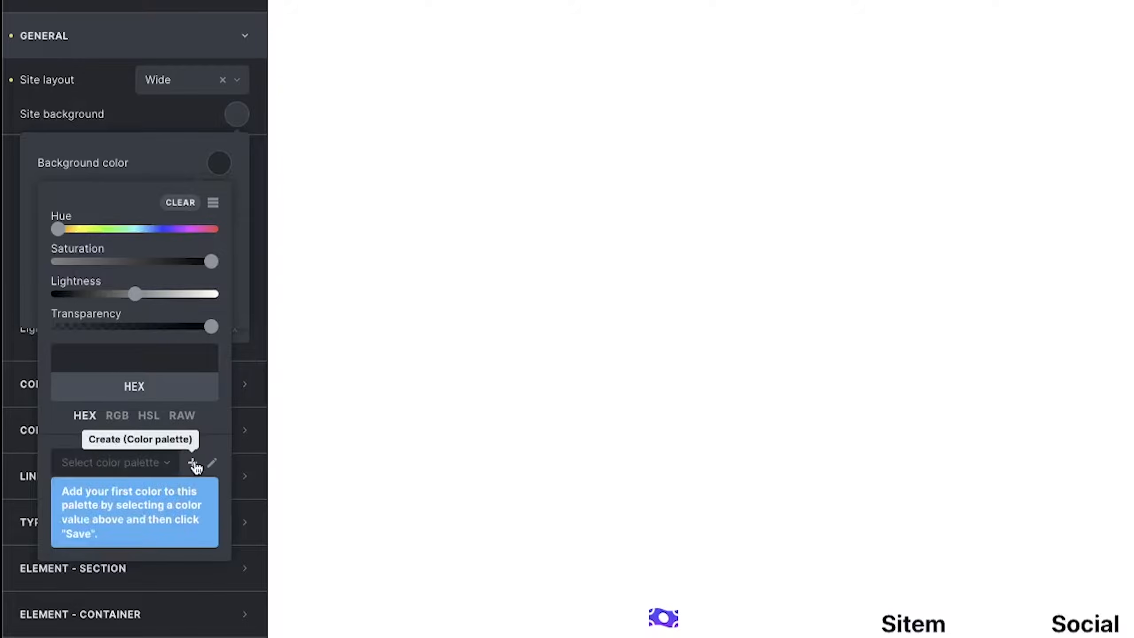
{"action": "left_click", "coordinate": [192, 464]}
{"action": "left_click", "coordinate": [118, 466]}
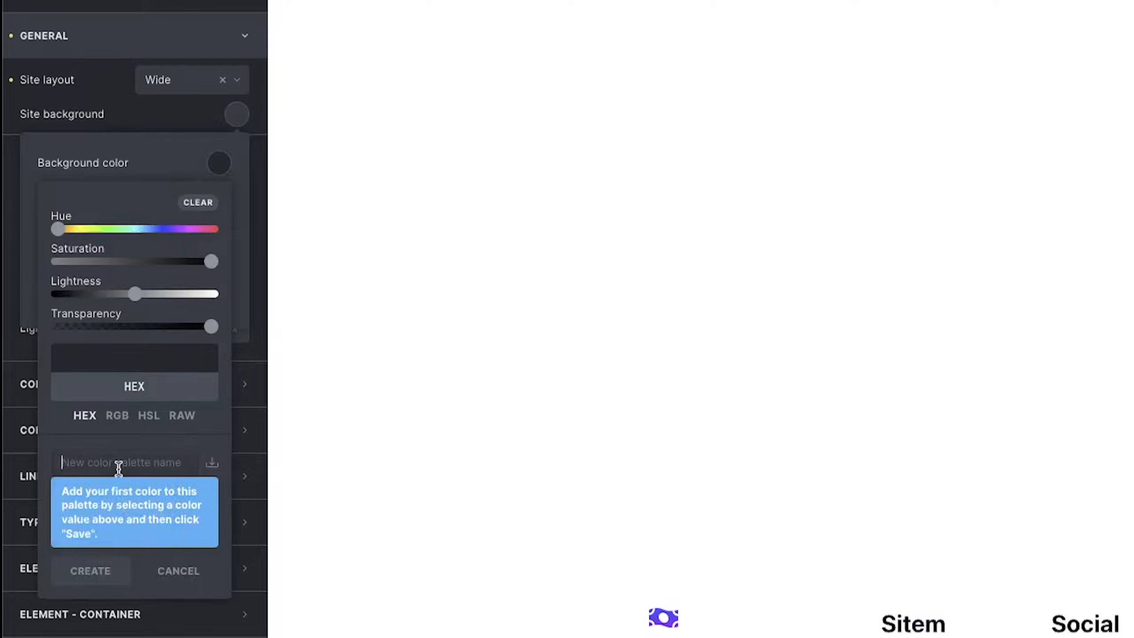
{"action": "type", "text": "Figm to Brick"}
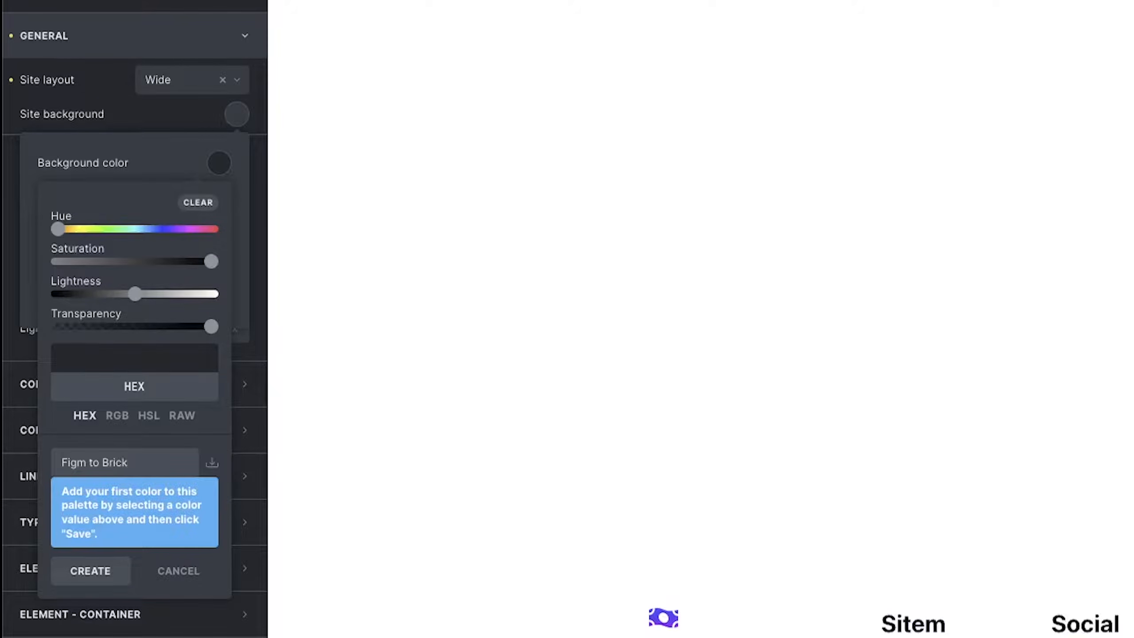
{"action": "left_click", "coordinate": [97, 570]}
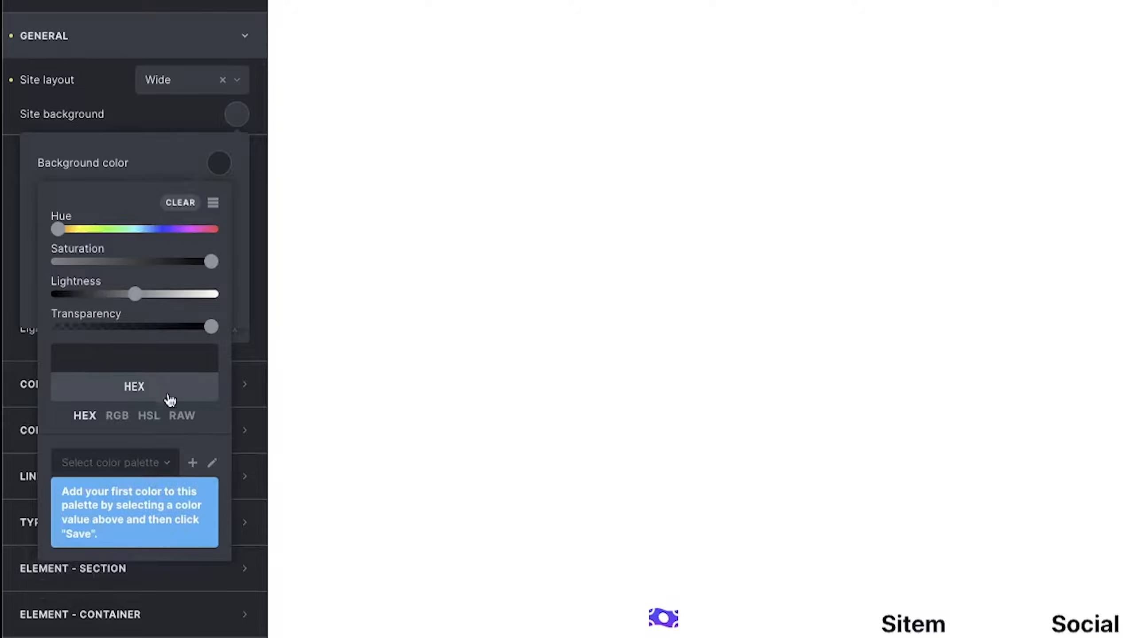
Paste FFFDF4 as the site background colour, save it, and close the background settings.
{"action": "left_click", "coordinate": [125, 361]}
{"action": "key", "text": "ctrl+v"}
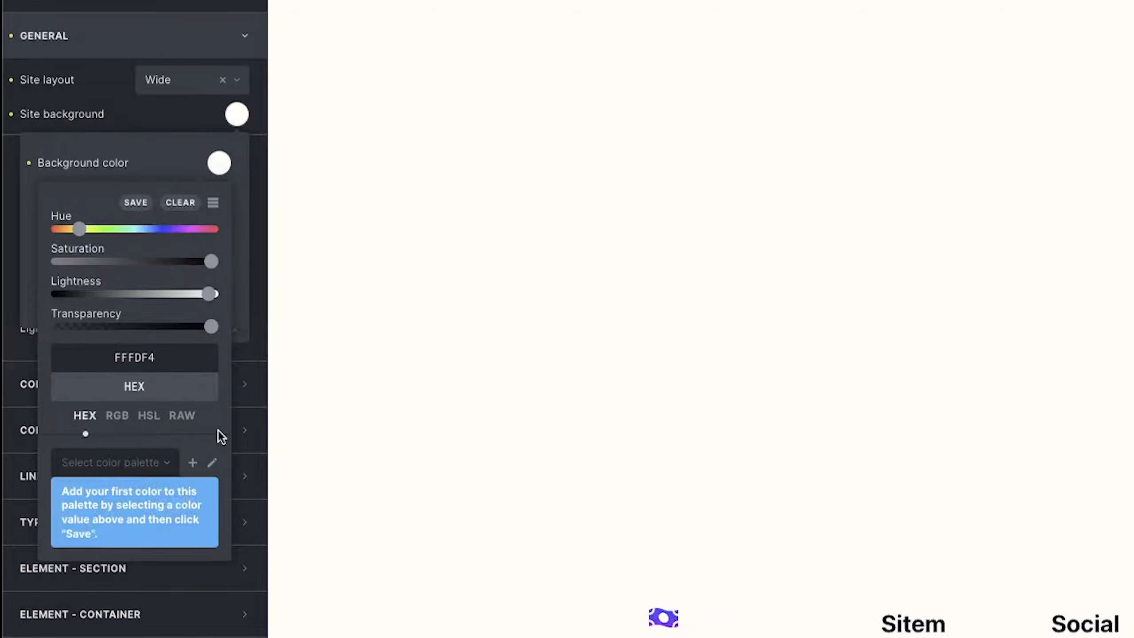
{"action": "left_click", "coordinate": [134, 204]}
{"action": "type", "text": "#"}
{"action": "left_click", "coordinate": [141, 202]}
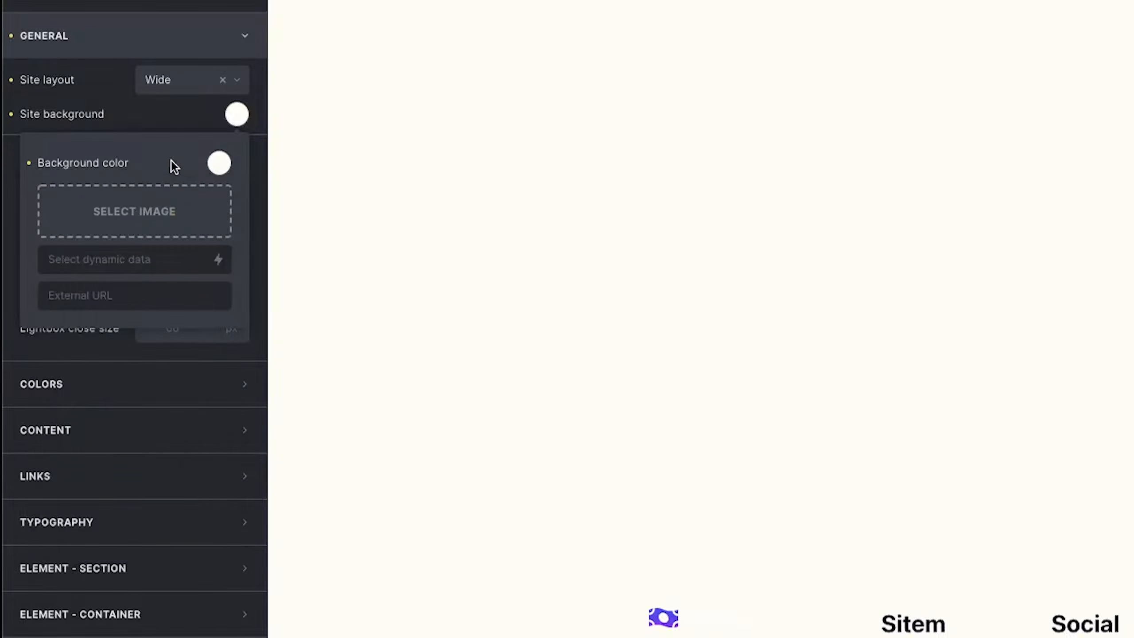
{"action": "left_click", "coordinate": [218, 164]}
{"action": "left_click", "coordinate": [140, 204]}
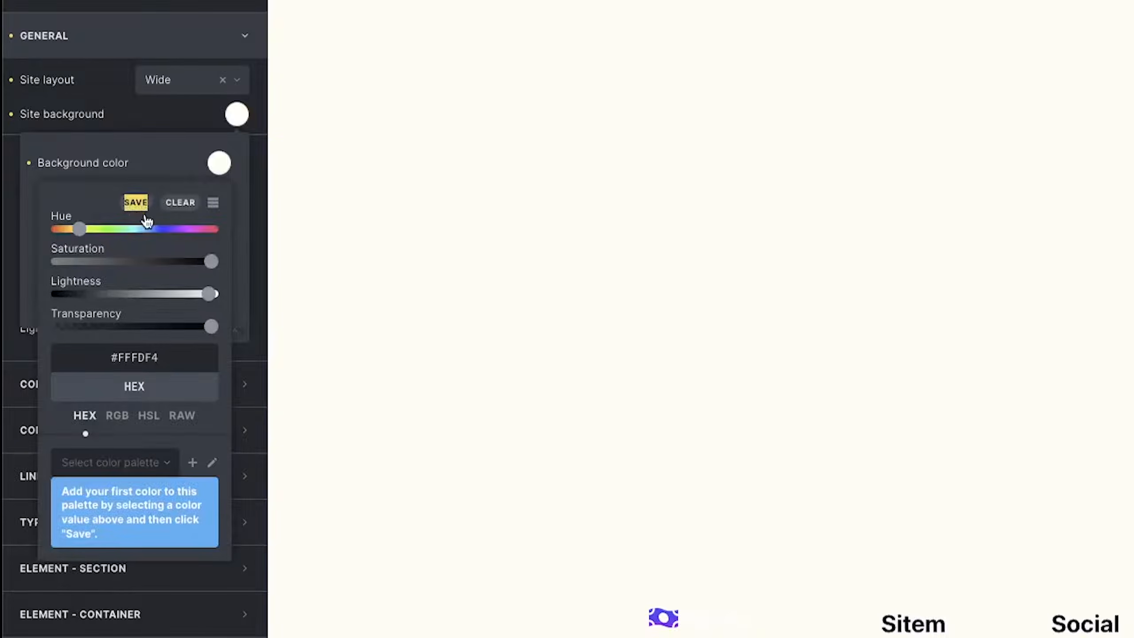
{"action": "left_click", "coordinate": [169, 147]}
{"action": "left_click", "coordinate": [235, 114]}
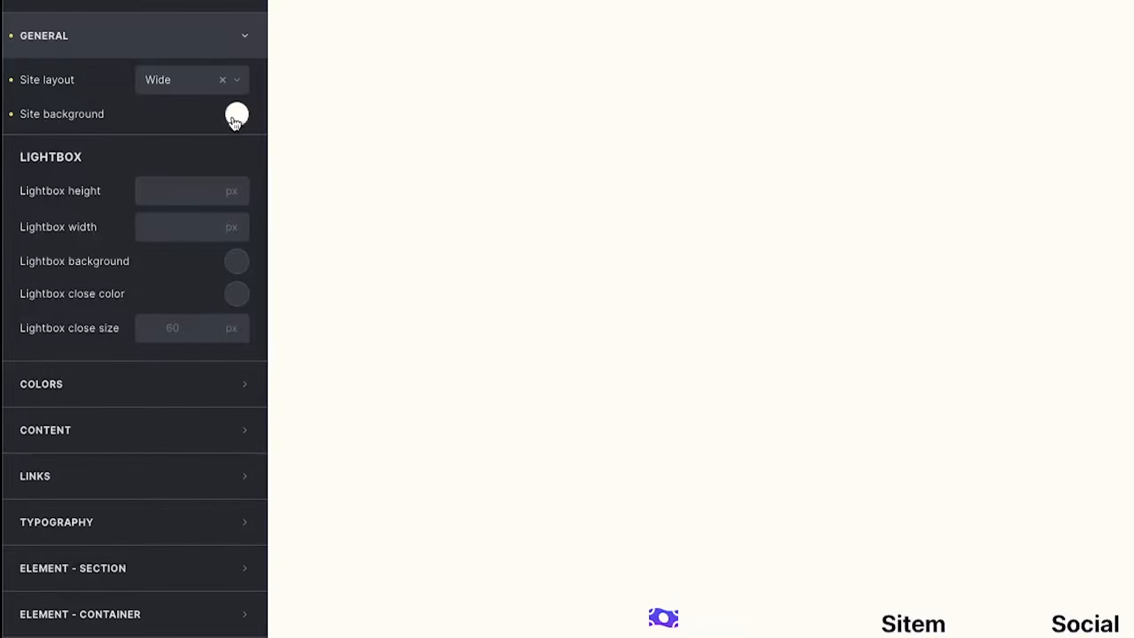
Open the site background colour picker and switch to the Figm to Brick palette.
{"action": "left_click", "coordinate": [235, 115]}
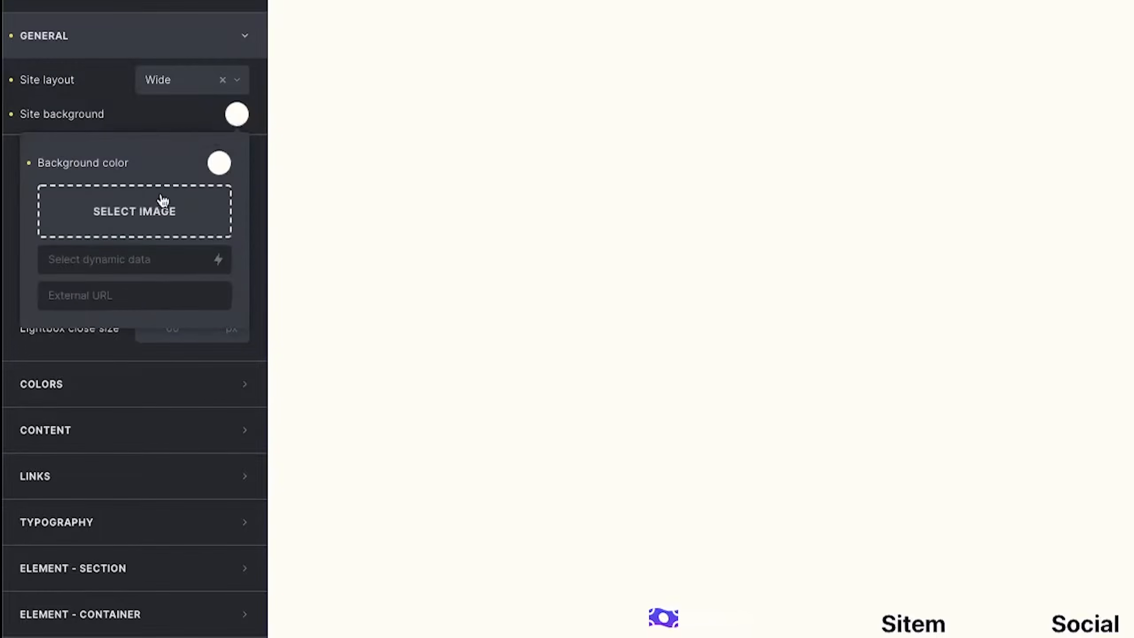
{"action": "left_click", "coordinate": [220, 167]}
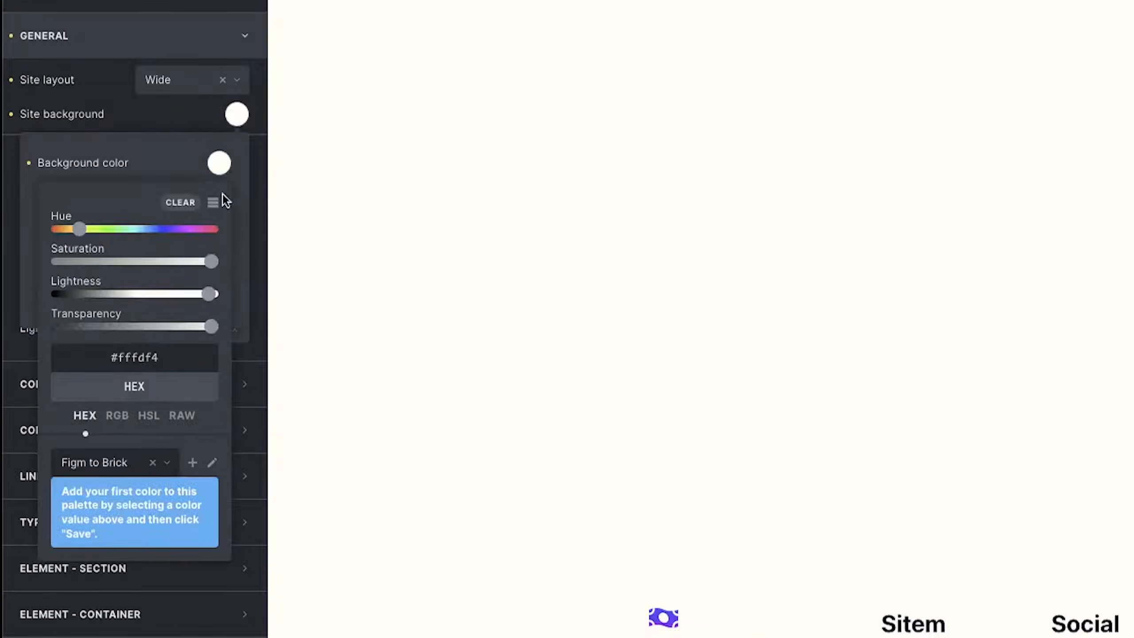
{"action": "left_click", "coordinate": [168, 466]}
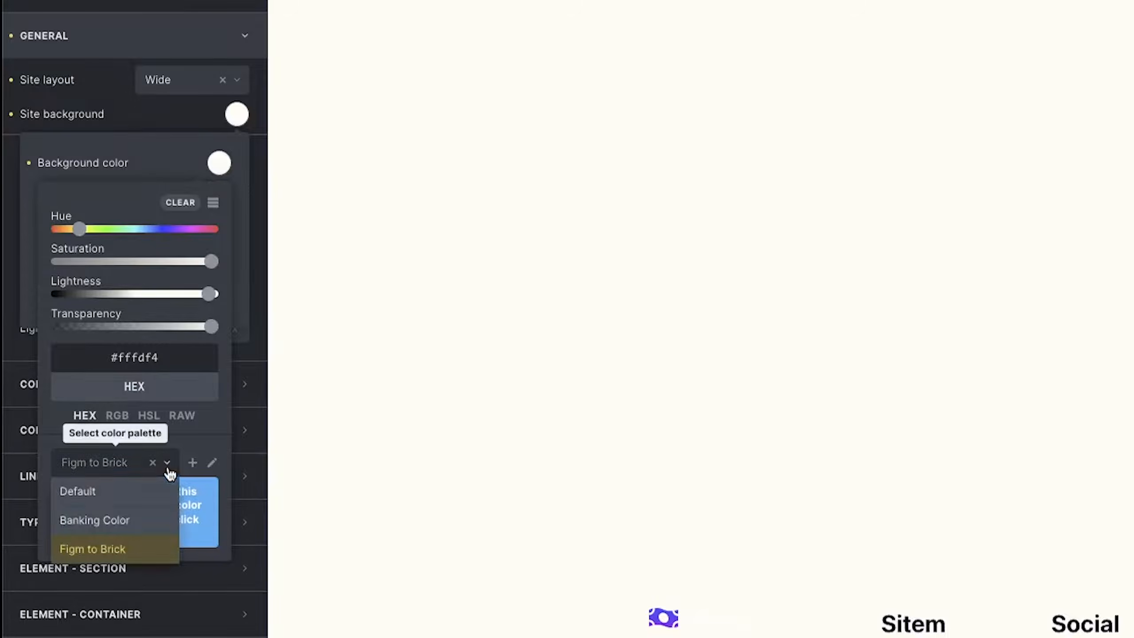
{"action": "left_click", "coordinate": [168, 466]}
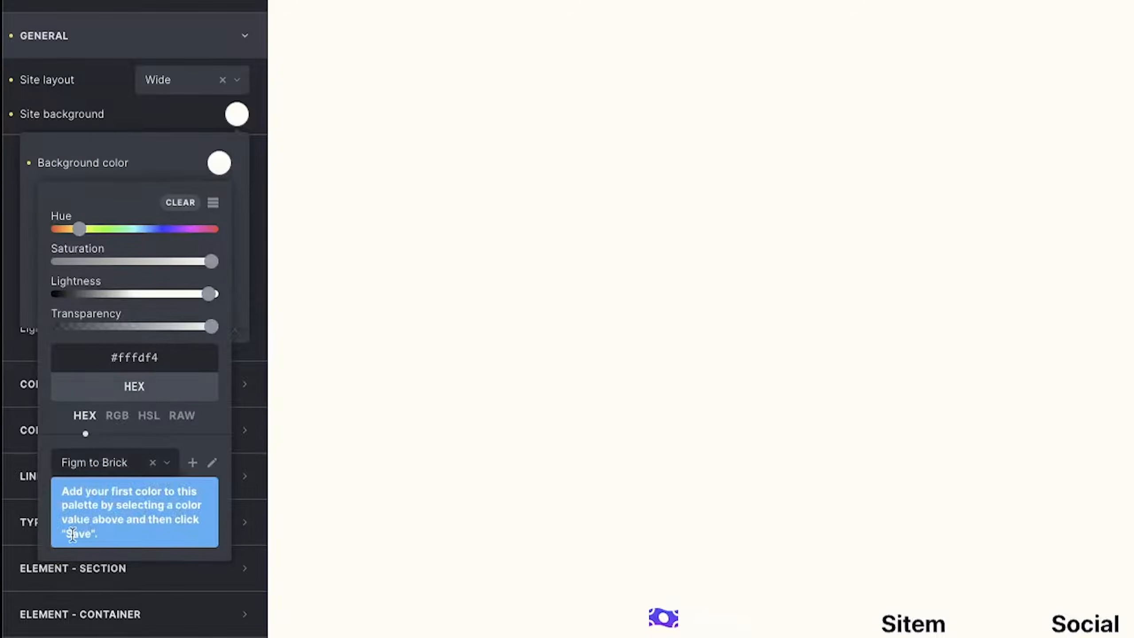
{"action": "left_click", "coordinate": [211, 463]}
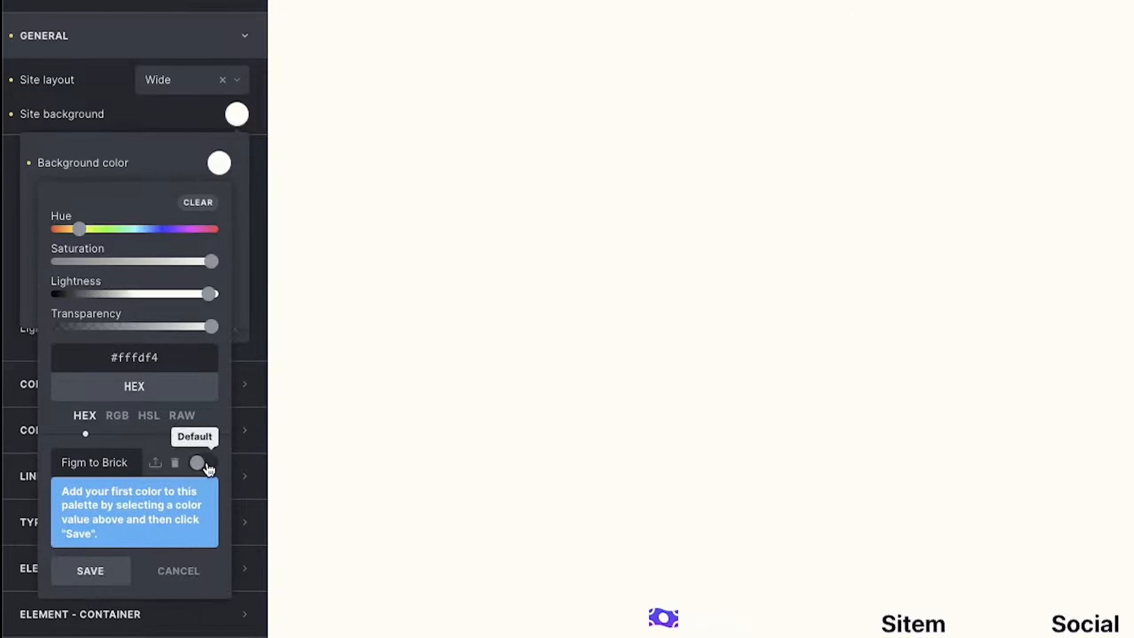
{"action": "left_click", "coordinate": [205, 465]}
{"action": "left_click", "coordinate": [206, 465]}
{"action": "left_click", "coordinate": [113, 464]}
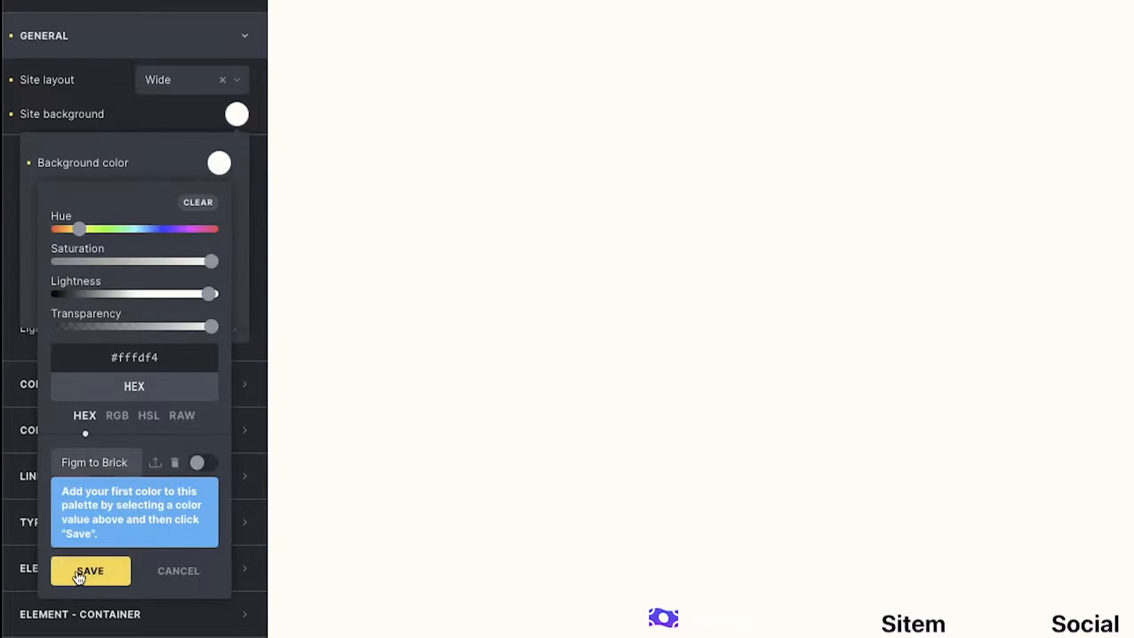
{"action": "left_click", "coordinate": [85, 572]}
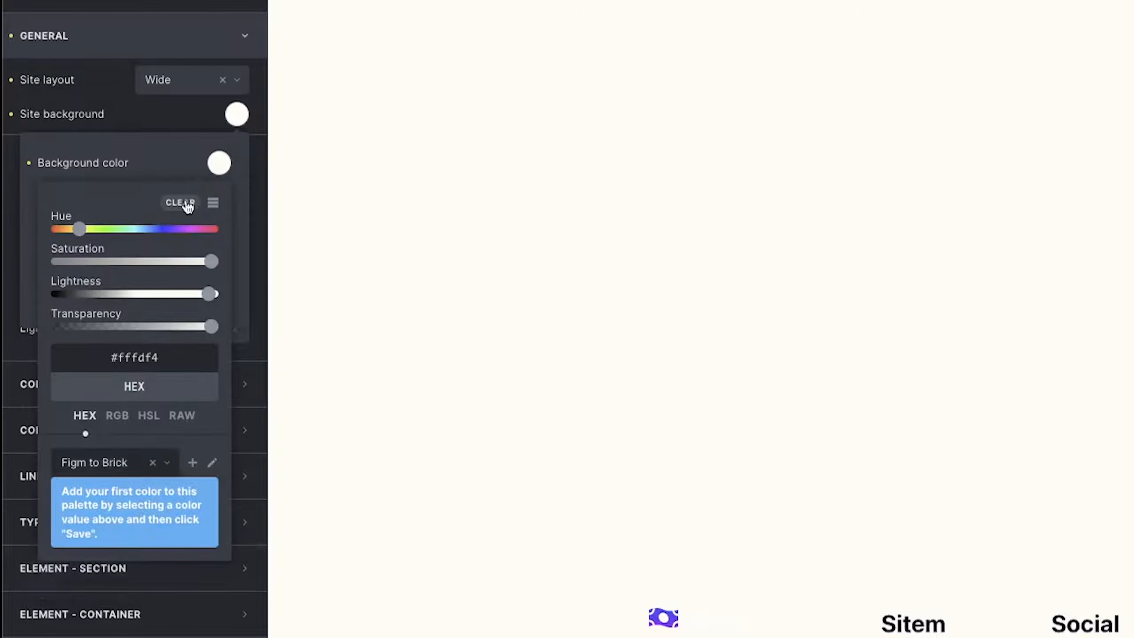
Re-enter #fffdf4 as the background colour and save it into the Figm to Brick palette.
{"action": "left_click", "coordinate": [188, 205]}
{"action": "left_click", "coordinate": [128, 353]}
{"action": "type", "text": "#"}
{"action": "type", "text": "fffdf4"}
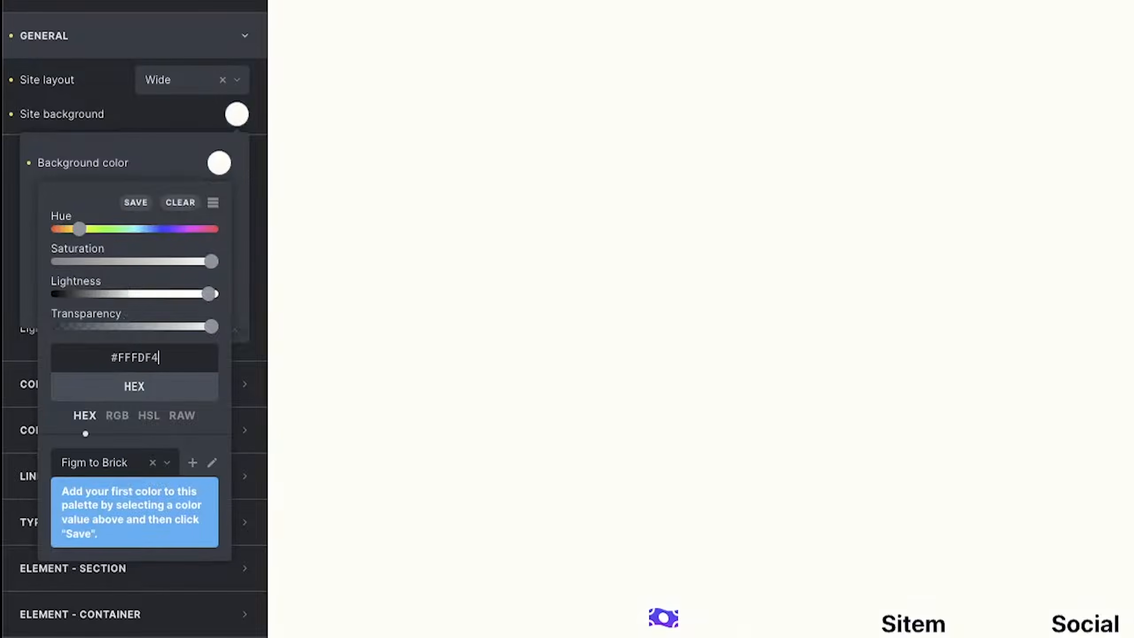
{"action": "left_click", "coordinate": [133, 202]}
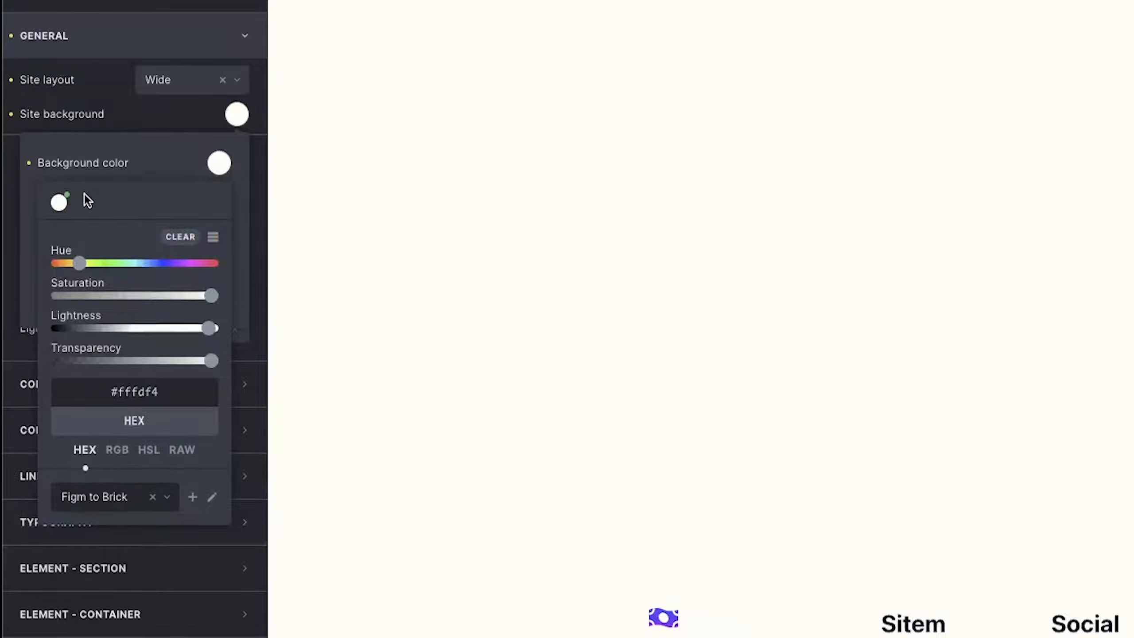
{"action": "left_click", "coordinate": [152, 120]}
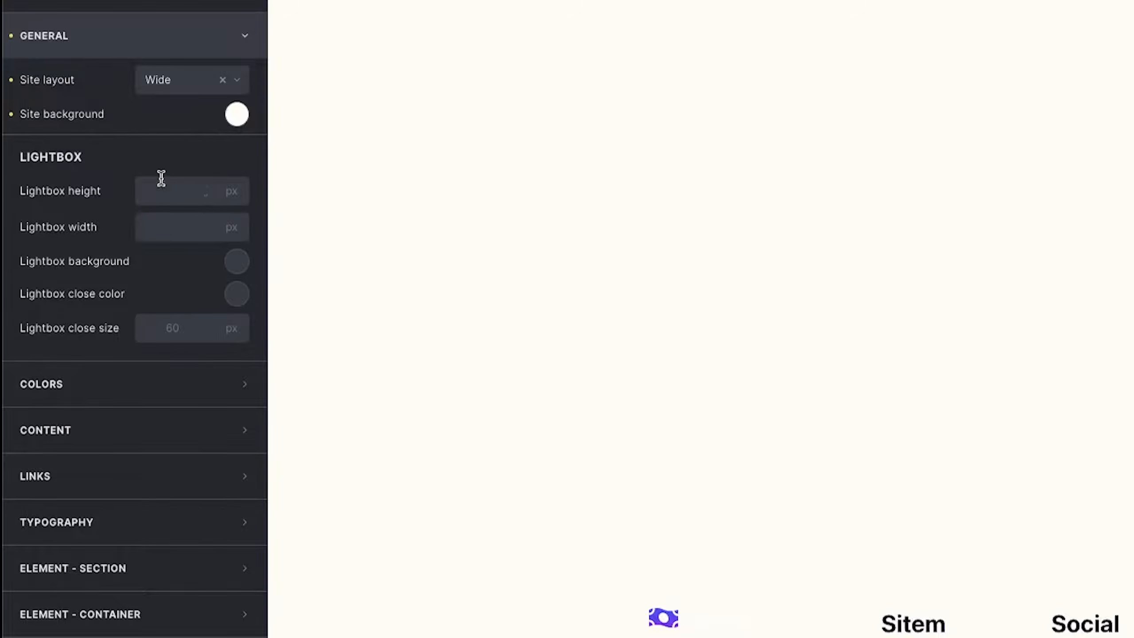
Set the theme primary colour to dark #0a0c26 and save it as a palette swatch.
{"action": "left_click", "coordinate": [92, 36]}
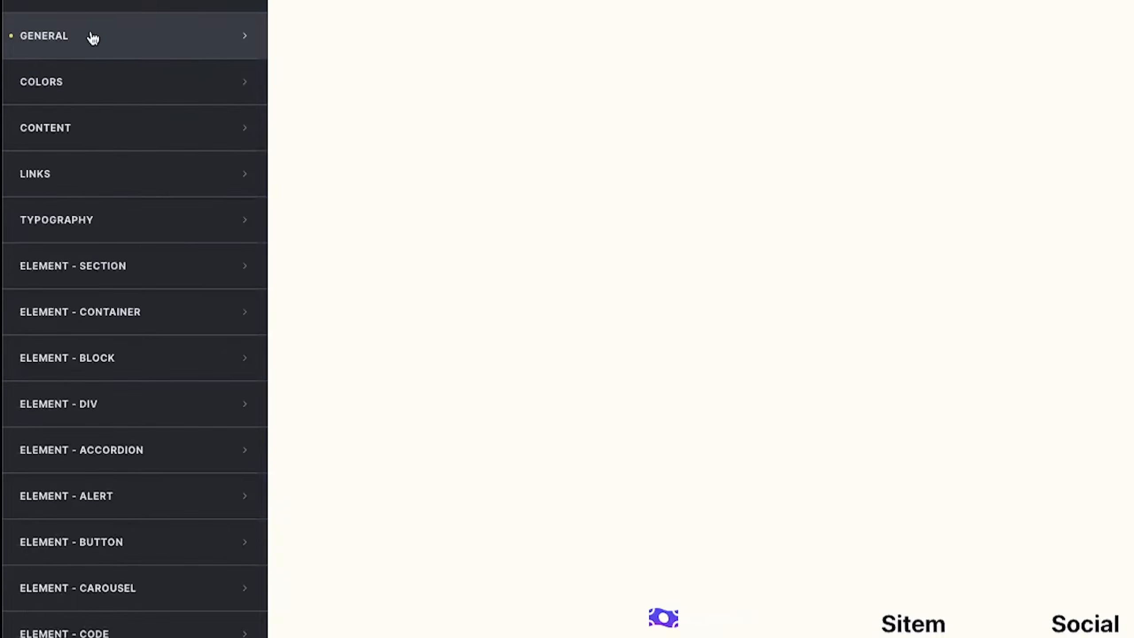
{"action": "left_click", "coordinate": [96, 89]}
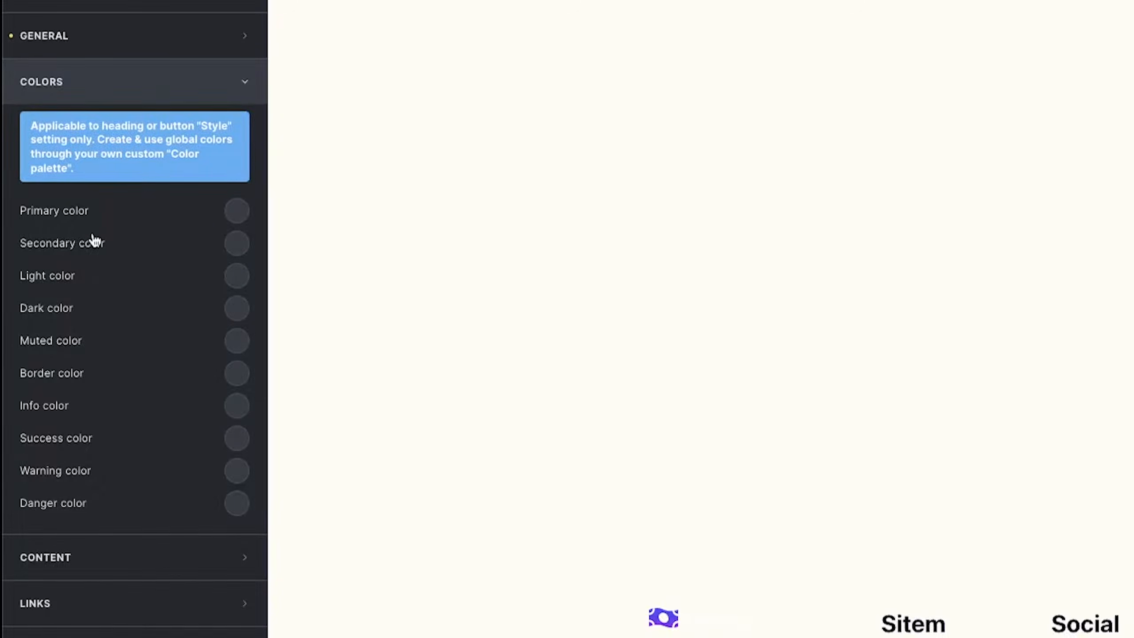
{"action": "left_click", "coordinate": [234, 215]}
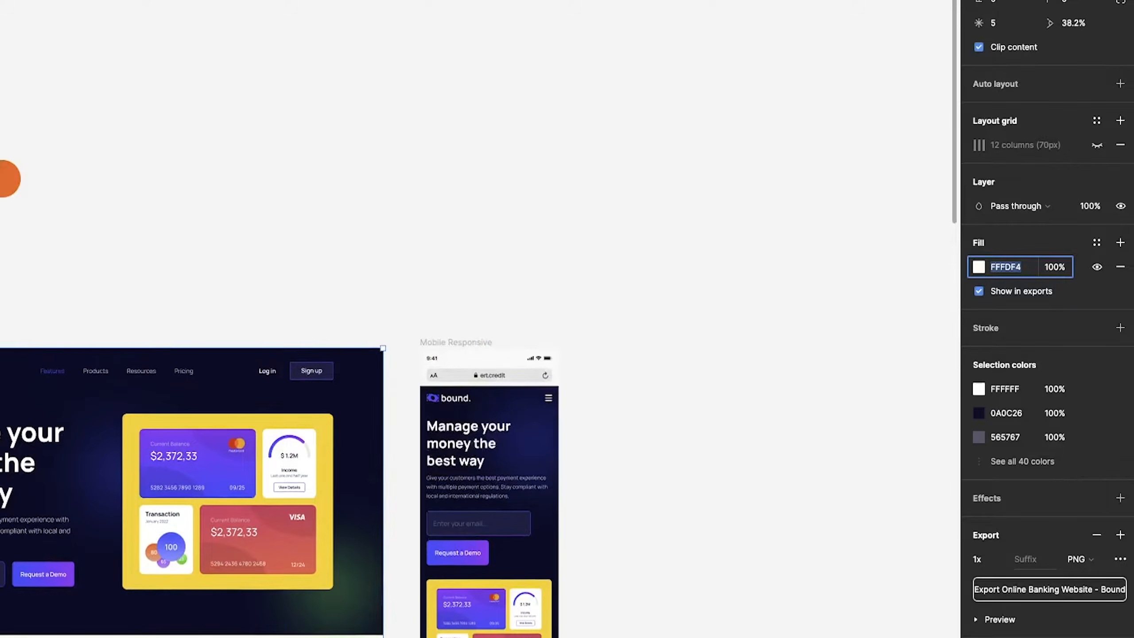
{"action": "scroll", "coordinate": [122, 503], "scroll_direction": "down", "scroll_amount": 5}
{"action": "left_click", "coordinate": [122, 503]}
{"action": "left_click", "coordinate": [122, 503]}
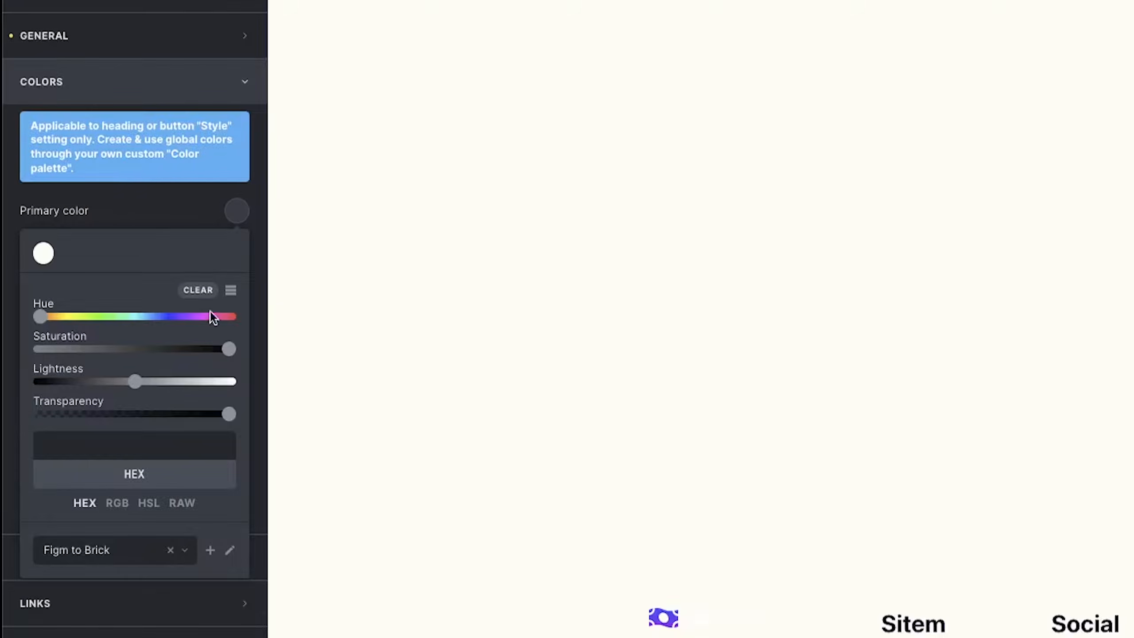
{"action": "left_click", "coordinate": [138, 438]}
{"action": "type", "text": "#0A0C26"}
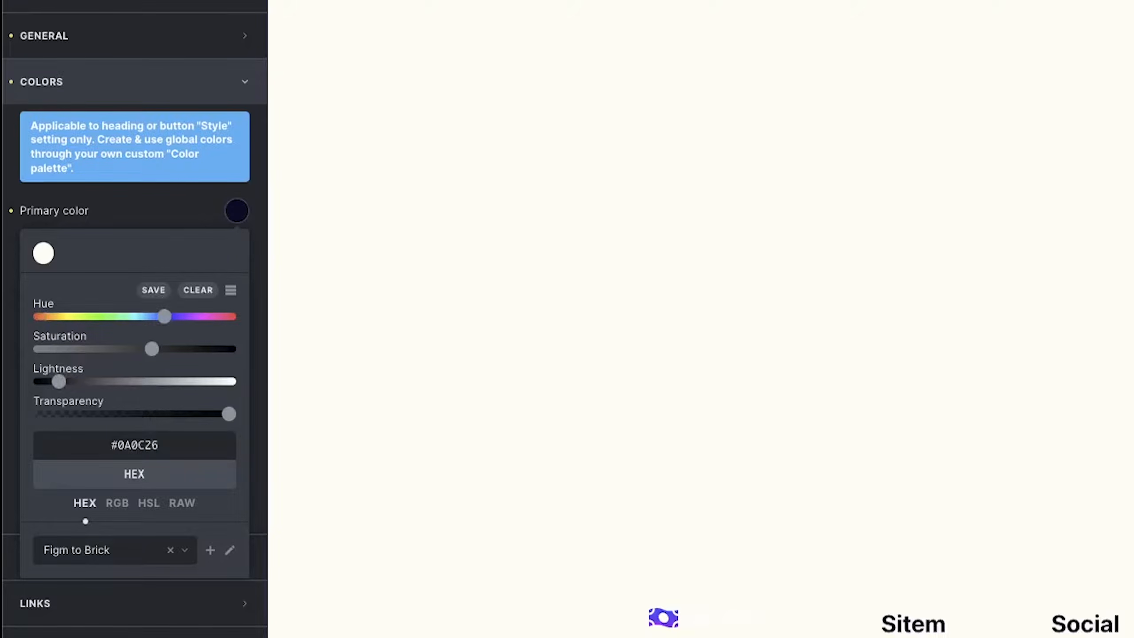
{"action": "left_click", "coordinate": [154, 291]}
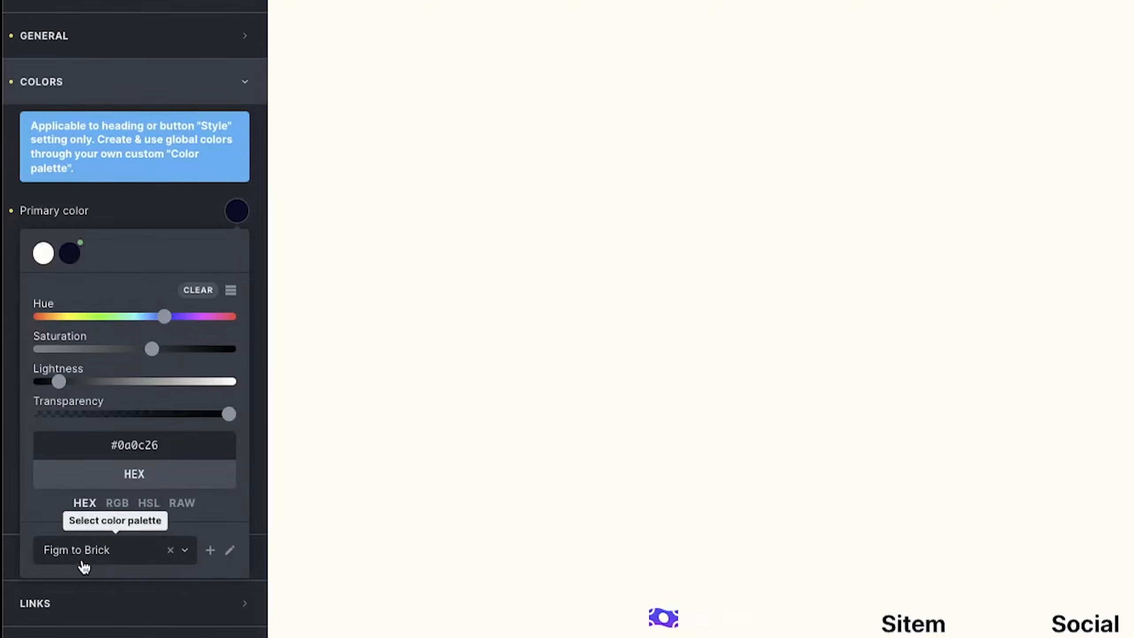
Rename the palette to 'Figma to Brick' and select the primary colour's hex value.
{"action": "left_click", "coordinate": [229, 549]}
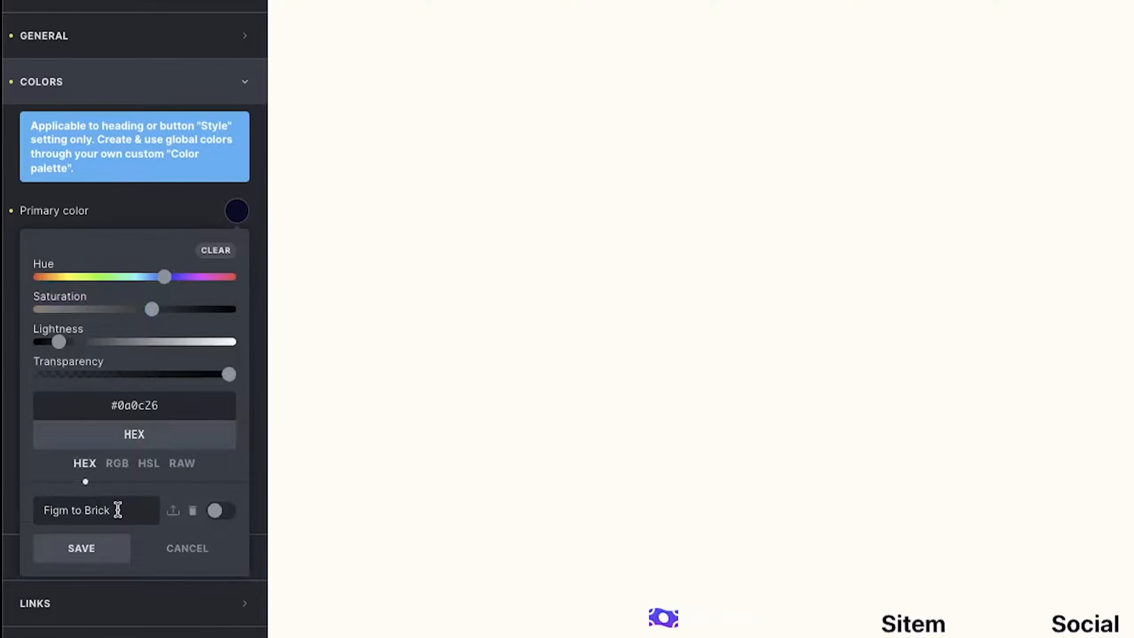
{"action": "left_click", "coordinate": [69, 511]}
{"action": "type", "text": "a"}
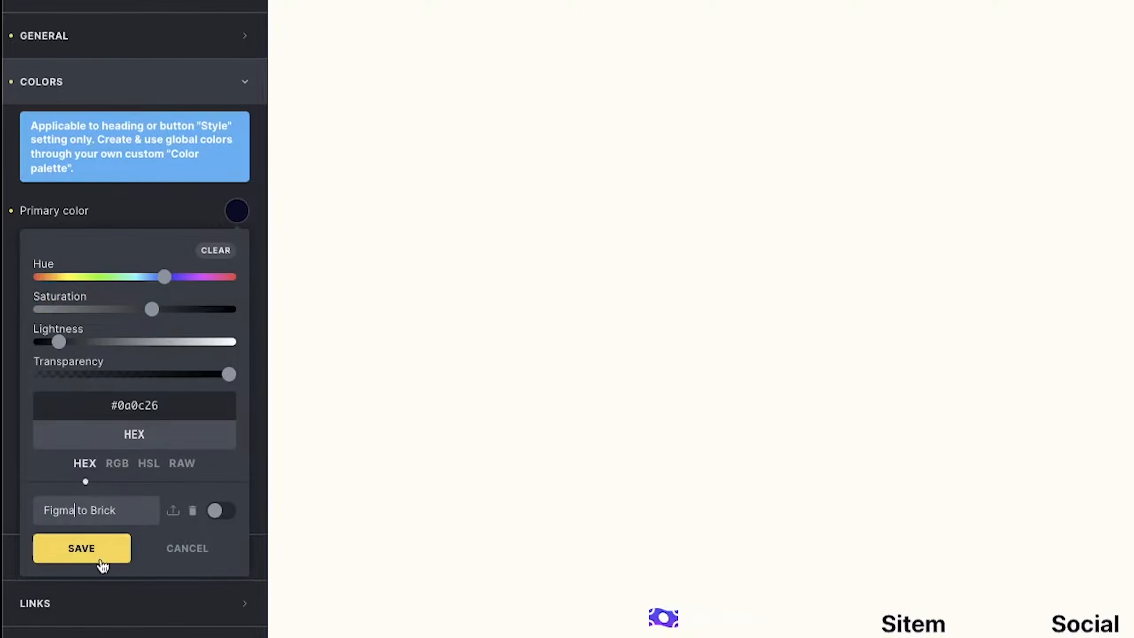
{"action": "left_click", "coordinate": [101, 556]}
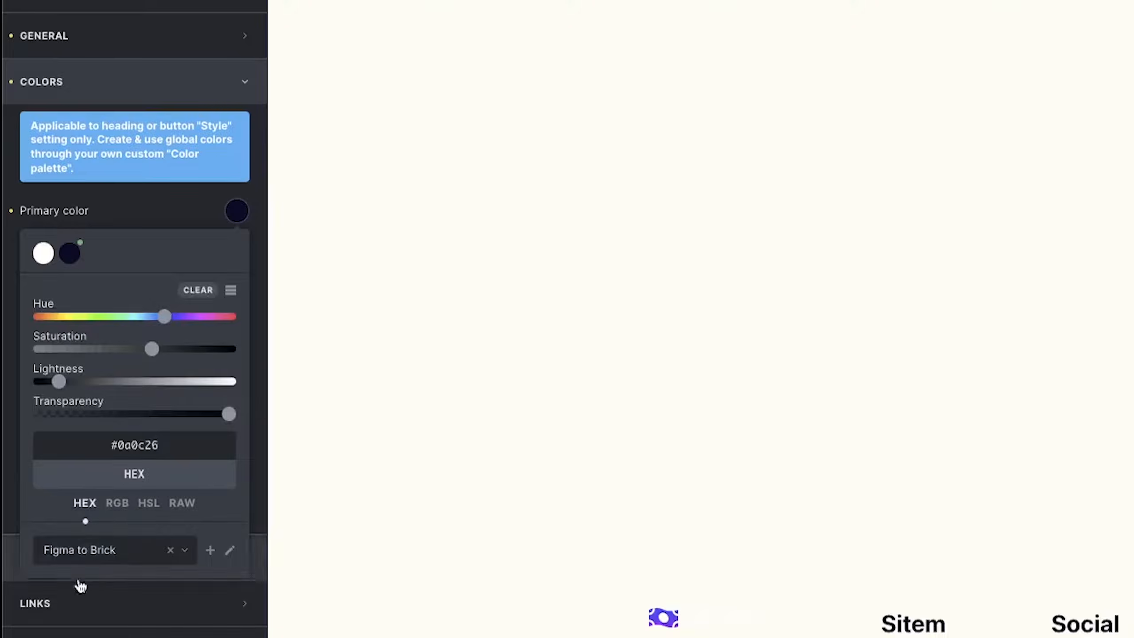
{"action": "left_click", "coordinate": [116, 561]}
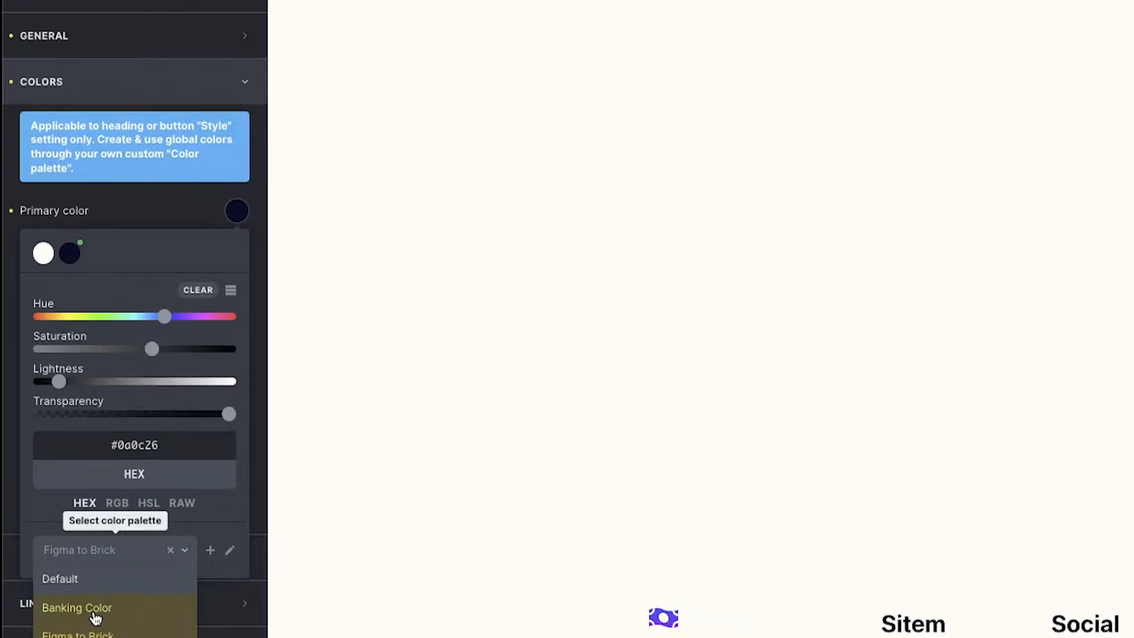
{"action": "left_click", "coordinate": [209, 518]}
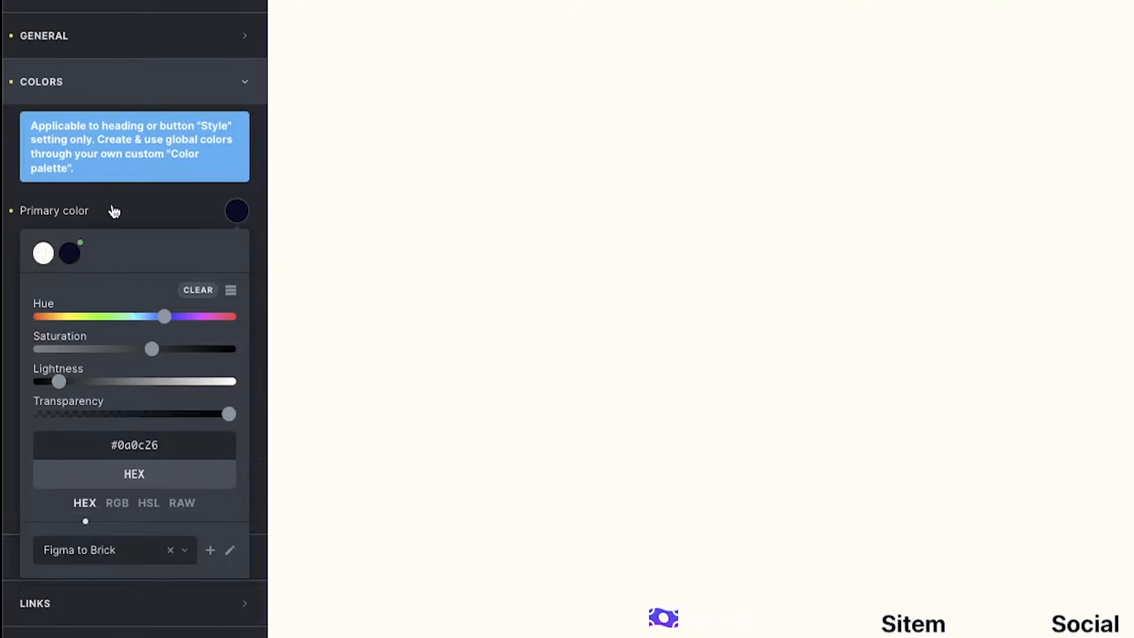
{"action": "double_click", "coordinate": [130, 446]}
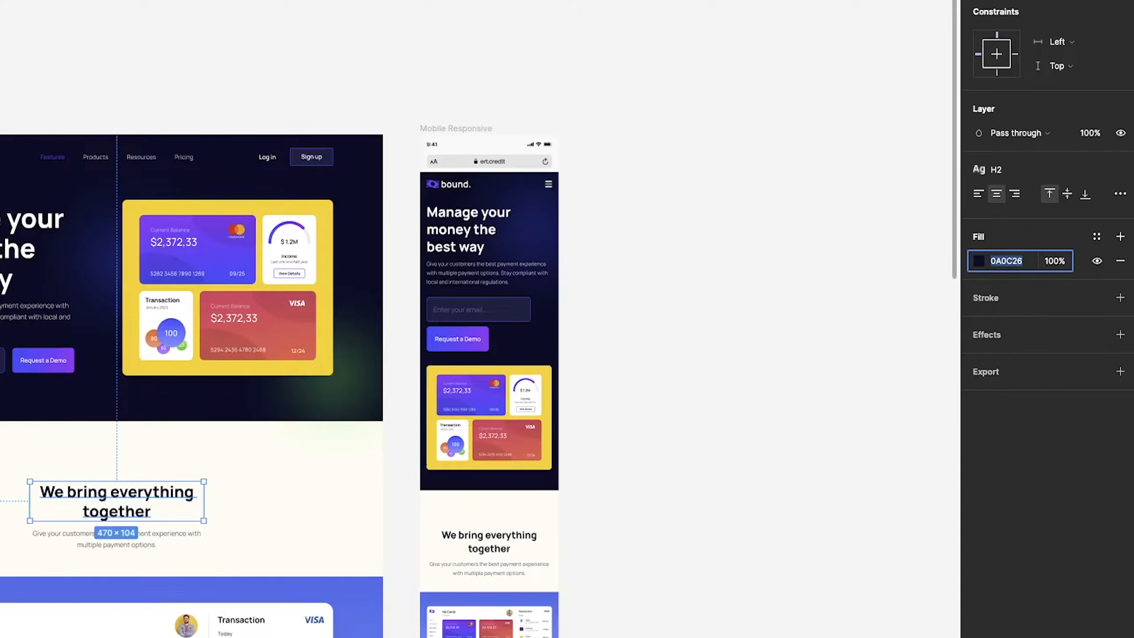
{"action": "key", "text": "Escape"}
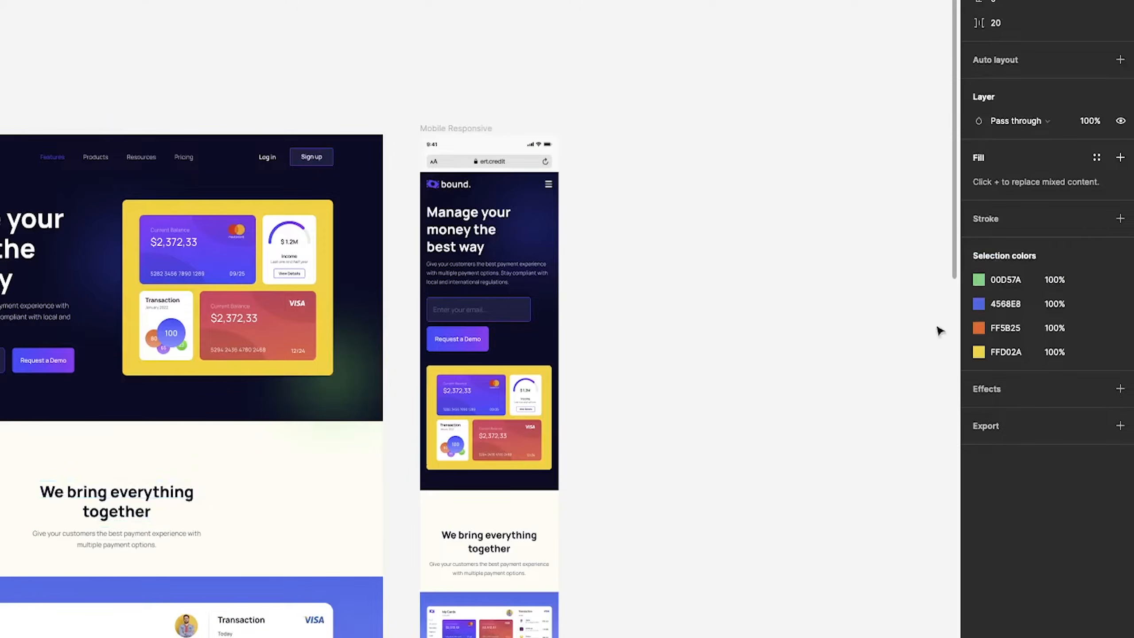
Copy green 00D57A and blue 4568E8 from Figma and save both as palette swatches.
{"action": "left_click", "coordinate": [1008, 279]}
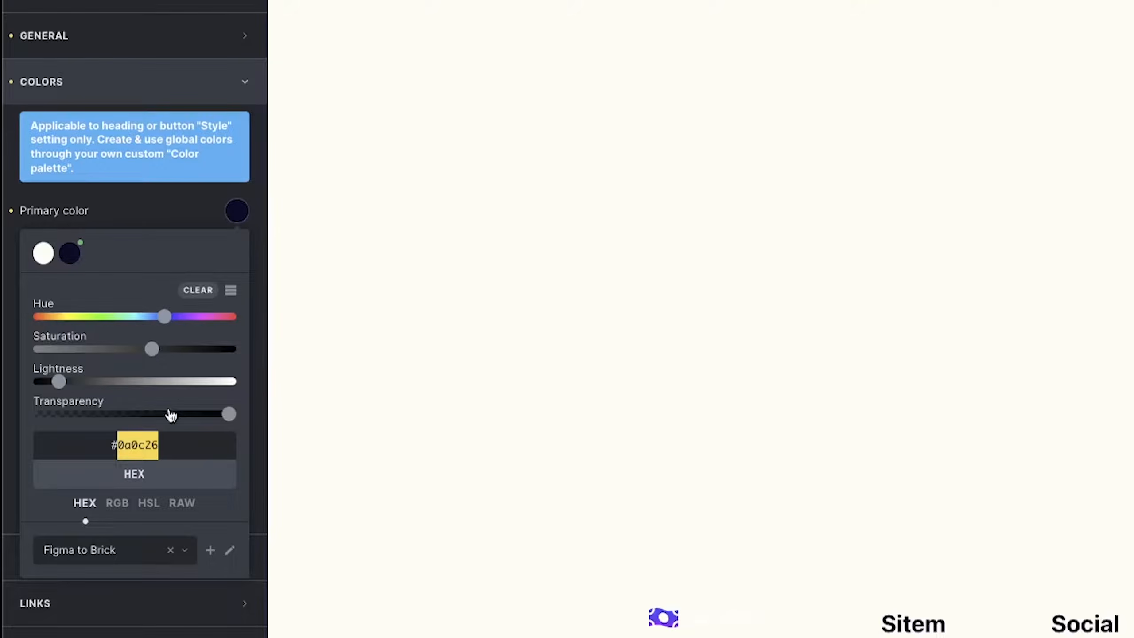
{"action": "left_click", "coordinate": [145, 446]}
{"action": "key", "text": "ctrl+a"}
{"action": "type", "text": "#00D57A"}
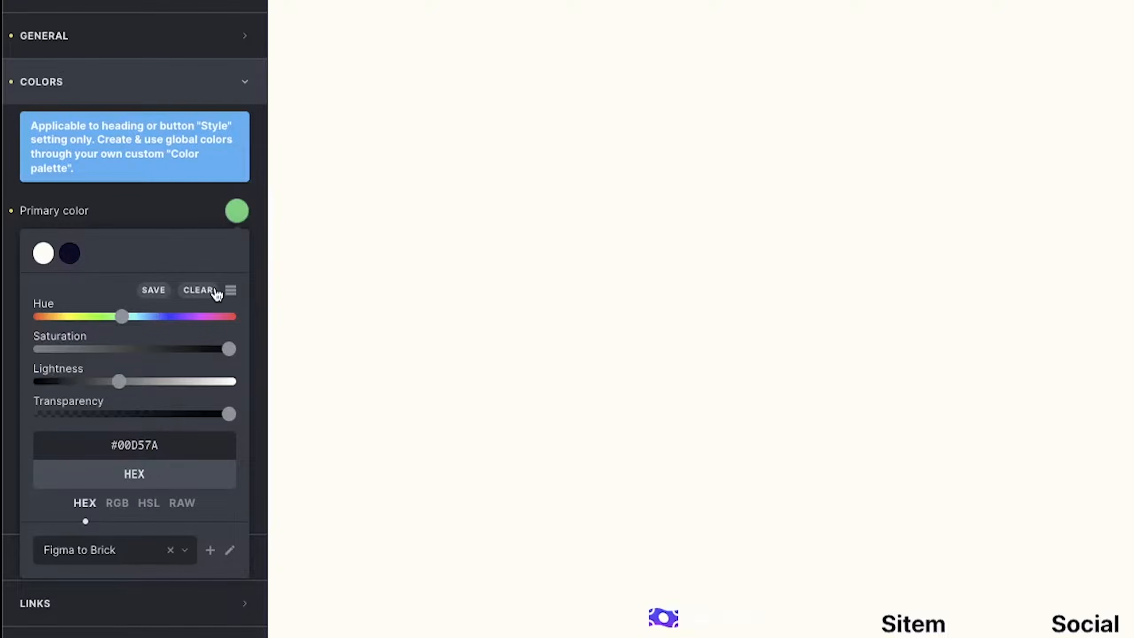
{"action": "left_click", "coordinate": [154, 290]}
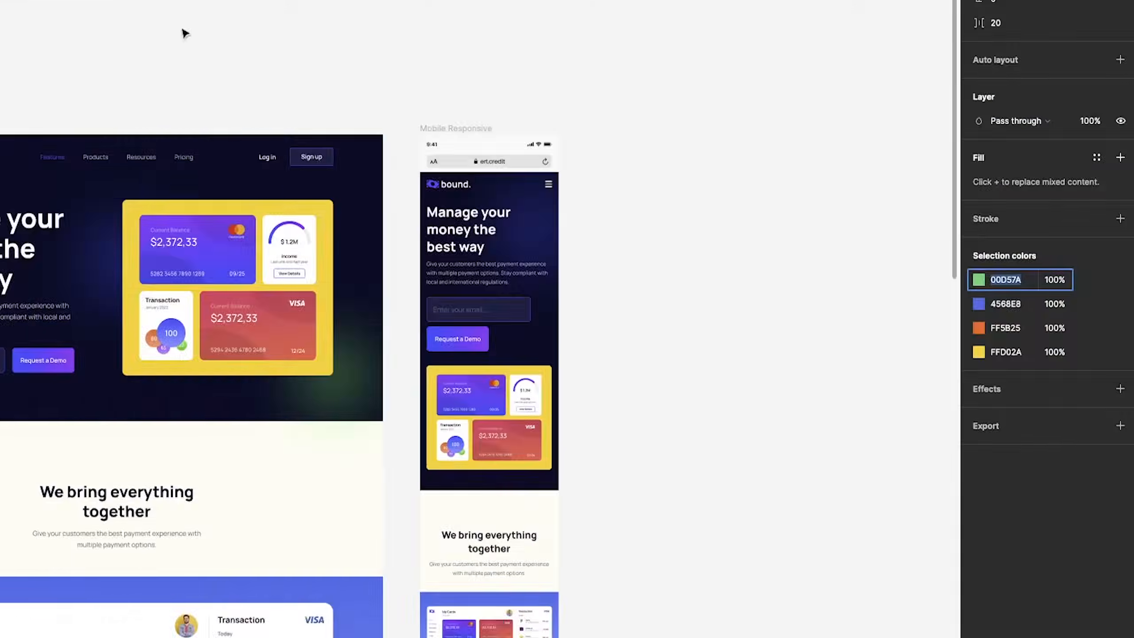
{"action": "left_click", "coordinate": [1010, 305]}
{"action": "key", "text": "super+c"}
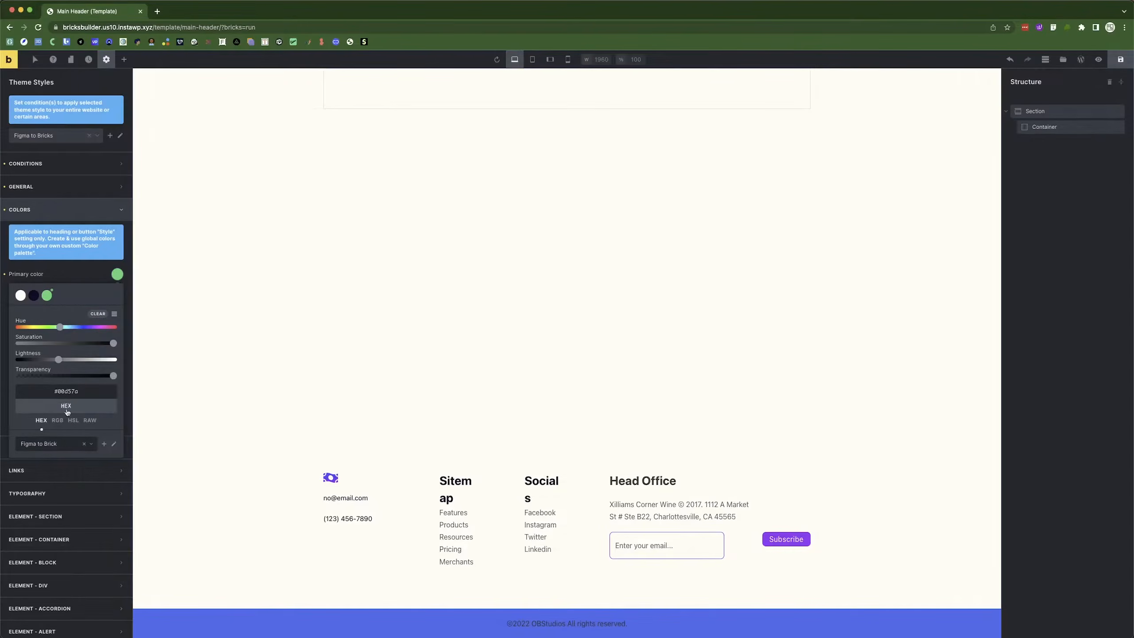
{"action": "double_click", "coordinate": [69, 393]}
{"action": "key", "text": "super+v"}
{"action": "left_click", "coordinate": [75, 313]}
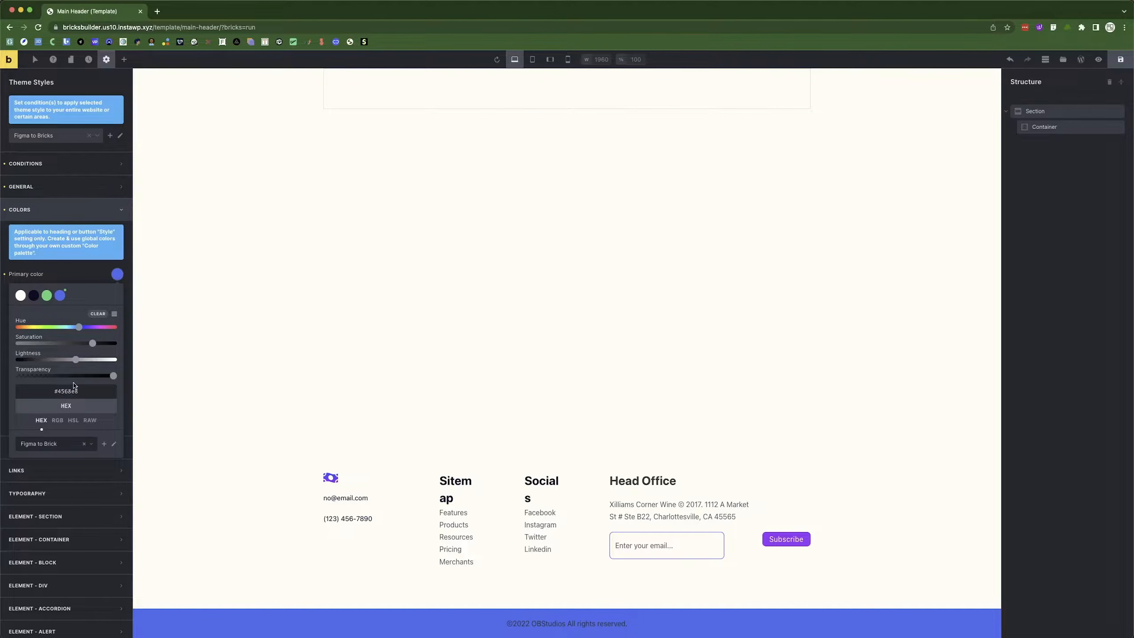
Save orange FF5B25, yellow FFD02A and white #ffffff as palette swatches.
{"action": "double_click", "coordinate": [71, 390]}
{"action": "type", "text": "FF5B25"}
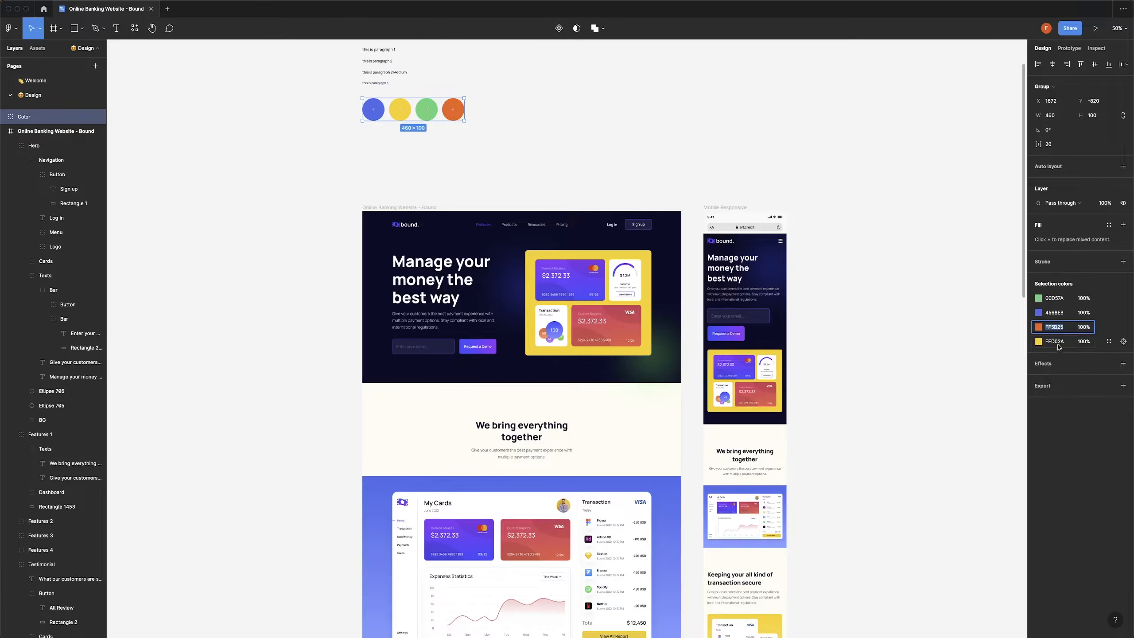
{"action": "left_click", "coordinate": [1055, 342]}
{"action": "key", "text": "super+c"}
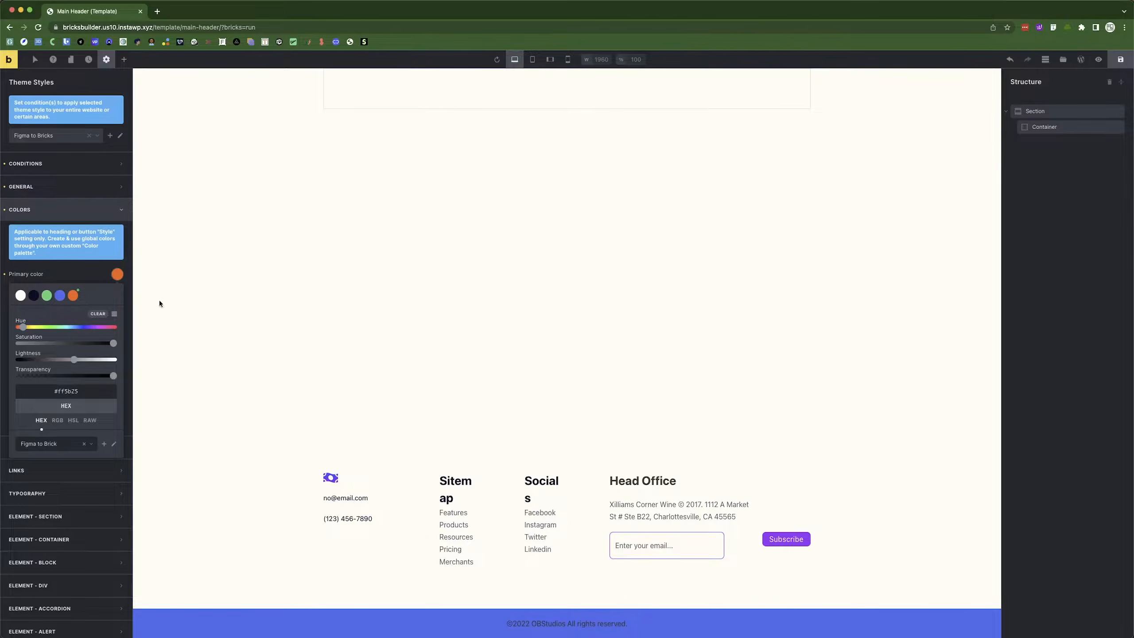
{"action": "double_click", "coordinate": [66, 390]}
{"action": "key", "text": "super+v"}
{"action": "left_click", "coordinate": [75, 314]}
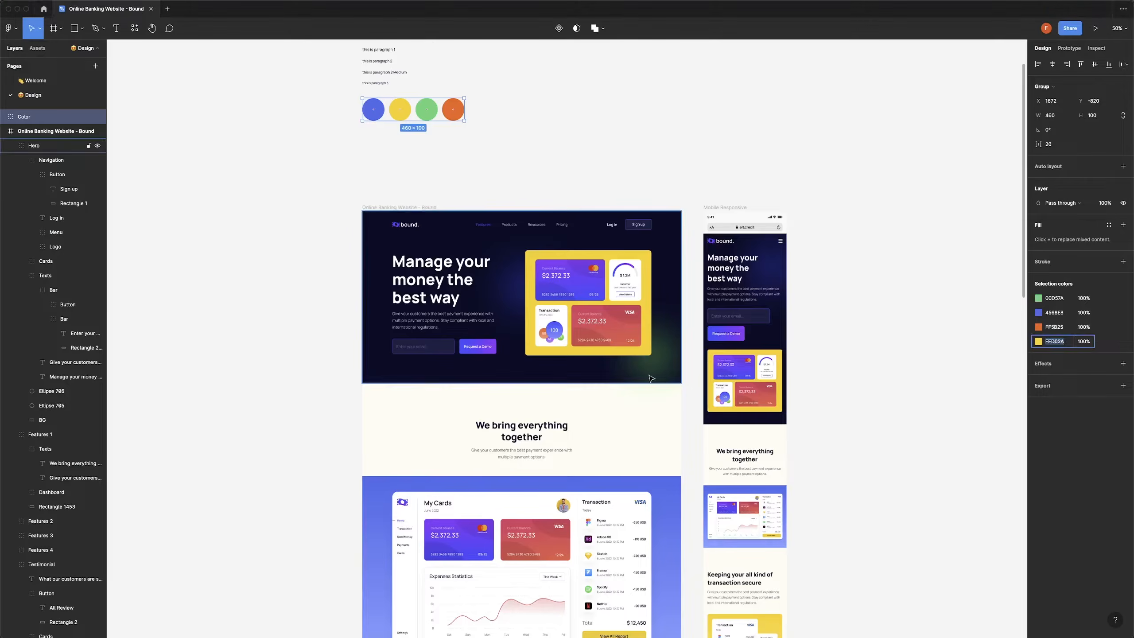
{"action": "scroll", "coordinate": [651, 378], "scroll_direction": "down", "scroll_amount": 15}
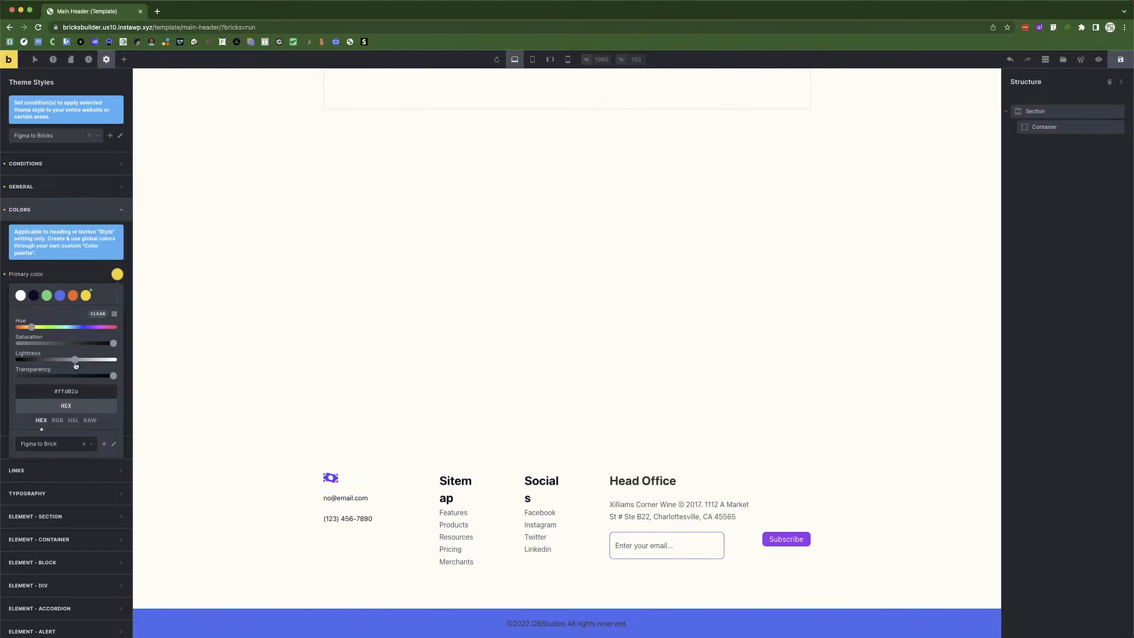
{"action": "left_click_drag", "start_coordinate": [75, 364], "coordinate": [144, 362]}
{"action": "left_click", "coordinate": [75, 314]}
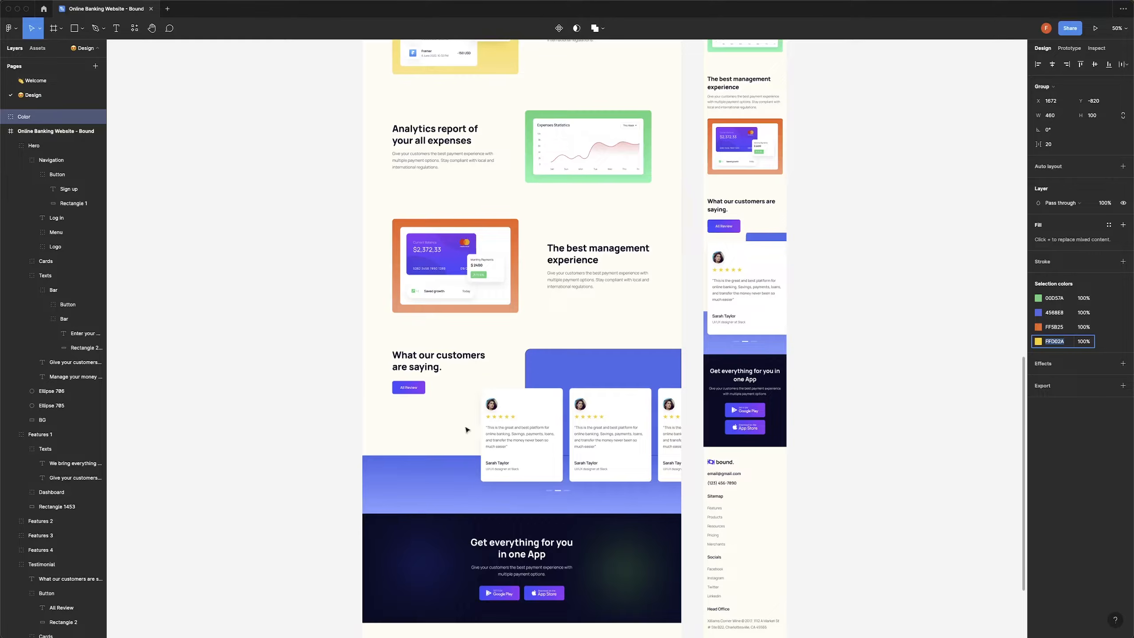
Pick grey 565767 and the testimonial's light-purple 849EFF gradient colour in Figma and save them as swatches.
{"action": "left_click", "coordinate": [598, 279]}
{"action": "left_click", "coordinate": [1058, 288]}
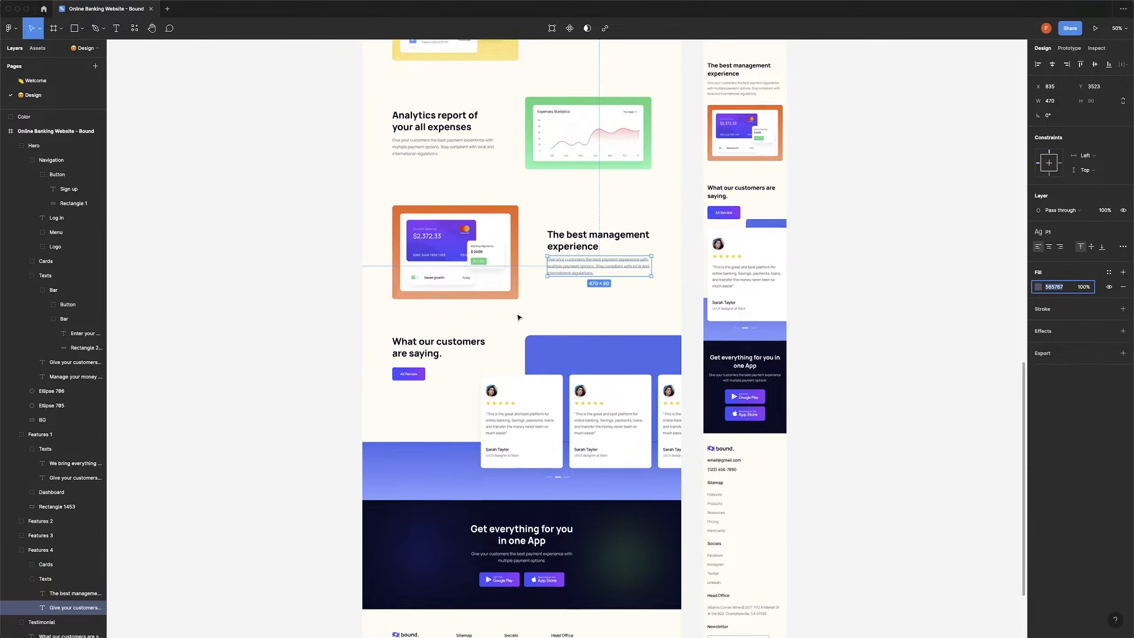
{"action": "scroll", "coordinate": [518, 318], "scroll_direction": "down", "scroll_amount": 3}
{"action": "left_click", "coordinate": [521, 371]}
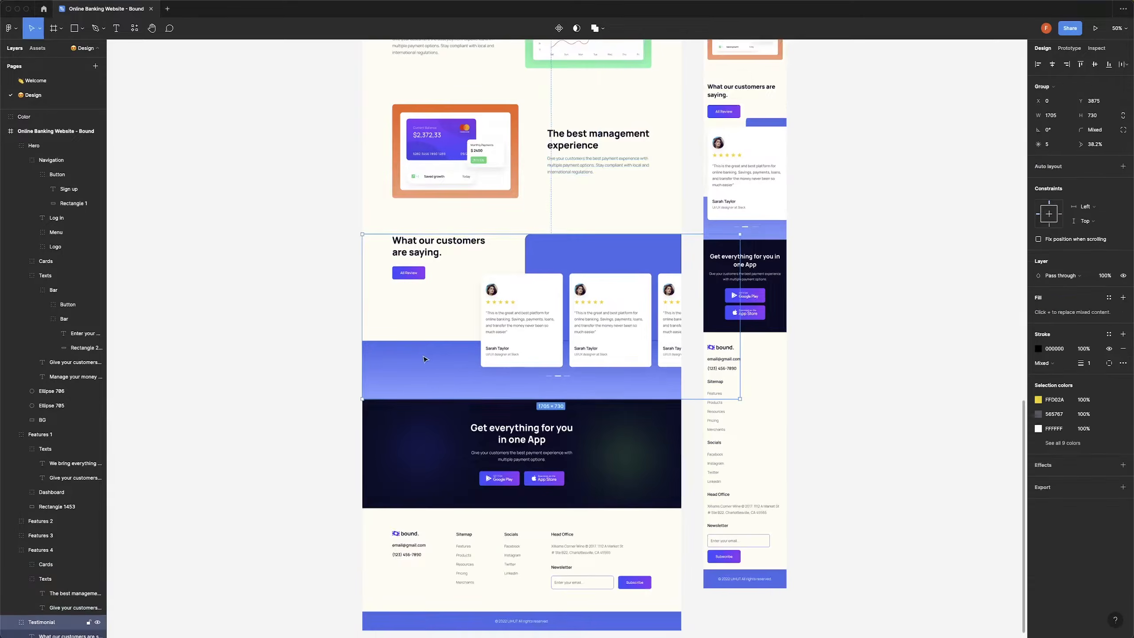
{"action": "left_click", "coordinate": [1055, 400]}
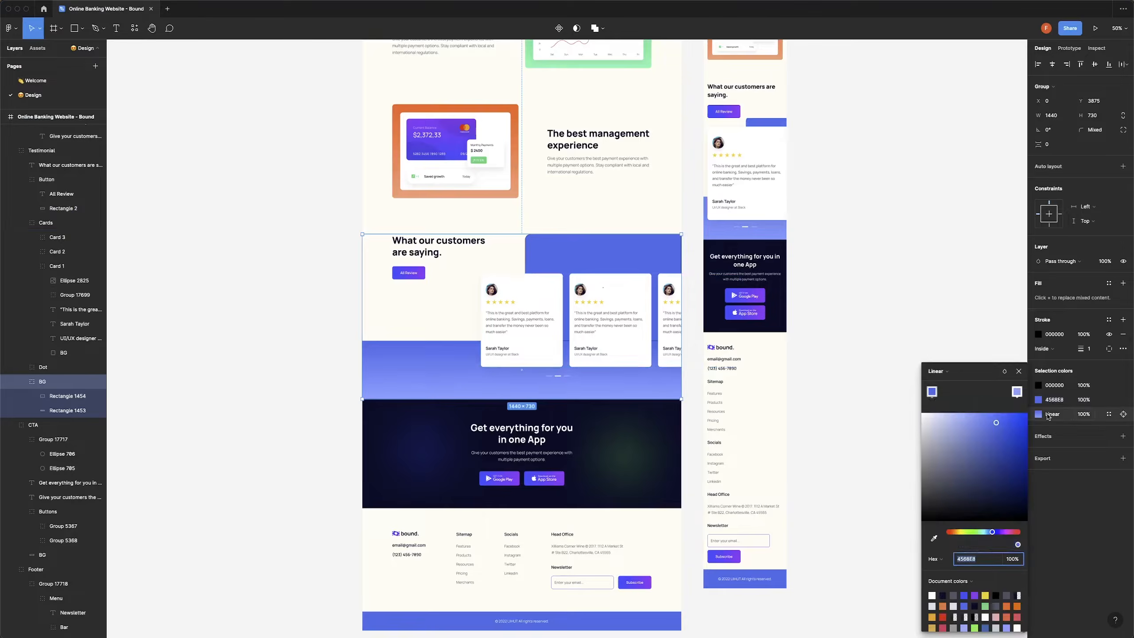
{"action": "left_click", "coordinate": [1016, 390]}
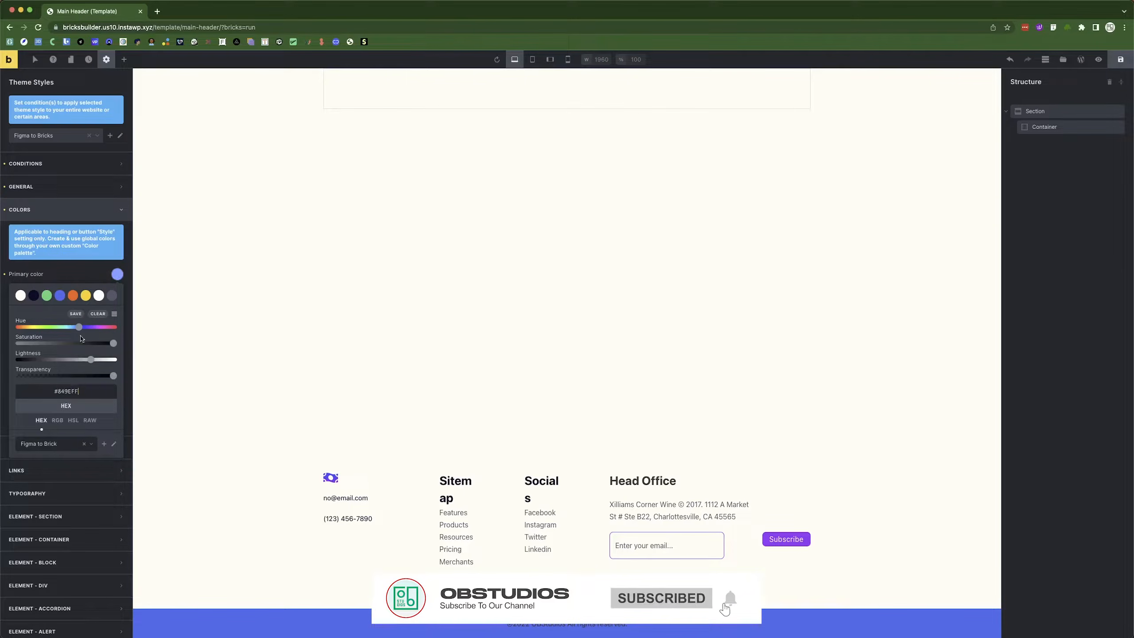
{"action": "left_click", "coordinate": [76, 314]}
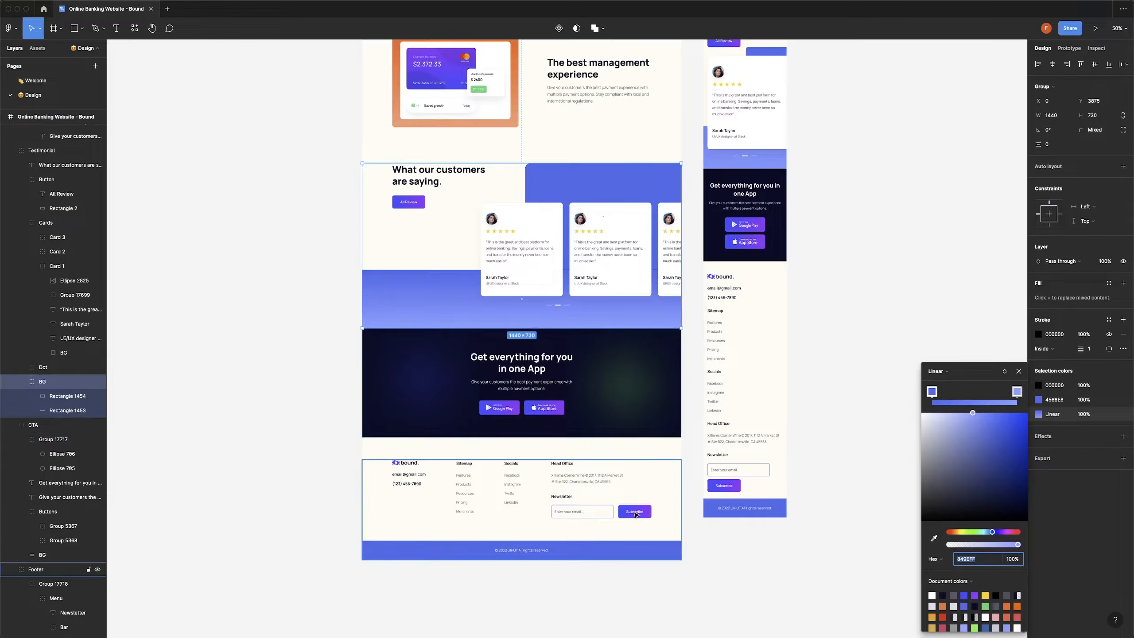
Copy the Subscribe button's gradient blue #3a49f9 from Figma and set it as the primary colour.
{"action": "left_click", "coordinate": [643, 511]}
{"action": "double_click", "coordinate": [643, 511]}
{"action": "left_click", "coordinate": [643, 510]}
{"action": "double_click", "coordinate": [643, 510]}
{"action": "left_click", "coordinate": [1039, 342]}
{"action": "left_click", "coordinate": [971, 531]}
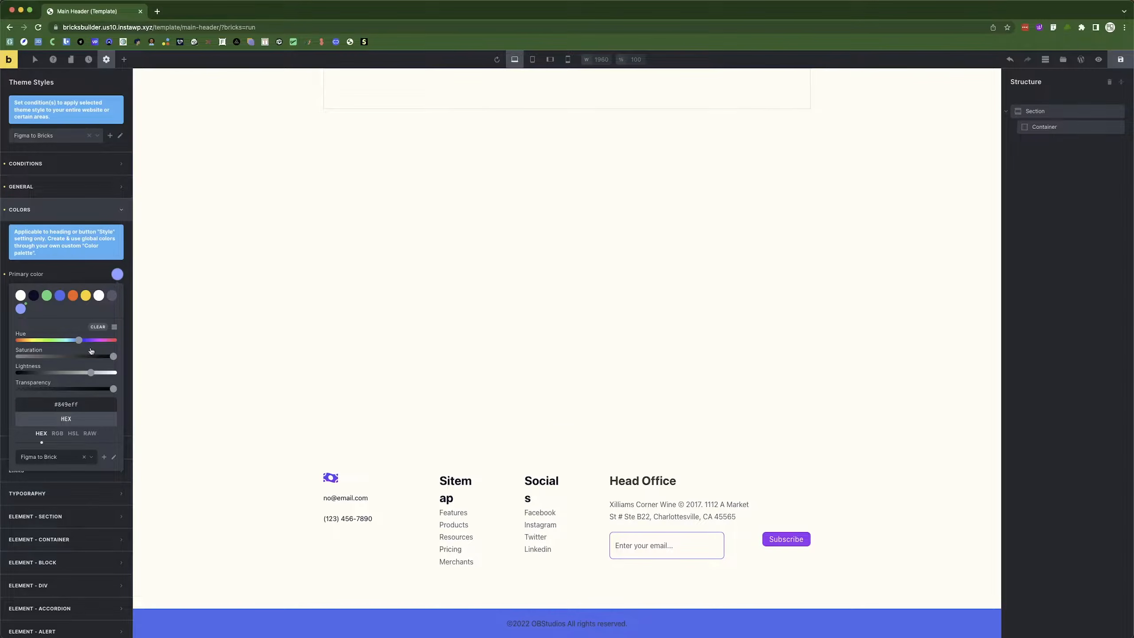
{"action": "double_click", "coordinate": [71, 404]}
{"action": "type", "text": "3d49f9"}
{"action": "left_click", "coordinate": [108, 276]}
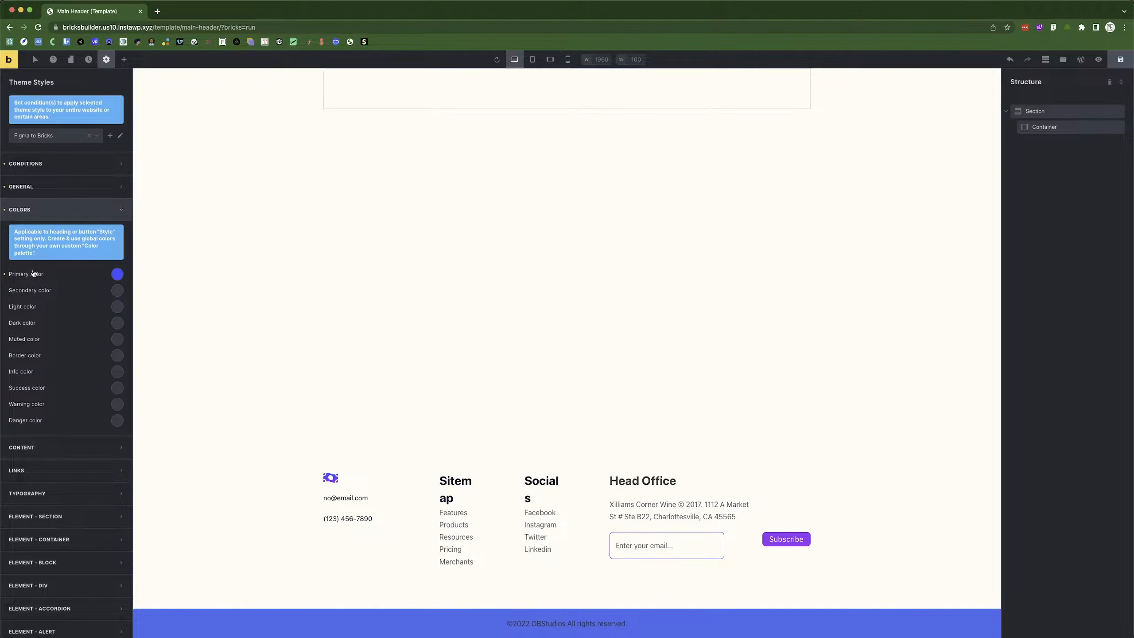
{"action": "left_click", "coordinate": [117, 274]}
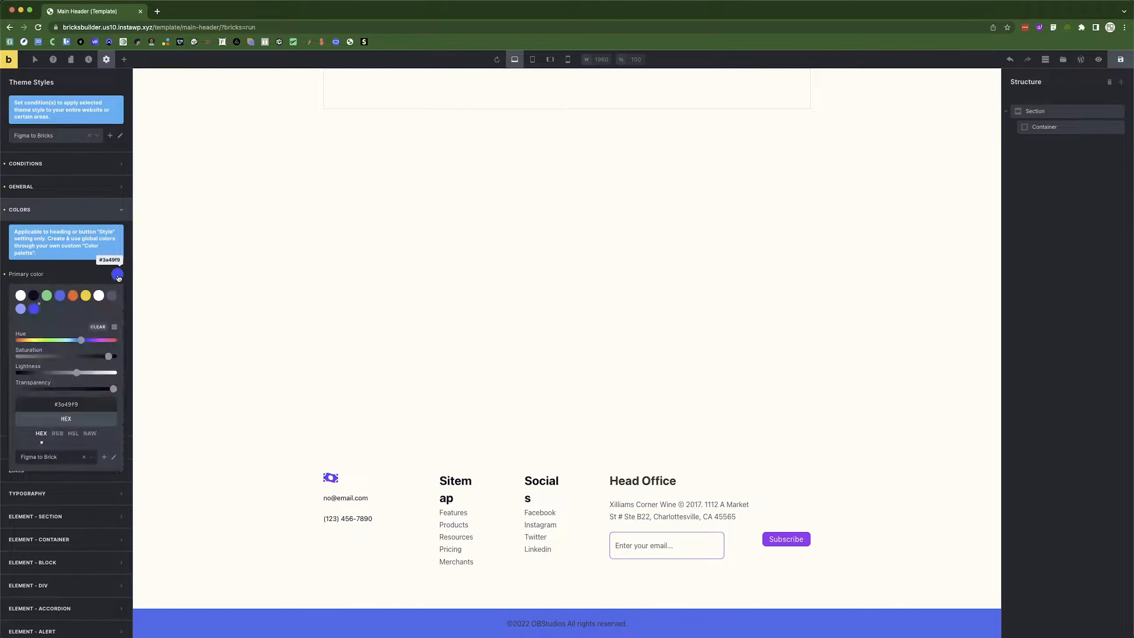
Set the primary colour back to dark #0a0c26 and move to the typography settings.
{"action": "left_click", "coordinate": [35, 295]}
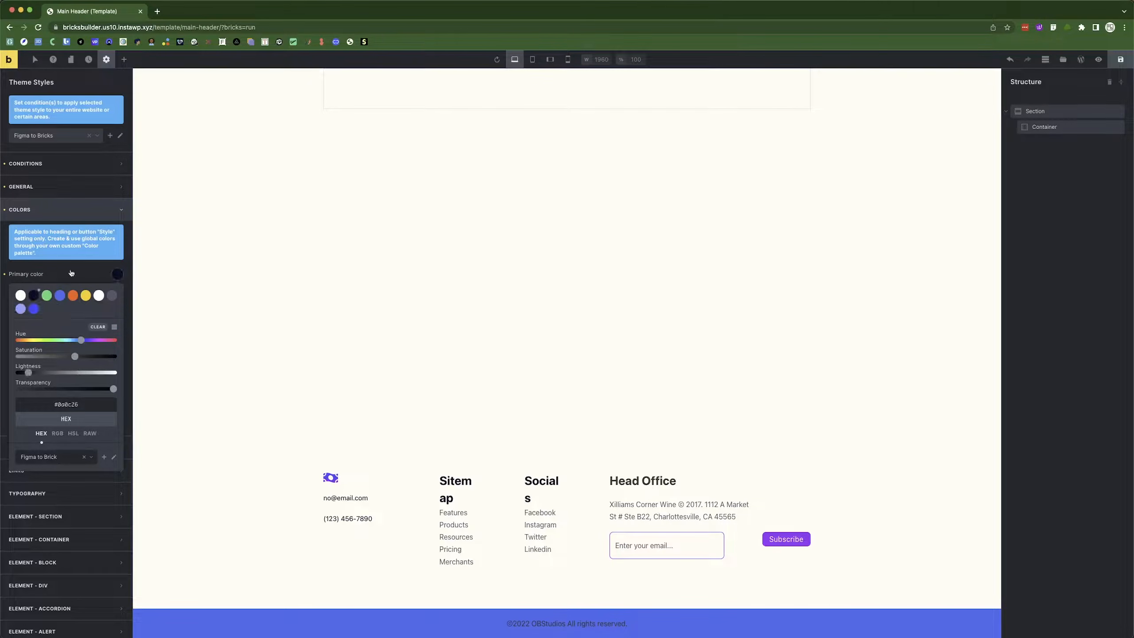
{"action": "left_click", "coordinate": [71, 273]}
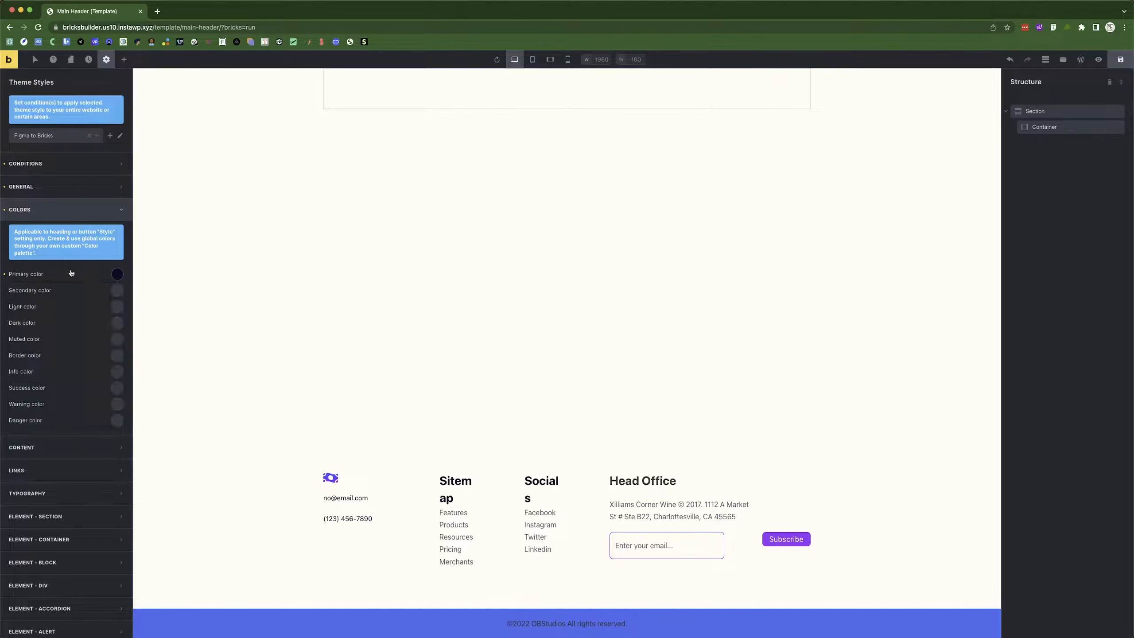
{"action": "left_click", "coordinate": [57, 213]}
{"action": "left_click", "coordinate": [43, 237]}
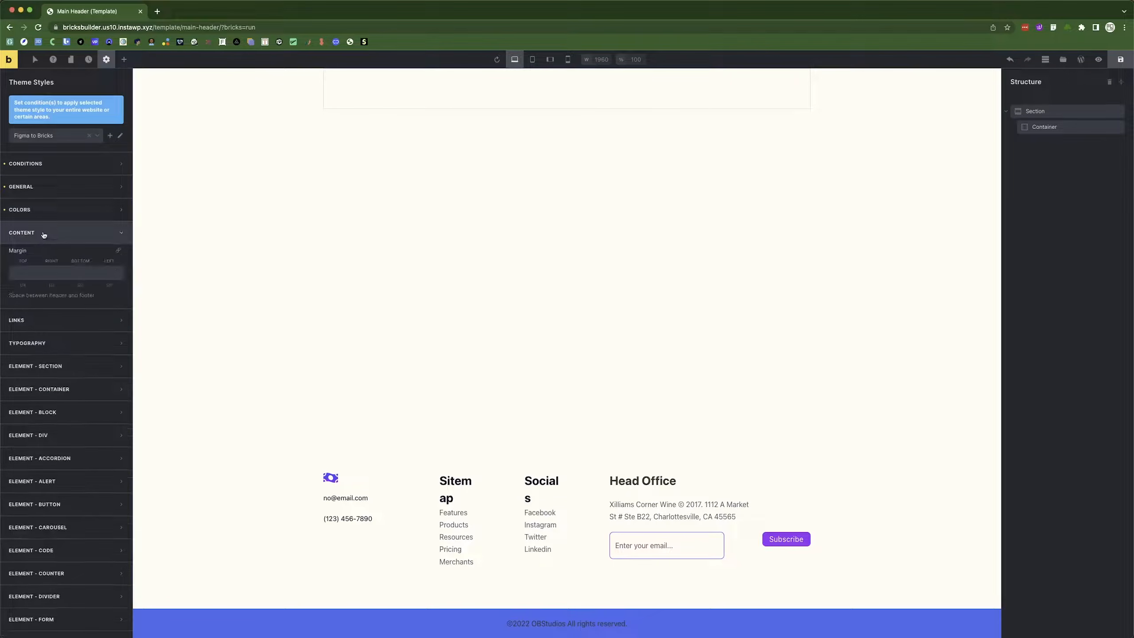
{"action": "left_click", "coordinate": [43, 235]}
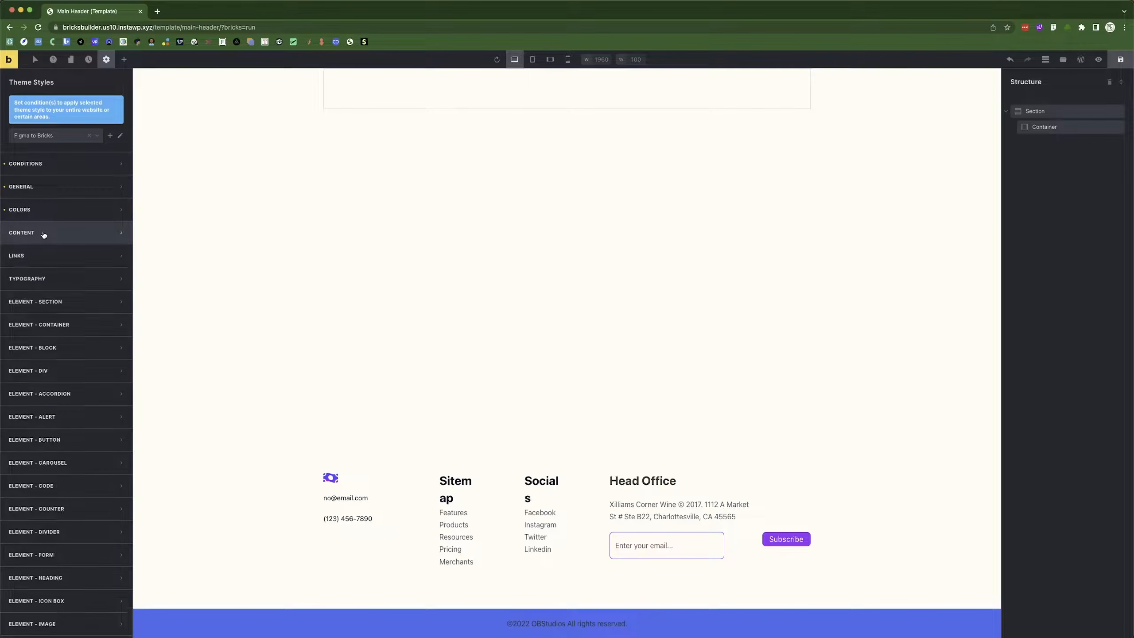
{"action": "left_click", "coordinate": [43, 279]}
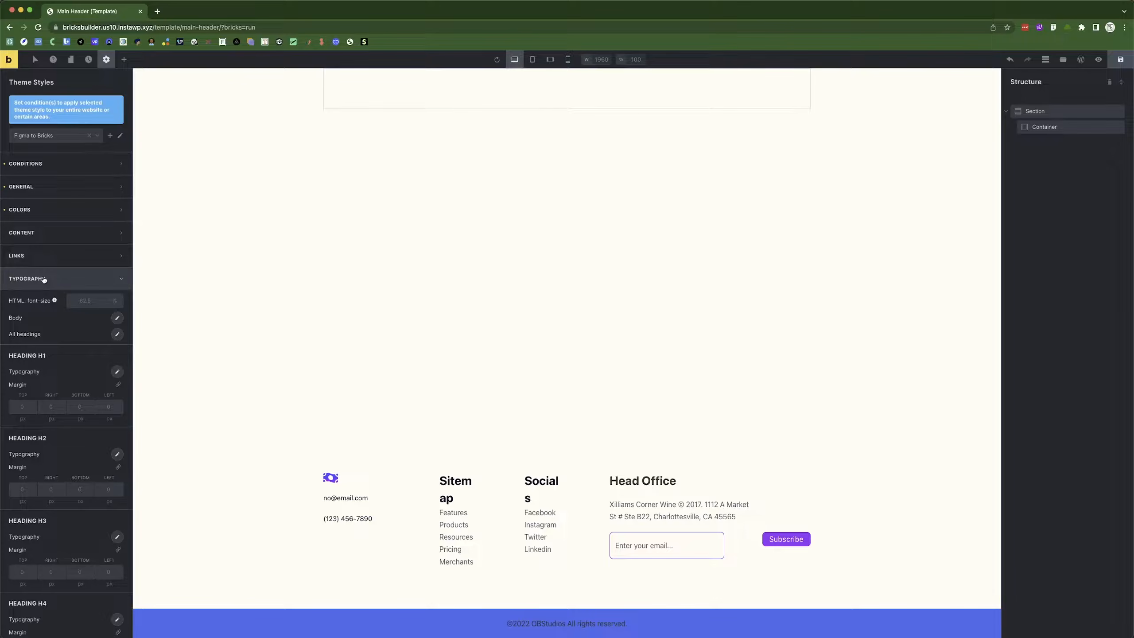
Give the body text the grey #565767 swatch colour and an 18 px font size.
{"action": "left_click", "coordinate": [117, 318]}
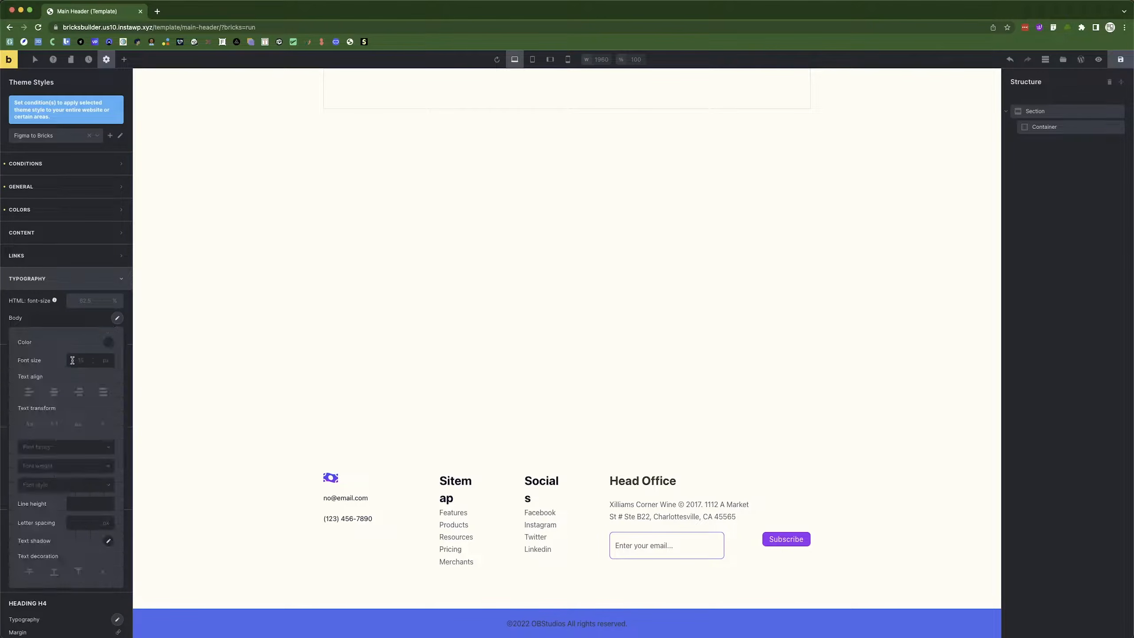
{"action": "left_click", "coordinate": [108, 342]}
{"action": "left_click", "coordinate": [104, 362]}
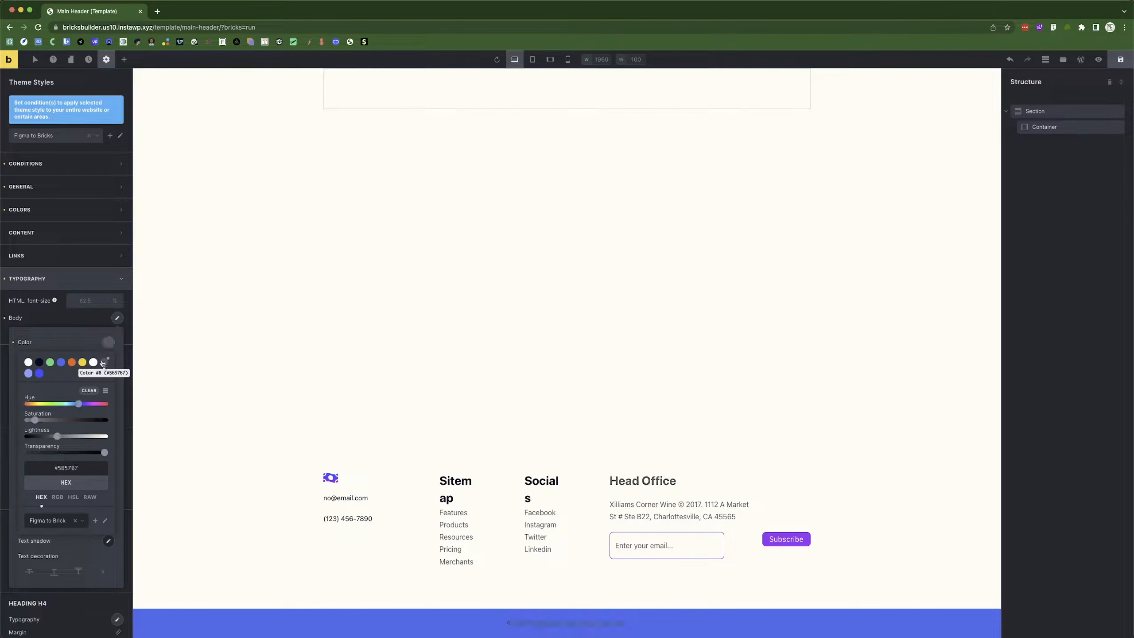
{"action": "left_click", "coordinate": [71, 327]}
{"action": "left_click", "coordinate": [117, 318]}
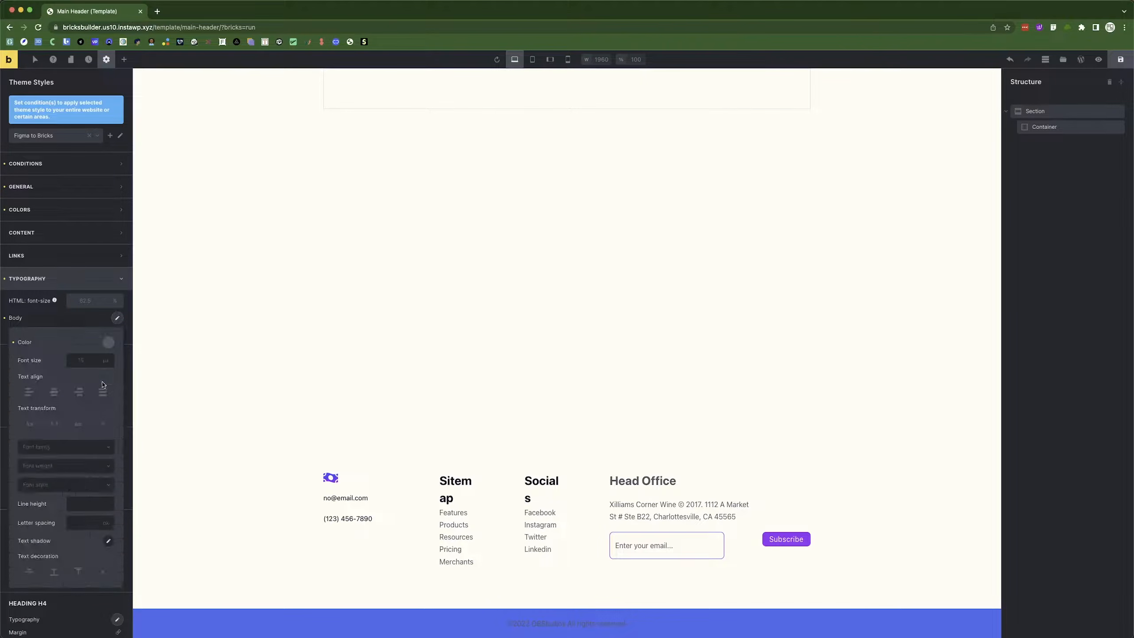
{"action": "left_click", "coordinate": [82, 360]}
{"action": "type", "text": "18"}
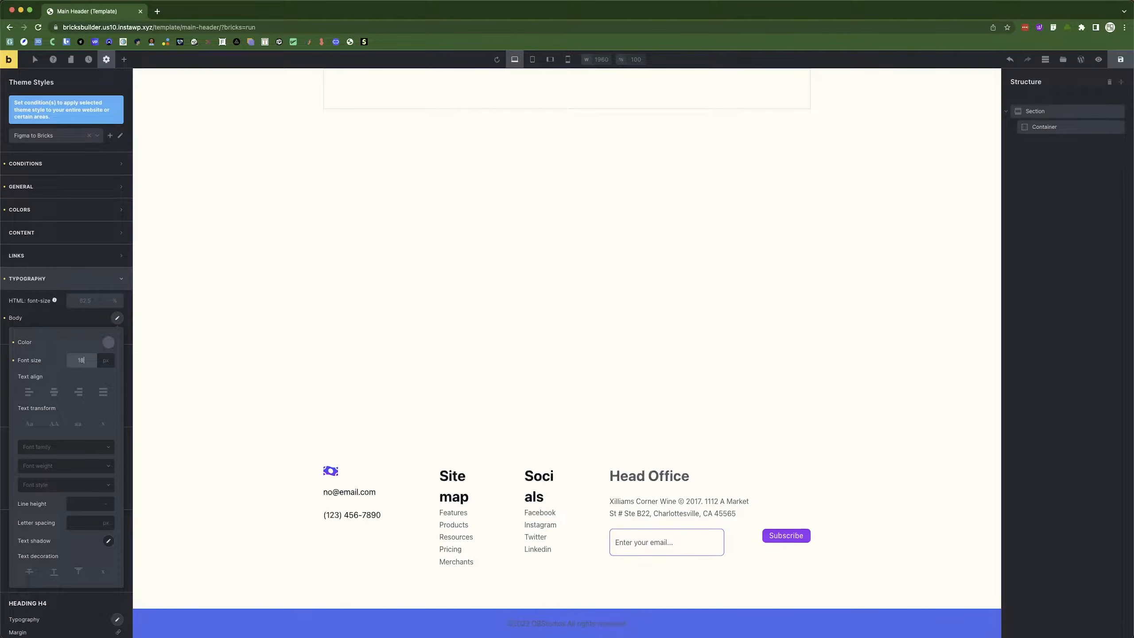
{"action": "key", "text": "super+Tab"}
{"action": "scroll", "coordinate": [407, 276], "scroll_direction": "up", "scroll_amount": 10}
{"action": "scroll", "coordinate": [407, 276], "scroll_direction": "up", "scroll_amount": 15}
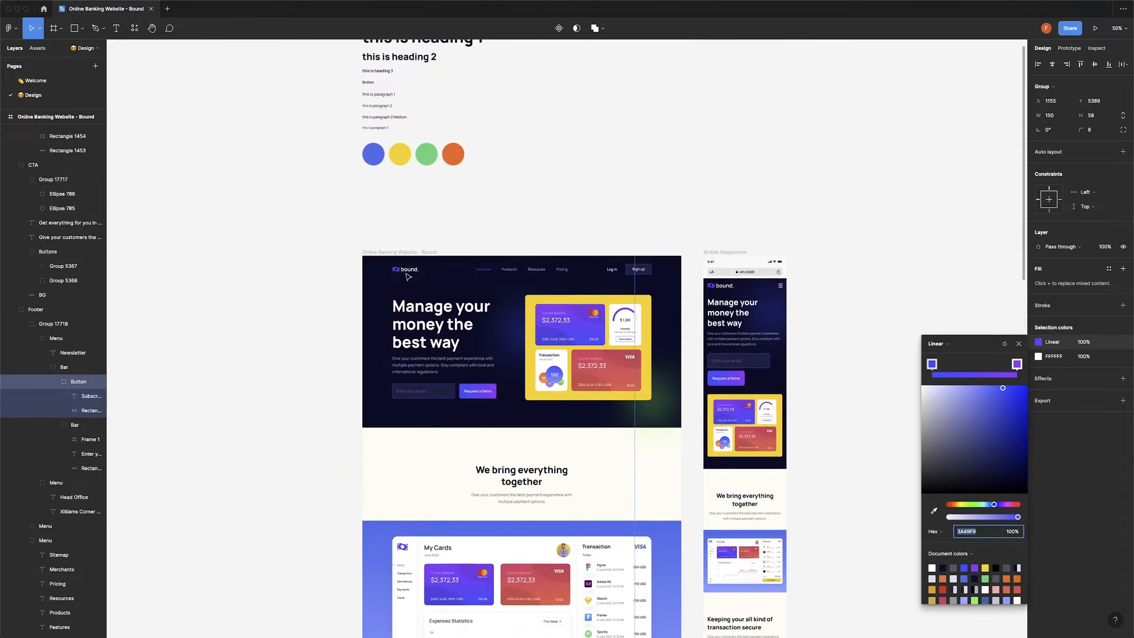
{"action": "left_click", "coordinate": [385, 278]}
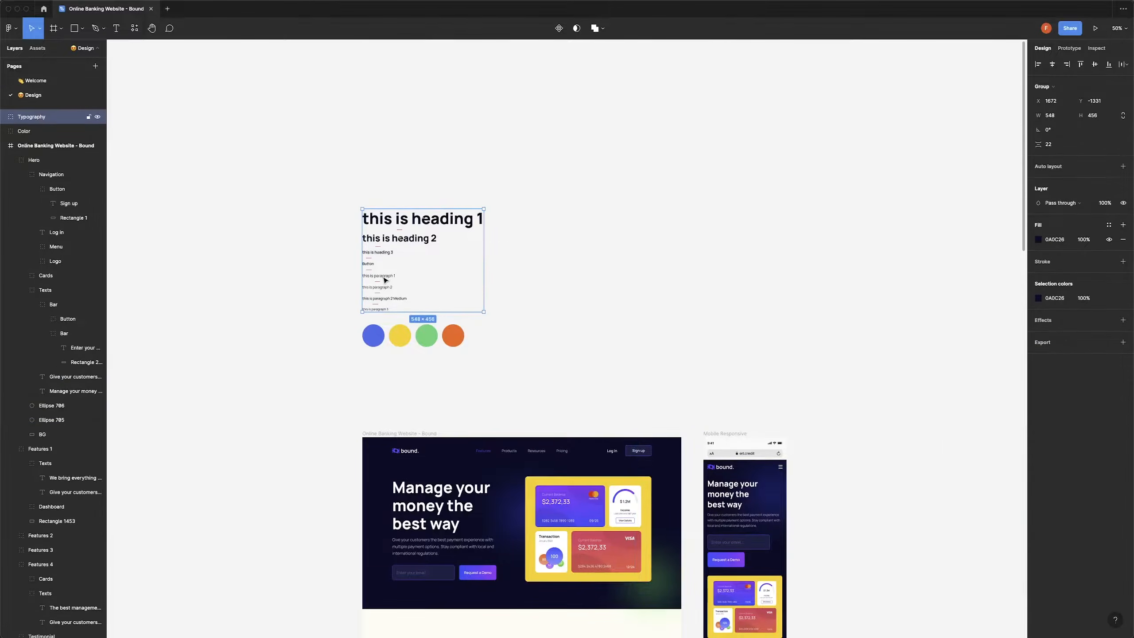
{"action": "left_click", "coordinate": [385, 277]}
{"action": "scroll", "coordinate": [471, 392], "scroll_direction": "down", "scroll_amount": 5}
{"action": "scroll", "coordinate": [483, 380], "scroll_direction": "down", "scroll_amount": 2}
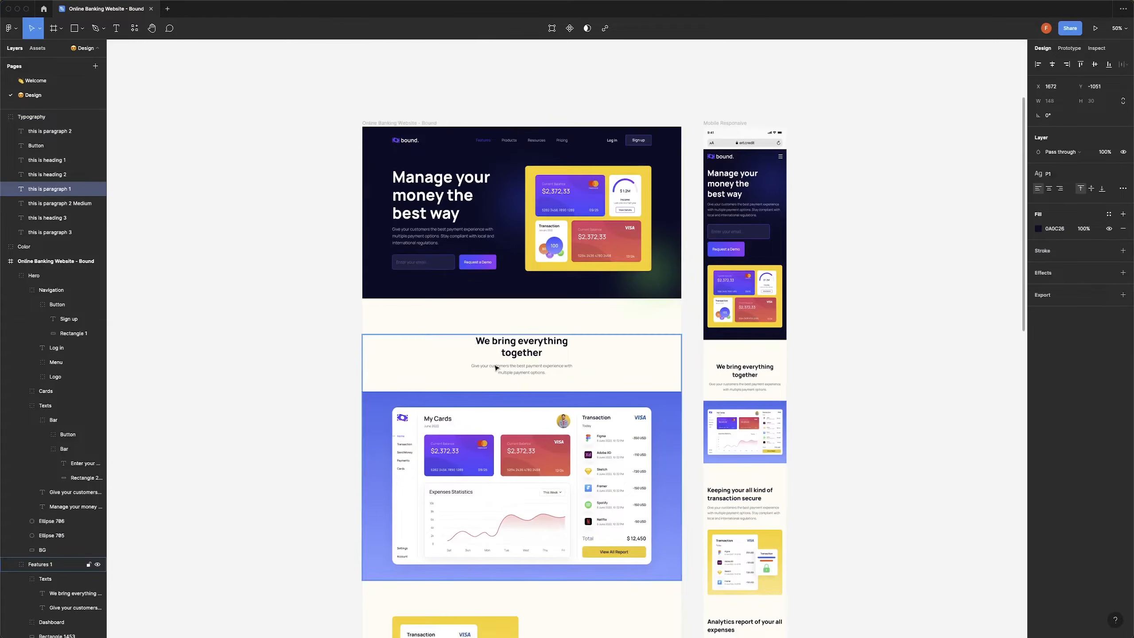
{"action": "left_click", "coordinate": [520, 375]}
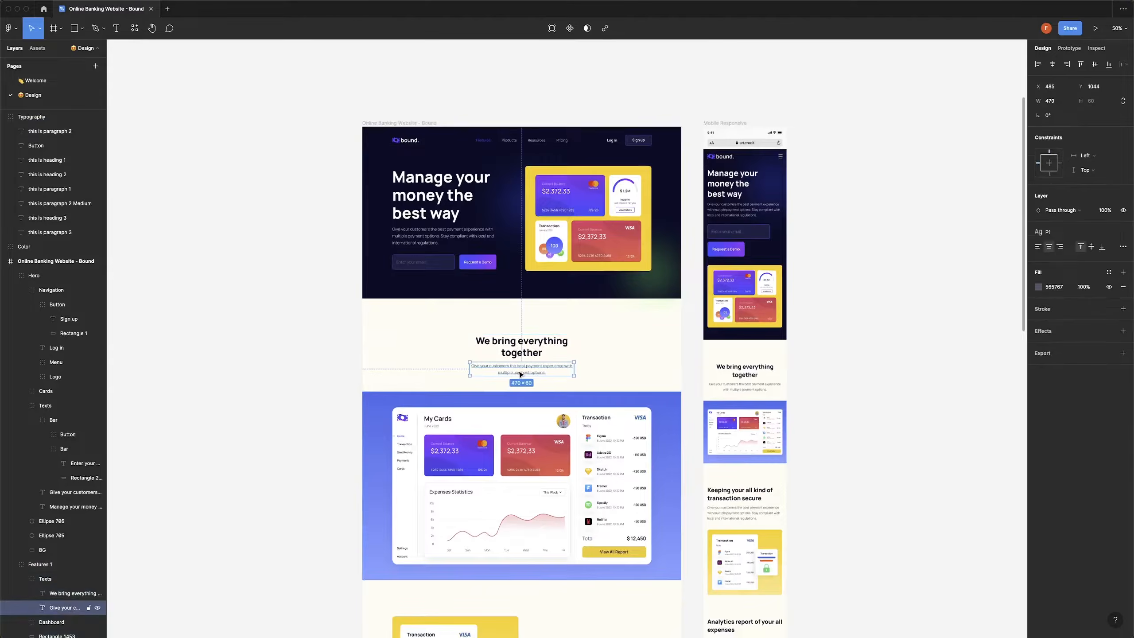
{"action": "left_click", "coordinate": [1086, 49]}
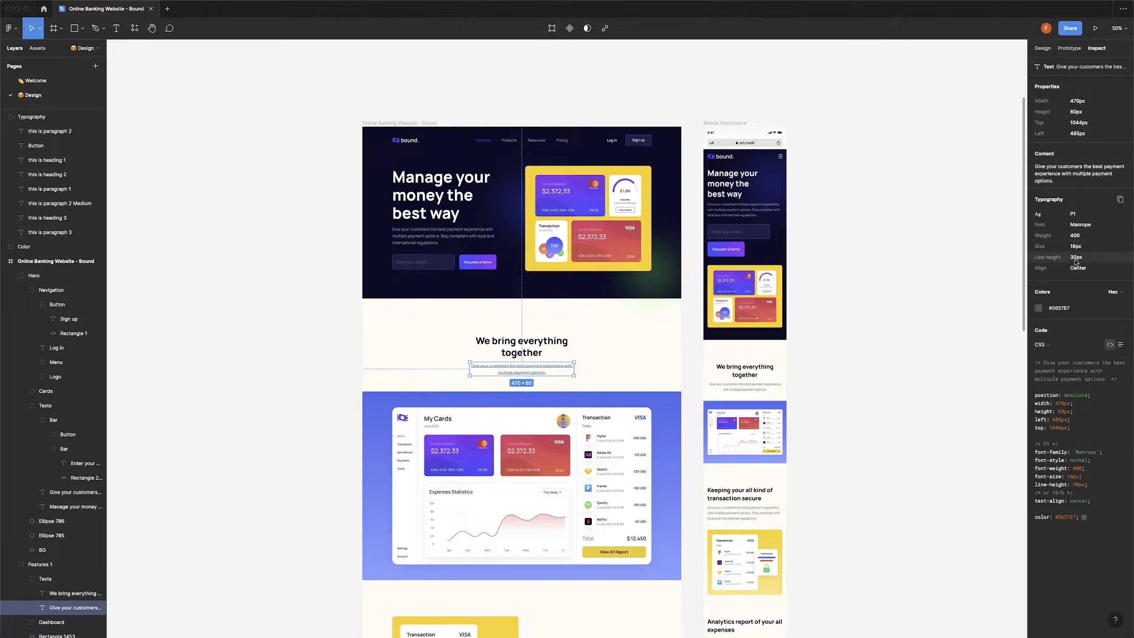
{"action": "key", "text": "super+Tab"}
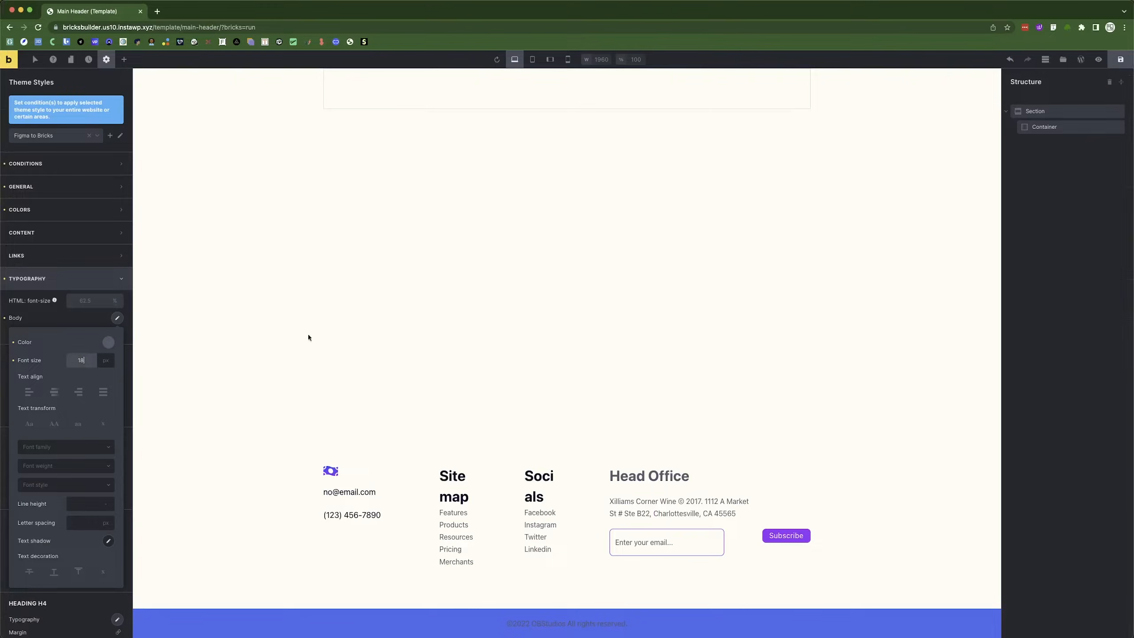
Set body typography to Manrope, weight 400, Normal style, with a 30 px line height.
{"action": "left_click", "coordinate": [59, 448]}
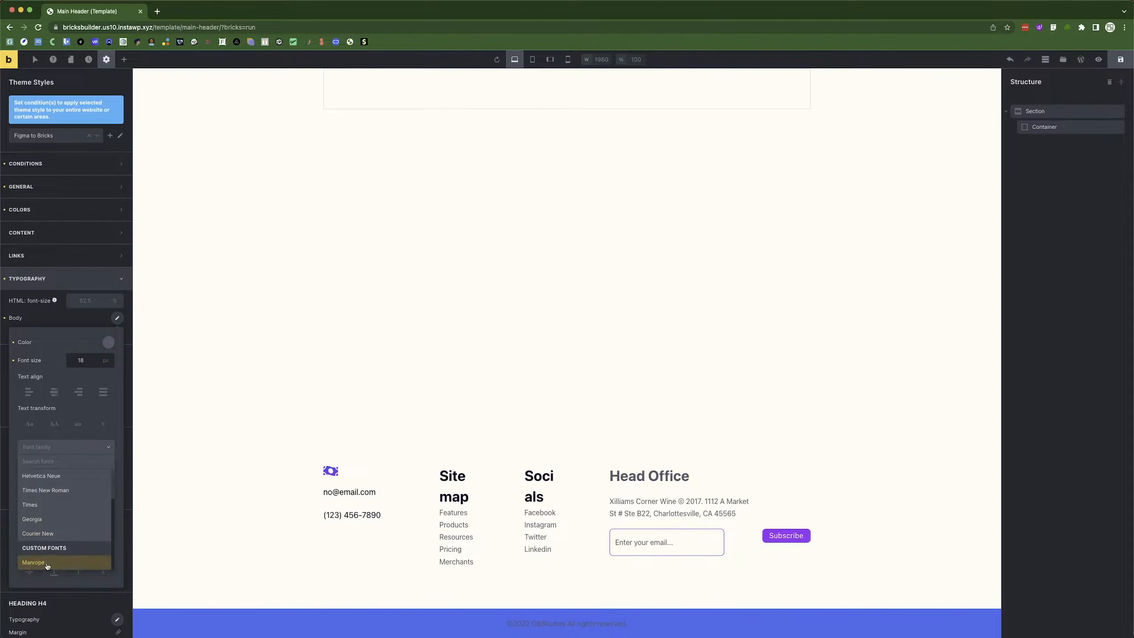
{"action": "left_click", "coordinate": [45, 566]}
{"action": "left_click", "coordinate": [57, 475]}
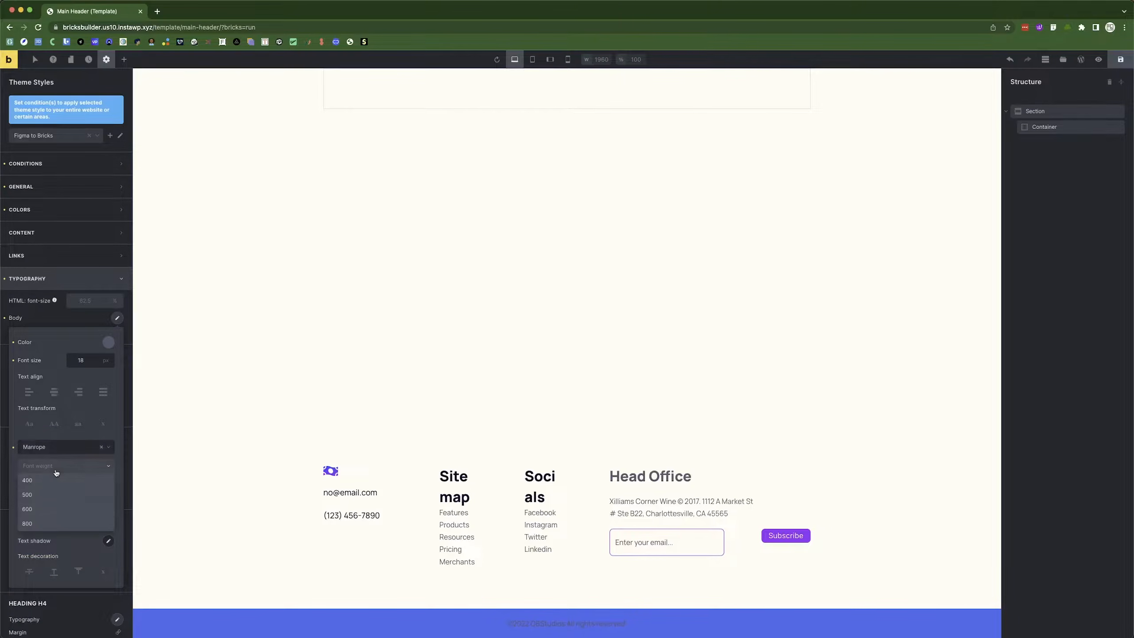
{"action": "left_click", "coordinate": [45, 480]}
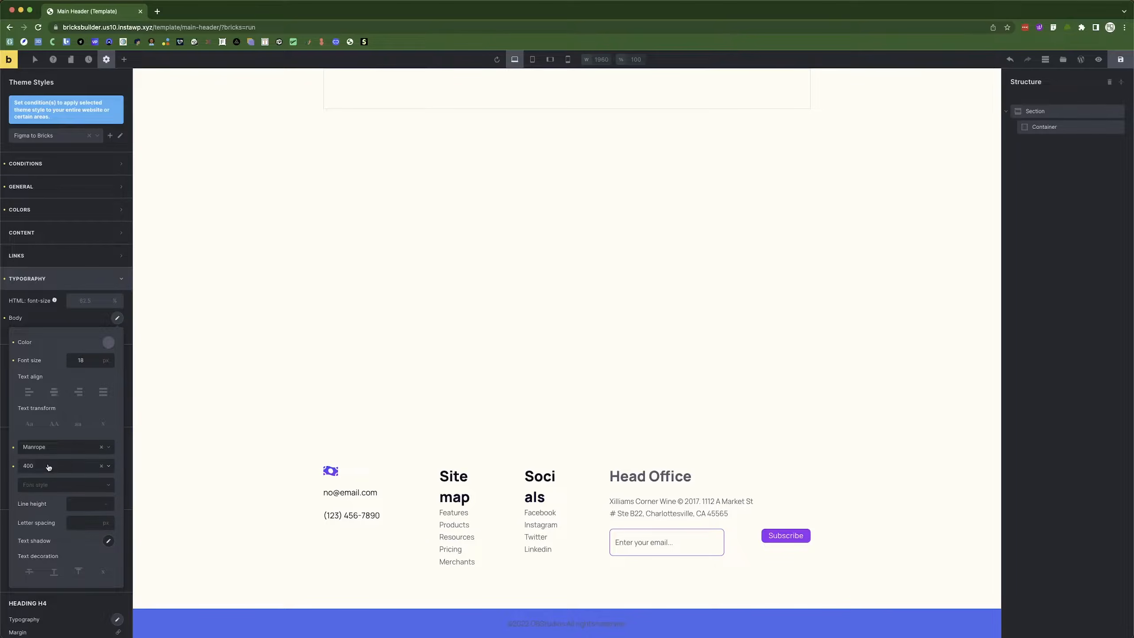
{"action": "left_click", "coordinate": [48, 490]}
{"action": "left_click", "coordinate": [49, 501]}
{"action": "left_click", "coordinate": [78, 505]}
{"action": "type", "text": "30"}
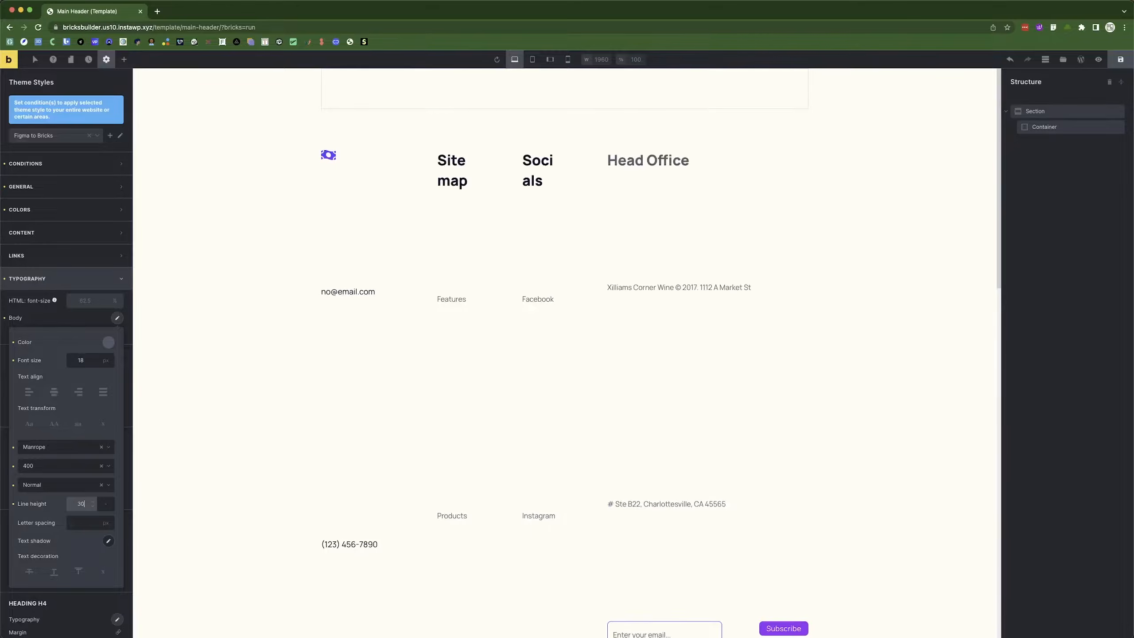
{"action": "left_click", "coordinate": [106, 504]}
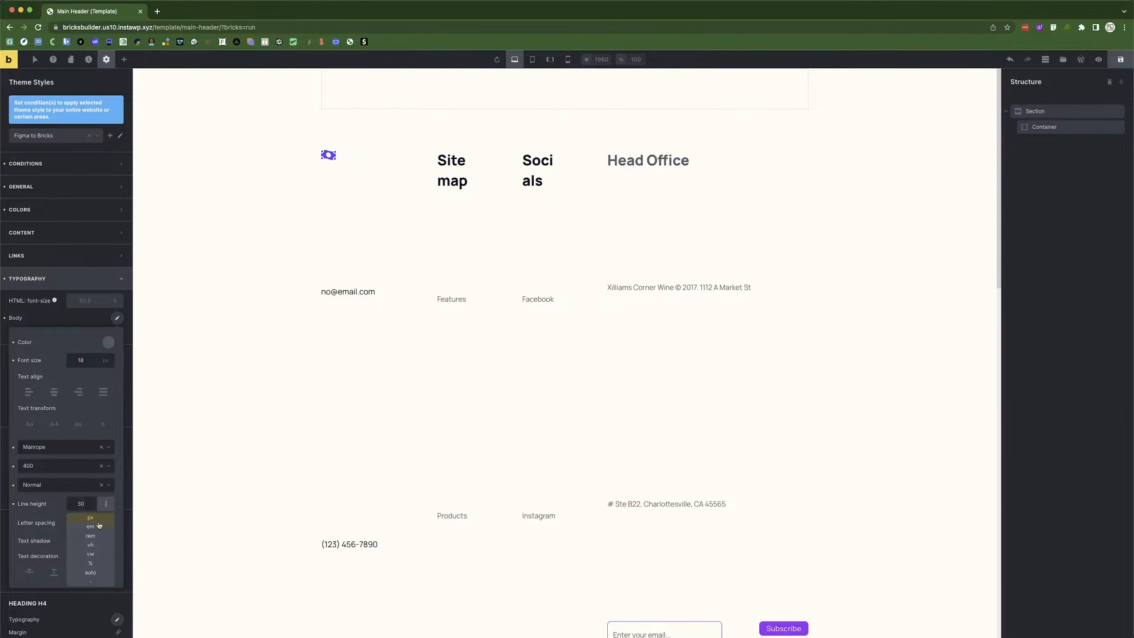
{"action": "left_click", "coordinate": [96, 517]}
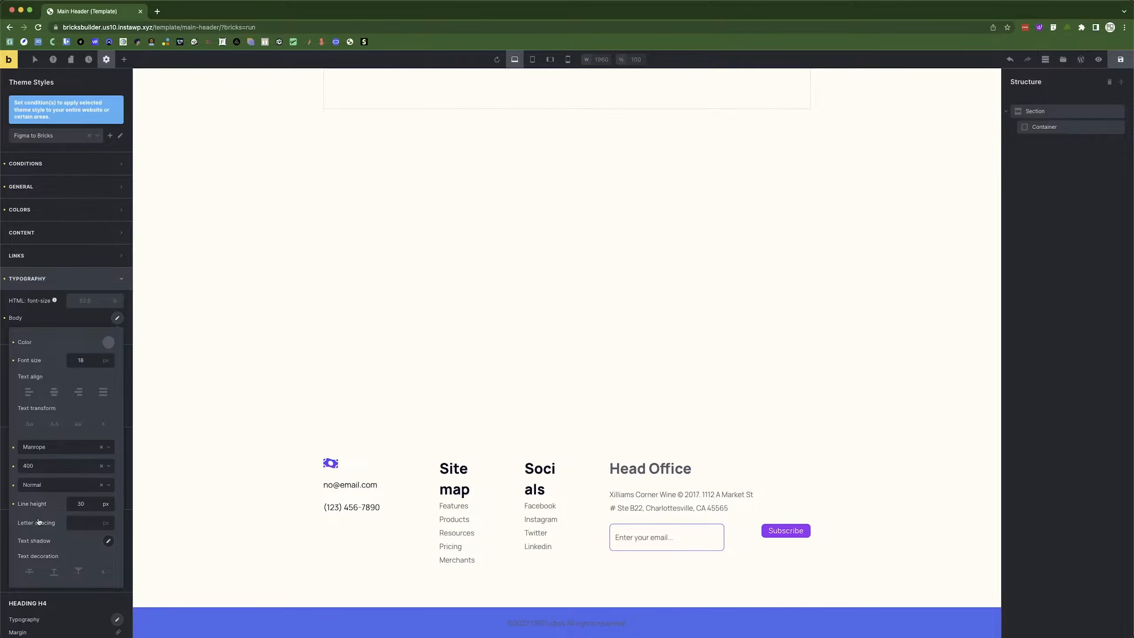
{"action": "left_click", "coordinate": [77, 319]}
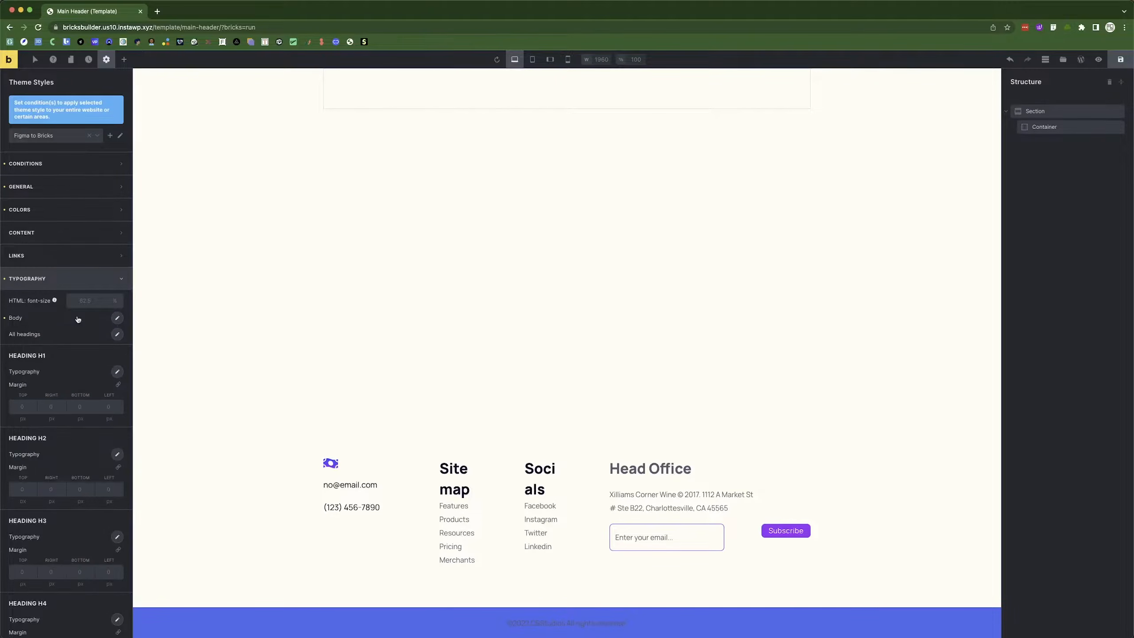
{"action": "left_click", "coordinate": [116, 335]}
{"action": "left_click", "coordinate": [78, 377]}
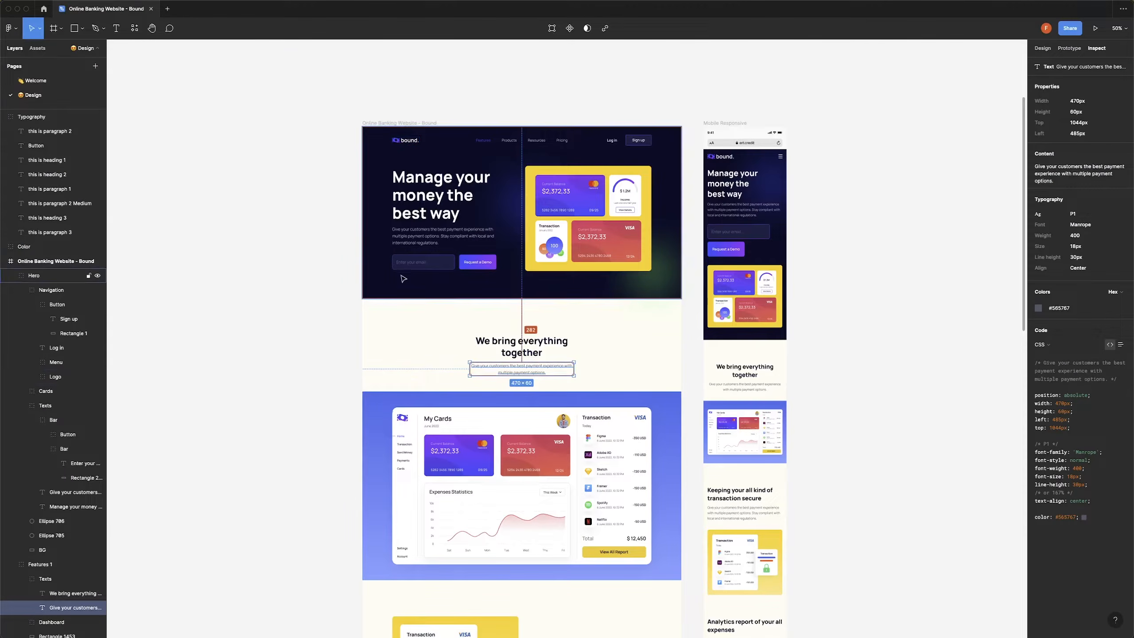
{"action": "scroll", "coordinate": [521, 351], "scroll_direction": "up", "scroll_amount": 1}
{"action": "left_click", "coordinate": [520, 353]}
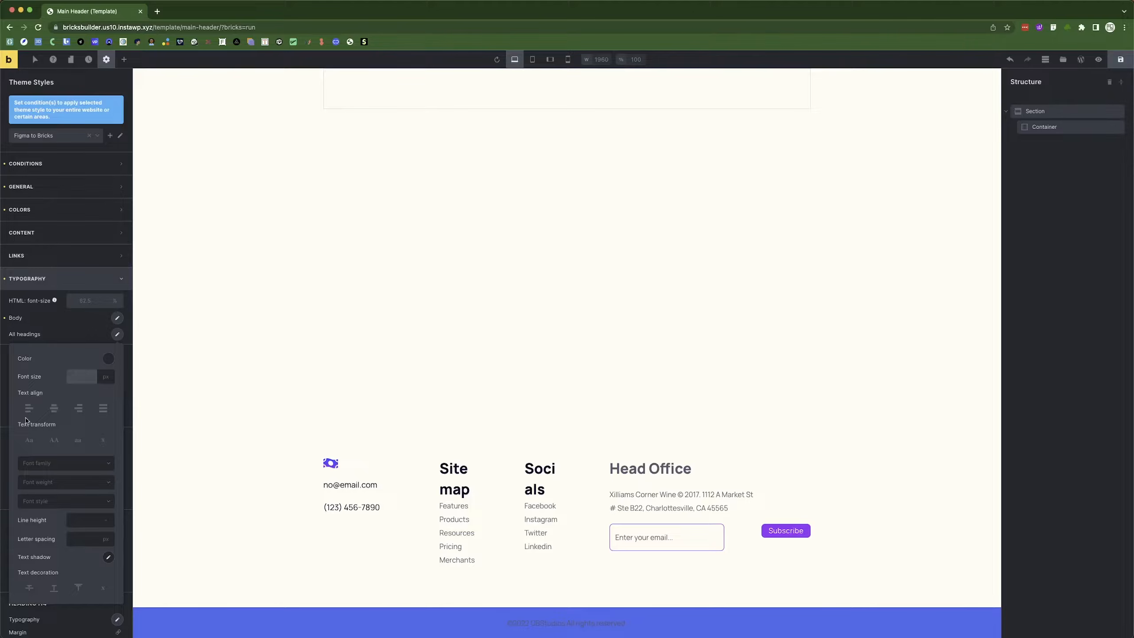
Give all headings a 42 px font size, the Manrope font and weight 800.
{"action": "type", "text": "42"}
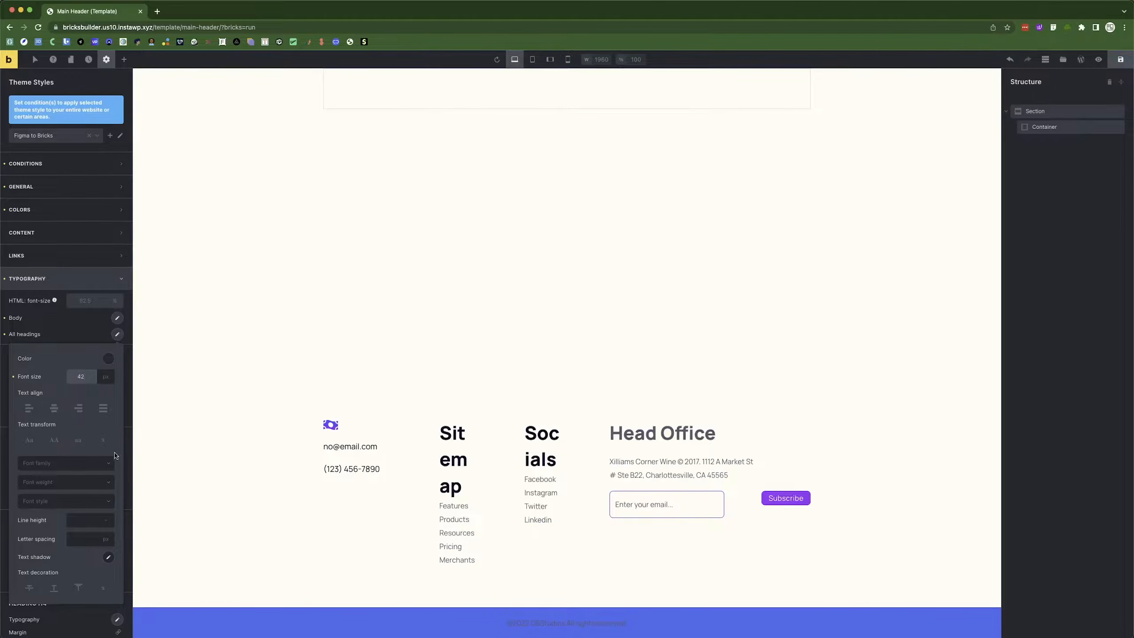
{"action": "scroll", "coordinate": [103, 447], "scroll_direction": "down", "scroll_amount": 1}
{"action": "left_click", "coordinate": [79, 451]}
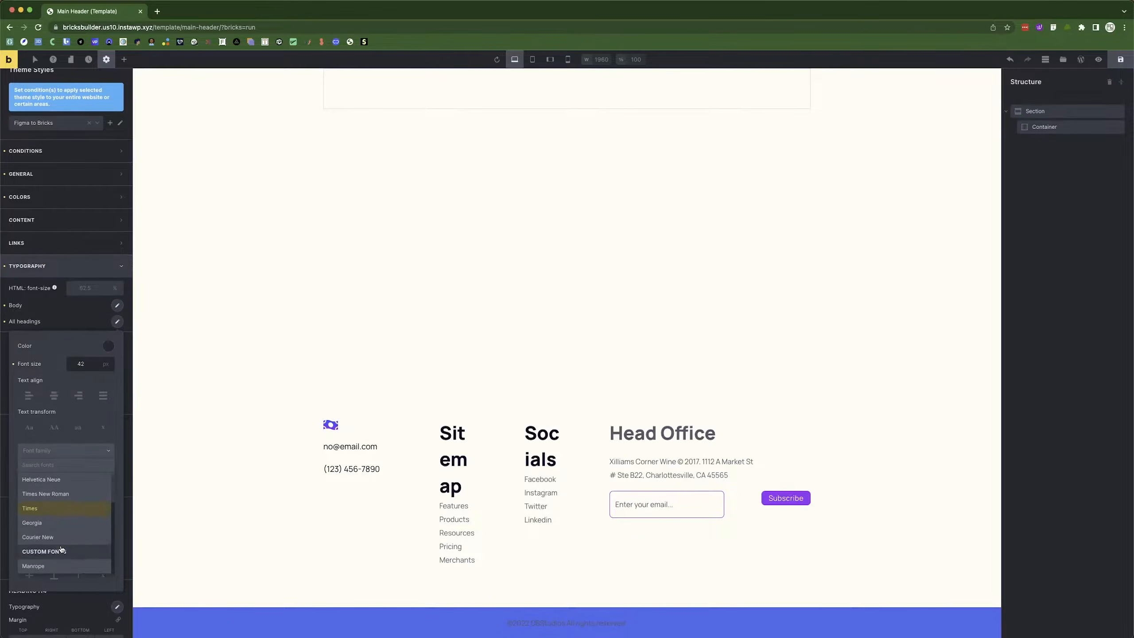
{"action": "left_click", "coordinate": [54, 566]}
{"action": "left_click", "coordinate": [57, 470]}
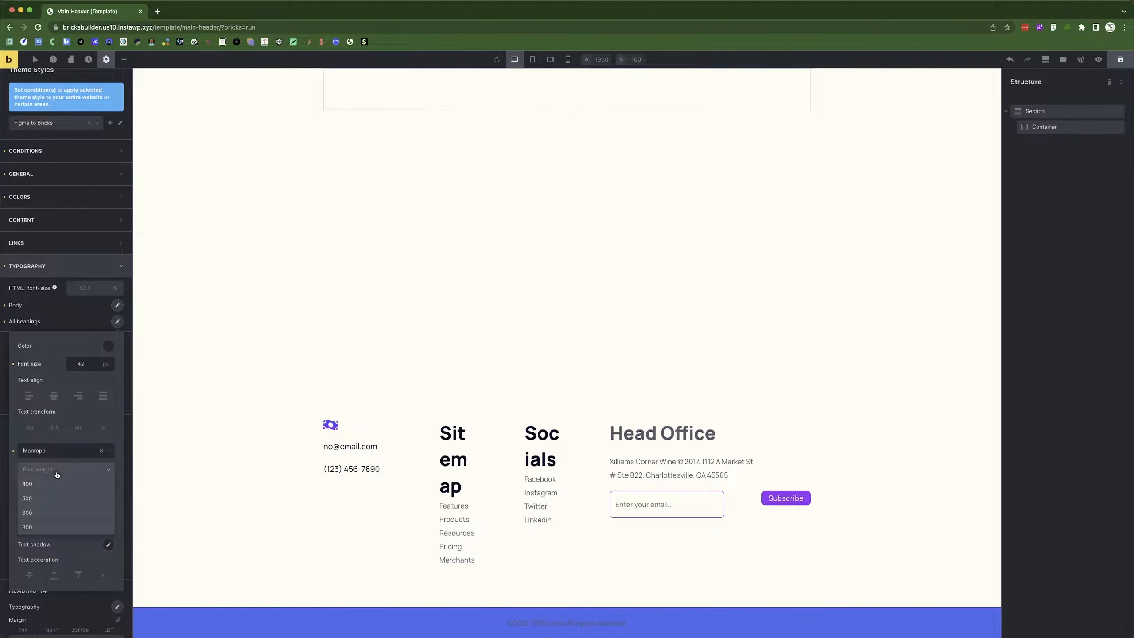
{"action": "key", "text": "super+Tab"}
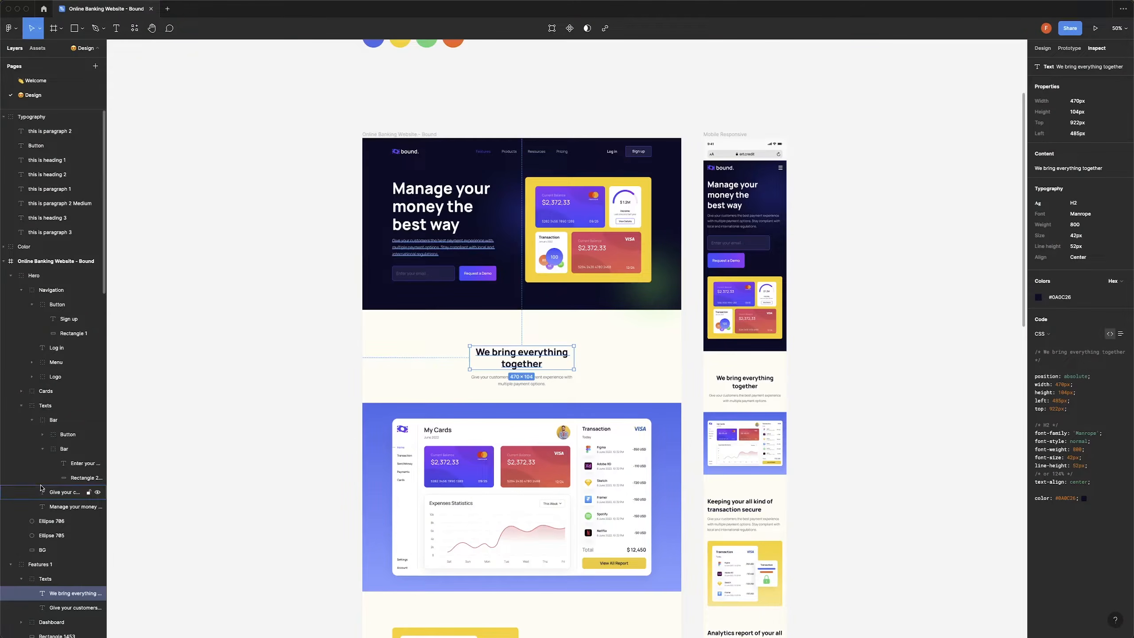
{"action": "key", "text": "super+Tab"}
{"action": "left_click", "coordinate": [45, 518]}
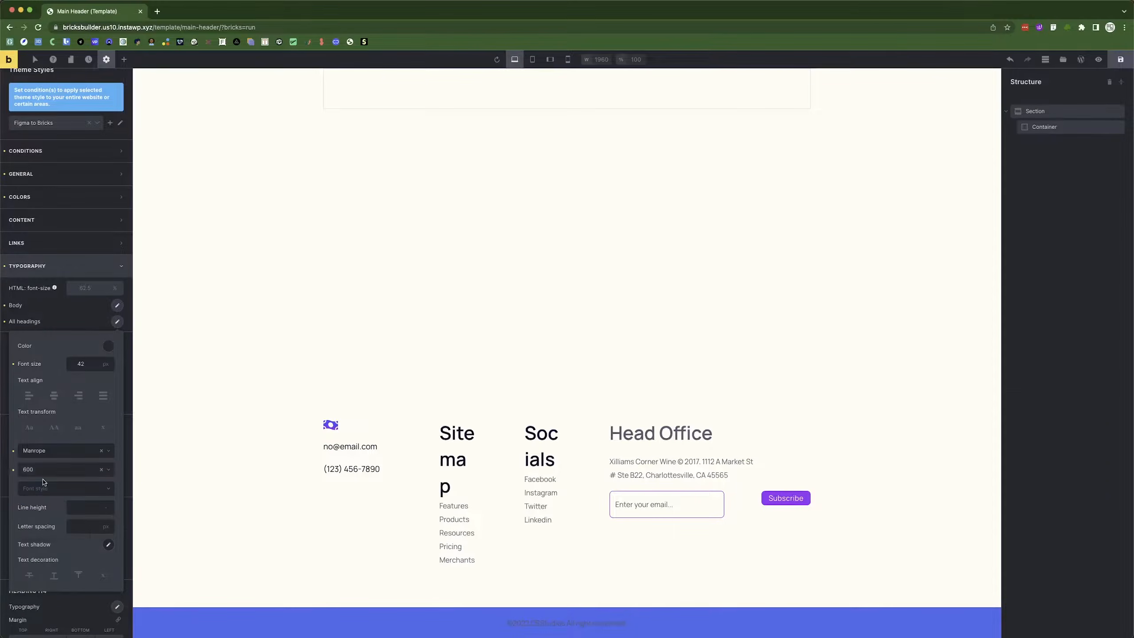
{"action": "left_click", "coordinate": [45, 470]}
{"action": "left_click", "coordinate": [30, 534]}
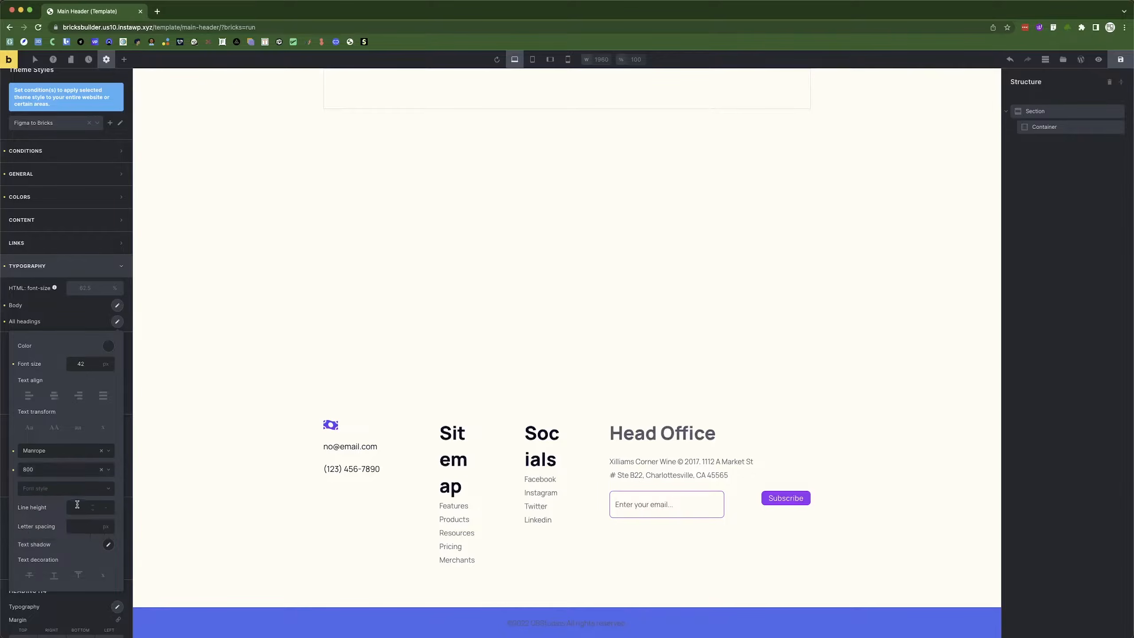
Set the headings line height to 52 px and font style to Normal.
{"action": "key", "text": "super+Tab"}
{"action": "key", "text": "super+Tab"}
{"action": "type", "text": "52"}
{"action": "left_click", "coordinate": [104, 509]}
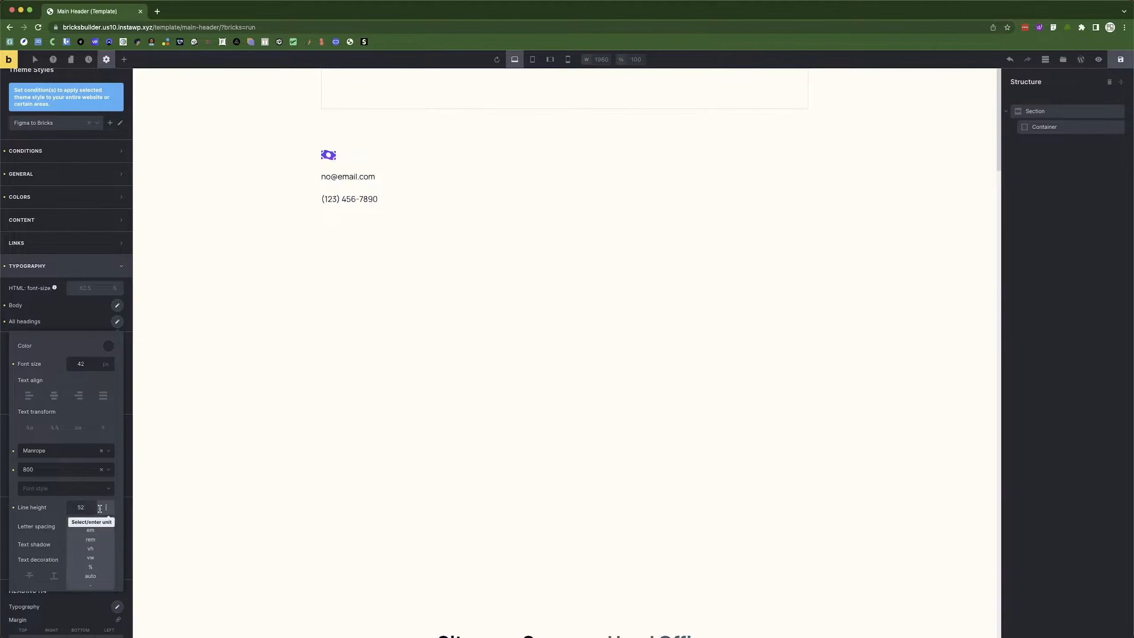
{"action": "left_click", "coordinate": [95, 525]}
{"action": "scroll", "coordinate": [66, 525], "scroll_direction": "down", "scroll_amount": 1}
{"action": "scroll", "coordinate": [66, 526], "scroll_direction": "down", "scroll_amount": 3}
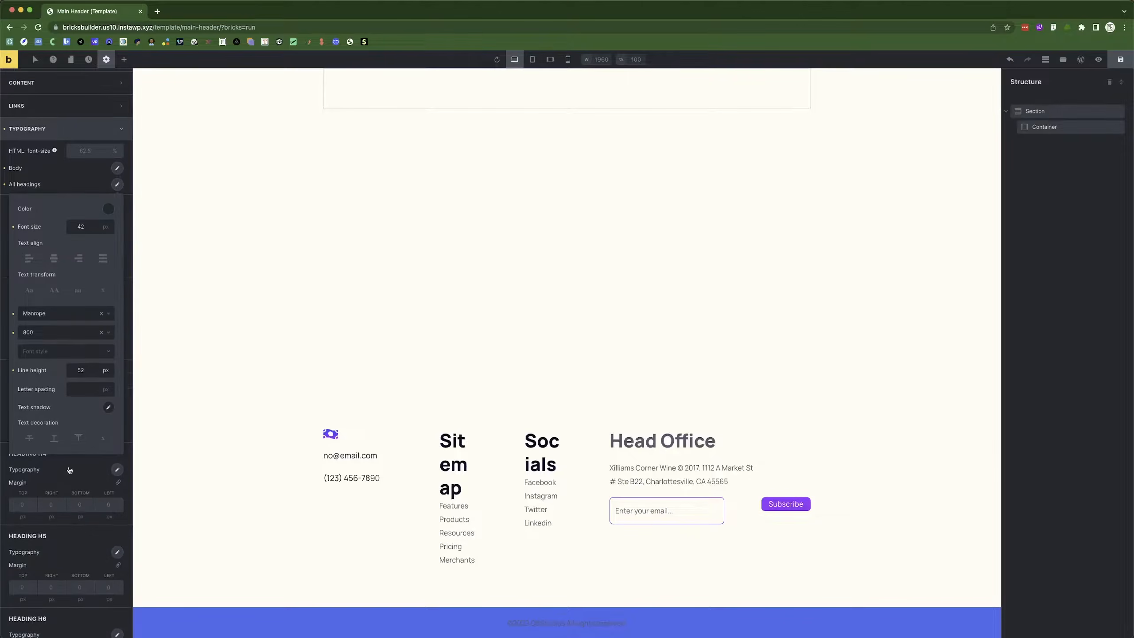
{"action": "left_click", "coordinate": [57, 352]}
{"action": "left_click", "coordinate": [51, 362]}
{"action": "key", "text": "super+Tab"}
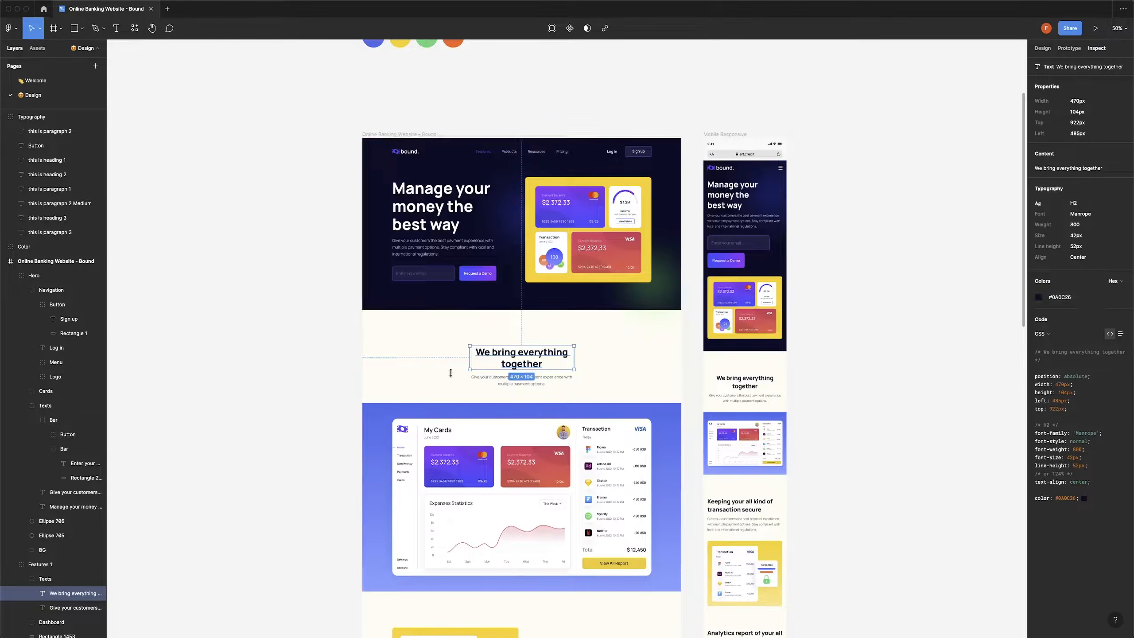
{"action": "key", "text": "super+Tab"}
Colour all headings dark #0a0c26 and make H1 headings white.
{"action": "left_click", "coordinate": [109, 208]}
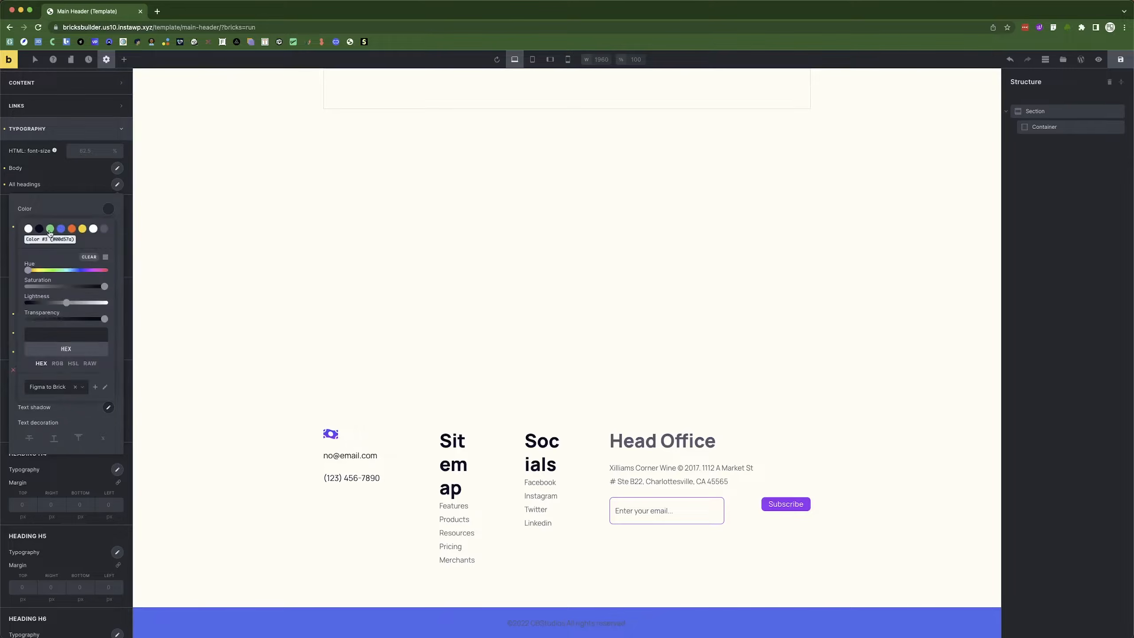
{"action": "left_click", "coordinate": [39, 228]}
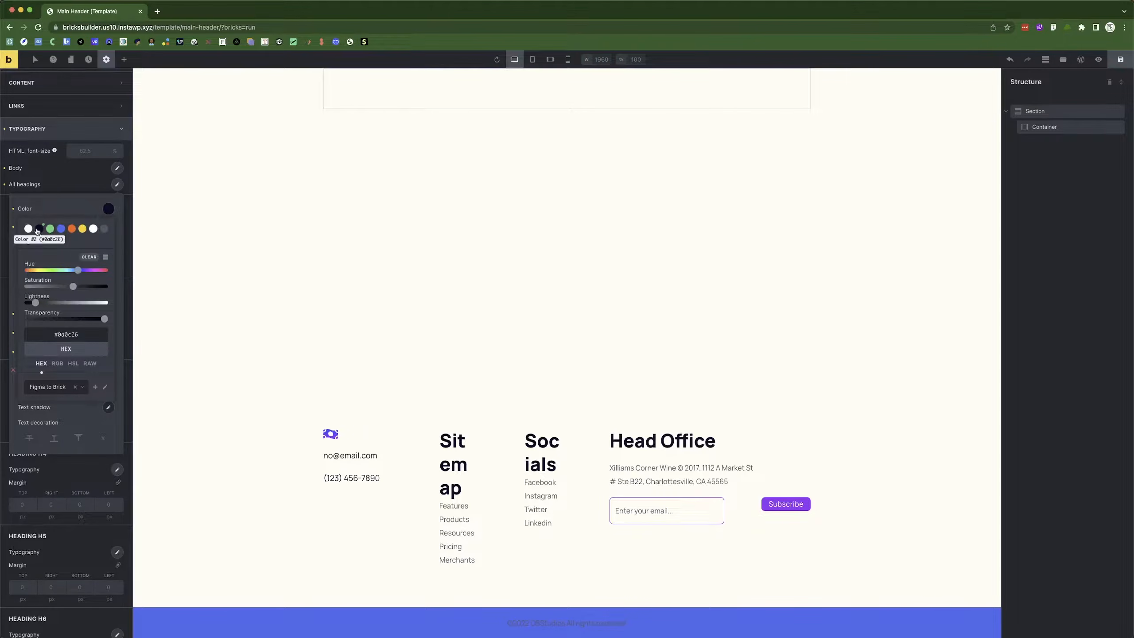
{"action": "left_click", "coordinate": [63, 184]}
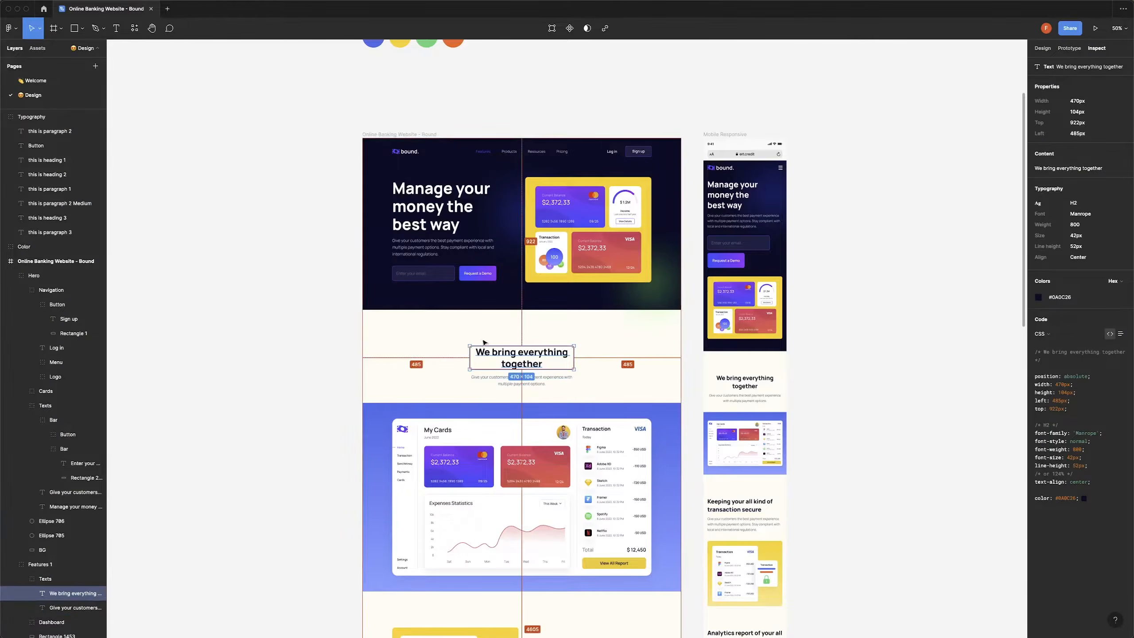
{"action": "scroll", "coordinate": [564, 313], "scroll_direction": "up", "scroll_amount": 5}
{"action": "left_click", "coordinate": [427, 158]}
{"action": "left_click", "coordinate": [427, 157]}
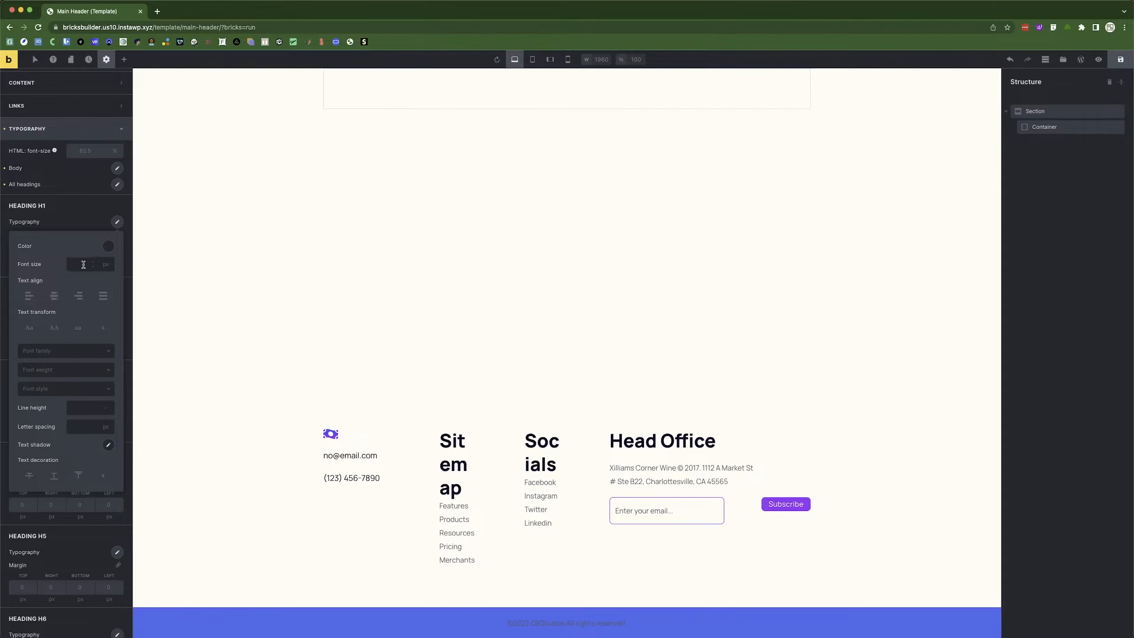
{"action": "left_click", "coordinate": [107, 247]}
{"action": "left_click", "coordinate": [89, 266]}
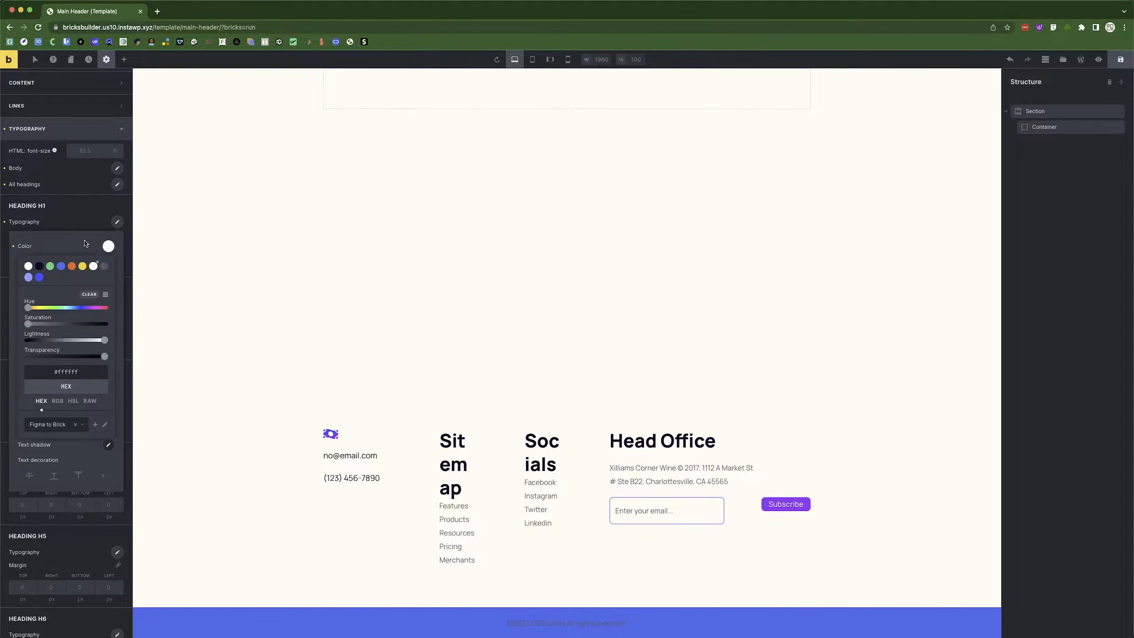
{"action": "left_click", "coordinate": [111, 237]}
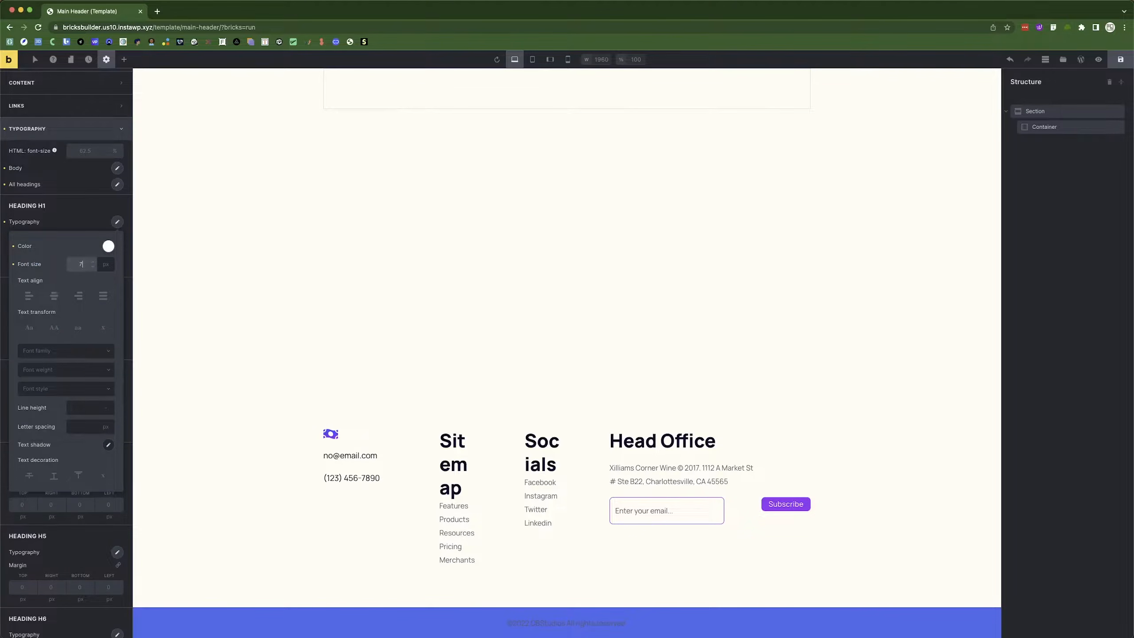
Give H1 an 80 line height, font weight 800, the Manrope font and Normal style.
{"action": "left_click", "coordinate": [74, 406]}
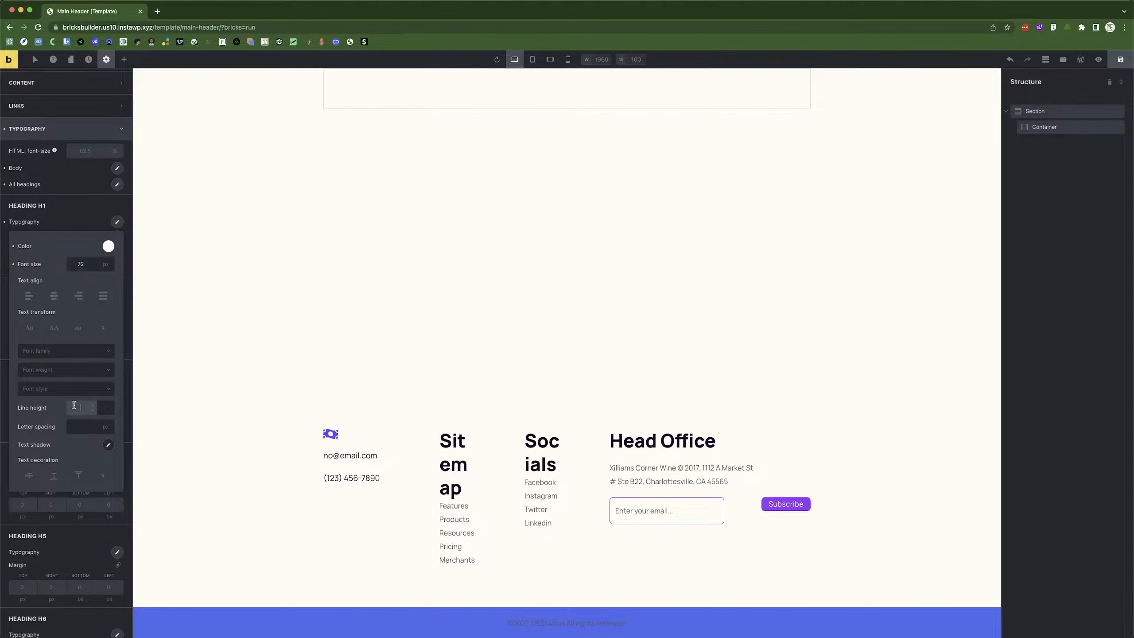
{"action": "type", "text": "80"}
{"action": "left_click", "coordinate": [45, 370]}
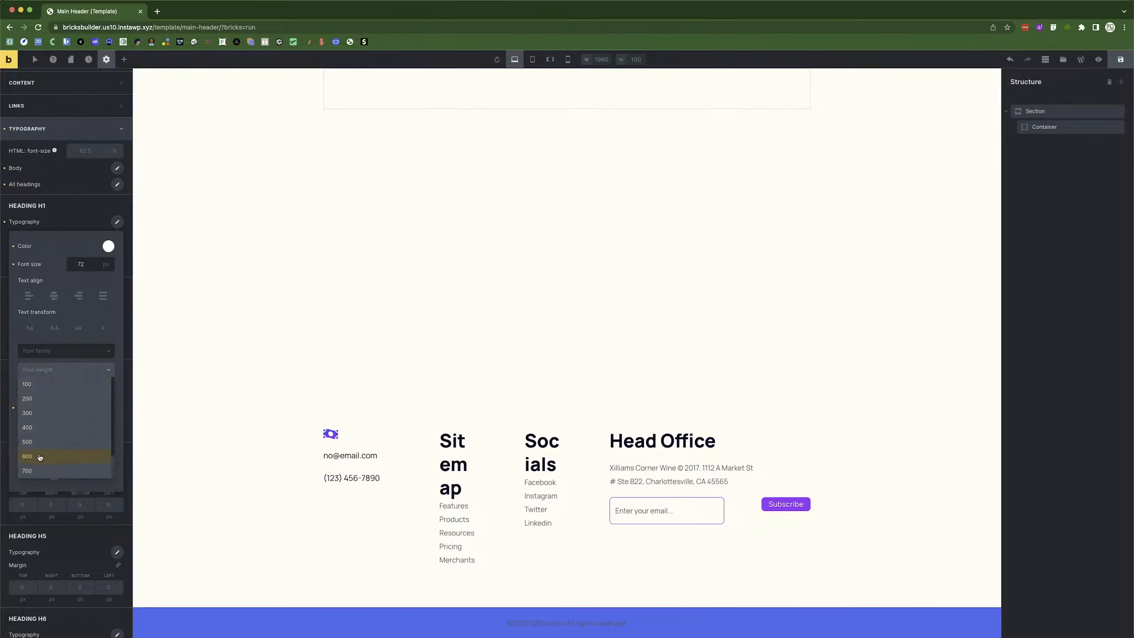
{"action": "scroll", "coordinate": [43, 464], "scroll_direction": "down", "scroll_amount": 2}
{"action": "left_click", "coordinate": [43, 456]}
{"action": "left_click", "coordinate": [63, 350]}
{"action": "scroll", "coordinate": [50, 447], "scroll_direction": "down", "scroll_amount": 3}
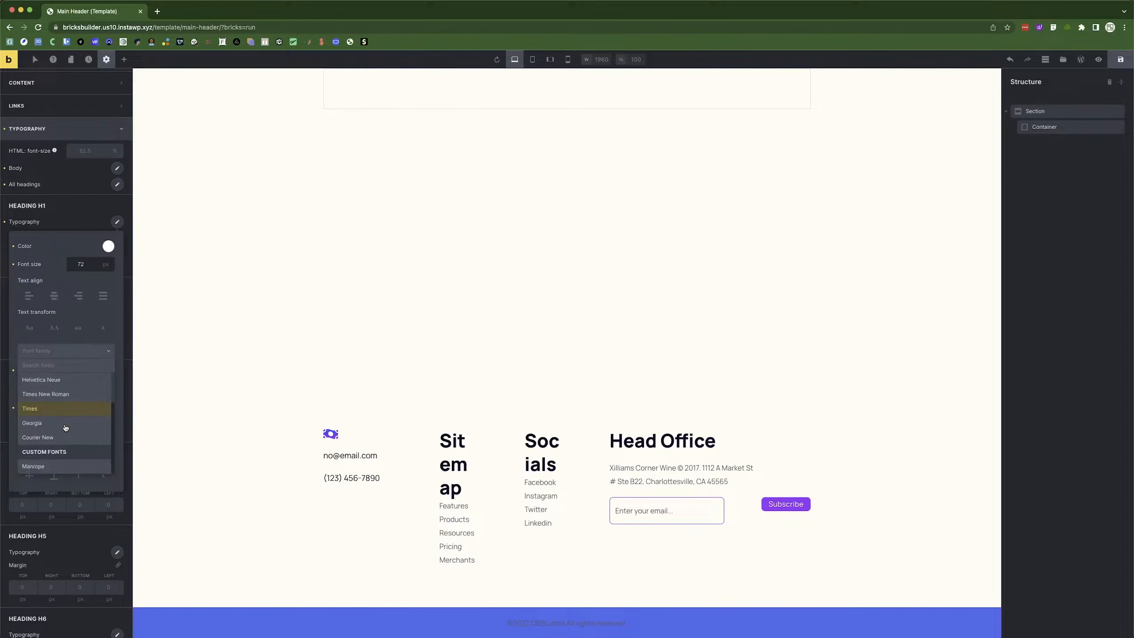
{"action": "left_click", "coordinate": [50, 471]}
{"action": "left_click", "coordinate": [60, 389]}
{"action": "left_click", "coordinate": [46, 408]}
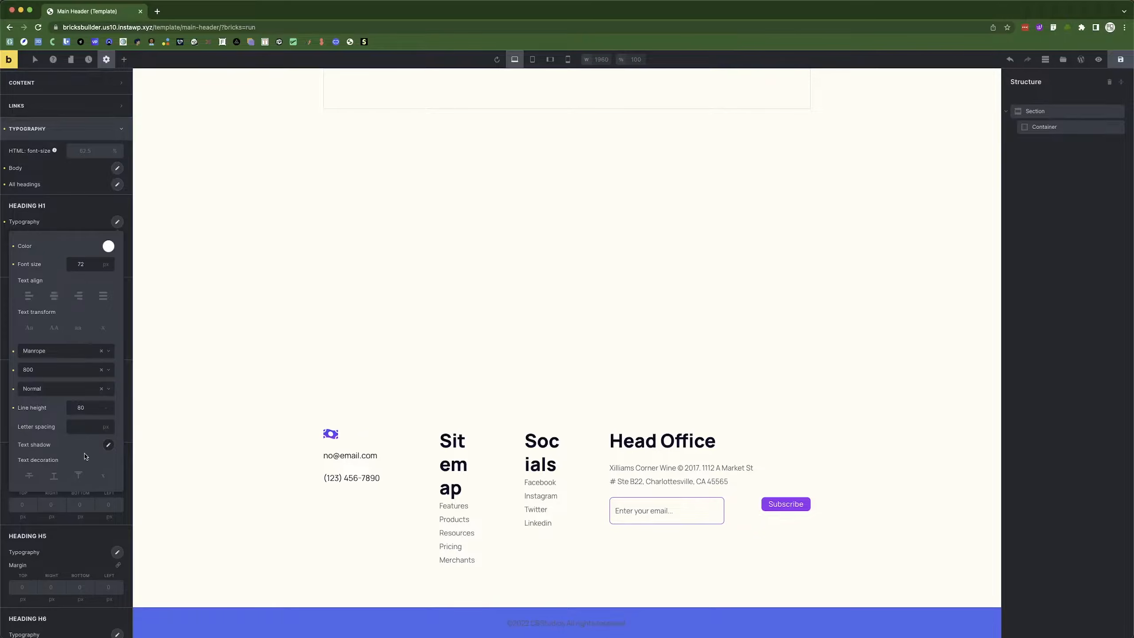
After checking heading 1 in Figma, make the H1 line height 80 px.
{"action": "key", "text": "super+Tab"}
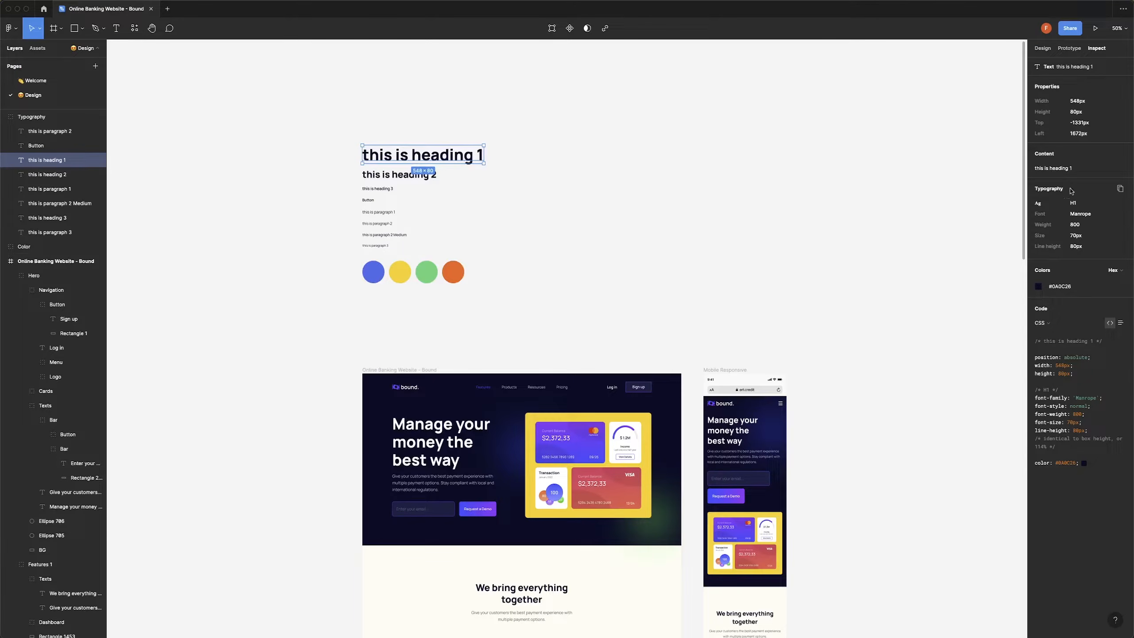
{"action": "key", "text": "super+Tab"}
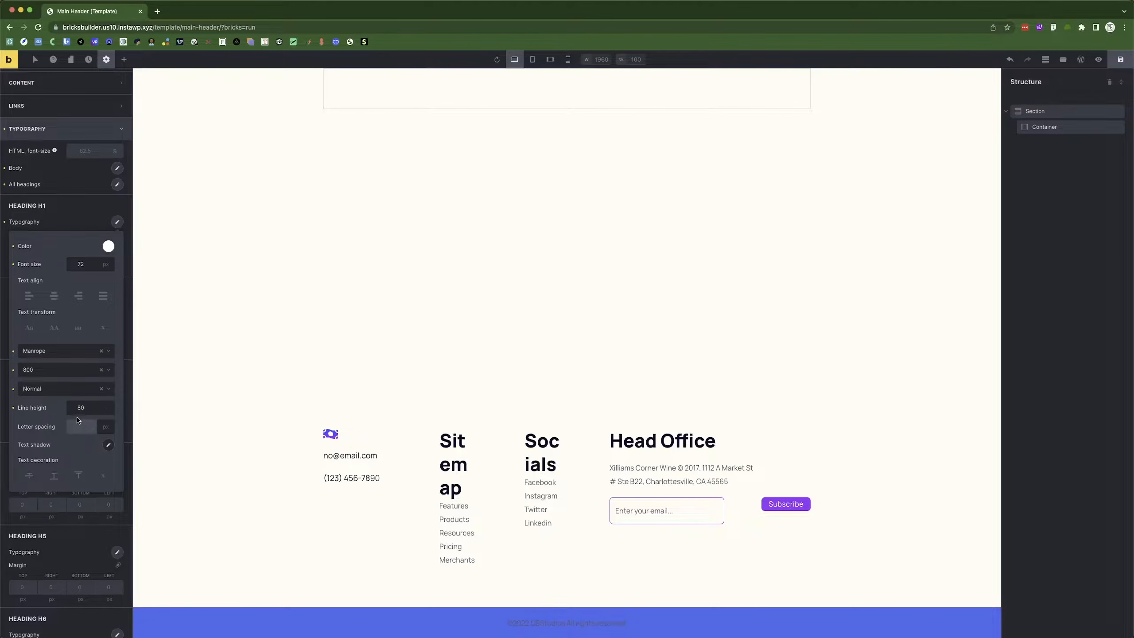
{"action": "left_click", "coordinate": [68, 408]}
{"action": "type", "text": "80"}
{"action": "left_click", "coordinate": [105, 409]}
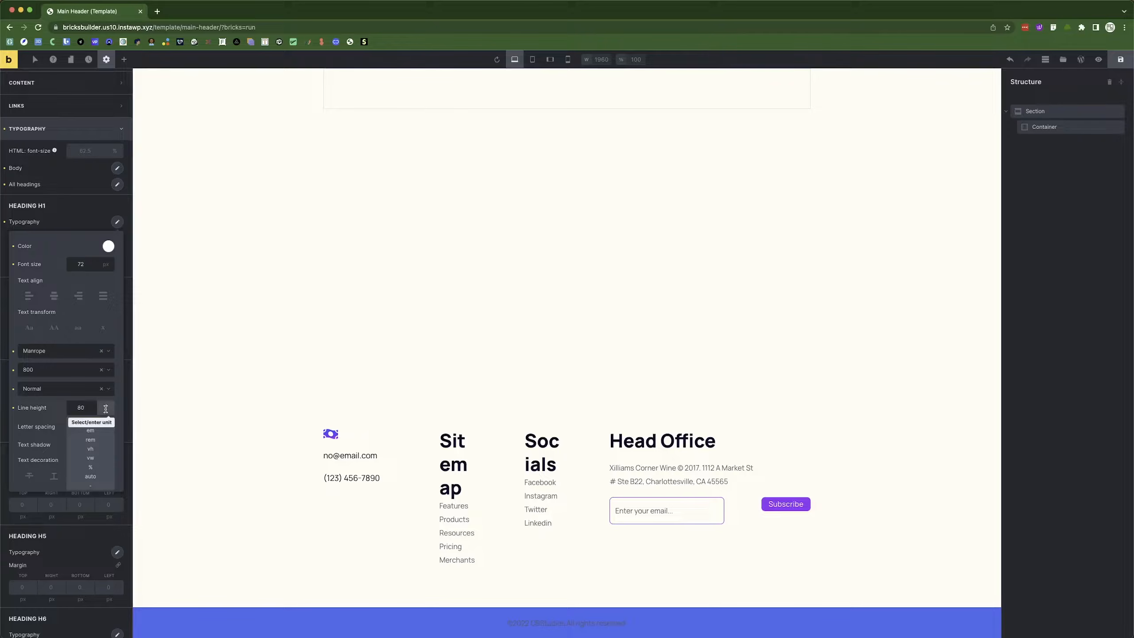
{"action": "left_click", "coordinate": [94, 432]}
Check the Figma Heading 2 text style, then open the theme's H2 typography settings.
{"action": "left_click", "coordinate": [66, 229]}
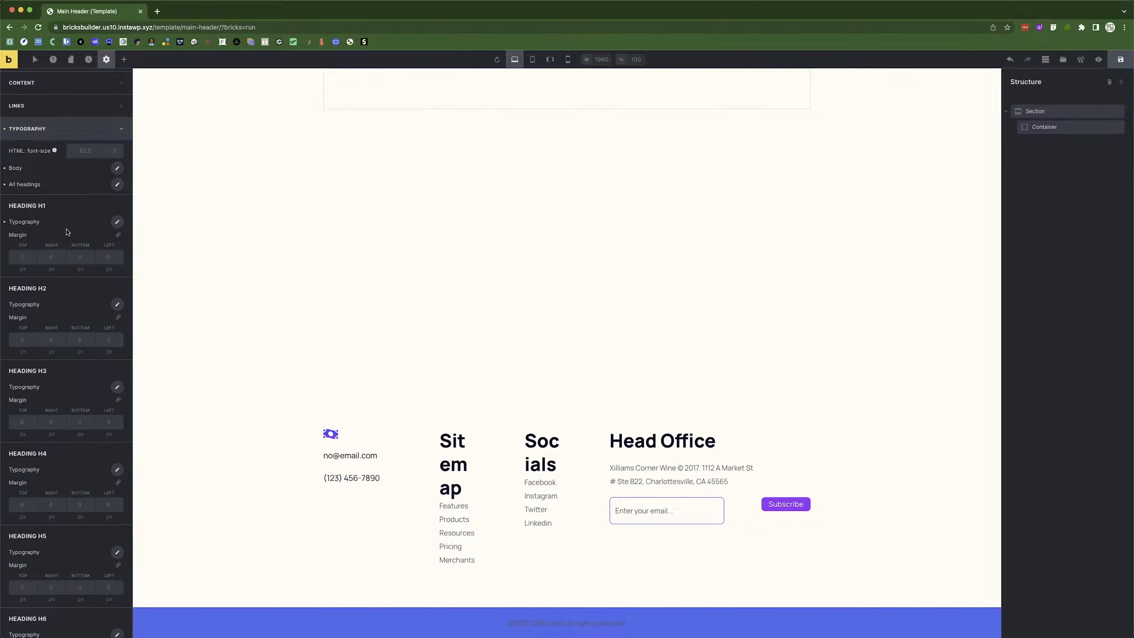
{"action": "key", "text": "super+Tab"}
{"action": "left_click", "coordinate": [383, 176]}
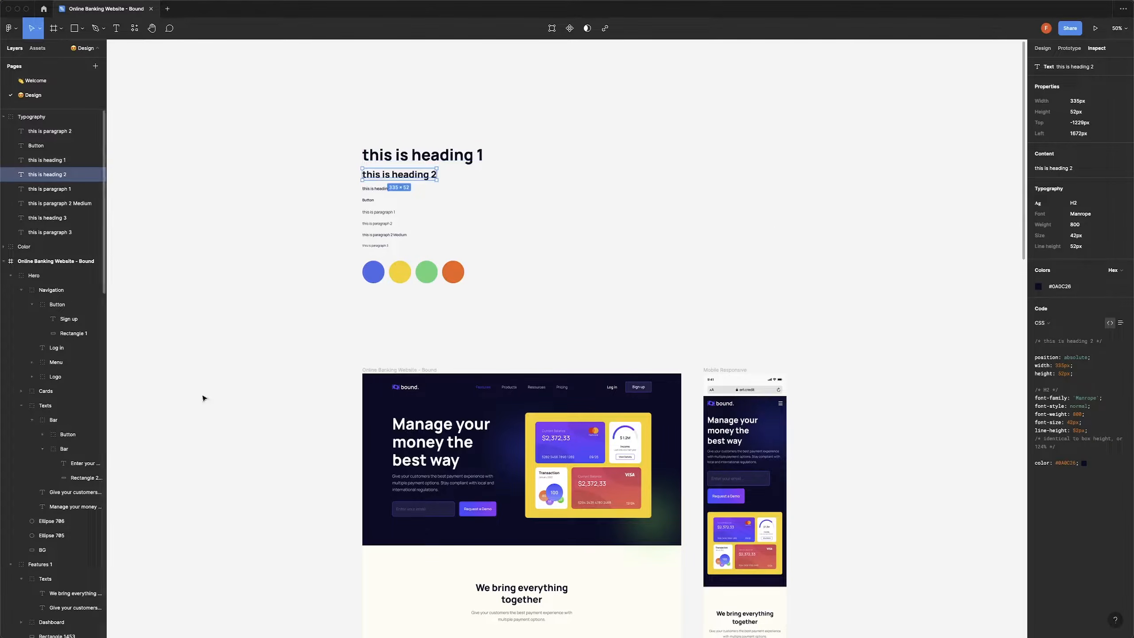
{"action": "key", "text": "super+Tab"}
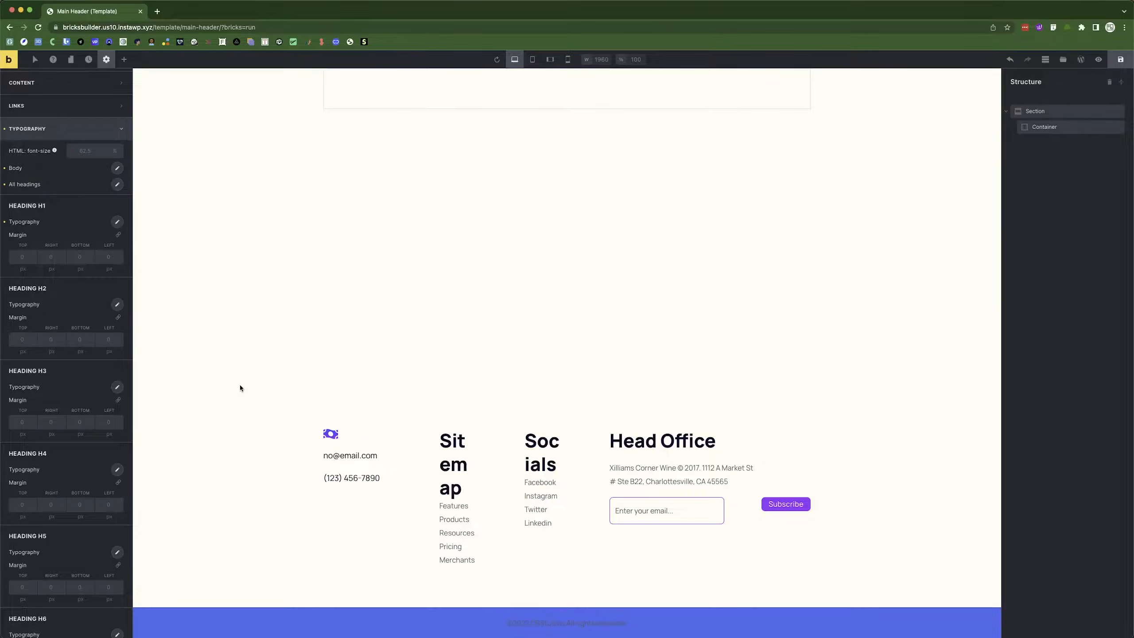
{"action": "left_click", "coordinate": [118, 306]}
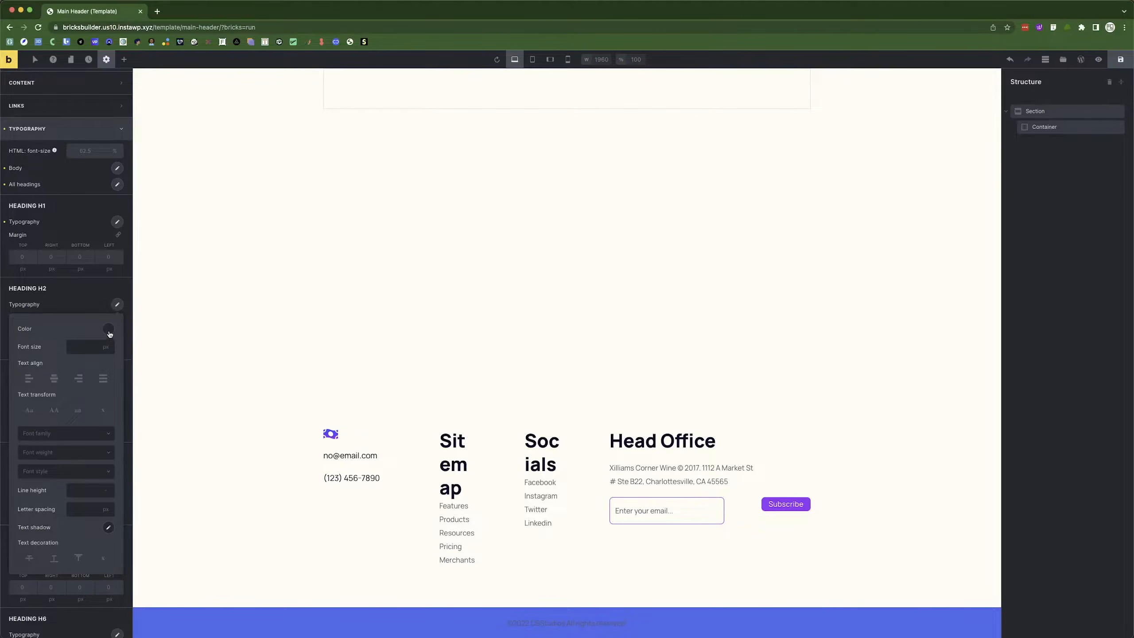
{"action": "key", "text": "super+Tab"}
{"action": "scroll", "coordinate": [576, 320], "scroll_direction": "down", "scroll_amount": 10}
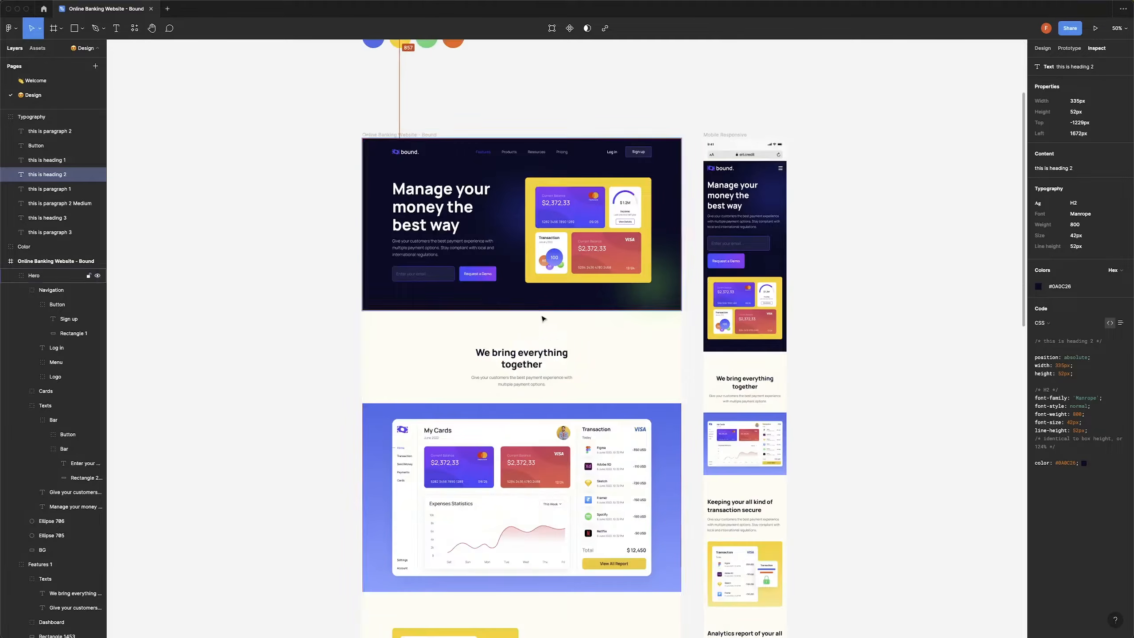
{"action": "left_click", "coordinate": [531, 358]}
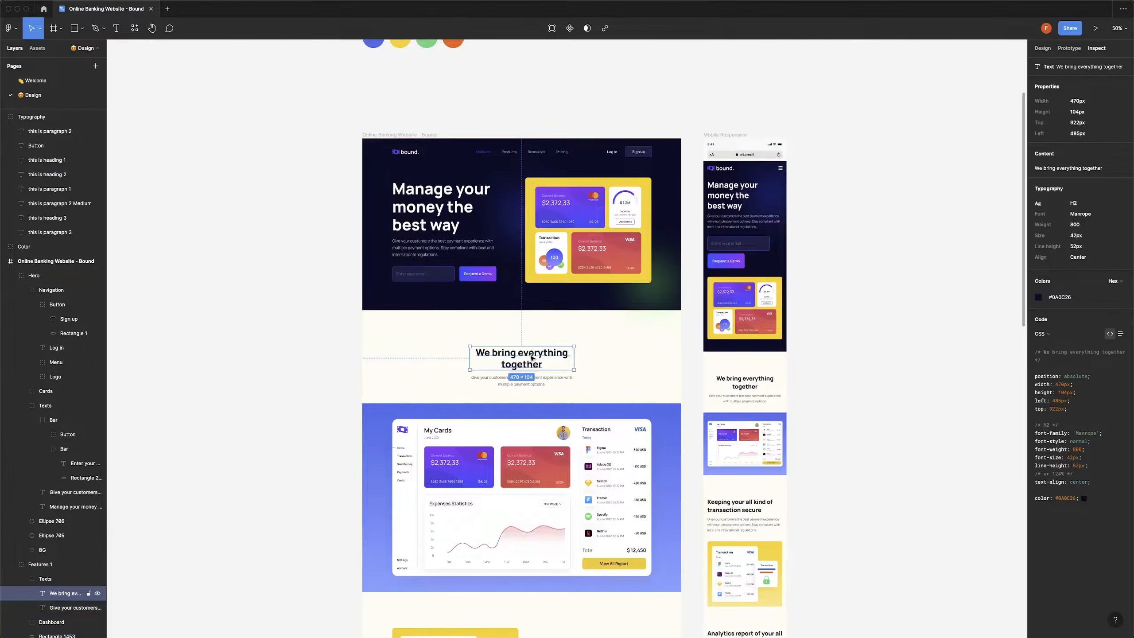
{"action": "key", "text": "super+Tab"}
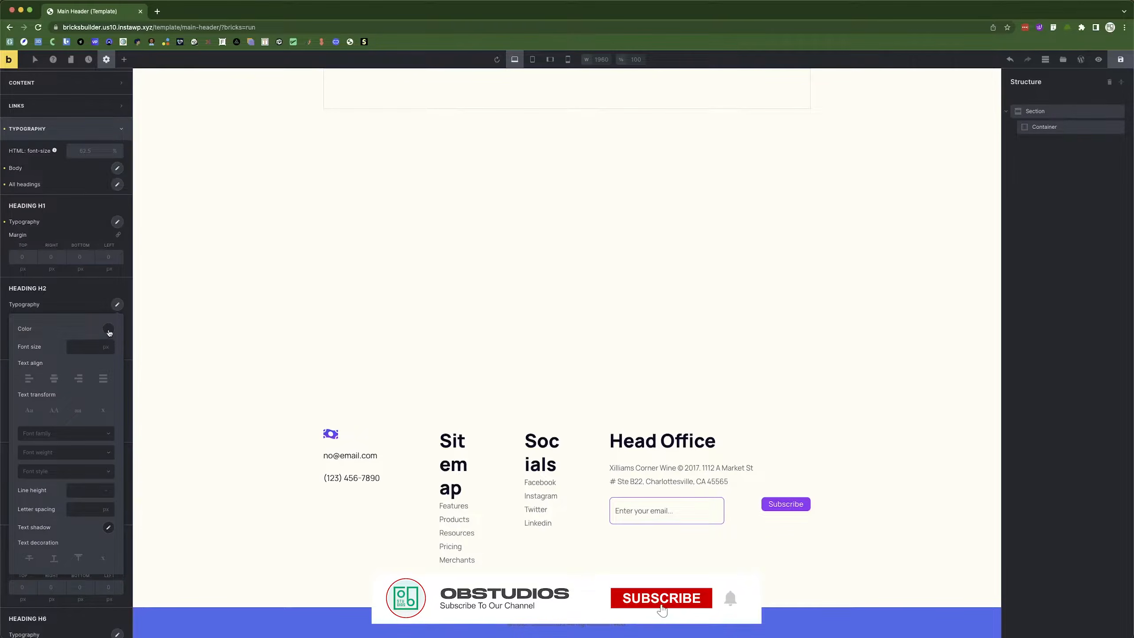
Give H2 the dark navy colour, 42 font size, Manrope font and weight 800.
{"action": "left_click", "coordinate": [108, 329]}
{"action": "left_click", "coordinate": [39, 349]}
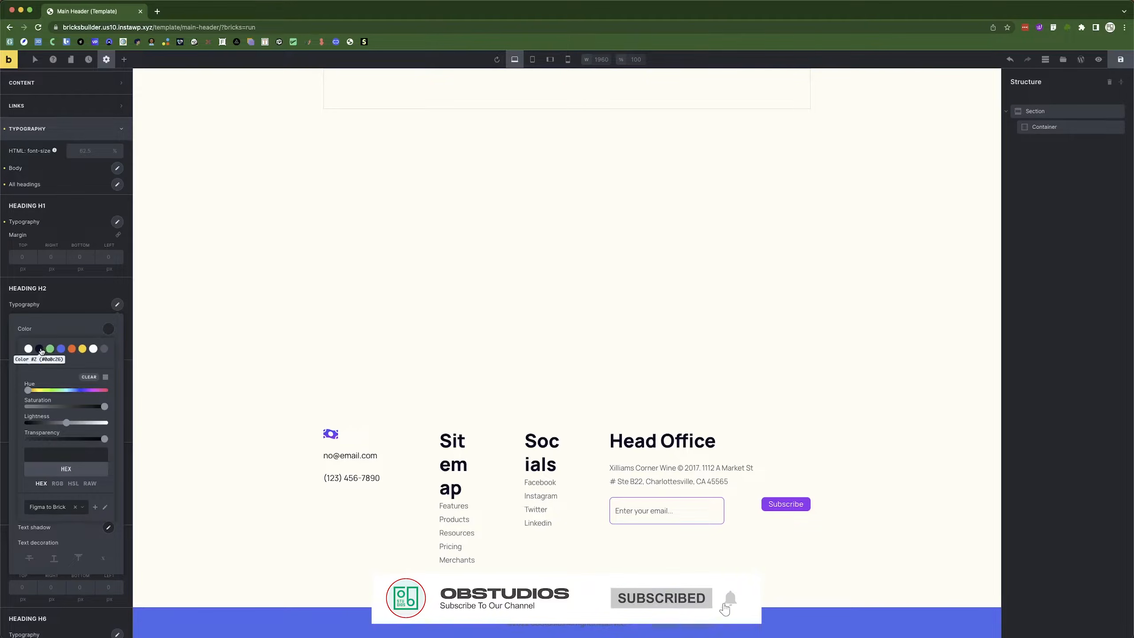
{"action": "left_click", "coordinate": [81, 347]}
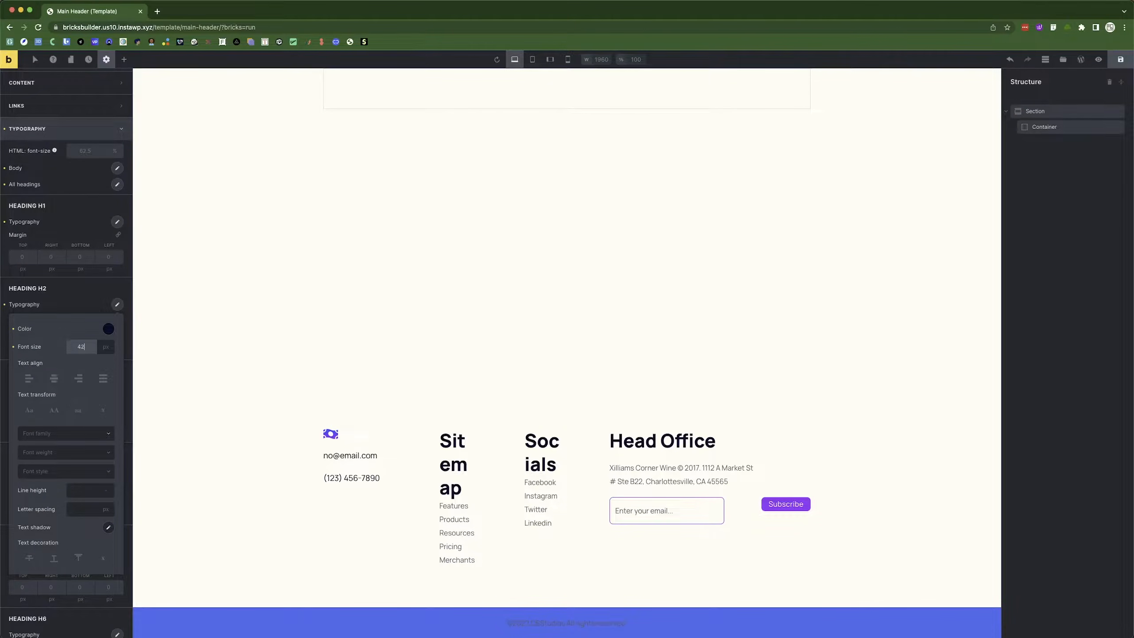
{"action": "left_click", "coordinate": [43, 437]}
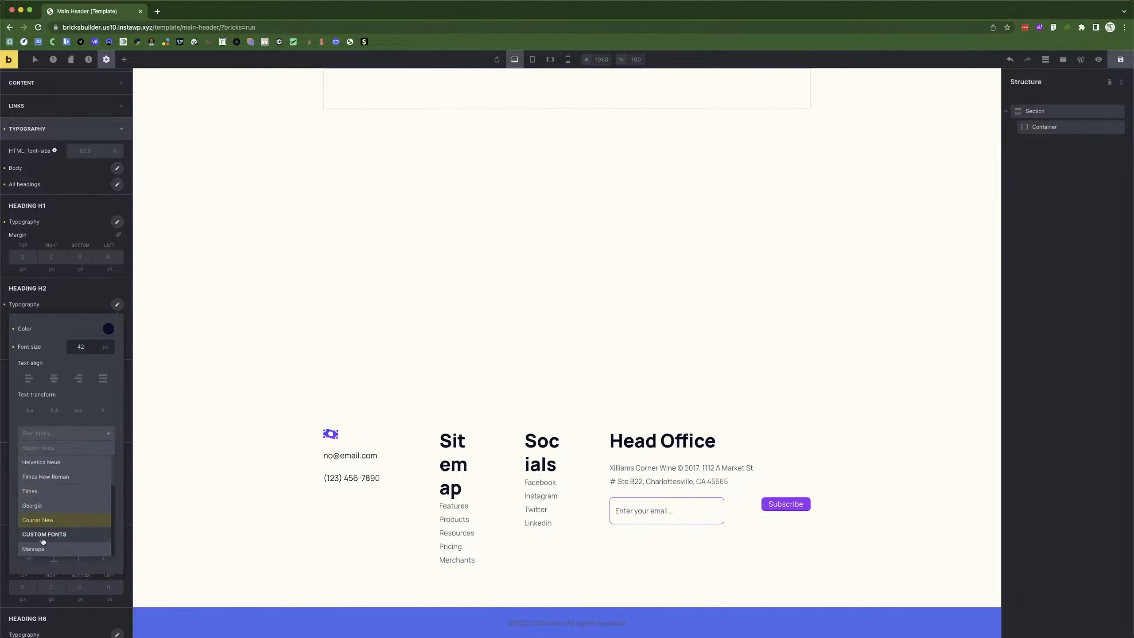
{"action": "left_click", "coordinate": [44, 535]}
{"action": "left_click", "coordinate": [59, 453]}
{"action": "left_click", "coordinate": [43, 509]}
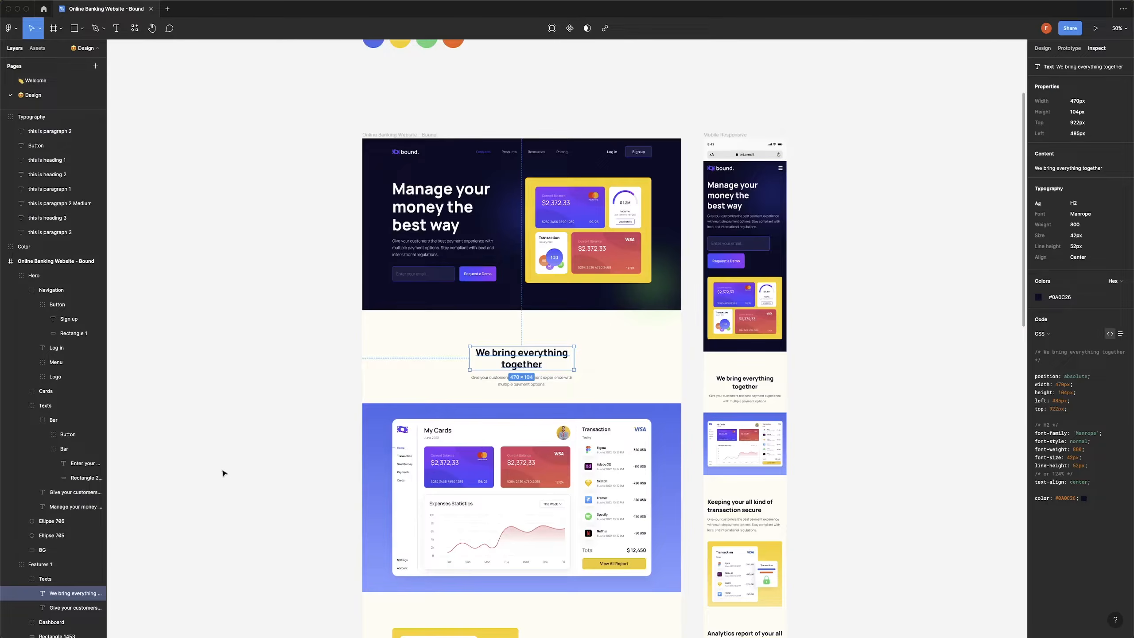
Set the H2 font style to Normal with a 52 px line height.
{"action": "scroll", "coordinate": [446, 223], "scroll_direction": "up", "scroll_amount": 3}
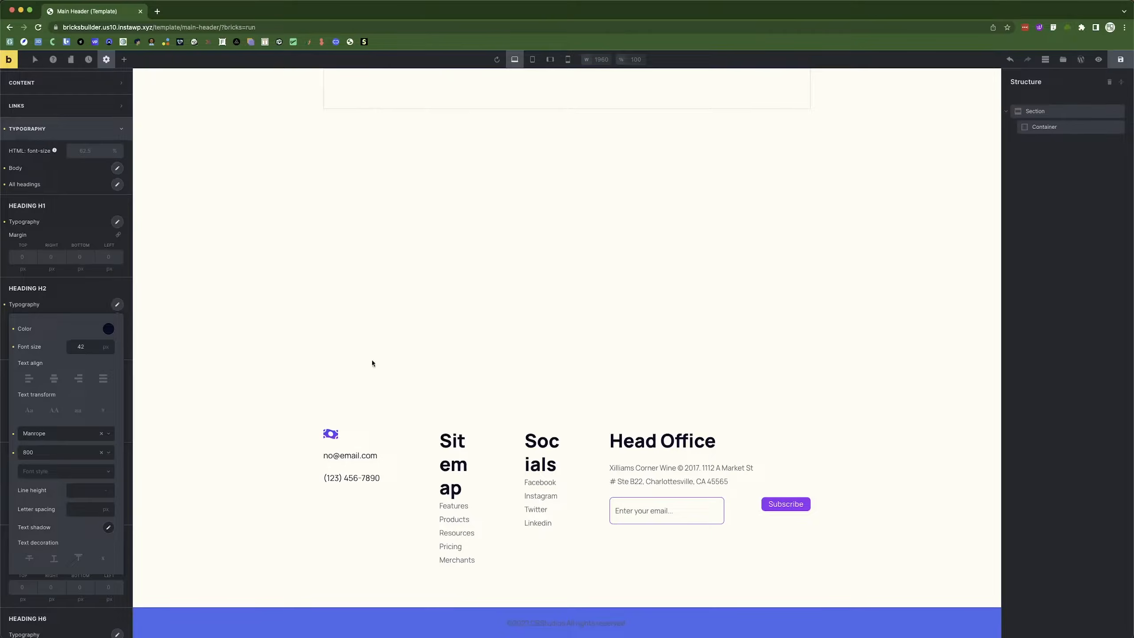
{"action": "left_click", "coordinate": [38, 471]}
{"action": "left_click", "coordinate": [37, 487]}
{"action": "left_click", "coordinate": [87, 490]}
{"action": "left_click", "coordinate": [105, 490]}
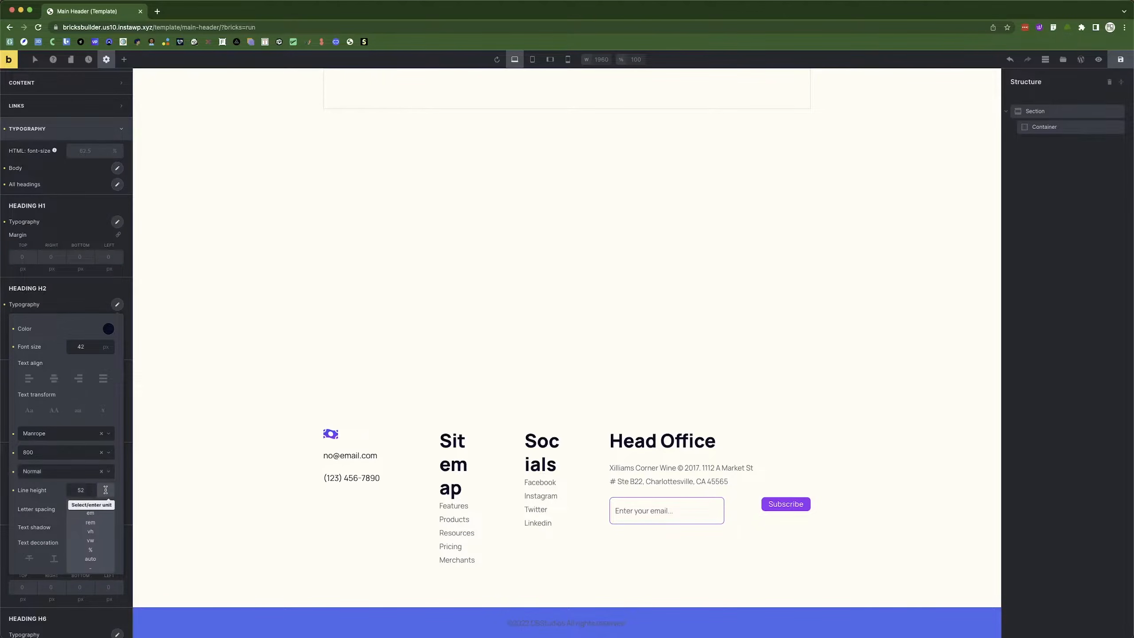
{"action": "left_click", "coordinate": [95, 518]}
{"action": "left_click", "coordinate": [70, 291]}
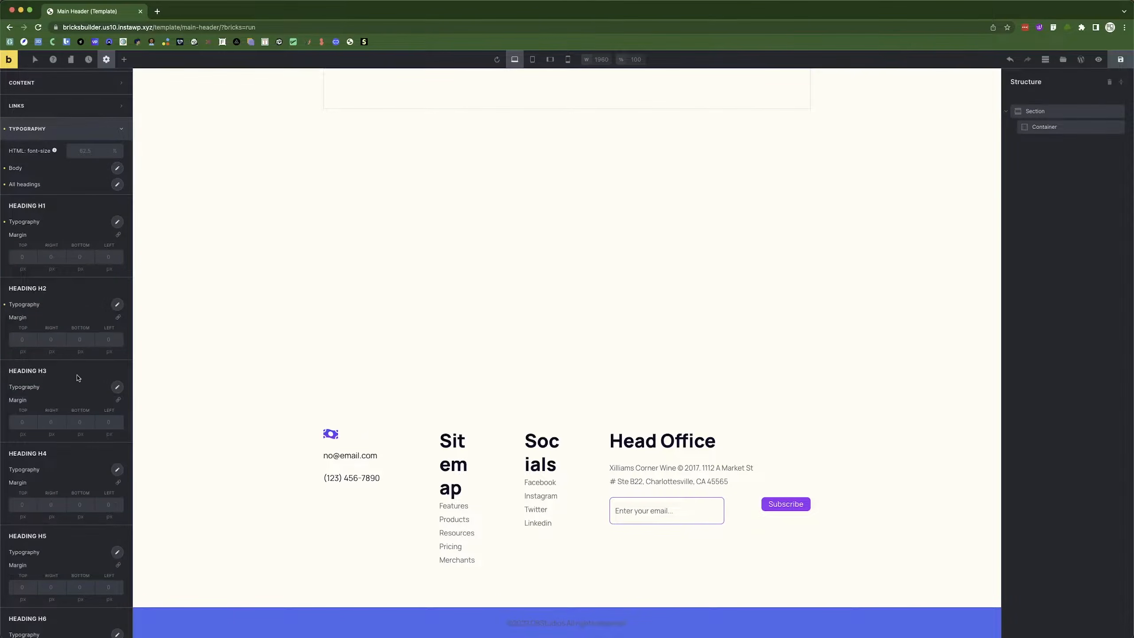
Compare the Figma paragraph 3 text style against the theme's typography settings.
{"action": "scroll", "coordinate": [101, 395], "scroll_direction": "down", "scroll_amount": 5}
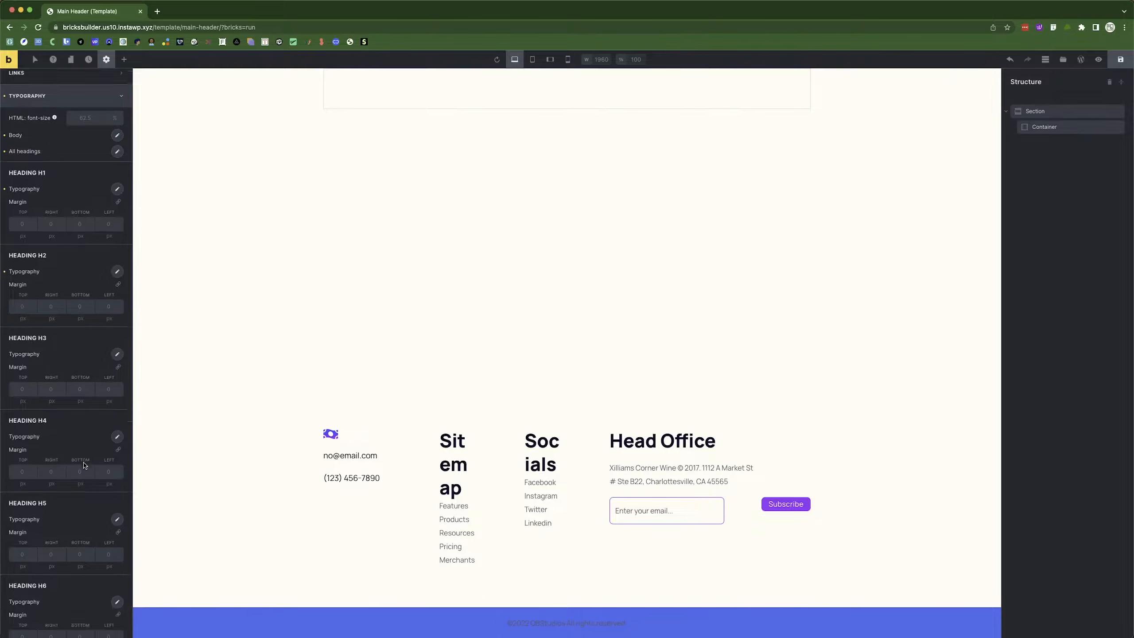
{"action": "scroll", "coordinate": [62, 384], "scroll_direction": "up", "scroll_amount": 8}
{"action": "key", "text": "super+Tab"}
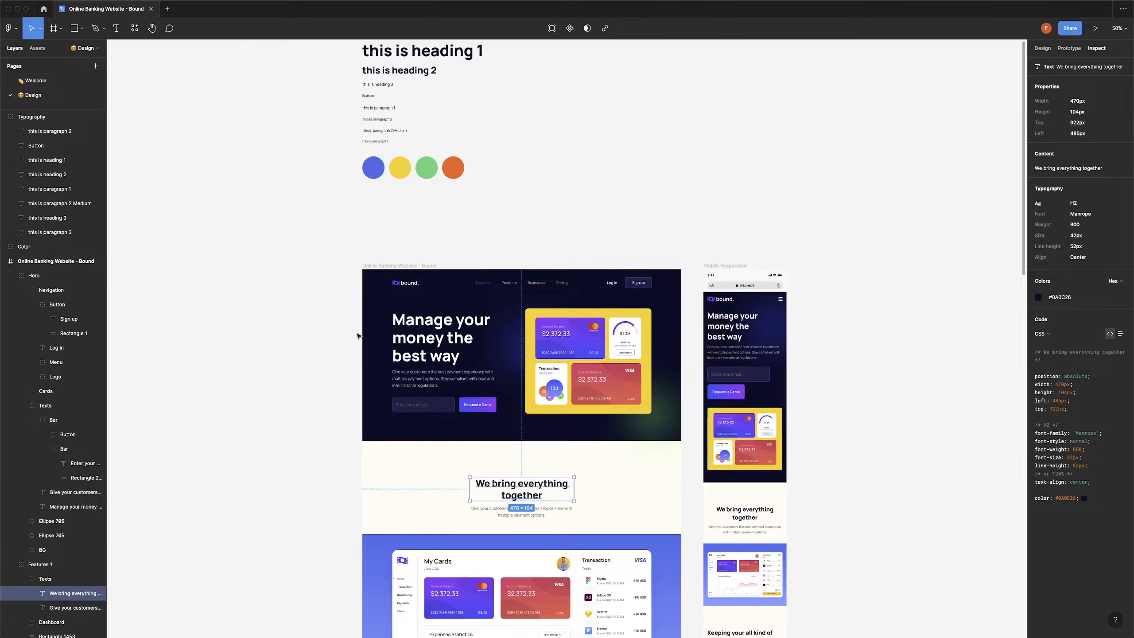
{"action": "key", "text": "alt"}
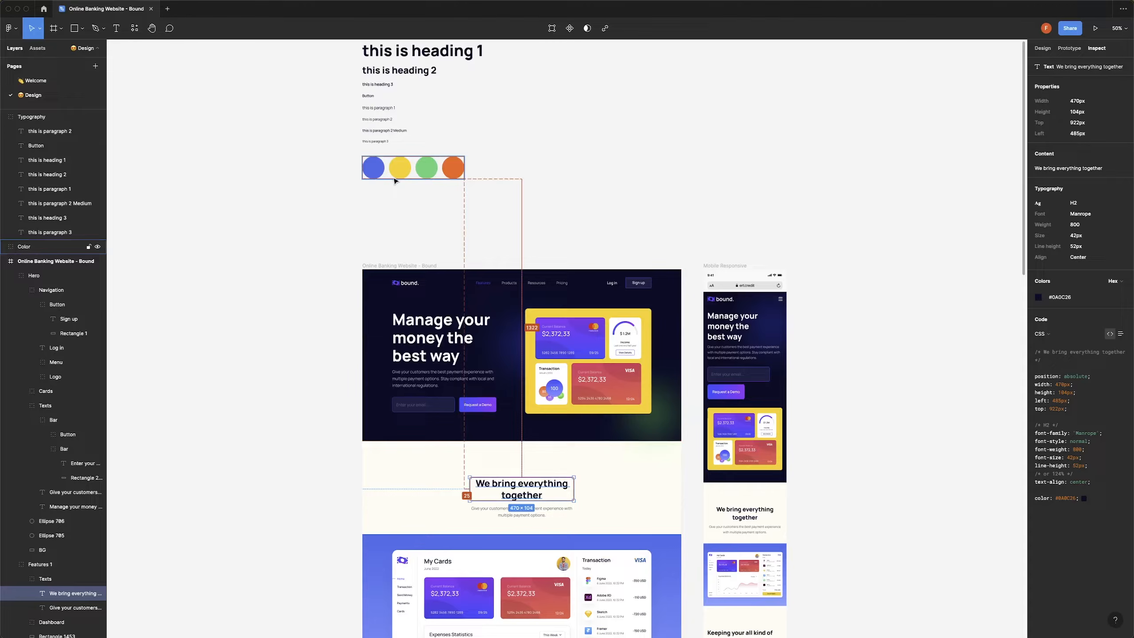
{"action": "double_click", "coordinate": [384, 143]}
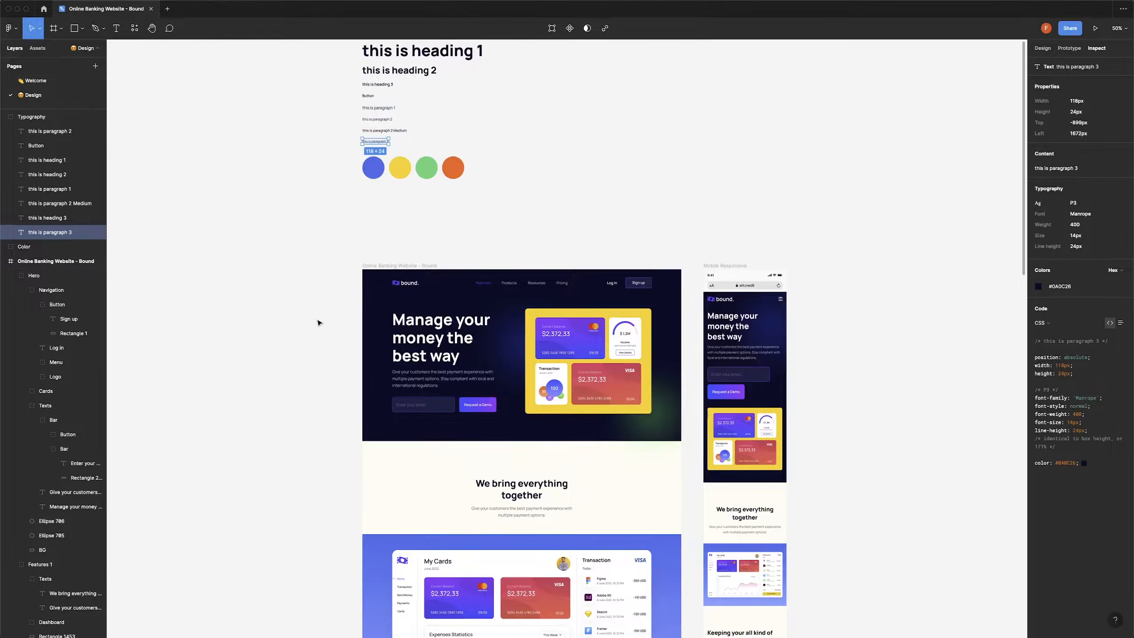
{"action": "key", "text": "super+Tab"}
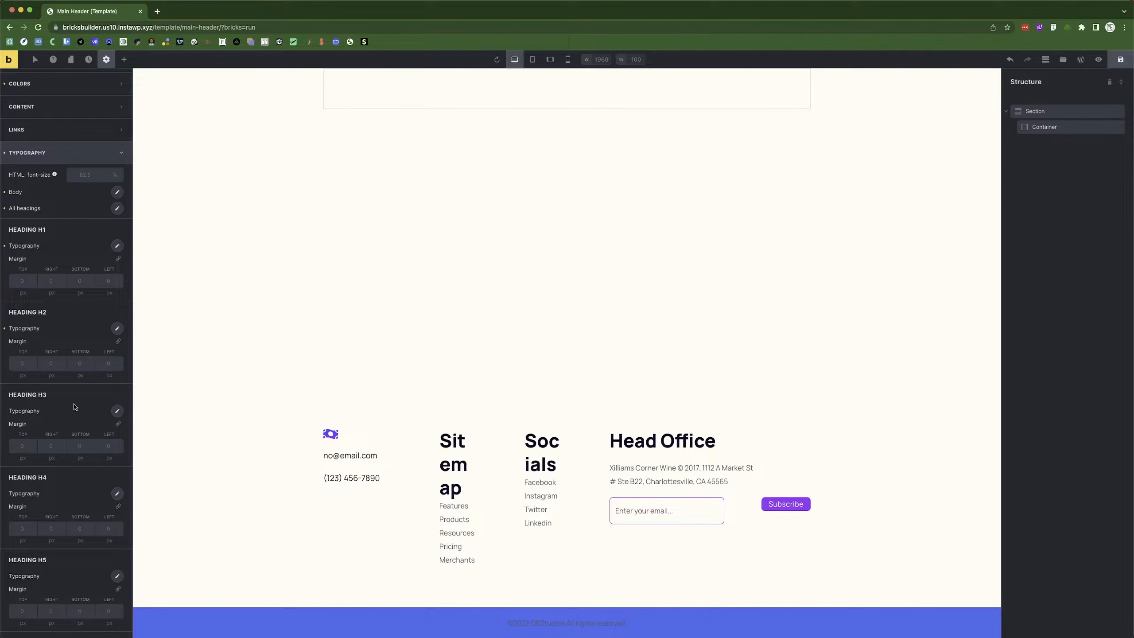
{"action": "scroll", "coordinate": [74, 406], "scroll_direction": "down", "scroll_amount": 5}
{"action": "scroll", "coordinate": [78, 488], "scroll_direction": "up", "scroll_amount": 8}
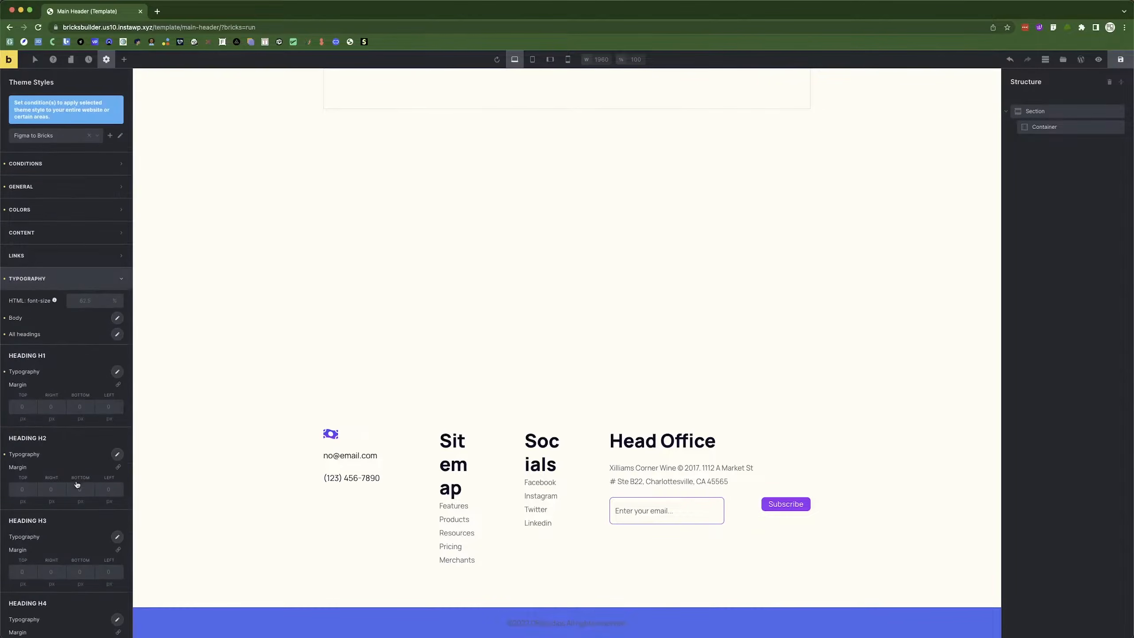
{"action": "scroll", "coordinate": [53, 459], "scroll_direction": "down", "scroll_amount": 5}
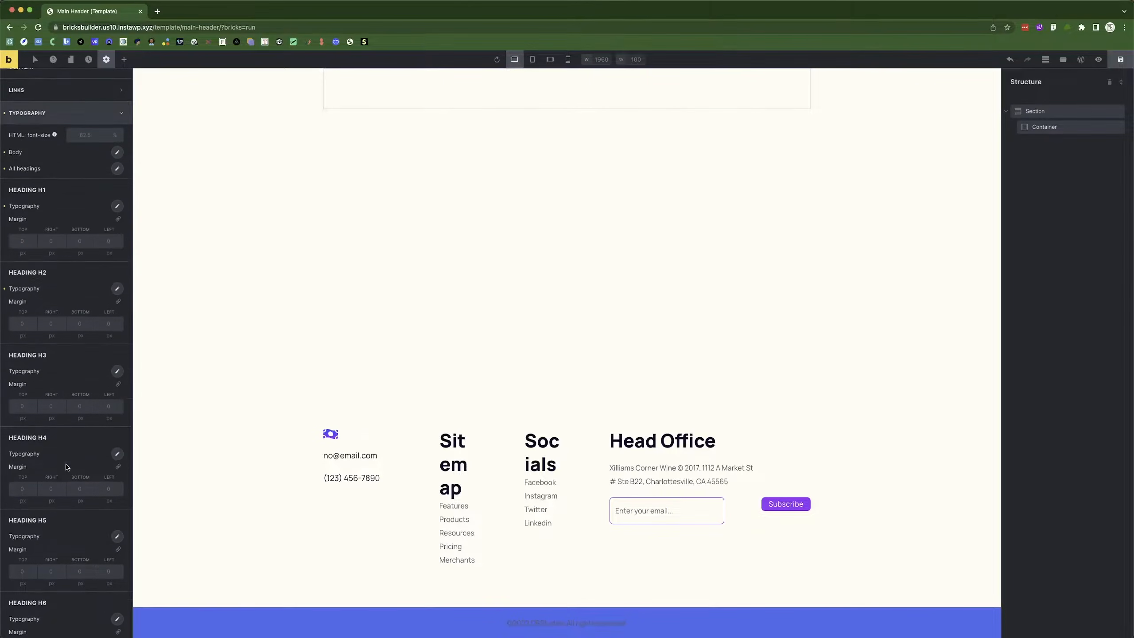
{"action": "scroll", "coordinate": [64, 430], "scroll_direction": "up", "scroll_amount": 5}
Review the All headings and Body typography settings, then collapse the Typography group.
{"action": "left_click", "coordinate": [52, 280]}
{"action": "left_click", "coordinate": [51, 280]}
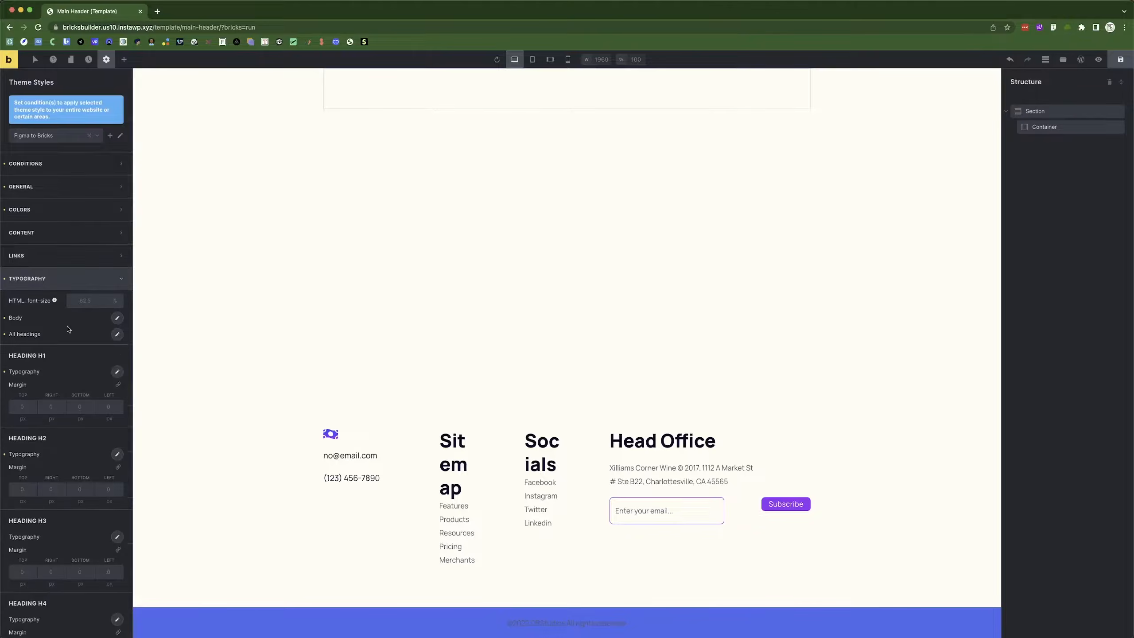
{"action": "left_click", "coordinate": [118, 335]}
{"action": "left_click", "coordinate": [94, 332]}
{"action": "left_click", "coordinate": [117, 319]}
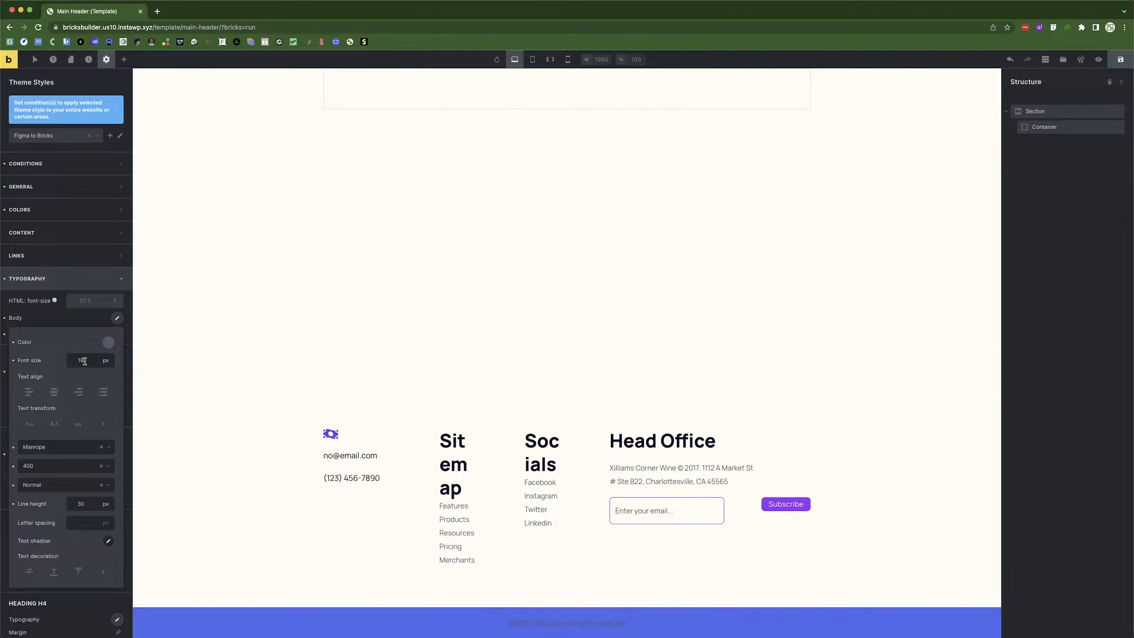
{"action": "left_click", "coordinate": [60, 279]}
{"action": "scroll", "coordinate": [85, 532], "scroll_direction": "down", "scroll_amount": 3}
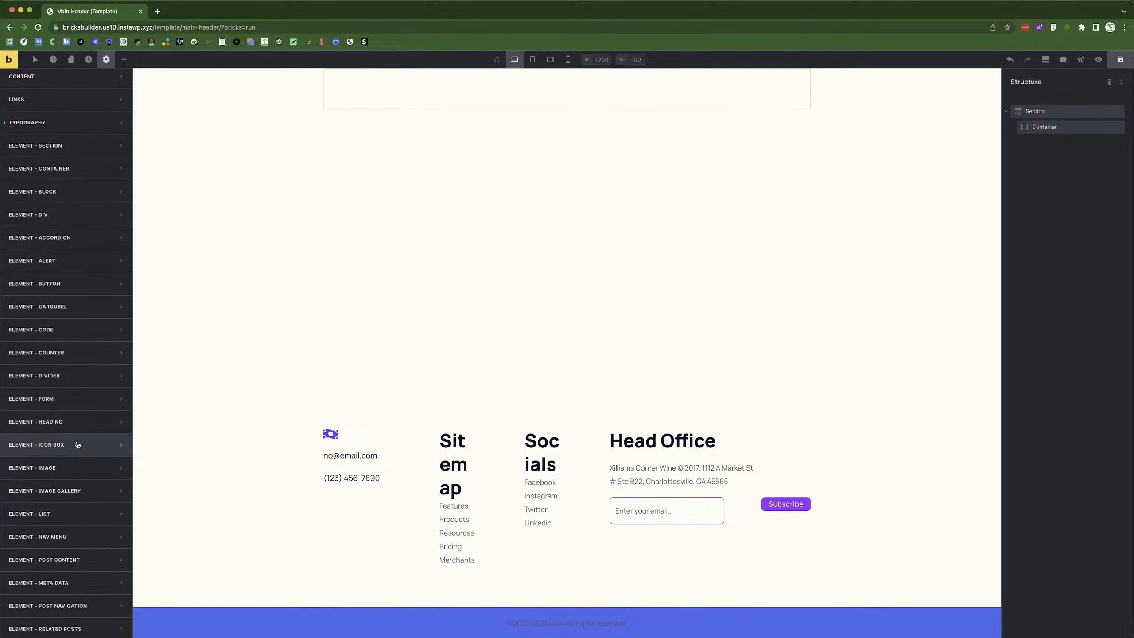
Make theme sections vertical flex columns 100 vw wide.
{"action": "scroll", "coordinate": [74, 448], "scroll_direction": "down", "scroll_amount": 3}
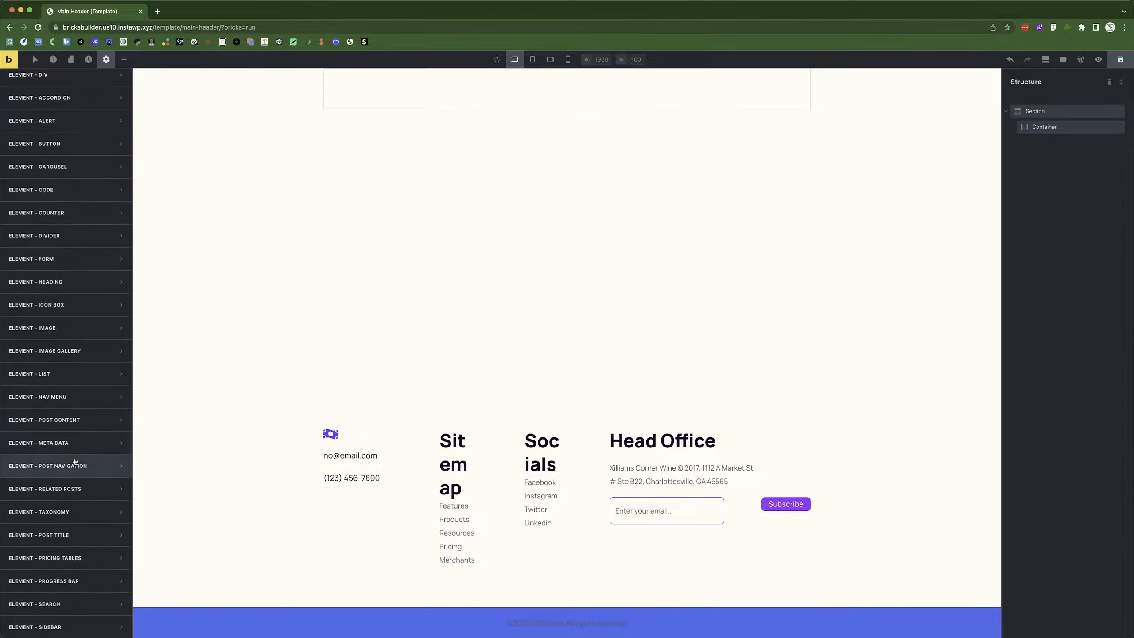
{"action": "scroll", "coordinate": [75, 460], "scroll_direction": "up", "scroll_amount": 6}
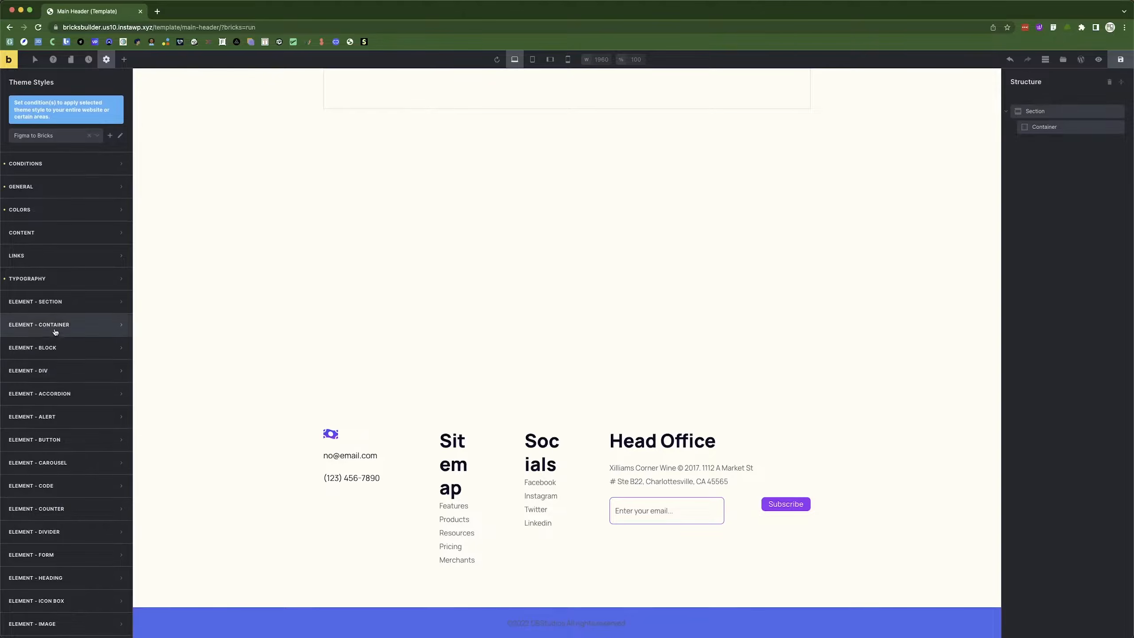
{"action": "left_click", "coordinate": [56, 326]}
{"action": "left_click", "coordinate": [62, 301]}
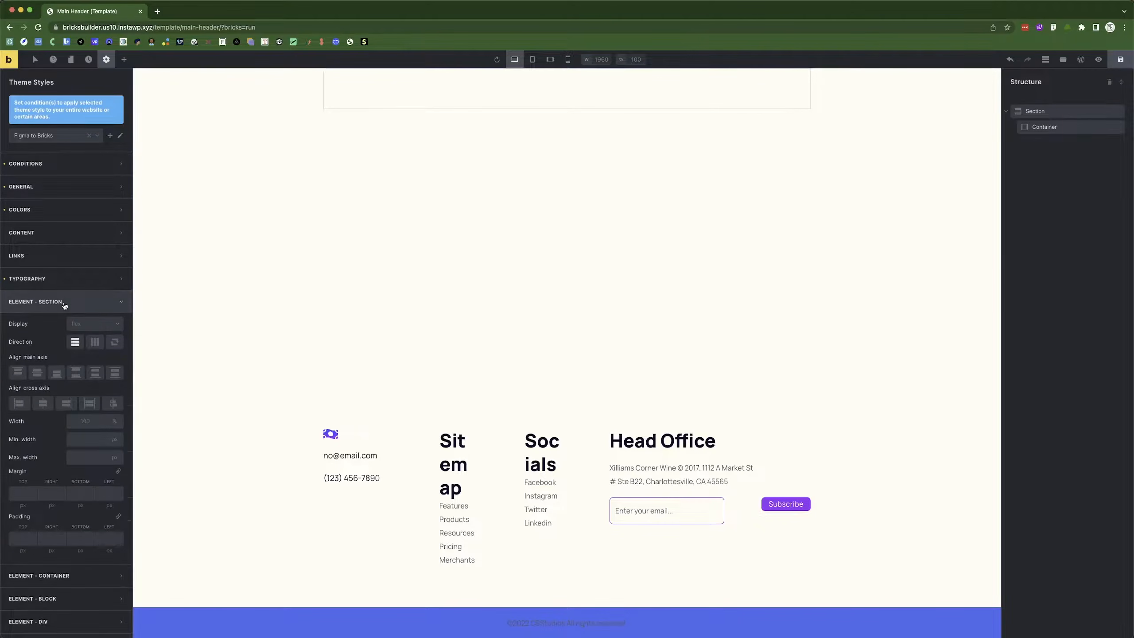
{"action": "left_click", "coordinate": [76, 343]}
{"action": "left_click", "coordinate": [116, 420]}
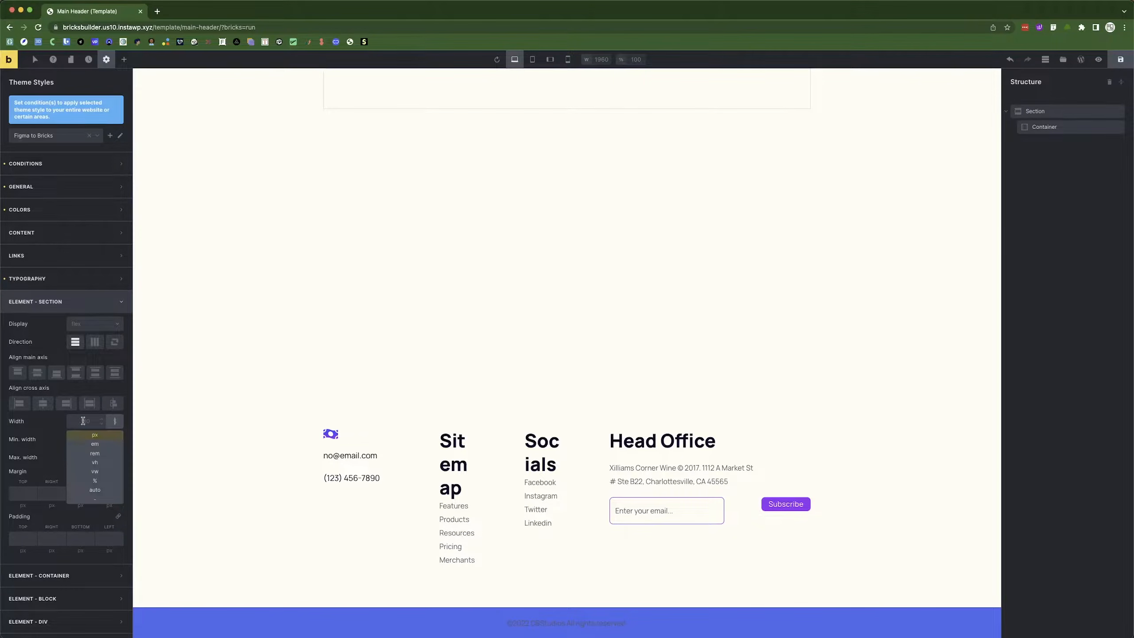
{"action": "left_click", "coordinate": [96, 472]}
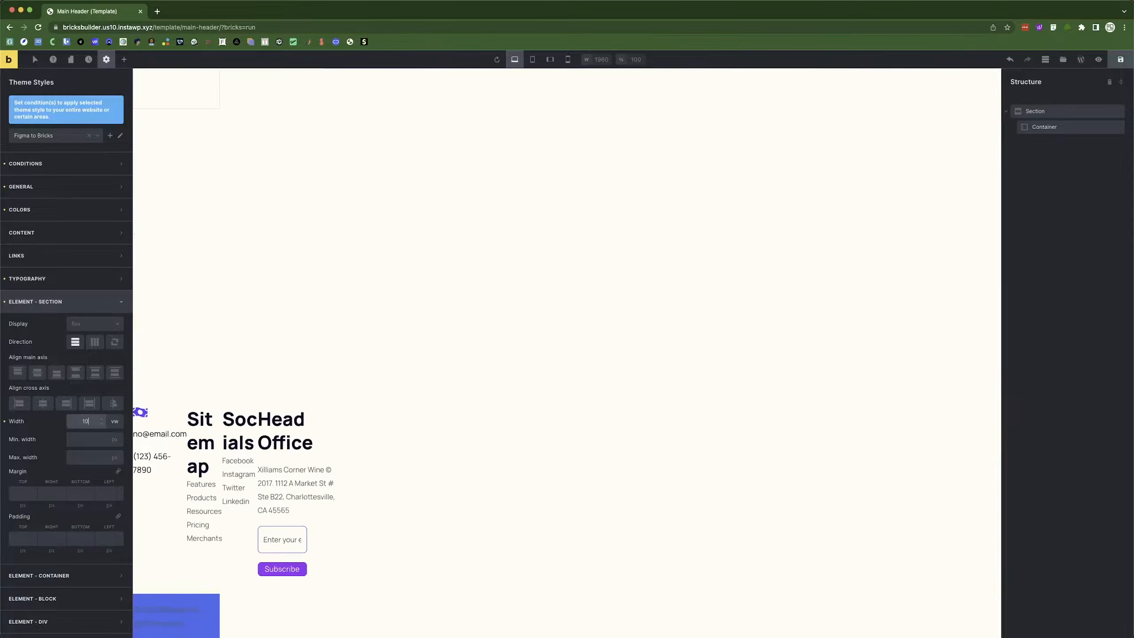
Set the default container width to 1170 px, matching the Figma Navigation group.
{"action": "left_click", "coordinate": [77, 300]}
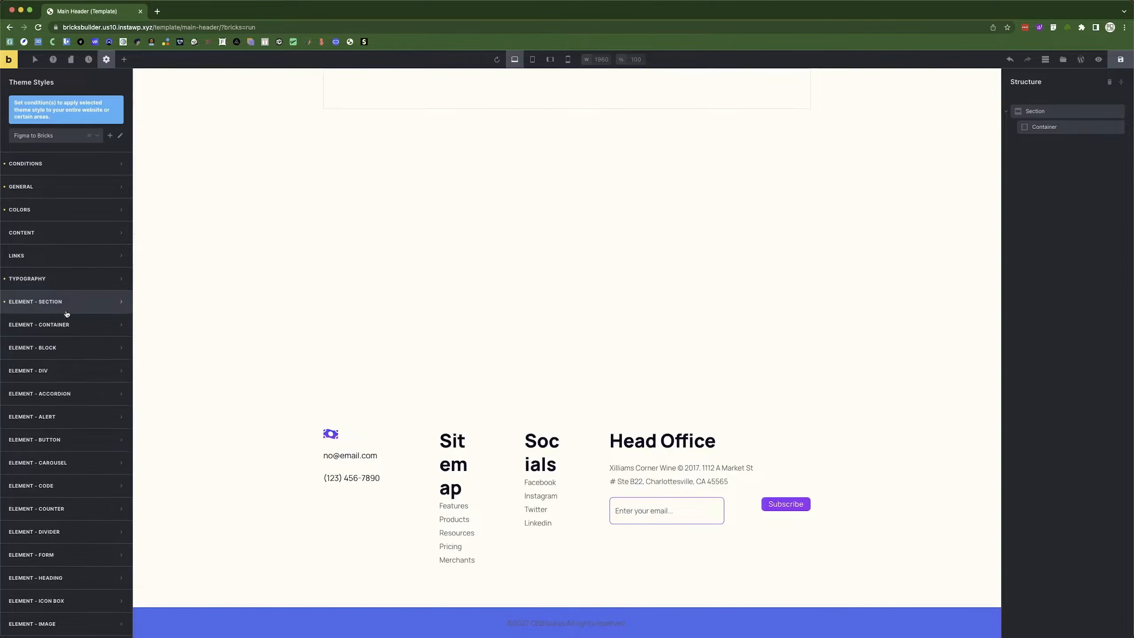
{"action": "left_click", "coordinate": [62, 326]}
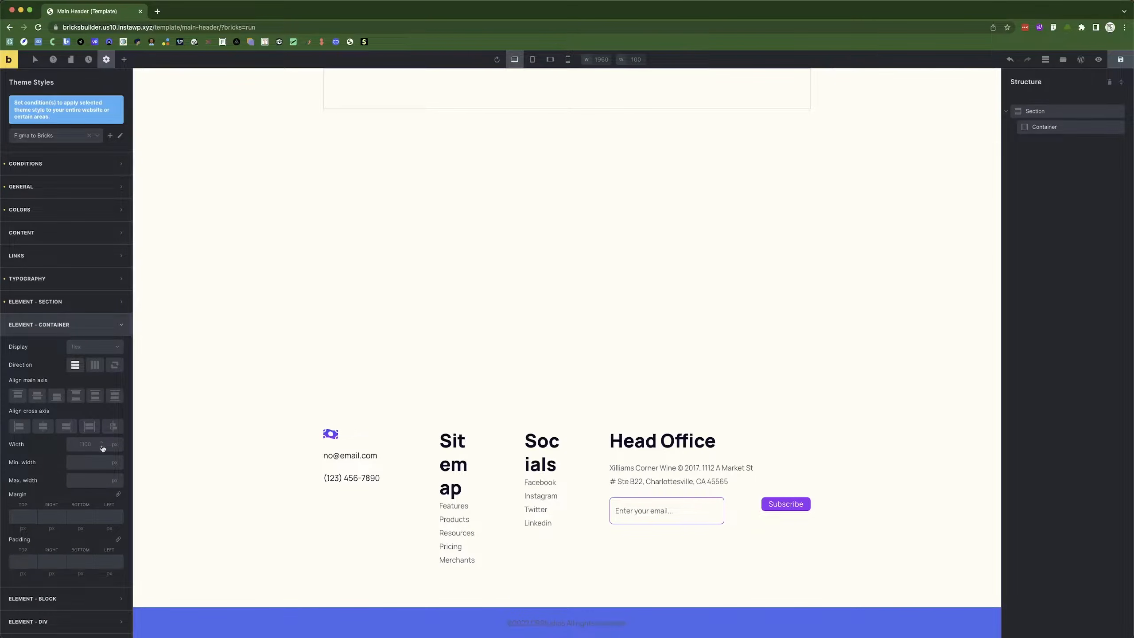
{"action": "left_click", "coordinate": [83, 444]}
{"action": "key", "text": "super+Tab"}
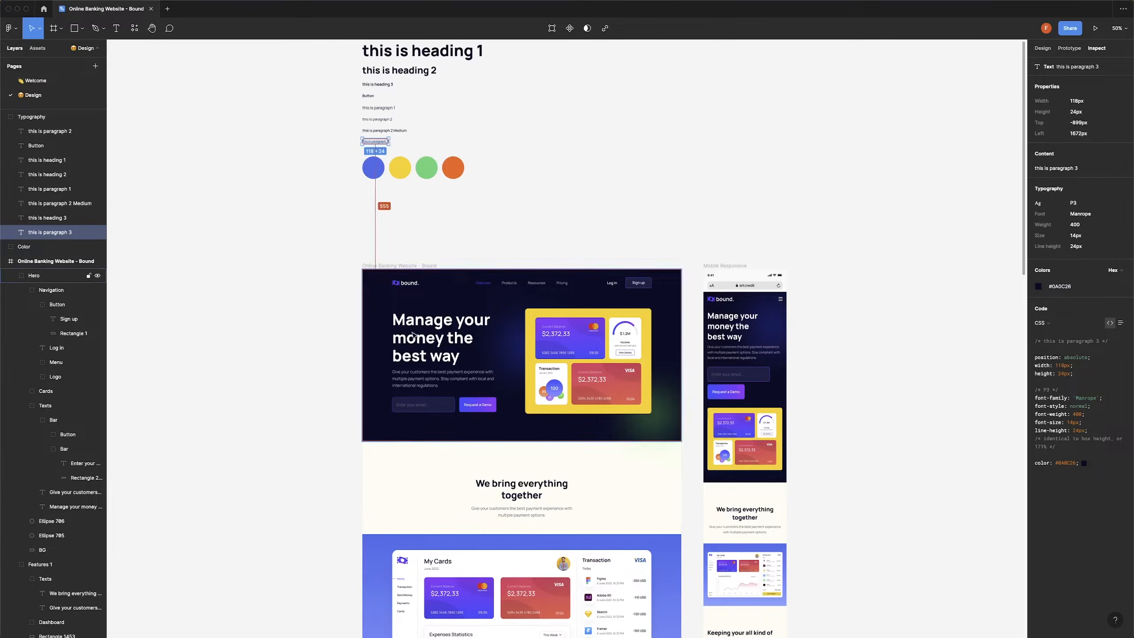
{"action": "left_click", "coordinate": [410, 287]}
{"action": "left_click", "coordinate": [410, 287]}
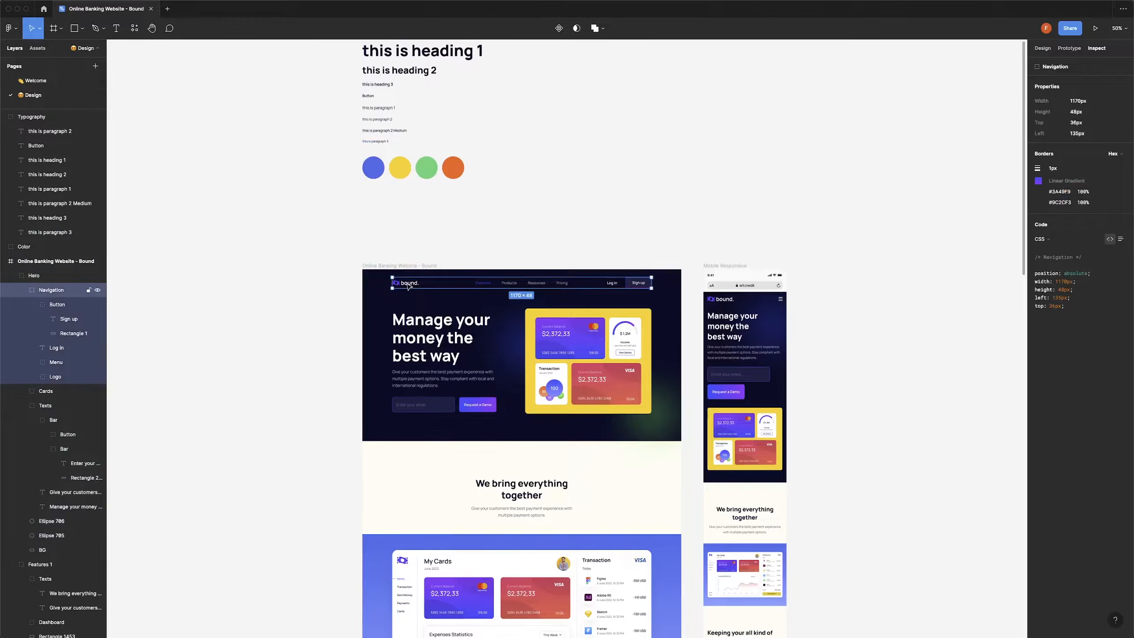
{"action": "scroll", "coordinate": [404, 250], "scroll_direction": "down", "scroll_amount": 5}
{"action": "scroll", "coordinate": [393, 186], "scroll_direction": "up", "scroll_amount": 1}
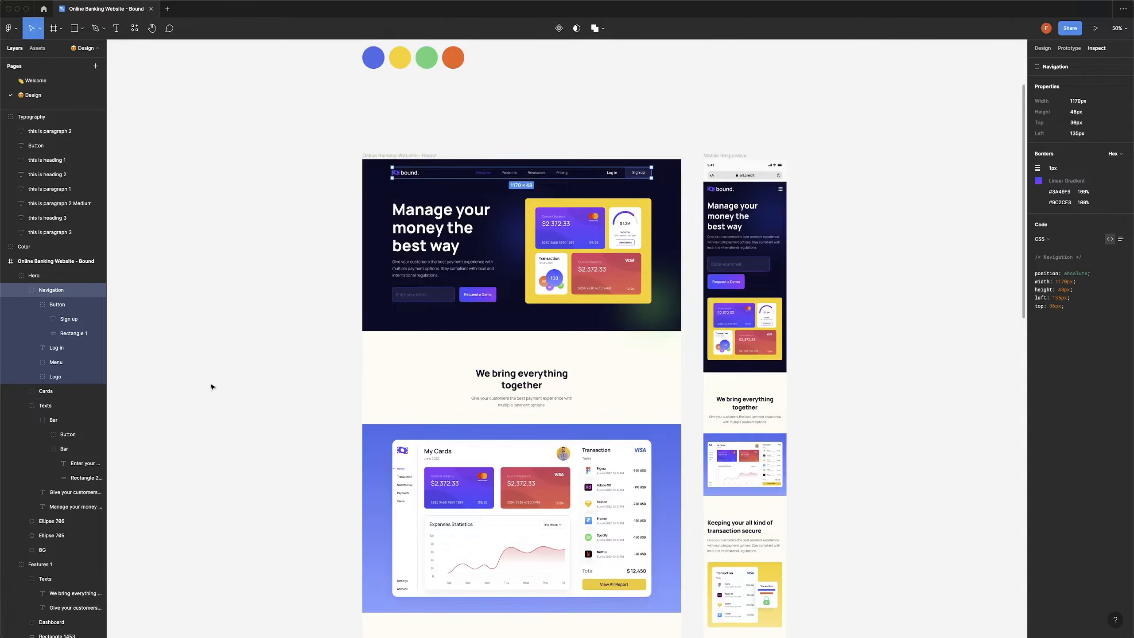
{"action": "key", "text": "super+Tab"}
{"action": "left_click", "coordinate": [76, 442]}
{"action": "type", "text": "1170"}
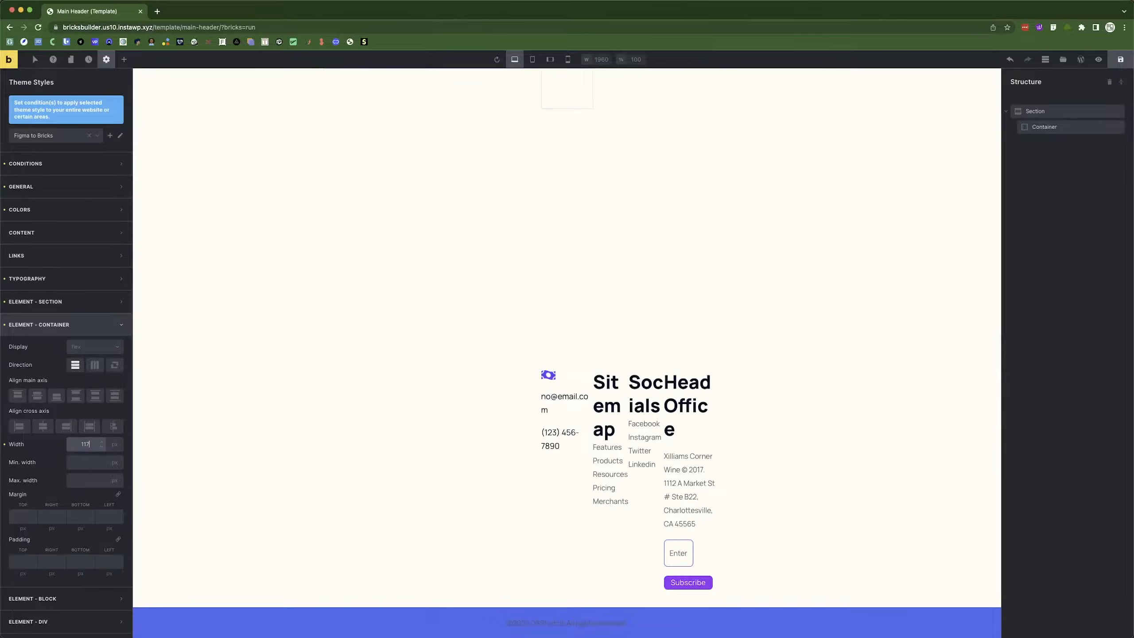
{"action": "left_click", "coordinate": [43, 449]}
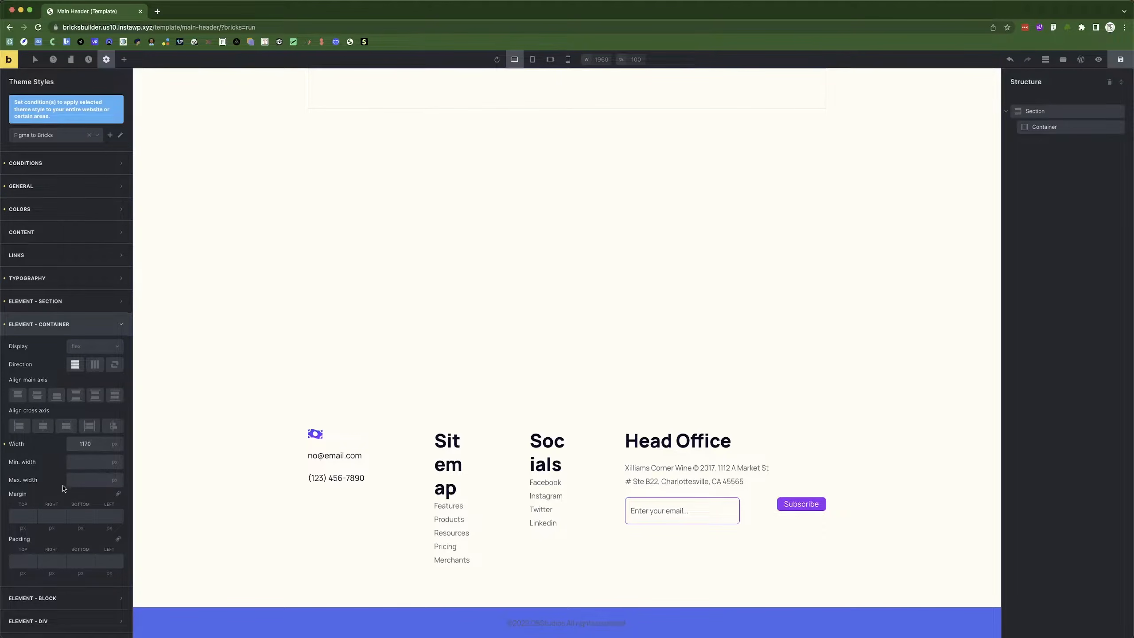
{"action": "scroll", "coordinate": [61, 469], "scroll_direction": "down", "scroll_amount": 5}
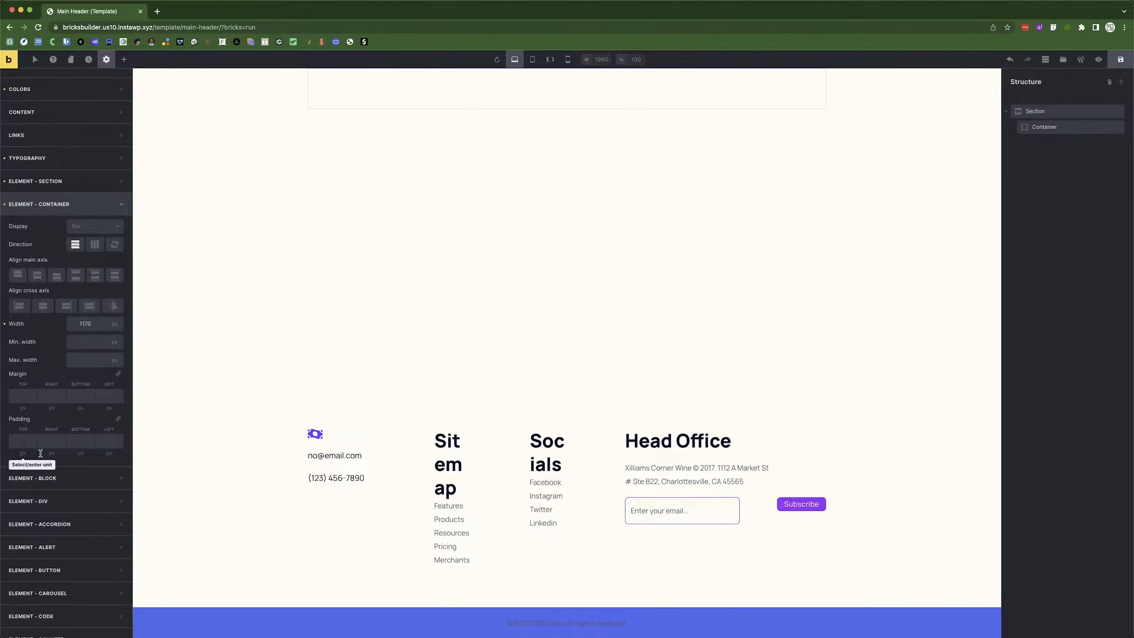
Confirm the default button font size stays 18, then save the Main Header template.
{"action": "left_click", "coordinate": [38, 204]}
{"action": "scroll", "coordinate": [47, 312], "scroll_direction": "up", "scroll_amount": 5}
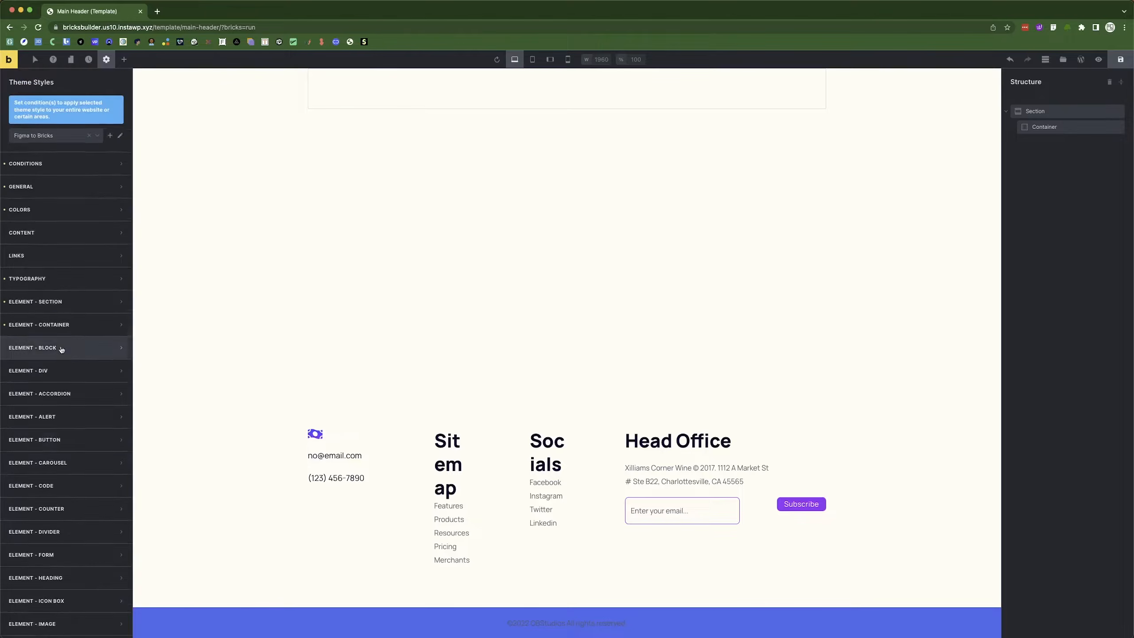
{"action": "left_click", "coordinate": [64, 439]}
{"action": "scroll", "coordinate": [85, 438], "scroll_direction": "down", "scroll_amount": 6}
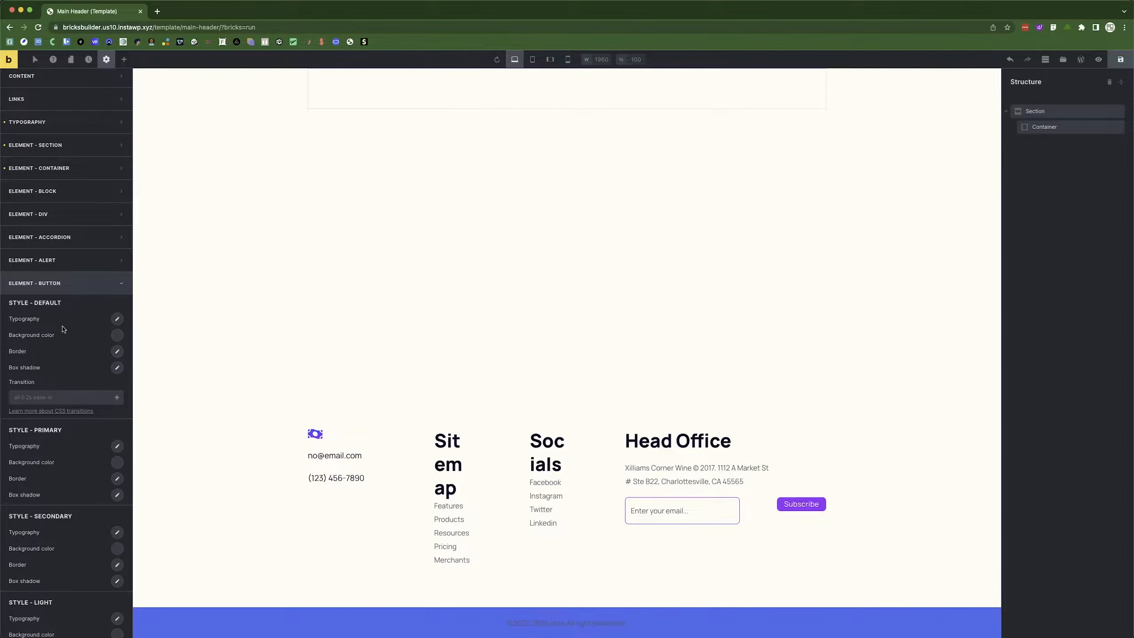
{"action": "left_click", "coordinate": [118, 320]}
{"action": "left_click", "coordinate": [83, 361]}
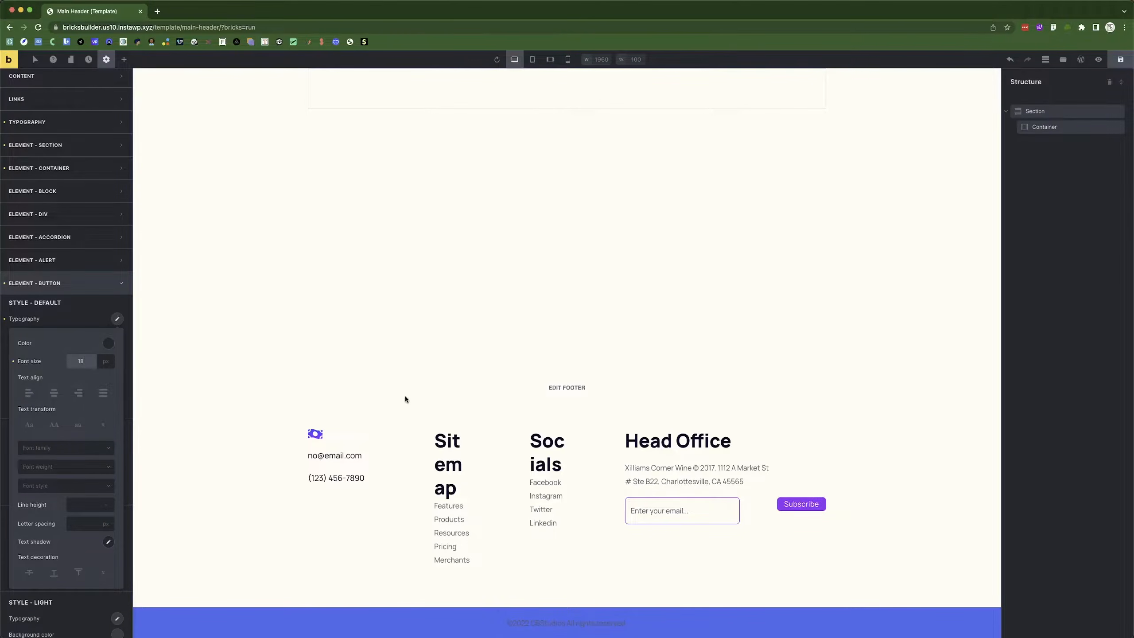
{"action": "left_click", "coordinate": [12, 362]}
{"action": "left_click", "coordinate": [48, 285]}
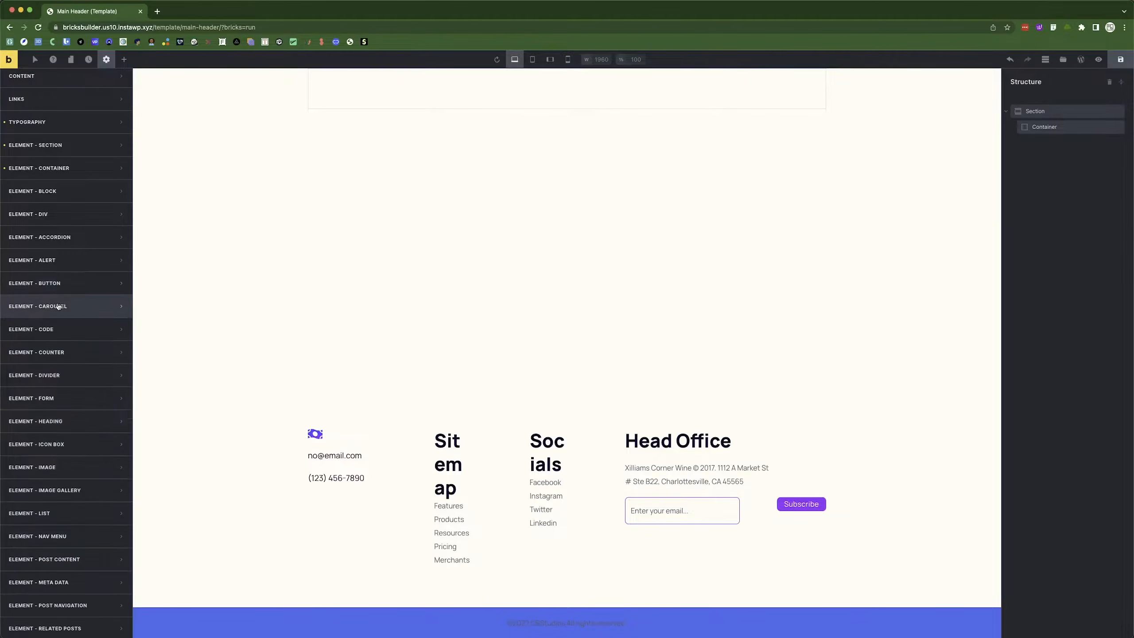
{"action": "left_click", "coordinate": [1121, 60]}
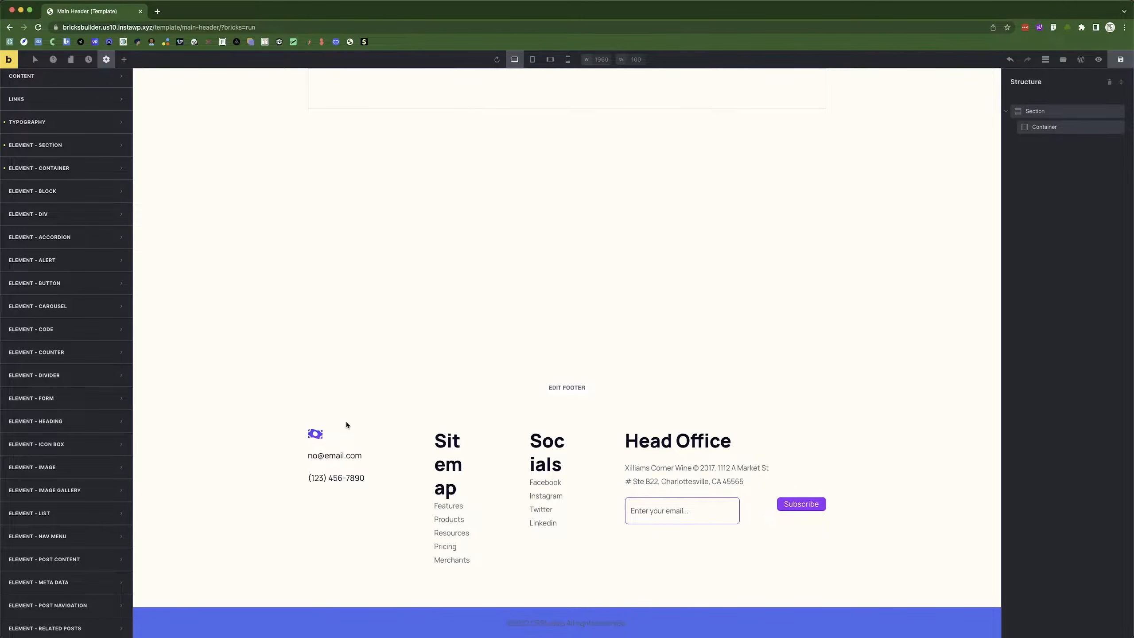
{"action": "scroll", "coordinate": [25, 106], "scroll_direction": "up", "scroll_amount": 4}
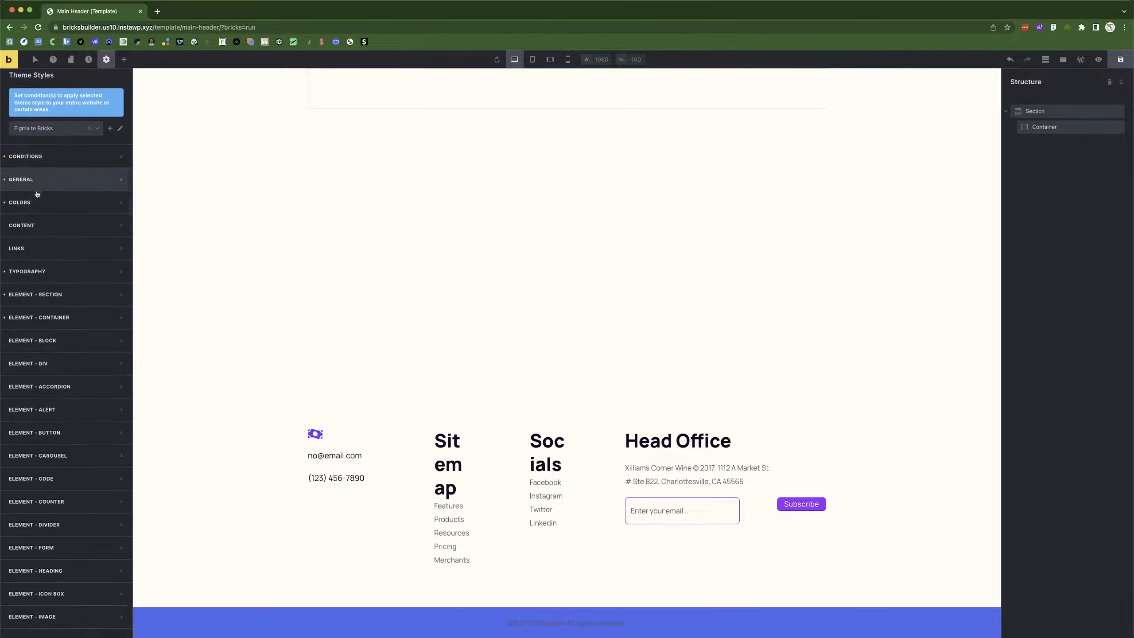
Give the header section 36 px top padding, based on the Figma Navigation spacing.
{"action": "scroll", "coordinate": [43, 228], "scroll_direction": "up", "scroll_amount": 1}
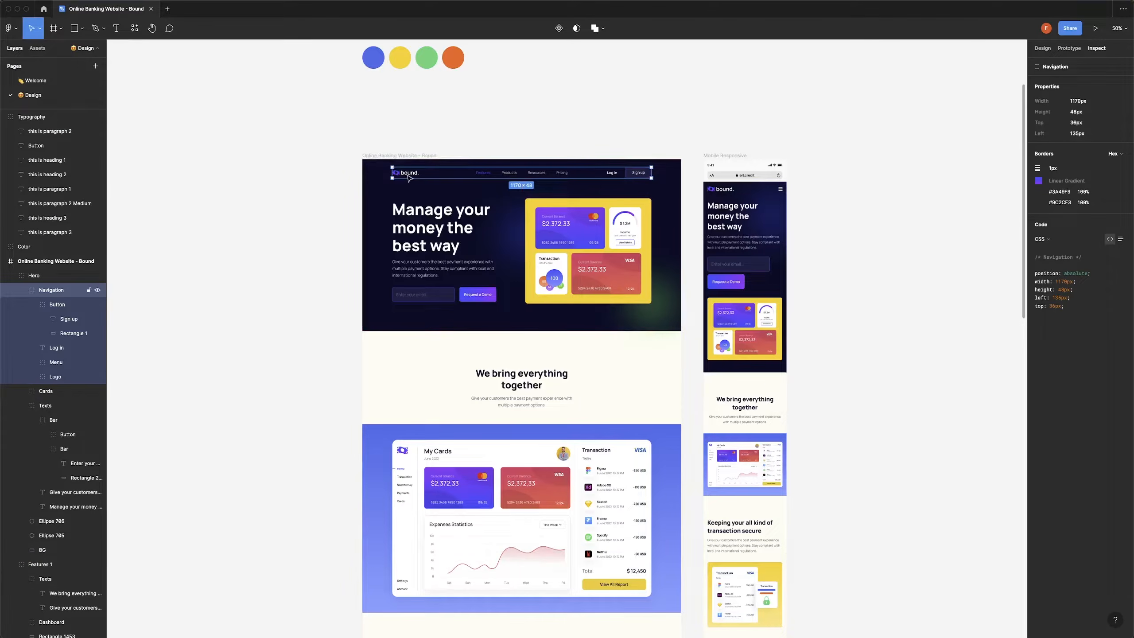
{"action": "key", "text": "alt"}
{"action": "key", "text": "alt"}
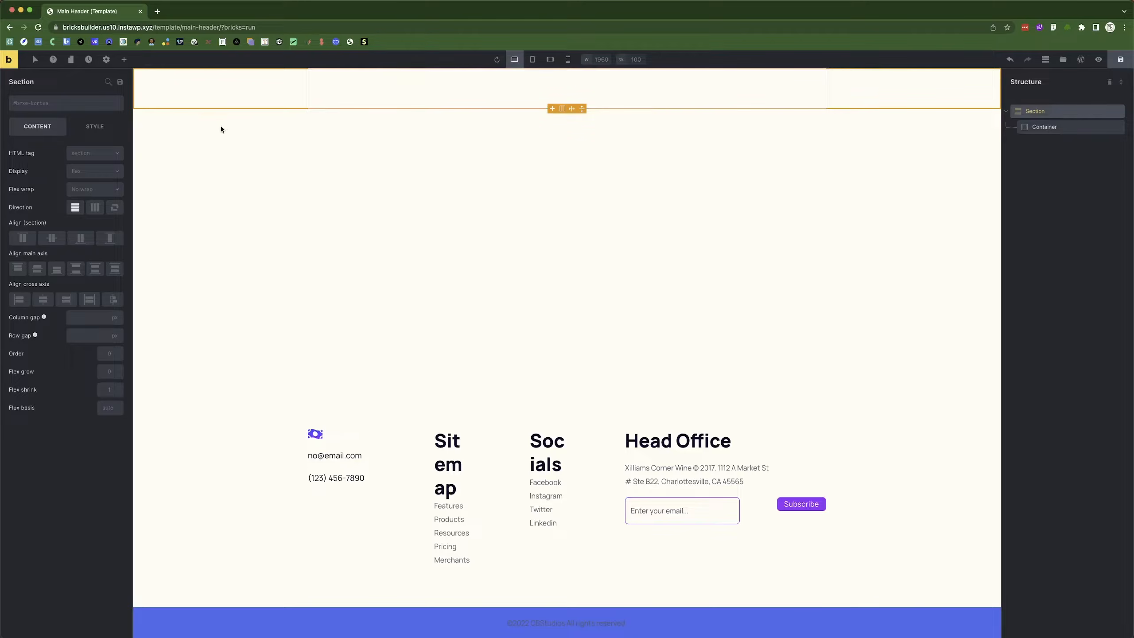
{"action": "left_click", "coordinate": [87, 127]}
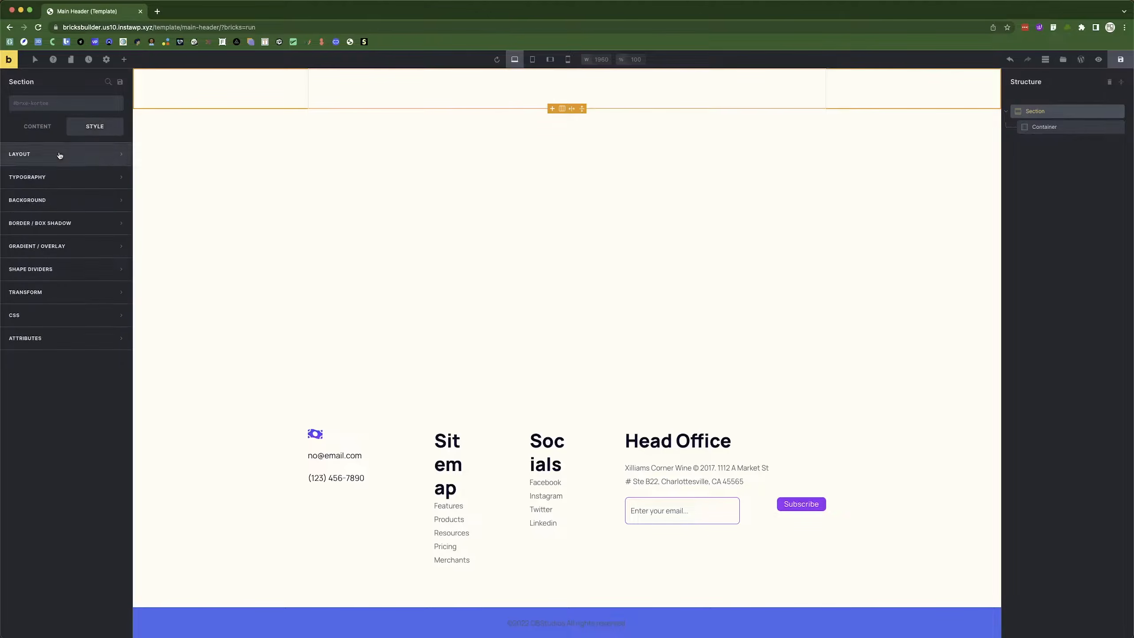
{"action": "left_click", "coordinate": [60, 153]}
{"action": "left_click", "coordinate": [24, 255]}
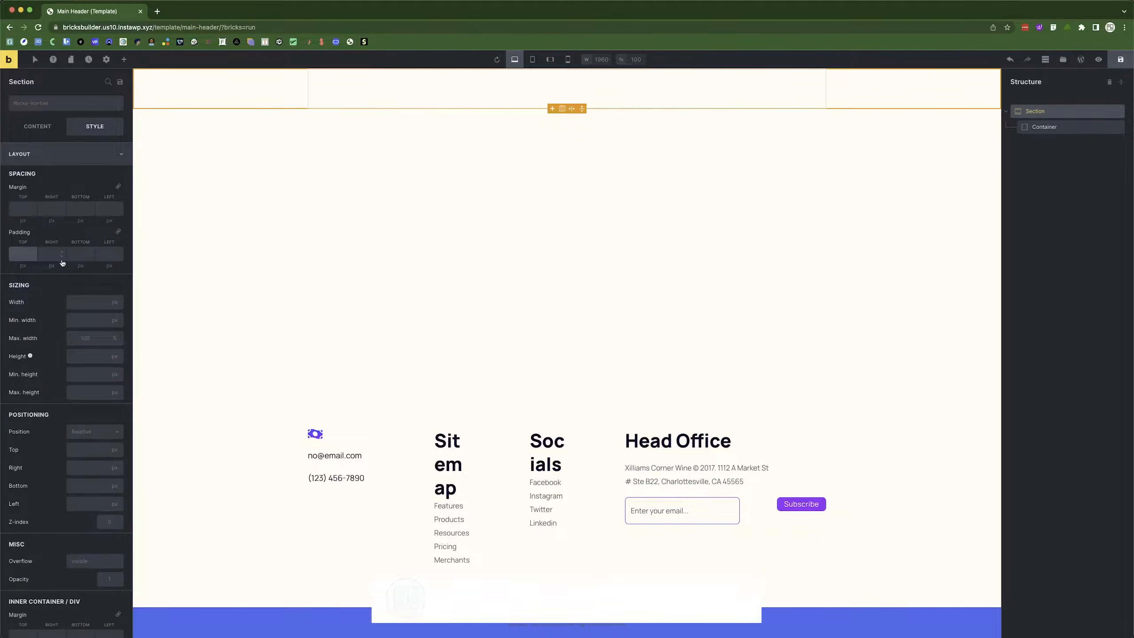
{"action": "type", "text": "36"}
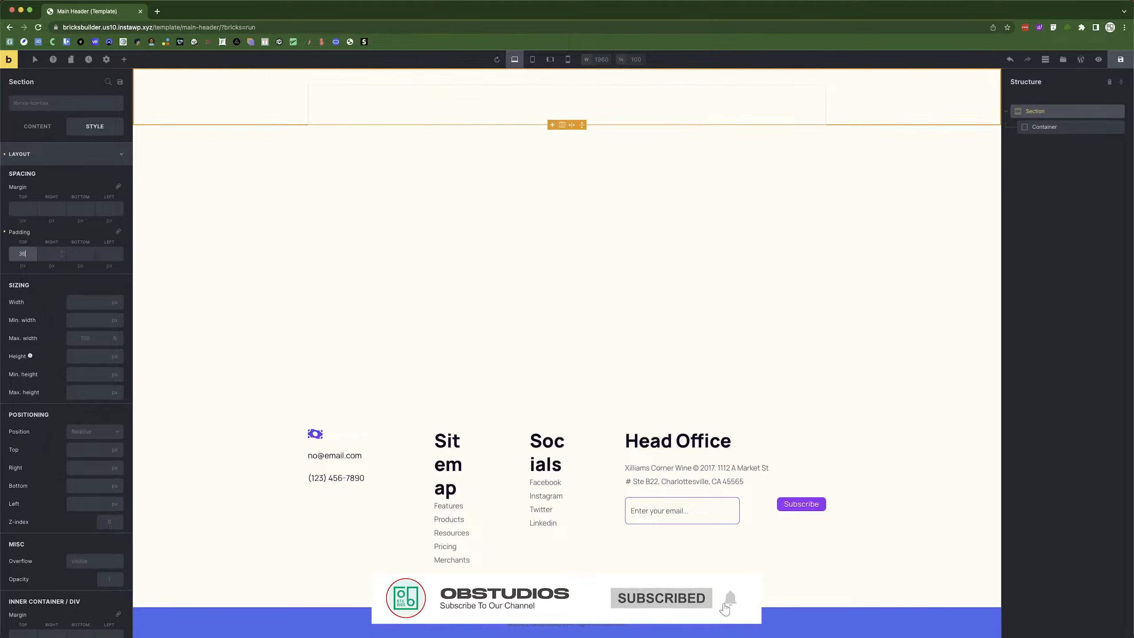
Select the container inside the header section and bring up the element library.
{"action": "left_click", "coordinate": [1046, 127]}
{"action": "key", "text": "super+Tab"}
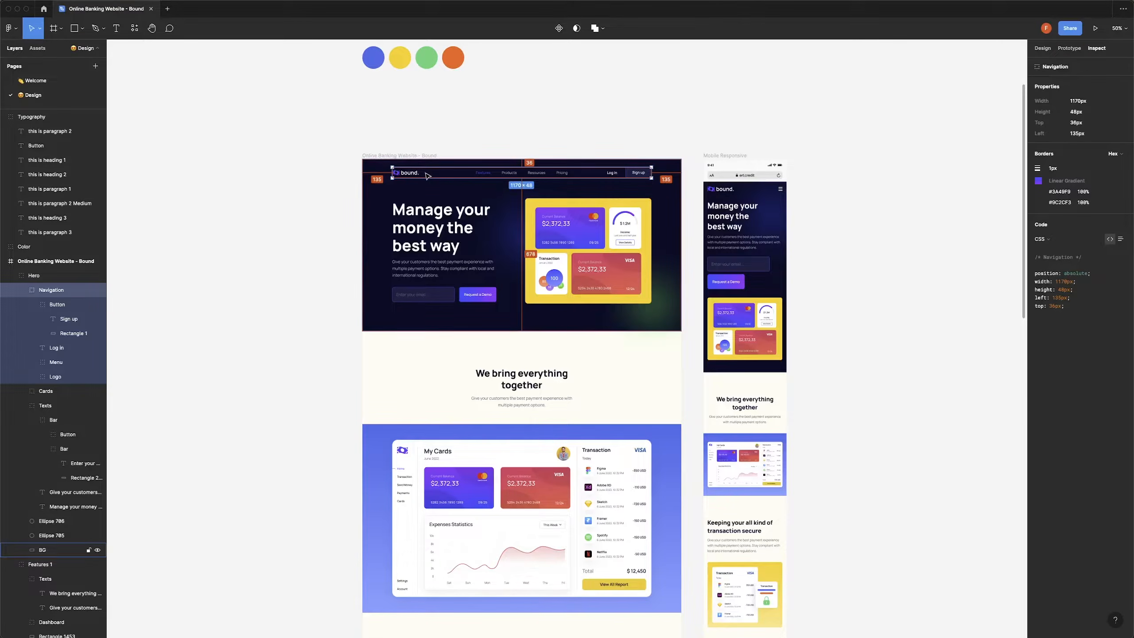
{"action": "key", "text": "super+Tab"}
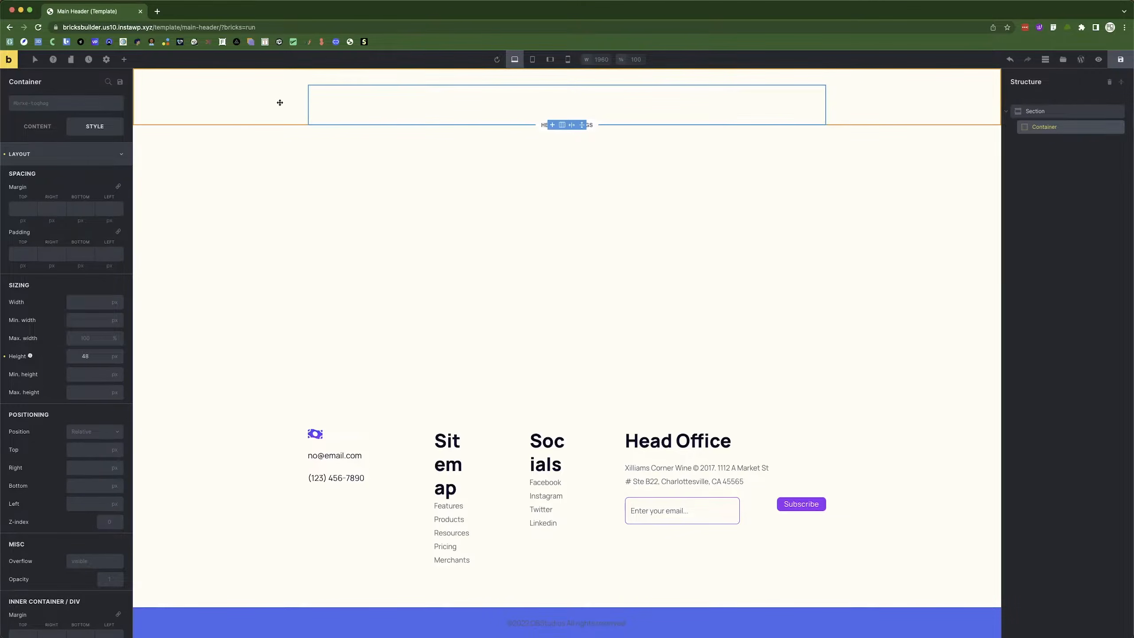
{"action": "left_click", "coordinate": [260, 101]}
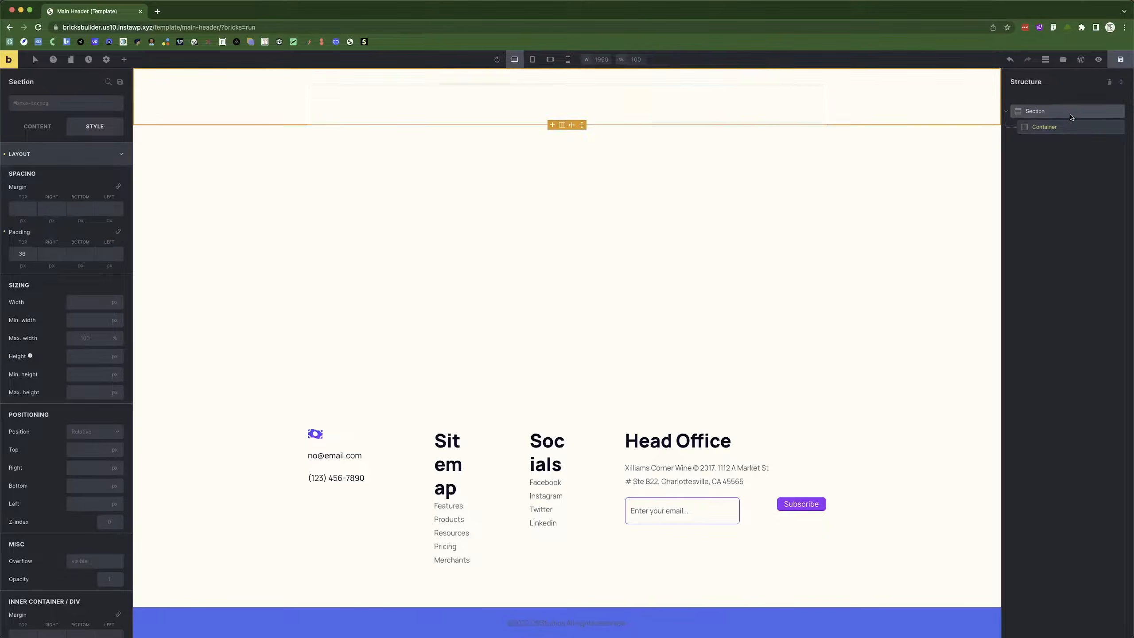
{"action": "left_click", "coordinate": [456, 110]}
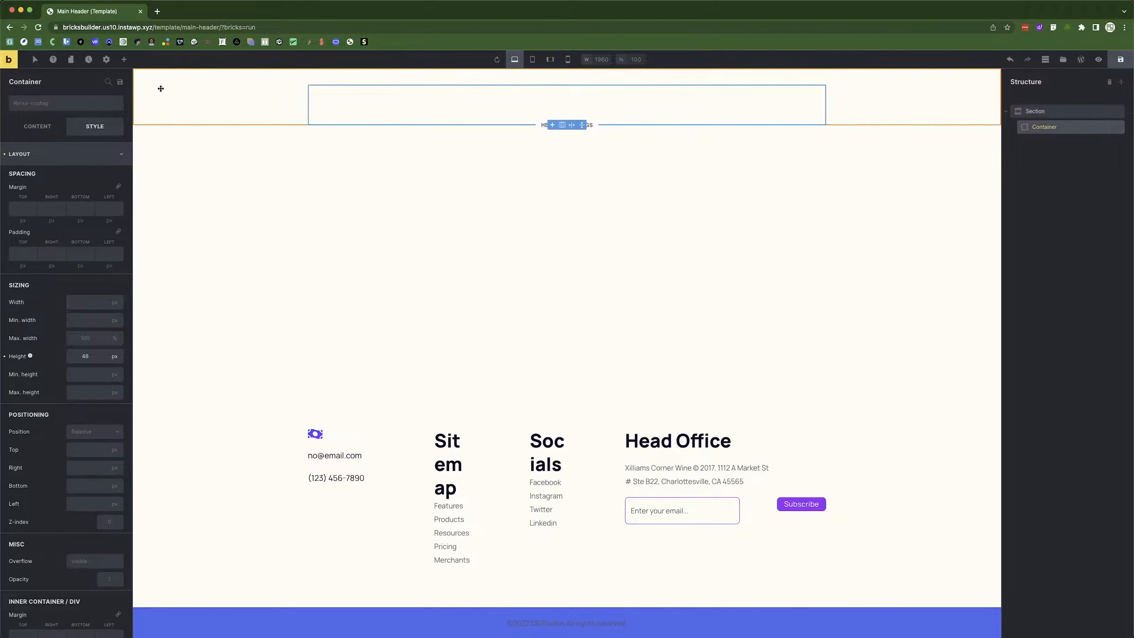
{"action": "left_click", "coordinate": [125, 61]}
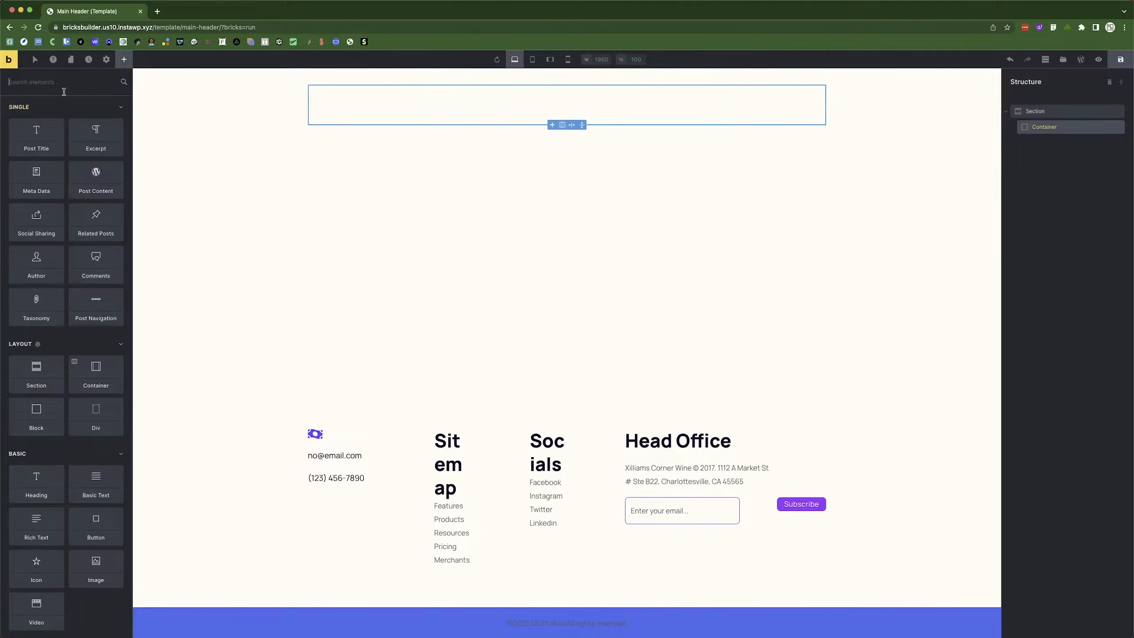
Add a Logo element to the container using the Logo image from the media library.
{"action": "type", "text": "logo"}
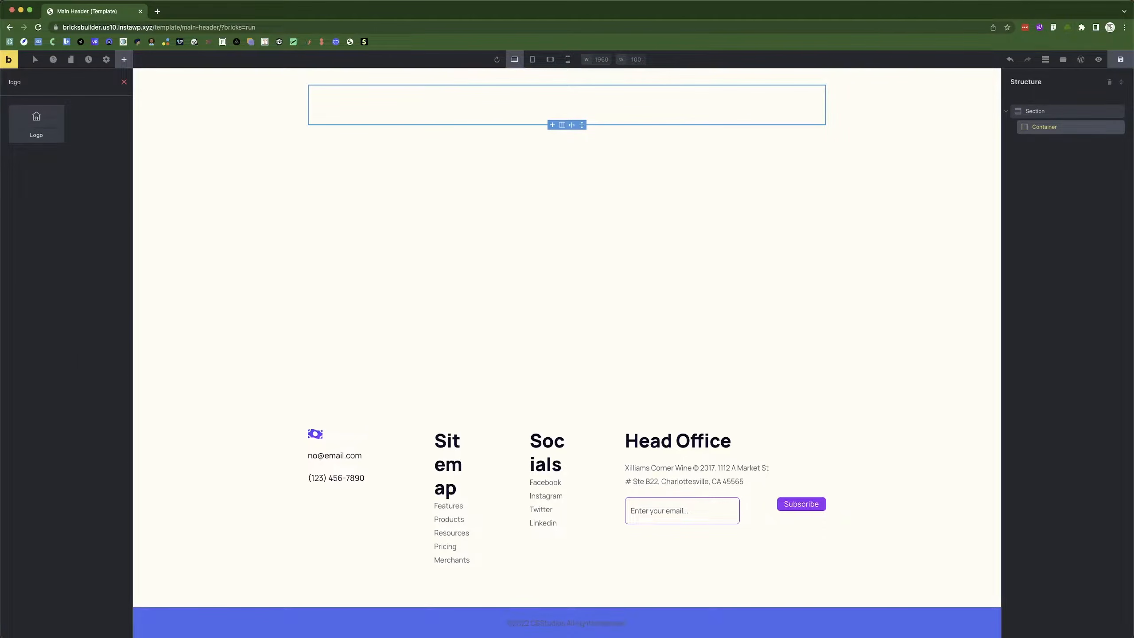
{"action": "left_click", "coordinate": [46, 122]}
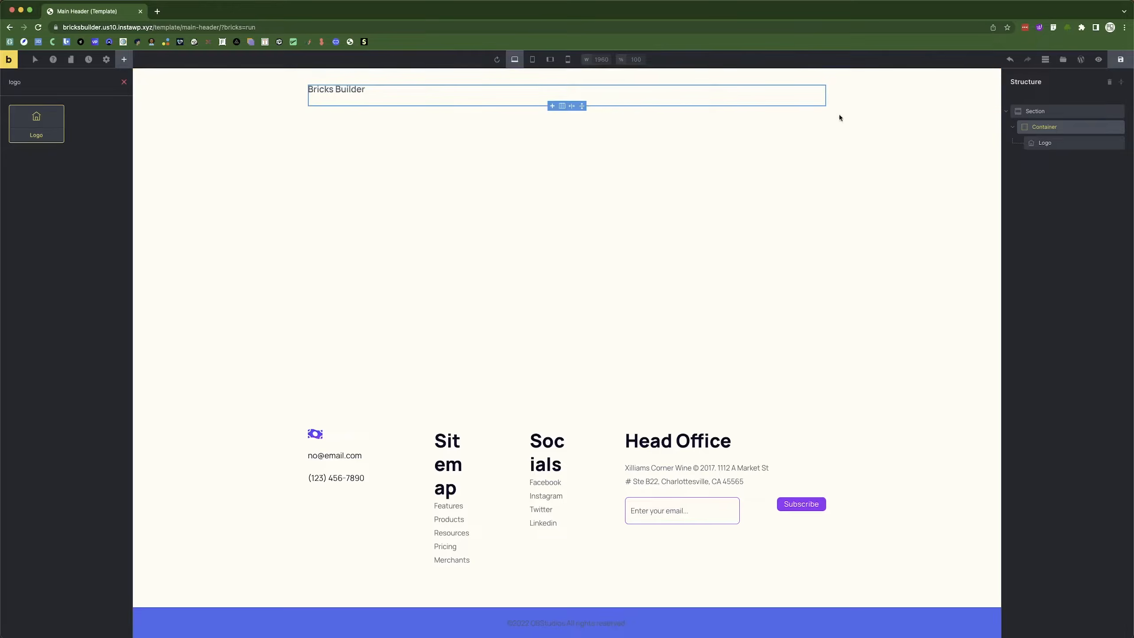
{"action": "left_click", "coordinate": [37, 126]}
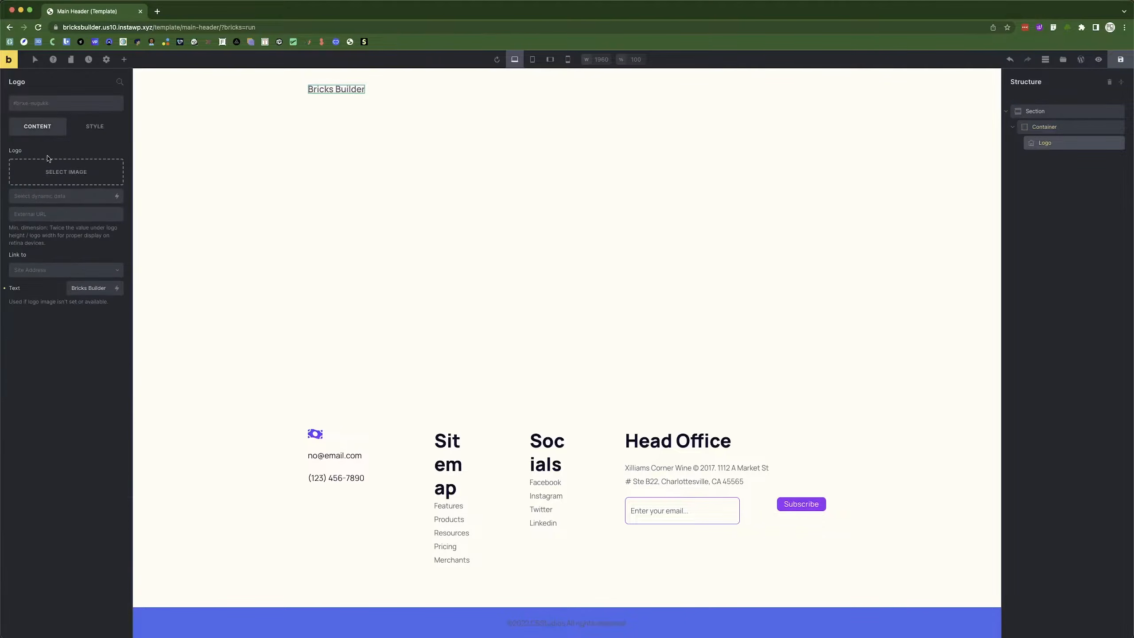
{"action": "left_click", "coordinate": [60, 174]}
{"action": "left_click", "coordinate": [730, 188]}
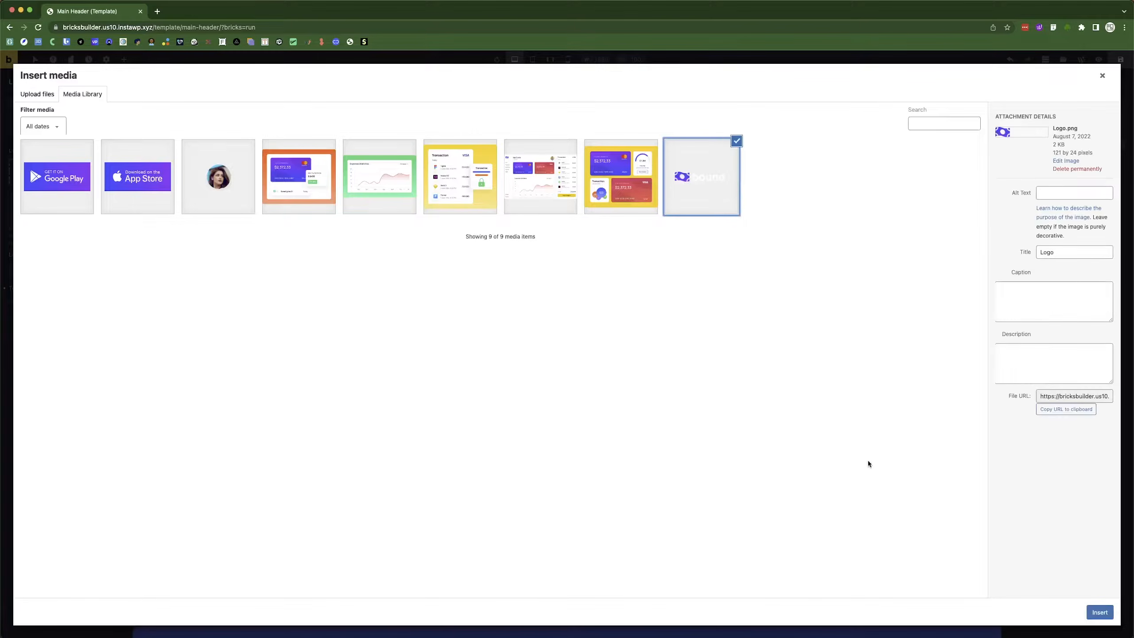
{"action": "left_click", "coordinate": [1105, 609]}
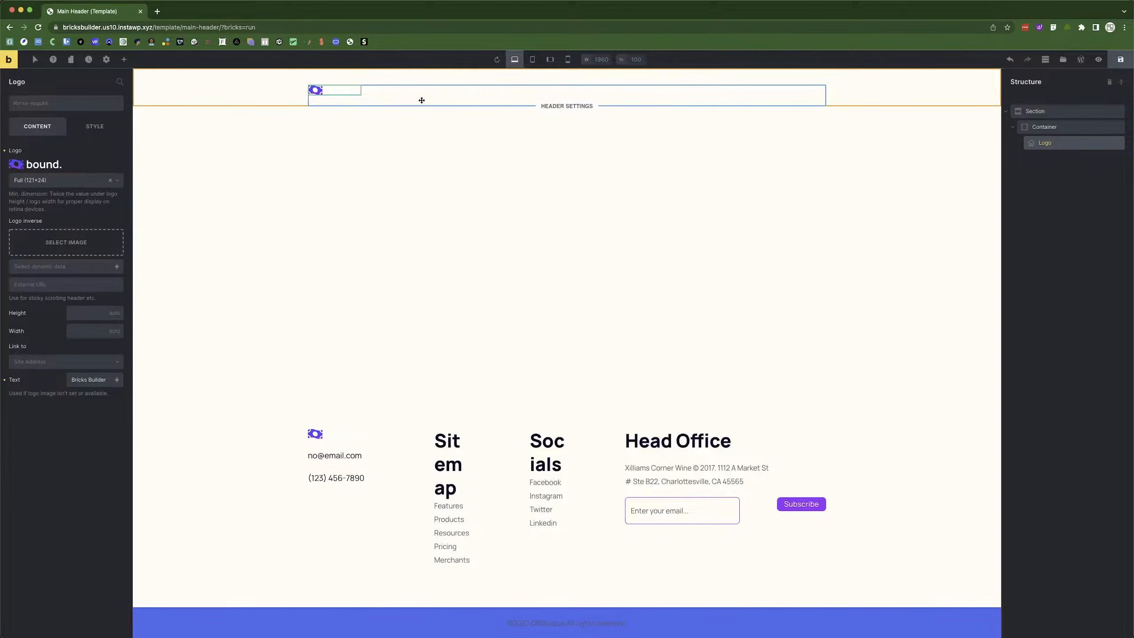
Add a Nav Menu after the logo and open the template in WordPress admin.
{"action": "left_click", "coordinate": [123, 59]}
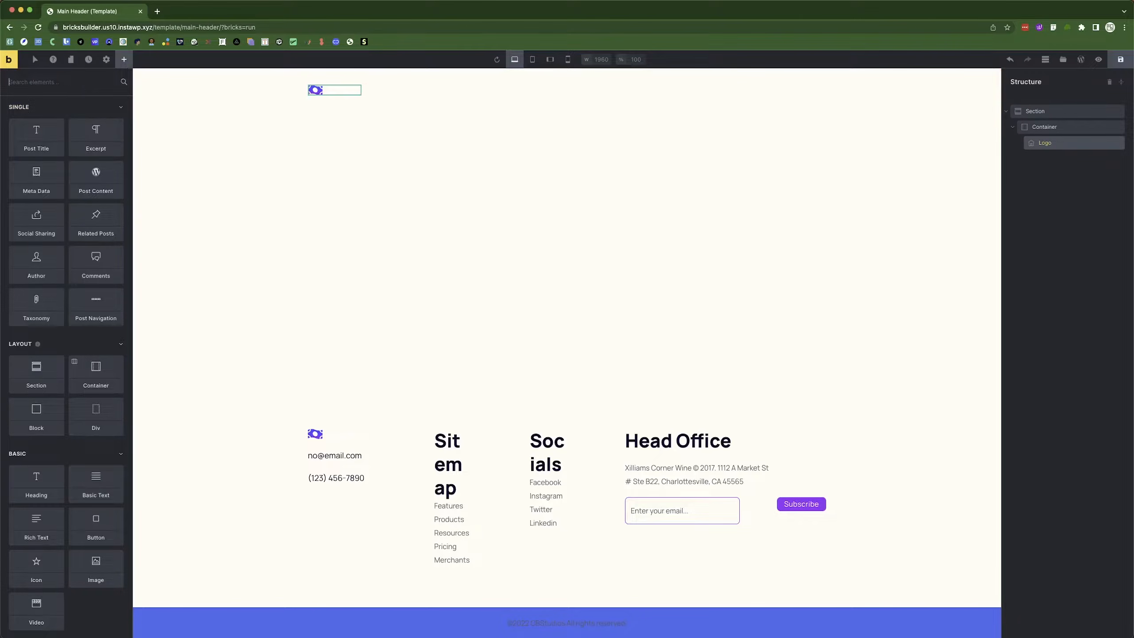
{"action": "type", "text": "menu"}
{"action": "left_click", "coordinate": [47, 122]}
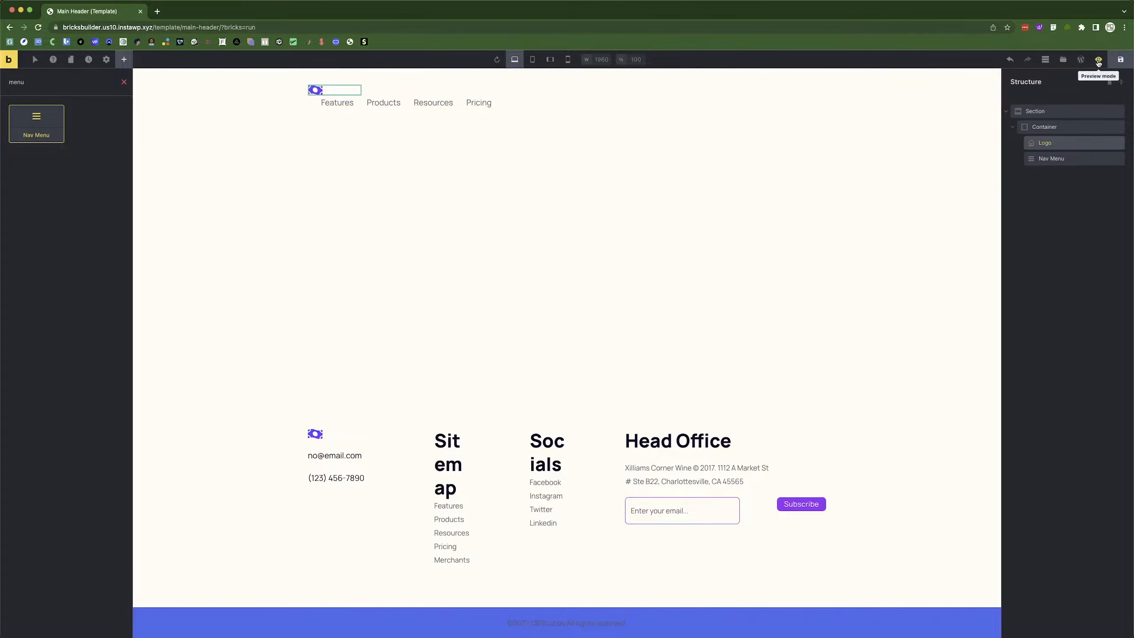
{"action": "left_click", "coordinate": [1080, 59]}
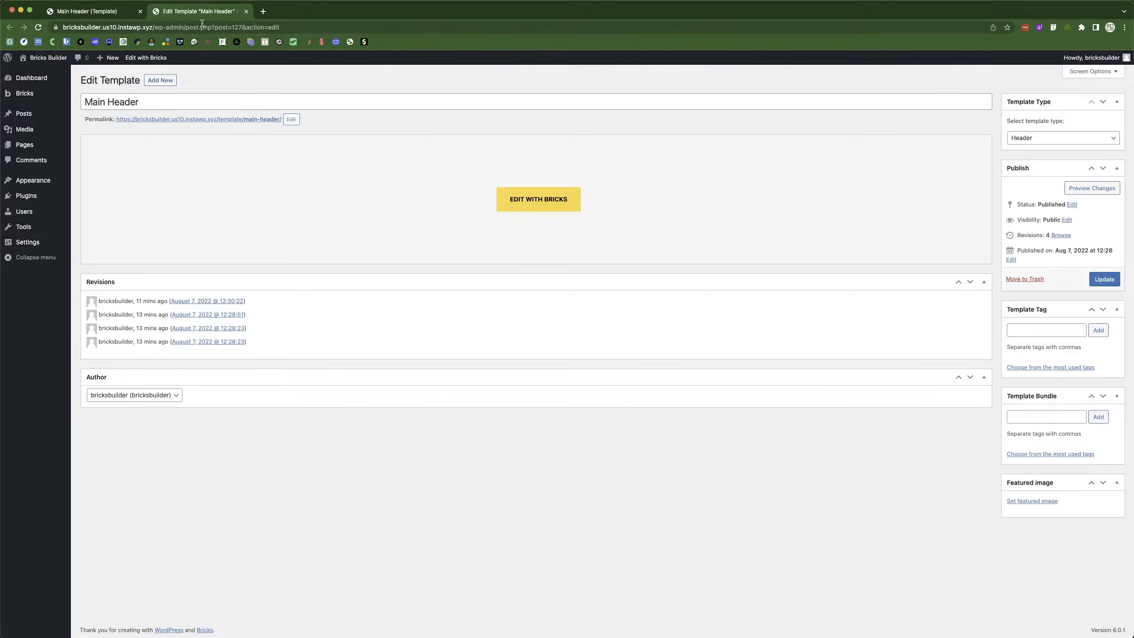
Check Main Menu's four links on the WordPress Menus page, then return to the builder tab.
{"action": "mouse_move", "coordinate": [40, 183]}
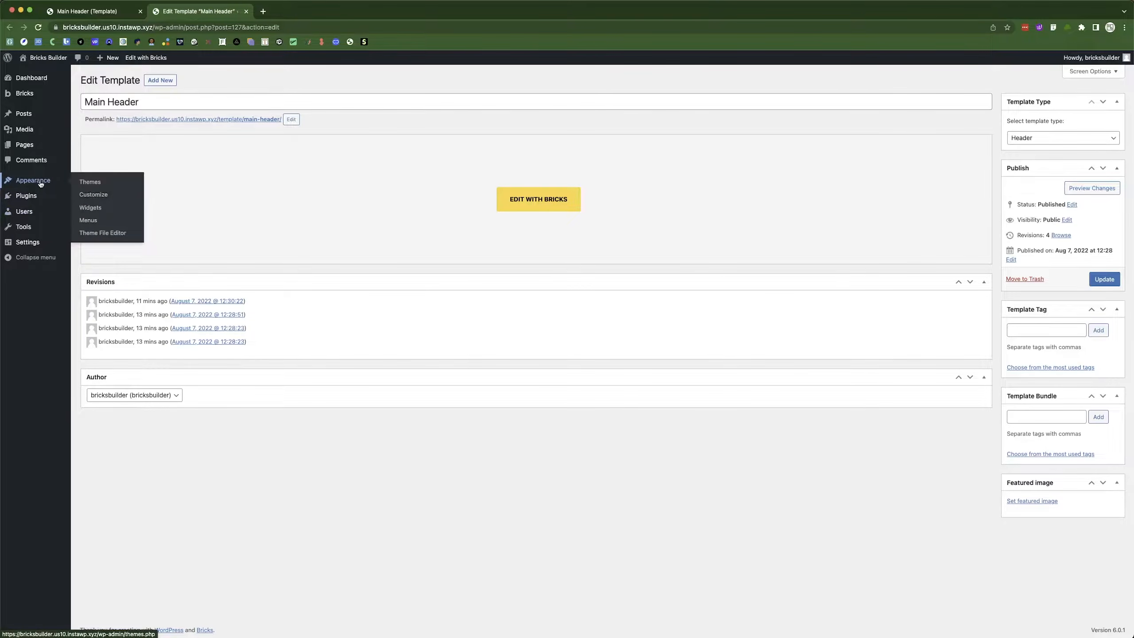
{"action": "left_click", "coordinate": [103, 220]}
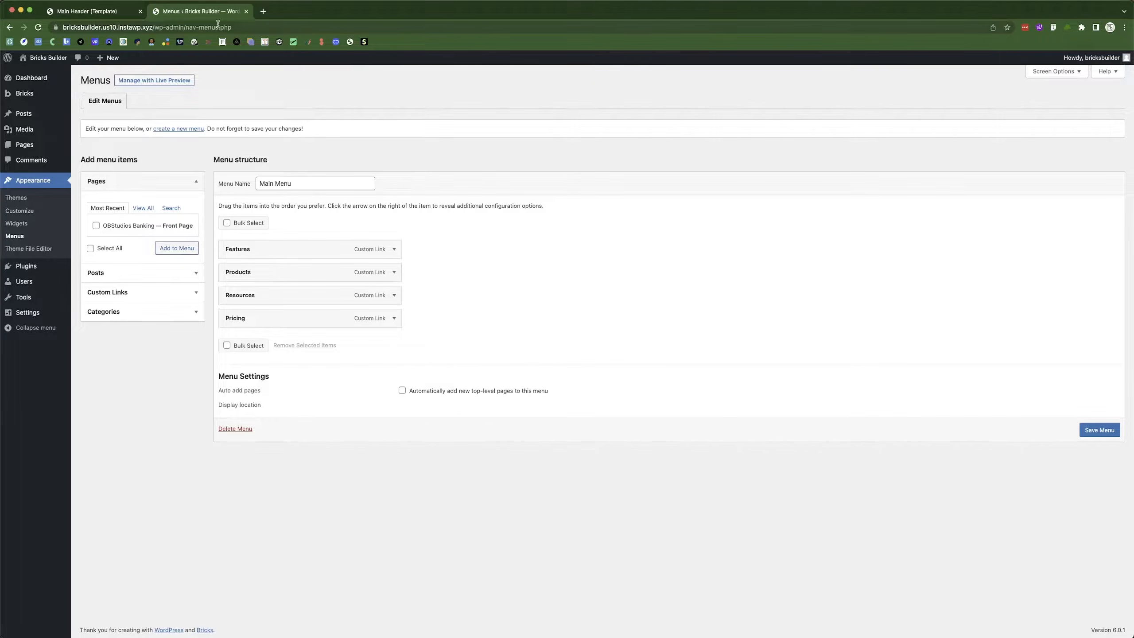
{"action": "left_click", "coordinate": [102, 17]}
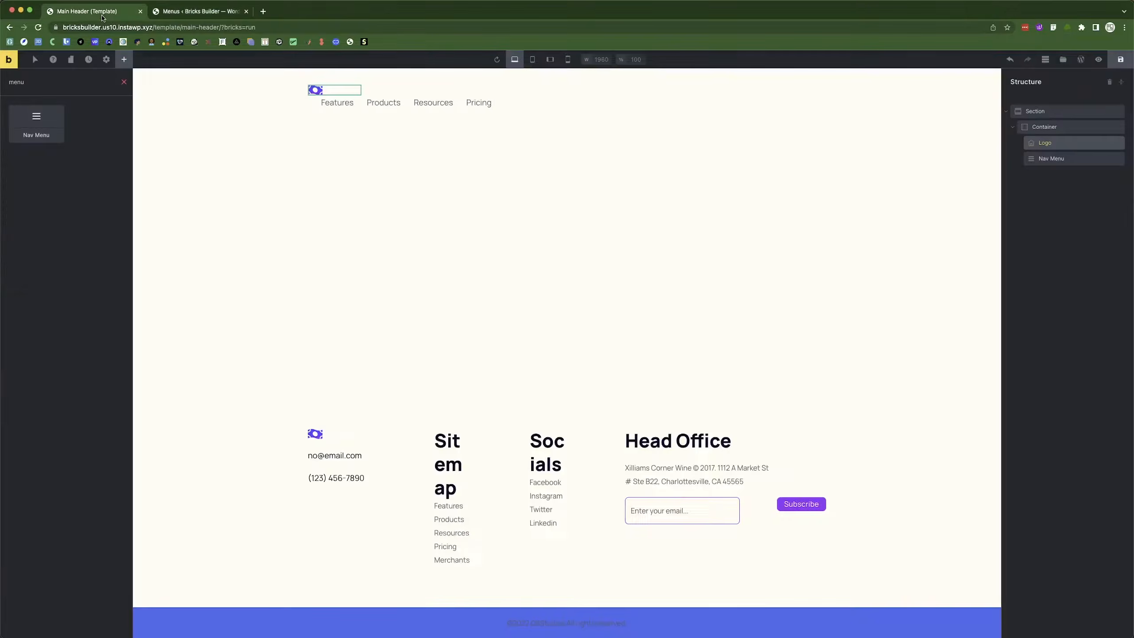
Set the nav menu to display Main Menu.
{"action": "left_click", "coordinate": [402, 103]}
{"action": "left_click", "coordinate": [89, 166]}
{"action": "left_click", "coordinate": [58, 178]}
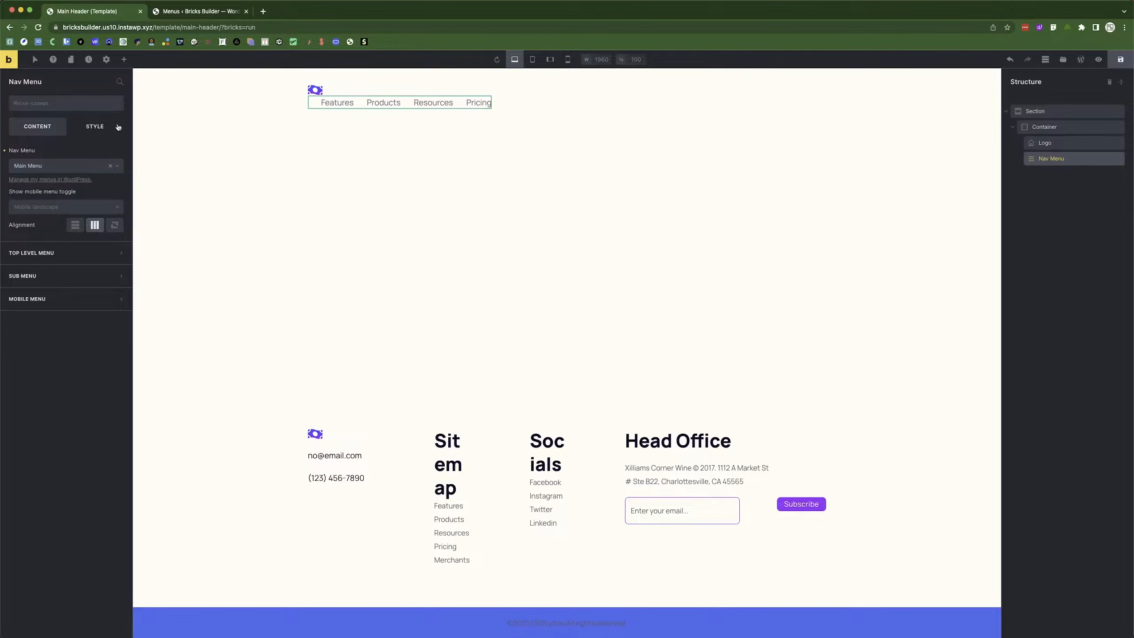
Add an empty Div to the header container after the nav menu.
{"action": "left_click", "coordinate": [1066, 129]}
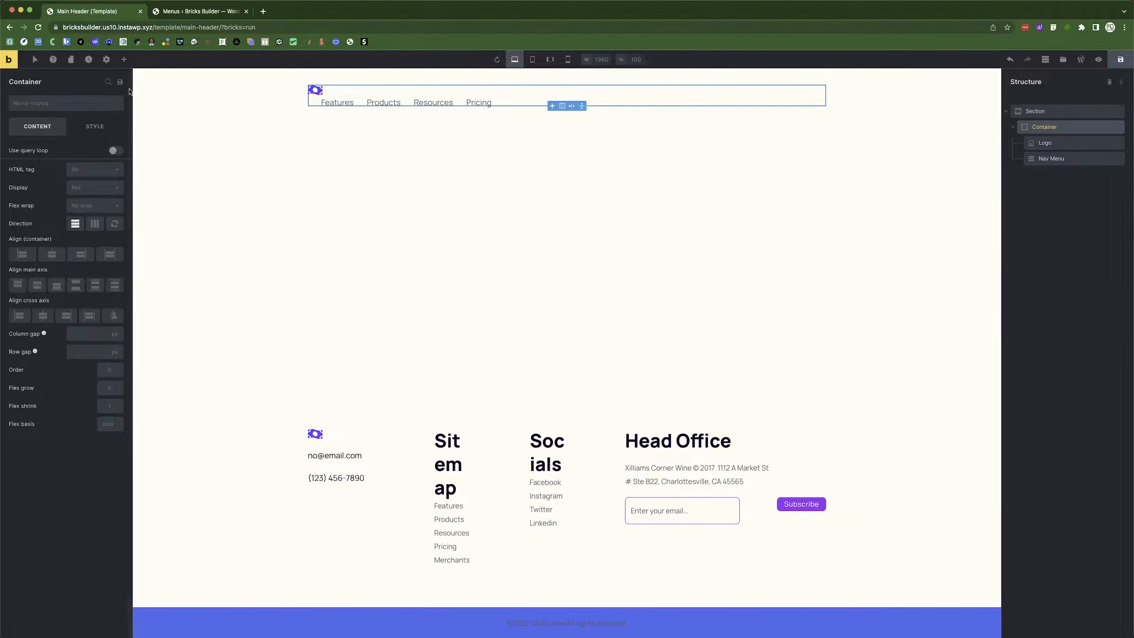
{"action": "left_click", "coordinate": [123, 59]}
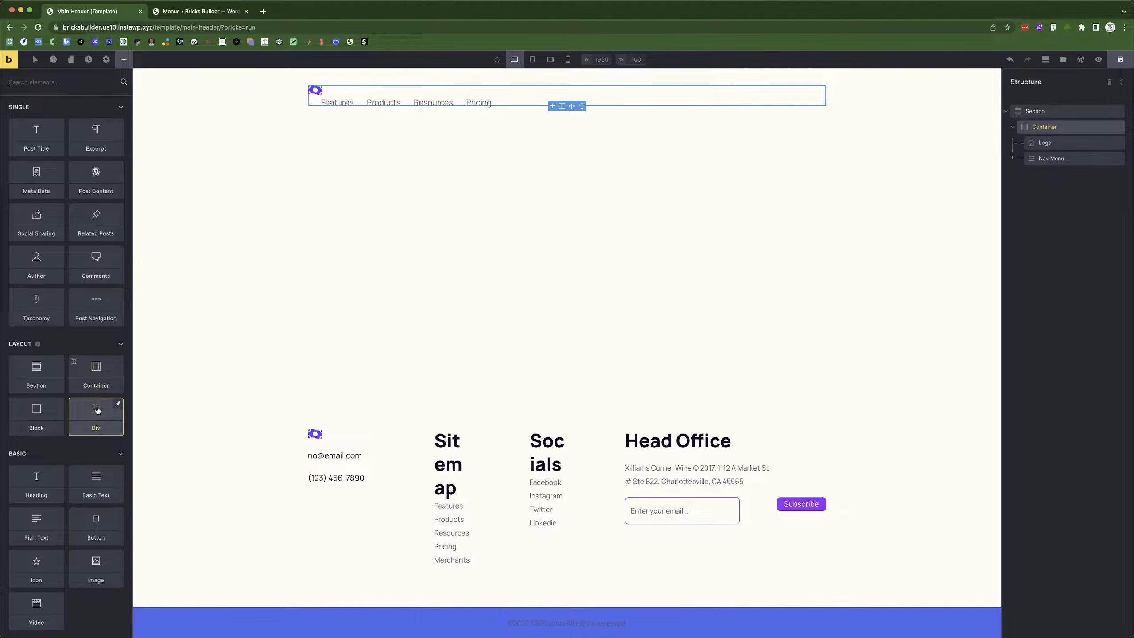
{"action": "key", "text": "super+Tab"}
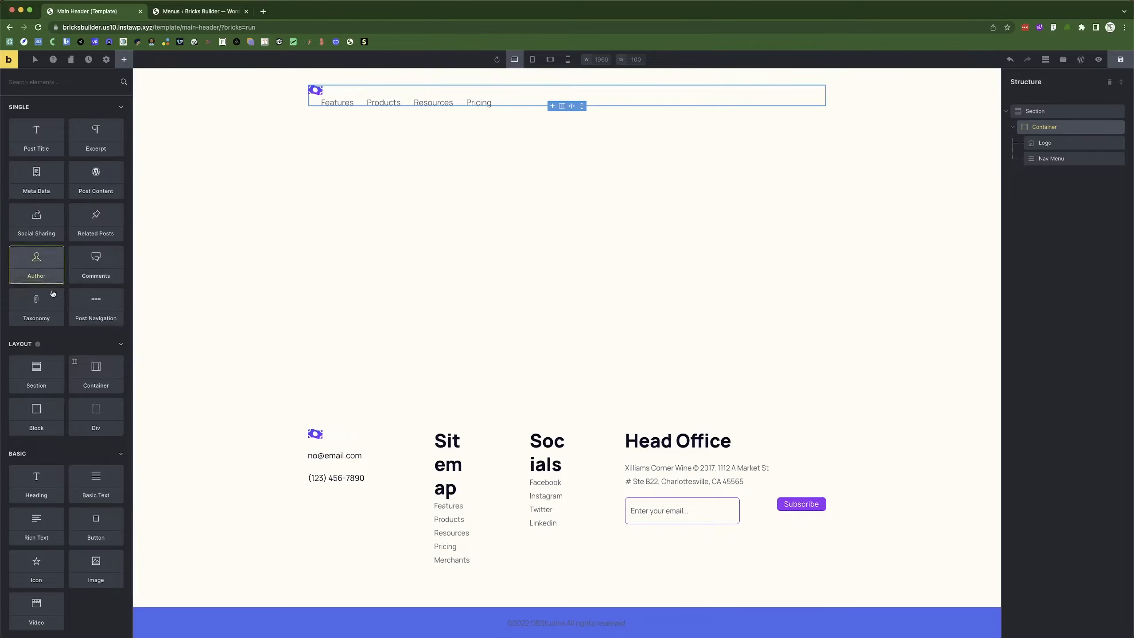
{"action": "left_click", "coordinate": [93, 418]}
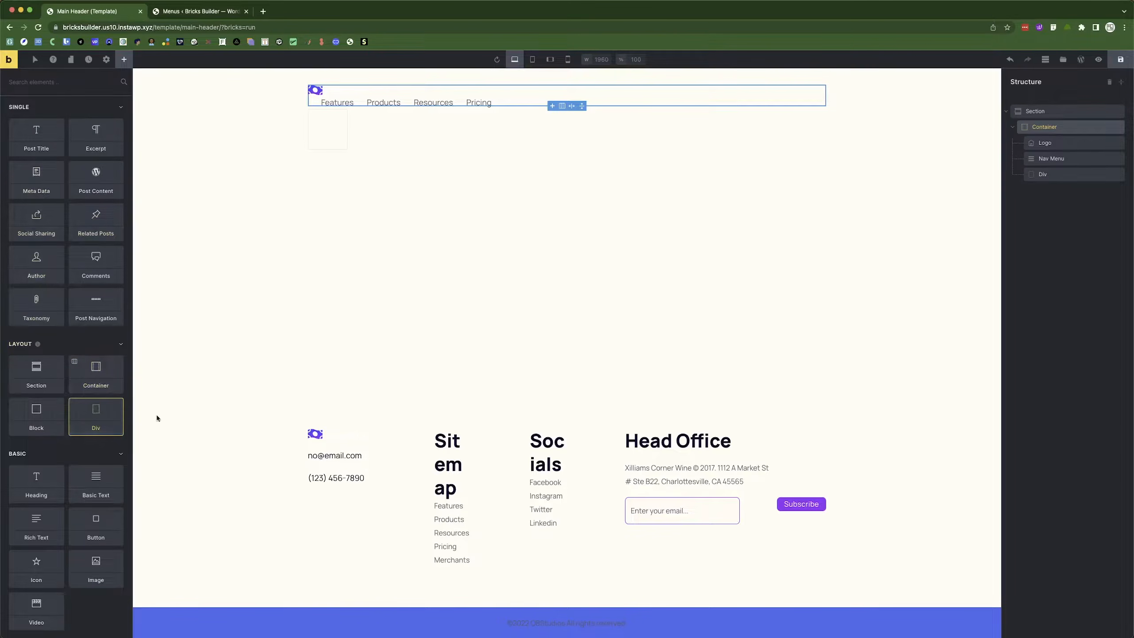
Put a Button inside the Div and duplicate it to make two buttons.
{"action": "left_click", "coordinate": [1066, 174]}
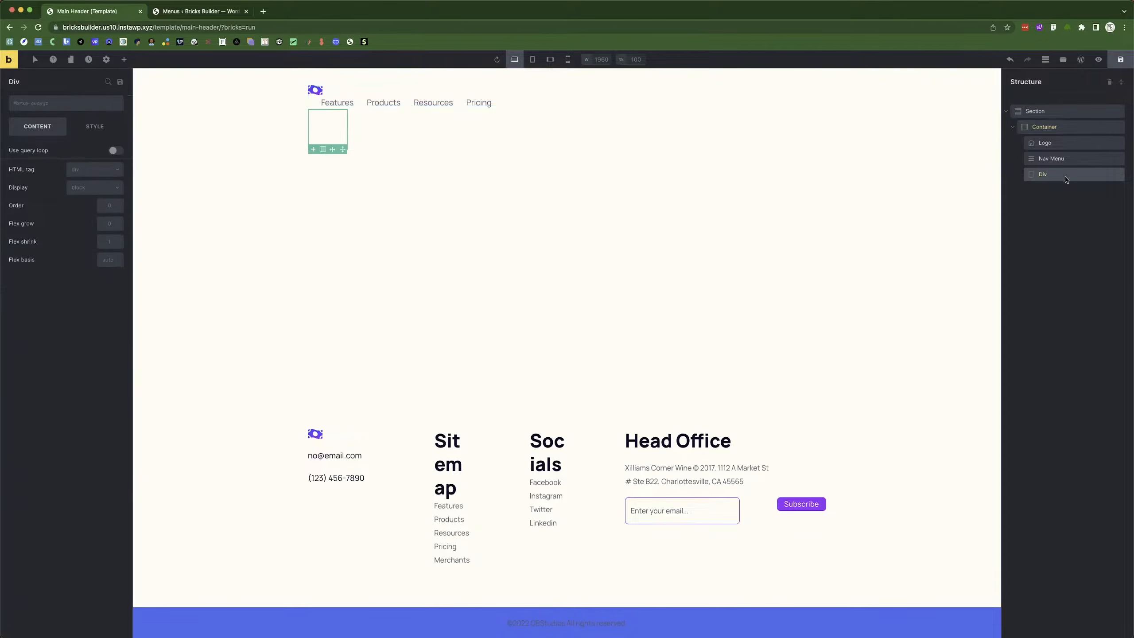
{"action": "left_click", "coordinate": [121, 61]}
{"action": "type", "text": "bu"}
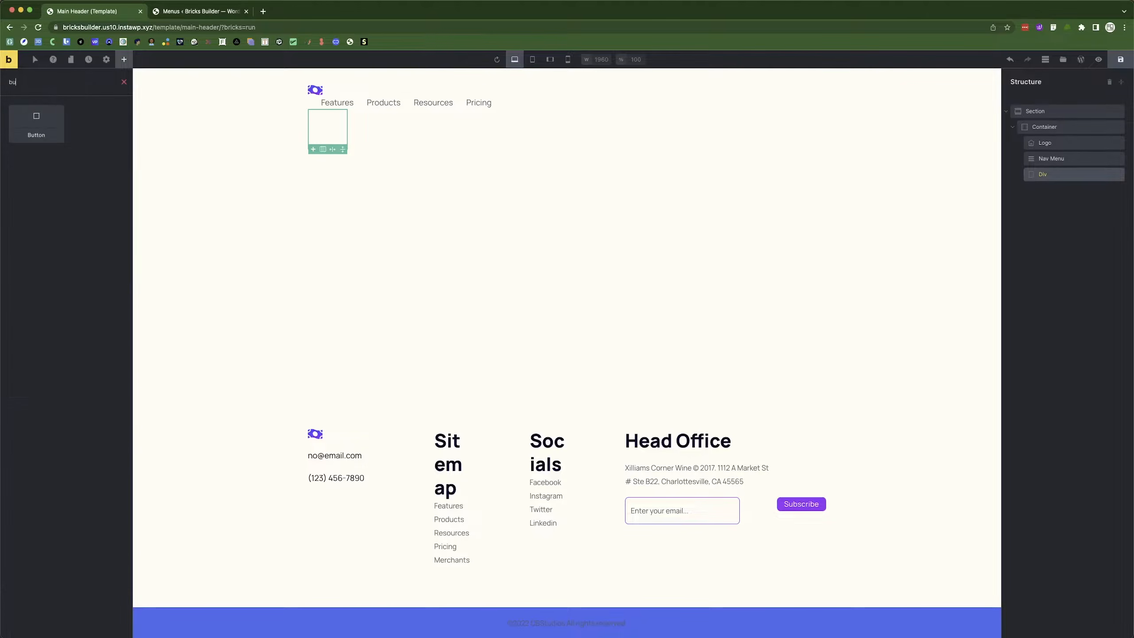
{"action": "left_click", "coordinate": [36, 124]}
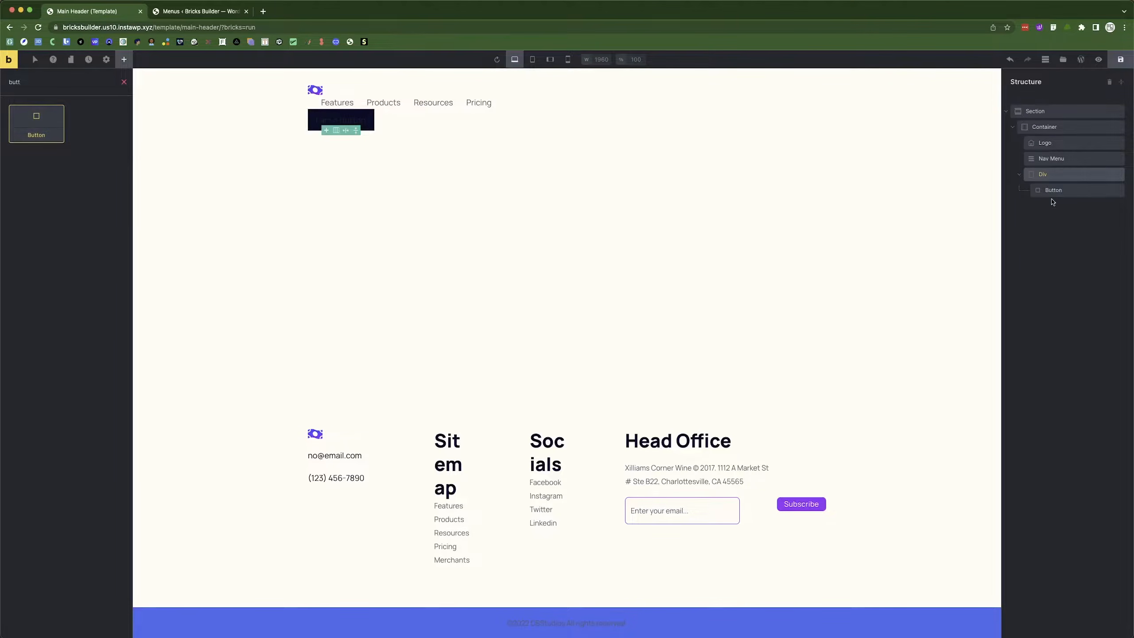
{"action": "left_click", "coordinate": [1065, 195]}
{"action": "right_click", "coordinate": [1066, 197]}
{"action": "left_click", "coordinate": [1069, 233]}
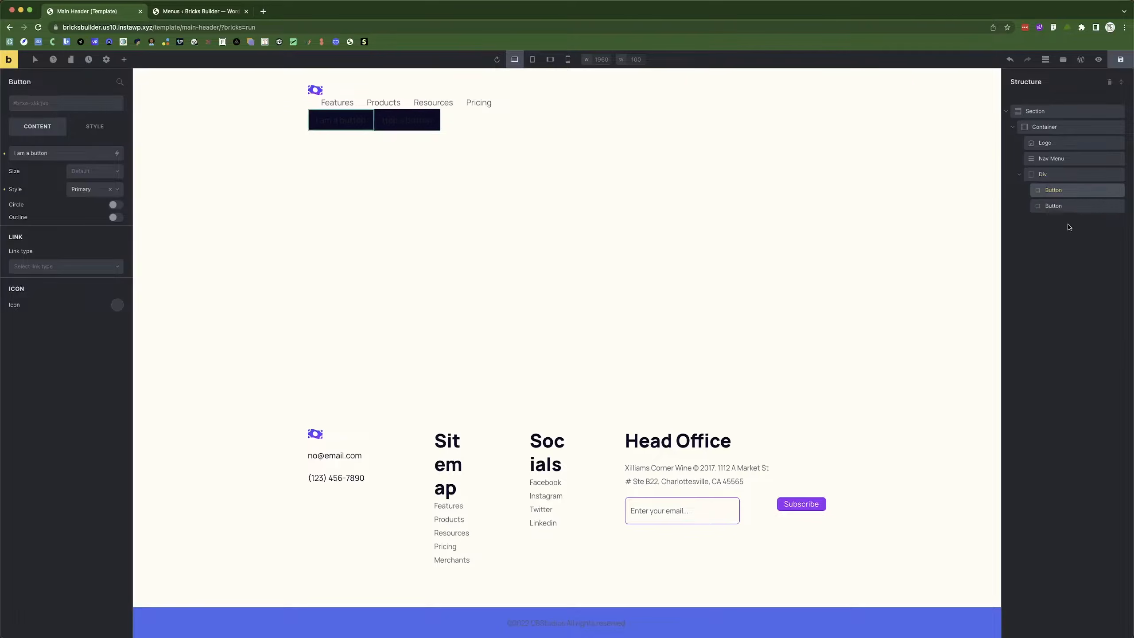
{"action": "left_click", "coordinate": [1064, 207]}
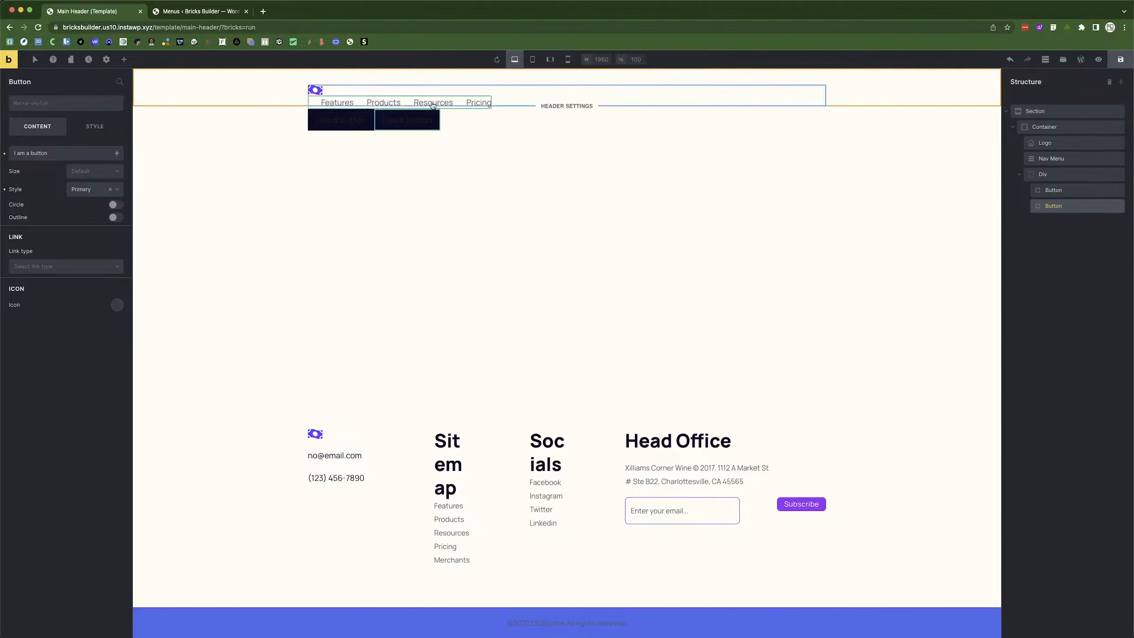
{"action": "left_click", "coordinate": [1045, 127]}
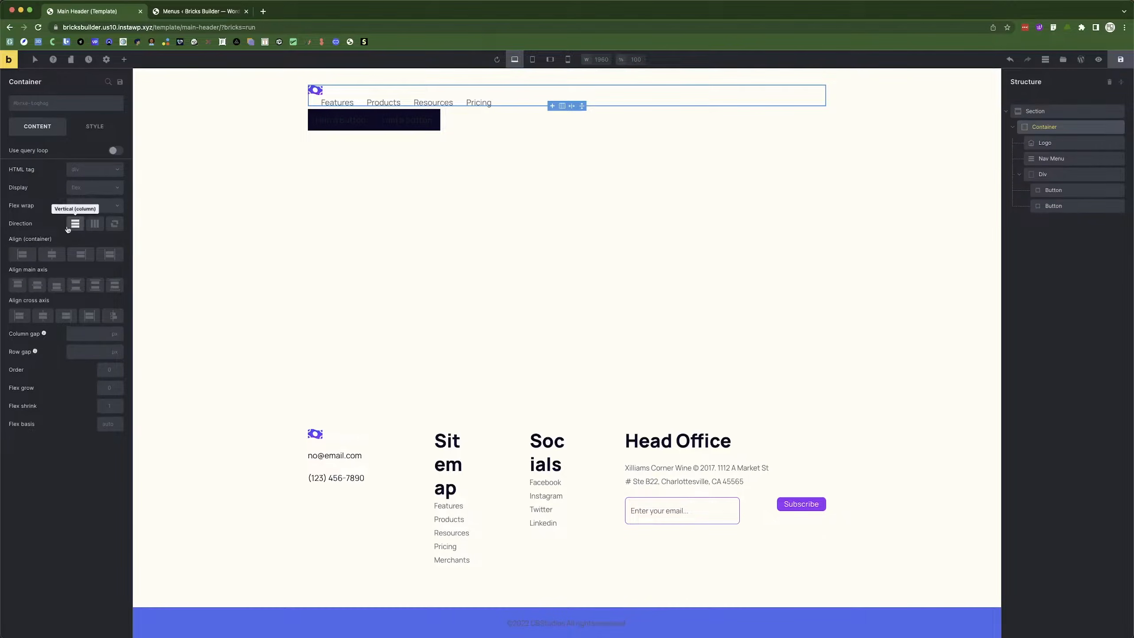
Lay out the header container as a row with space-between and centred cross-axis alignment.
{"action": "left_click", "coordinate": [95, 224]}
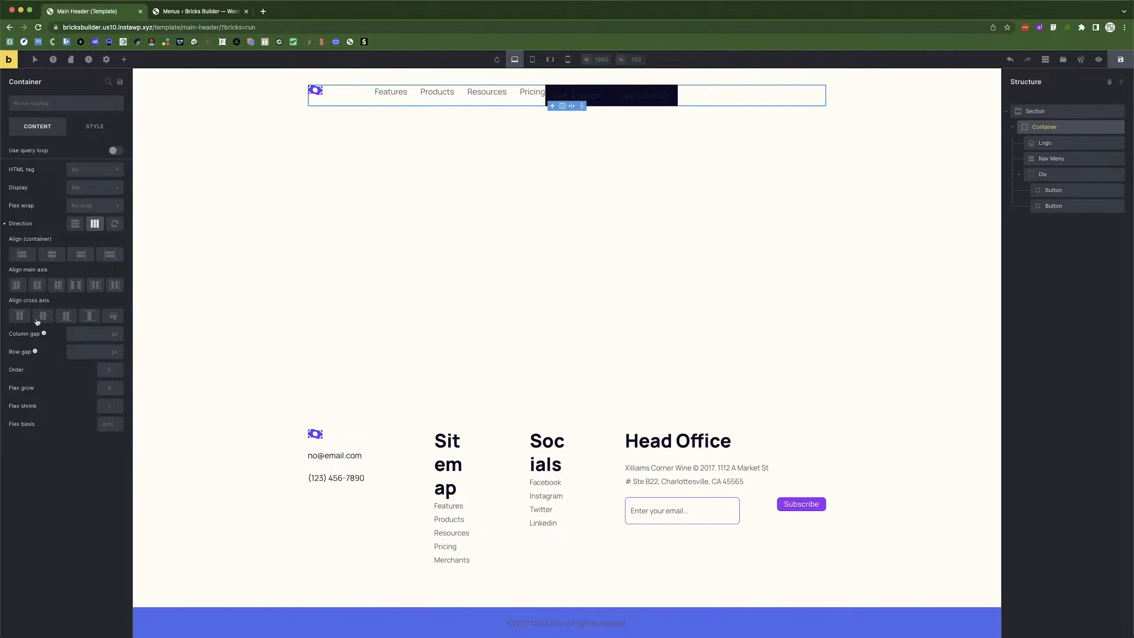
{"action": "left_click", "coordinate": [80, 286]}
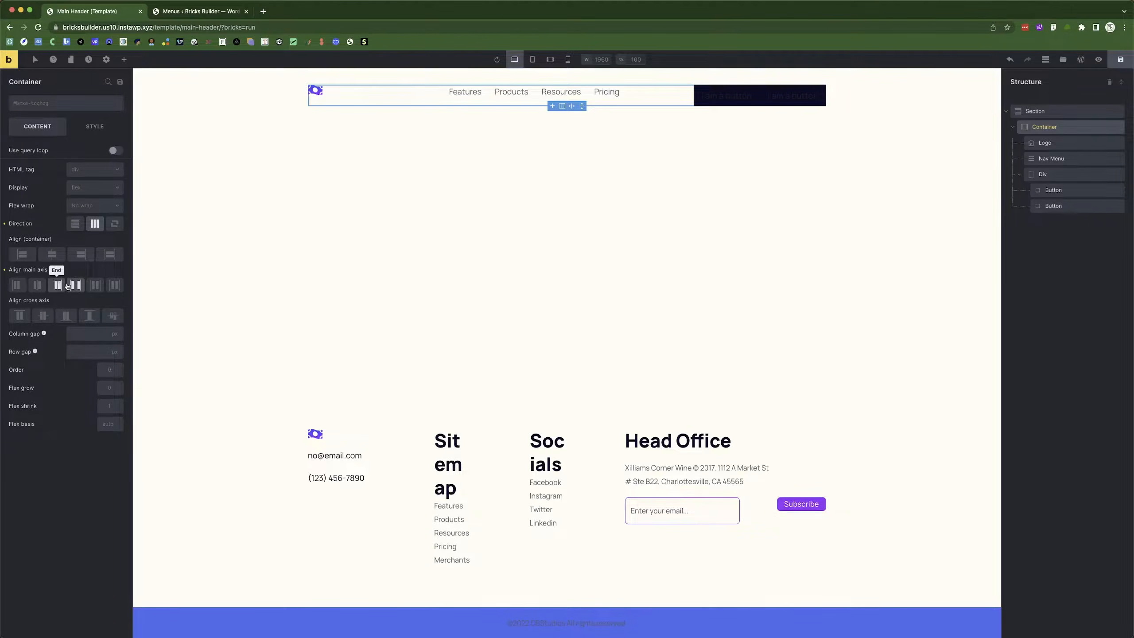
{"action": "left_click", "coordinate": [52, 319]}
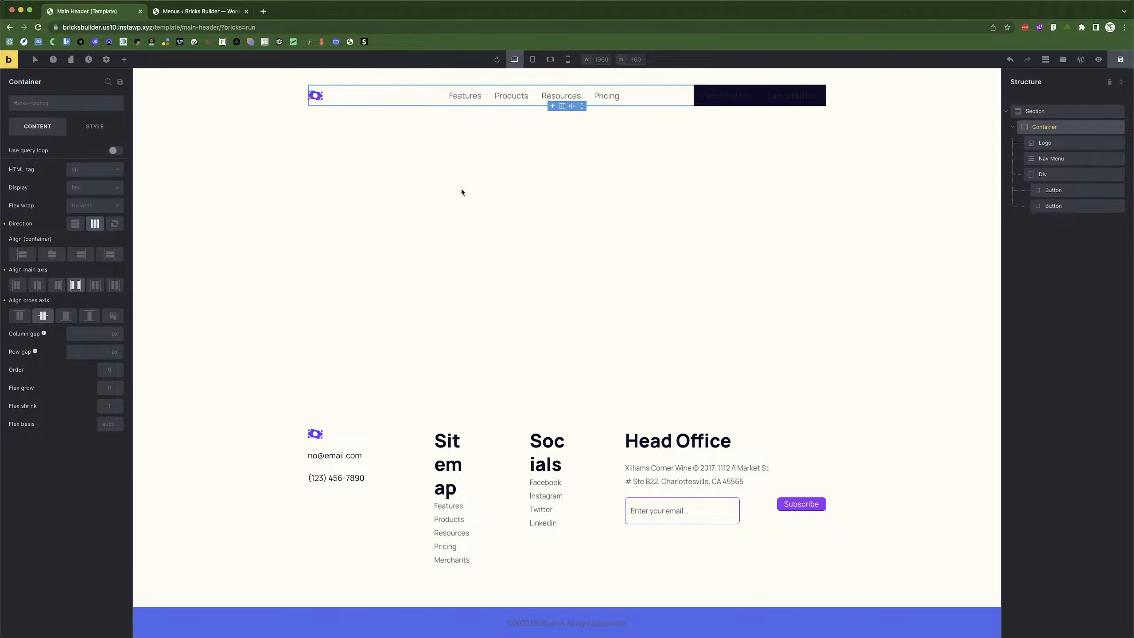
{"action": "key", "text": "super+Tab"}
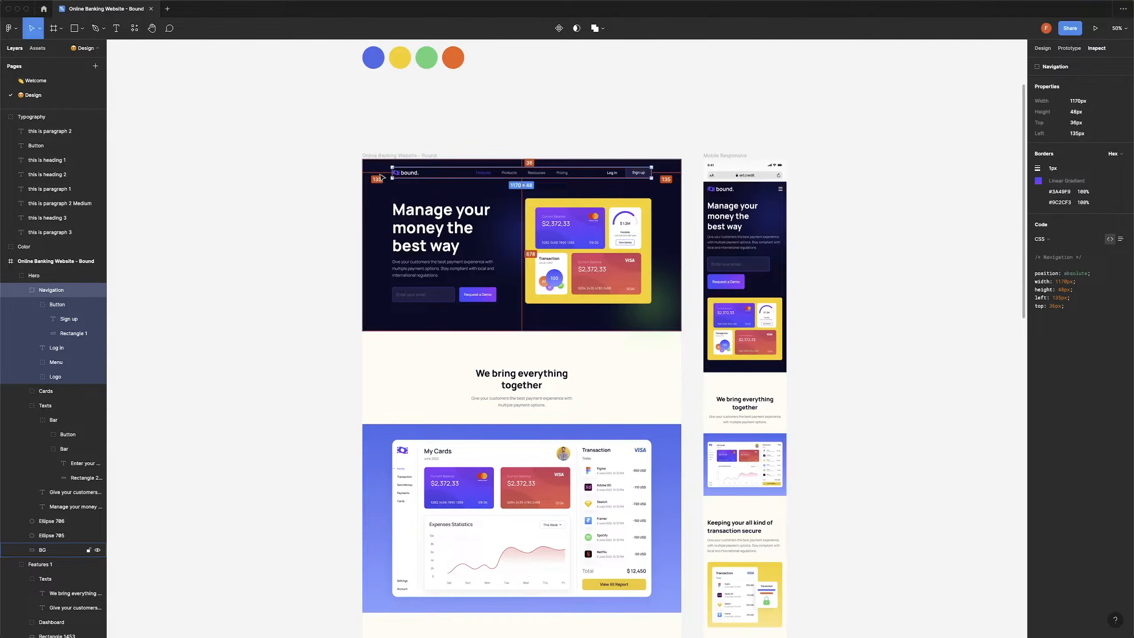
{"action": "key", "text": "super+Tab"}
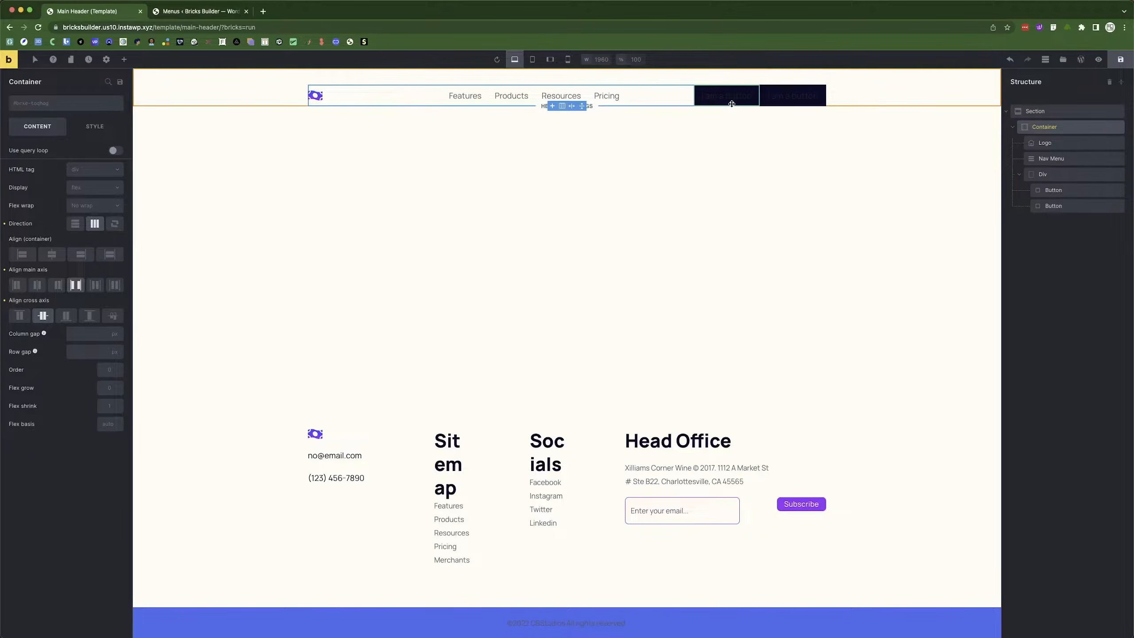
{"action": "left_click", "coordinate": [536, 96]}
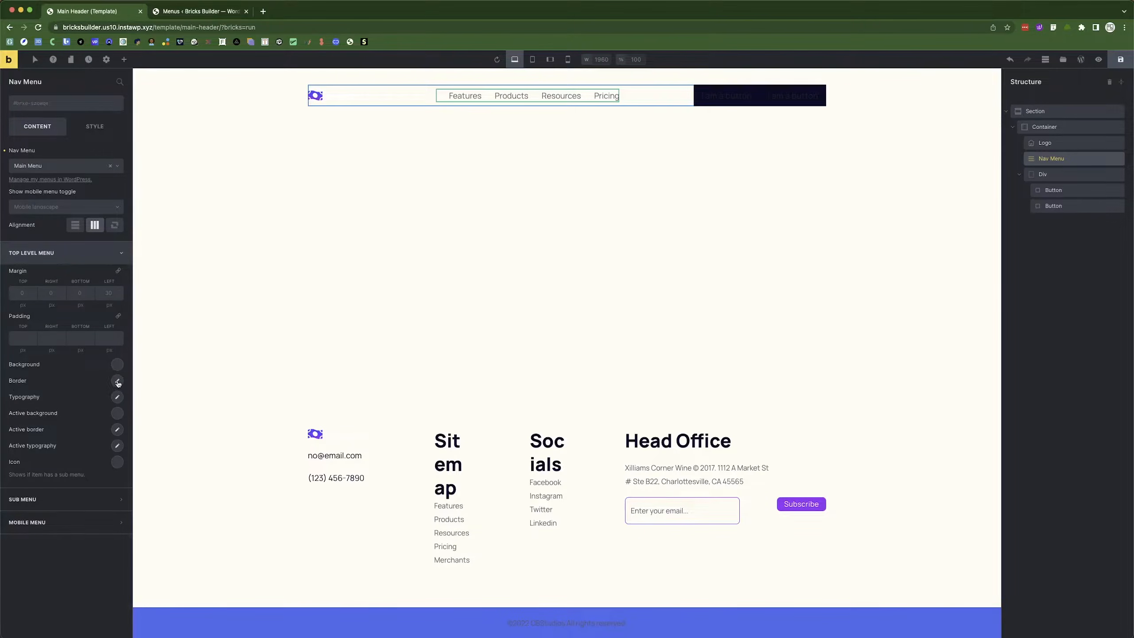
Zero the nav menu links' margins, then give them a 50 px right margin.
{"action": "left_click", "coordinate": [22, 291]}
{"action": "left_click", "coordinate": [118, 271]}
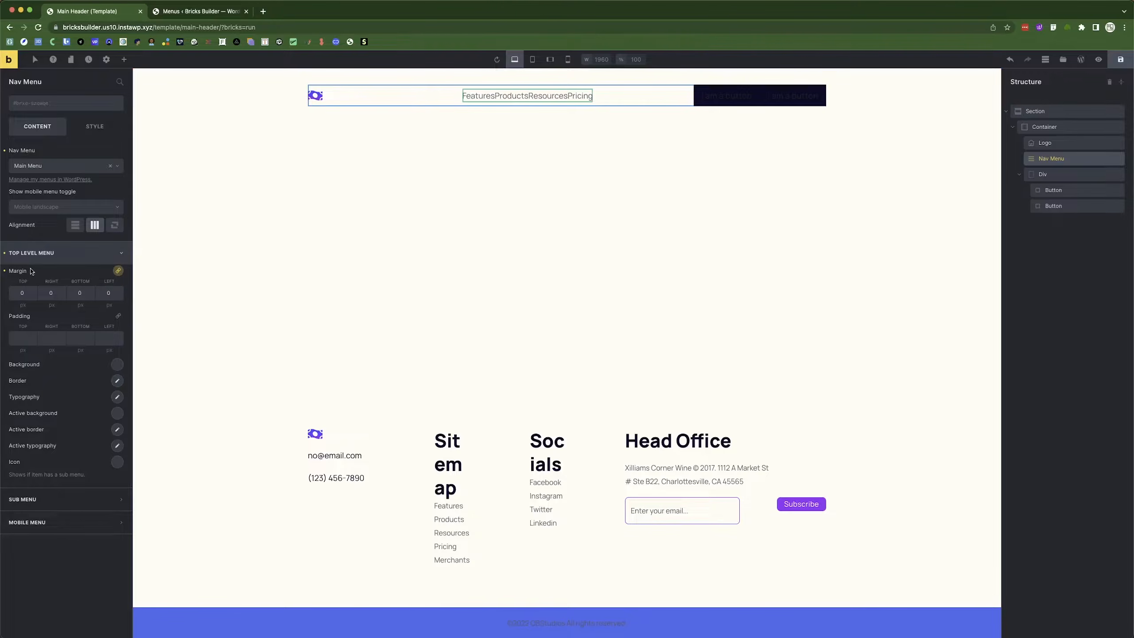
{"action": "left_click", "coordinate": [118, 271]}
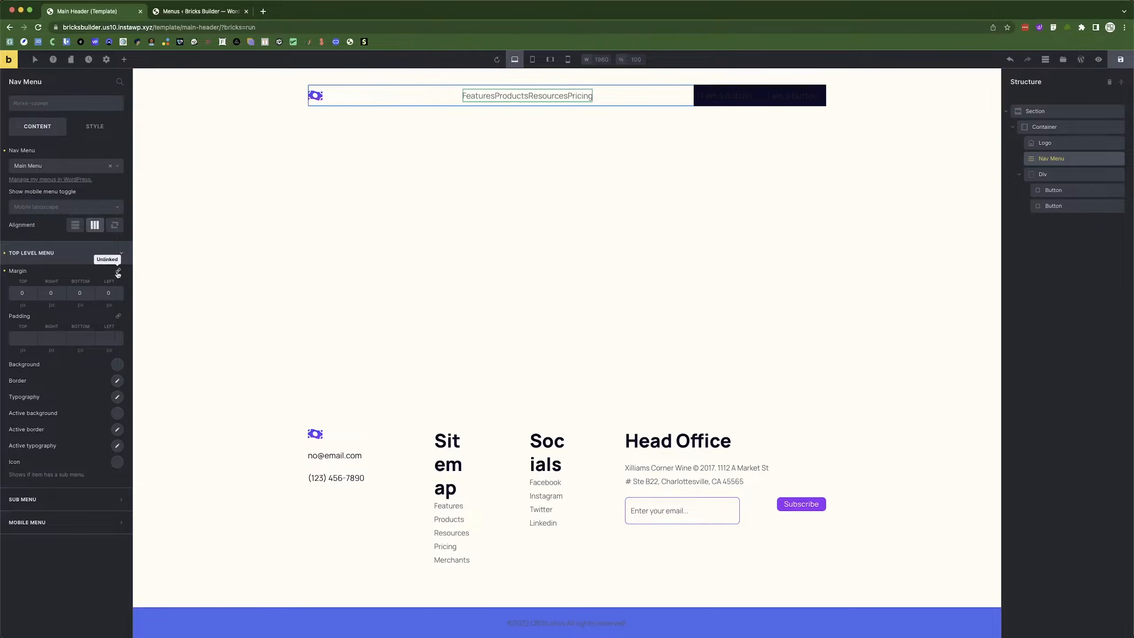
{"action": "double_click", "coordinate": [99, 296]}
{"action": "type", "text": "50"}
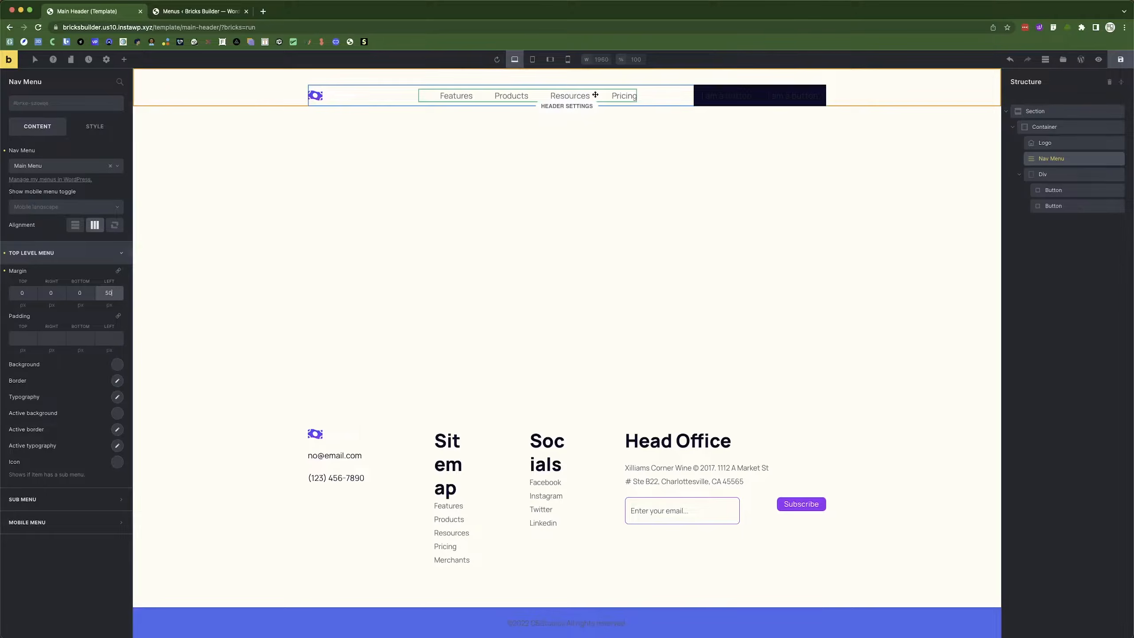
{"action": "double_click", "coordinate": [108, 293]}
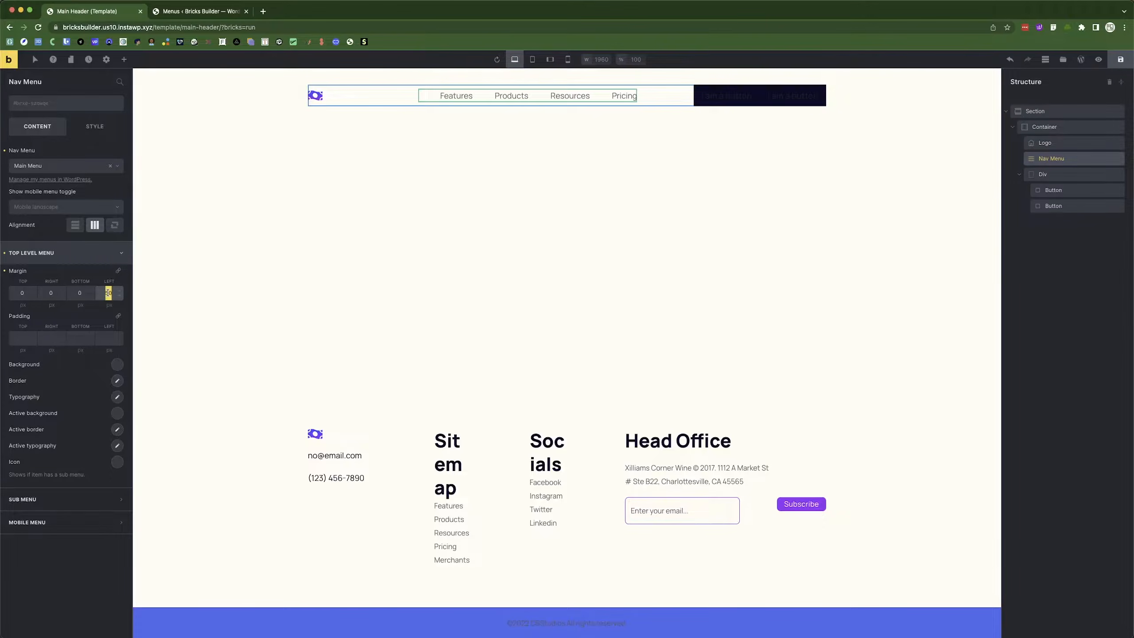
{"action": "type", "text": "0"}
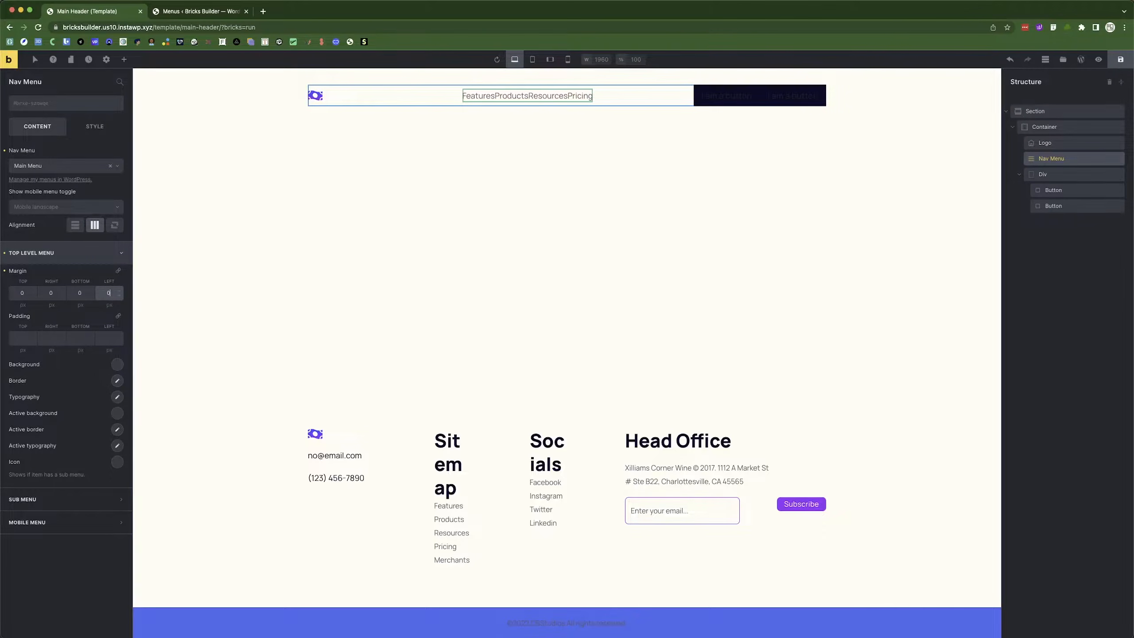
{"action": "left_click", "coordinate": [49, 291]}
{"action": "type", "text": "5"}
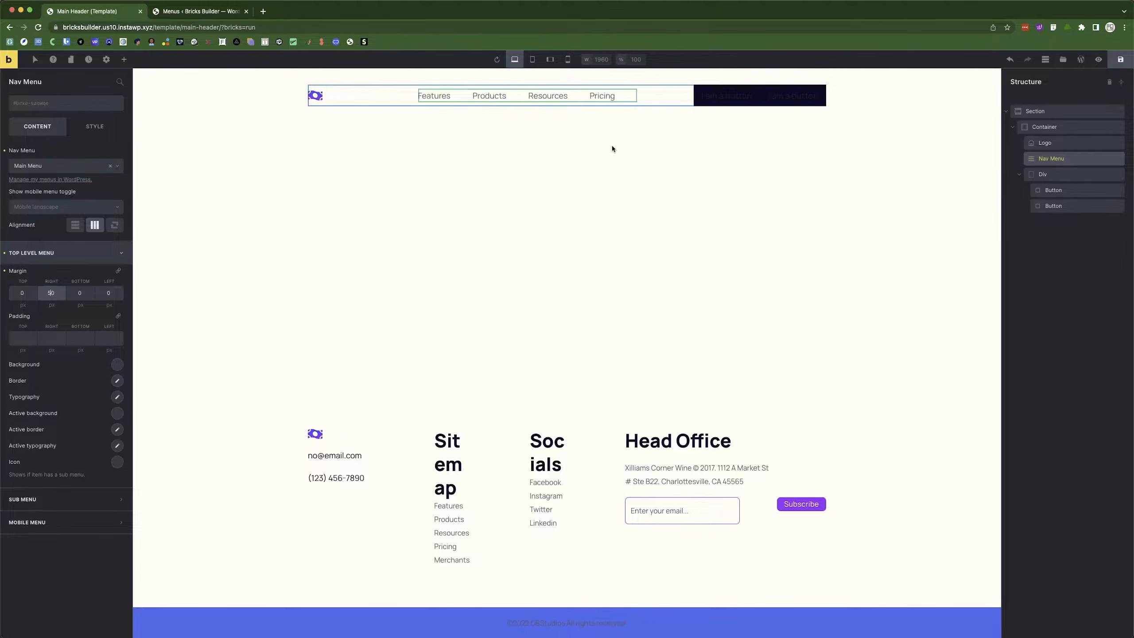
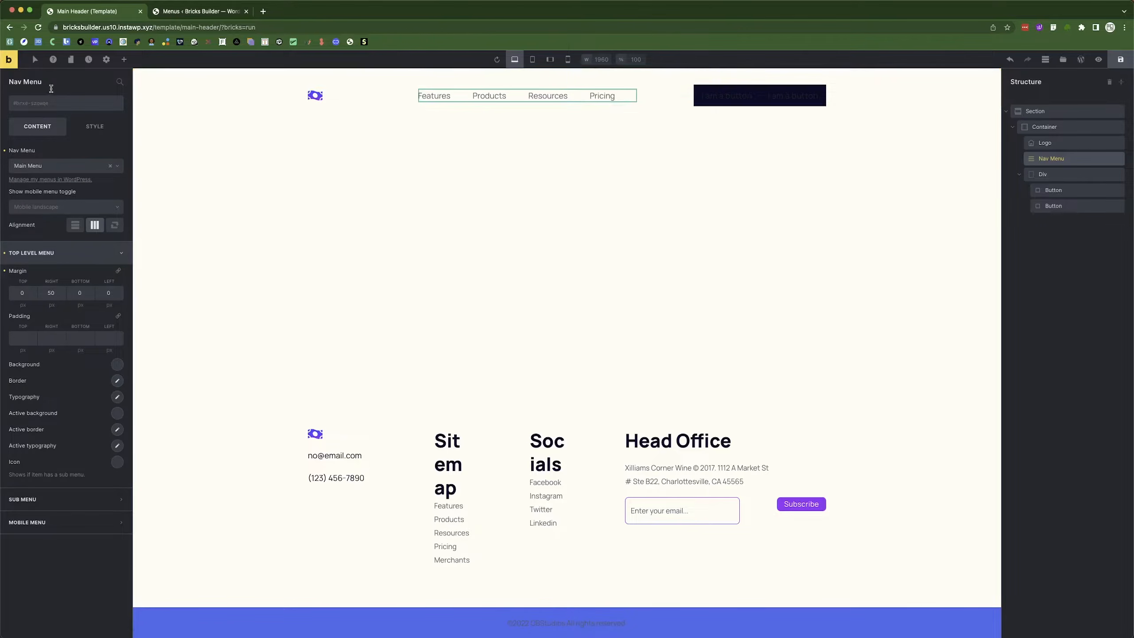
In the :hover state, set the top-level menu link colour to lavender #849eff.
{"action": "left_click", "coordinate": [35, 60]}
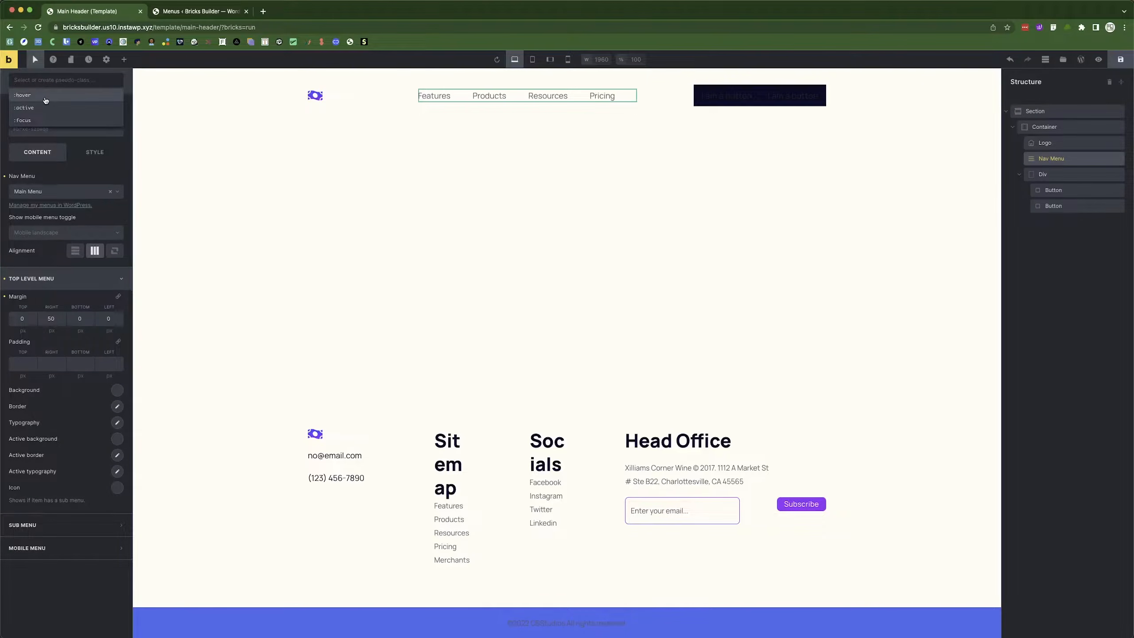
{"action": "left_click", "coordinate": [45, 95]}
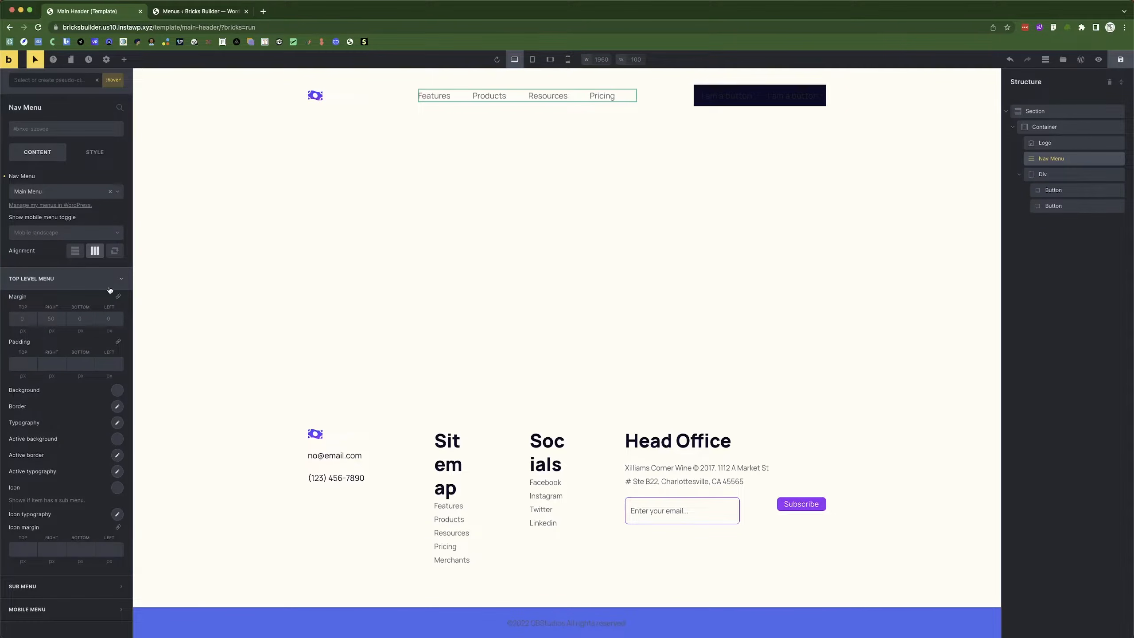
{"action": "left_click", "coordinate": [34, 282]}
{"action": "left_click", "coordinate": [34, 281]}
{"action": "left_click", "coordinate": [116, 423]}
{"action": "left_click", "coordinate": [107, 448]}
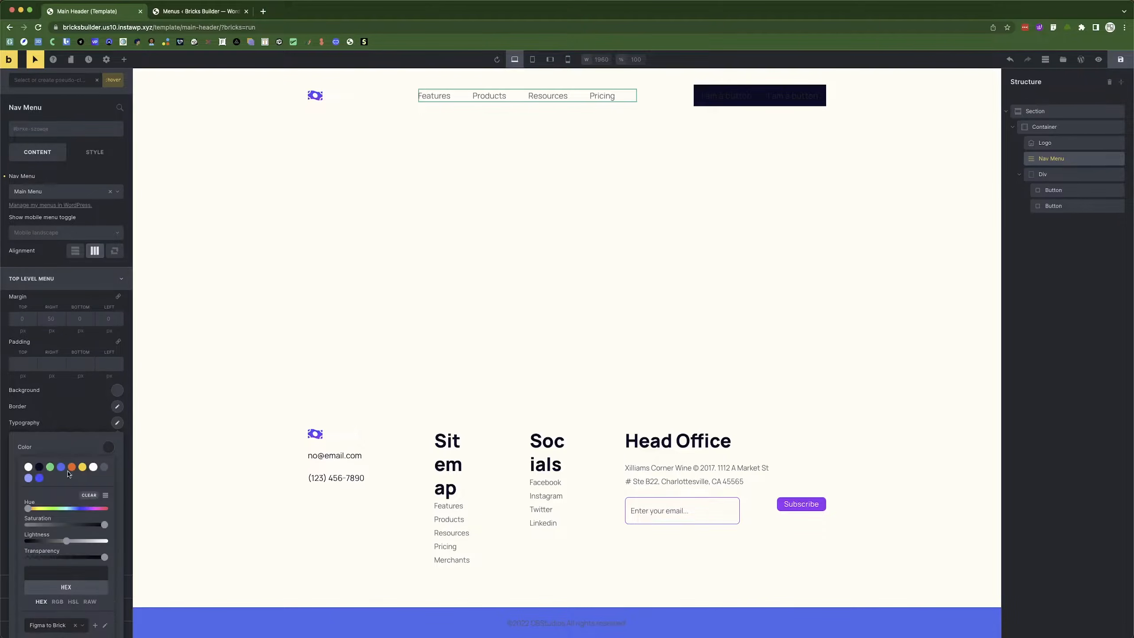
{"action": "left_click", "coordinate": [28, 478]}
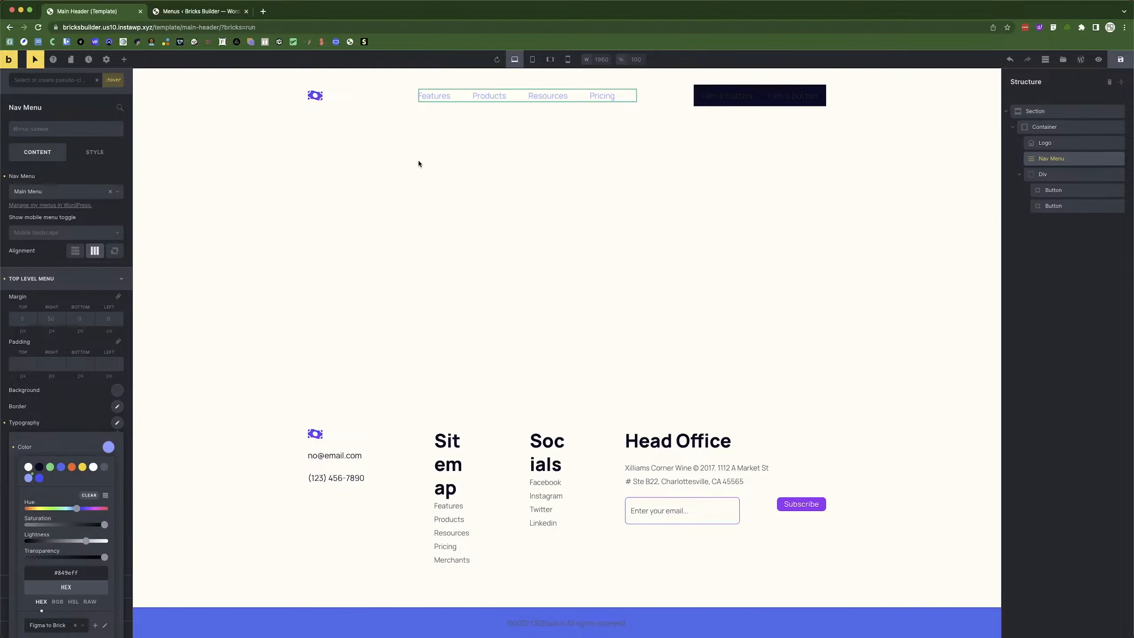
{"action": "left_click", "coordinate": [71, 398]}
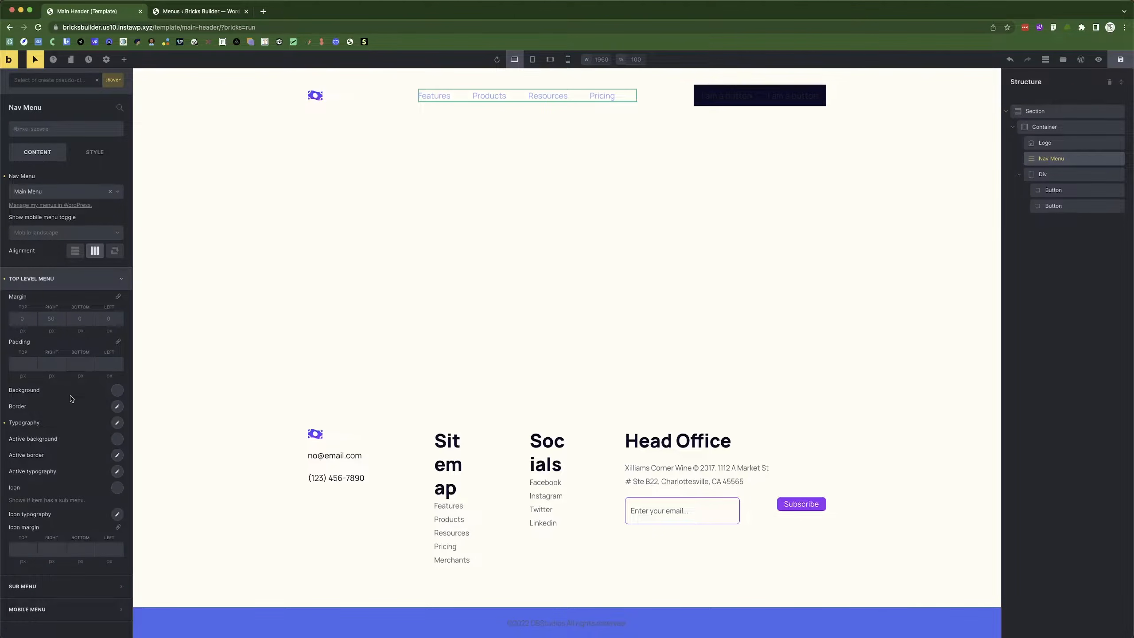
{"action": "left_click", "coordinate": [35, 59]}
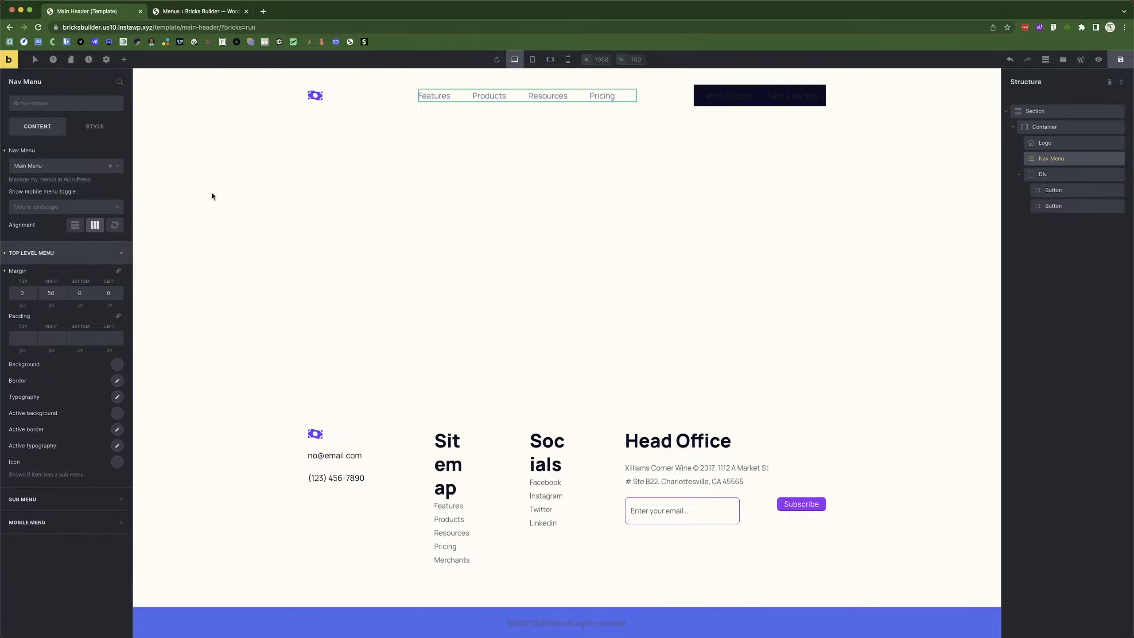
Set the top-level menu link text to white at 18 px and save the Main Header template.
{"action": "left_click", "coordinate": [117, 397]}
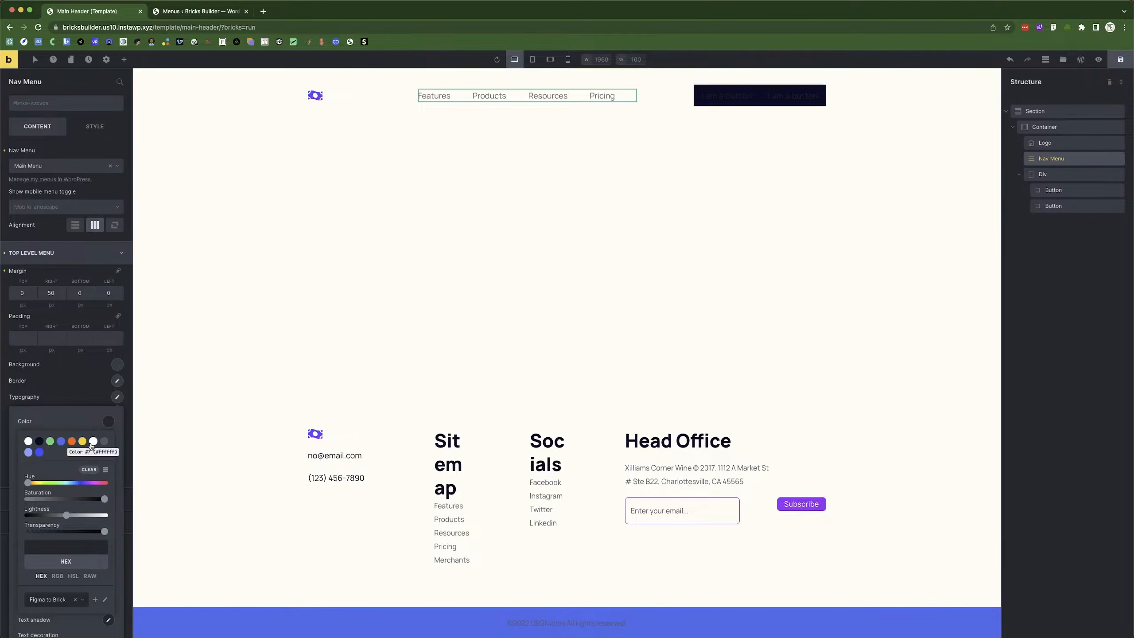
{"action": "left_click", "coordinate": [93, 441]}
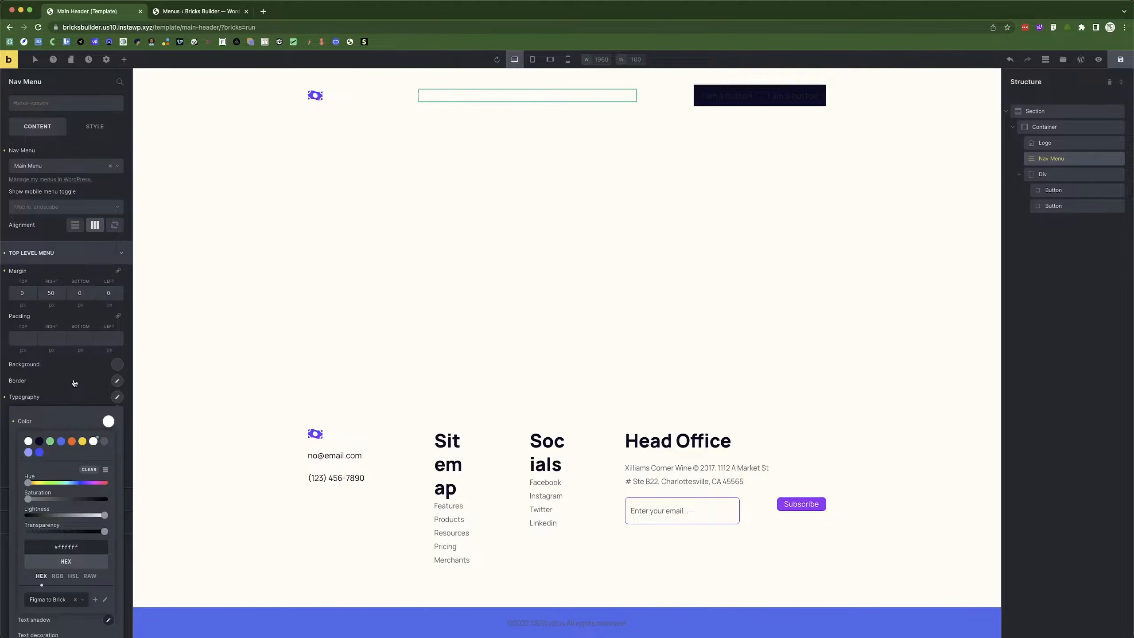
{"action": "left_click", "coordinate": [74, 383]}
{"action": "left_click", "coordinate": [117, 397]}
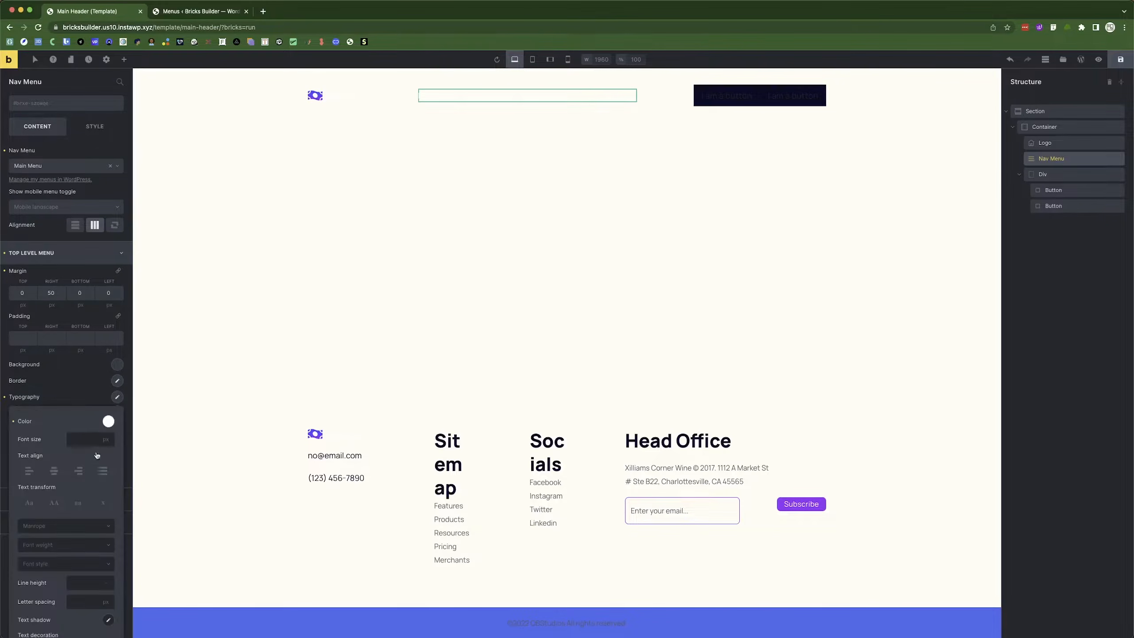
{"action": "left_click", "coordinate": [83, 437]}
{"action": "type", "text": "18"}
{"action": "scroll", "coordinate": [84, 536], "scroll_direction": "down", "scroll_amount": 1}
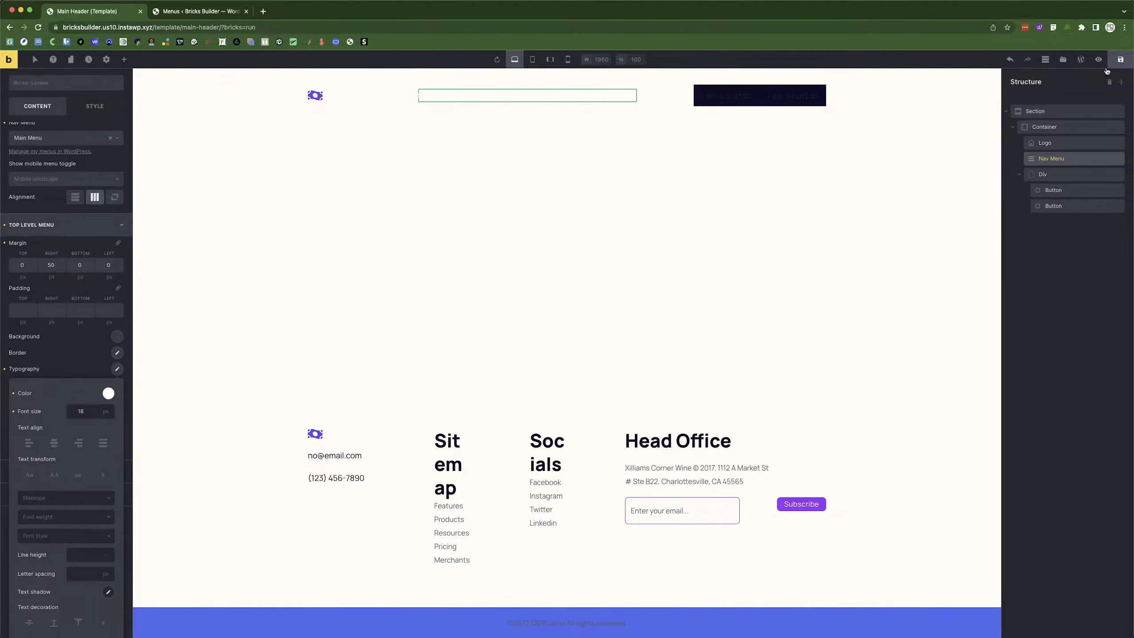
{"action": "left_click", "coordinate": [1121, 64]}
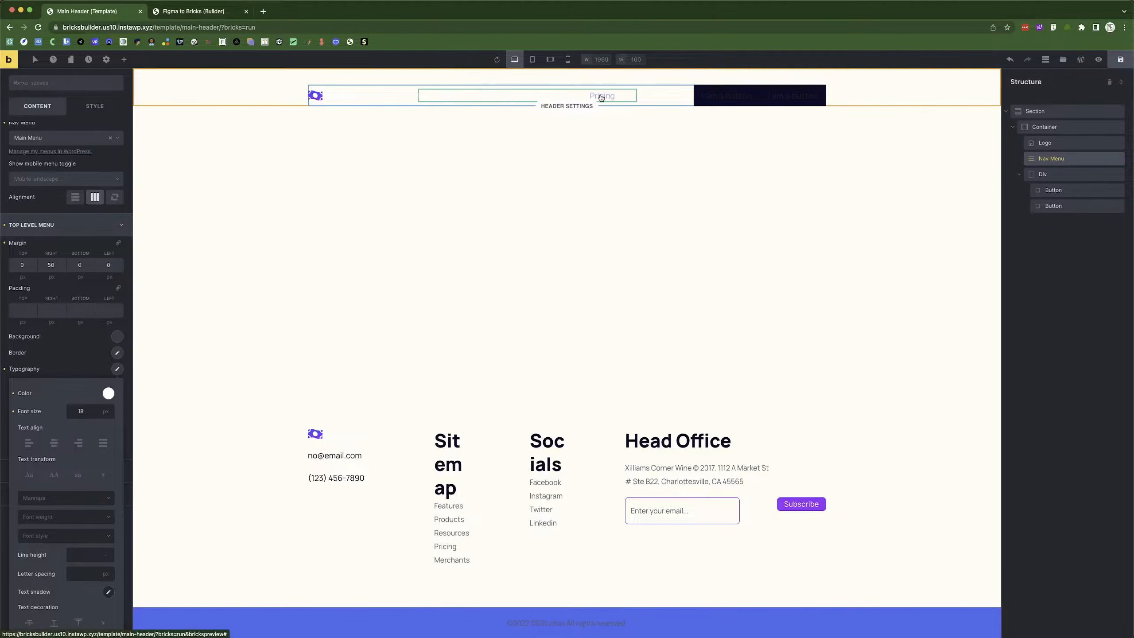
Copy the Products nav text colour #C7C7D7 from Figma's Inspect panel, then return to Bricks.
{"action": "key", "text": "super+Tab"}
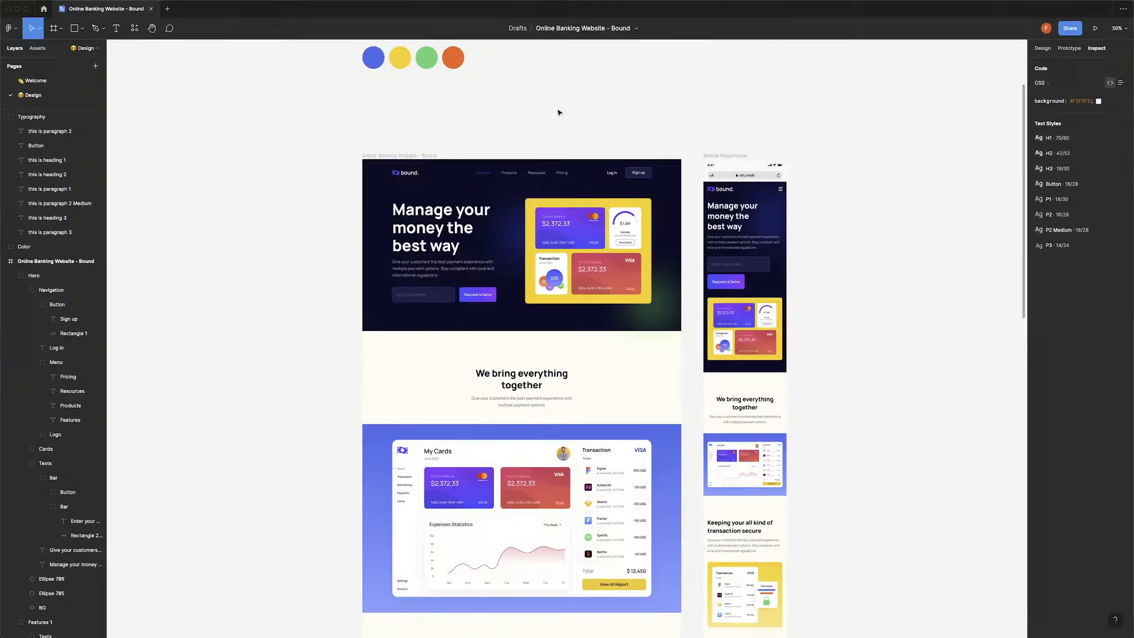
{"action": "left_click", "coordinate": [510, 174]}
{"action": "double_click", "coordinate": [509, 174]}
{"action": "double_click", "coordinate": [509, 173]}
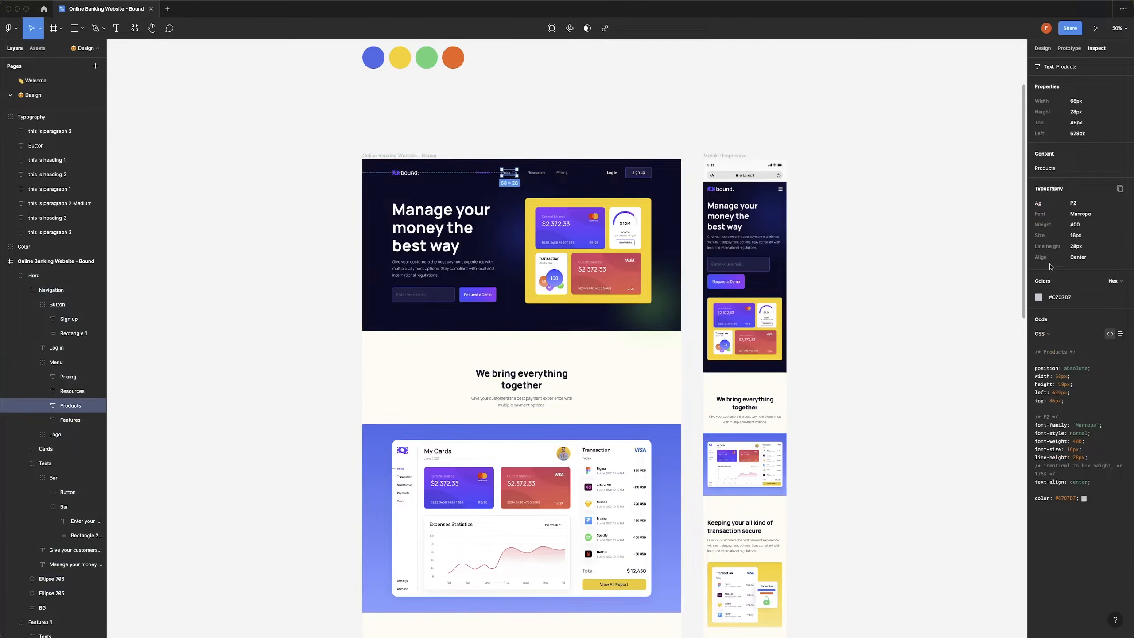
{"action": "left_click", "coordinate": [1062, 299]}
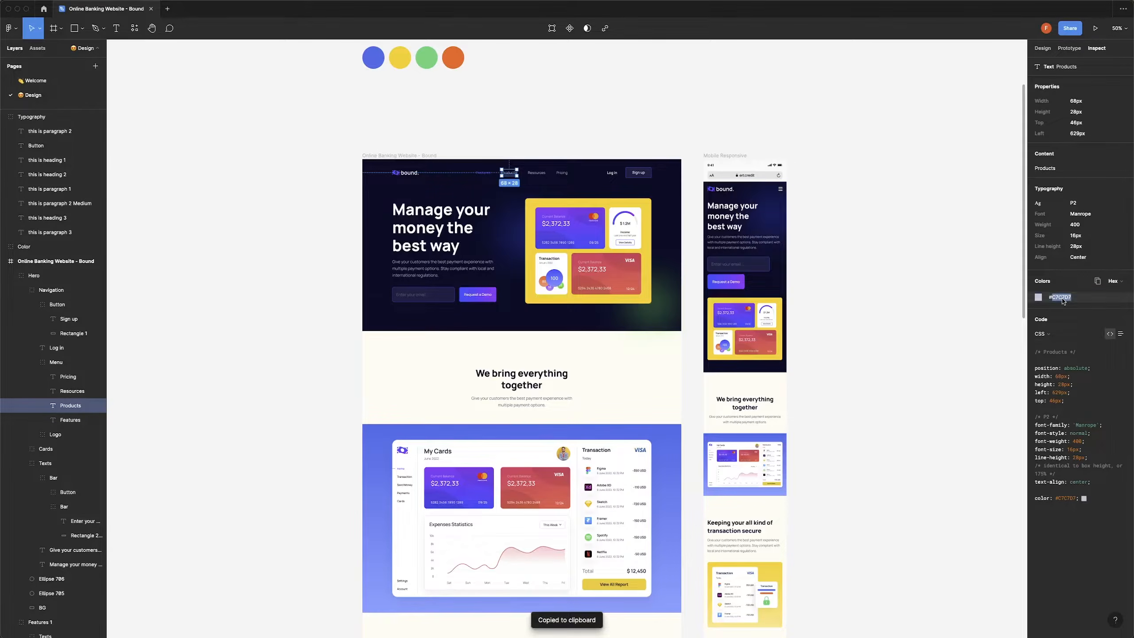
{"action": "key", "text": "super+Tab"}
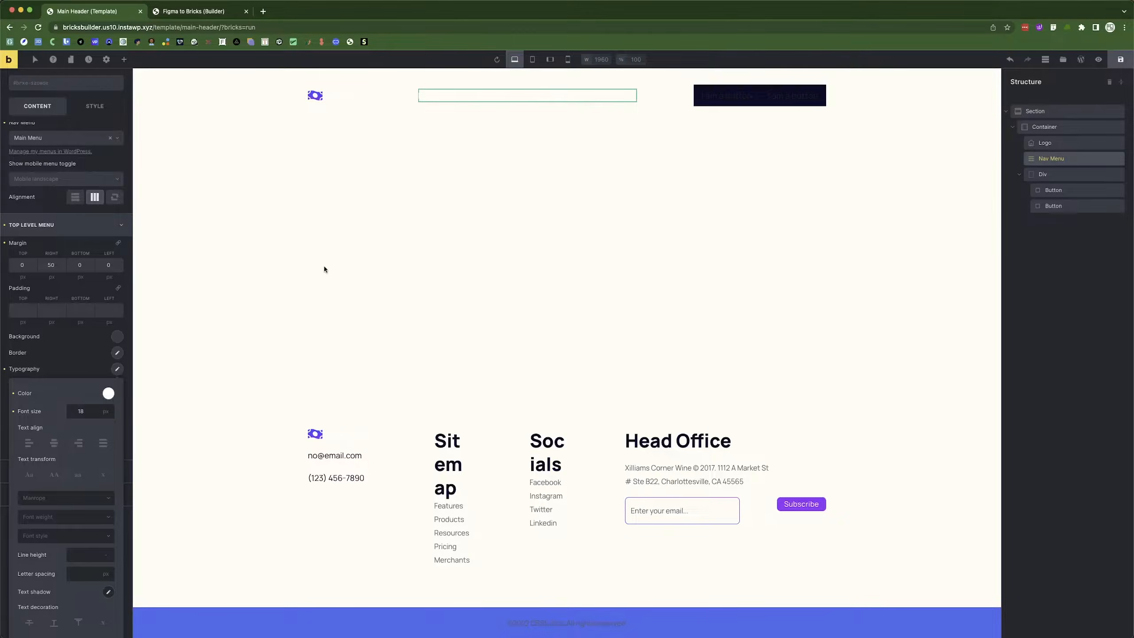
Paste the copied grey #C8C7D7 as the nav link colour.
{"action": "left_click", "coordinate": [109, 394]}
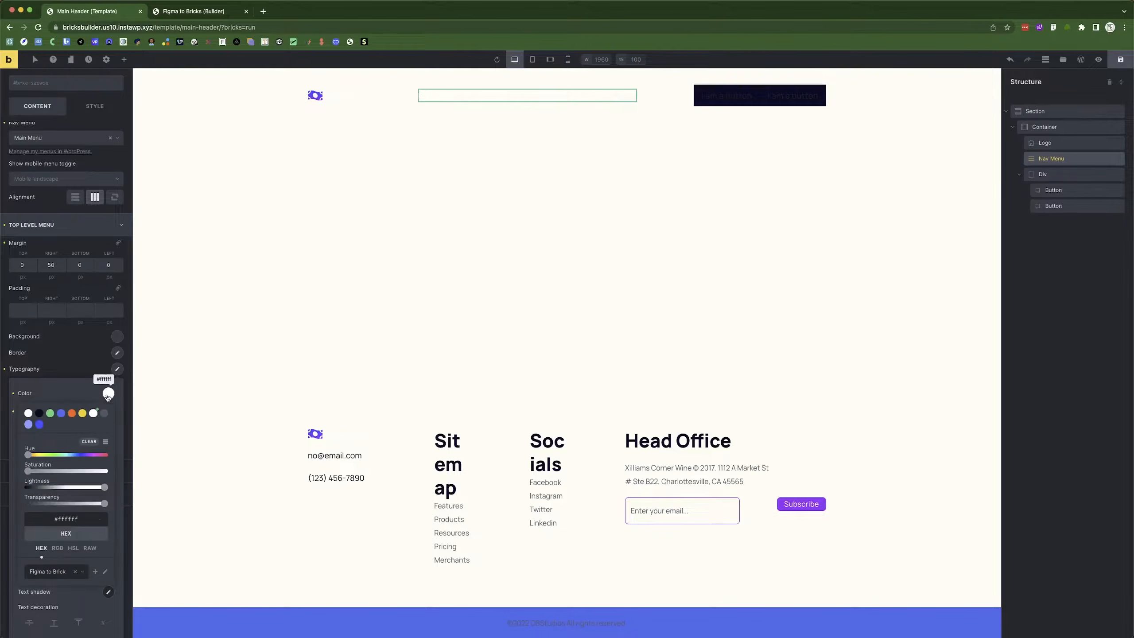
{"action": "double_click", "coordinate": [62, 518]}
{"action": "key", "text": "super+v"}
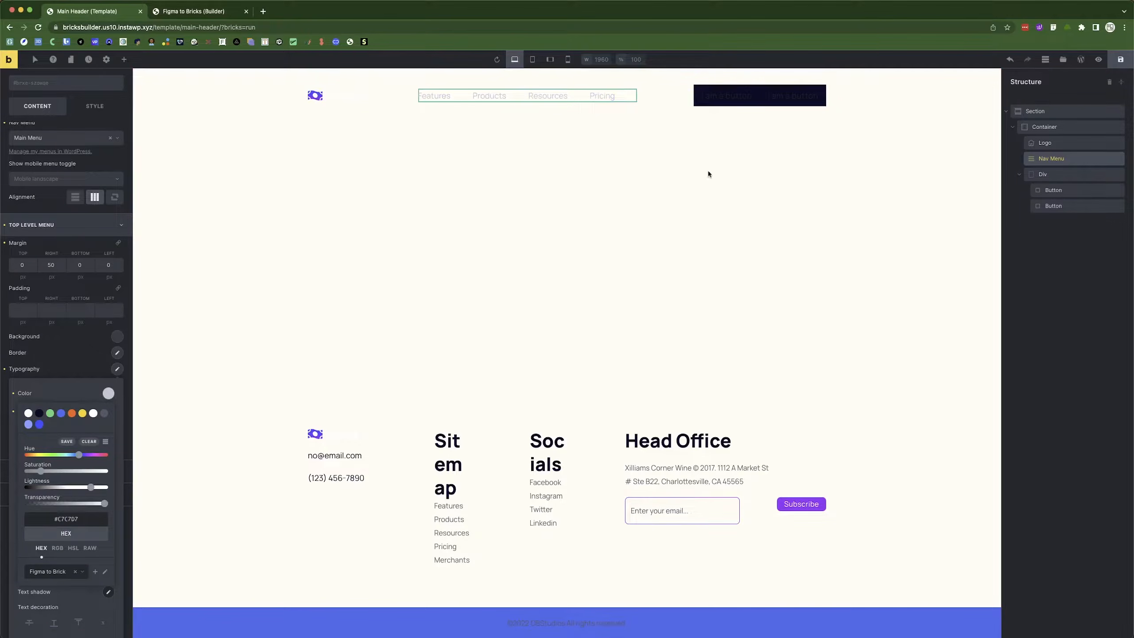
Clear the first header button's preset style and relabel it 'Log in'.
{"action": "left_click", "coordinate": [724, 95]}
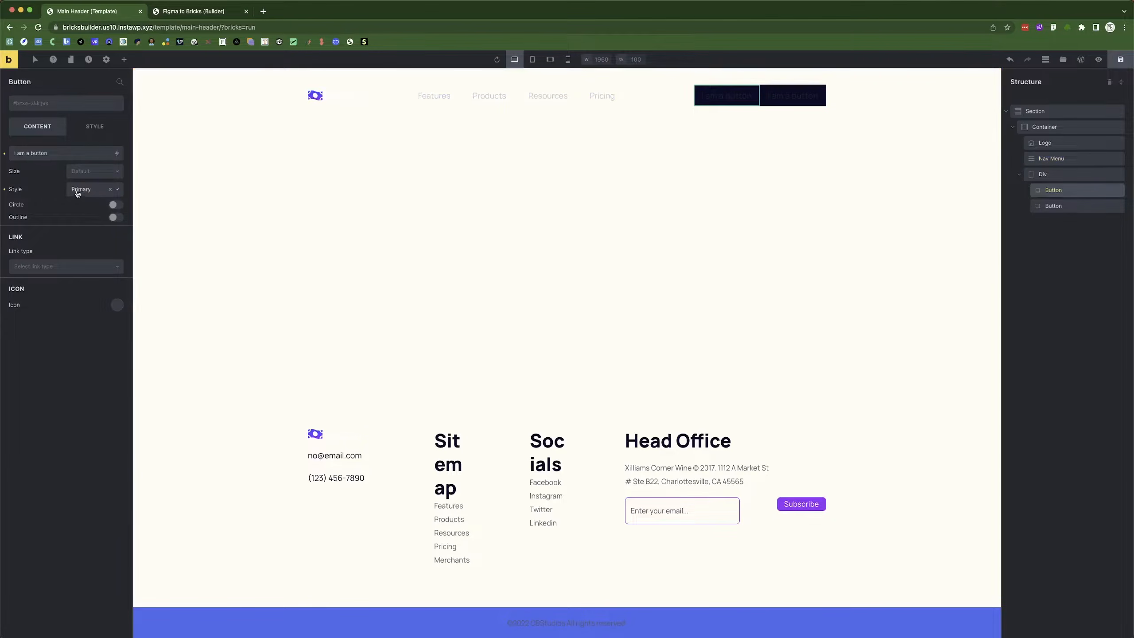
{"action": "left_click", "coordinate": [4, 191]}
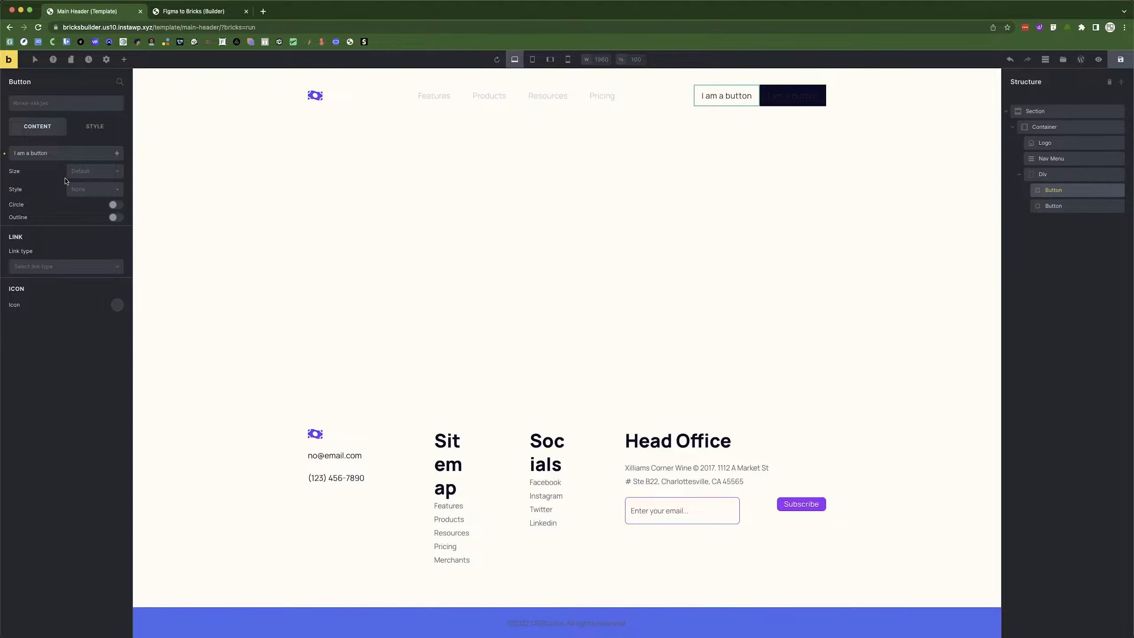
{"action": "double_click", "coordinate": [47, 153]}
{"action": "key", "text": "super+a"}
{"action": "type", "text": "Log in"}
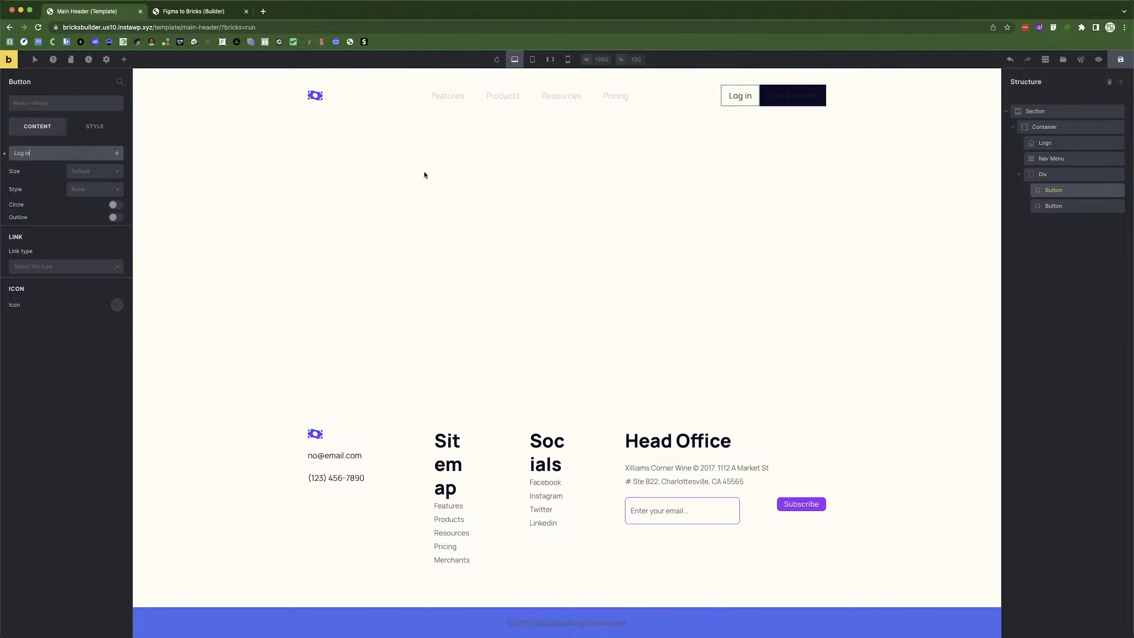
Give the Log in button 0 padding on all four sides.
{"action": "left_click", "coordinate": [95, 126]}
{"action": "left_click", "coordinate": [17, 154]}
{"action": "left_click", "coordinate": [19, 254]}
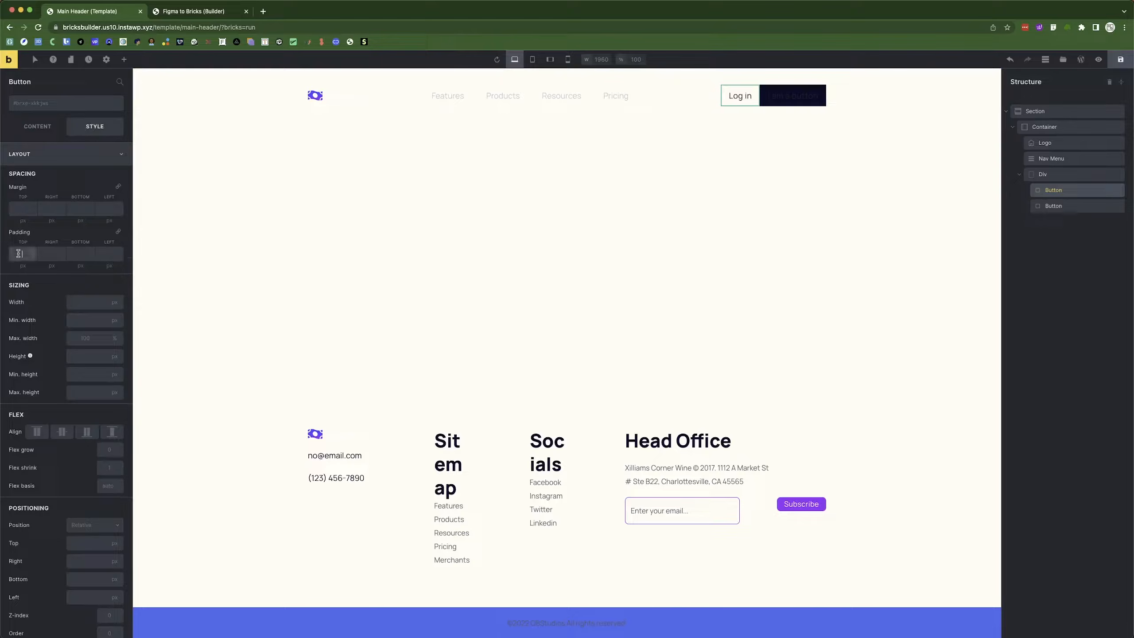
{"action": "type", "text": "0"}
{"action": "left_click", "coordinate": [118, 232]}
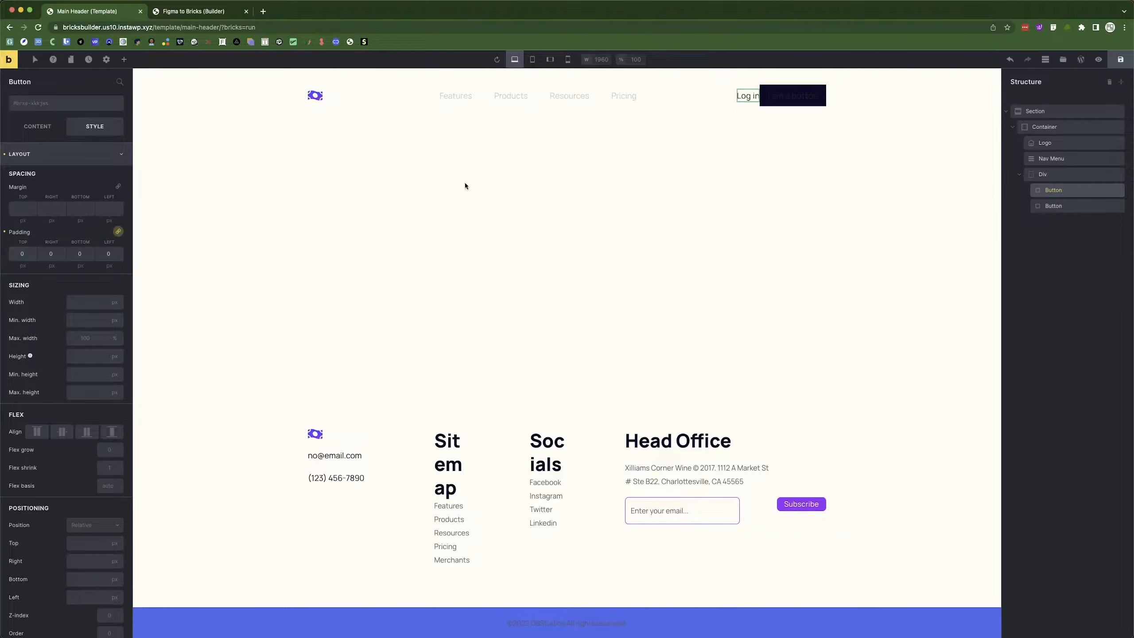
{"action": "left_click", "coordinate": [796, 95]}
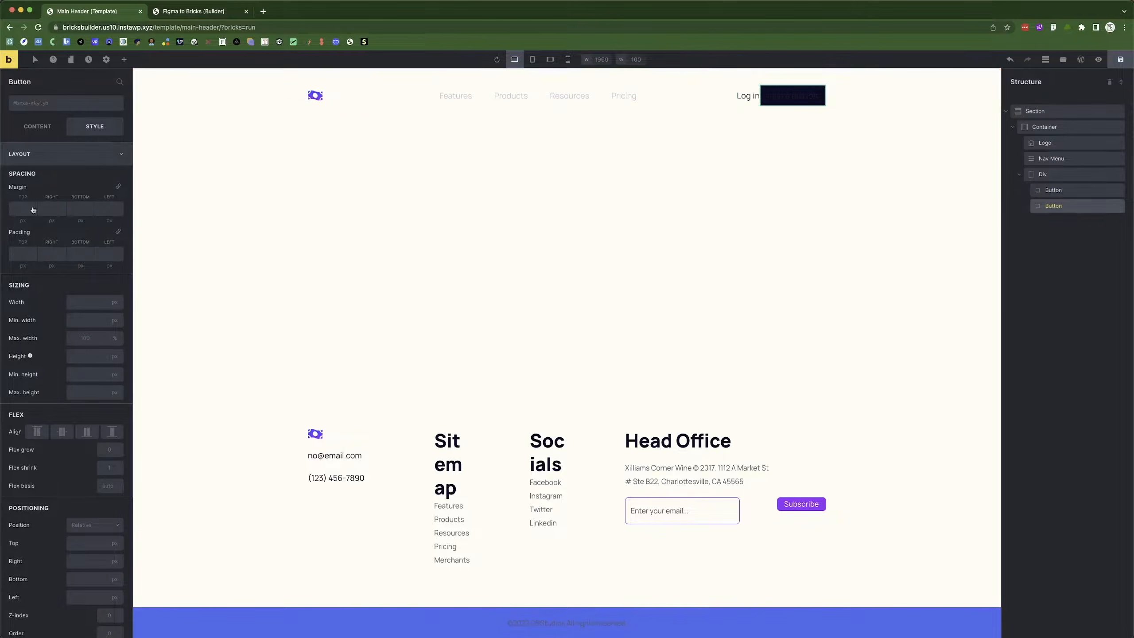
Relabel the second button 'Sign up' and remove its primary style.
{"action": "left_click", "coordinate": [37, 127]}
{"action": "triple_click", "coordinate": [33, 152]}
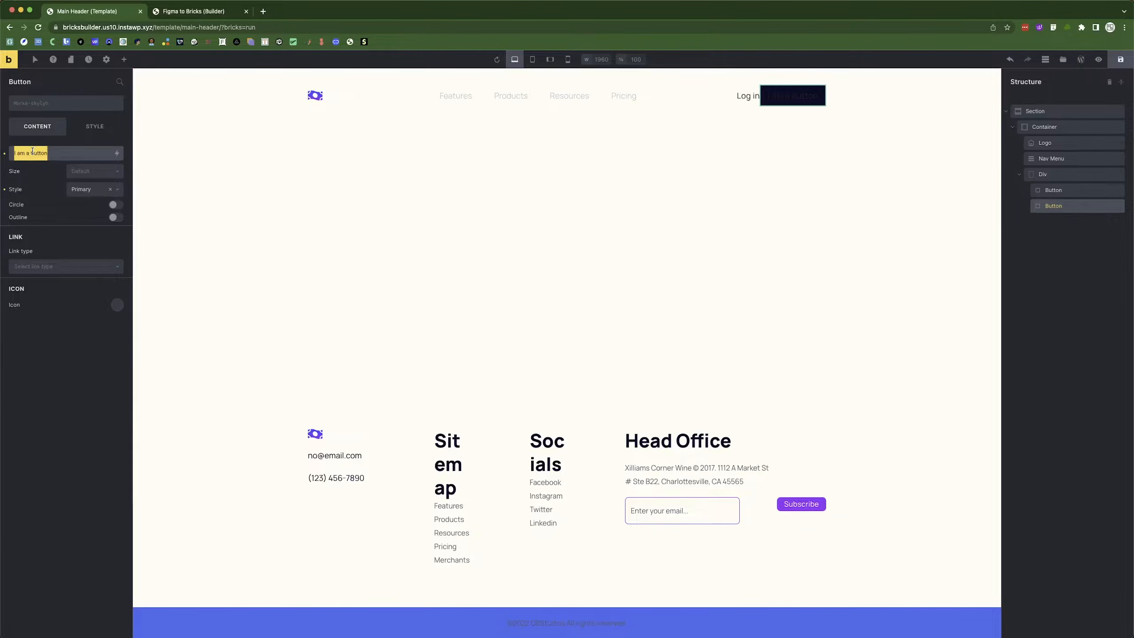
{"action": "type", "text": "Sign up"}
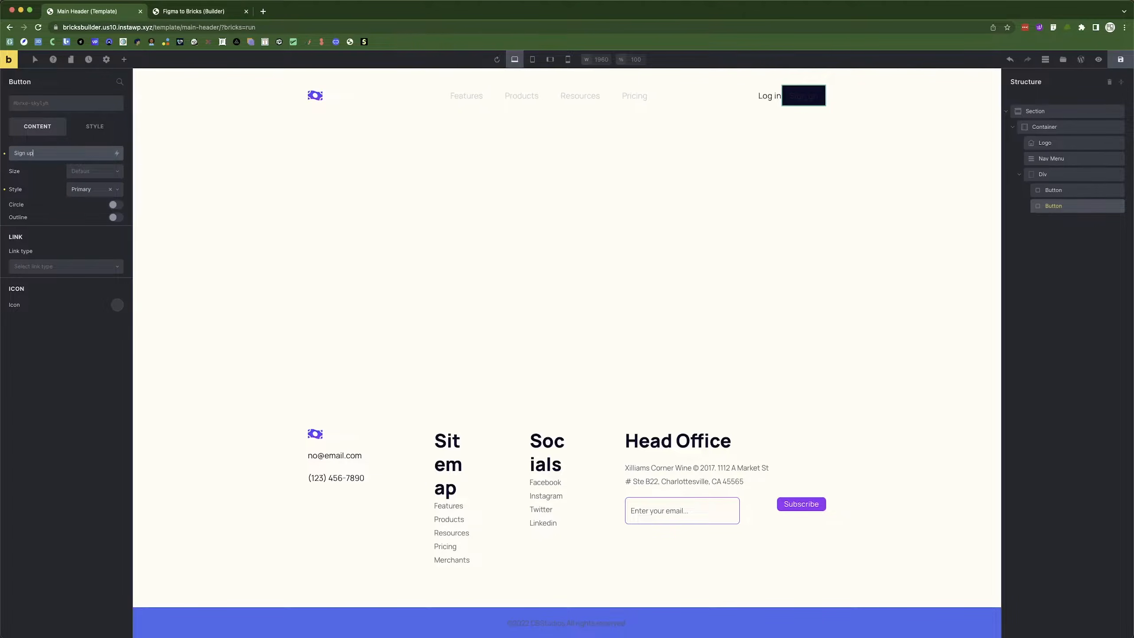
{"action": "left_click", "coordinate": [4, 190]}
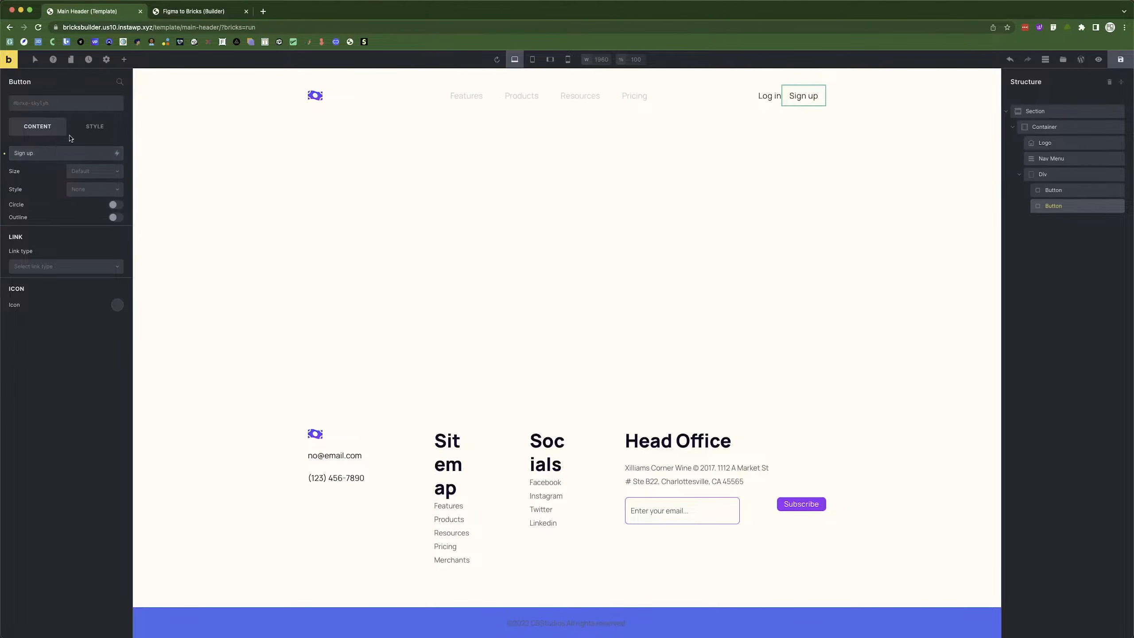
{"action": "left_click", "coordinate": [95, 128]}
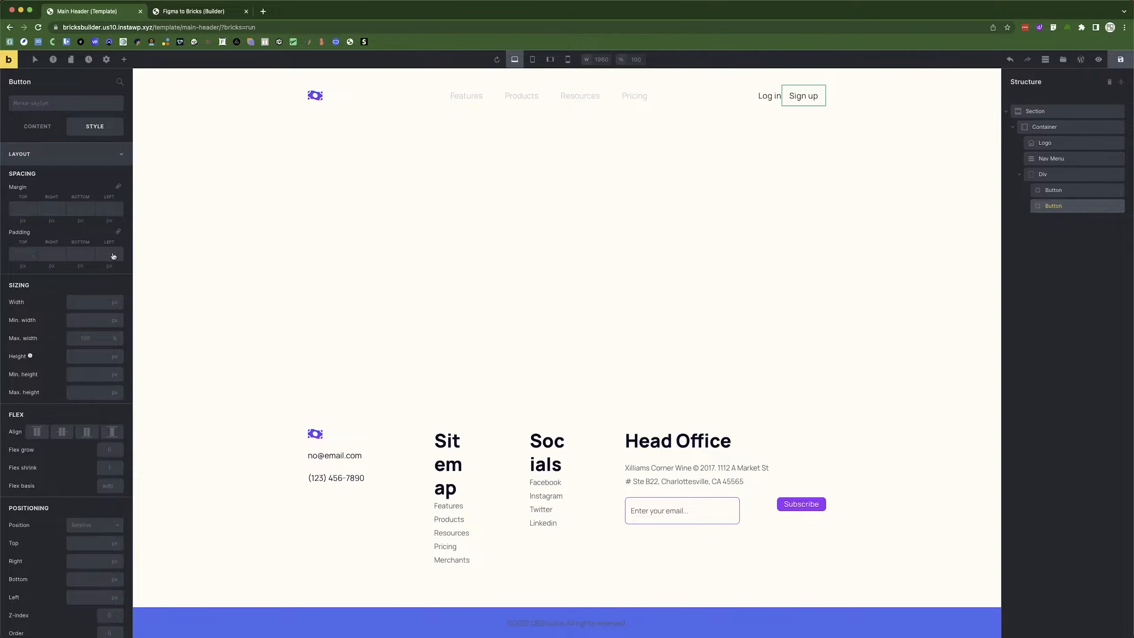
Measure the spacing around the Sign up text in the Figma design.
{"action": "key", "text": "super+Tab"}
{"action": "left_click", "coordinate": [643, 175]}
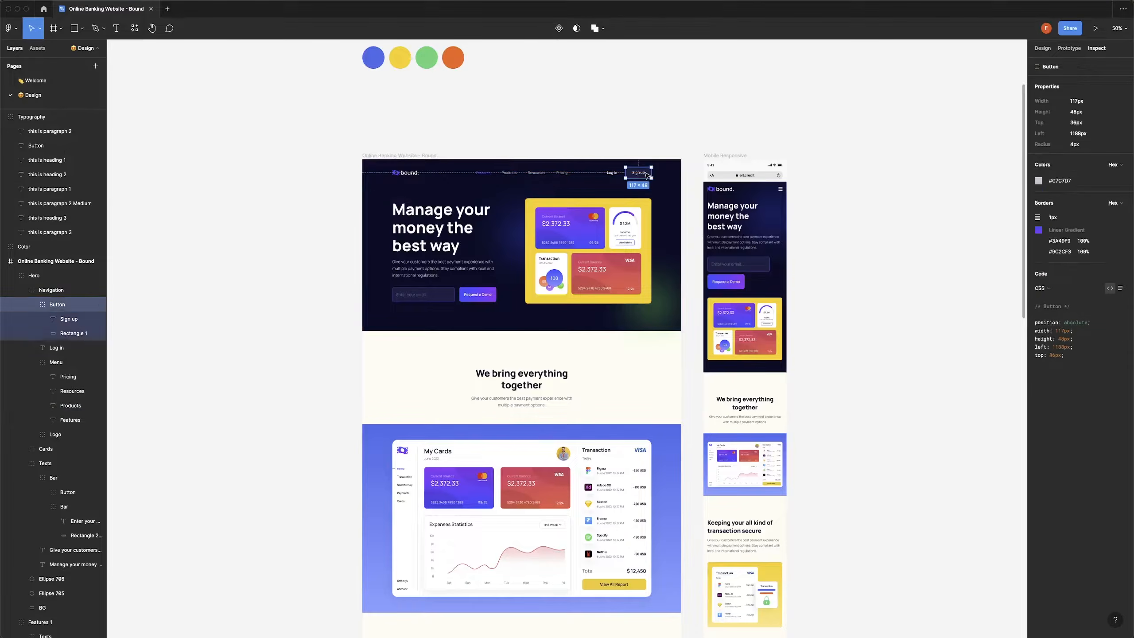
{"action": "double_click", "coordinate": [642, 176]}
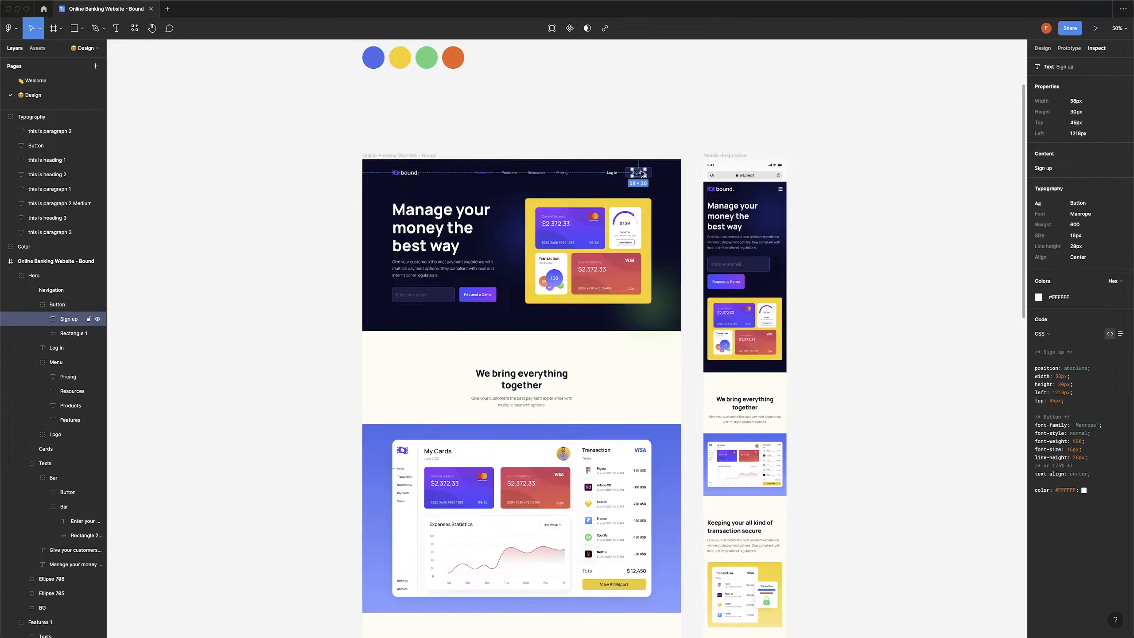
{"action": "double_click", "coordinate": [639, 173]}
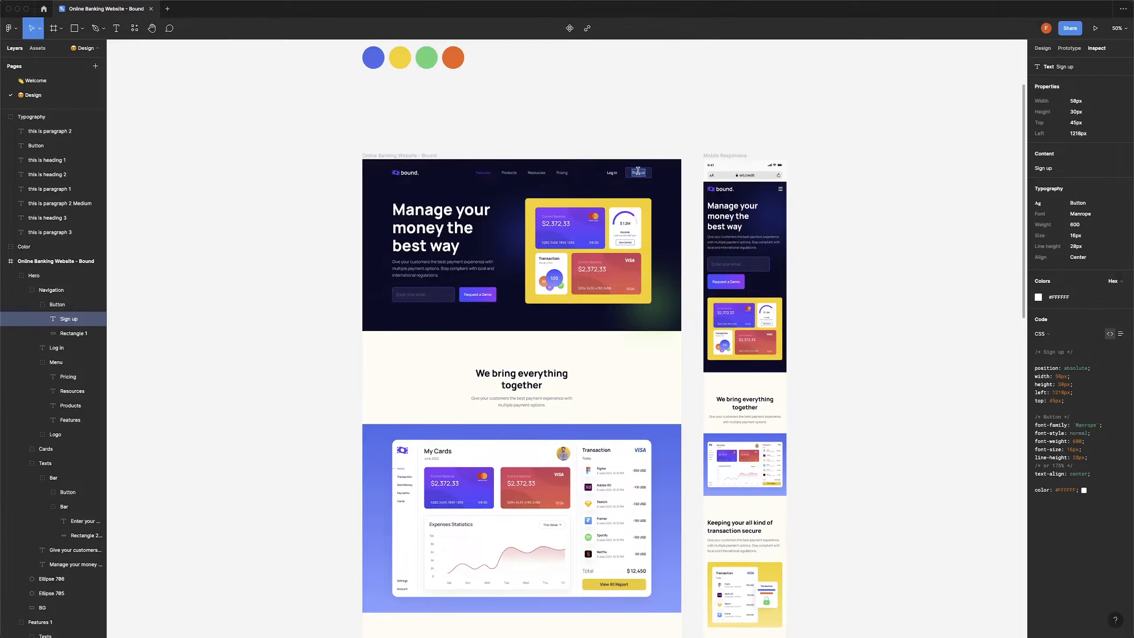
{"action": "key", "text": "Escape"}
{"action": "key", "text": "alt"}
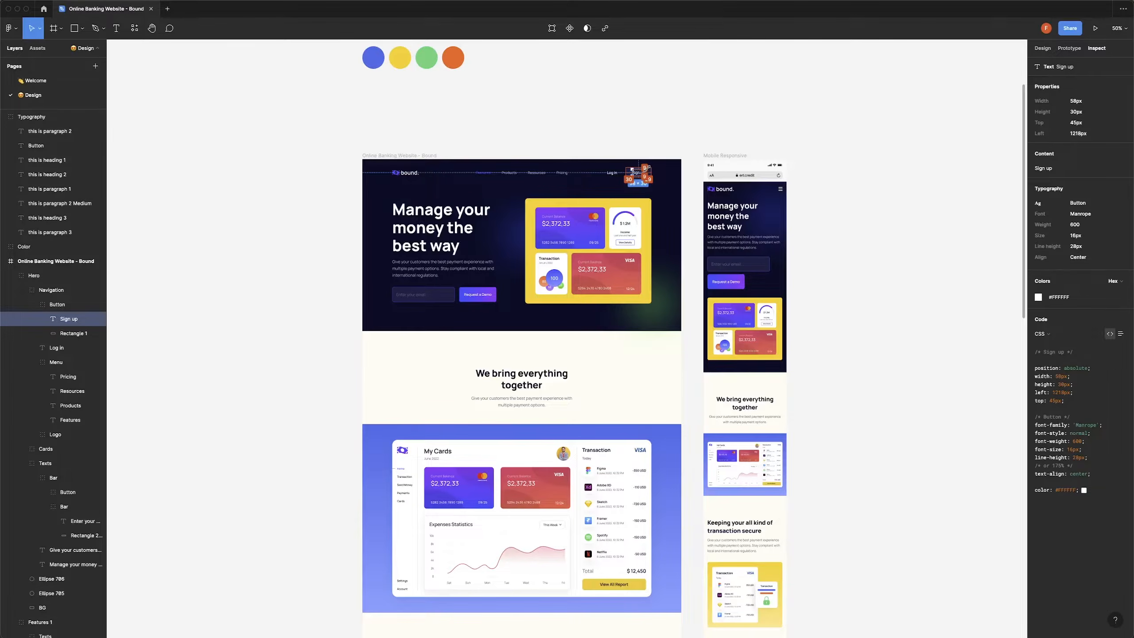
{"action": "key", "text": "super+Tab"}
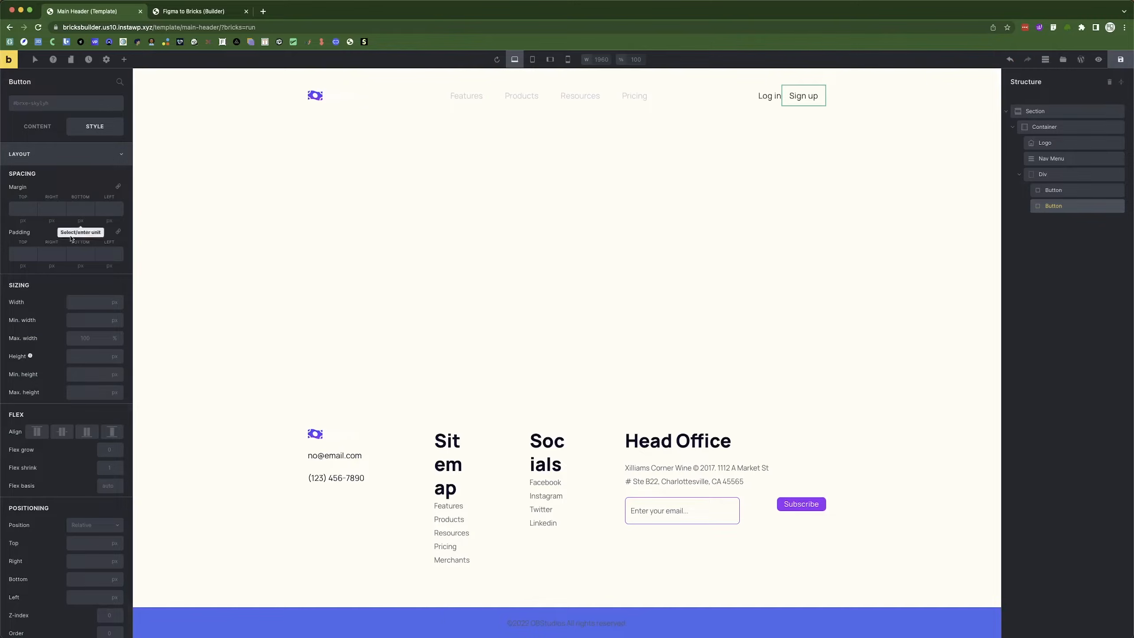
Set the Sign up button padding to 9 top/bottom and 30 left/right.
{"action": "left_click", "coordinate": [20, 257]}
{"action": "left_click", "coordinate": [102, 253]}
{"action": "left_click", "coordinate": [119, 232]}
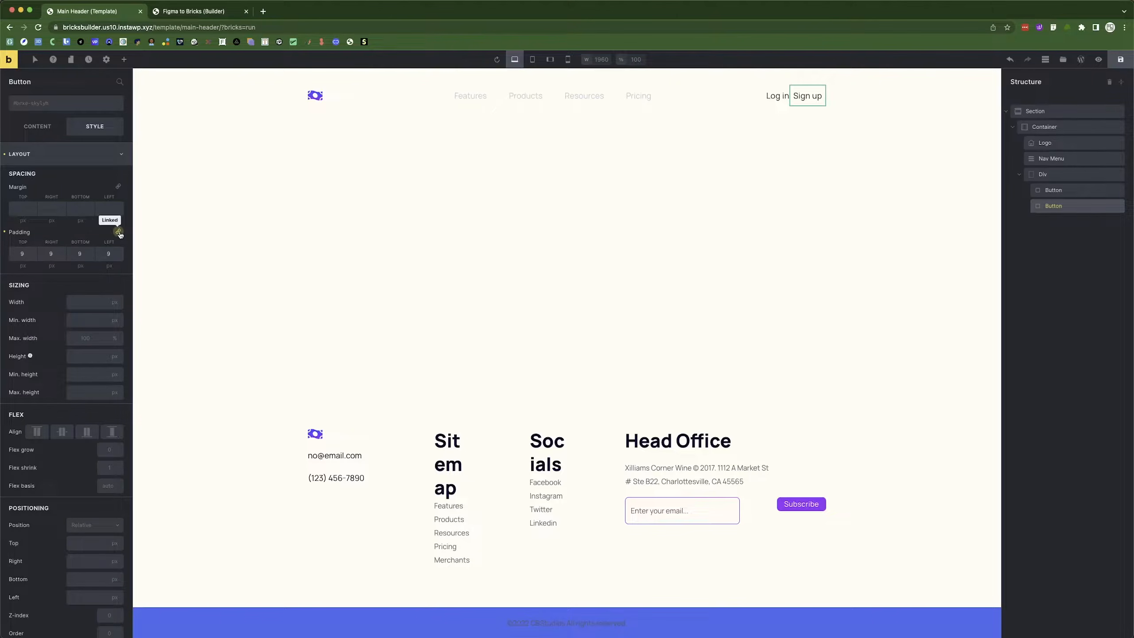
{"action": "double_click", "coordinate": [49, 252]}
{"action": "key", "text": "super+Tab"}
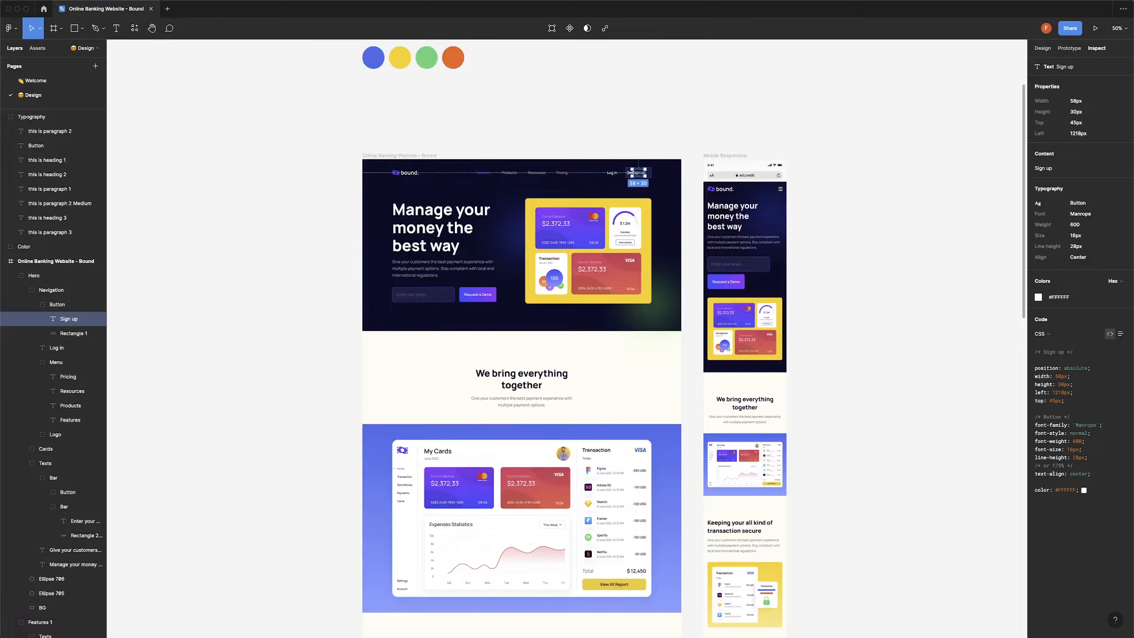
{"action": "key", "text": "super+Tab"}
{"action": "type", "text": "30"}
{"action": "left_click", "coordinate": [51, 265]}
{"action": "key", "text": "Tab"}
{"action": "key", "text": "Tab"}
{"action": "key", "text": "Tab"}
{"action": "type", "text": "30"}
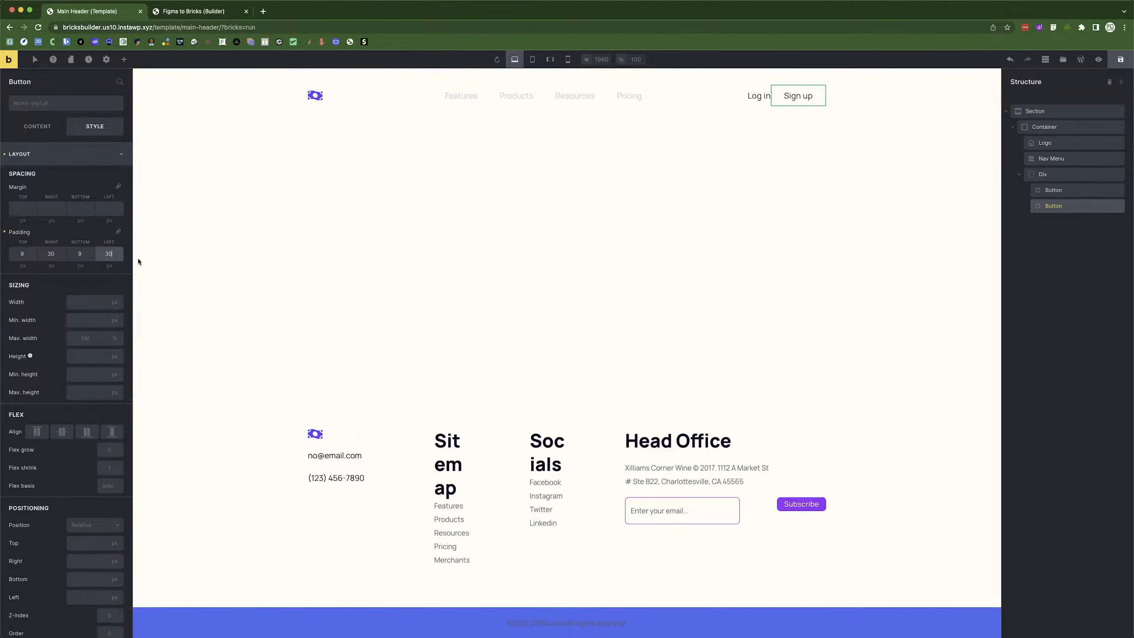
{"action": "scroll", "coordinate": [67, 313], "scroll_direction": "down", "scroll_amount": 6}
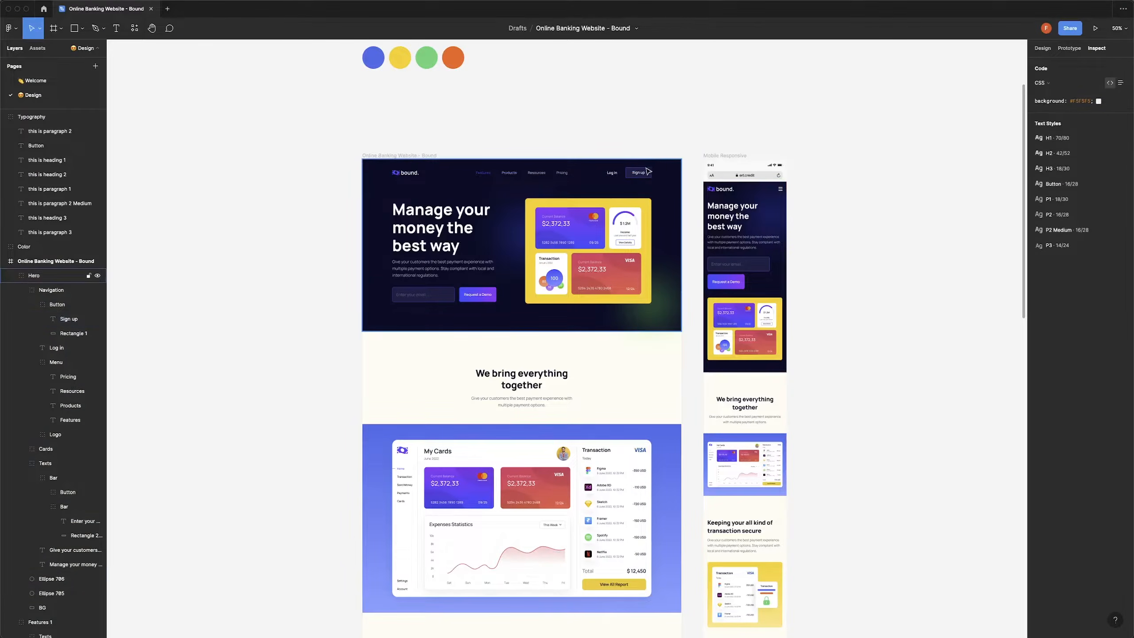
Select the Sign up button and round its border corners to 4.
{"action": "left_click", "coordinate": [646, 174]}
{"action": "double_click", "coordinate": [646, 174]}
{"action": "double_click", "coordinate": [646, 174]}
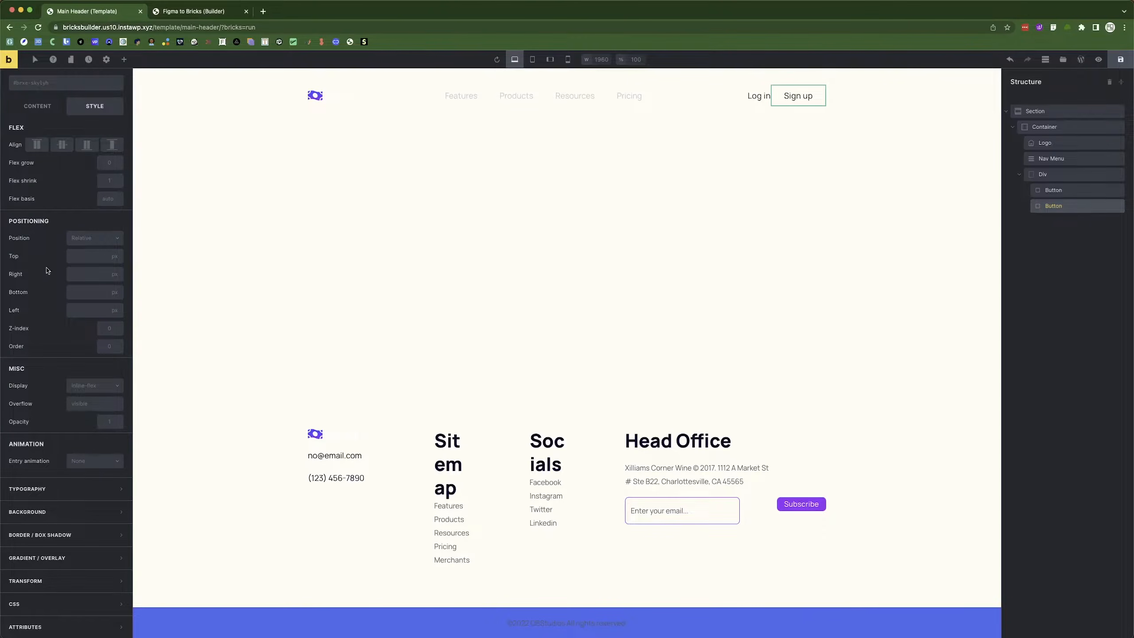
{"action": "scroll", "coordinate": [37, 139], "scroll_direction": "up", "scroll_amount": 2}
{"action": "left_click", "coordinate": [36, 156]}
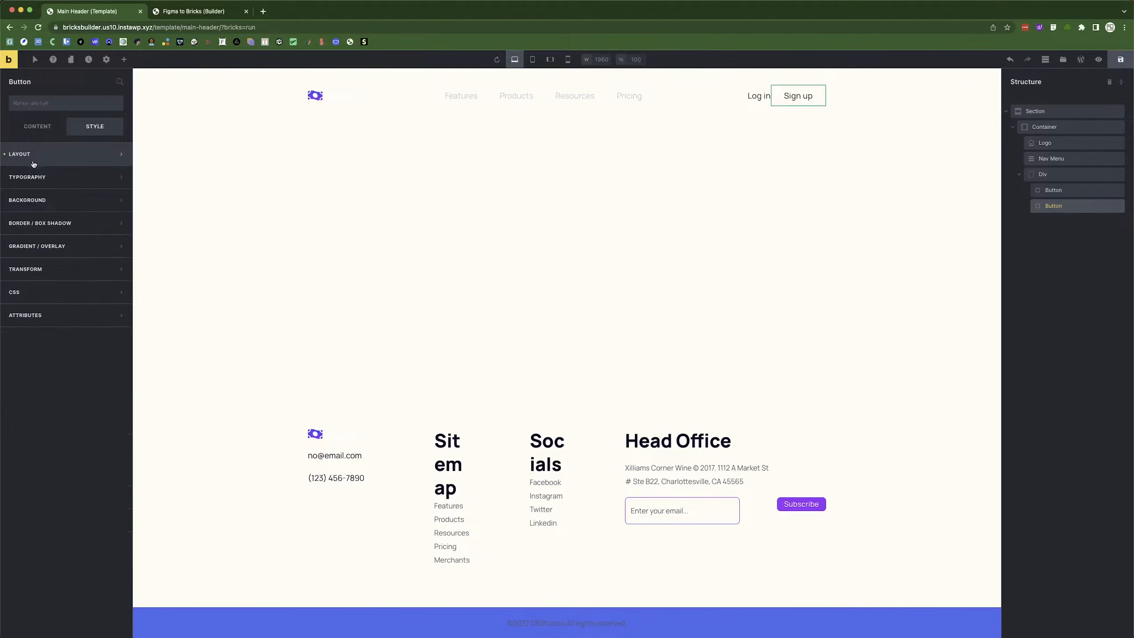
{"action": "left_click", "coordinate": [57, 226]}
{"action": "left_click", "coordinate": [117, 245]}
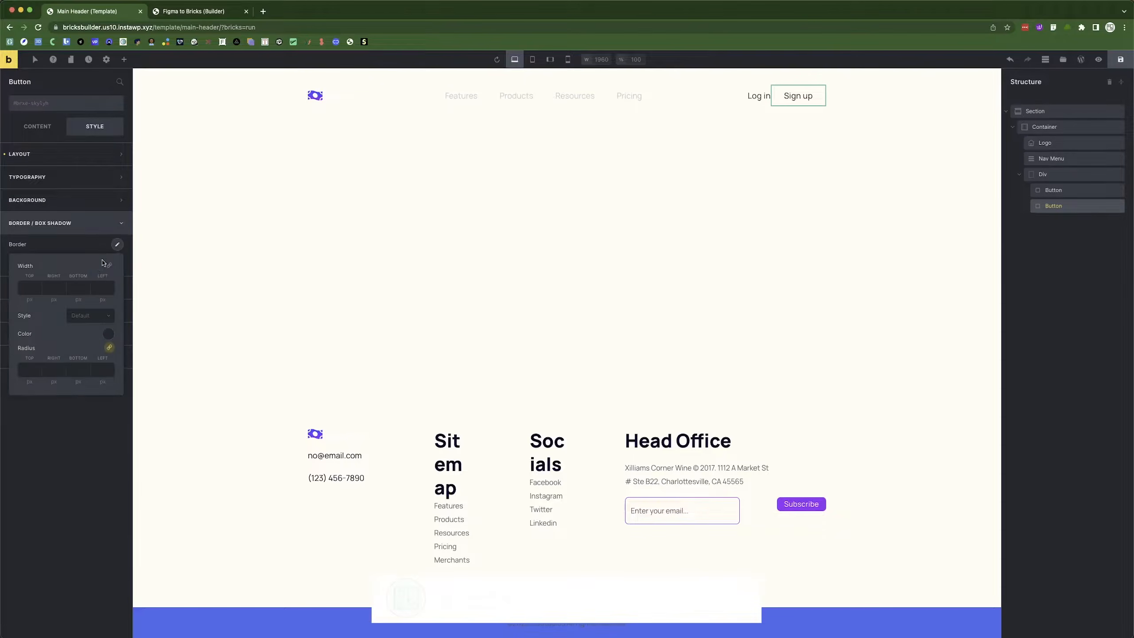
{"action": "left_click", "coordinate": [26, 369]}
{"action": "type", "text": "4"}
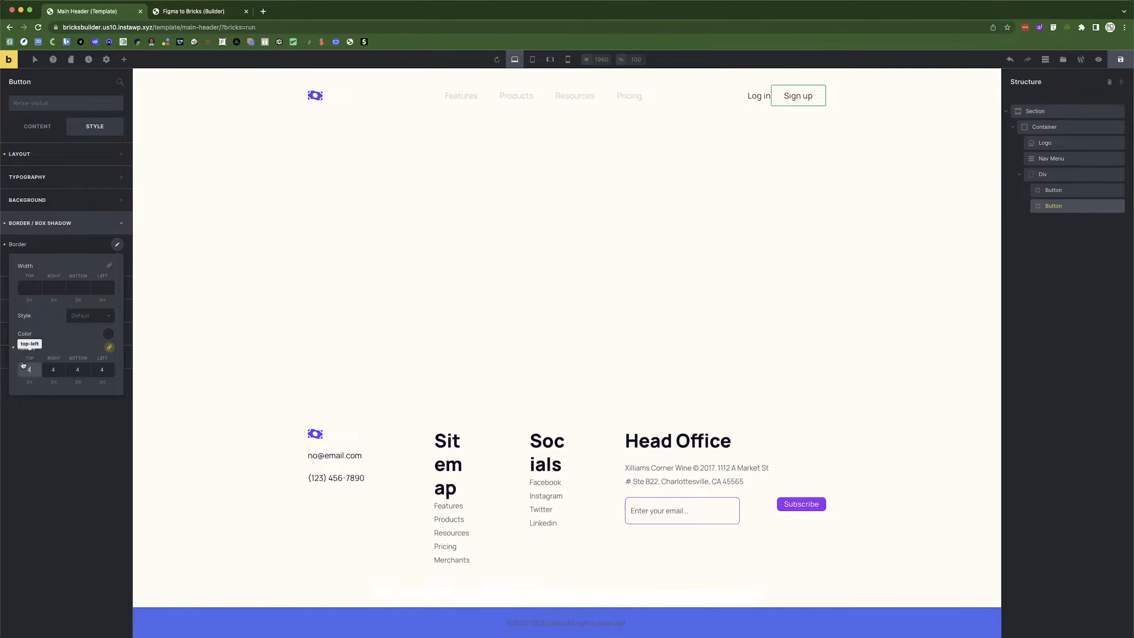
Make the button border solid, 1 px wide, in light purple #3a49f9.
{"action": "left_click", "coordinate": [89, 317]}
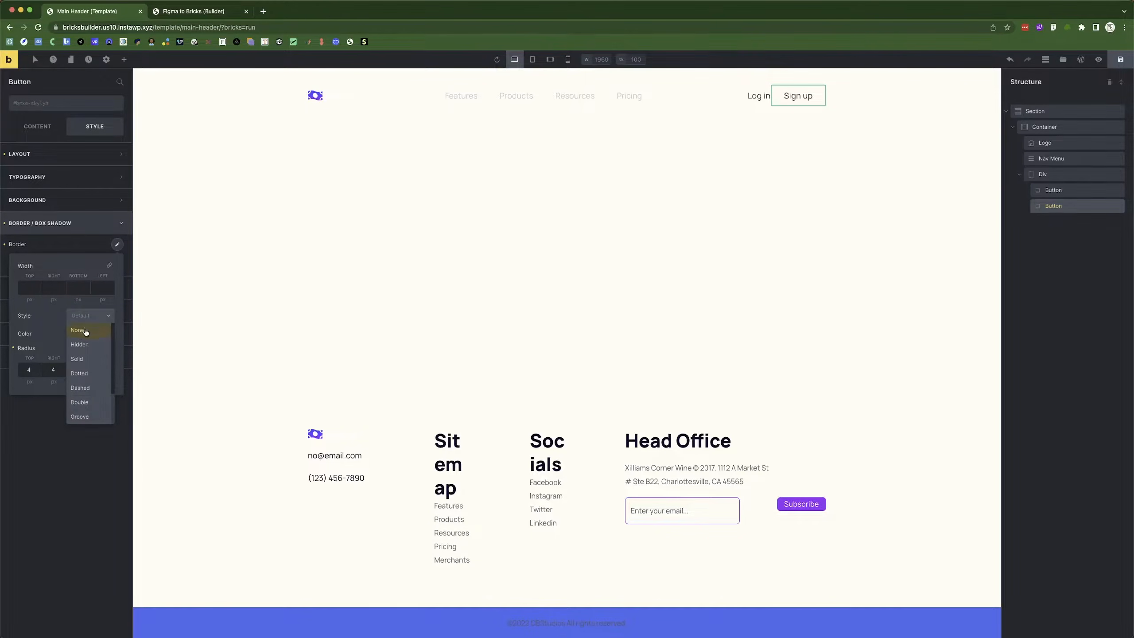
{"action": "left_click", "coordinate": [85, 360]}
{"action": "left_click", "coordinate": [24, 291]}
{"action": "type", "text": "1"}
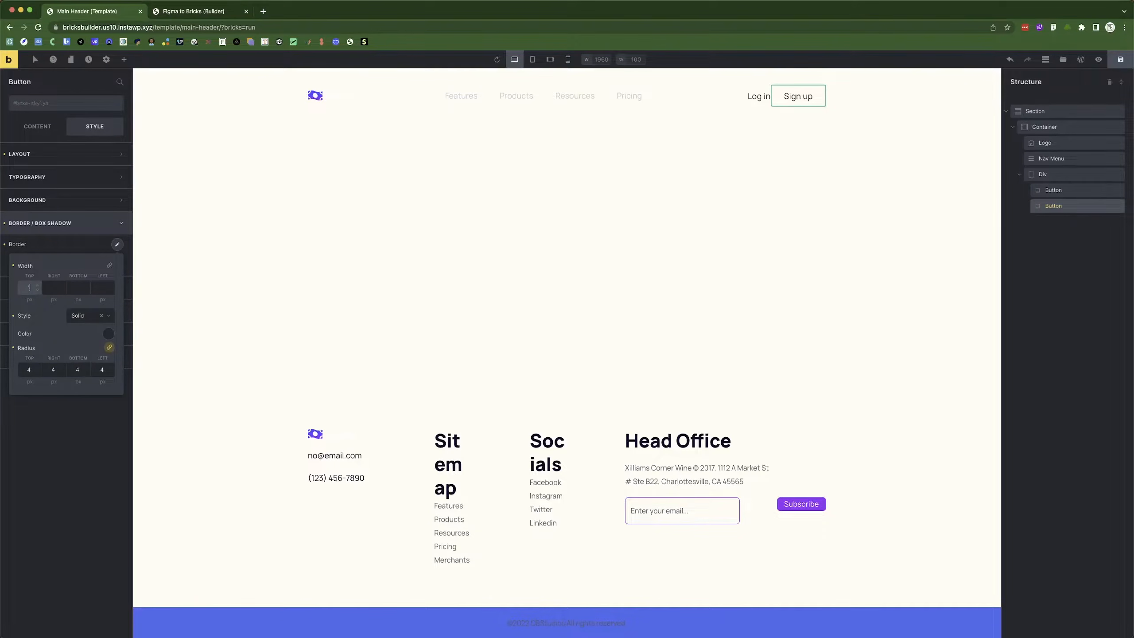
{"action": "left_click", "coordinate": [108, 333]}
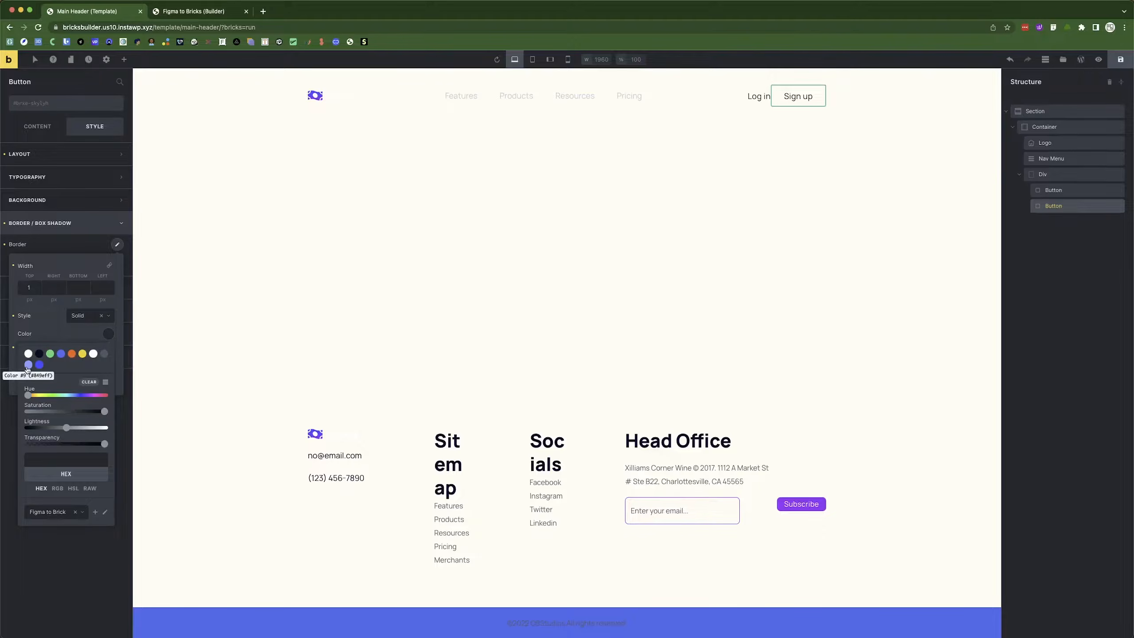
{"action": "left_click", "coordinate": [27, 365]}
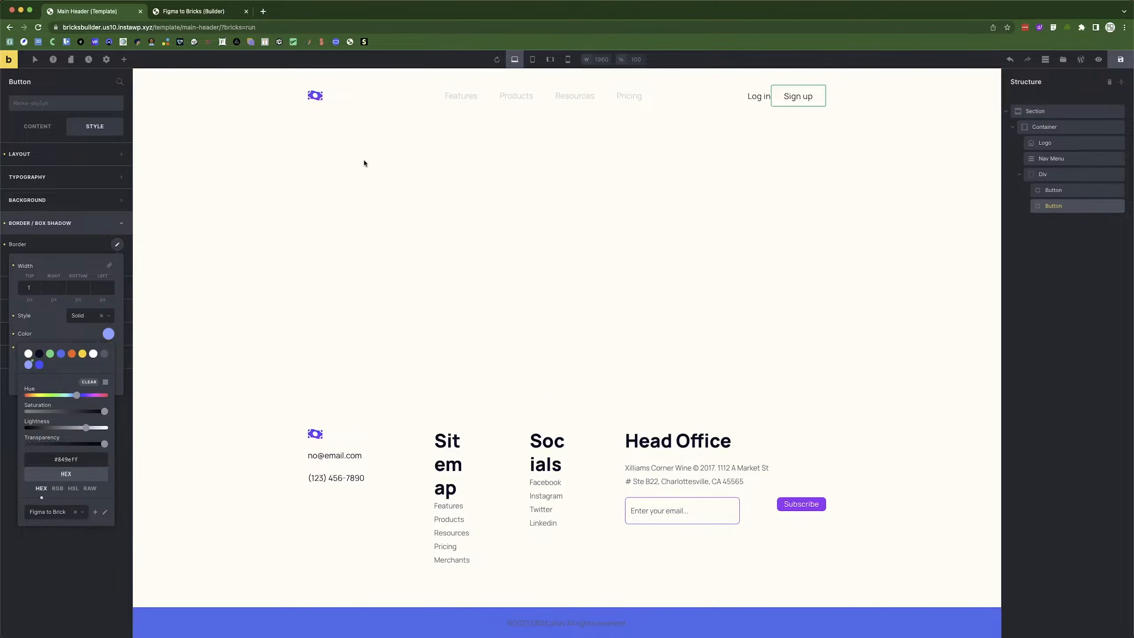
Check the Request a Demo button's gradient hex in Figma to compare the border colour.
{"action": "key", "text": "super+Tab"}
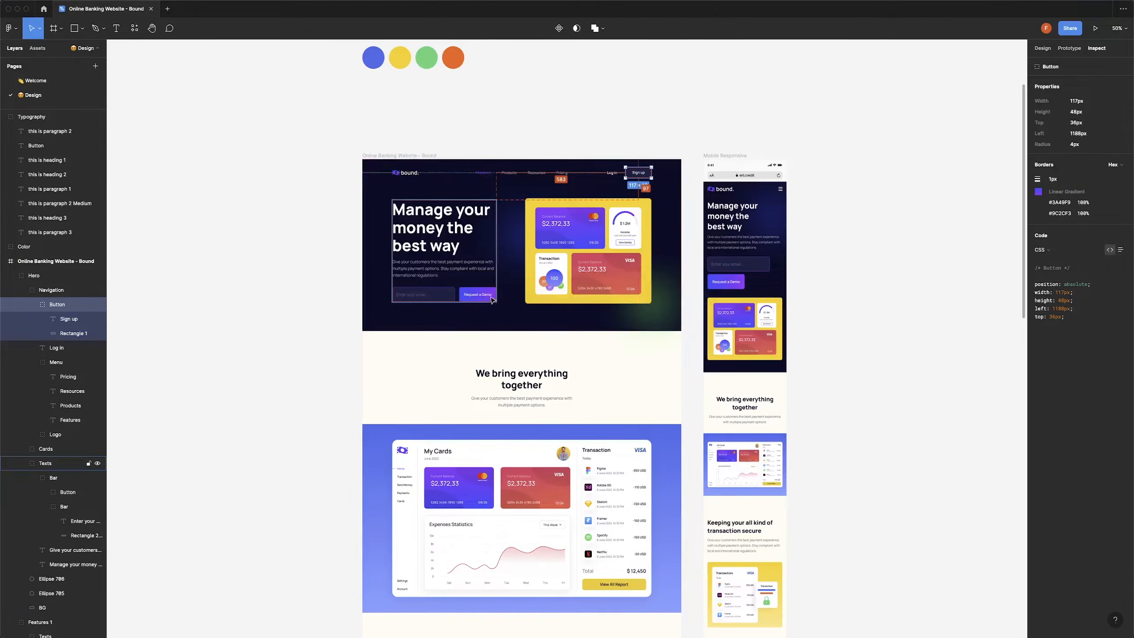
{"action": "double_click", "coordinate": [492, 298]}
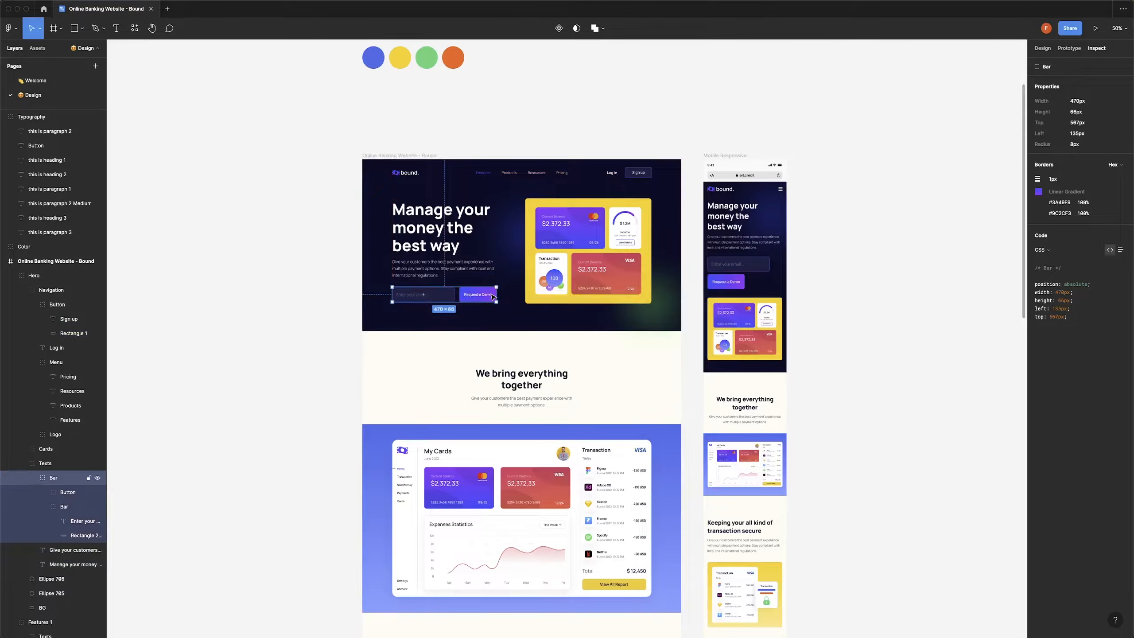
{"action": "double_click", "coordinate": [493, 297]}
{"action": "double_click", "coordinate": [494, 295]}
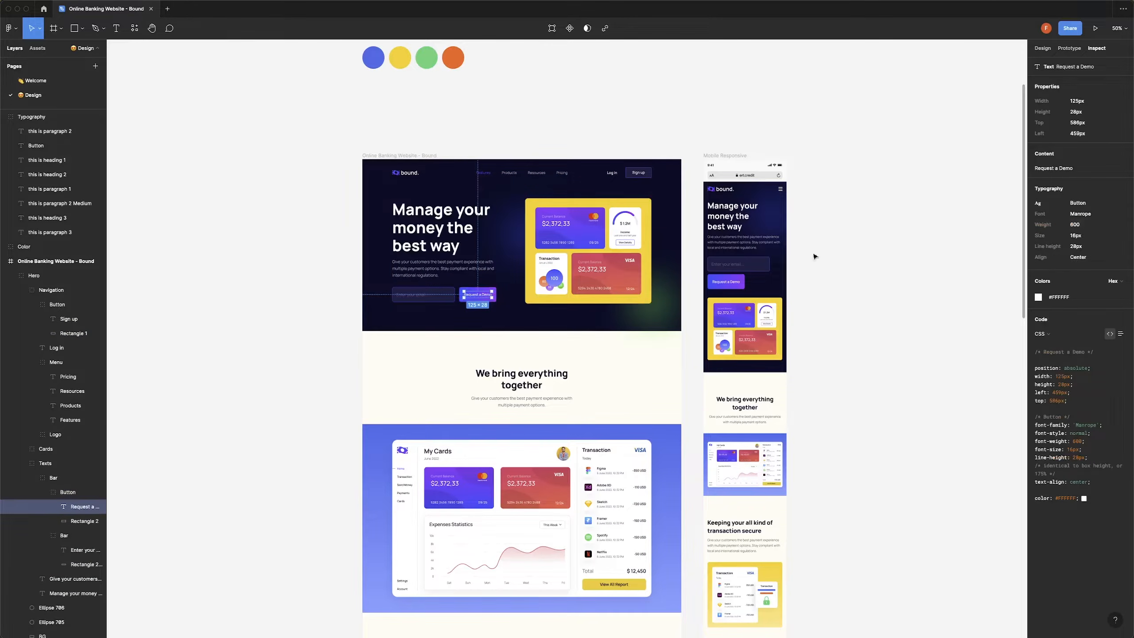
{"action": "key", "text": "Escape"}
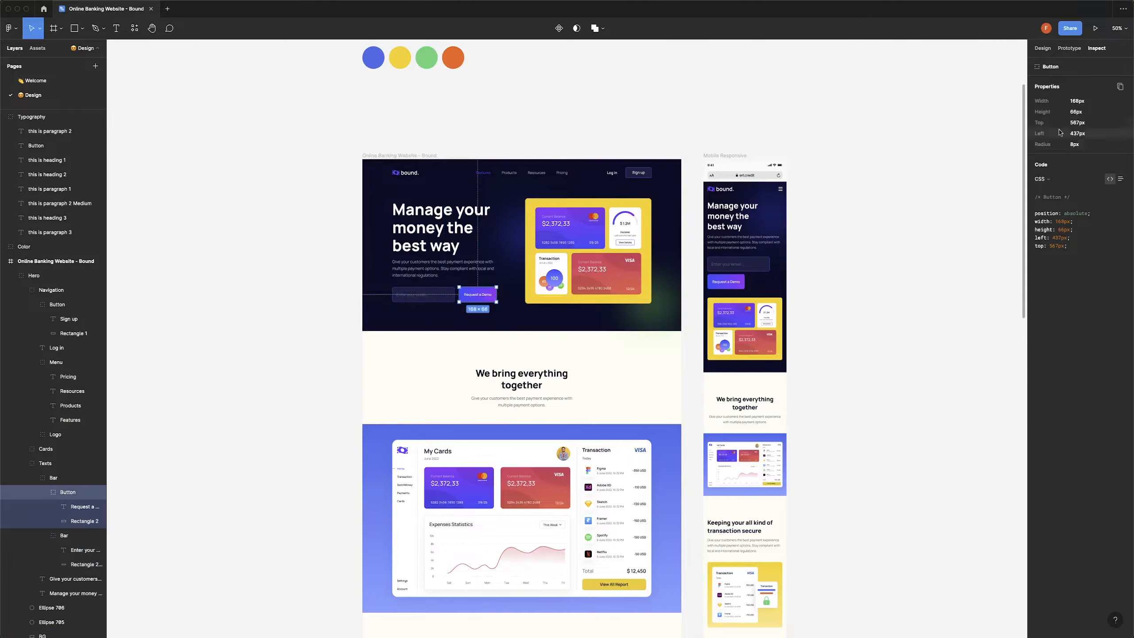
{"action": "left_click", "coordinate": [1043, 48]}
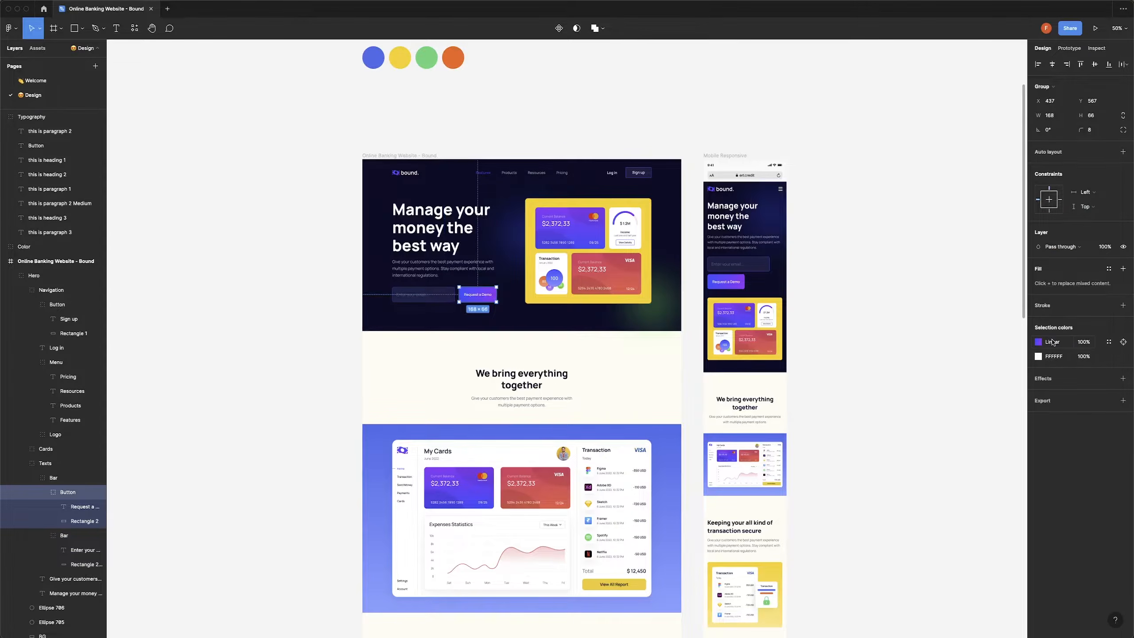
{"action": "left_click", "coordinate": [1039, 342]}
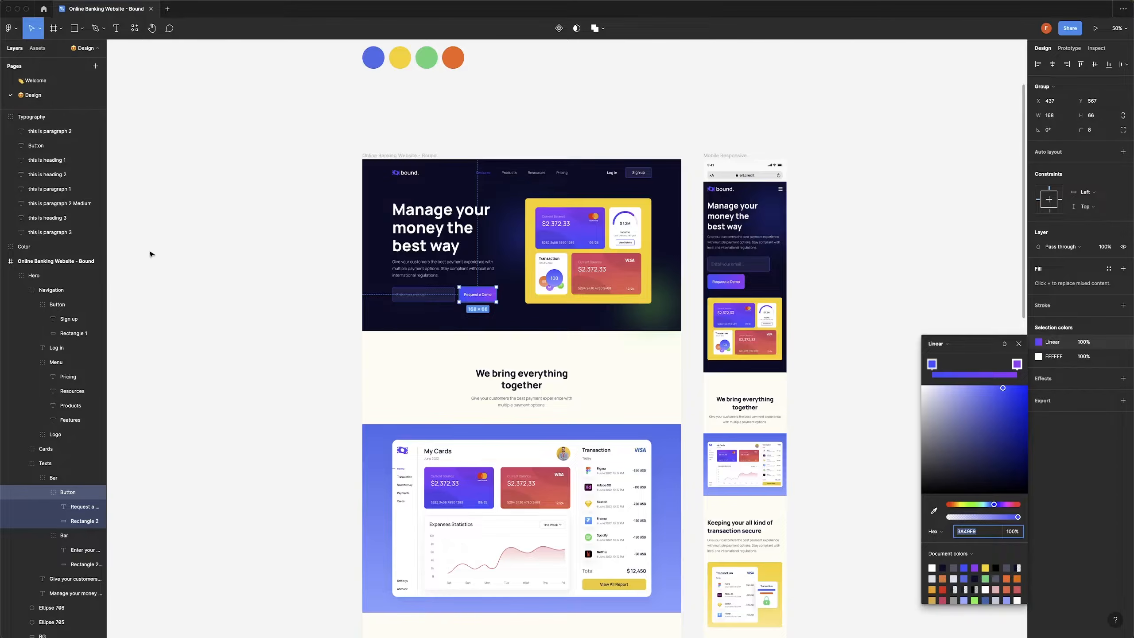
{"action": "key", "text": "super+Tab"}
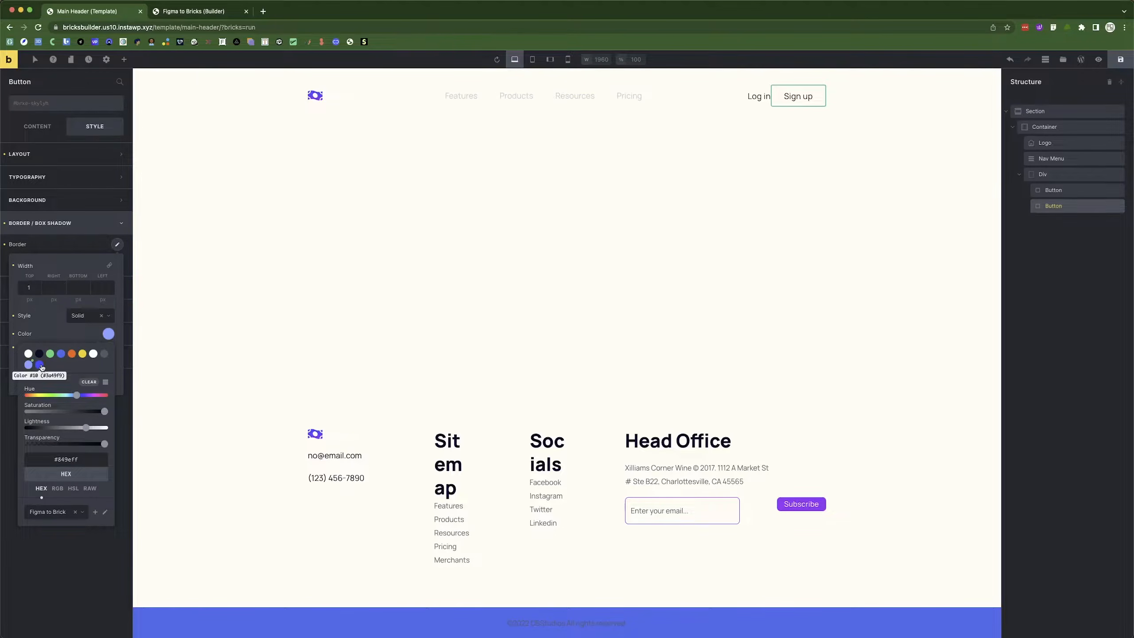
{"action": "key", "text": "super+Tab"}
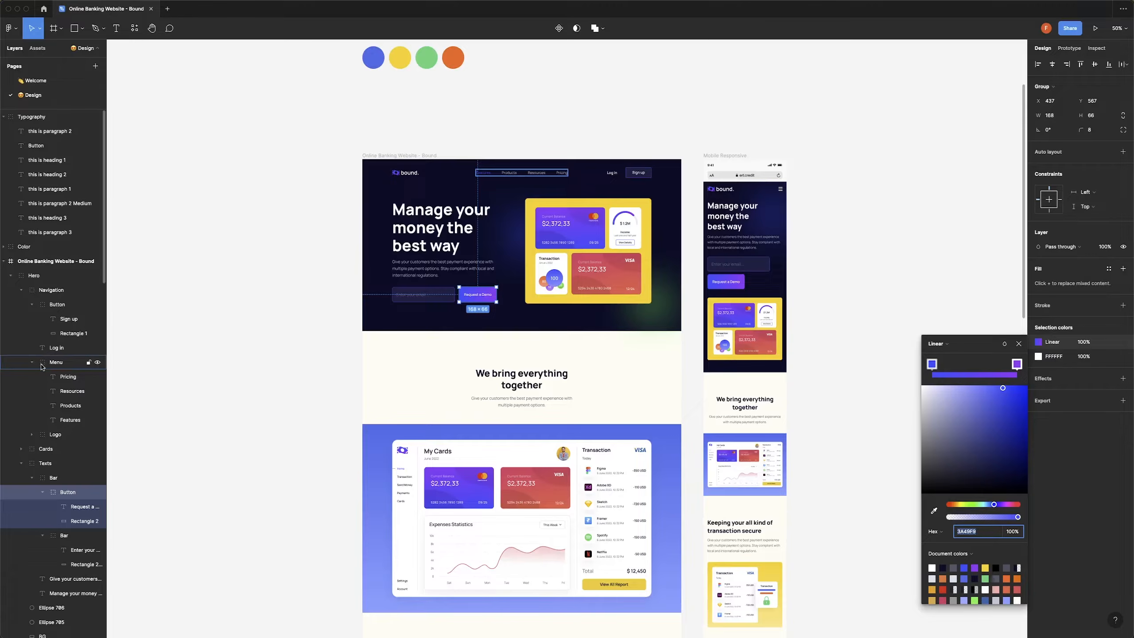
{"action": "key", "text": "super+Tab"}
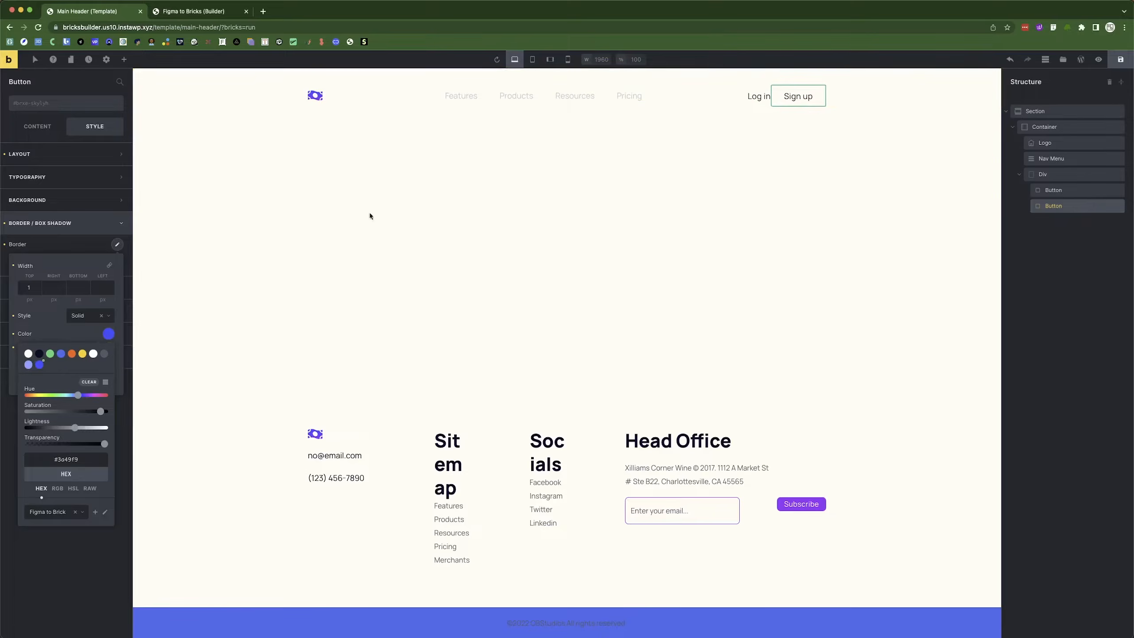
Apply the 1 px border width to all sides and collapse the border settings.
{"action": "left_click", "coordinate": [61, 332]}
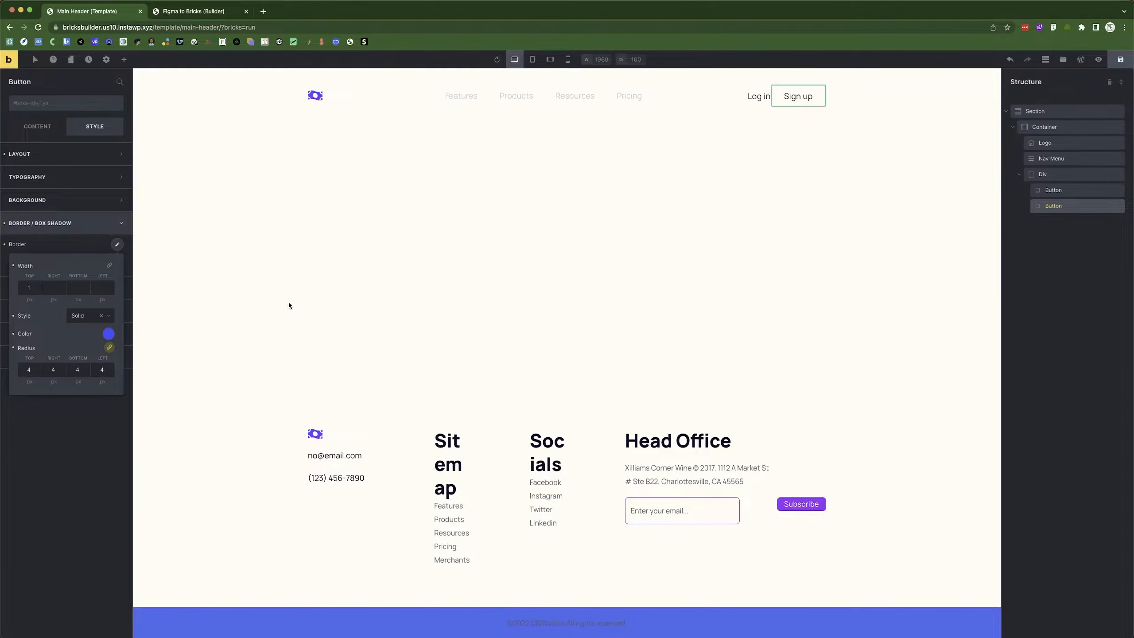
{"action": "left_click", "coordinate": [109, 265]}
{"action": "left_click", "coordinate": [88, 219]}
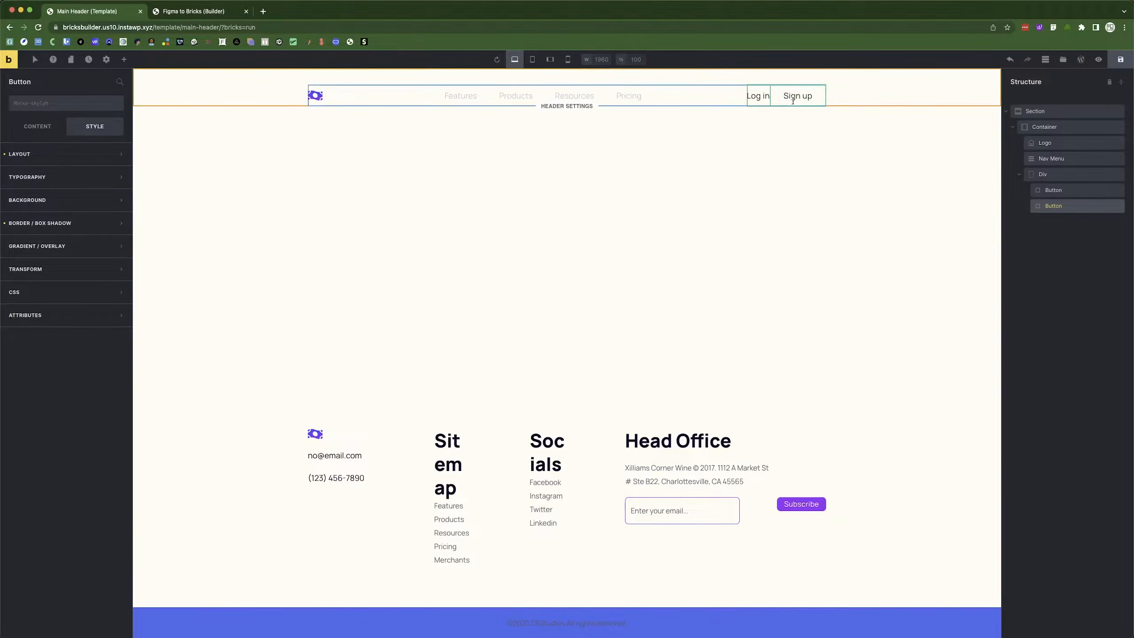
{"action": "key", "text": "super+Tab"}
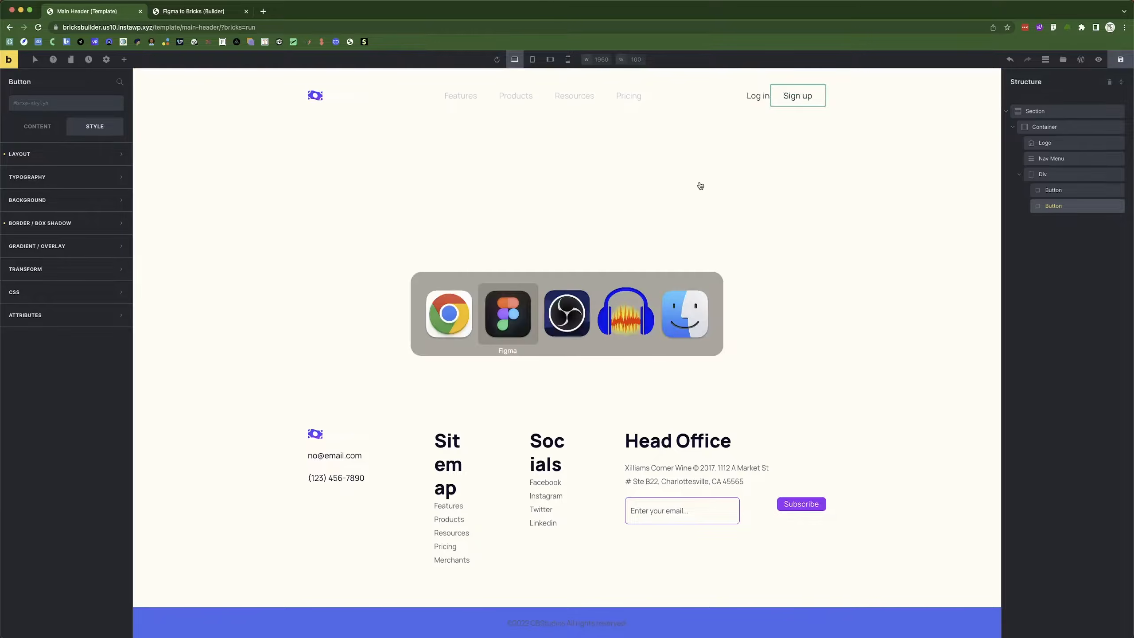
{"action": "left_click", "coordinate": [646, 175]}
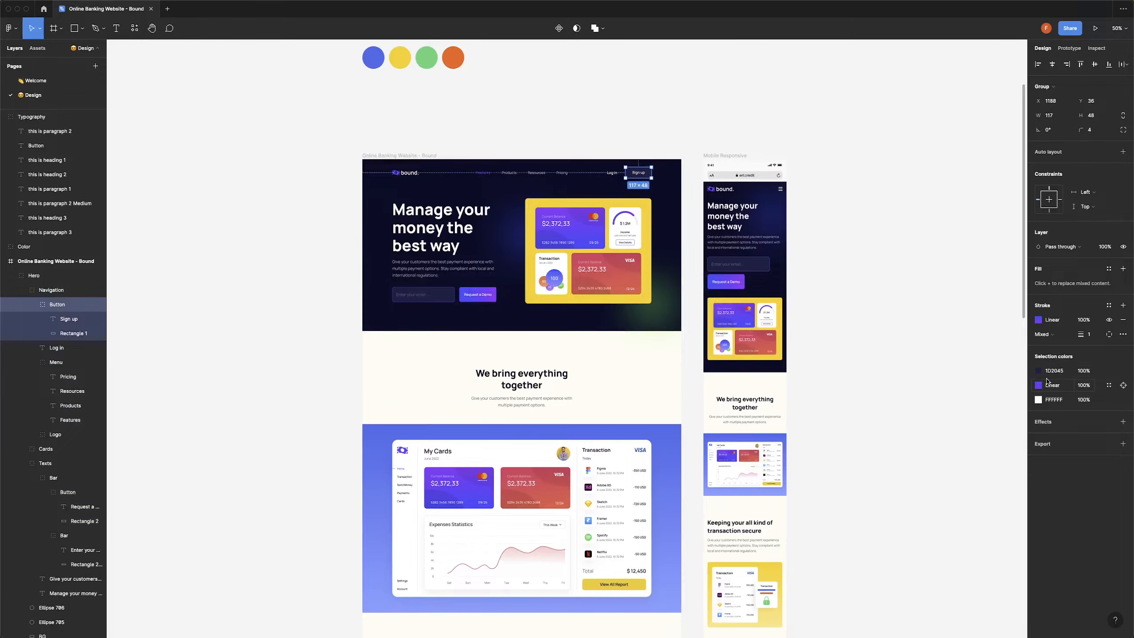
{"action": "key", "text": "super+Tab"}
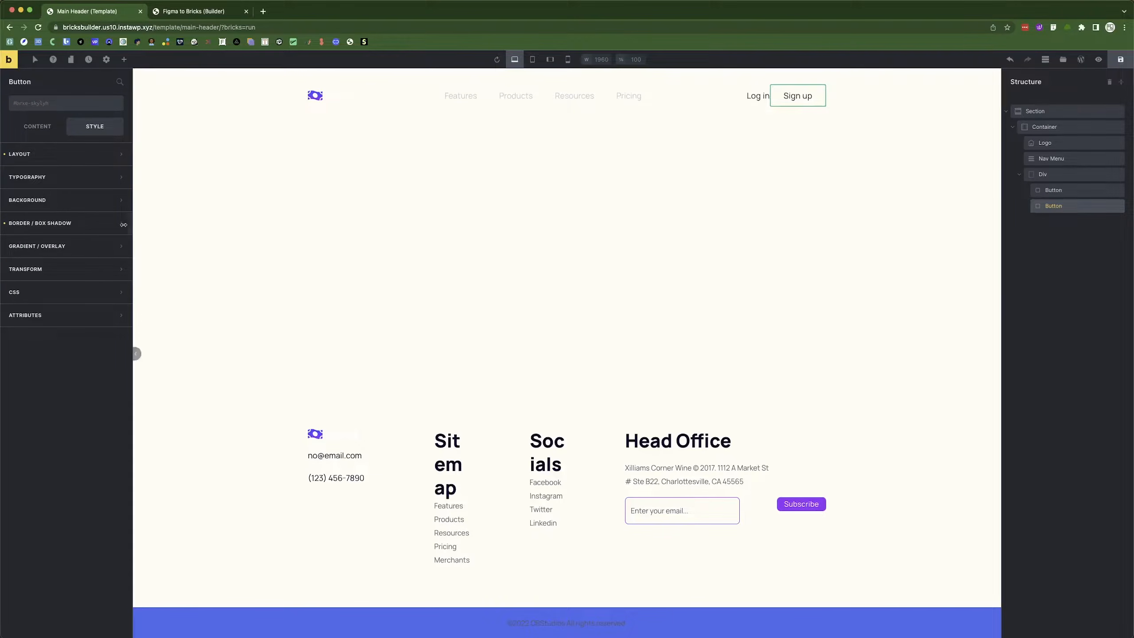
{"action": "left_click", "coordinate": [67, 200]}
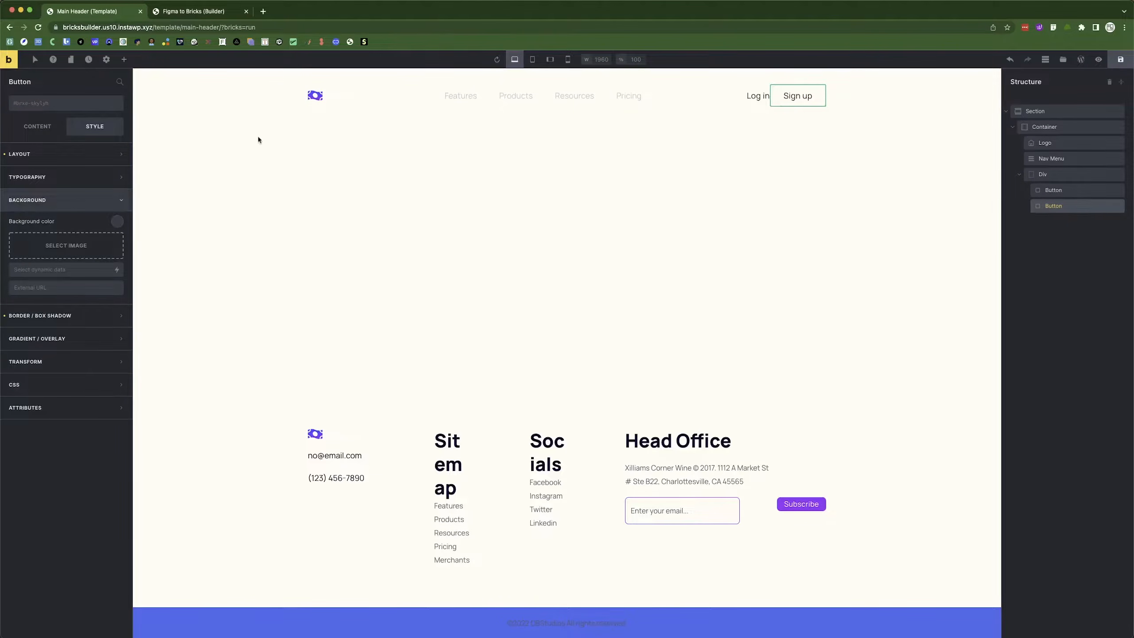
Paste the Figma colour #1d2045 as the button background and save it to the palette.
{"action": "left_click", "coordinate": [117, 221]}
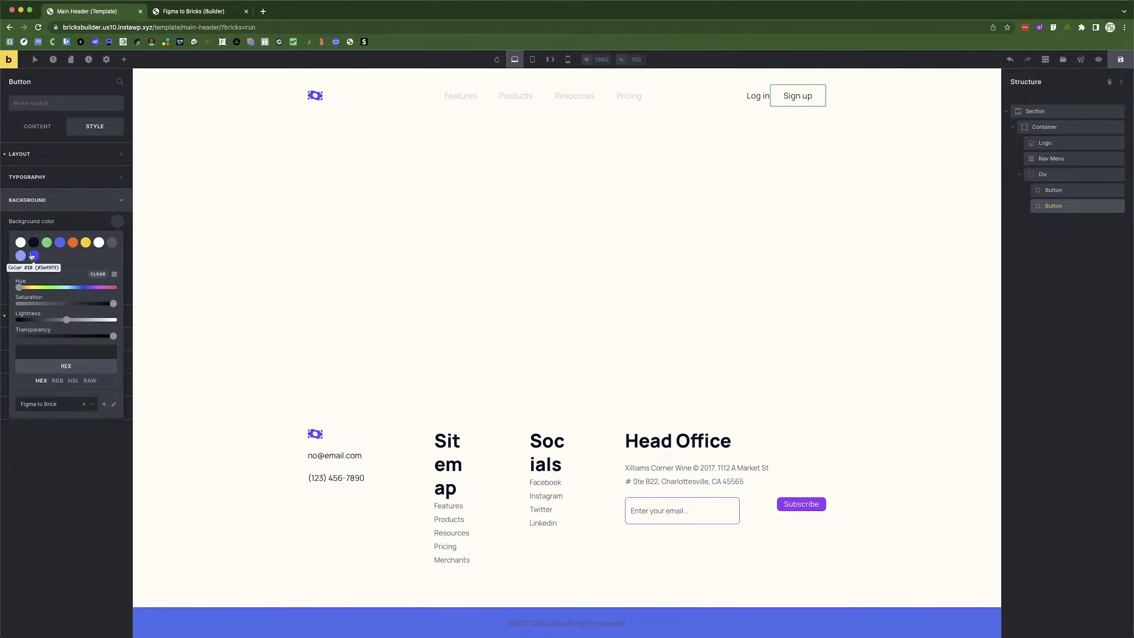
{"action": "left_click", "coordinate": [34, 244]}
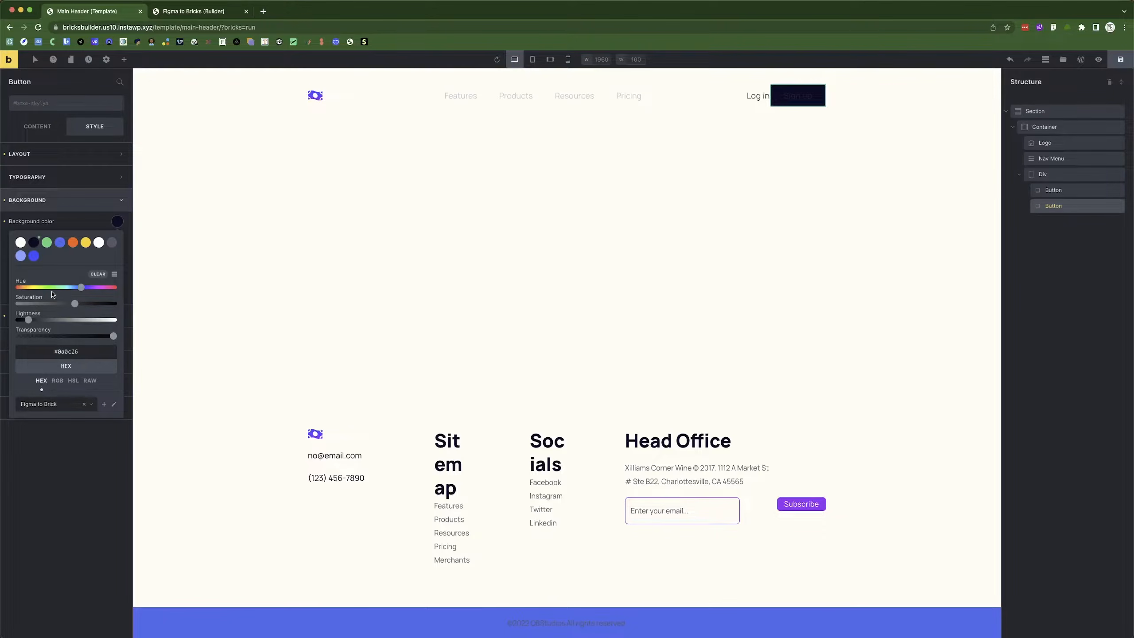
{"action": "key", "text": "super+Tab"}
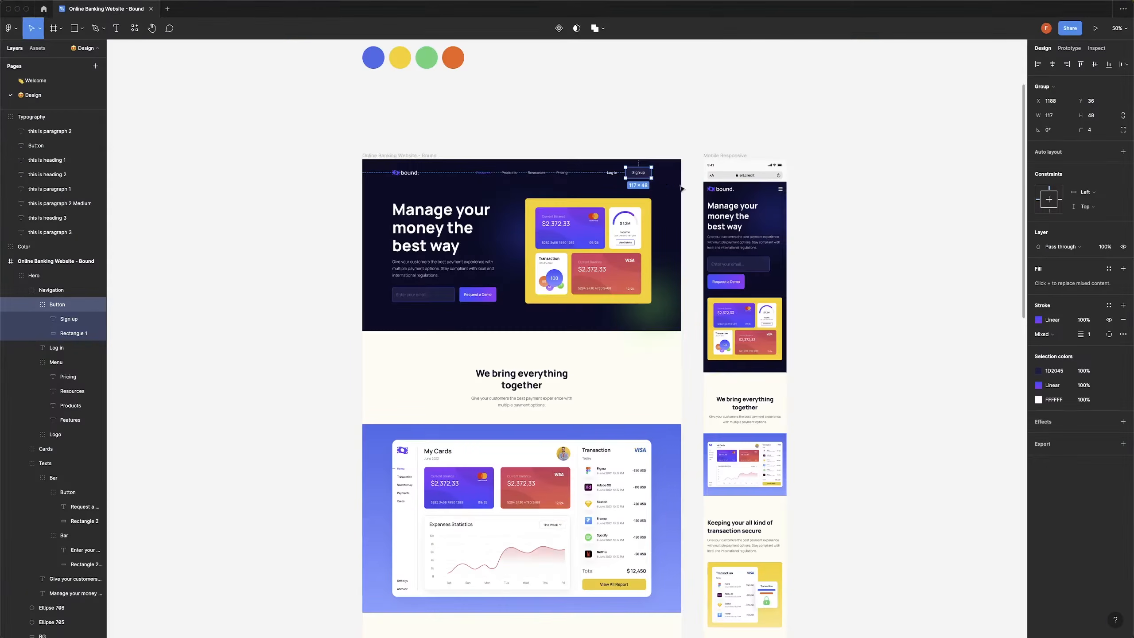
{"action": "left_click", "coordinate": [1057, 372]}
{"action": "key", "text": "super+Tab"}
{"action": "key", "text": "super+Tab"}
{"action": "key", "text": "super+Tab"}
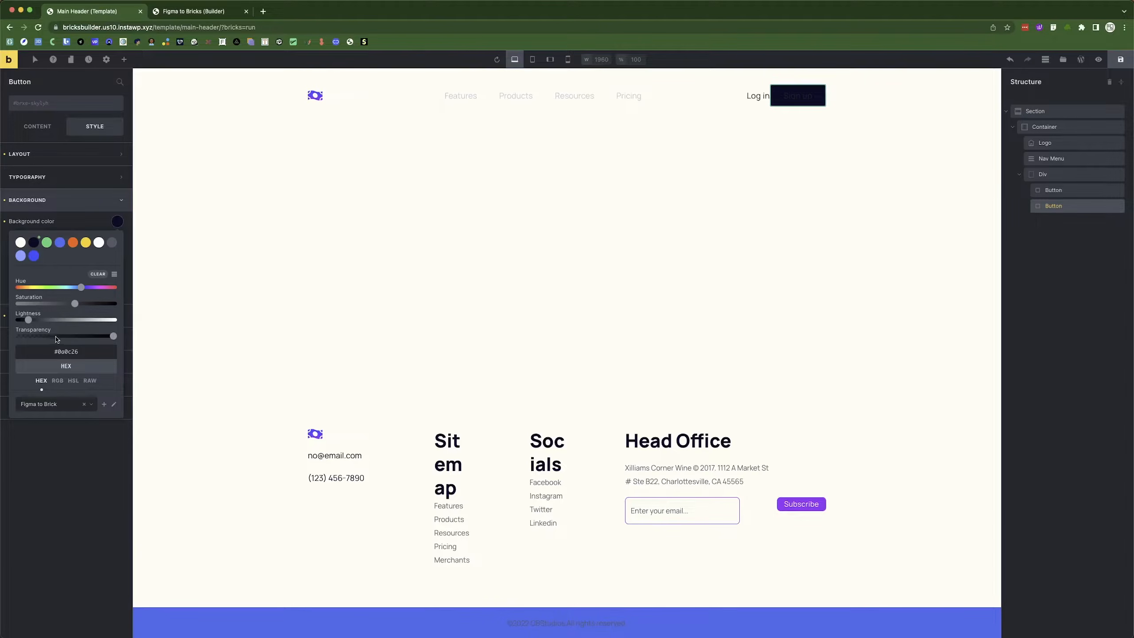
{"action": "double_click", "coordinate": [62, 353]}
{"action": "type", "text": "102045"}
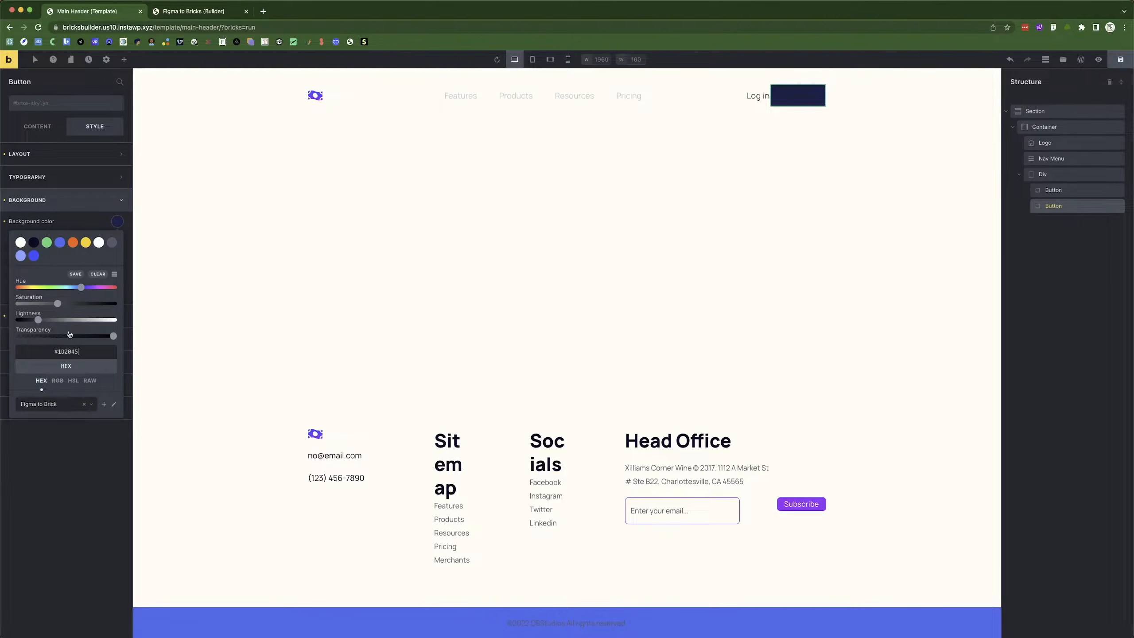
{"action": "left_click", "coordinate": [75, 274]}
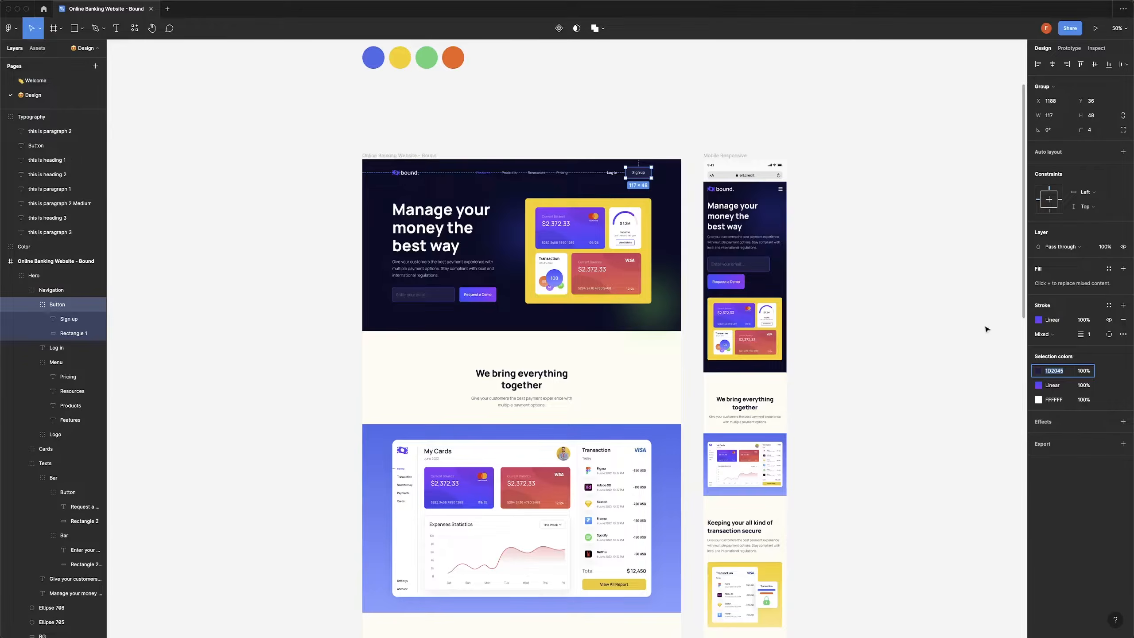
Clear the Figma selection and go back to the button's content settings.
{"action": "key", "text": "super+Tab"}
{"action": "left_click", "coordinate": [629, 134]}
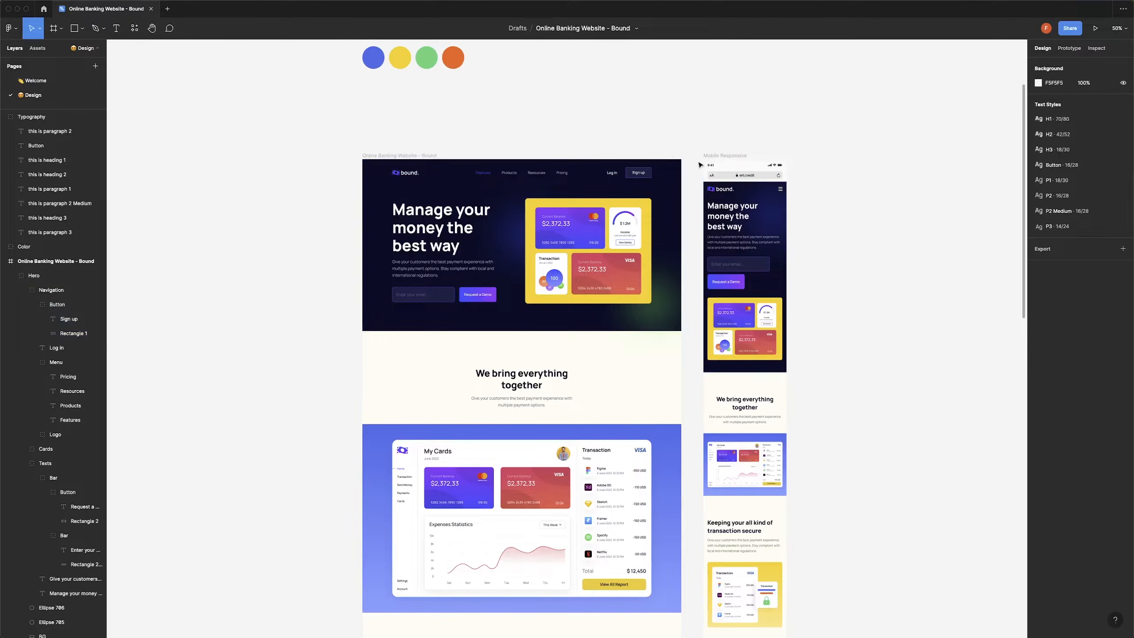
{"action": "key", "text": "super+Tab"}
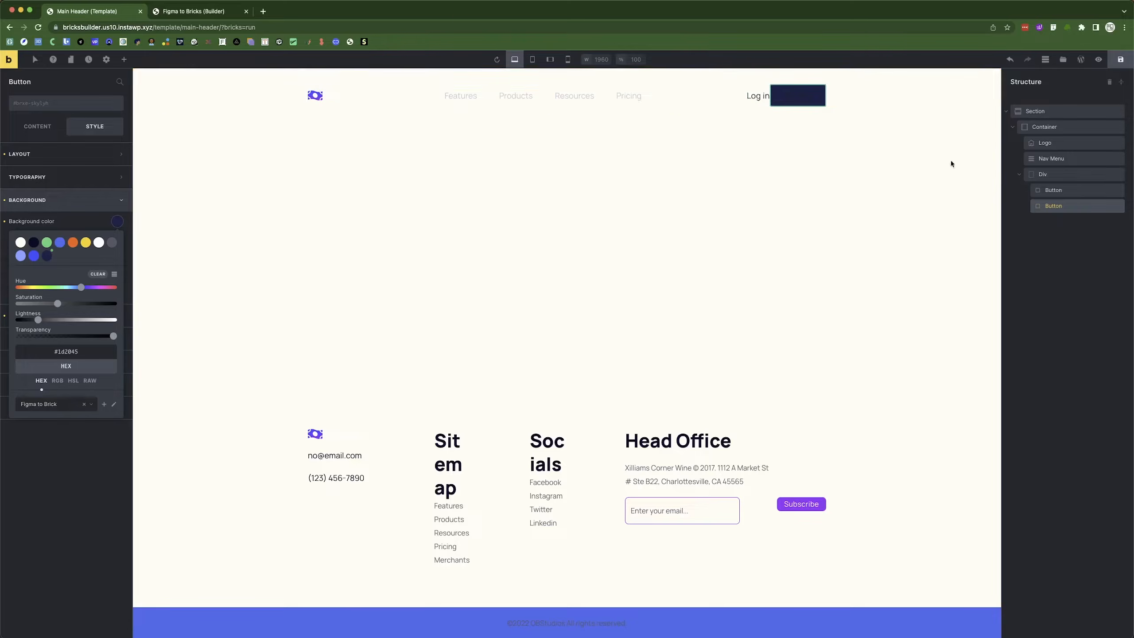
{"action": "left_click", "coordinate": [38, 126]}
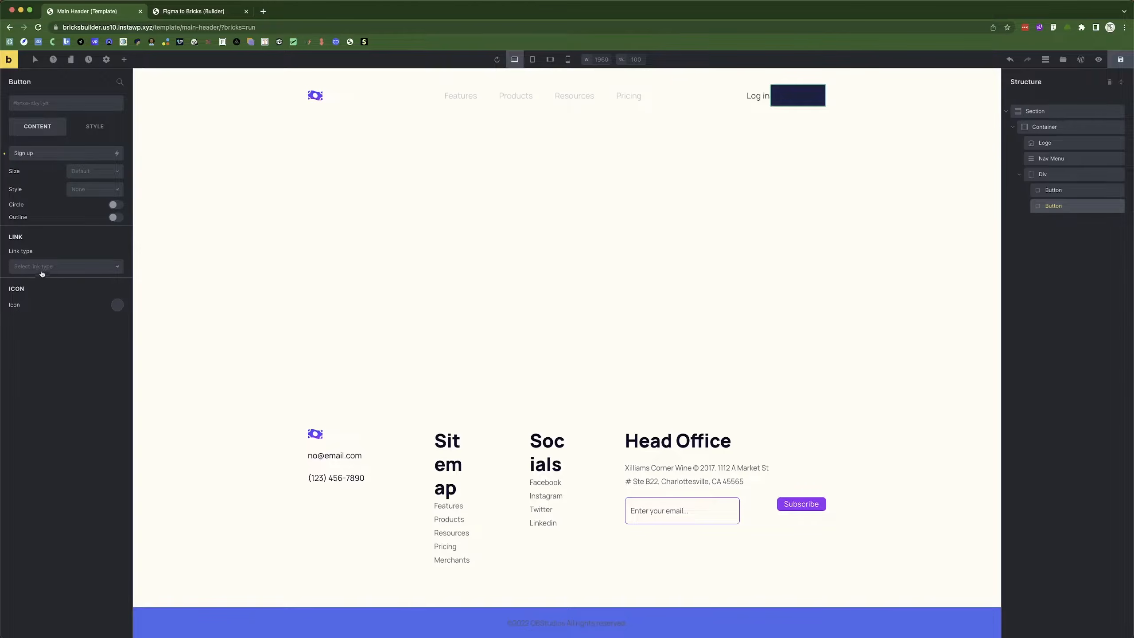
Make the Sign up button text colour white #ffffff.
{"action": "left_click", "coordinate": [93, 131]}
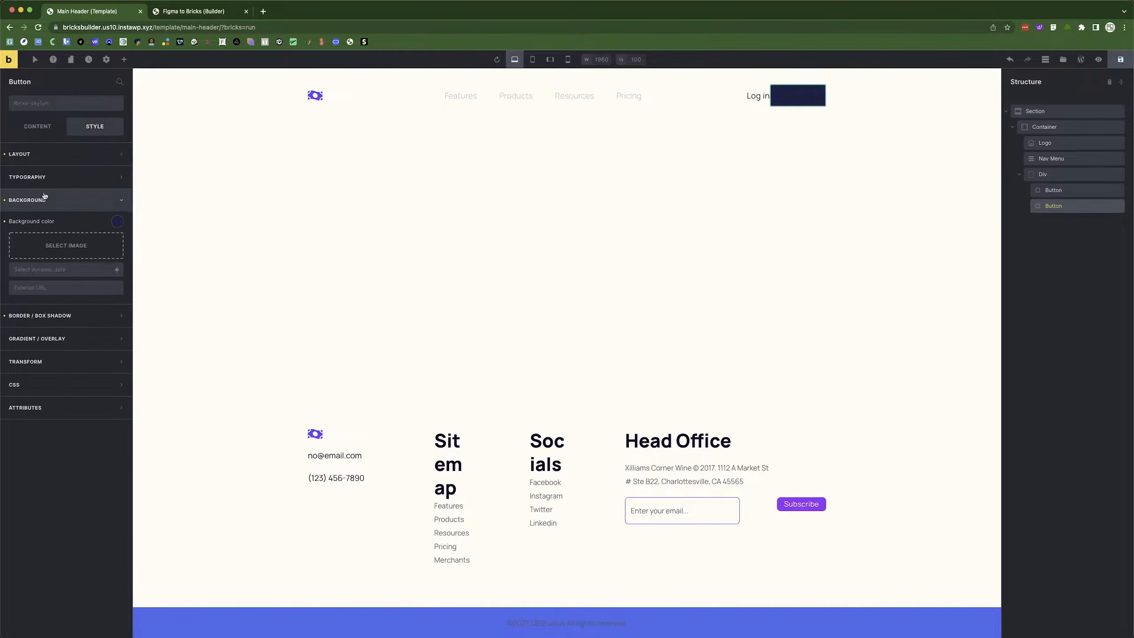
{"action": "left_click", "coordinate": [42, 176]}
{"action": "left_click", "coordinate": [116, 198]}
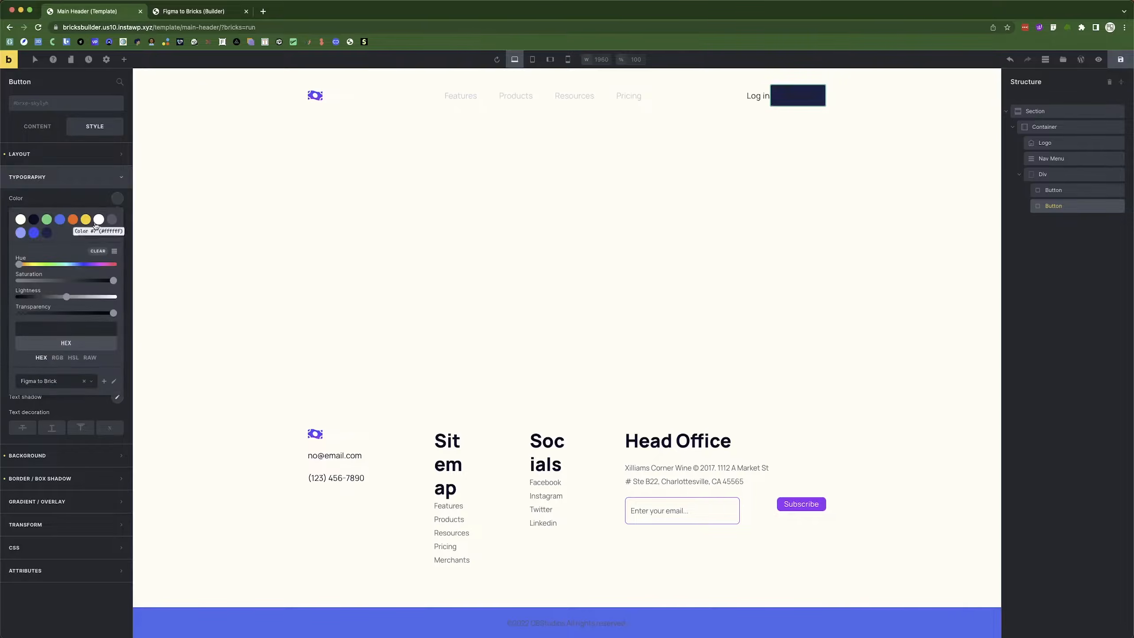
{"action": "left_click", "coordinate": [98, 220]}
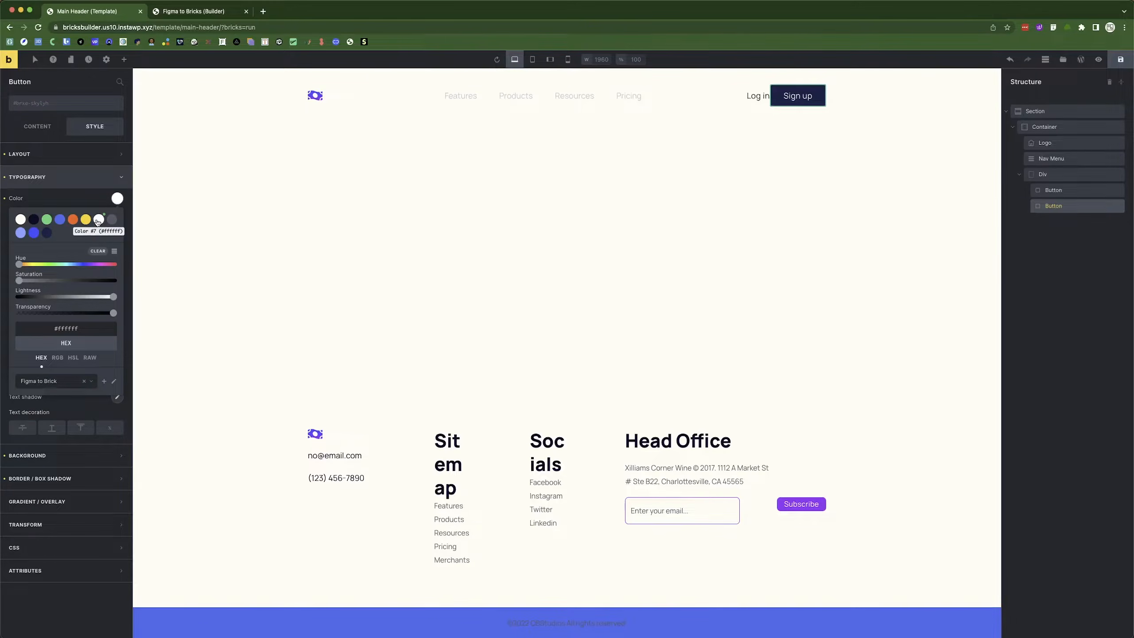
{"action": "left_click", "coordinate": [59, 198]}
Read the Sign up text's CSS in Figma and set the font size to 16.
{"action": "key", "text": "super+Tab"}
{"action": "double_click", "coordinate": [630, 172]}
{"action": "double_click", "coordinate": [633, 174]}
{"action": "double_click", "coordinate": [636, 175]}
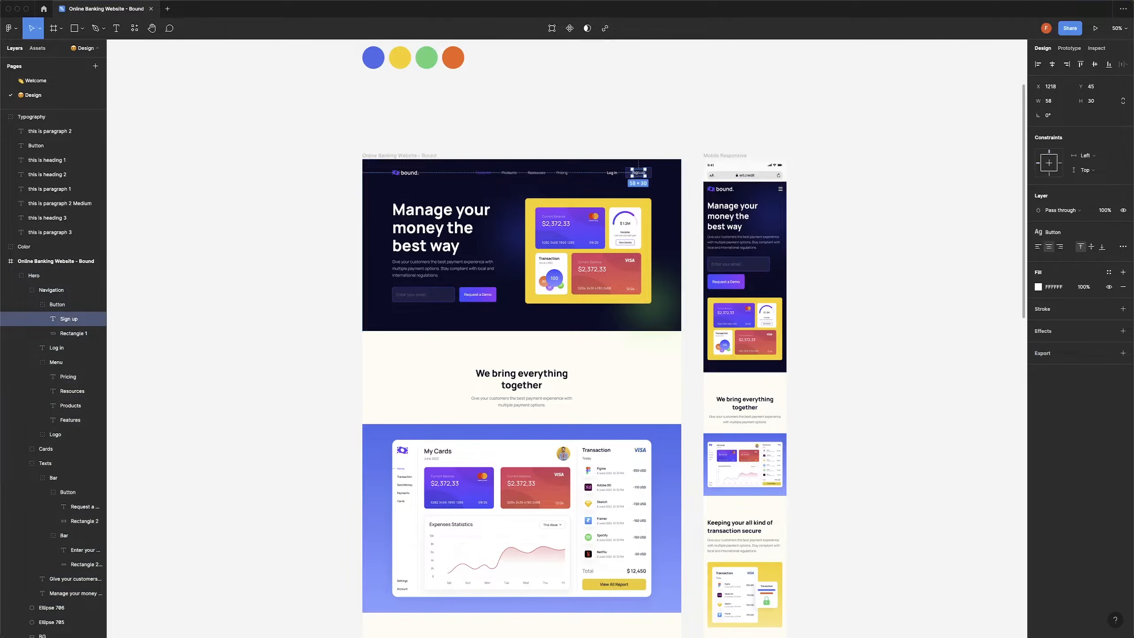
{"action": "left_click", "coordinate": [1096, 48]}
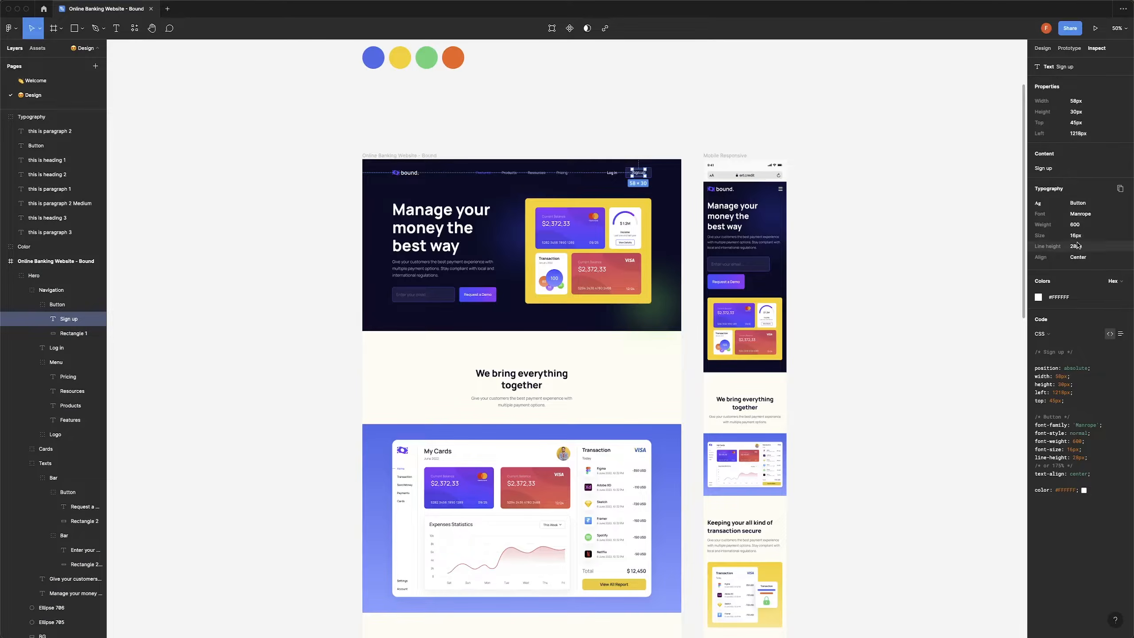
{"action": "key", "text": "super+Tab"}
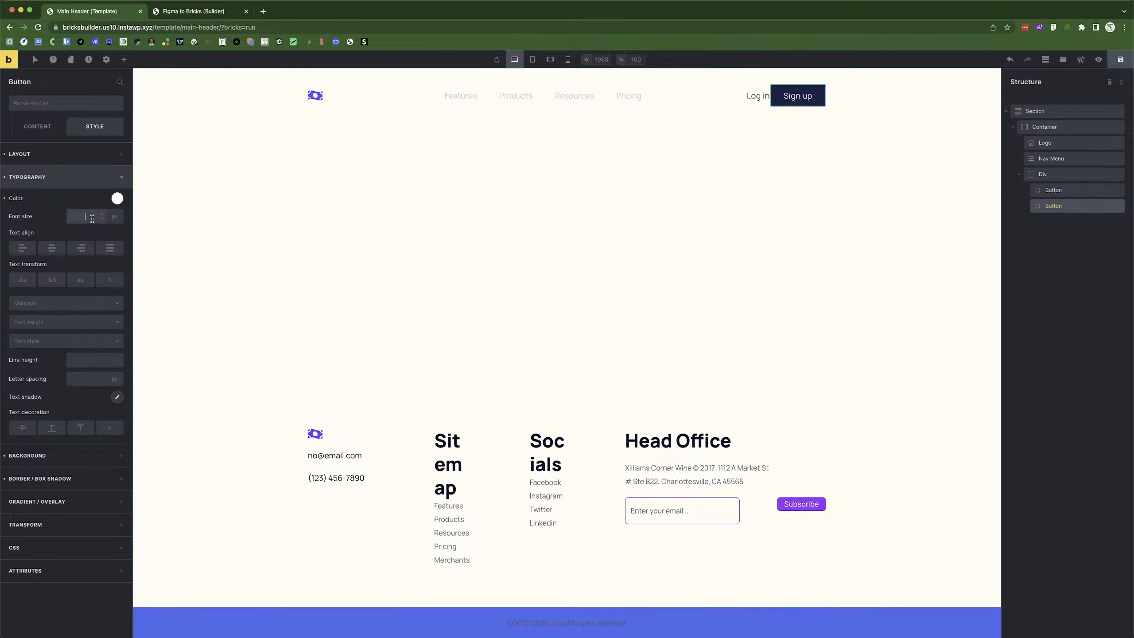
{"action": "type", "text": "16"}
Set the Sign up text to font weight 600 and Normal style.
{"action": "key", "text": "super+Tab"}
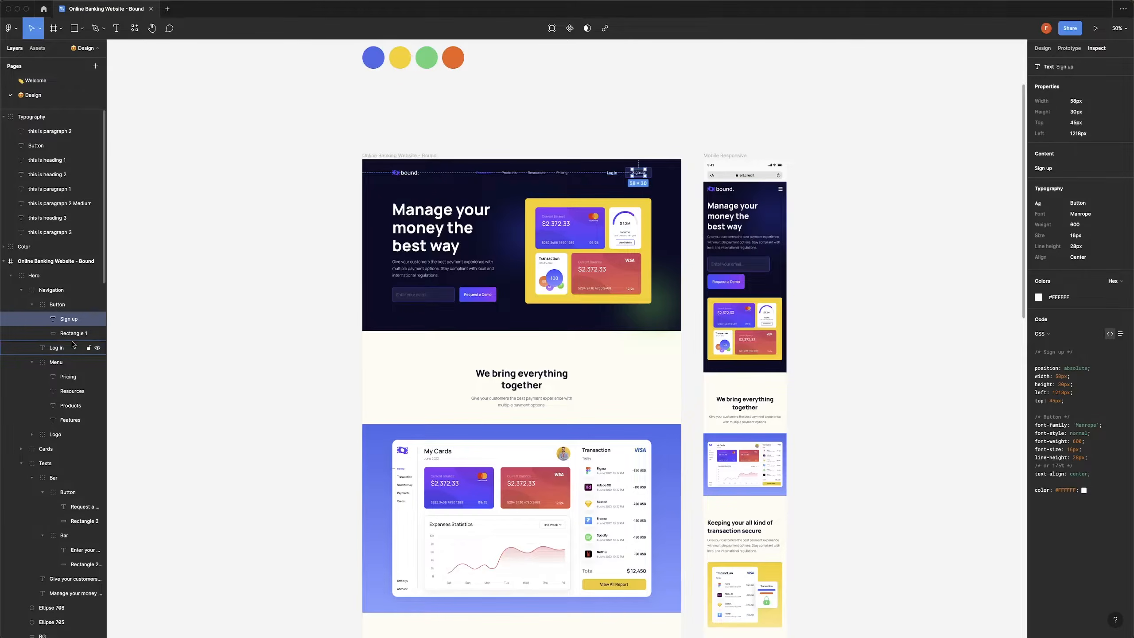
{"action": "key", "text": "super+Tab"}
{"action": "left_click", "coordinate": [50, 323]}
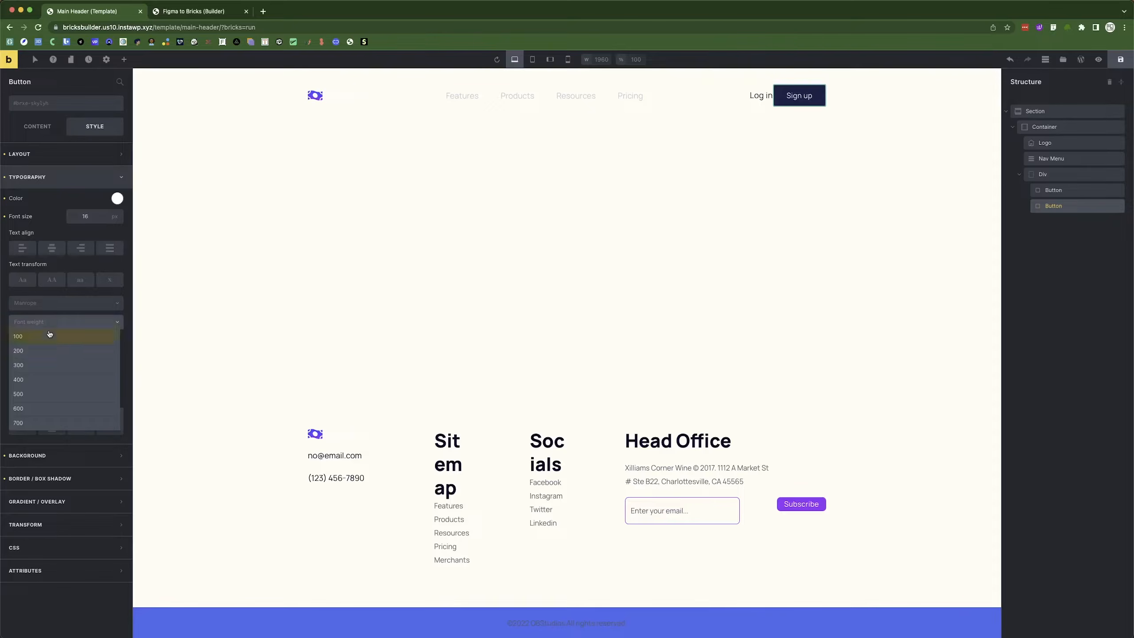
{"action": "left_click", "coordinate": [35, 409]}
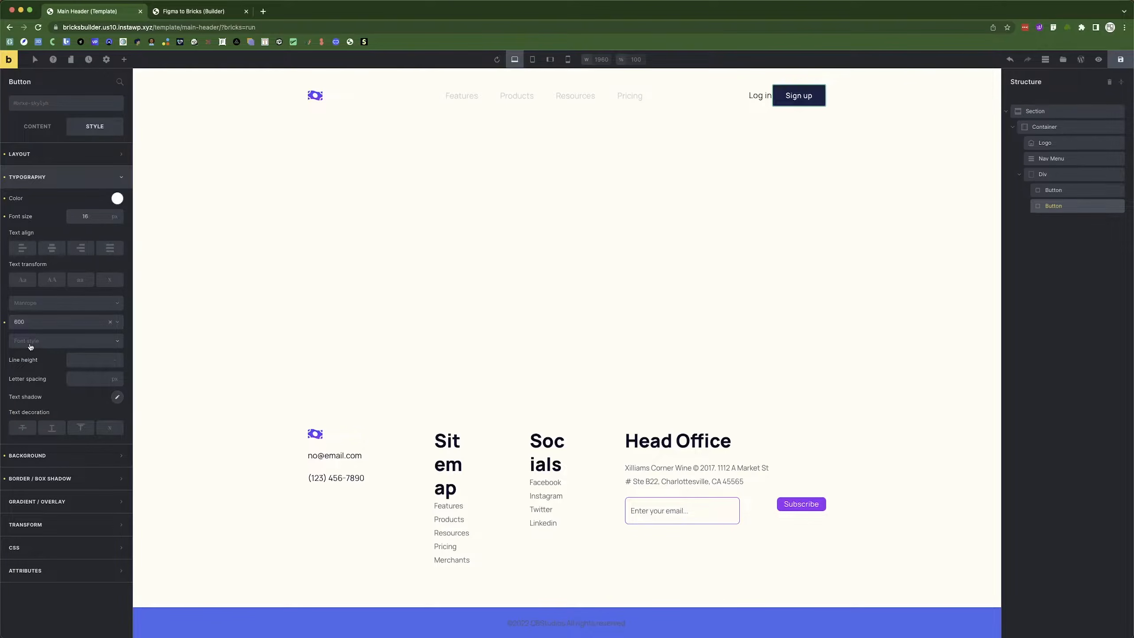
{"action": "left_click", "coordinate": [52, 344]}
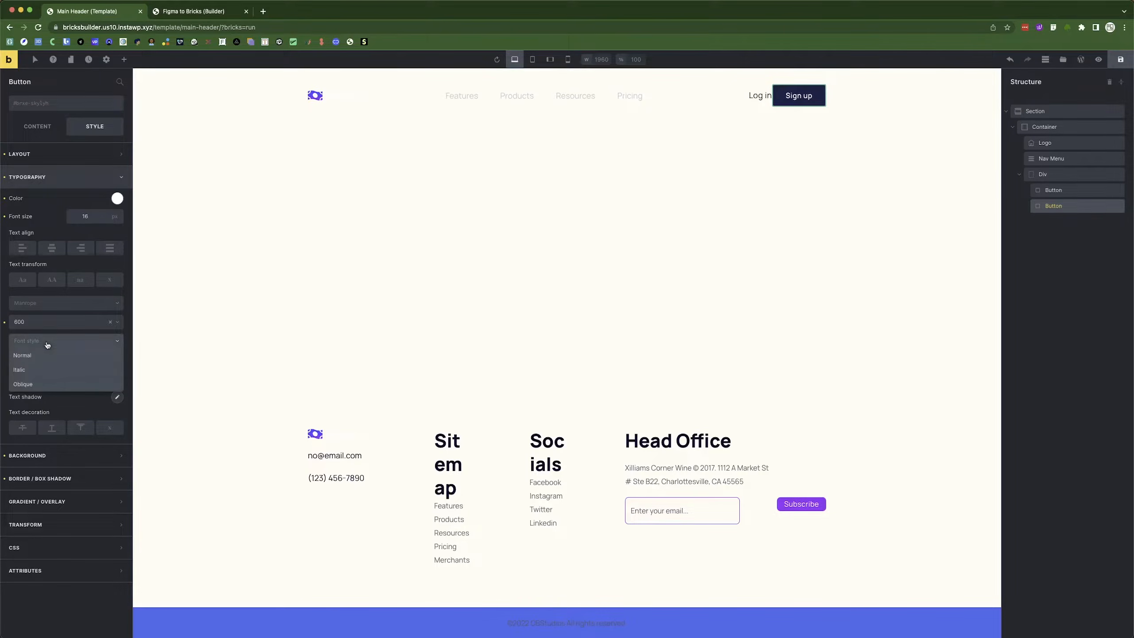
{"action": "left_click", "coordinate": [35, 360]}
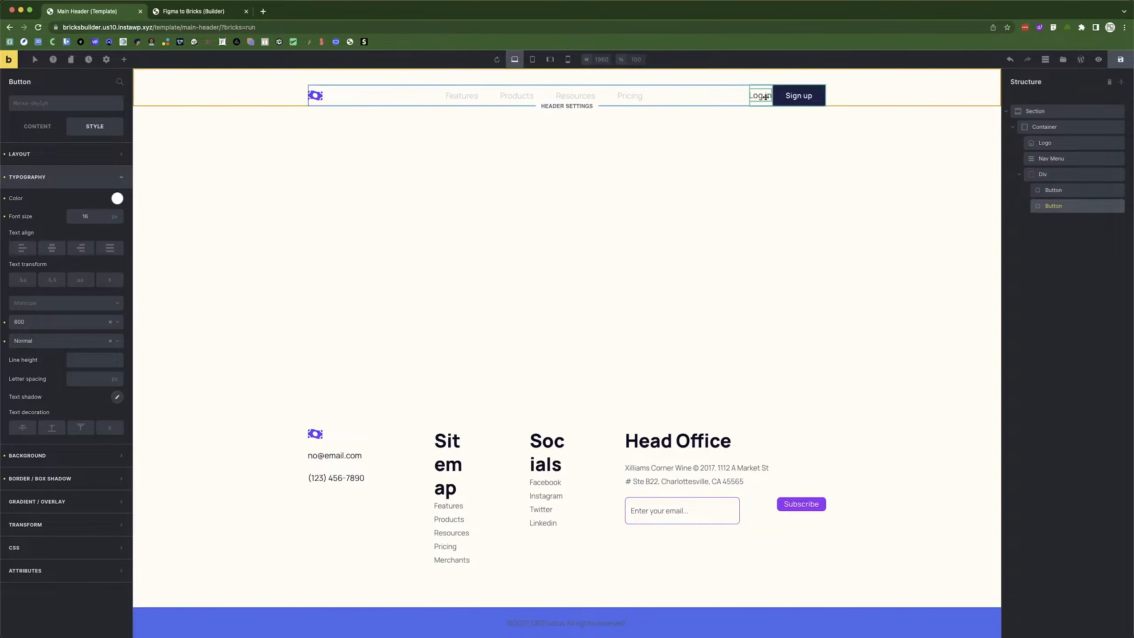
Duplicate the Sign up button and delete the old plain Log in button.
{"action": "right_click", "coordinate": [1067, 207]}
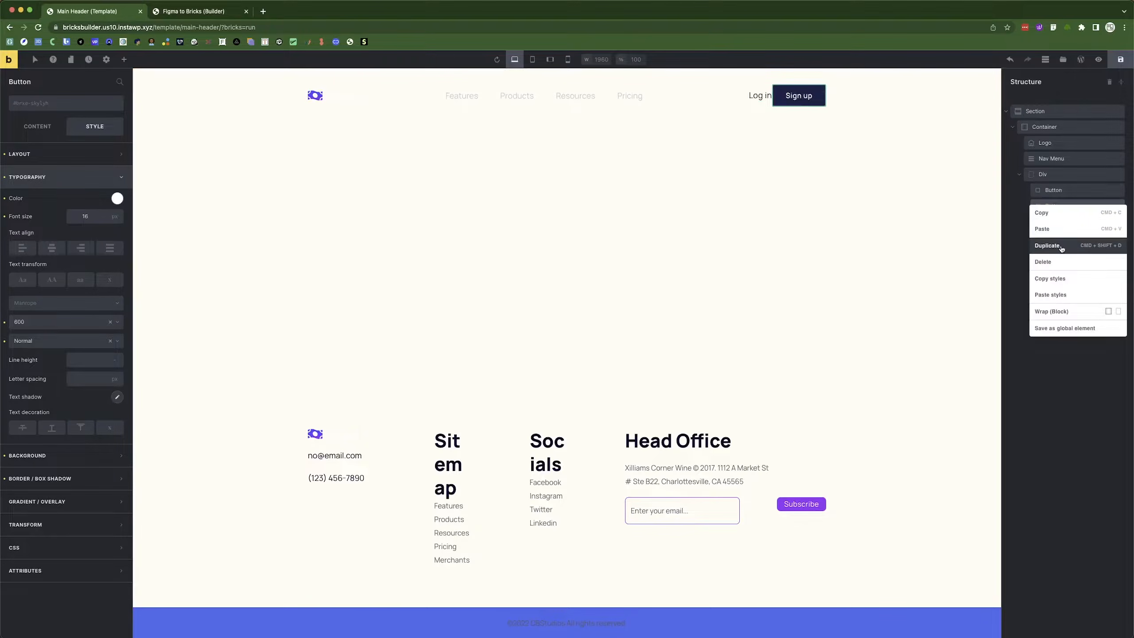
{"action": "left_click", "coordinate": [1047, 246]}
{"action": "right_click", "coordinate": [1081, 192]}
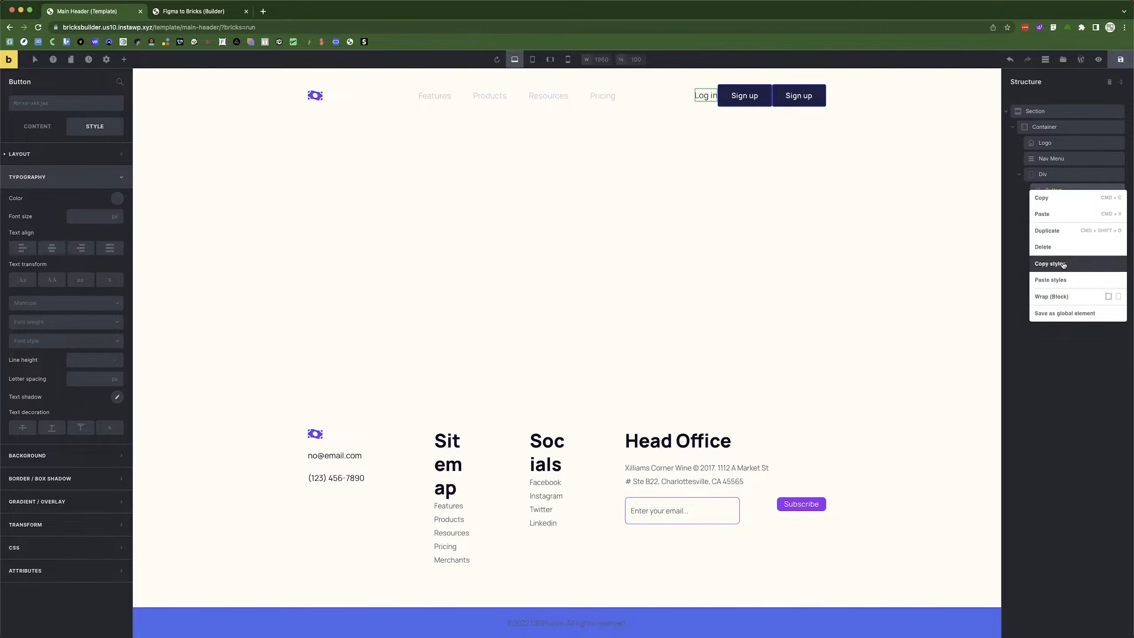
{"action": "left_click", "coordinate": [1058, 247]}
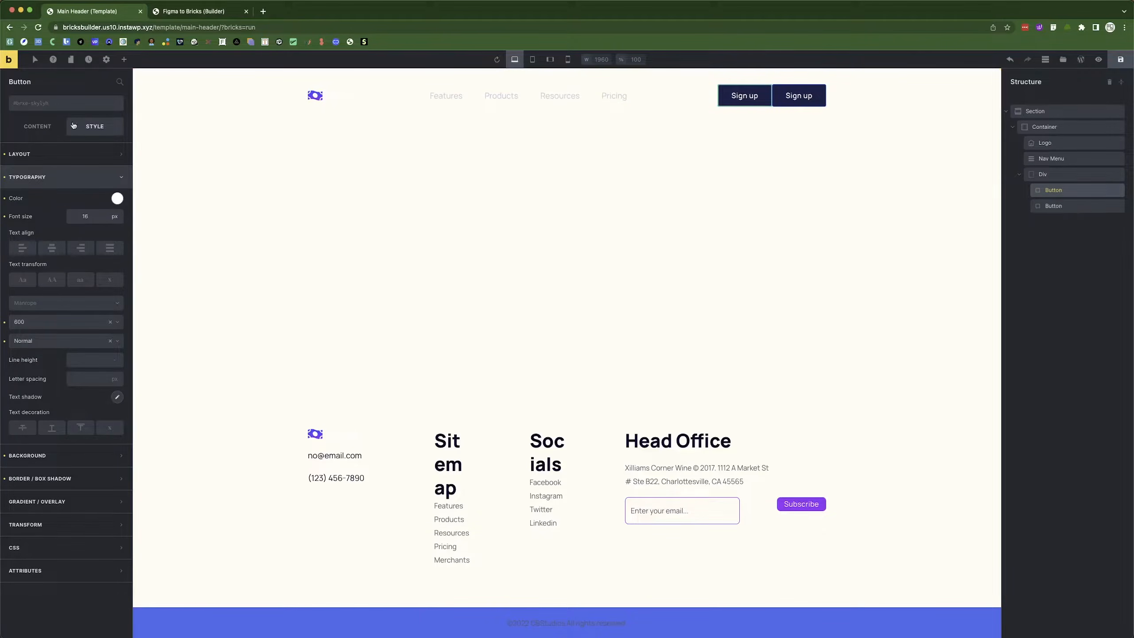
Relabel the copied button 'Log in' and start editing its top padding.
{"action": "left_click", "coordinate": [53, 127]}
{"action": "triple_click", "coordinate": [44, 154]}
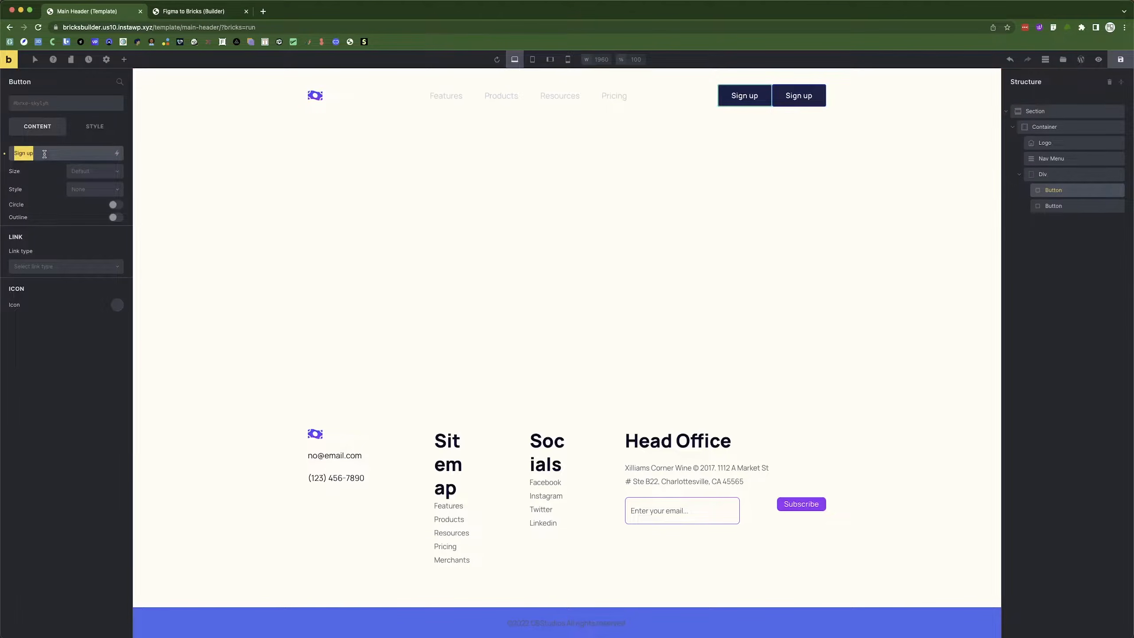
{"action": "type", "text": "log in"}
{"action": "key", "text": "BackSpace"}
{"action": "type", "text": "L"}
{"action": "left_click", "coordinate": [89, 133]}
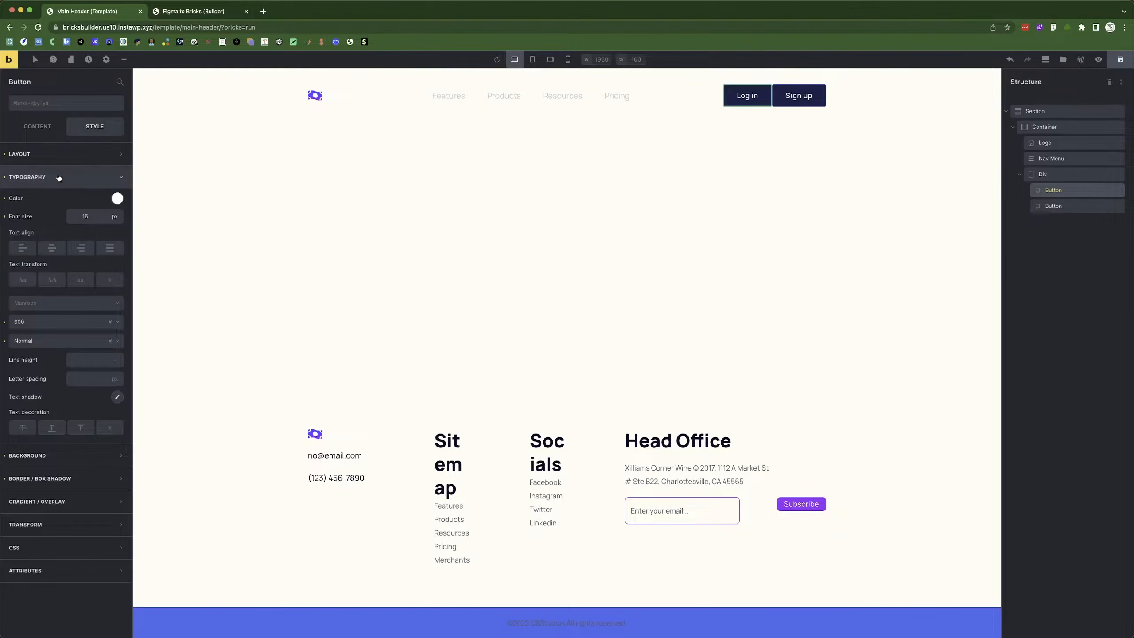
{"action": "left_click", "coordinate": [66, 154]}
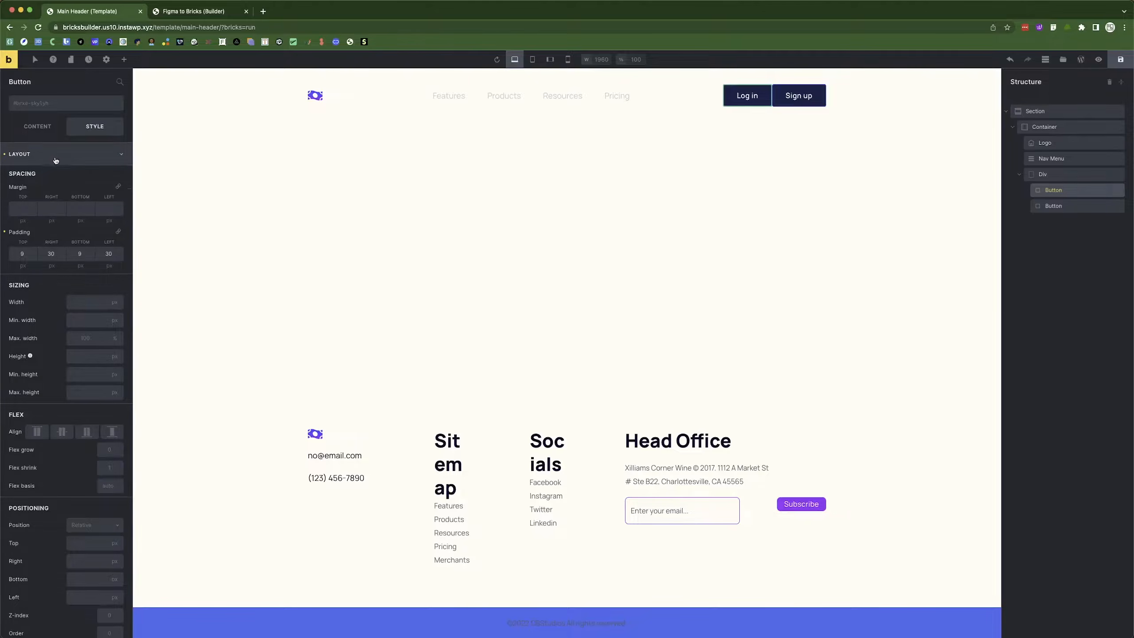
{"action": "left_click", "coordinate": [25, 256]}
Set the Log in button's padding to 0 on all four sides.
{"action": "type", "text": "0"}
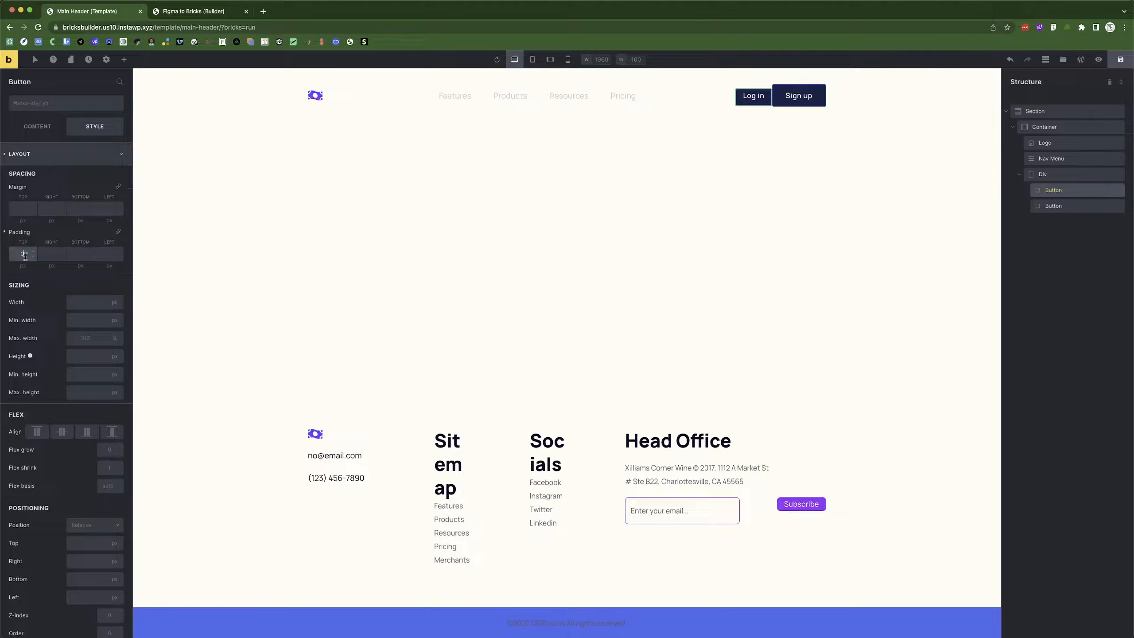
{"action": "left_click", "coordinate": [118, 231]}
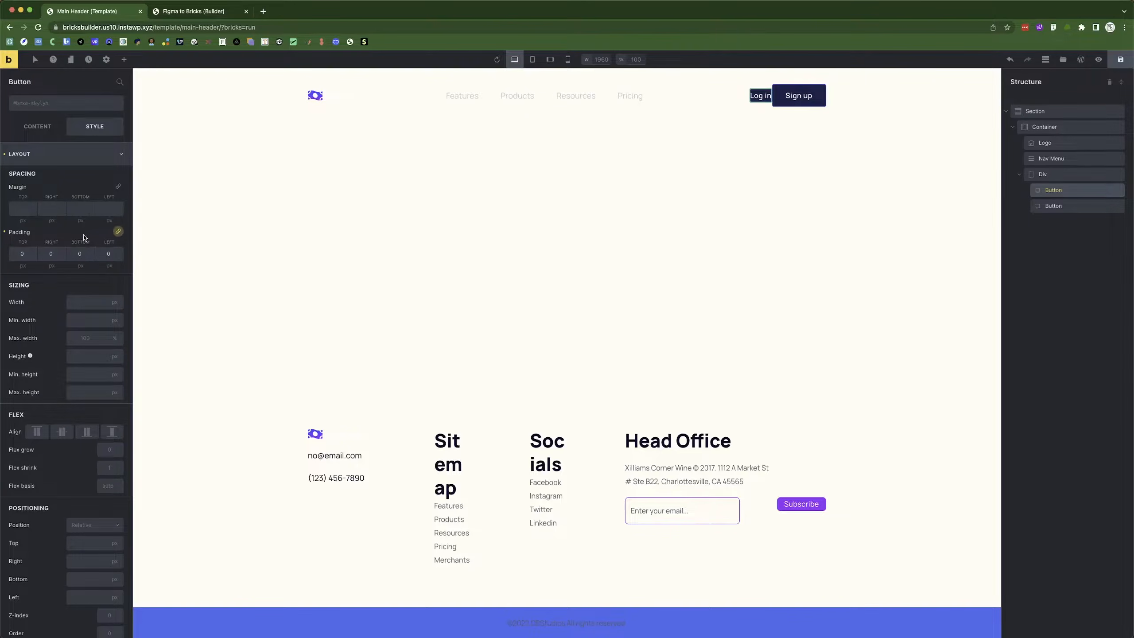
{"action": "left_click", "coordinate": [27, 164]}
Clear the Log in button's background colour and save the header template.
{"action": "left_click", "coordinate": [35, 201]}
{"action": "left_click", "coordinate": [5, 221]}
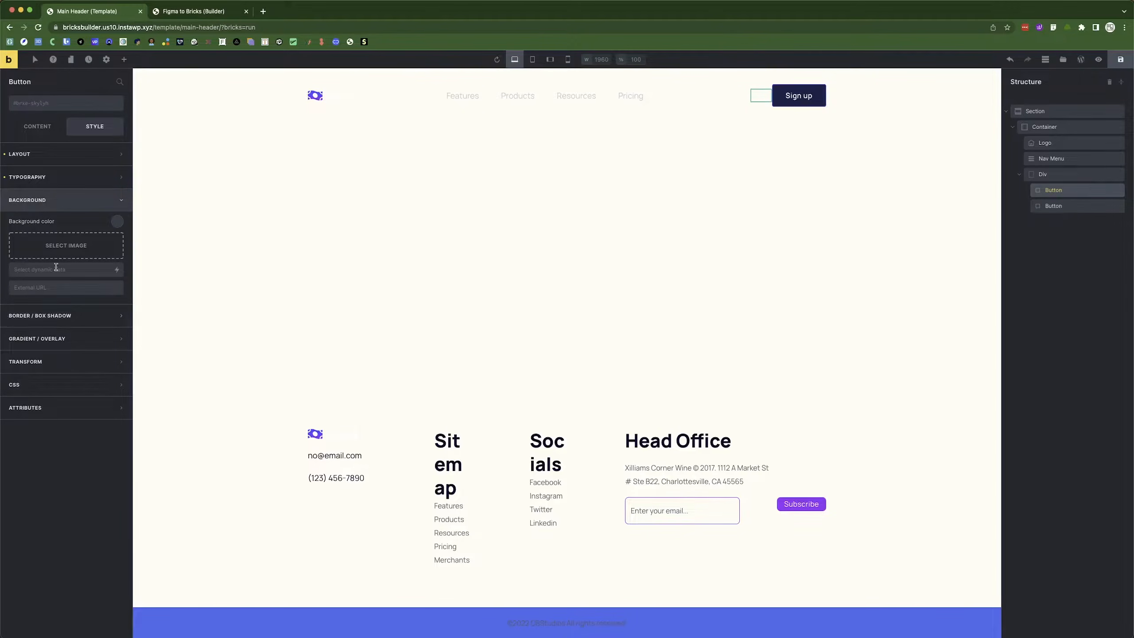
{"action": "left_click", "coordinate": [58, 177]}
{"action": "left_click", "coordinate": [1121, 59]}
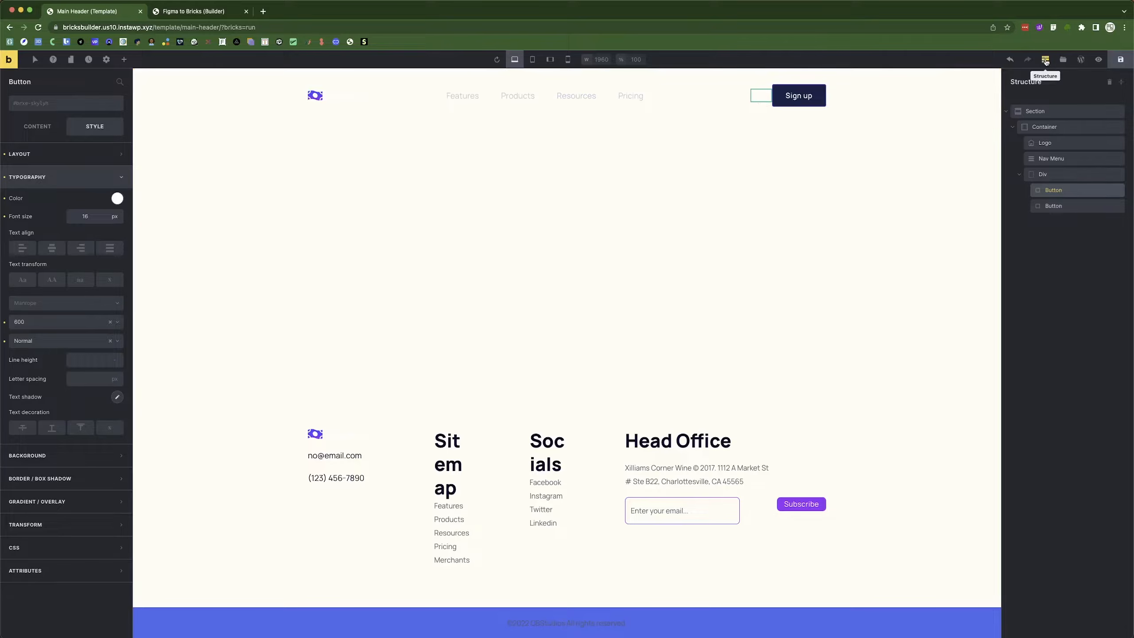
Delete the Header and Footer templates from the library so only Main Header remains.
{"action": "left_click", "coordinate": [1064, 60]}
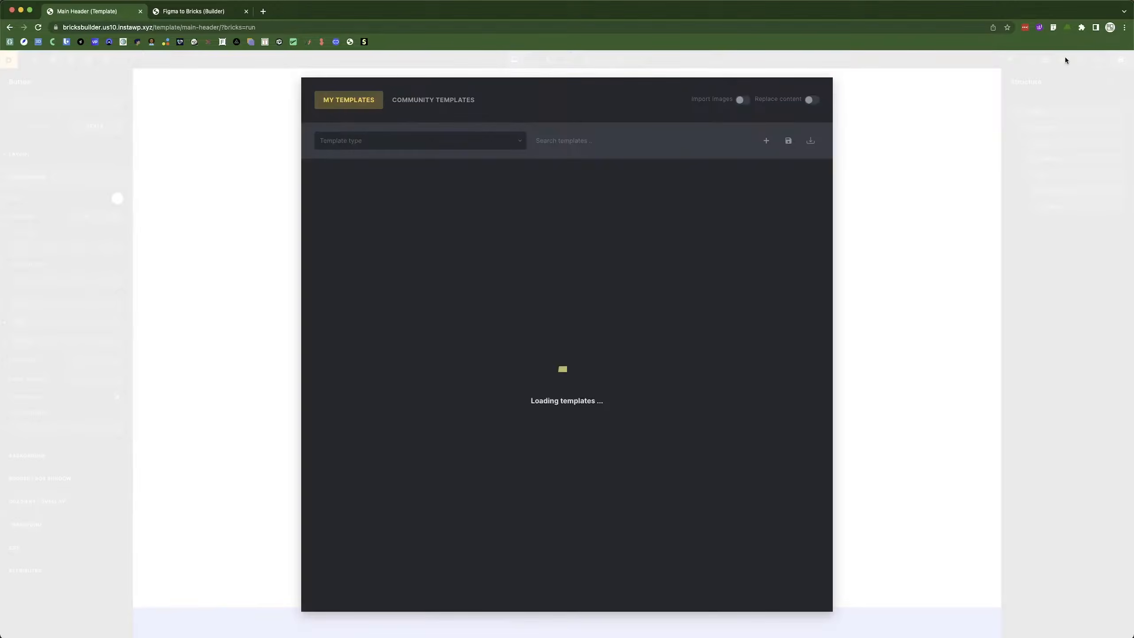
{"action": "mouse_move", "coordinate": [560, 209]}
{"action": "mouse_move", "coordinate": [416, 203]}
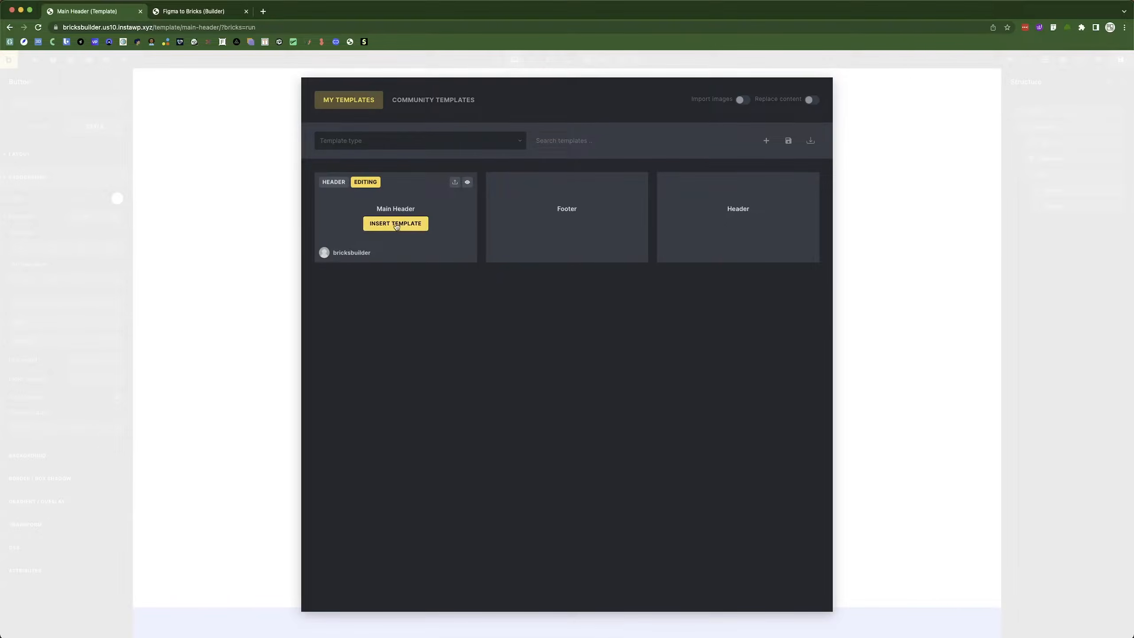
{"action": "mouse_move", "coordinate": [546, 190]}
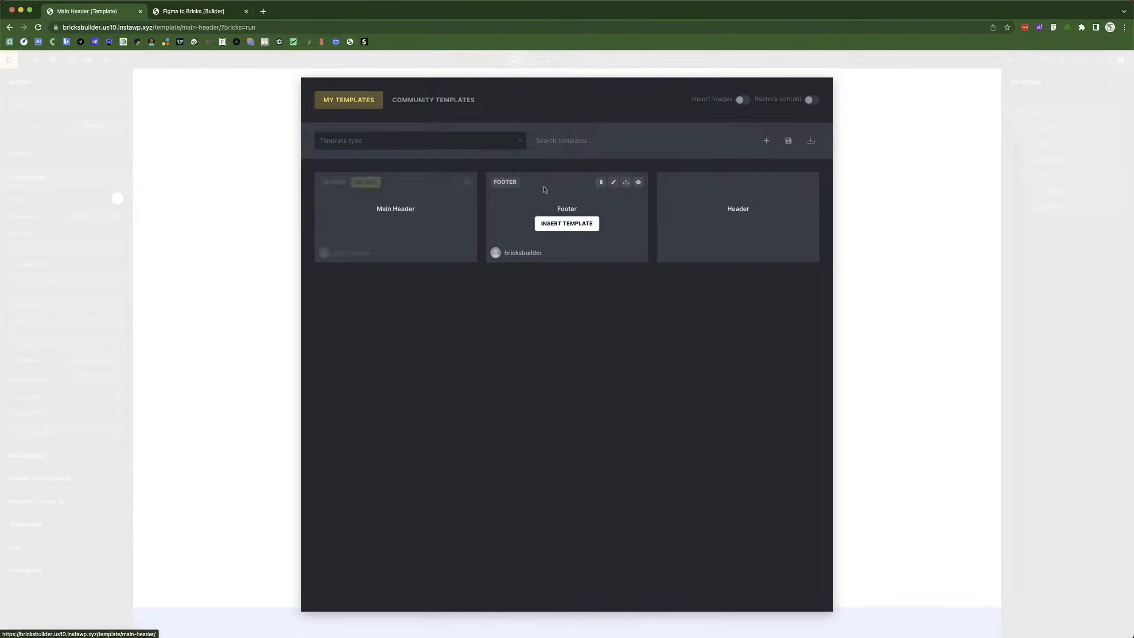
{"action": "mouse_move", "coordinate": [725, 192]}
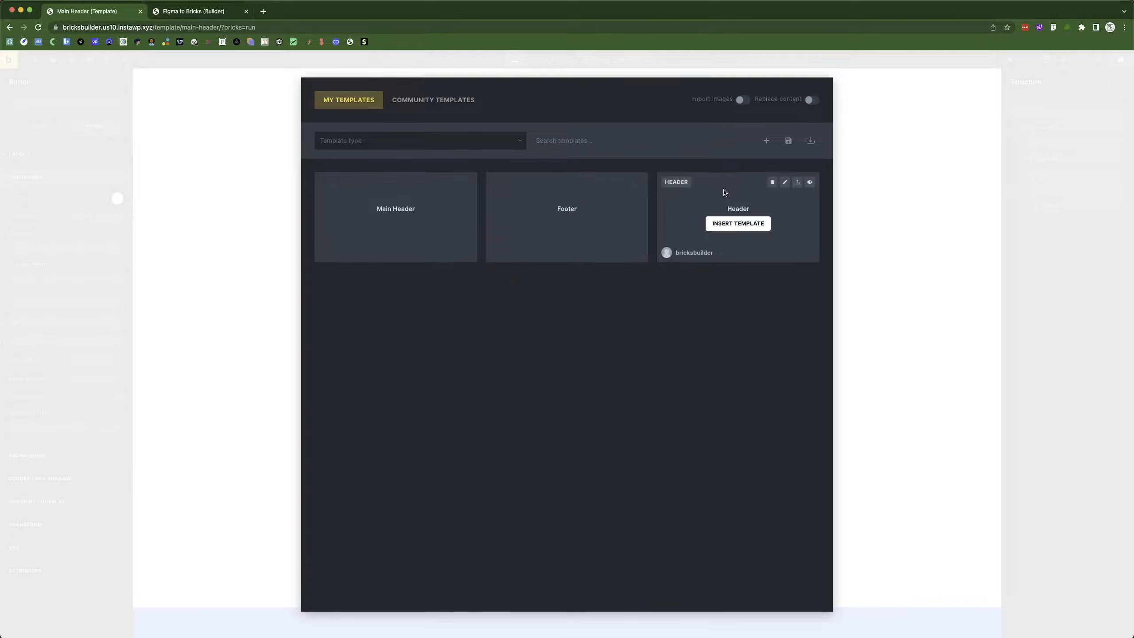
{"action": "left_click", "coordinate": [773, 182]}
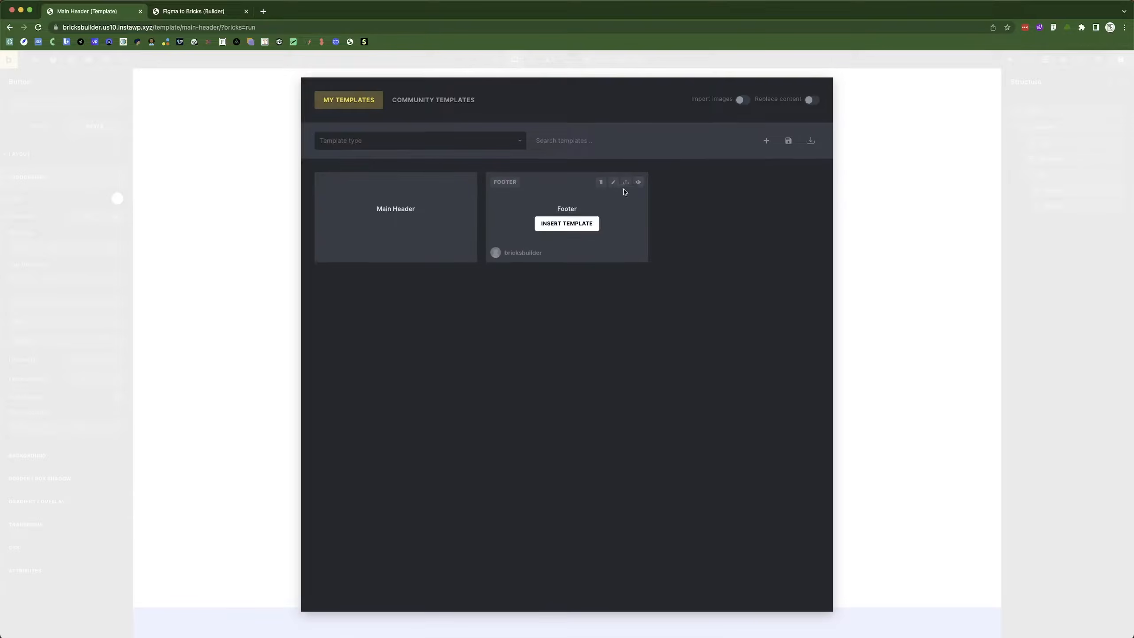
{"action": "left_click", "coordinate": [601, 182]}
{"action": "left_click", "coordinate": [601, 183]}
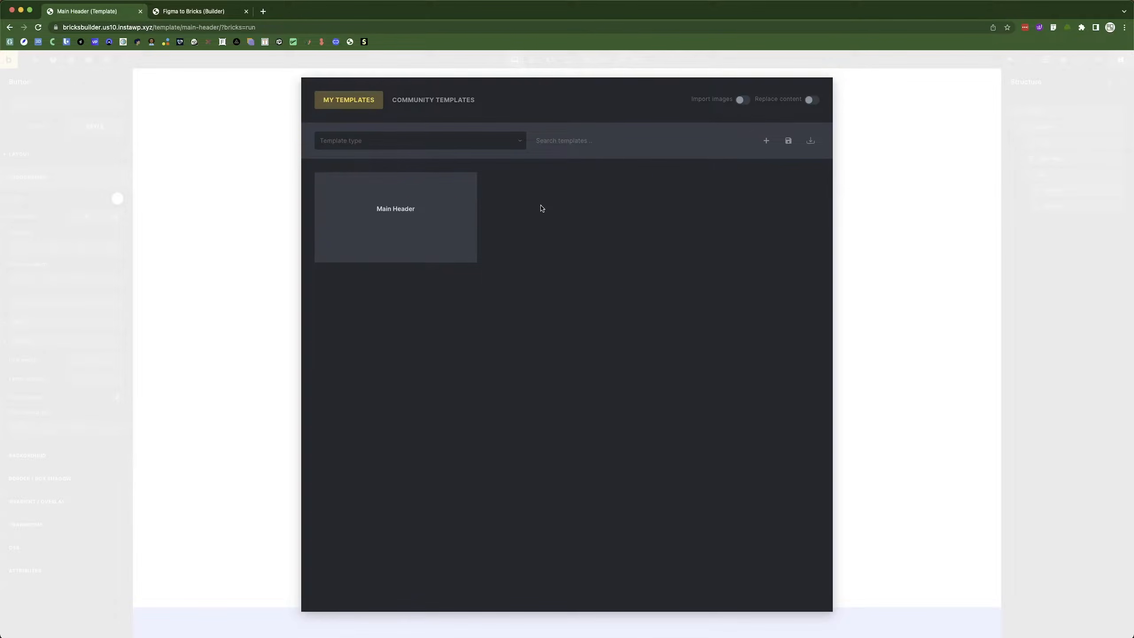
{"action": "left_click", "coordinate": [273, 171]}
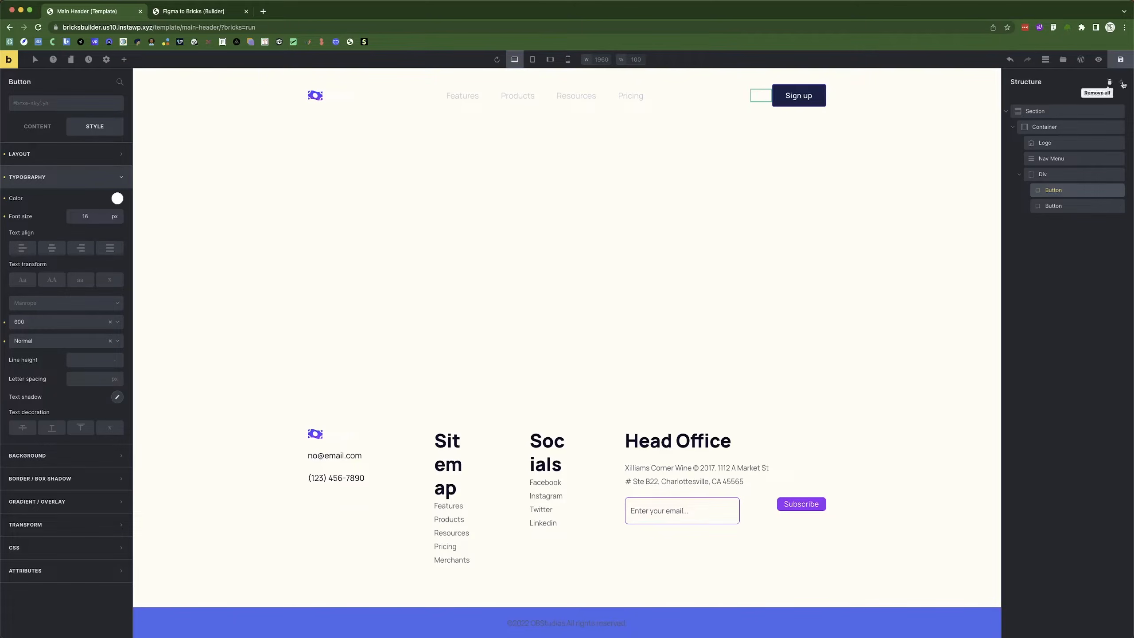
Save the header template and reload the Figma to Bricks builder page.
{"action": "left_click", "coordinate": [1121, 66]}
{"action": "key", "text": "super+r"}
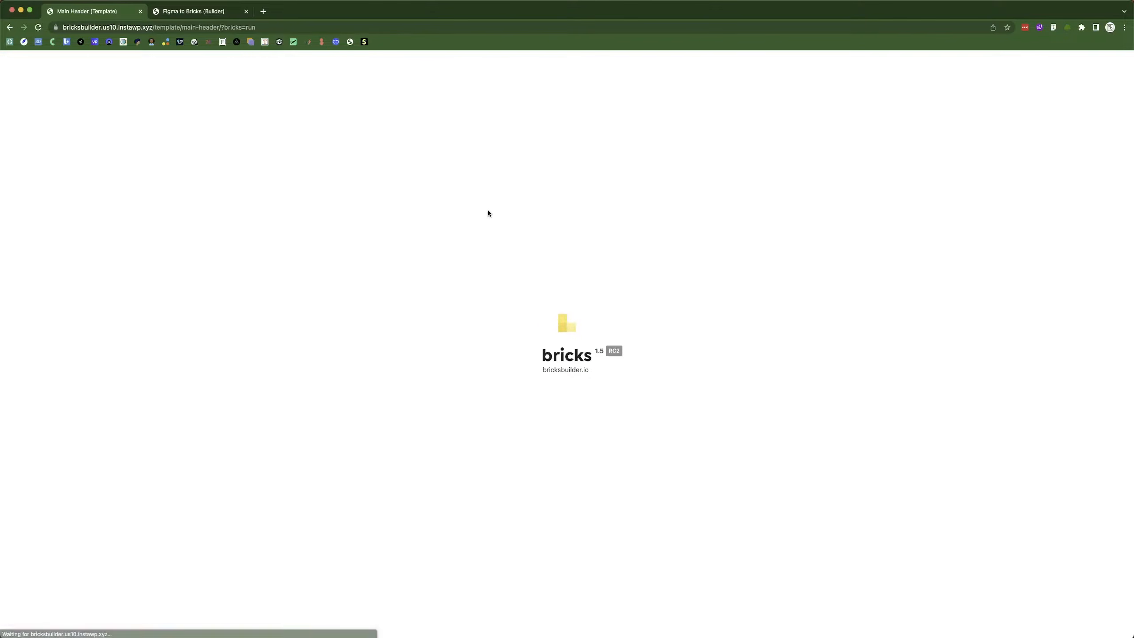
{"action": "left_click", "coordinate": [207, 11]}
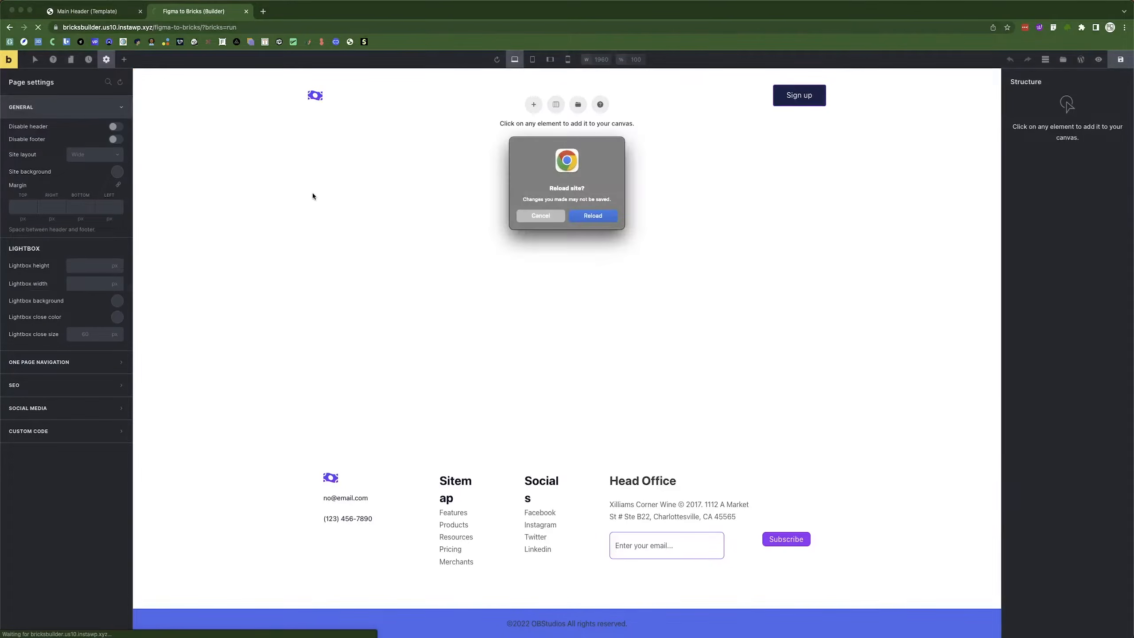
{"action": "left_click", "coordinate": [548, 213]}
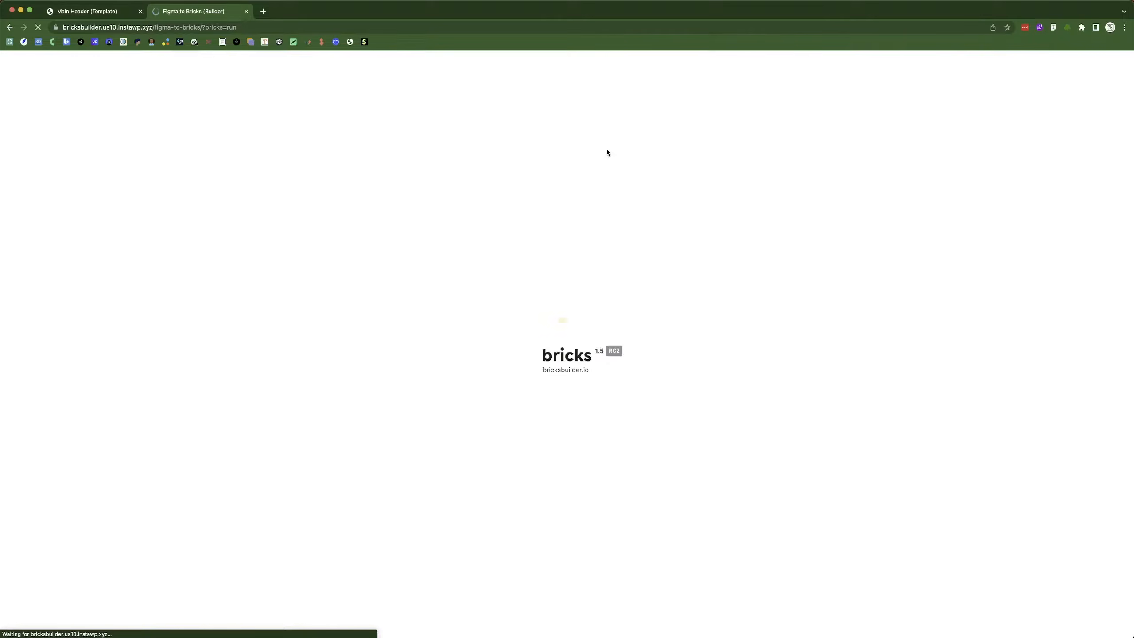
{"action": "mouse_move", "coordinate": [415, 98]}
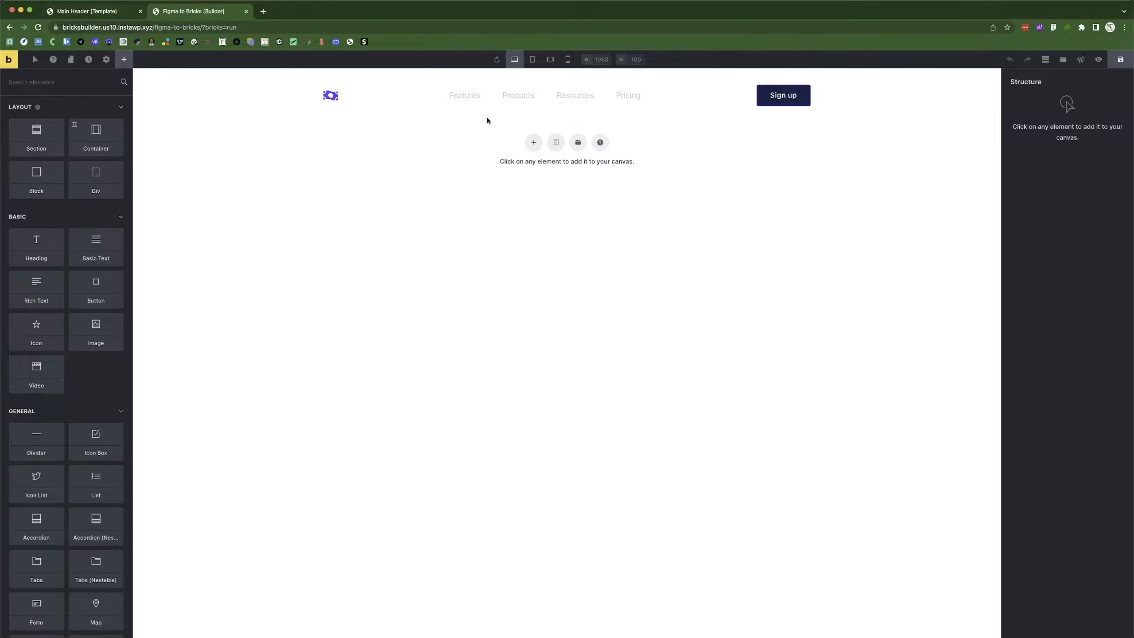
In the Main Header template, open the section's Style Layout spacing showing margin -86 and padding 36.
{"action": "left_click", "coordinate": [108, 11]}
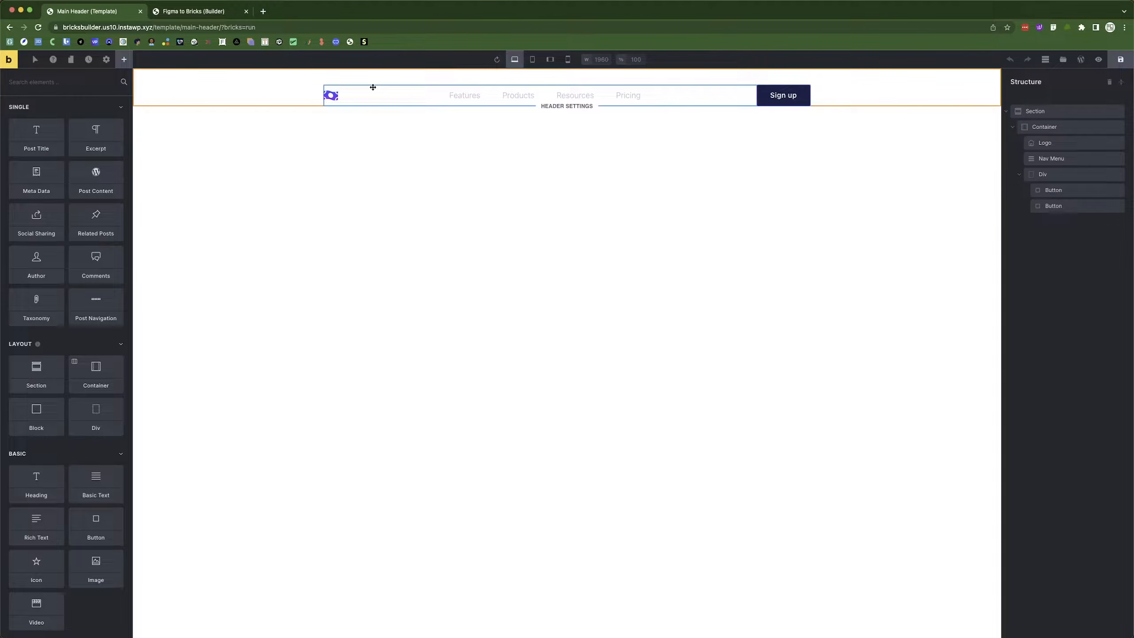
{"action": "left_click", "coordinate": [157, 8]}
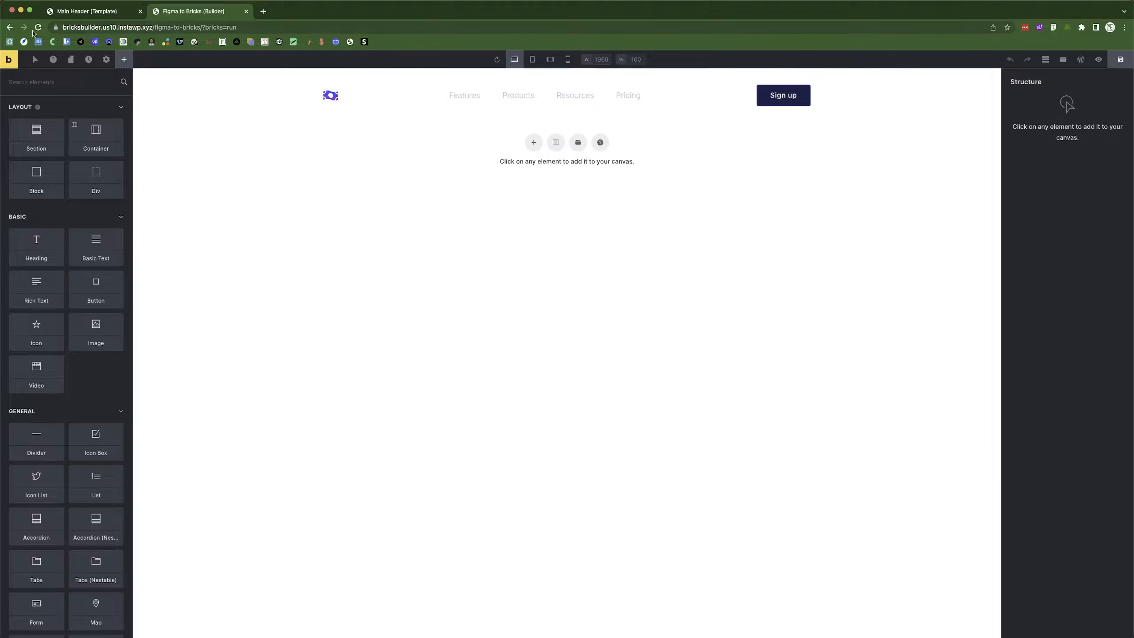
{"action": "left_click", "coordinate": [85, 11]}
{"action": "left_click", "coordinate": [193, 89]}
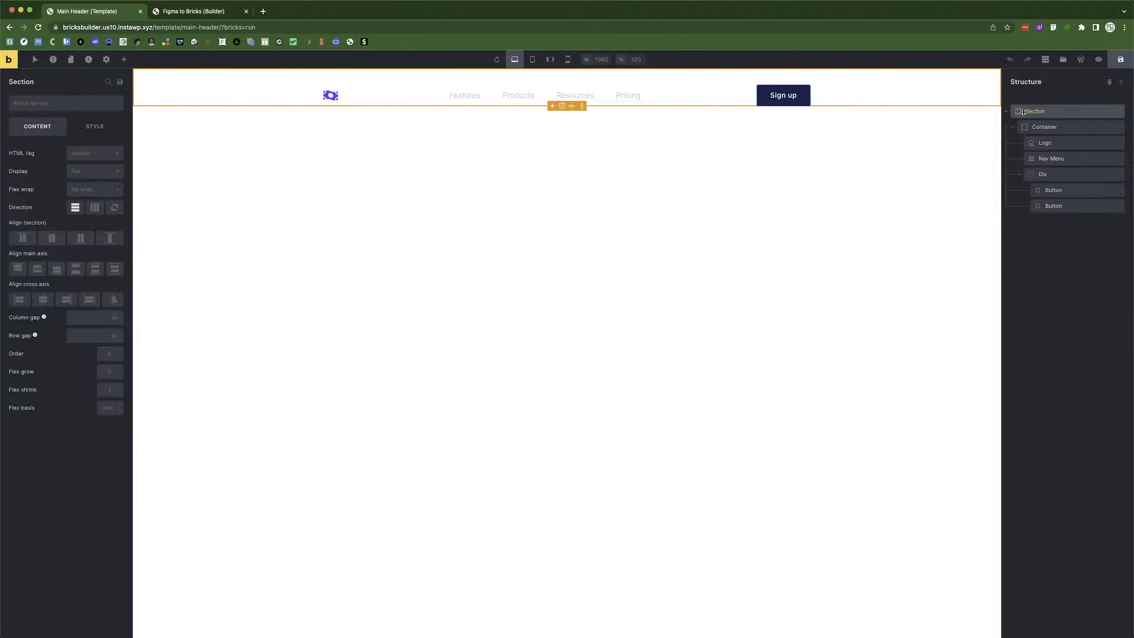
{"action": "left_click", "coordinate": [95, 126]}
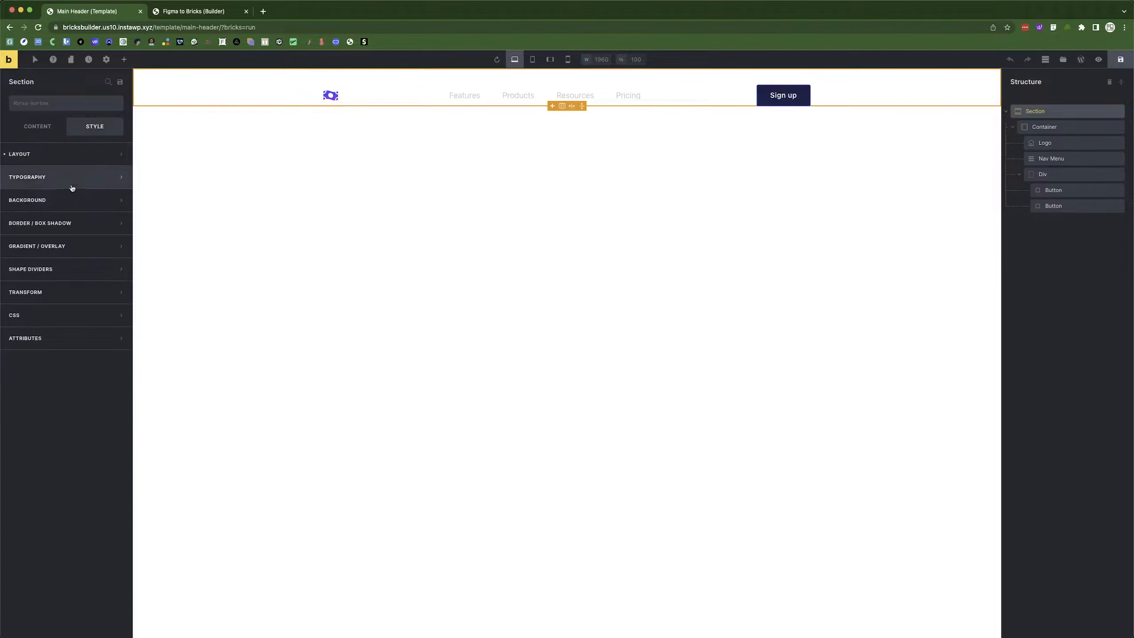
{"action": "left_click", "coordinate": [49, 223]}
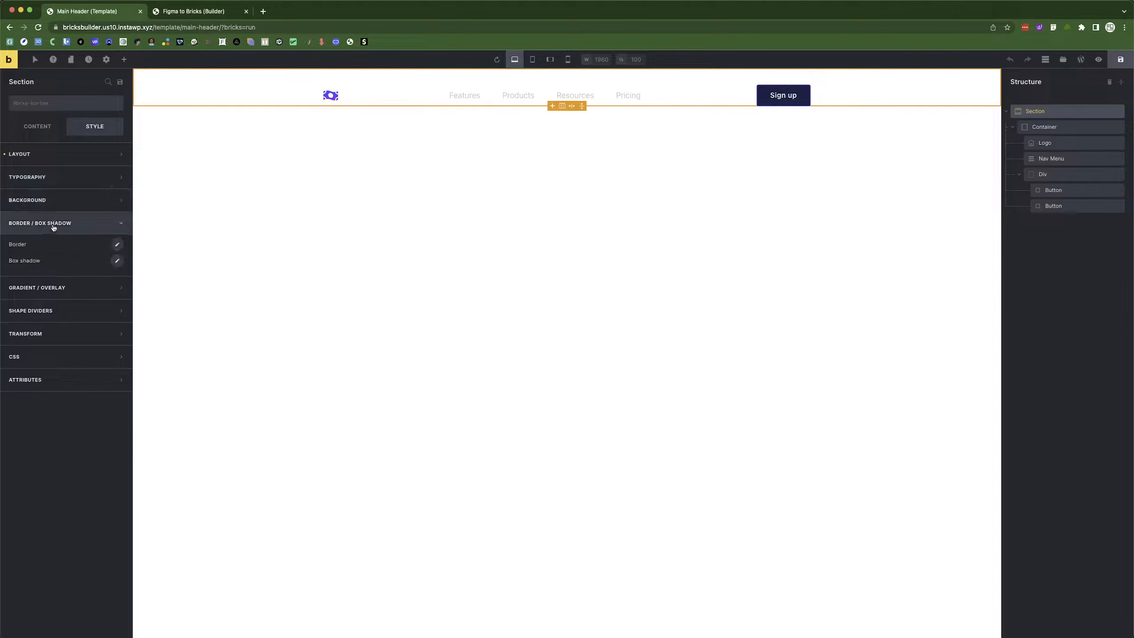
{"action": "left_click", "coordinate": [50, 223]}
{"action": "left_click", "coordinate": [45, 154]}
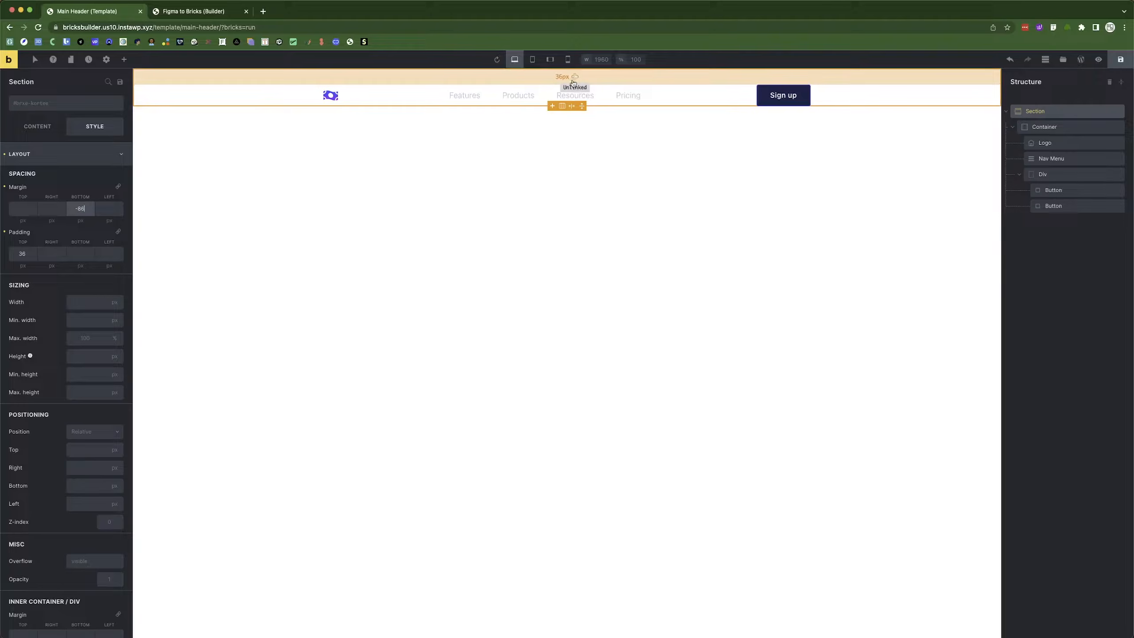
Work out 36+48 in the Calculator app.
{"action": "key", "text": "super+space"}
{"action": "type", "text": "cal"}
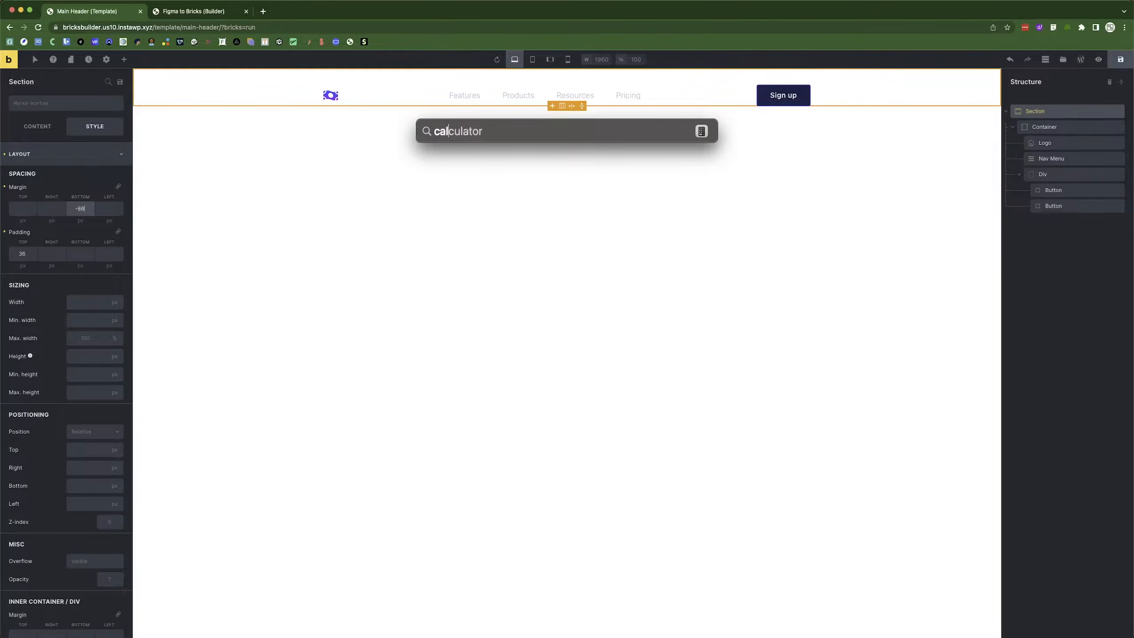
{"action": "key", "text": "Return"}
{"action": "type", "text": "36+48="}
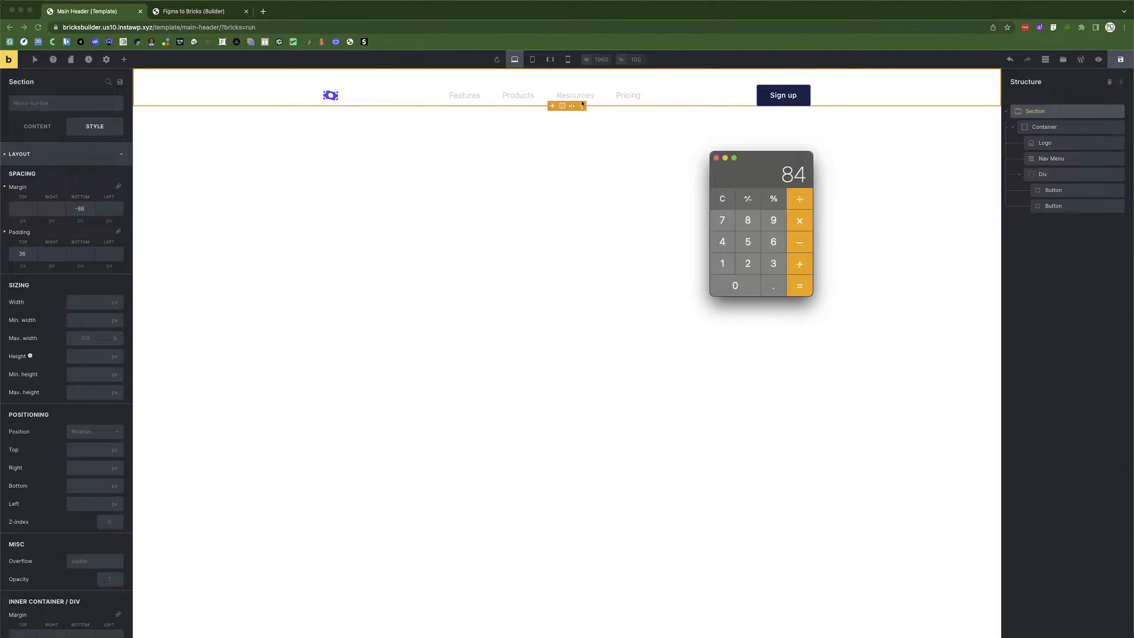
{"action": "left_click", "coordinate": [717, 158]}
Set the header section's bottom margin to -84 and save the template.
{"action": "left_click", "coordinate": [170, 247]}
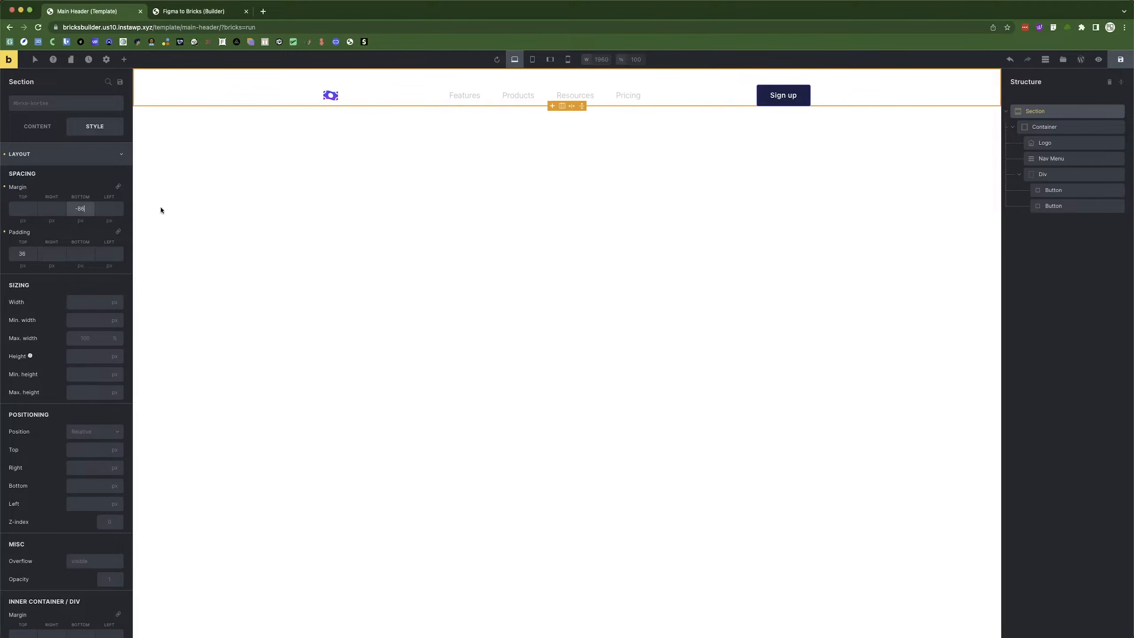
{"action": "left_click_drag", "start_coordinate": [78, 208], "coordinate": [88, 212]}
{"action": "type", "text": "90"}
{"action": "left_click", "coordinate": [1121, 59]}
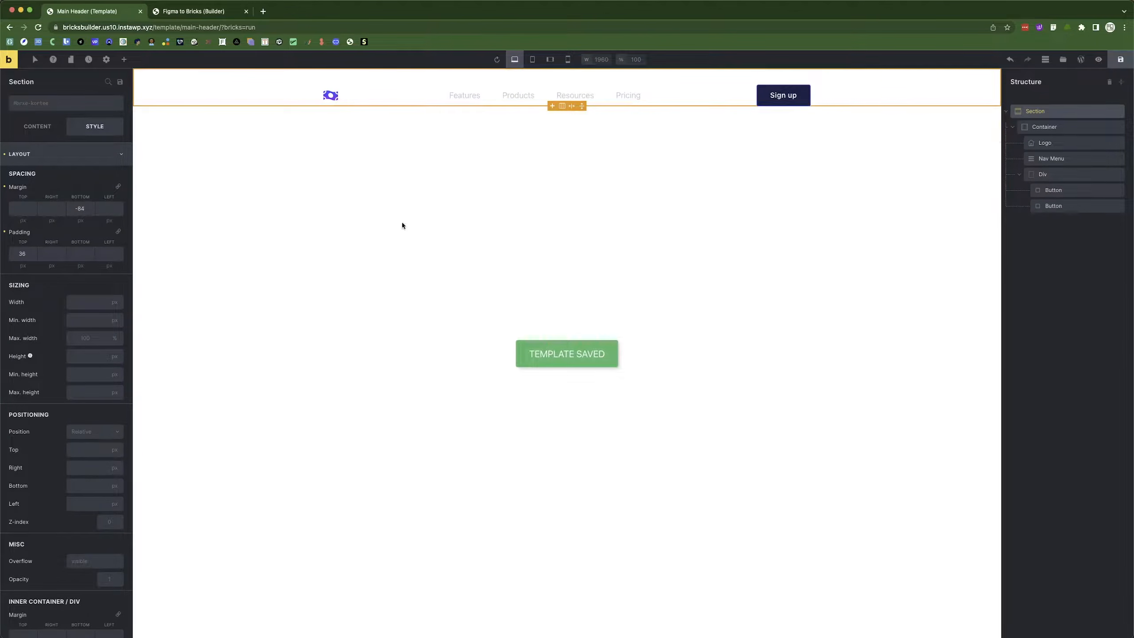
{"action": "left_click", "coordinate": [191, 13]}
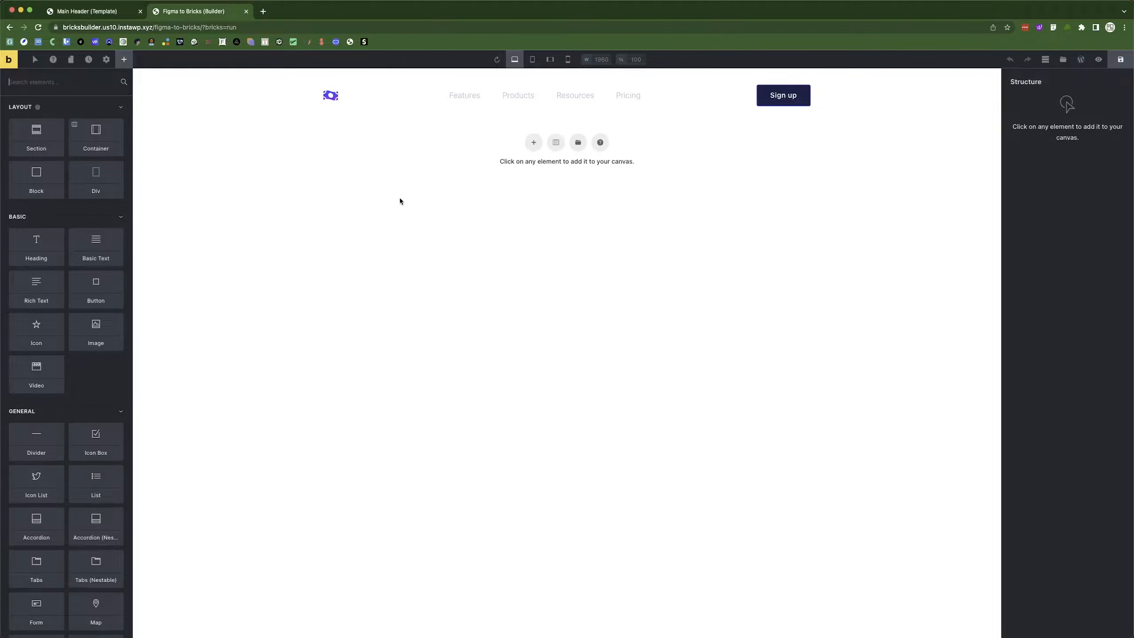
Add a new section with a container below the header and save the page.
{"action": "left_click", "coordinate": [533, 142]}
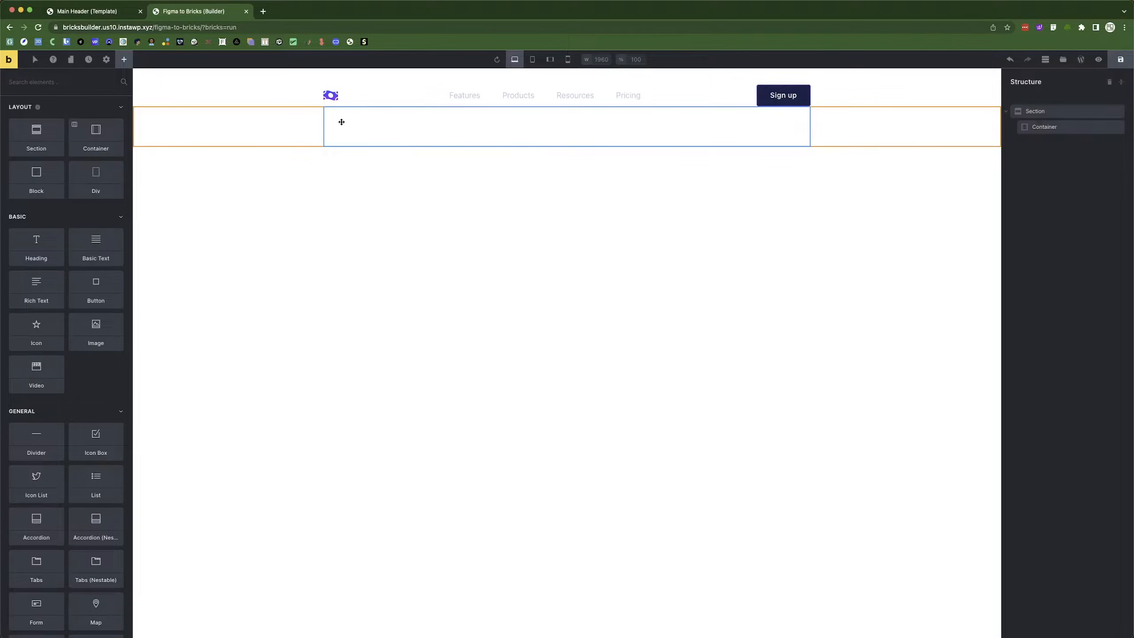
{"action": "left_click", "coordinate": [1118, 60]}
{"action": "key", "text": "super+r"}
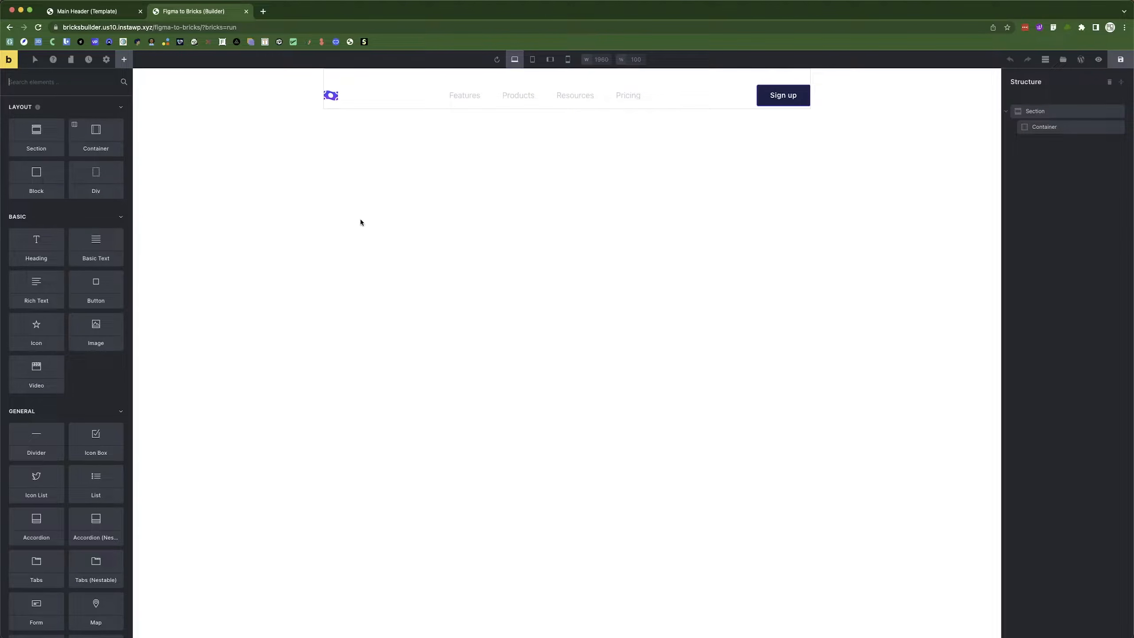
Set the Main Header section's z-index to 99.
{"action": "left_click", "coordinate": [140, 17]}
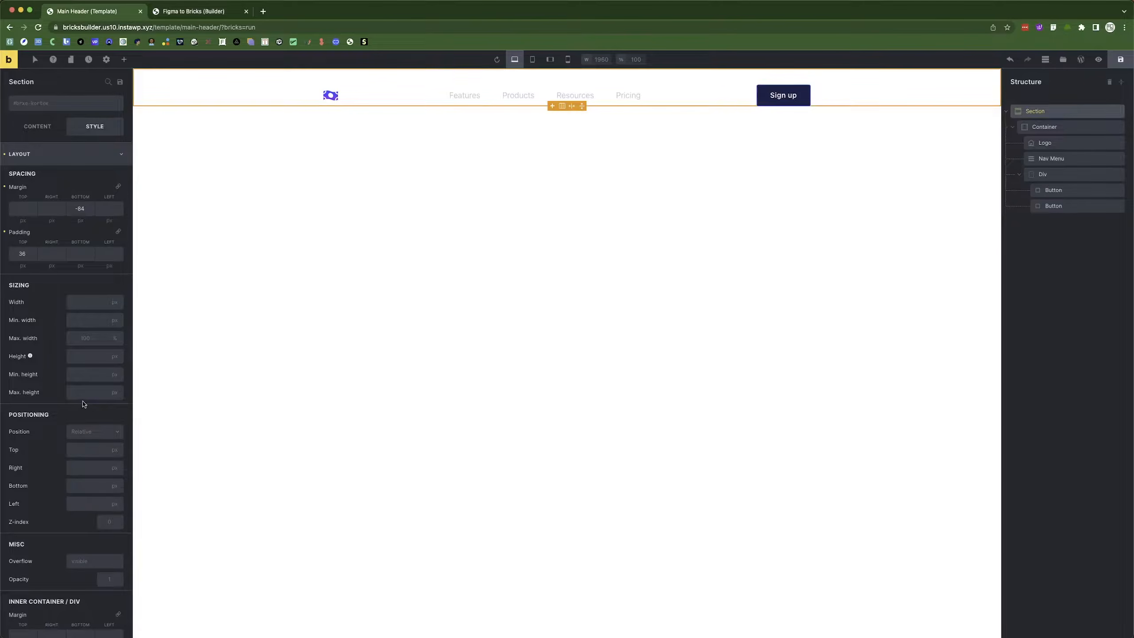
{"action": "left_click", "coordinate": [102, 523]}
{"action": "left_click", "coordinate": [1116, 70]}
{"action": "left_click", "coordinate": [214, 12]}
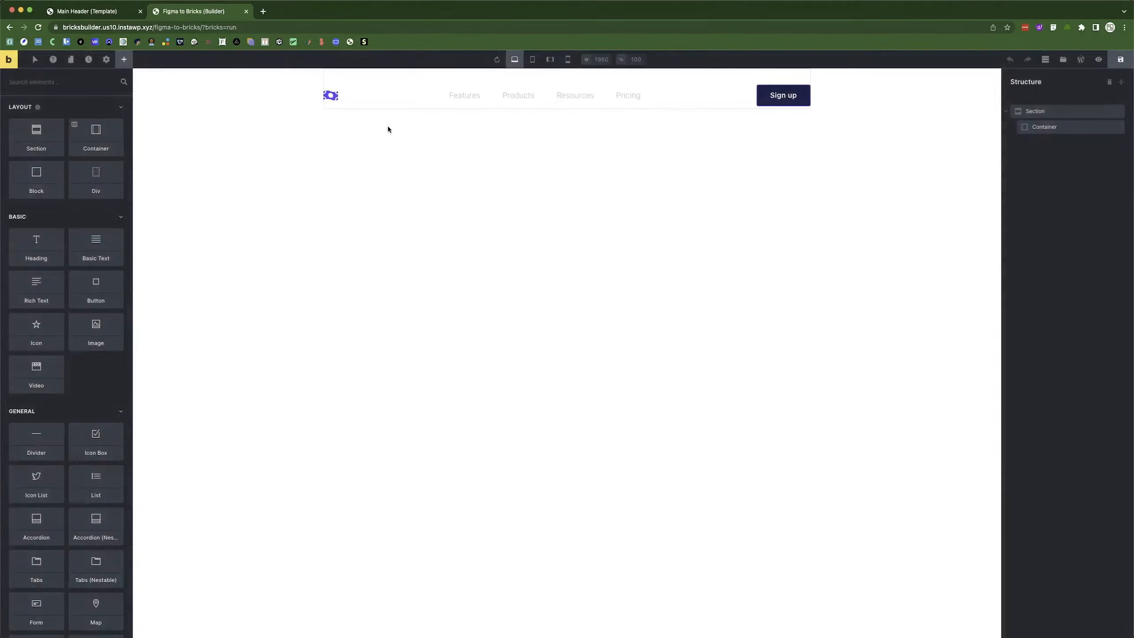
Fill the new section's background with dark navy #0a0c26, checking it against the Figma hero.
{"action": "left_click", "coordinate": [1035, 112]}
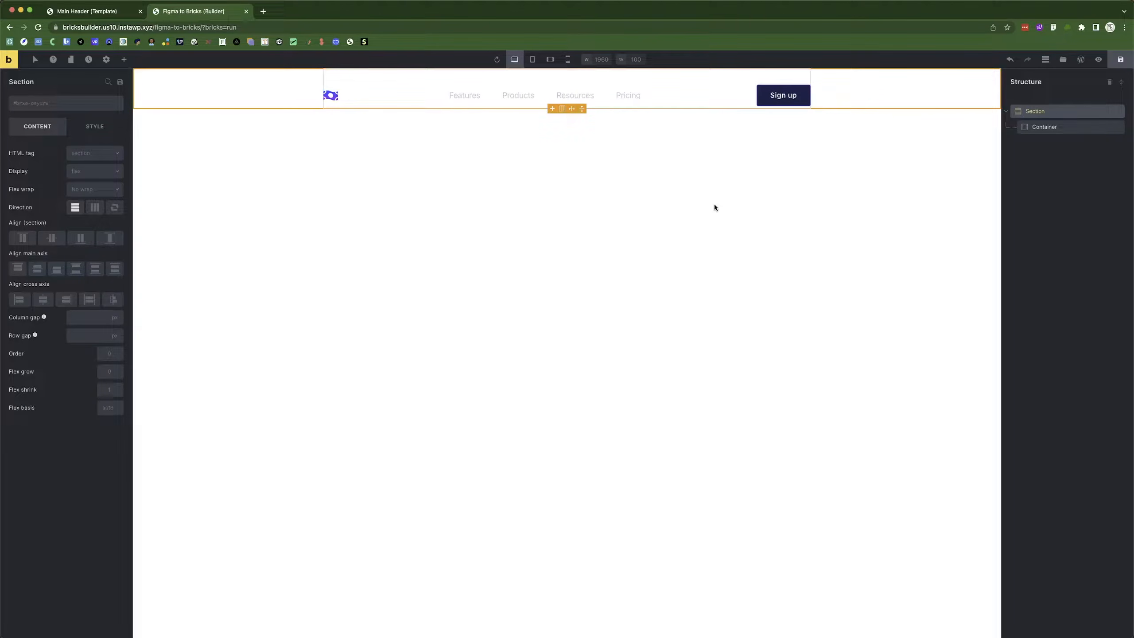
{"action": "left_click", "coordinate": [95, 126]}
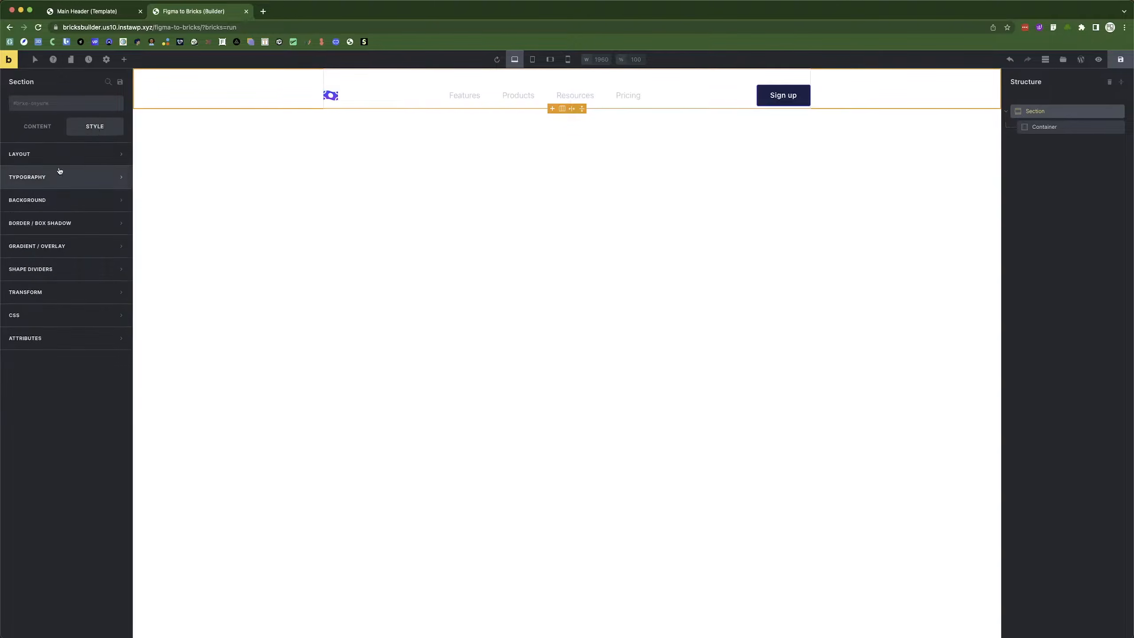
{"action": "left_click", "coordinate": [42, 200]}
{"action": "left_click", "coordinate": [115, 221]}
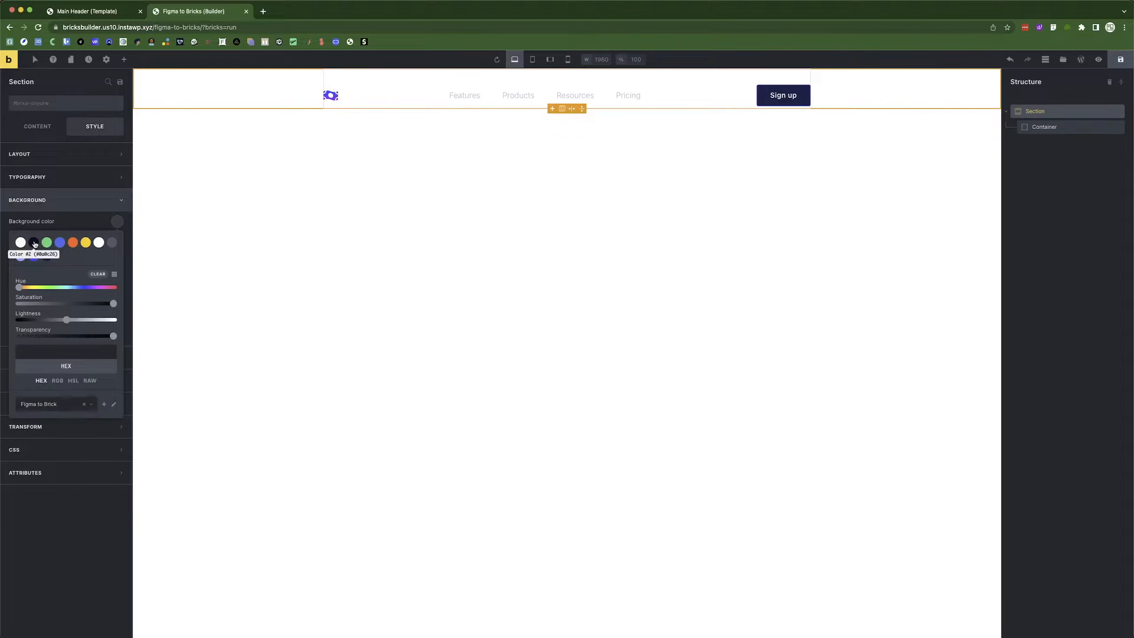
{"action": "left_click", "coordinate": [34, 242]}
{"action": "left_click", "coordinate": [585, 197]}
{"action": "key", "text": "super+Tab"}
{"action": "key", "text": "super+Tab"}
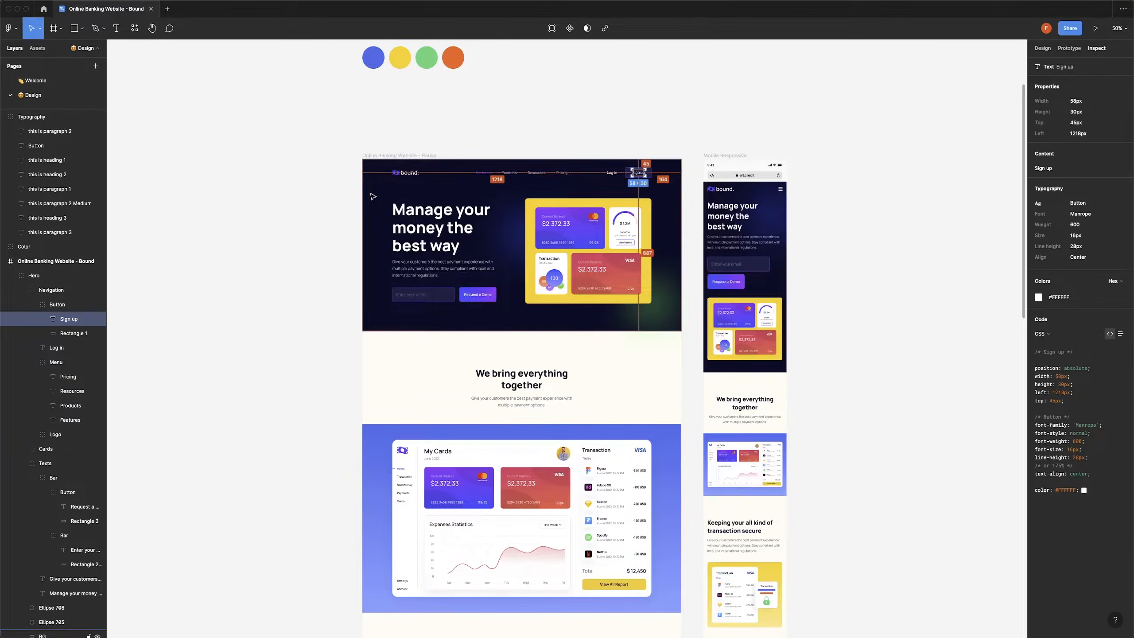
{"action": "double_click", "coordinate": [373, 197]}
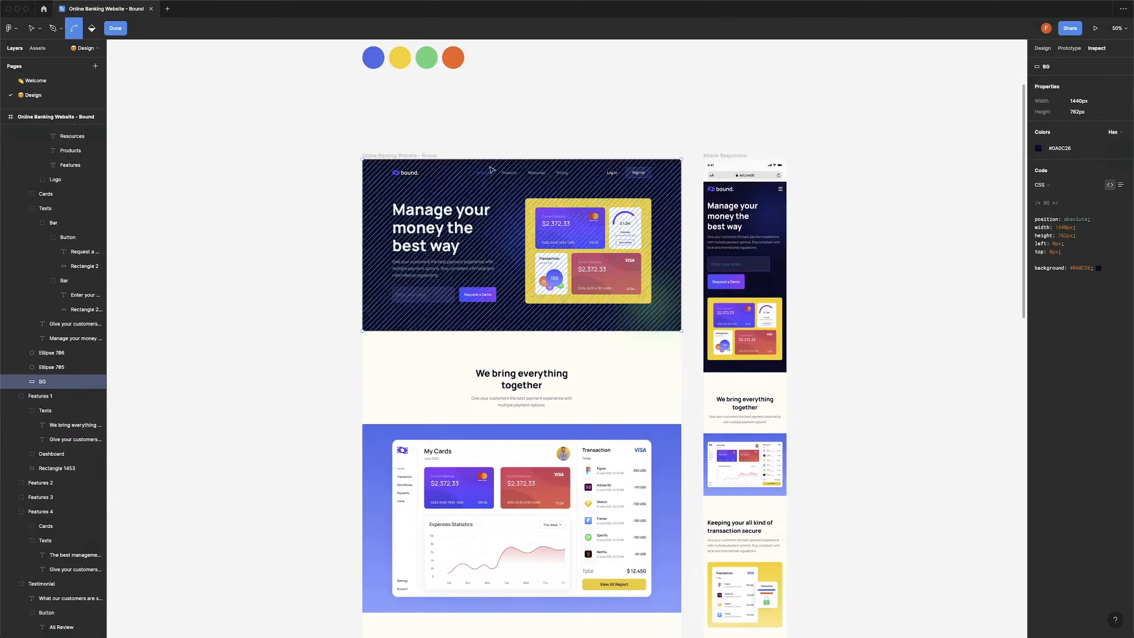
{"action": "key", "text": "super+Tab"}
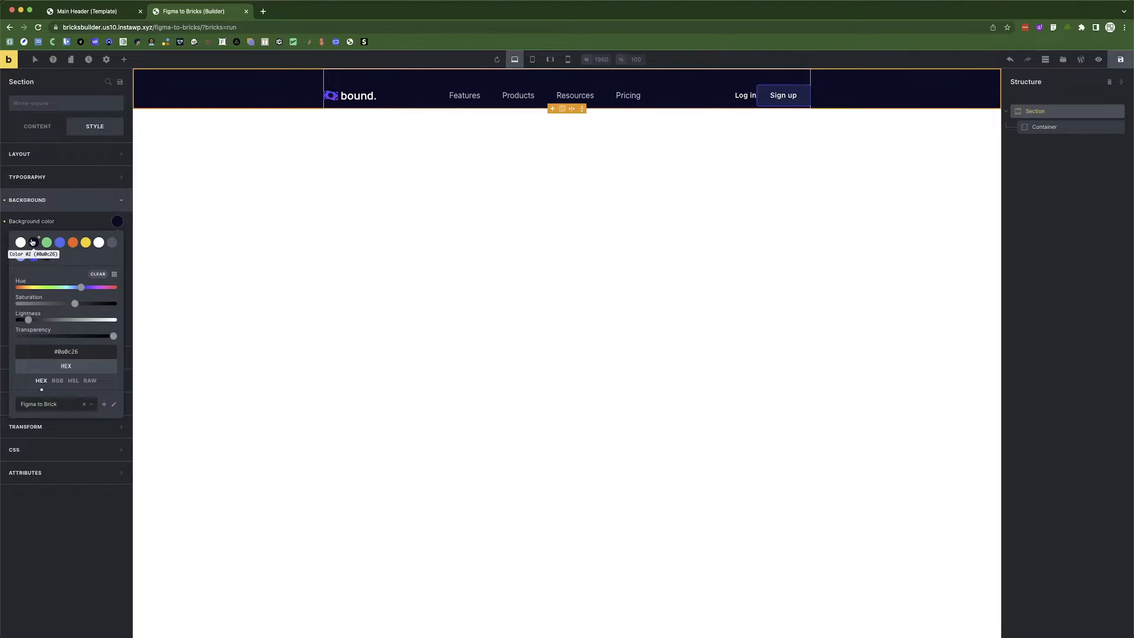
Make the header's Div holding the Log in and Sign up buttons a flex container.
{"action": "left_click", "coordinate": [361, 156]}
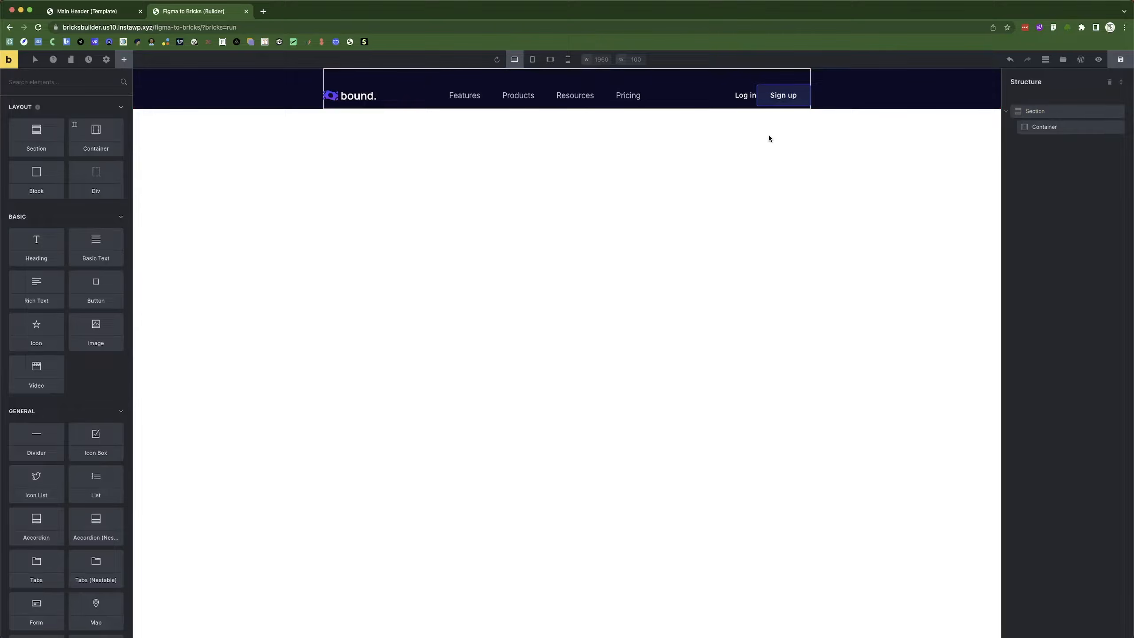
{"action": "key", "text": "ctrl+shift+Tab"}
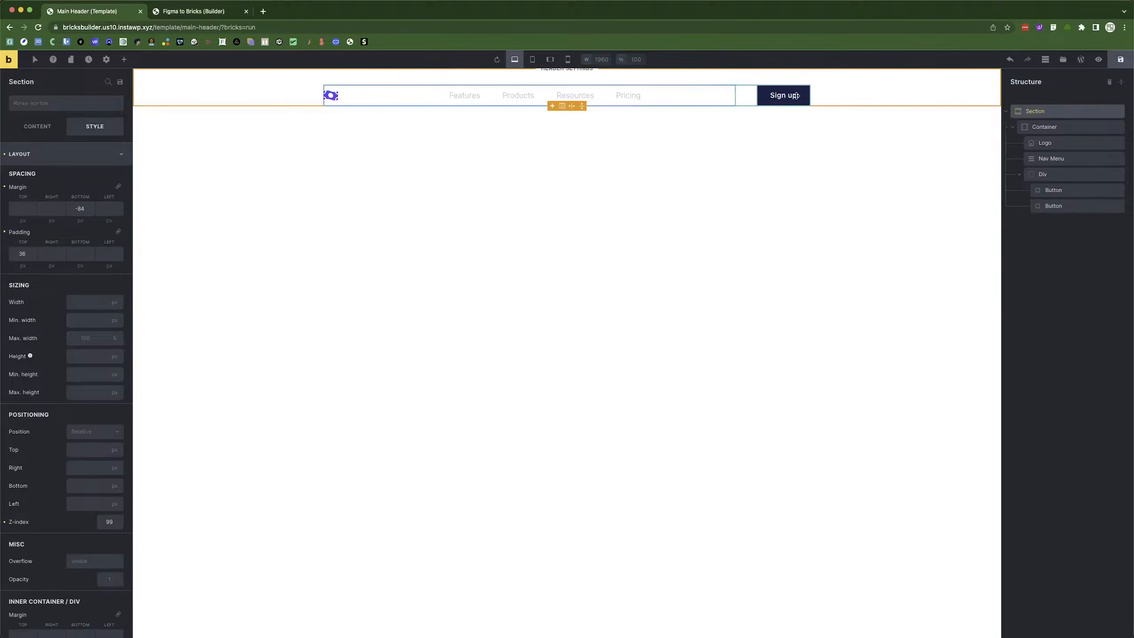
{"action": "left_click", "coordinate": [1069, 180]}
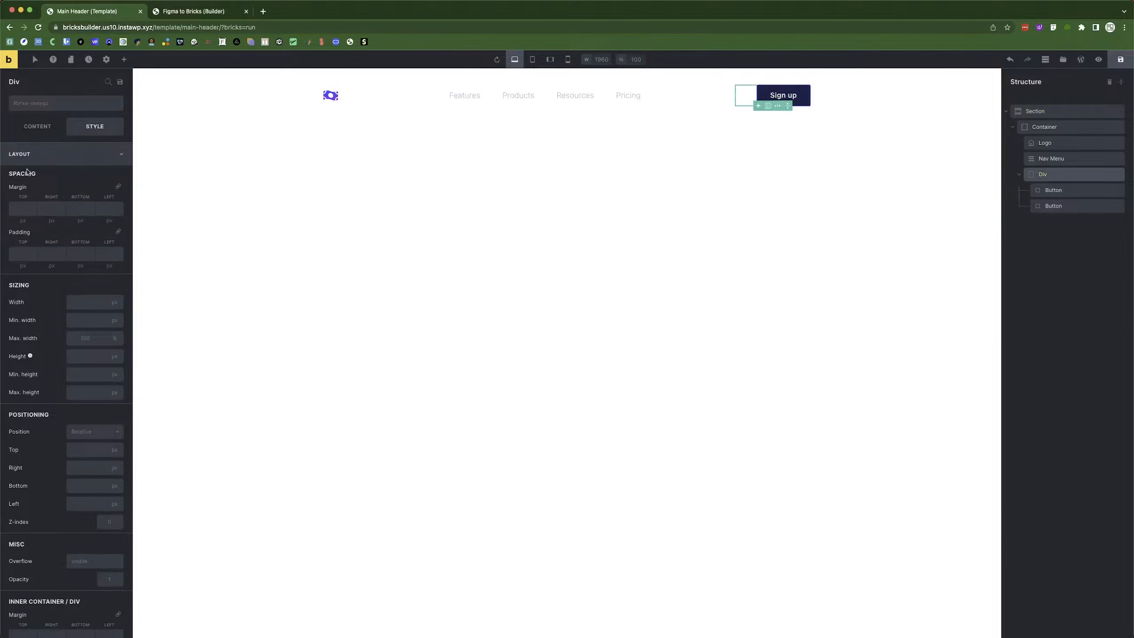
{"action": "left_click", "coordinate": [37, 126]}
{"action": "left_click", "coordinate": [90, 188]}
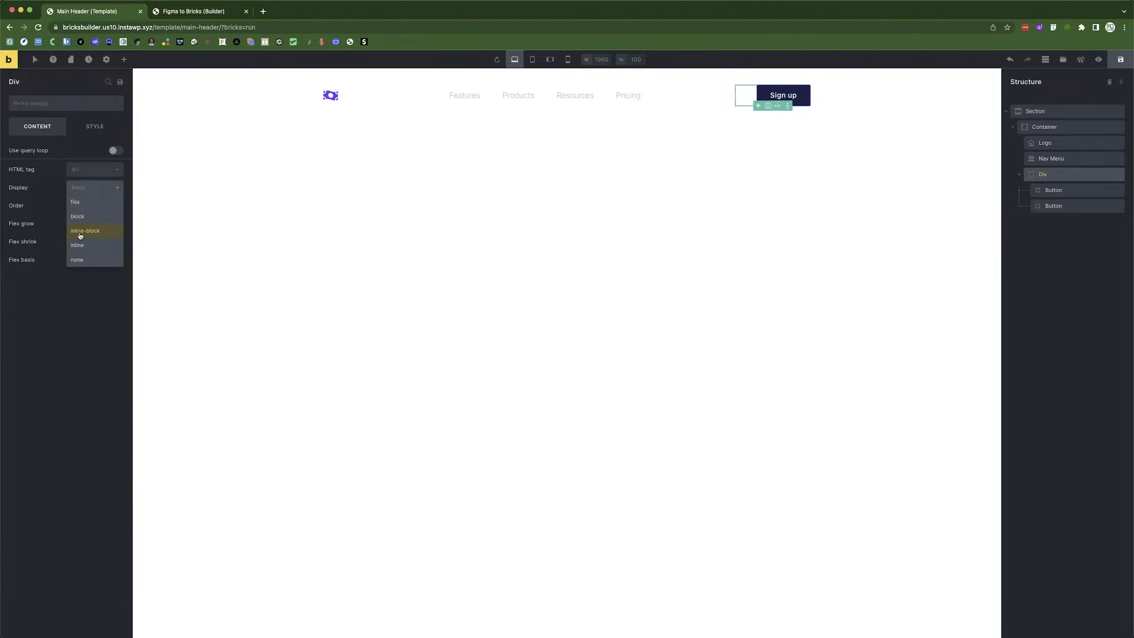
{"action": "left_click", "coordinate": [83, 205]}
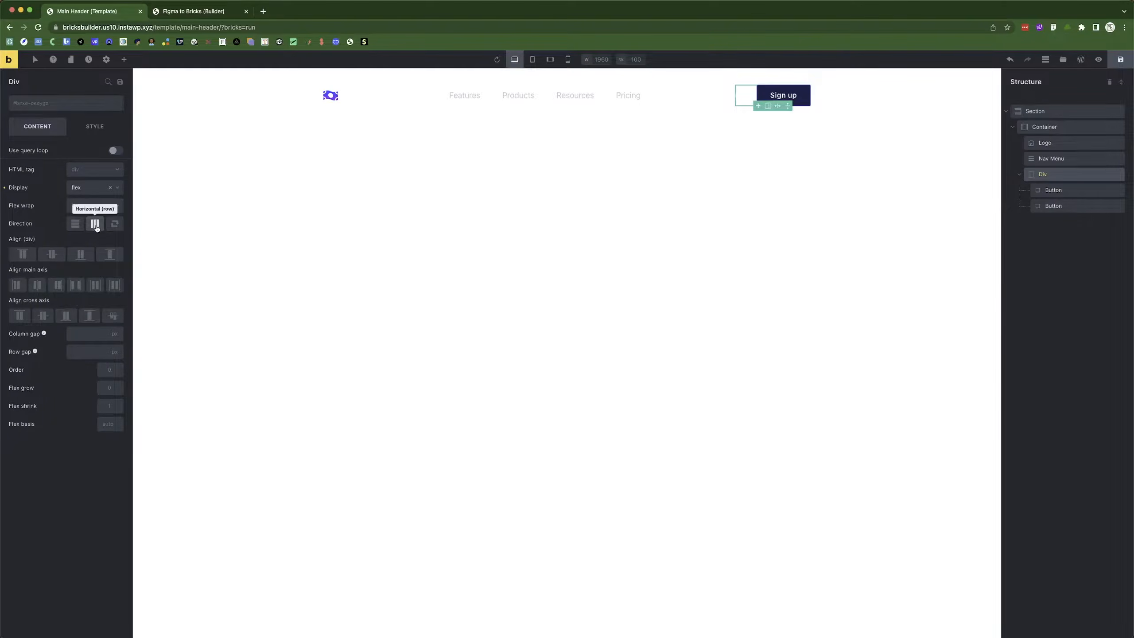
Replace the Div's row gap with a 37 px column gap and save the template.
{"action": "left_click", "coordinate": [75, 351]}
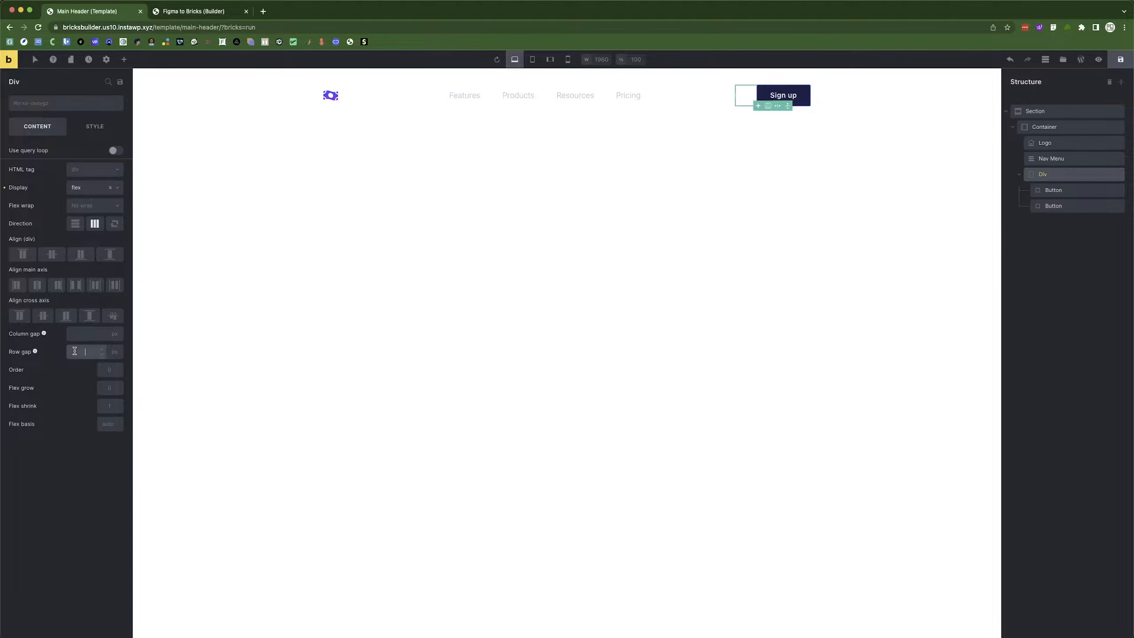
{"action": "key", "text": "super+Tab"}
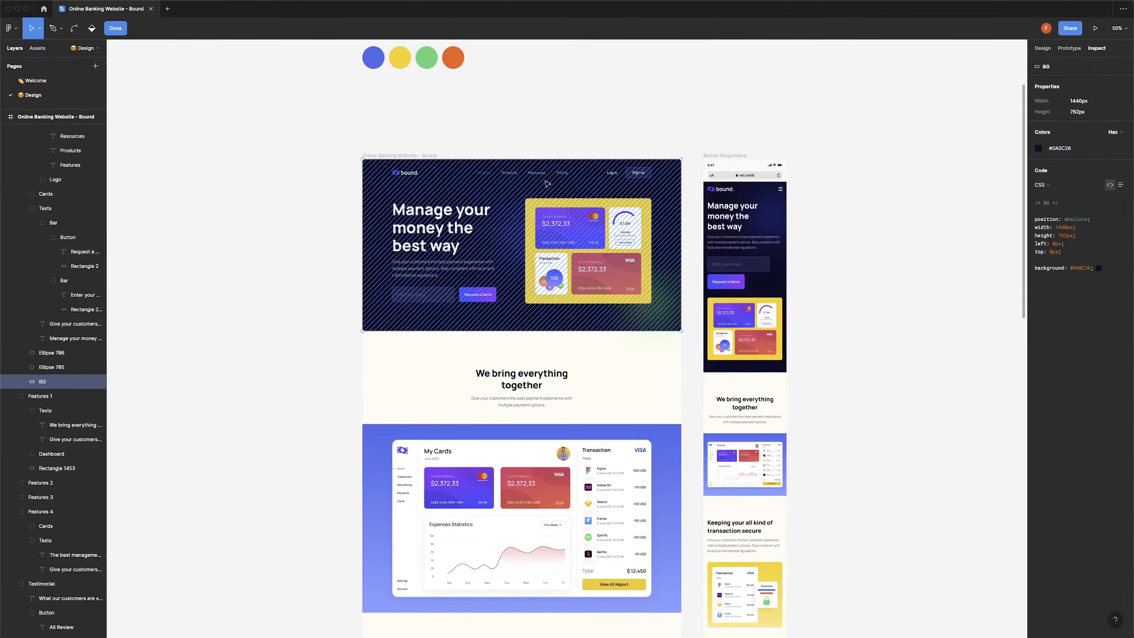
{"action": "key", "text": "Escape"}
{"action": "key", "text": "alt"}
{"action": "left_click", "coordinate": [614, 174]}
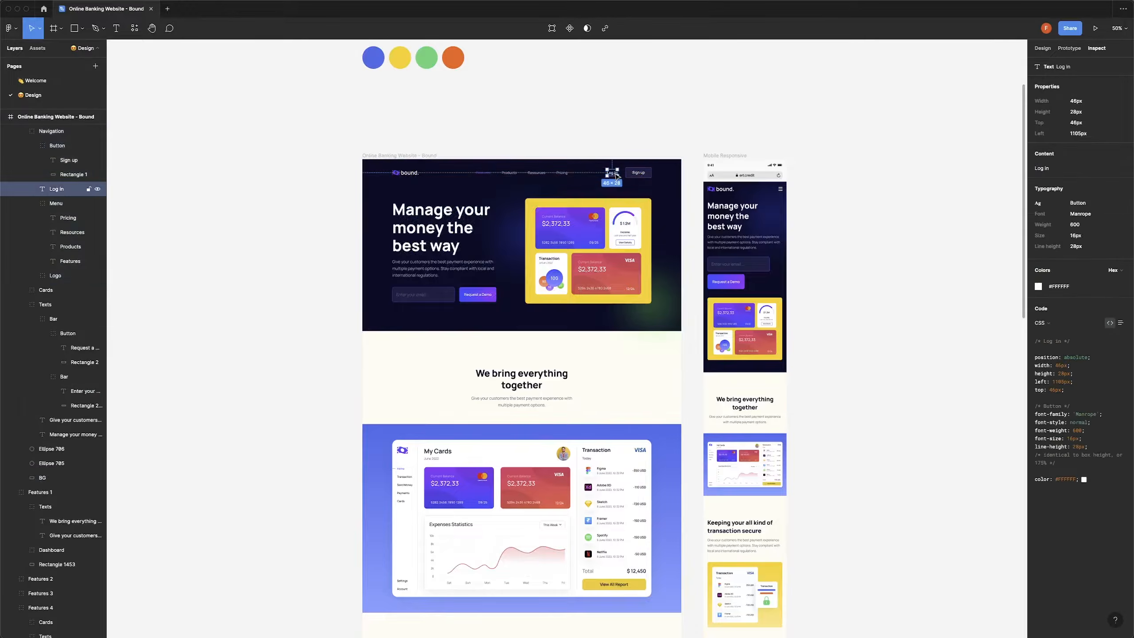
{"action": "key", "text": "super+Tab"}
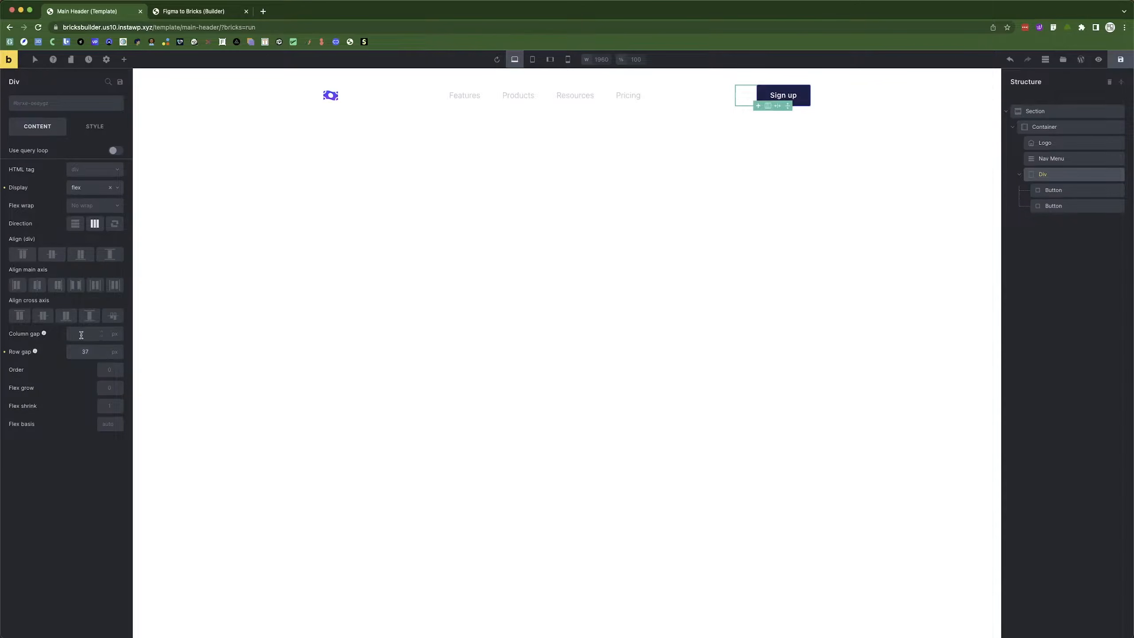
{"action": "left_click", "coordinate": [5, 353]}
{"action": "left_click", "coordinate": [78, 335]}
{"action": "type", "text": "37"}
{"action": "left_click", "coordinate": [1120, 59]}
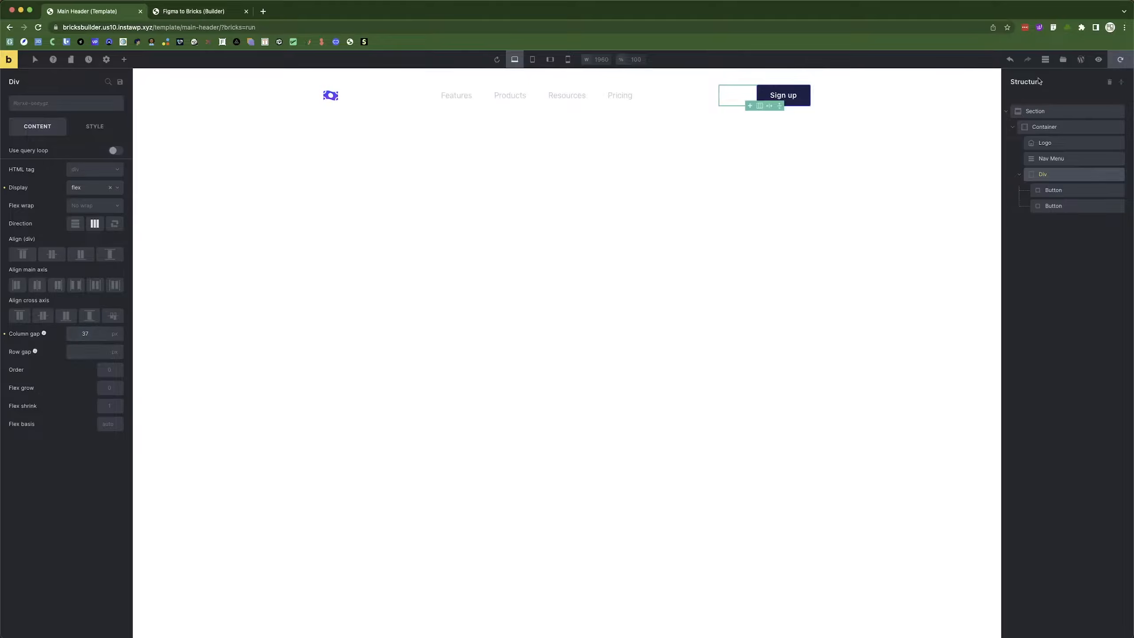
{"action": "left_click", "coordinate": [193, 12]}
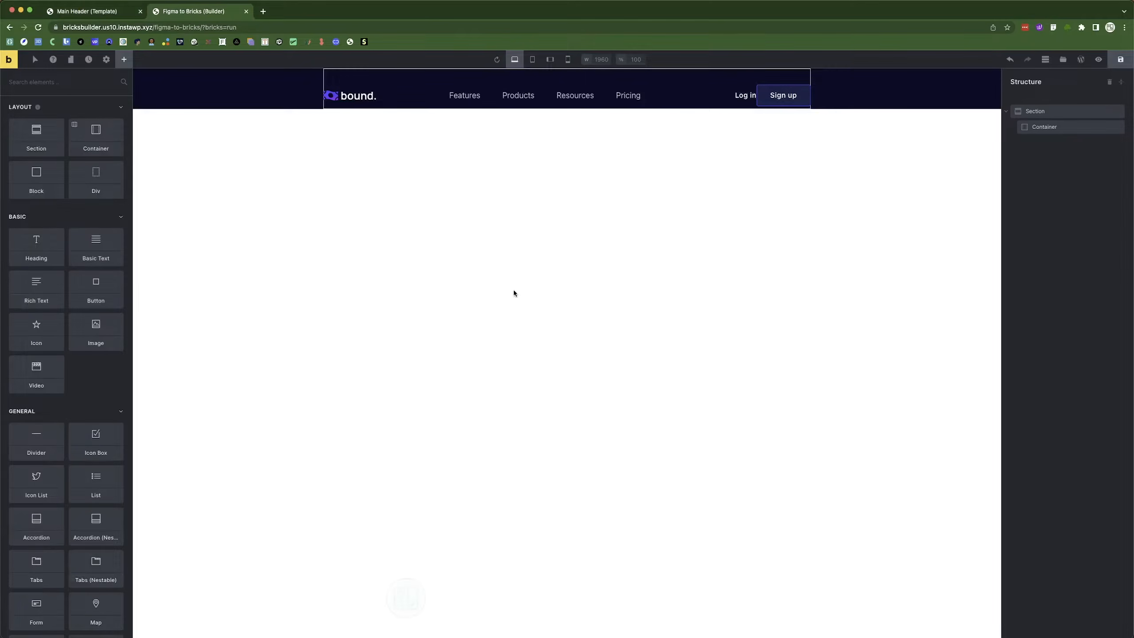
{"action": "left_click", "coordinate": [1121, 59]}
{"action": "key", "text": "super+r"}
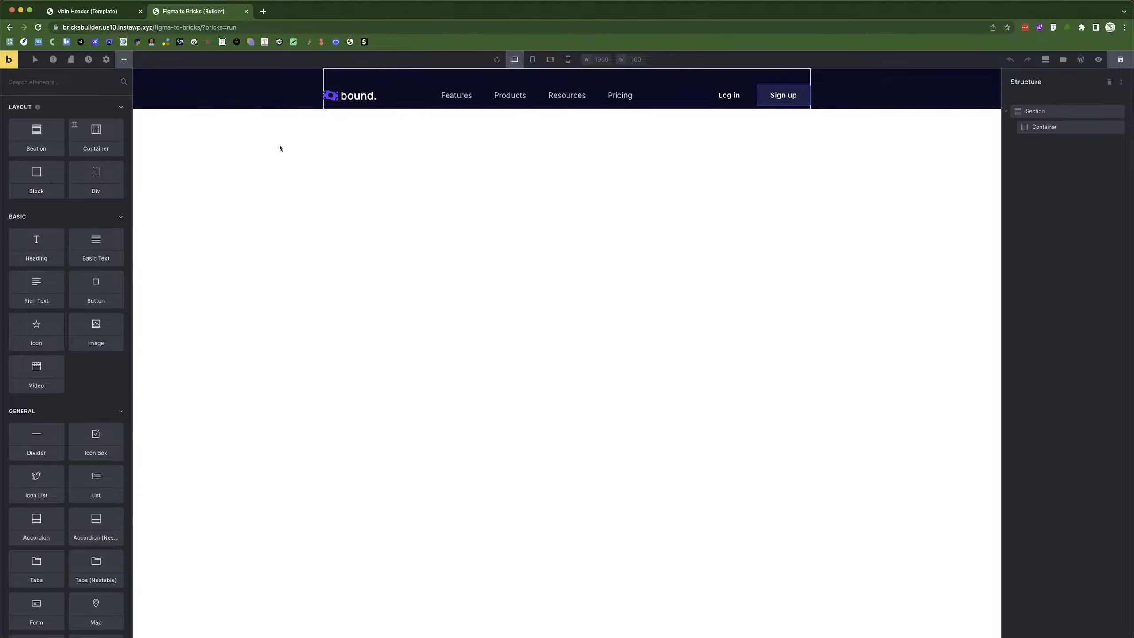
{"action": "key", "text": "super+Tab"}
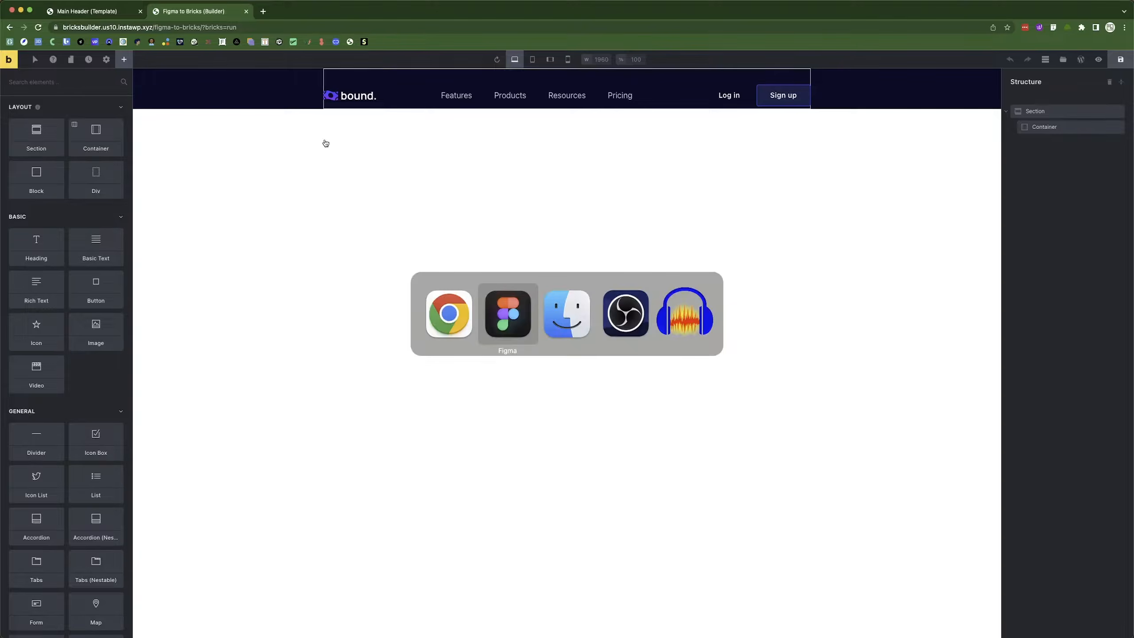
{"action": "left_click", "coordinate": [291, 183]}
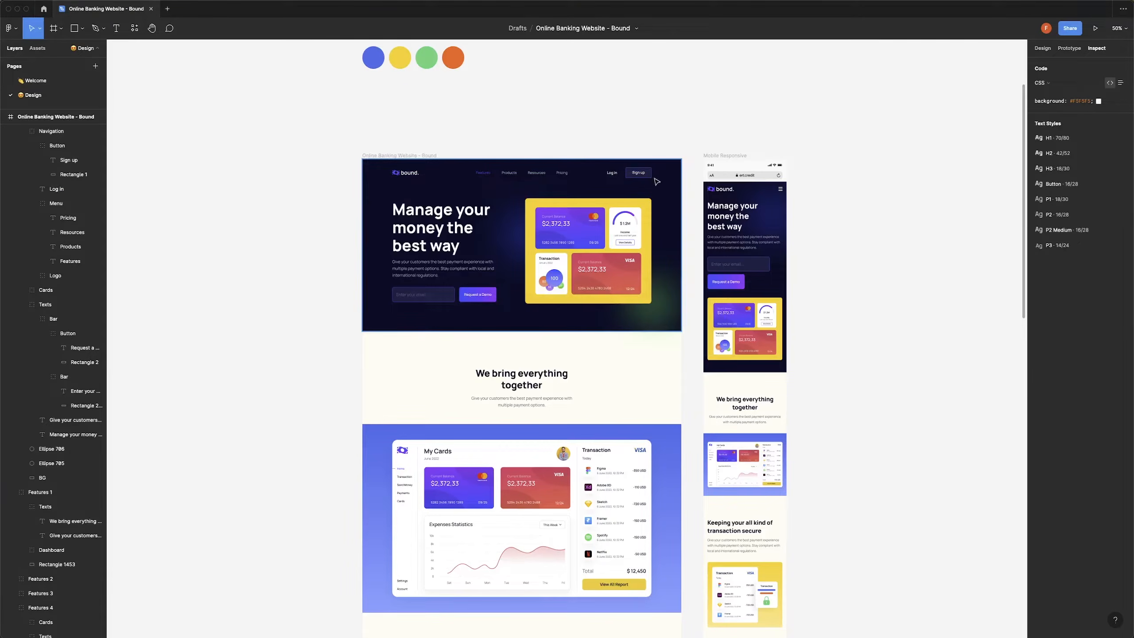
{"action": "key", "text": "super+Tab"}
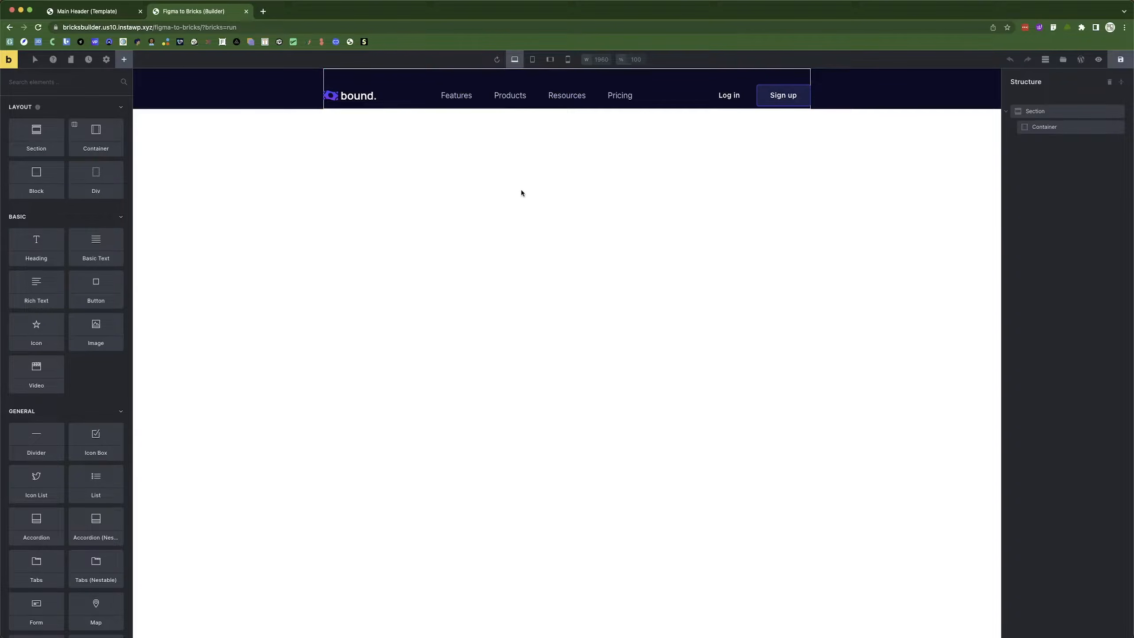
{"action": "key", "text": "super+Tab"}
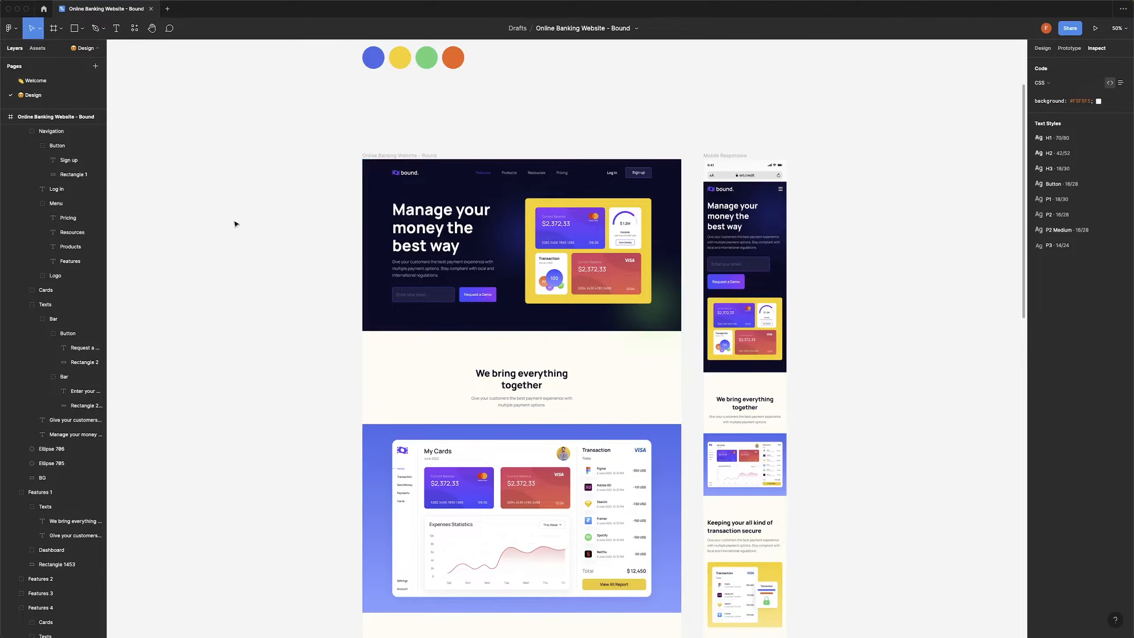
{"action": "key", "text": "super+Tab"}
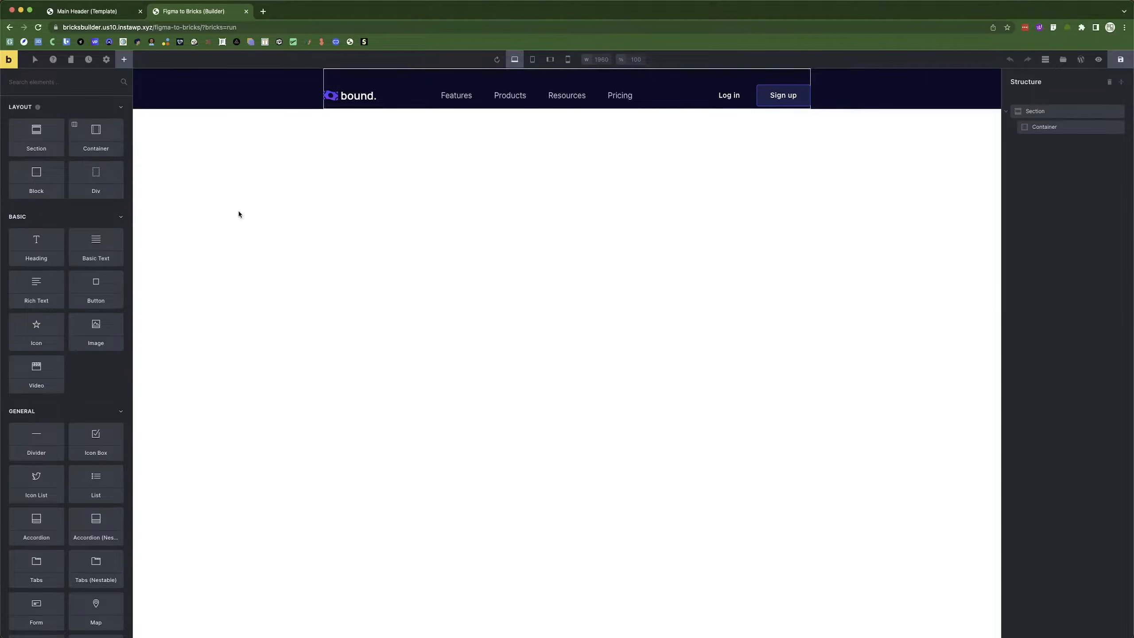
{"action": "left_click", "coordinate": [1121, 59]}
{"action": "left_click", "coordinate": [1079, 61]}
{"action": "left_click", "coordinate": [316, 12]}
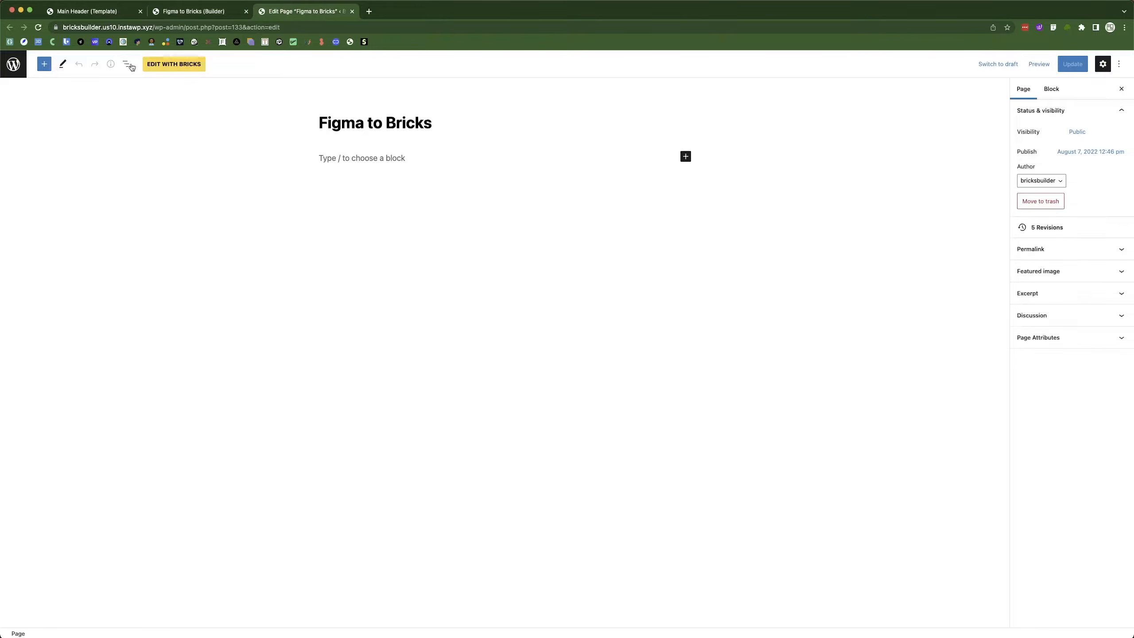
{"action": "left_click", "coordinate": [13, 64]}
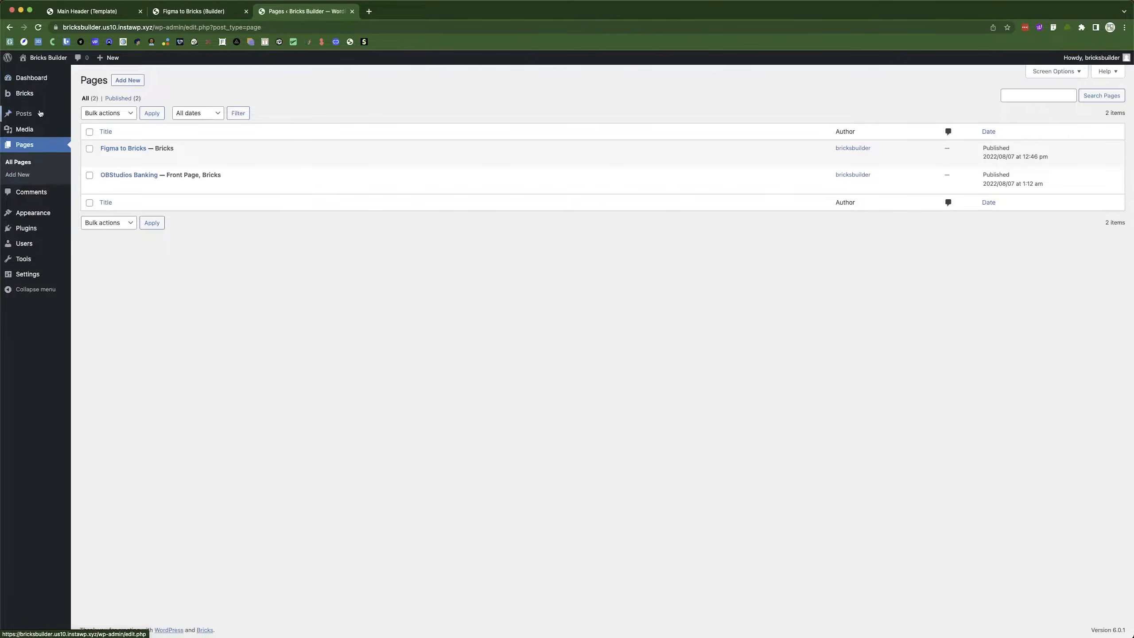
{"action": "mouse_move", "coordinate": [243, 173]}
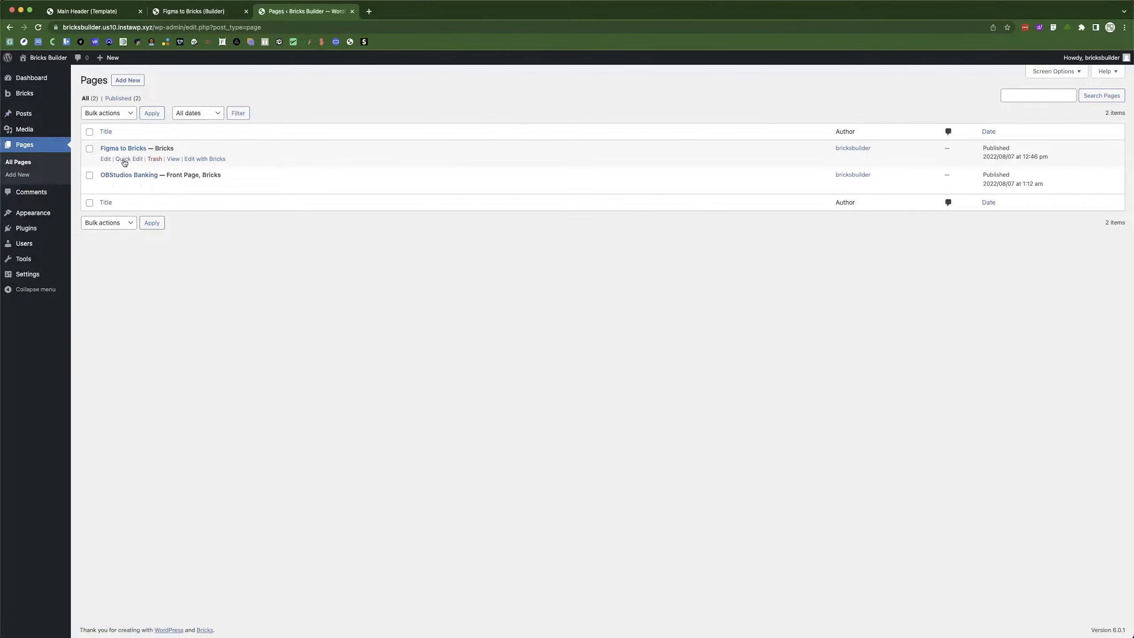
{"action": "left_click", "coordinate": [130, 149]}
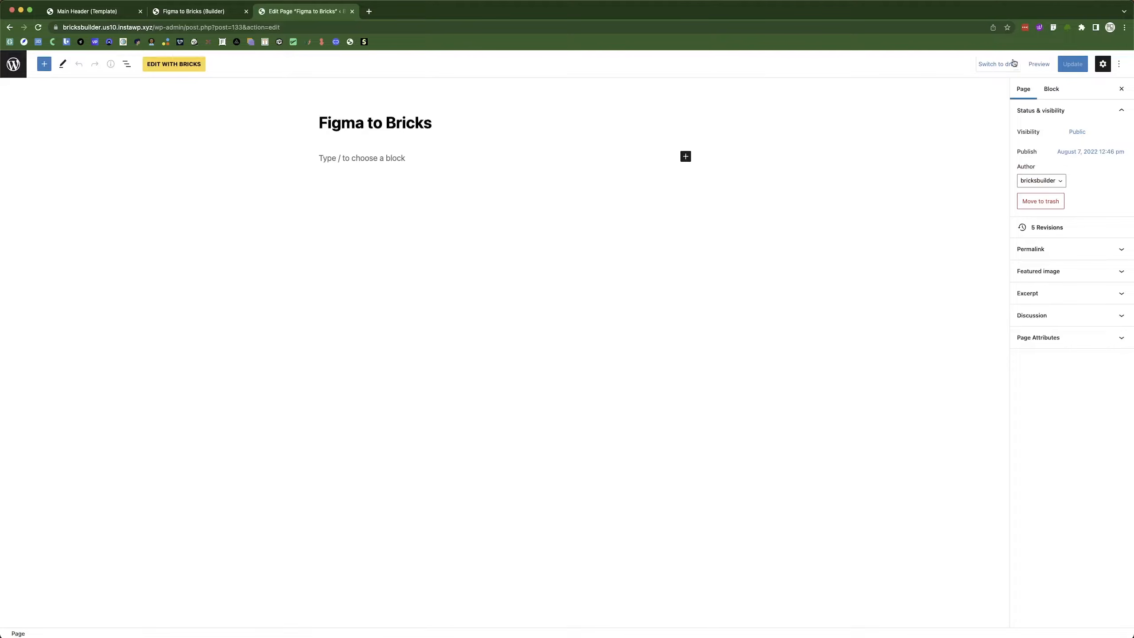
{"action": "left_click", "coordinate": [168, 70]}
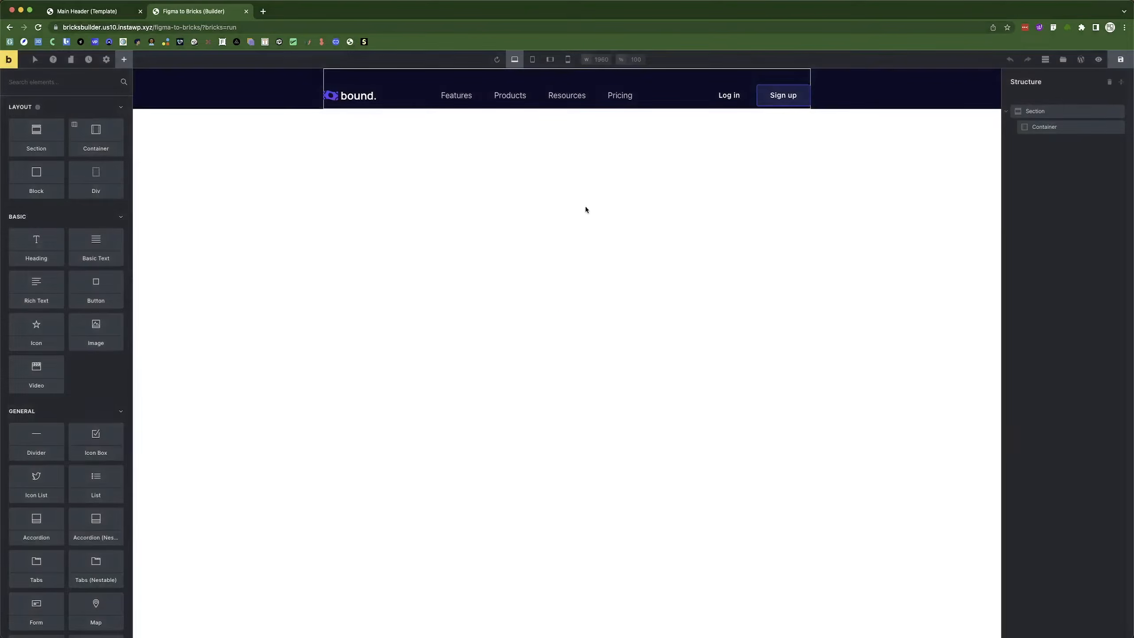
Check the page section's background colour and the hero background's size in Figma.
{"action": "left_click", "coordinate": [1073, 112]}
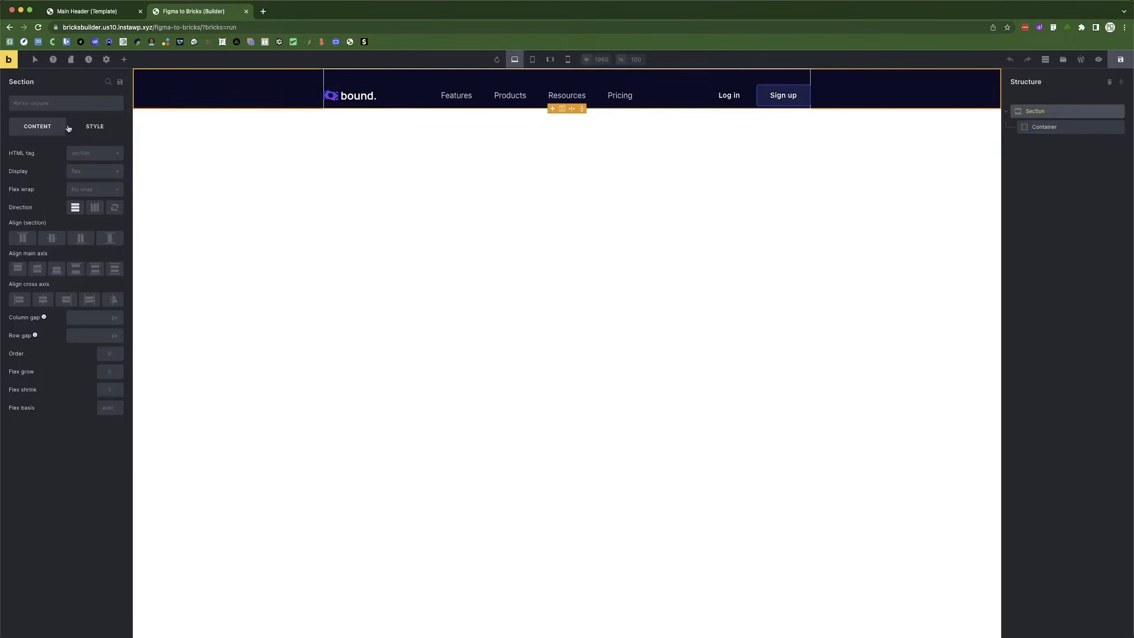
{"action": "left_click", "coordinate": [95, 126]}
{"action": "left_click", "coordinate": [117, 199]}
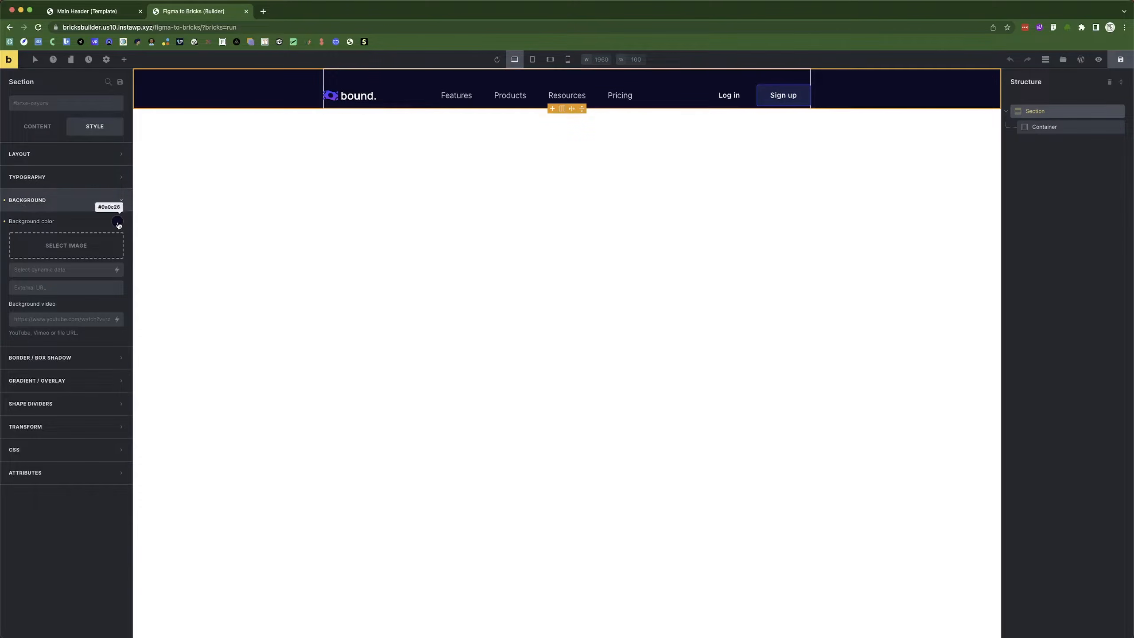
{"action": "left_click", "coordinate": [80, 200]}
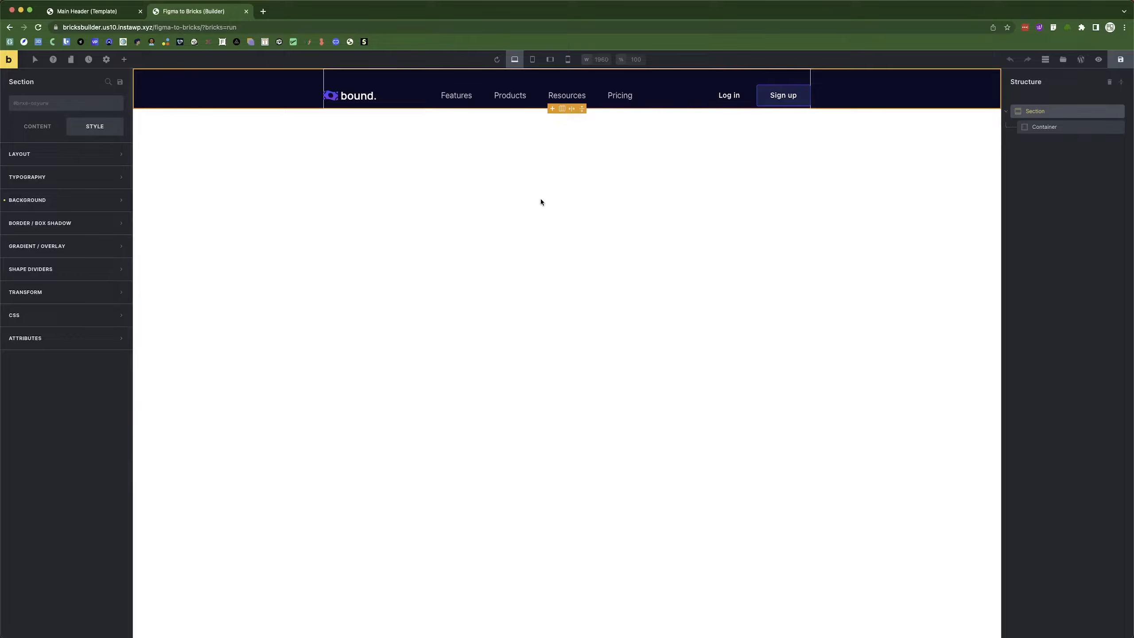
{"action": "left_click", "coordinate": [109, 13]}
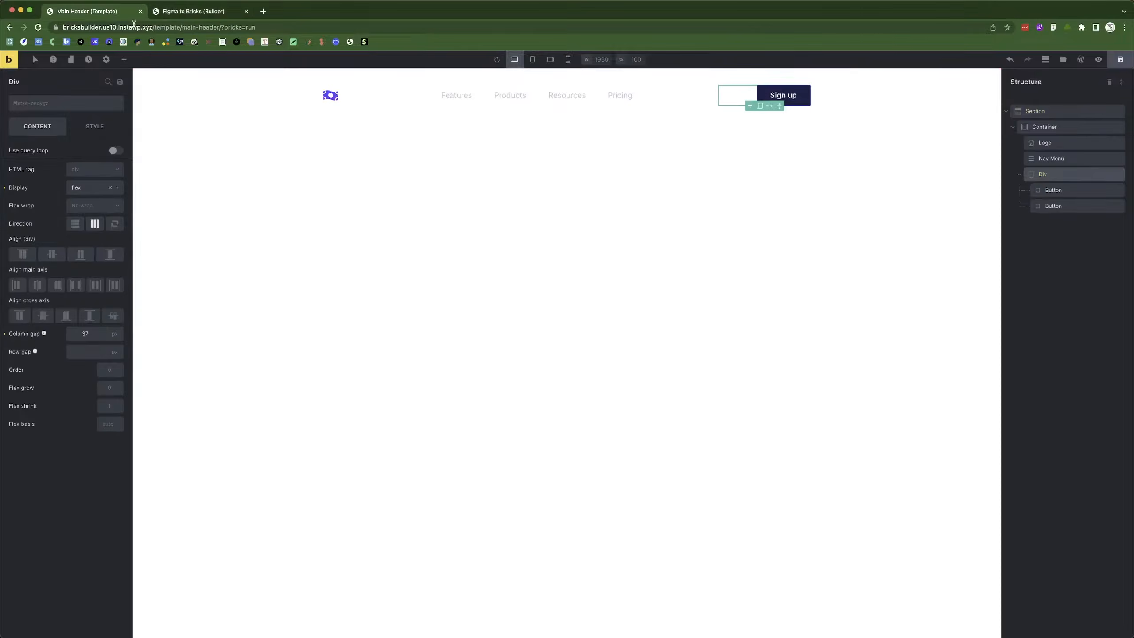
{"action": "left_click", "coordinate": [184, 19]}
{"action": "key", "text": "super+Tab"}
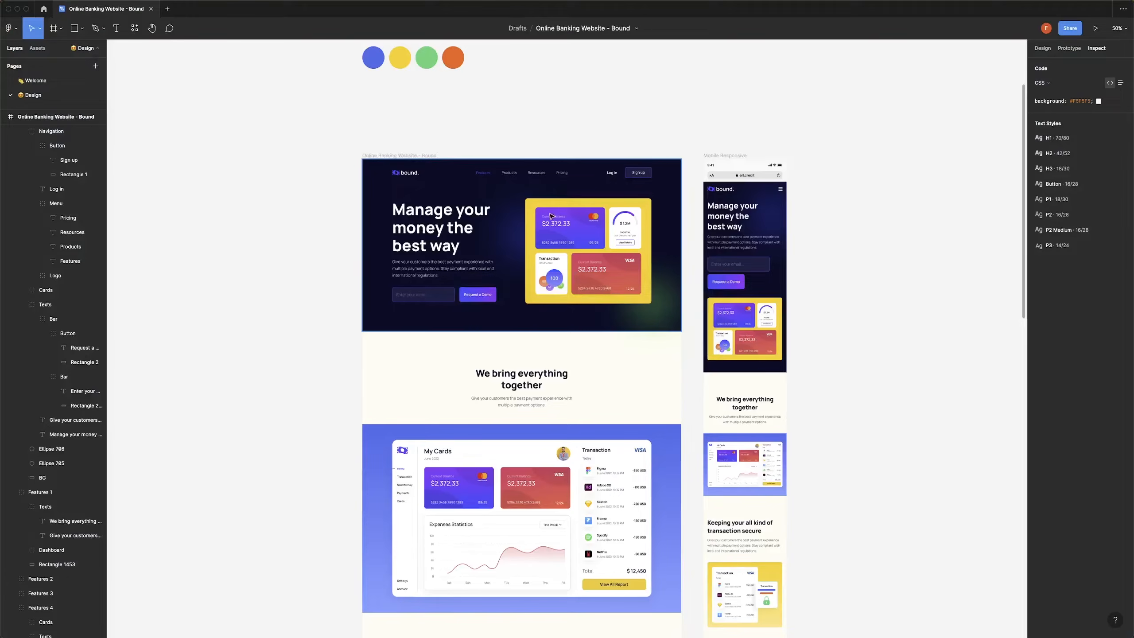
{"action": "left_click", "coordinate": [440, 197]}
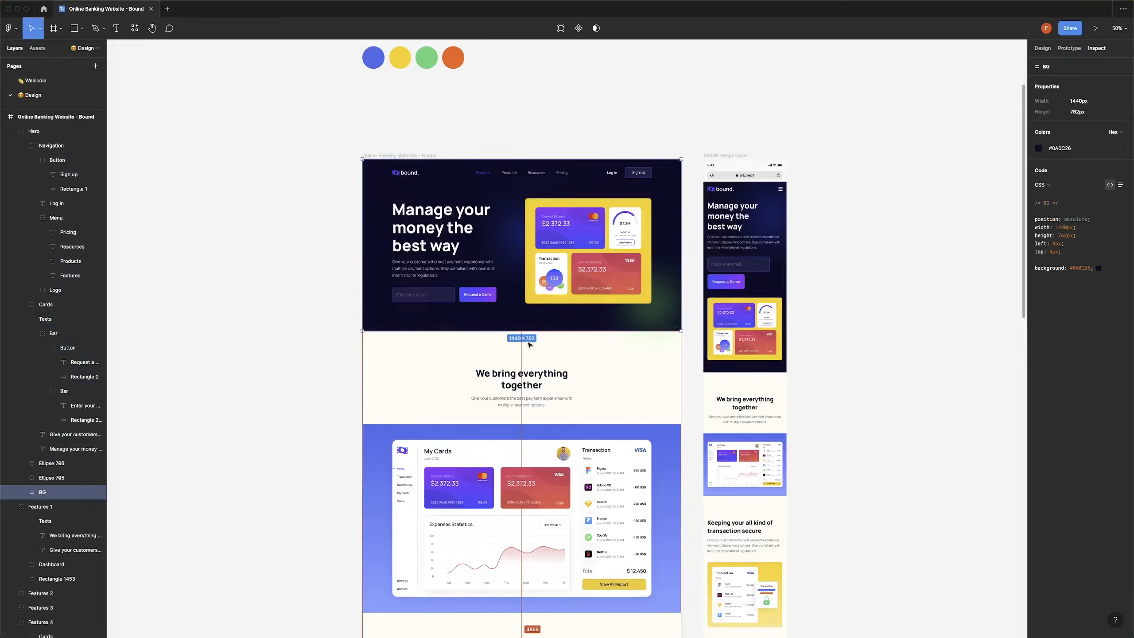
{"action": "key", "text": "super+Tab"}
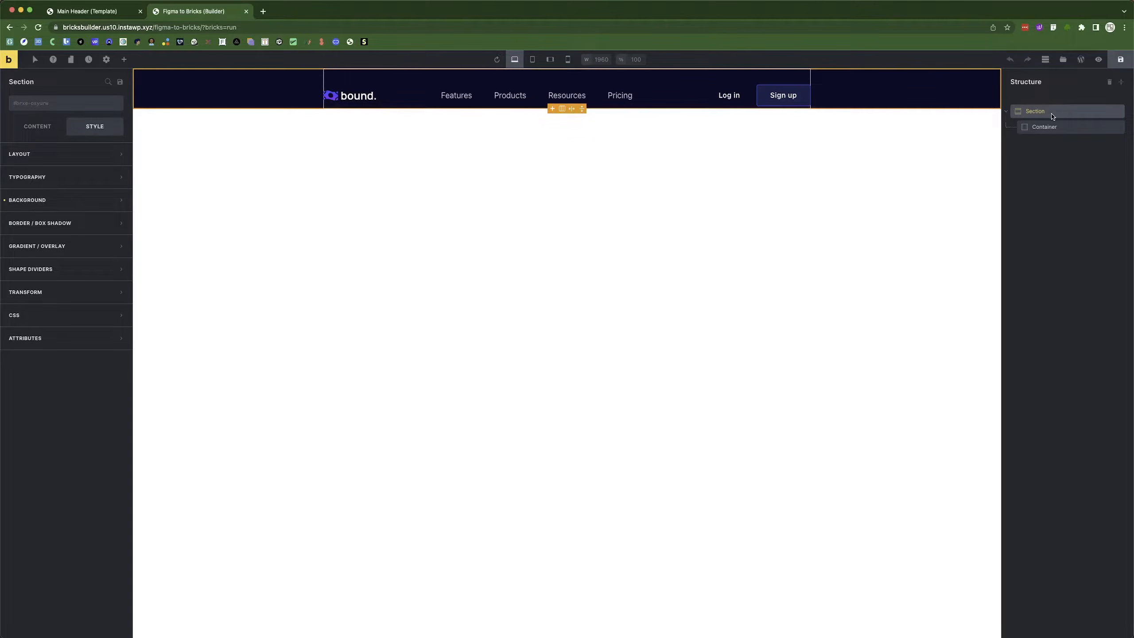
Set the hero section's height to 762 px.
{"action": "left_click", "coordinate": [27, 153]}
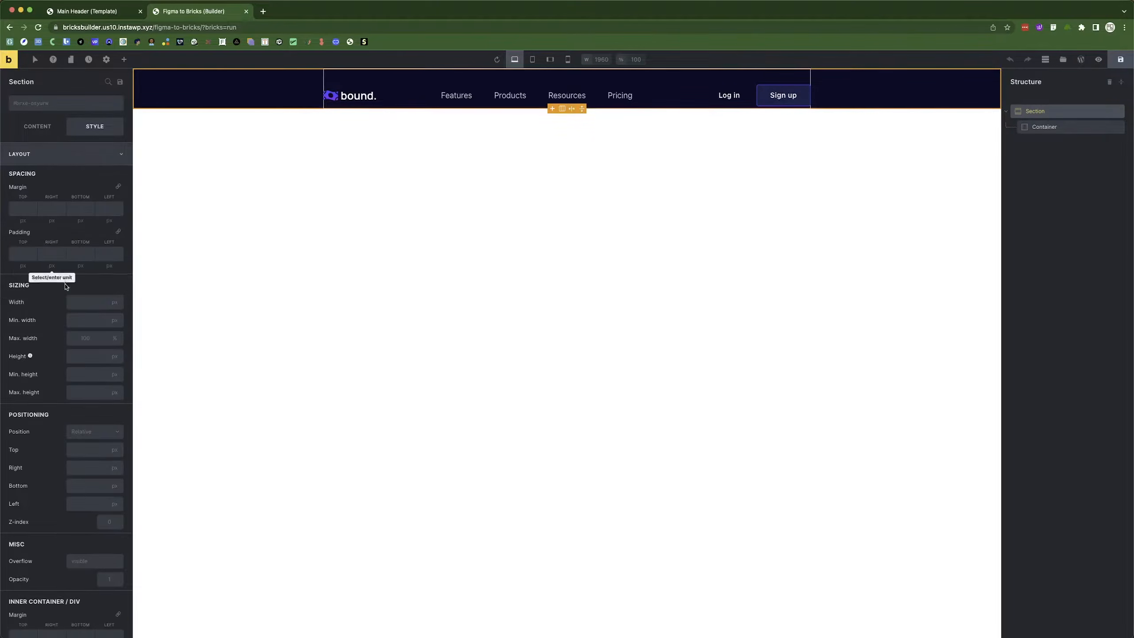
{"action": "left_click", "coordinate": [79, 359]}
{"action": "type", "text": "762"}
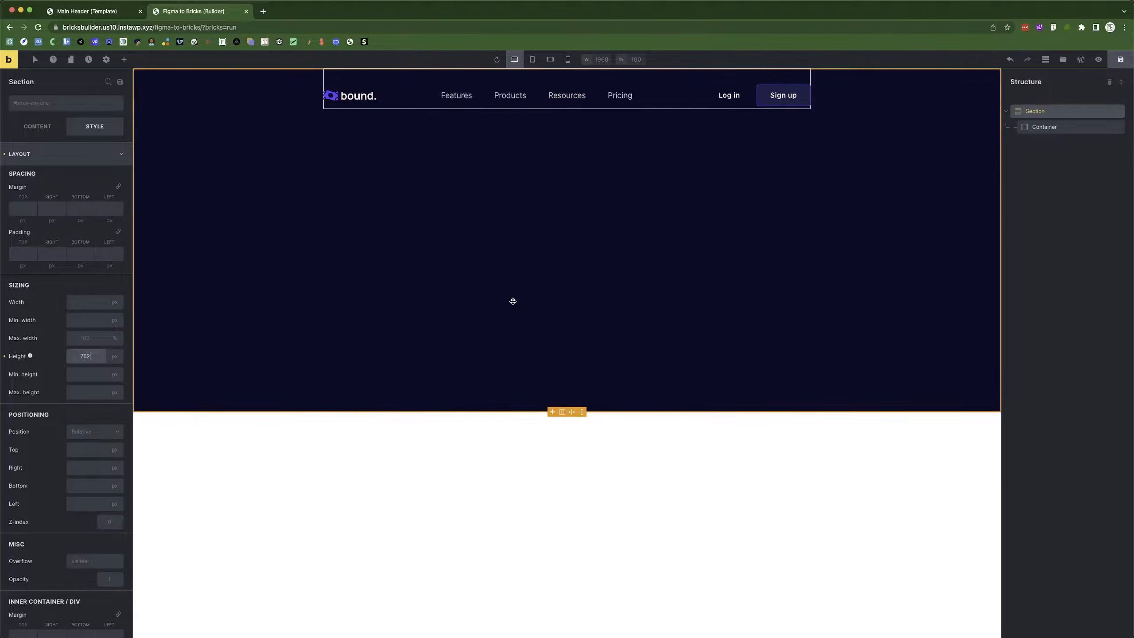
Set the container's height to 100%.
{"action": "left_click", "coordinate": [1040, 127]}
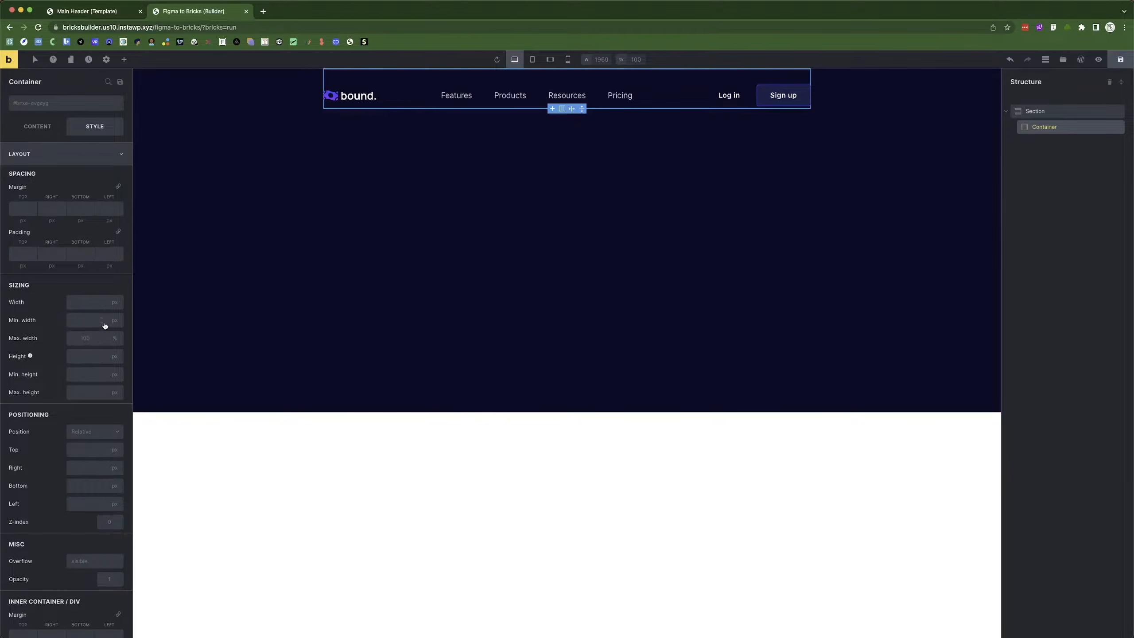
{"action": "mouse_move", "coordinate": [91, 360]}
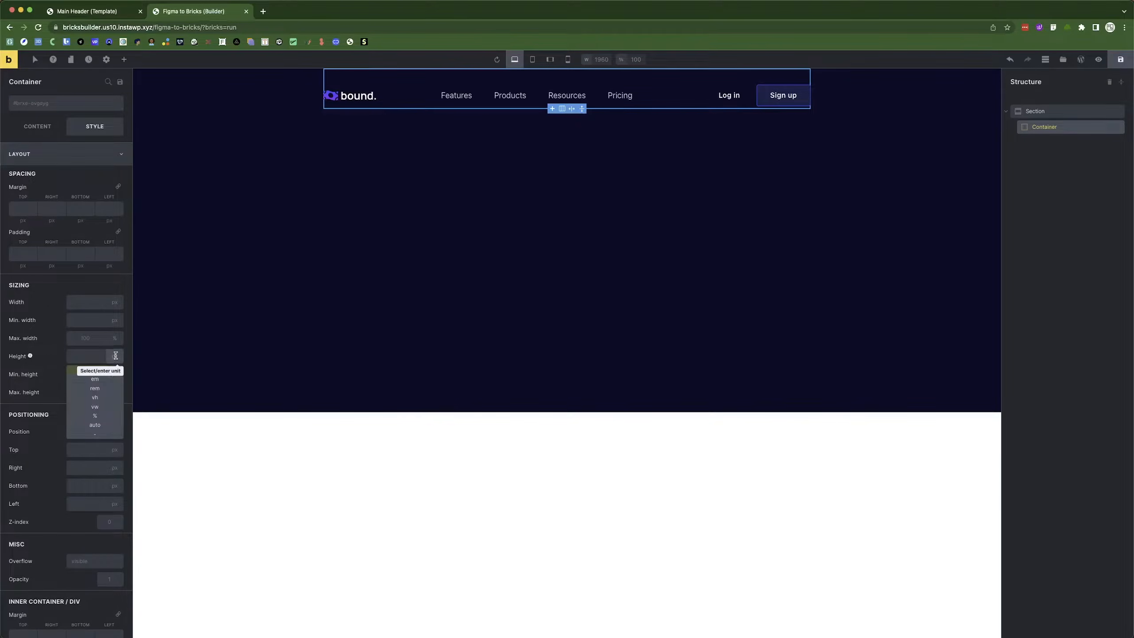
{"action": "left_click", "coordinate": [98, 422]}
{"action": "left_click", "coordinate": [84, 356]}
{"action": "type", "text": "100"}
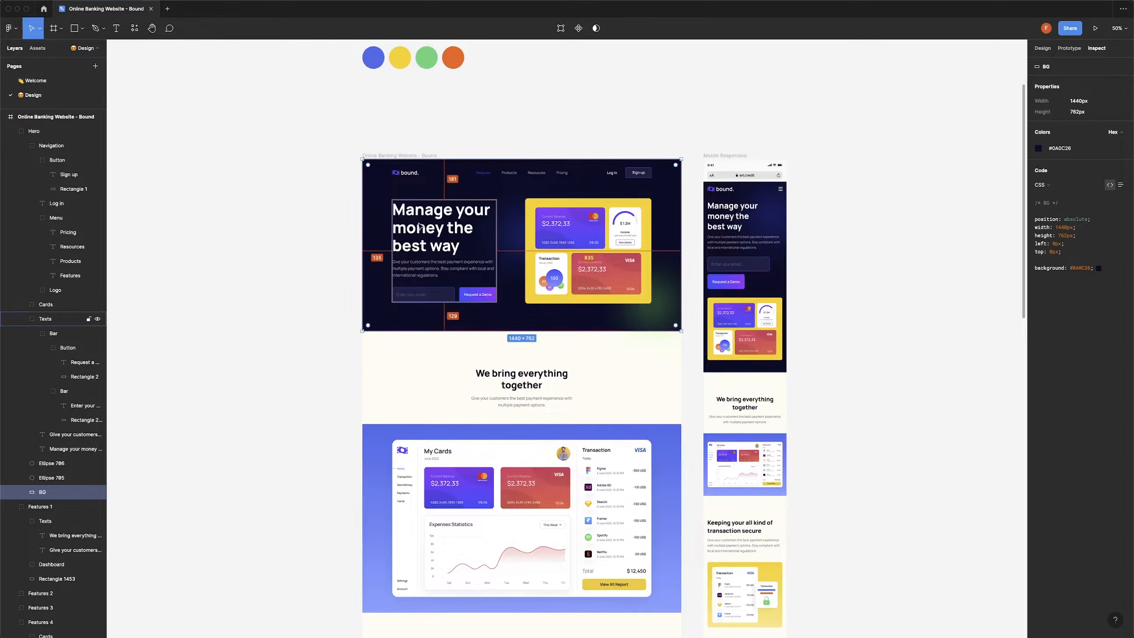
{"action": "left_click", "coordinate": [481, 241]}
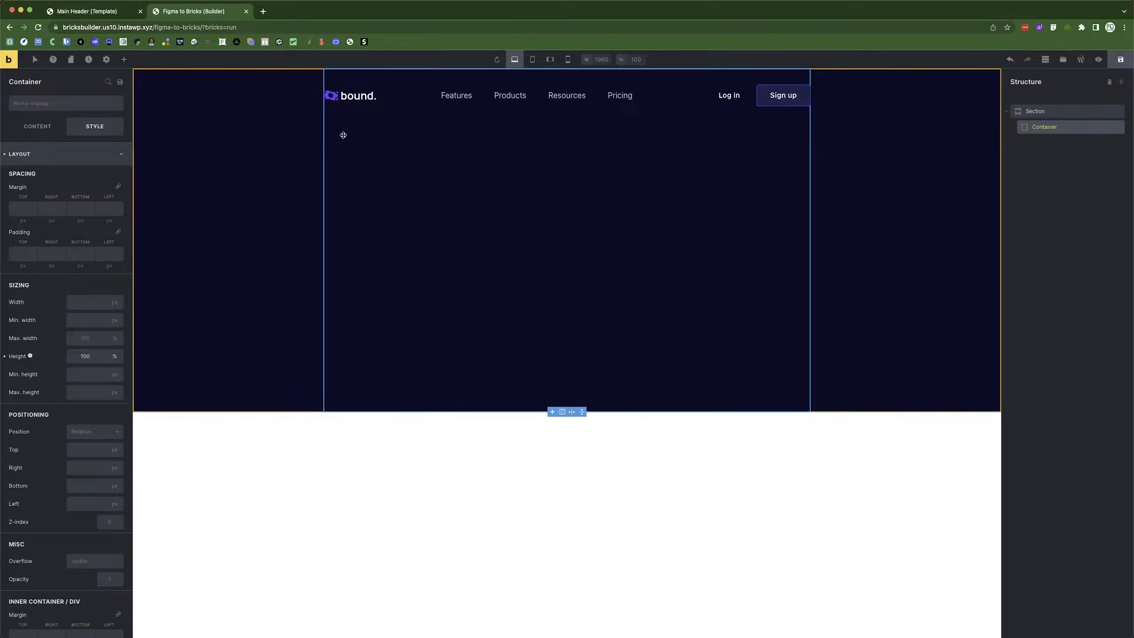
Add two Divs inside the container and place them side by side.
{"action": "left_click", "coordinate": [123, 59]}
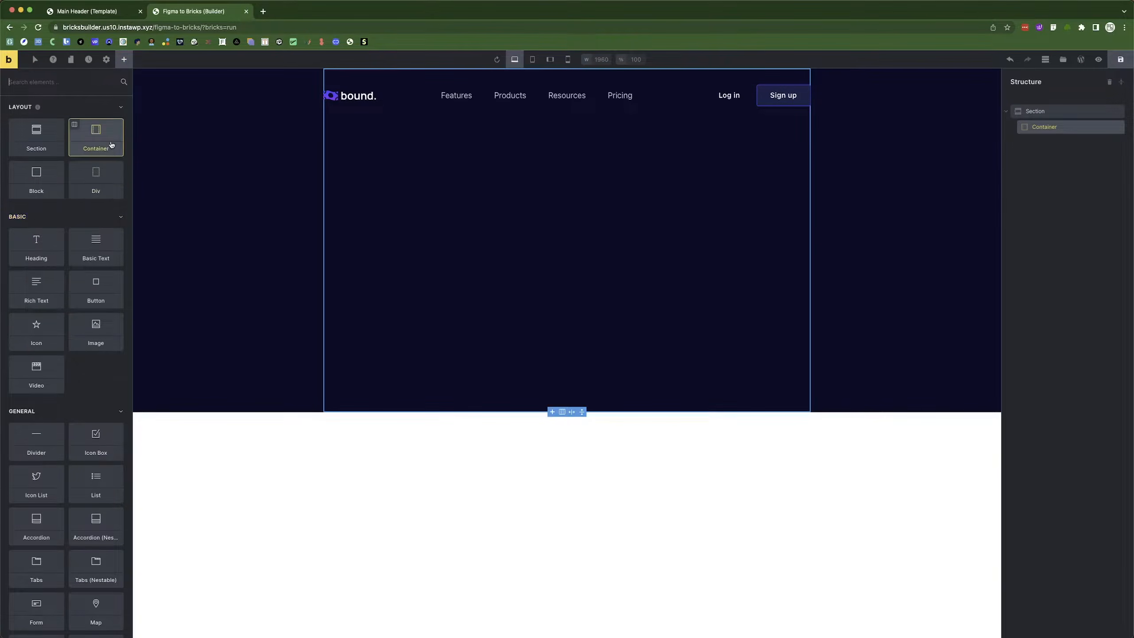
{"action": "left_click", "coordinate": [104, 173]}
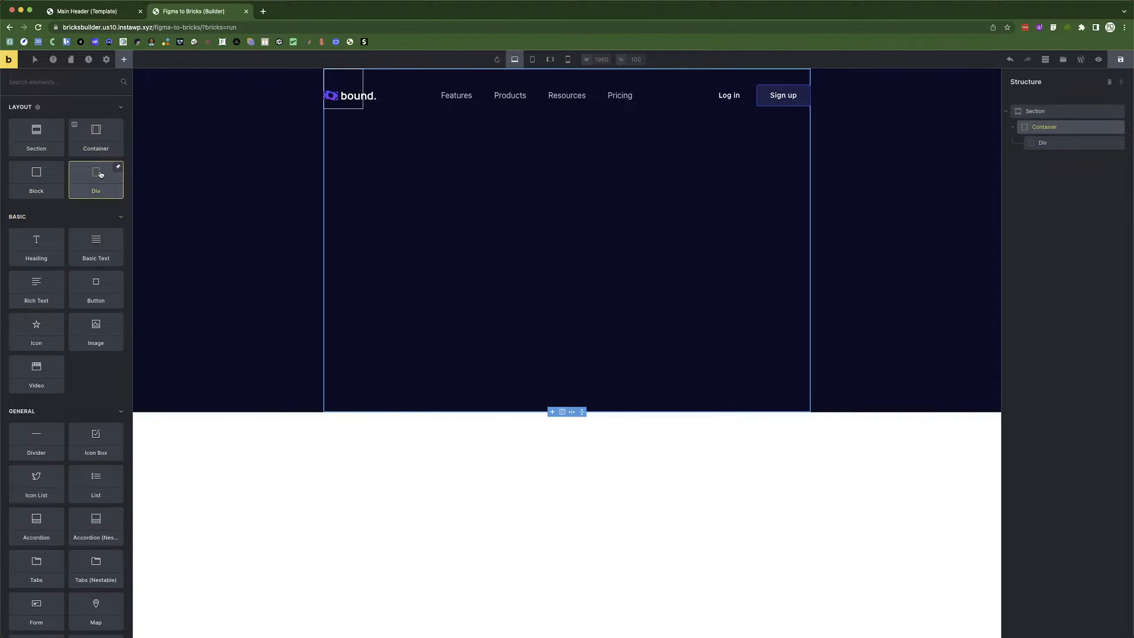
{"action": "left_click", "coordinate": [101, 174]}
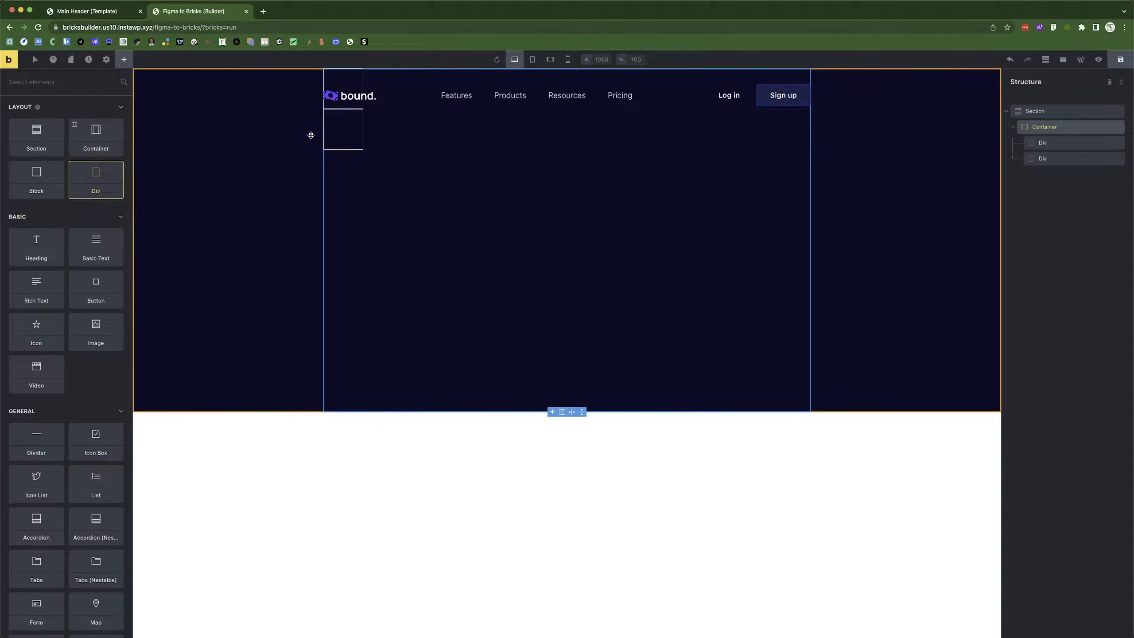
{"action": "left_click", "coordinate": [1057, 133]}
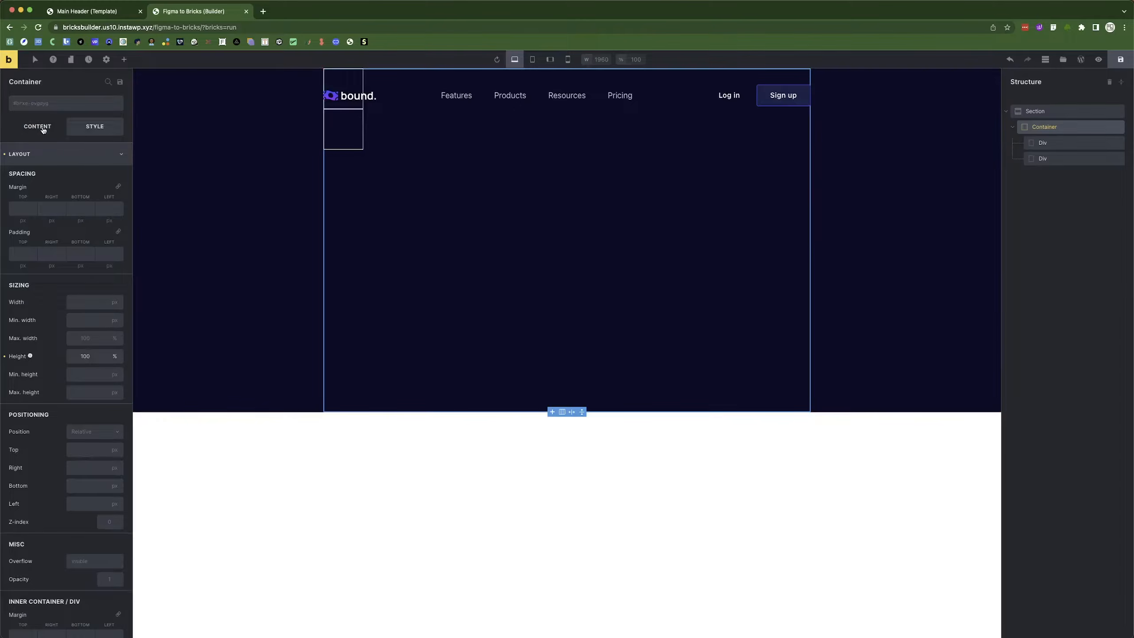
{"action": "left_click", "coordinate": [95, 224]}
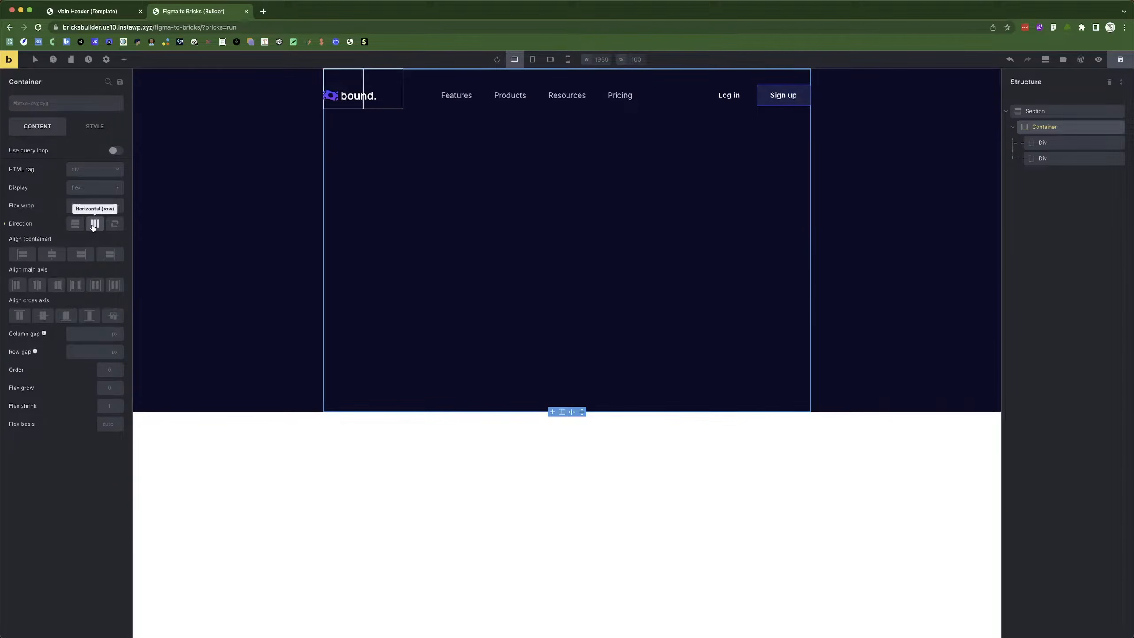
{"action": "key", "text": "super+Tab"}
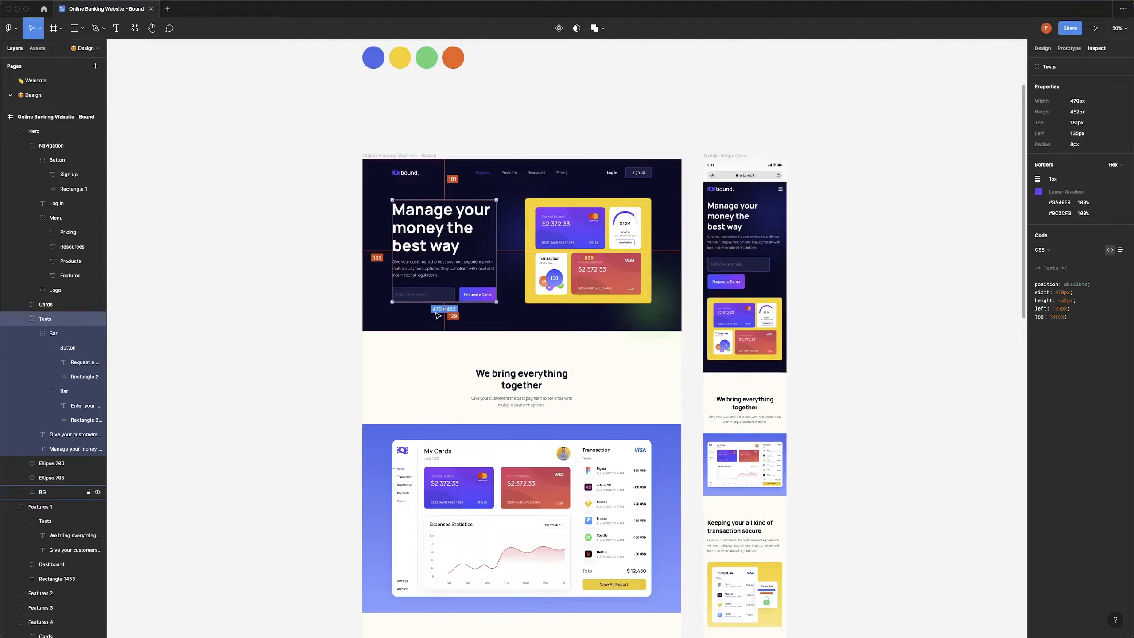
{"action": "key", "text": "super+Tab"}
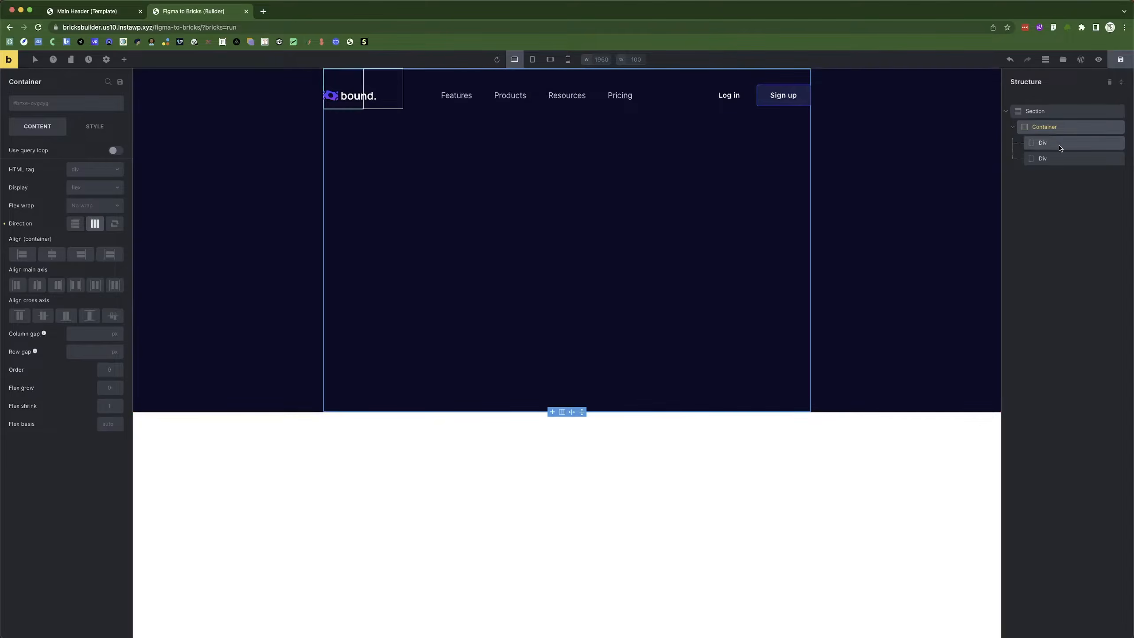
Set the two Divs' widths to 470 px and 570 px.
{"action": "left_click", "coordinate": [342, 89]}
{"action": "left_click", "coordinate": [95, 125]}
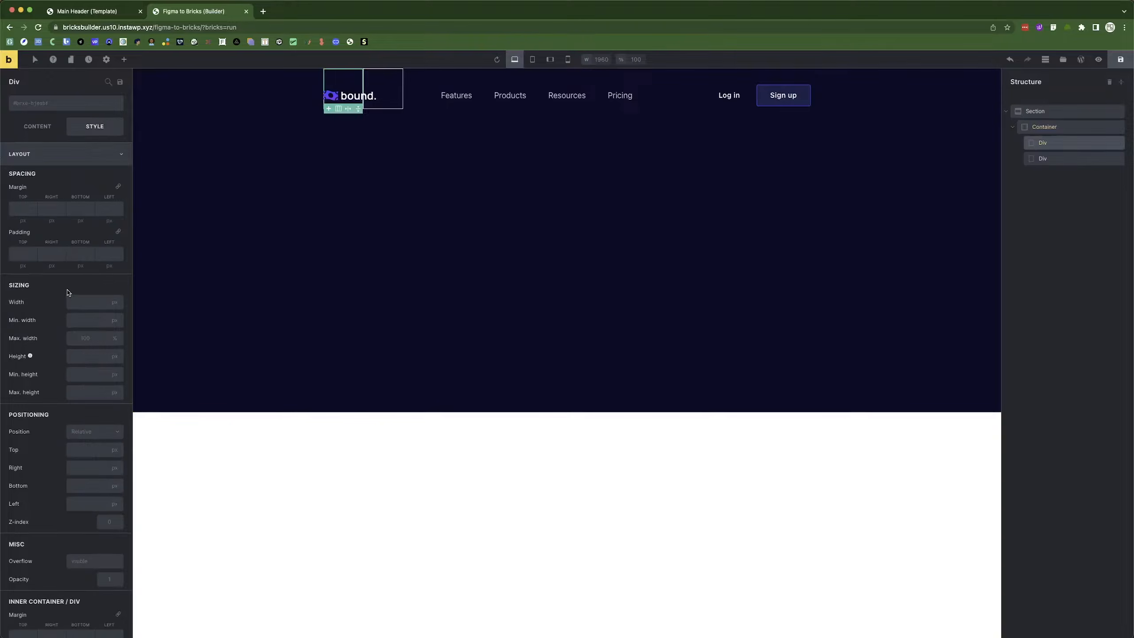
{"action": "left_click", "coordinate": [79, 304]}
{"action": "type", "text": "470"}
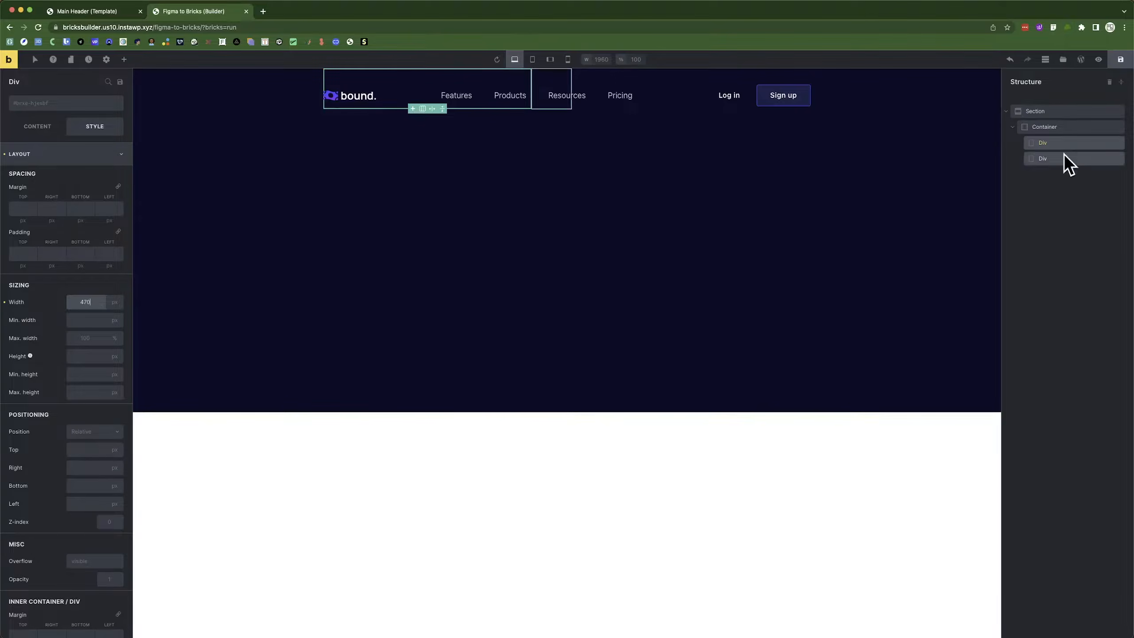
{"action": "key", "text": "super+Tab"}
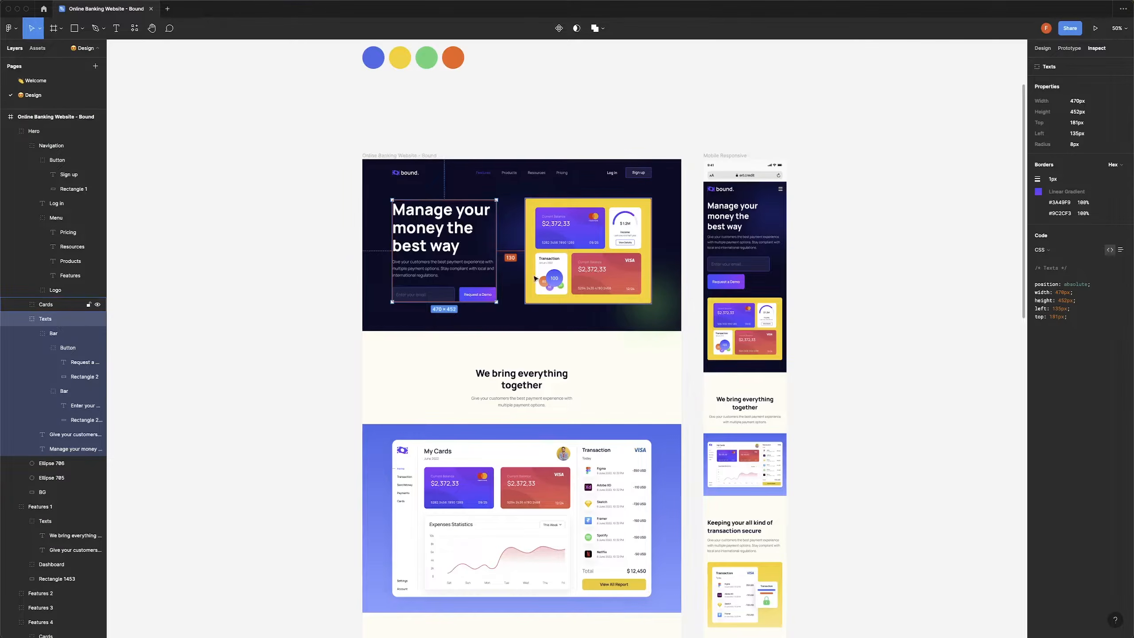
{"action": "left_click", "coordinate": [593, 249]}
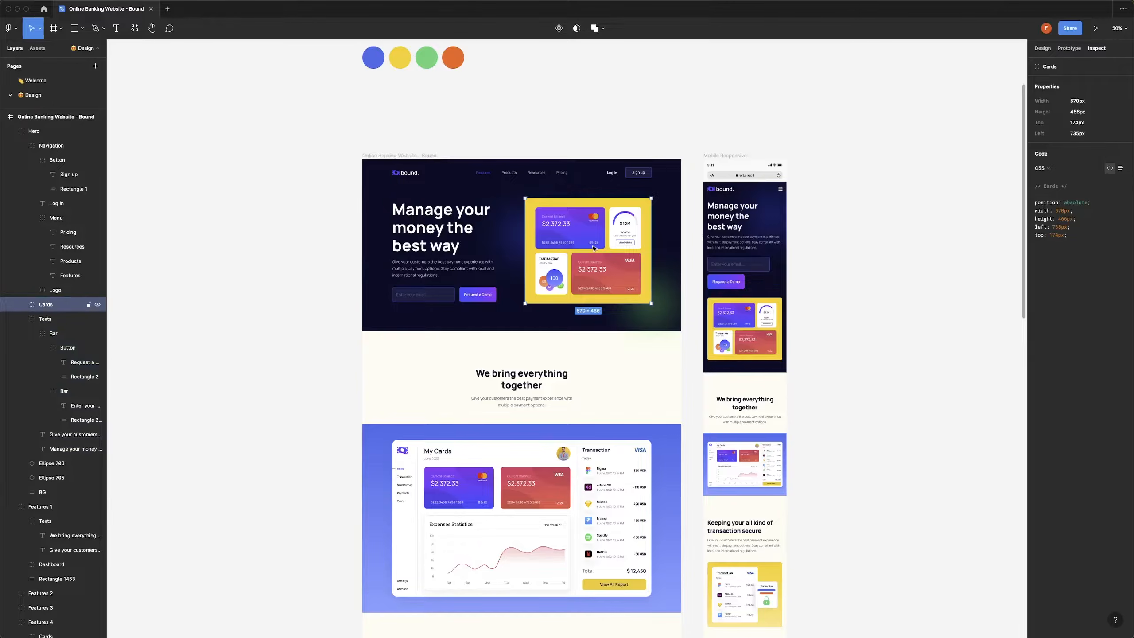
{"action": "key", "text": "super+Tab"}
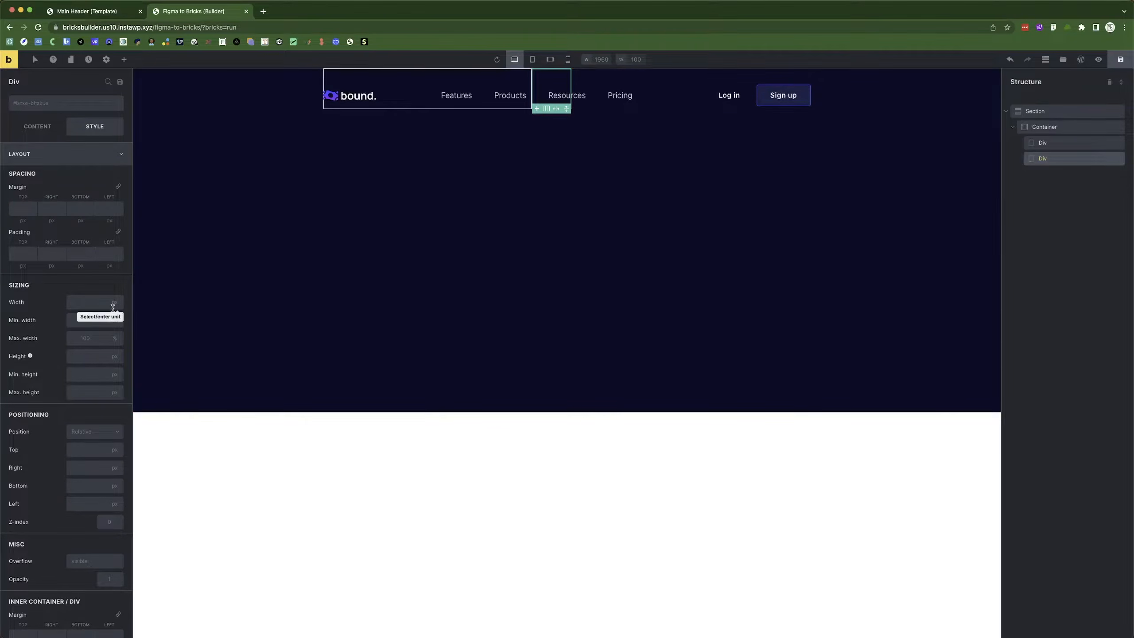
{"action": "type", "text": "570"}
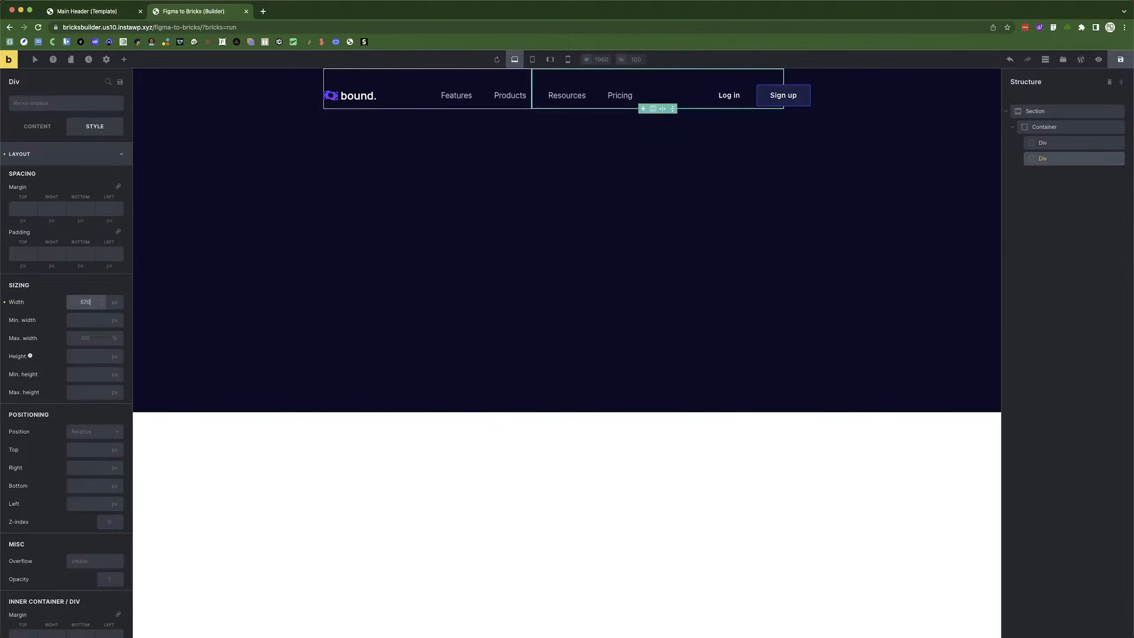
Set the container's main axis to Space between and cross axis to Center.
{"action": "left_click", "coordinate": [1057, 128]}
{"action": "left_click", "coordinate": [23, 127]}
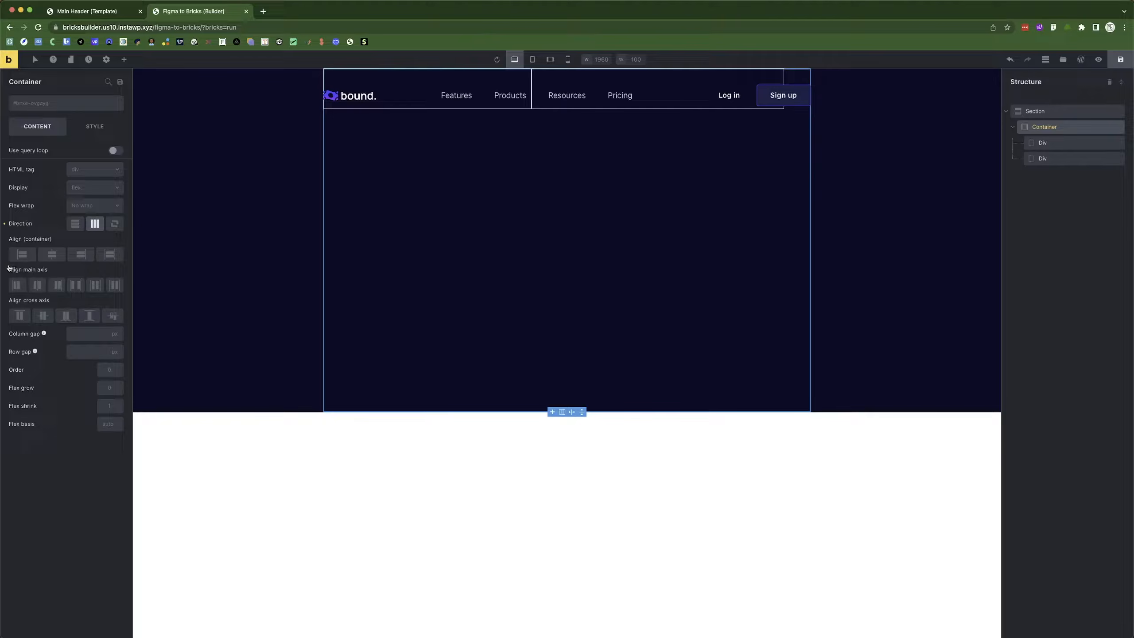
{"action": "left_click", "coordinate": [78, 286]}
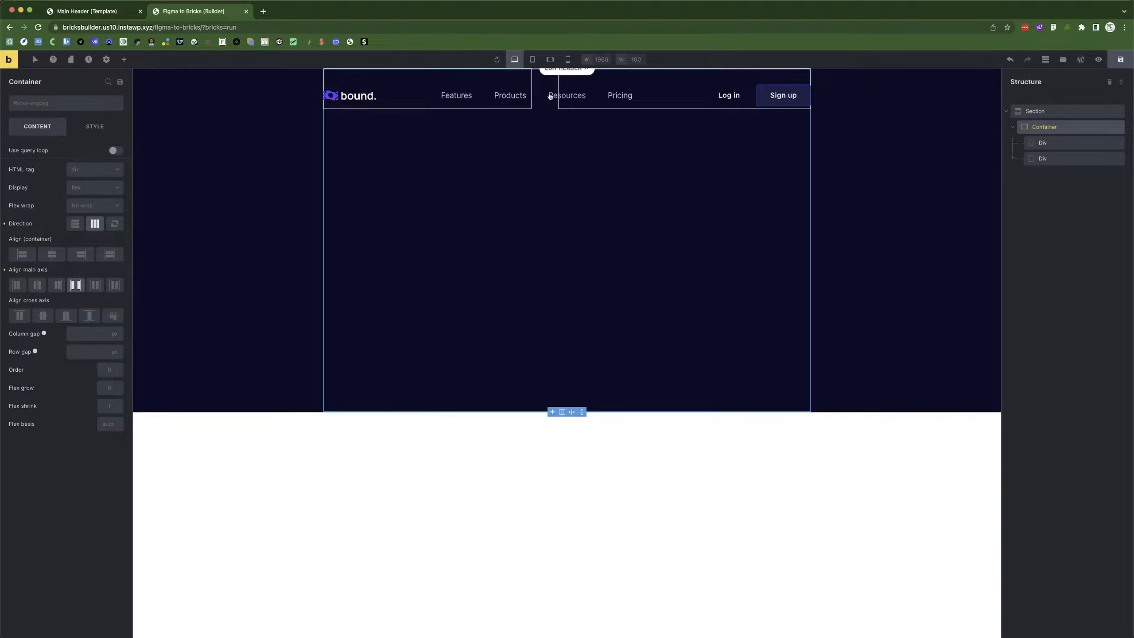
{"action": "key", "text": "super+Tab"}
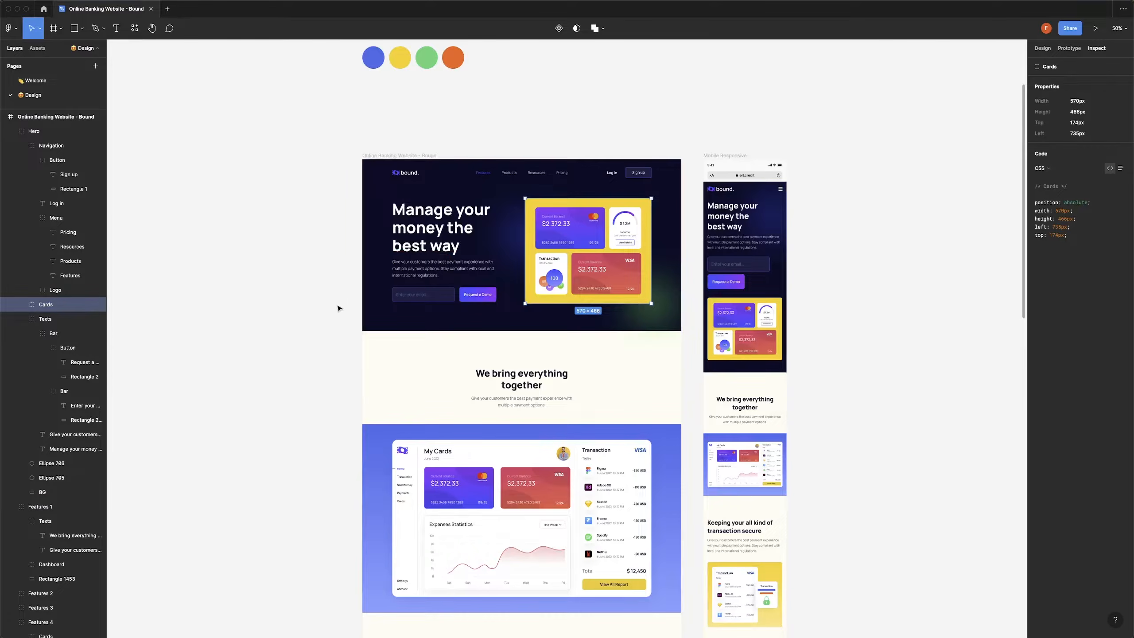
{"action": "key", "text": "super+Tab"}
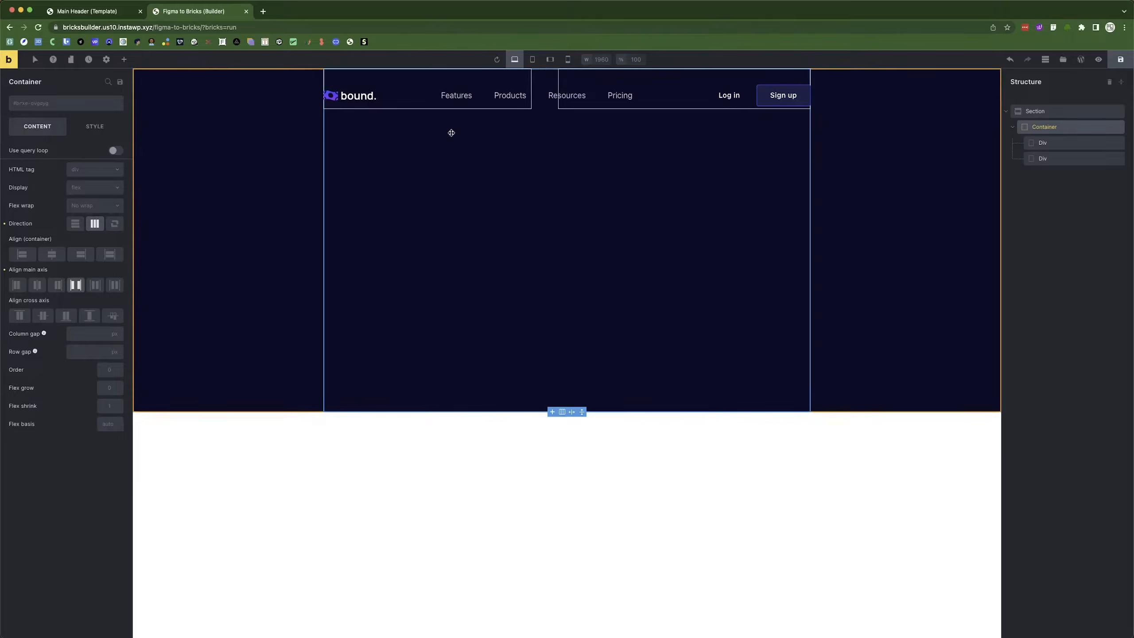
{"action": "left_click", "coordinate": [42, 316]}
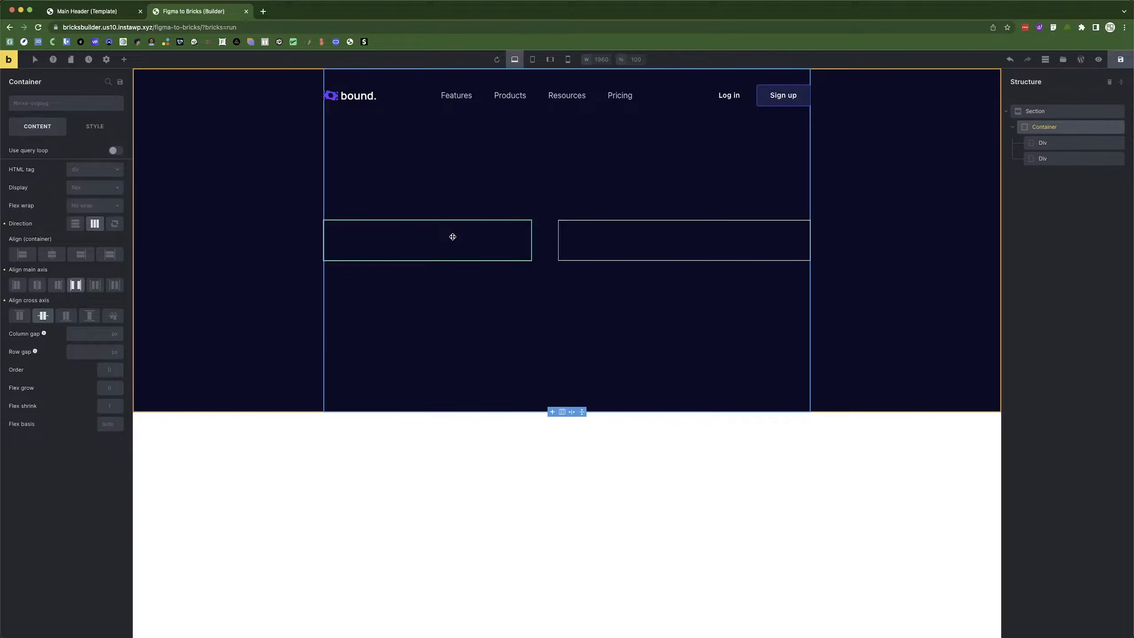
{"action": "key", "text": "super+Tab"}
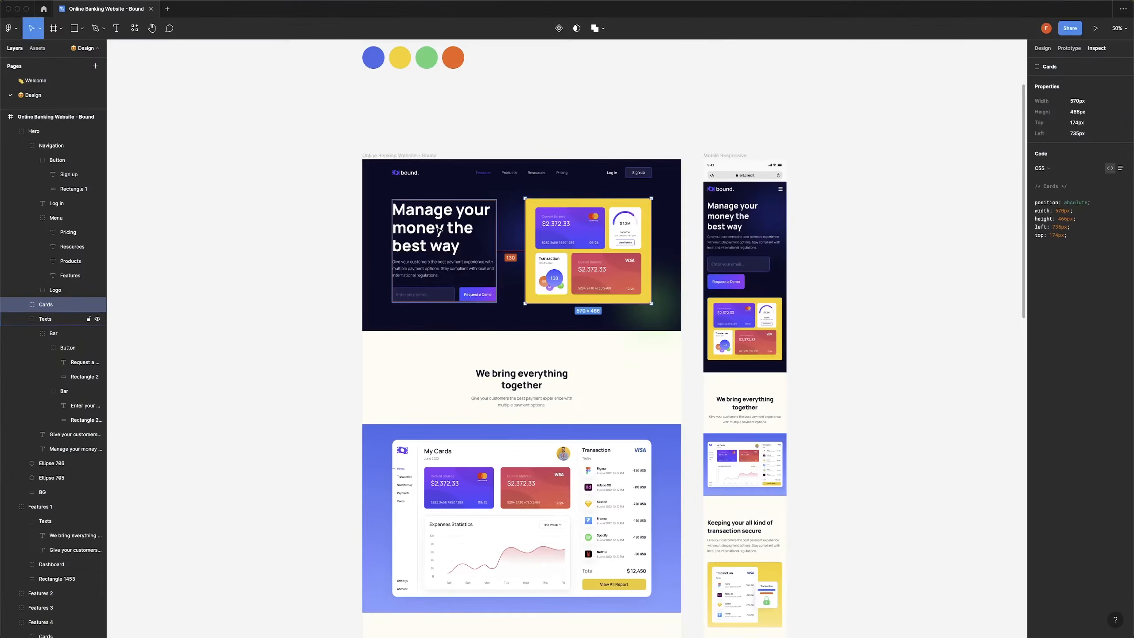
{"action": "left_click", "coordinate": [427, 228]}
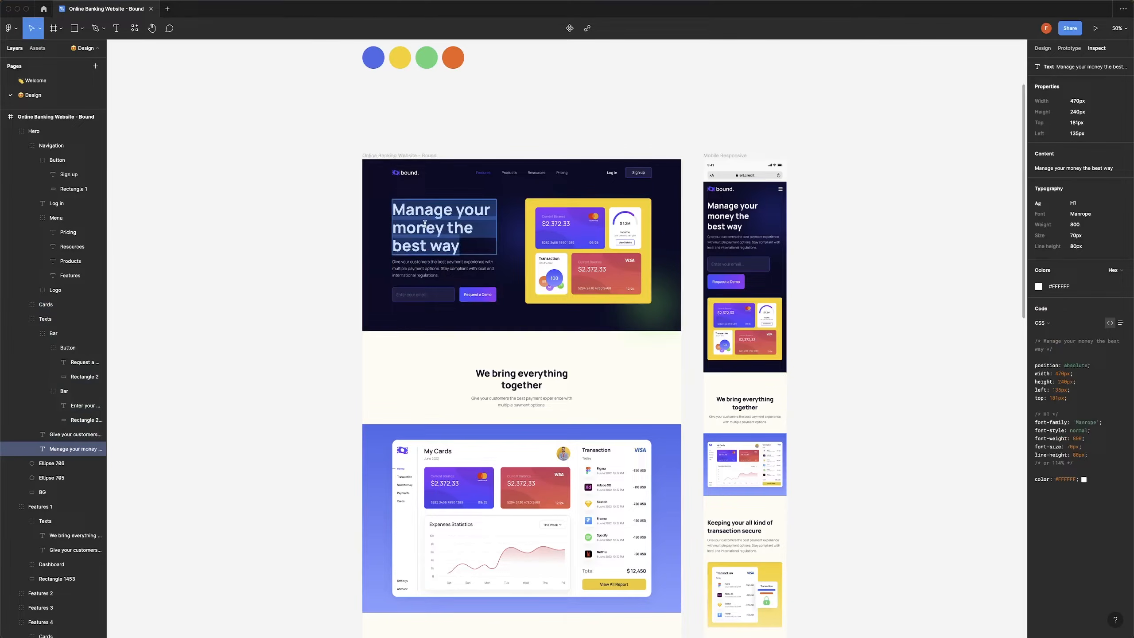
{"action": "key", "text": "super+Tab"}
{"action": "left_click", "coordinate": [420, 233]}
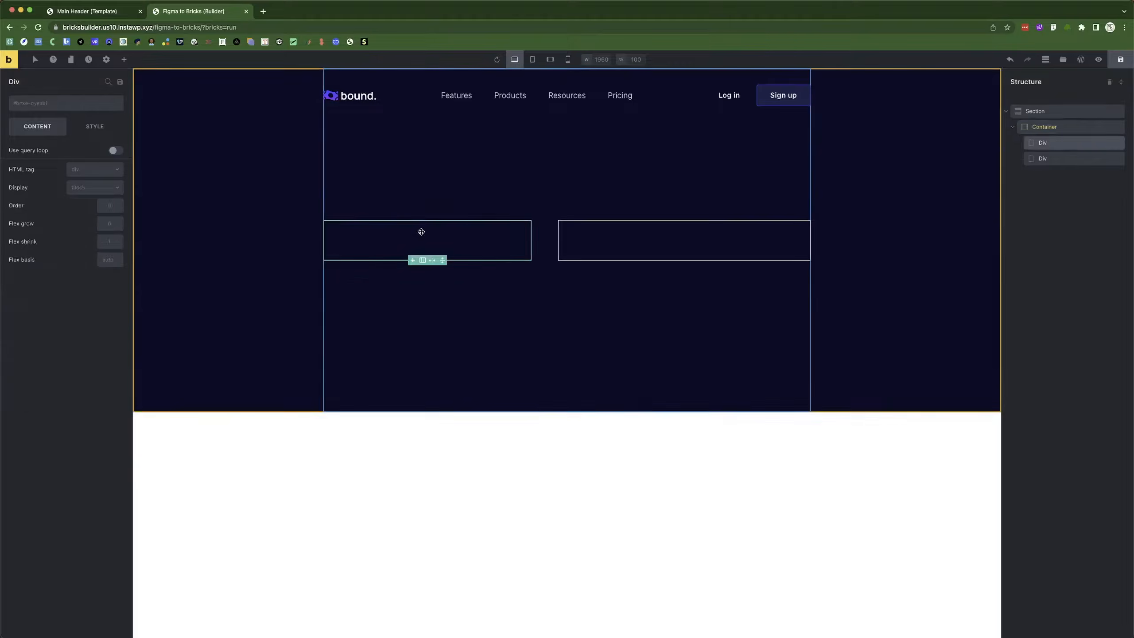
Add a Heading, a Basic Text and a Form to the left hero Div.
{"action": "left_click", "coordinate": [123, 59]}
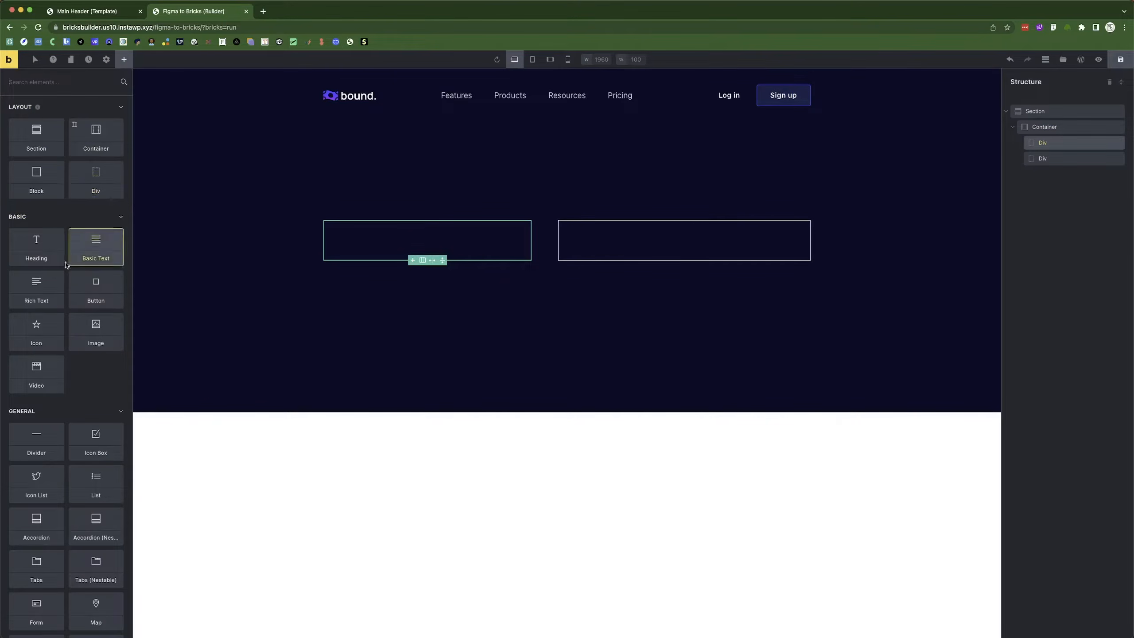
{"action": "left_click", "coordinate": [36, 246]}
{"action": "key", "text": "super+Tab"}
{"action": "key", "text": "super+Tab"}
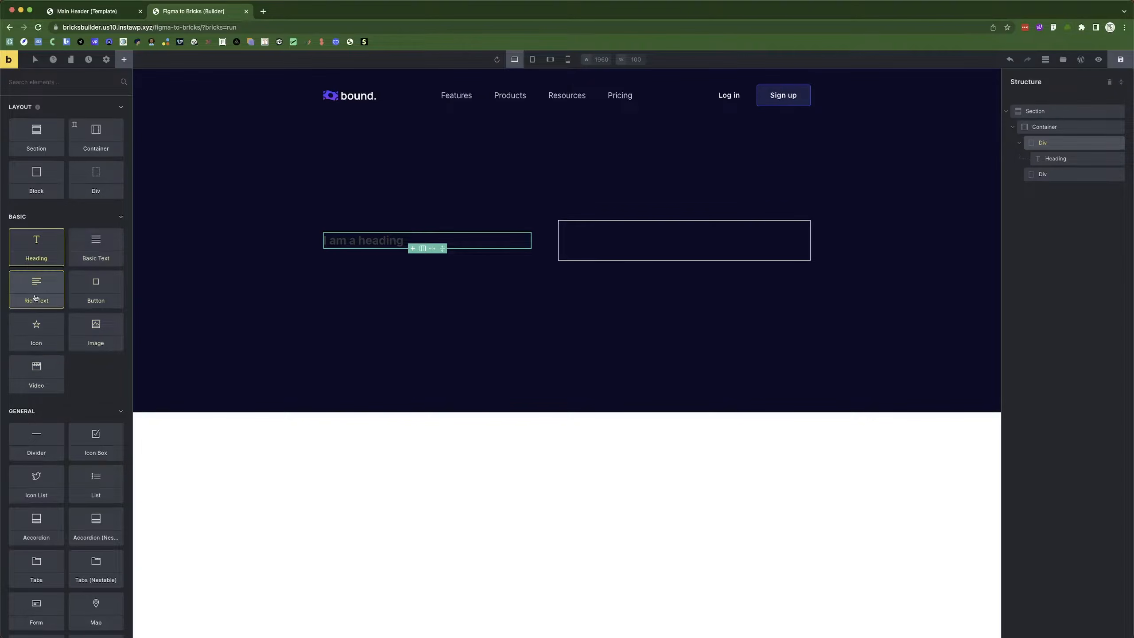
{"action": "left_click", "coordinate": [101, 249]}
{"action": "key", "text": "super+Tab"}
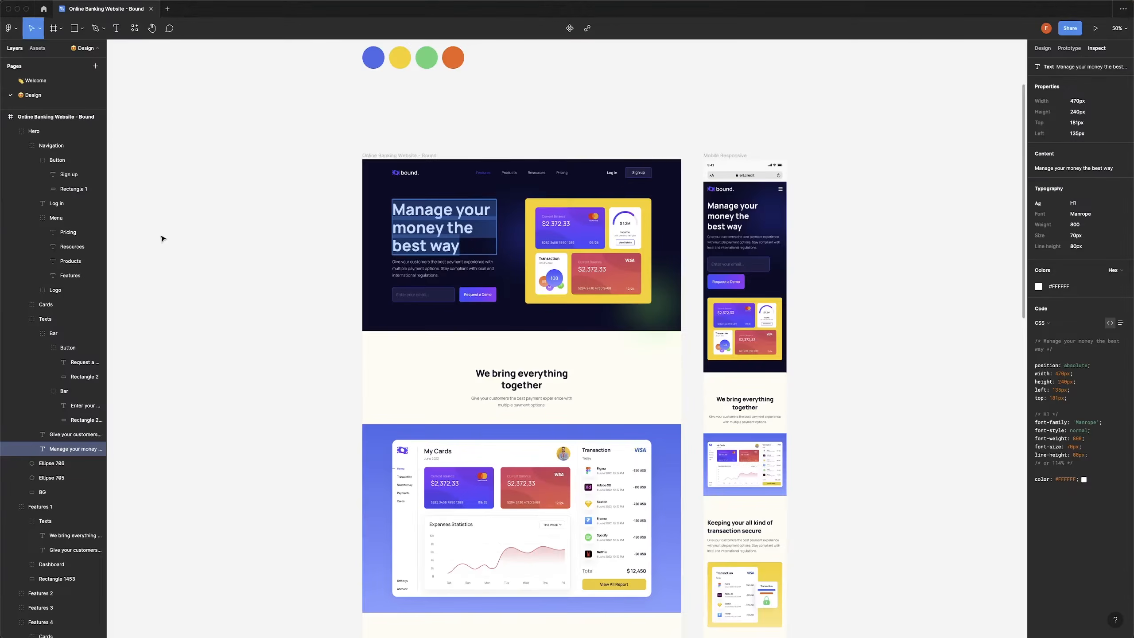
{"action": "key", "text": "super+Tab"}
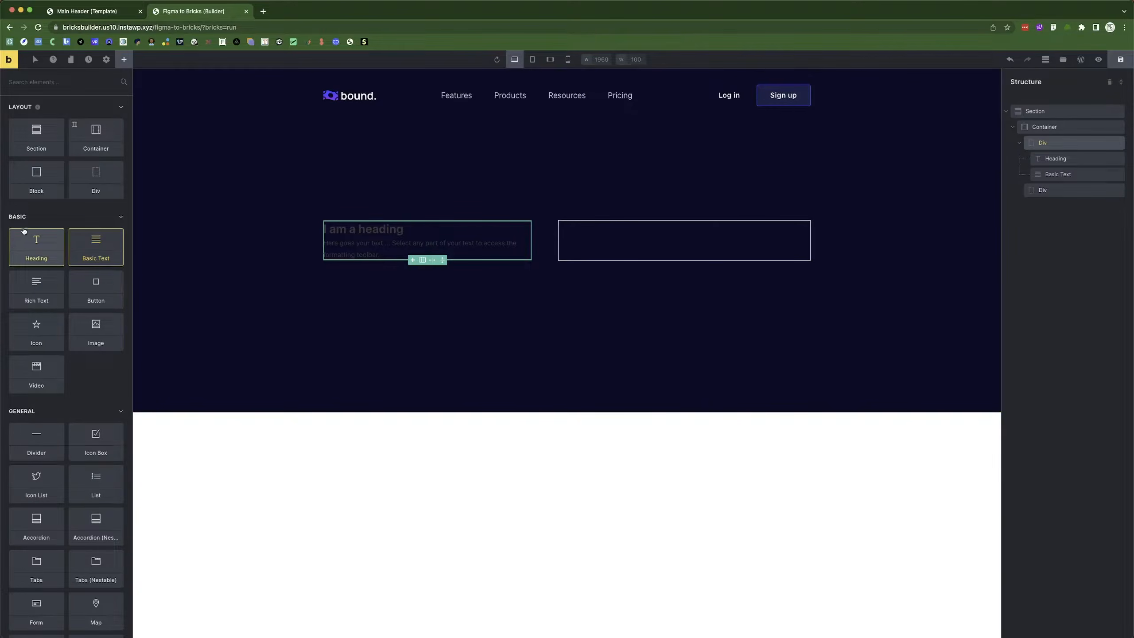
{"action": "left_click", "coordinate": [52, 83]}
{"action": "type", "text": "form"}
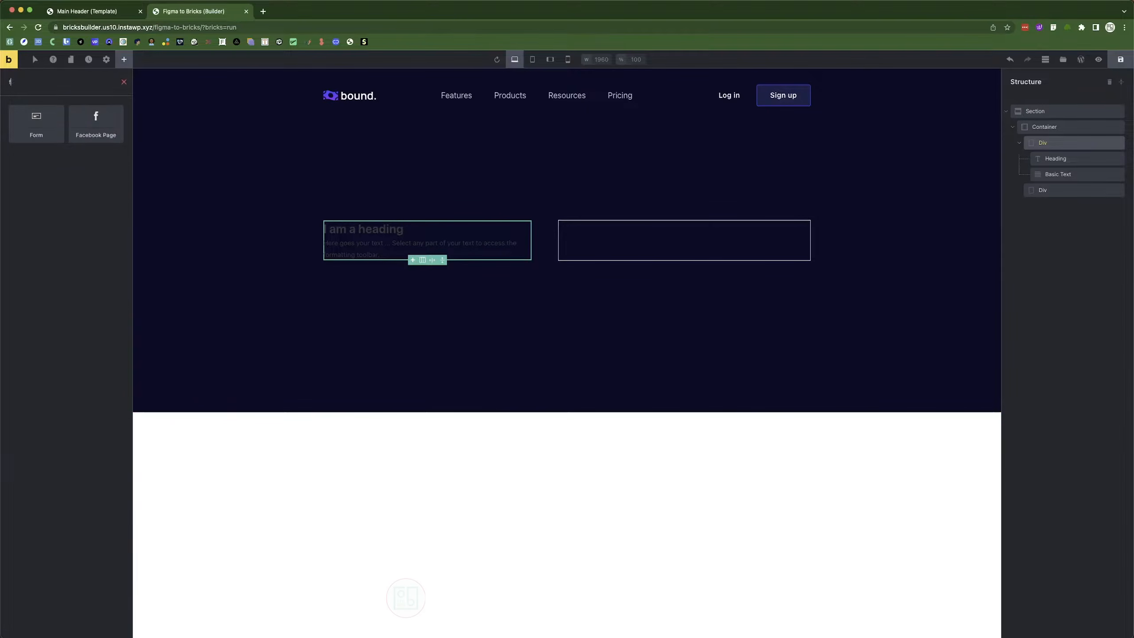
{"action": "left_click", "coordinate": [36, 122]}
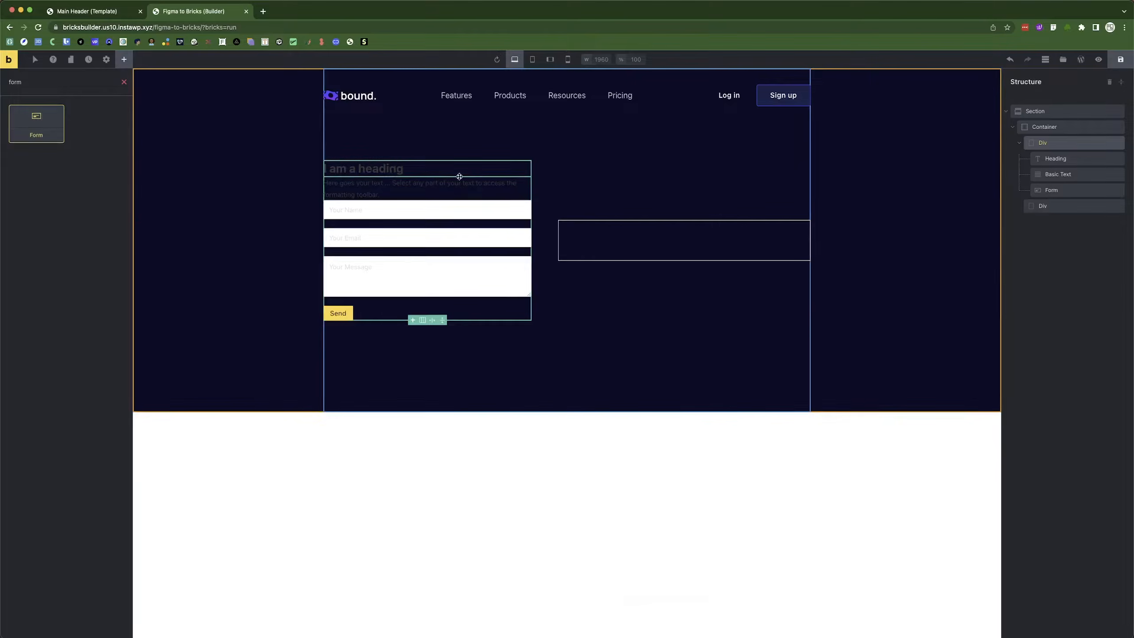
Add an empty Image element to the right hero Div.
{"action": "left_click", "coordinate": [621, 238]}
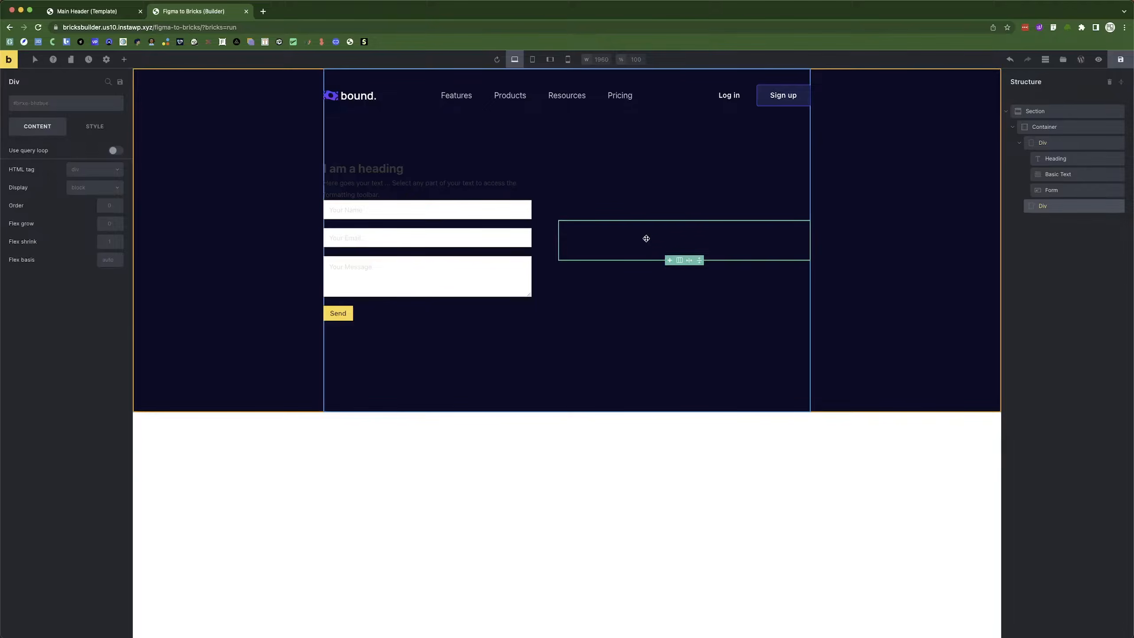
{"action": "left_click", "coordinate": [123, 59]}
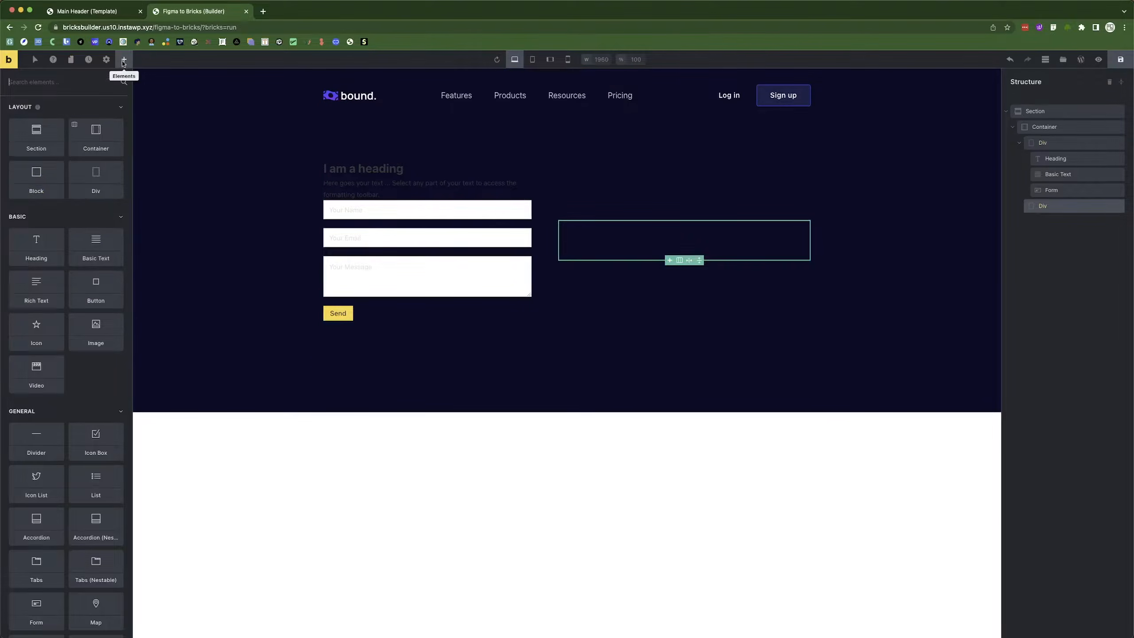
{"action": "left_click", "coordinate": [90, 336]}
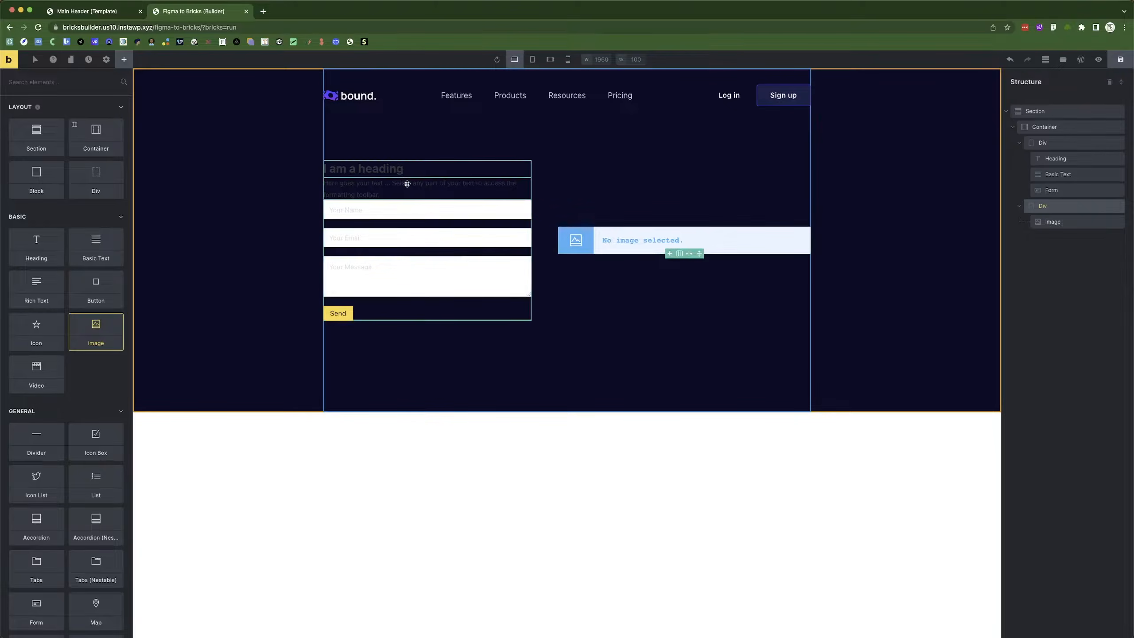
{"action": "left_click", "coordinate": [383, 170]}
Replace the heading text with 'Manage your money the best way' and make it an h1.
{"action": "triple_click", "coordinate": [27, 154]}
{"action": "type", "text": "Manage your money the best way"}
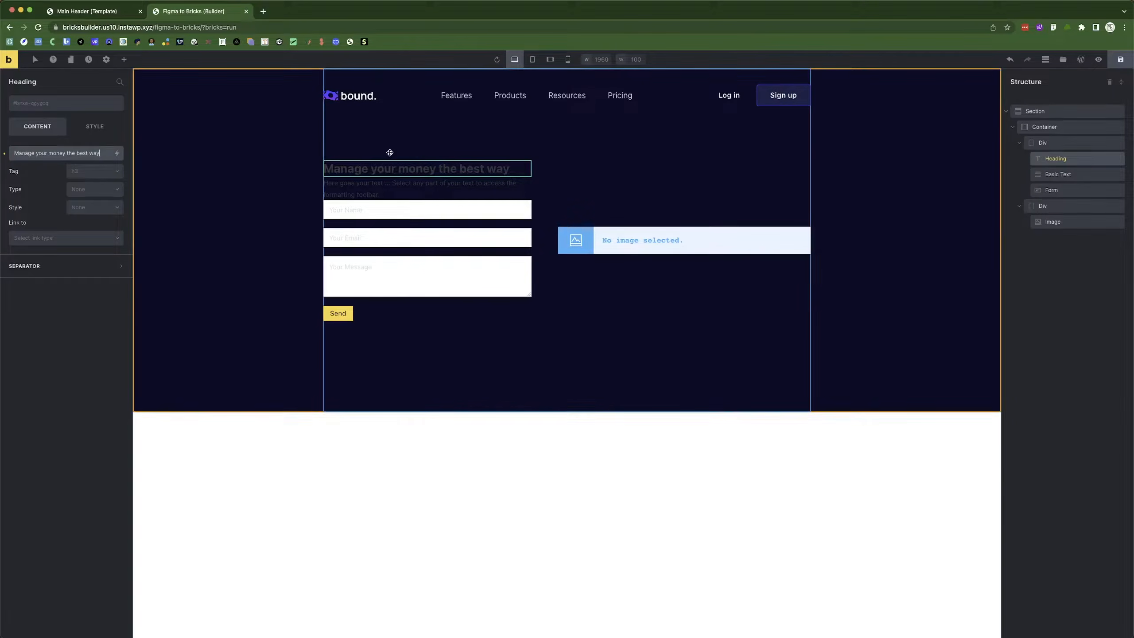
{"action": "left_click", "coordinate": [90, 174]}
{"action": "left_click", "coordinate": [82, 187]}
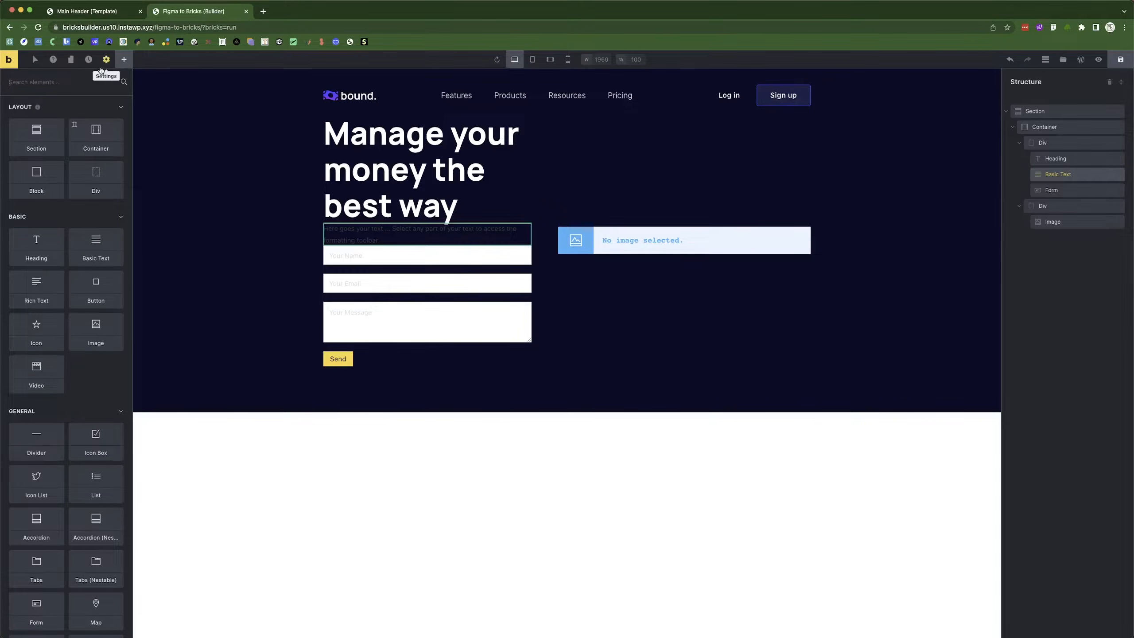
Apply the 'Figma to Bricks' theme style in Settings, then reselect the hero heading.
{"action": "left_click", "coordinate": [106, 61]}
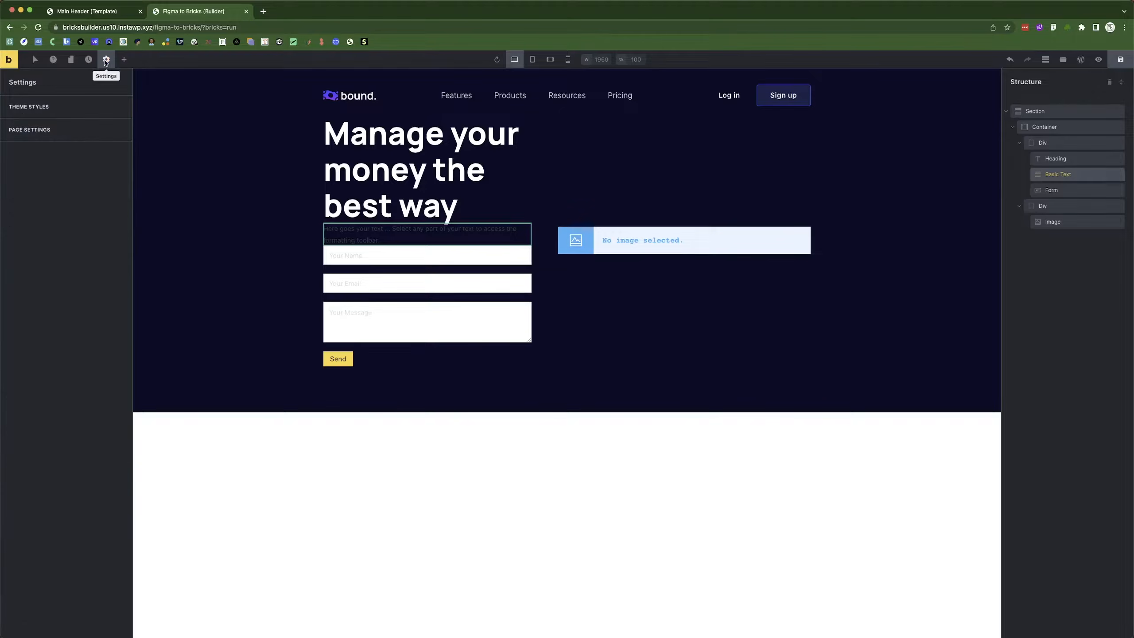
{"action": "left_click", "coordinate": [86, 110]}
{"action": "left_click", "coordinate": [65, 129]}
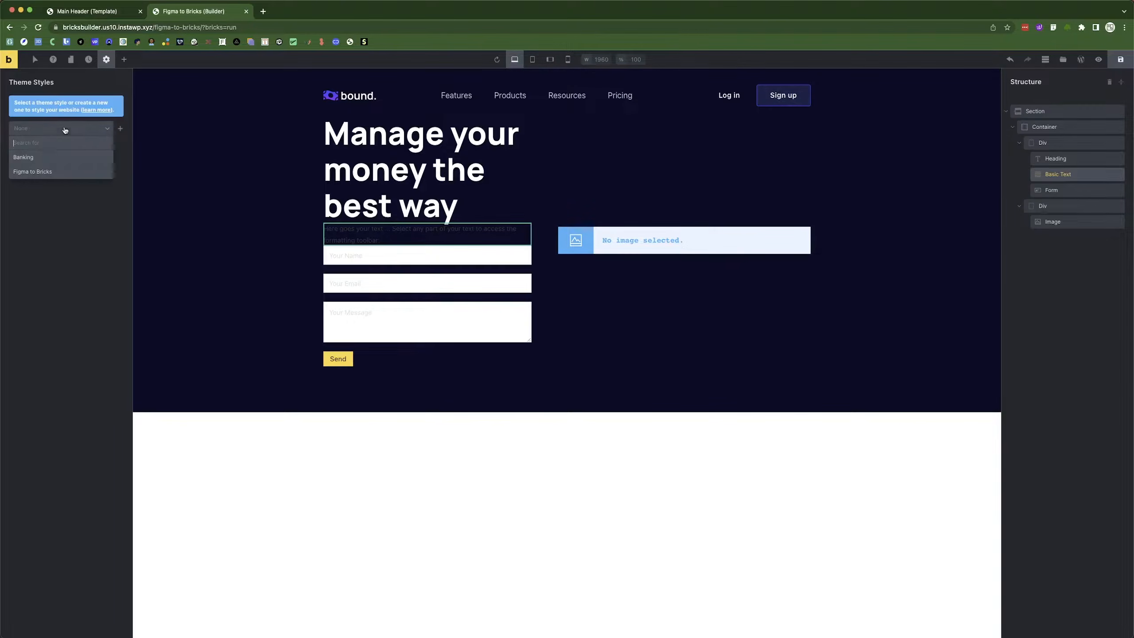
{"action": "left_click", "coordinate": [39, 173]}
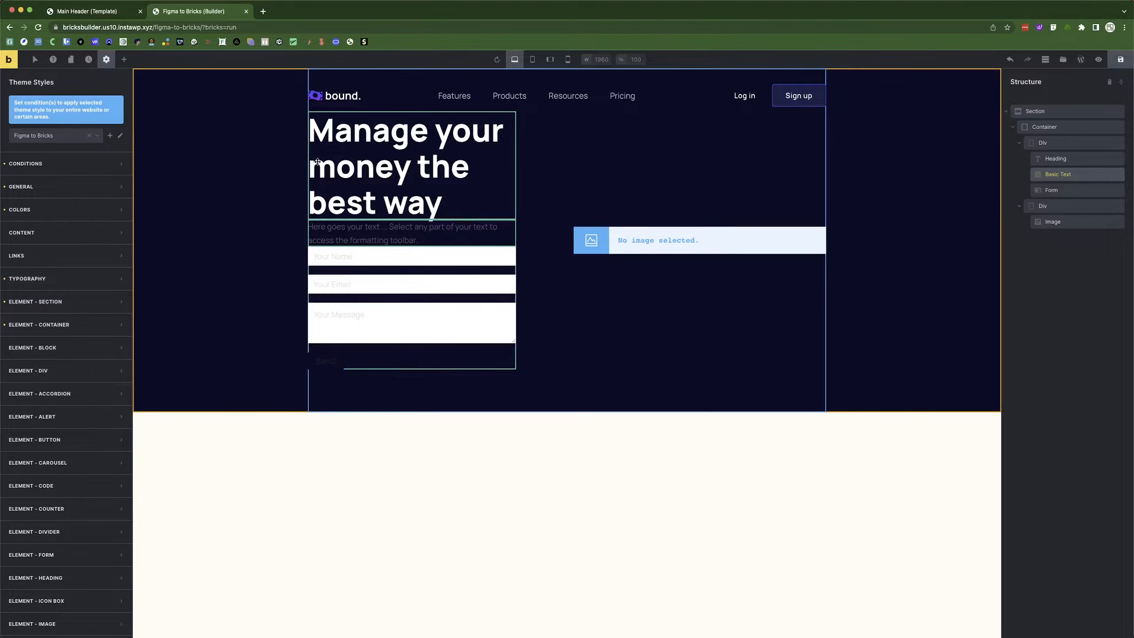
{"action": "left_click", "coordinate": [352, 163]}
{"action": "left_click", "coordinate": [95, 130]}
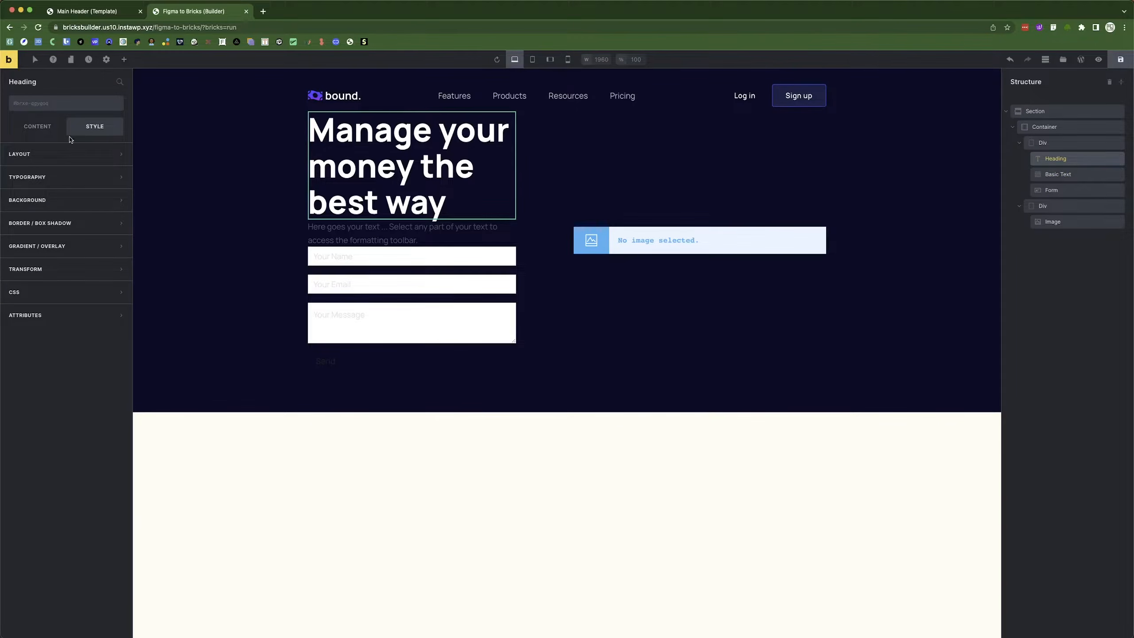
Fill the Basic Text with the Figma paragraph 'Give your customers the best payment experience…' and tag it p.
{"action": "left_click", "coordinate": [48, 128]}
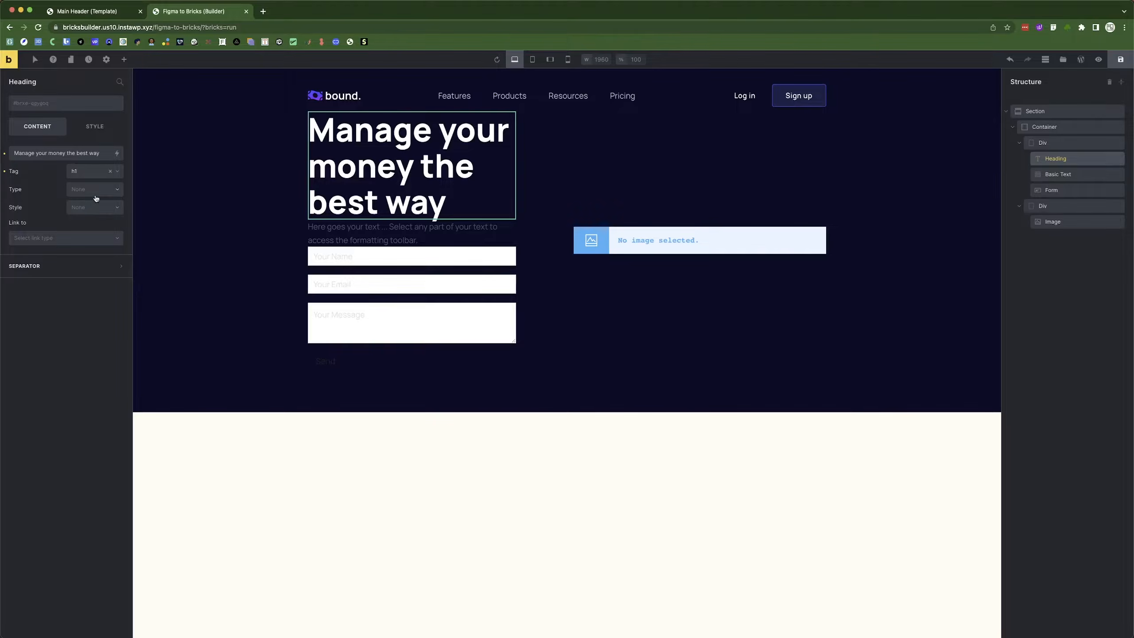
{"action": "left_click", "coordinate": [392, 230]}
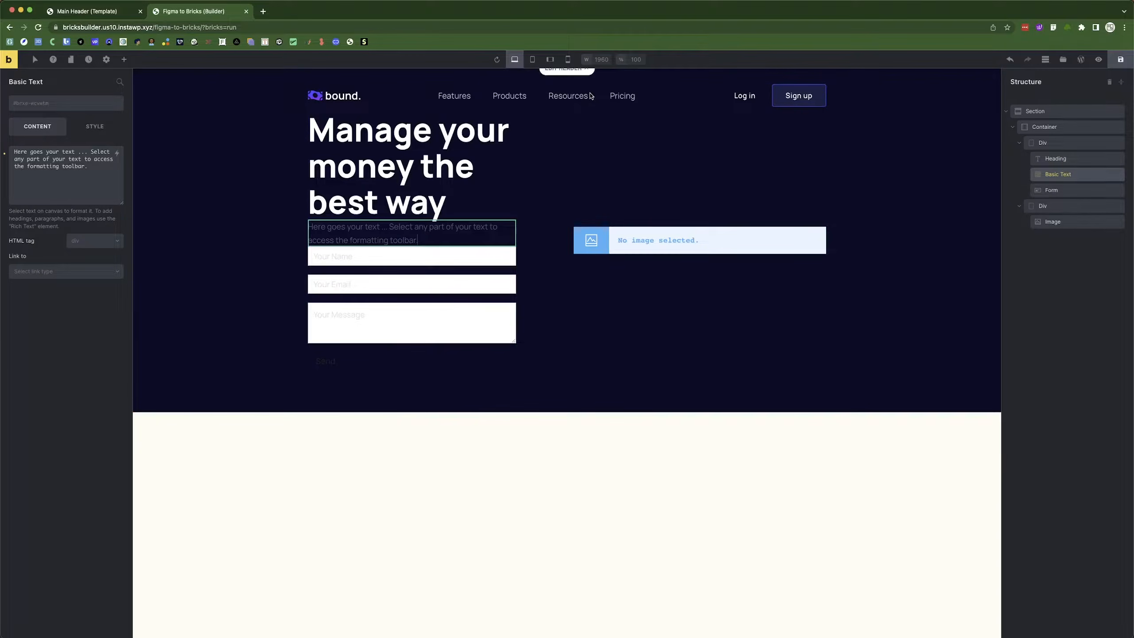
{"action": "key", "text": "super+Tab"}
{"action": "double_click", "coordinate": [433, 268]}
{"action": "key", "text": "super+c"}
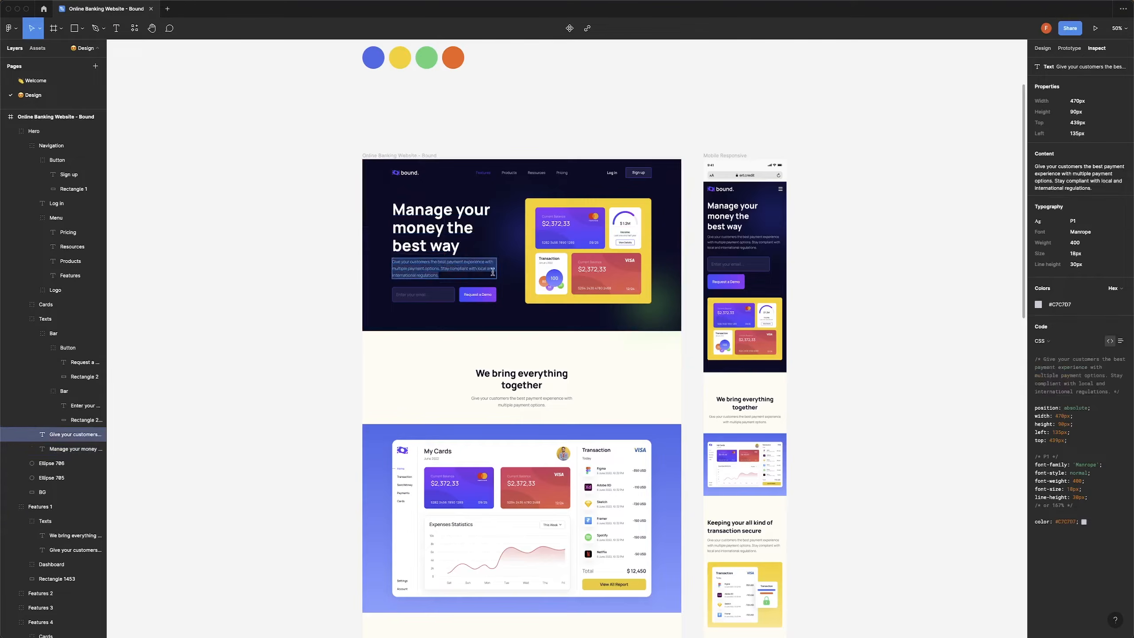
{"action": "left_click", "coordinate": [1063, 305]}
{"action": "key", "text": "super+Tab"}
{"action": "key", "text": "super+Tab"}
{"action": "key", "text": "super+Tab"}
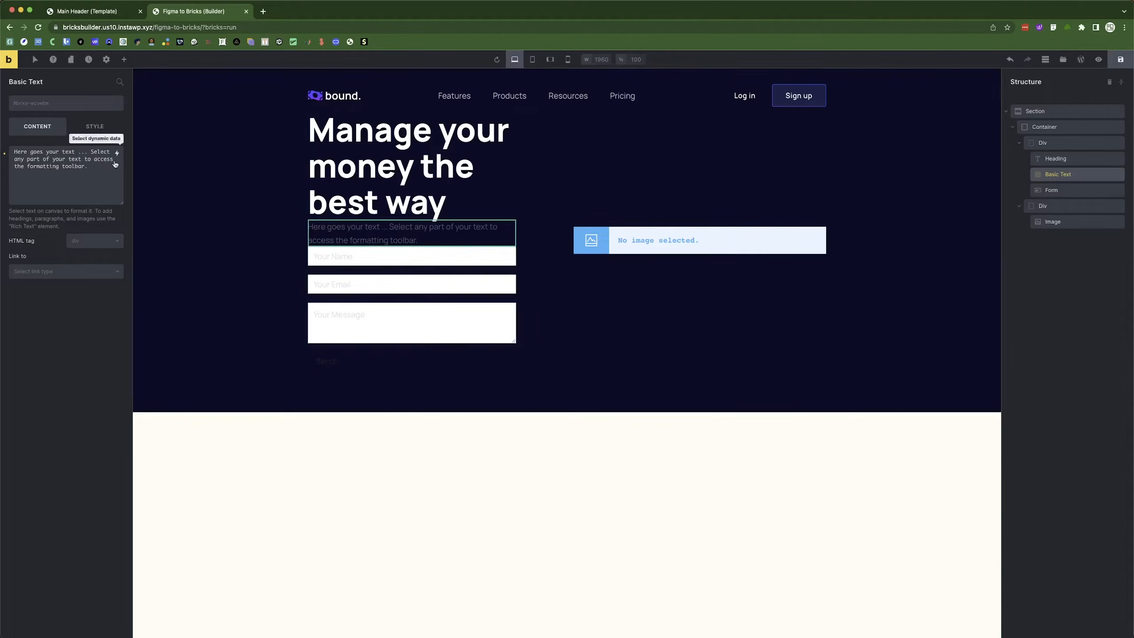
{"action": "triple_click", "coordinate": [63, 164]}
{"action": "key", "text": "super+v"}
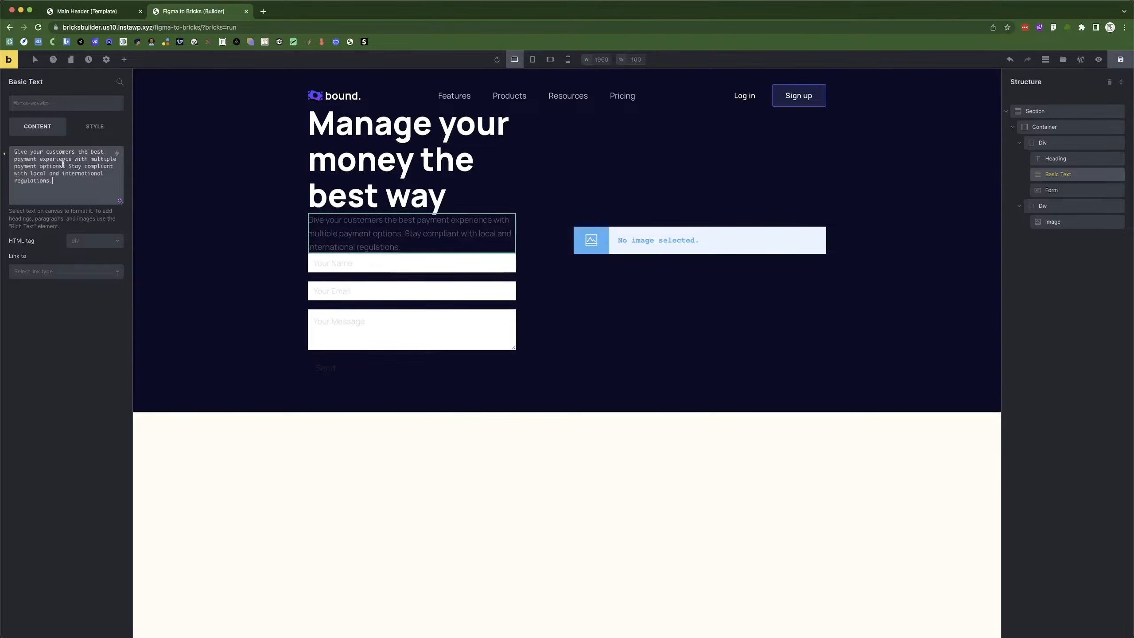
{"action": "left_click", "coordinate": [92, 241]}
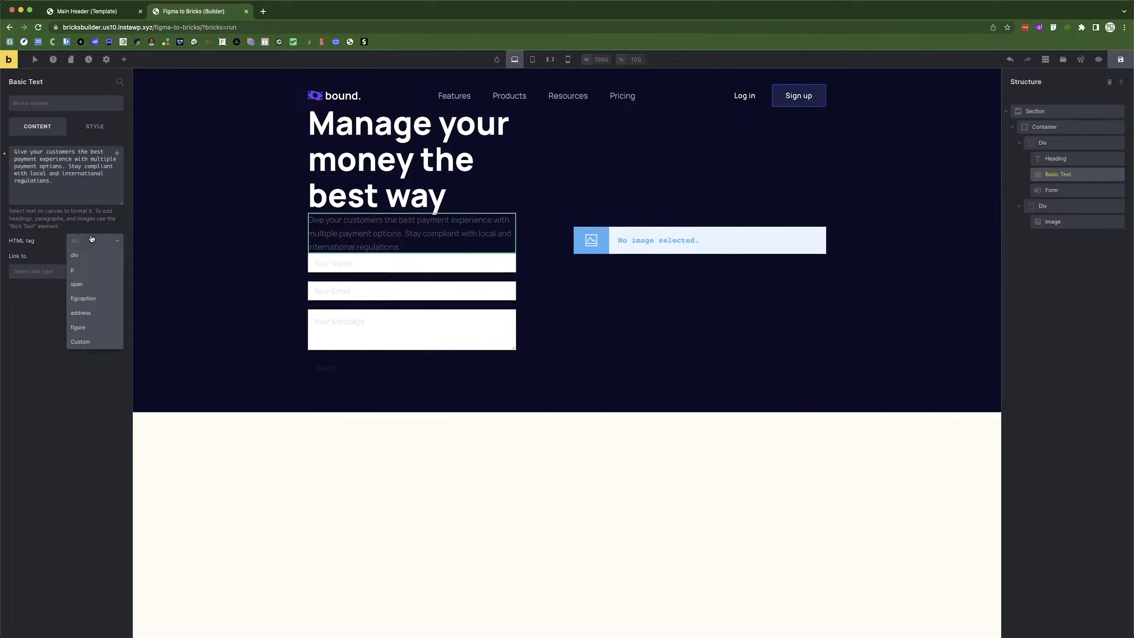
{"action": "left_click", "coordinate": [93, 272]}
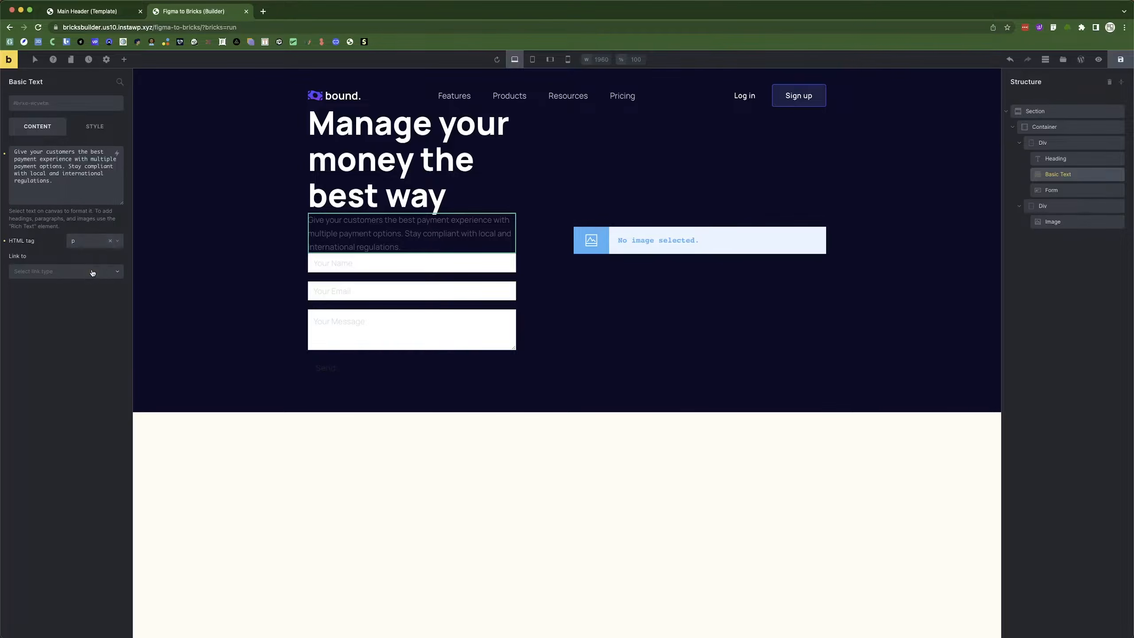
{"action": "left_click", "coordinate": [94, 127]}
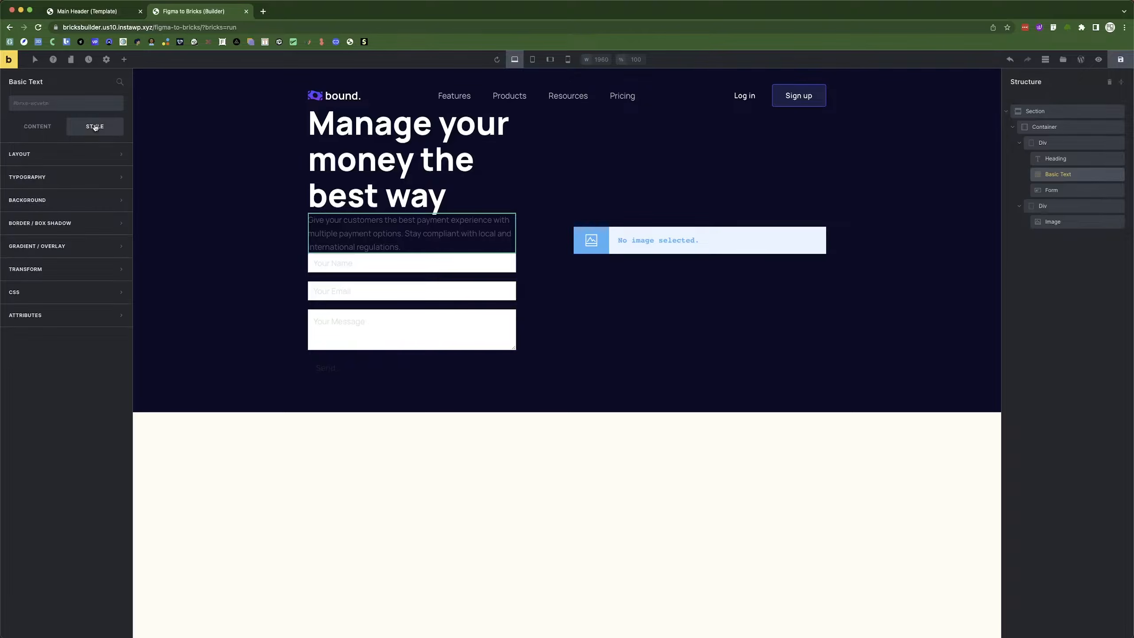
Set the paragraph text colour to #C7C7D7 and save it as a palette swatch.
{"action": "left_click", "coordinate": [52, 177]}
{"action": "left_click", "coordinate": [114, 200]}
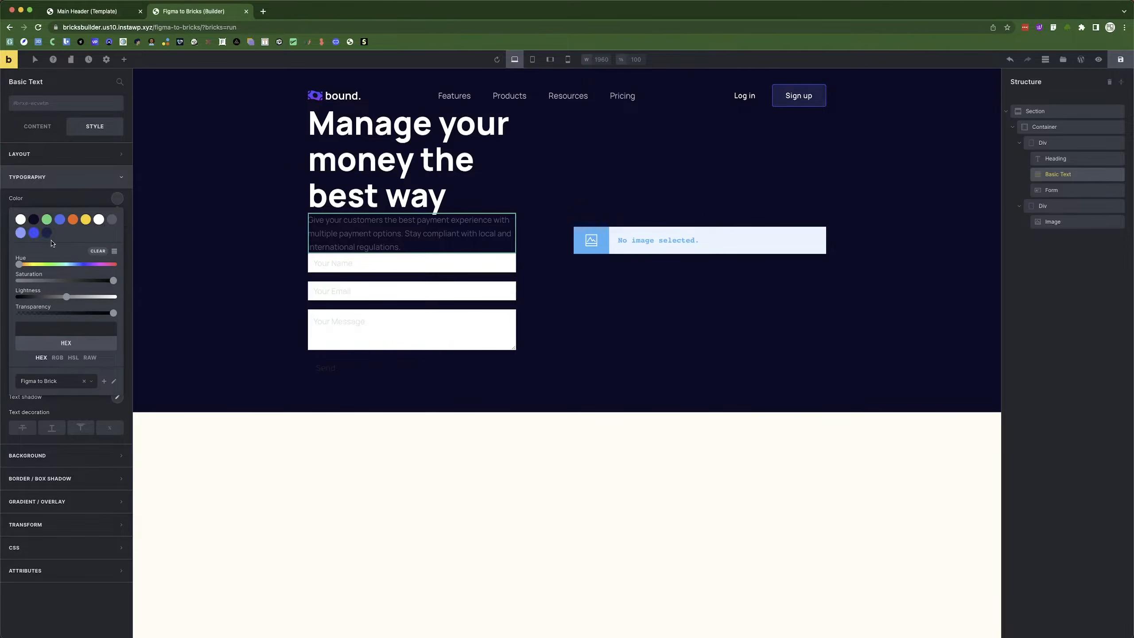
{"action": "key", "text": "super+Tab"}
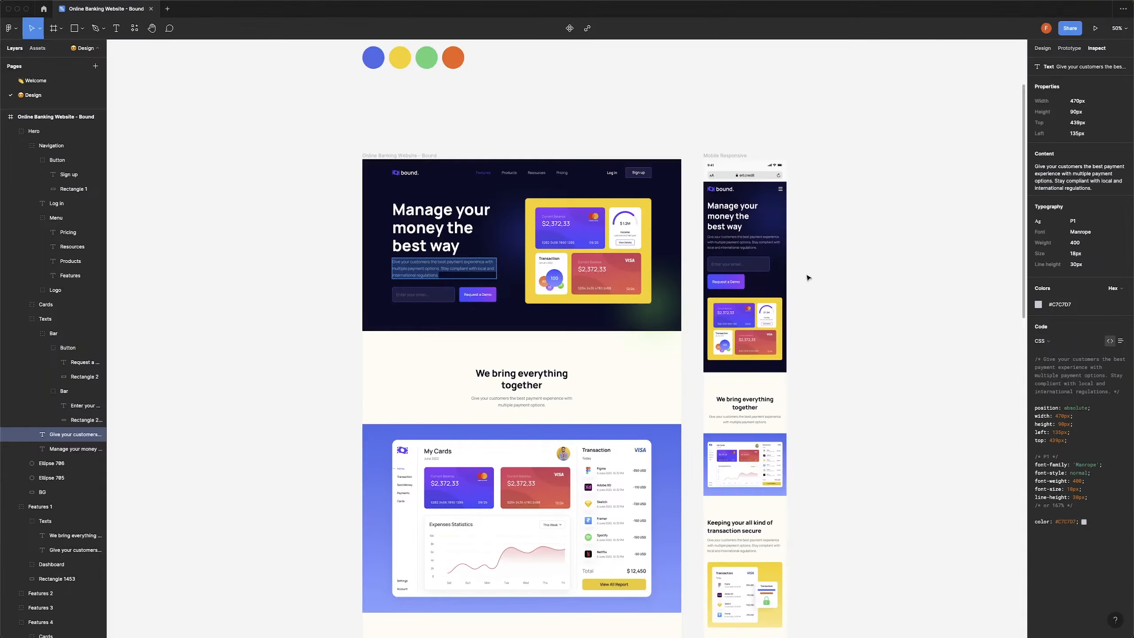
{"action": "left_click", "coordinate": [1062, 306]}
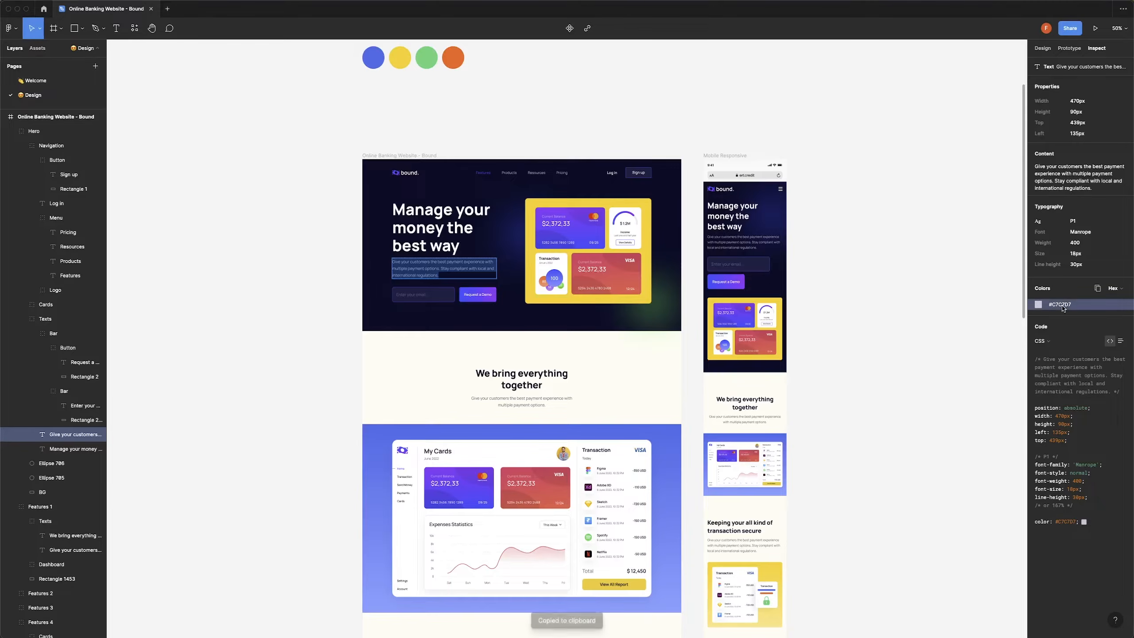
{"action": "key", "text": "super+Tab"}
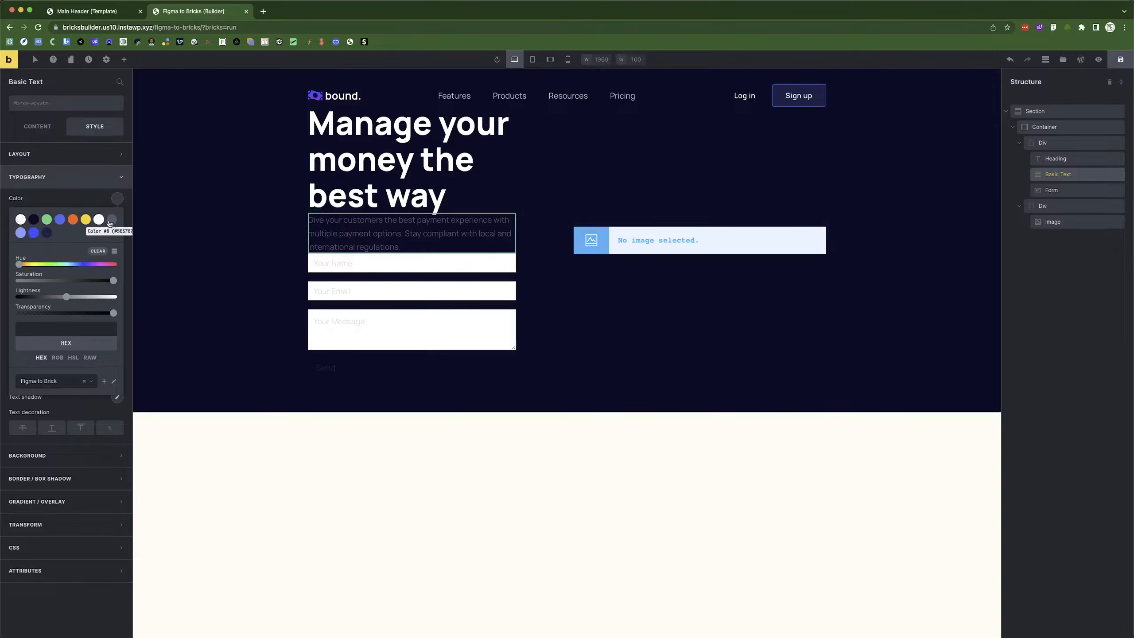
{"action": "left_click", "coordinate": [63, 332]}
{"action": "key", "text": "super+v"}
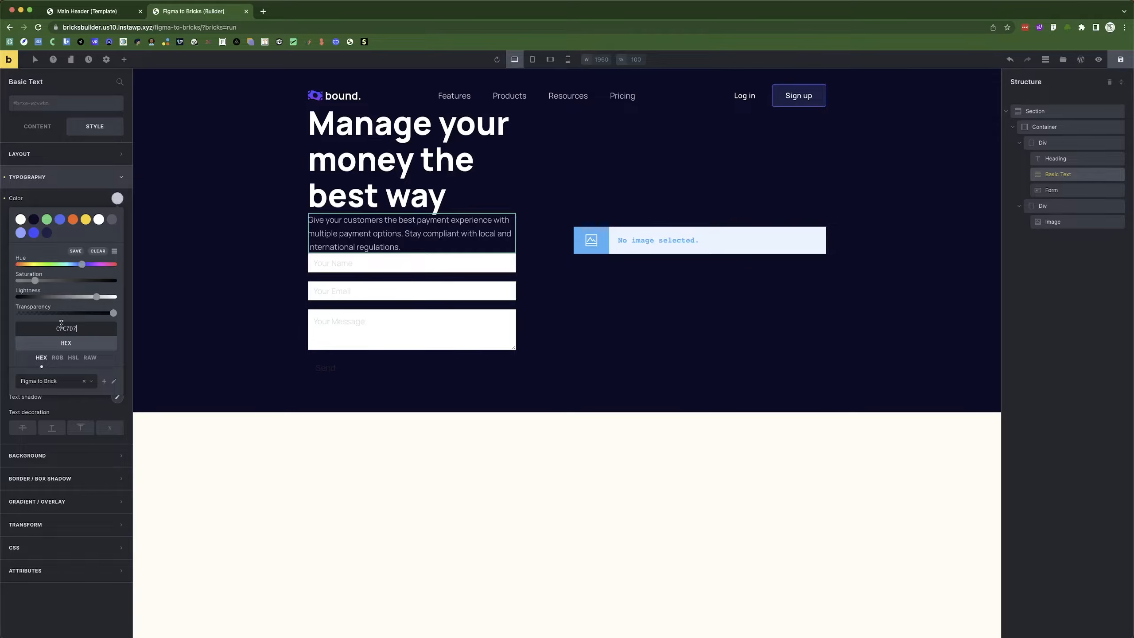
{"action": "type", "text": "#"}
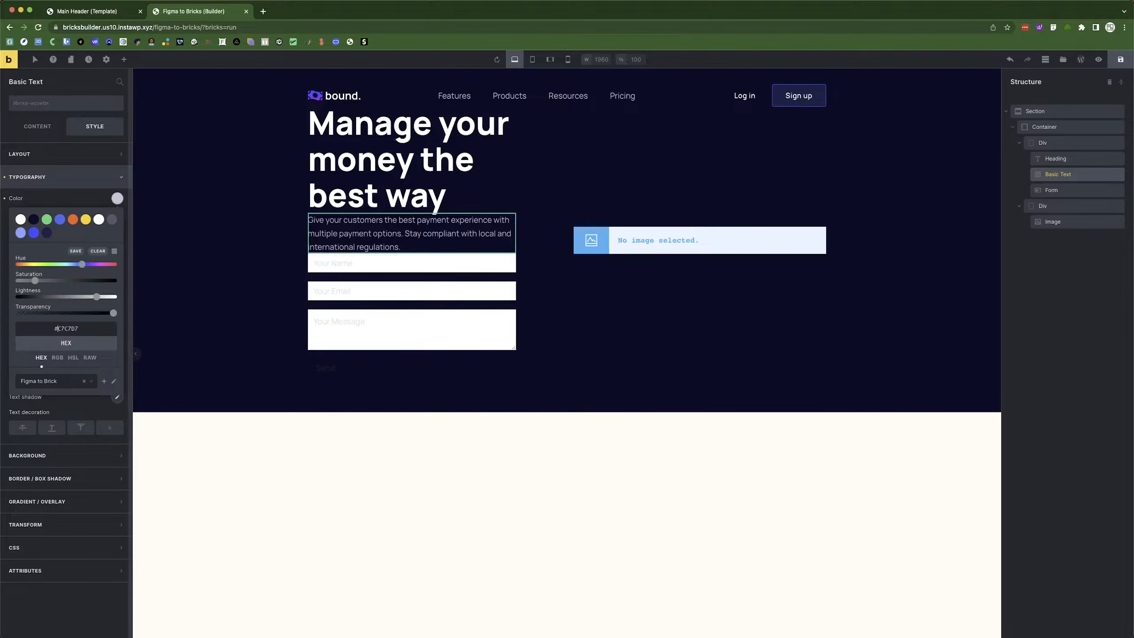
{"action": "left_click", "coordinate": [75, 252]}
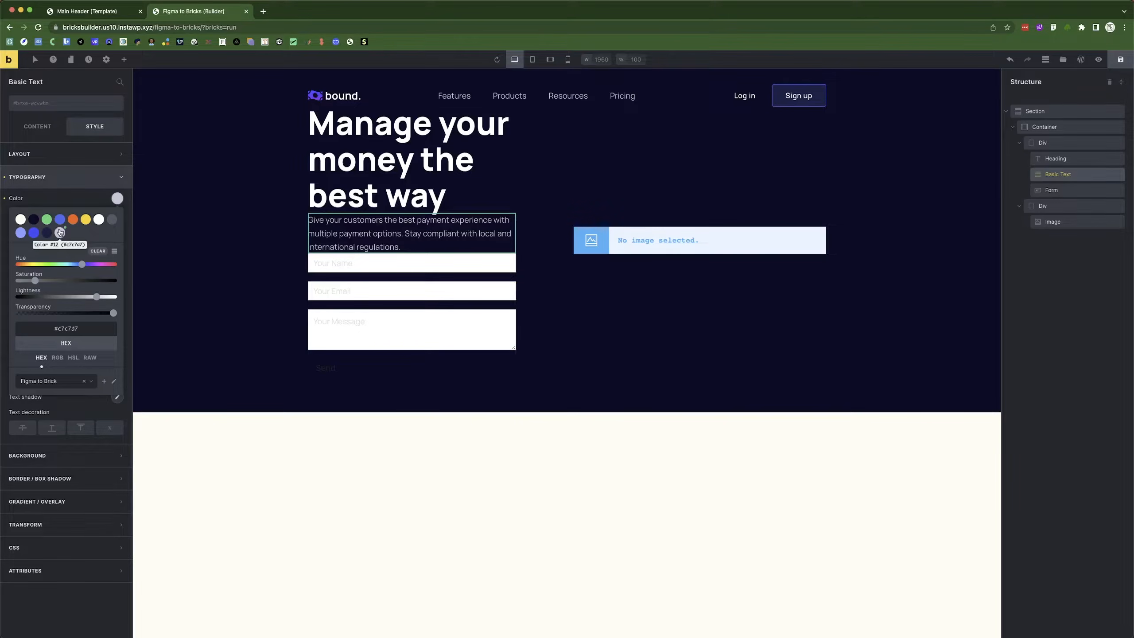
{"action": "left_click", "coordinate": [117, 198]}
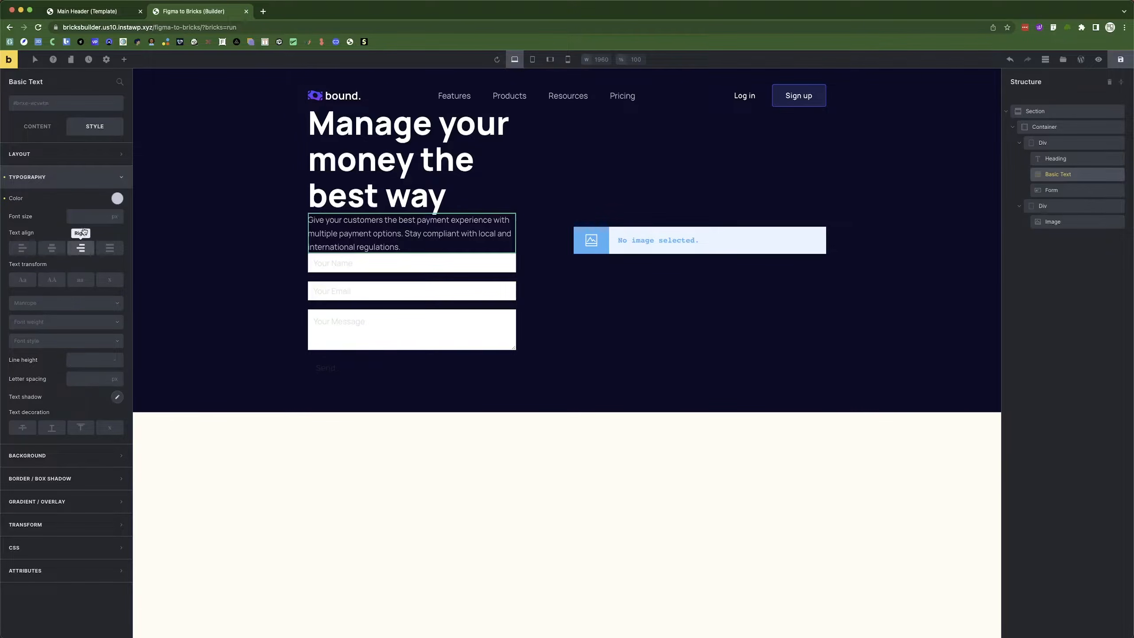
Set the paragraph font size to 18 and font weight to 400.
{"action": "key", "text": "super+Tab"}
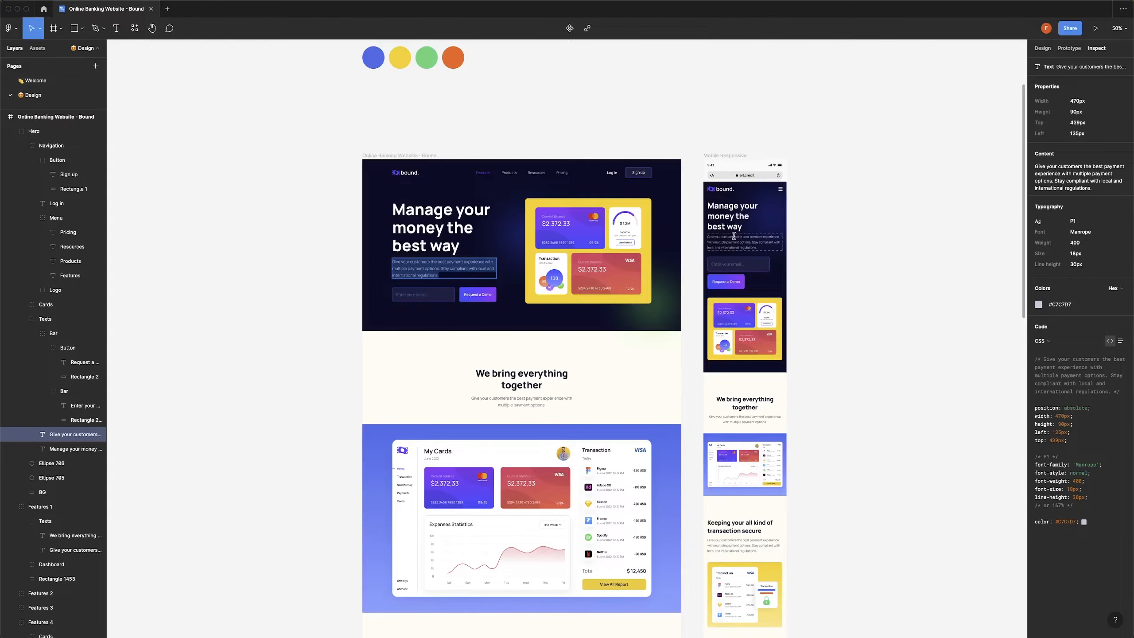
{"action": "key", "text": "super+Tab"}
{"action": "left_click", "coordinate": [84, 216]}
{"action": "type", "text": "18"}
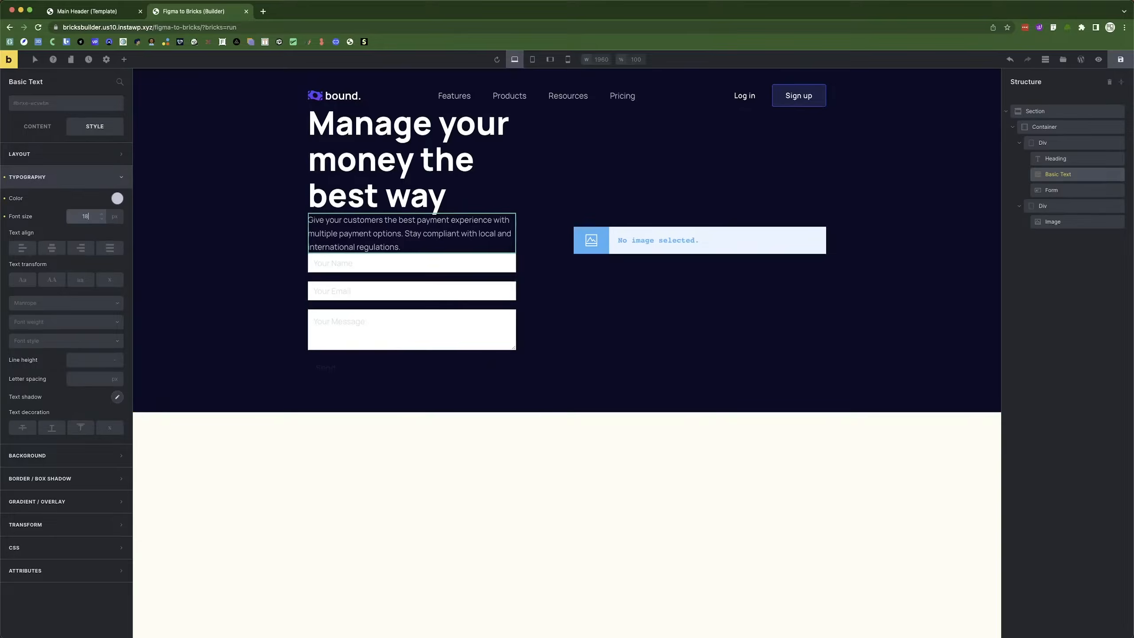
{"action": "left_click", "coordinate": [46, 322]}
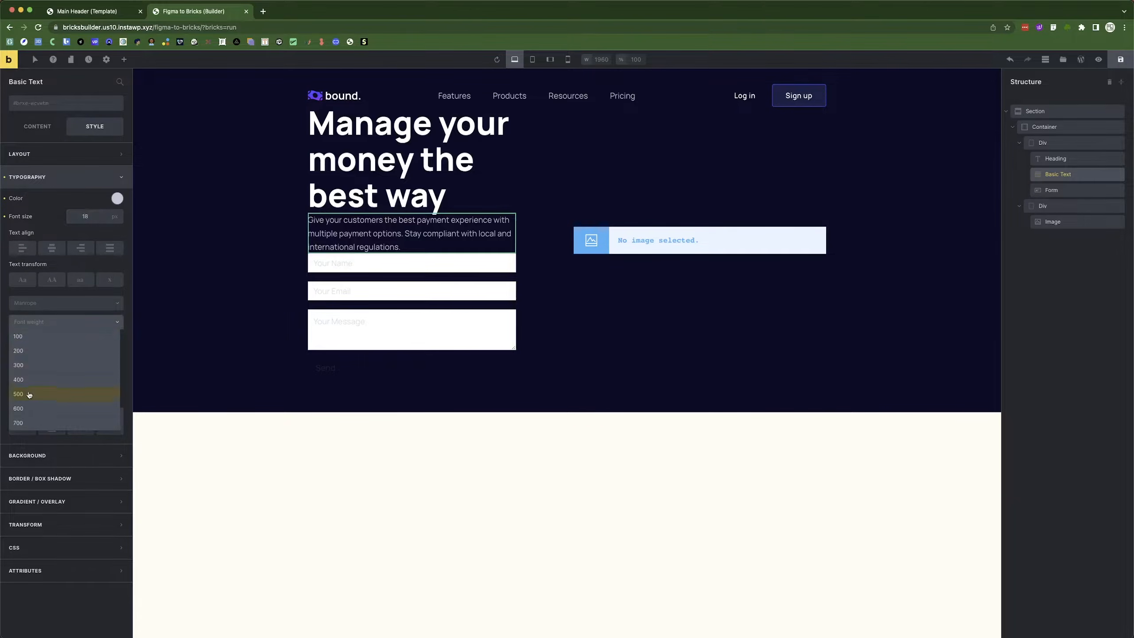
{"action": "key", "text": "super+Tab"}
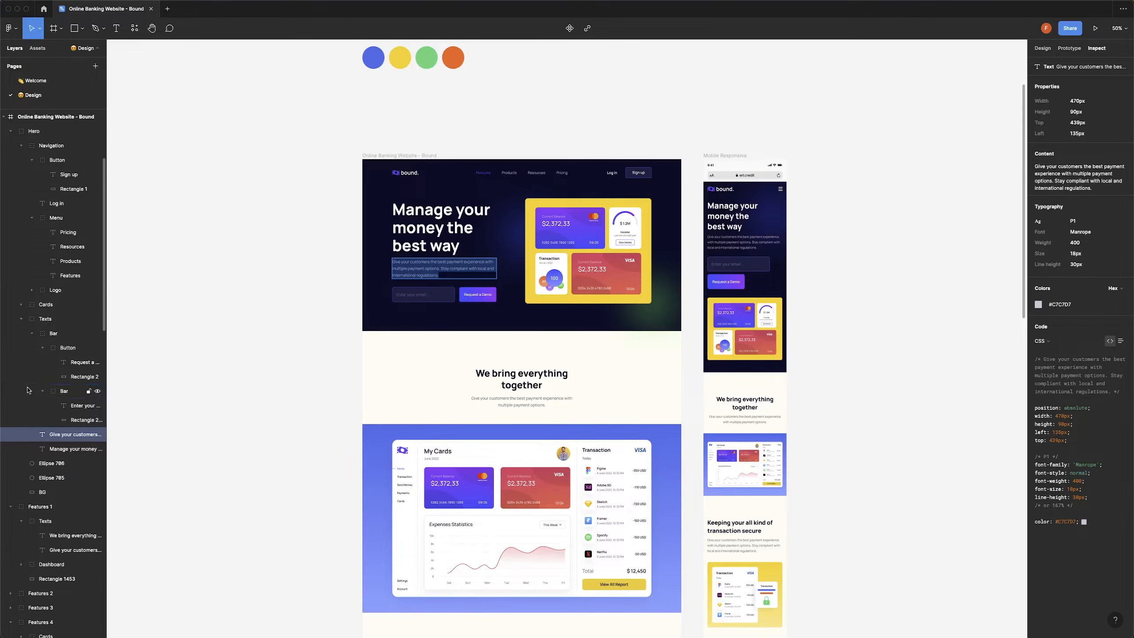
{"action": "key", "text": "super+Tab"}
{"action": "left_click", "coordinate": [27, 382]}
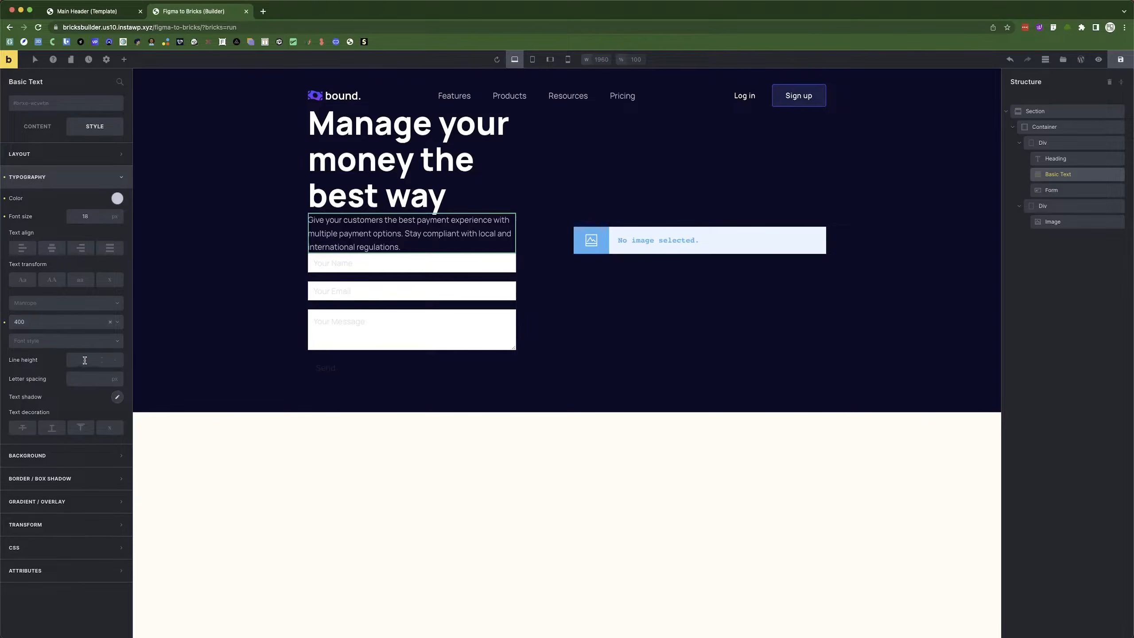
{"action": "left_click", "coordinate": [81, 378]}
{"action": "left_click", "coordinate": [85, 359]}
{"action": "left_click", "coordinate": [193, 254]}
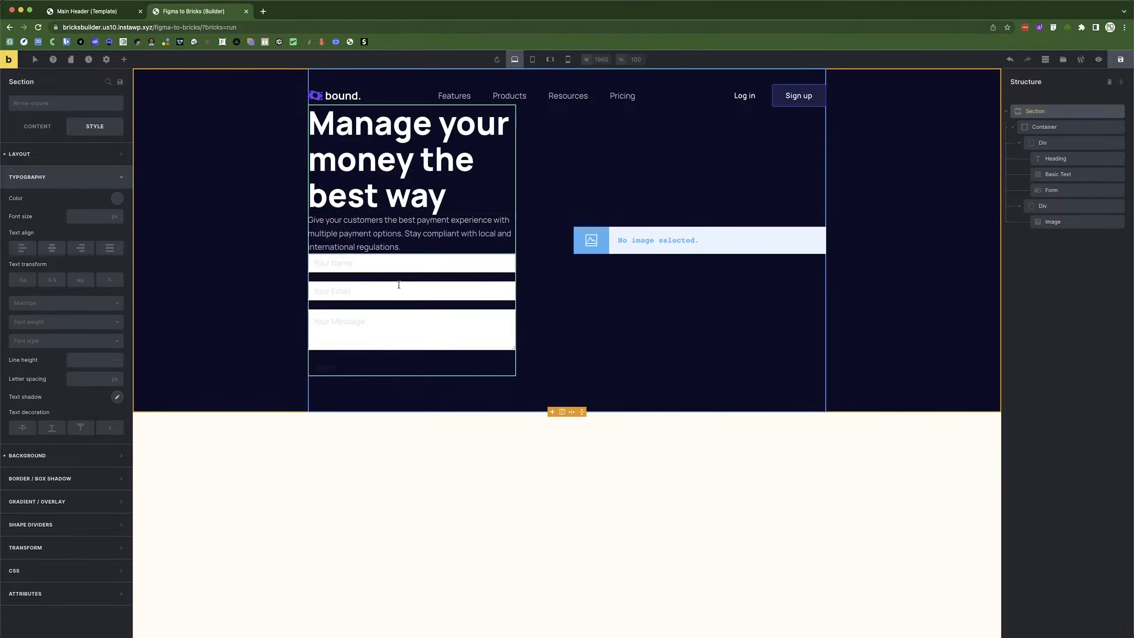
{"action": "left_click", "coordinate": [406, 295]}
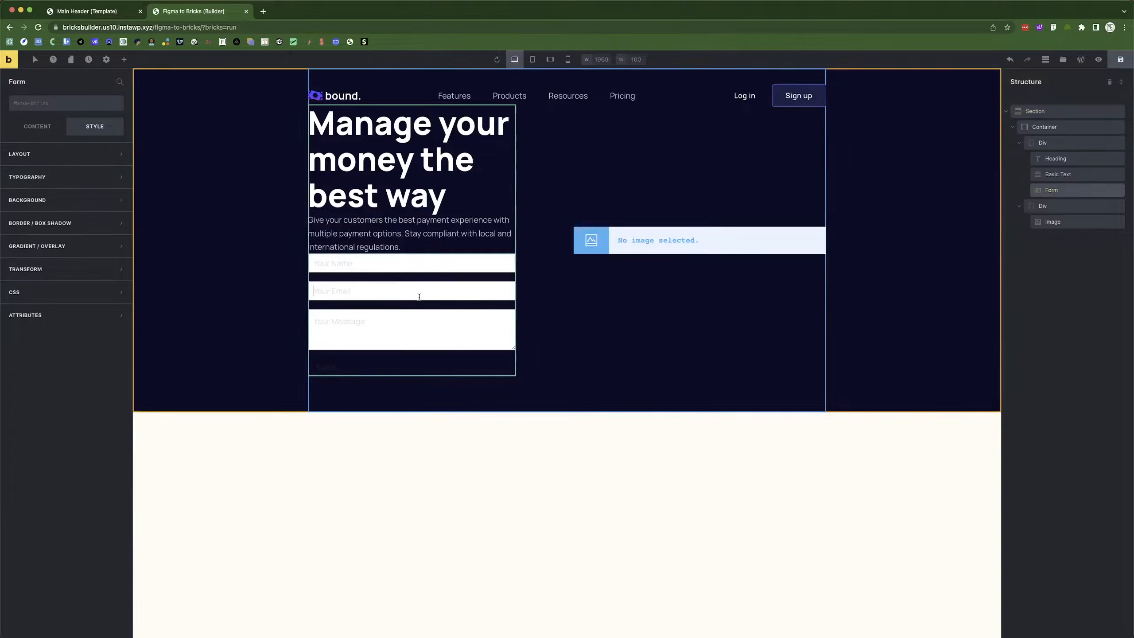
Delete the Name and Message fields from the hero form.
{"action": "left_click", "coordinate": [27, 126]}
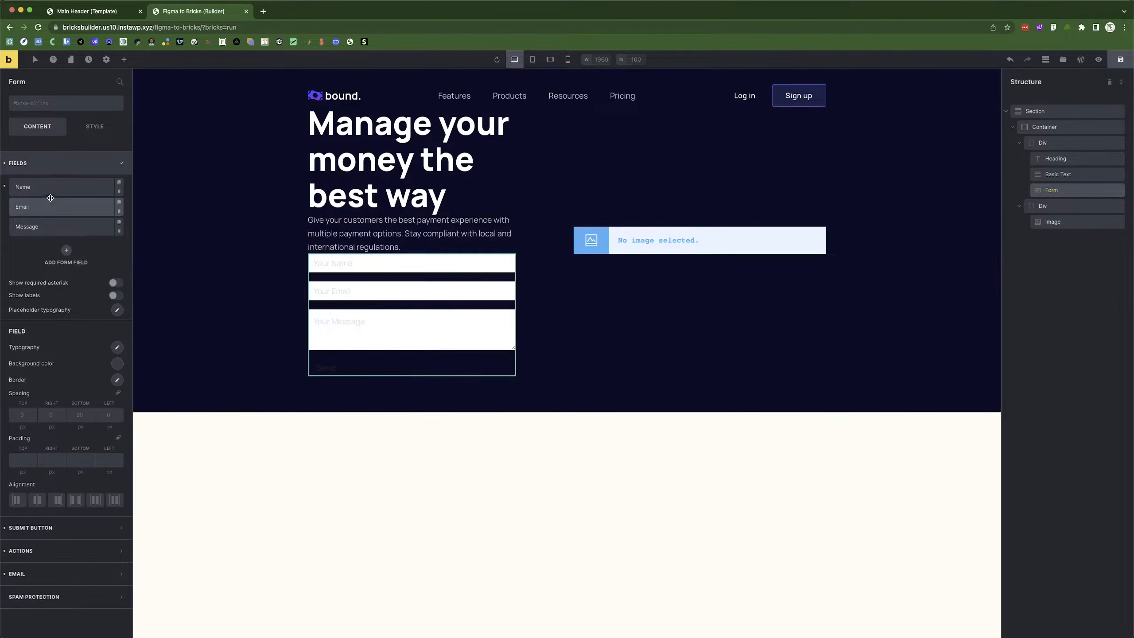
{"action": "left_click", "coordinate": [119, 193]}
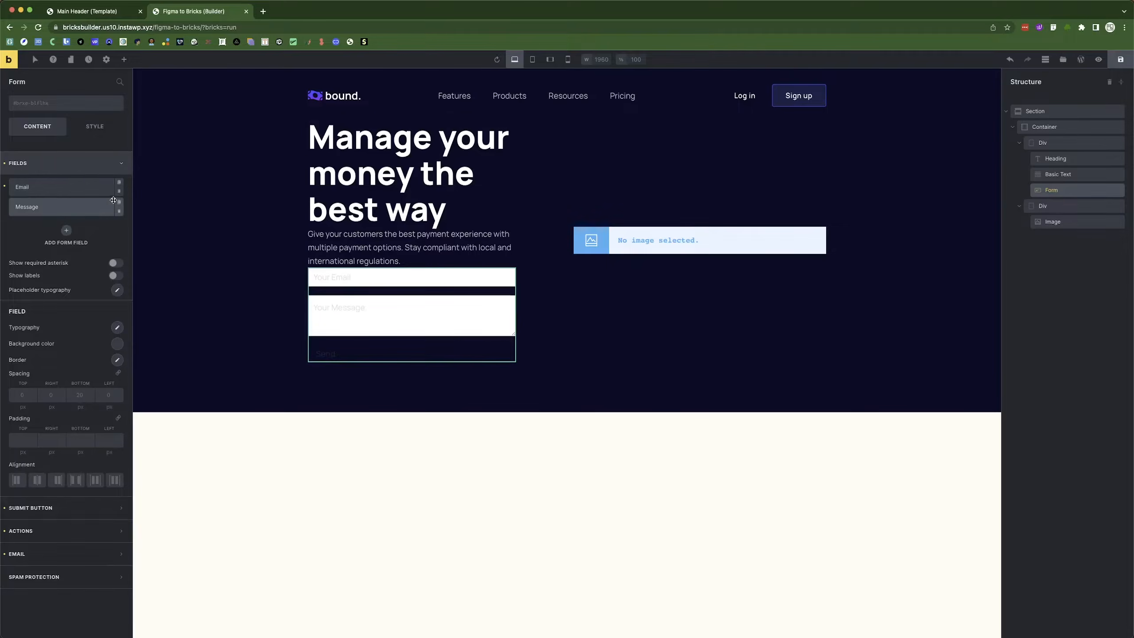
{"action": "left_click", "coordinate": [120, 212]}
{"action": "left_click", "coordinate": [119, 213]}
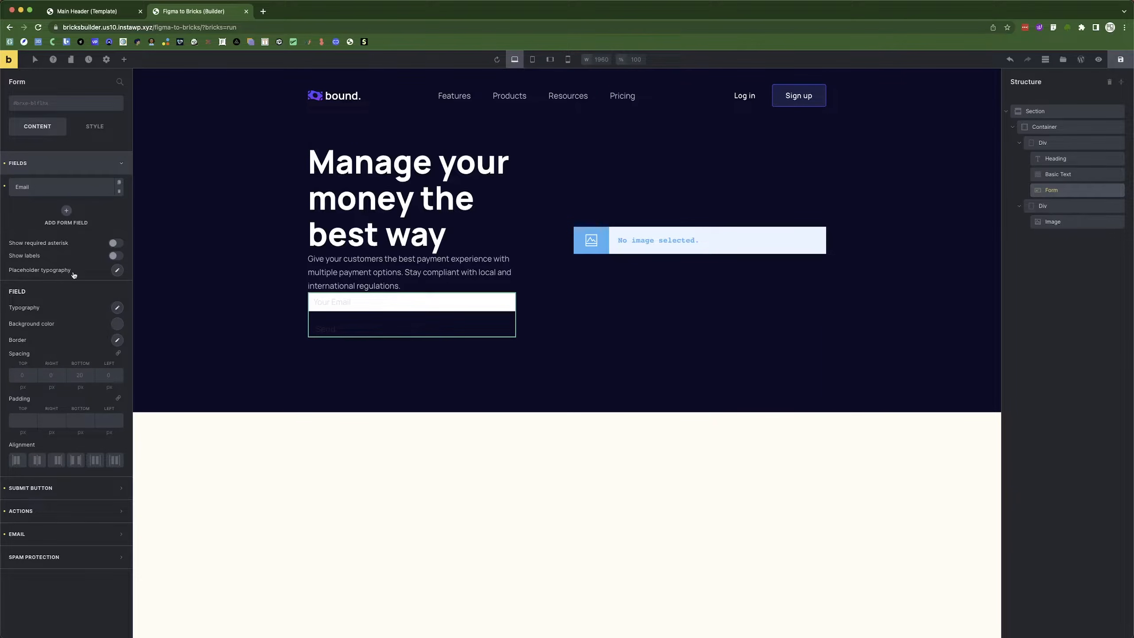
Set the Email field width to 50%.
{"action": "left_click", "coordinate": [61, 188]}
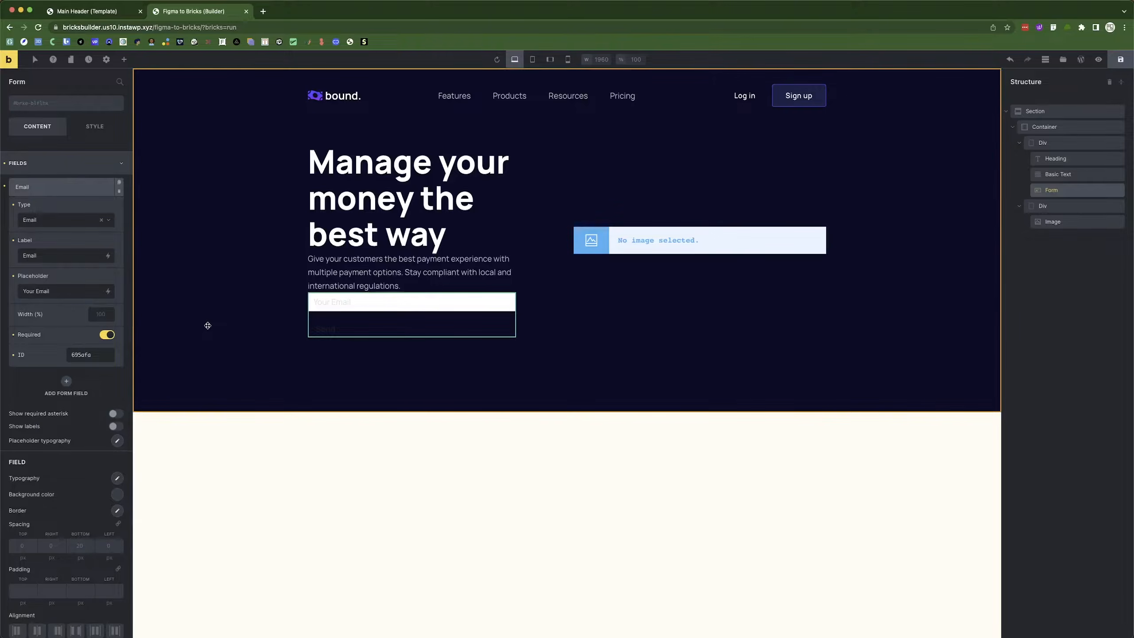
{"action": "type", "text": "50"}
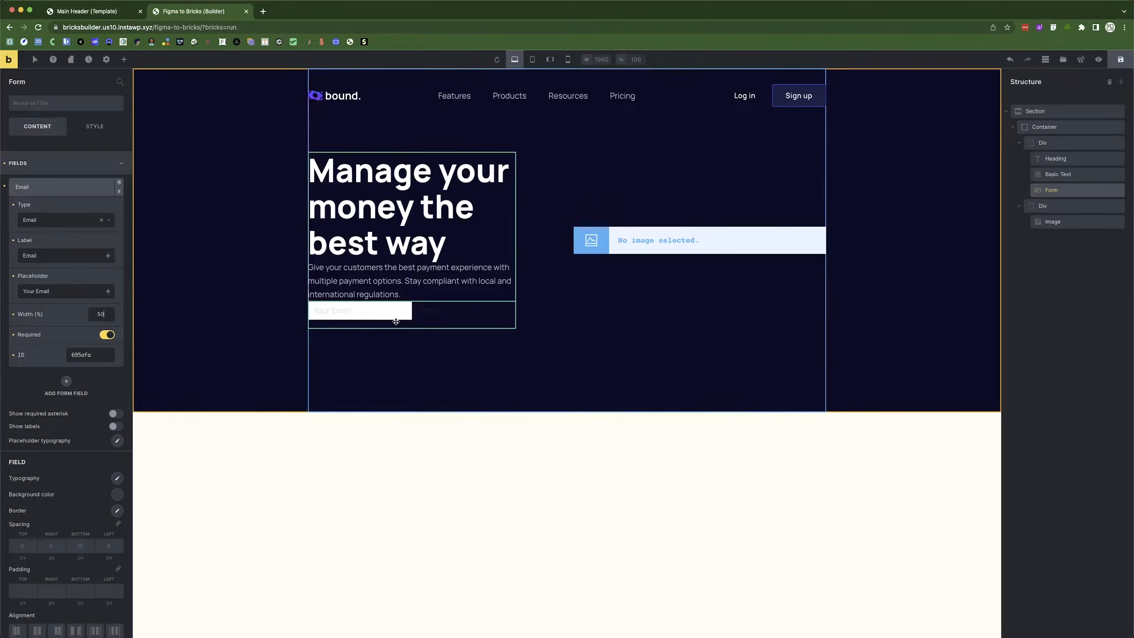
{"action": "left_click", "coordinate": [74, 188]}
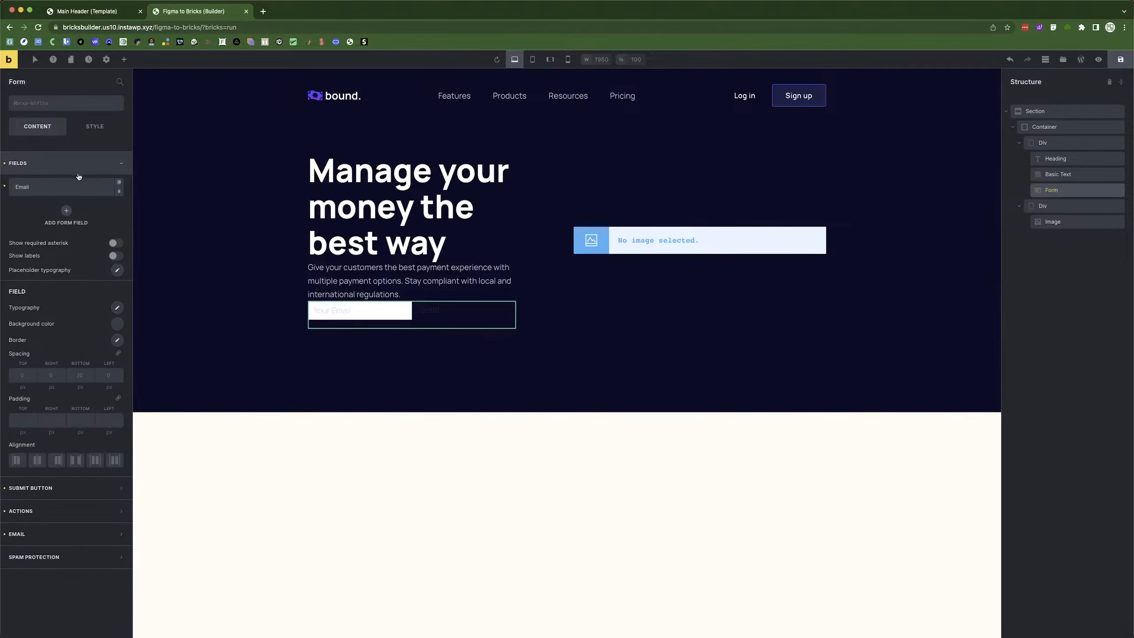
{"action": "left_click", "coordinate": [67, 163]}
{"action": "left_click", "coordinate": [60, 190]}
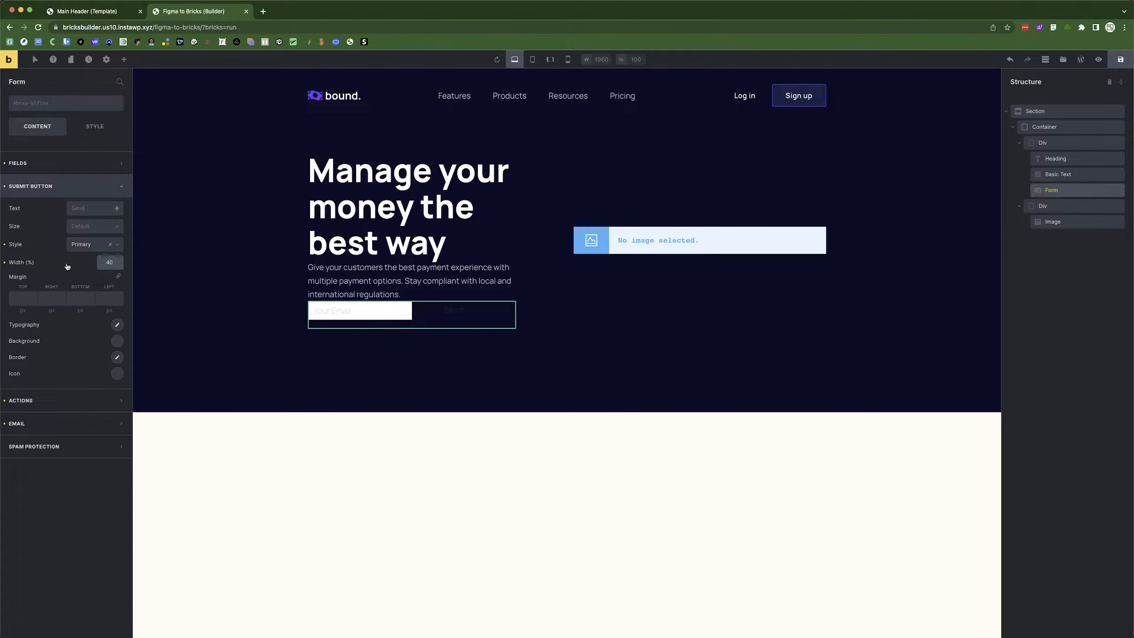
Set the form's submit button text to 'Request a Demo', copied from the Figma design.
{"action": "left_click", "coordinate": [74, 209]}
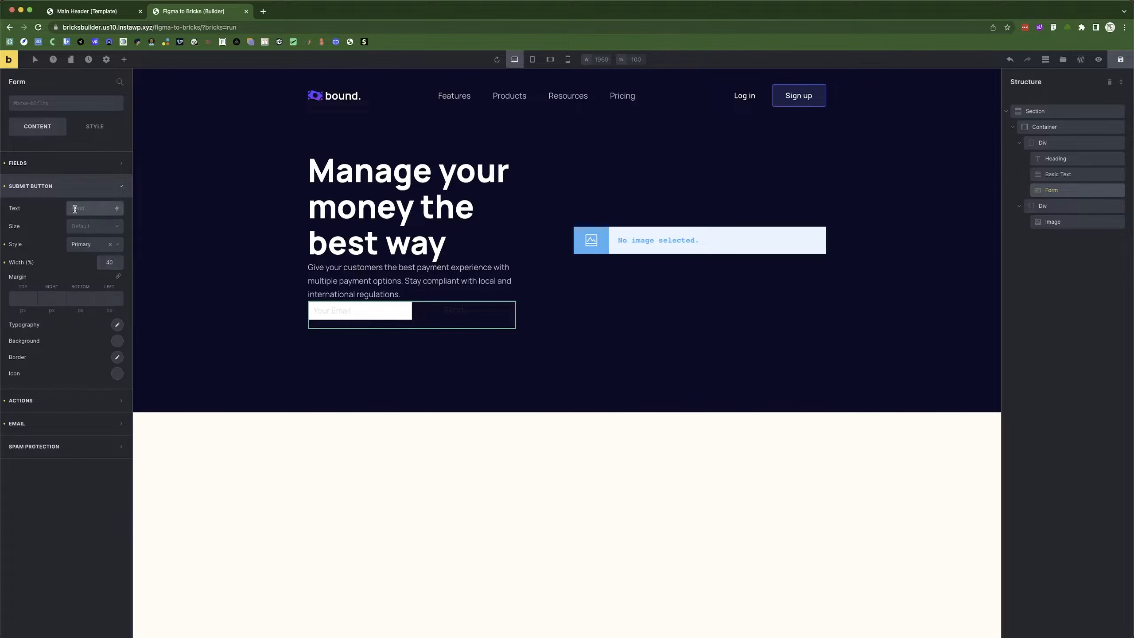
{"action": "key", "text": "super+Tab"}
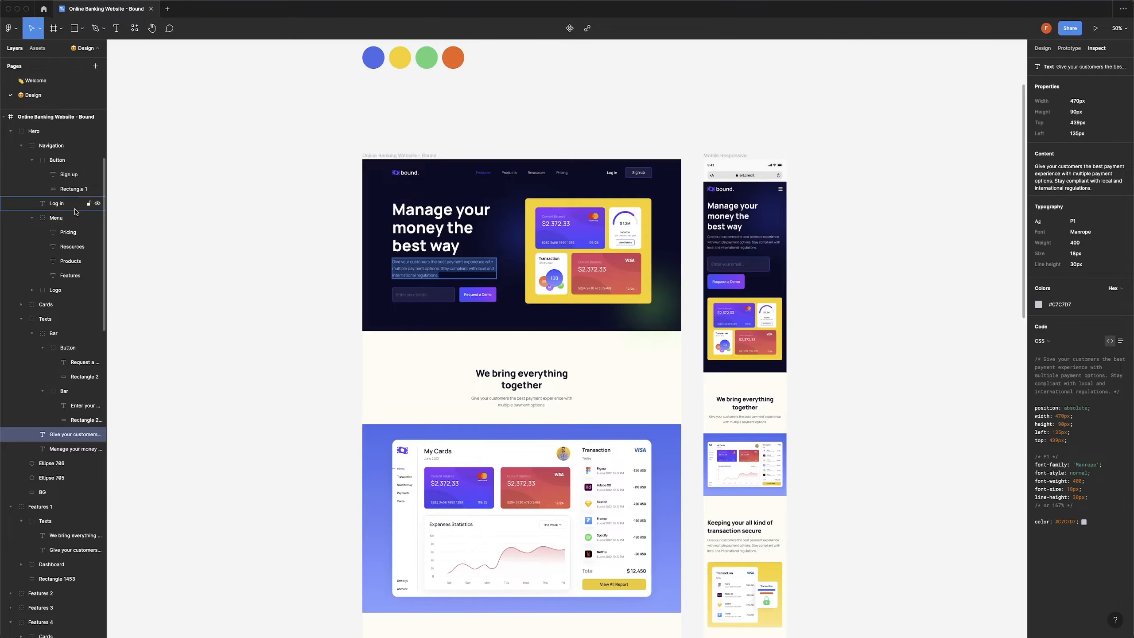
{"action": "left_click", "coordinate": [480, 295]}
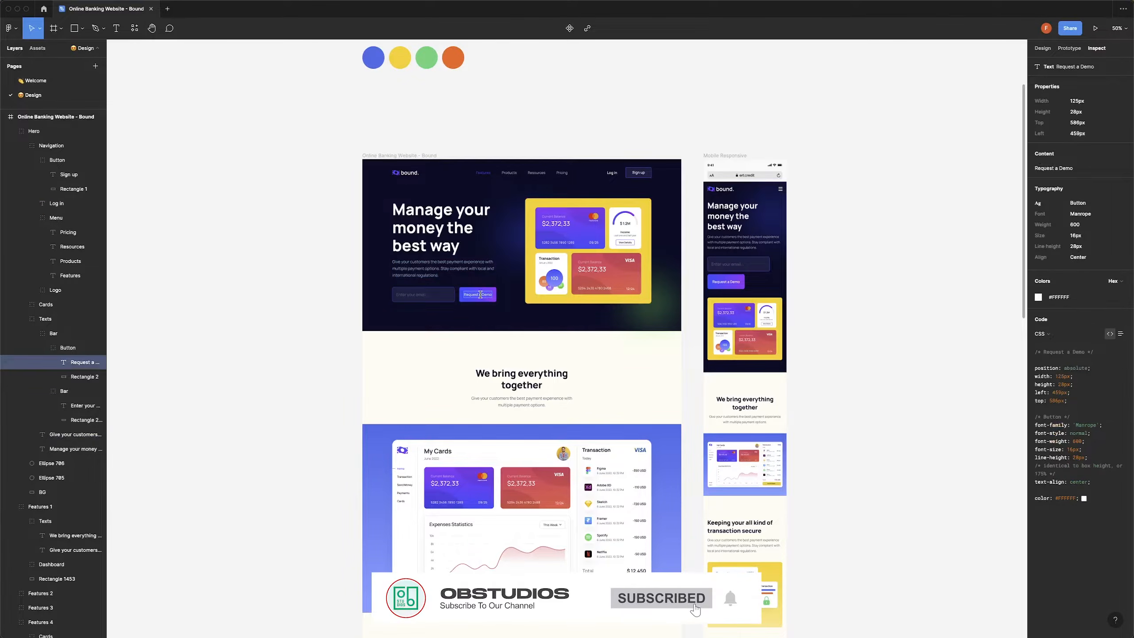
{"action": "key", "text": "super+Tab"}
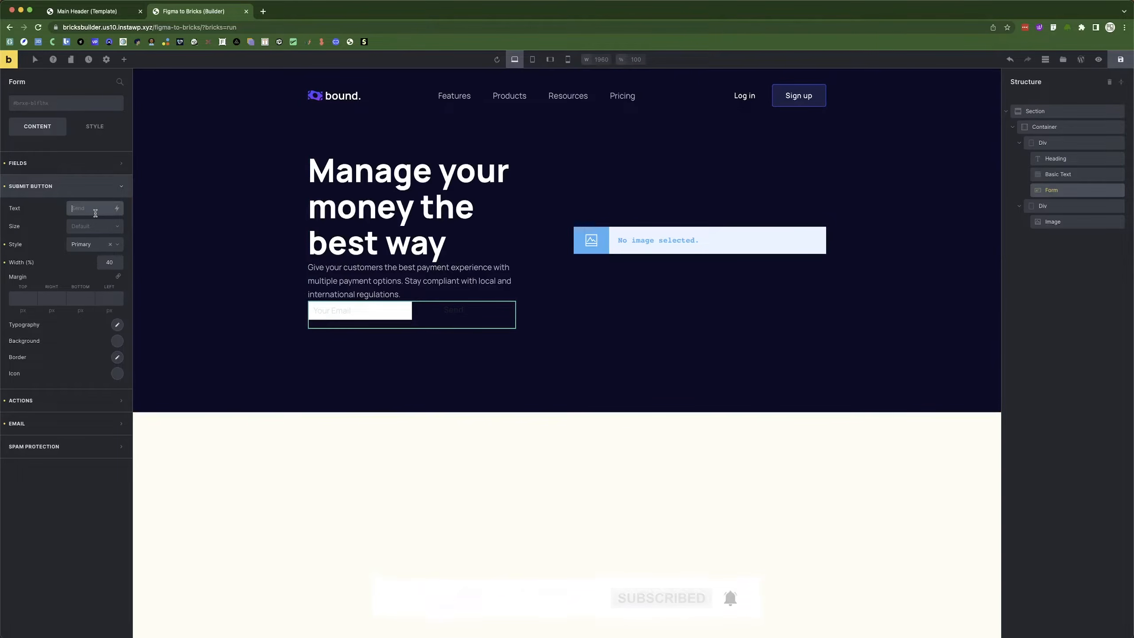
{"action": "type", "text": "Request a Demo"}
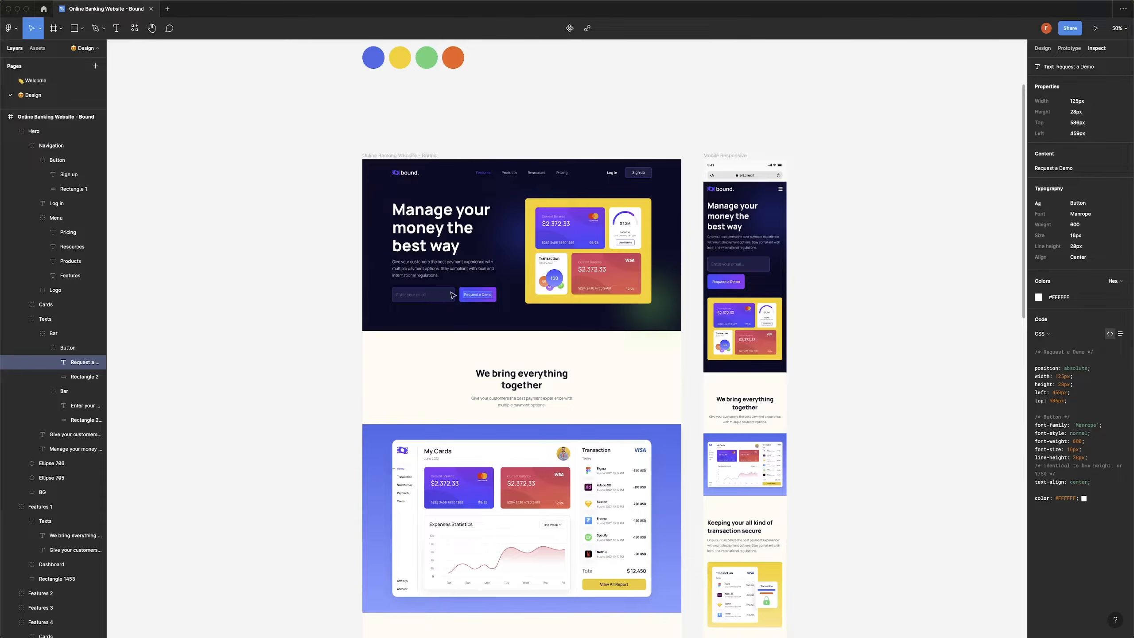
{"action": "key", "text": "super+Tab"}
{"action": "left_click", "coordinate": [418, 295]}
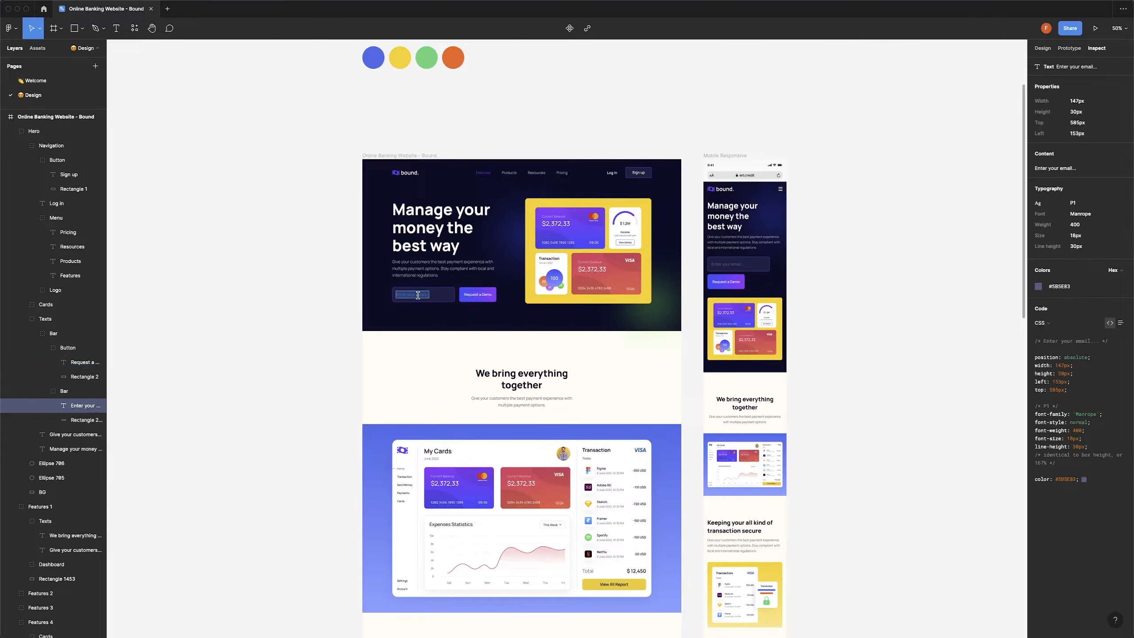
{"action": "key", "text": "super+Tab"}
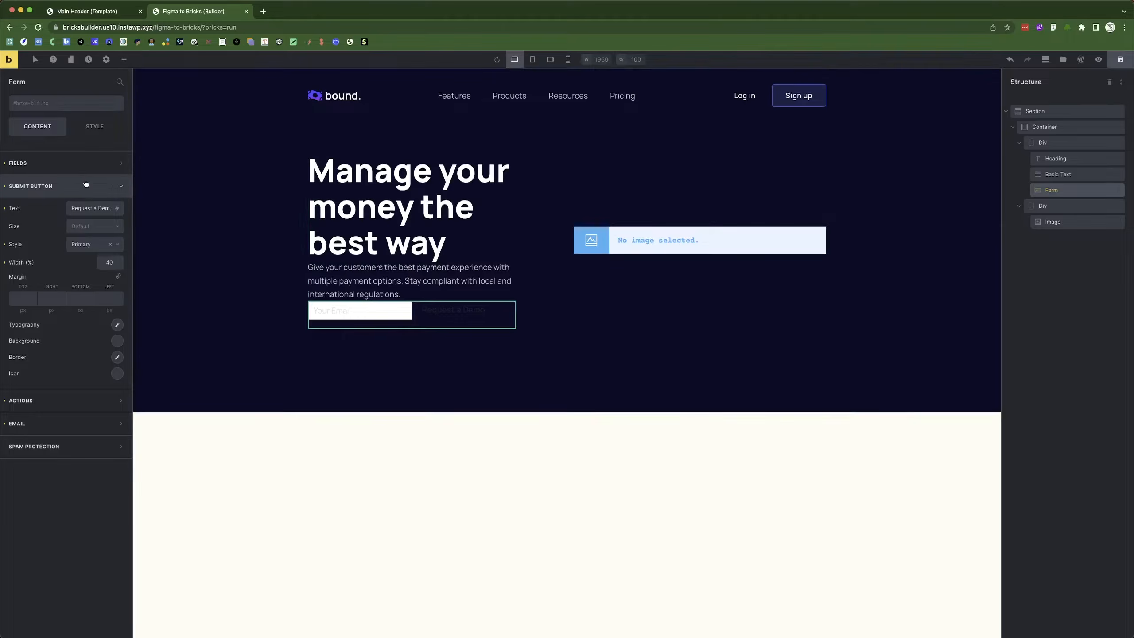
{"action": "left_click", "coordinate": [57, 164]}
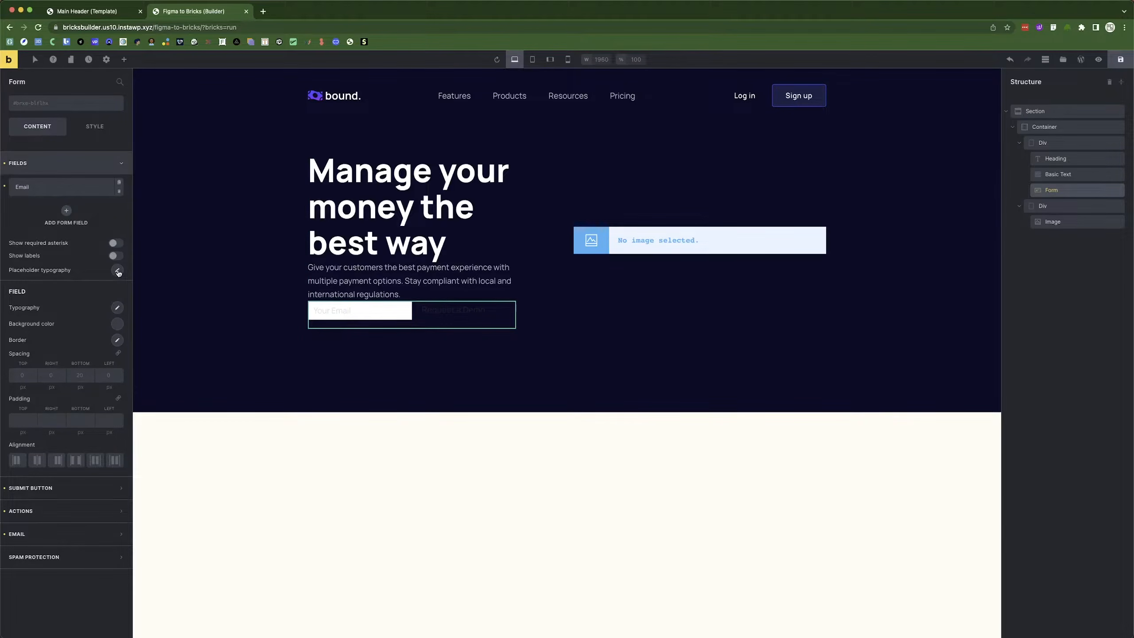
Change the Email field placeholder to 'Enter your email...'.
{"action": "left_click", "coordinate": [57, 188]}
{"action": "triple_click", "coordinate": [66, 293]}
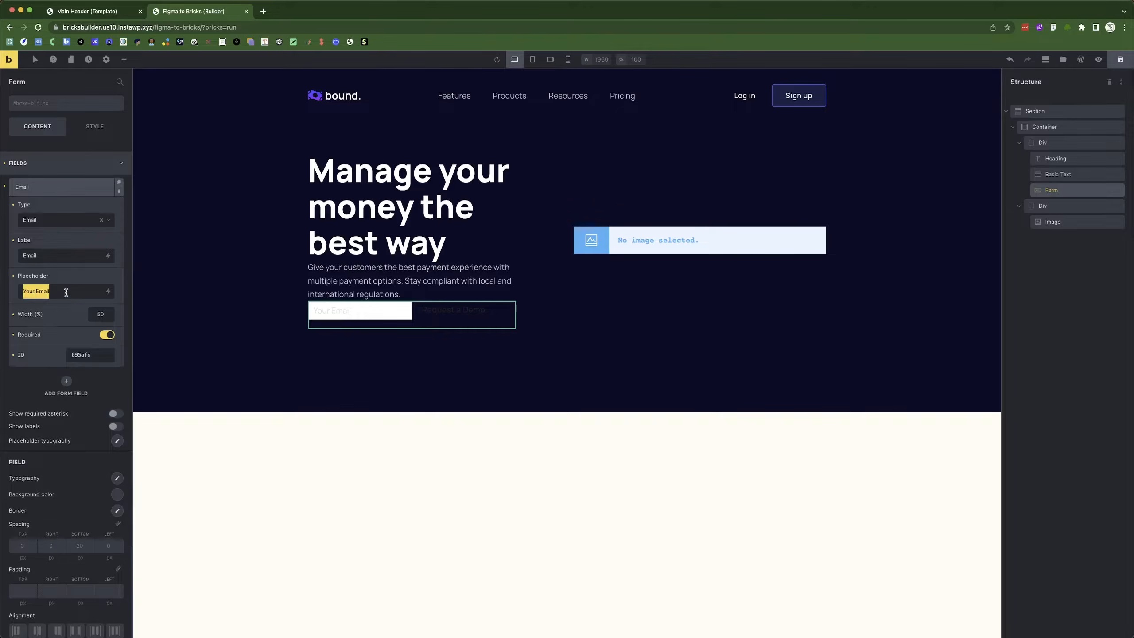
{"action": "type", "text": "Enter your email..."}
{"action": "left_click", "coordinate": [53, 188]}
{"action": "left_click", "coordinate": [84, 192]}
{"action": "left_click", "coordinate": [53, 187]}
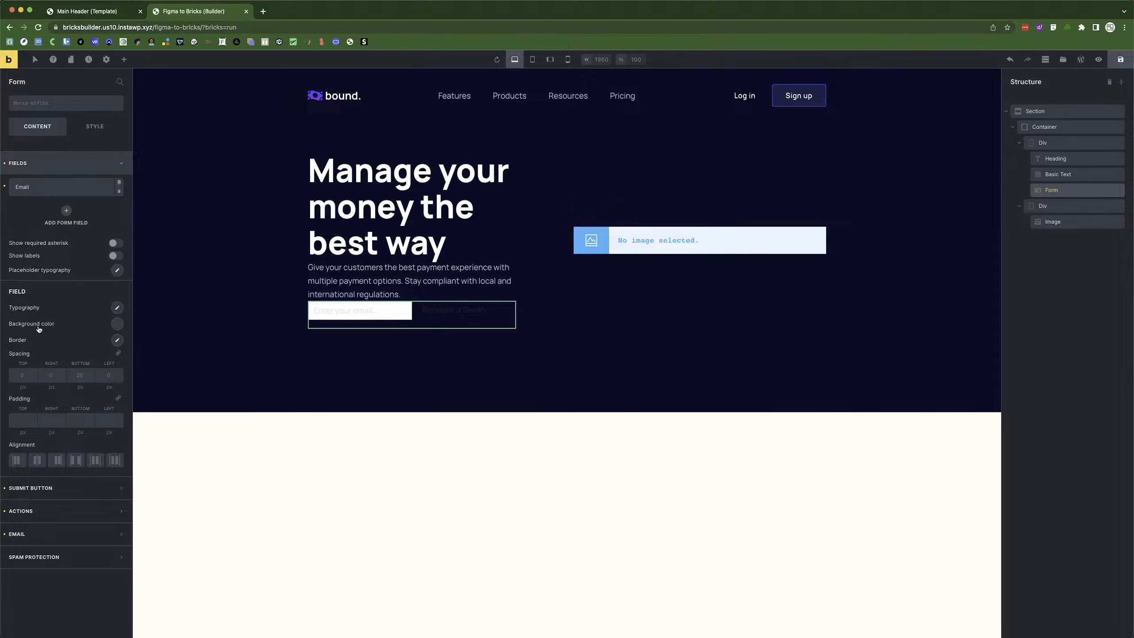
Give the email field 18 px top and bottom padding, matching the design.
{"action": "left_click", "coordinate": [118, 340]}
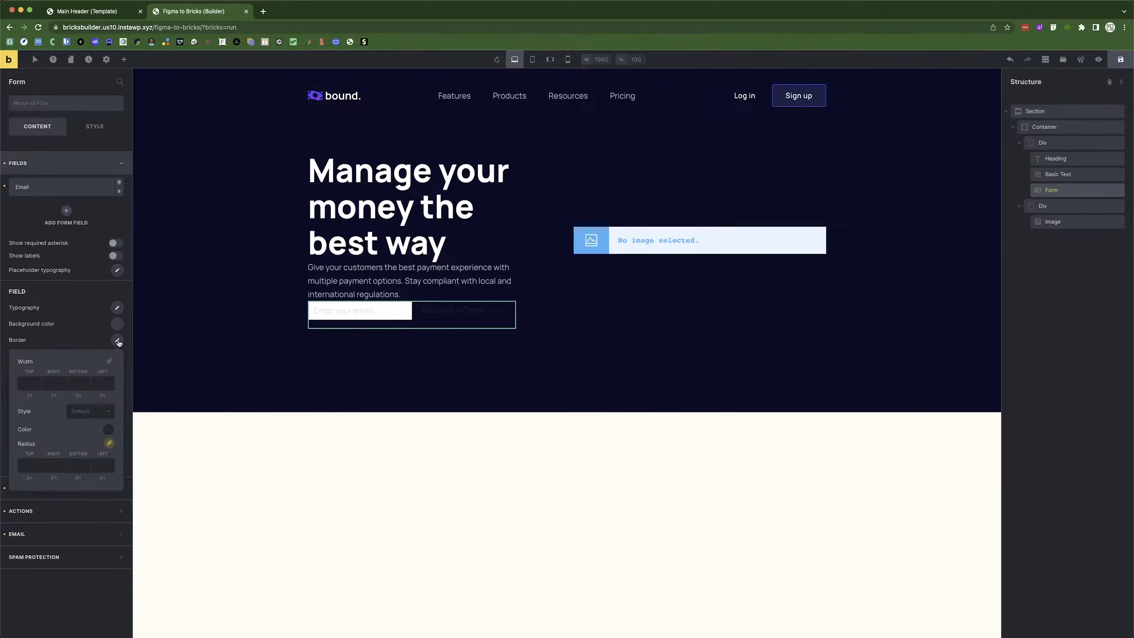
{"action": "key", "text": "super+Tab"}
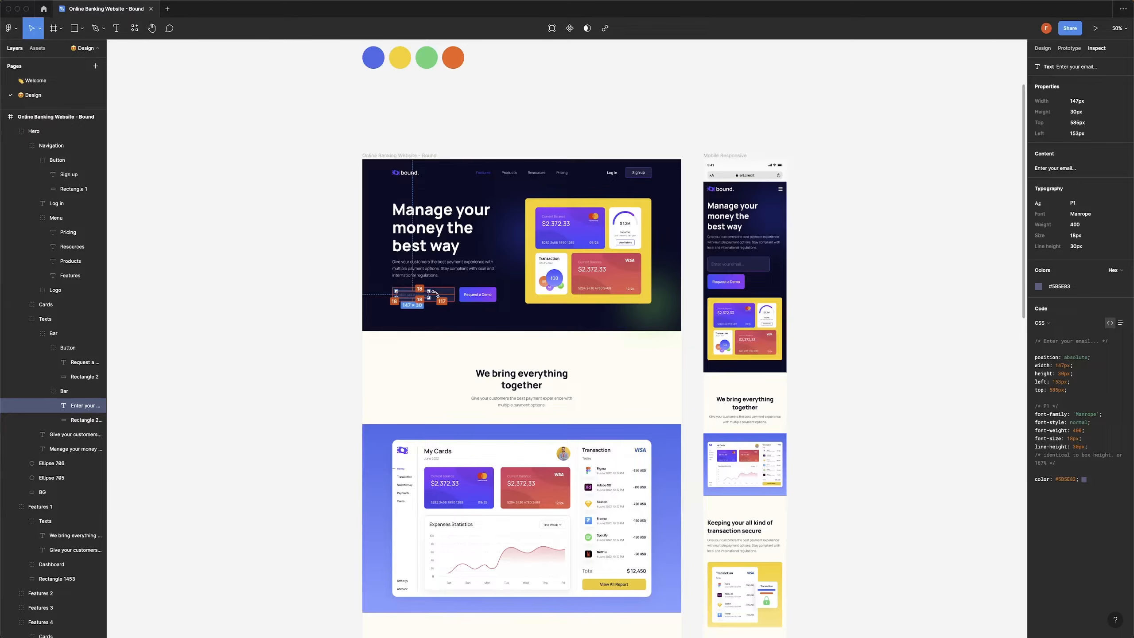
{"action": "scroll", "coordinate": [436, 294], "scroll_direction": "up", "scroll_amount": 10}
{"action": "scroll", "coordinate": [314, 284], "scroll_direction": "down", "scroll_amount": 5}
{"action": "scroll", "coordinate": [275, 296], "scroll_direction": "down", "scroll_amount": 5}
{"action": "left_click_drag", "start_coordinate": [272, 290], "coordinate": [330, 296]}
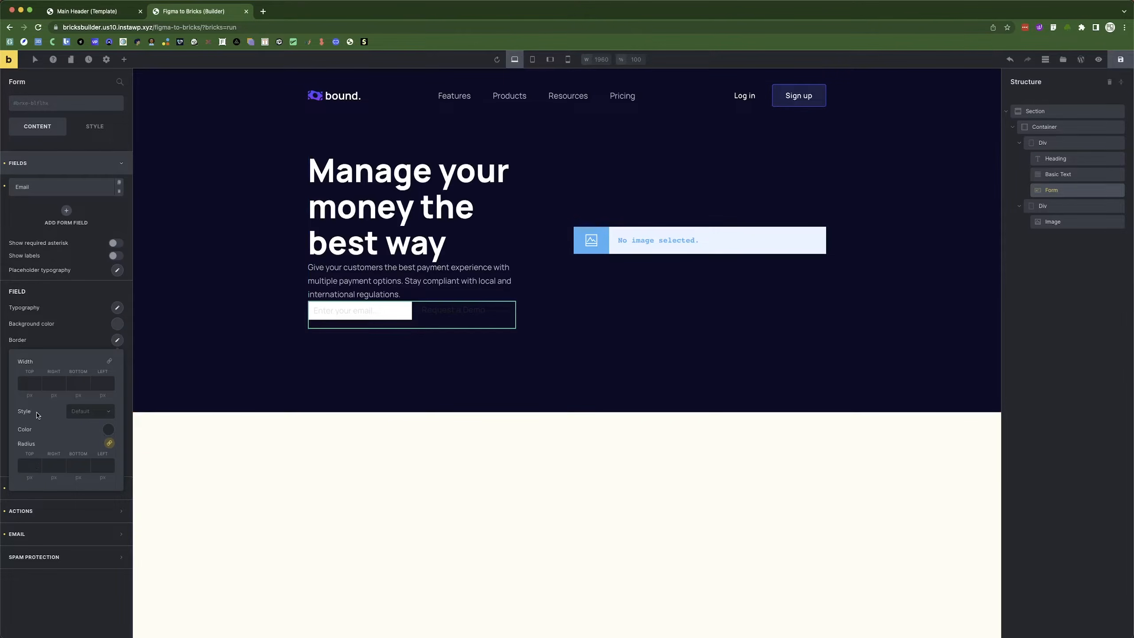
{"action": "left_click", "coordinate": [51, 342]}
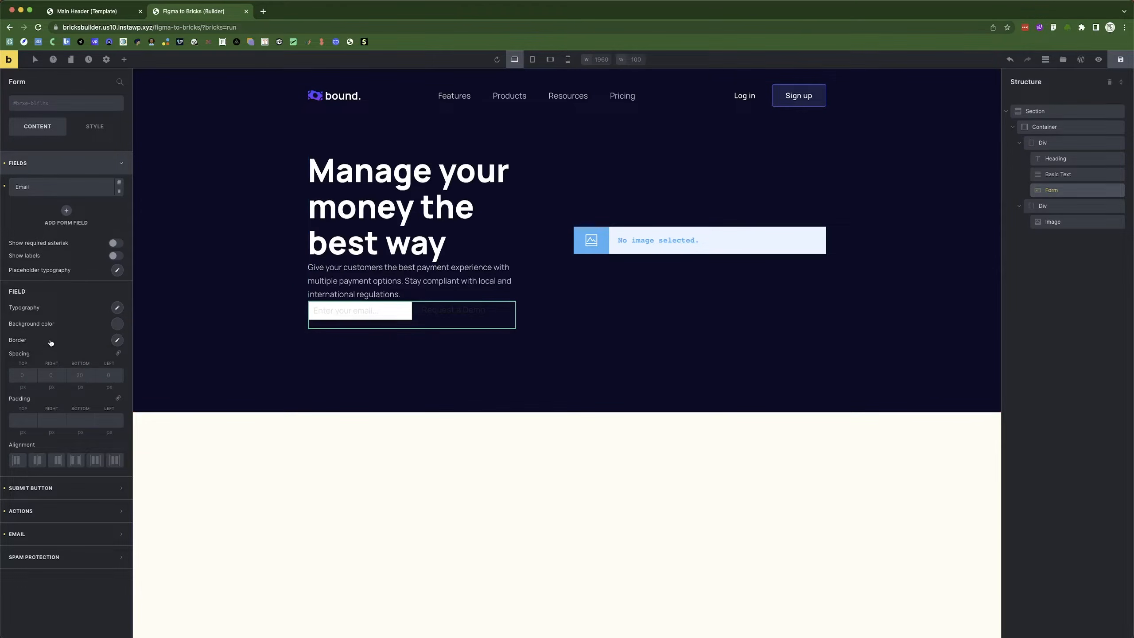
{"action": "left_click", "coordinate": [15, 376]}
{"action": "left_click", "coordinate": [16, 423]}
{"action": "type", "text": "18"}
{"action": "left_click", "coordinate": [80, 421]}
{"action": "type", "text": "18"}
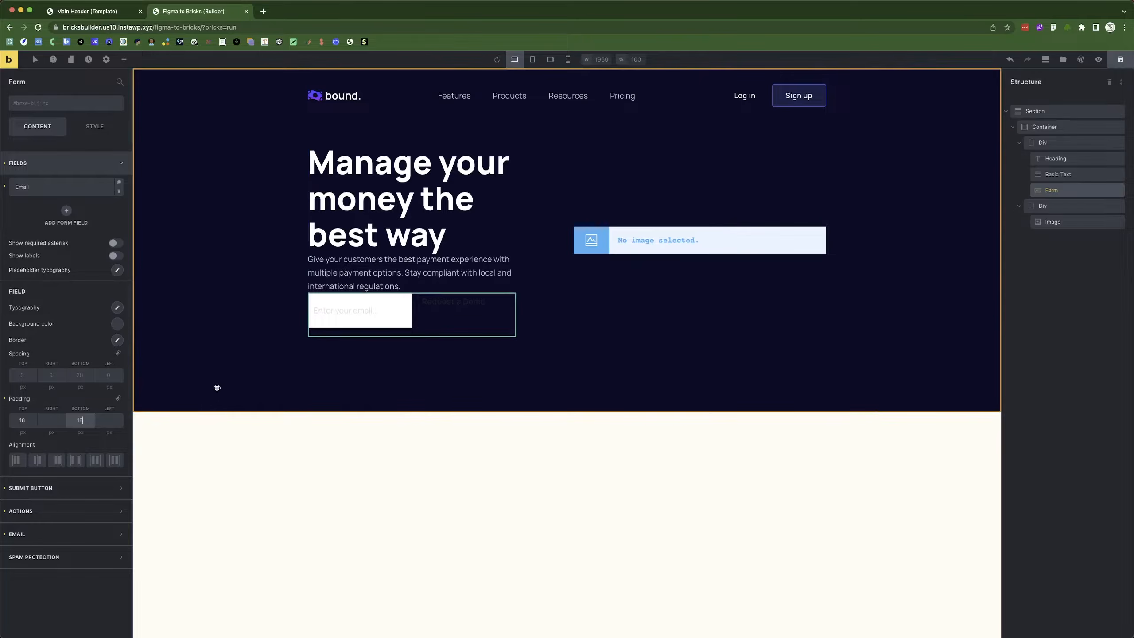
{"action": "key", "text": "super+Tab"}
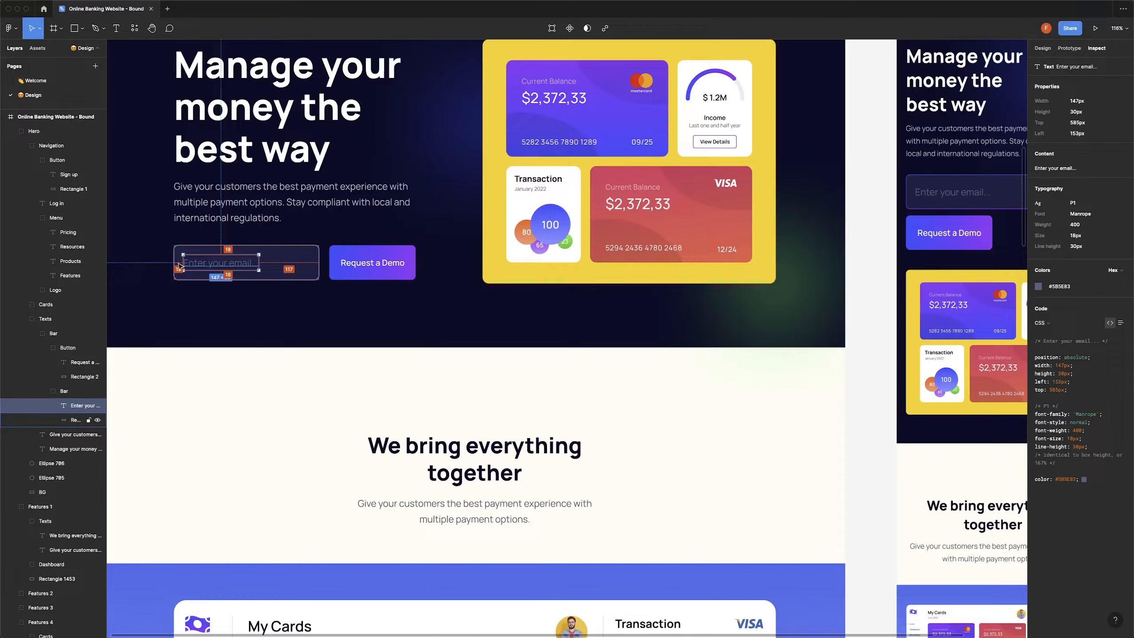
{"action": "key", "text": "super+Tab"}
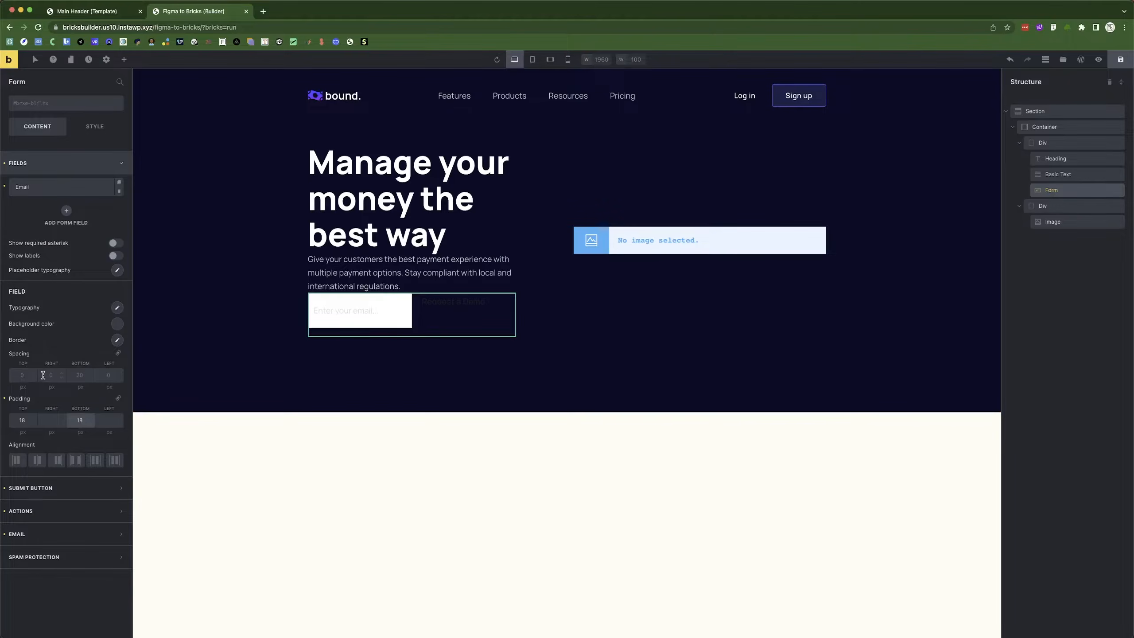
Set the field spacing to 0 and link all four sides.
{"action": "left_click", "coordinate": [46, 420]}
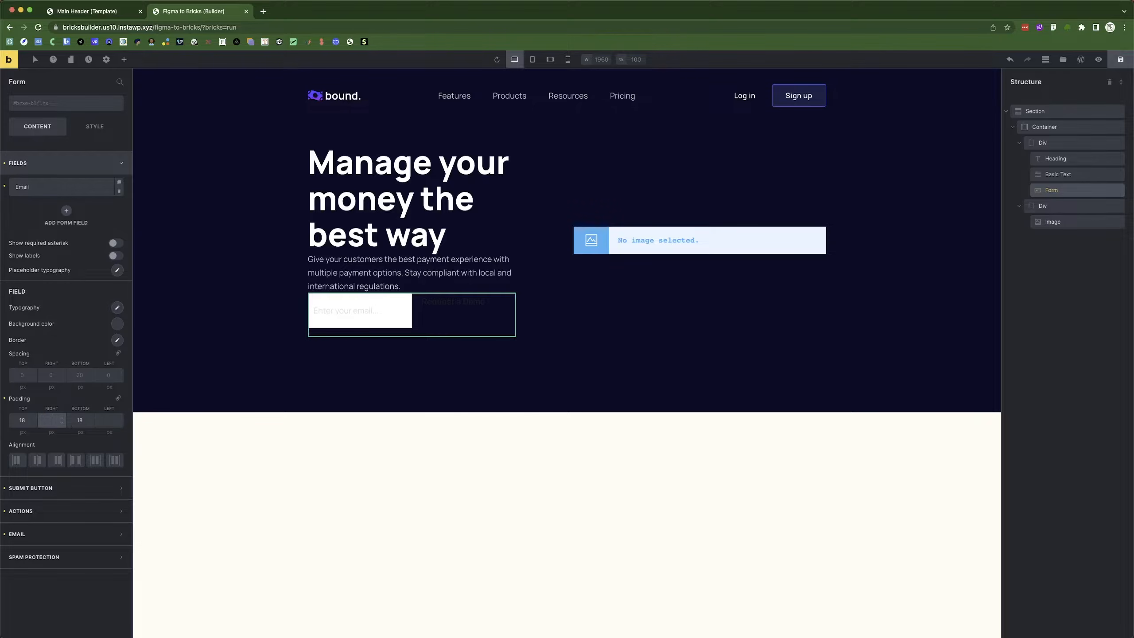
{"action": "left_click", "coordinate": [72, 377]}
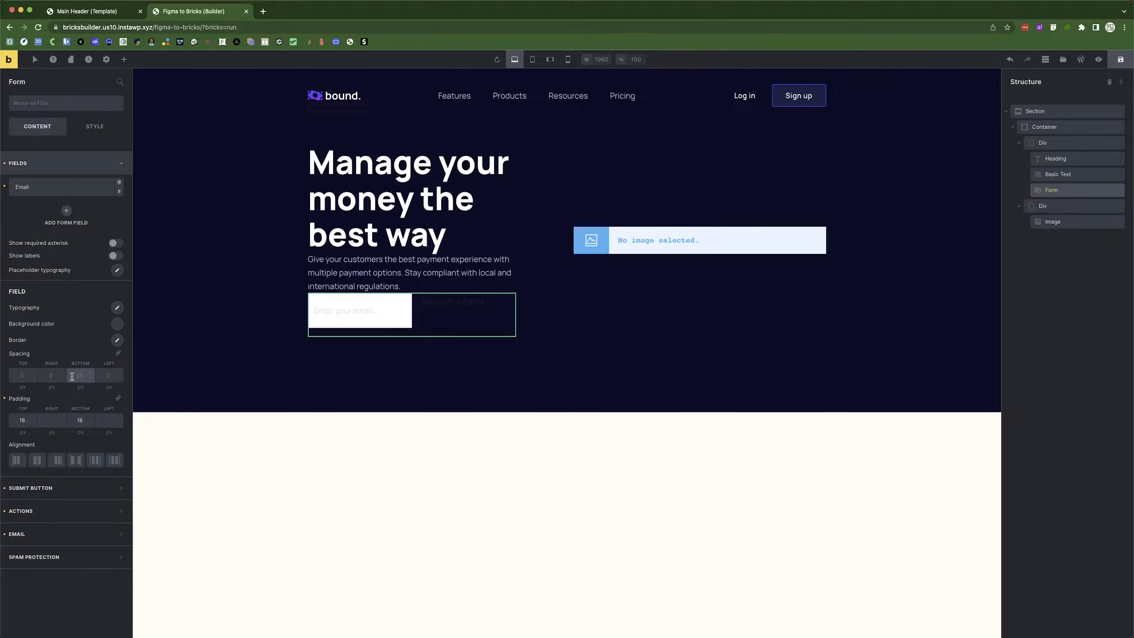
{"action": "type", "text": "0"}
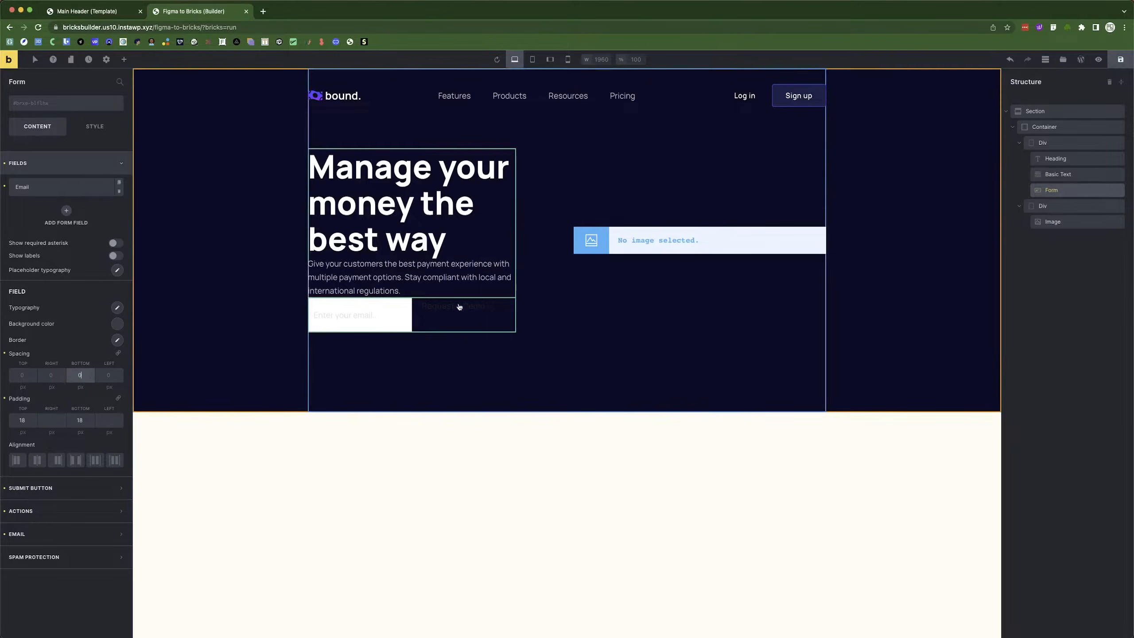
{"action": "left_click", "coordinate": [118, 353]}
Set the email field background to navy #1d2045, checked against the Figma fill.
{"action": "left_click", "coordinate": [116, 329]}
{"action": "left_click", "coordinate": [48, 358]}
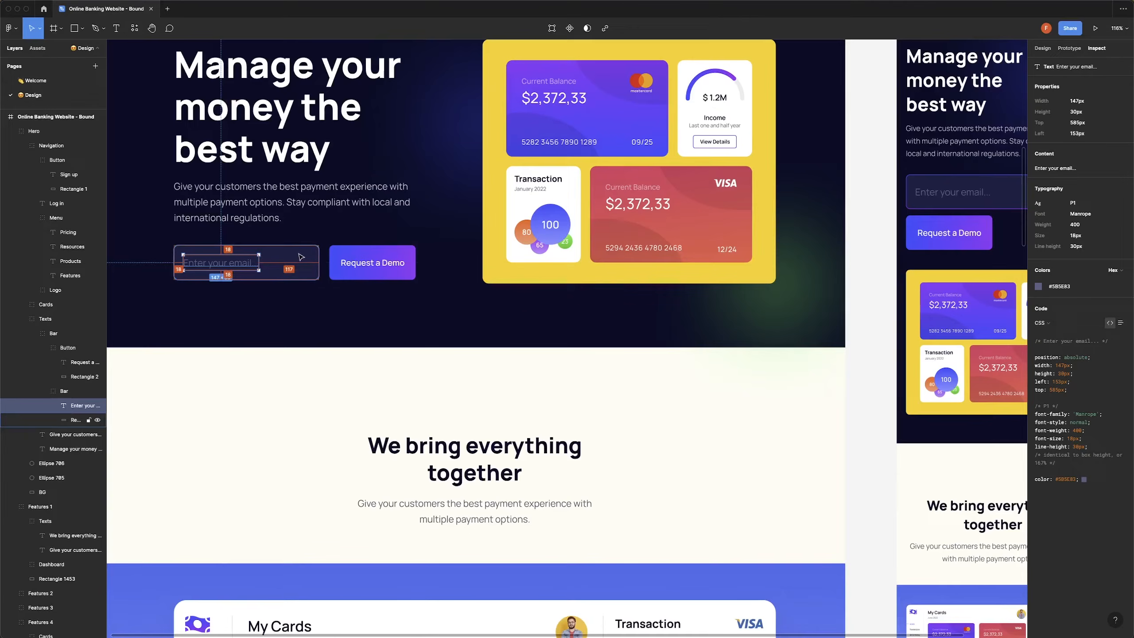
{"action": "left_click", "coordinate": [295, 266]}
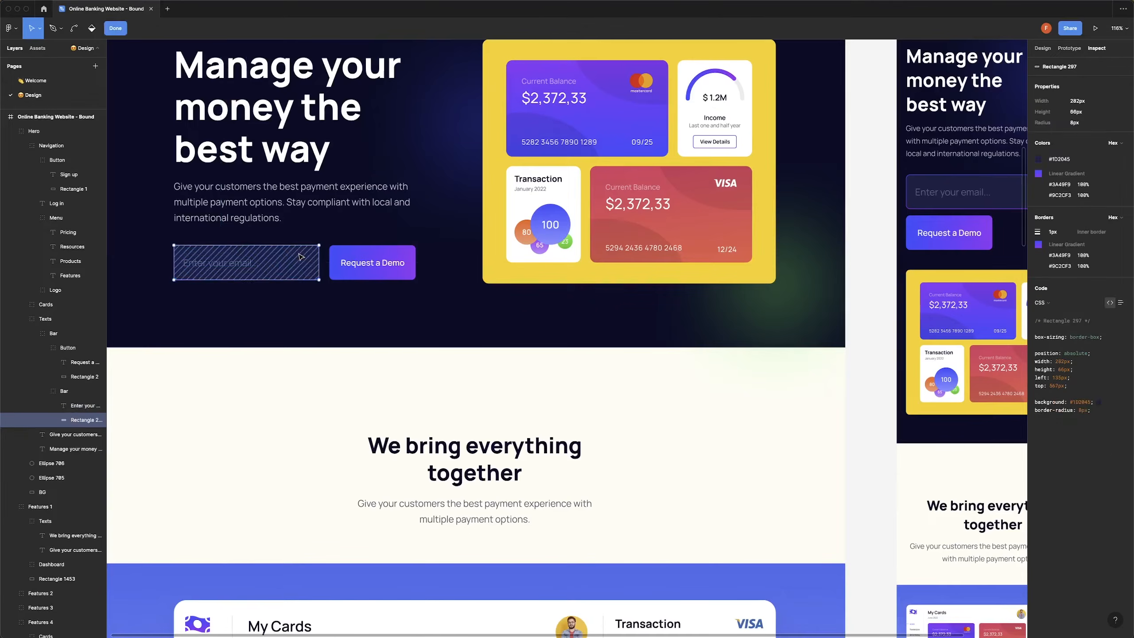
{"action": "left_click", "coordinate": [1060, 159]}
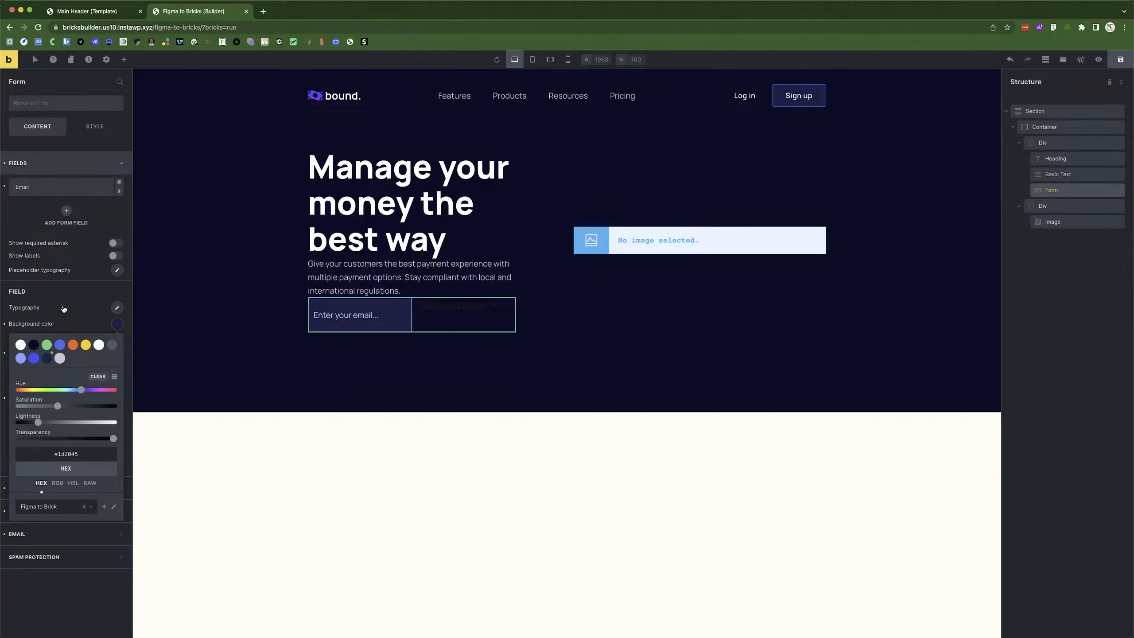
{"action": "left_click", "coordinate": [64, 308]}
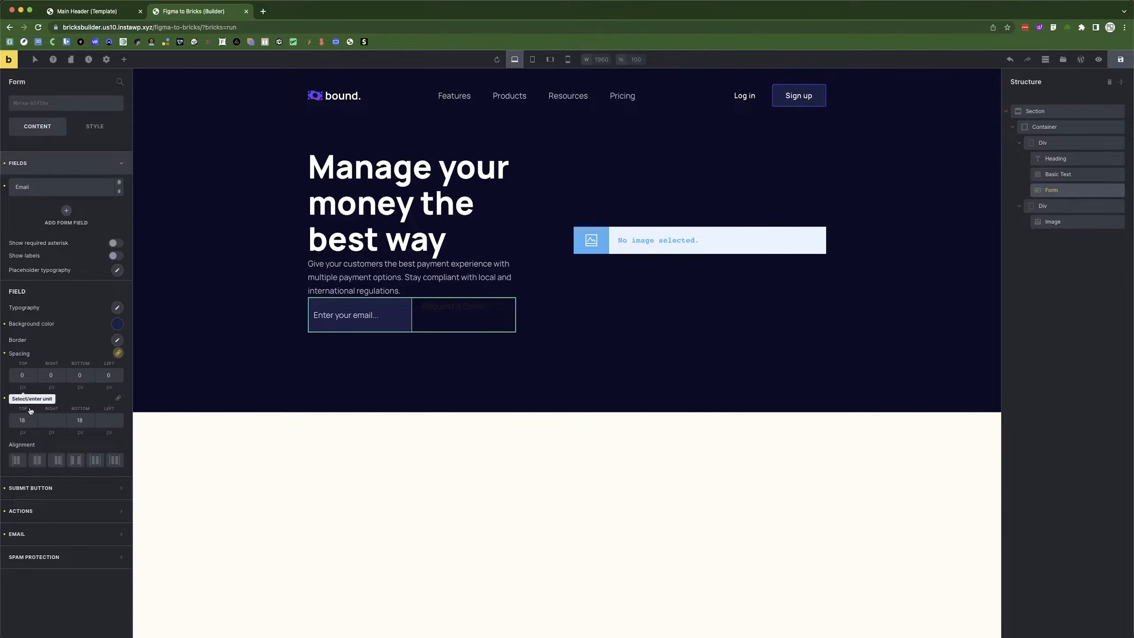
Give the field border an 8 px corner radius and a solid style.
{"action": "left_click", "coordinate": [118, 341]}
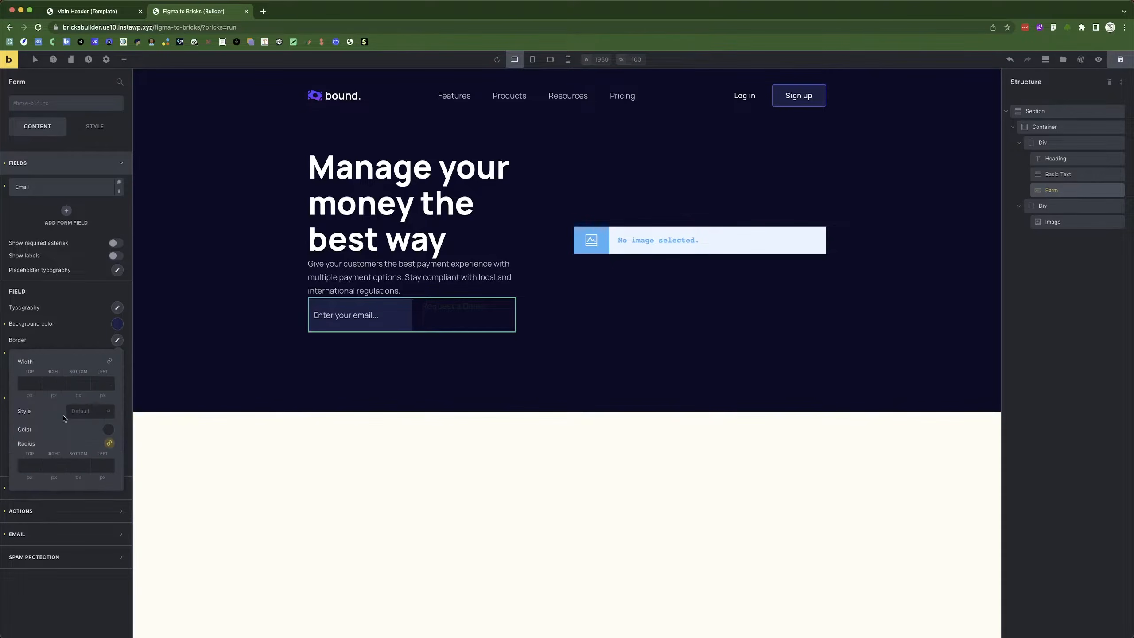
{"action": "left_click", "coordinate": [29, 465]}
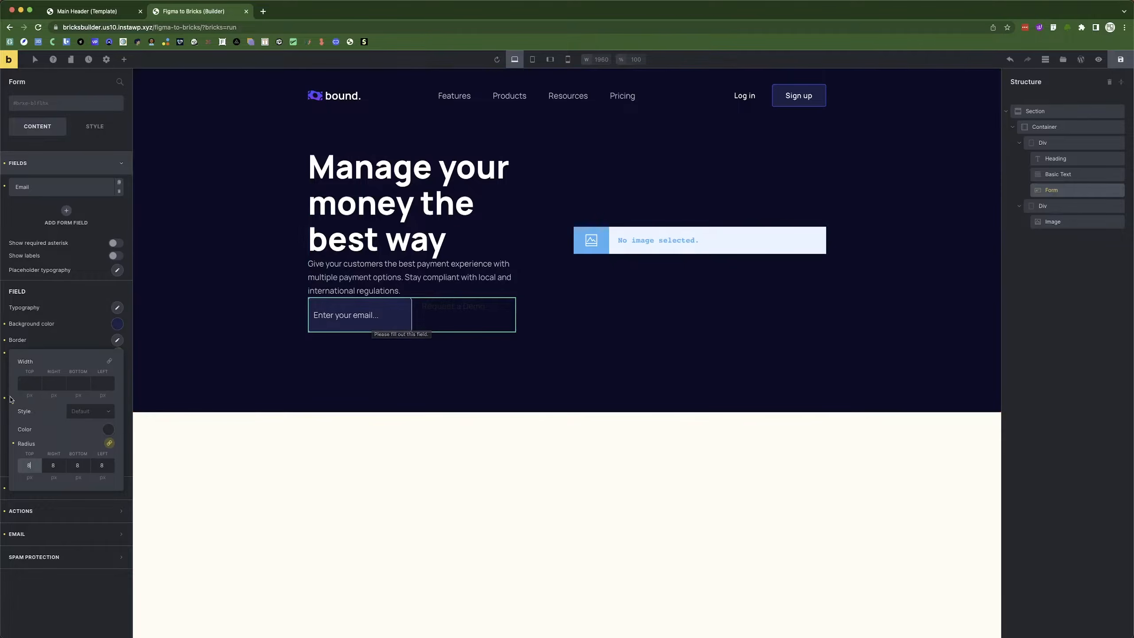
{"action": "left_click", "coordinate": [78, 413]}
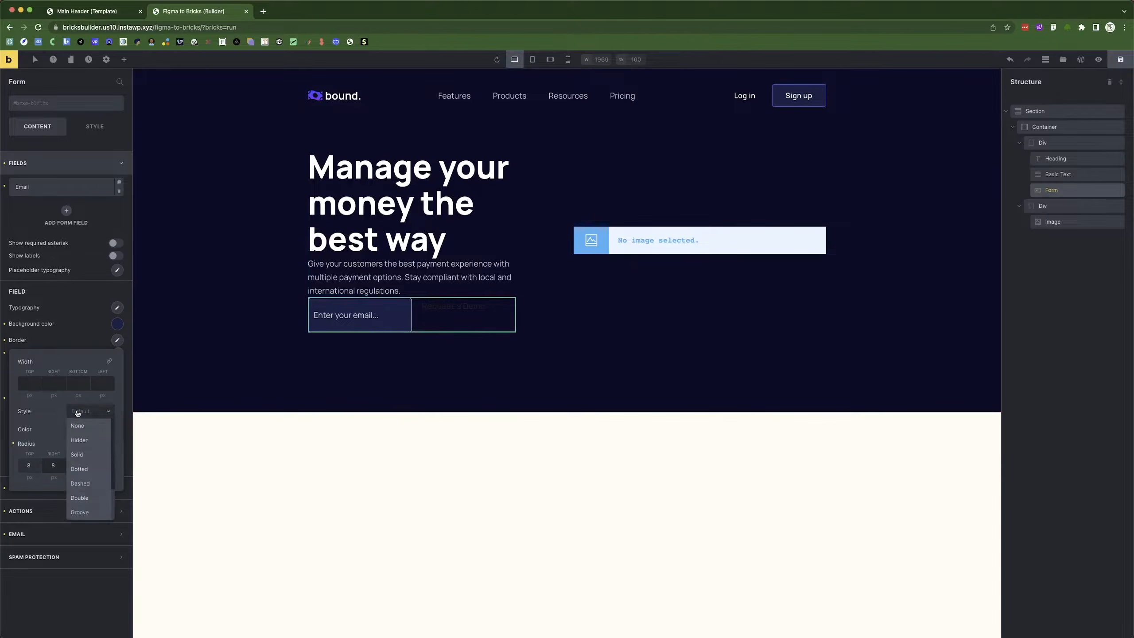
{"action": "left_click", "coordinate": [80, 455]}
{"action": "key", "text": "super+Tab"}
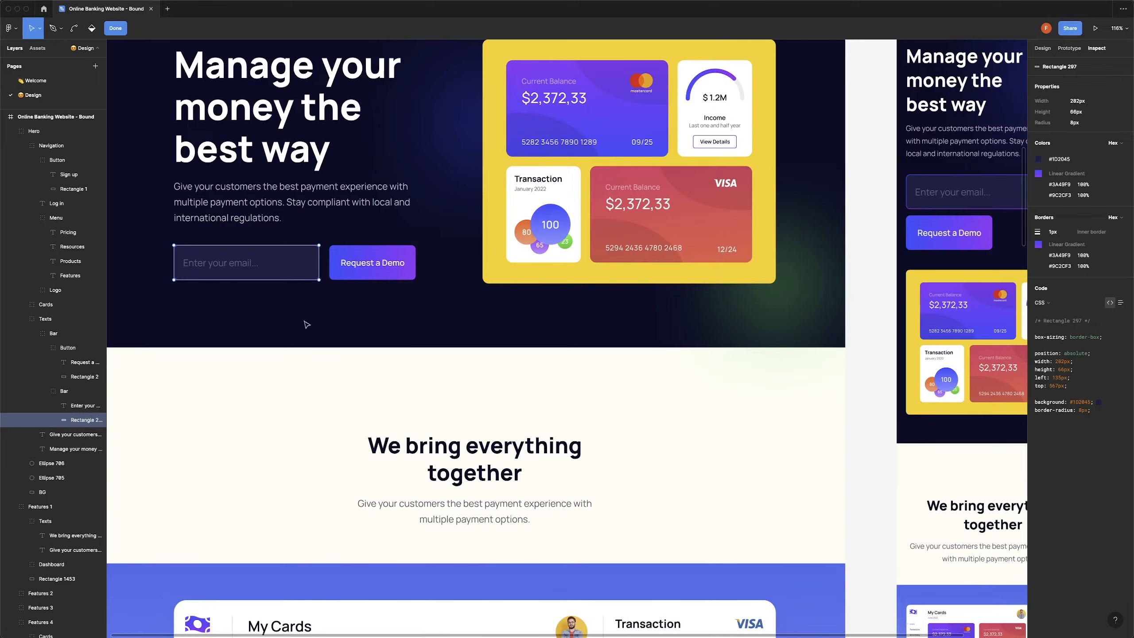
{"action": "key", "text": "alt"}
{"action": "left_click", "coordinate": [198, 316]}
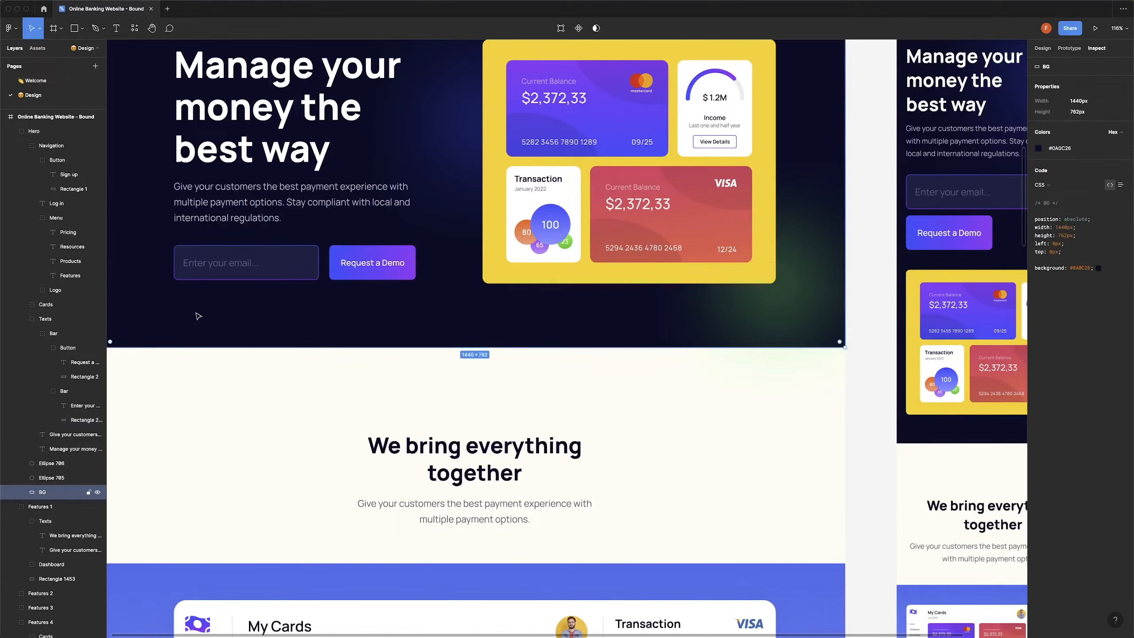
{"action": "key", "text": "super+Tab"}
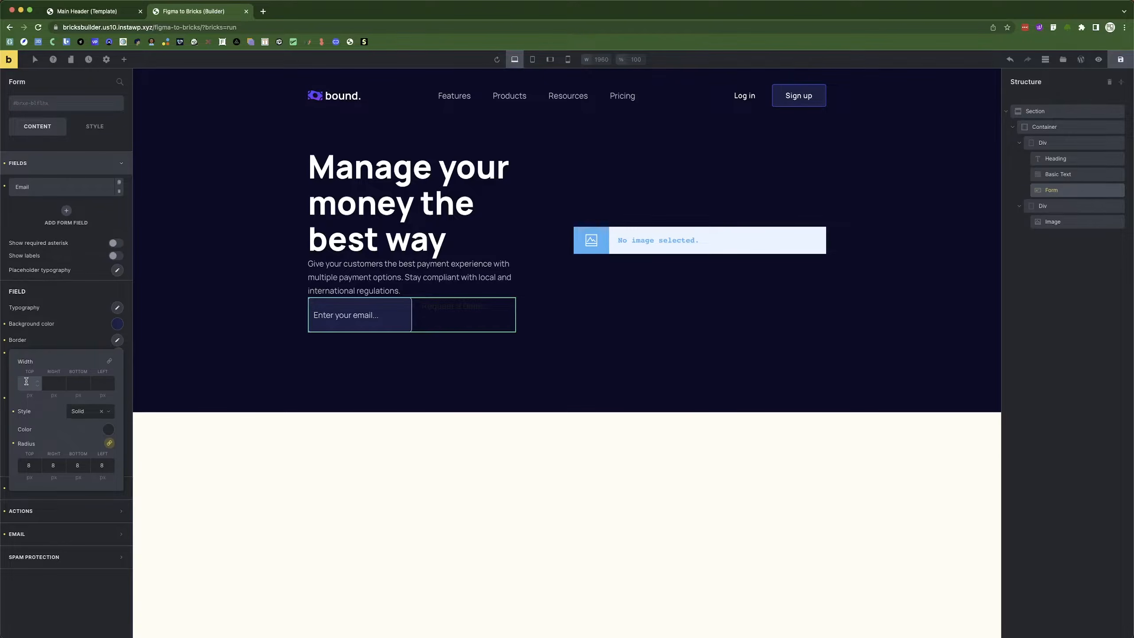
Give the email field a linked 1 px border on all sides in blue swatch #3a49f9.
{"action": "left_click", "coordinate": [109, 361]}
{"action": "left_click", "coordinate": [108, 430]}
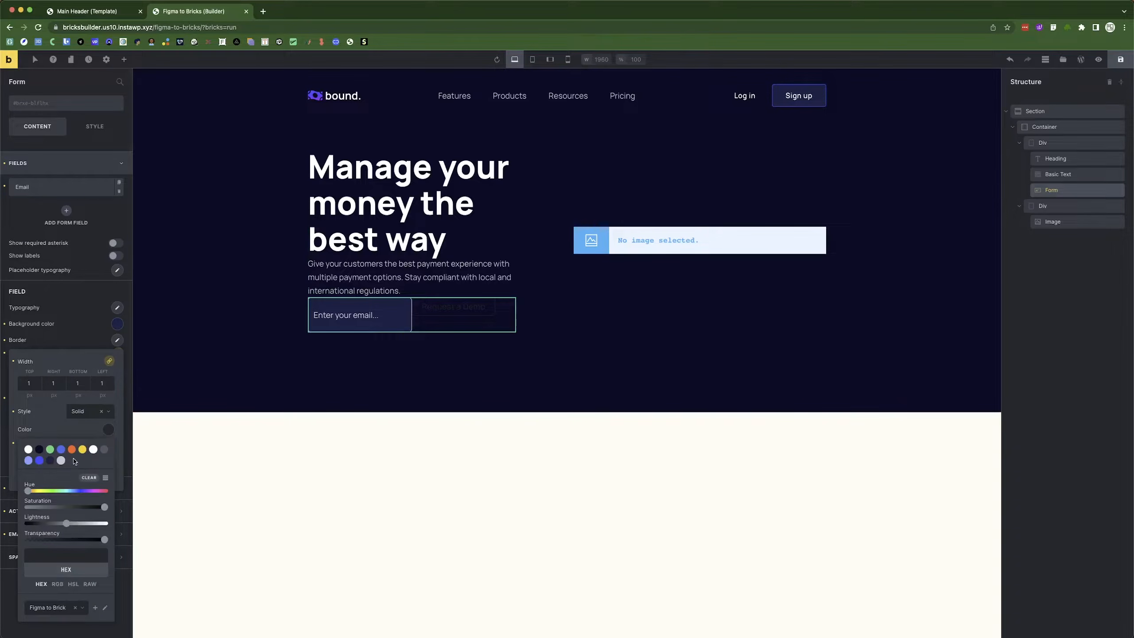
{"action": "left_click", "coordinate": [40, 461]}
{"action": "left_click", "coordinate": [72, 342]}
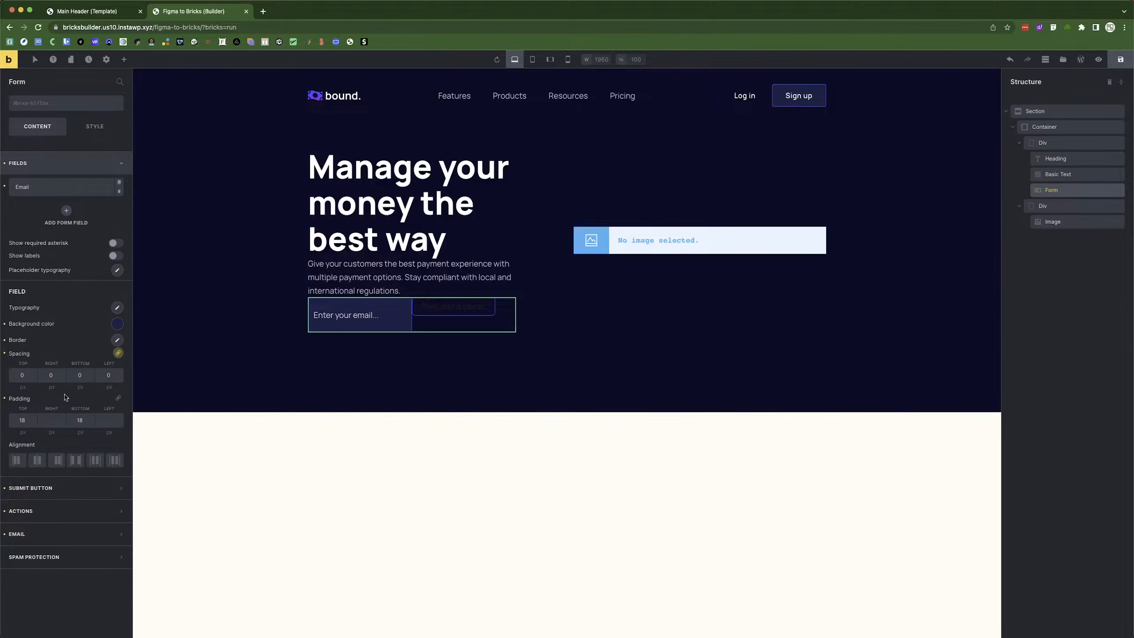
Remove the submit button's border by setting a linked width of 0 on all sides.
{"action": "left_click", "coordinate": [53, 489]}
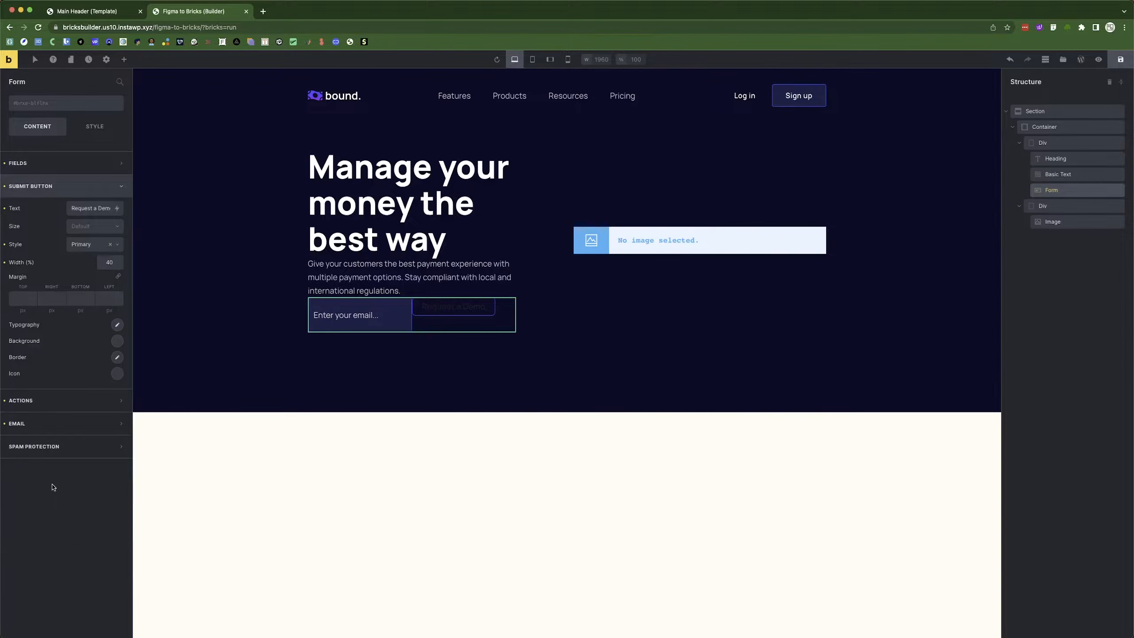
{"action": "left_click", "coordinate": [116, 358]}
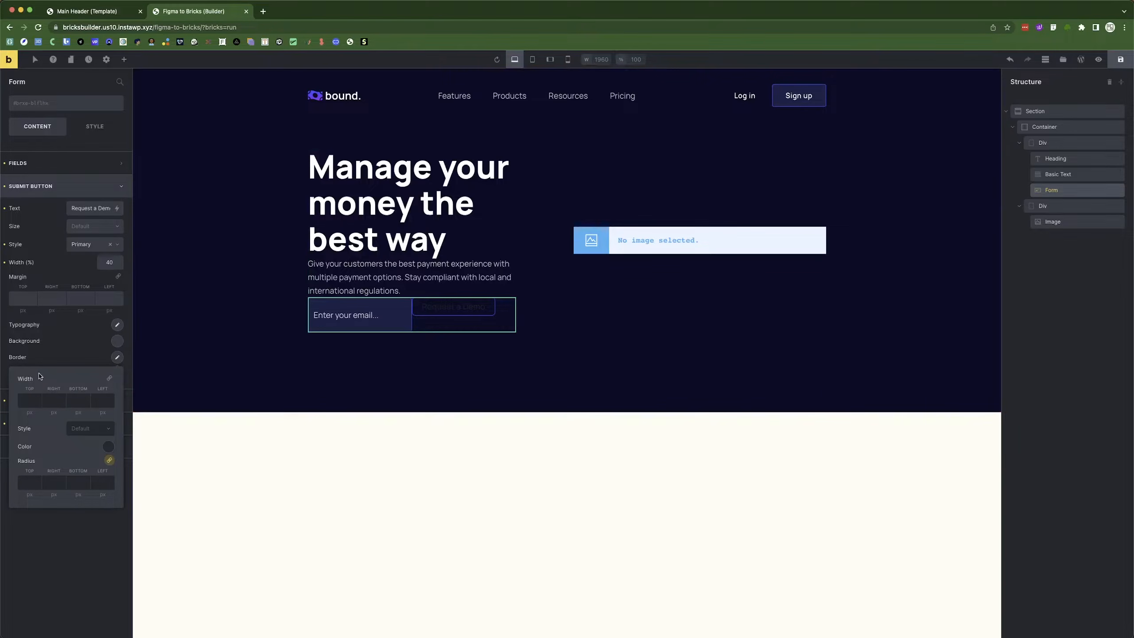
{"action": "left_click", "coordinate": [20, 403]}
{"action": "type", "text": "0"}
{"action": "left_click", "coordinate": [109, 378]}
{"action": "left_click", "coordinate": [117, 358]}
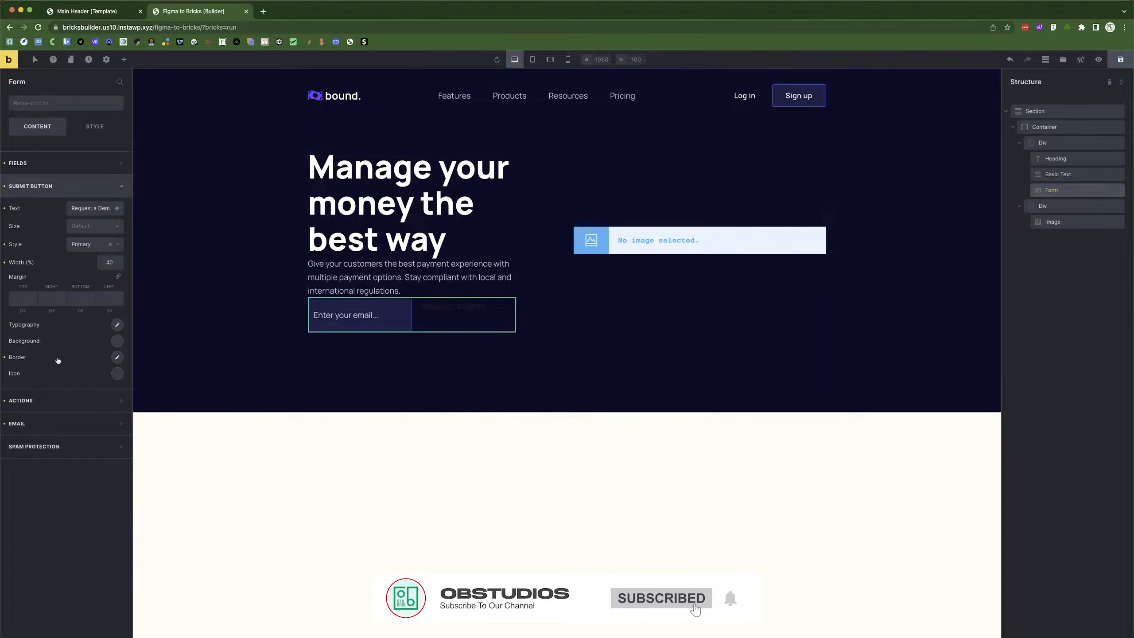
Make the Request a Demo label text white, checking the button against the Figma design.
{"action": "left_click", "coordinate": [118, 326]}
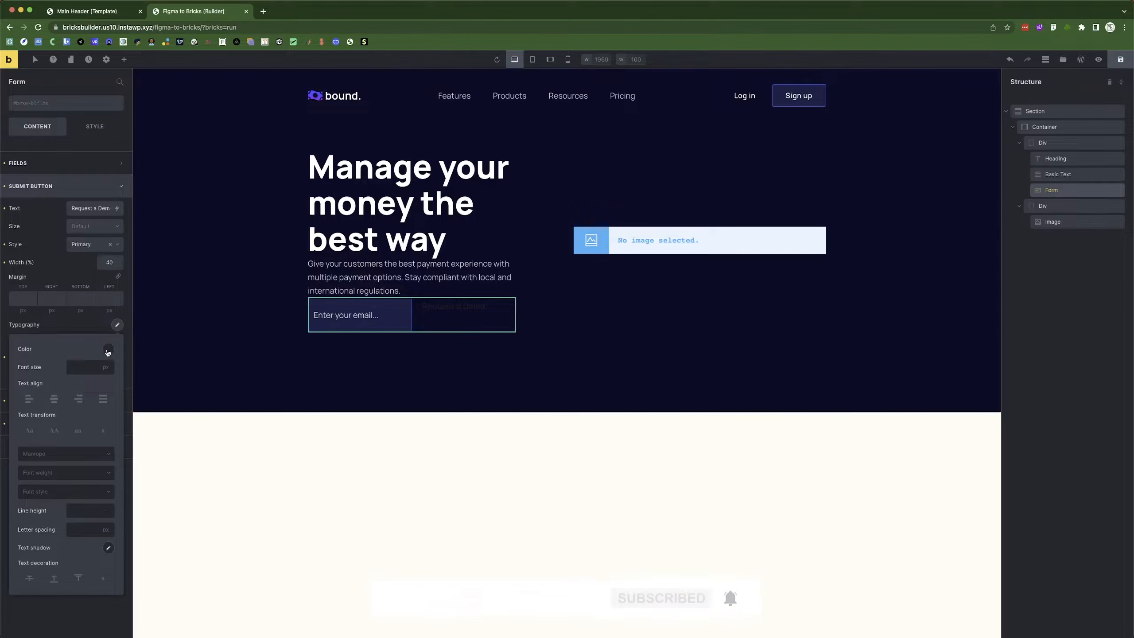
{"action": "left_click", "coordinate": [108, 349]}
{"action": "left_click", "coordinate": [94, 369]}
{"action": "key", "text": "super+Tab"}
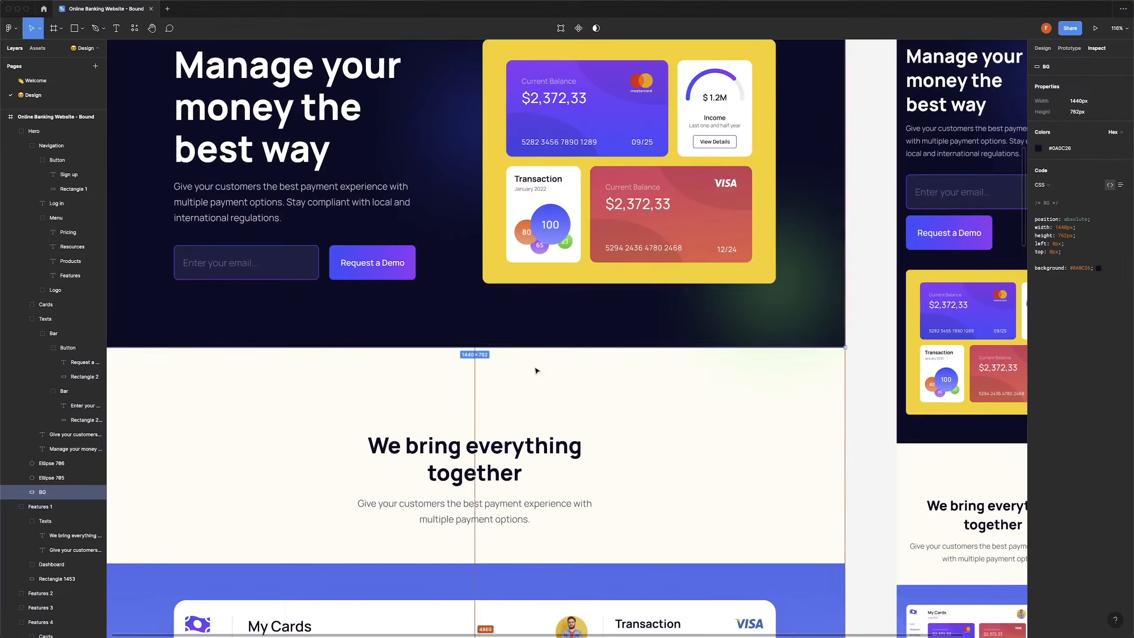
{"action": "left_click", "coordinate": [358, 264]}
{"action": "double_click", "coordinate": [358, 264]}
{"action": "double_click", "coordinate": [358, 263]}
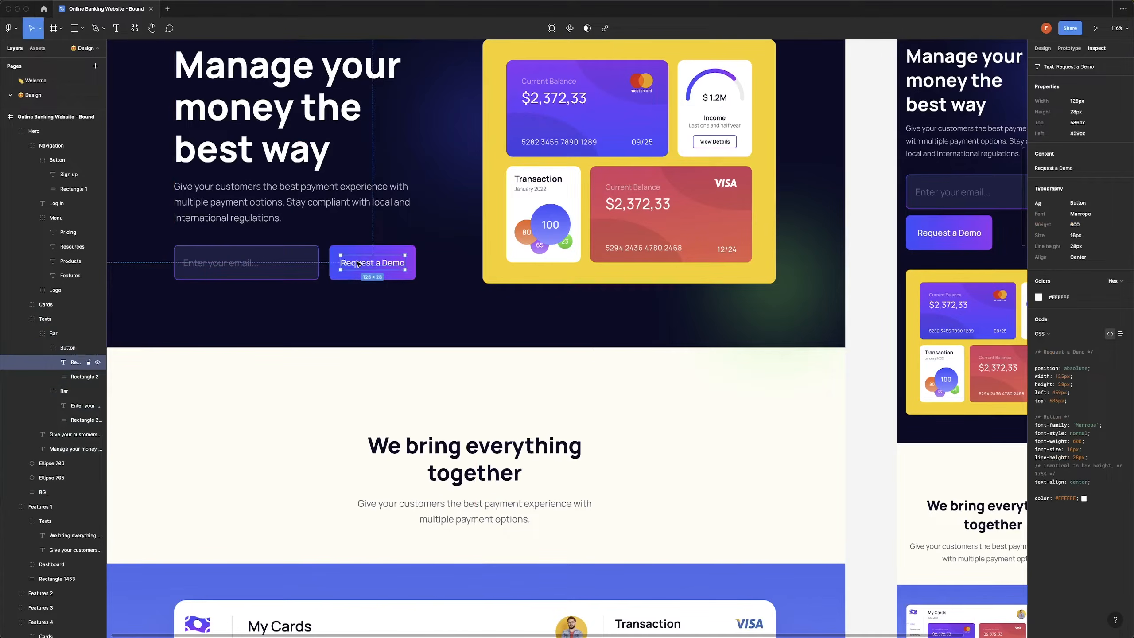
{"action": "key", "text": "super+Tab"}
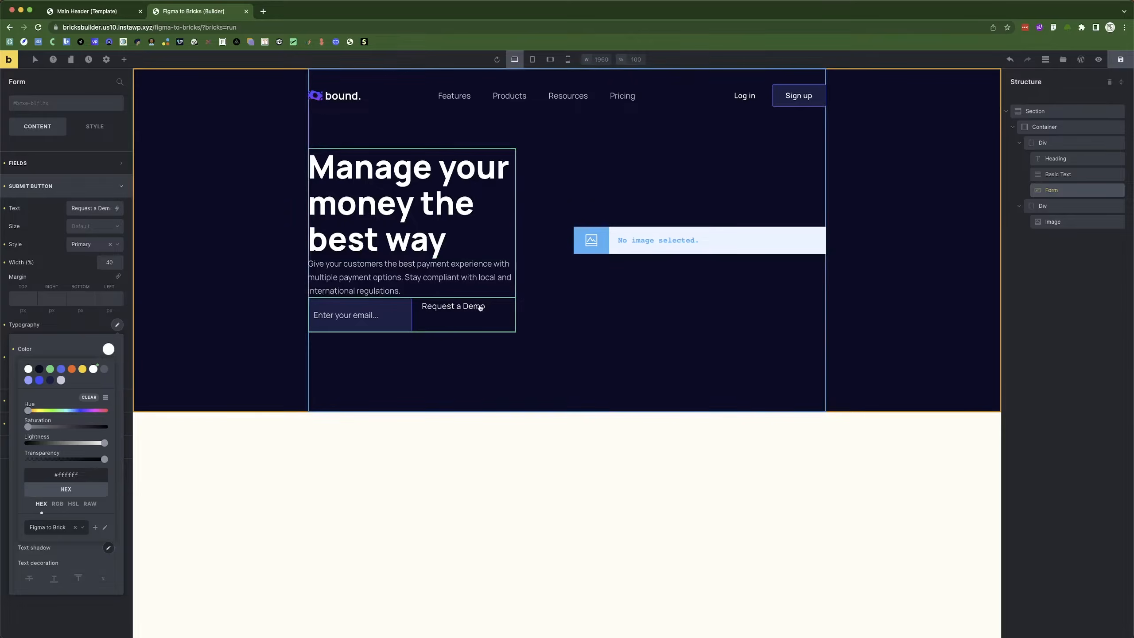
{"action": "left_click", "coordinate": [63, 329]}
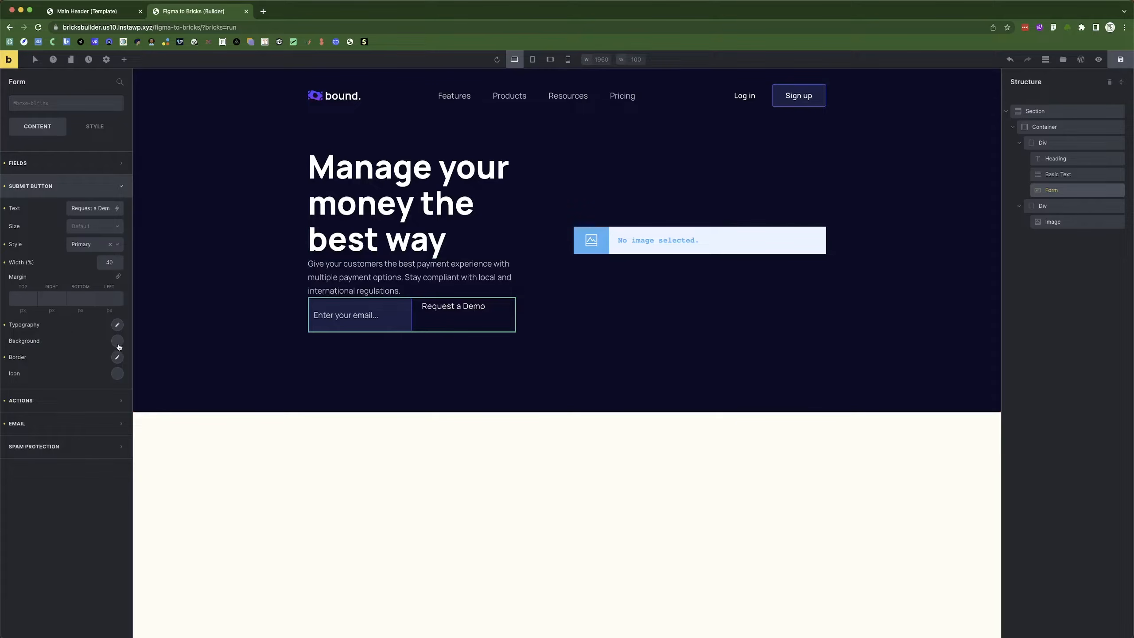
{"action": "key", "text": "super+Tab"}
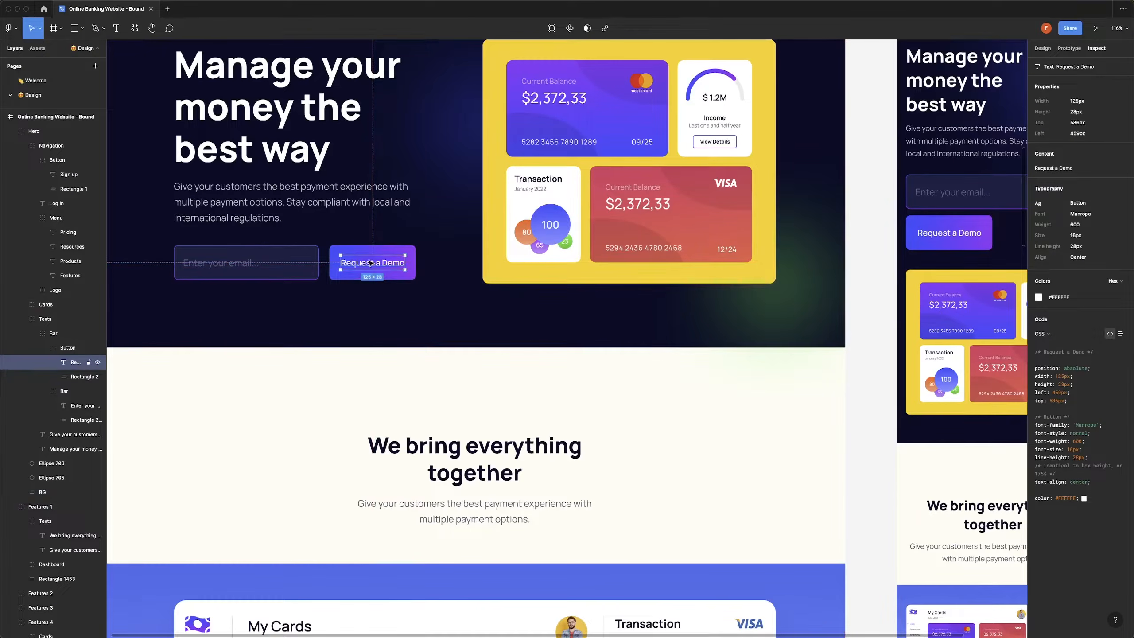
{"action": "key", "text": "super+Tab"}
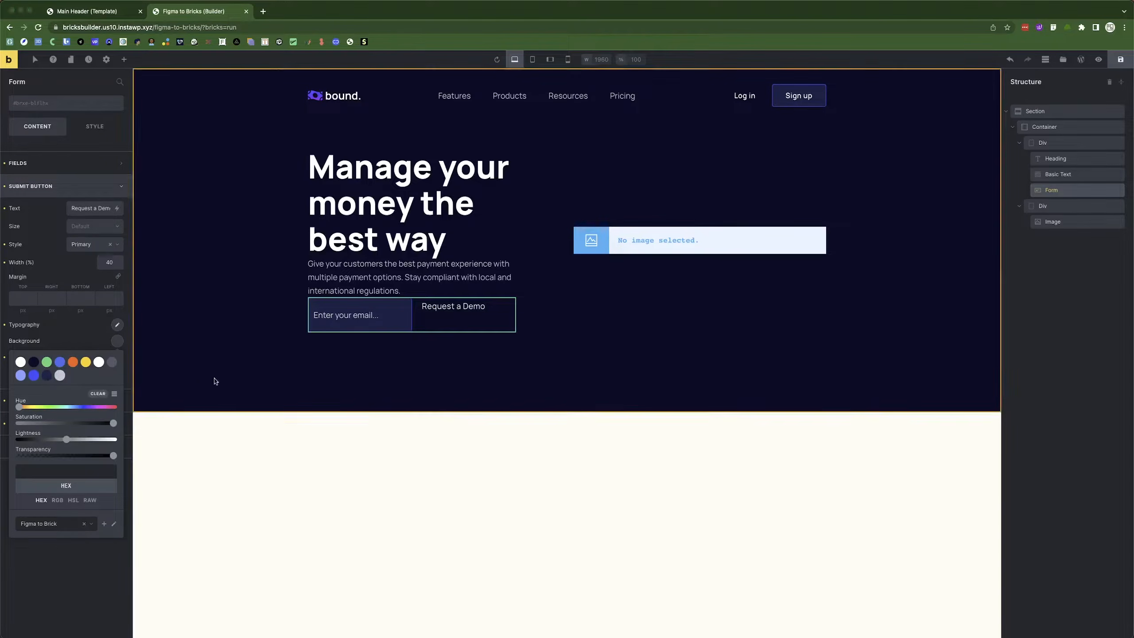
Inspect the Figma button and copy its background colour #9C2CF3.
{"action": "key", "text": "super+Tab"}
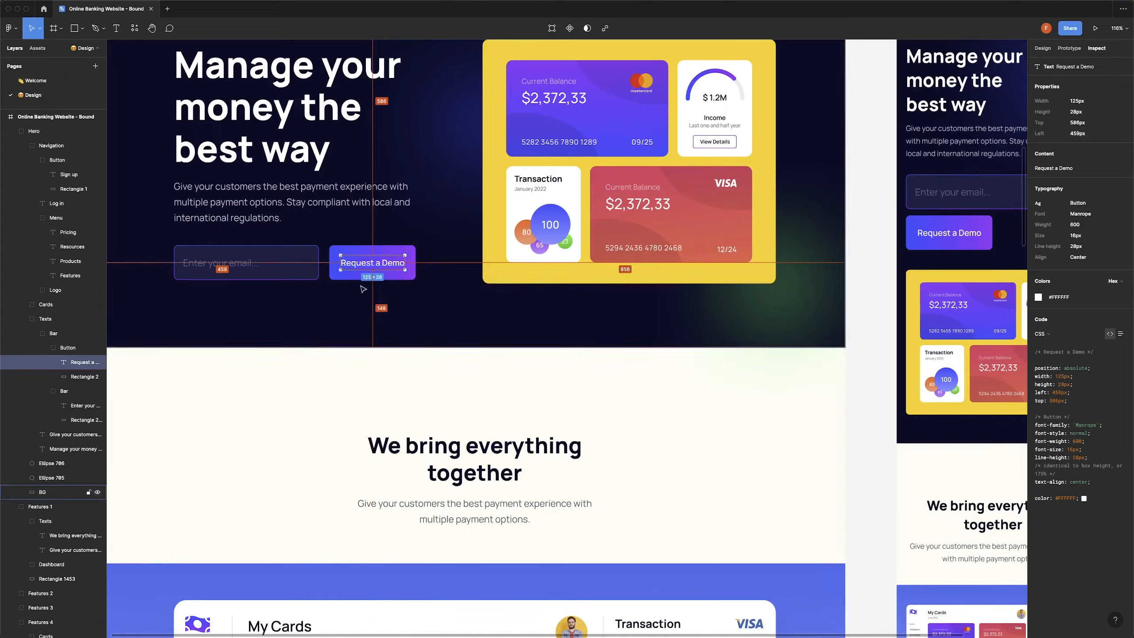
{"action": "left_click", "coordinate": [406, 254]}
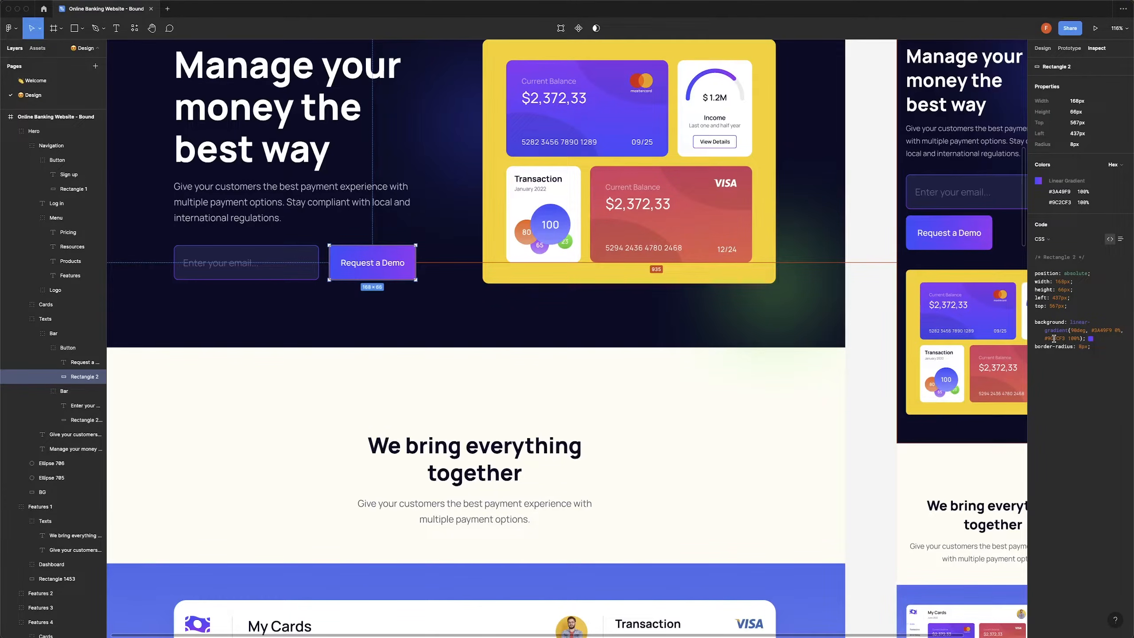
{"action": "left_click", "coordinate": [405, 253]}
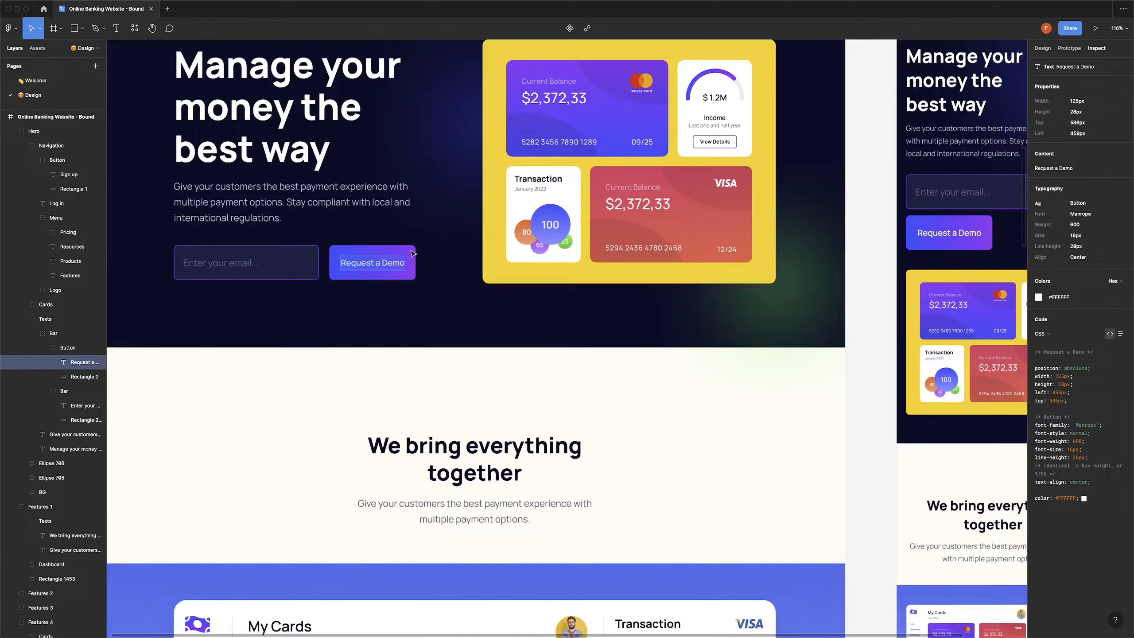
{"action": "left_click", "coordinate": [411, 254]}
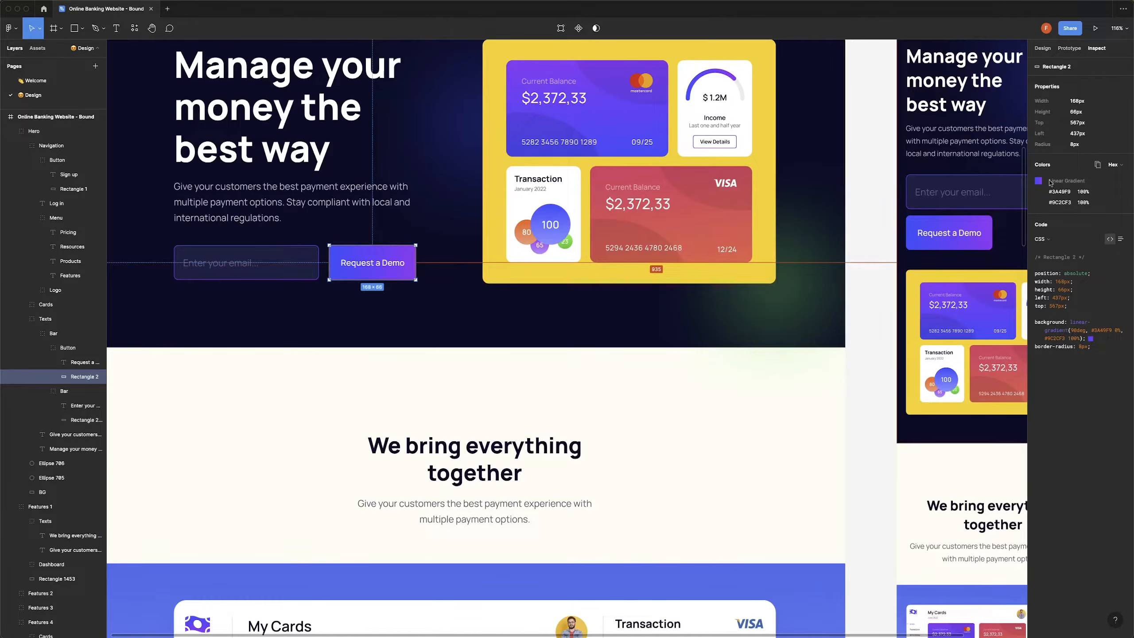
{"action": "key", "text": "super+Tab"}
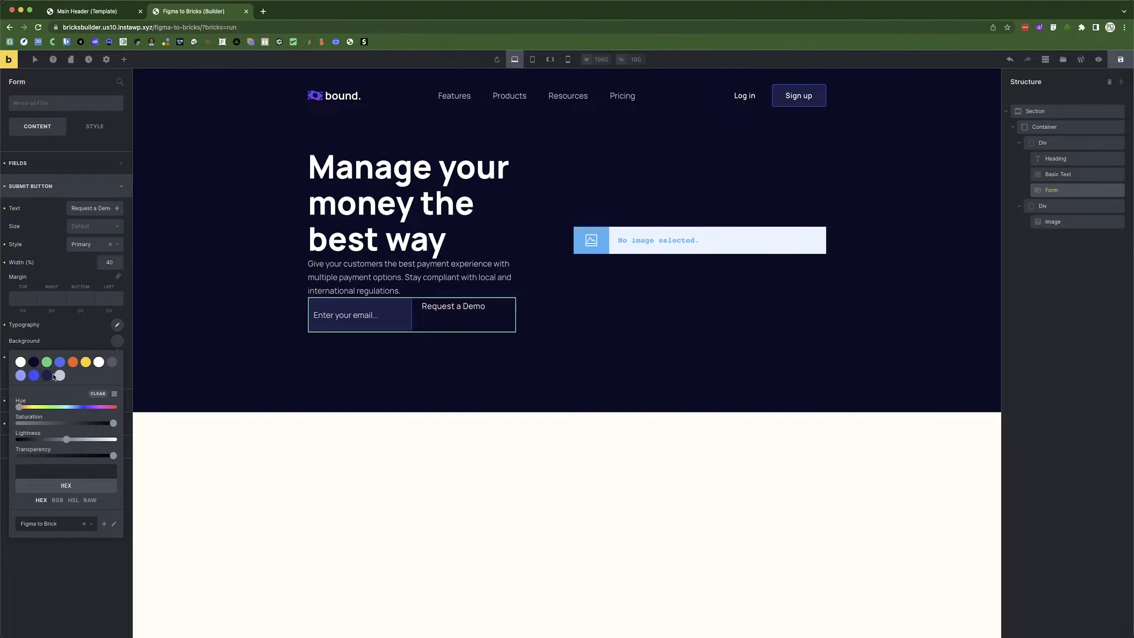
{"action": "key", "text": "super+Tab"}
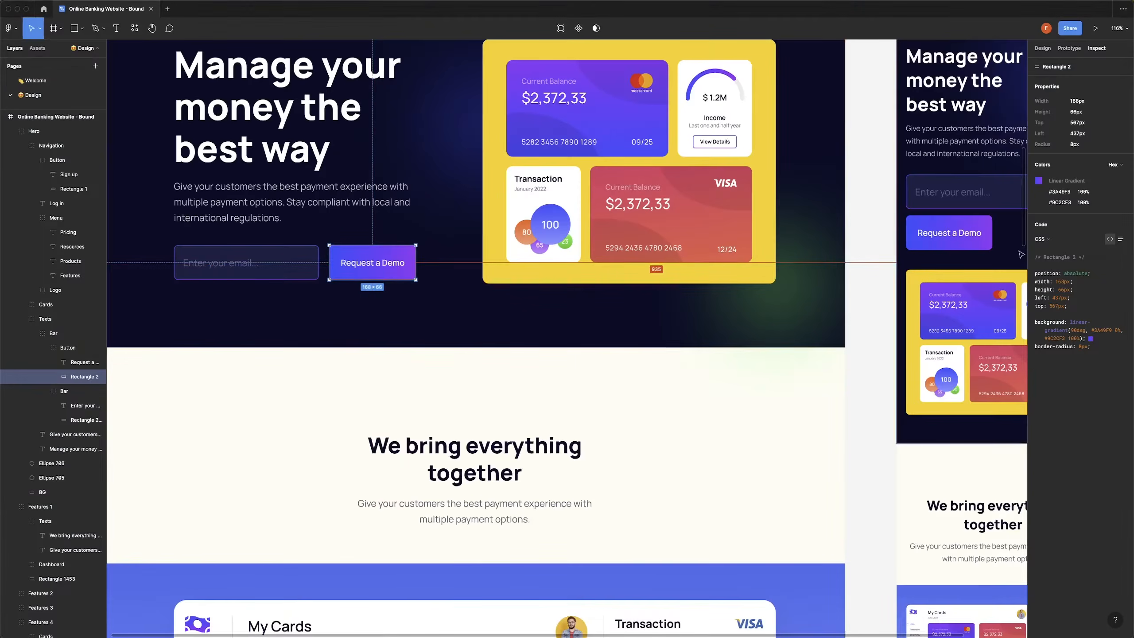
{"action": "left_click", "coordinate": [1061, 203]}
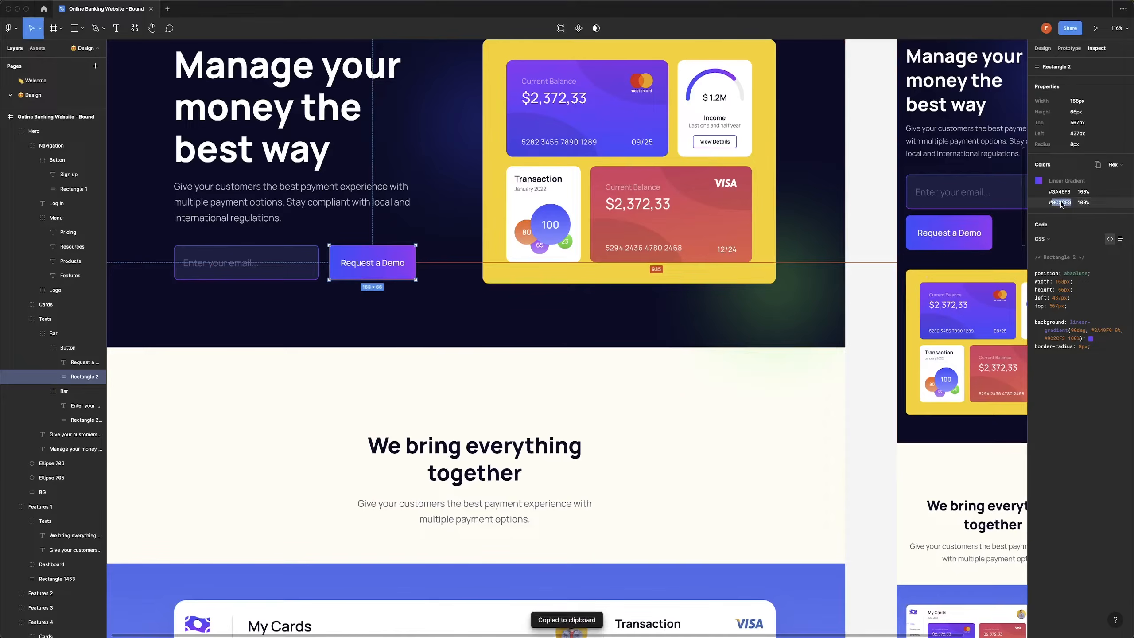
{"action": "key", "text": "super+Tab"}
{"action": "key", "text": "super+Tab"}
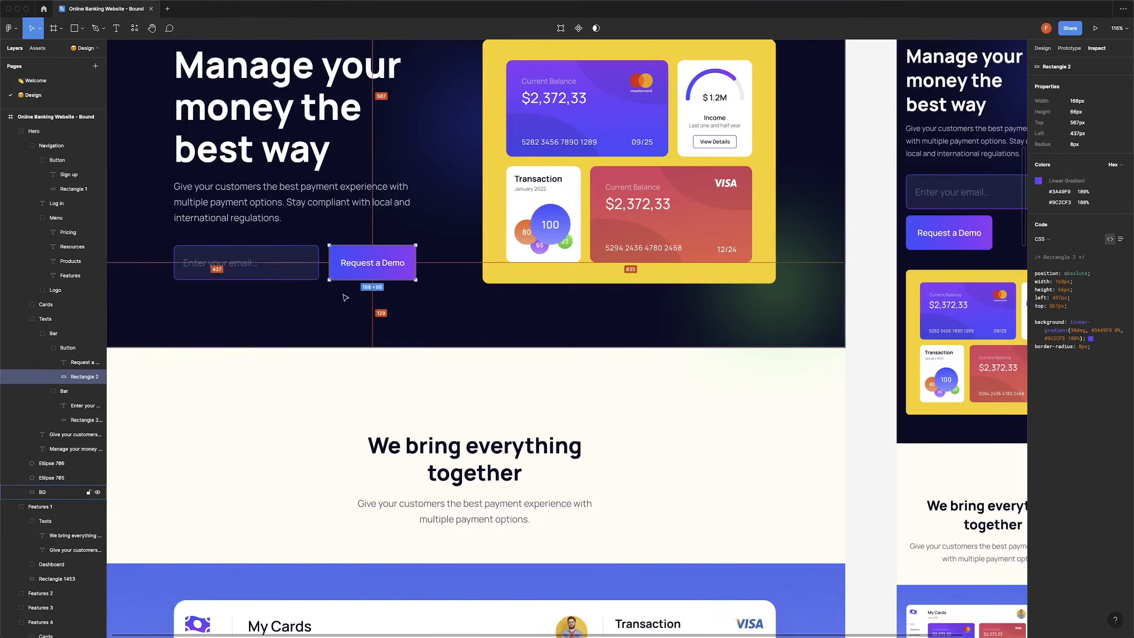
{"action": "key", "text": "super+Tab"}
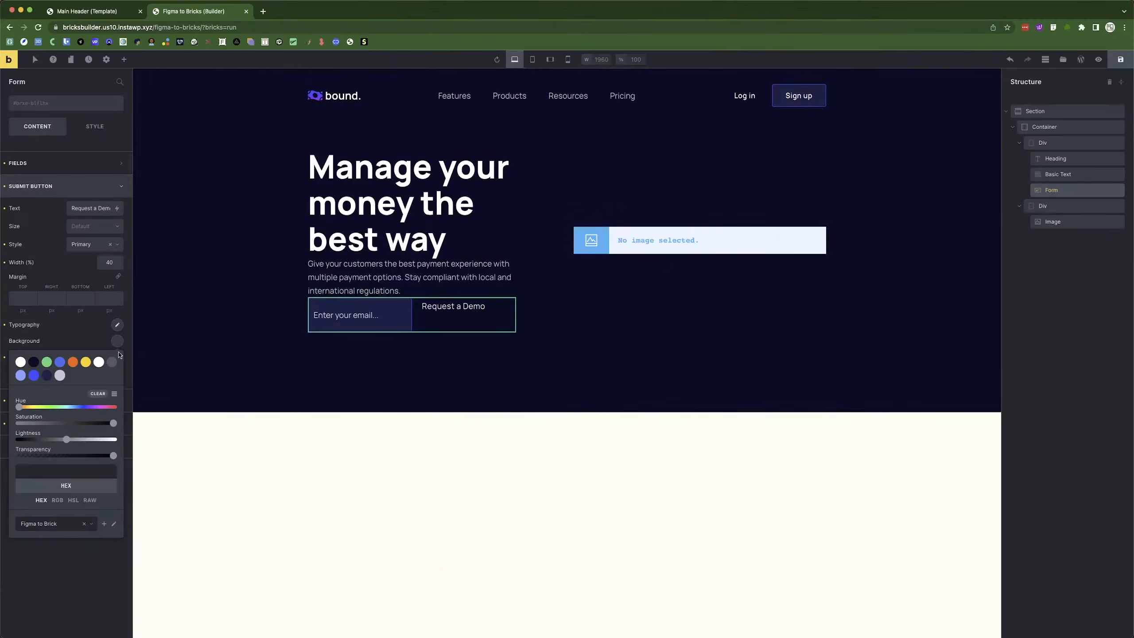
Set the submit button background to #9c2cf3 and save it as a palette swatch.
{"action": "left_click", "coordinate": [67, 472]}
{"action": "key", "text": "super+v"}
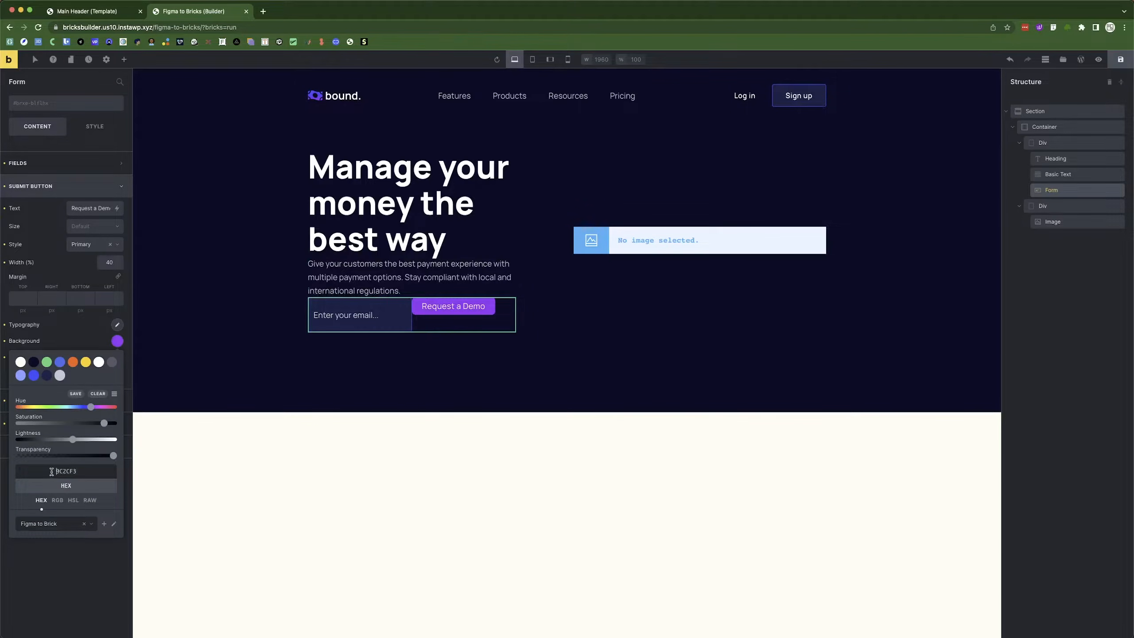
{"action": "left_click", "coordinate": [51, 471]}
{"action": "type", "text": "#"}
{"action": "left_click", "coordinate": [77, 394]}
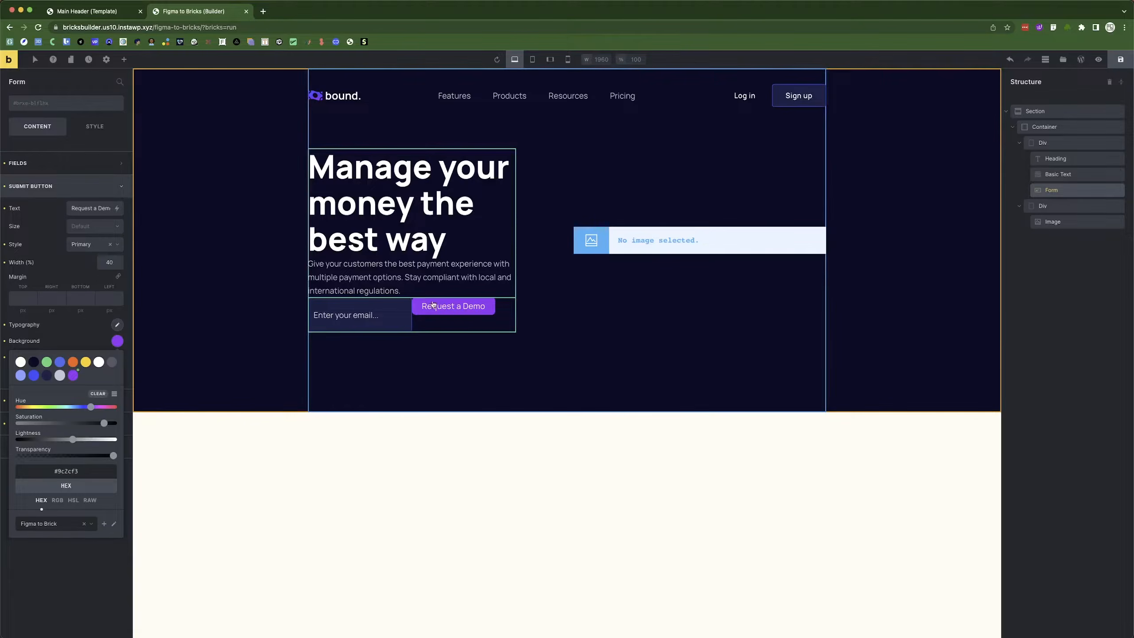
{"action": "left_click", "coordinate": [39, 187]}
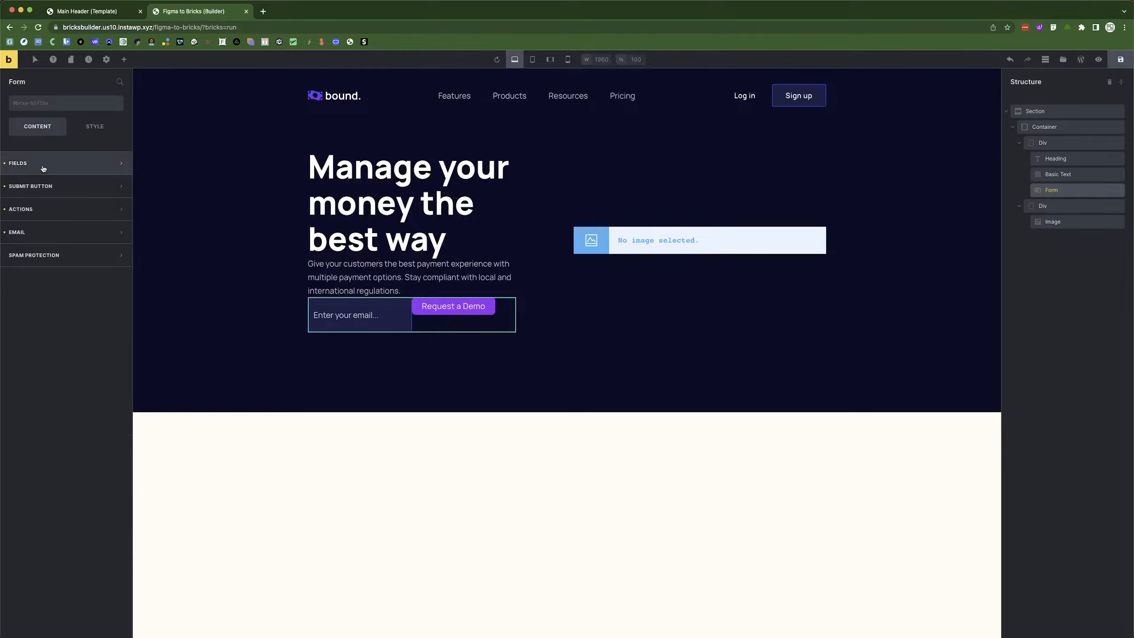
Push the submit button to the form's right edge, then reselect the hero signup form.
{"action": "left_click", "coordinate": [43, 168]}
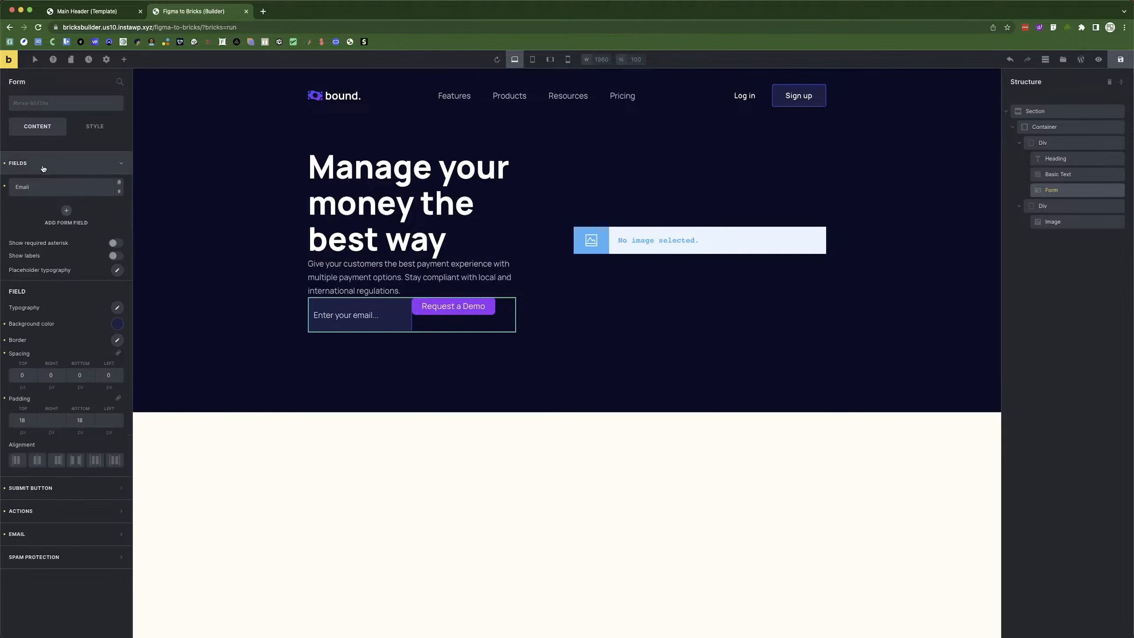
{"action": "left_click", "coordinate": [75, 460]}
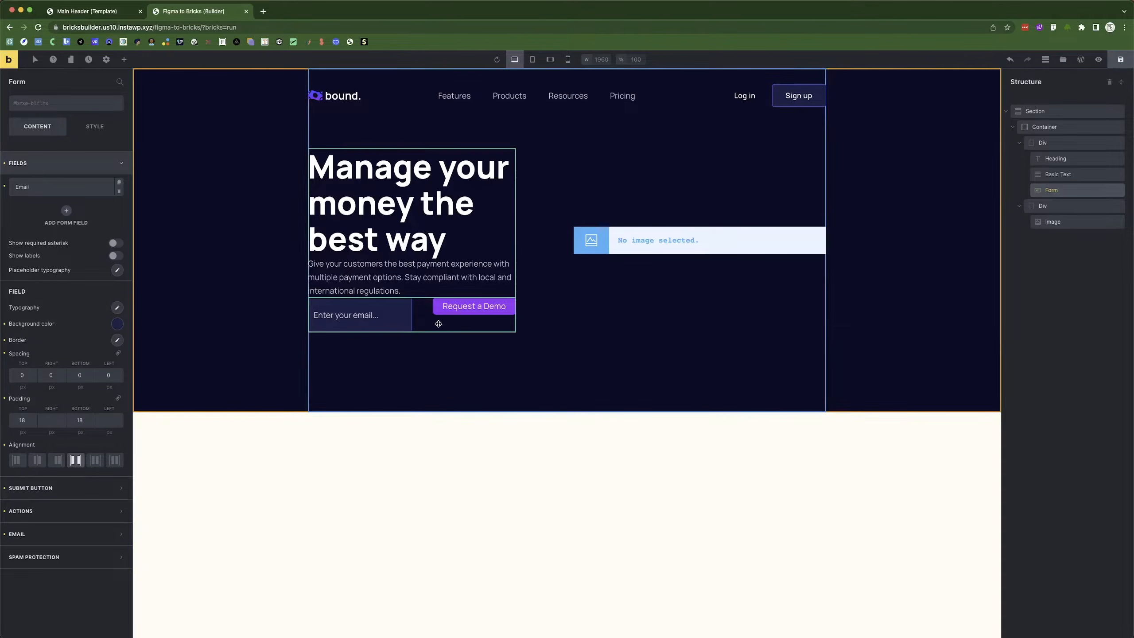
{"action": "left_click", "coordinate": [357, 380]}
{"action": "left_click", "coordinate": [200, 188]}
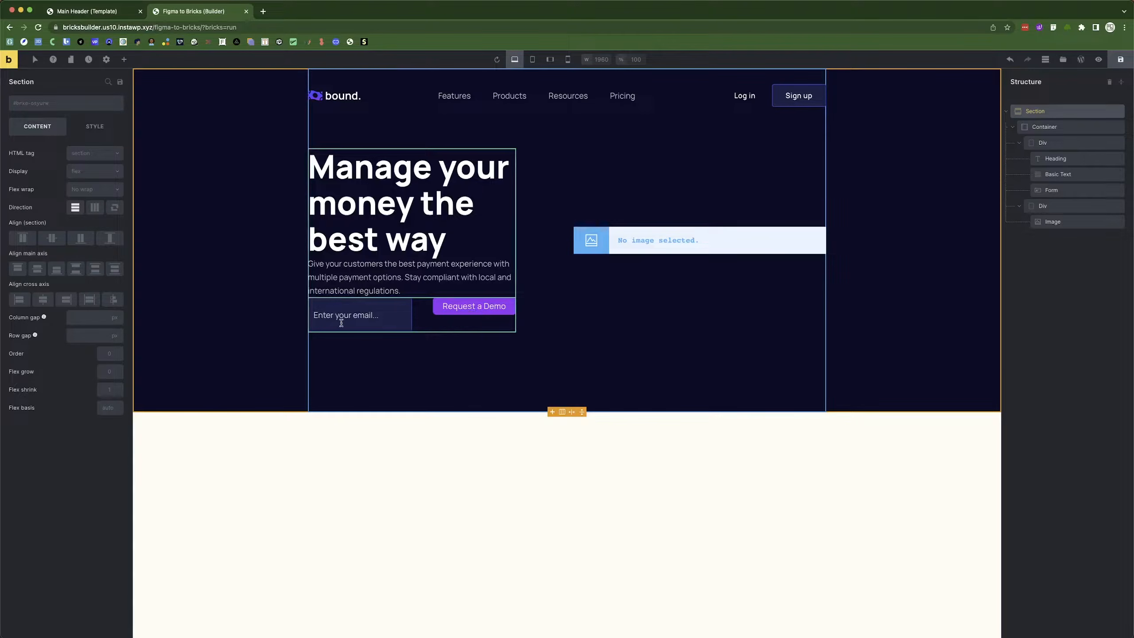
{"action": "left_click", "coordinate": [423, 314]}
Show the Submit Button settings and review the Size options, leaving it at Default.
{"action": "left_click", "coordinate": [40, 165]}
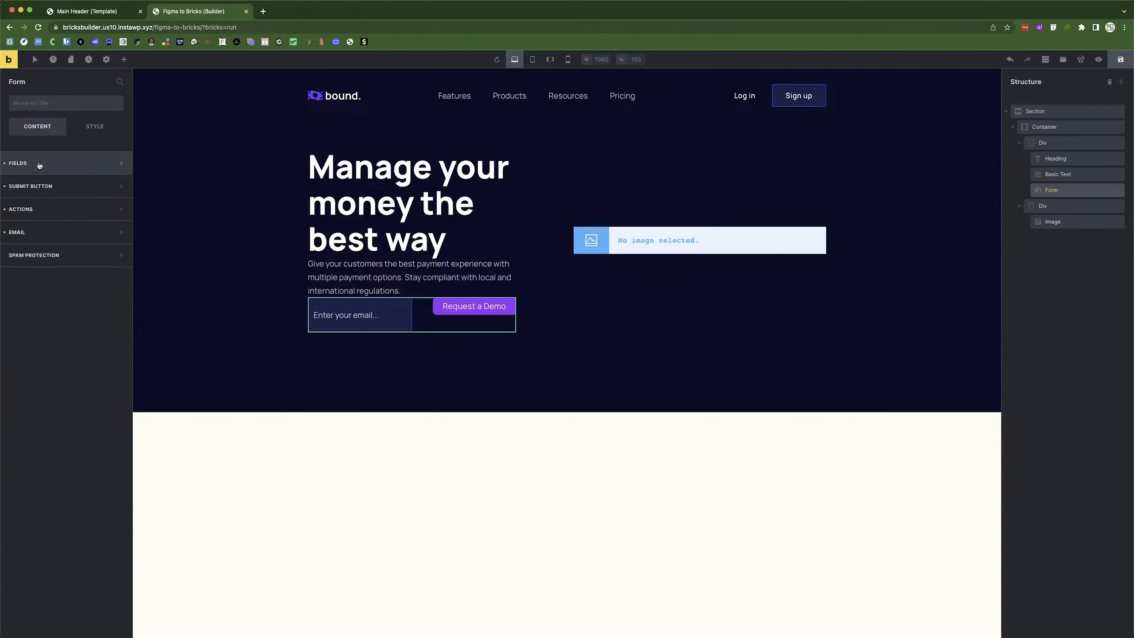
{"action": "left_click", "coordinate": [39, 163]}
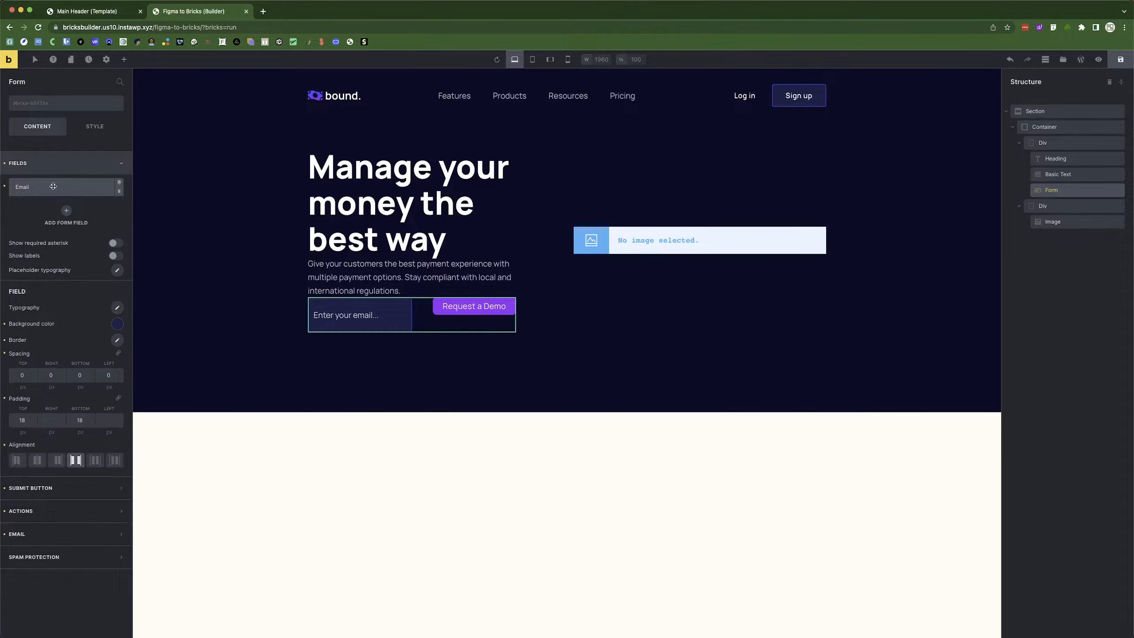
{"action": "left_click", "coordinate": [40, 163]}
{"action": "left_click", "coordinate": [43, 188]}
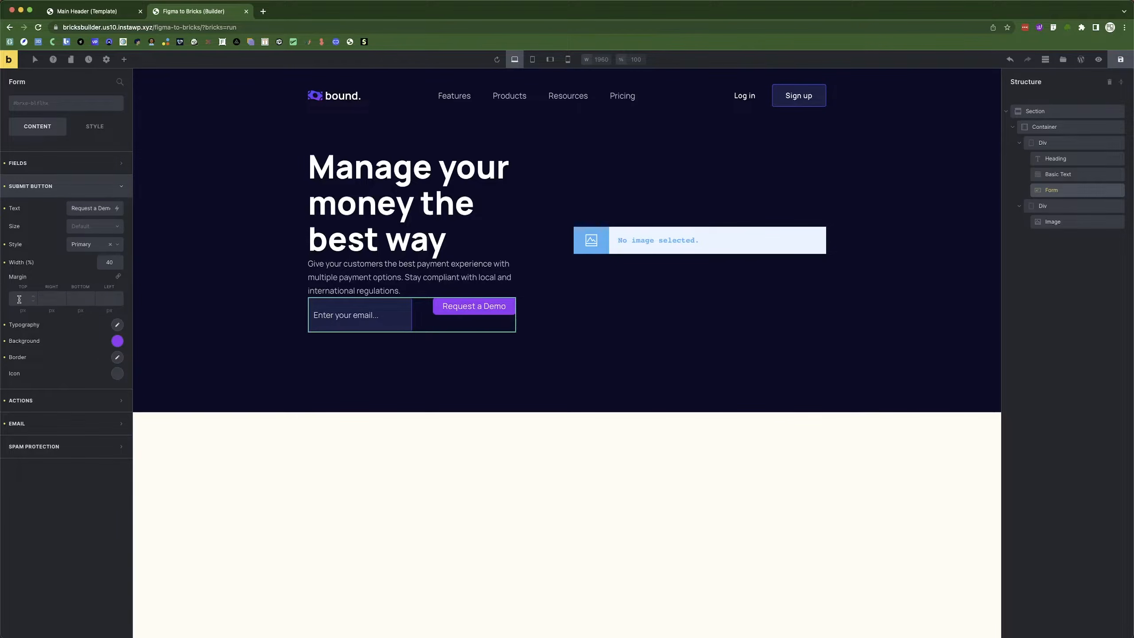
{"action": "left_click", "coordinate": [81, 227]}
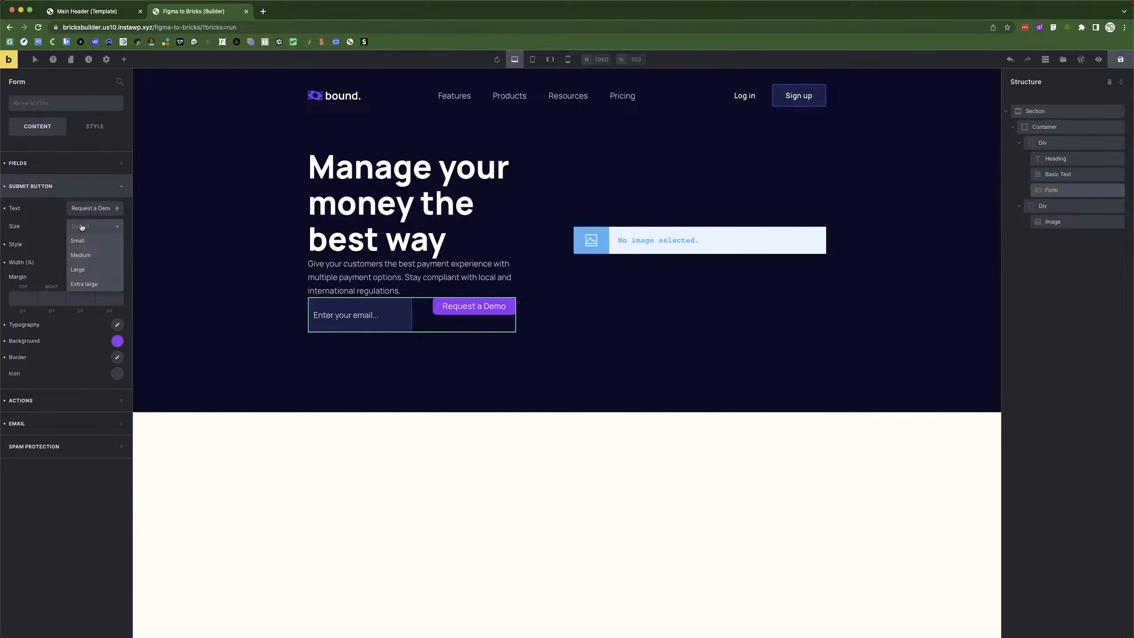
{"action": "left_click", "coordinate": [42, 229]}
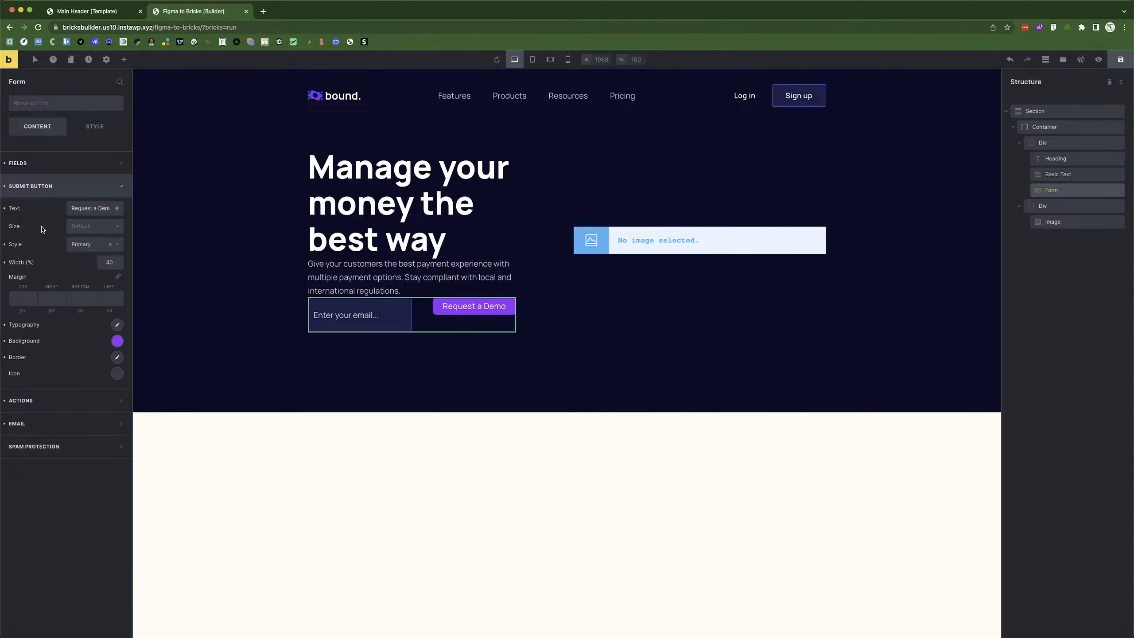
Find the Element - Button theme styles and review the Size - Large typography.
{"action": "left_click", "coordinate": [108, 61]}
{"action": "left_click", "coordinate": [41, 107]}
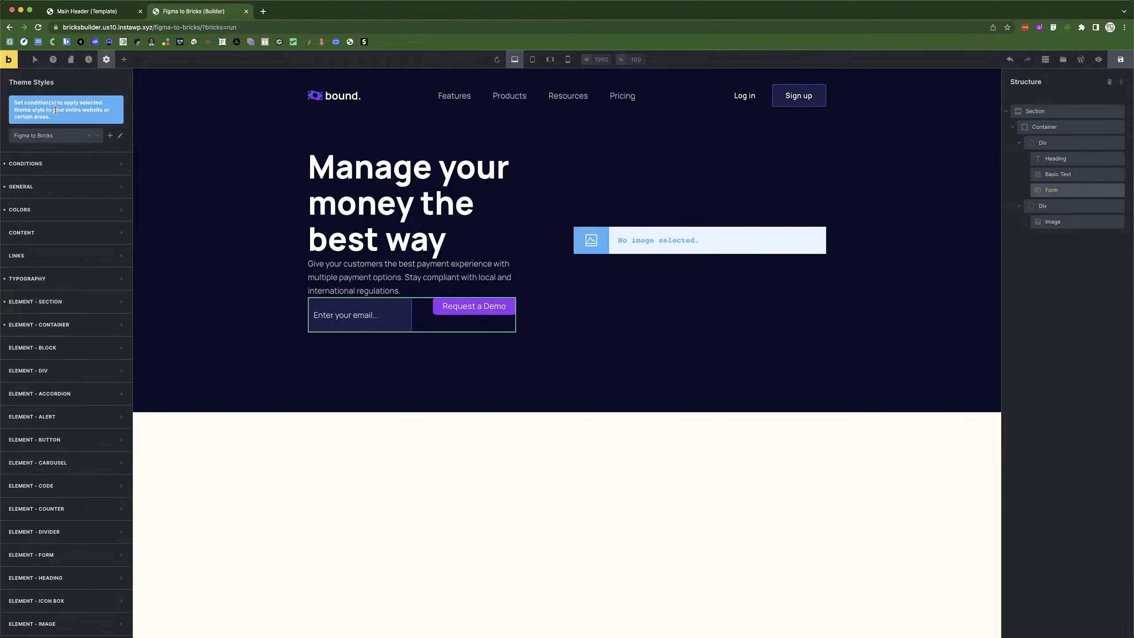
{"action": "scroll", "coordinate": [65, 278], "scroll_direction": "down", "scroll_amount": 2}
{"action": "scroll", "coordinate": [66, 278], "scroll_direction": "down", "scroll_amount": 3}
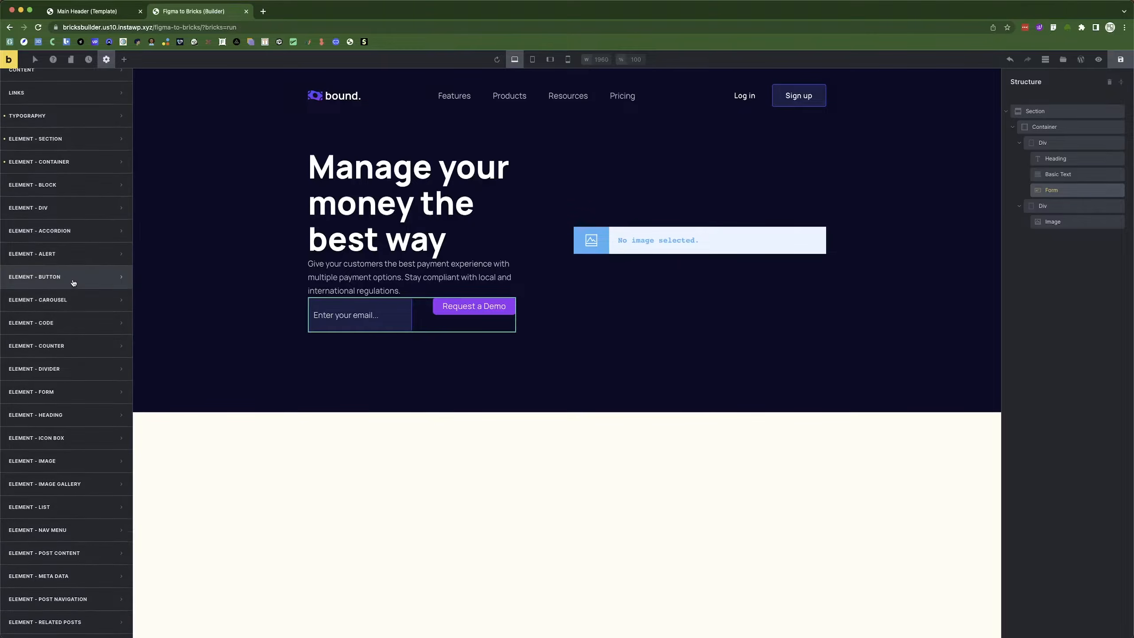
{"action": "left_click", "coordinate": [61, 279]}
{"action": "scroll", "coordinate": [59, 282], "scroll_direction": "down", "scroll_amount": 3}
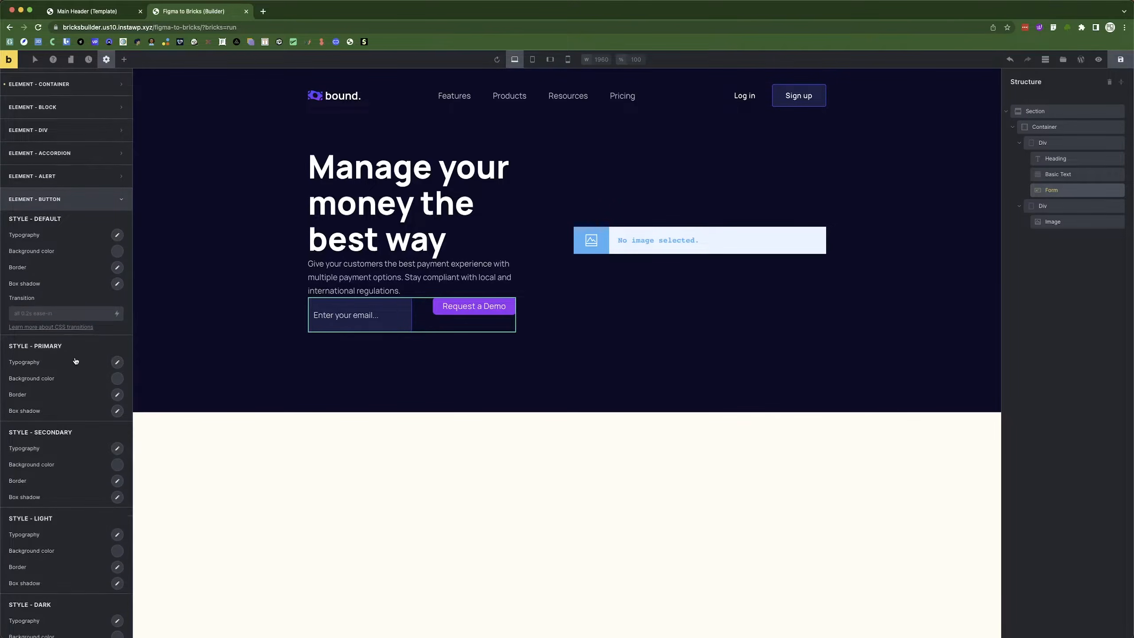
{"action": "scroll", "coordinate": [23, 385], "scroll_direction": "down", "scroll_amount": 12}
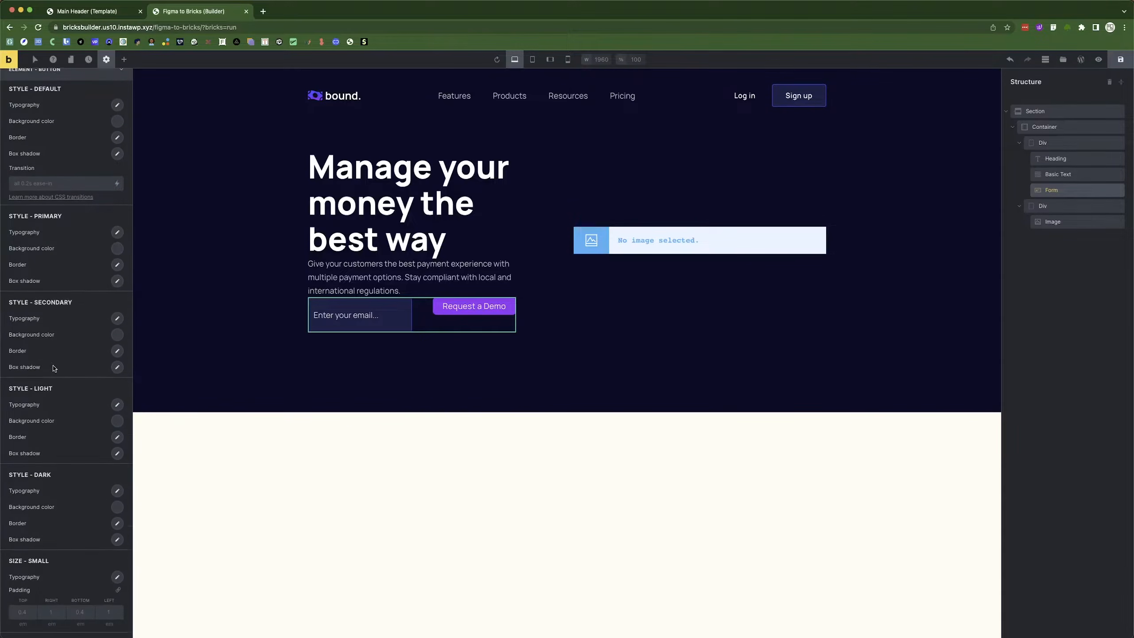
{"action": "scroll", "coordinate": [25, 304], "scroll_direction": "down", "scroll_amount": 5}
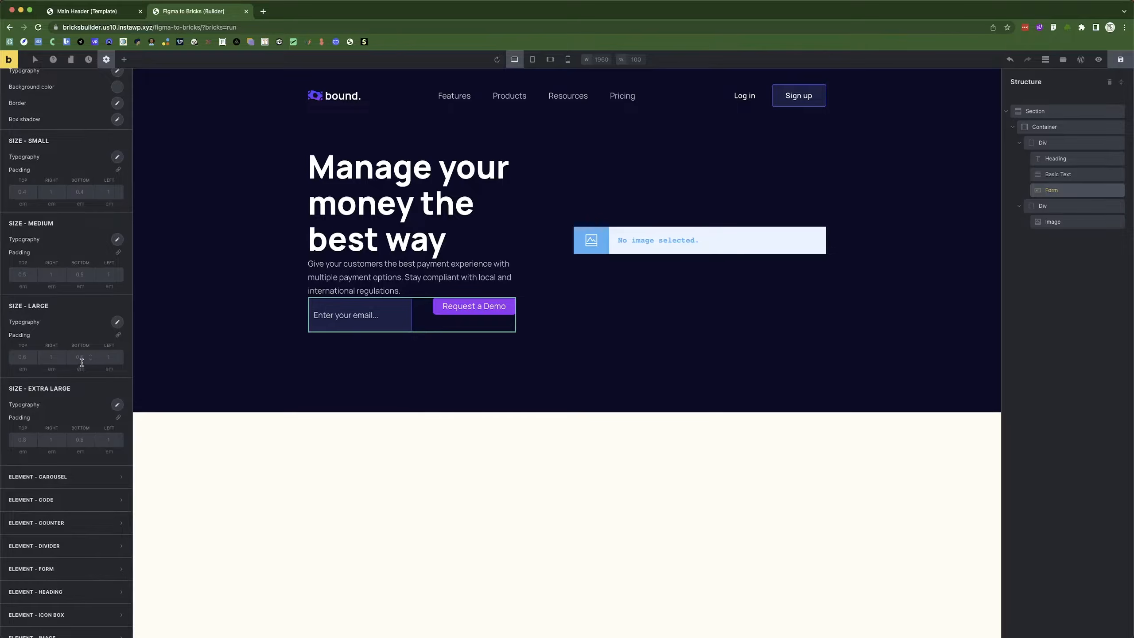
{"action": "left_click", "coordinate": [117, 322]}
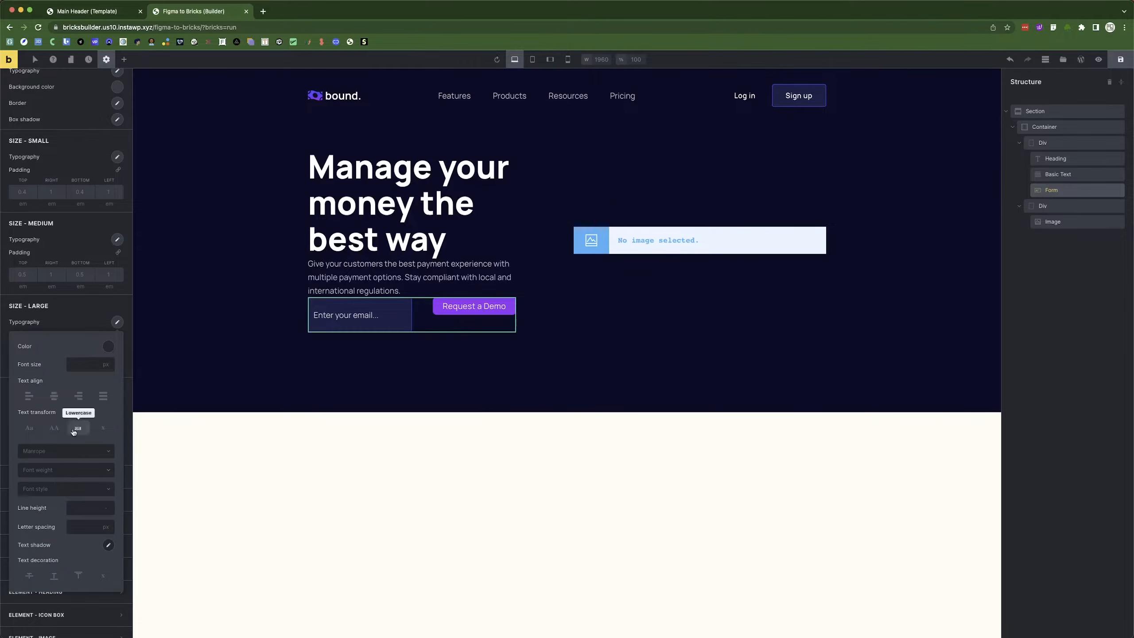
{"action": "left_click", "coordinate": [117, 320]}
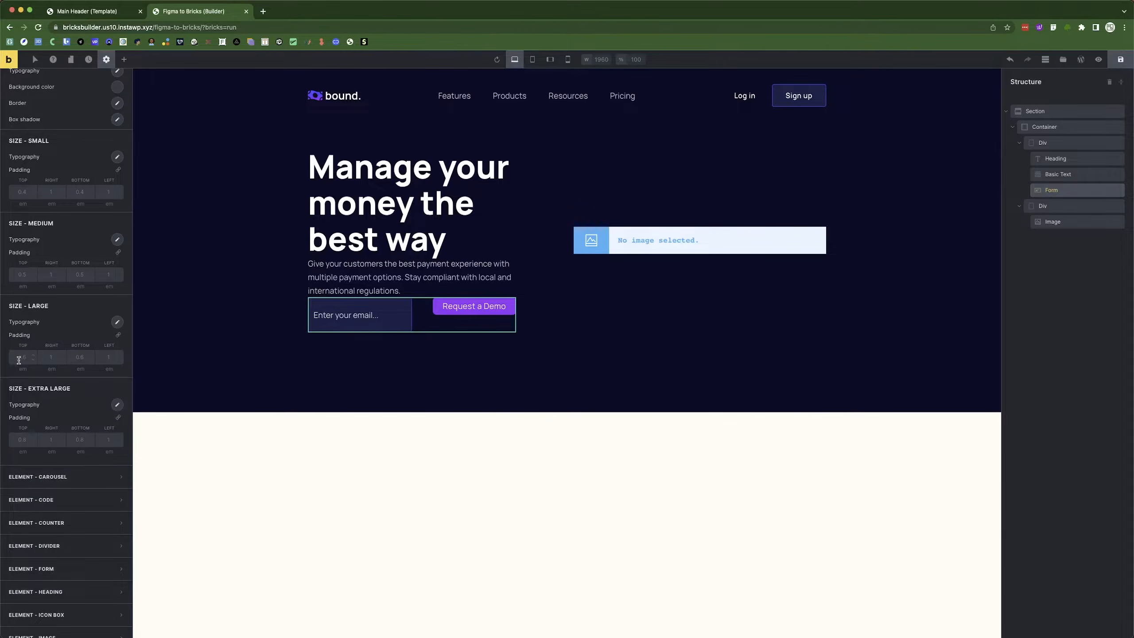
Set Large button padding to linked 18 px on all sides, then return to the Submit Button settings.
{"action": "left_click", "coordinate": [35, 367]}
{"action": "left_click", "coordinate": [28, 392]}
{"action": "left_click", "coordinate": [119, 334]}
{"action": "left_click", "coordinate": [18, 357]}
{"action": "type", "text": "18"}
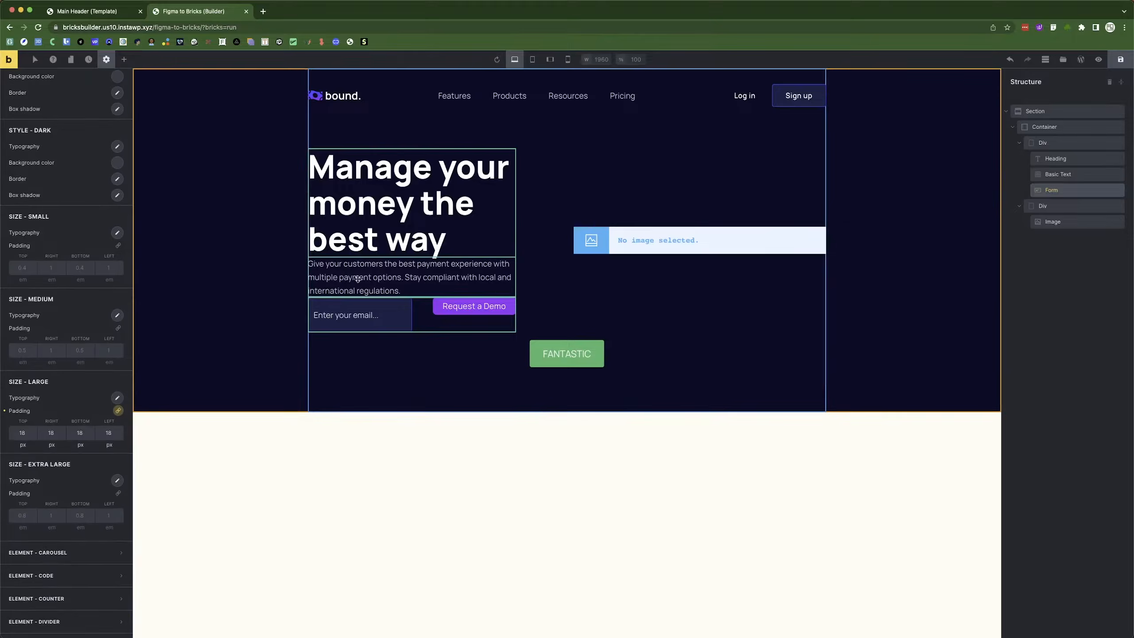
{"action": "key", "text": "Escape"}
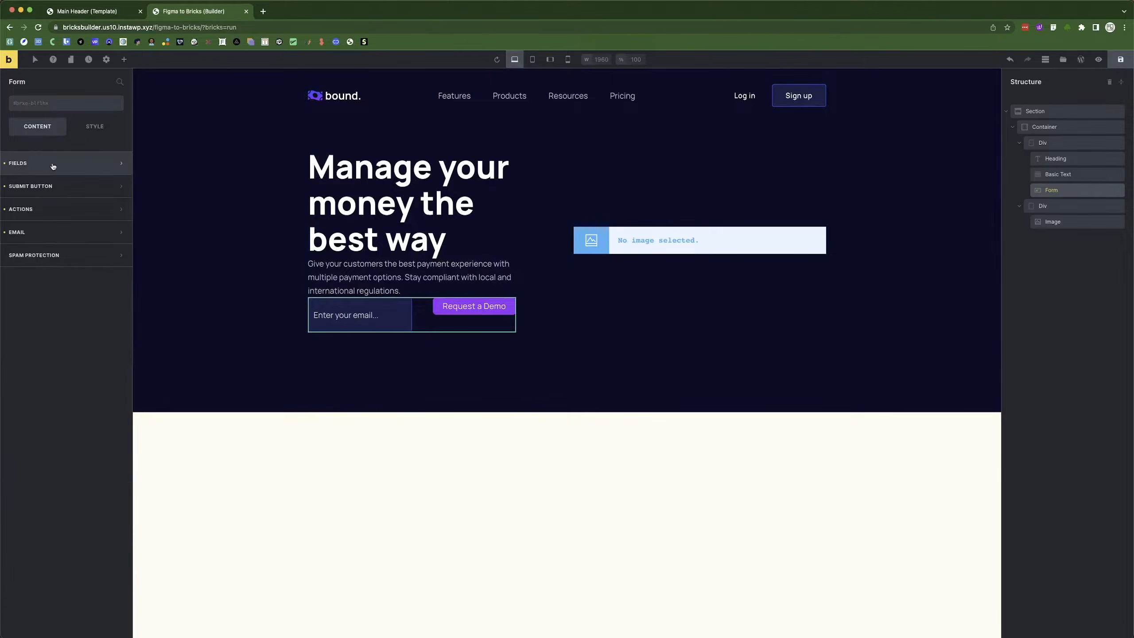
{"action": "left_click", "coordinate": [41, 187]}
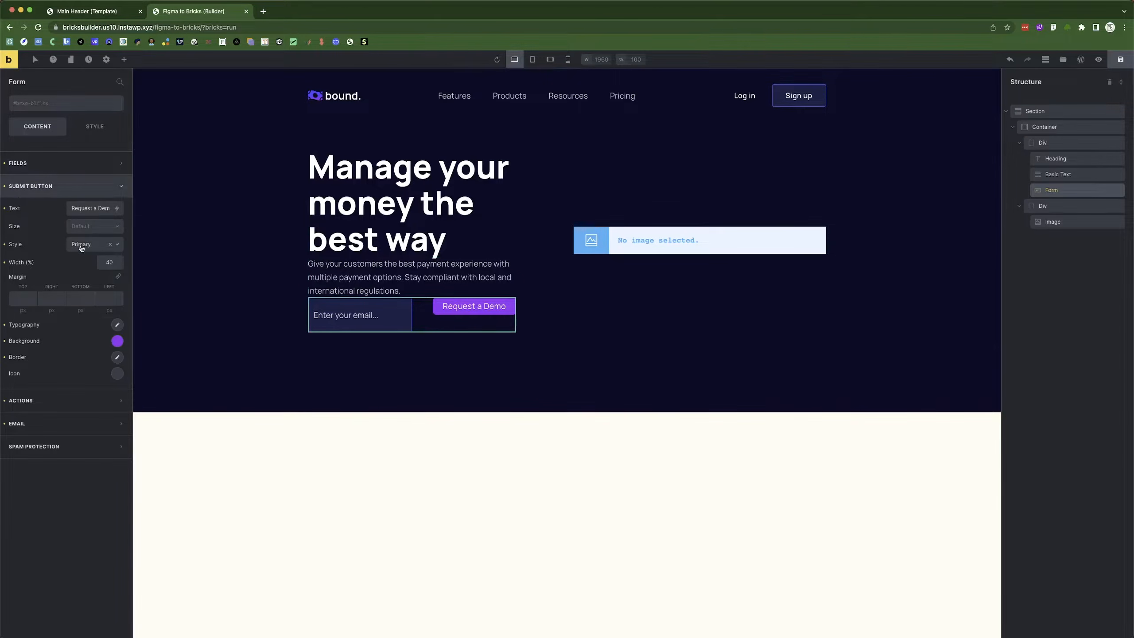
Clear the submit button's Primary style and set its size to Large.
{"action": "left_click", "coordinate": [110, 245]}
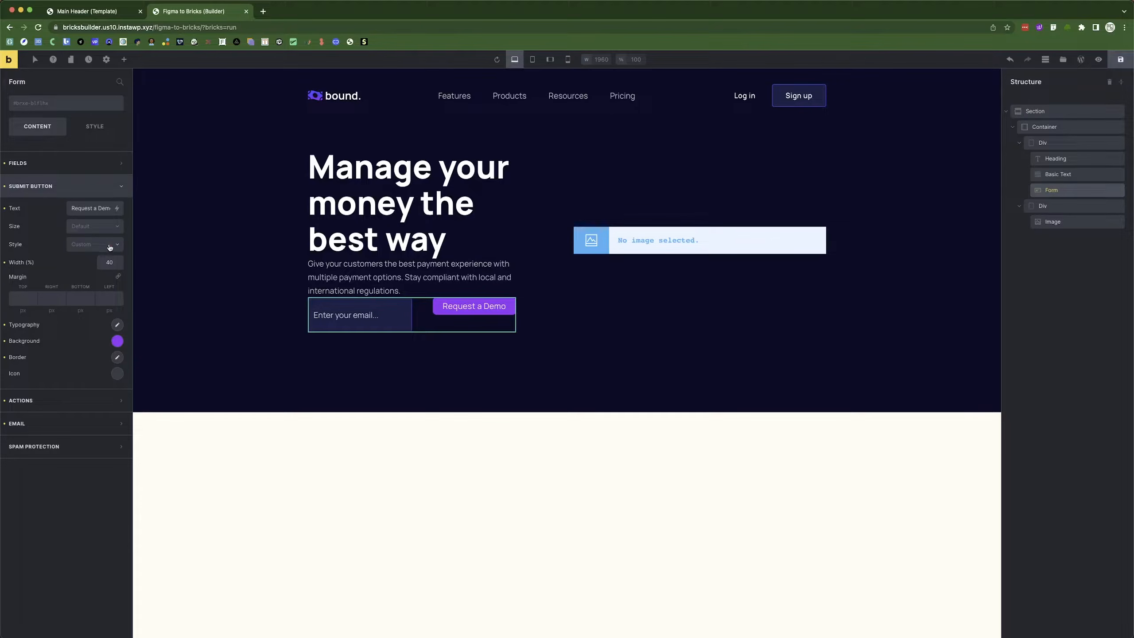
{"action": "left_click", "coordinate": [87, 229]}
{"action": "left_click", "coordinate": [88, 270]}
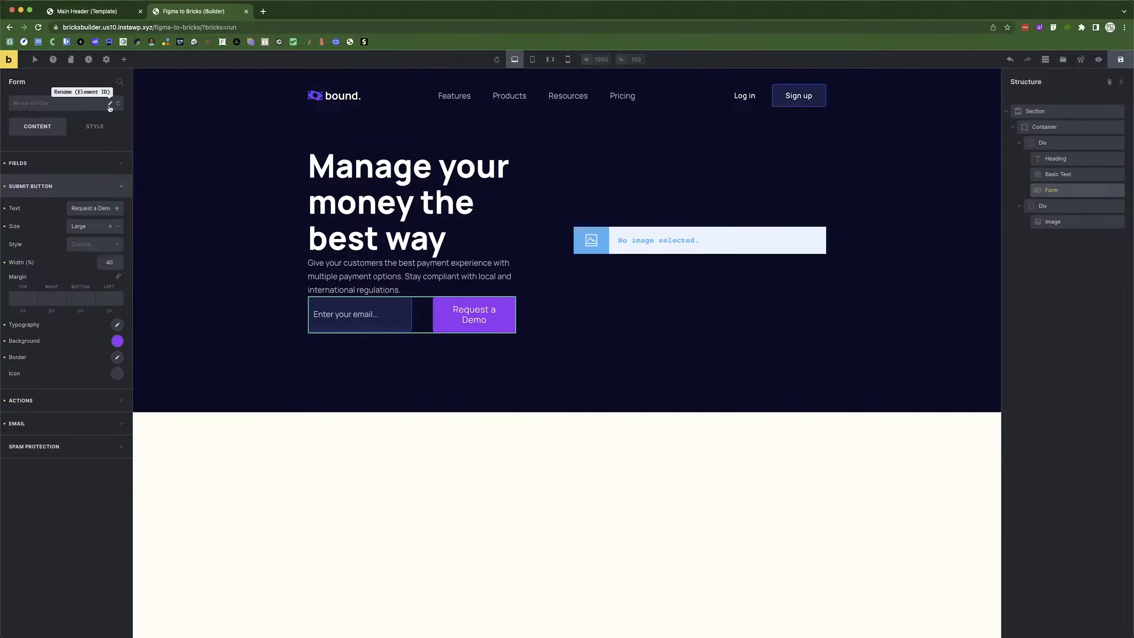
Set the theme's Large button padding to 16 px with 35 px on the right, checked against Figma.
{"action": "left_click", "coordinate": [107, 59]}
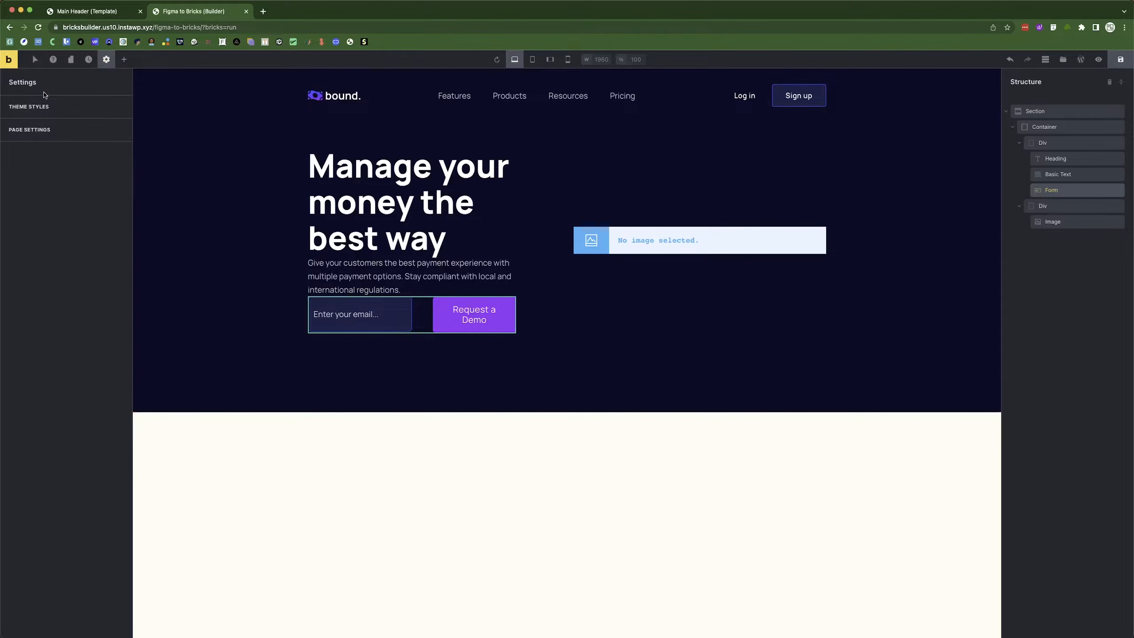
{"action": "left_click", "coordinate": [82, 107]}
{"action": "scroll", "coordinate": [56, 370], "scroll_direction": "down", "scroll_amount": 7}
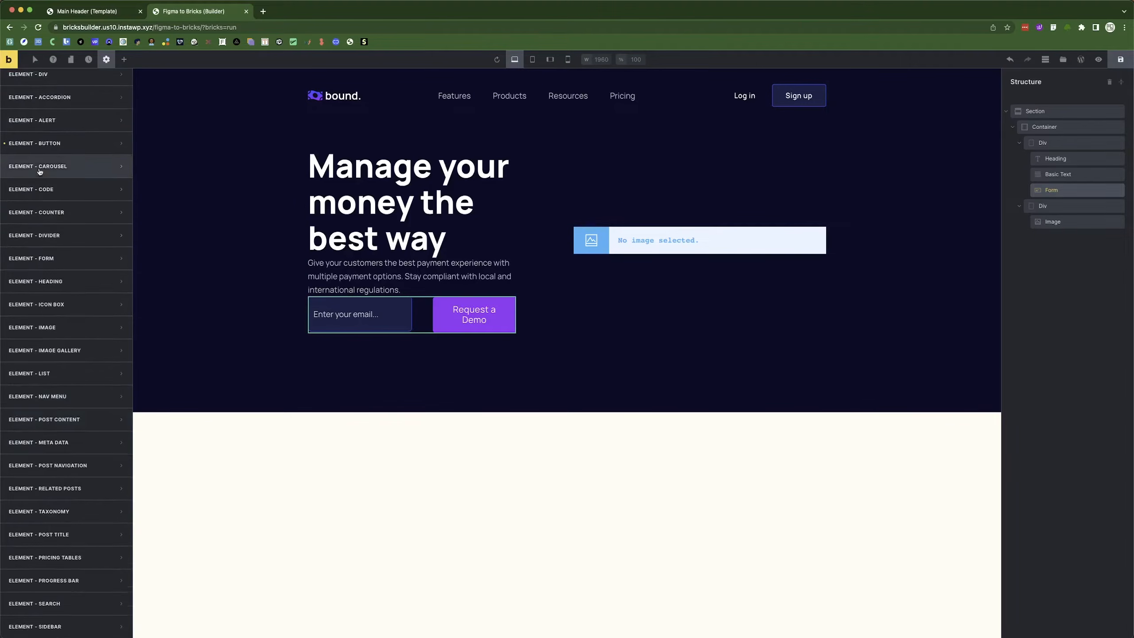
{"action": "left_click", "coordinate": [52, 144]}
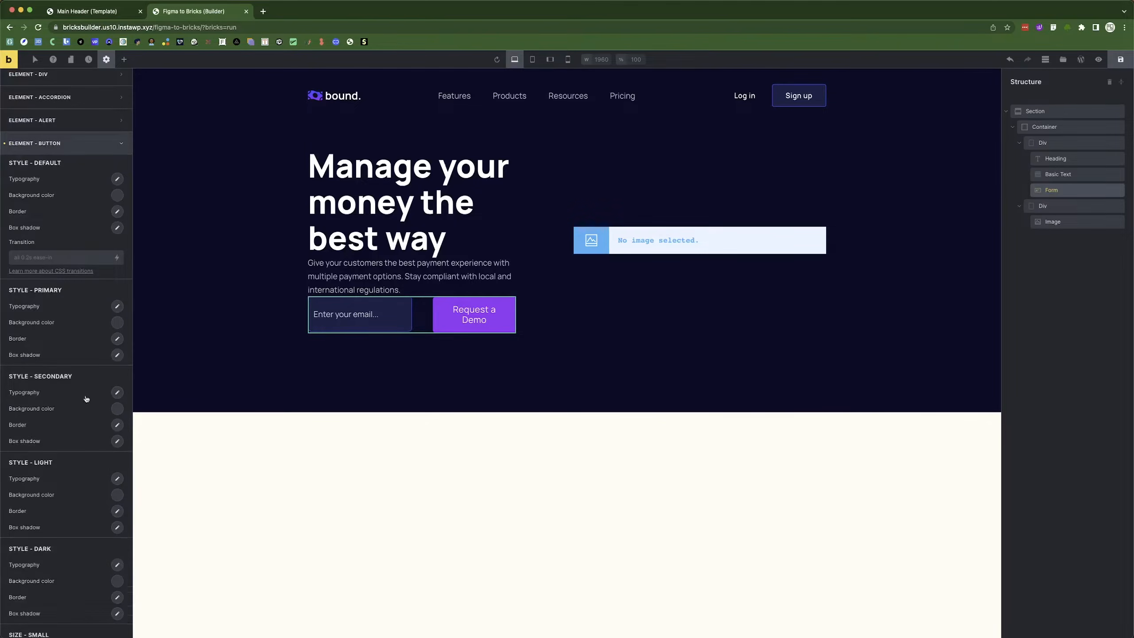
{"action": "scroll", "coordinate": [71, 414], "scroll_direction": "down", "scroll_amount": 14}
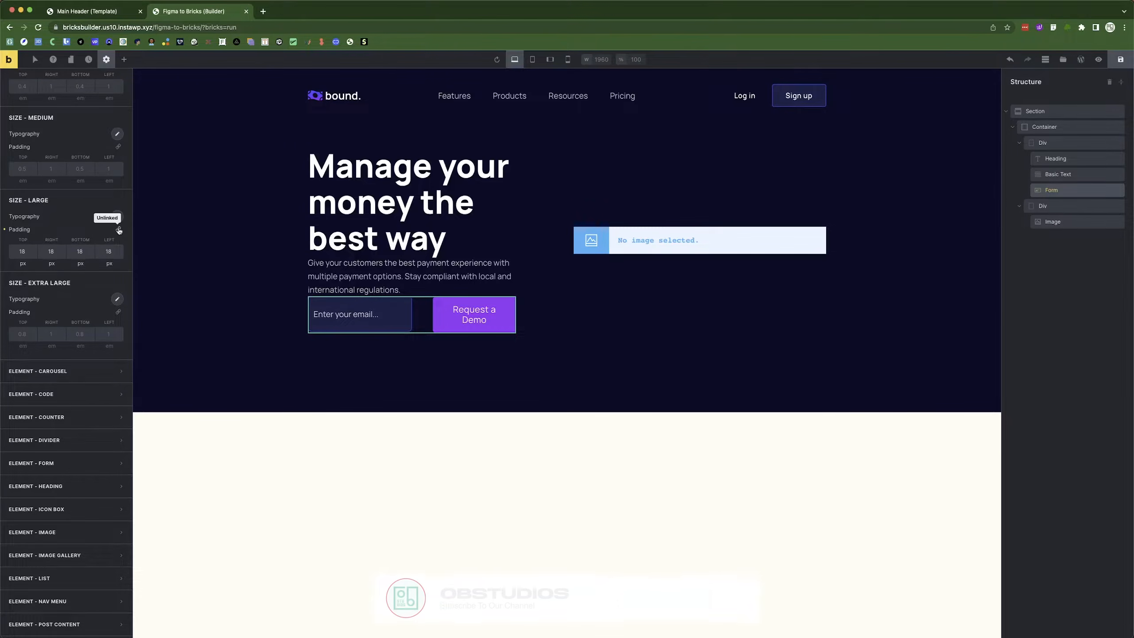
{"action": "double_click", "coordinate": [17, 248]}
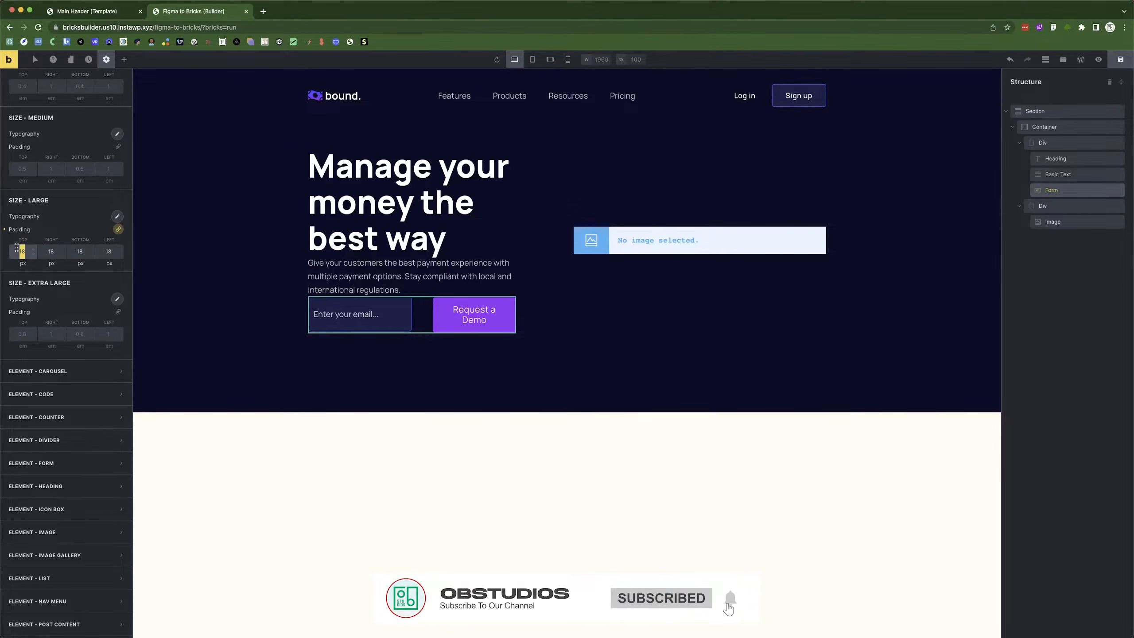
{"action": "type", "text": "15"}
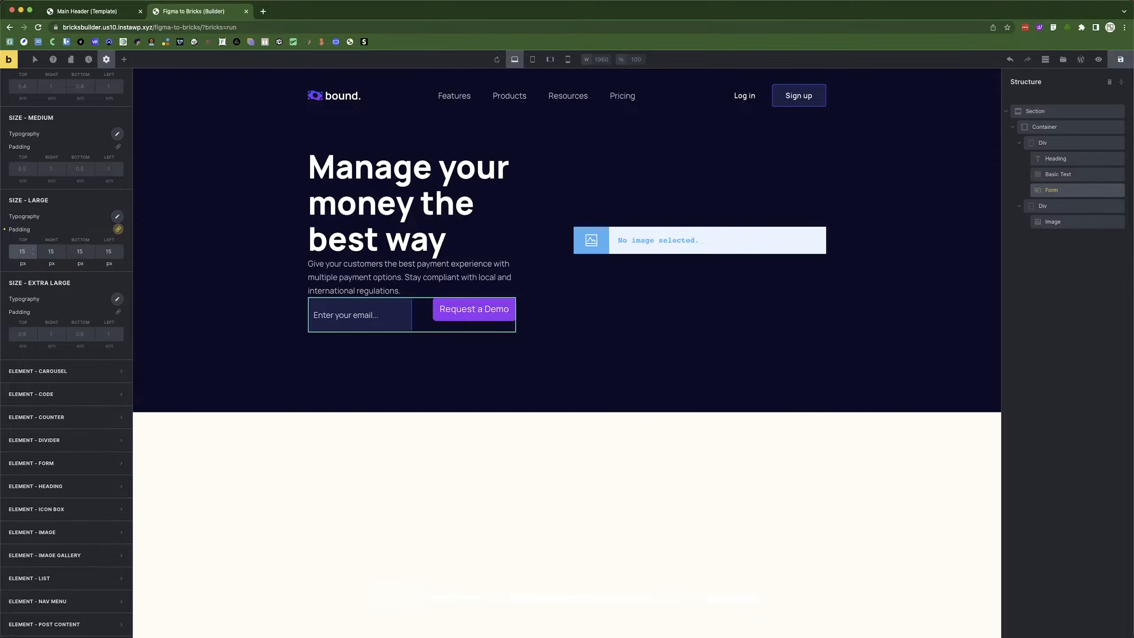
{"action": "left_click", "coordinate": [20, 251]}
{"action": "key", "text": "Up"}
{"action": "key", "text": "Up"}
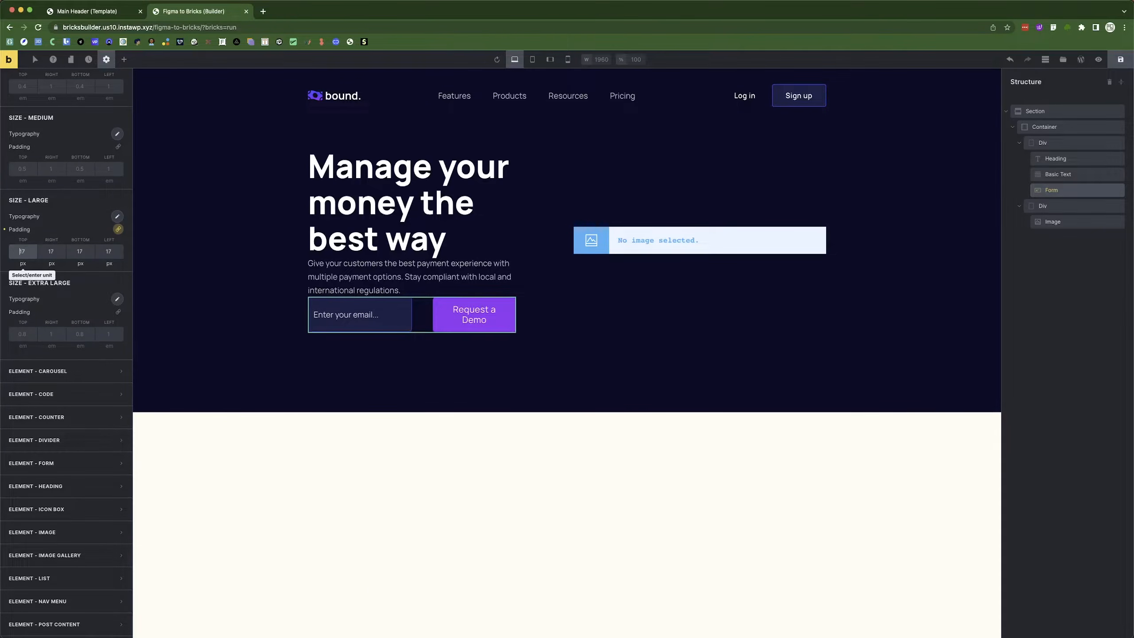
{"action": "key", "text": "Down"}
{"action": "key", "text": "Down"}
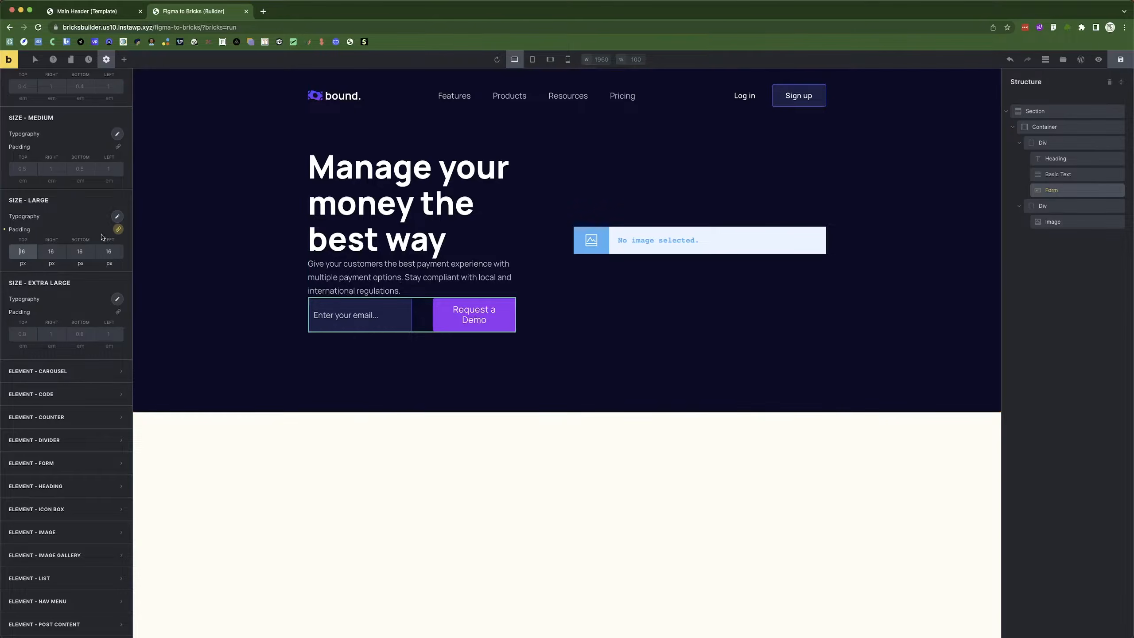
{"action": "double_click", "coordinate": [51, 251]}
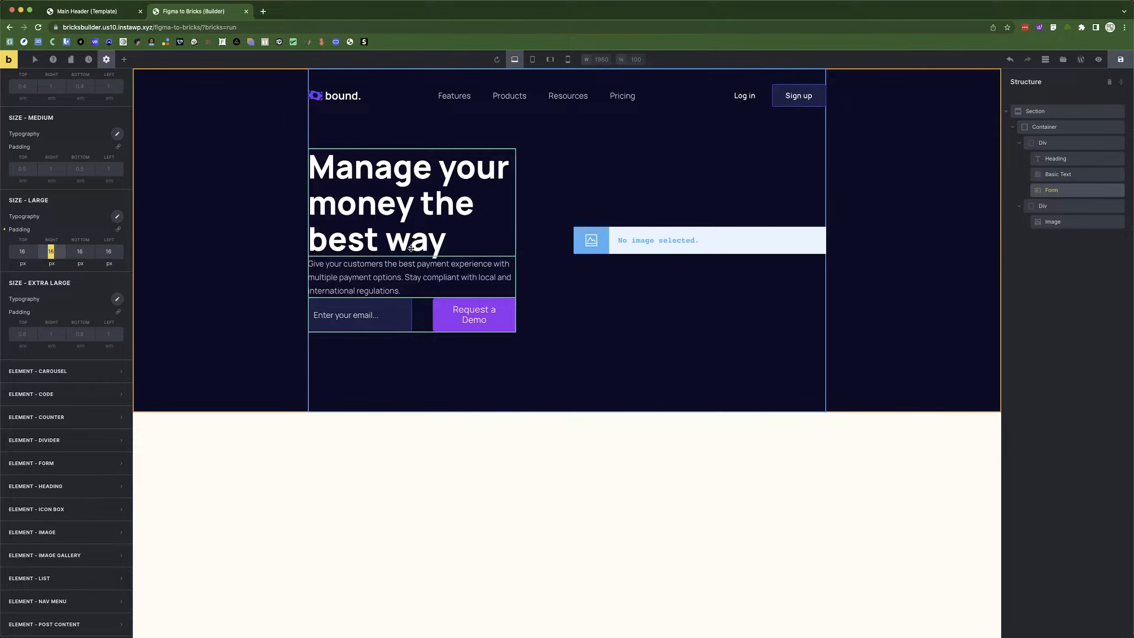
{"action": "type", "text": "35"}
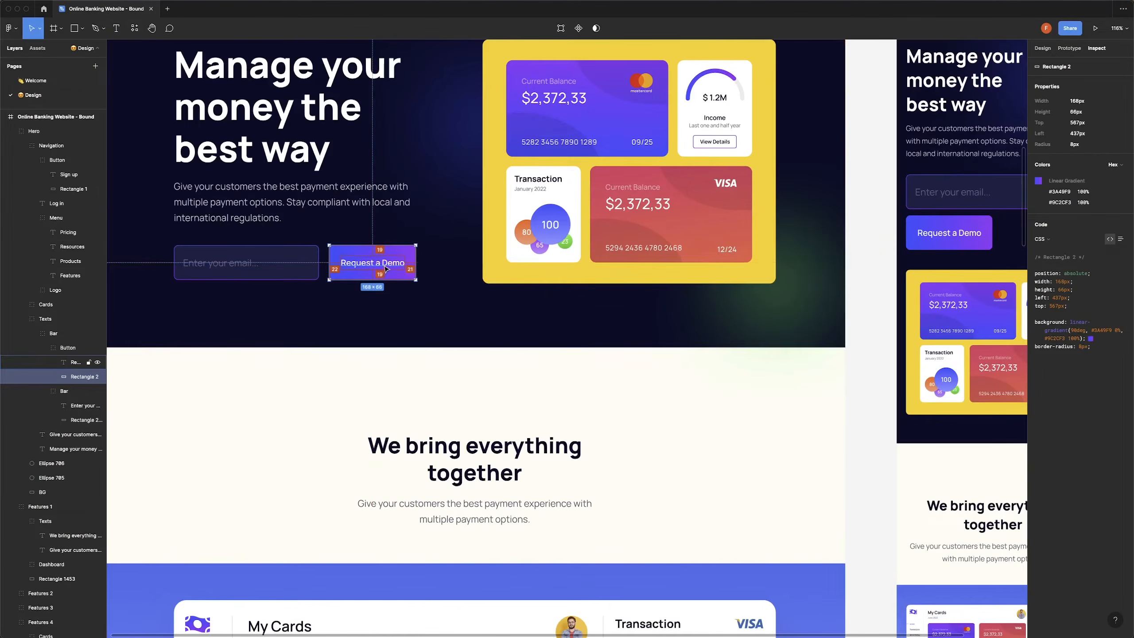
{"action": "left_click", "coordinate": [387, 265]}
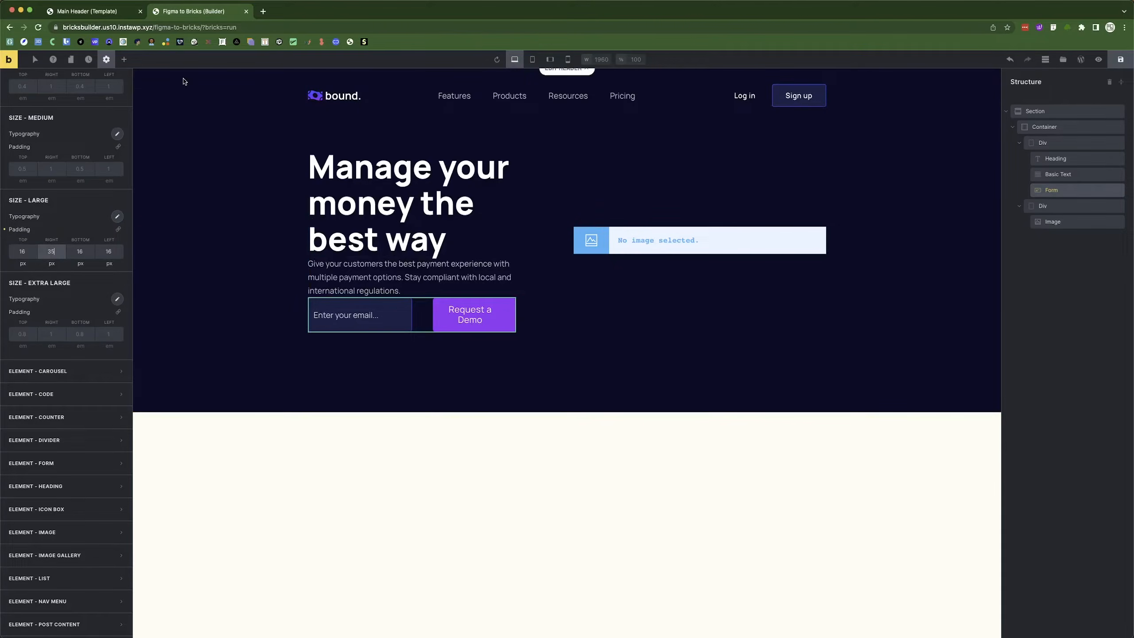
Set the submit button's typography font size to 16.
{"action": "left_click", "coordinate": [188, 292]}
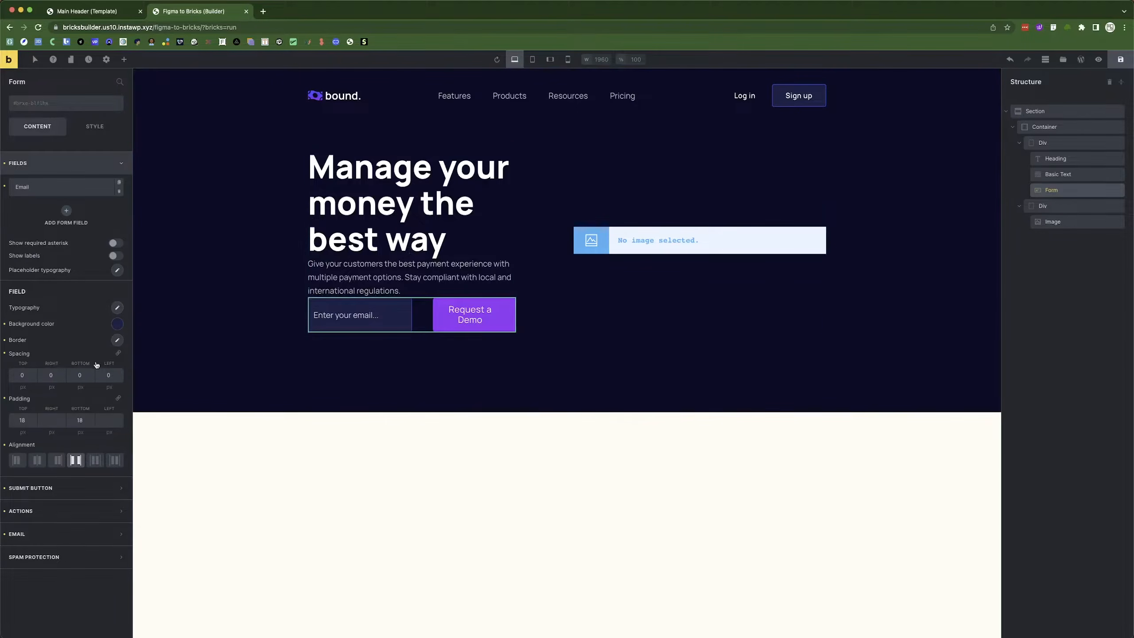
{"action": "left_click", "coordinate": [117, 308]}
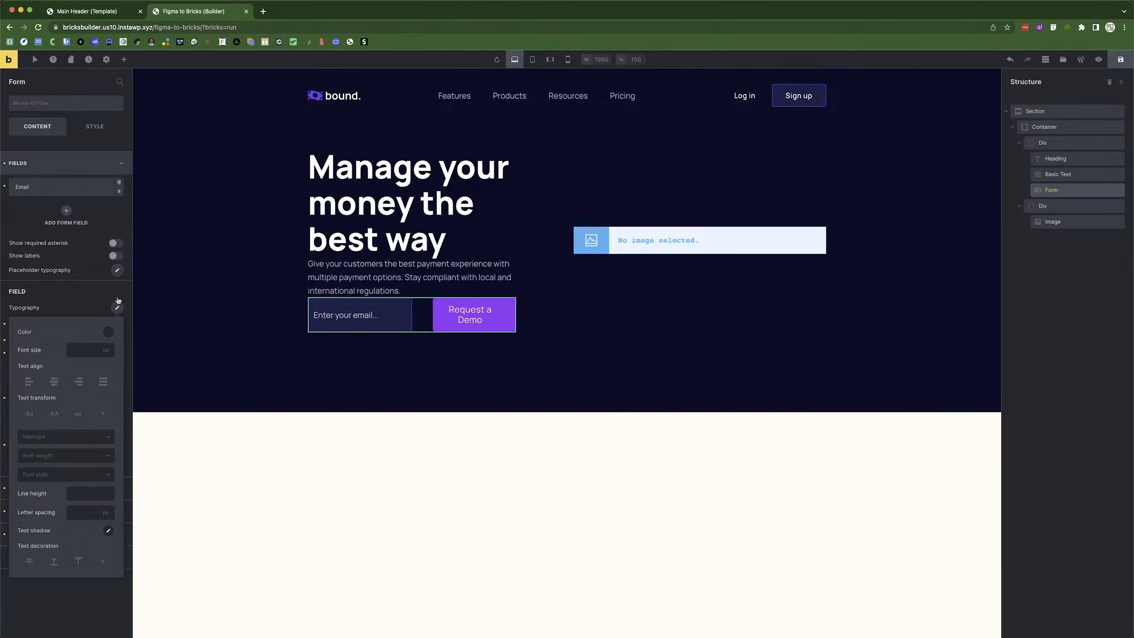
{"action": "left_click", "coordinate": [62, 164]}
{"action": "left_click", "coordinate": [60, 187]}
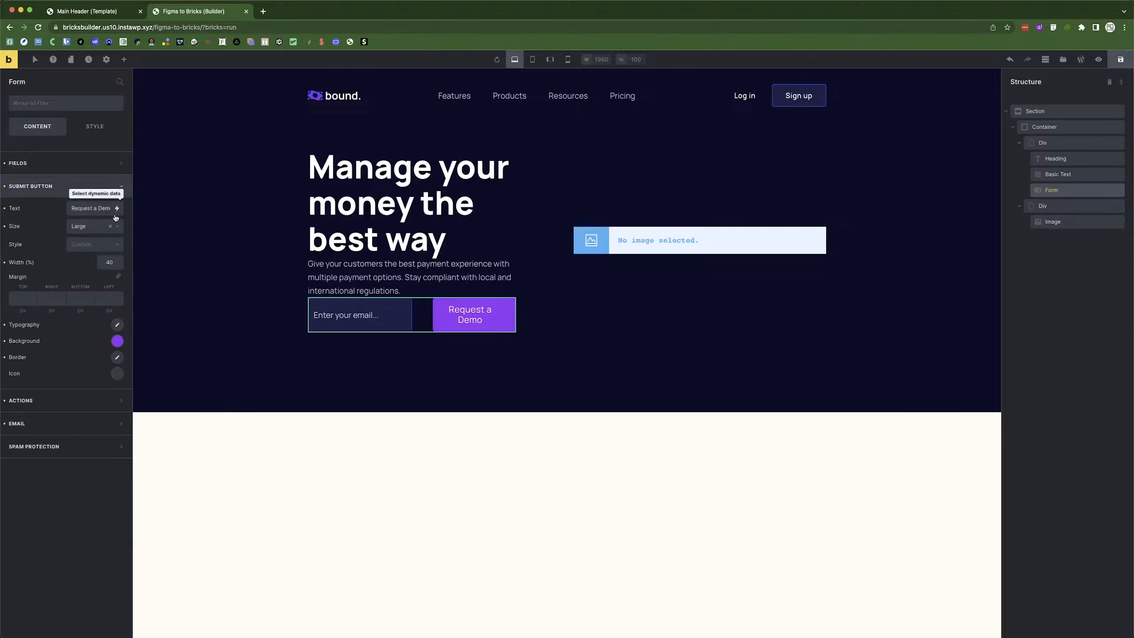
{"action": "left_click", "coordinate": [117, 326]}
{"action": "left_click", "coordinate": [84, 370]}
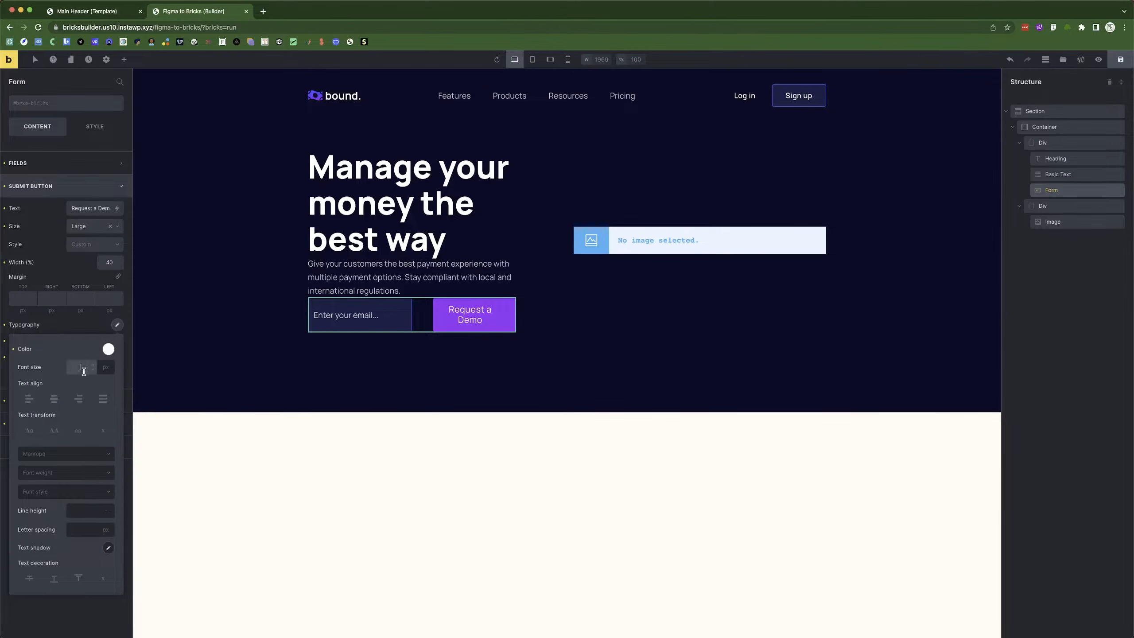
{"action": "type", "text": "16"}
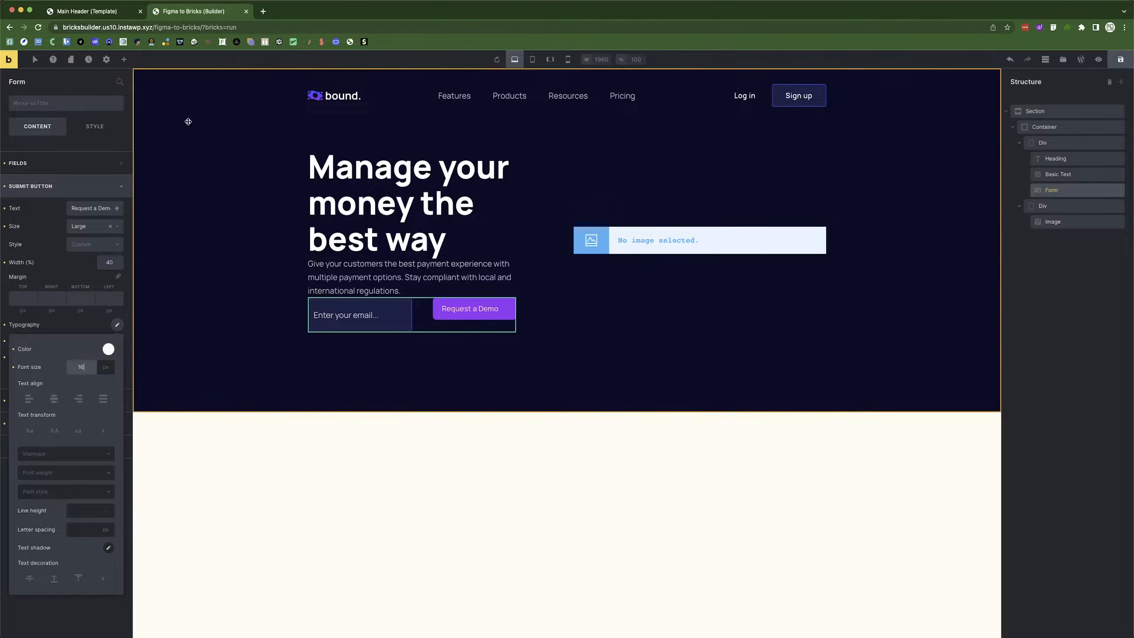
In Theme Styles, rework the Large button's left and right padding values.
{"action": "left_click", "coordinate": [106, 58]}
{"action": "left_click", "coordinate": [57, 105]}
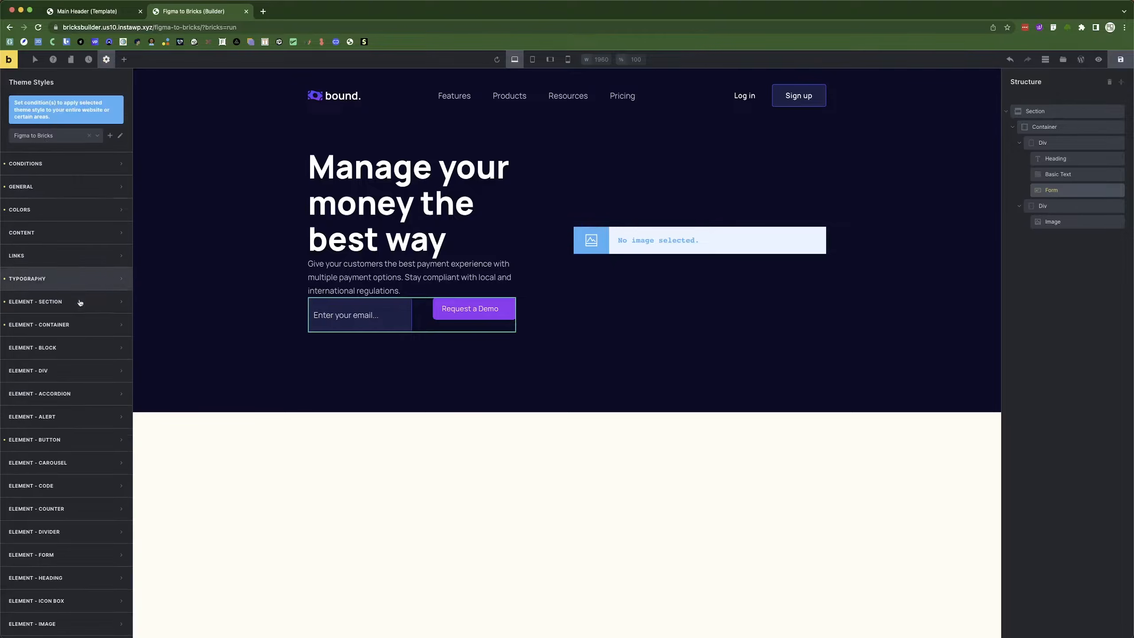
{"action": "scroll", "coordinate": [71, 357], "scroll_direction": "down", "scroll_amount": 3}
{"action": "left_click", "coordinate": [66, 306]}
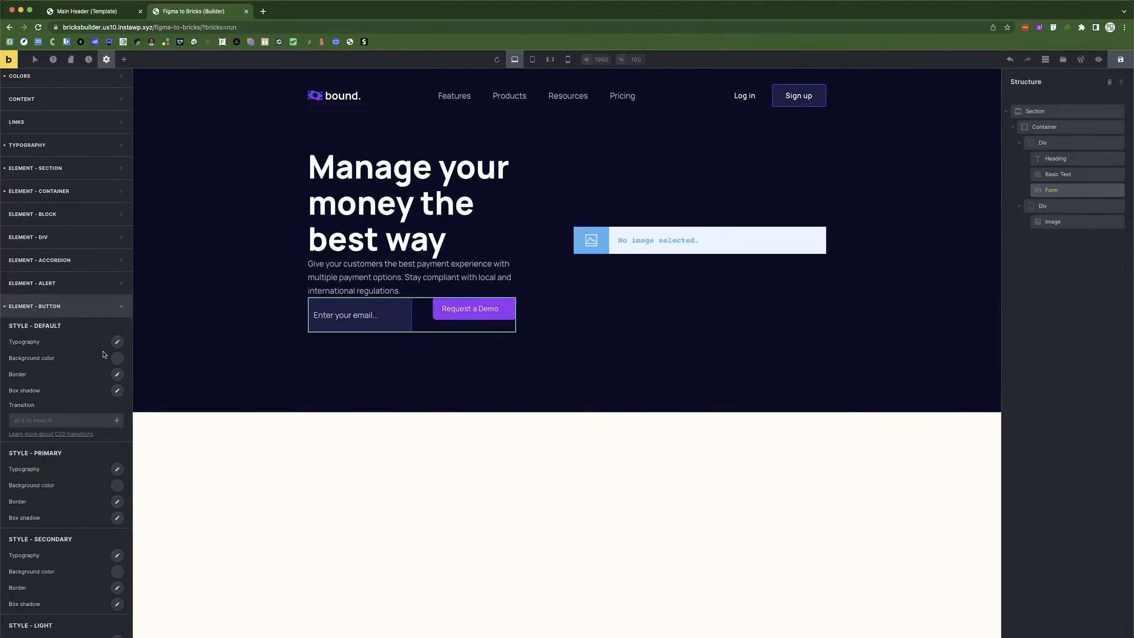
{"action": "scroll", "coordinate": [114, 343], "scroll_direction": "down", "scroll_amount": 12}
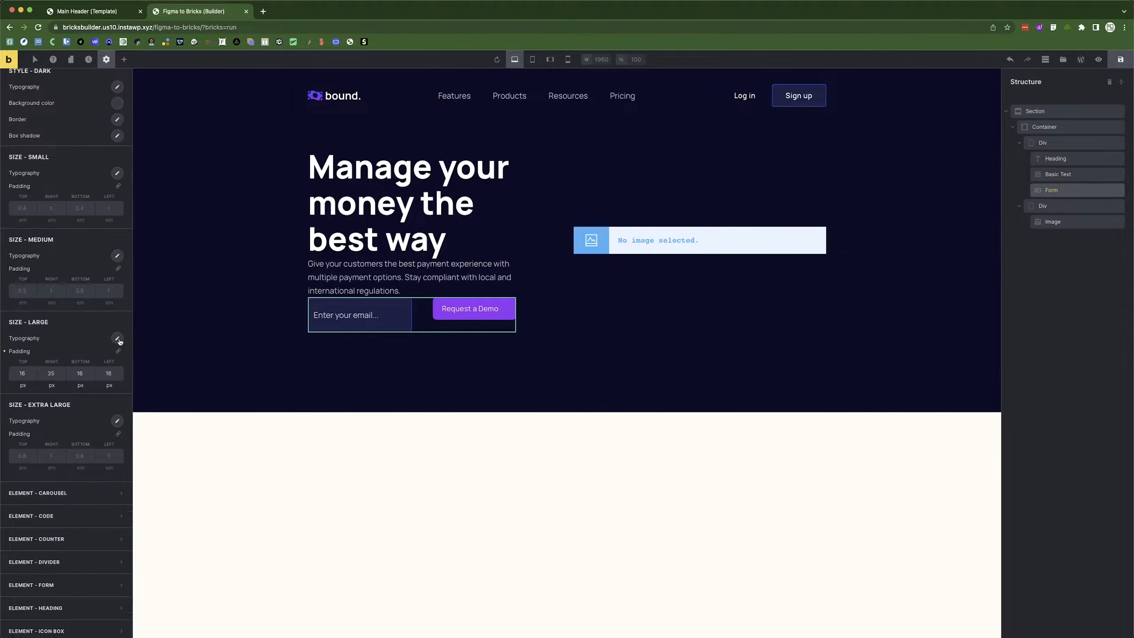
{"action": "left_click", "coordinate": [51, 373]}
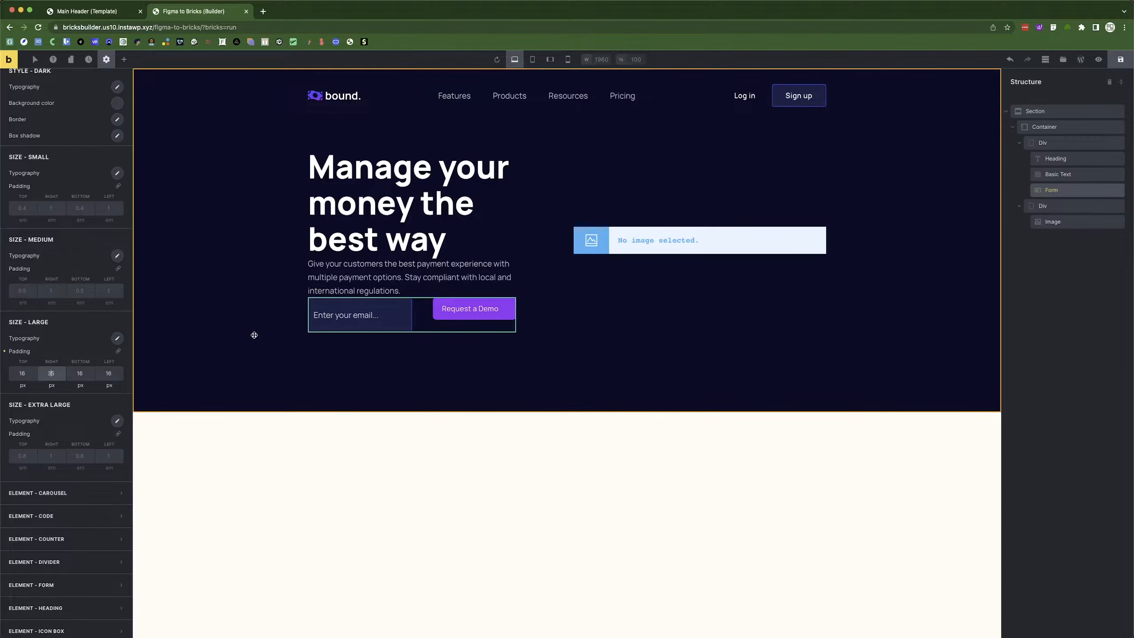
{"action": "double_click", "coordinate": [109, 373]}
{"action": "type", "text": "35"}
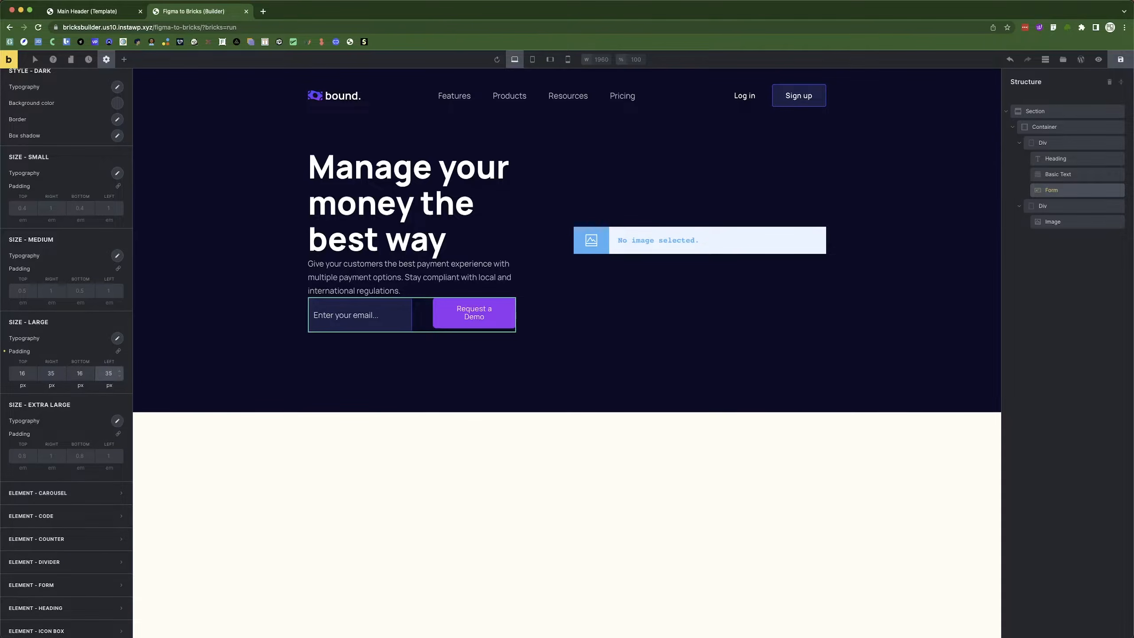
{"action": "left_click", "coordinate": [50, 374]}
{"action": "key", "text": "BackSpace"}
{"action": "type", "text": "2"}
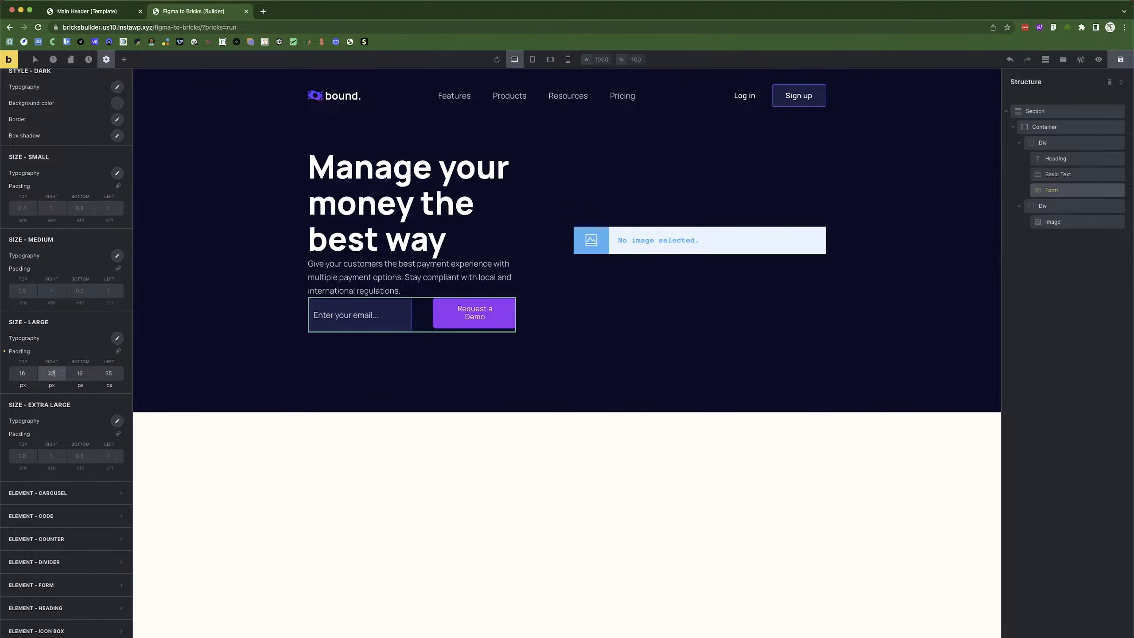
{"action": "left_click", "coordinate": [103, 373]}
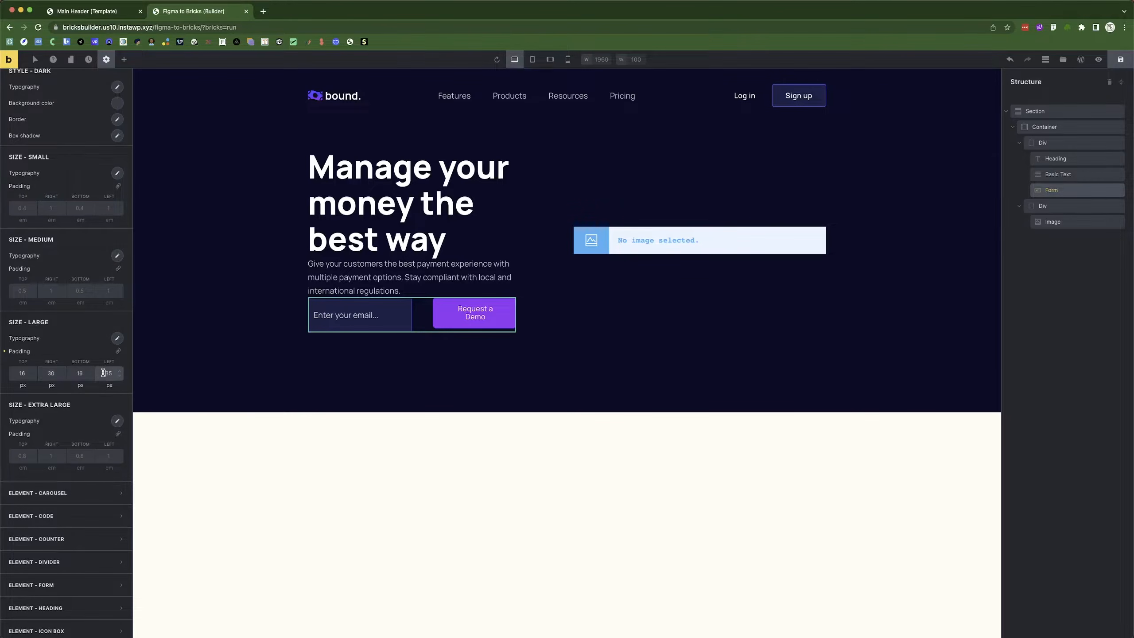
{"action": "key", "text": "BackSpace"}
{"action": "type", "text": "0"}
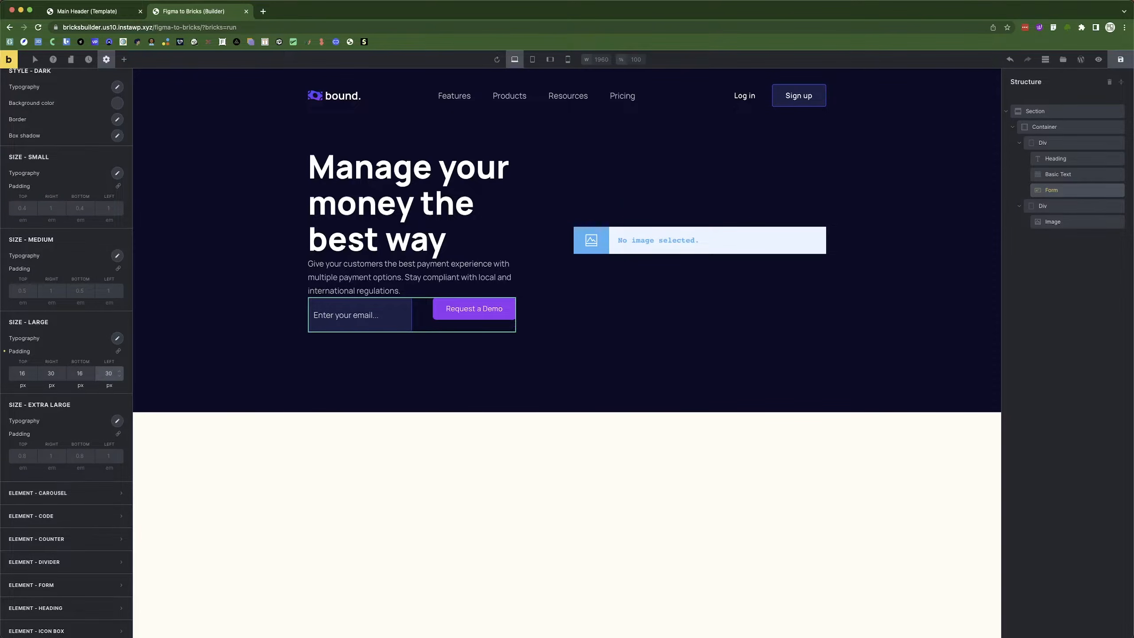
Raise the Large button's top and bottom padding to 30 px so all four sides match.
{"action": "left_click", "coordinate": [21, 373]}
{"action": "key", "text": "Up"}
{"action": "key", "text": "Up"}
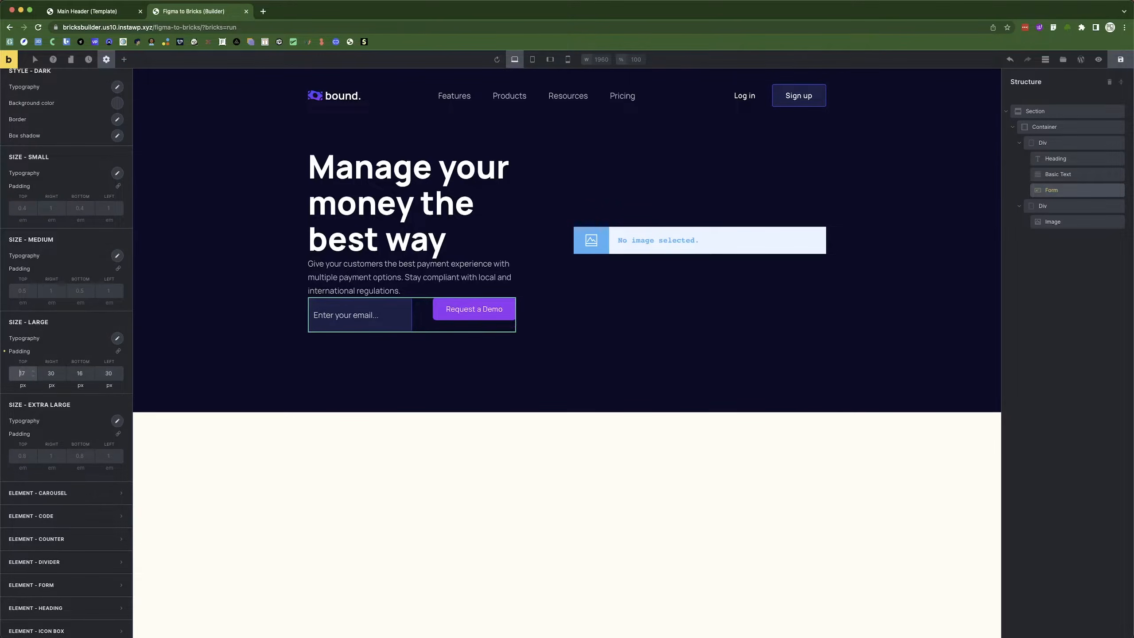
{"action": "key", "text": "Up"}
{"action": "key", "text": "Up"}
{"action": "key", "text": "Up"}
{"action": "key", "text": "Up"}
{"action": "key", "text": "Up"}
{"action": "key", "text": "Up"}
{"action": "key", "text": "Up"}
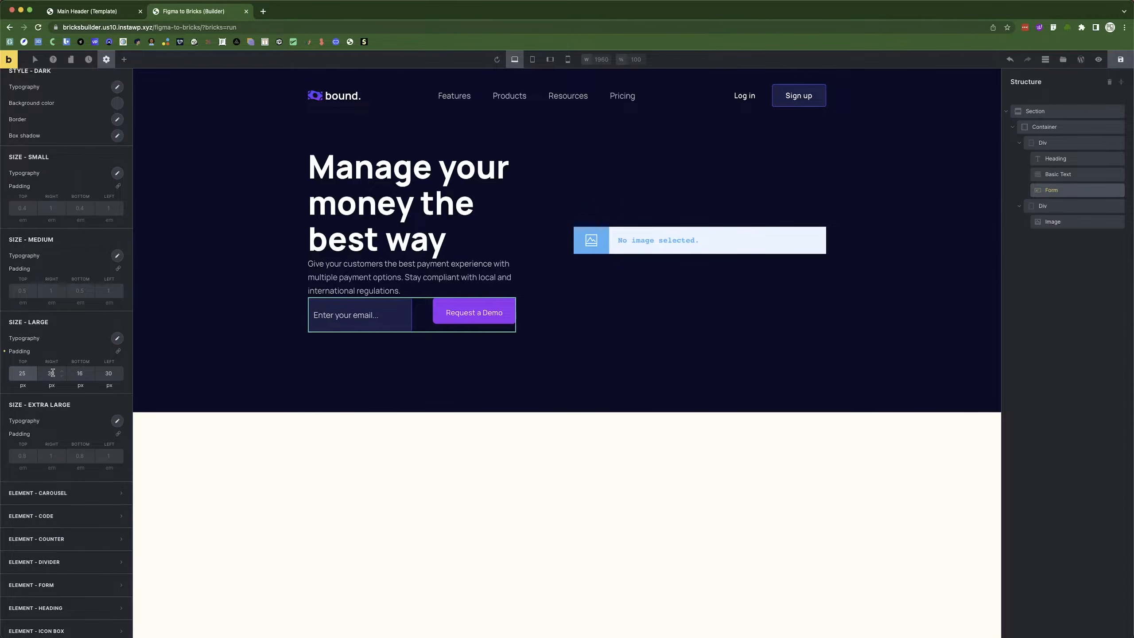
{"action": "left_click", "coordinate": [70, 374]}
{"action": "key", "text": "Up"}
{"action": "key", "text": "Up"}
{"action": "key", "text": "Up"}
{"action": "key", "text": "Up"}
{"action": "key", "text": "Up"}
{"action": "key", "text": "Up"}
{"action": "key", "text": "Up"}
{"action": "key", "text": "Up"}
{"action": "key", "text": "Up"}
{"action": "key", "text": "Up"}
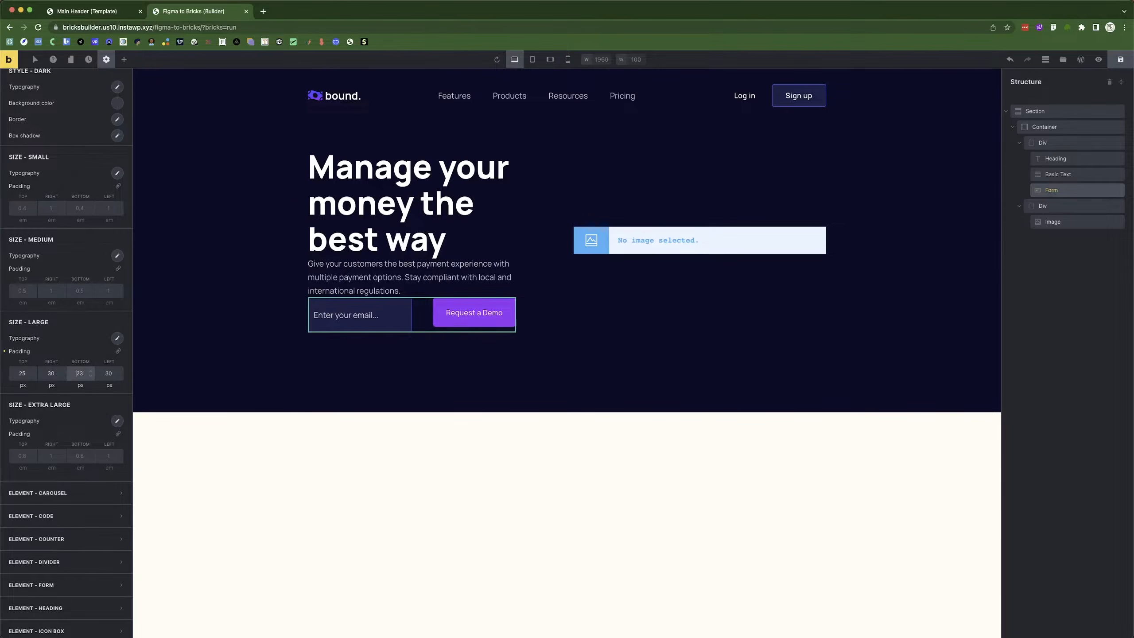
{"action": "key", "text": "Down"}
{"action": "left_click", "coordinate": [25, 373]}
{"action": "key", "text": "Up"}
{"action": "key", "text": "Up"}
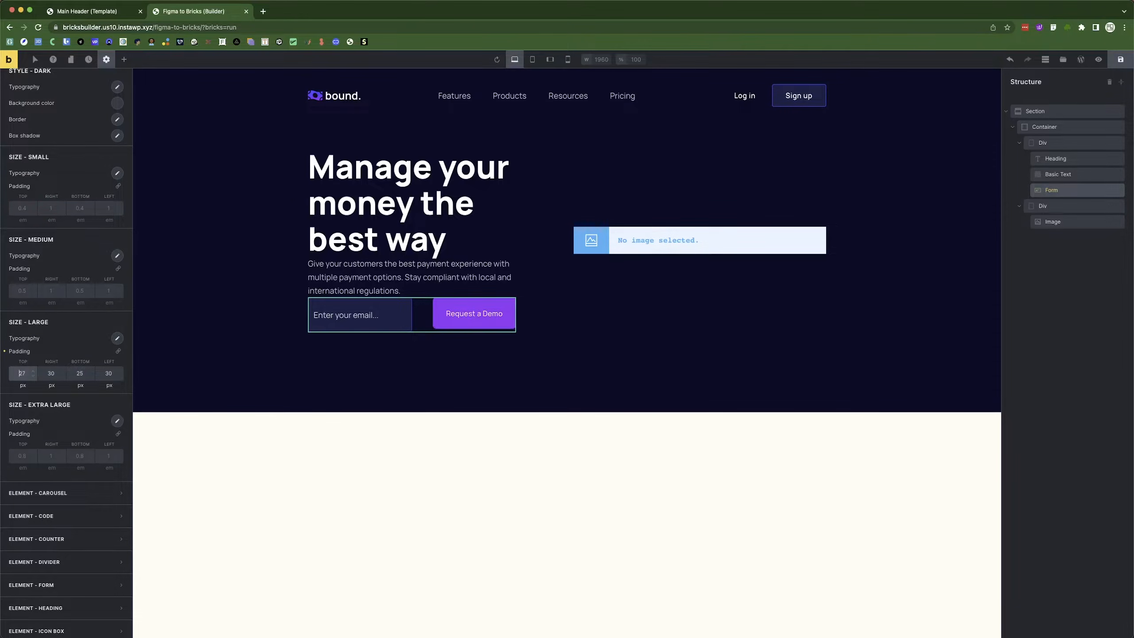
{"action": "left_click", "coordinate": [77, 373]}
{"action": "key", "text": "Up"}
{"action": "key", "text": "Up"}
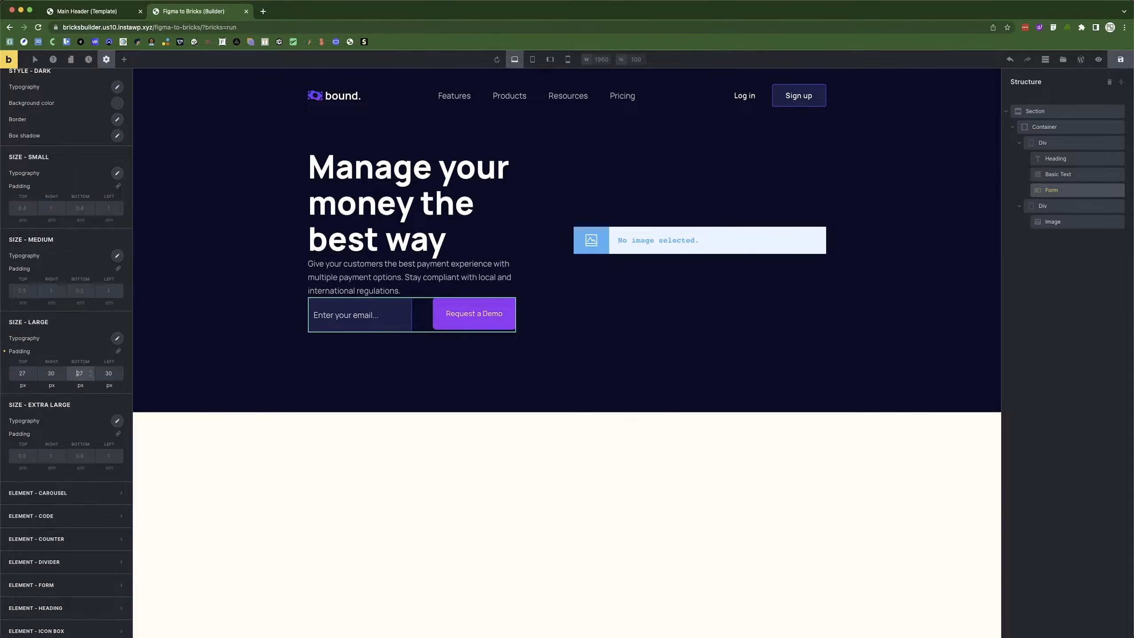
{"action": "left_click", "coordinate": [22, 373]}
{"action": "key", "text": "Up"}
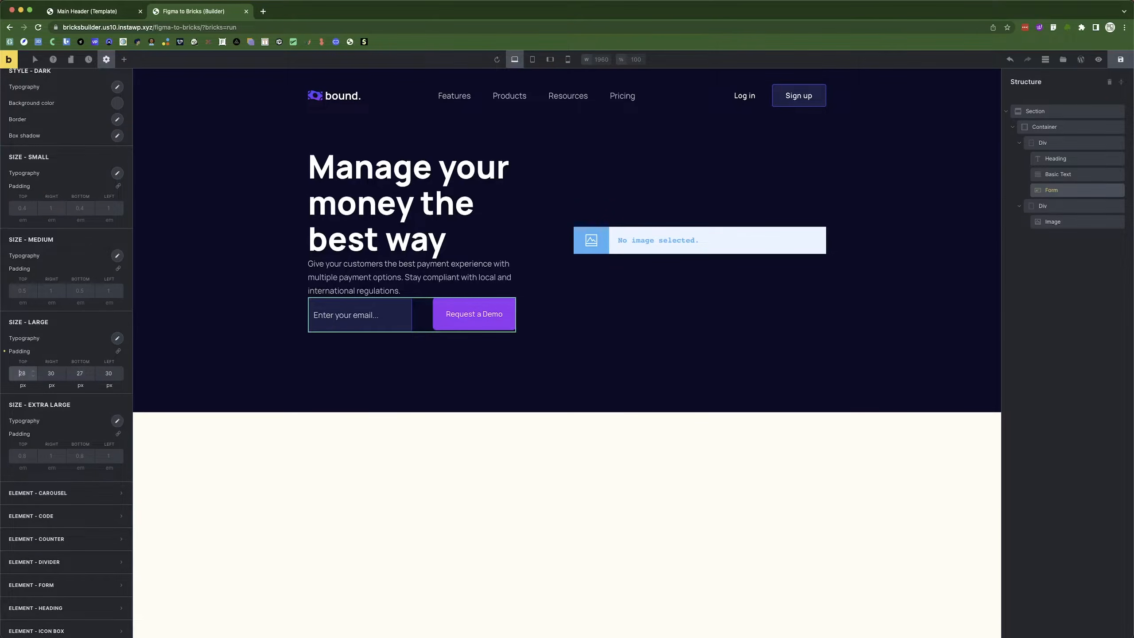
{"action": "left_click", "coordinate": [83, 371]}
{"action": "key", "text": "Up"}
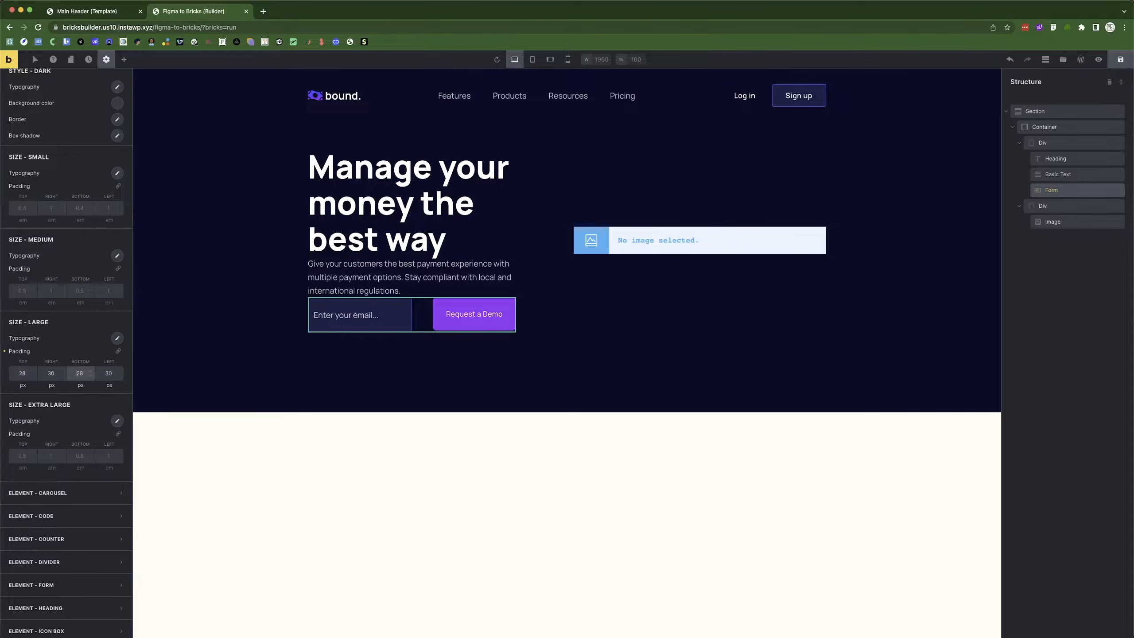
{"action": "double_click", "coordinate": [17, 375]}
{"action": "type", "text": "30"}
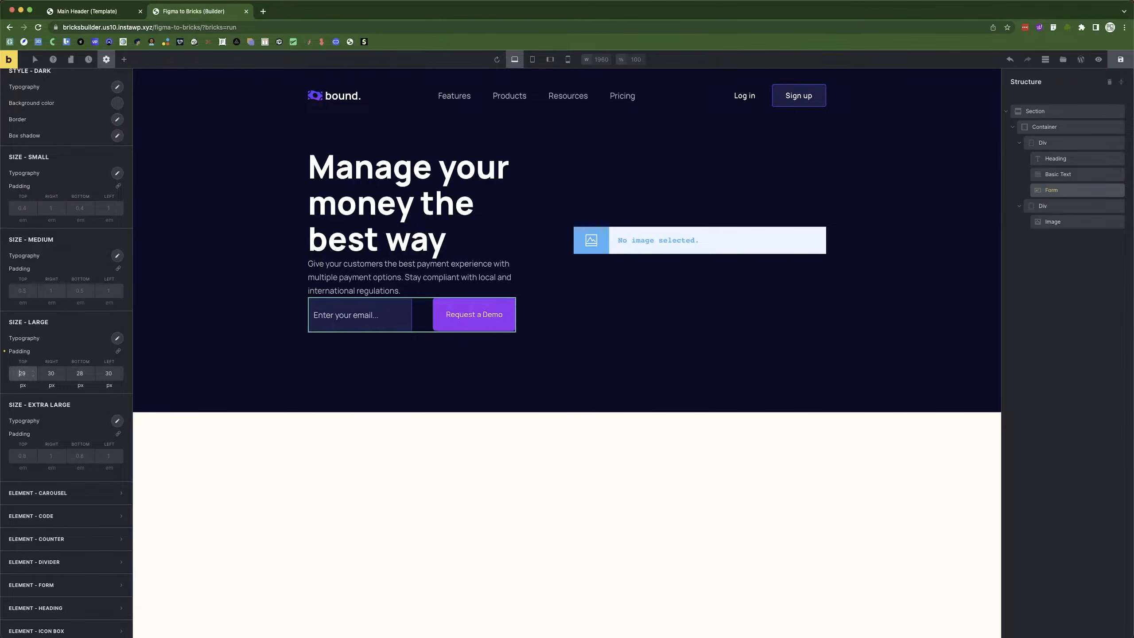
{"action": "left_click", "coordinate": [68, 373]}
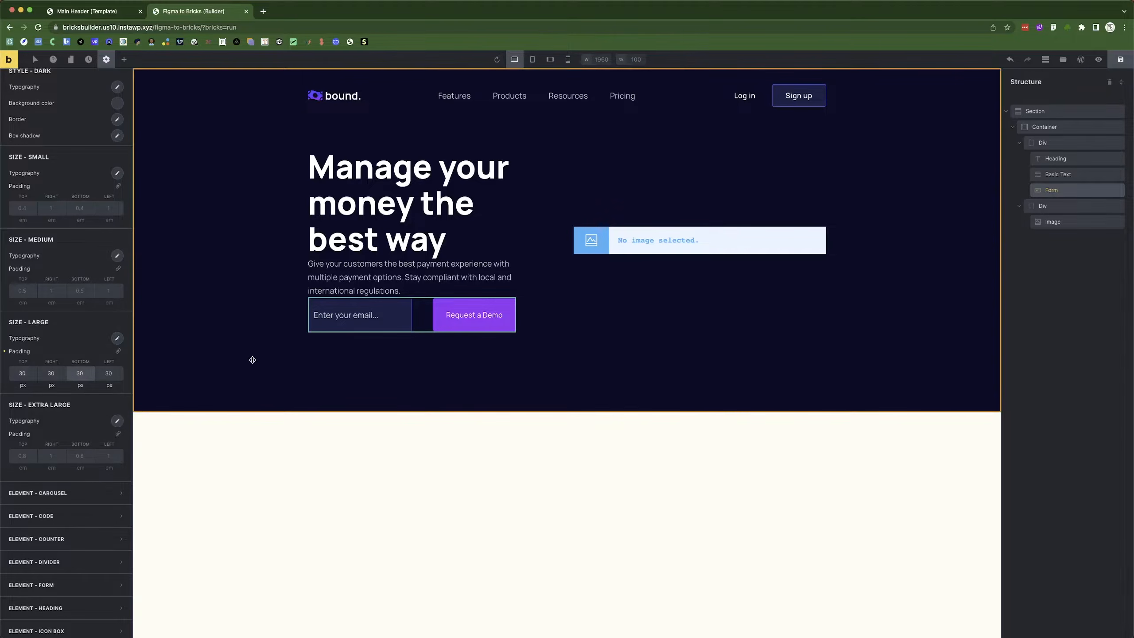
Make the hero's left Div a vertical flex column with a 20 px row gap.
{"action": "left_click", "coordinate": [475, 381]}
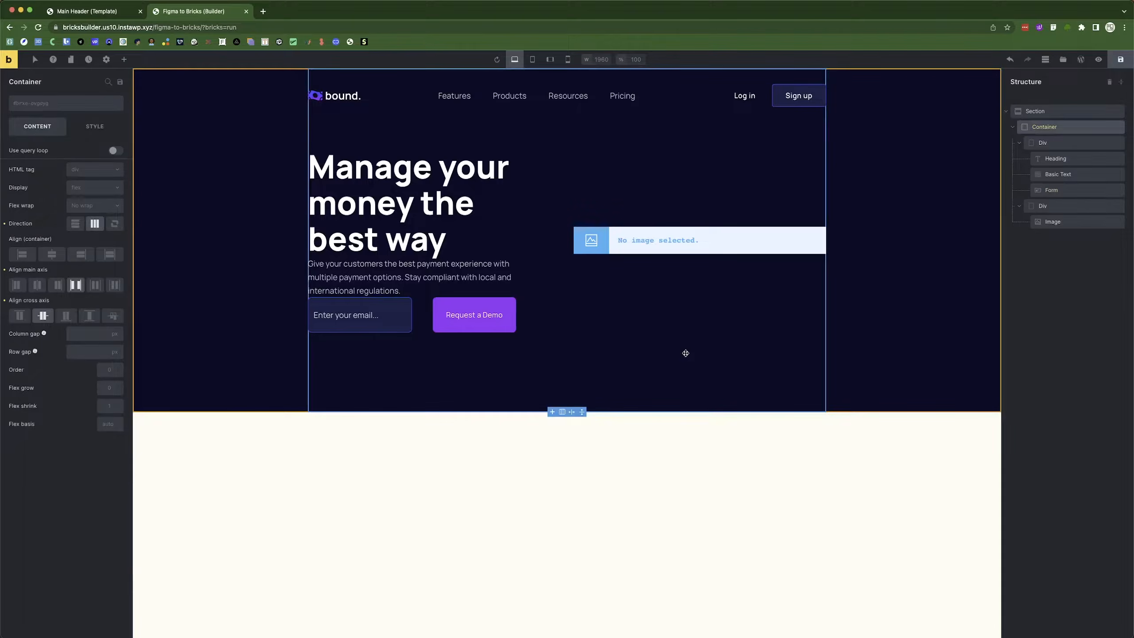
{"action": "left_click", "coordinate": [266, 314]}
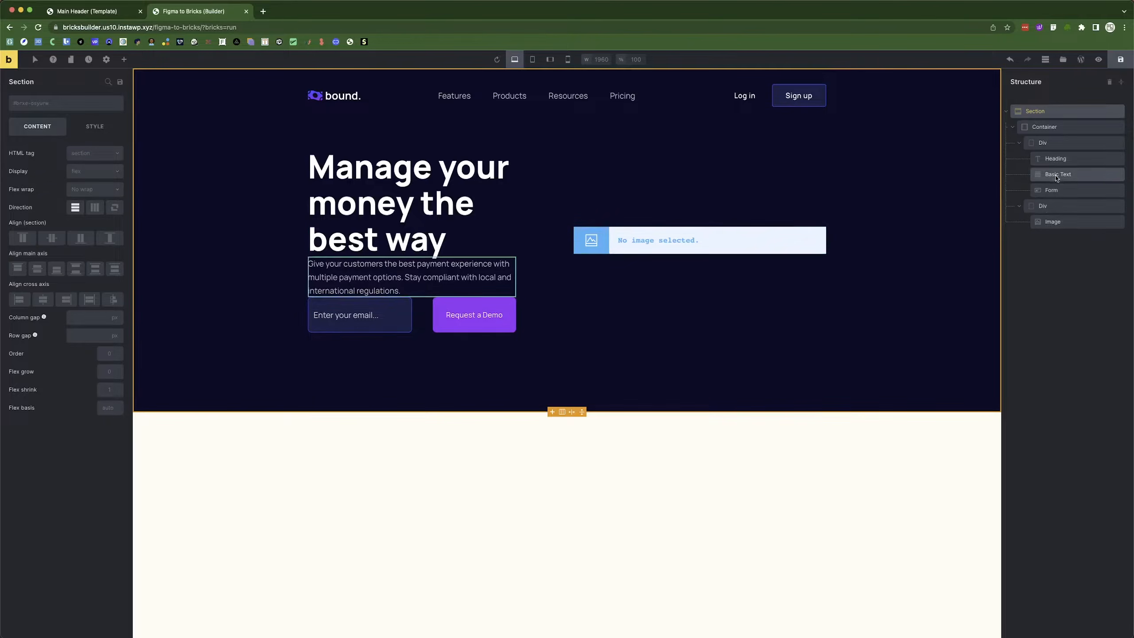
{"action": "left_click", "coordinate": [1062, 190]}
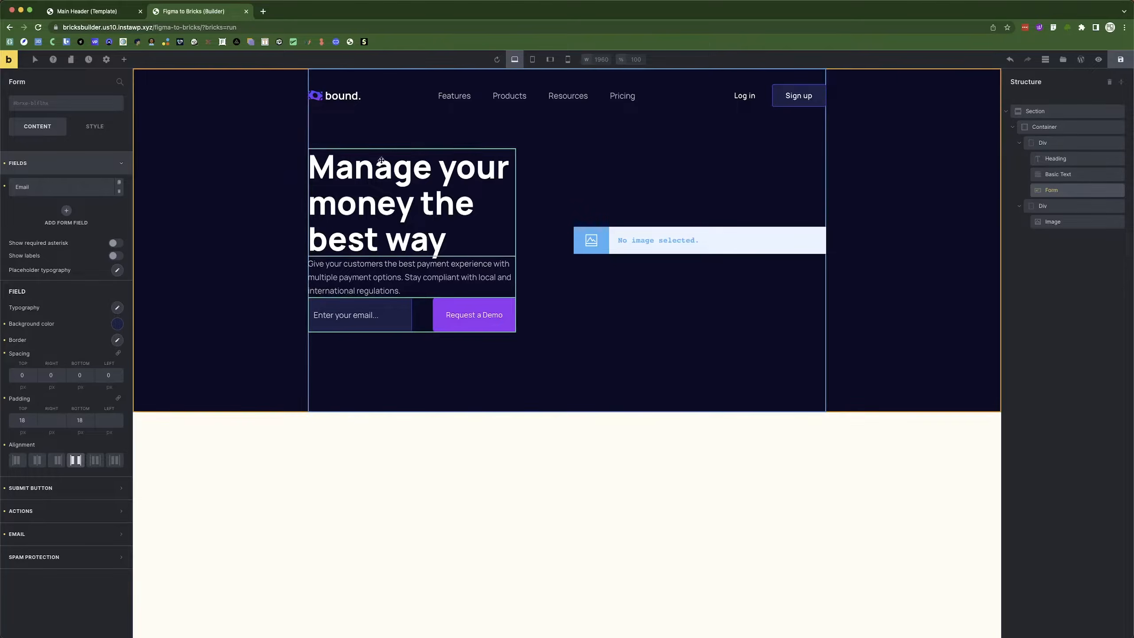
{"action": "left_click", "coordinate": [1053, 144]}
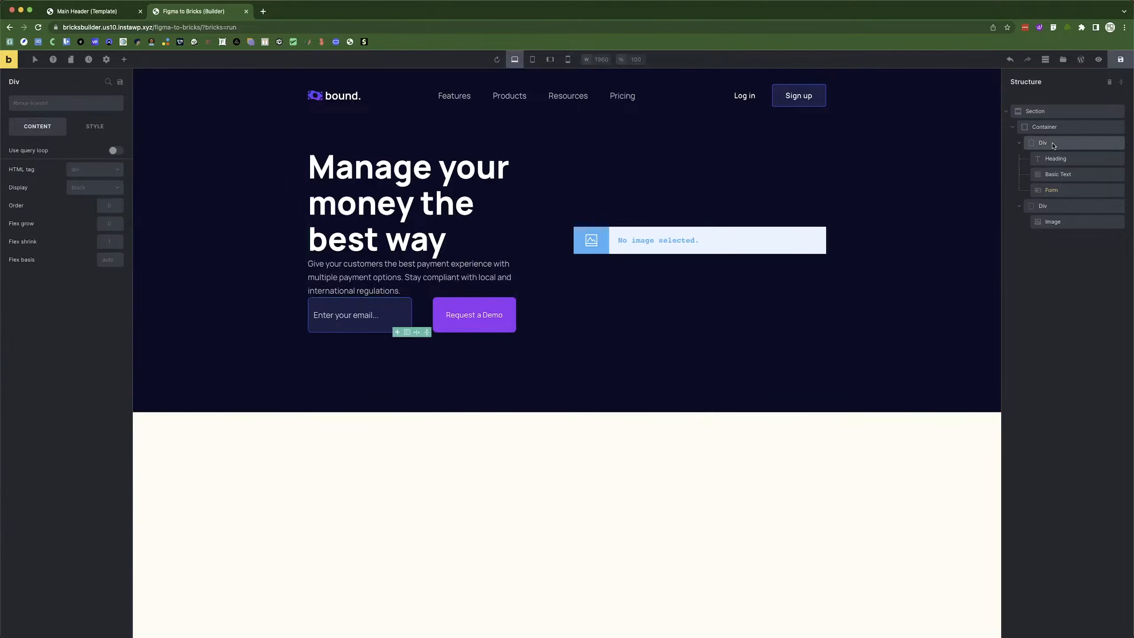
{"action": "left_click", "coordinate": [87, 188]}
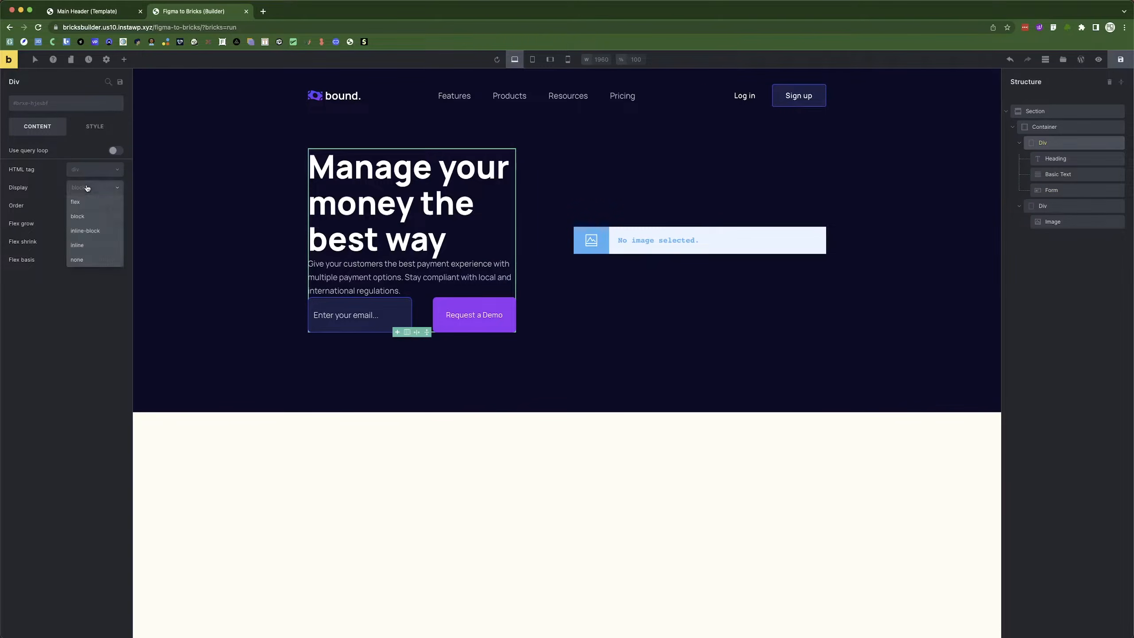
{"action": "left_click", "coordinate": [82, 203]}
{"action": "left_click", "coordinate": [75, 224]}
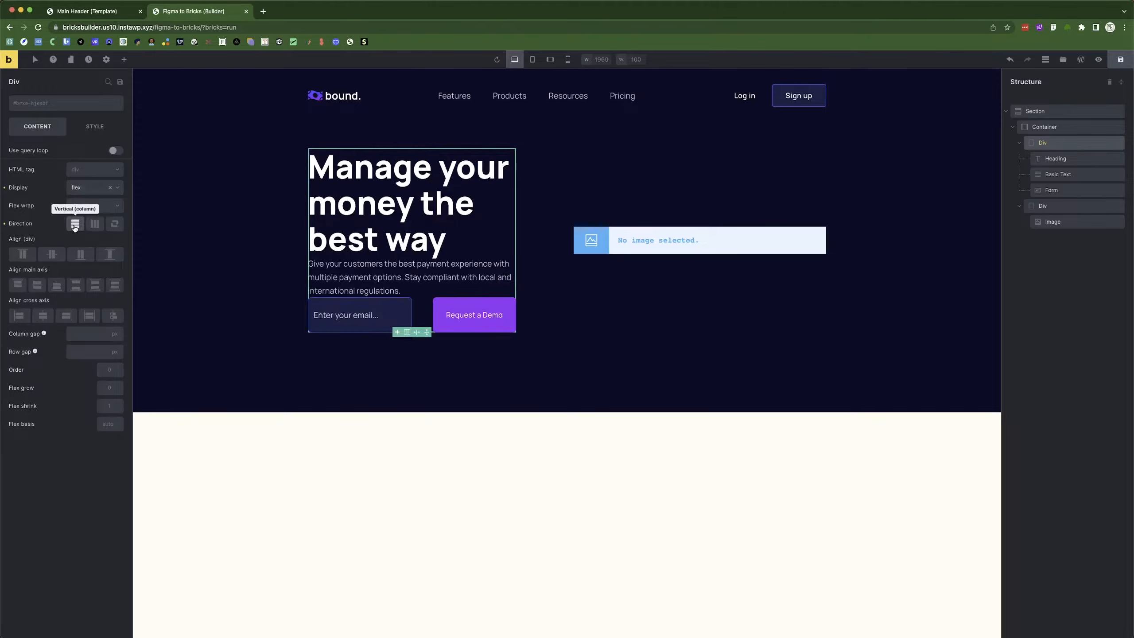
{"action": "left_click", "coordinate": [77, 331]}
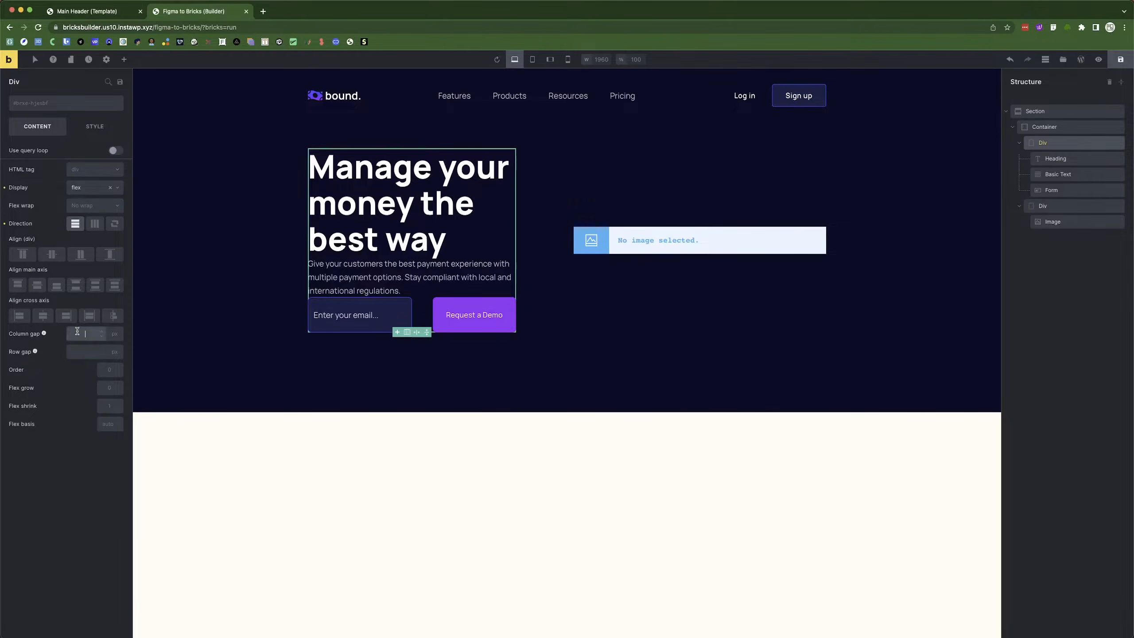
{"action": "left_click", "coordinate": [82, 358]}
{"action": "type", "text": "20"}
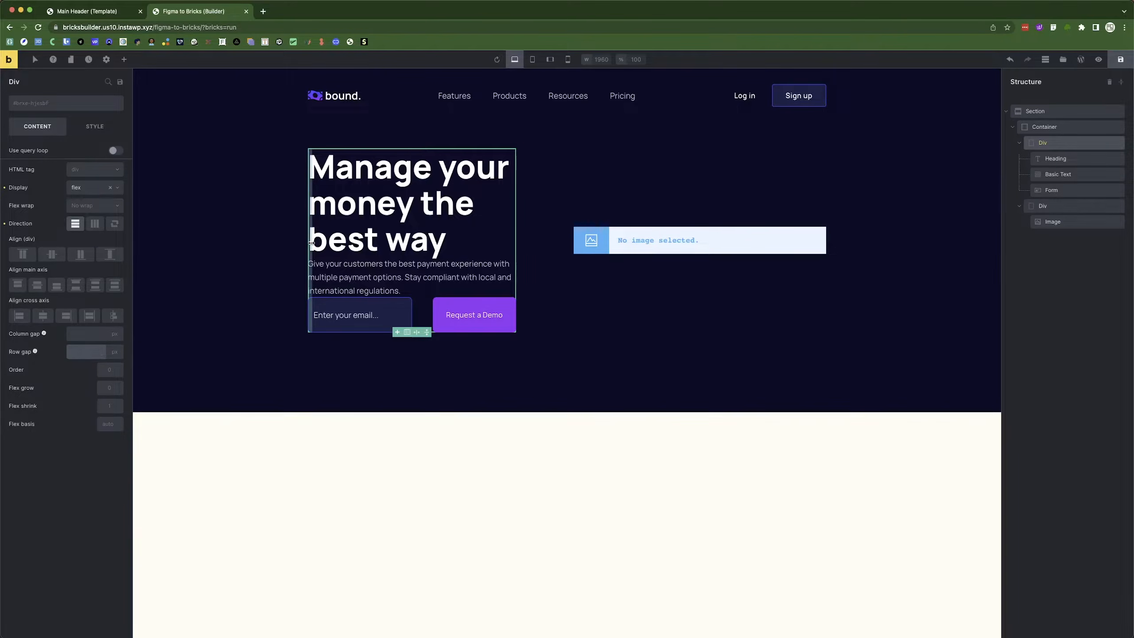
Check the email field group's size and position in the Figma design.
{"action": "left_click", "coordinate": [246, 241]}
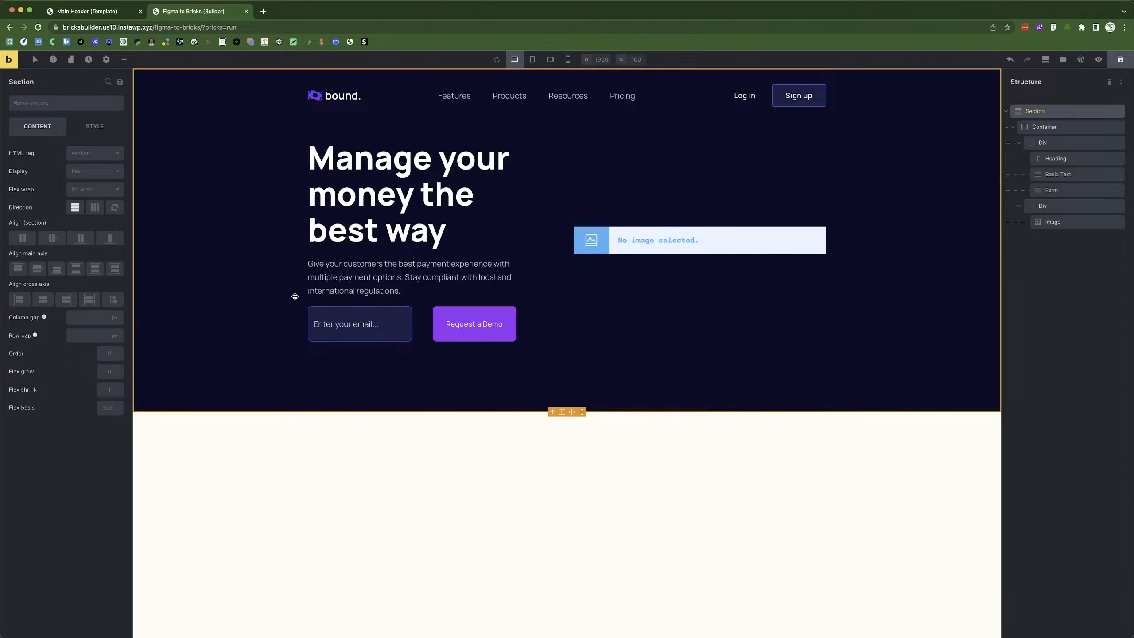
{"action": "key", "text": "super+Tab"}
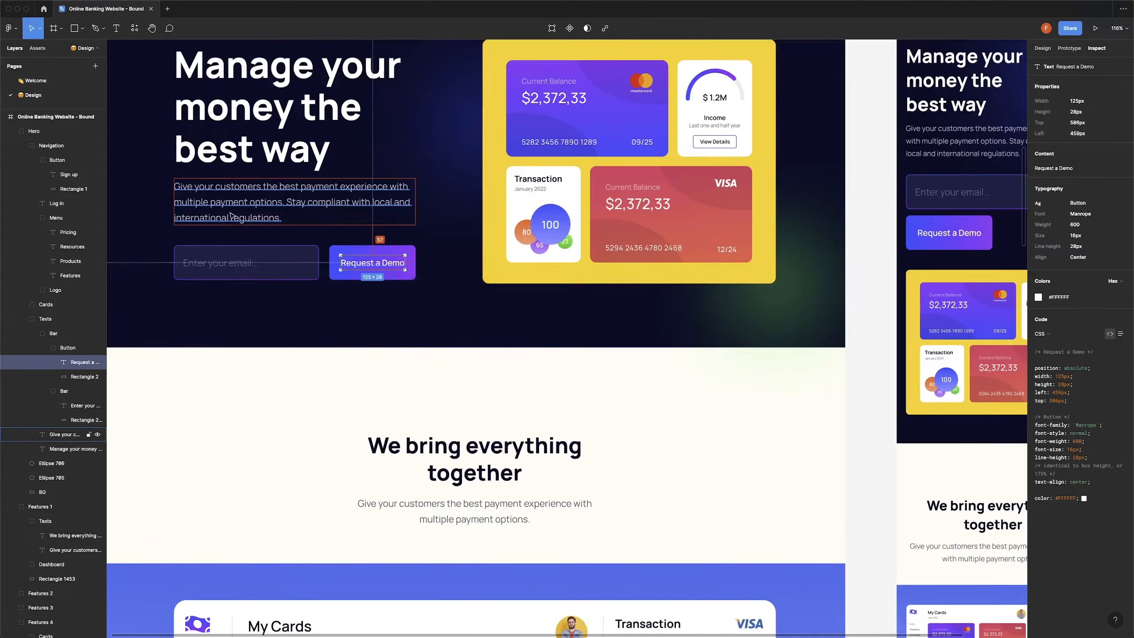
{"action": "left_click", "coordinate": [216, 256]}
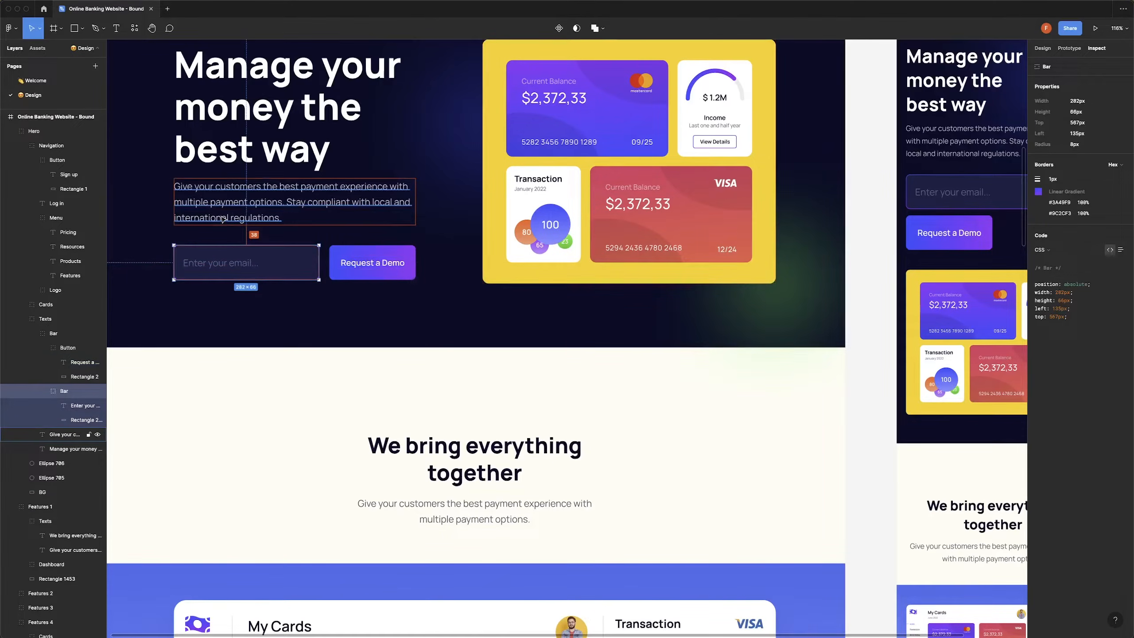
{"action": "key", "text": "super+Tab"}
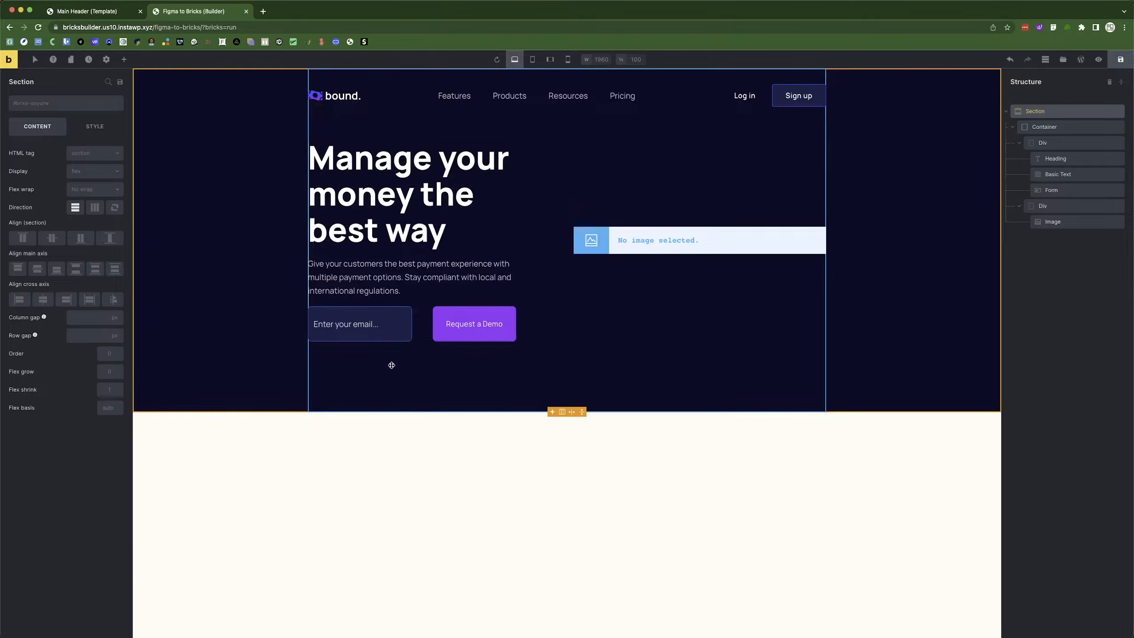
Give the email form an 18 px top margin under Style > Layout, then compare with Figma.
{"action": "left_click", "coordinate": [1078, 196]}
{"action": "left_click", "coordinate": [95, 129]}
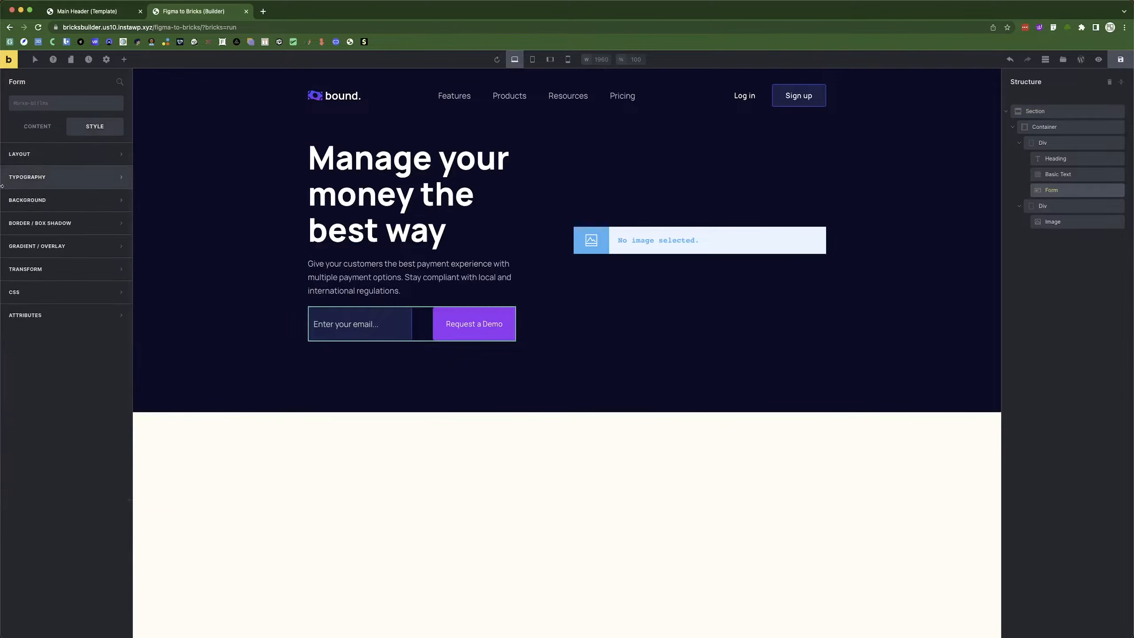
{"action": "left_click", "coordinate": [28, 155]}
{"action": "left_click", "coordinate": [16, 204]}
{"action": "type", "text": "18"}
{"action": "left_click", "coordinate": [222, 262]}
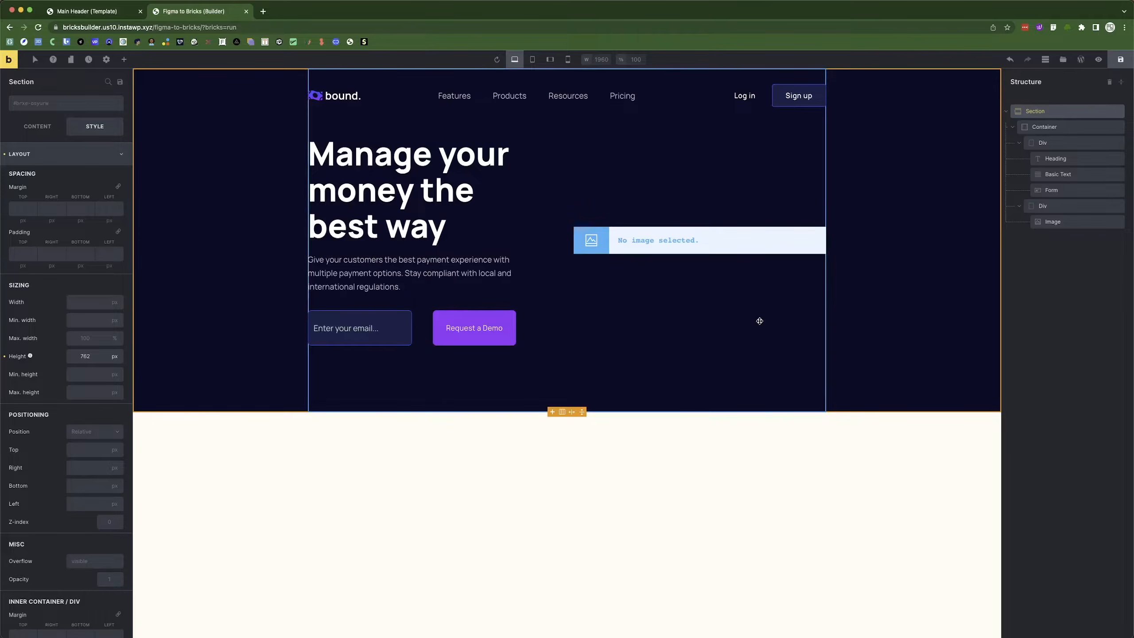
{"action": "key", "text": "super+Tab"}
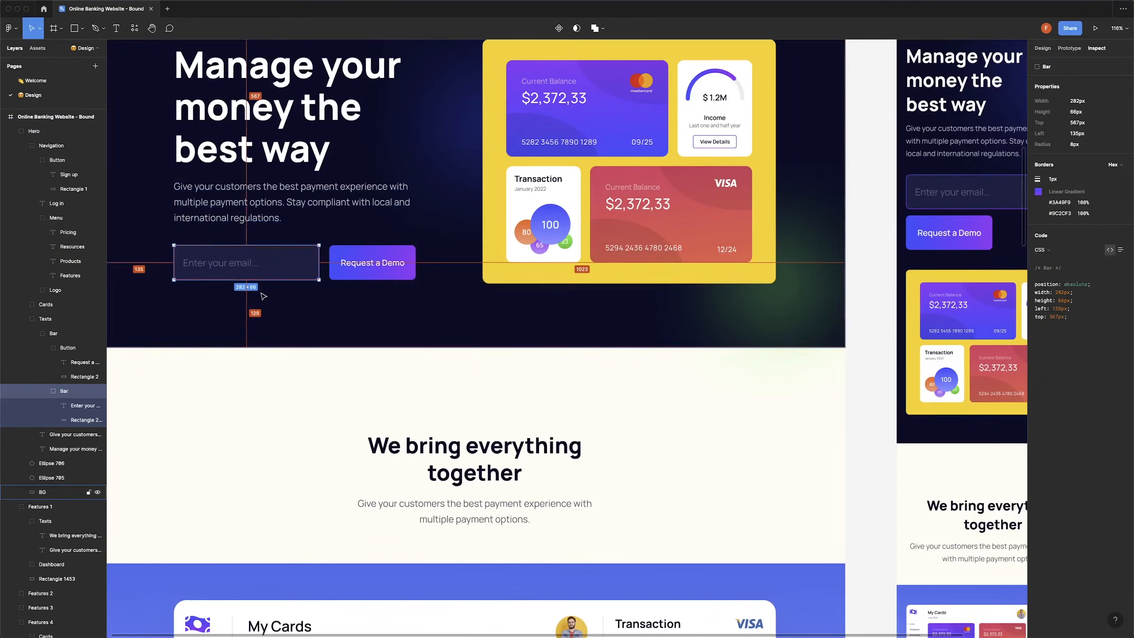
Copy the hex text colour of the 'Enter your email' placeholder layer from the Figma design.
{"action": "scroll", "coordinate": [261, 301], "scroll_direction": "down", "scroll_amount": 5}
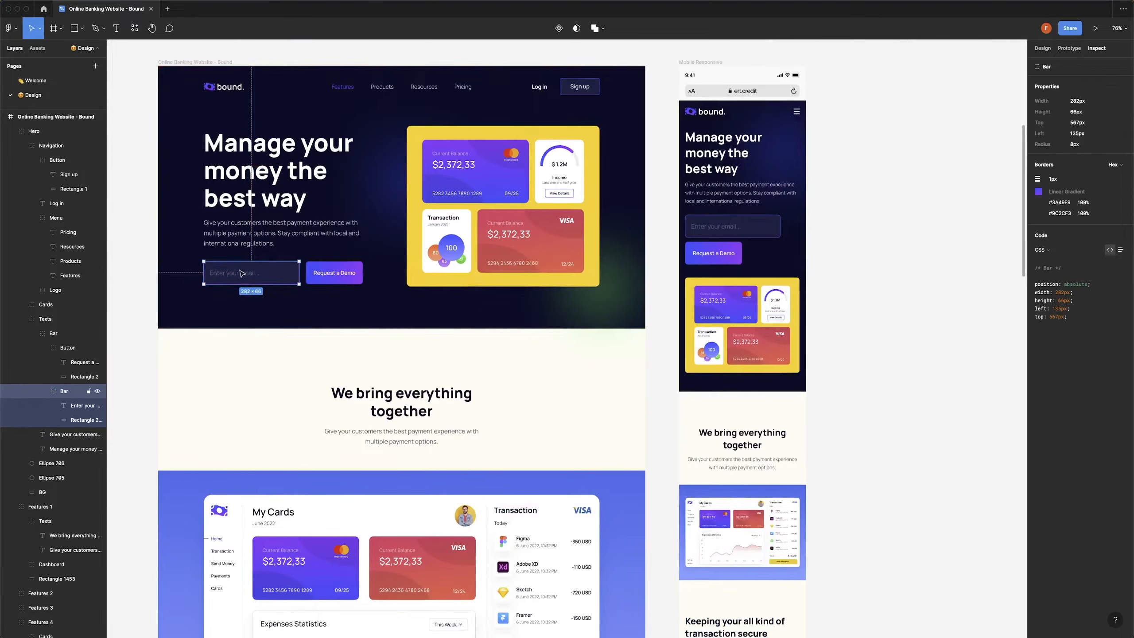
{"action": "key", "text": "super+Tab"}
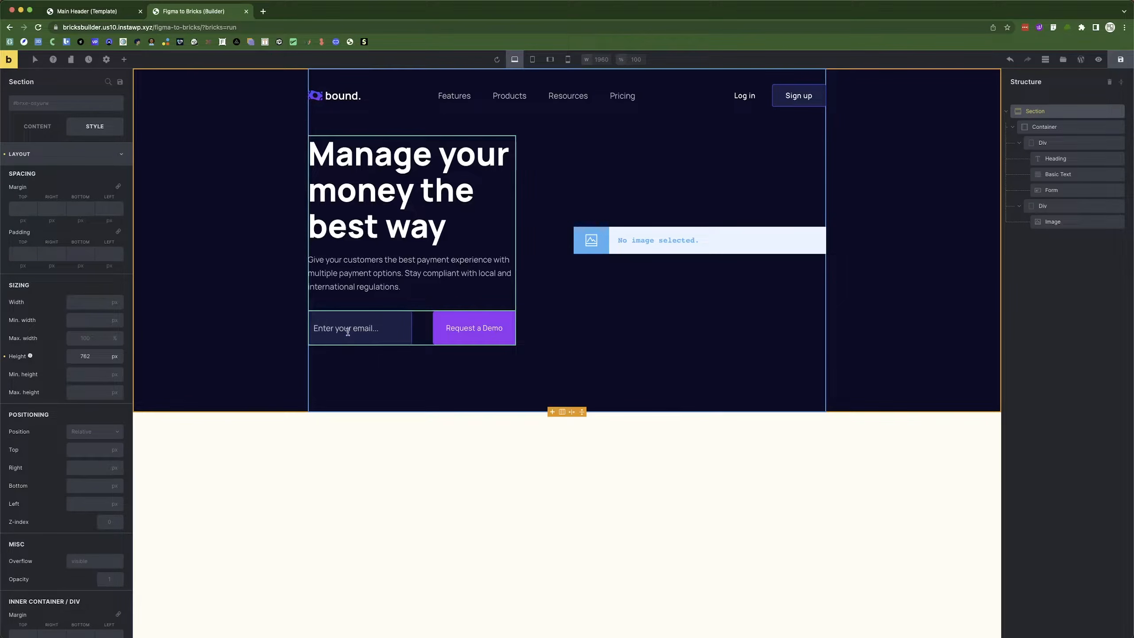
{"action": "key", "text": "super+Tab"}
{"action": "left_click", "coordinate": [231, 273]}
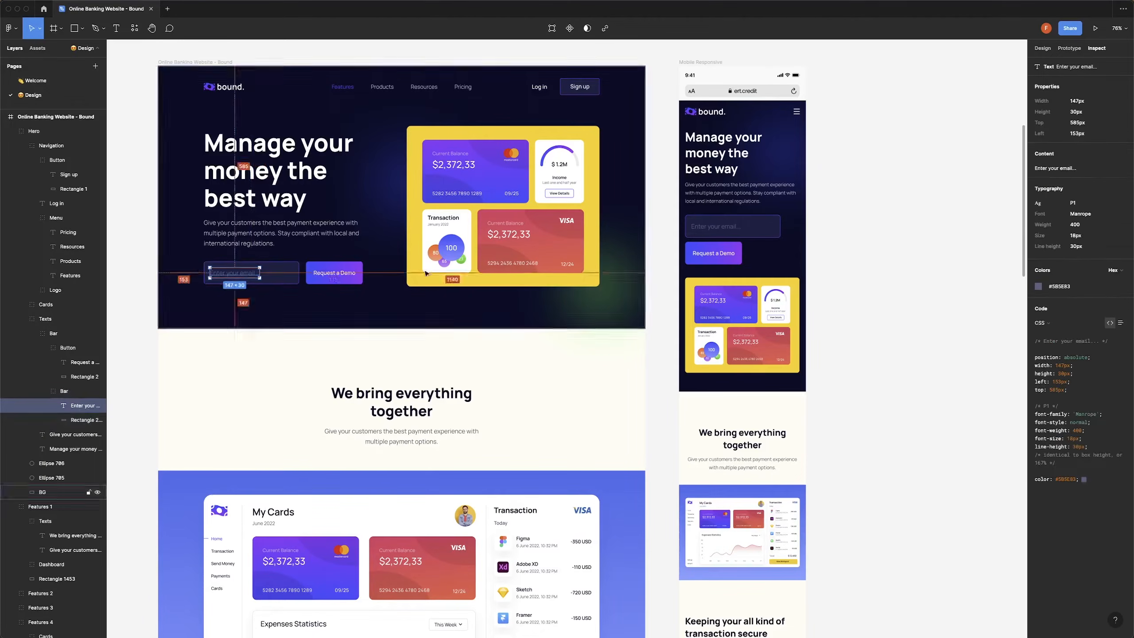
{"action": "left_click", "coordinate": [1059, 286]}
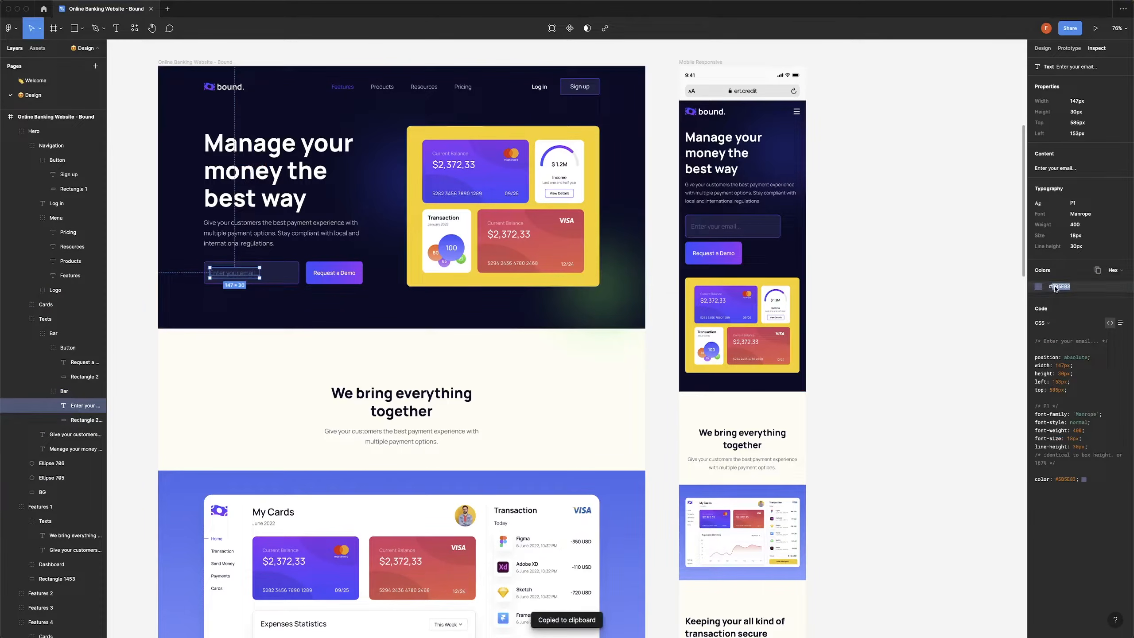
{"action": "key", "text": "super+Tab"}
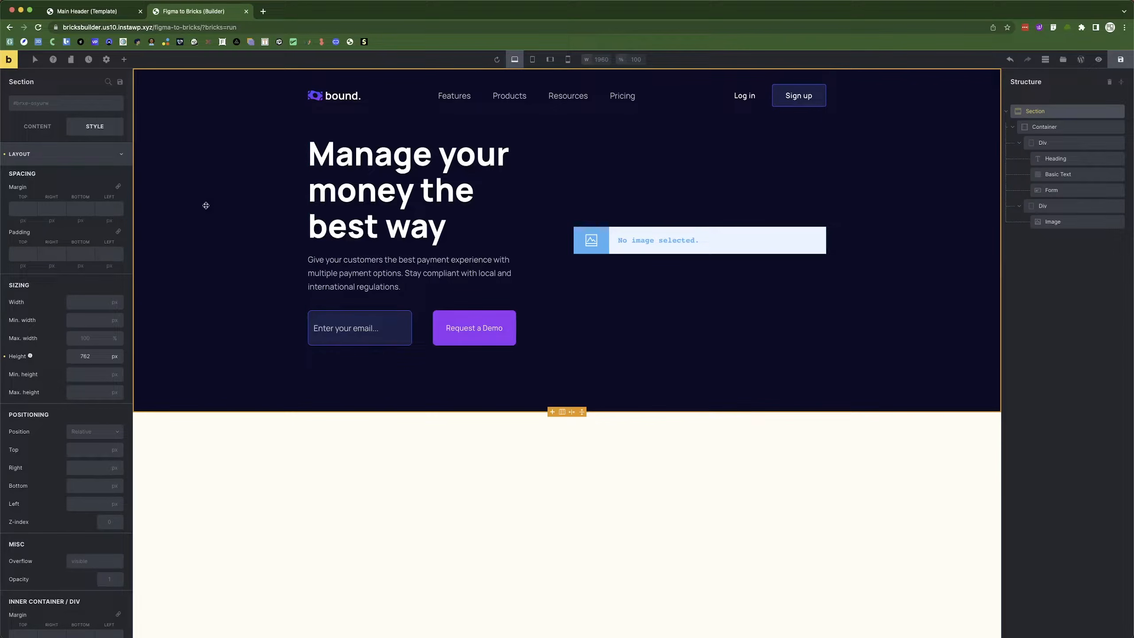
Paste the copied hex, prefixed with '#', as the email form's placeholder typography colour.
{"action": "left_click", "coordinate": [379, 318]}
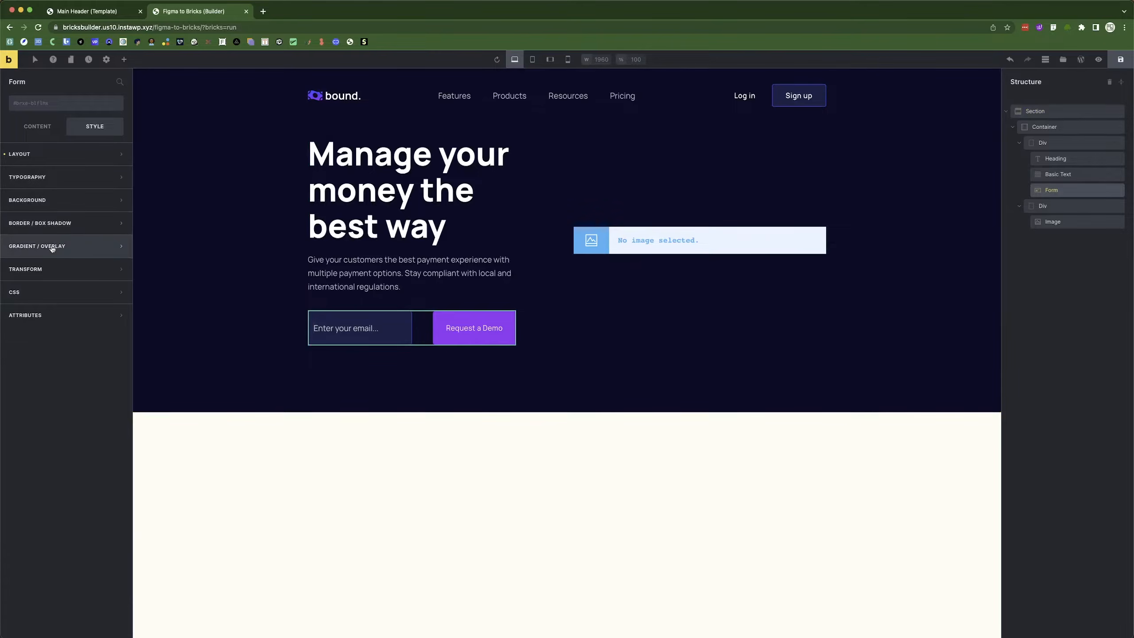
{"action": "left_click", "coordinate": [37, 127]}
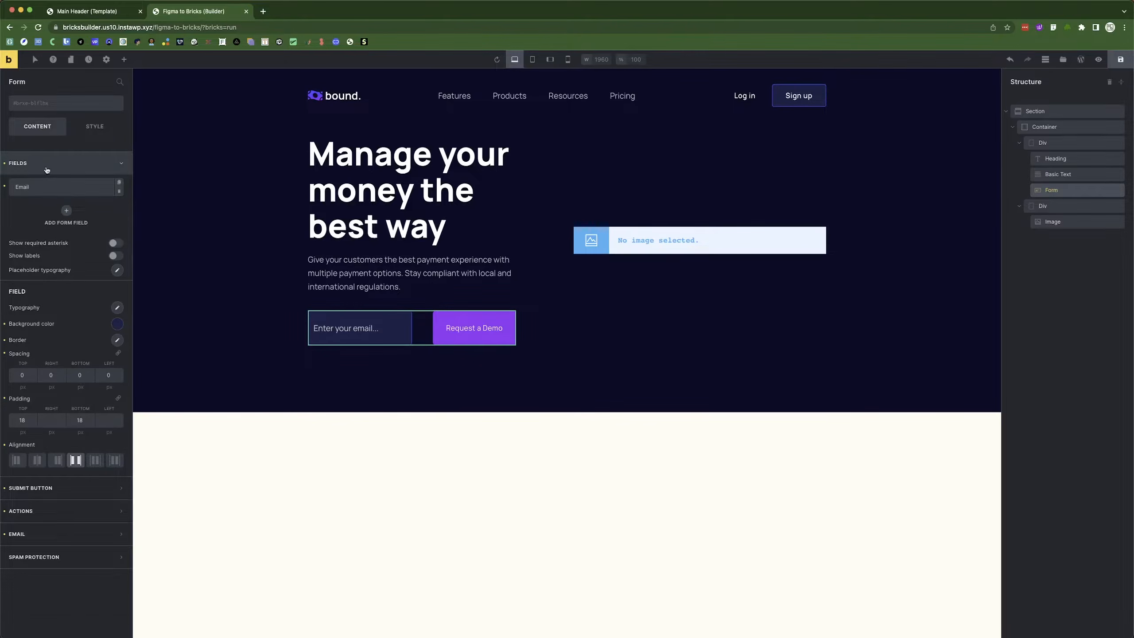
{"action": "double_click", "coordinate": [48, 170]}
{"action": "left_click", "coordinate": [92, 277]}
{"action": "left_click", "coordinate": [115, 273]}
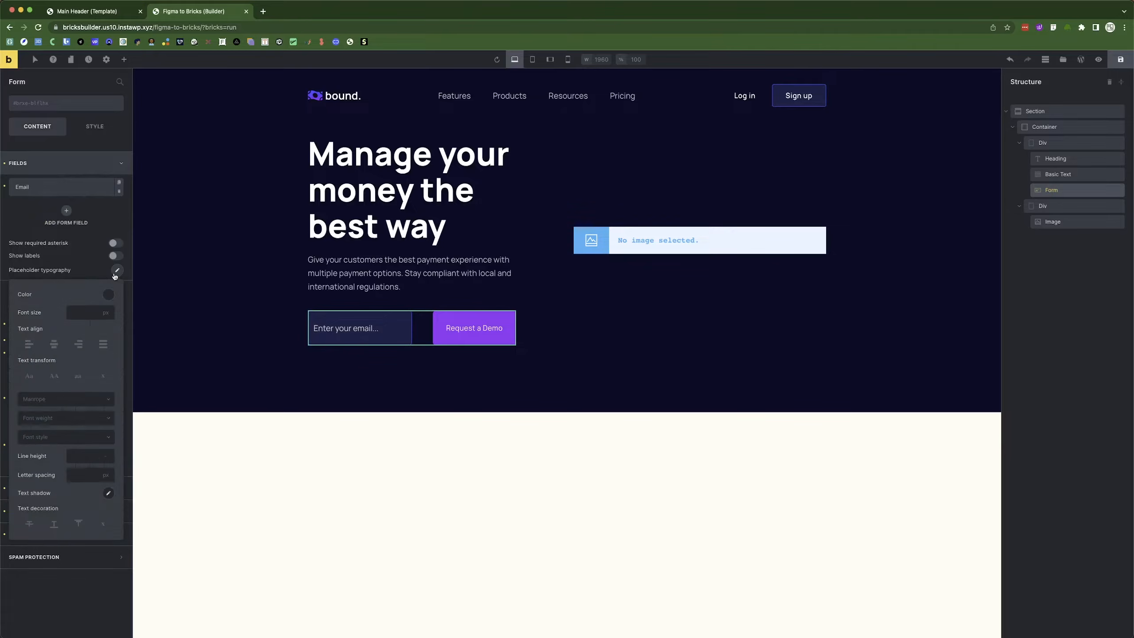
{"action": "left_click", "coordinate": [109, 295]}
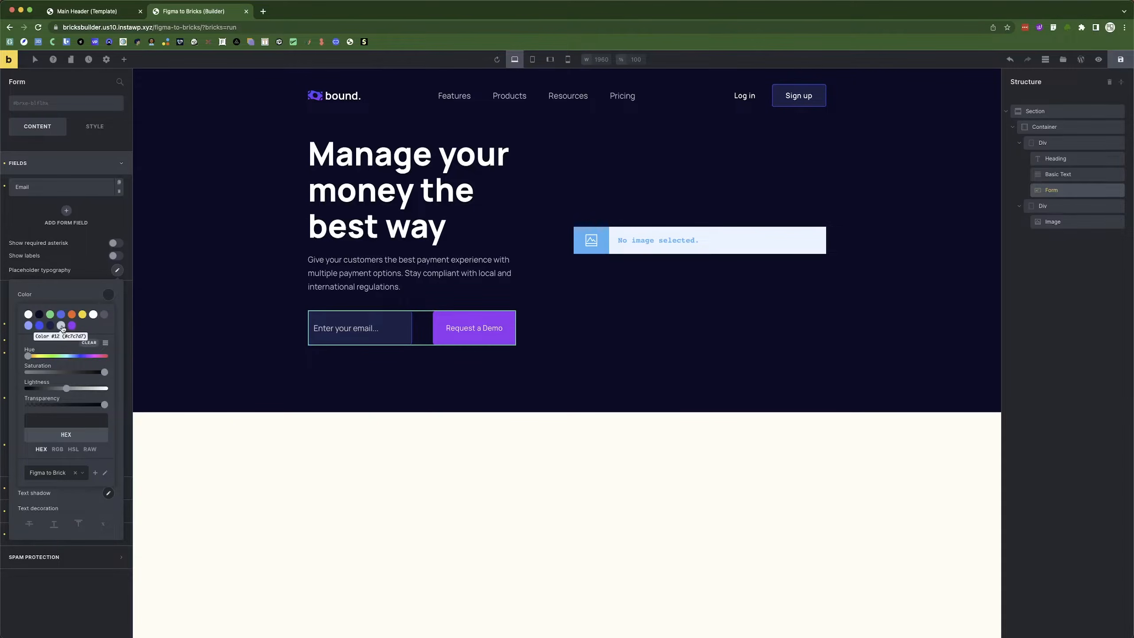
{"action": "key", "text": "super+Tab"}
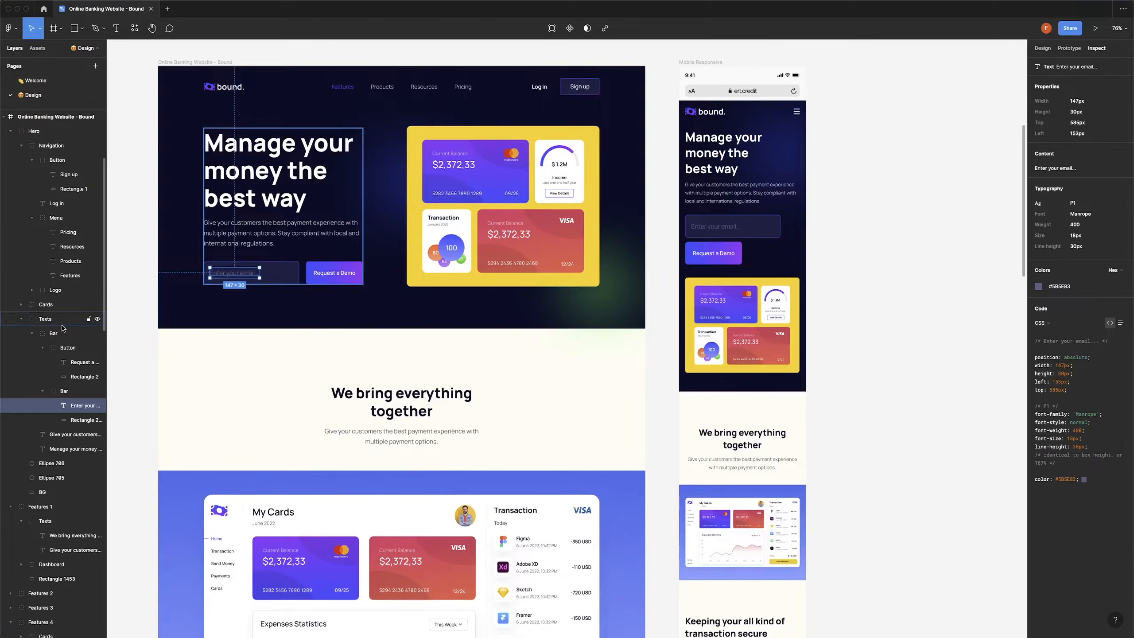
{"action": "key", "text": "super+Tab"}
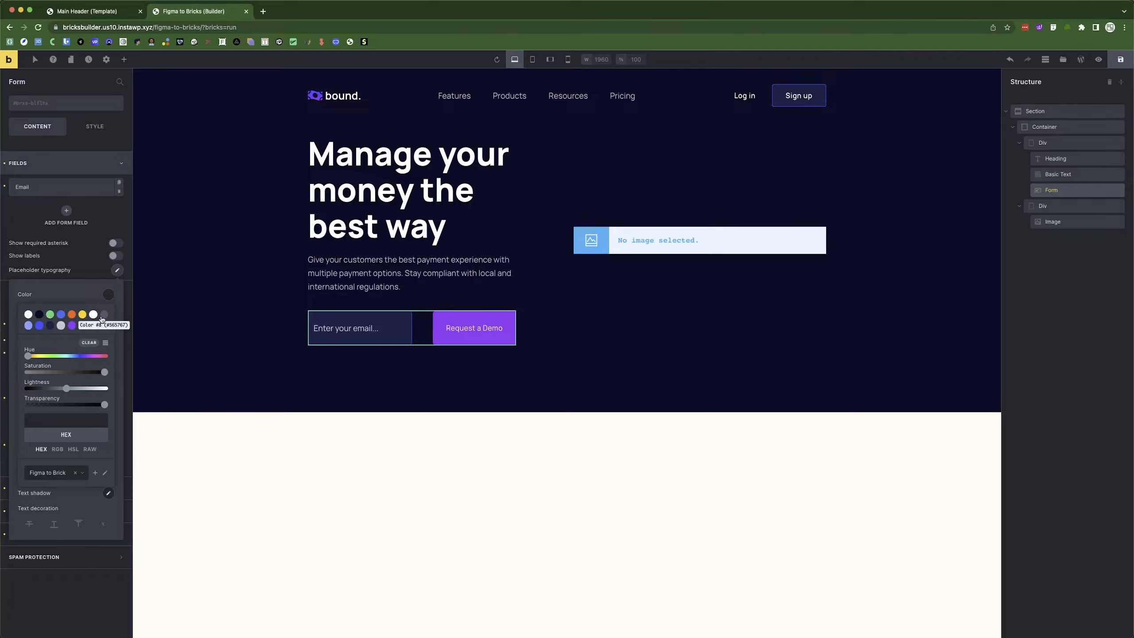
{"action": "left_click", "coordinate": [66, 421]}
{"action": "key", "text": "super+v"}
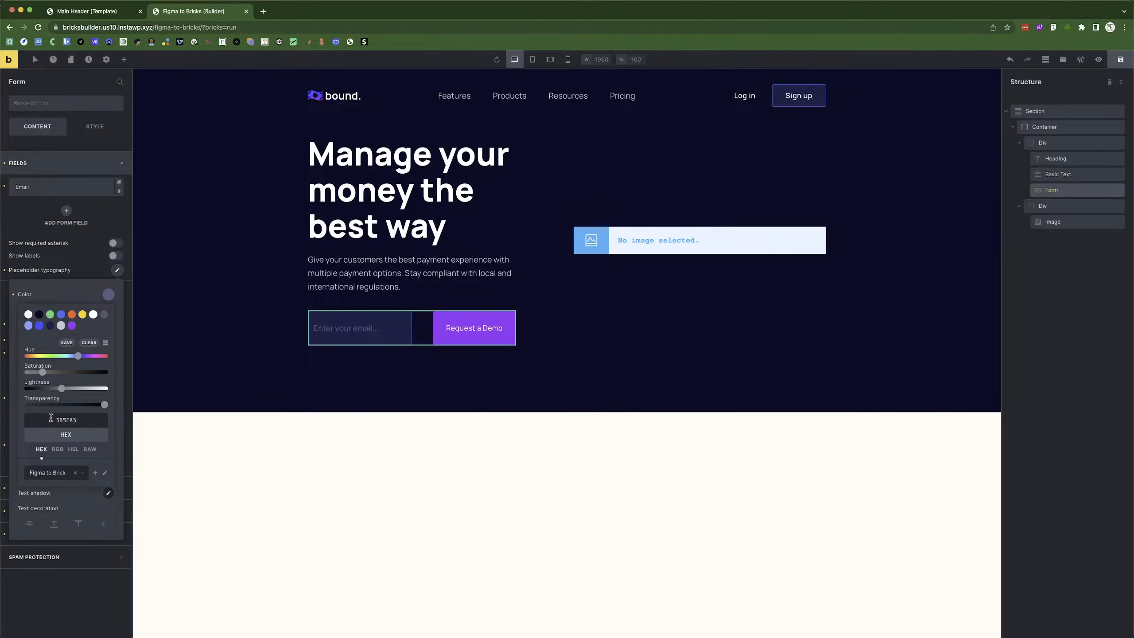
{"action": "type", "text": "#"}
{"action": "left_click", "coordinate": [280, 445]}
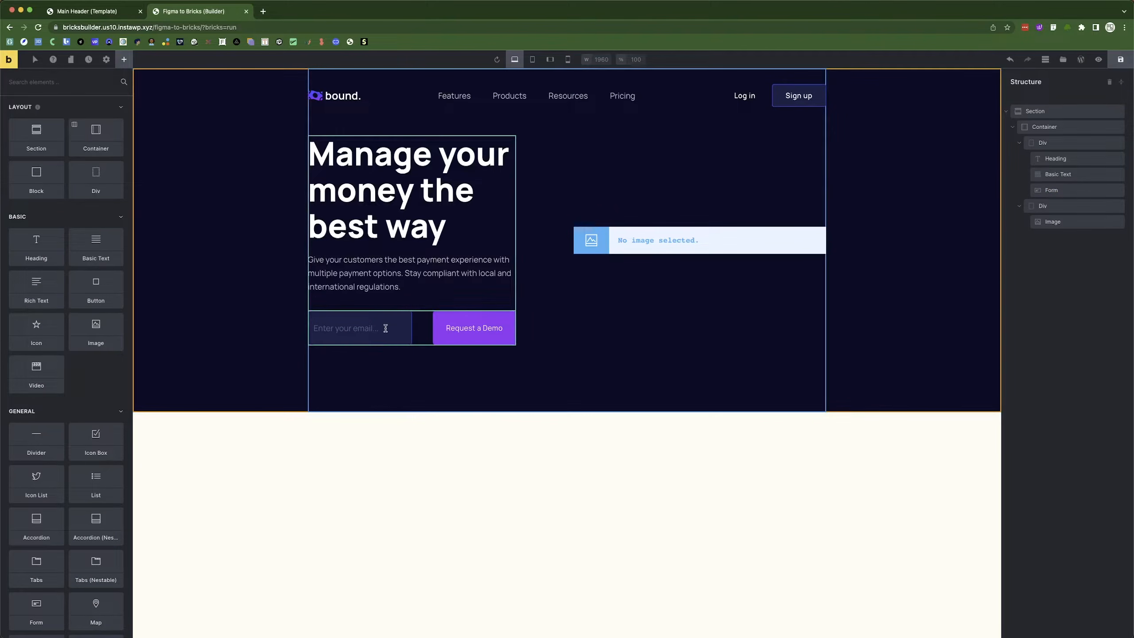
Insert the cards graphic from the Media Library into the hero's empty Image element.
{"action": "left_click", "coordinate": [628, 248]}
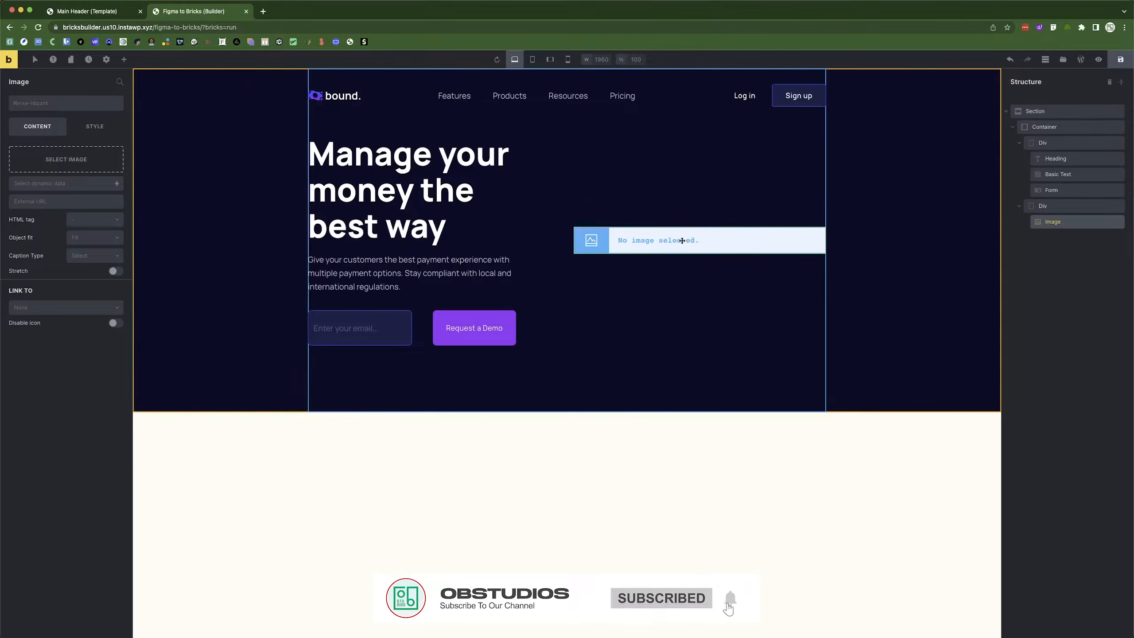
{"action": "left_click", "coordinate": [47, 159]}
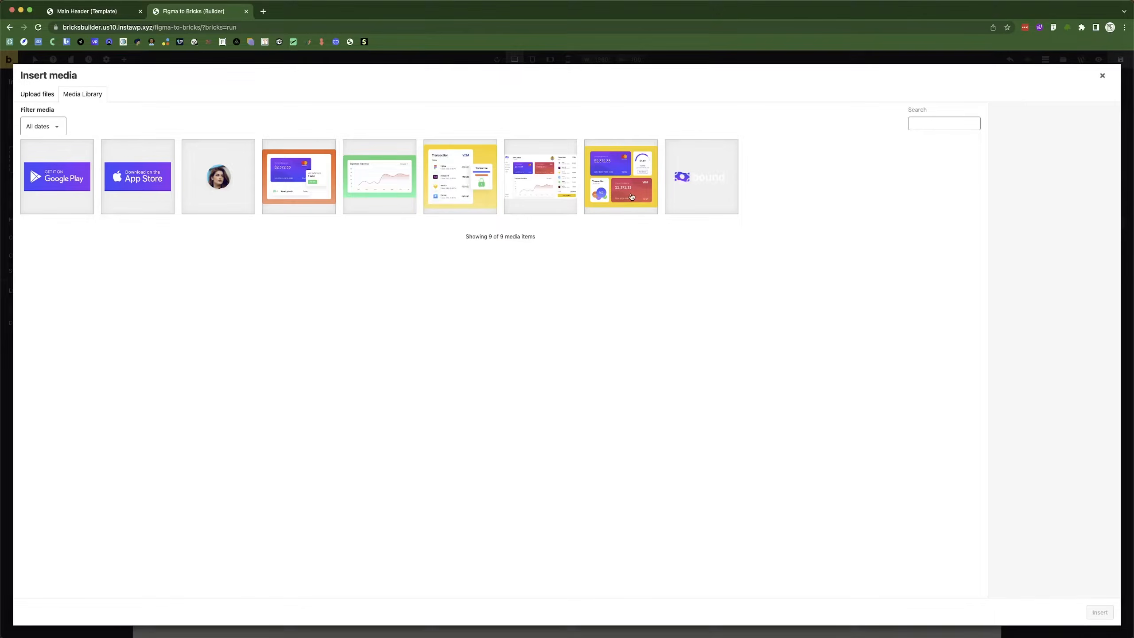
{"action": "left_click", "coordinate": [636, 210]}
{"action": "left_click", "coordinate": [1100, 613]}
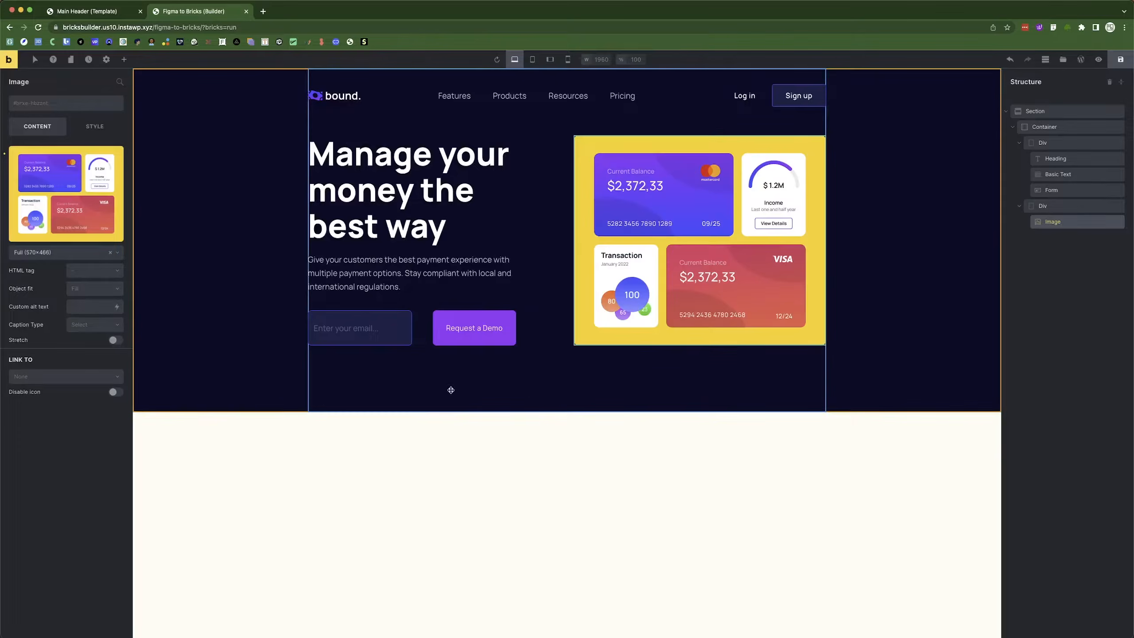
{"action": "left_click", "coordinate": [314, 469]}
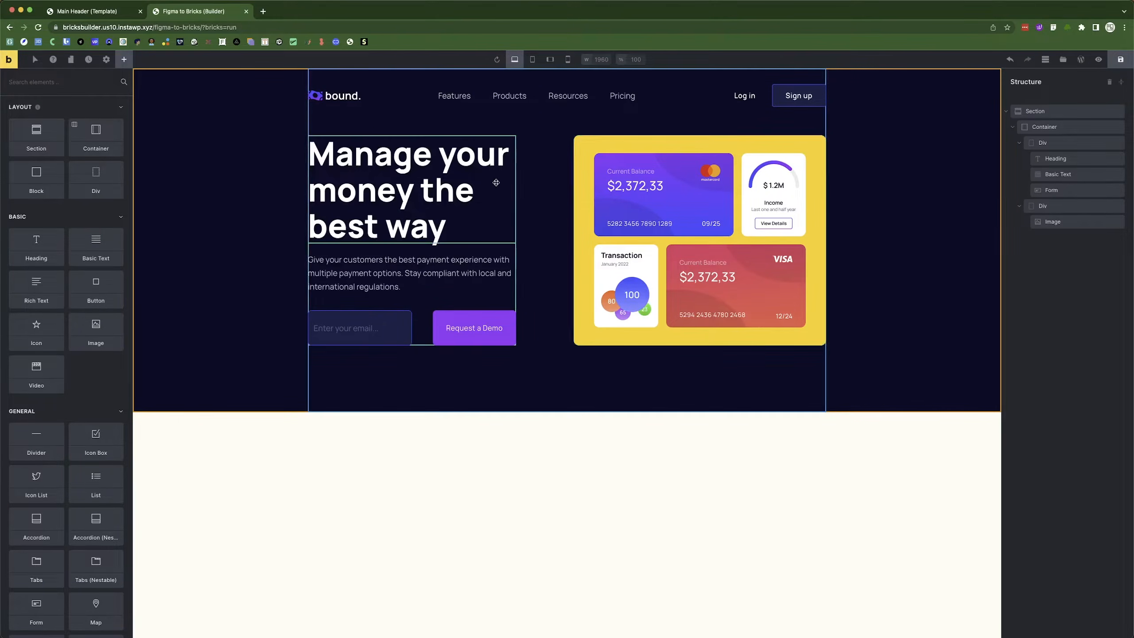
Check Ellipse 706 in Figma, collapse the hero's two Divs, and add a Block inside the container.
{"action": "key", "text": "super+Tab"}
{"action": "left_click", "coordinate": [603, 293]}
{"action": "key", "text": "super+Tab"}
{"action": "left_click", "coordinate": [346, 270]}
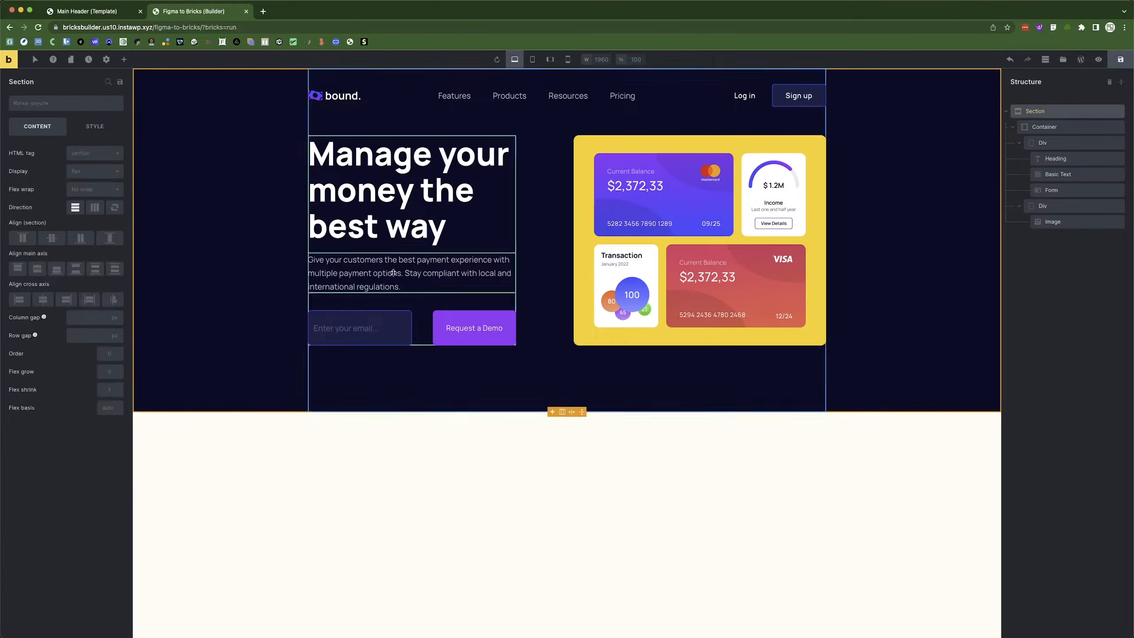
{"action": "left_click", "coordinate": [1019, 143]}
{"action": "left_click", "coordinate": [1012, 127]}
{"action": "left_click", "coordinate": [1012, 127]}
{"action": "left_click", "coordinate": [1020, 159]}
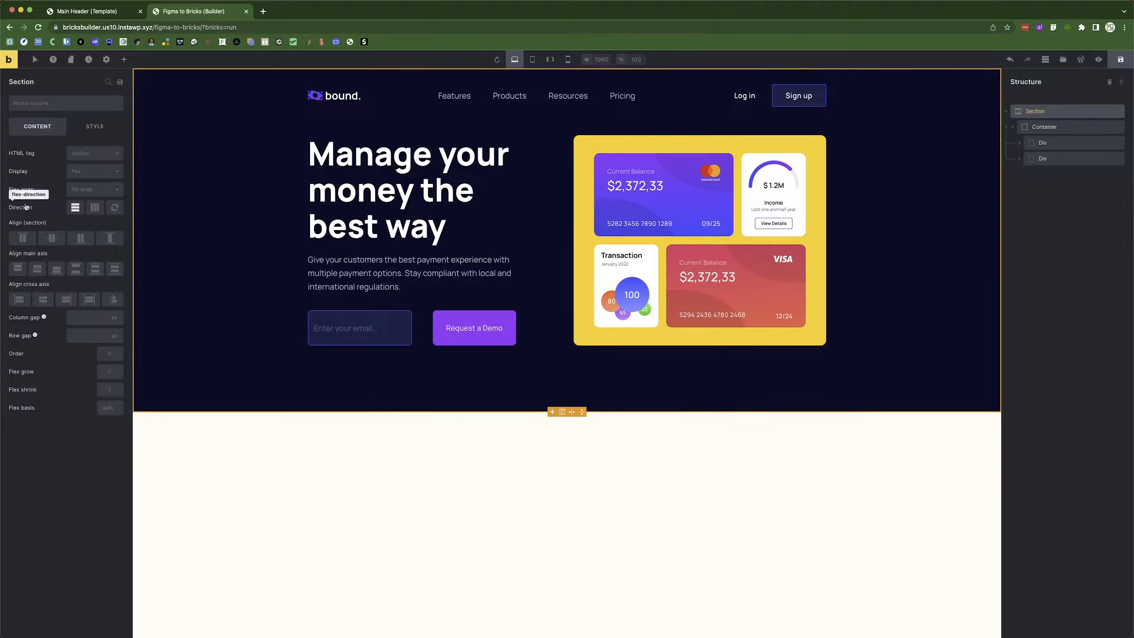
{"action": "left_click", "coordinate": [124, 59]}
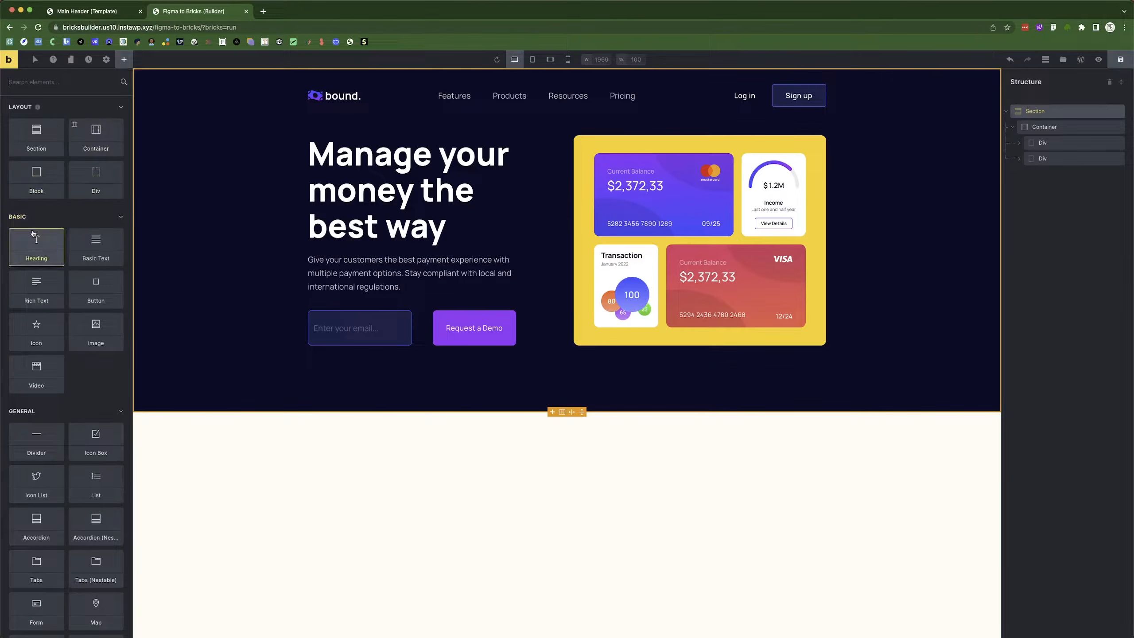
{"action": "left_click", "coordinate": [35, 180]}
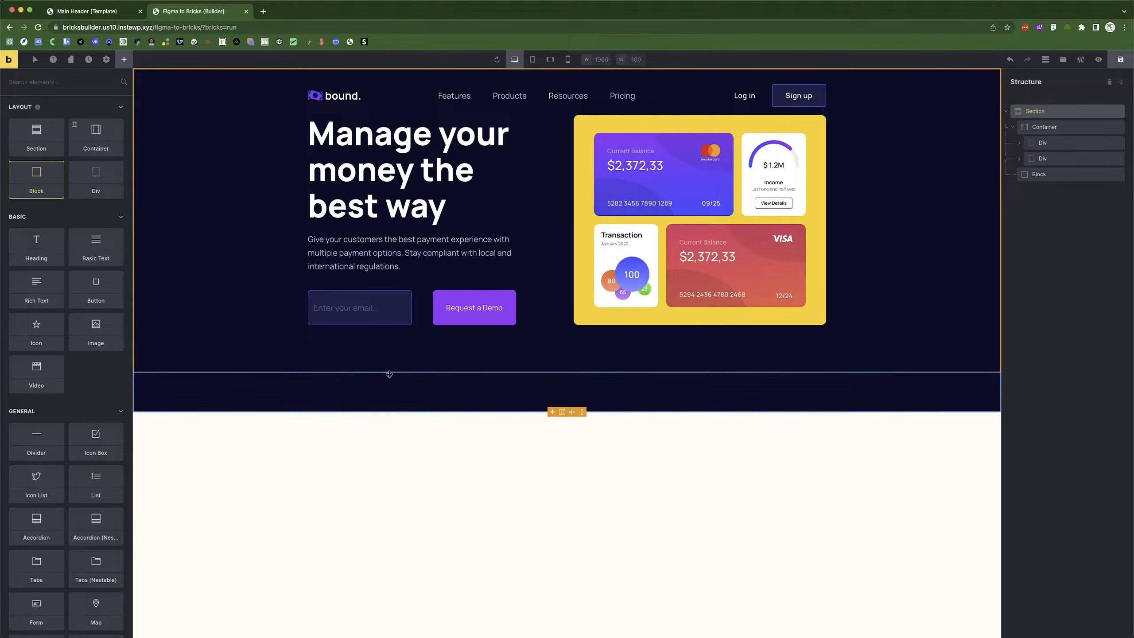
Size the new Block to 128 px width and 128 px height.
{"action": "left_click", "coordinate": [1040, 175]}
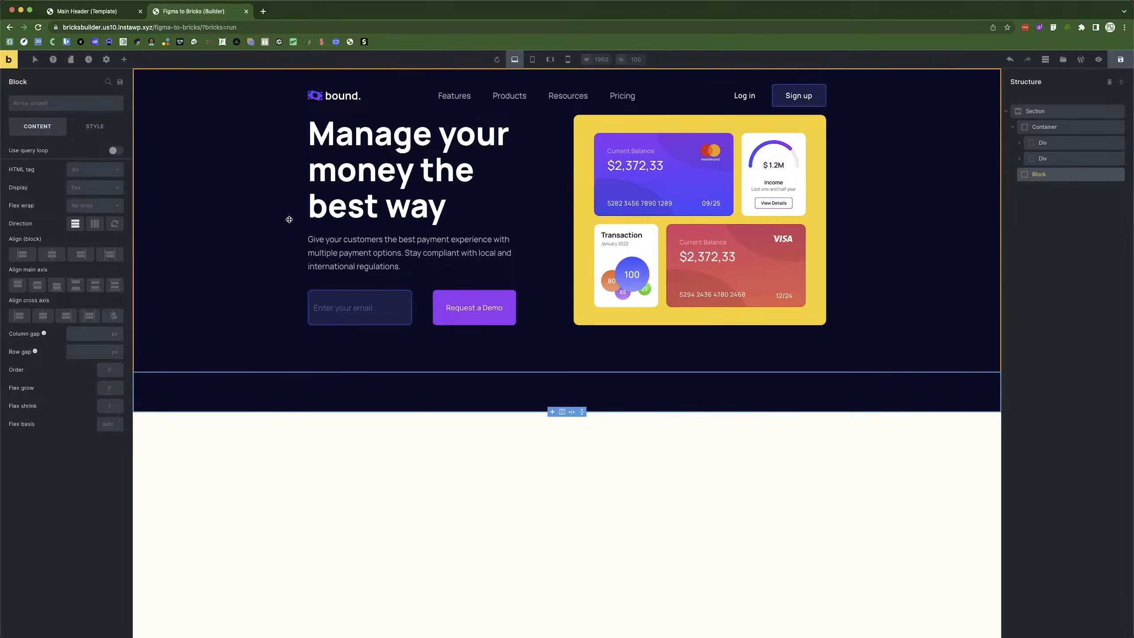
{"action": "left_click", "coordinate": [95, 126]}
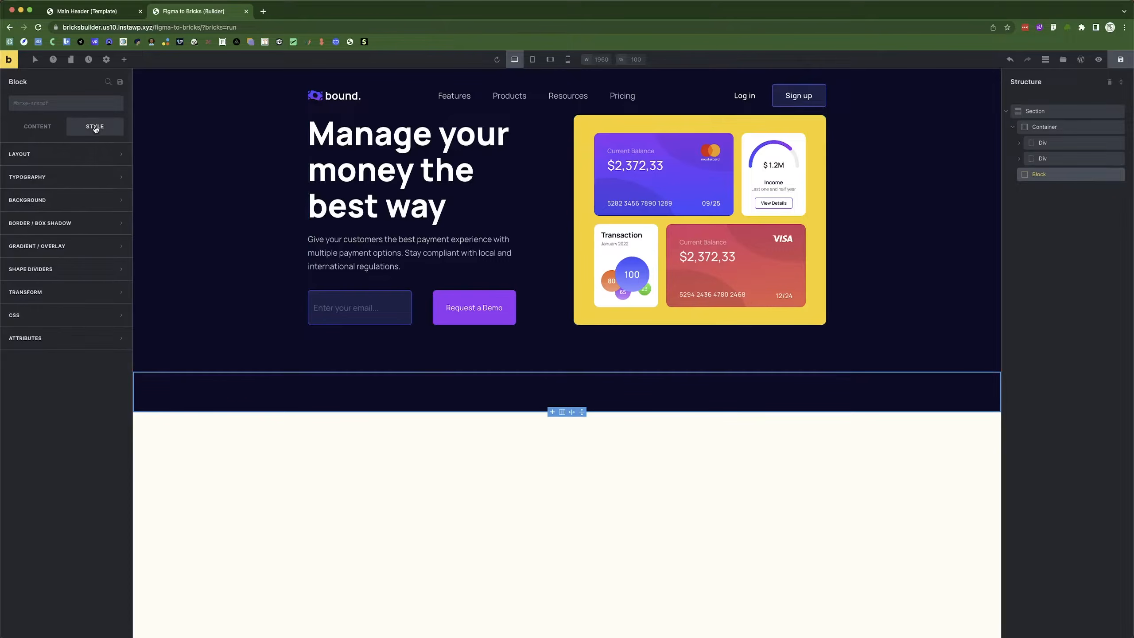
{"action": "left_click", "coordinate": [32, 157]}
{"action": "left_click", "coordinate": [81, 307]}
{"action": "type", "text": "128"}
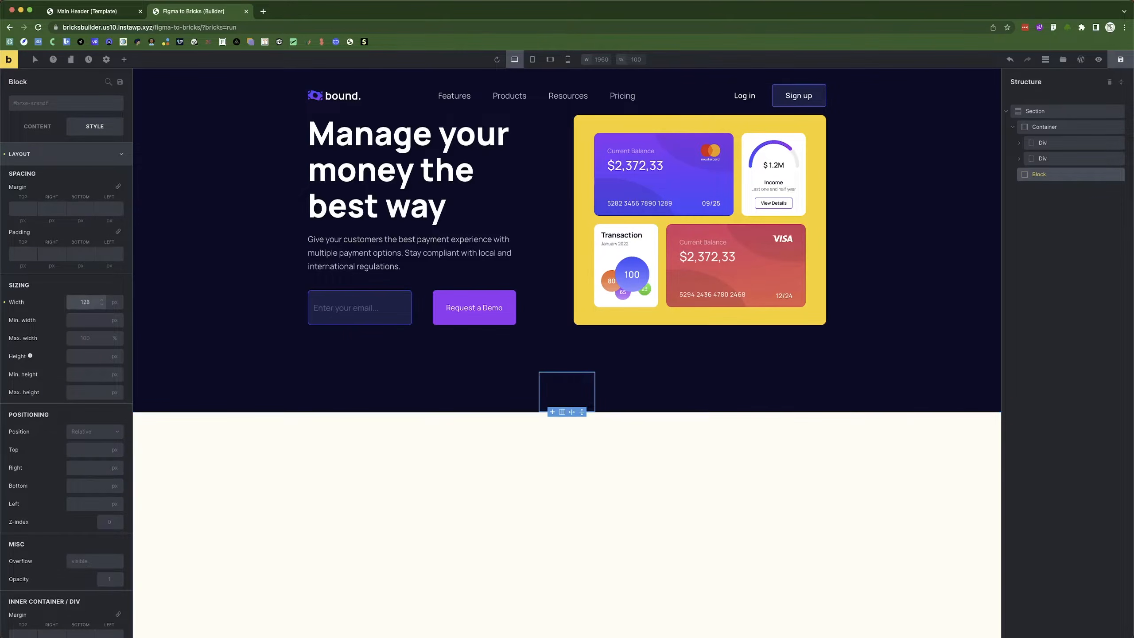
{"action": "left_click", "coordinate": [80, 357]}
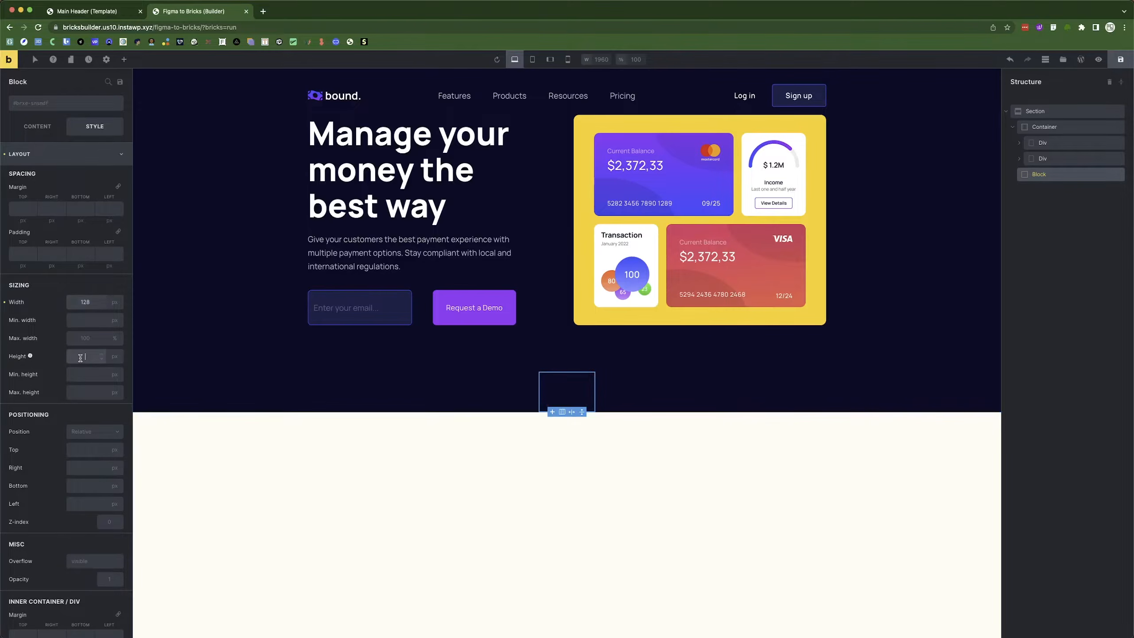
{"action": "type", "text": "128"}
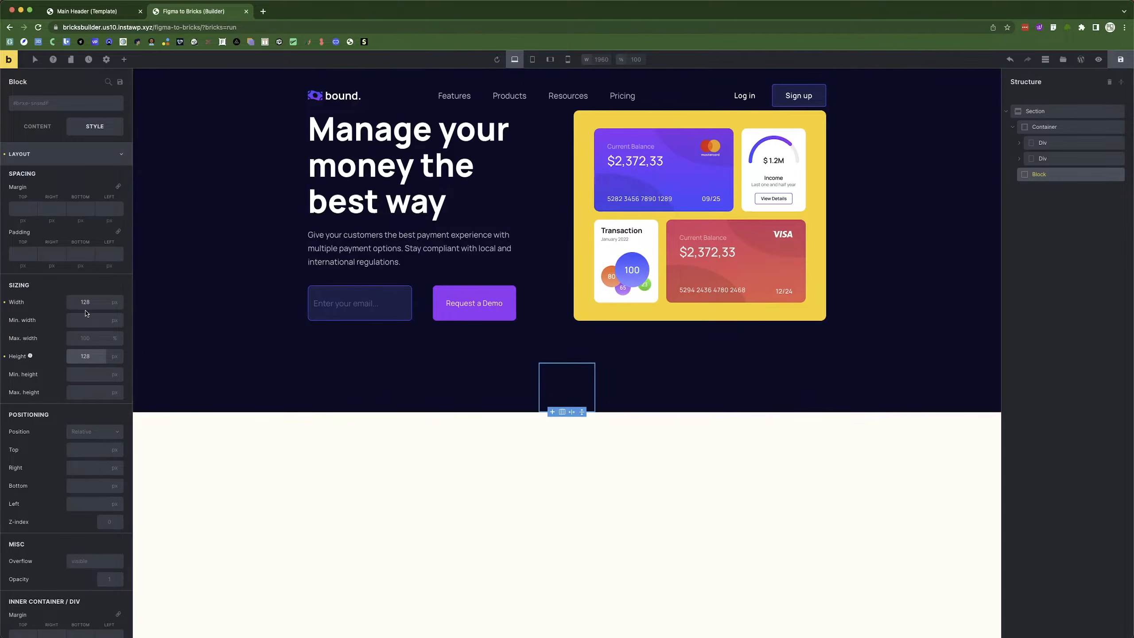
{"action": "left_click", "coordinate": [51, 154]}
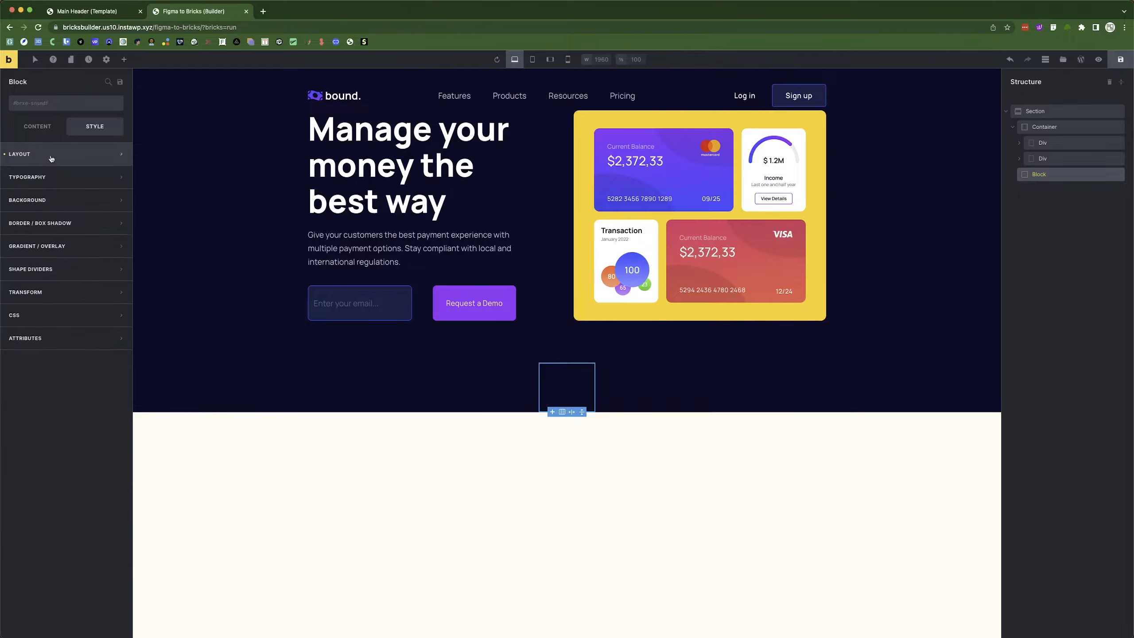
Set the Block's background colour to the blue #3a49f9 swatch.
{"action": "left_click", "coordinate": [48, 200]}
{"action": "left_click", "coordinate": [120, 222]}
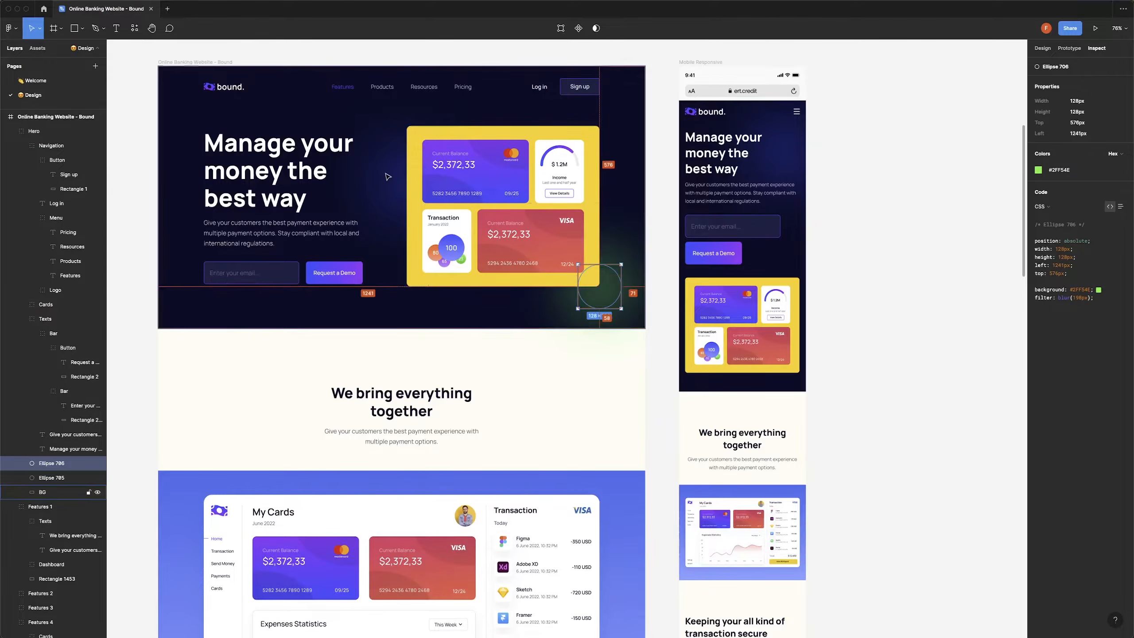
{"action": "left_click", "coordinate": [392, 179]}
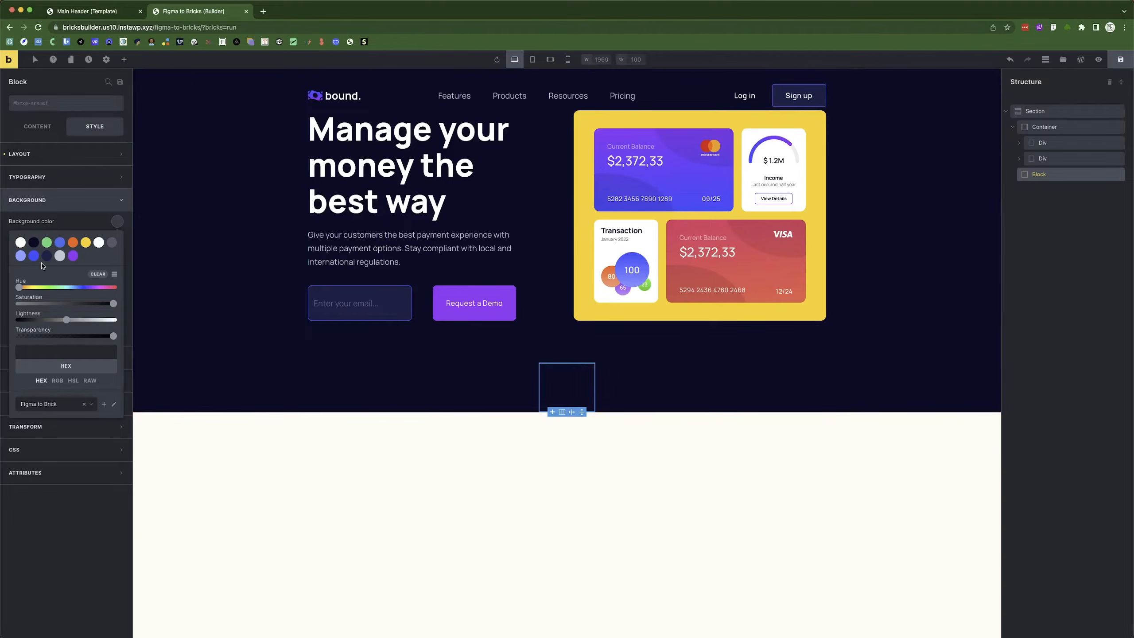
{"action": "left_click", "coordinate": [32, 256]}
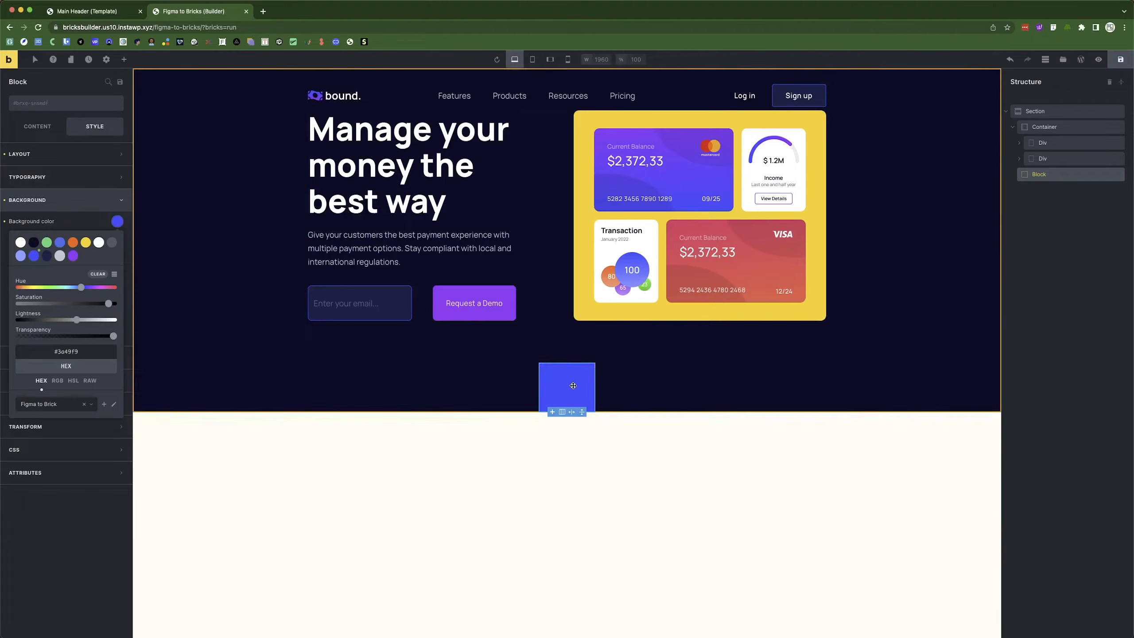
{"action": "left_click", "coordinate": [67, 199]}
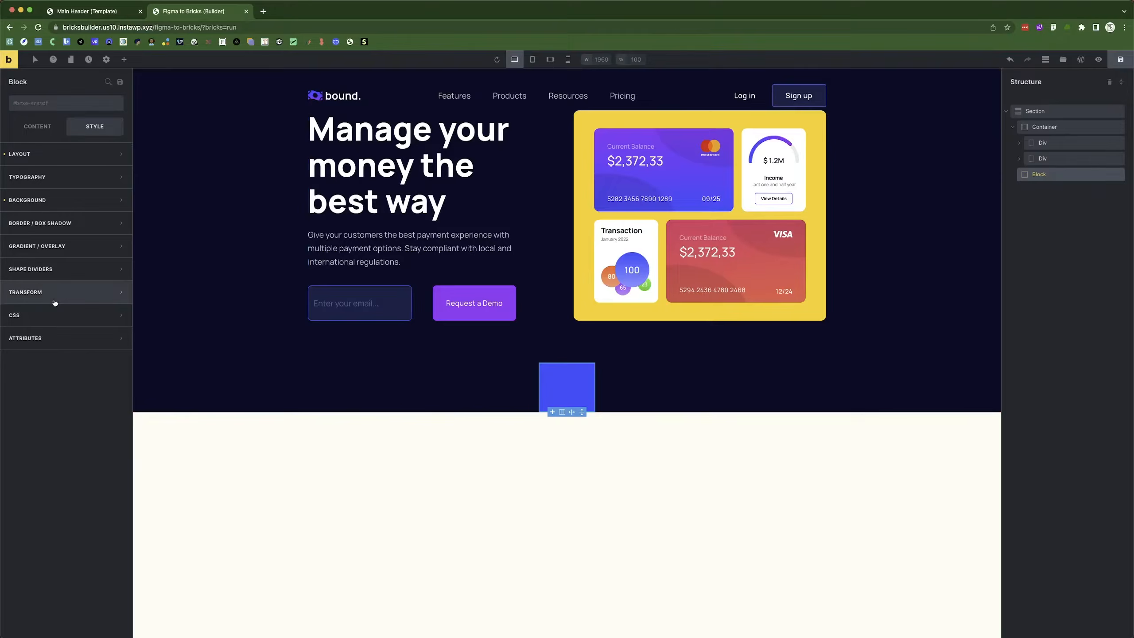
{"action": "left_click", "coordinate": [59, 318]}
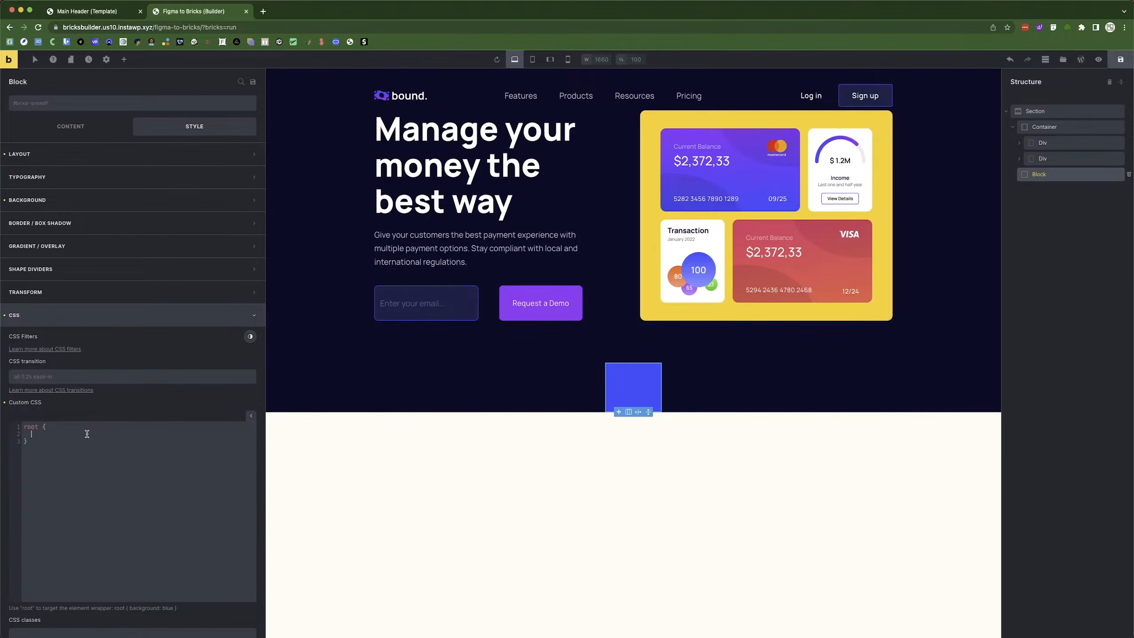
Add filter: blur(100px); to the Block's root custom CSS, correcting the typos.
{"action": "type", "text": "filter"}
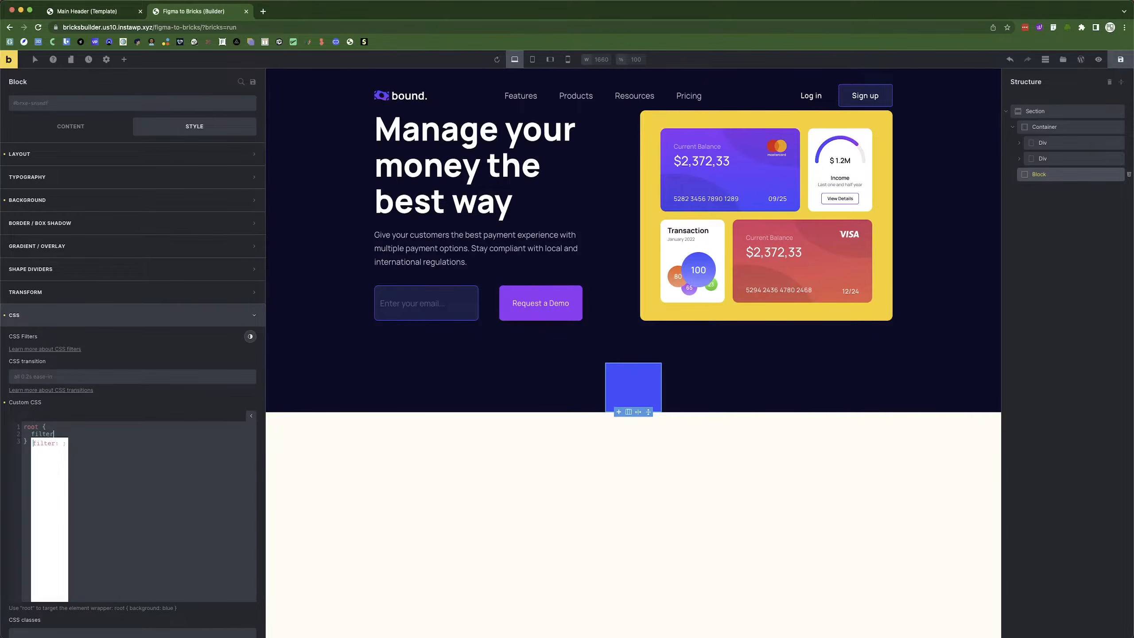
{"action": "type", "text": ": b;ur"}
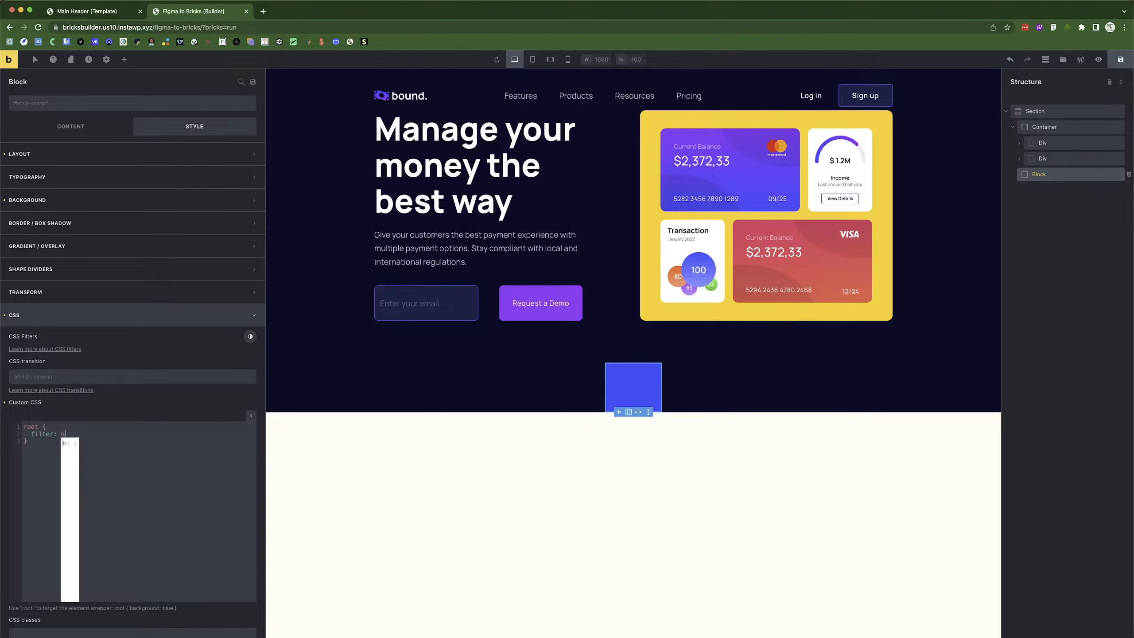
{"action": "key", "text": "BackSpace"}
{"action": "key", "text": "BackSpace"}
{"action": "key", "text": "BackSpace"}
{"action": "key", "text": "BackSpace"}
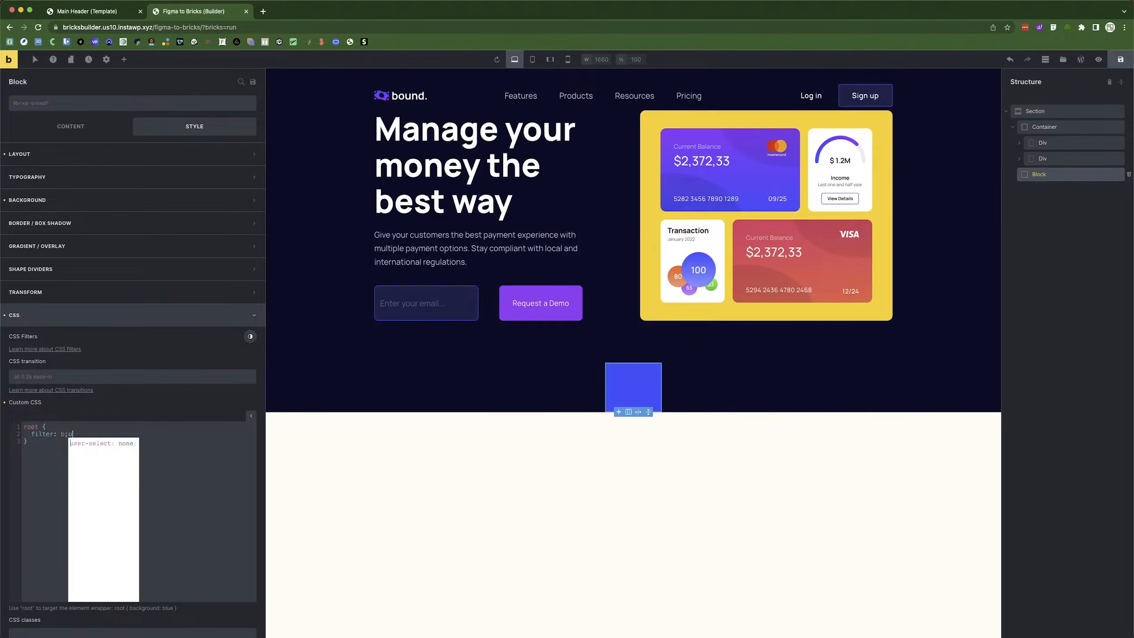
{"action": "type", "text": "bl"}
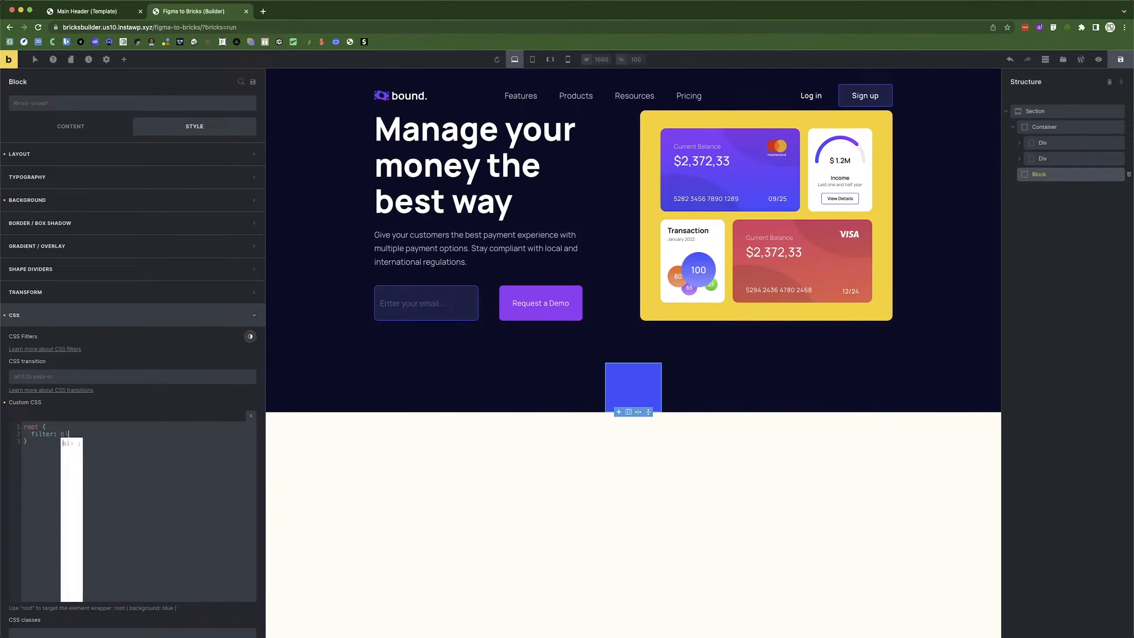
{"action": "type", "text": "ue("}
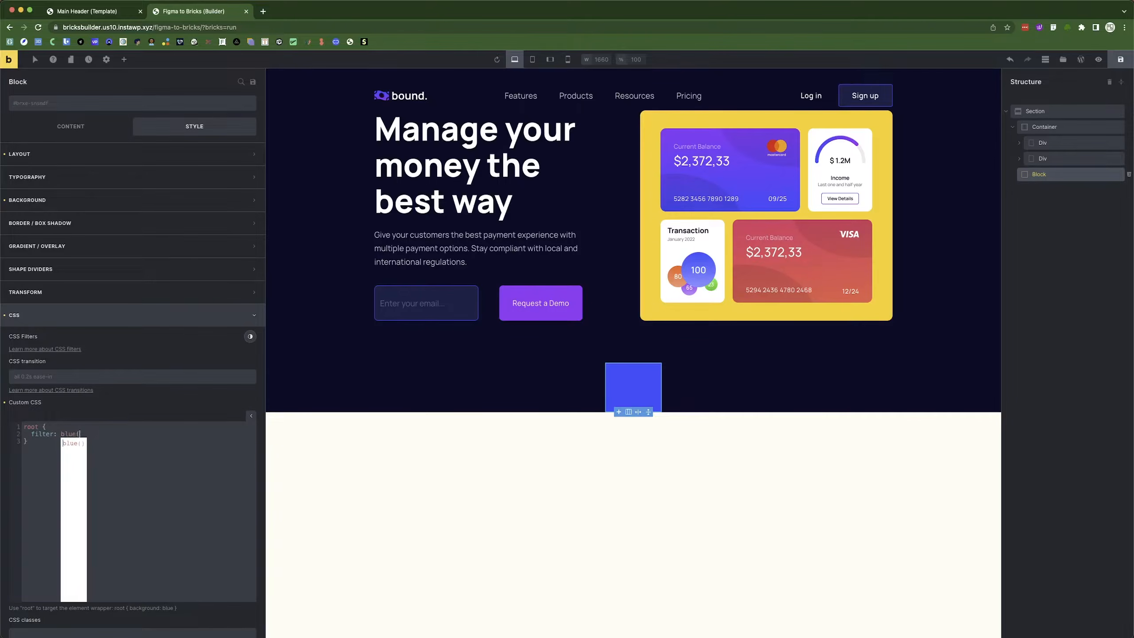
{"action": "type", "text": "100px)"}
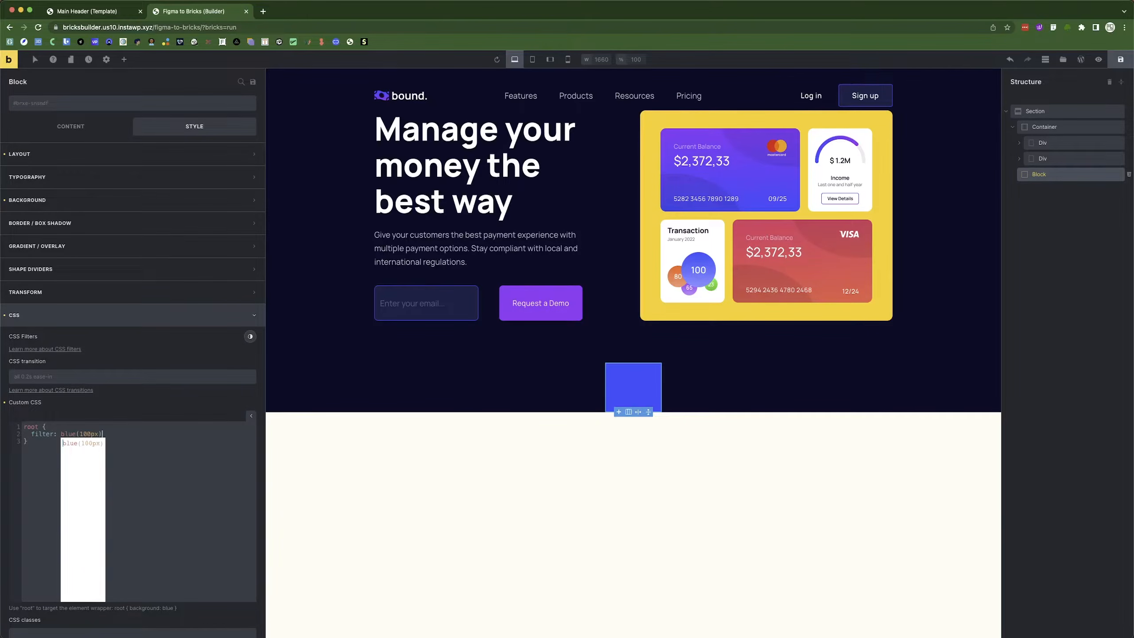
{"action": "type", "text": ";"}
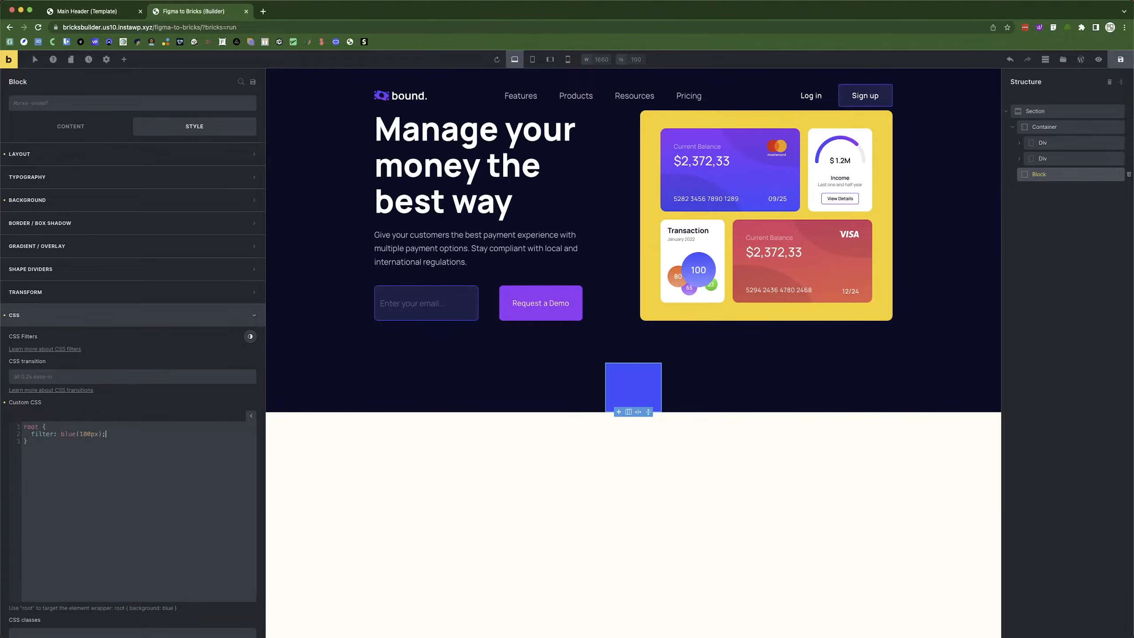
{"action": "left_click", "coordinate": [76, 434]}
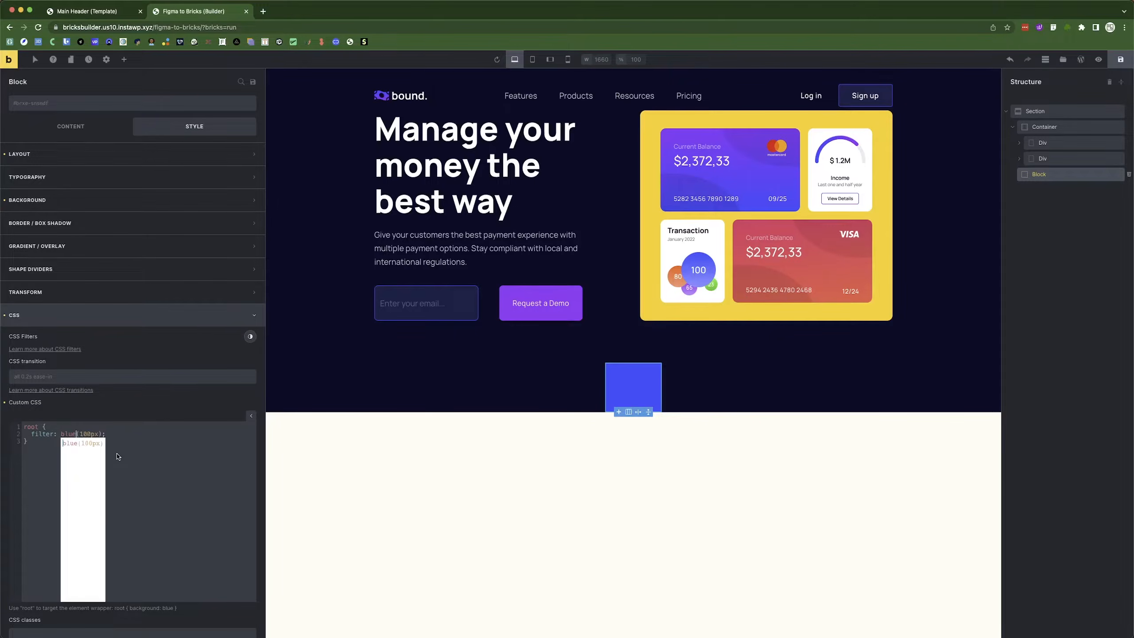
{"action": "key", "text": "BackSpace"}
{"action": "type", "text": "r"}
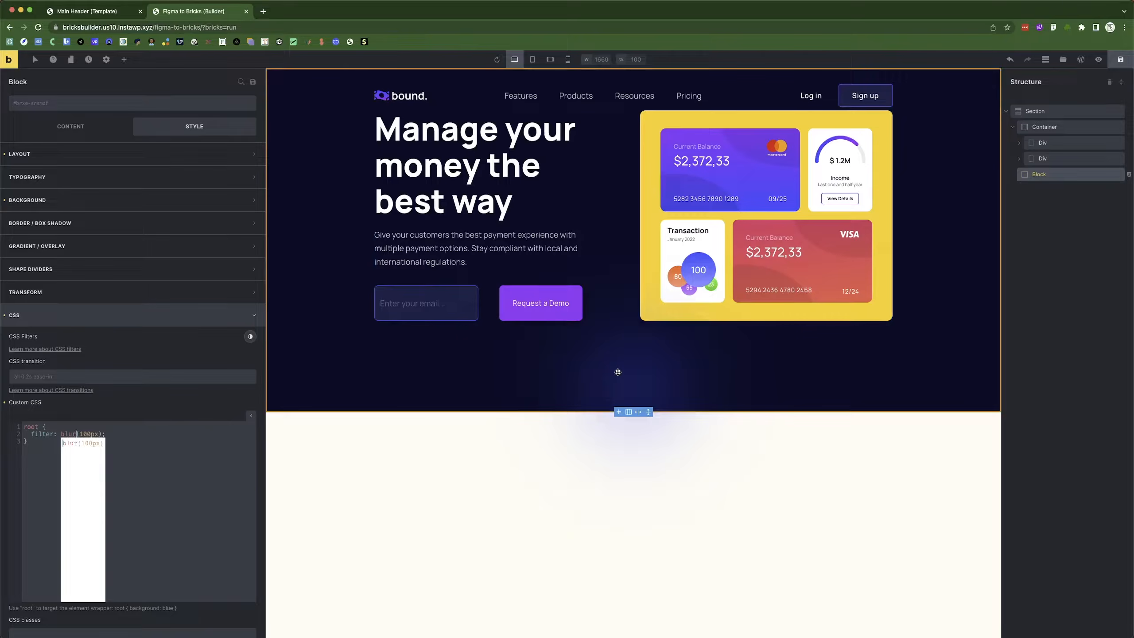
{"action": "left_click", "coordinate": [205, 448]}
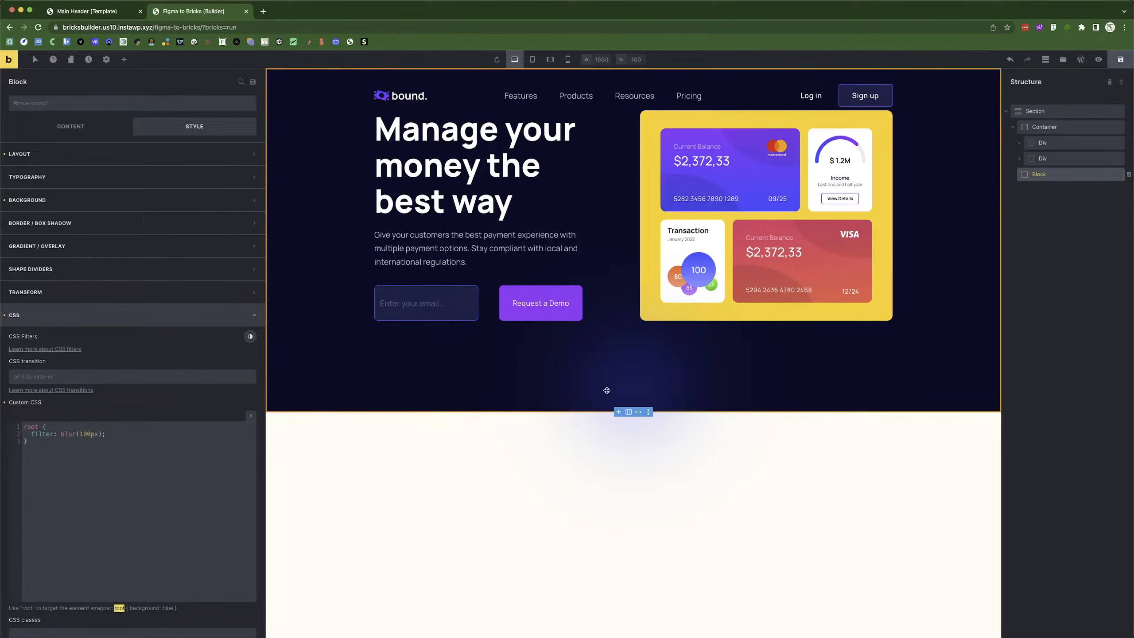
Preview the blurred glow against the Figma design and close the CSS settings.
{"action": "left_click", "coordinate": [611, 494]}
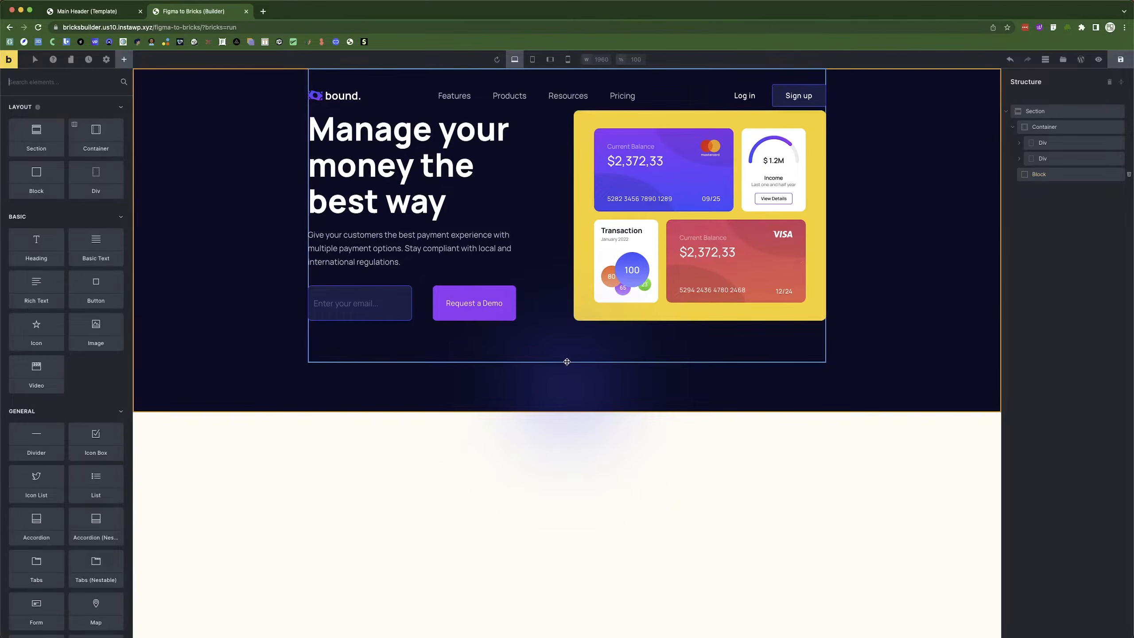
{"action": "left_click", "coordinate": [1064, 176]}
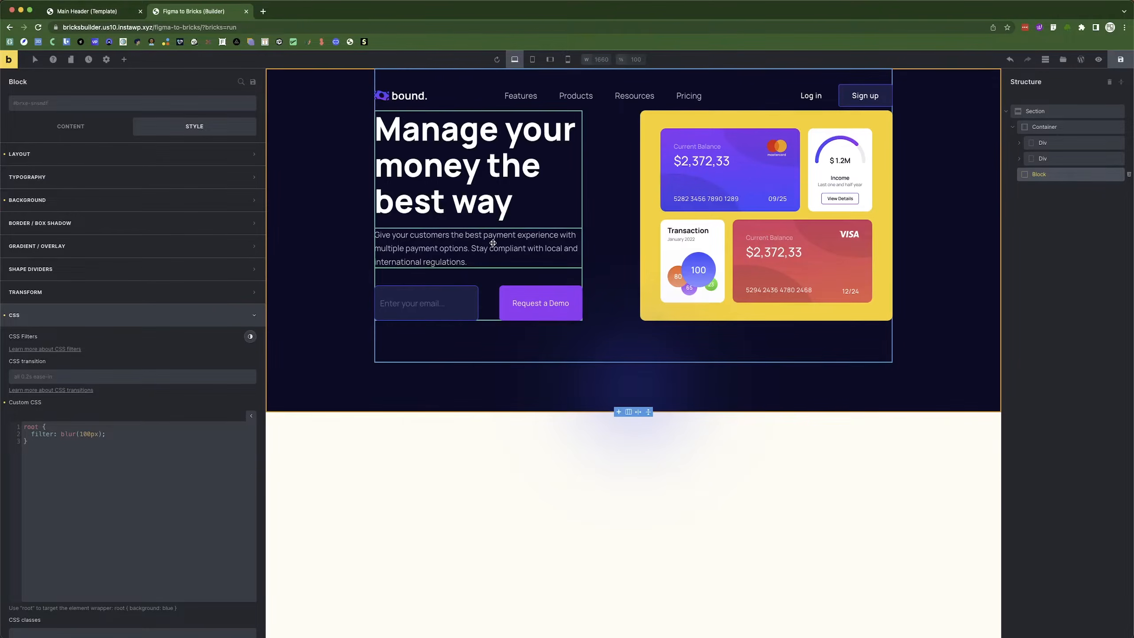
{"action": "key", "text": "super+Tab"}
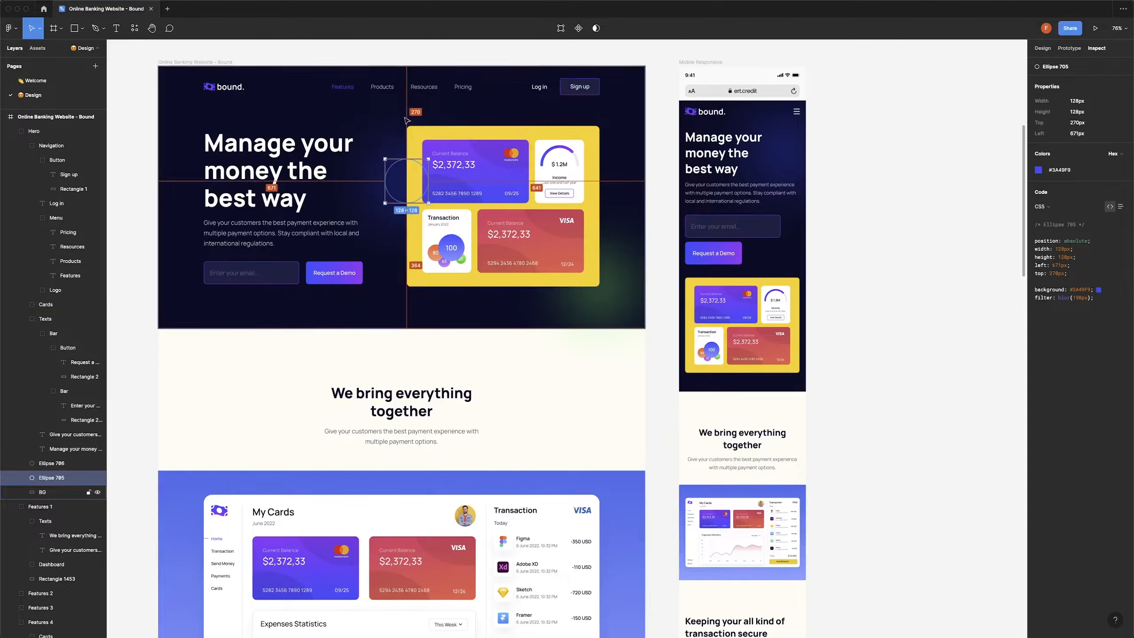
{"action": "key", "text": "super+Tab"}
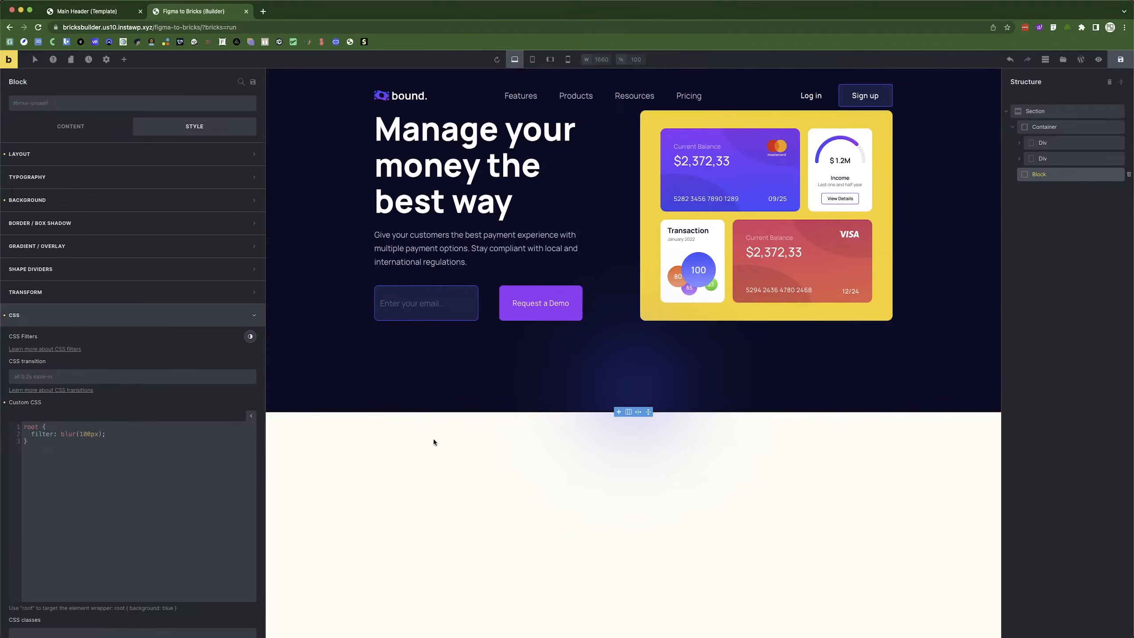
{"action": "left_click", "coordinate": [52, 318]}
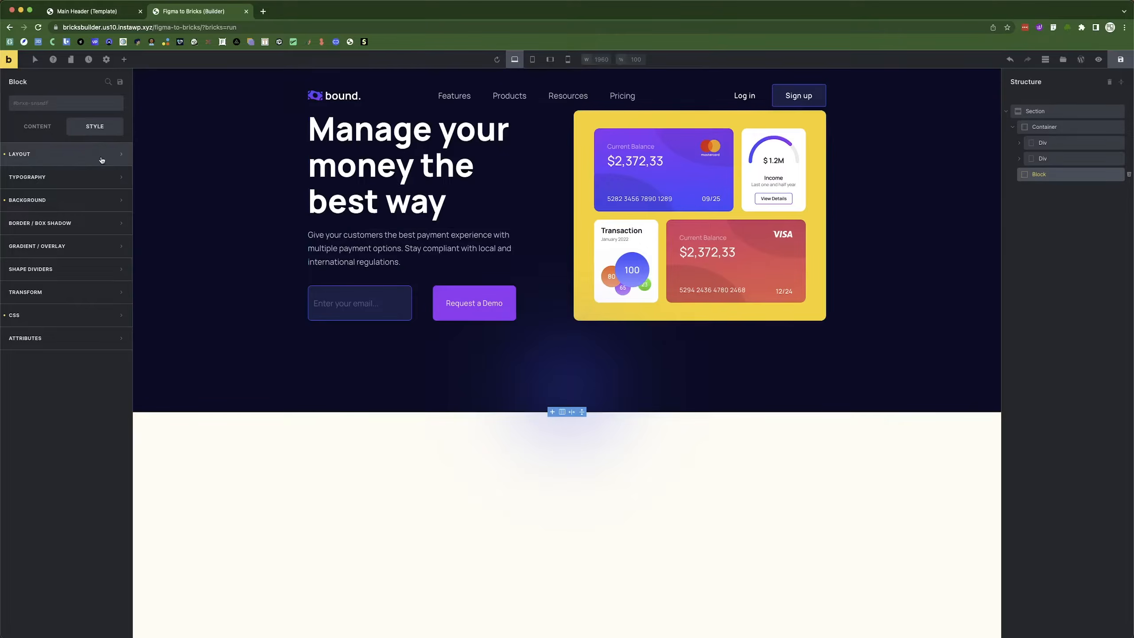
Make the Block absolutely positioned with a 270 px top offset.
{"action": "left_click", "coordinate": [59, 163]}
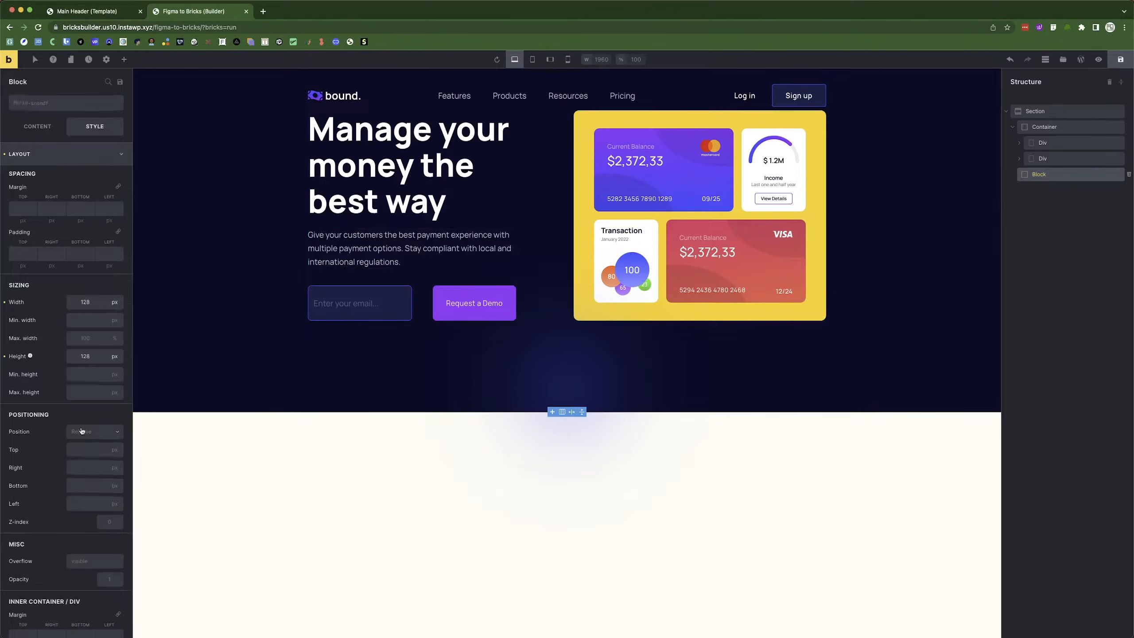
{"action": "scroll", "coordinate": [81, 431], "scroll_direction": "down", "scroll_amount": 3}
{"action": "left_click", "coordinate": [94, 278]}
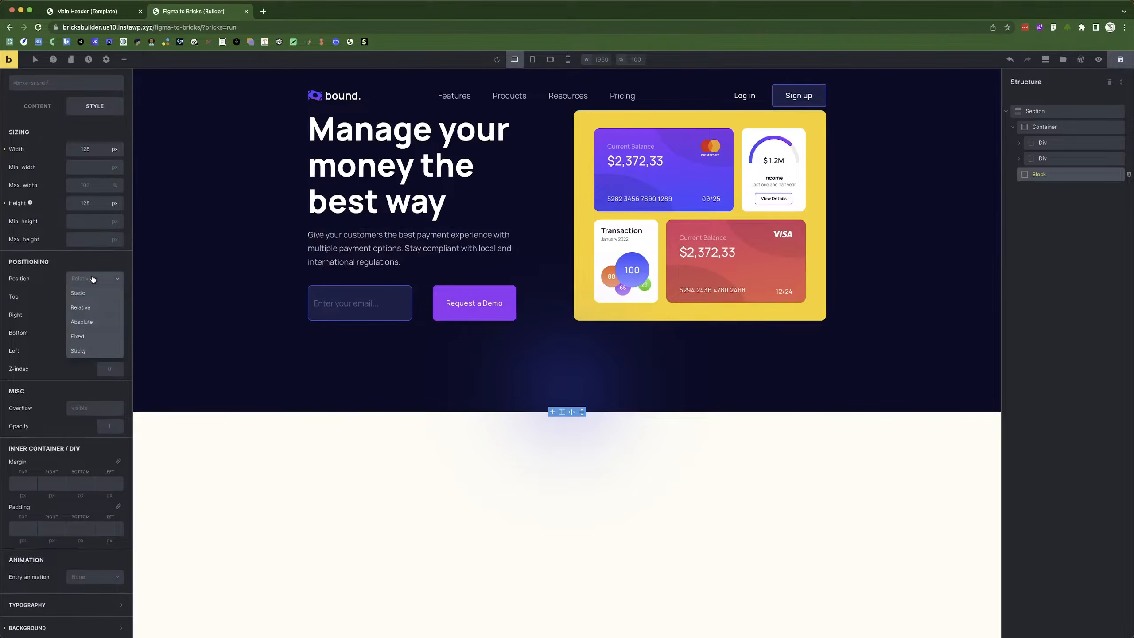
{"action": "left_click", "coordinate": [89, 323]}
{"action": "left_click", "coordinate": [89, 304]}
{"action": "key", "text": "super+Tab"}
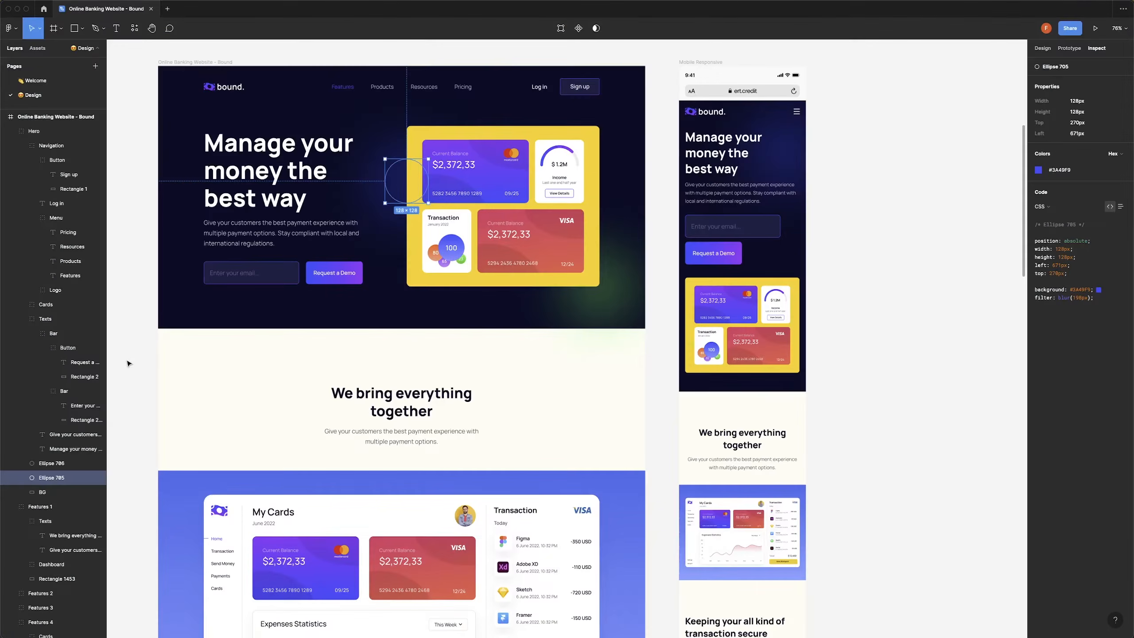
{"action": "key", "text": "super+Tab"}
{"action": "type", "text": "270"}
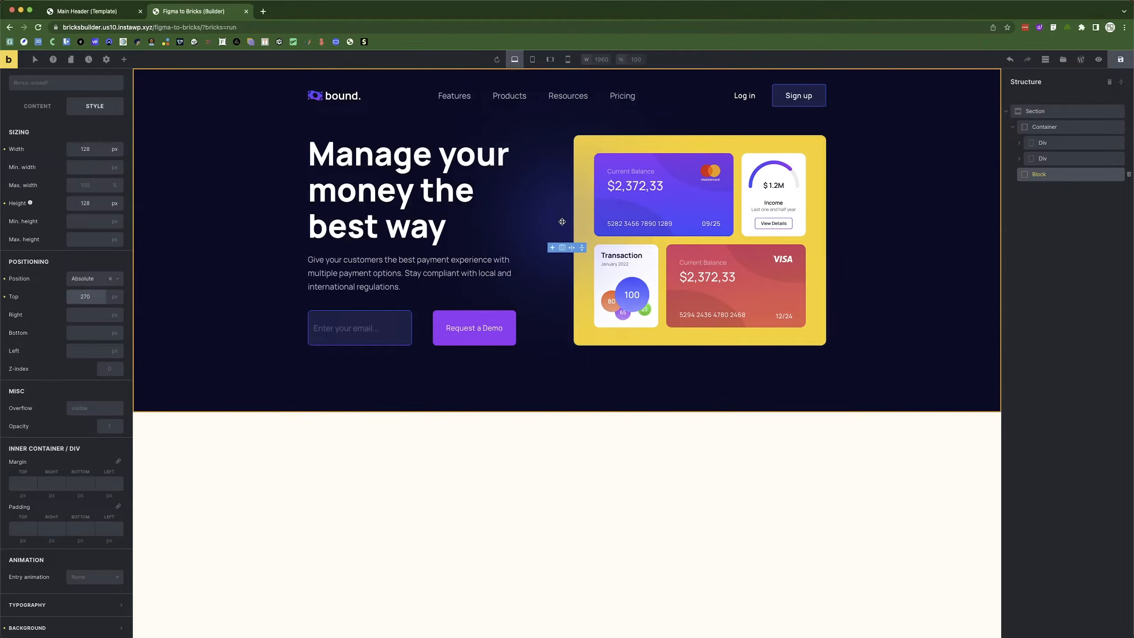
{"action": "left_click", "coordinate": [542, 451]}
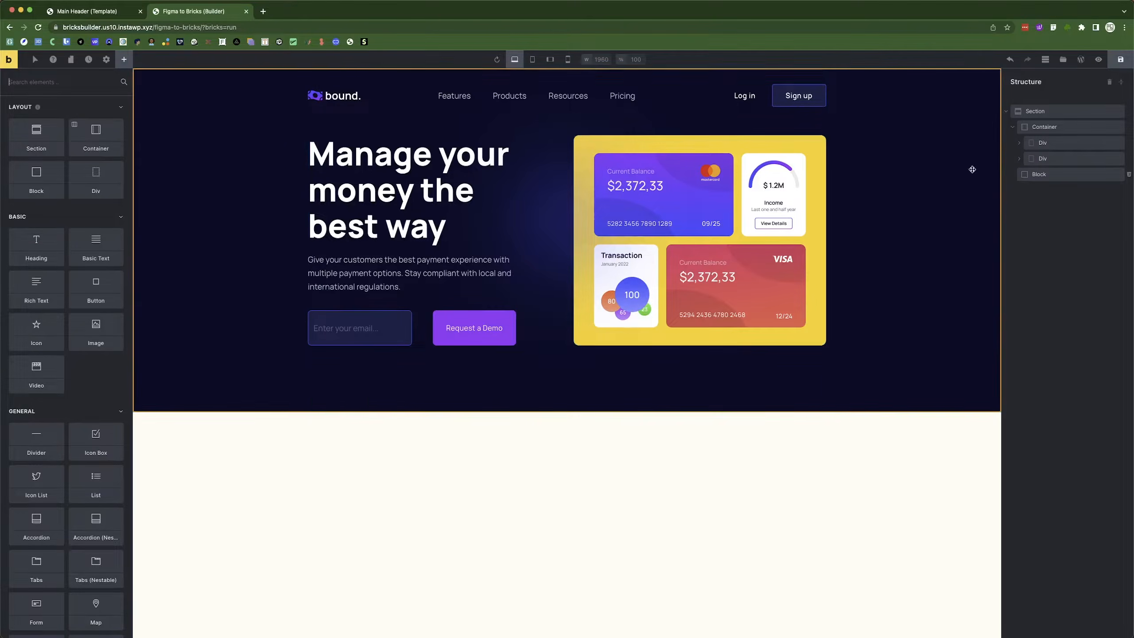
Paste a second copy of the glowing Block.
{"action": "left_click", "coordinate": [1075, 174]}
{"action": "right_click", "coordinate": [1073, 175]}
{"action": "left_click", "coordinate": [1062, 206]}
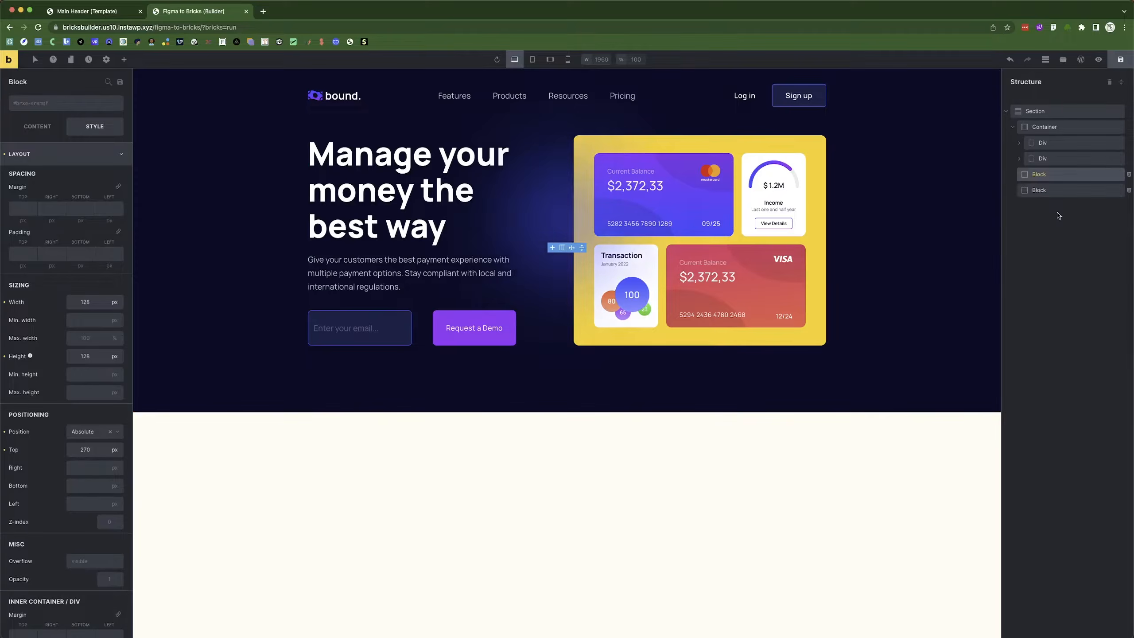
Check the copy's background colour, move it into the Section, and collapse the Container.
{"action": "left_click", "coordinate": [89, 151]}
{"action": "left_click", "coordinate": [43, 198]}
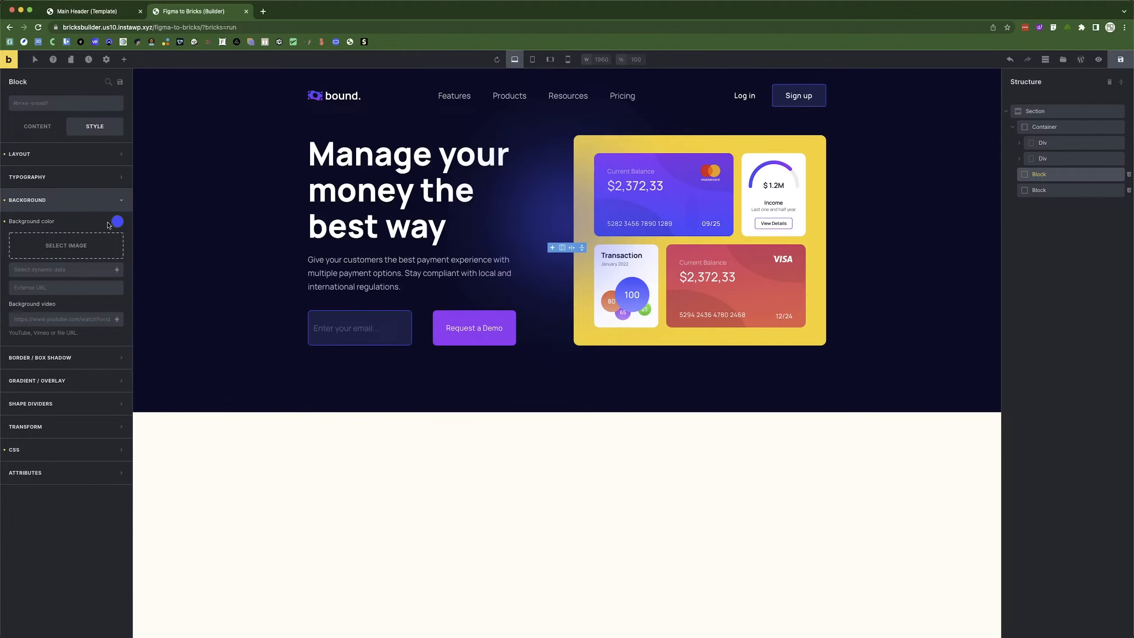
{"action": "left_click", "coordinate": [118, 221]}
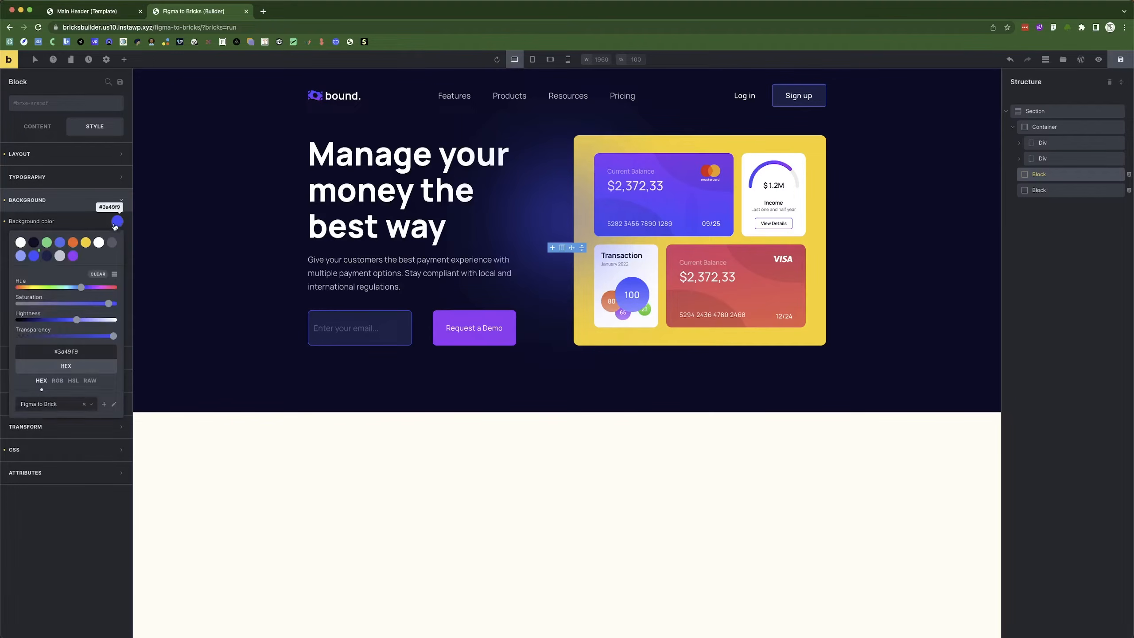
{"action": "left_click", "coordinate": [62, 210]}
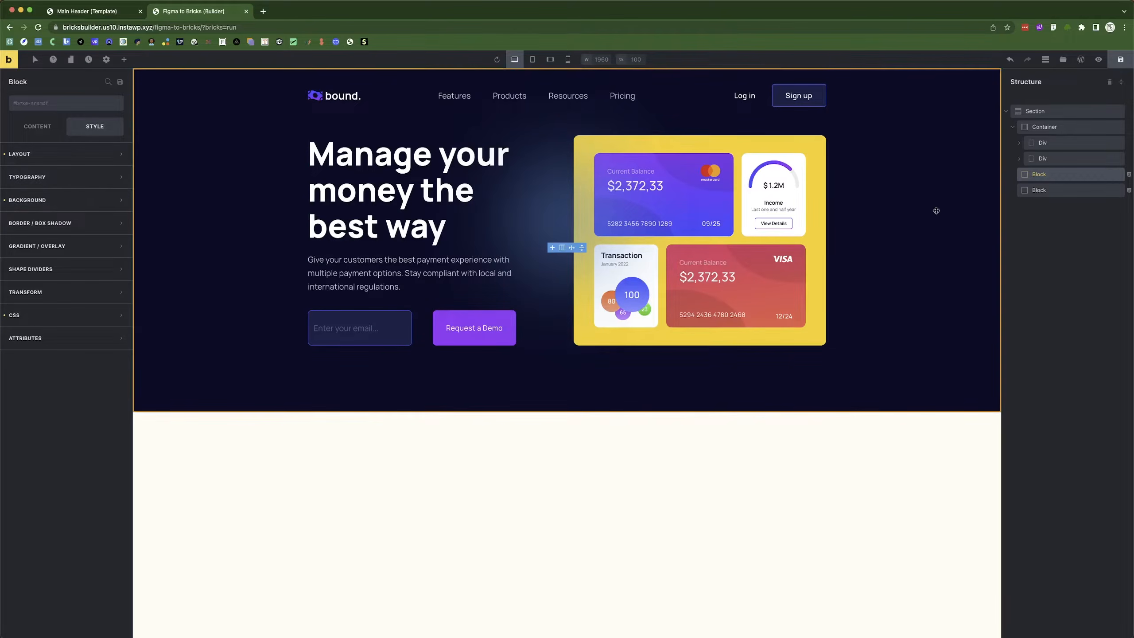
{"action": "left_click_drag", "start_coordinate": [1030, 194], "coordinate": [1046, 189]}
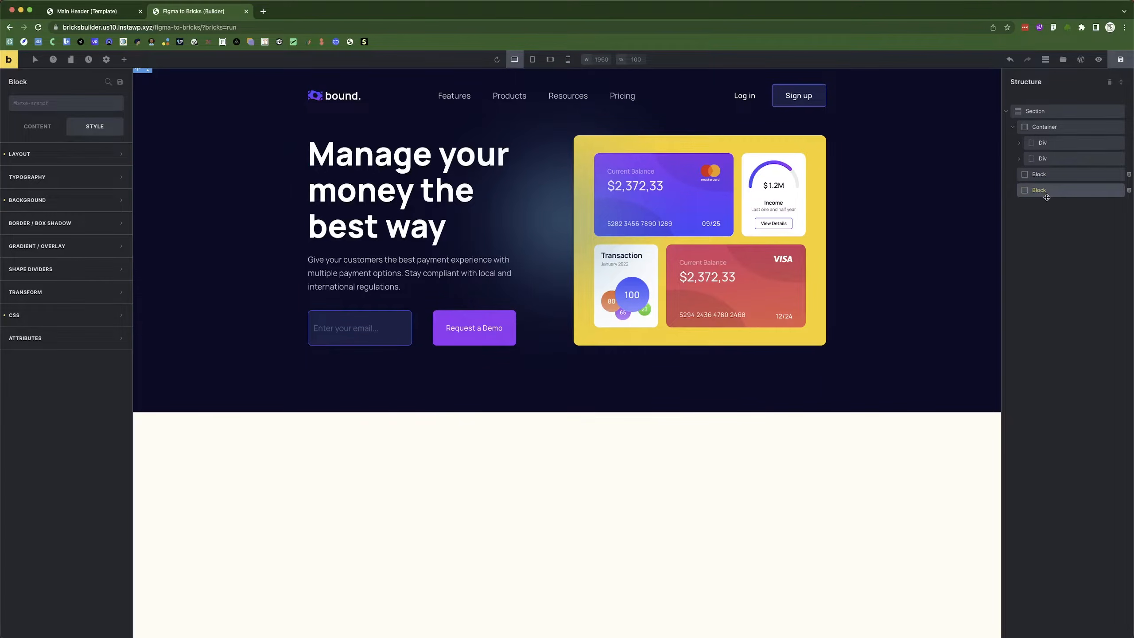
{"action": "left_click", "coordinate": [1013, 128]}
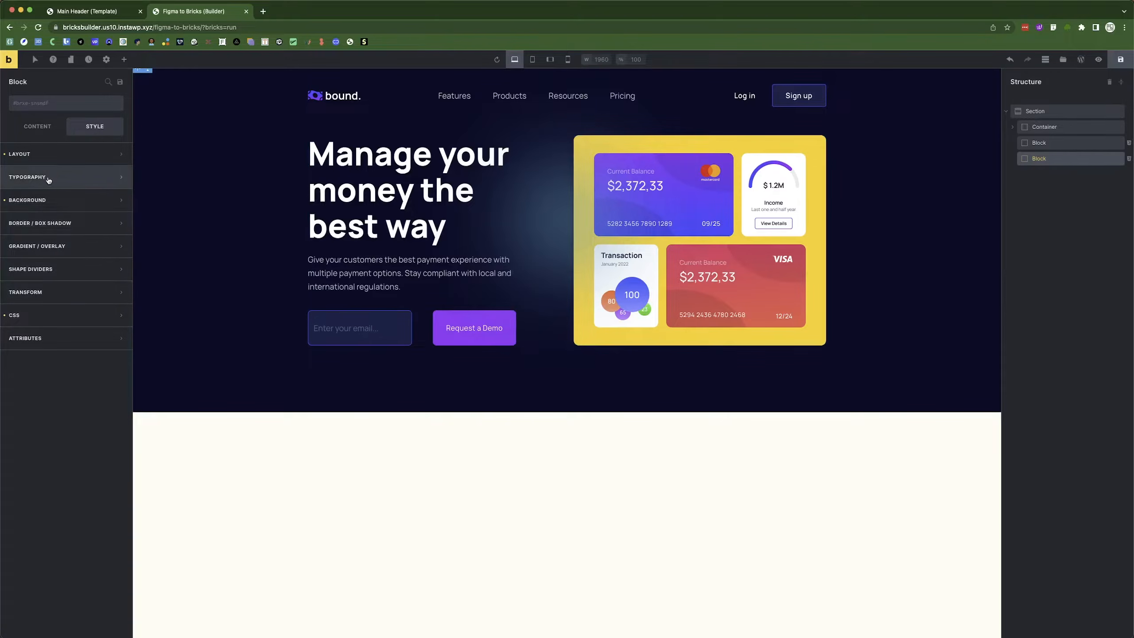
Clear the glow block's top offset and pin it to bottom 0.
{"action": "left_click", "coordinate": [44, 154]}
{"action": "scroll", "coordinate": [106, 399], "scroll_direction": "down", "scroll_amount": 1}
{"action": "scroll", "coordinate": [105, 398], "scroll_direction": "down", "scroll_amount": 4}
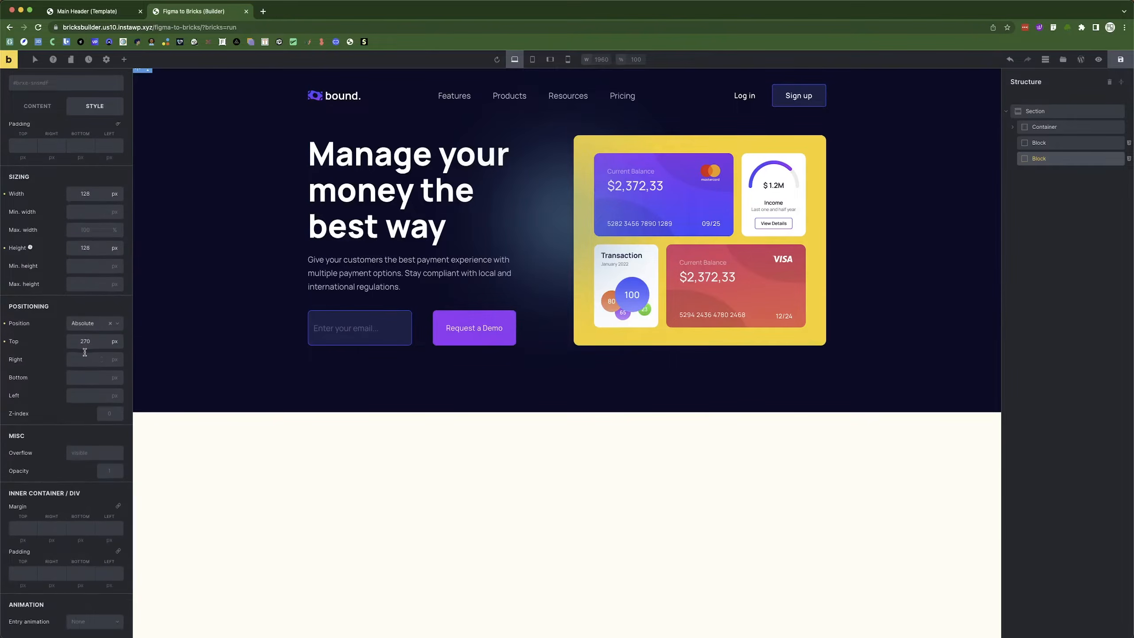
{"action": "left_click", "coordinate": [4, 342]}
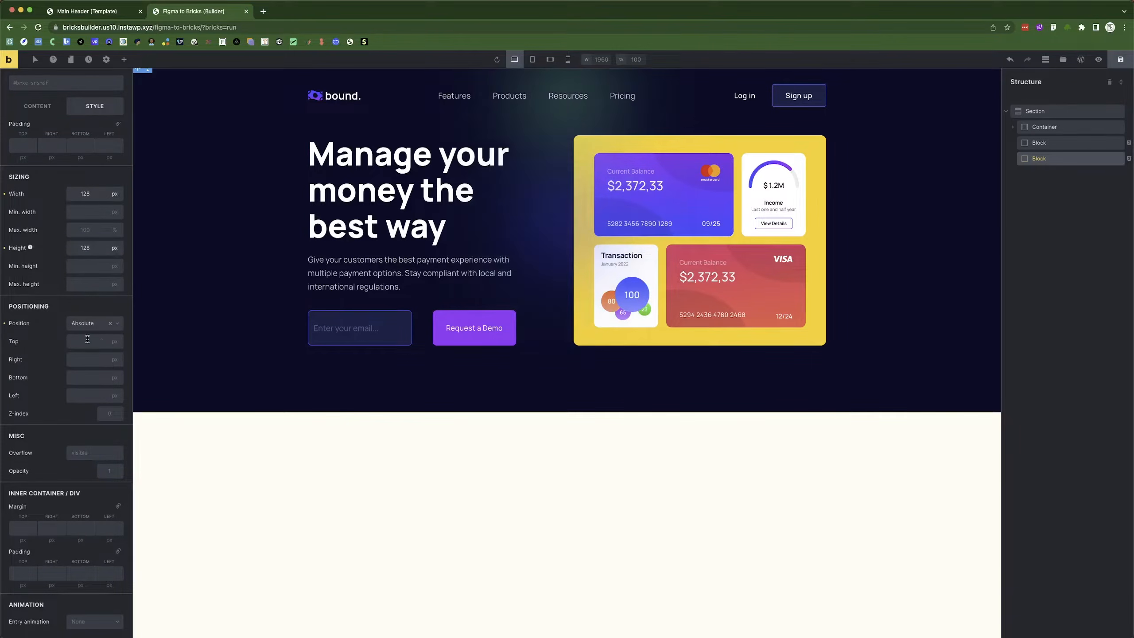
{"action": "left_click", "coordinate": [88, 340]}
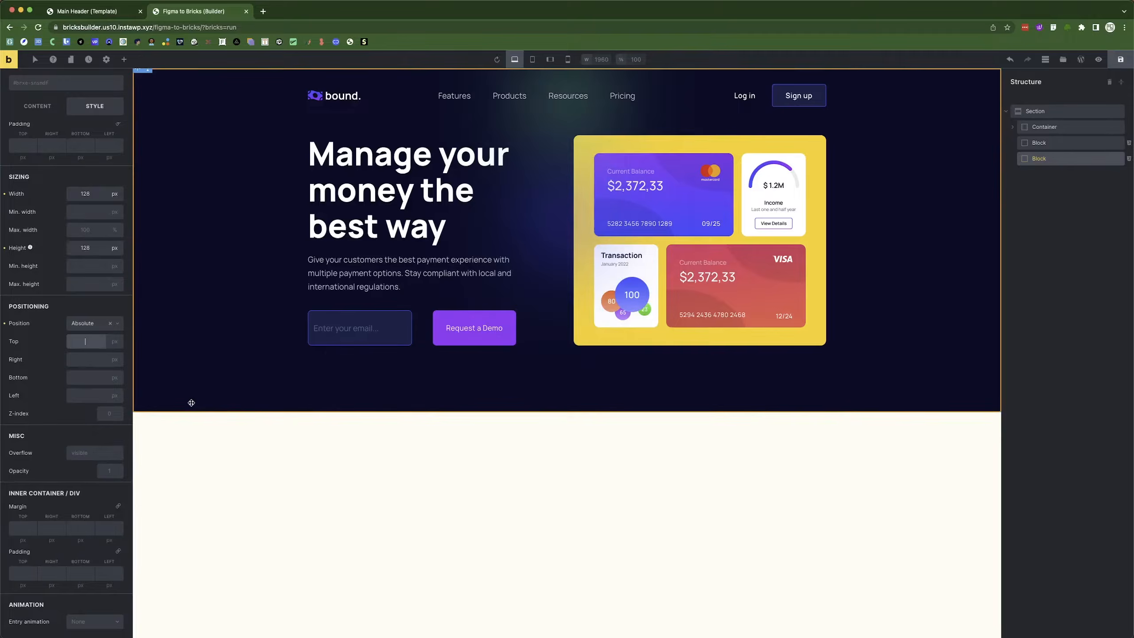
{"action": "left_click", "coordinate": [93, 379]}
{"action": "type", "text": "0"}
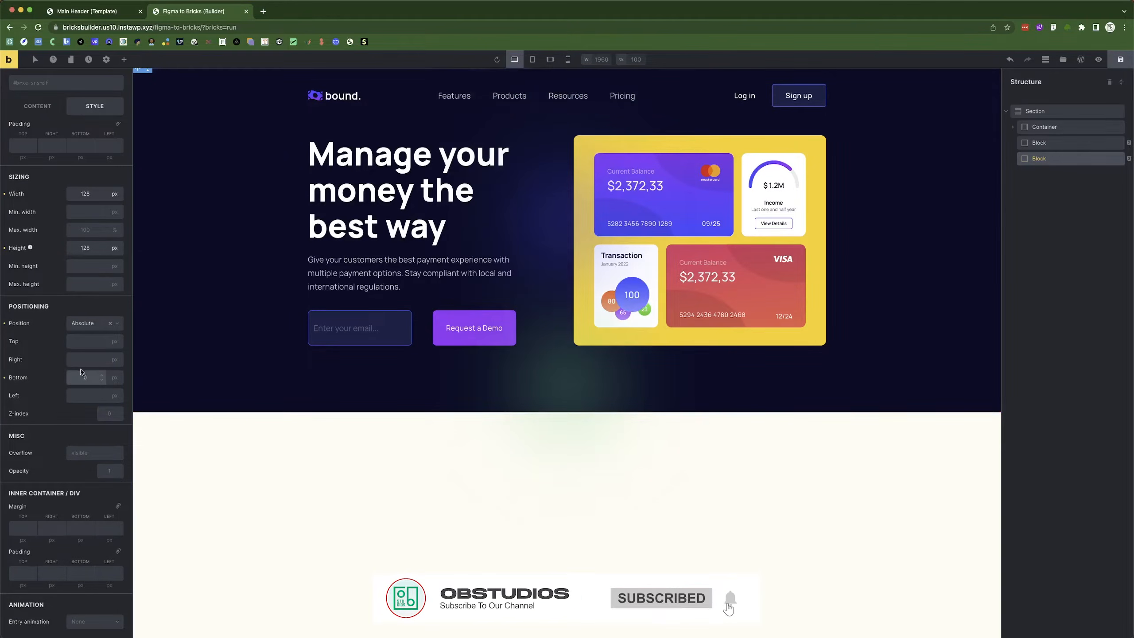
Switch the right offset's unit to % and set it to 25.
{"action": "left_click", "coordinate": [113, 360]}
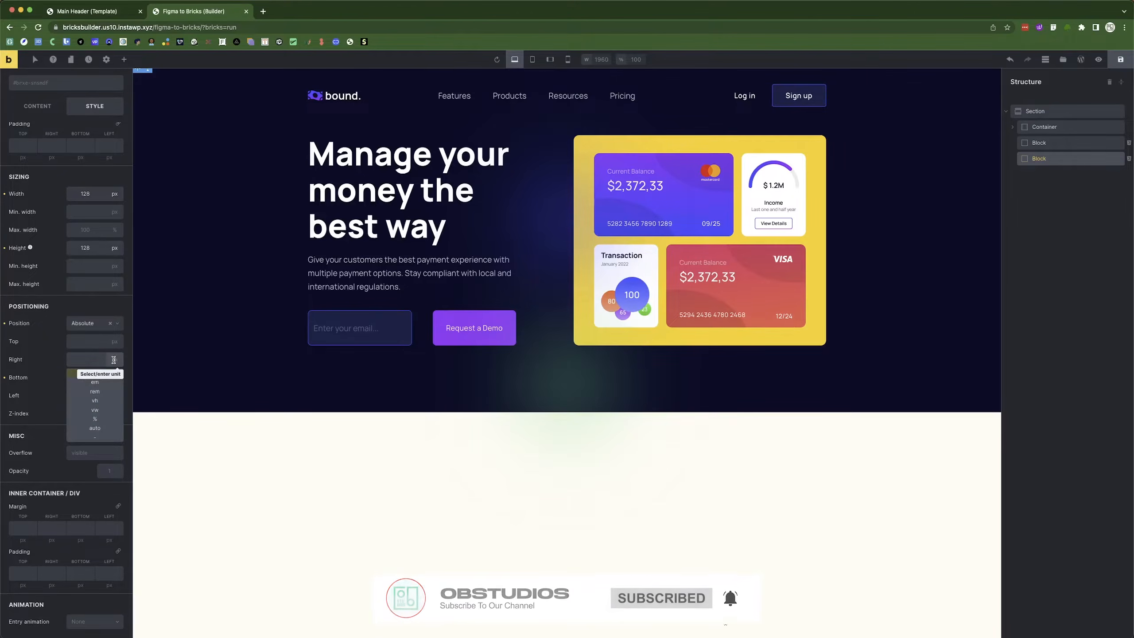
{"action": "left_click", "coordinate": [96, 419]}
{"action": "left_click", "coordinate": [80, 360]}
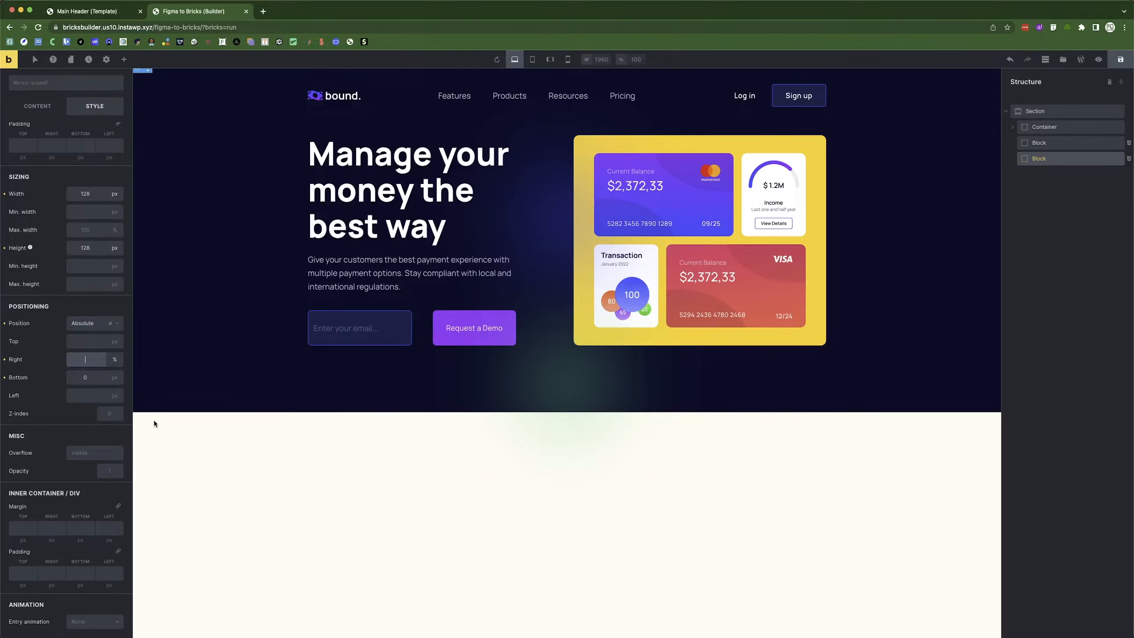
{"action": "type", "text": "75"}
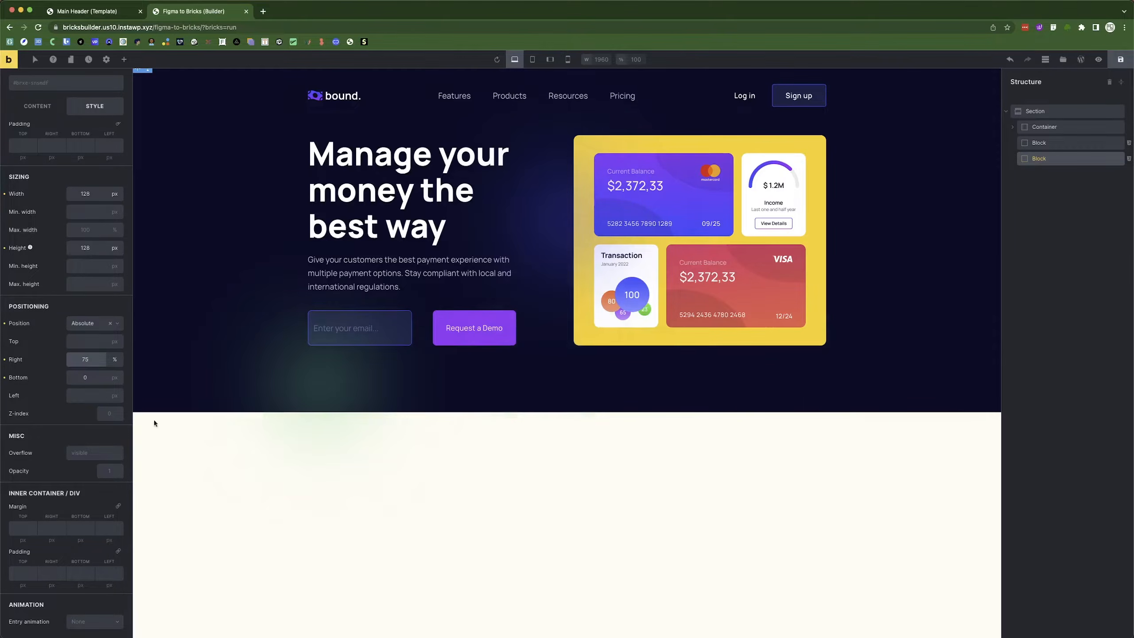
{"action": "left_click", "coordinate": [81, 360]}
{"action": "type", "text": "-"}
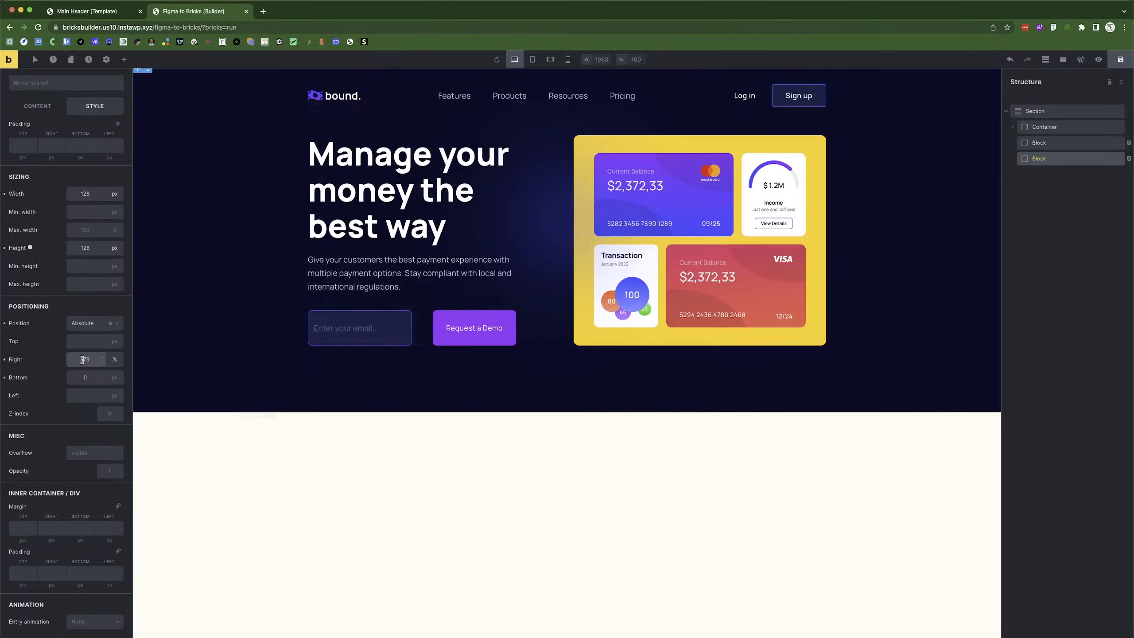
{"action": "key", "text": "BackSpace"}
{"action": "key", "text": "BackSpace"}
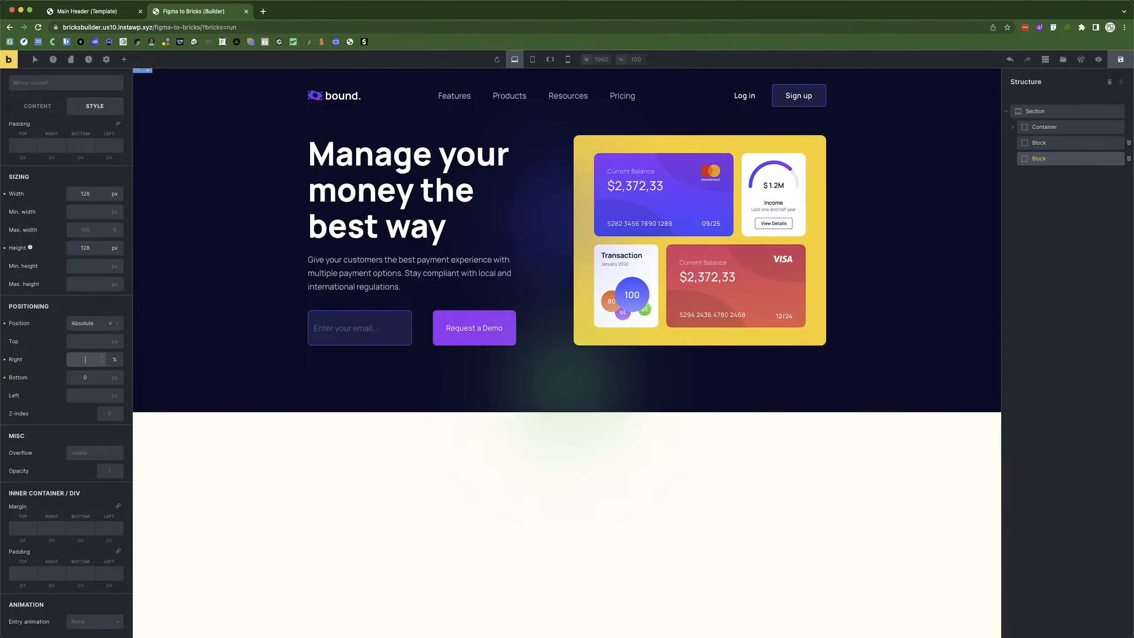
{"action": "type", "text": "15"}
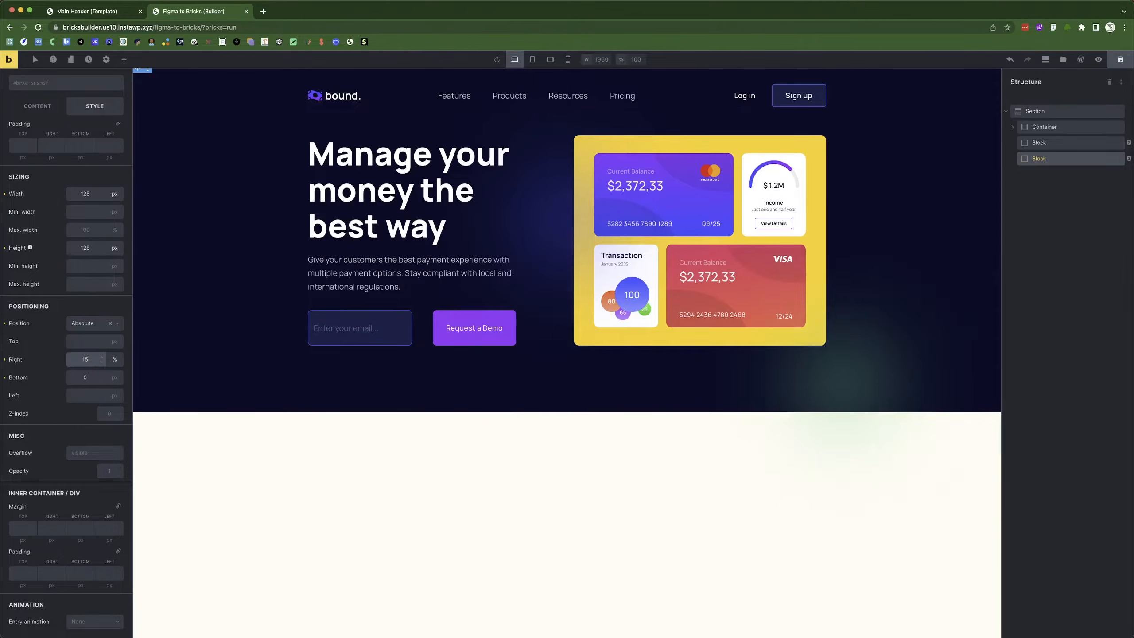
{"action": "type", "text": "25"}
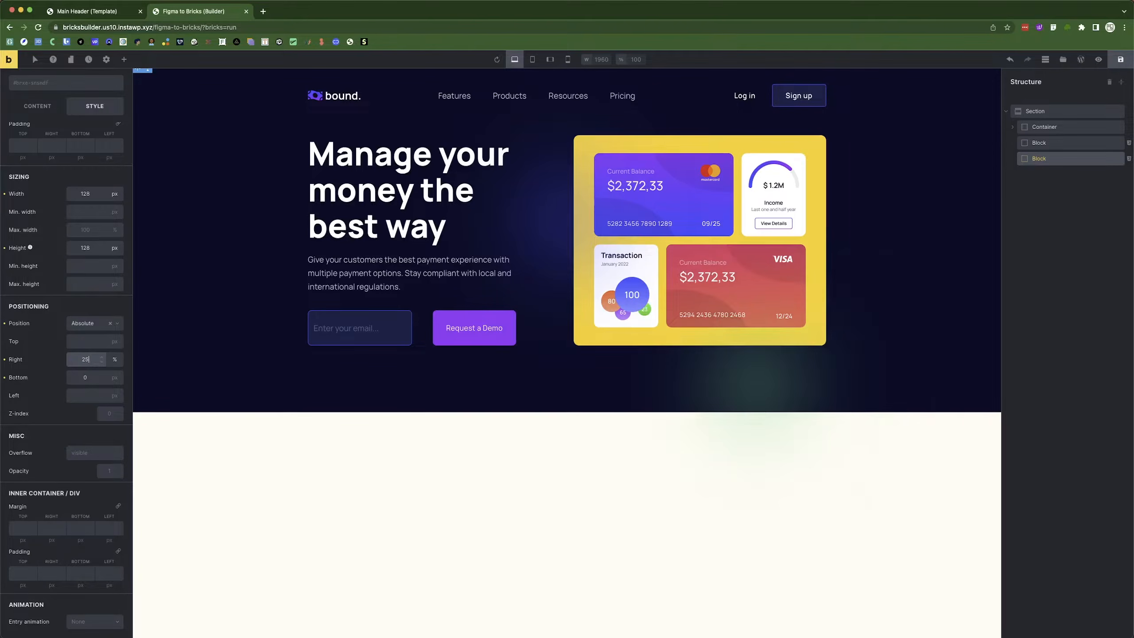
Set the hero Container's z-index to 5 and save the page.
{"action": "left_click", "coordinate": [1097, 60]}
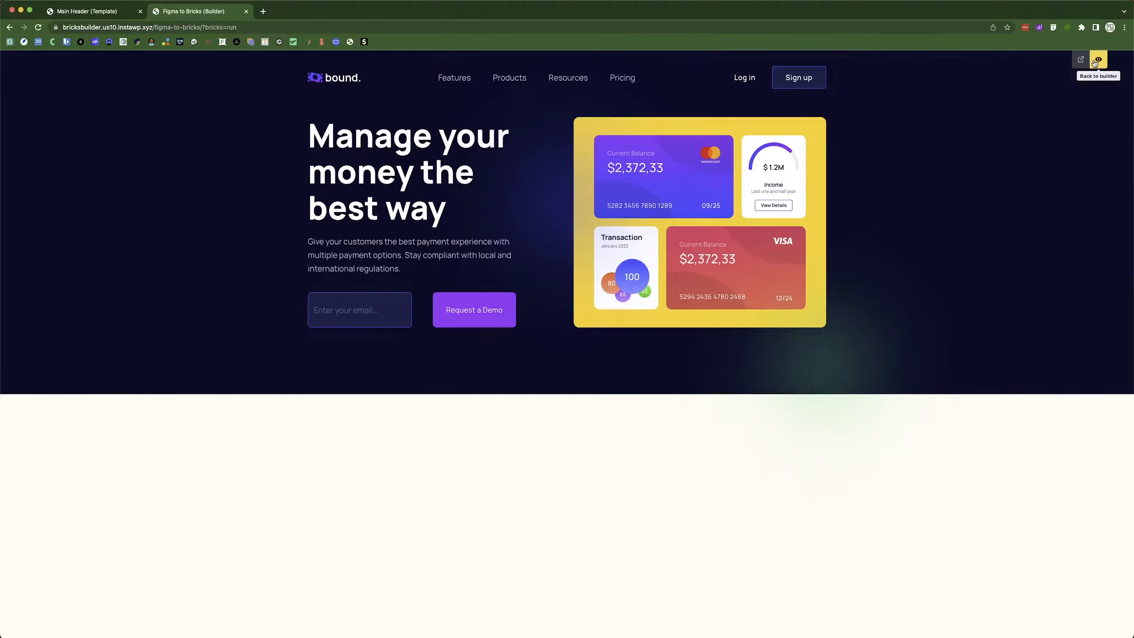
{"action": "left_click", "coordinate": [1097, 60]}
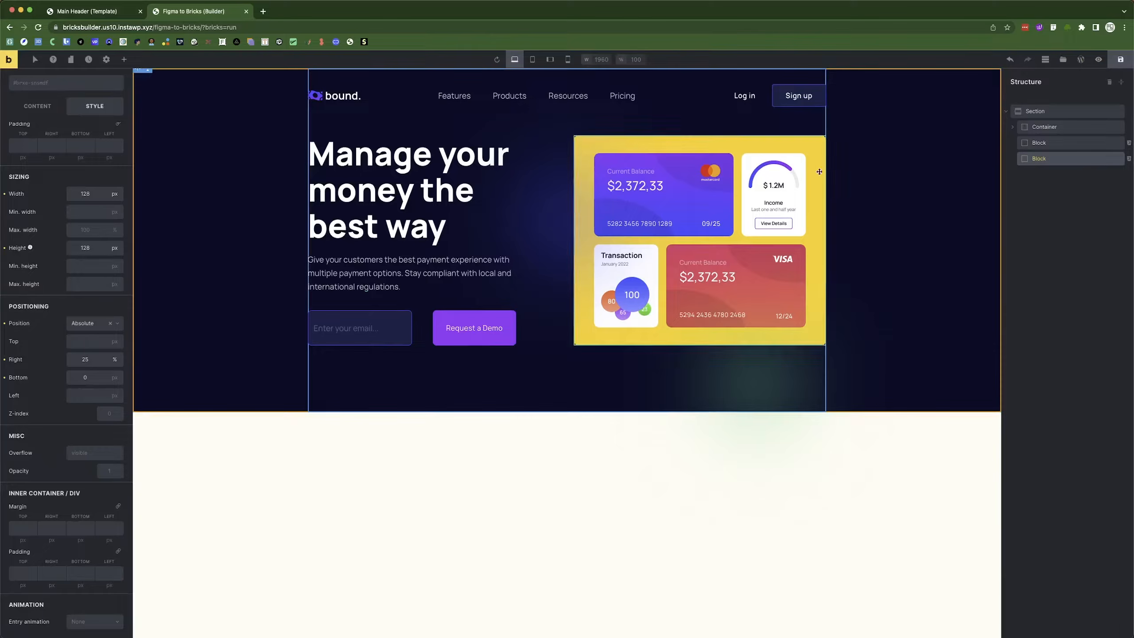
{"action": "left_click", "coordinate": [1055, 128]}
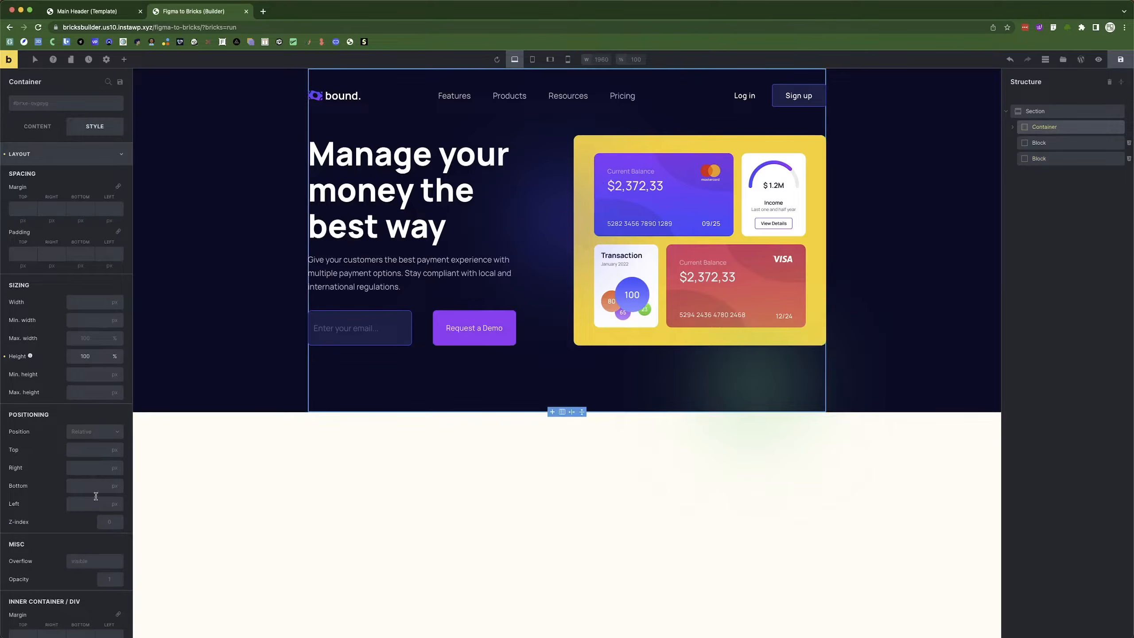
{"action": "left_click", "coordinate": [111, 519]}
{"action": "type", "text": "5"}
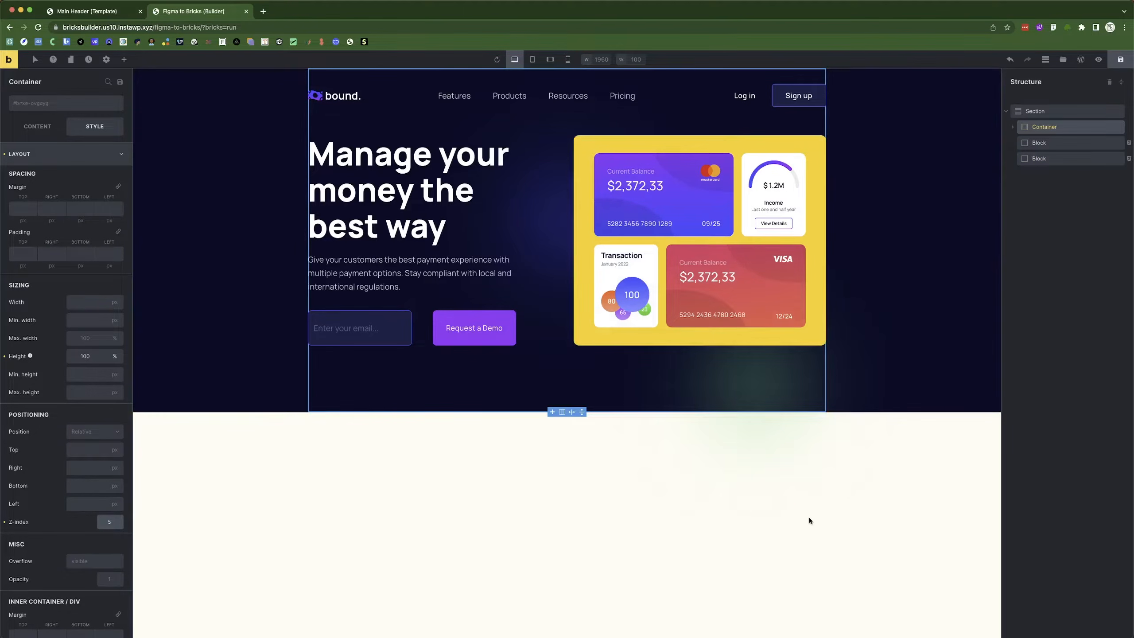
{"action": "left_click", "coordinate": [1126, 63]}
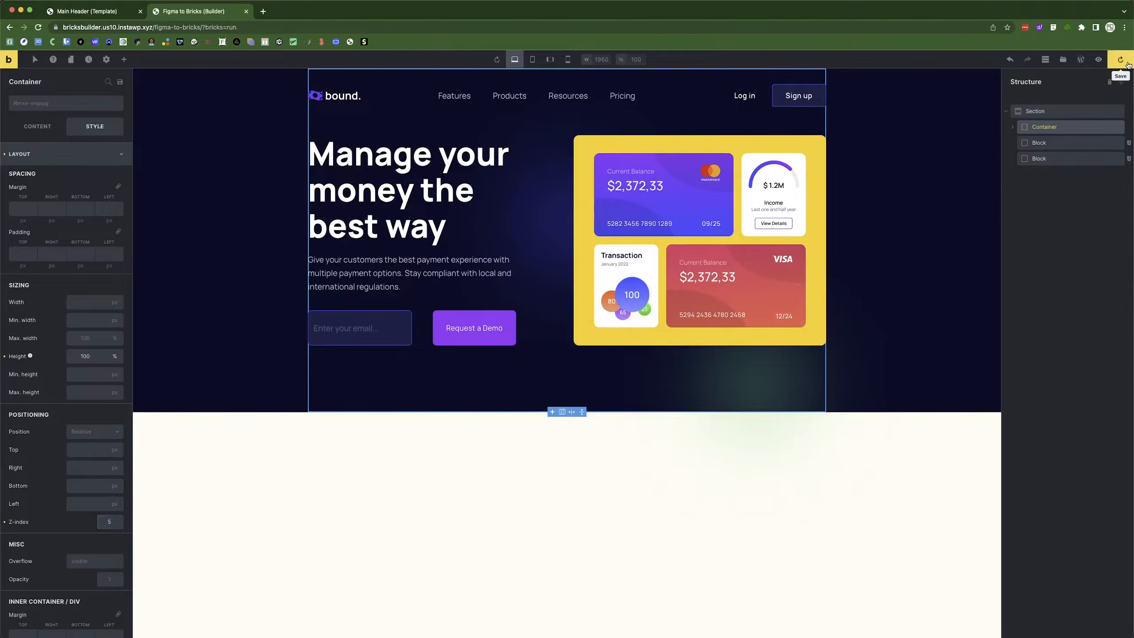
Preview the saved page and compare it with the Figma design.
{"action": "left_click", "coordinate": [1098, 60]}
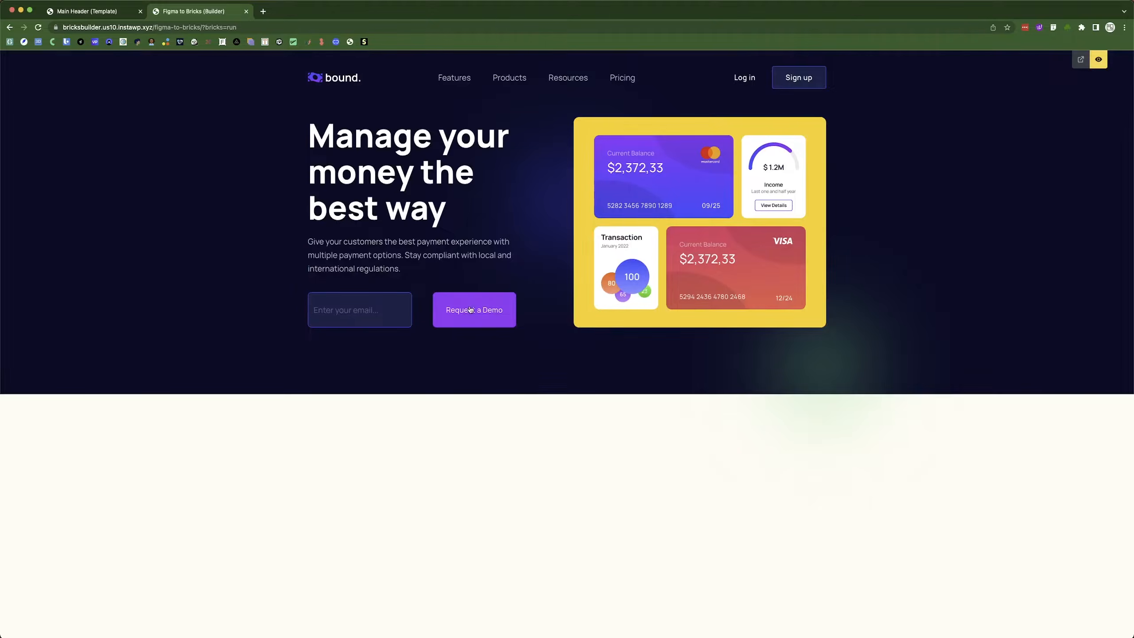
{"action": "key", "text": "super+Tab"}
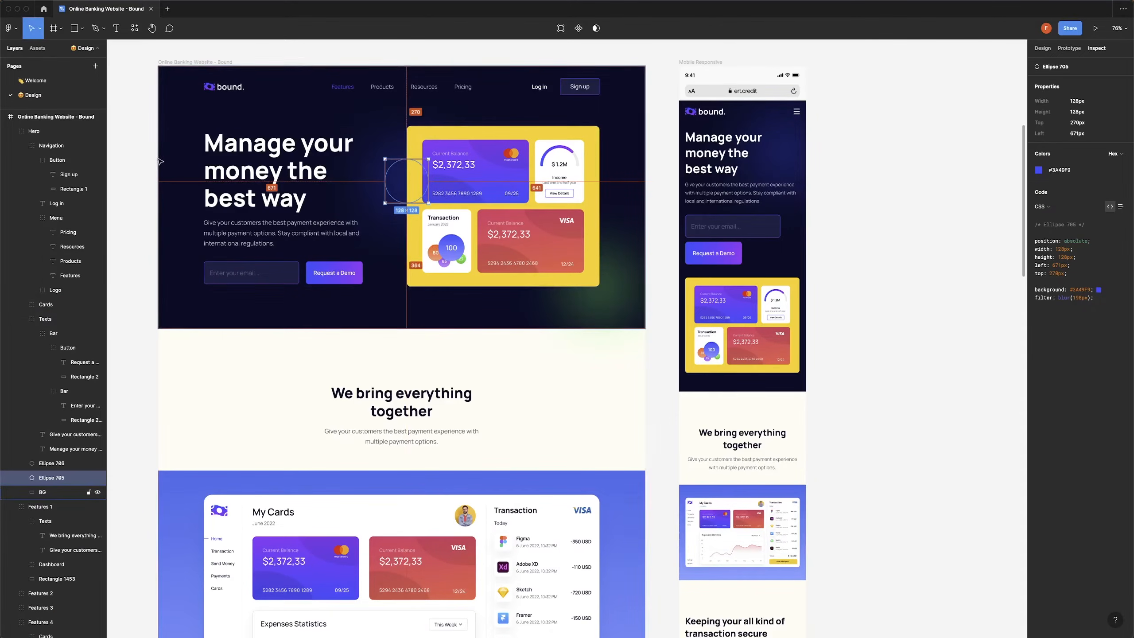
{"action": "left_click", "coordinate": [125, 168]}
{"action": "key", "text": "super+Tab"}
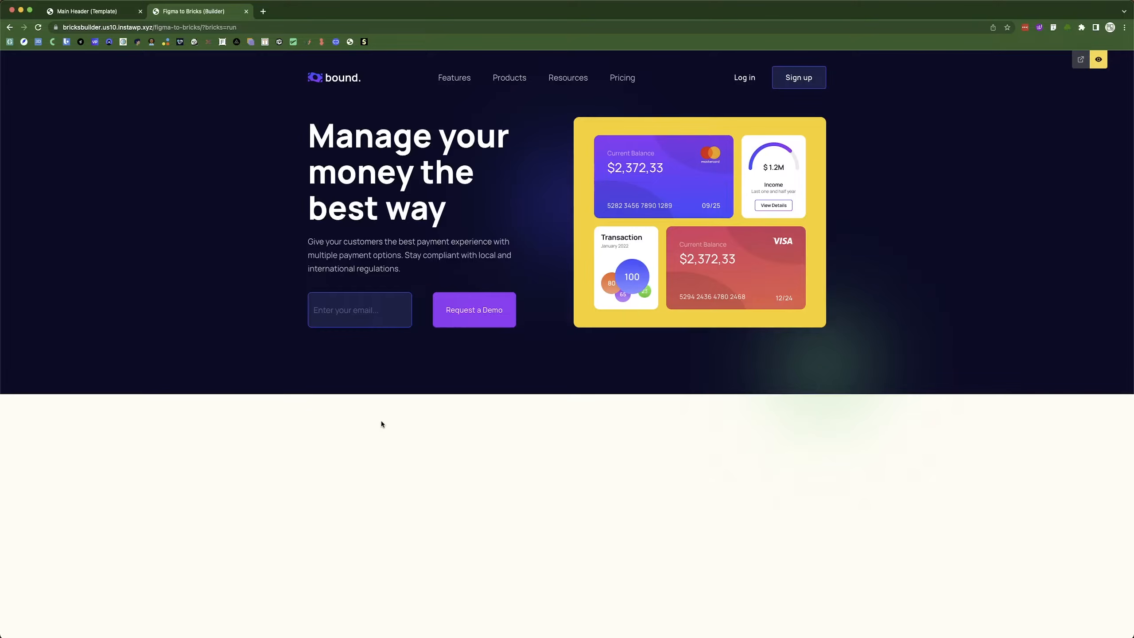
{"action": "left_click", "coordinate": [116, 11]}
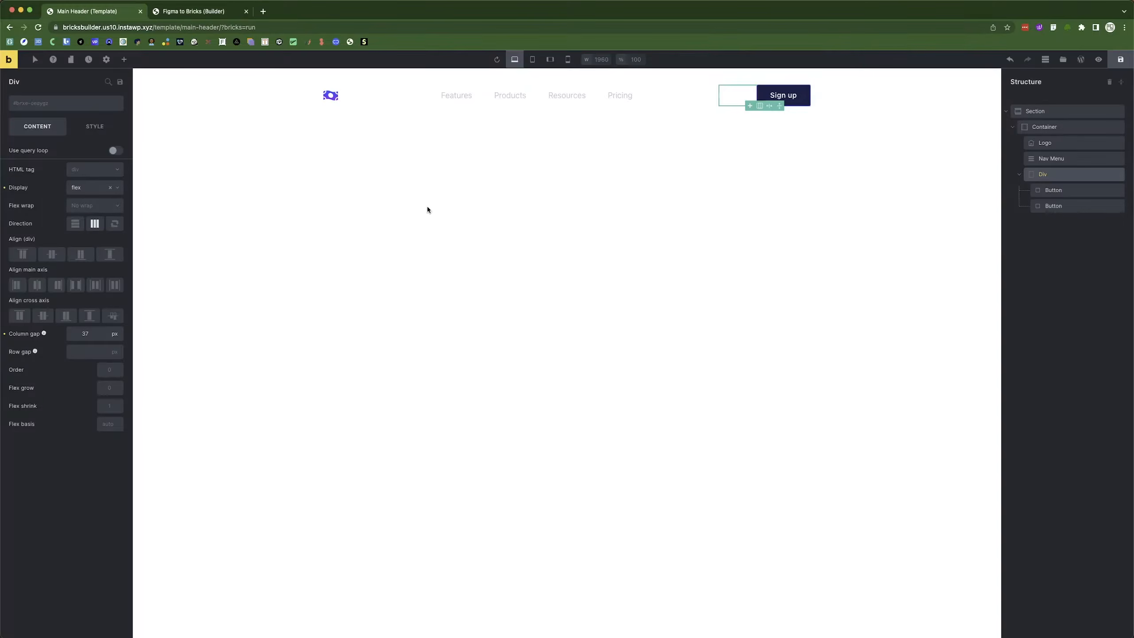
{"action": "left_click", "coordinate": [200, 13]}
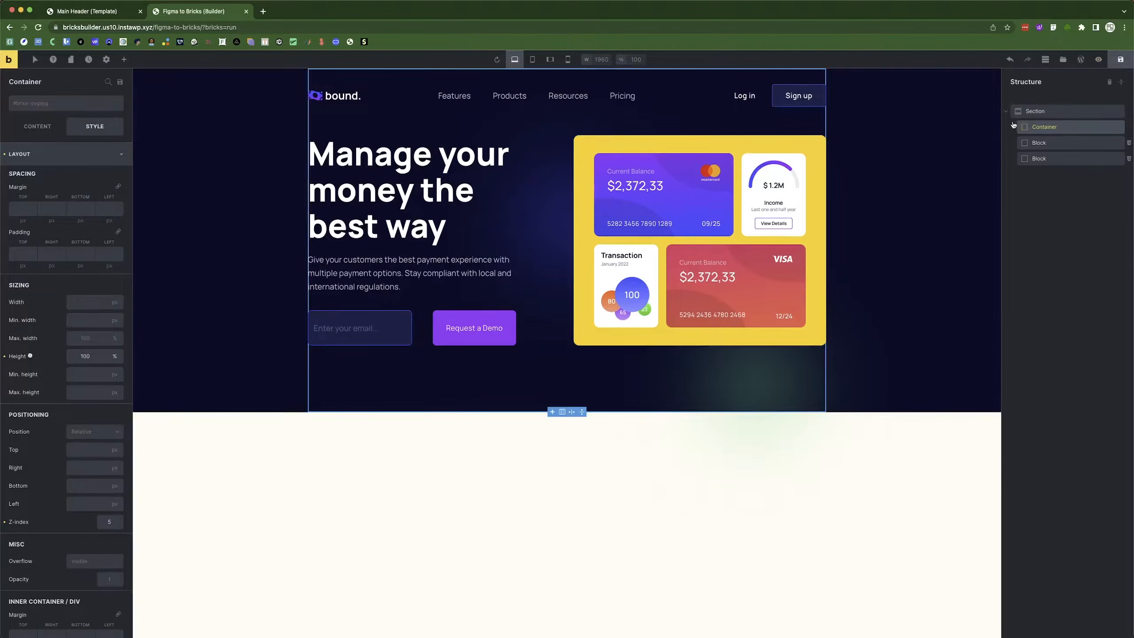
Add a new Section below the collapsed hero Section.
{"action": "left_click", "coordinate": [1007, 110]}
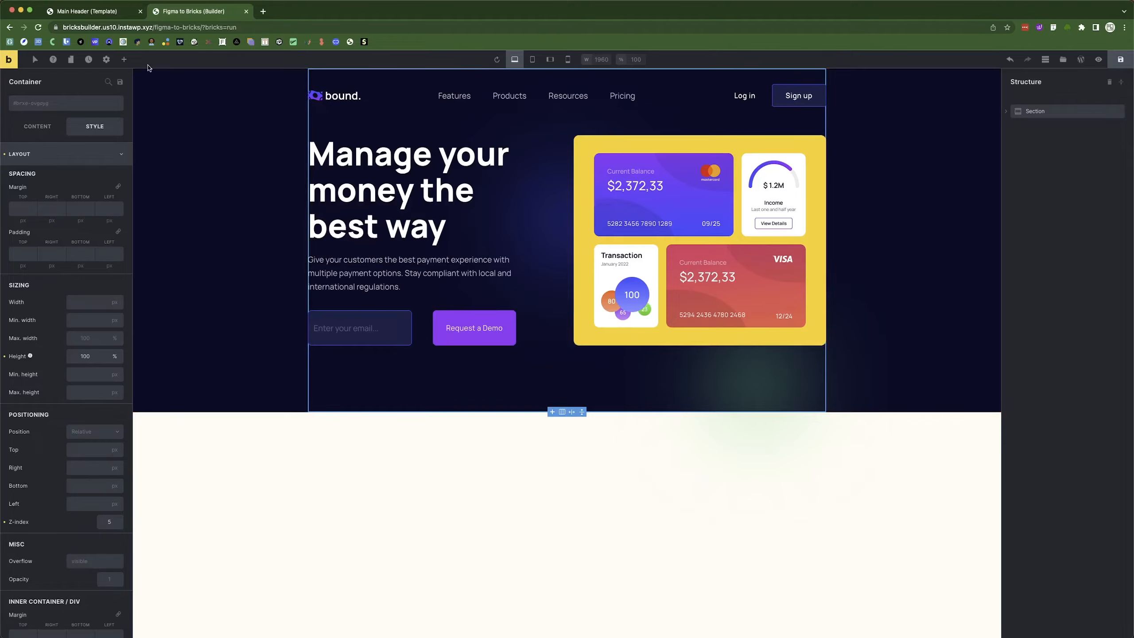
{"action": "left_click", "coordinate": [124, 59]}
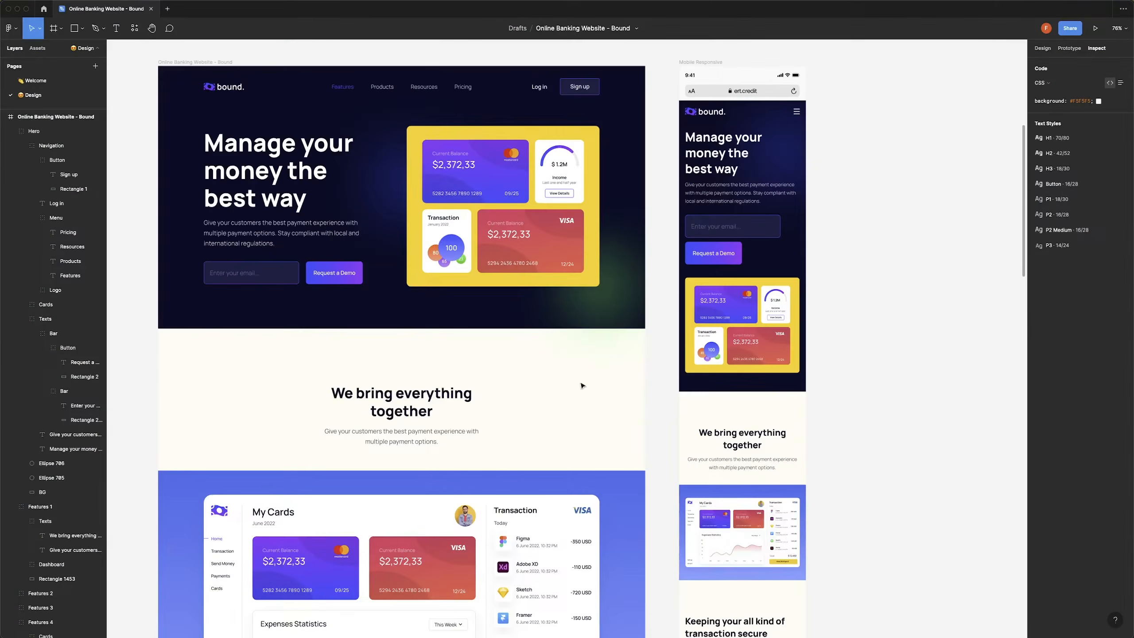
{"action": "scroll", "coordinate": [427, 250], "scroll_direction": "down", "scroll_amount": 3}
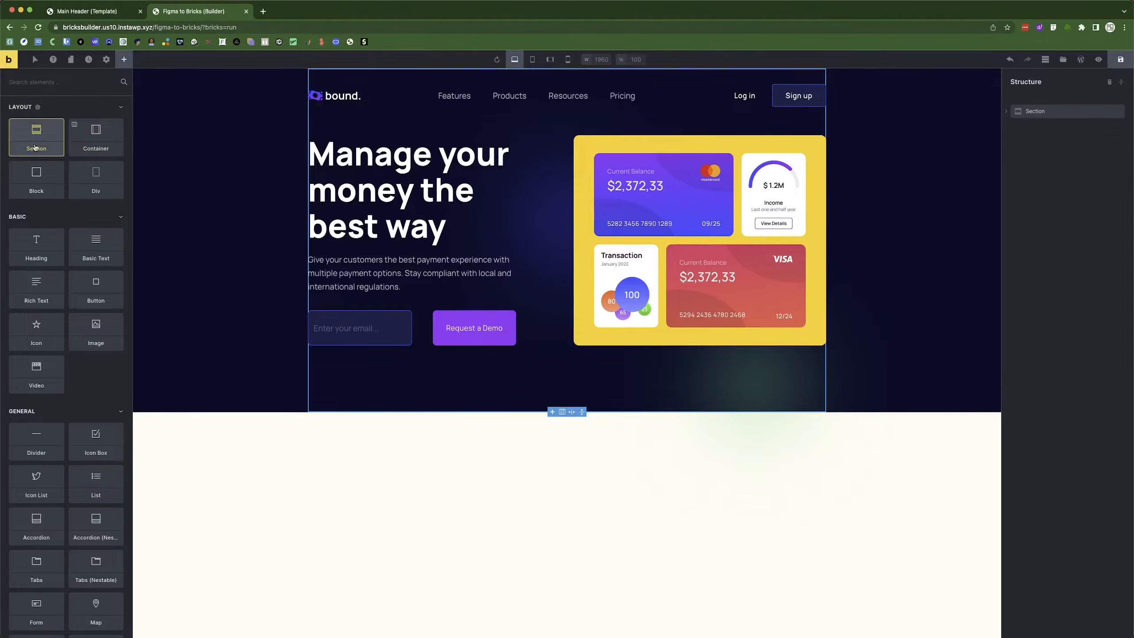
{"action": "left_click", "coordinate": [36, 144]}
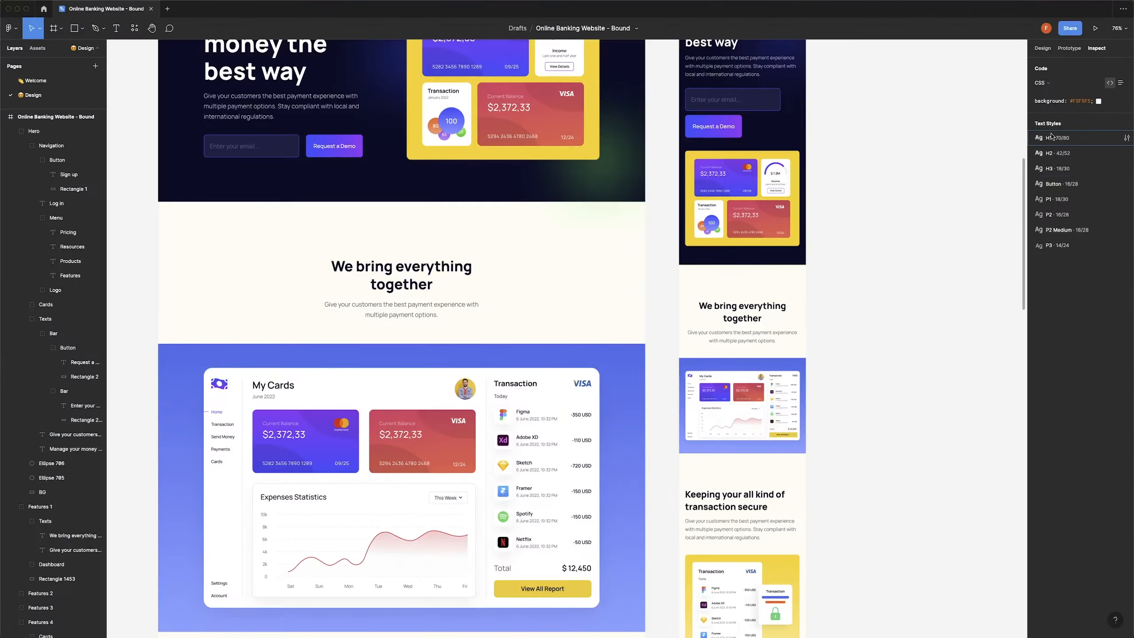
Add a placeholder Heading and a Basic Text paragraph inside the new section's empty Container.
{"action": "left_click", "coordinate": [382, 267]}
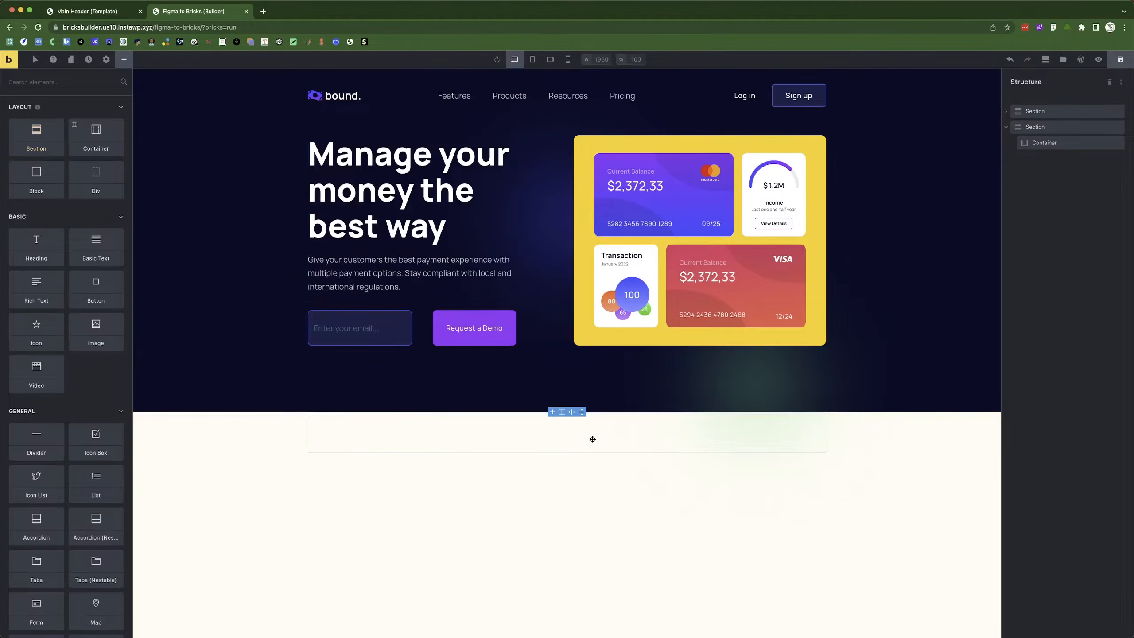
{"action": "left_click", "coordinate": [592, 439]}
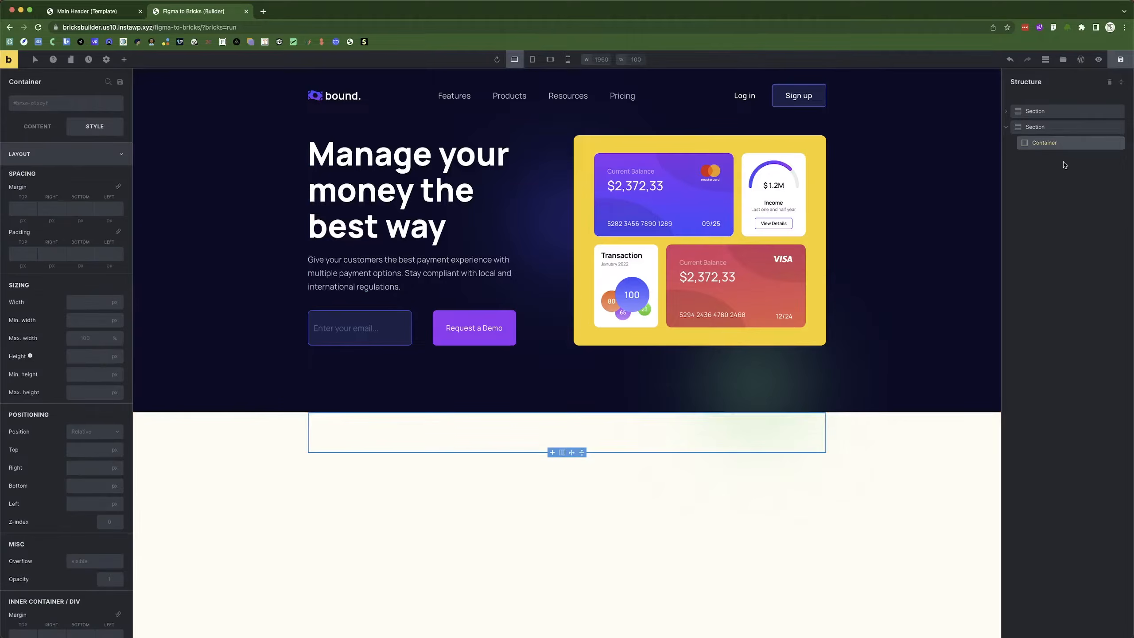
{"action": "left_click", "coordinate": [124, 59]}
{"action": "left_click", "coordinate": [54, 255]}
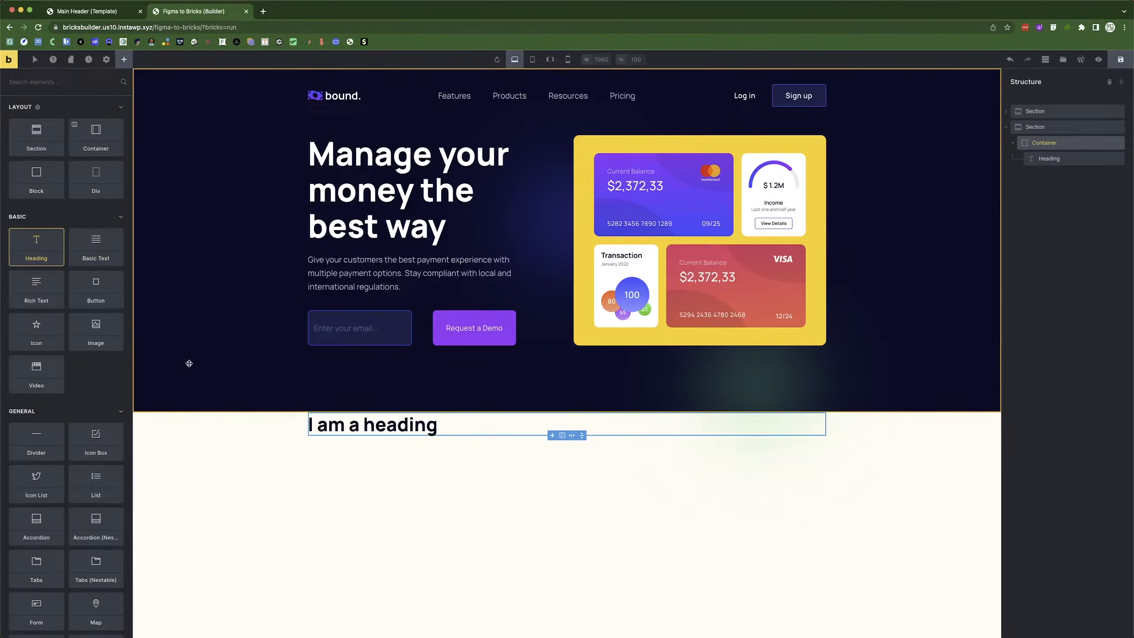
{"action": "left_click", "coordinate": [96, 242]}
{"action": "left_click", "coordinate": [395, 425]}
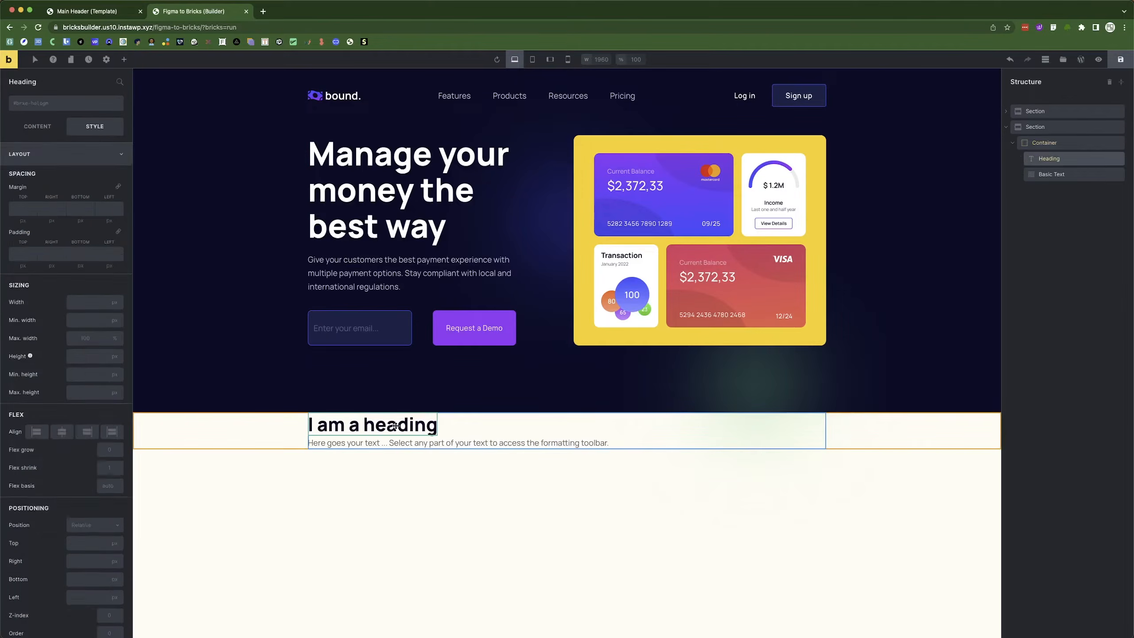
{"action": "key", "text": "super+Tab"}
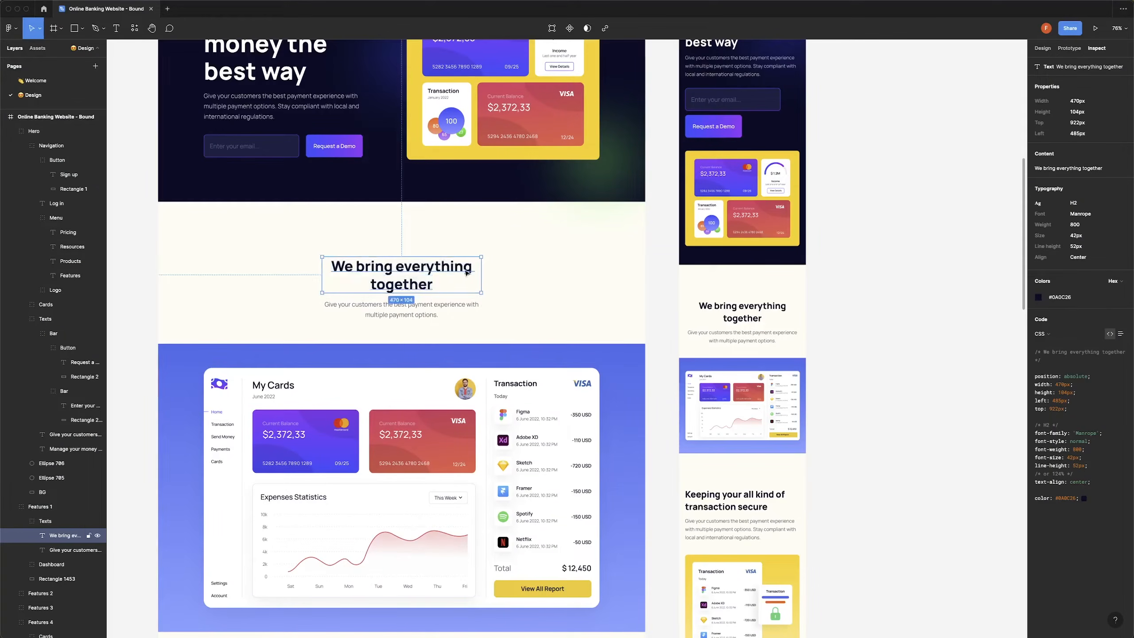
Set the Container width to 470px and centre it on the page.
{"action": "key", "text": "super+Tab"}
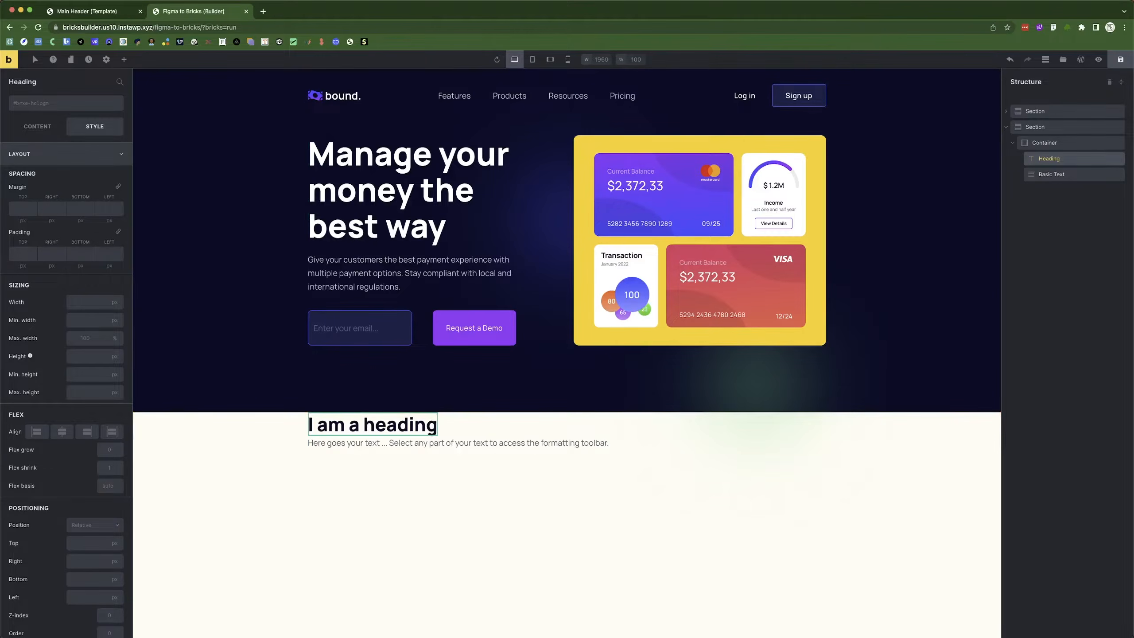
{"action": "left_click", "coordinate": [1082, 144]}
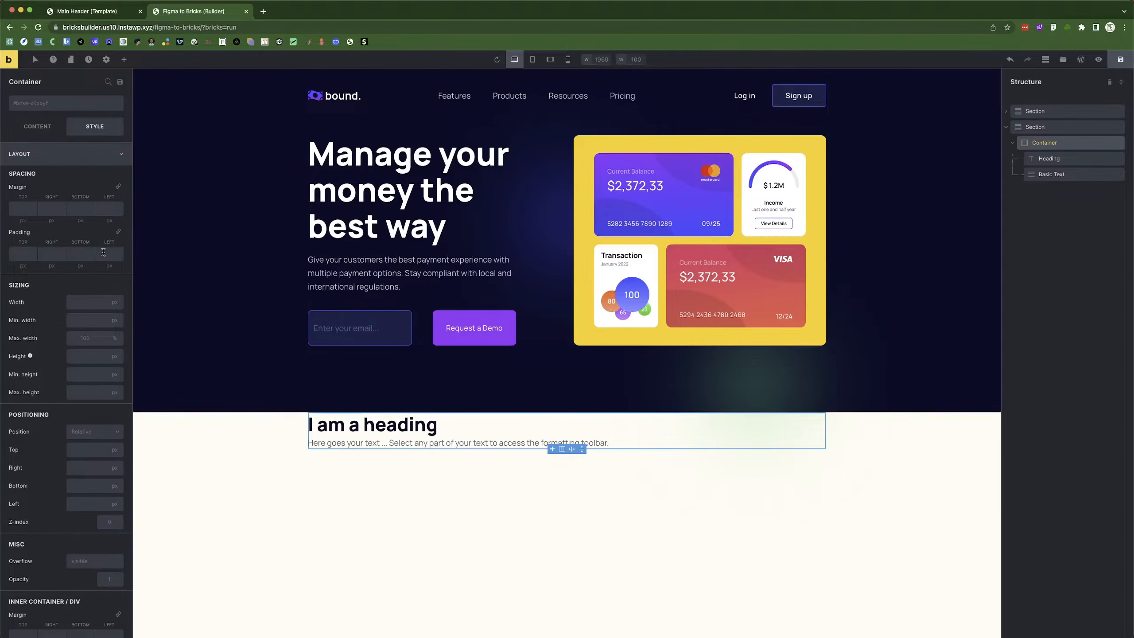
{"action": "left_click", "coordinate": [74, 303]}
{"action": "type", "text": "740"}
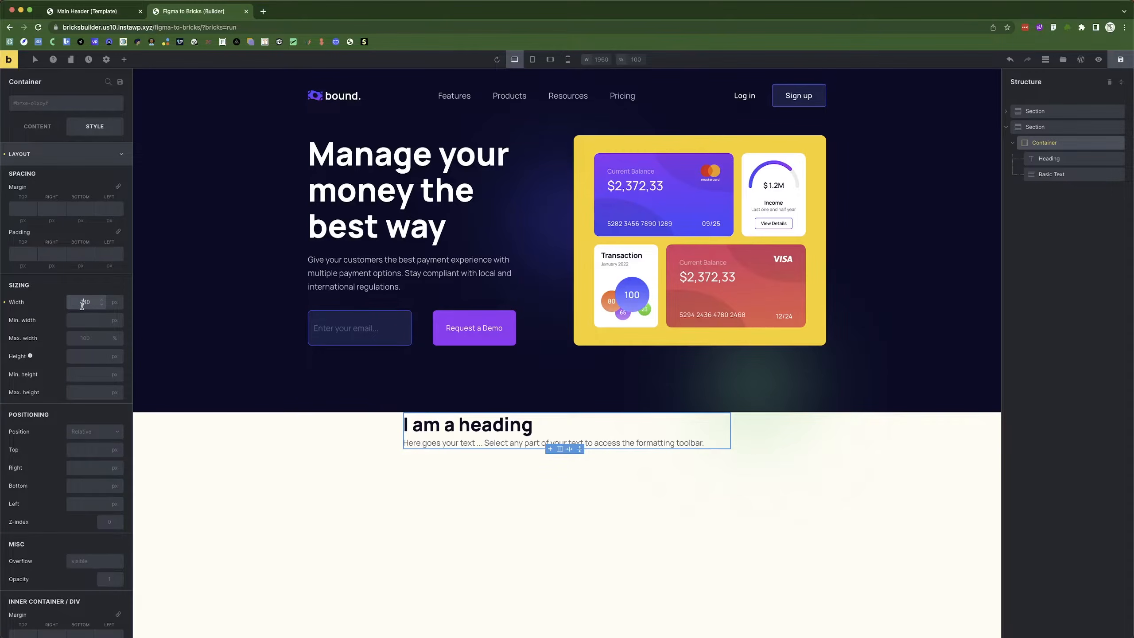
{"action": "type", "text": "470"}
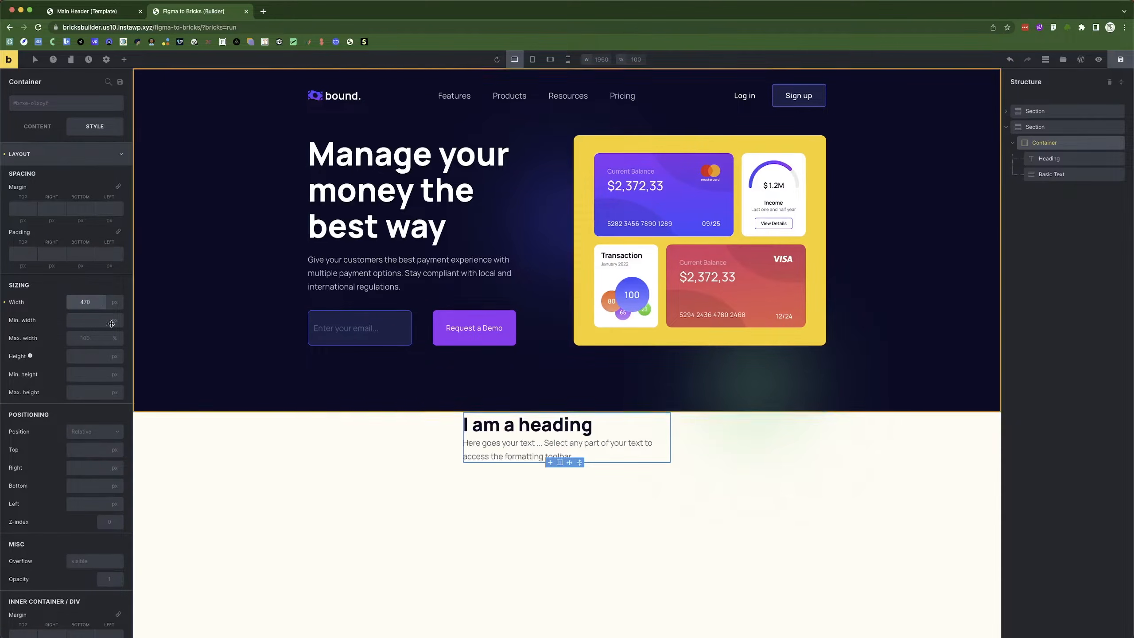
{"action": "left_click", "coordinate": [14, 127]}
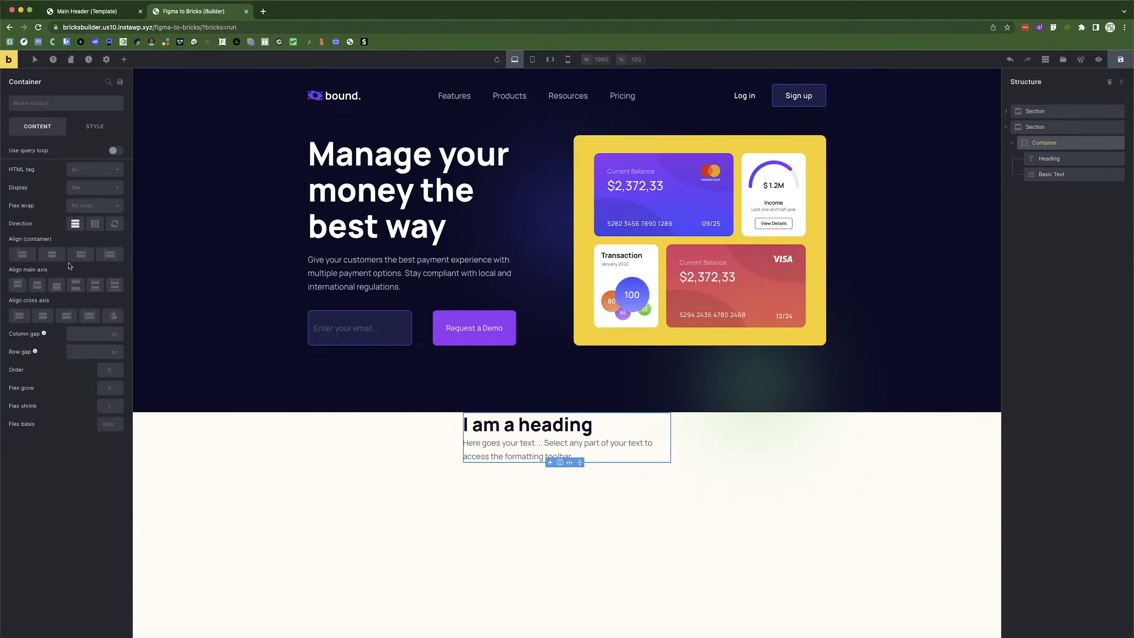
{"action": "left_click", "coordinate": [52, 255]}
Replace the heading text with 'We bring everything together'.
{"action": "left_click", "coordinate": [1074, 159]}
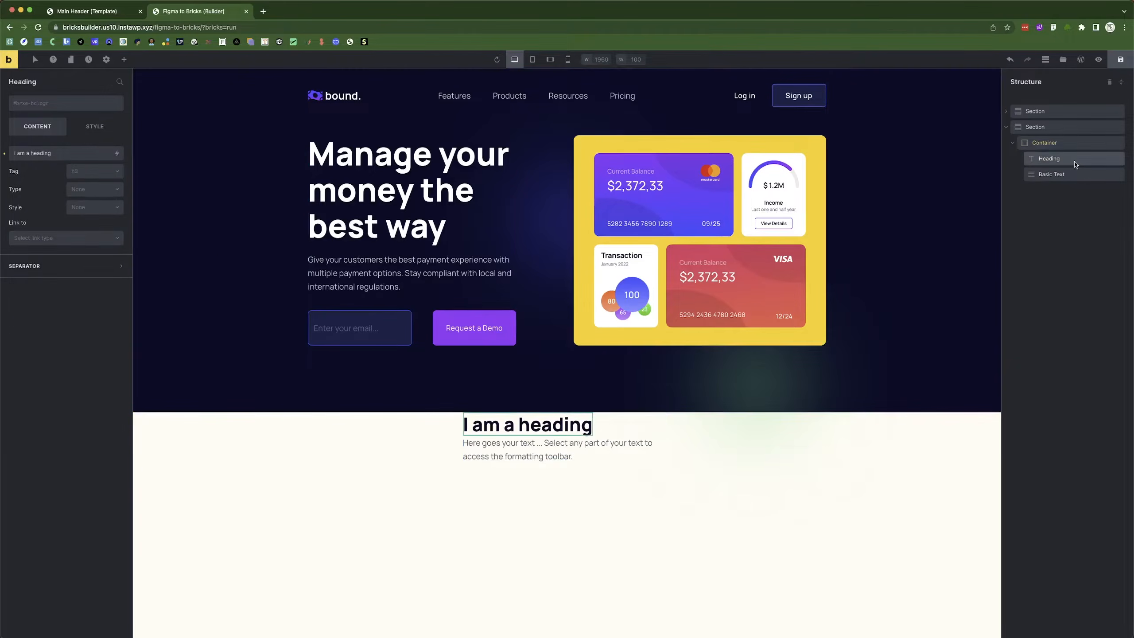
{"action": "left_click", "coordinate": [66, 152]}
{"action": "key", "text": "super+a"}
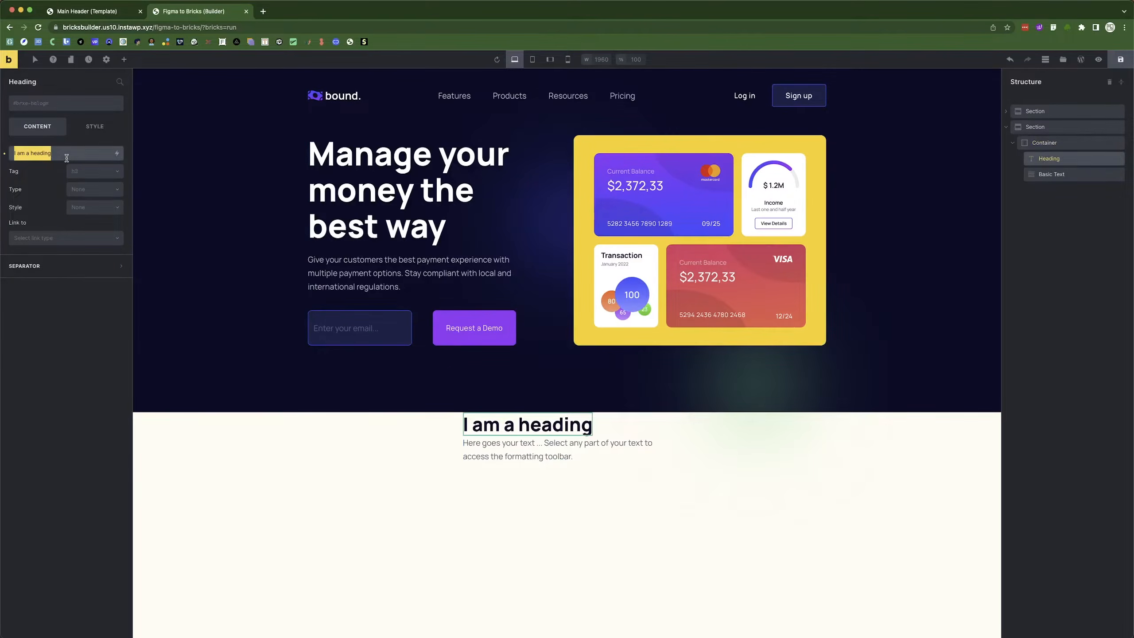
{"action": "type", "text": "We bring everything together"}
Centre-align the heading text in its Typography settings.
{"action": "left_click", "coordinate": [88, 126]}
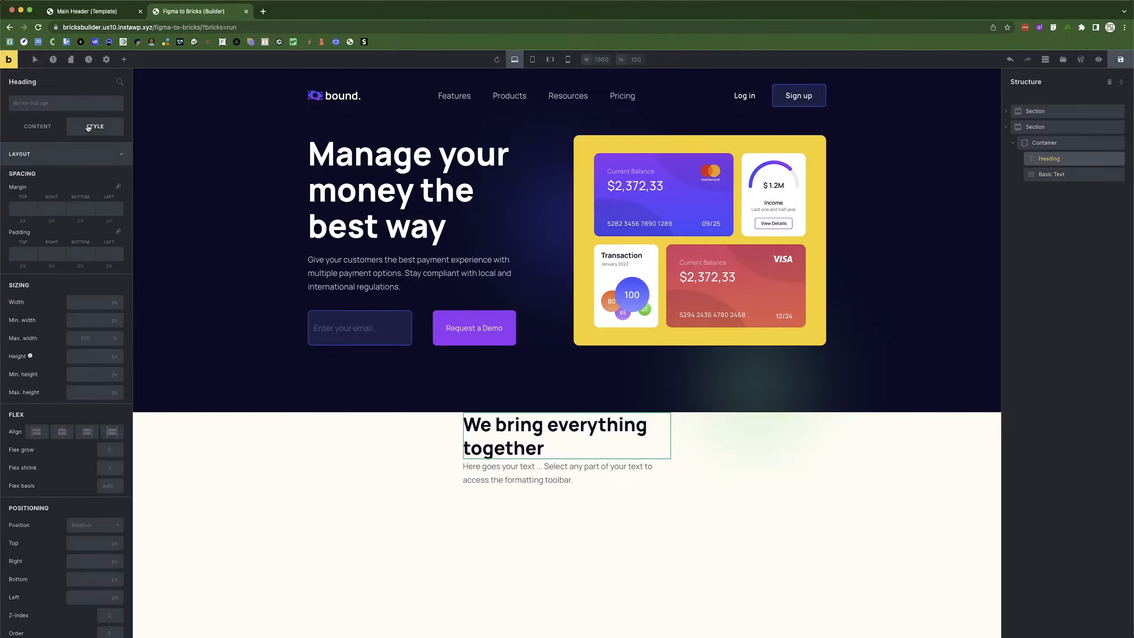
{"action": "left_click", "coordinate": [54, 155]}
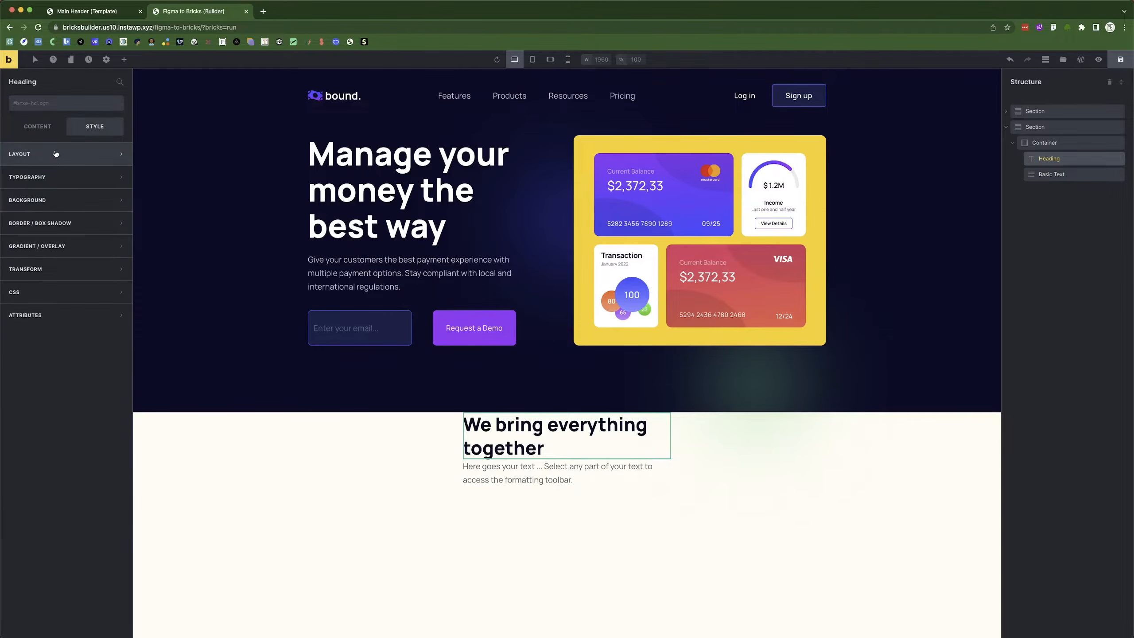
{"action": "left_click", "coordinate": [53, 177]}
{"action": "left_click", "coordinate": [52, 248]}
Paste the Figma description 'Give your customers the best payment experience with multiple payment options.' into Basic Text.
{"action": "left_click", "coordinate": [466, 478]}
{"action": "key", "text": "super+Tab"}
{"action": "left_click", "coordinate": [390, 312]}
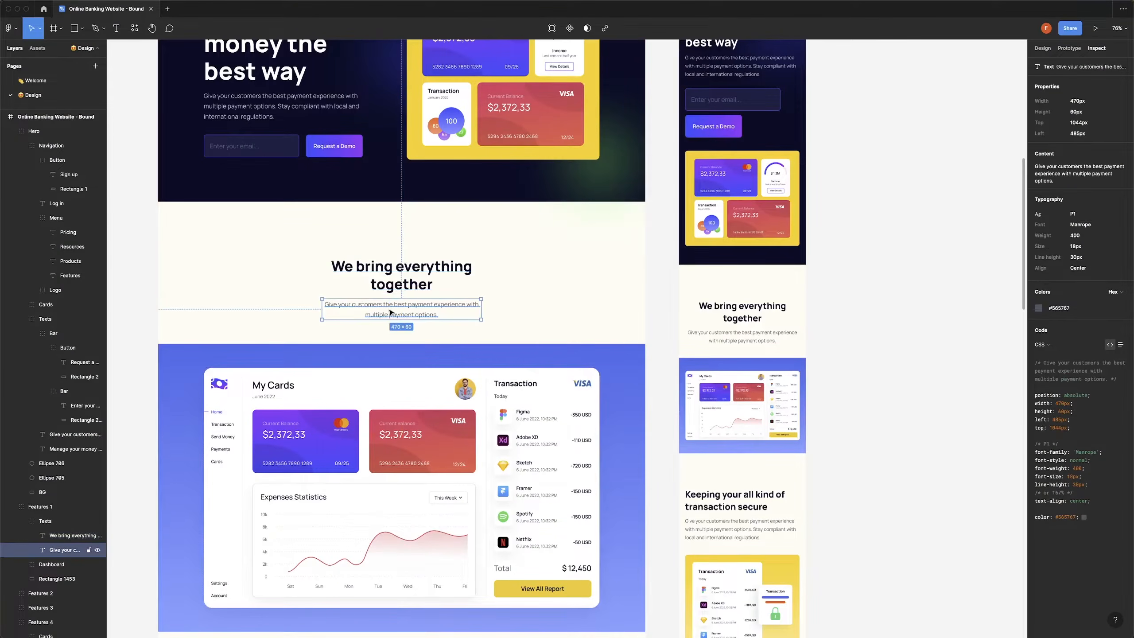
{"action": "double_click", "coordinate": [389, 308]}
{"action": "key", "text": "ctrl+c"}
{"action": "key", "text": "super+Tab"}
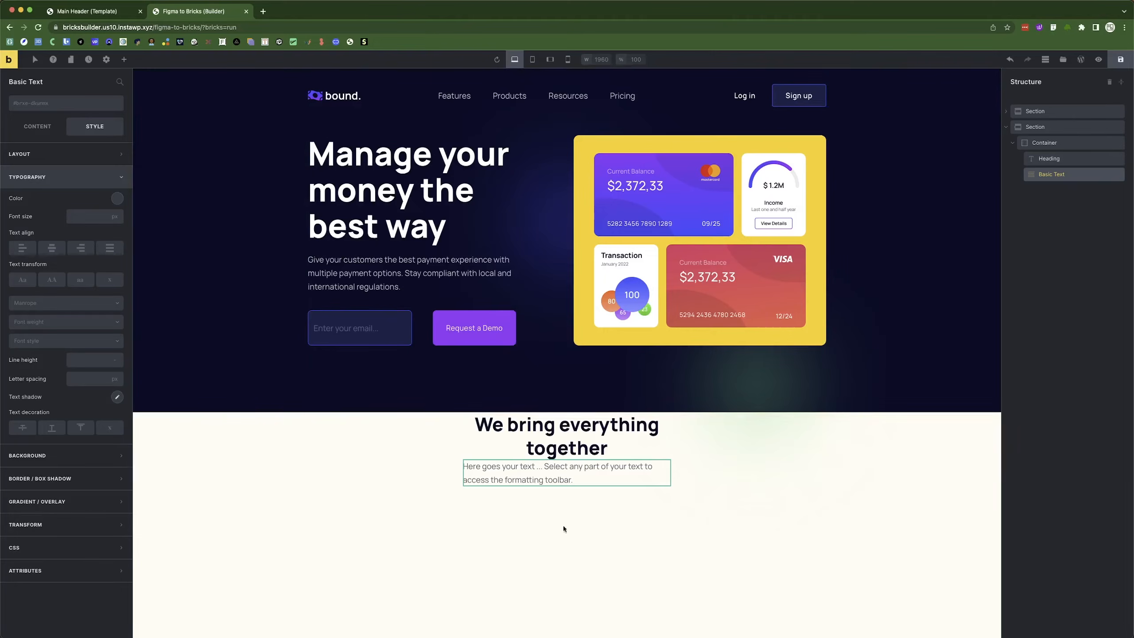
{"action": "left_click", "coordinate": [38, 126]}
{"action": "left_click", "coordinate": [39, 164]}
{"action": "key", "text": "ctrl+a"}
{"action": "key", "text": "ctrl+v"}
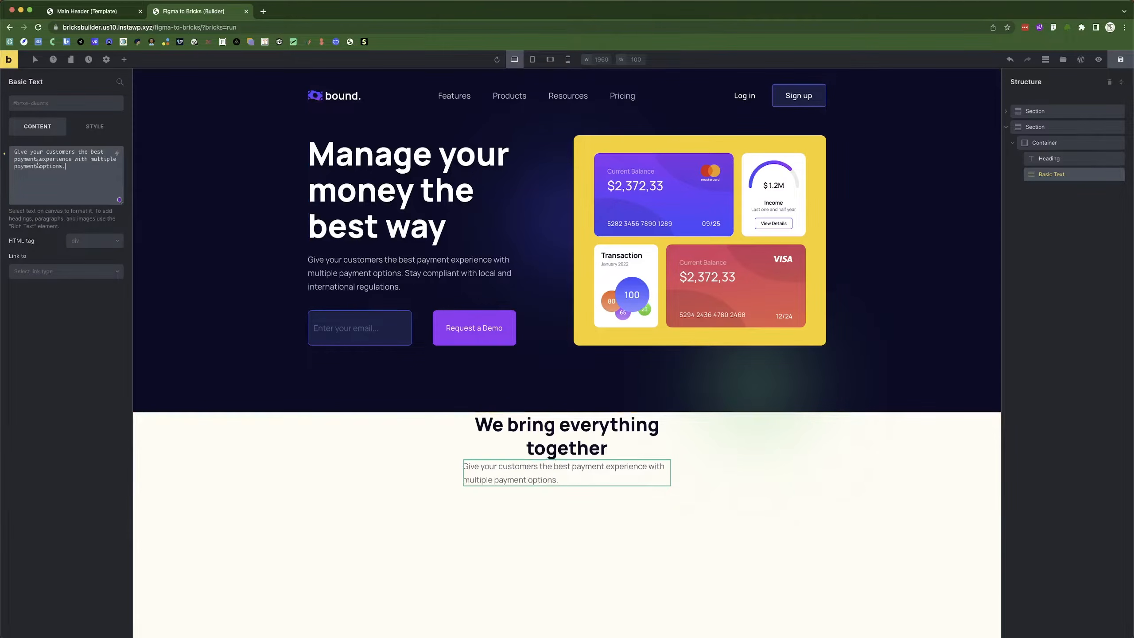
Centre-align the description text in its Typography settings.
{"action": "left_click", "coordinate": [87, 129]}
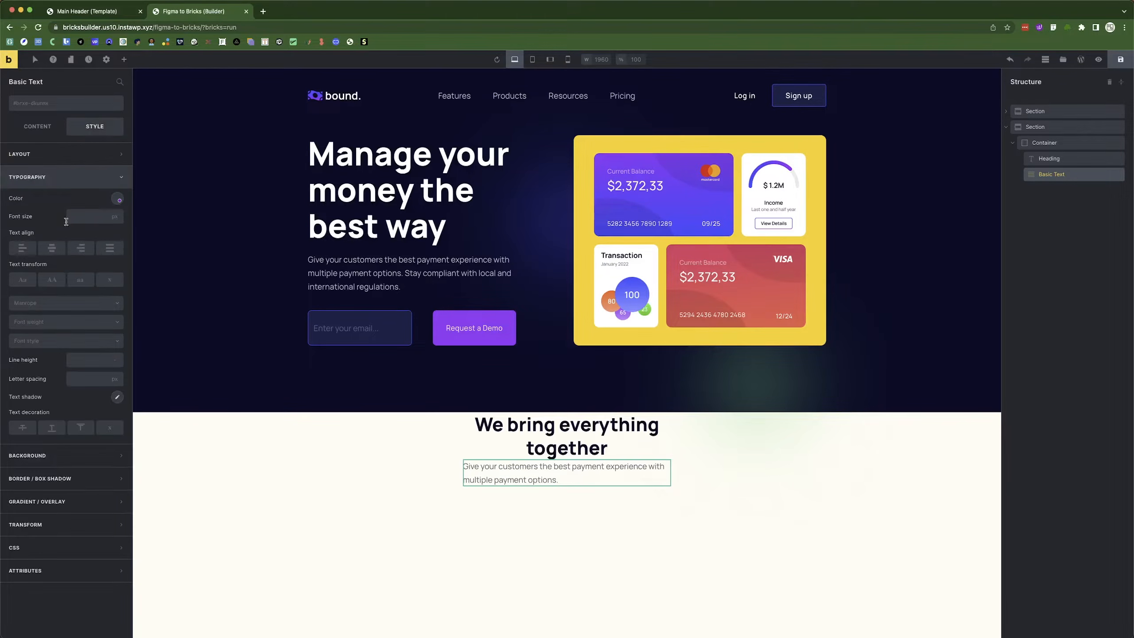
{"action": "left_click", "coordinate": [62, 177]}
{"action": "left_click", "coordinate": [52, 248]}
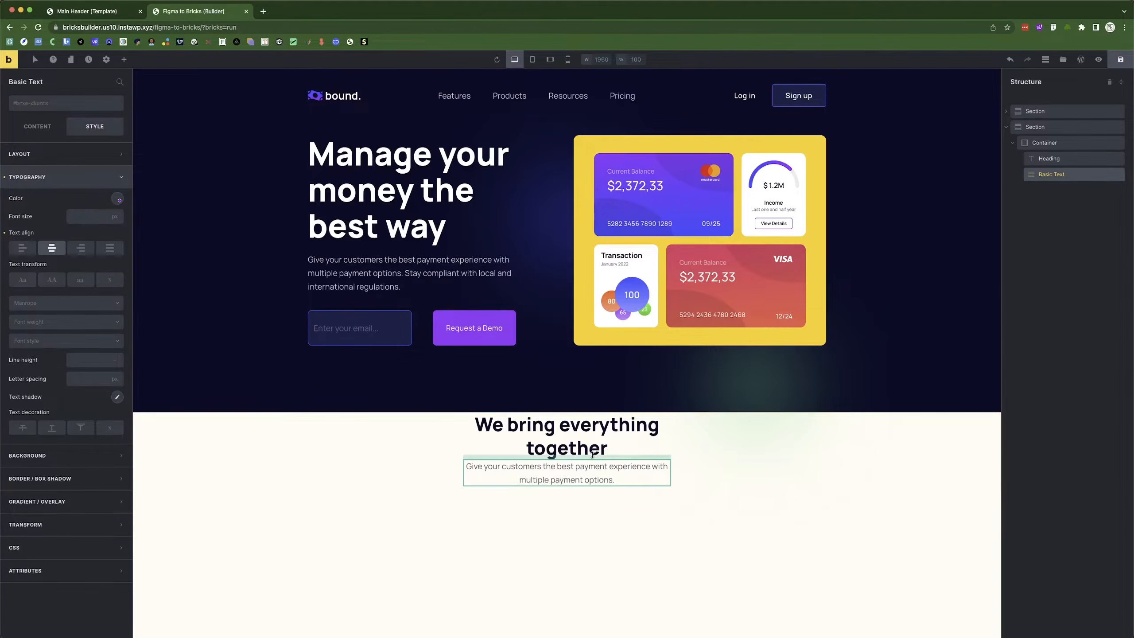
{"action": "left_click", "coordinate": [787, 435]}
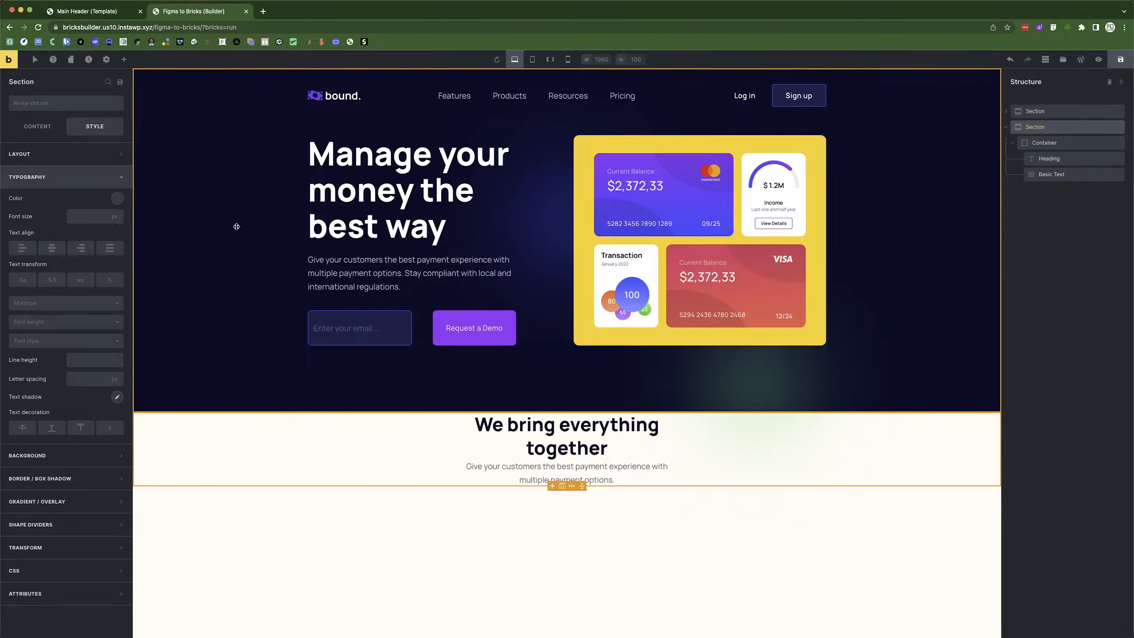
Give the second section 90px top and 90px bottom padding.
{"action": "left_click", "coordinate": [59, 181]}
{"action": "left_click", "coordinate": [58, 178]}
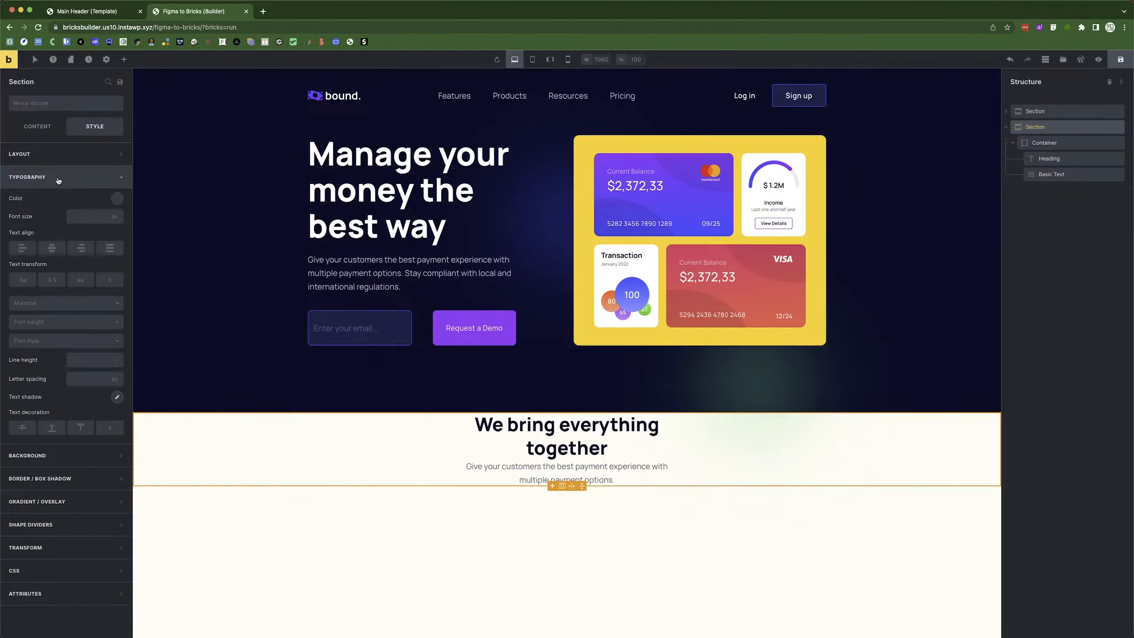
{"action": "left_click", "coordinate": [57, 177]}
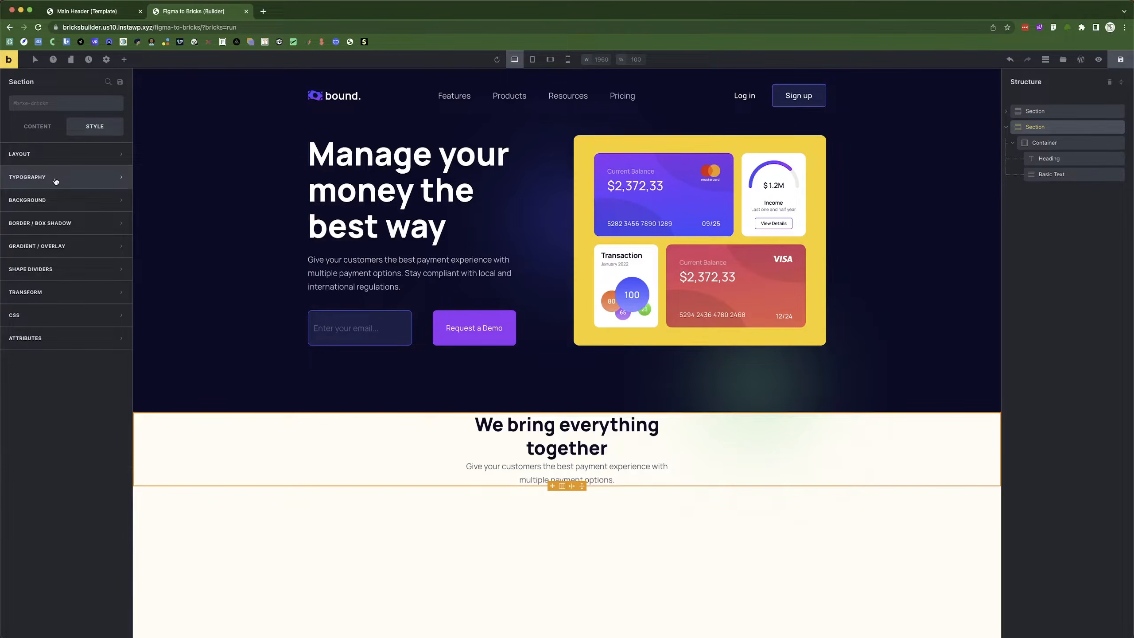
{"action": "left_click", "coordinate": [54, 155]}
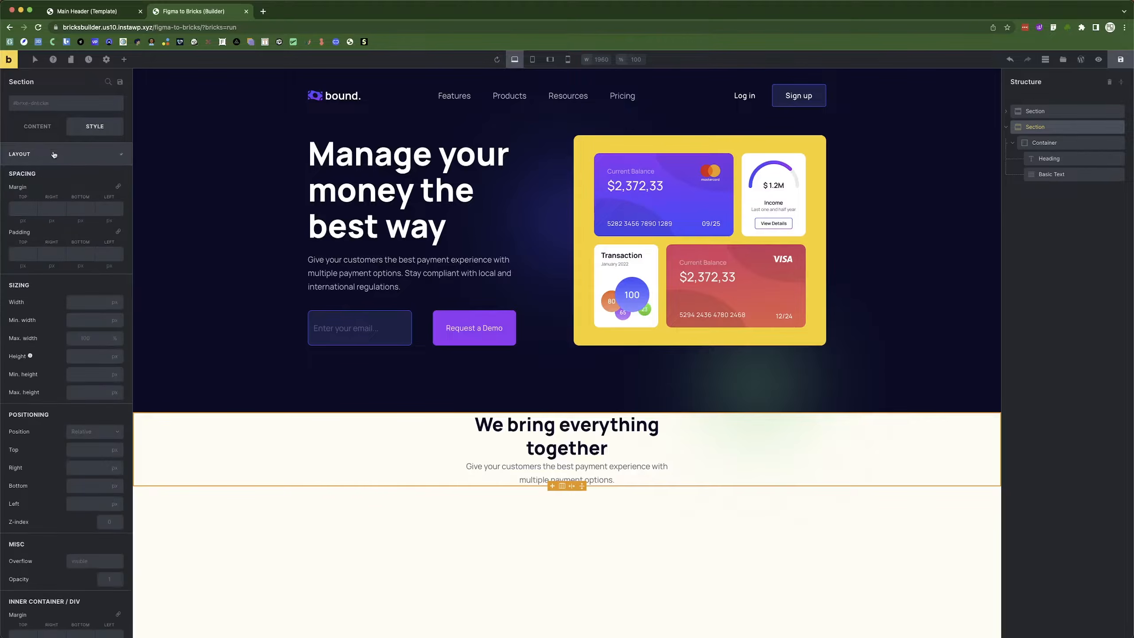
{"action": "left_click", "coordinate": [18, 255]}
{"action": "type", "text": "90"}
{"action": "left_click", "coordinate": [79, 253]}
{"action": "type", "text": "90"}
Set the Container's row gap to 20px to space the heading and description.
{"action": "key", "text": "super+Tab"}
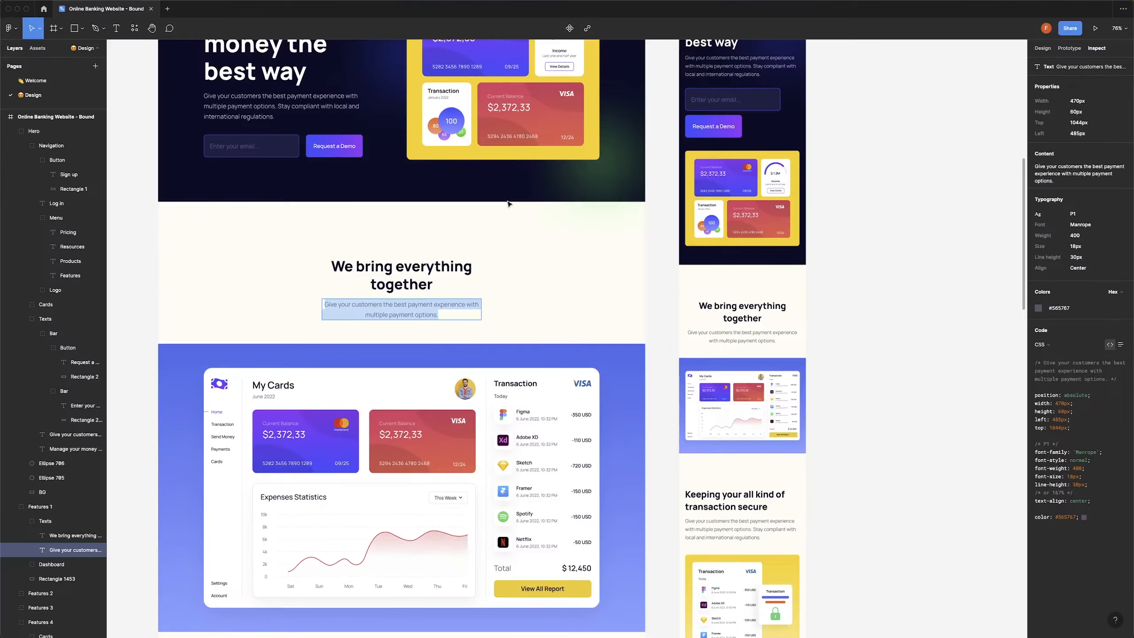
{"action": "left_click", "coordinate": [387, 230]}
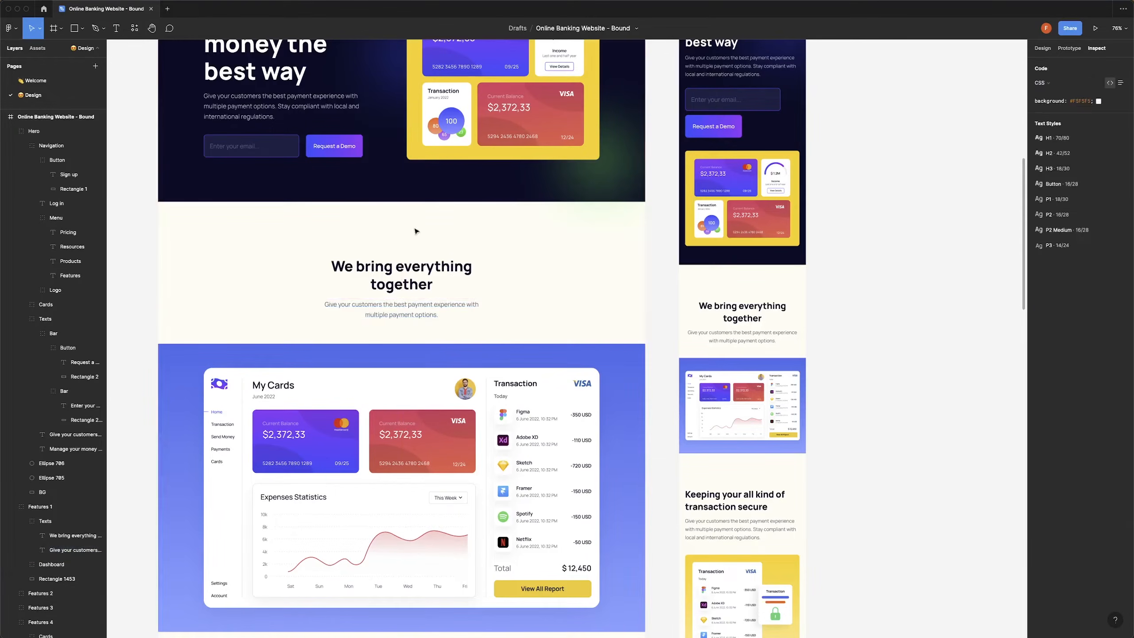
{"action": "key", "text": "super+Tab"}
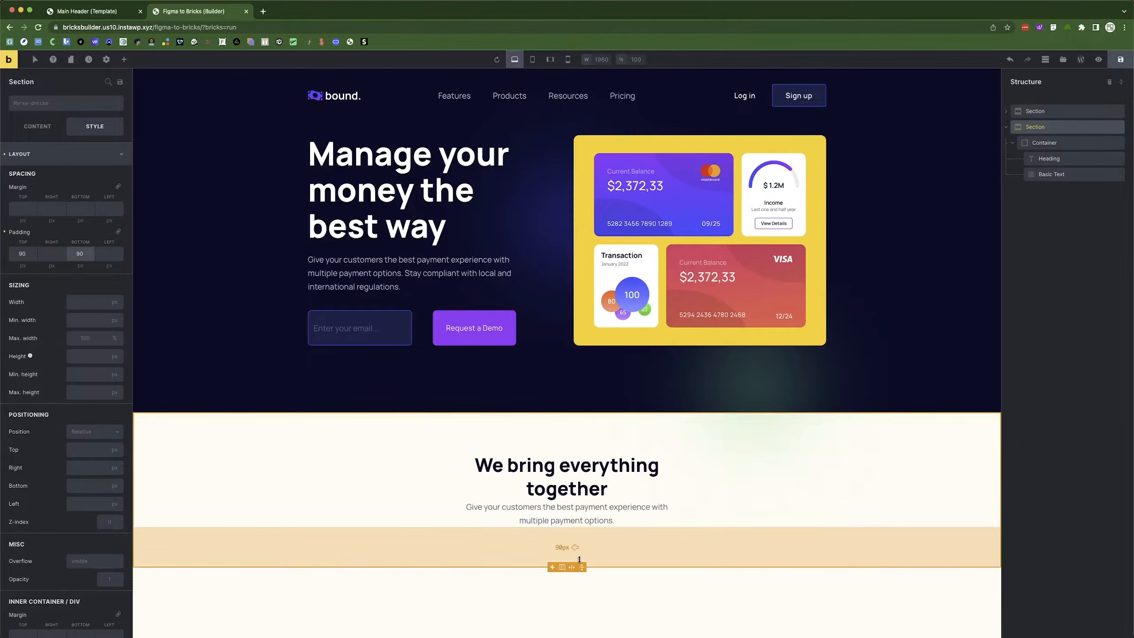
{"action": "left_click", "coordinate": [1061, 145]}
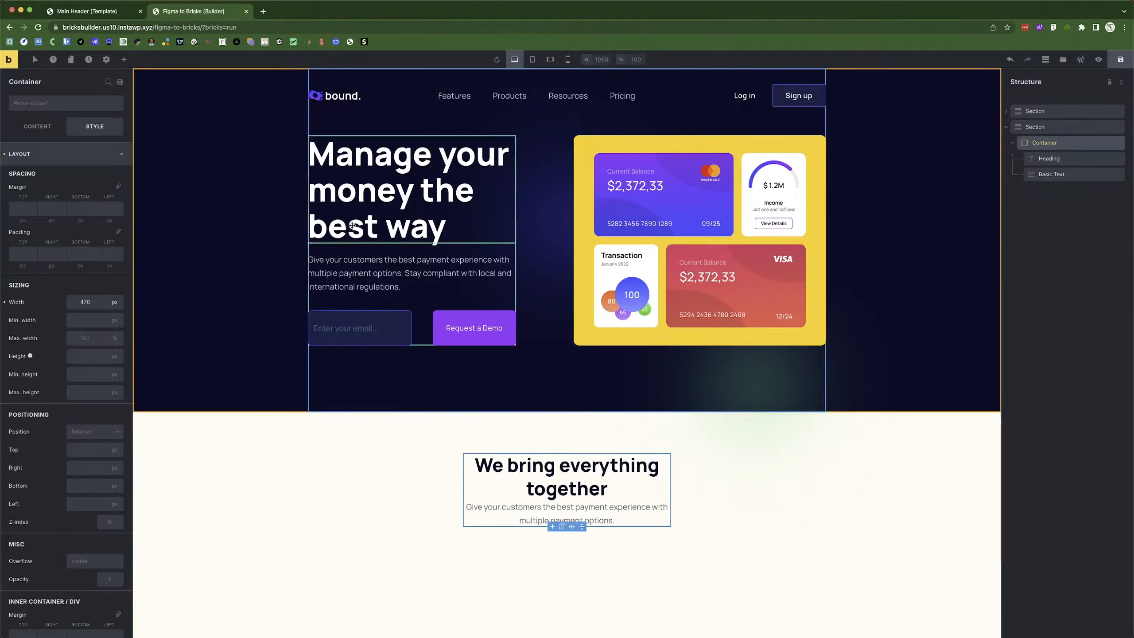
{"action": "left_click", "coordinate": [32, 129]}
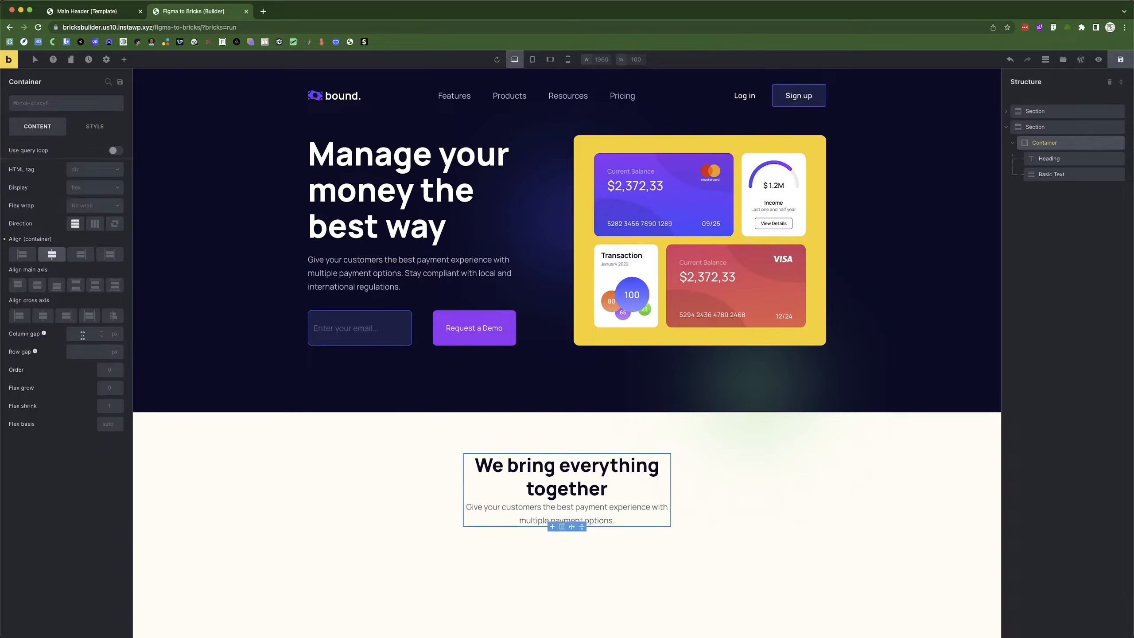
{"action": "type", "text": "20"}
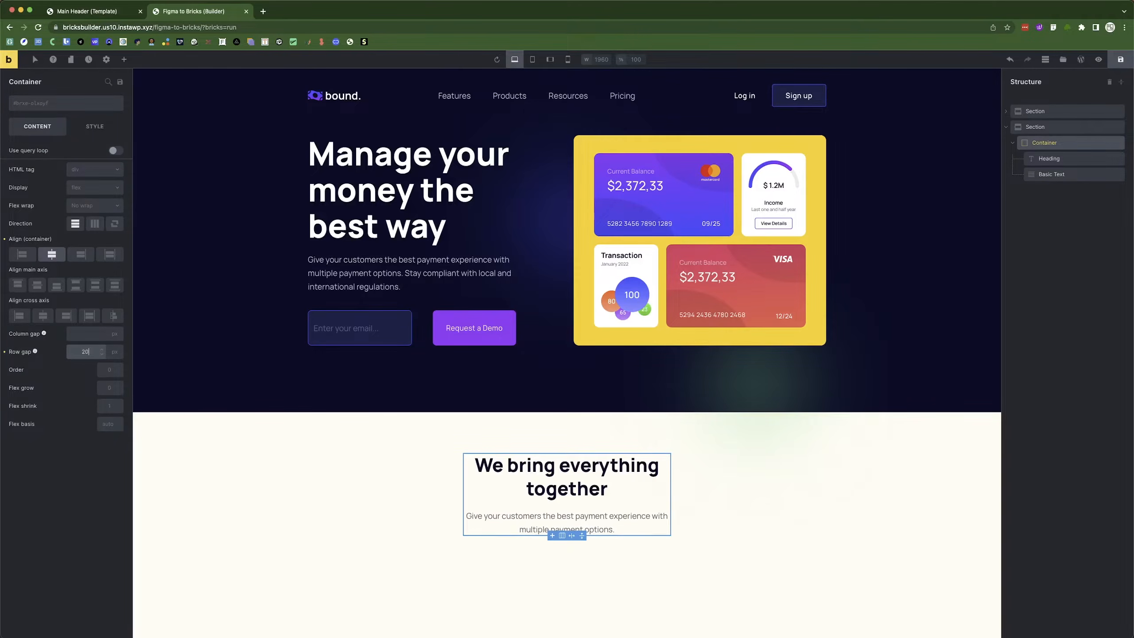
{"action": "left_click", "coordinate": [390, 474]}
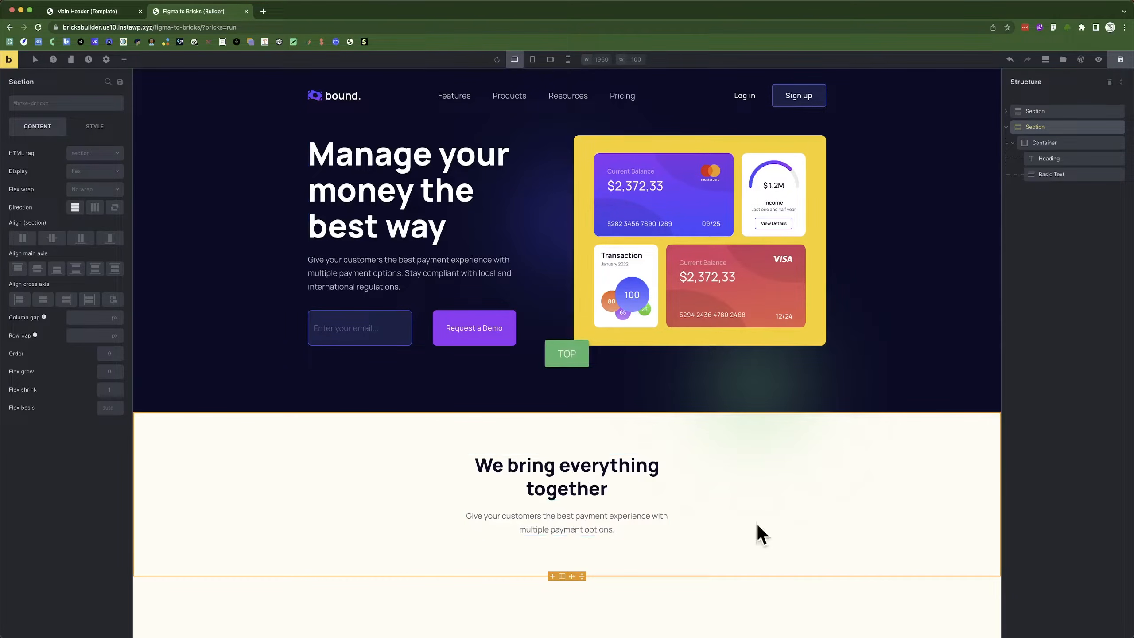
{"action": "key", "text": "super+Tab"}
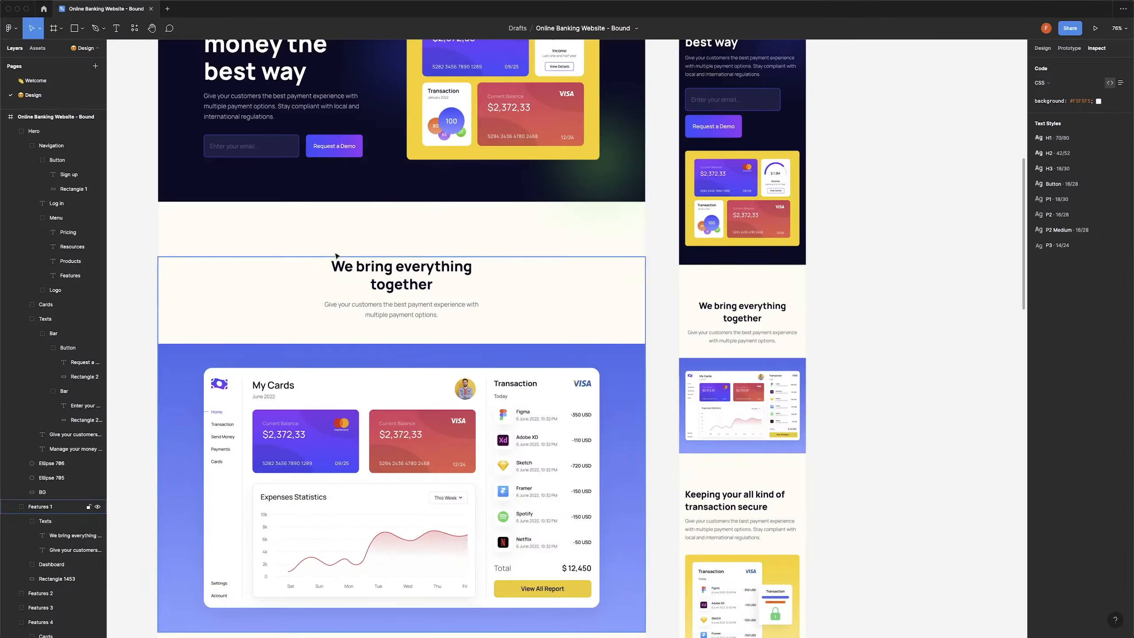
{"action": "scroll", "coordinate": [289, 262], "scroll_direction": "down", "scroll_amount": 5}
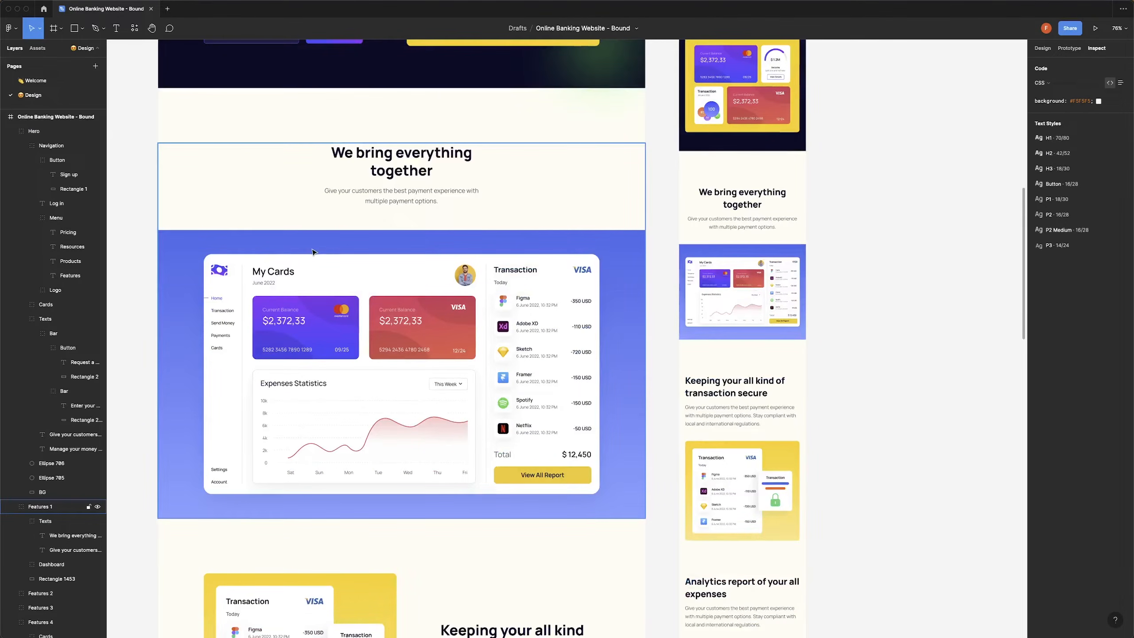
{"action": "key", "text": "super+Tab"}
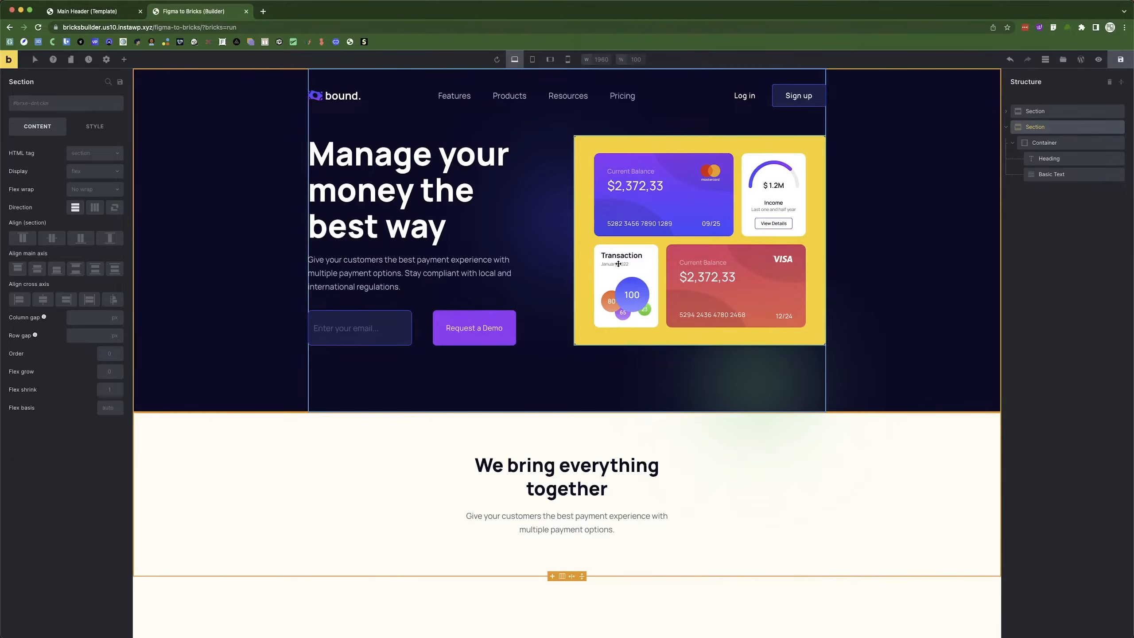
Add a new section with an Image element showing Dashboard2 from the Media Library.
{"action": "left_click", "coordinate": [124, 59]}
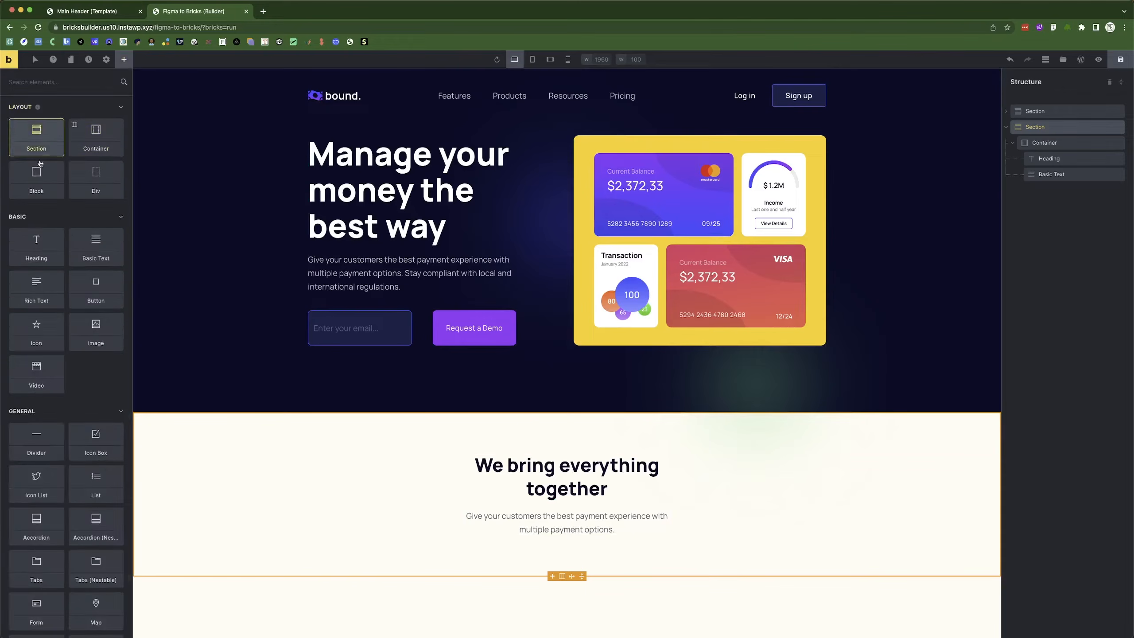
{"action": "left_click", "coordinate": [37, 137]}
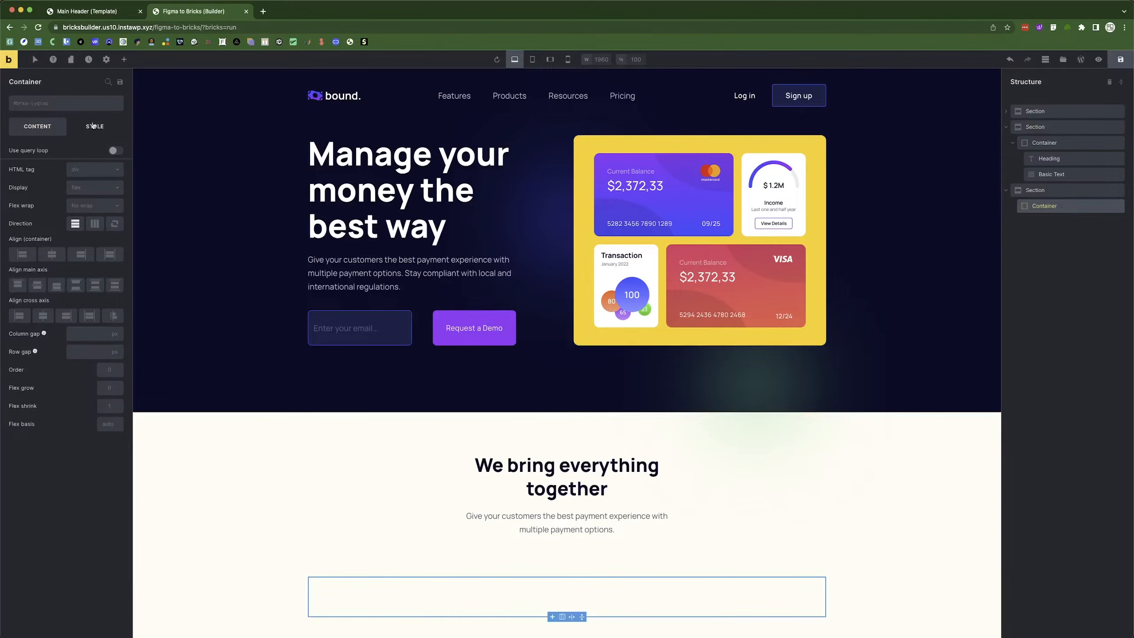
{"action": "left_click", "coordinate": [124, 59]}
{"action": "left_click_drag", "start_coordinate": [91, 320], "coordinate": [524, 601]}
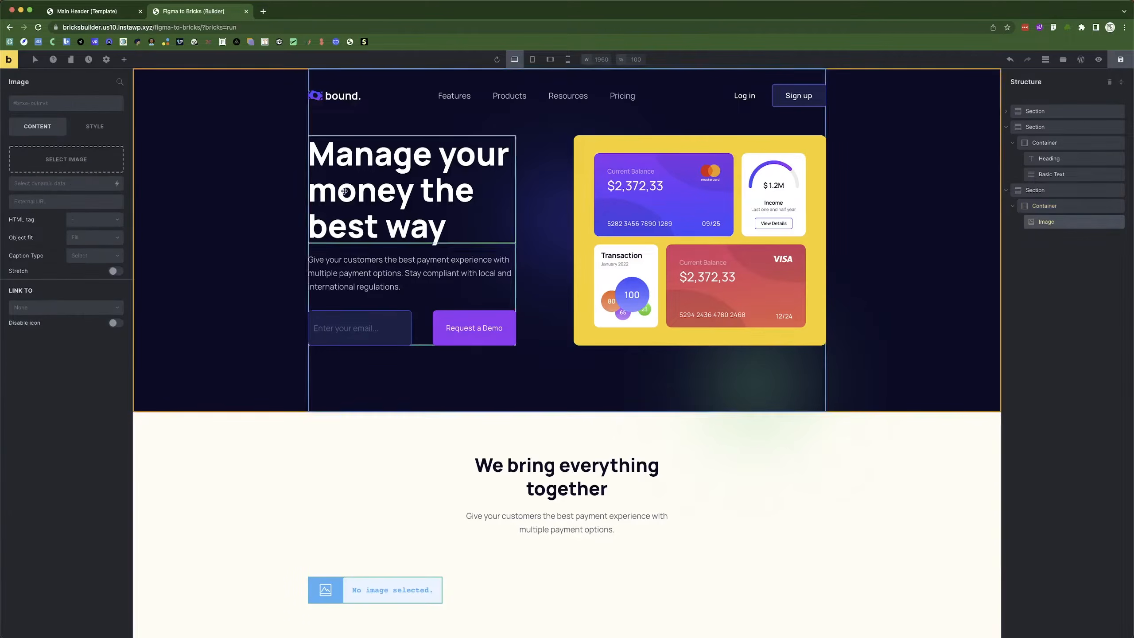
{"action": "left_click", "coordinate": [60, 158]}
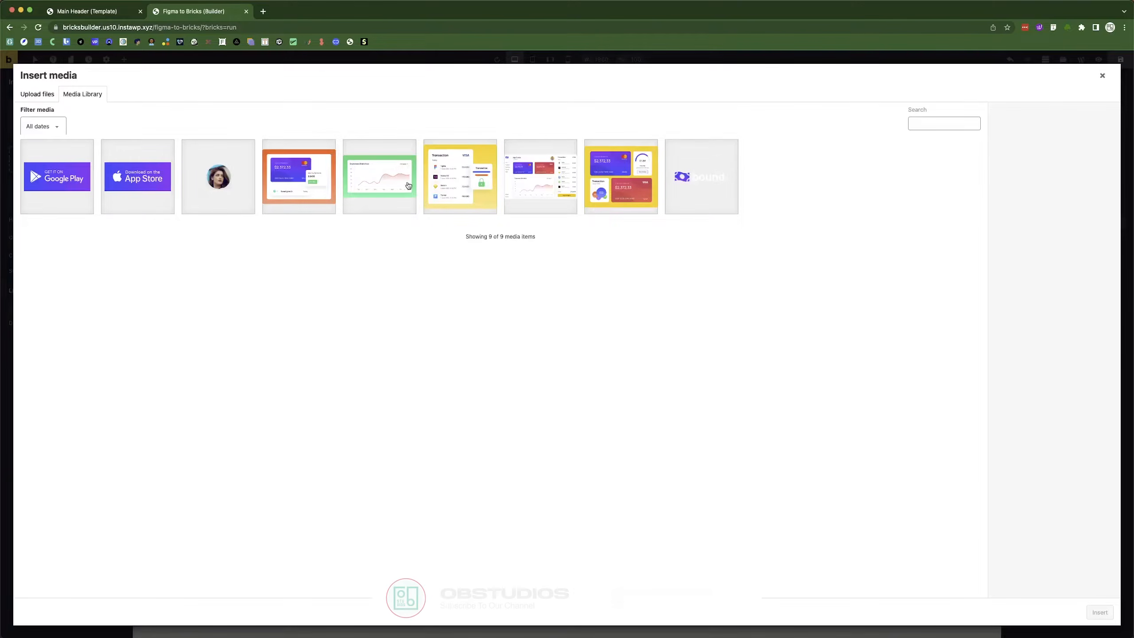
{"action": "left_click", "coordinate": [553, 190]}
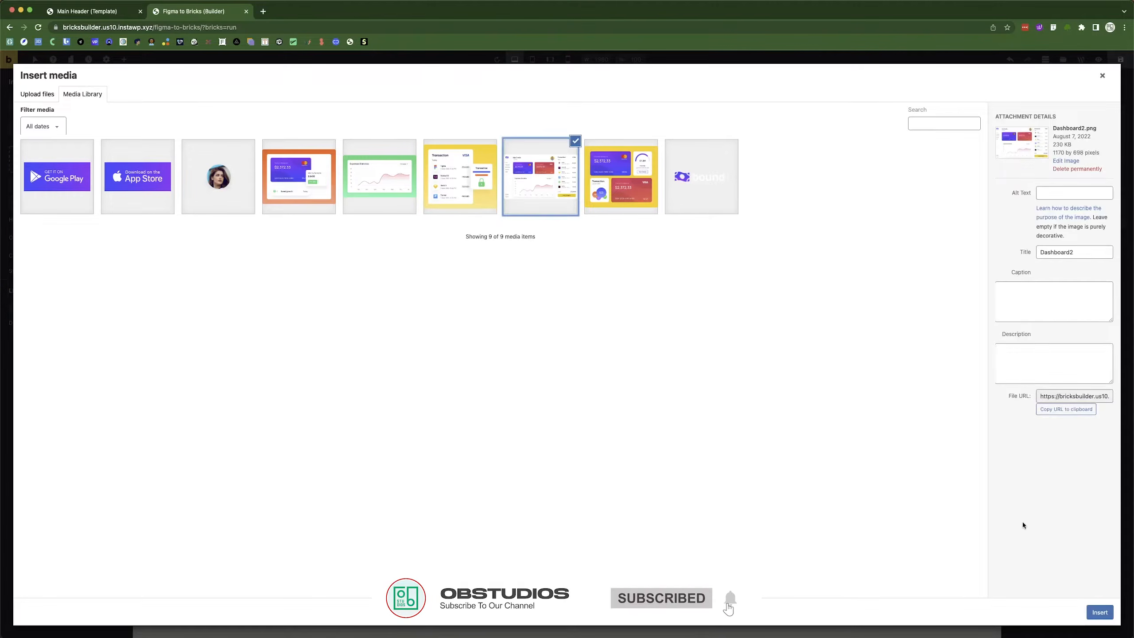
{"action": "left_click", "coordinate": [1091, 612]}
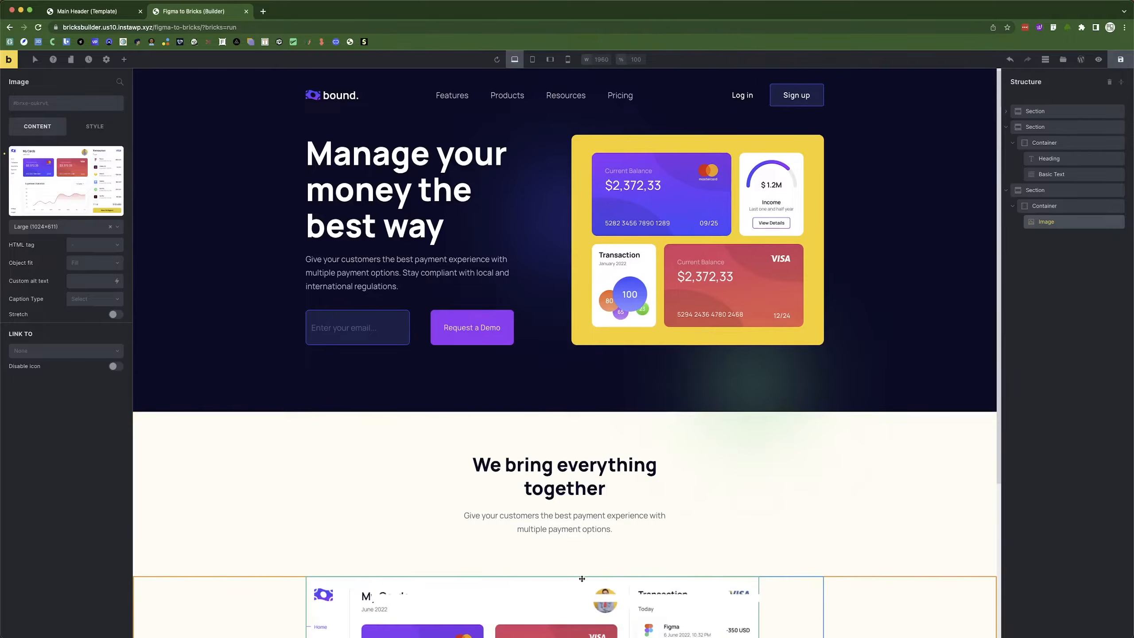
{"action": "scroll", "coordinate": [729, 484], "scroll_direction": "down", "scroll_amount": 5}
Centre the image within its Container and set it to Full (1170×698) size.
{"action": "left_click", "coordinate": [1074, 207]}
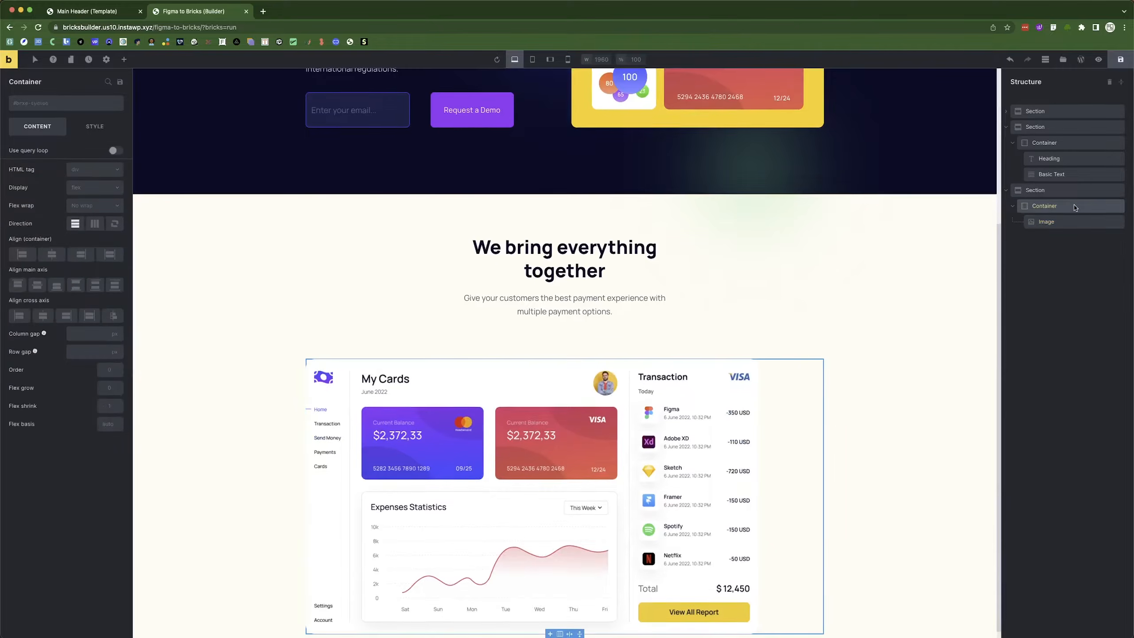
{"action": "left_click", "coordinate": [51, 254]}
{"action": "left_click", "coordinate": [38, 284]}
{"action": "left_click", "coordinate": [43, 316]}
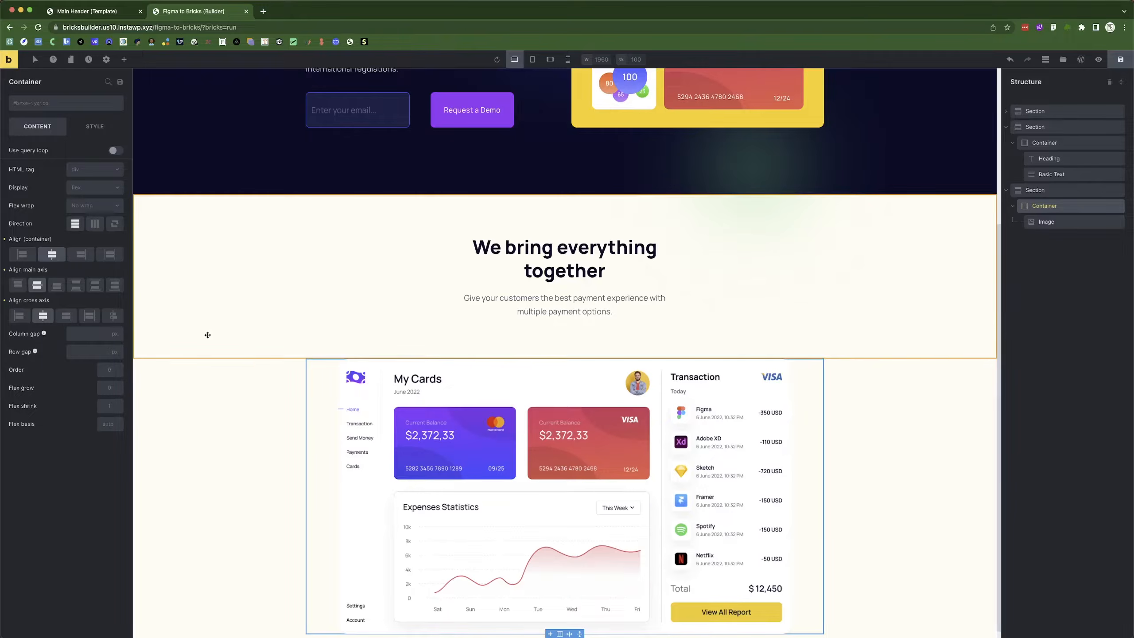
{"action": "left_click", "coordinate": [1046, 222]}
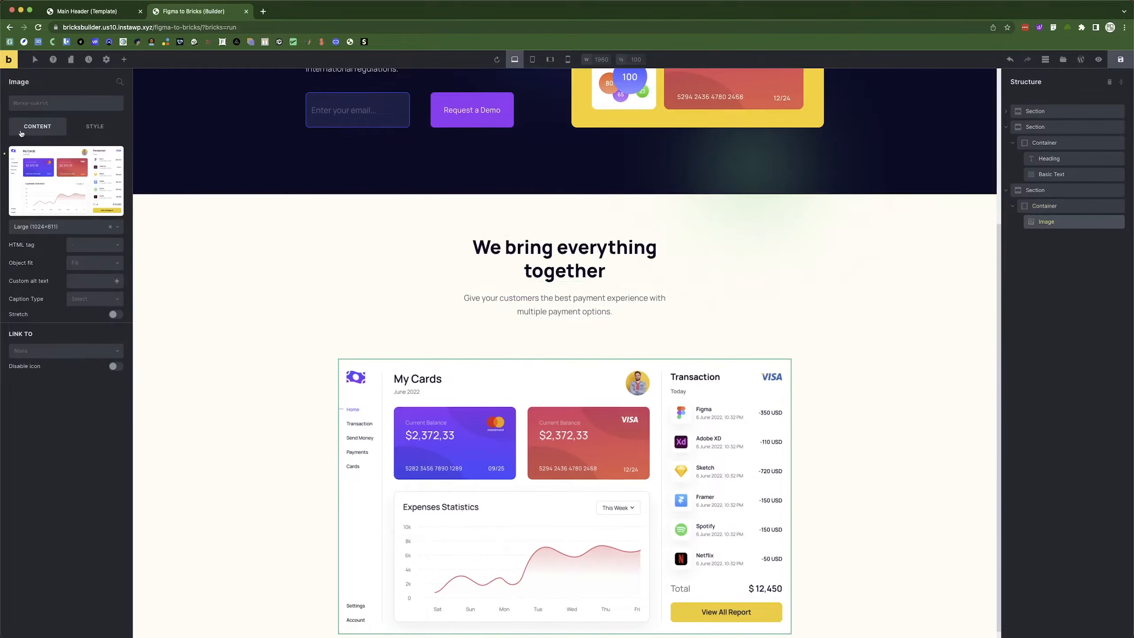
{"action": "left_click", "coordinate": [36, 228]}
{"action": "left_click", "coordinate": [31, 241]}
Give the dashboard section 90px top and bottom padding, then save the page.
{"action": "left_click", "coordinate": [253, 482]}
{"action": "scroll", "coordinate": [259, 481], "scroll_direction": "down", "scroll_amount": 2}
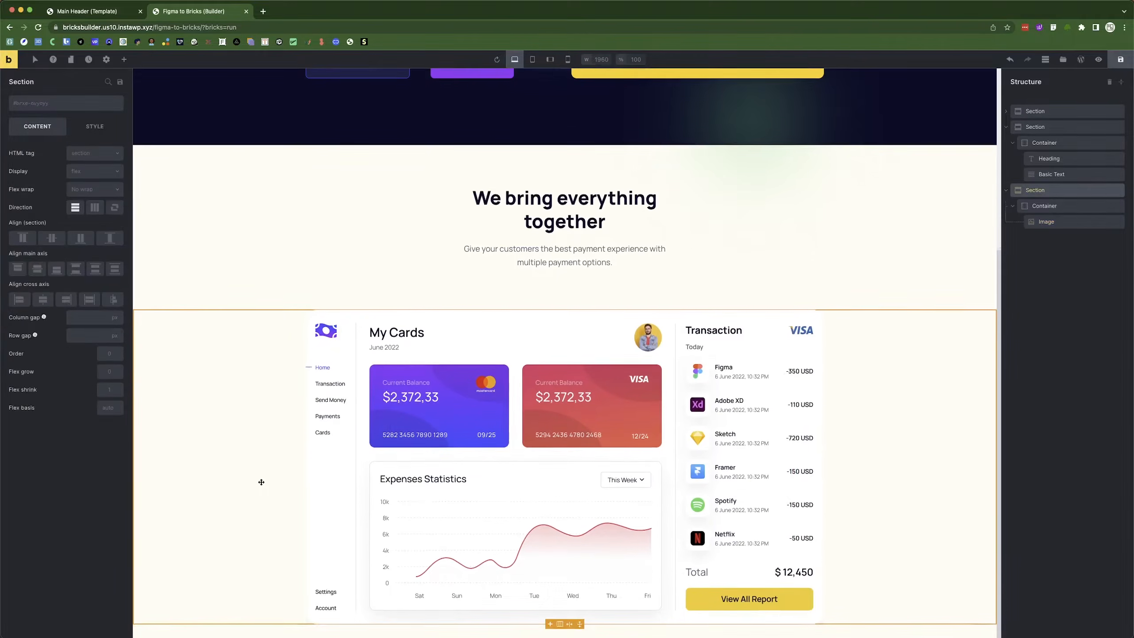
{"action": "scroll", "coordinate": [309, 321], "scroll_direction": "up", "scroll_amount": 1}
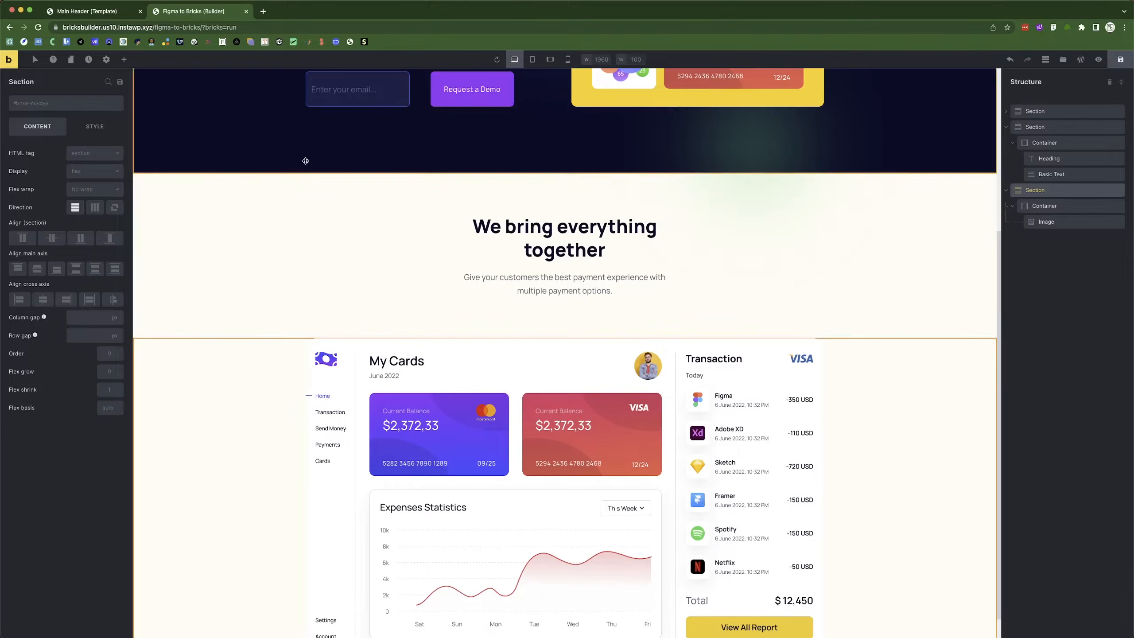
{"action": "scroll", "coordinate": [517, 360], "scroll_direction": "up", "scroll_amount": 1}
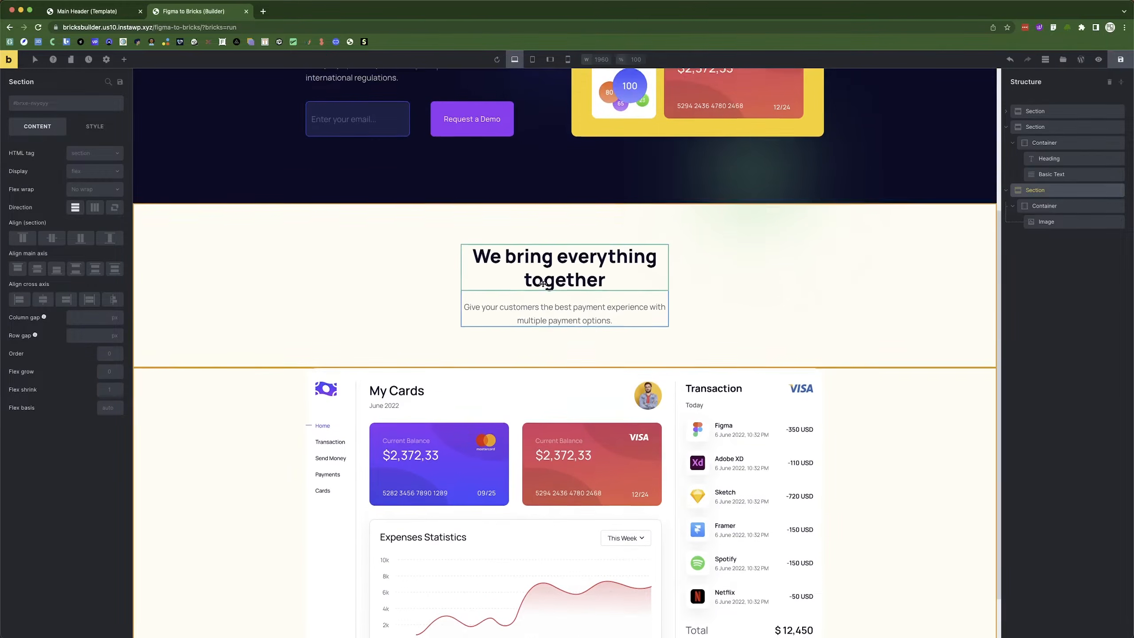
{"action": "scroll", "coordinate": [402, 447], "scroll_direction": "down", "scroll_amount": 2}
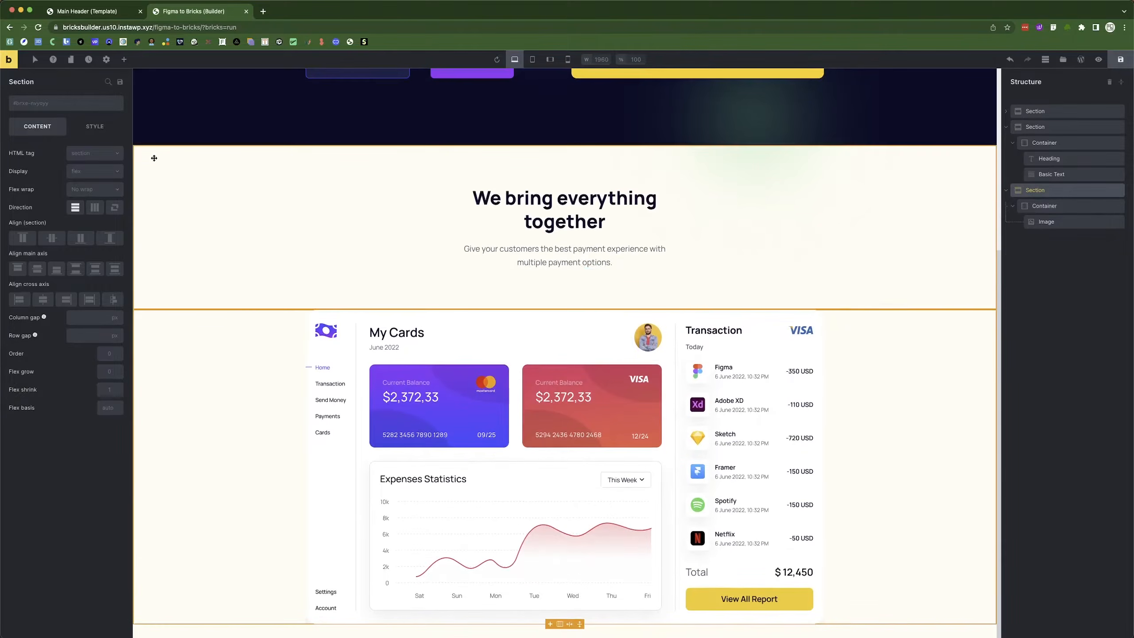
{"action": "left_click", "coordinate": [94, 126]}
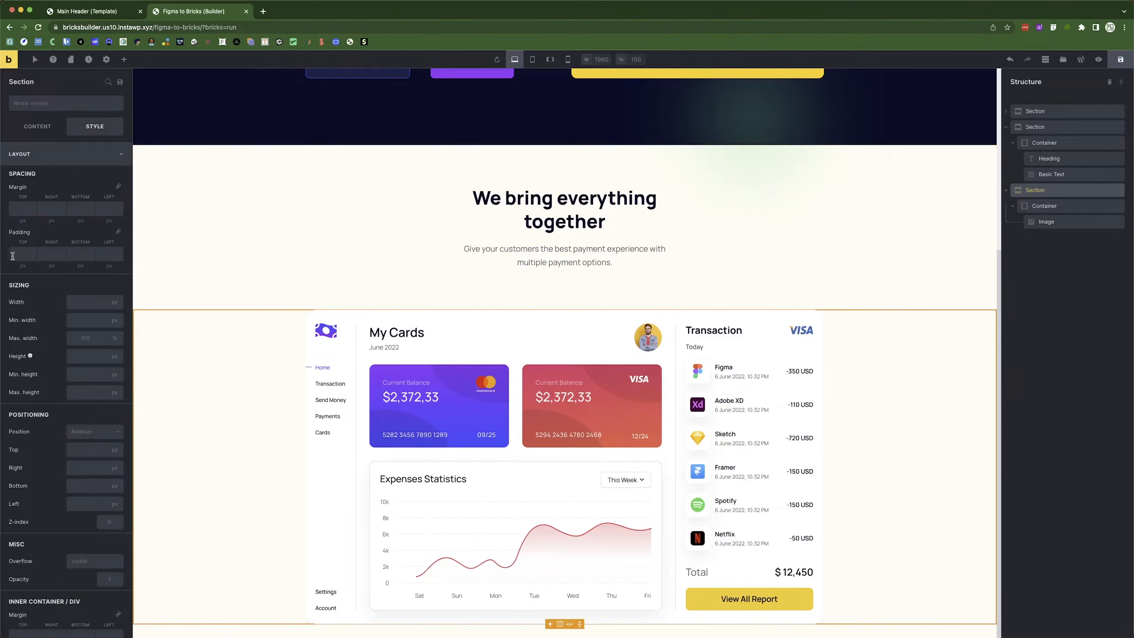
{"action": "type", "text": "90"}
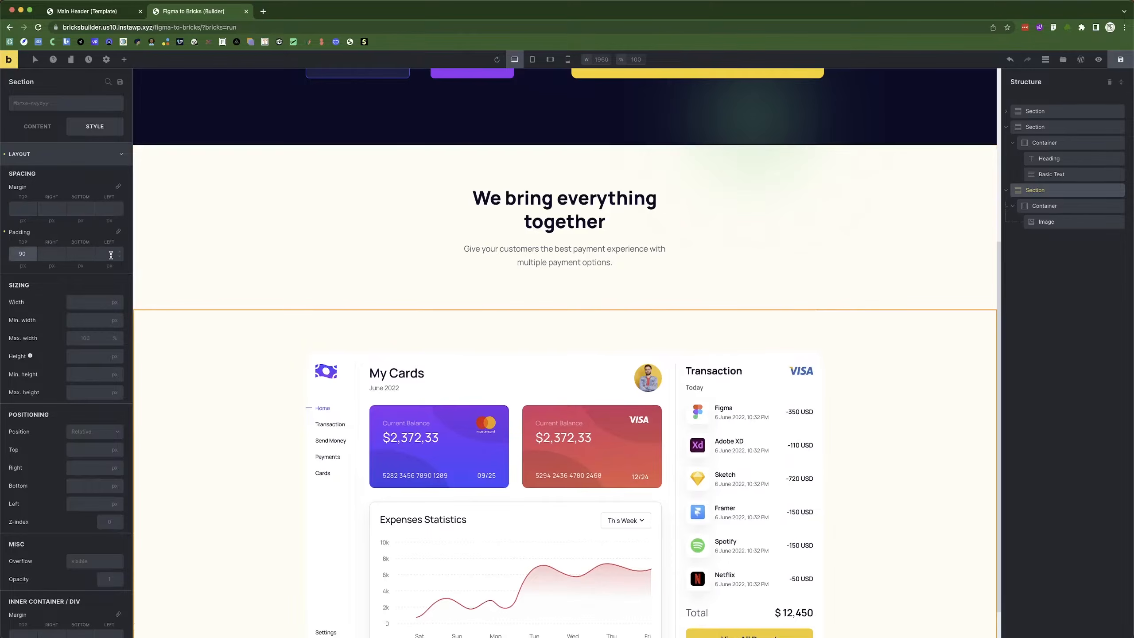
{"action": "left_click", "coordinate": [78, 253]}
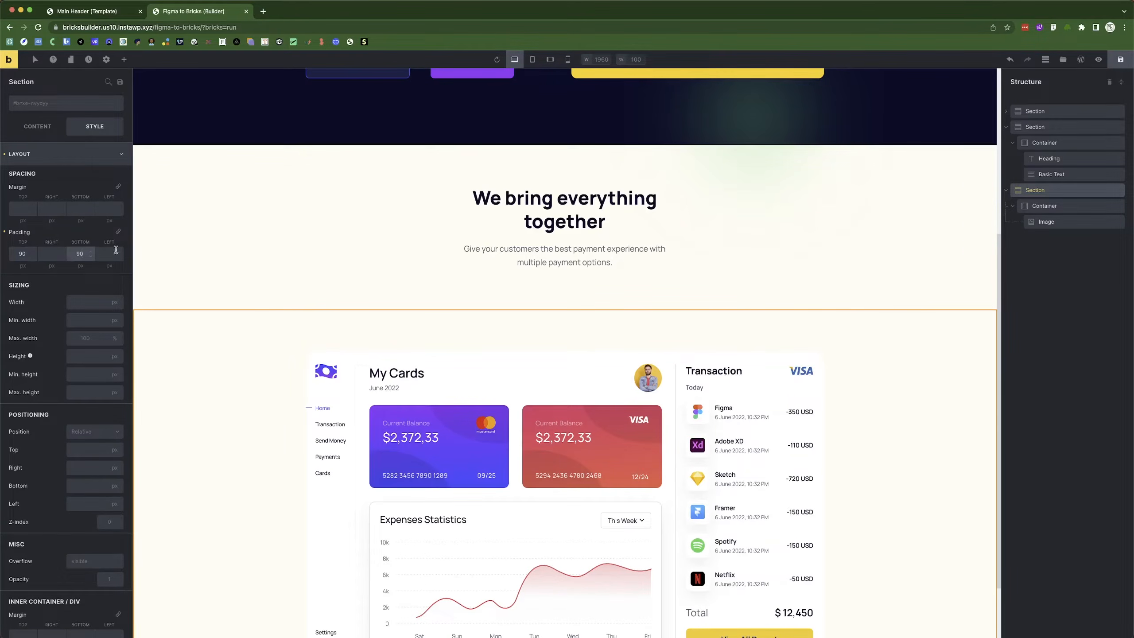
{"action": "type", "text": "90"}
{"action": "scroll", "coordinate": [253, 342], "scroll_direction": "down", "scroll_amount": 2}
{"action": "left_click", "coordinate": [1121, 60]}
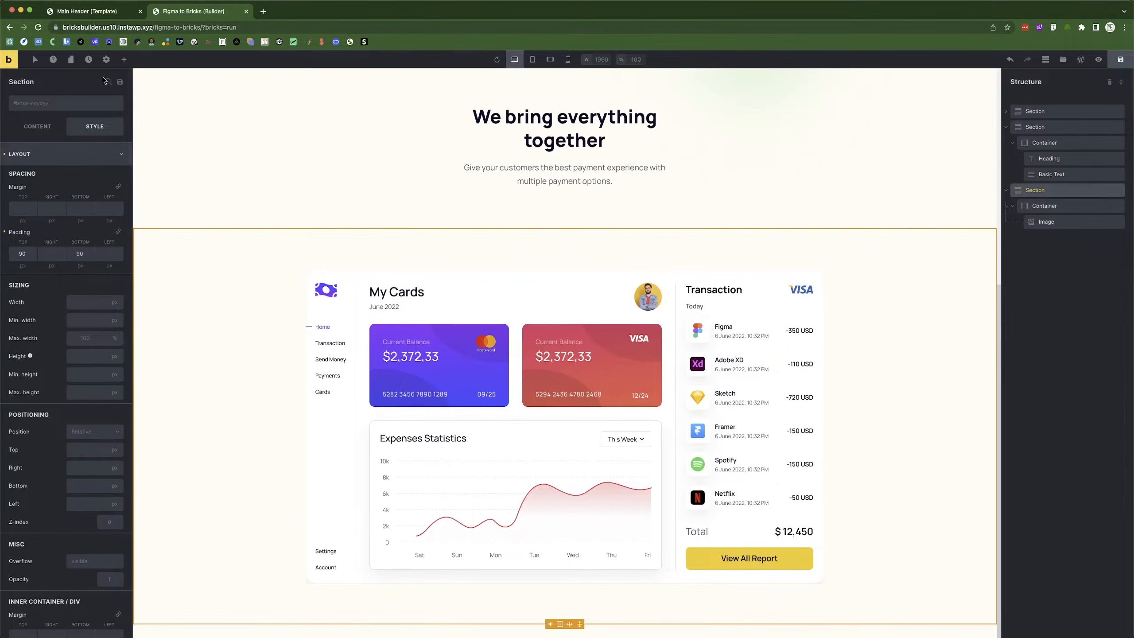
In Theme Styles > Element - Section, enter 90 padding, then clear it back to empty.
{"action": "left_click", "coordinate": [106, 60]}
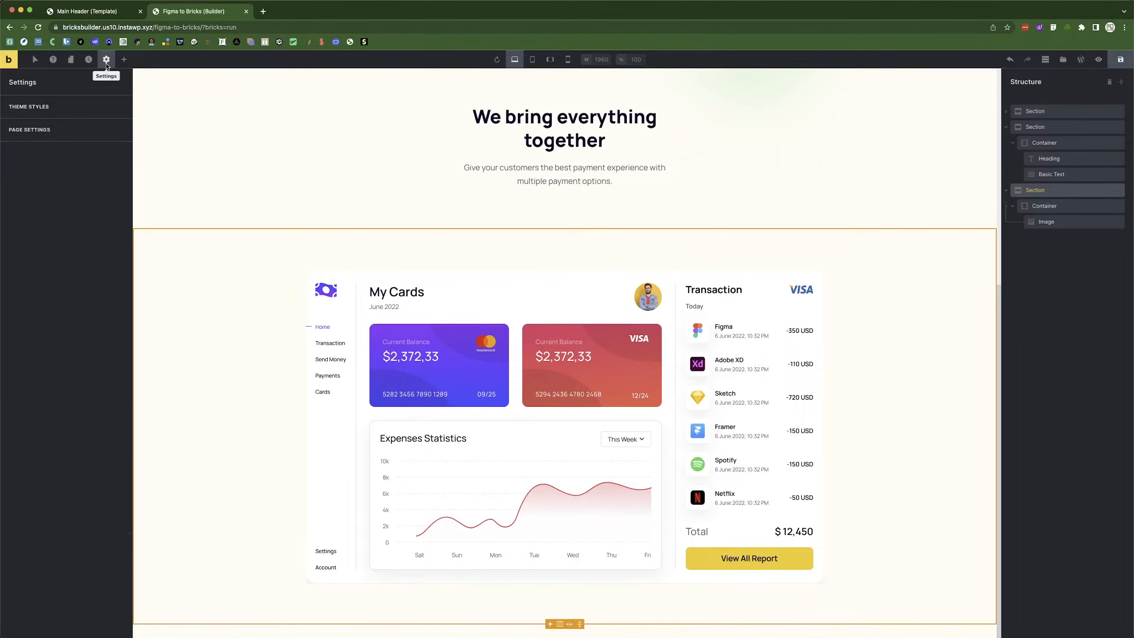
{"action": "left_click", "coordinate": [39, 108]}
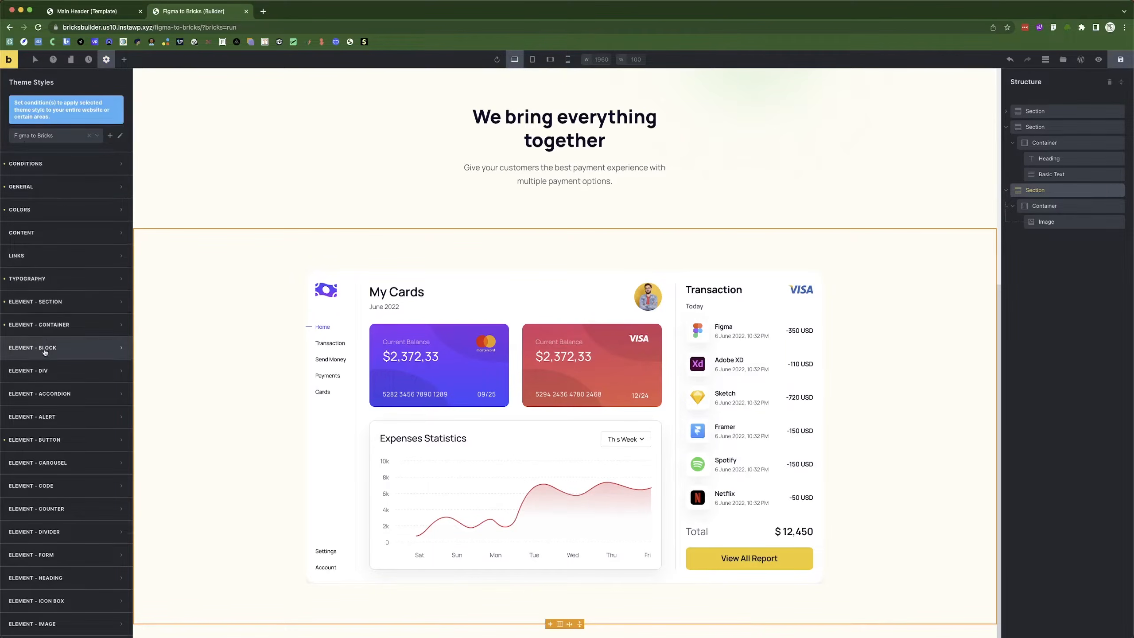
{"action": "left_click", "coordinate": [60, 311]}
{"action": "scroll", "coordinate": [46, 397], "scroll_direction": "down", "scroll_amount": 3}
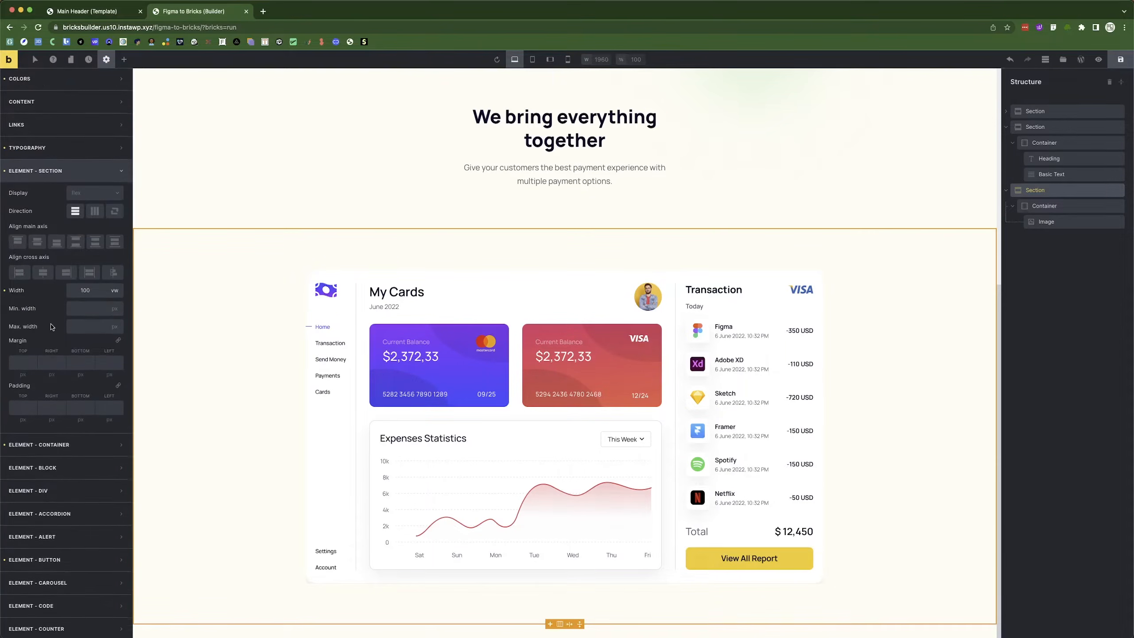
{"action": "left_click", "coordinate": [19, 406]}
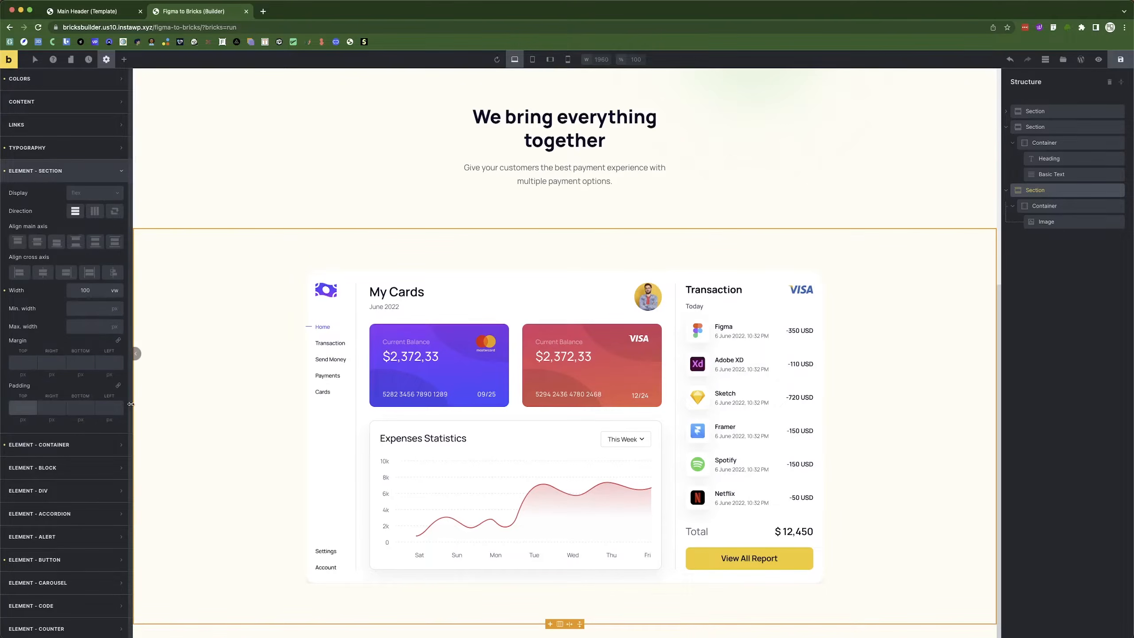
{"action": "left_click", "coordinate": [84, 402]}
{"action": "type", "text": "90"}
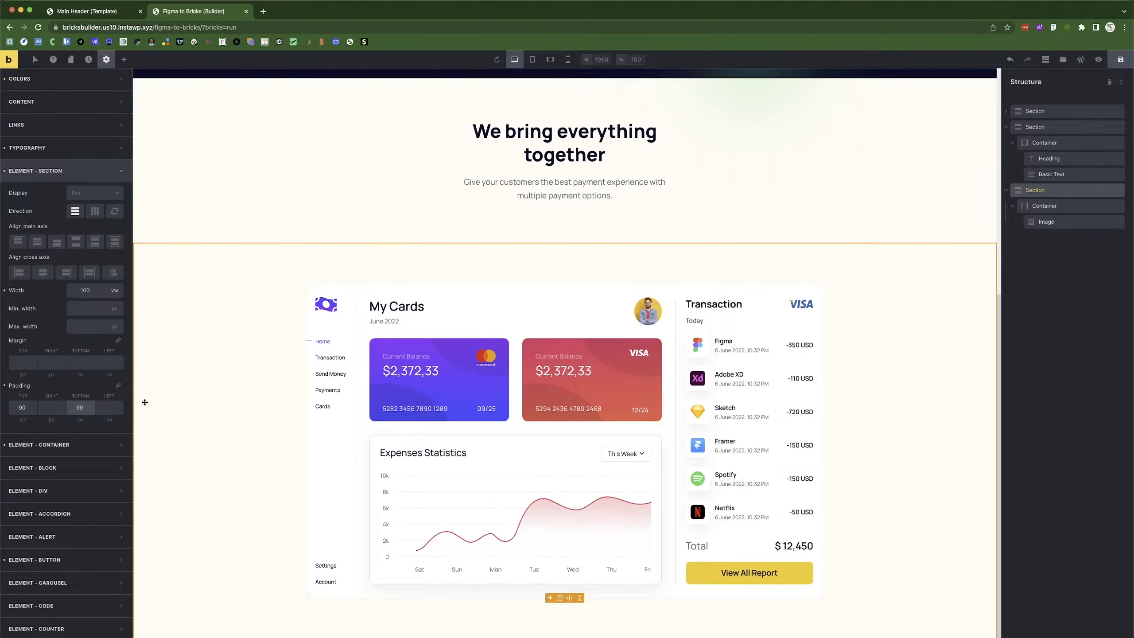
{"action": "scroll", "coordinate": [310, 425], "scroll_direction": "up", "scroll_amount": 5}
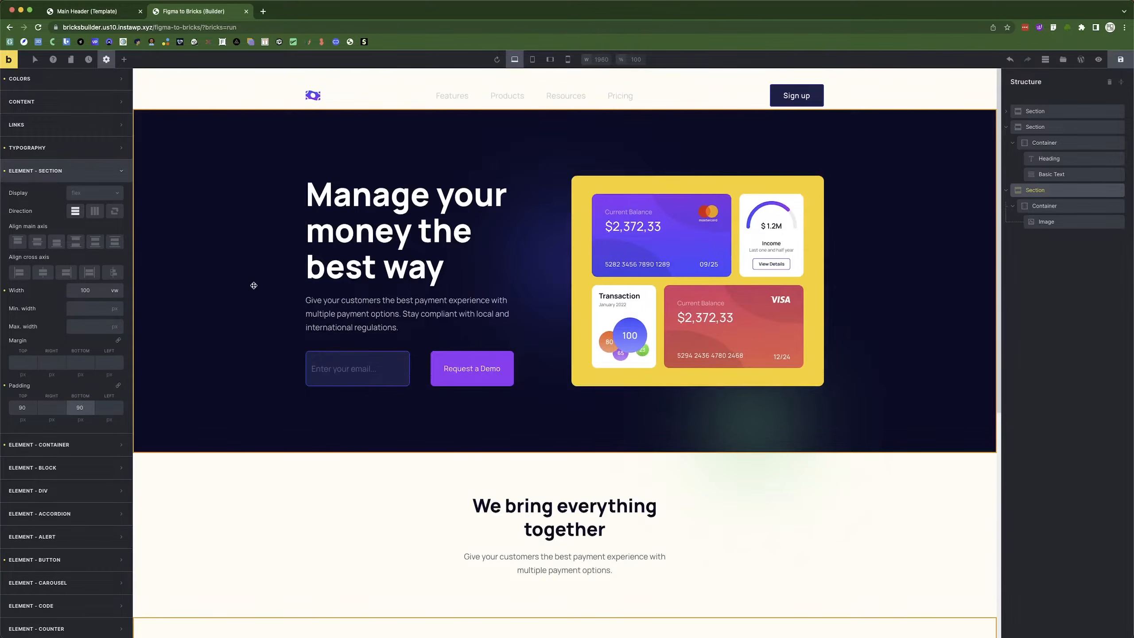
{"action": "left_click", "coordinate": [7, 387]}
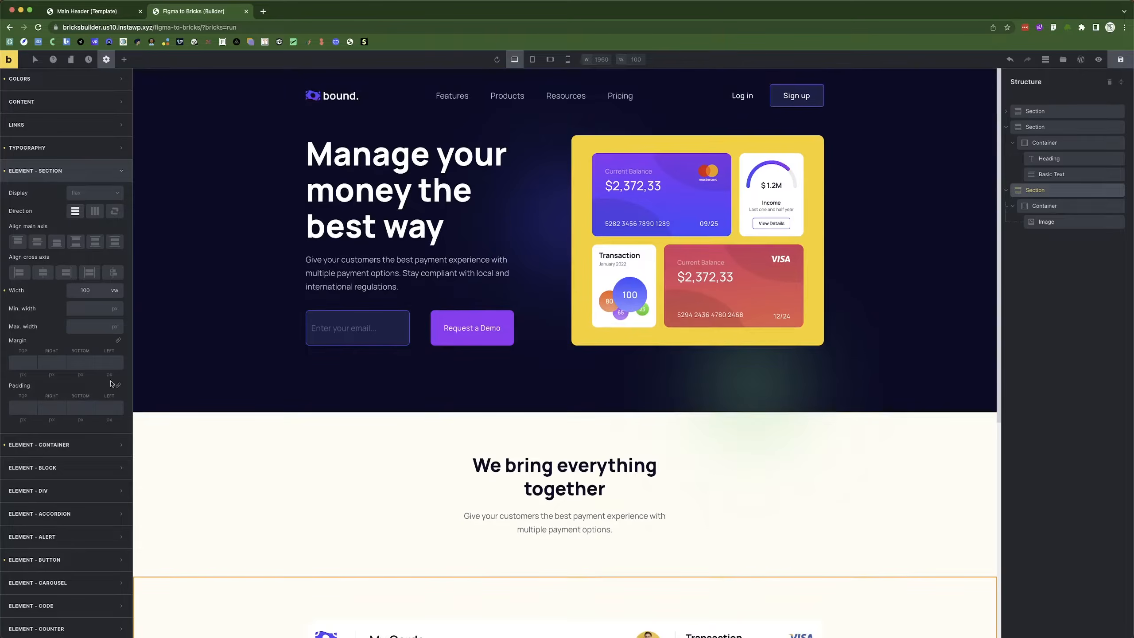
Save the page and list the elements available to add.
{"action": "left_click", "coordinate": [1115, 60]}
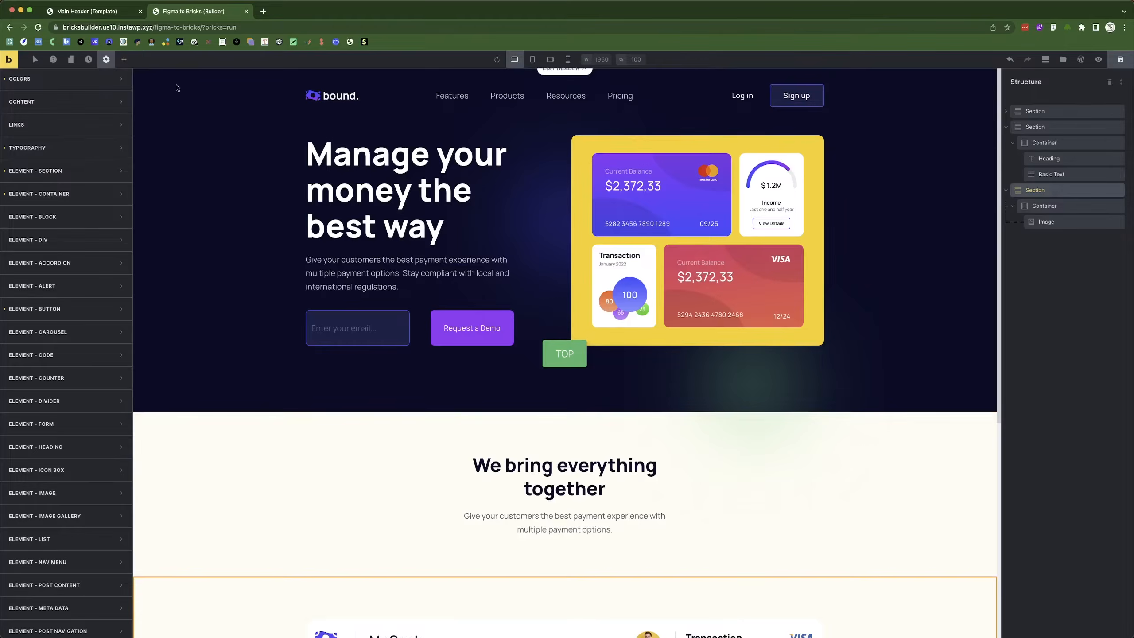
{"action": "left_click", "coordinate": [124, 59]}
{"action": "scroll", "coordinate": [629, 486], "scroll_direction": "down", "scroll_amount": 5}
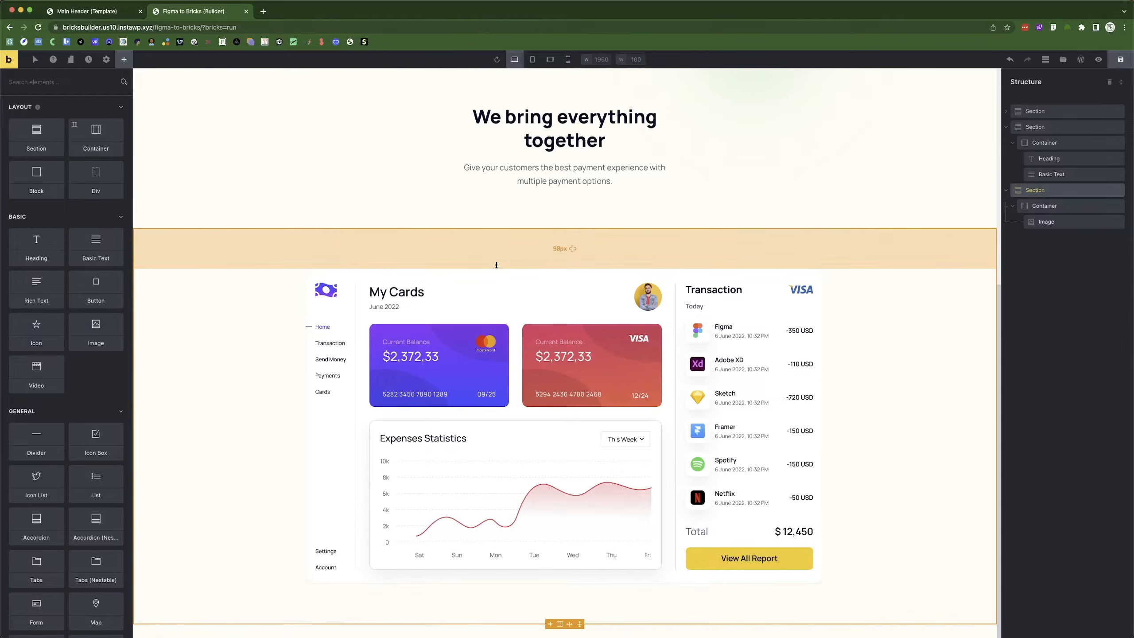
{"action": "key", "text": "super+Tab"}
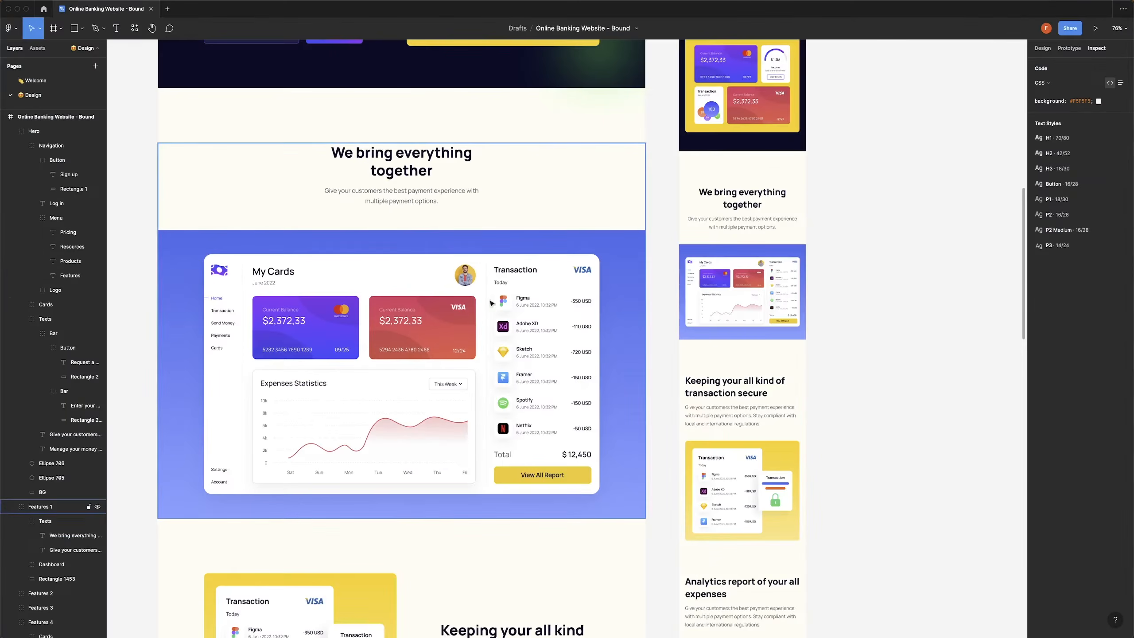
{"action": "scroll", "coordinate": [478, 324], "scroll_direction": "down", "scroll_amount": 8}
{"action": "scroll", "coordinate": [302, 294], "scroll_direction": "up", "scroll_amount": 1}
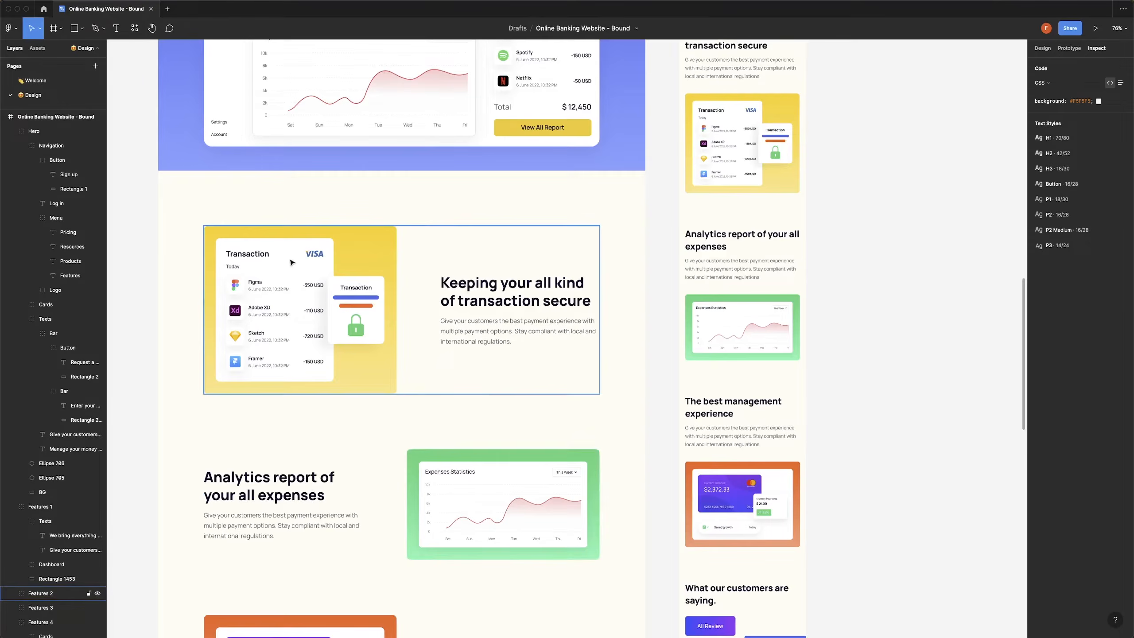
{"action": "scroll", "coordinate": [308, 307], "scroll_direction": "down", "scroll_amount": 4}
{"action": "scroll", "coordinate": [350, 437], "scroll_direction": "up", "scroll_amount": 5}
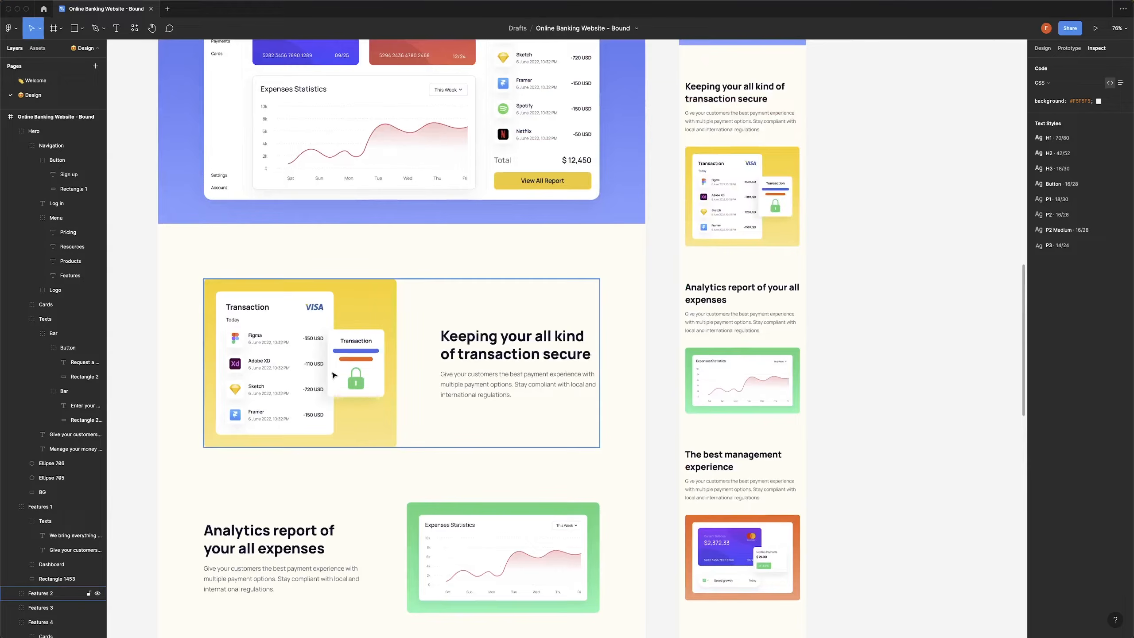
{"action": "key", "text": "super+Tab"}
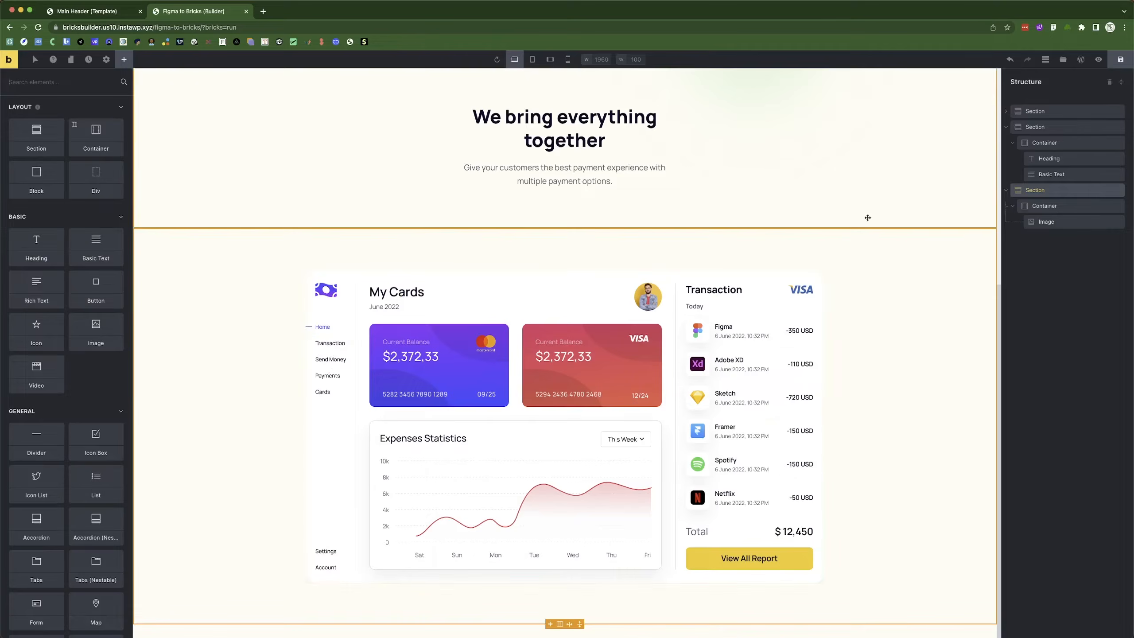
Add a new section and put an Image element and a Div into its Container.
{"action": "left_click", "coordinate": [1007, 128]}
{"action": "left_click", "coordinate": [1007, 142]}
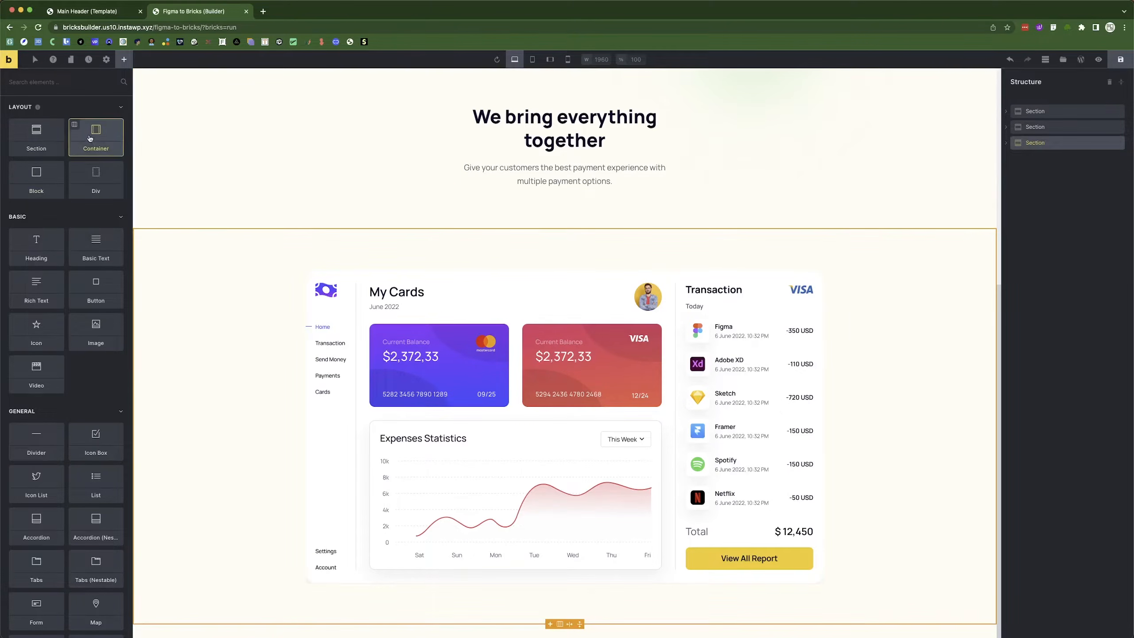
{"action": "left_click", "coordinate": [32, 136]}
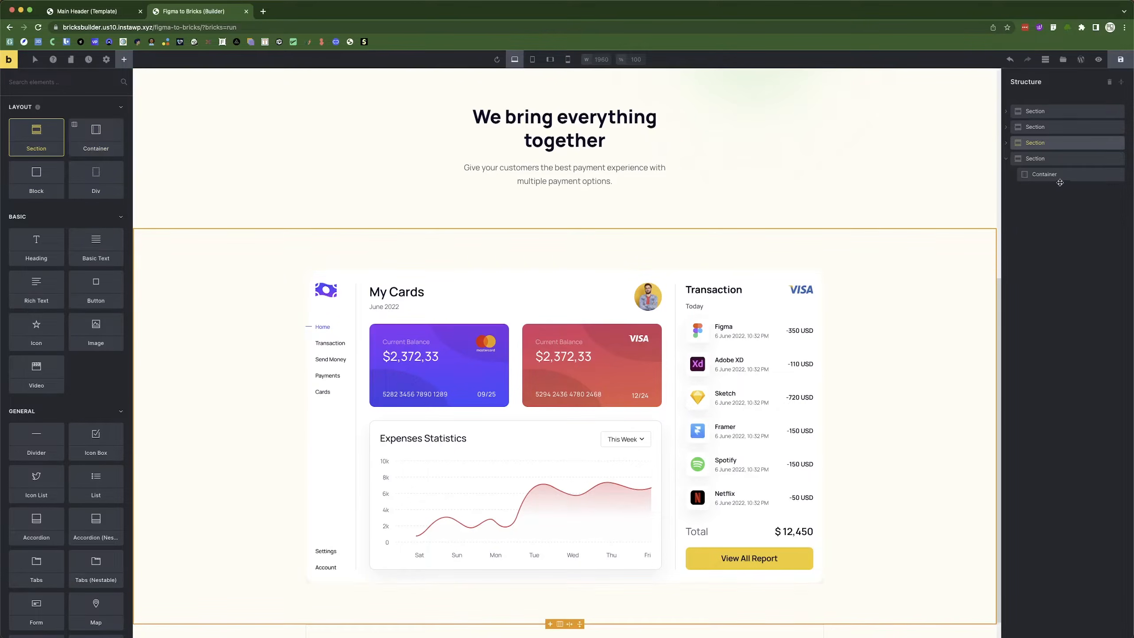
{"action": "key", "text": "super+Tab"}
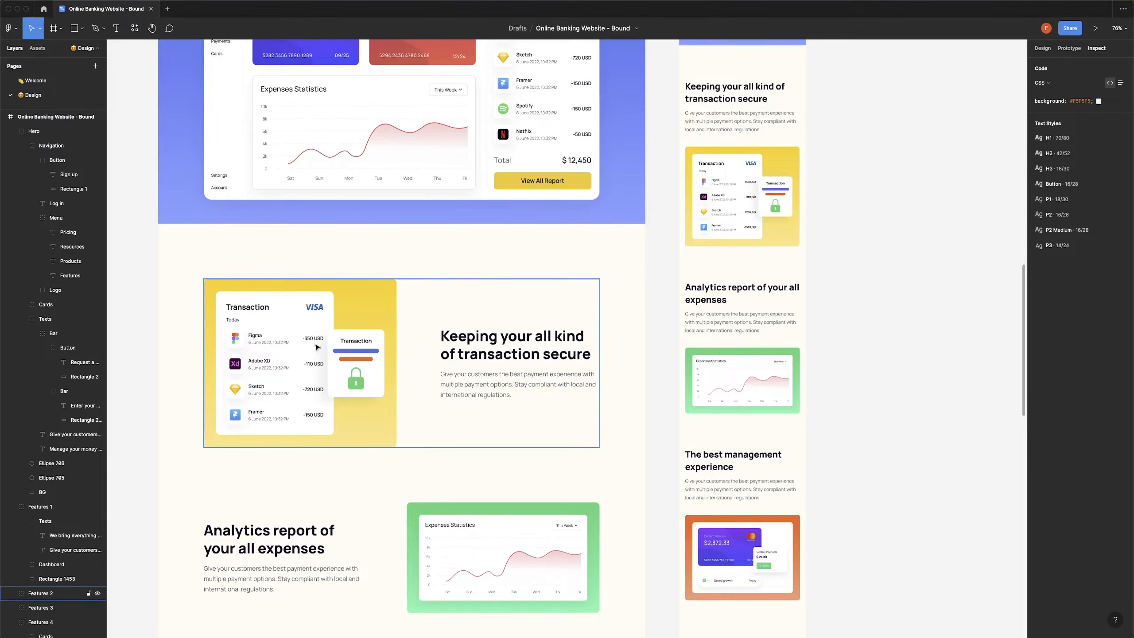
{"action": "key", "text": "super+Tab"}
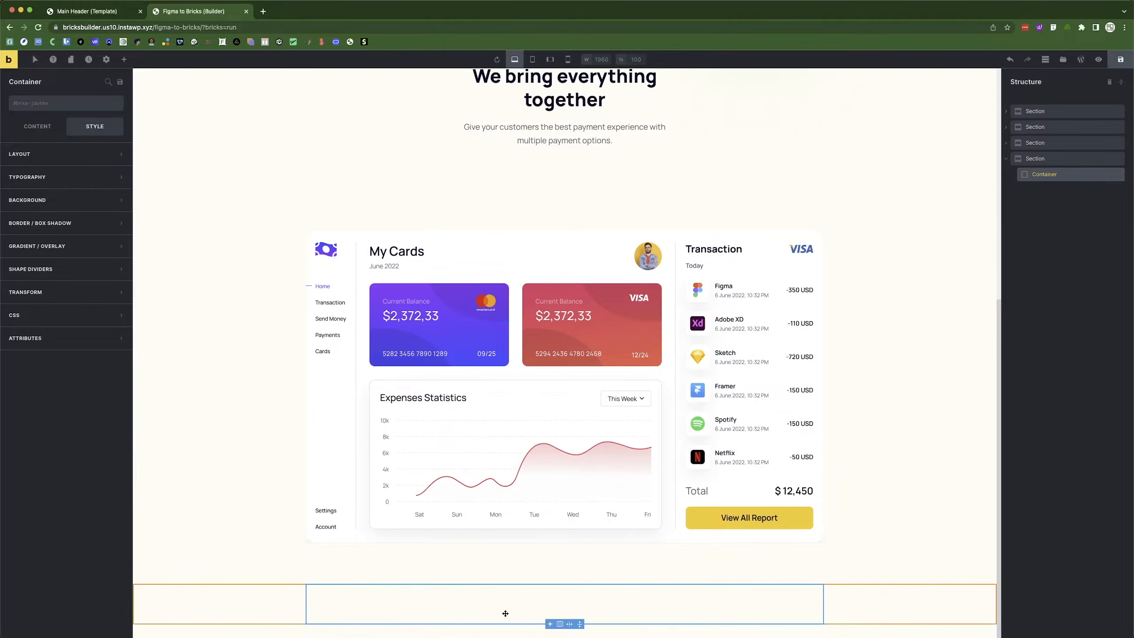
{"action": "left_click", "coordinate": [125, 64]}
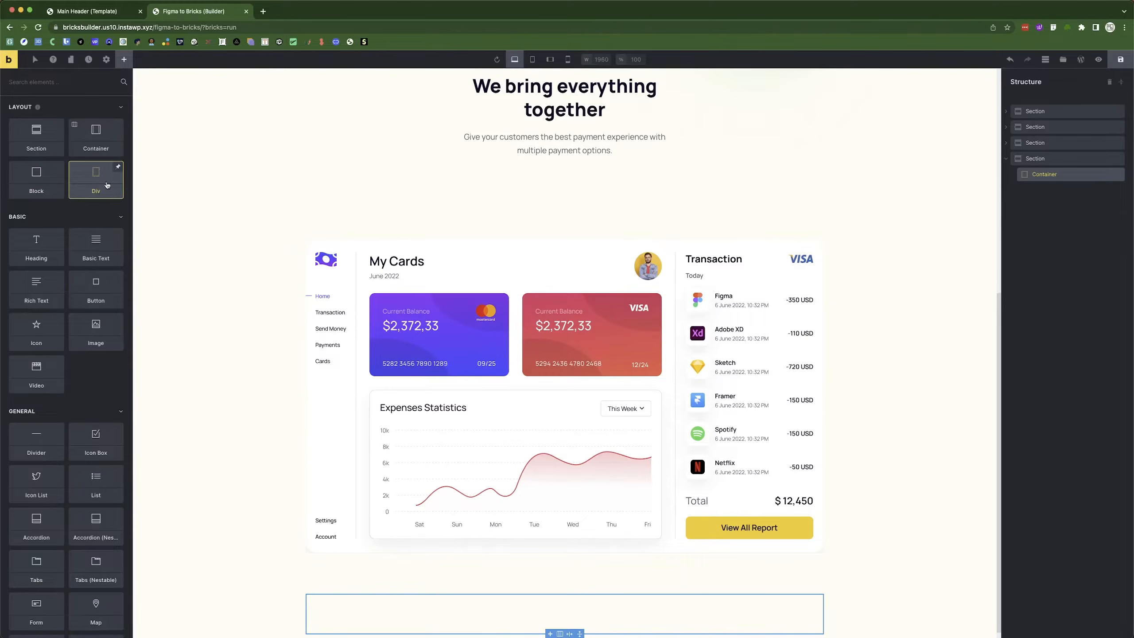
{"action": "left_click", "coordinate": [96, 332]}
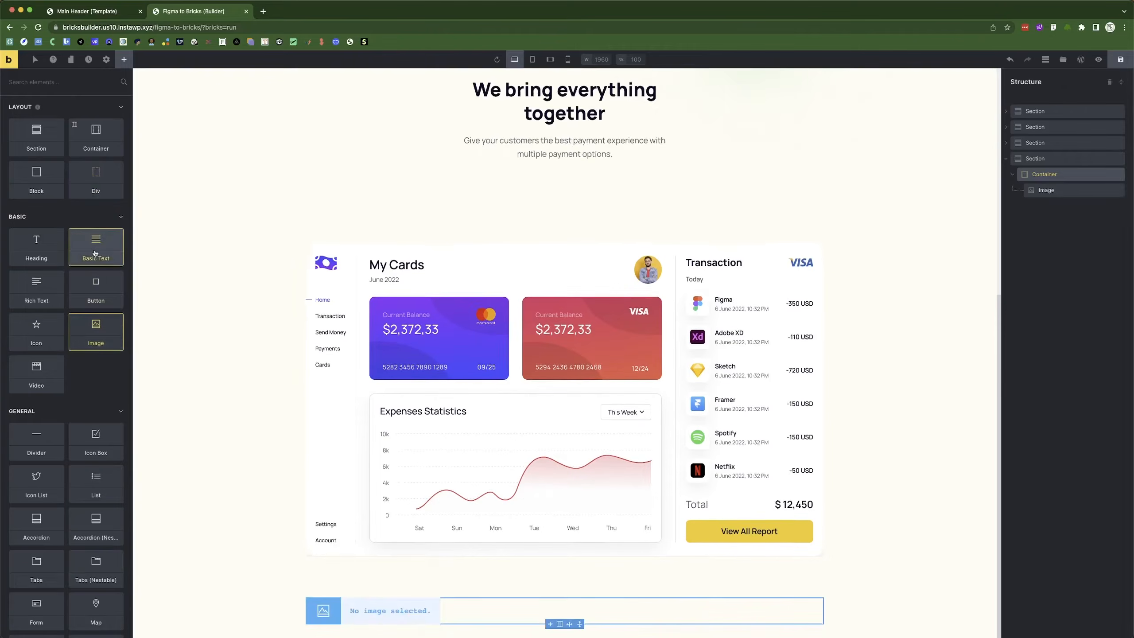
{"action": "left_click", "coordinate": [98, 183]}
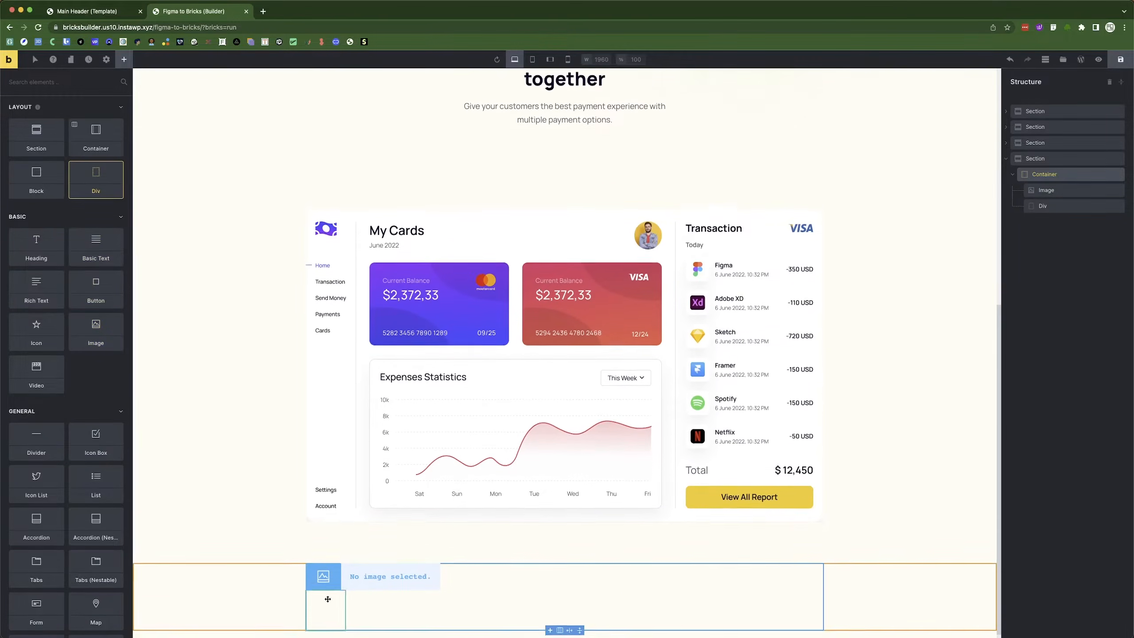
Set the Container's direction to horizontal so the image and div sit side by side.
{"action": "left_click", "coordinate": [1051, 179]}
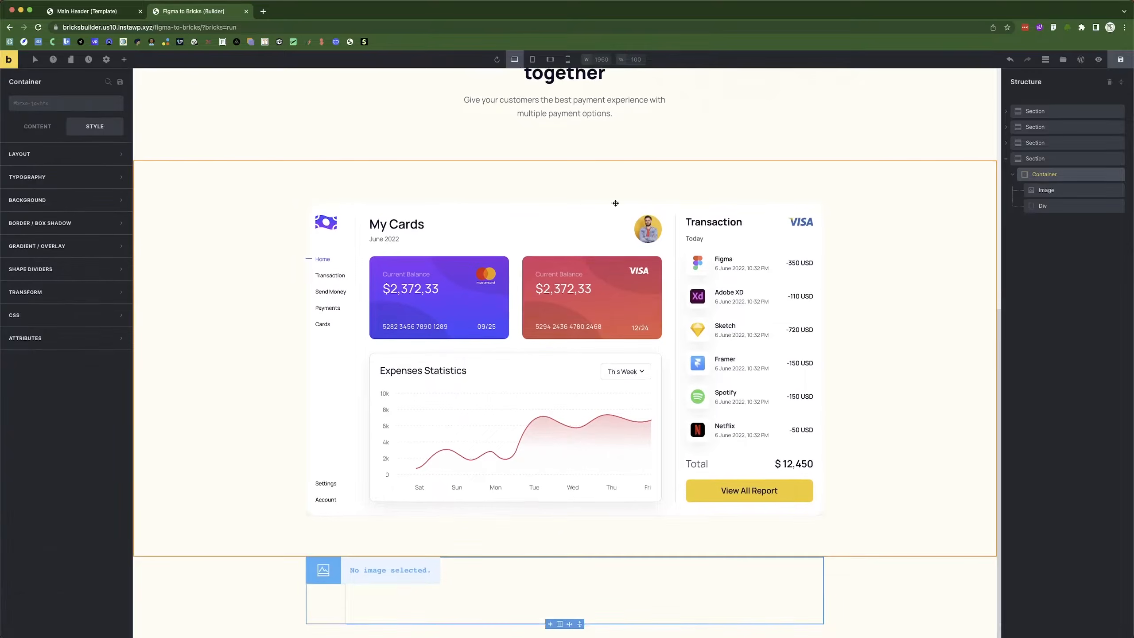
{"action": "left_click", "coordinate": [38, 126]}
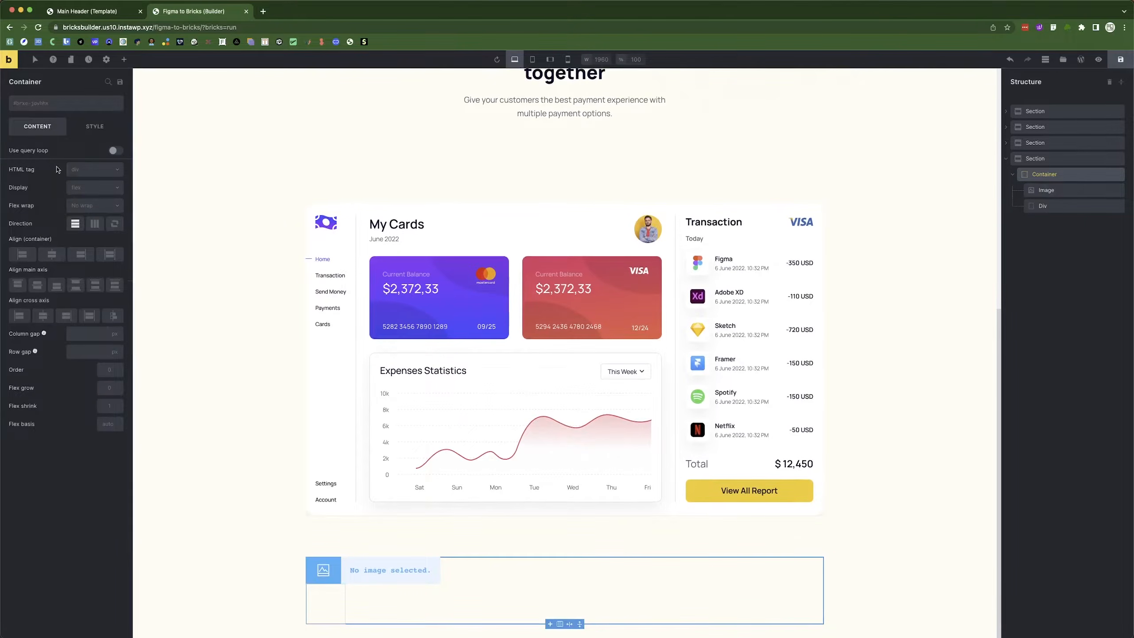
{"action": "left_click", "coordinate": [93, 229]}
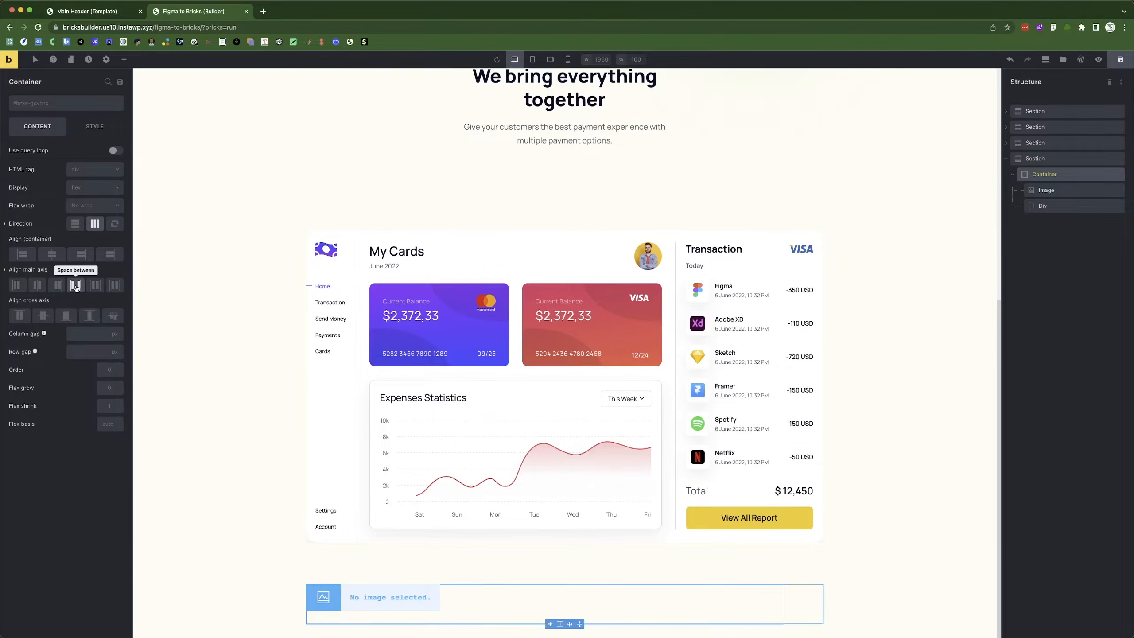
Insert the yellow Transaction card image from the Media Library into the fourth section's Image element.
{"action": "left_click", "coordinate": [373, 598]}
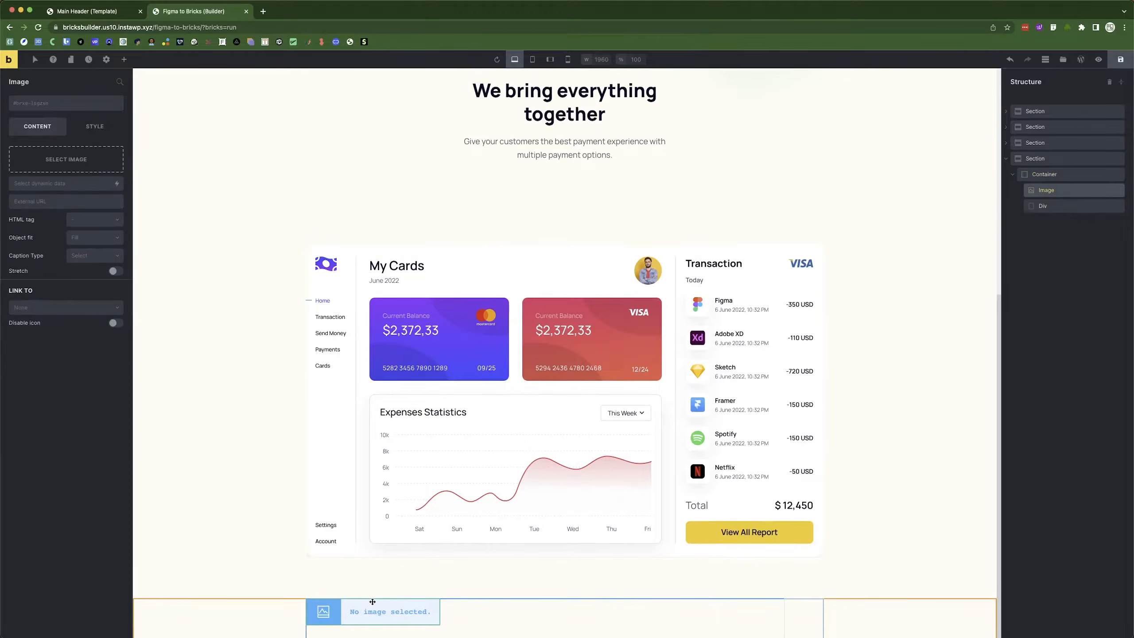
{"action": "left_click", "coordinate": [1099, 175]}
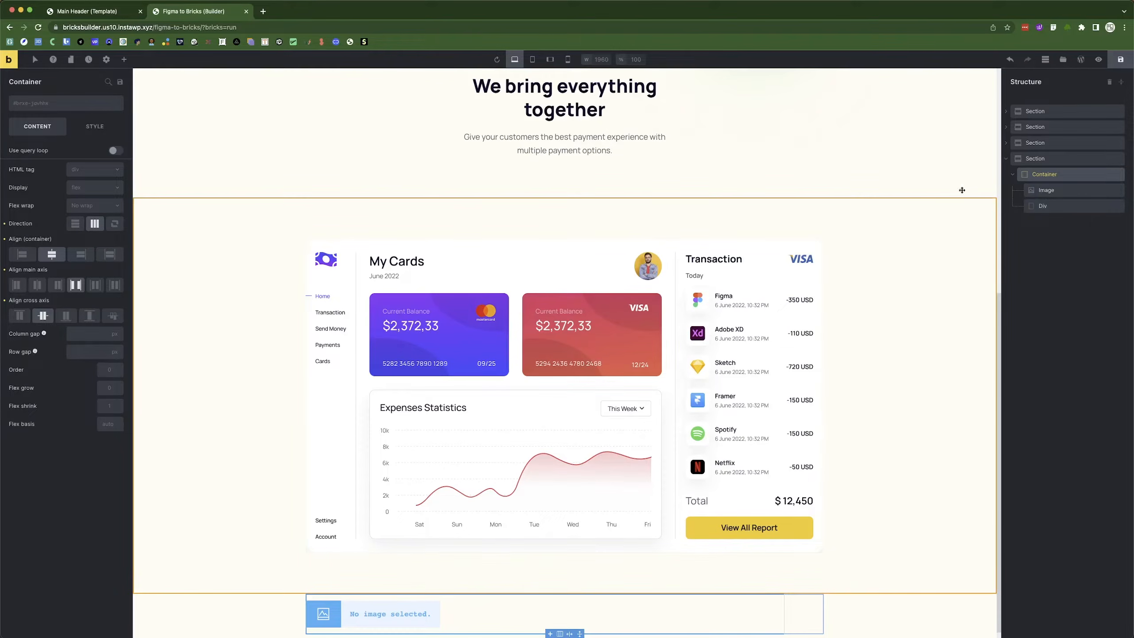
{"action": "left_click", "coordinate": [1063, 190]}
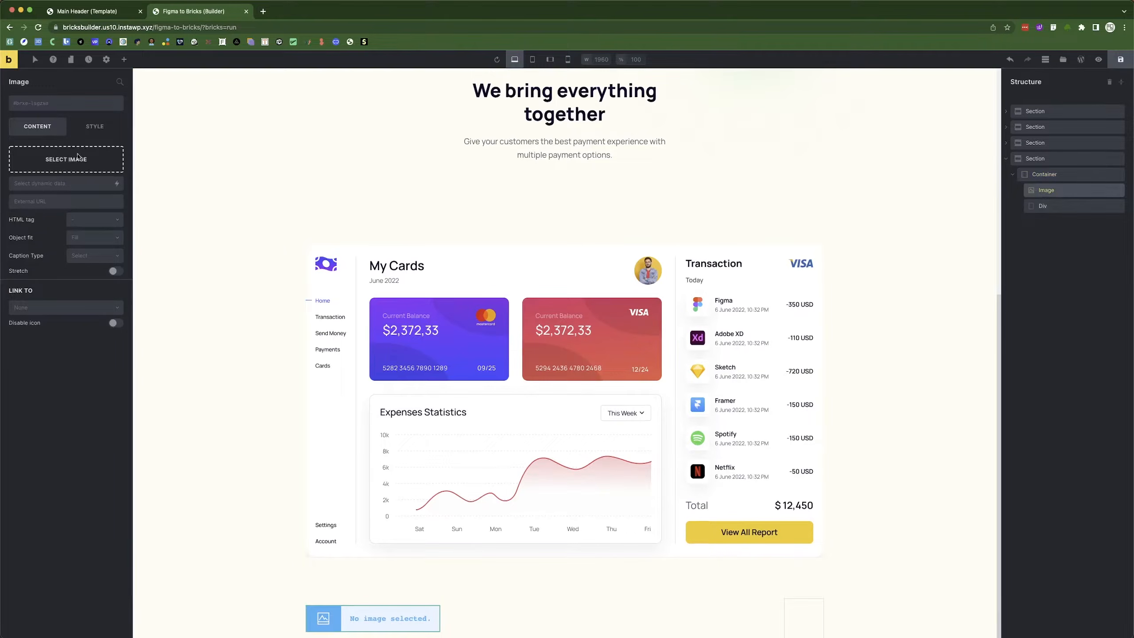
{"action": "left_click", "coordinate": [77, 159]}
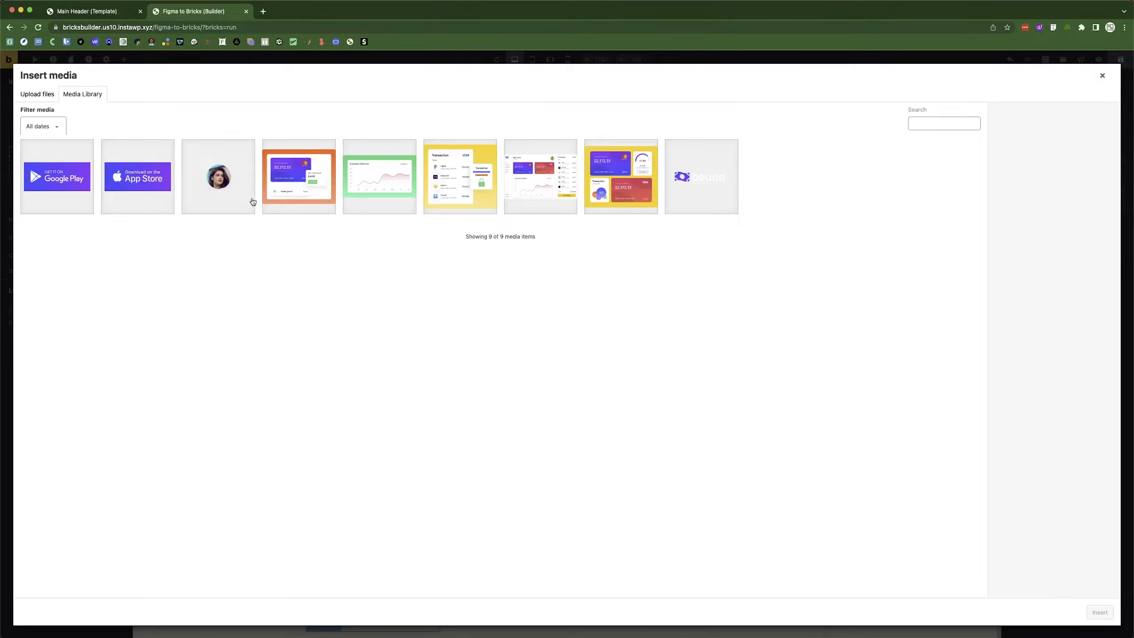
{"action": "left_click", "coordinate": [448, 193]}
{"action": "left_click", "coordinate": [1100, 612]}
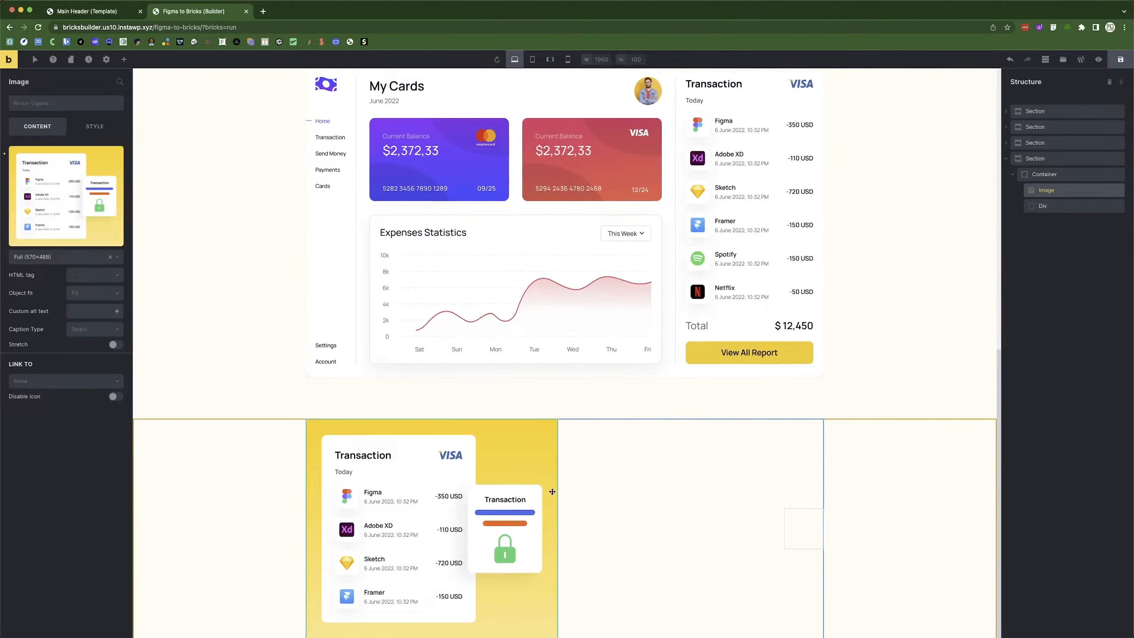
{"action": "left_click", "coordinate": [797, 521]}
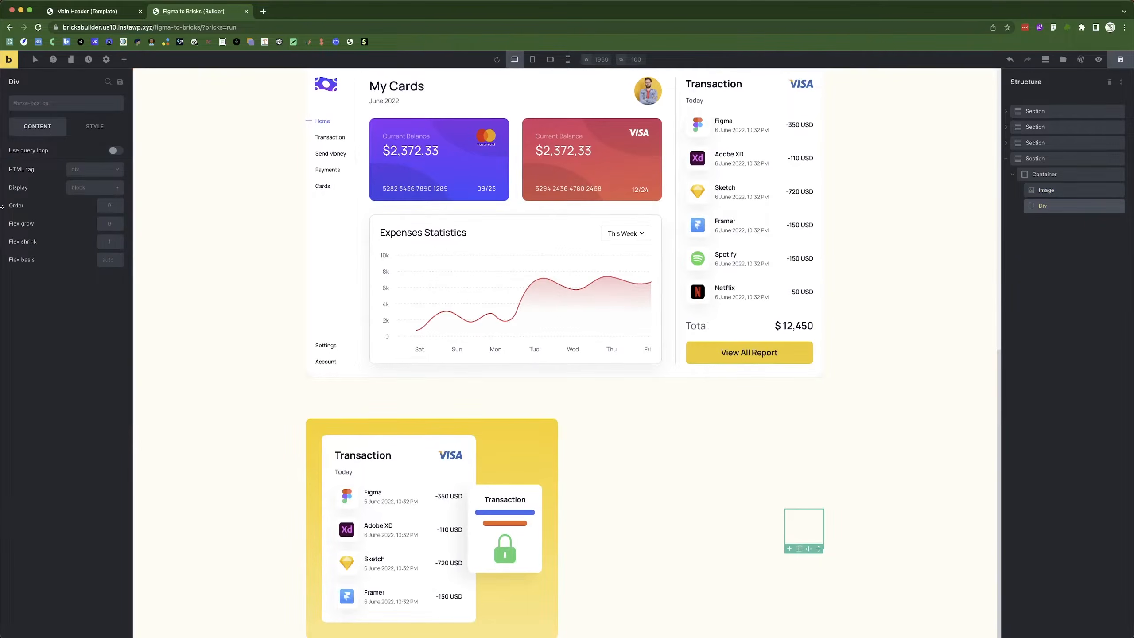
{"action": "left_click", "coordinate": [122, 62]}
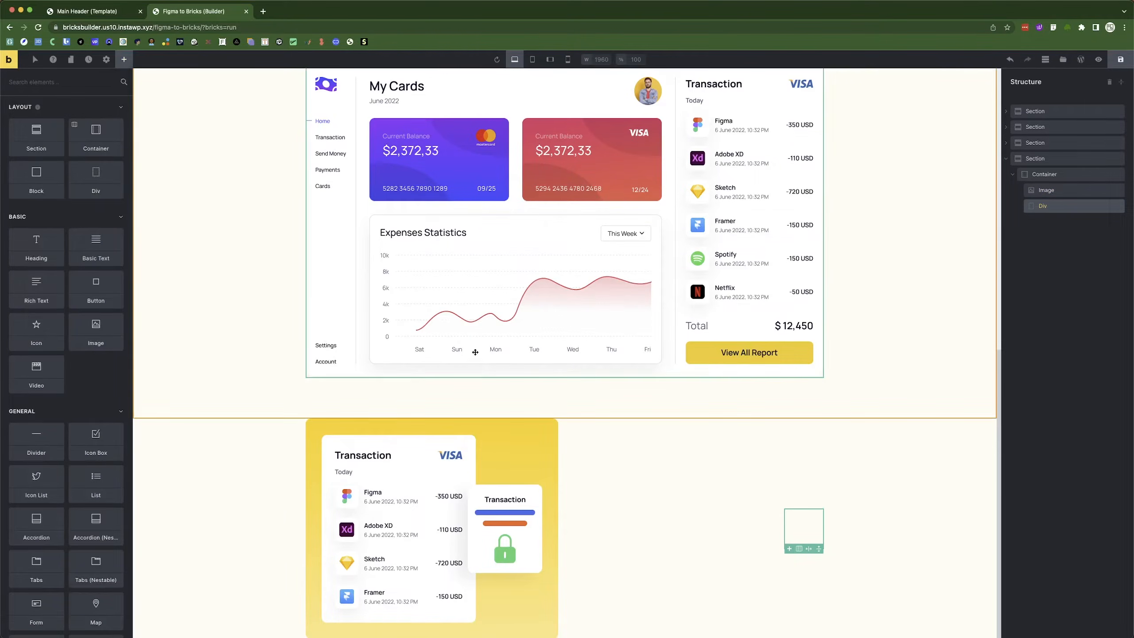
Copy the 'We bring everything together' heading and paste it into the empty Div.
{"action": "scroll", "coordinate": [482, 345], "scroll_direction": "up", "scroll_amount": 6}
{"action": "key", "text": "super+Tab"}
{"action": "key", "text": "super+Tab"}
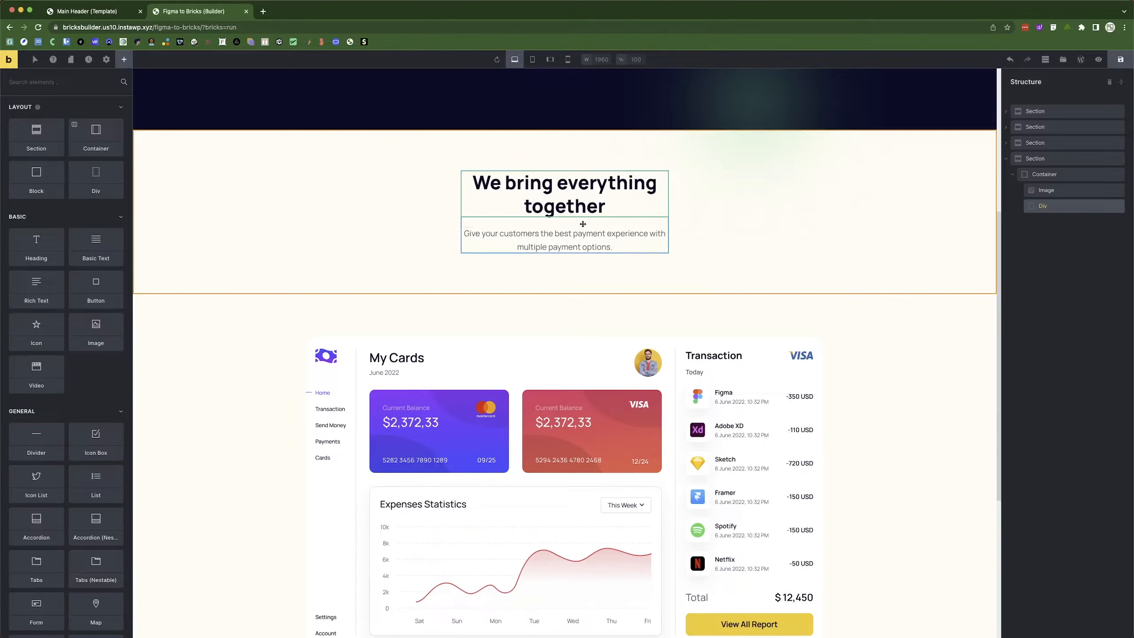
{"action": "scroll", "coordinate": [576, 210], "scroll_direction": "down", "scroll_amount": 6}
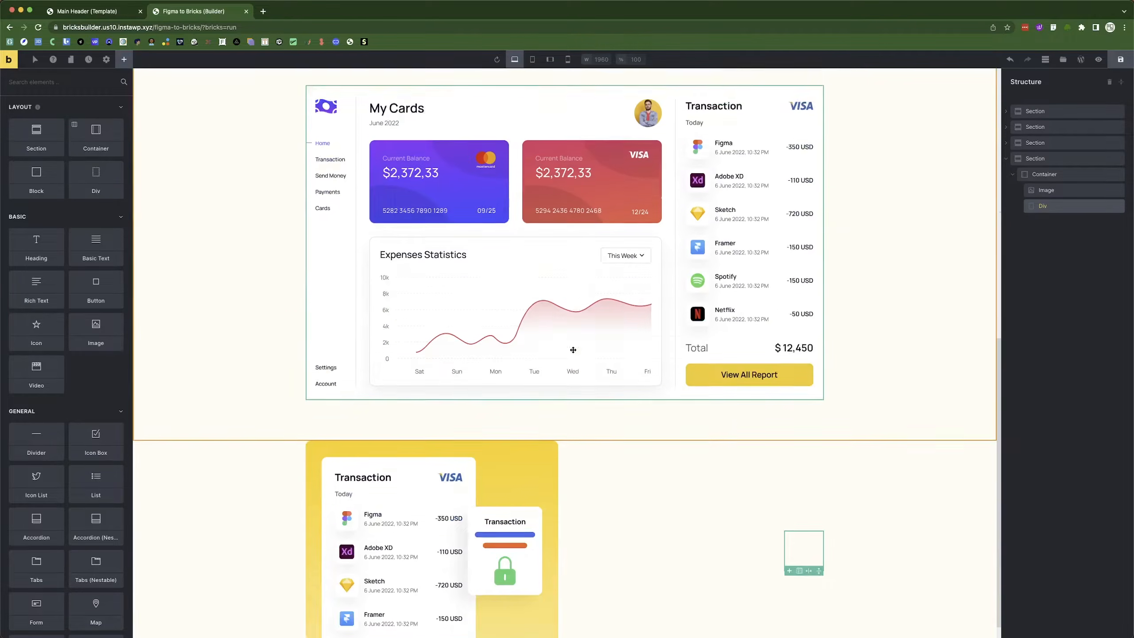
{"action": "key", "text": "super+Tab"}
{"action": "key", "text": "super+Tab"}
{"action": "scroll", "coordinate": [627, 279], "scroll_direction": "up", "scroll_amount": 8}
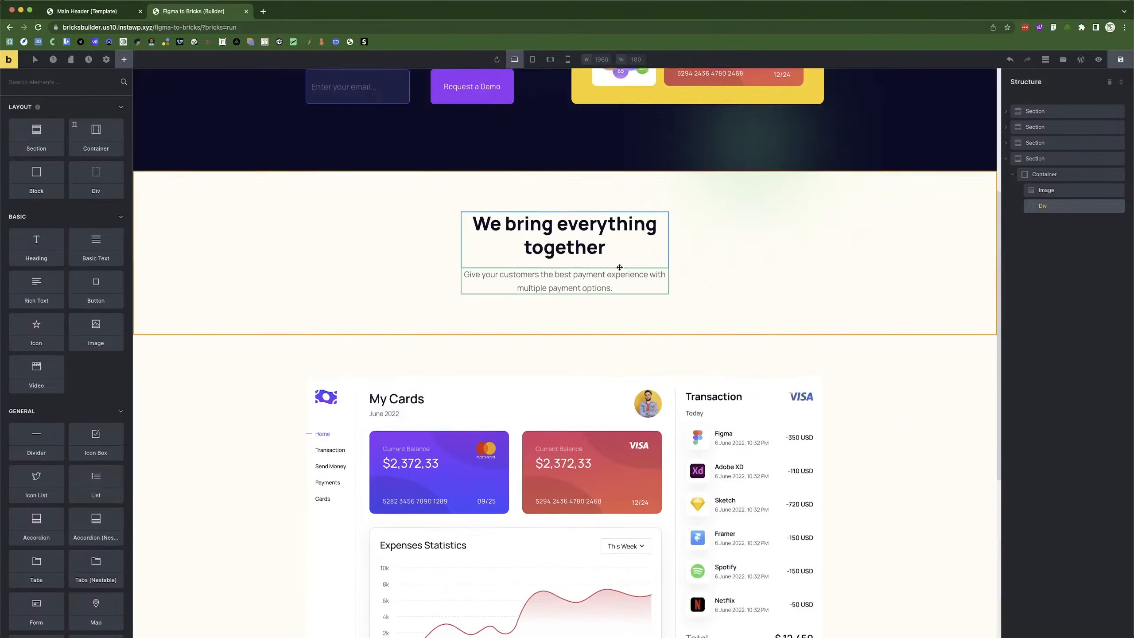
{"action": "right_click", "coordinate": [557, 319]}
{"action": "left_click", "coordinate": [589, 327]}
{"action": "scroll", "coordinate": [589, 330], "scroll_direction": "down", "scroll_amount": 9}
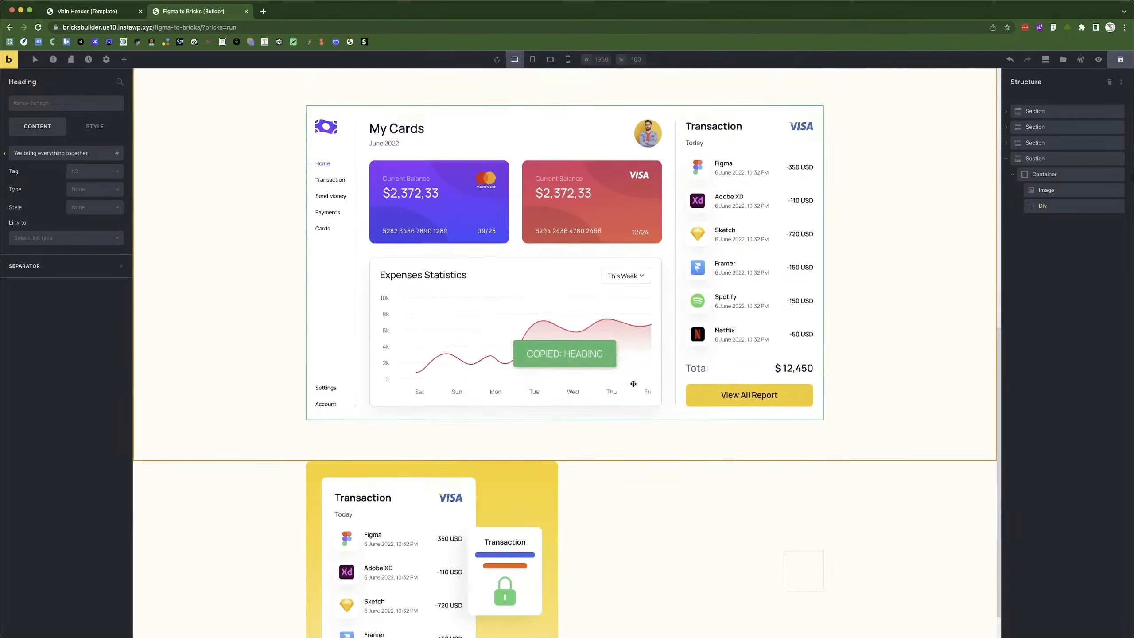
{"action": "left_click", "coordinate": [790, 525]}
{"action": "right_click", "coordinate": [790, 525]}
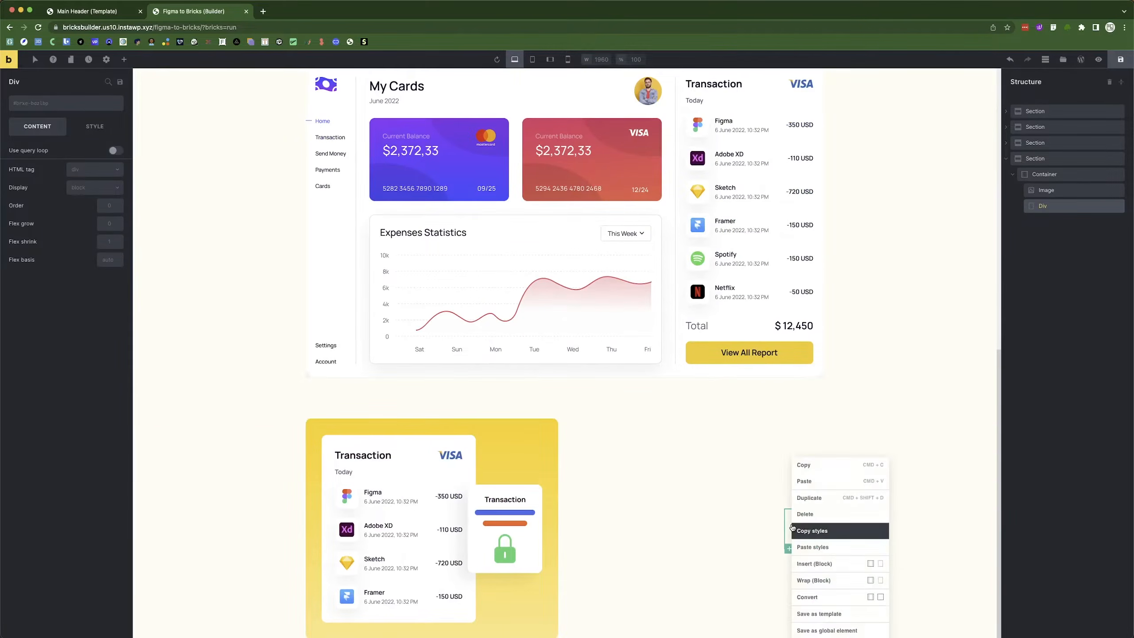
{"action": "left_click", "coordinate": [819, 483]}
Copy the description paragraph and paste it below the new heading in the Div.
{"action": "scroll", "coordinate": [650, 486], "scroll_direction": "up", "scroll_amount": 9}
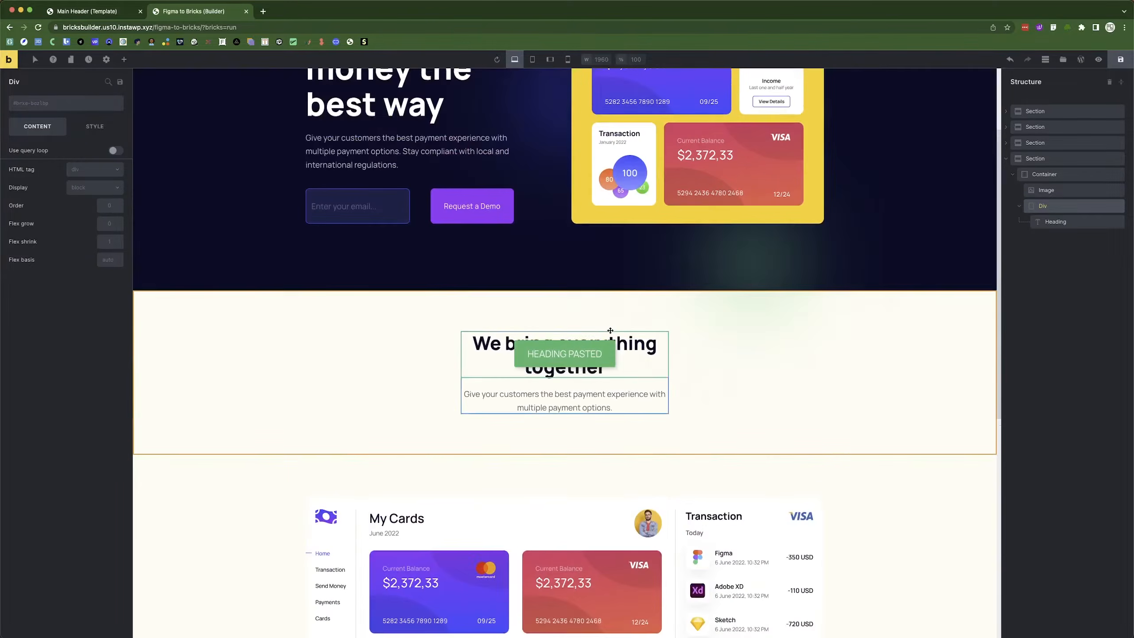
{"action": "right_click", "coordinate": [572, 402]}
{"action": "left_click", "coordinate": [599, 425]}
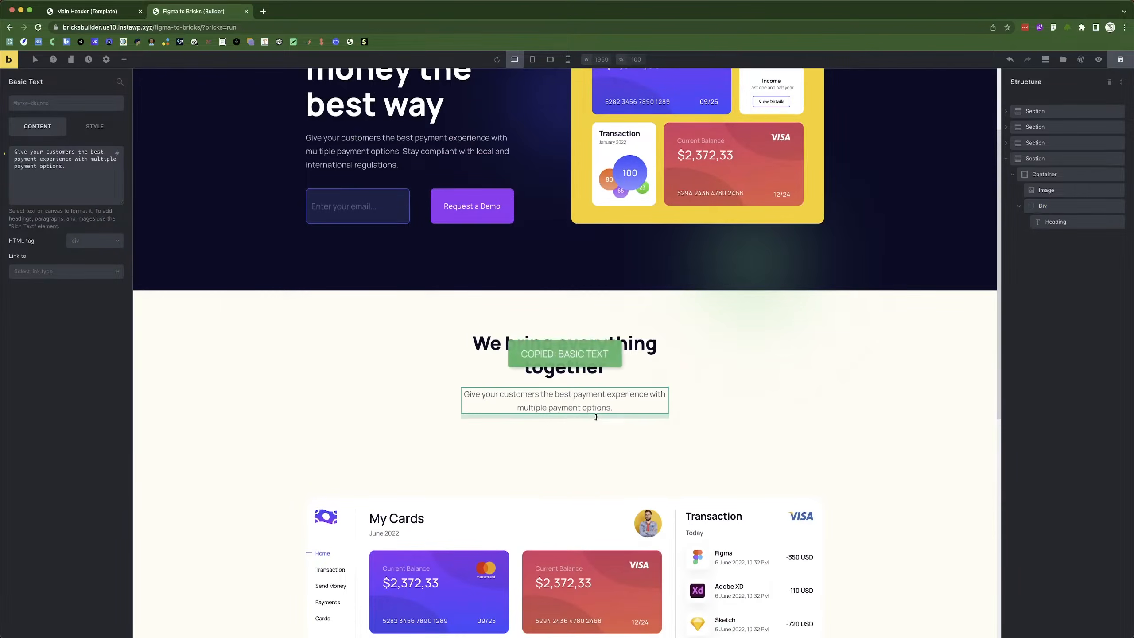
{"action": "scroll", "coordinate": [594, 413], "scroll_direction": "down", "scroll_amount": 9}
{"action": "right_click", "coordinate": [699, 508]}
{"action": "left_click", "coordinate": [712, 530]}
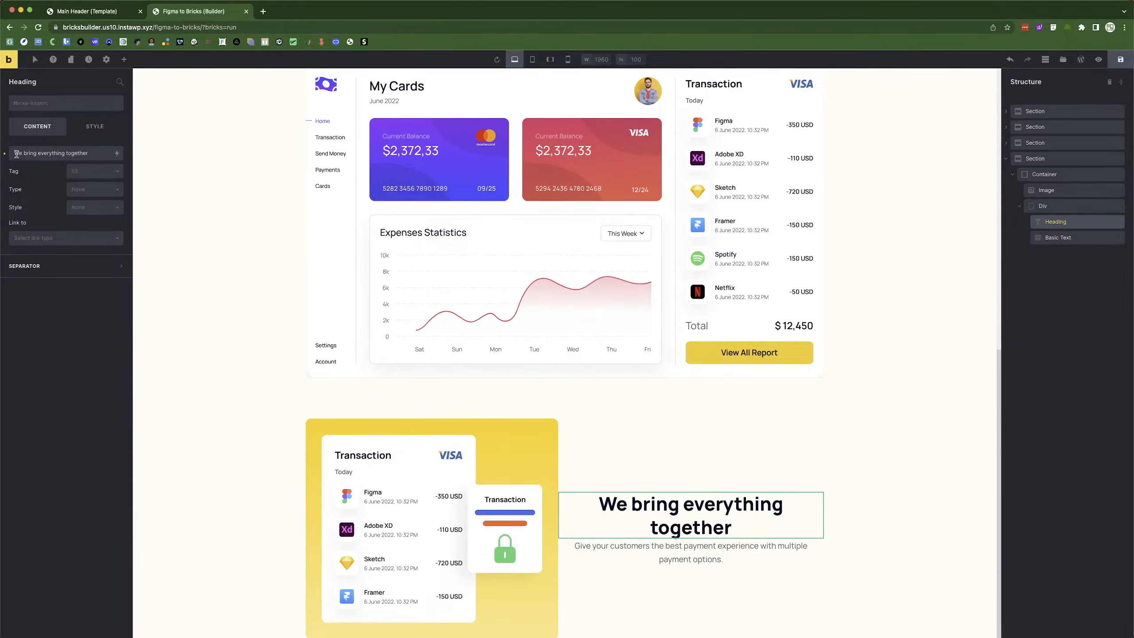
Left-align both the pasted heading and paragraph in Typography settings.
{"action": "left_click", "coordinate": [95, 126]}
{"action": "left_click", "coordinate": [25, 178]}
{"action": "left_click", "coordinate": [21, 248]}
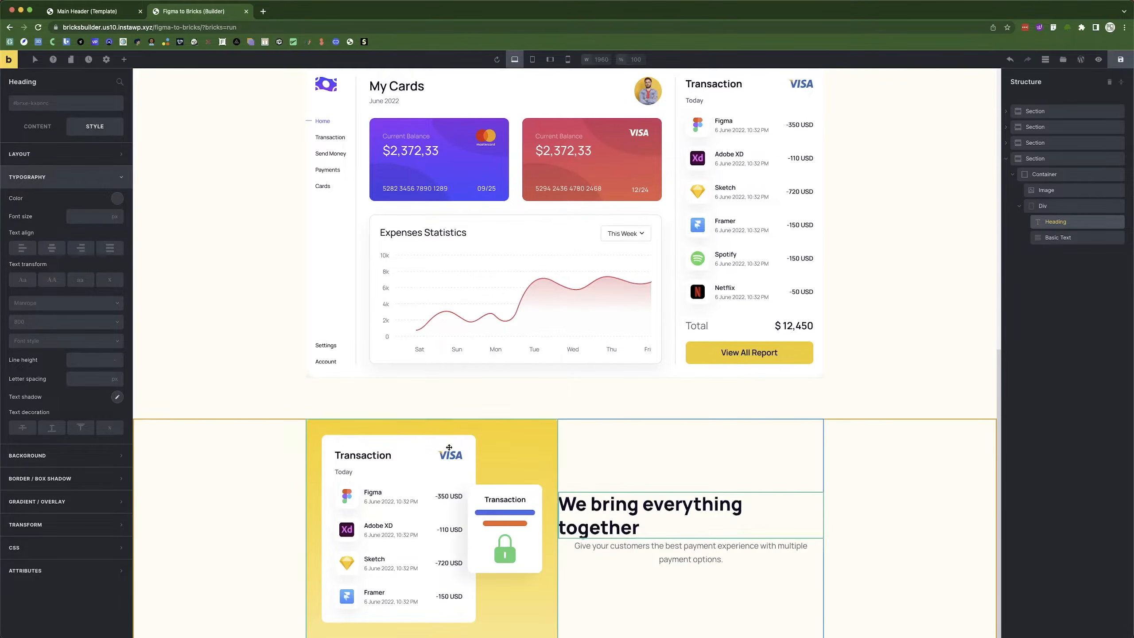
{"action": "left_click", "coordinate": [588, 545]}
{"action": "left_click", "coordinate": [22, 247]}
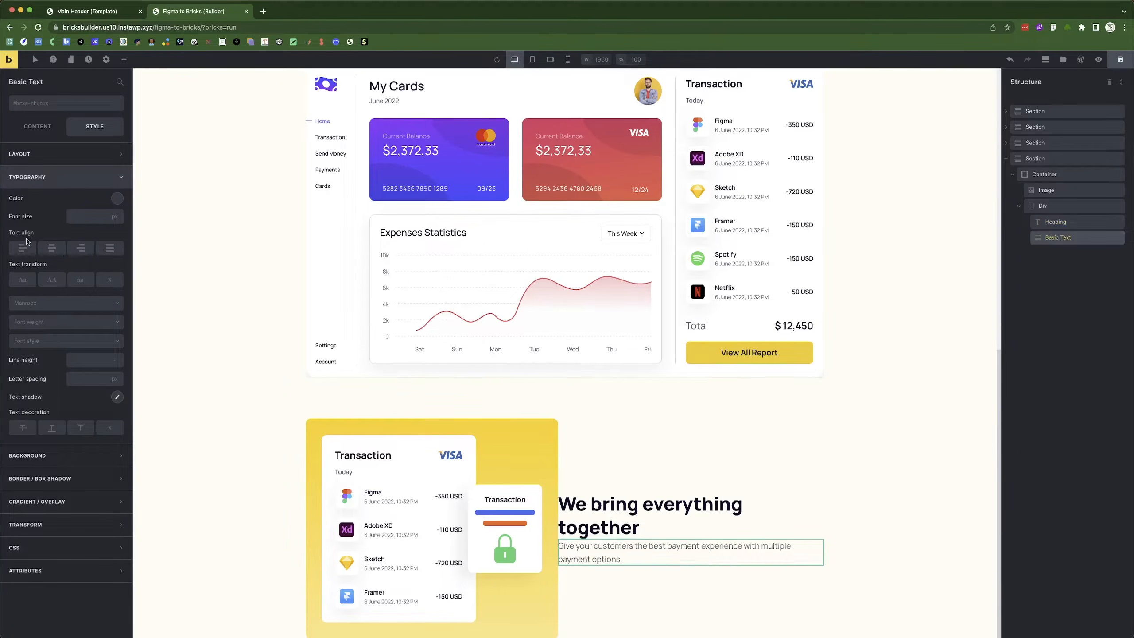
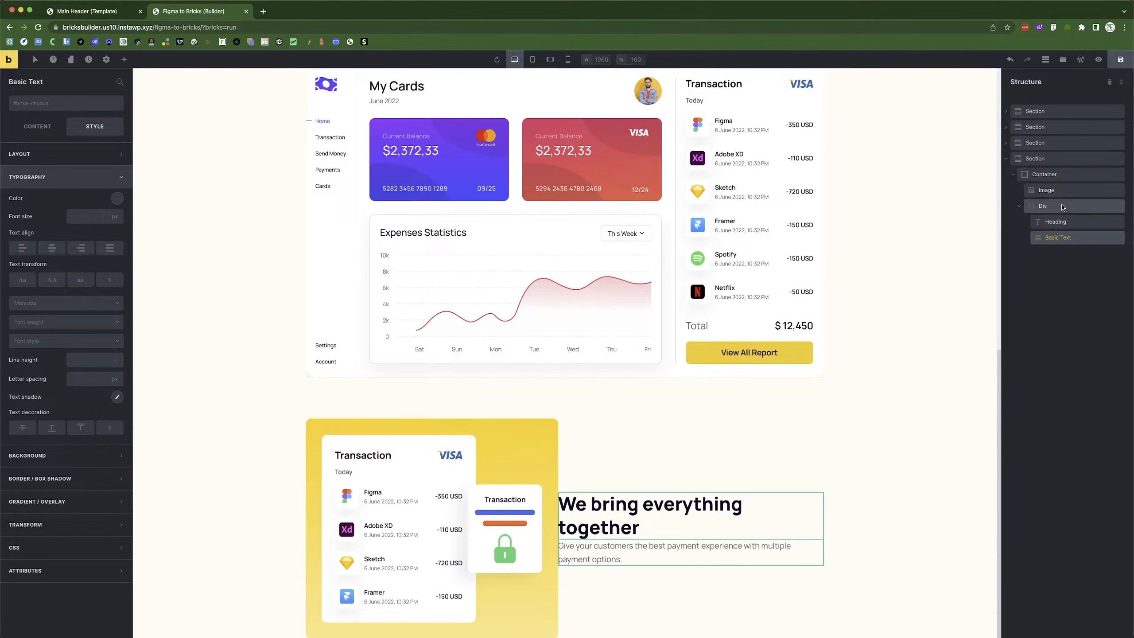
Set the text Div's width to 470 px.
{"action": "left_click", "coordinate": [1064, 207]}
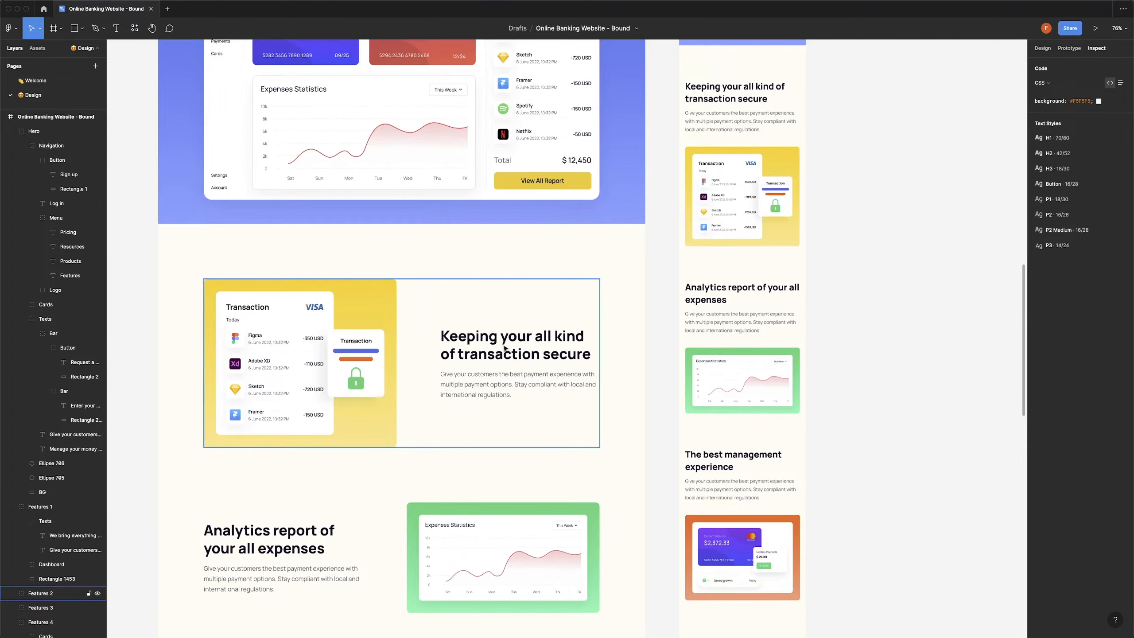
{"action": "double_click", "coordinate": [504, 348]}
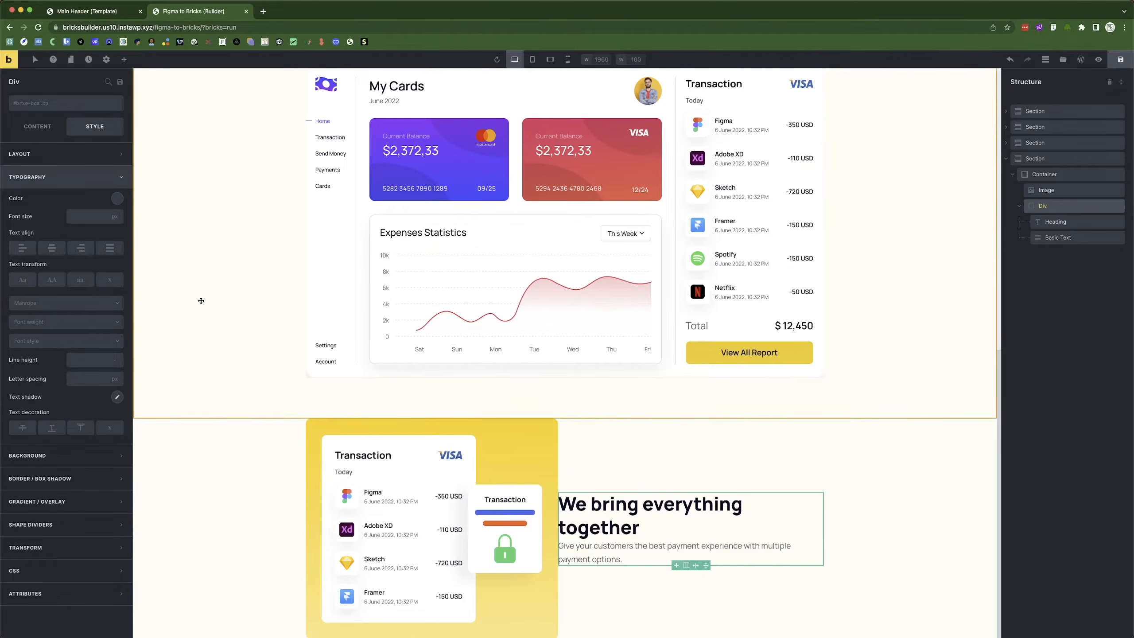
{"action": "left_click", "coordinate": [45, 154]}
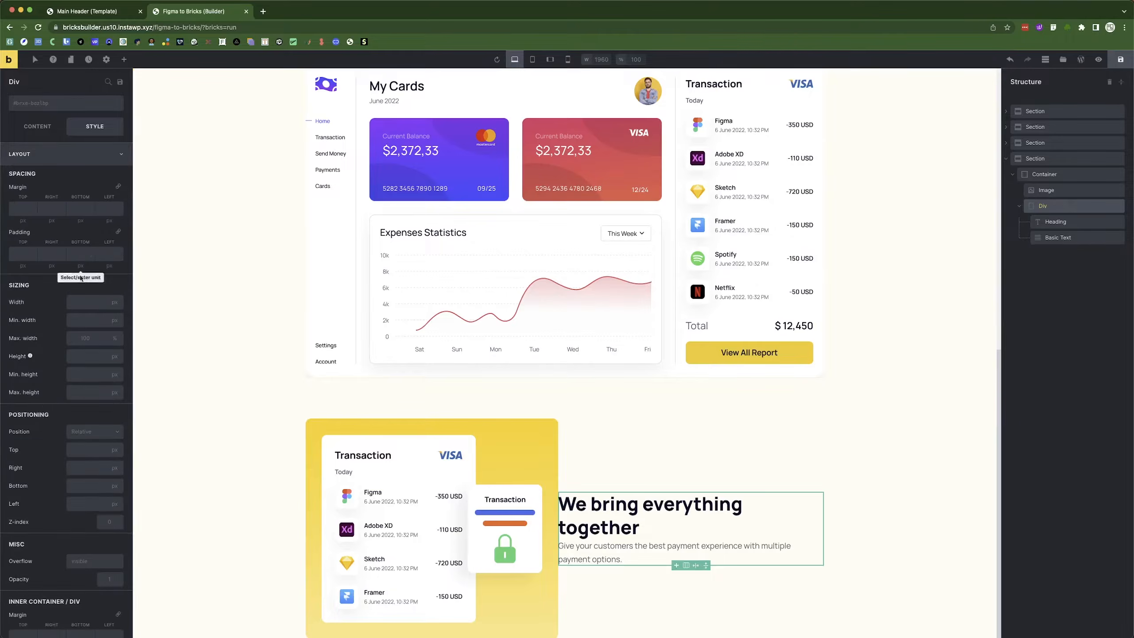
{"action": "left_click", "coordinate": [86, 308]}
{"action": "type", "text": "470"}
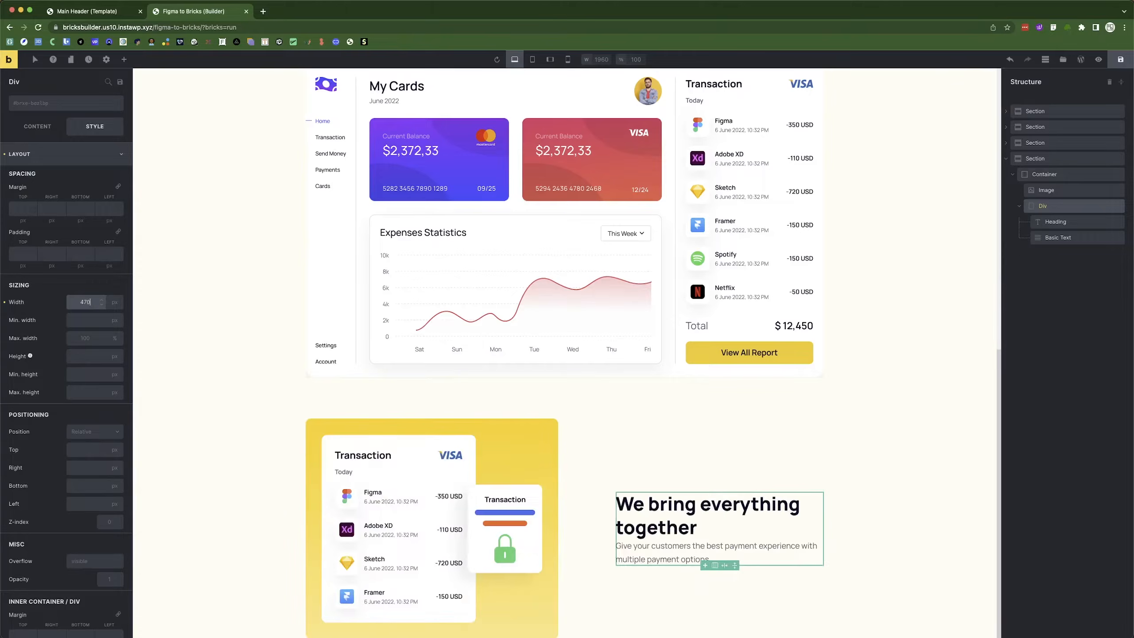
Replace the heading with 'Keeping your all kind of transaction secure' copied from Figma.
{"action": "left_click", "coordinate": [659, 510]}
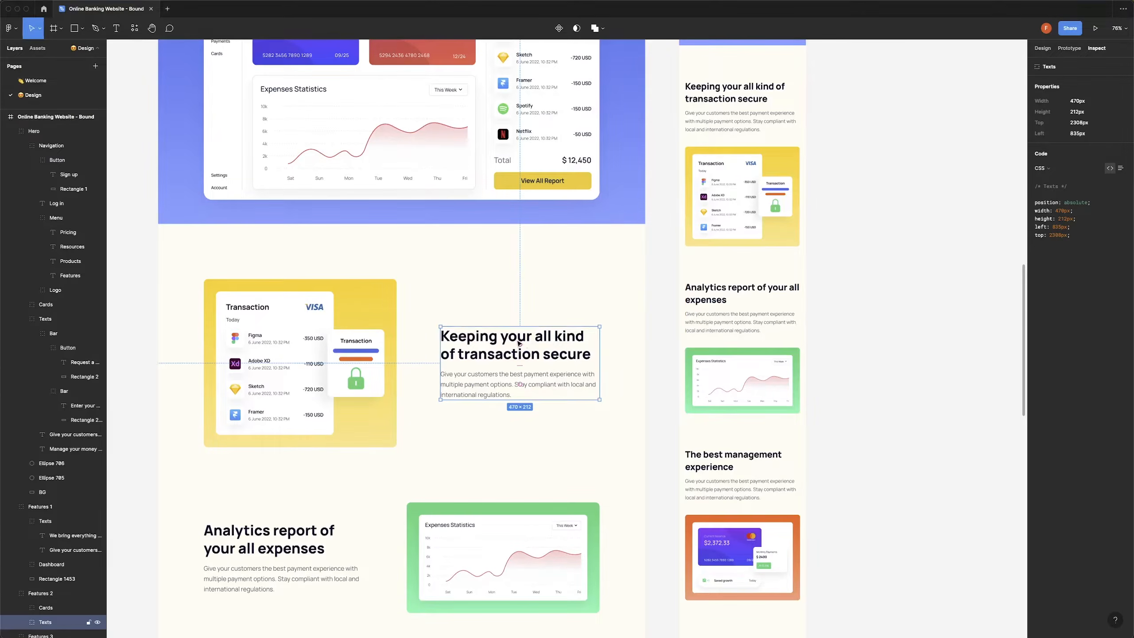
{"action": "double_click", "coordinate": [518, 343]}
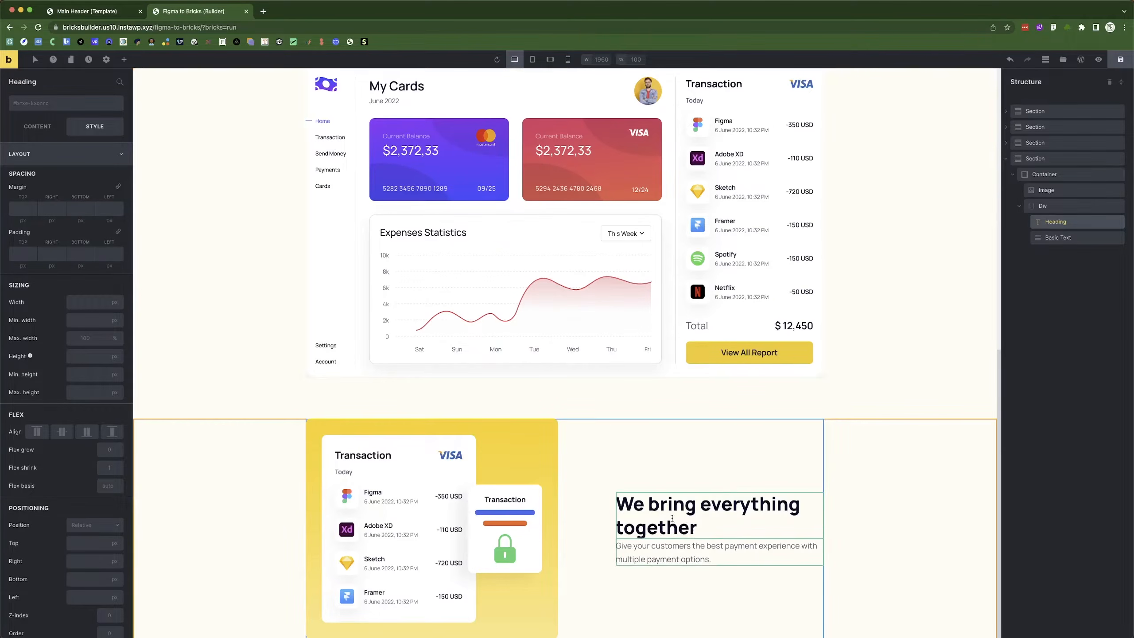
{"action": "left_click", "coordinate": [37, 135]}
{"action": "triple_click", "coordinate": [30, 149]}
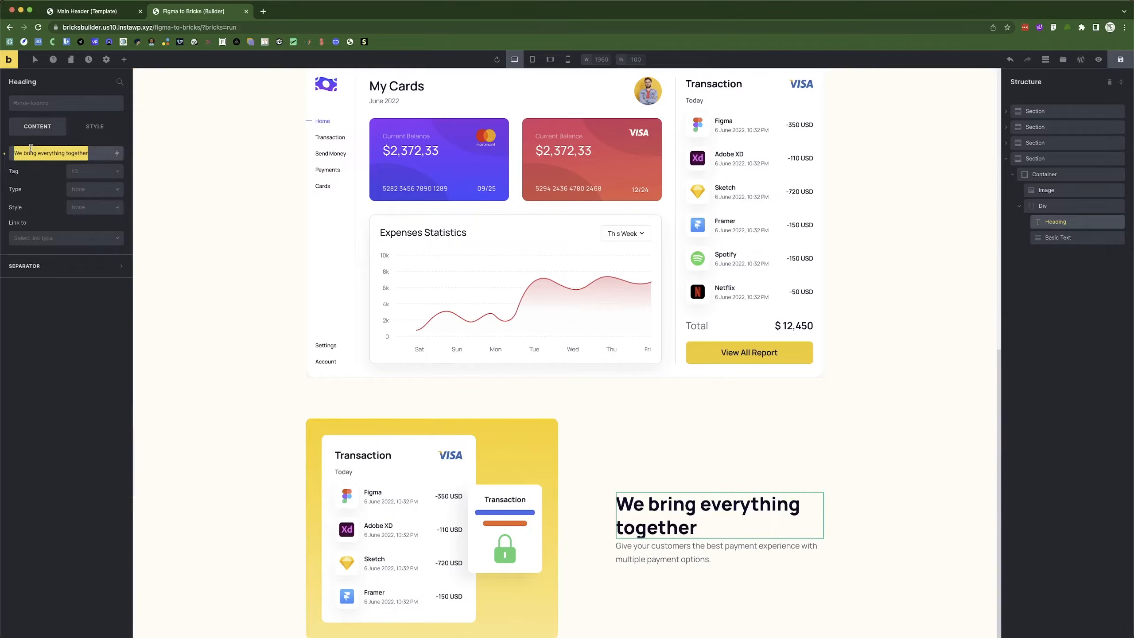
{"action": "type", "text": "Keeping your all kind of transaction secure"}
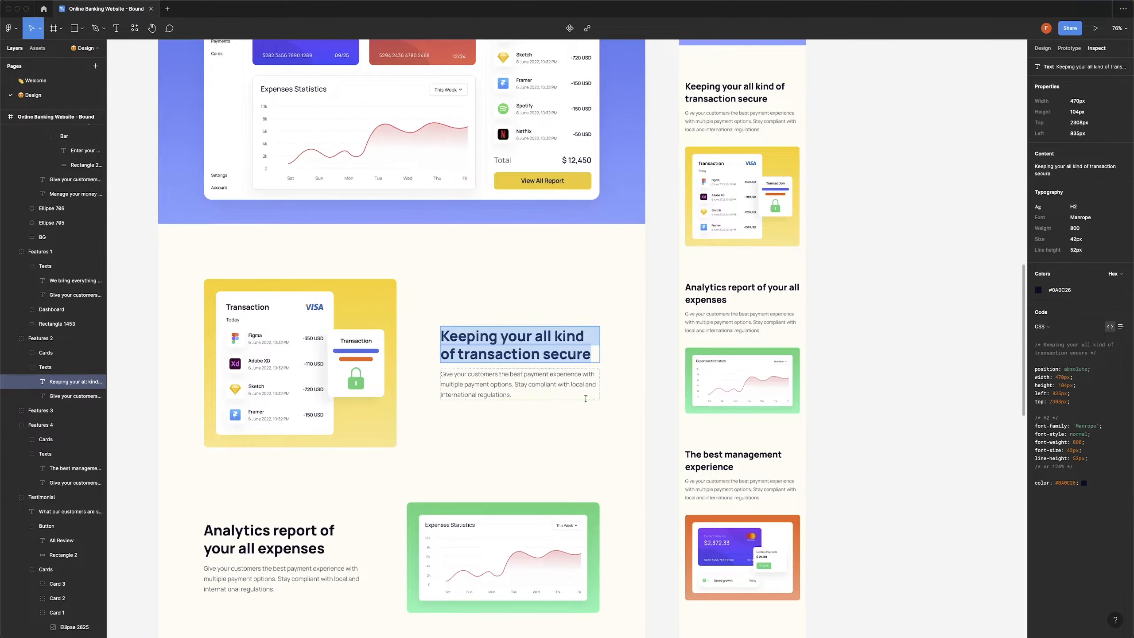
Replace the paragraph text with the longer compliance paragraph copied from Figma.
{"action": "left_click", "coordinate": [504, 373]}
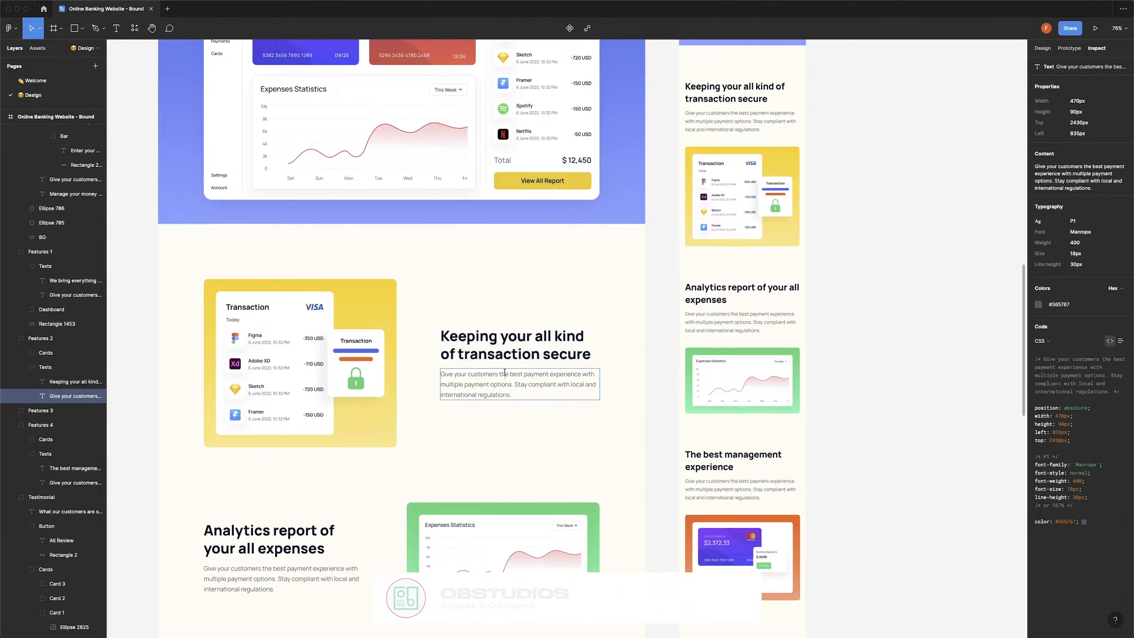
{"action": "double_click", "coordinate": [504, 373]}
{"action": "key", "text": "super+c"}
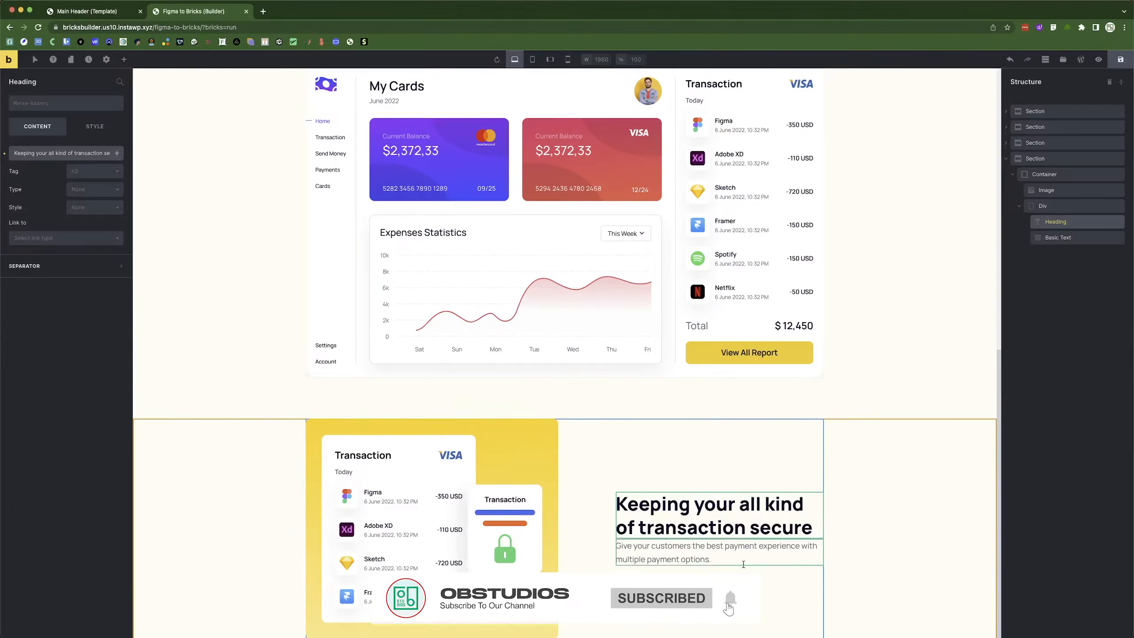
{"action": "left_click", "coordinate": [719, 553]}
{"action": "triple_click", "coordinate": [49, 175]}
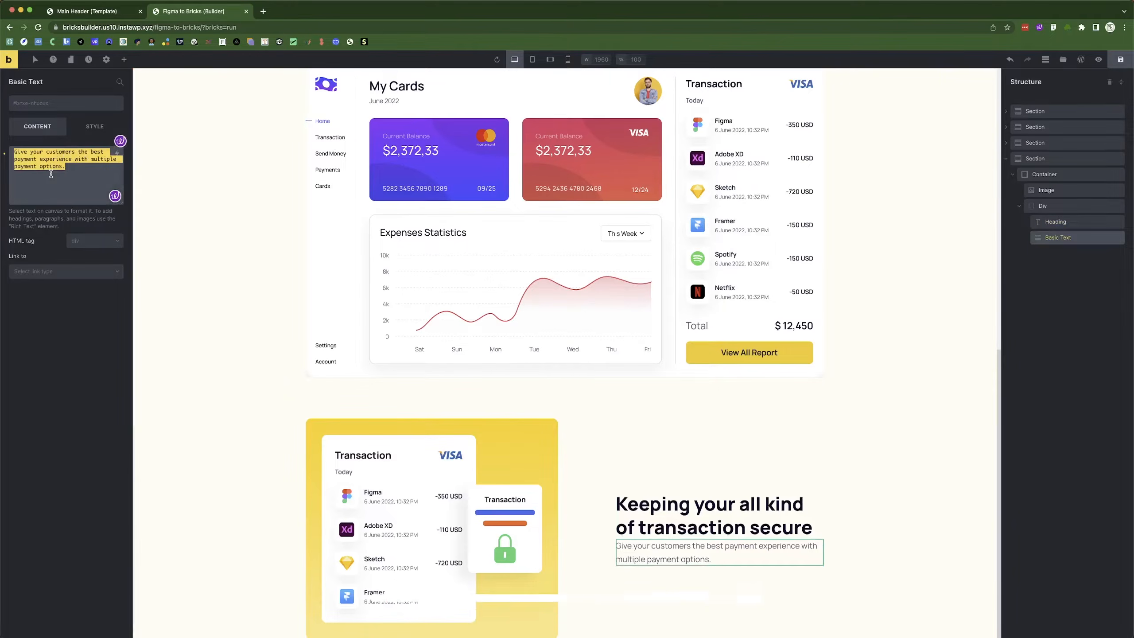
{"action": "key", "text": "super+v"}
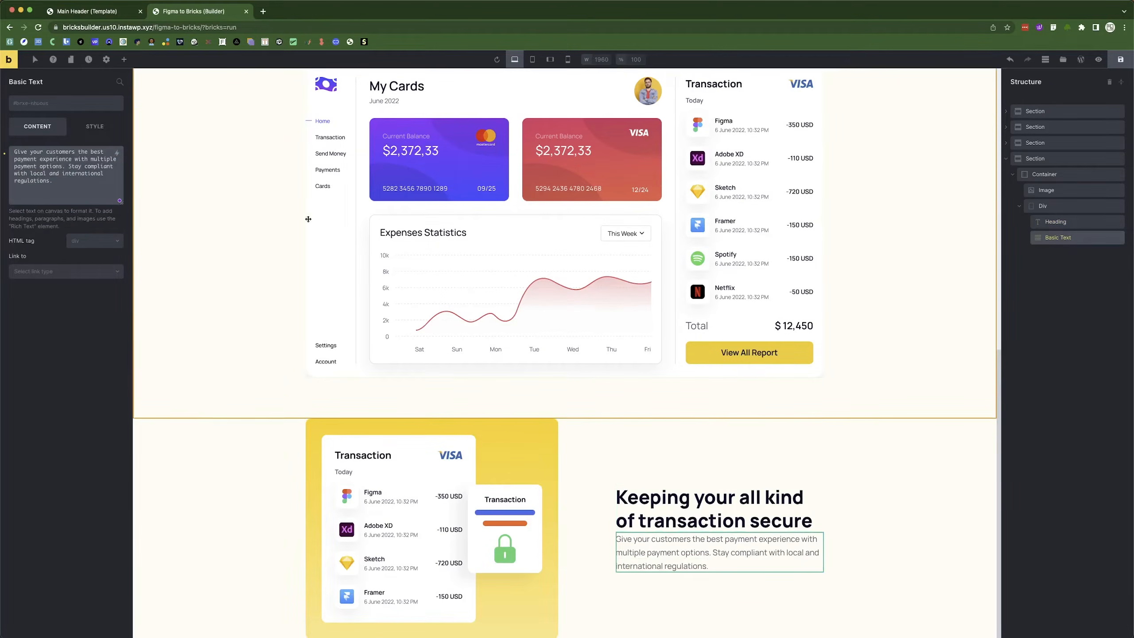
{"action": "left_click", "coordinate": [1047, 210]}
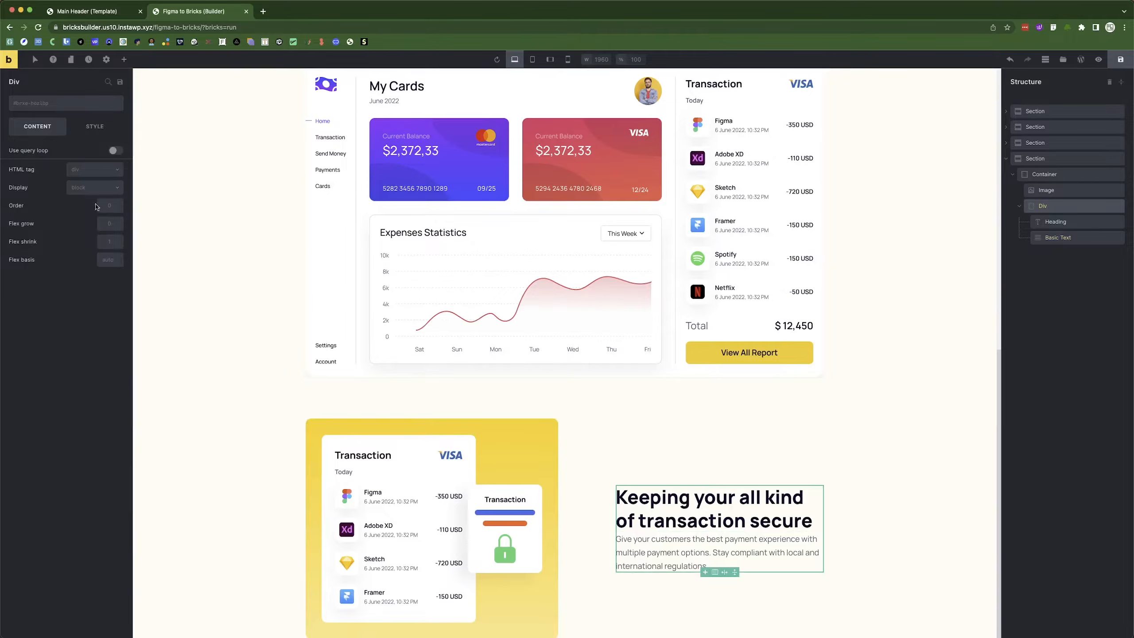
Make the text Div a vertical flex column.
{"action": "left_click", "coordinate": [86, 190]}
{"action": "left_click", "coordinate": [85, 207]}
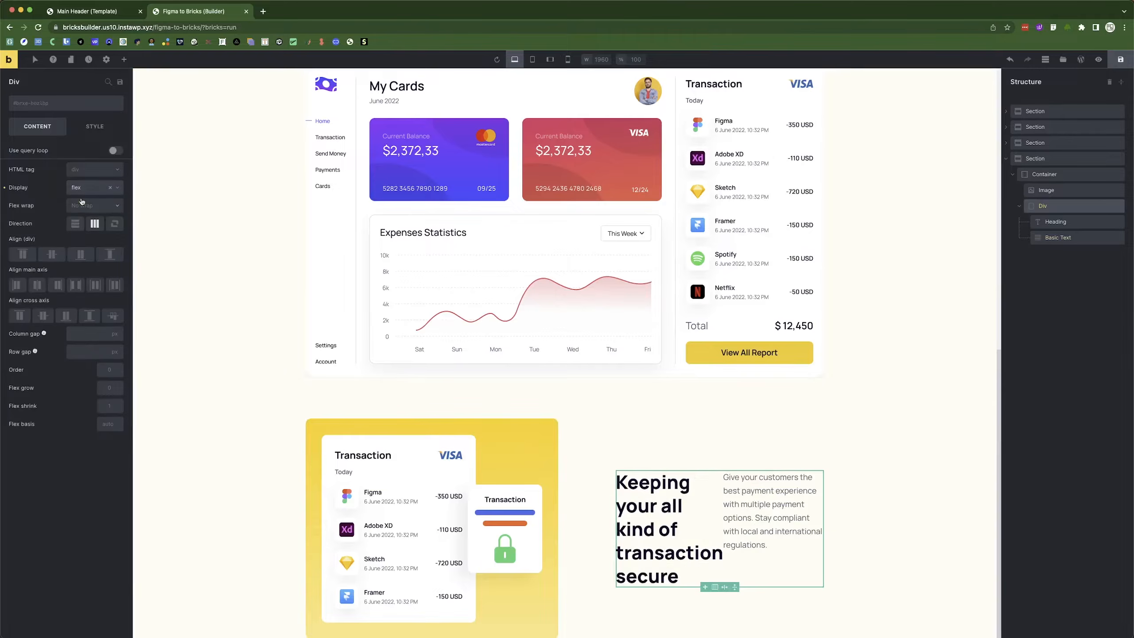
{"action": "left_click", "coordinate": [77, 224]}
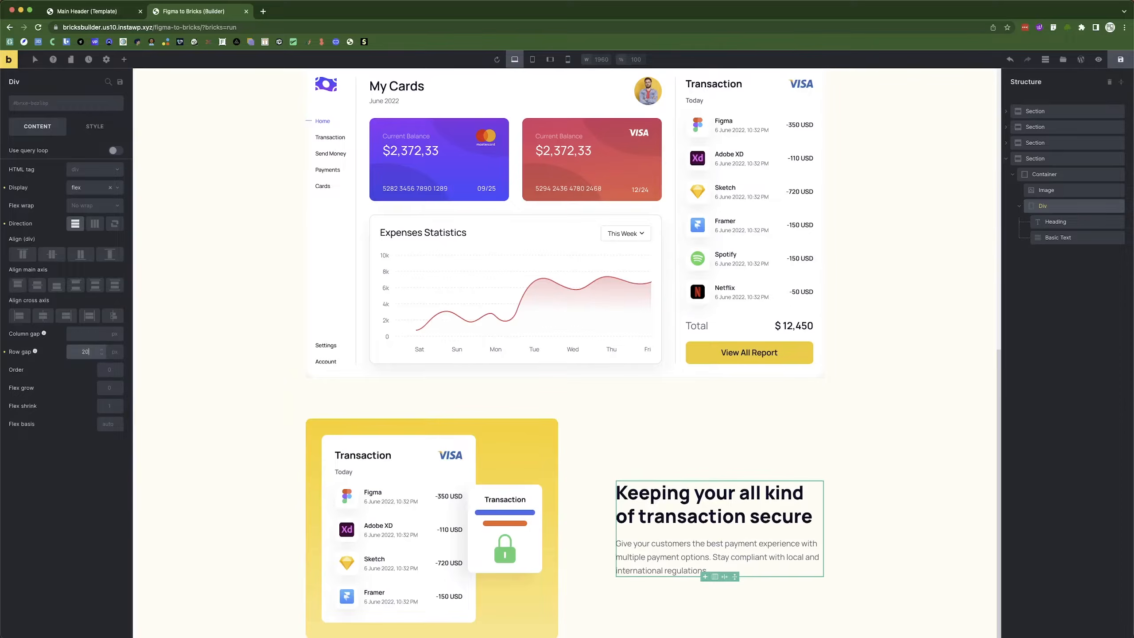
Give the feature section 90 px top and bottom padding.
{"action": "left_click", "coordinate": [268, 463]}
{"action": "scroll", "coordinate": [666, 496], "scroll_direction": "down", "scroll_amount": 1}
{"action": "scroll", "coordinate": [365, 435], "scroll_direction": "up", "scroll_amount": 2}
{"action": "scroll", "coordinate": [366, 435], "scroll_direction": "down", "scroll_amount": 2}
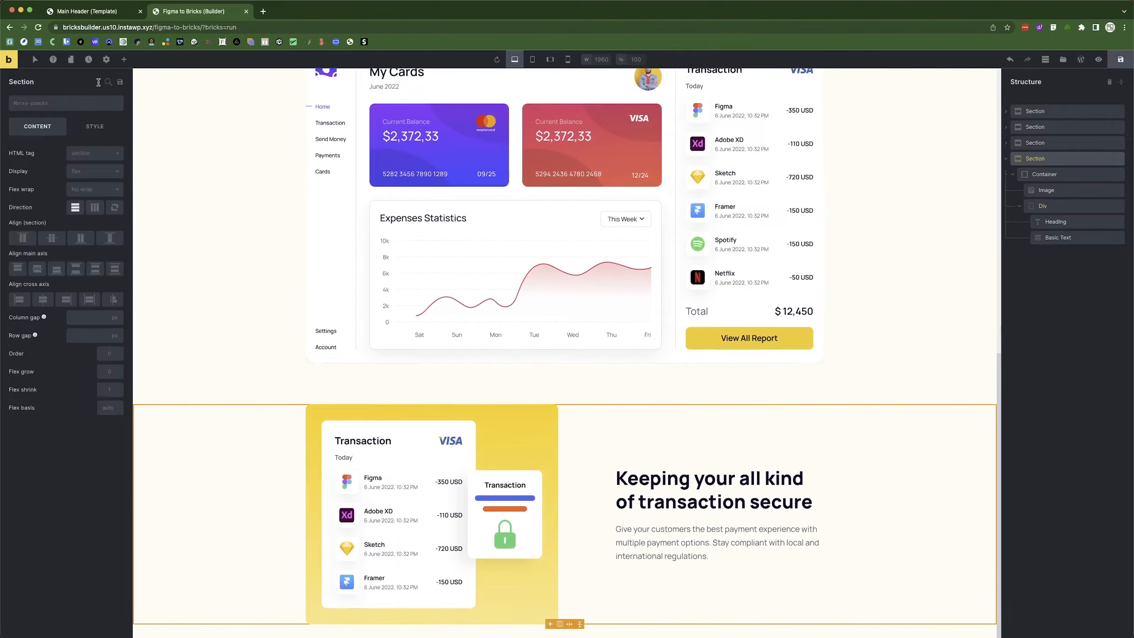
{"action": "left_click", "coordinate": [95, 126]}
{"action": "left_click", "coordinate": [18, 263]}
{"action": "left_click", "coordinate": [18, 256]}
{"action": "type", "text": "90"}
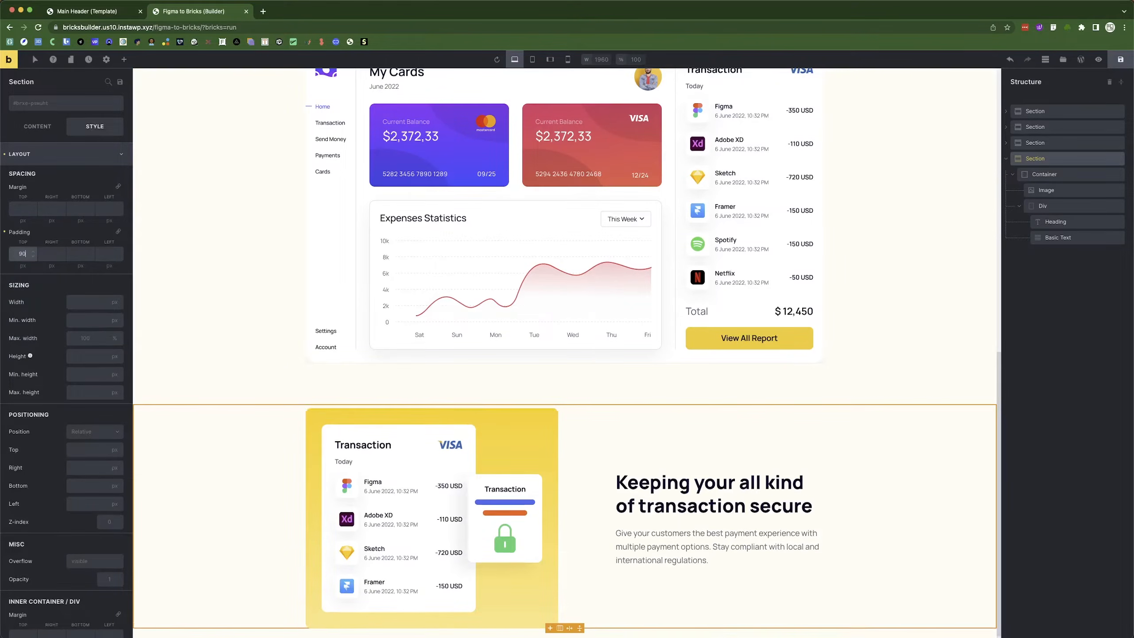
{"action": "left_click", "coordinate": [75, 255]}
{"action": "type", "text": "90"}
{"action": "left_click", "coordinate": [1045, 174]}
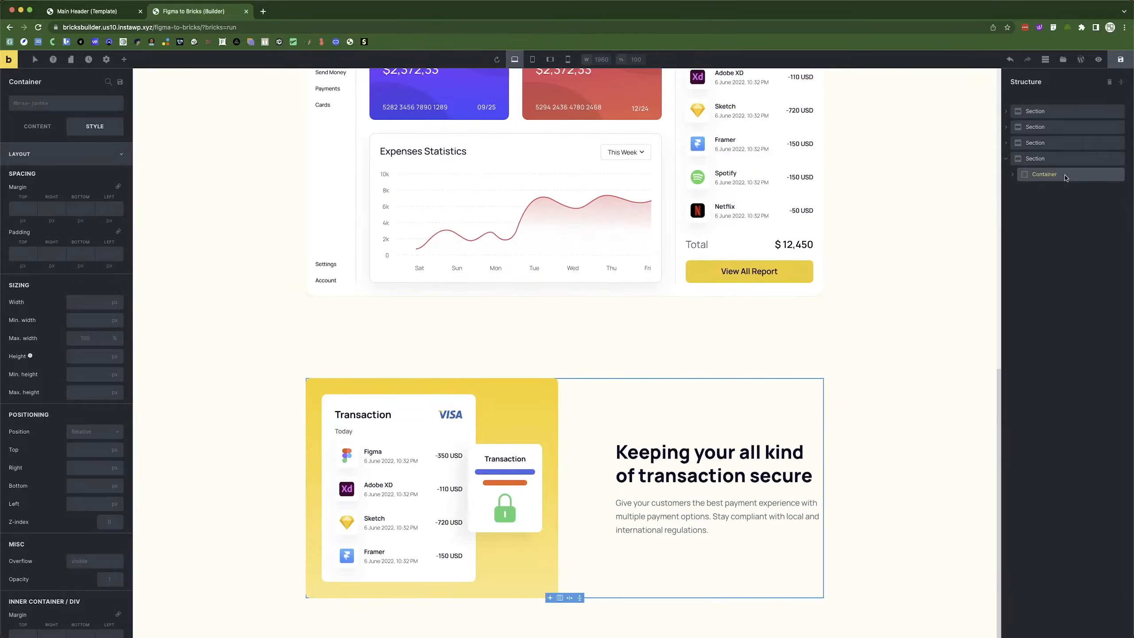
Duplicate the feature row container twice to make three rows.
{"action": "right_click", "coordinate": [1070, 180]}
{"action": "left_click", "coordinate": [1042, 207]}
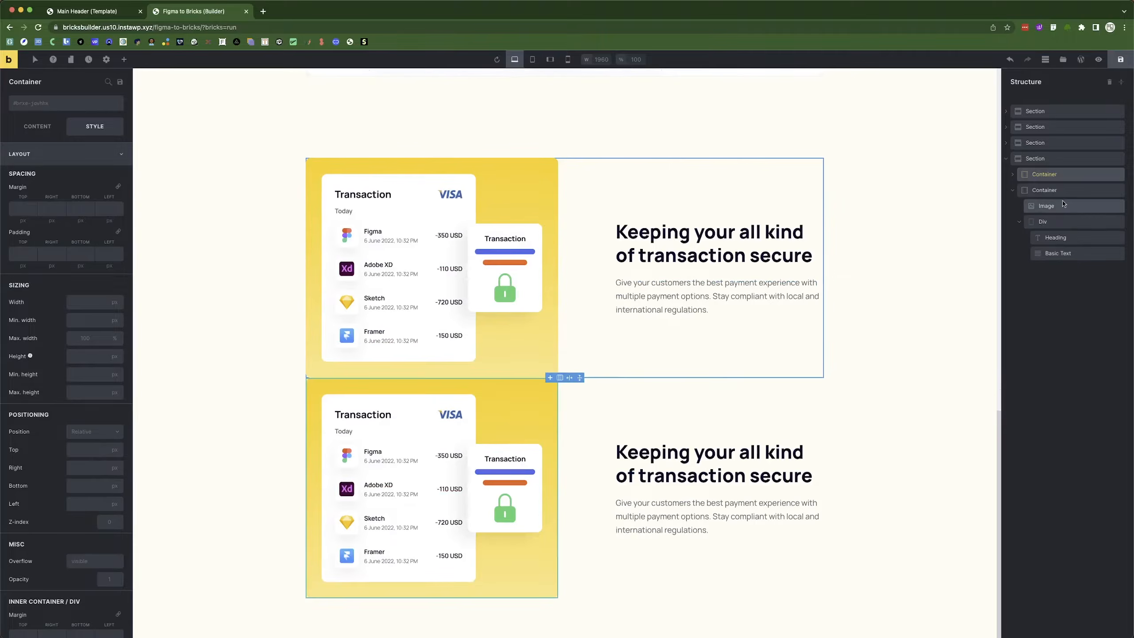
{"action": "left_click", "coordinate": [1027, 191]}
{"action": "right_click", "coordinate": [1030, 191]}
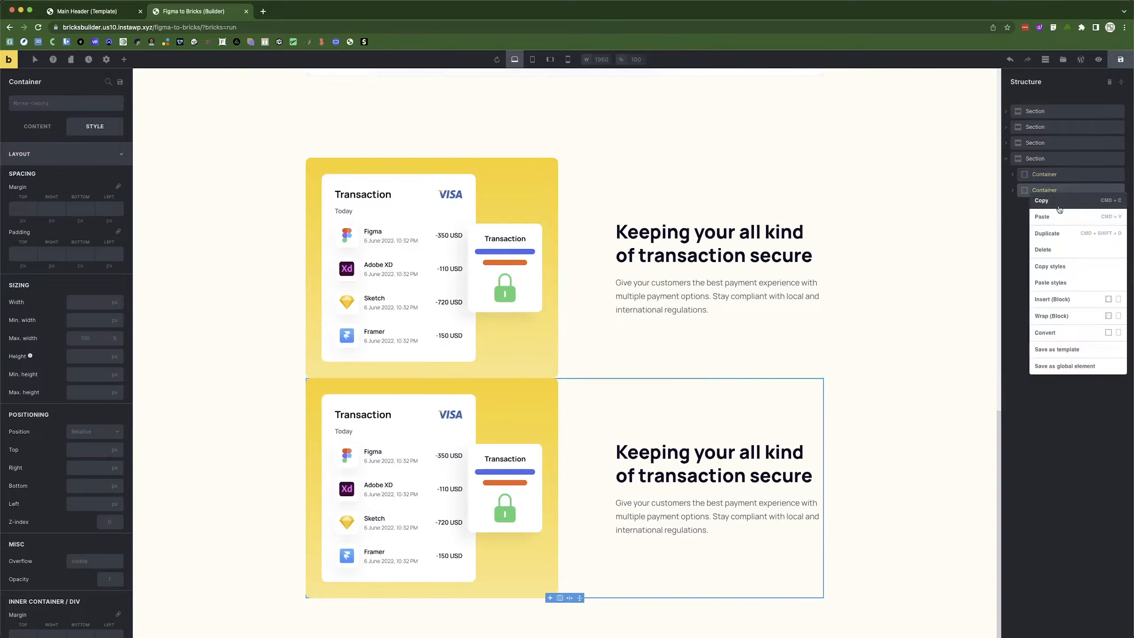
{"action": "left_click", "coordinate": [1057, 233]}
{"action": "left_click", "coordinate": [1009, 208]}
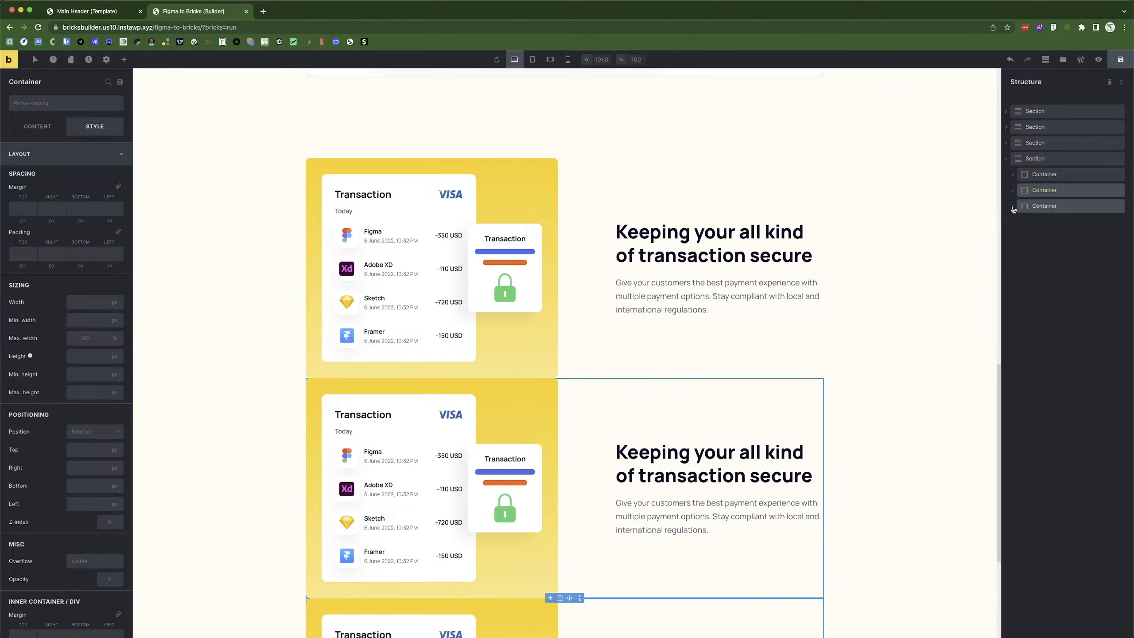
{"action": "key", "text": "super+Tab"}
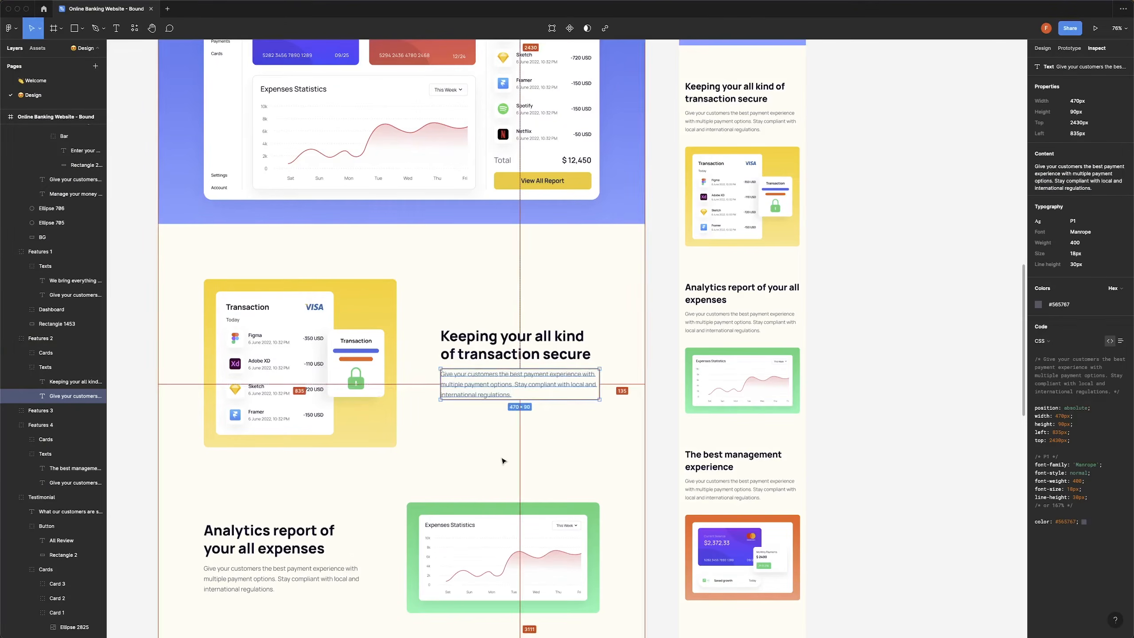
{"action": "key", "text": "super+Tab"}
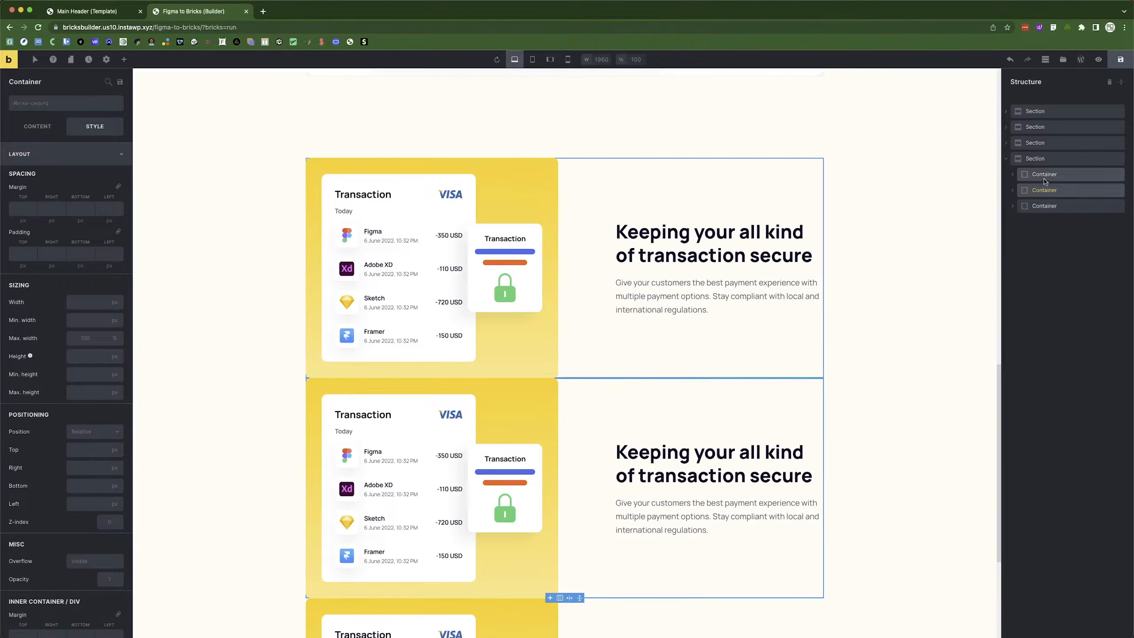
Set the section's row gap to 90 px.
{"action": "left_click", "coordinate": [1035, 158]}
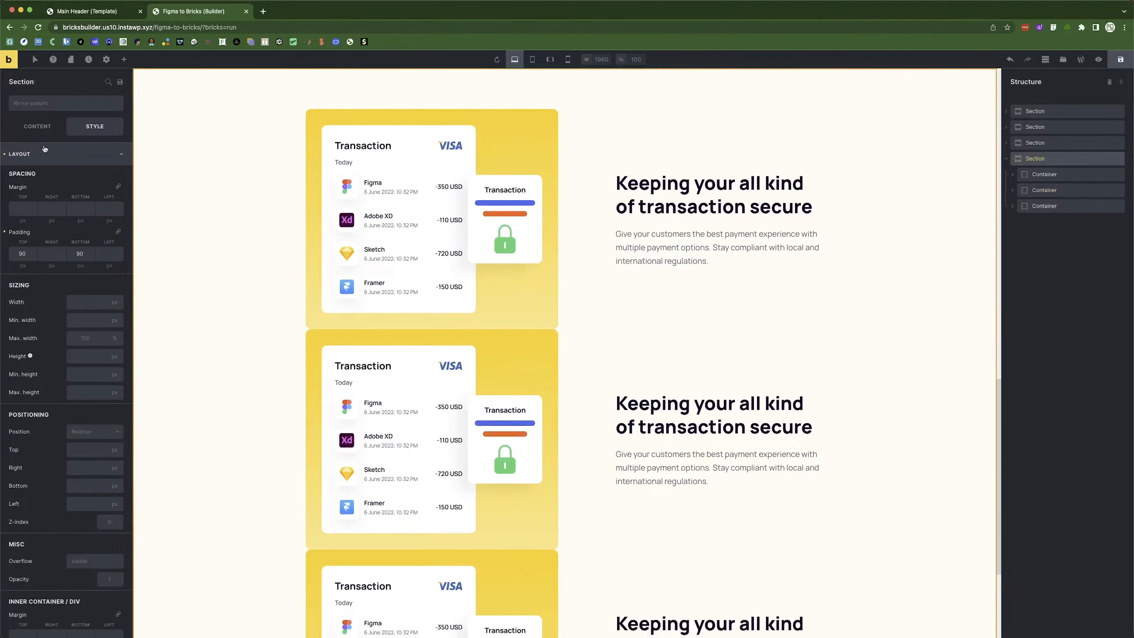
{"action": "left_click", "coordinate": [37, 127]}
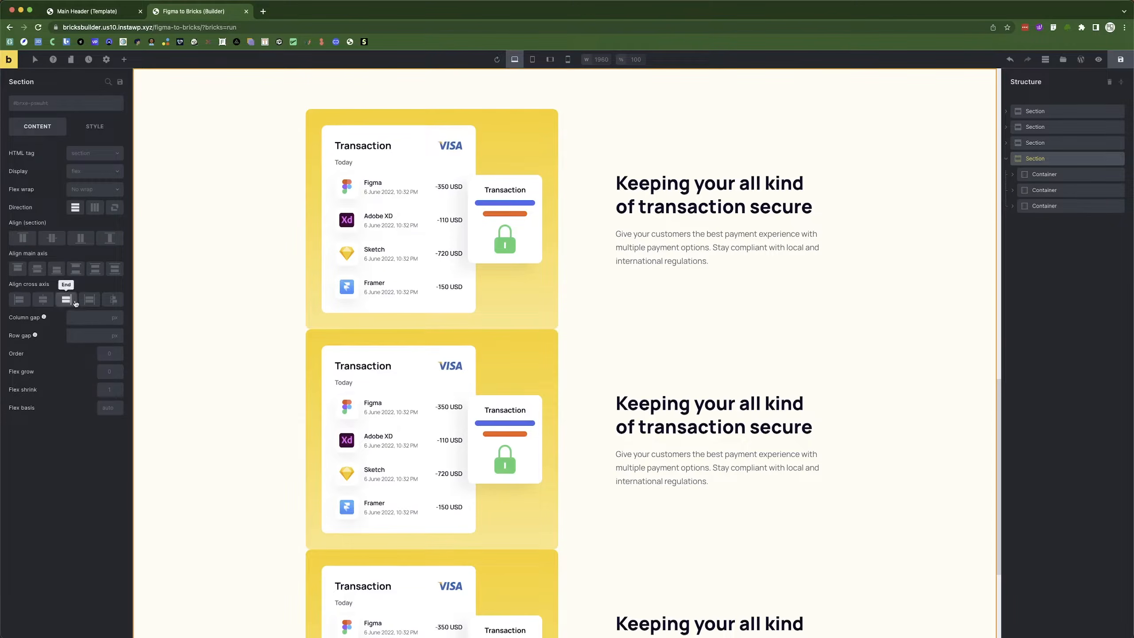
{"action": "left_click", "coordinate": [81, 333]}
{"action": "type", "text": "90"}
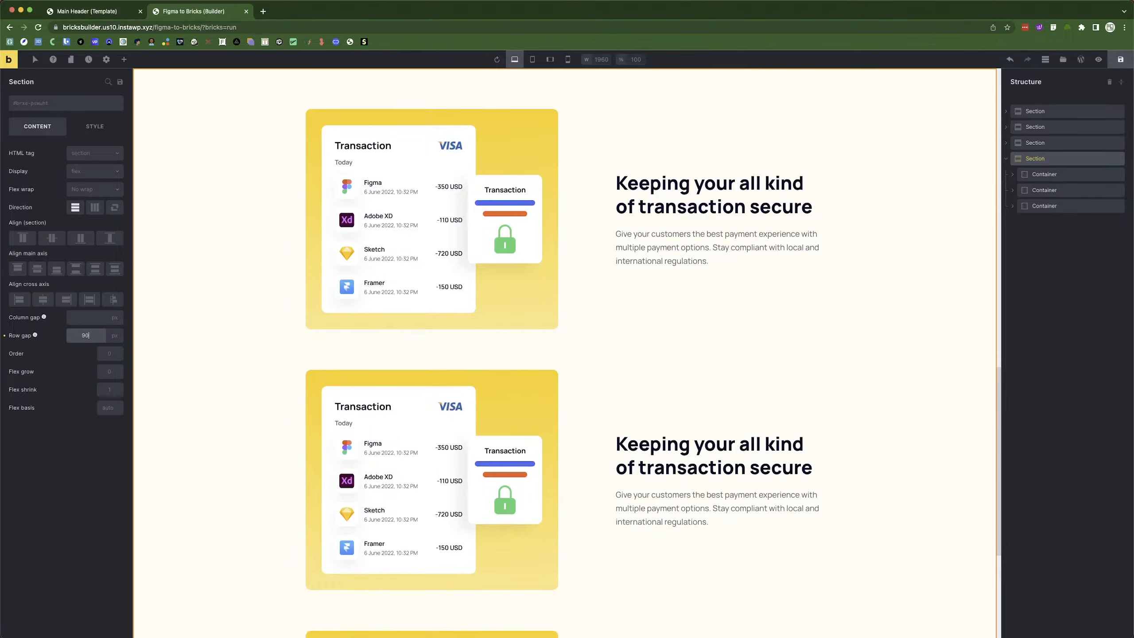
{"action": "scroll", "coordinate": [590, 349], "scroll_direction": "down", "scroll_amount": 4}
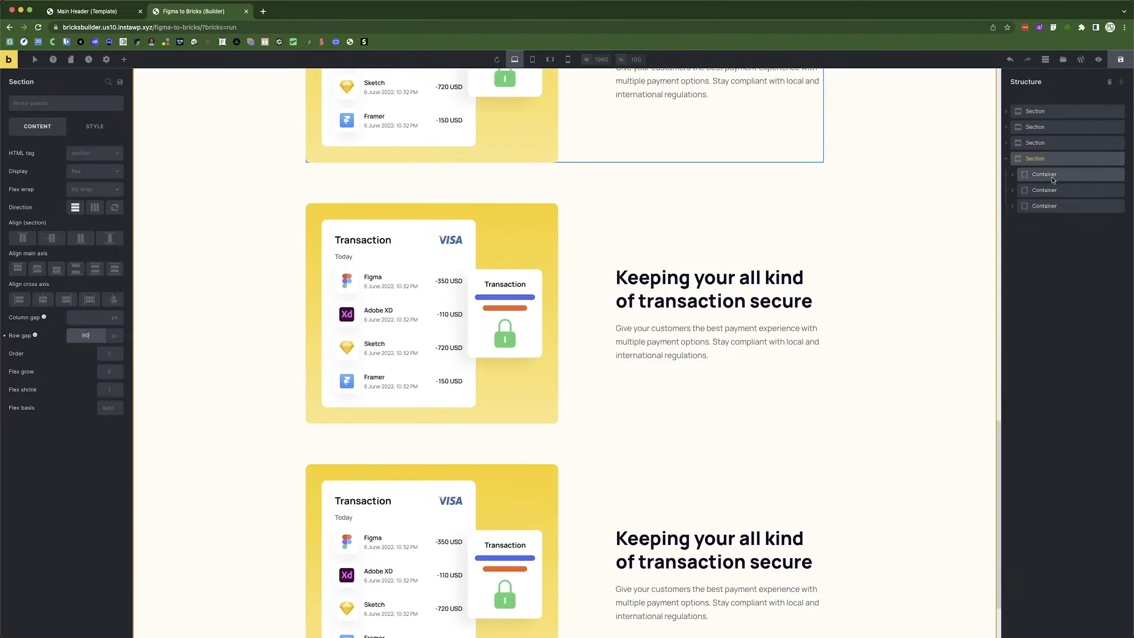
{"action": "left_click", "coordinate": [1013, 191]}
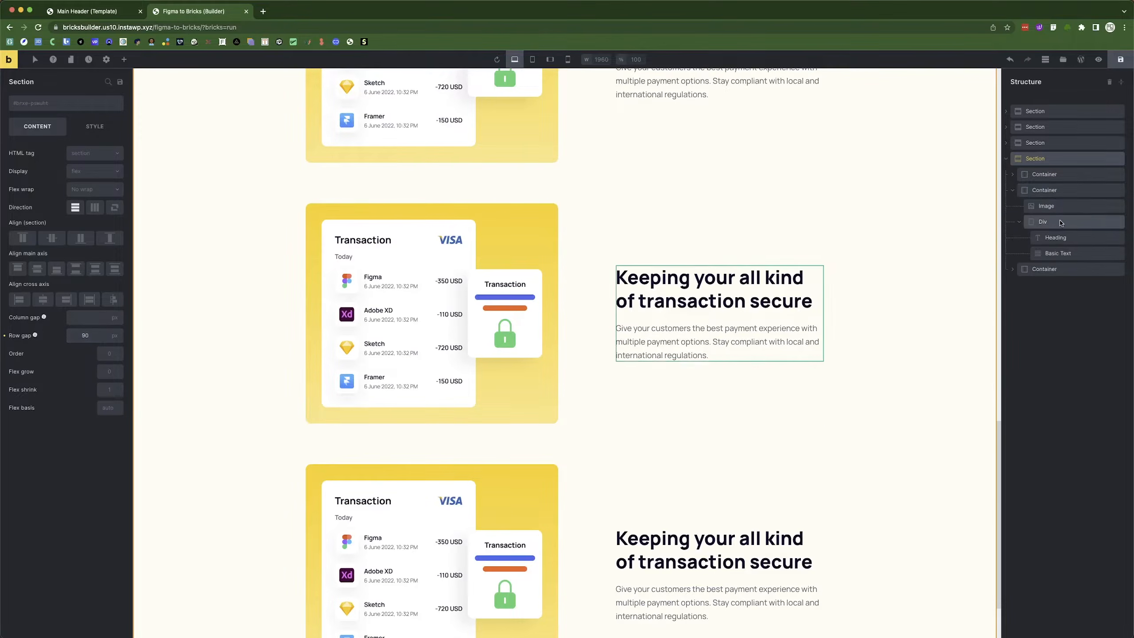
{"action": "left_click", "coordinate": [1020, 222]}
Move row two's text before its image and paste the 'Analytics report' heading.
{"action": "left_click_drag", "start_coordinate": [1051, 227], "coordinate": [1040, 204]}
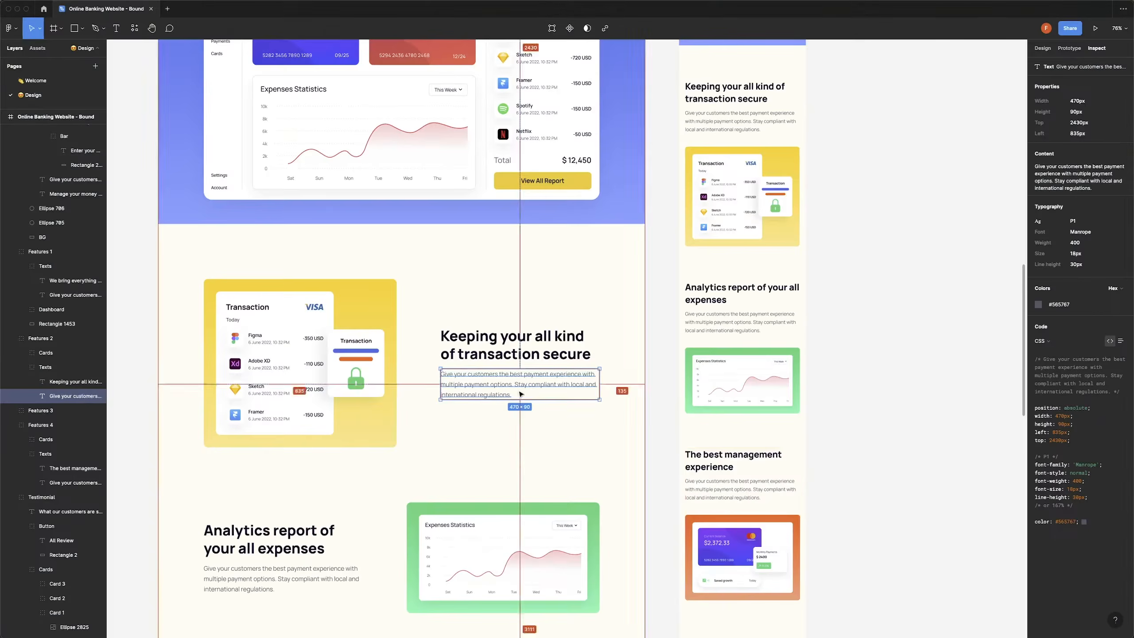
{"action": "left_click", "coordinate": [249, 536]}
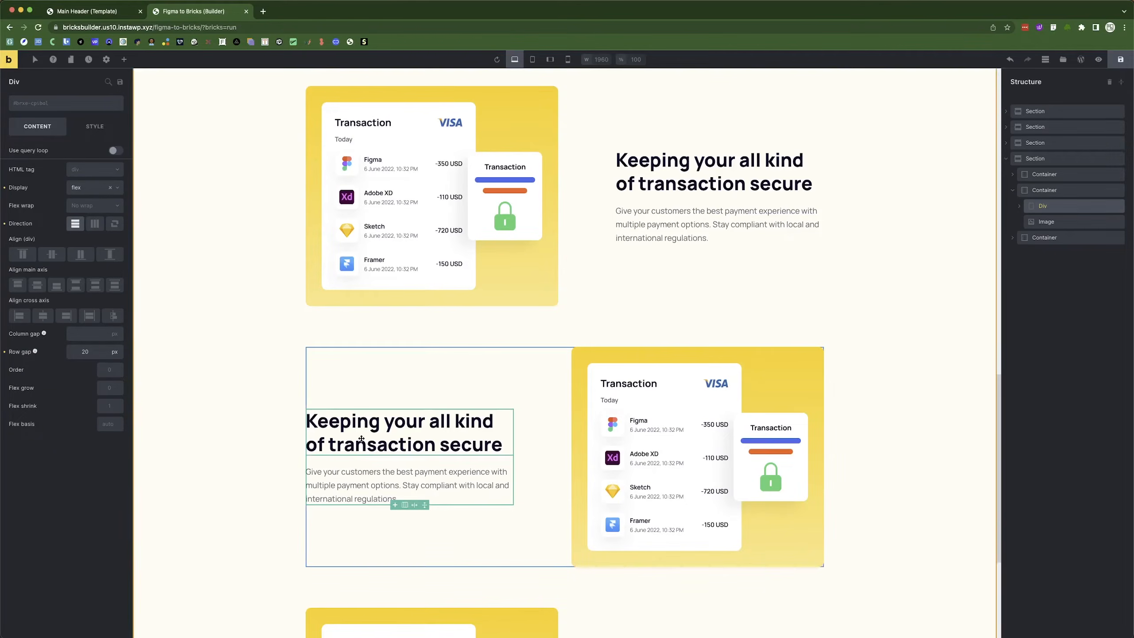
{"action": "left_click", "coordinate": [361, 437]}
{"action": "triple_click", "coordinate": [37, 149]}
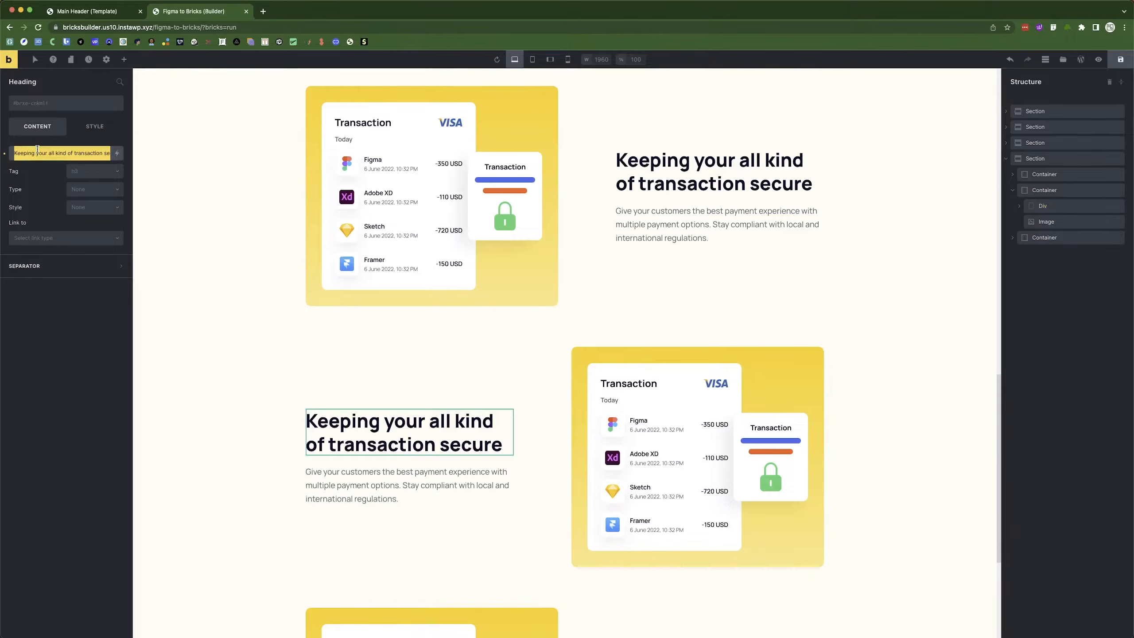
{"action": "type", "text": "Analytics report of your all expenses"}
Replace row two's image with the Expenses Statistics card.
{"action": "left_click", "coordinate": [697, 456]}
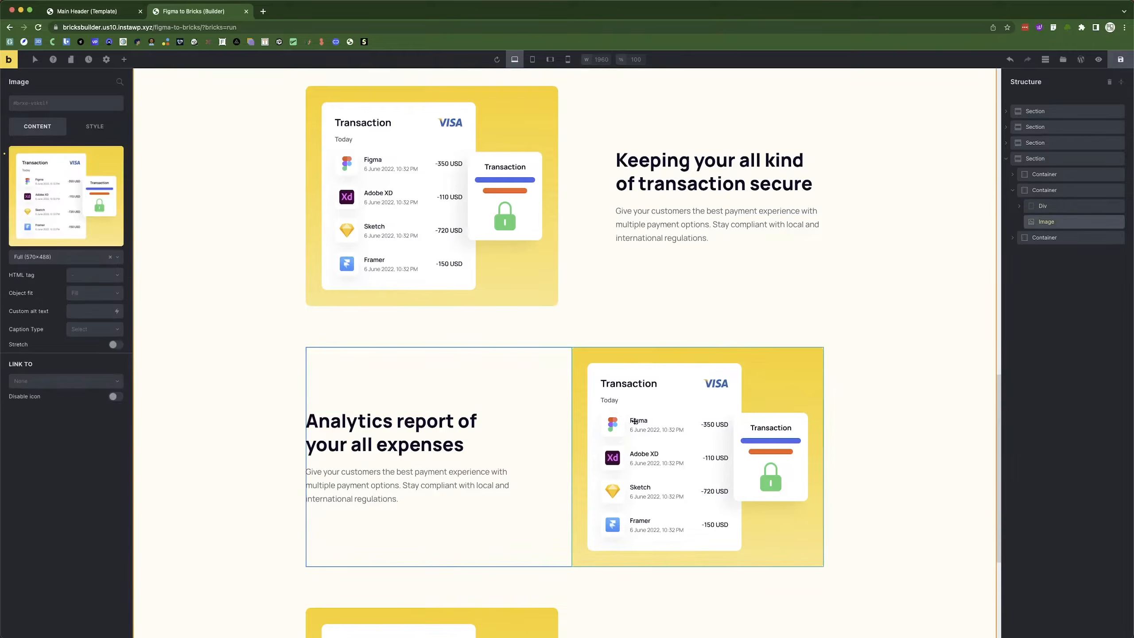
{"action": "left_click", "coordinate": [103, 172]}
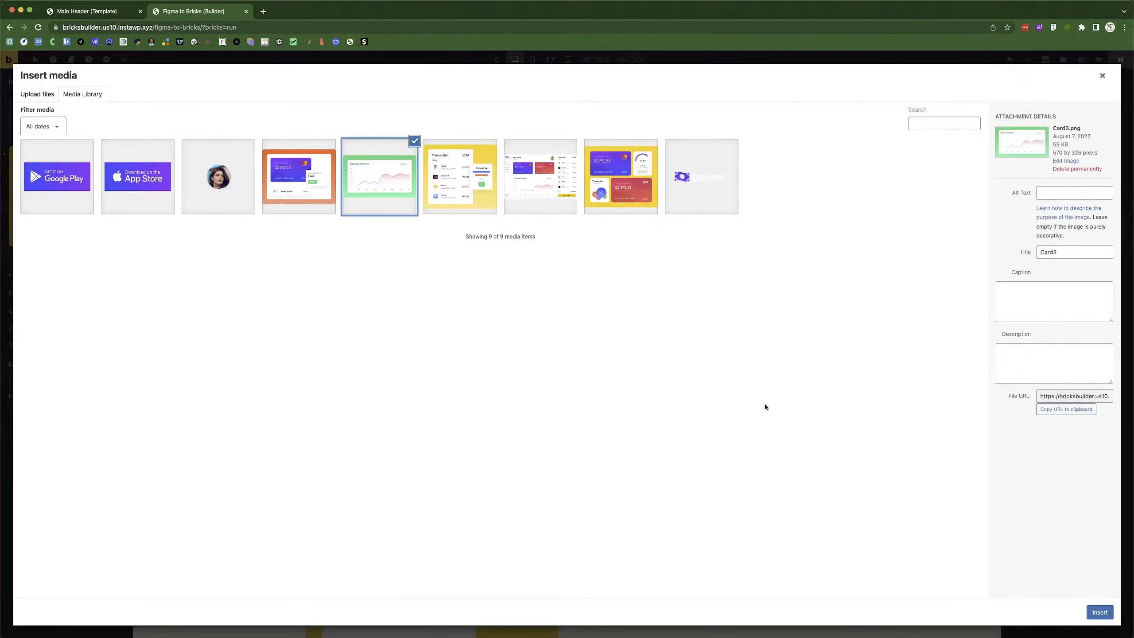
{"action": "left_click", "coordinate": [1102, 615]}
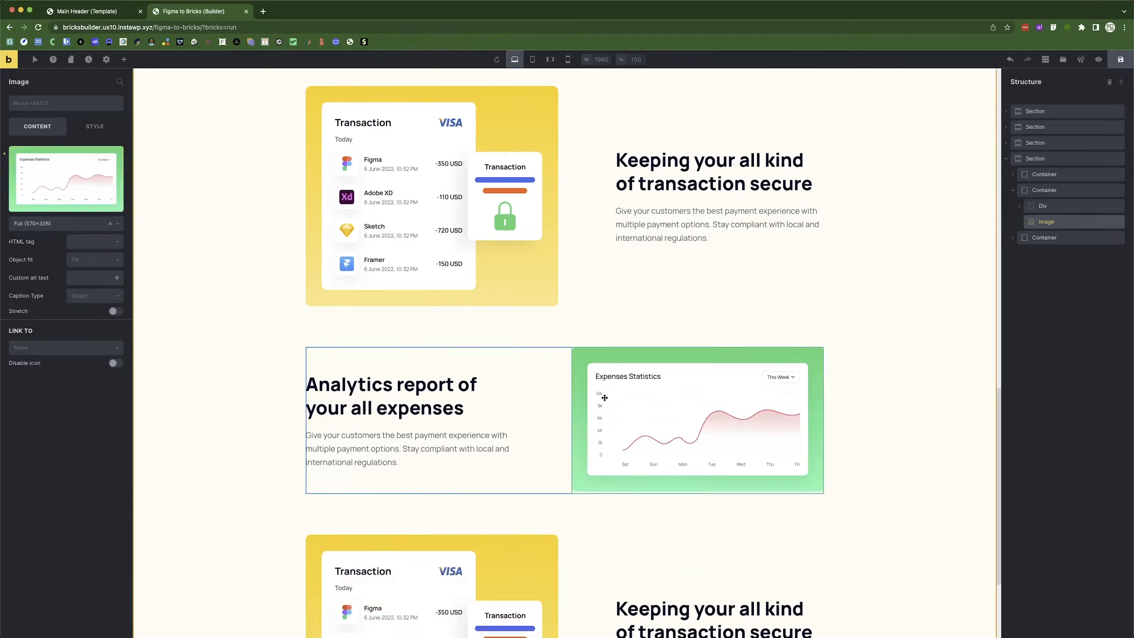
{"action": "scroll", "coordinate": [669, 448], "scroll_direction": "down", "scroll_amount": 3}
{"action": "key", "text": "super+Tab"}
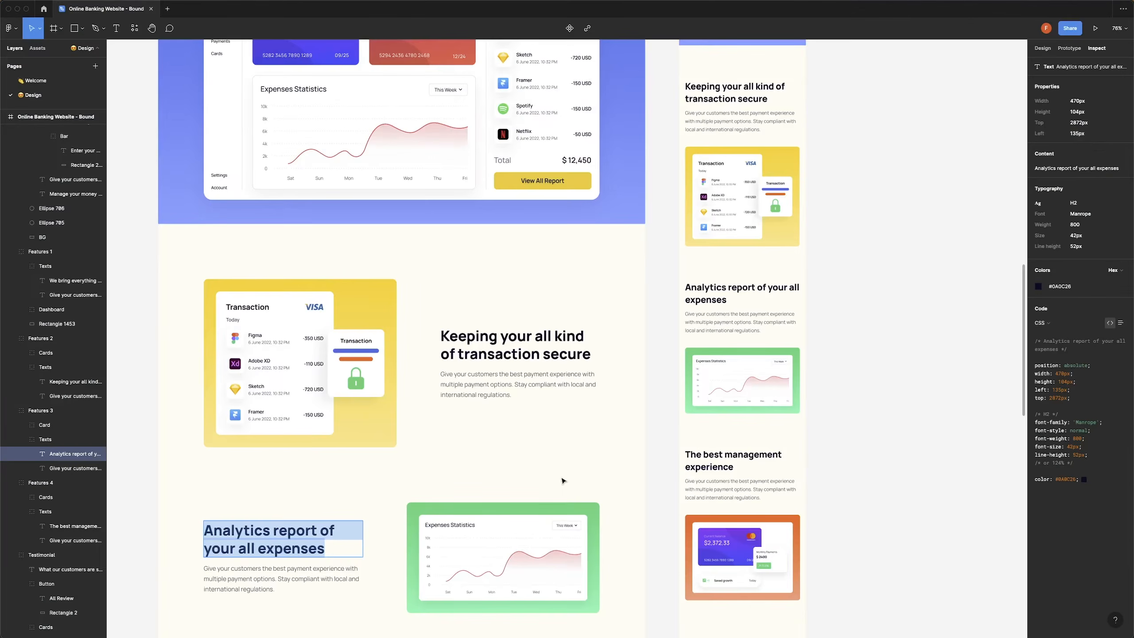
{"action": "key", "text": "super+Tab"}
Copy 'The best management experience' from Figma and set row three's image to the orange balance card.
{"action": "key", "text": "super+Tab"}
{"action": "scroll", "coordinate": [507, 481], "scroll_direction": "down", "scroll_amount": 5}
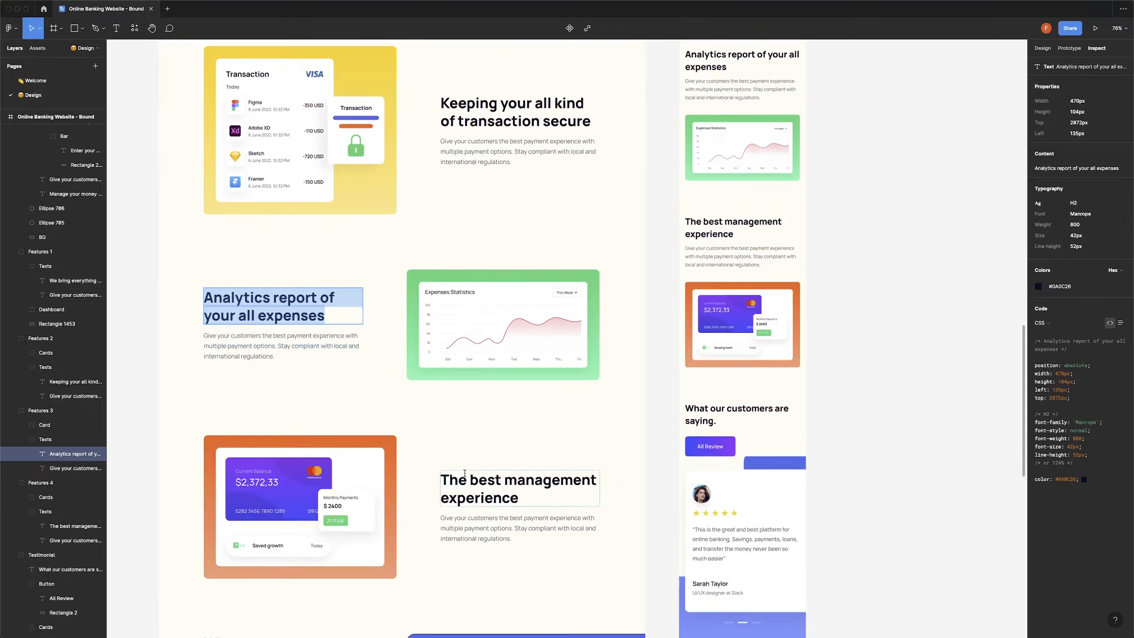
{"action": "left_click", "coordinate": [465, 480]}
{"action": "triple_click", "coordinate": [465, 480]}
{"action": "key", "text": "super+c"}
{"action": "key", "text": "super+Tab"}
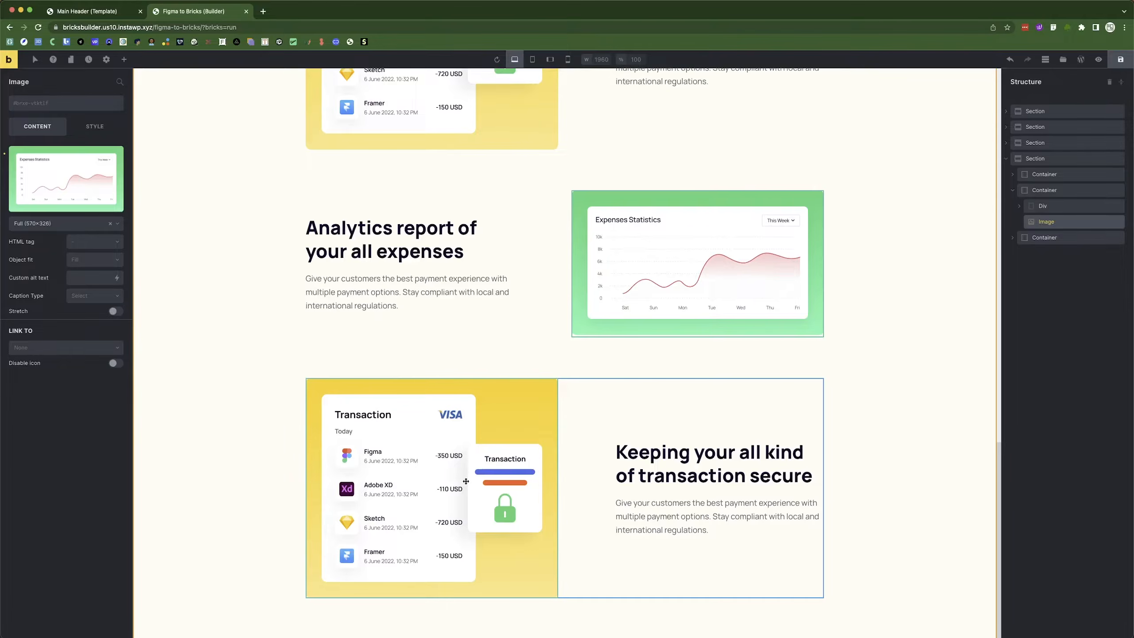
{"action": "left_click", "coordinate": [429, 487]}
{"action": "left_click", "coordinate": [112, 179]}
{"action": "left_click", "coordinate": [298, 176]}
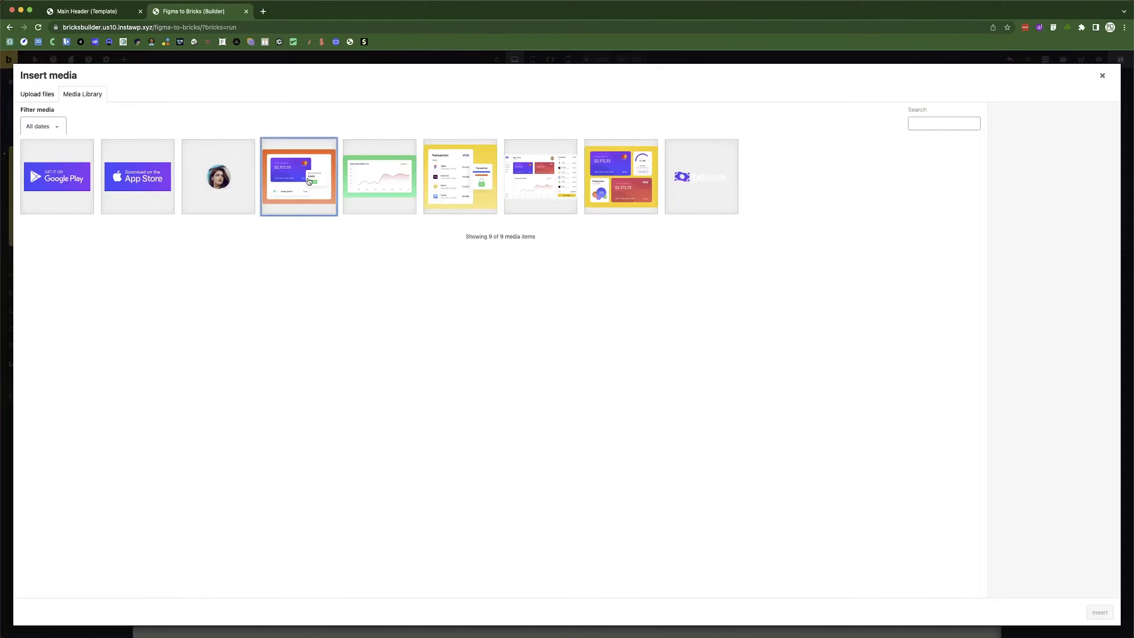
{"action": "left_click", "coordinate": [1100, 612]}
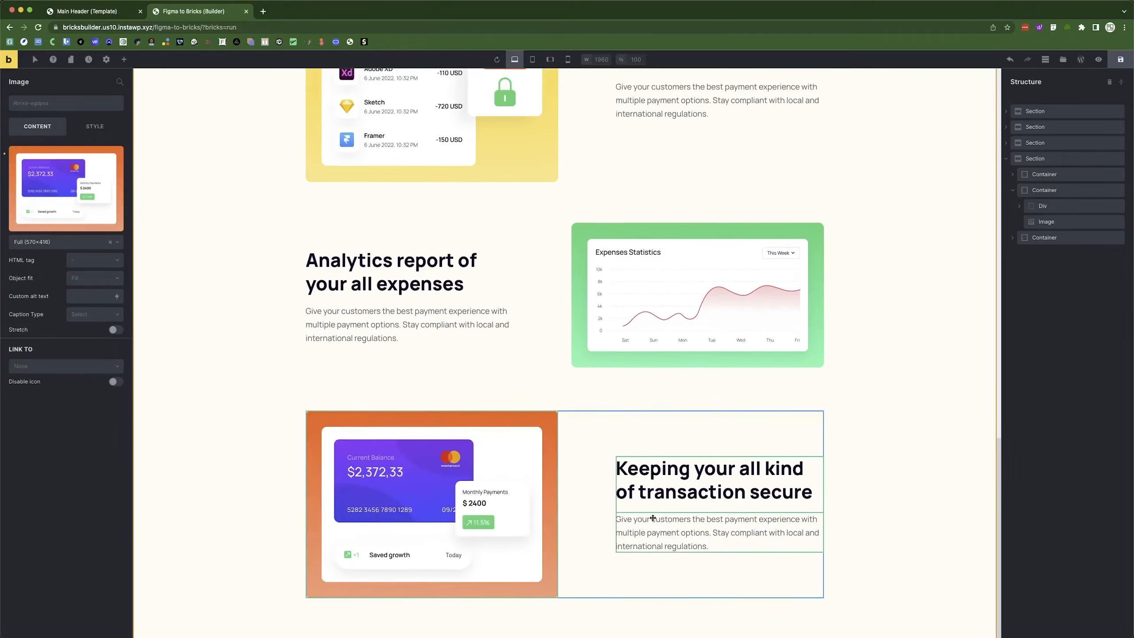
Paste 'The best management experience' as row three's heading.
{"action": "left_click", "coordinate": [643, 514]}
{"action": "left_click", "coordinate": [643, 480]}
{"action": "left_click", "coordinate": [62, 153]}
{"action": "key", "text": "super+a"}
{"action": "key", "text": "super+v"}
Drag the features section's top spacing handle up to close the gap below My Cards.
{"action": "left_click", "coordinate": [204, 380]}
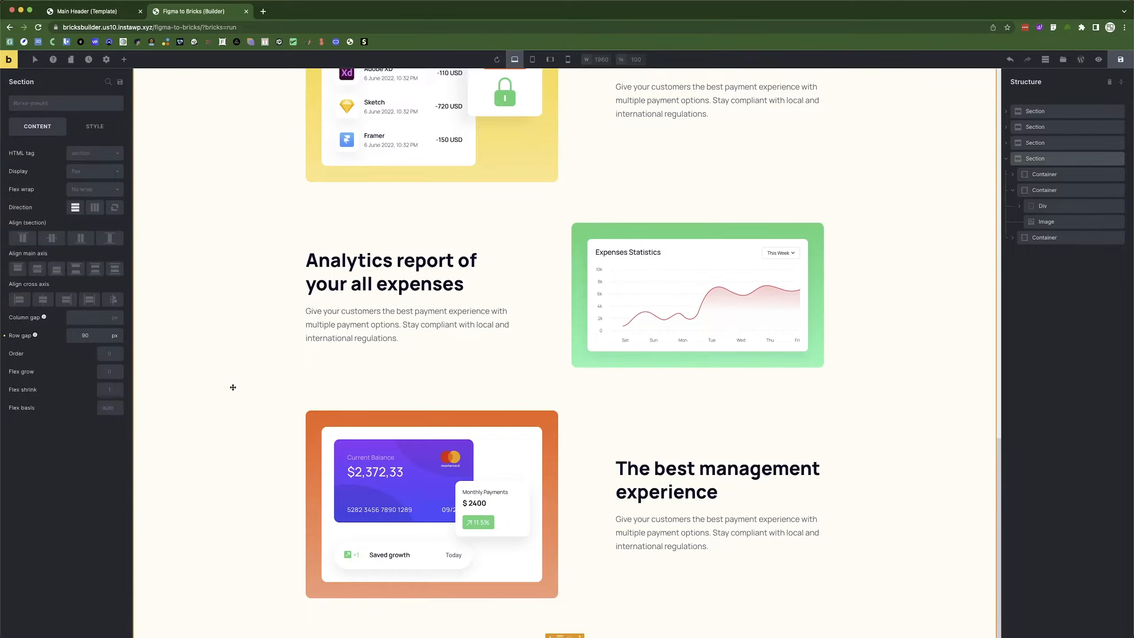
{"action": "scroll", "coordinate": [584, 360], "scroll_direction": "up", "scroll_amount": 8}
{"action": "scroll", "coordinate": [584, 360], "scroll_direction": "down", "scroll_amount": 8}
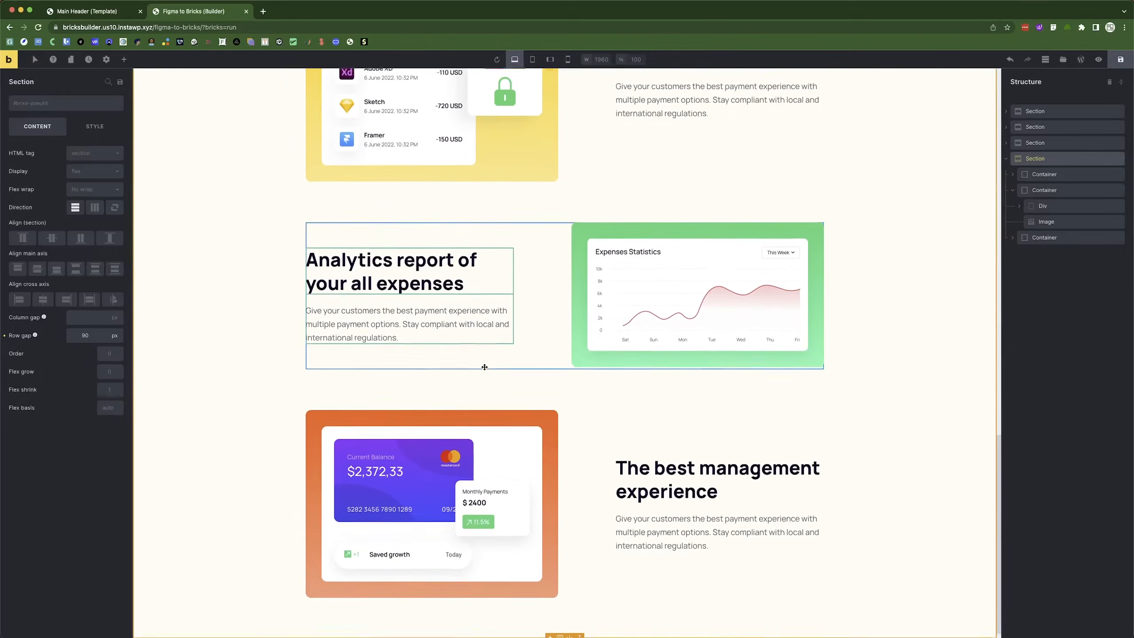
{"action": "scroll", "coordinate": [523, 273], "scroll_direction": "up", "scroll_amount": 4}
{"action": "scroll", "coordinate": [585, 401], "scroll_direction": "down", "scroll_amount": 3}
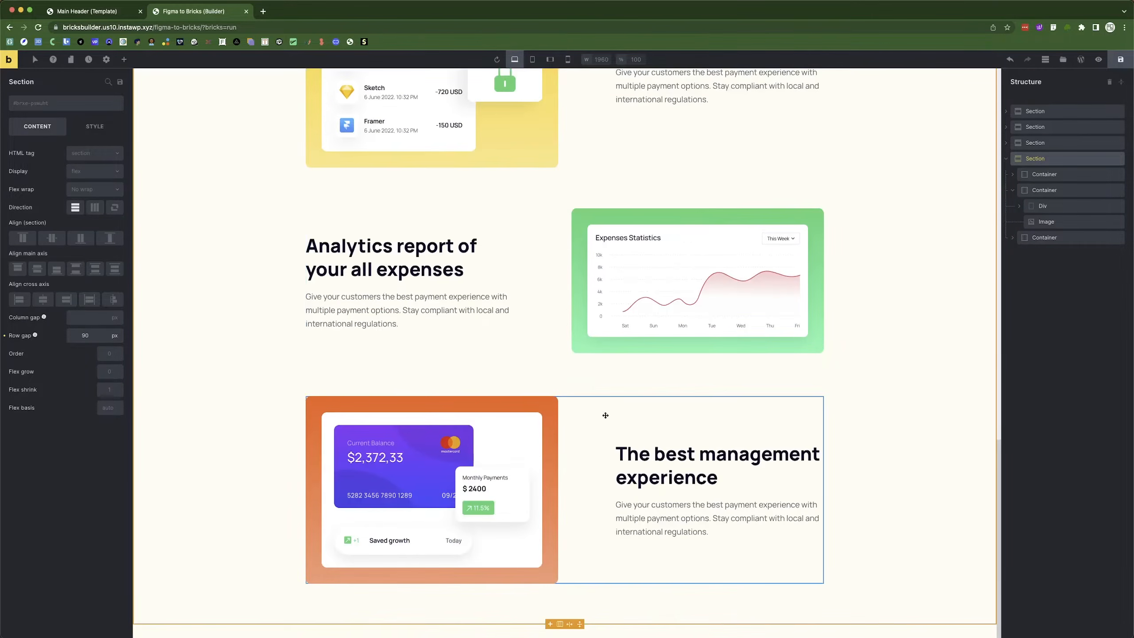
{"action": "scroll", "coordinate": [428, 496], "scroll_direction": "up", "scroll_amount": 8}
{"action": "scroll", "coordinate": [428, 496], "scroll_direction": "down", "scroll_amount": 8}
{"action": "scroll", "coordinate": [428, 497], "scroll_direction": "up", "scroll_amount": 8}
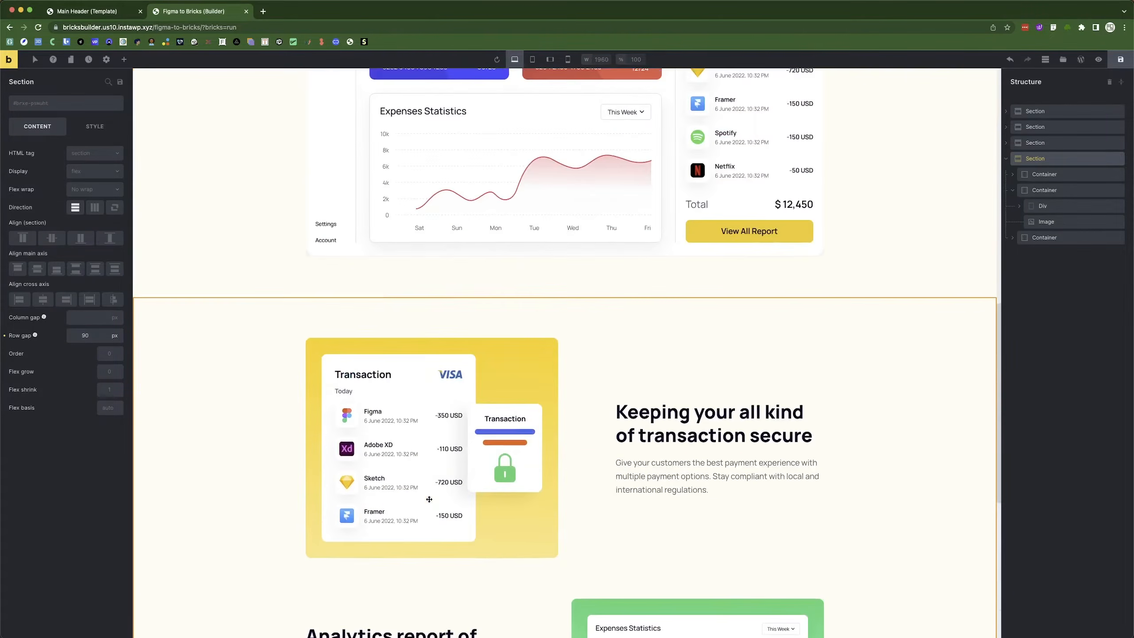
{"action": "scroll", "coordinate": [429, 499], "scroll_direction": "up", "scroll_amount": 3}
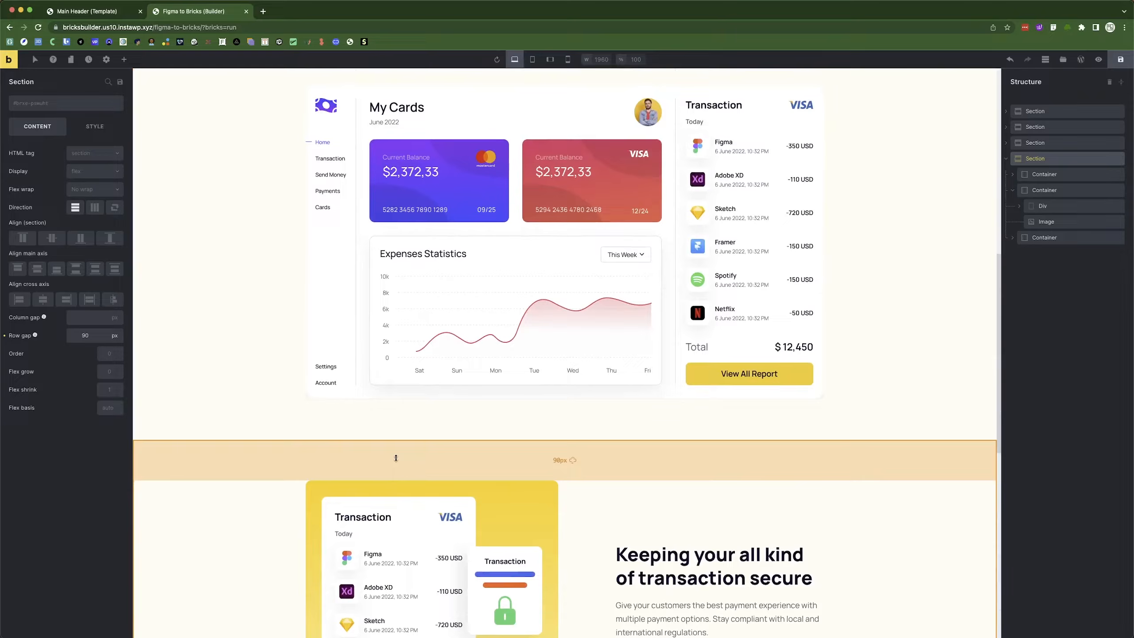
{"action": "left_click_drag", "start_coordinate": [396, 457], "coordinate": [395, 398]}
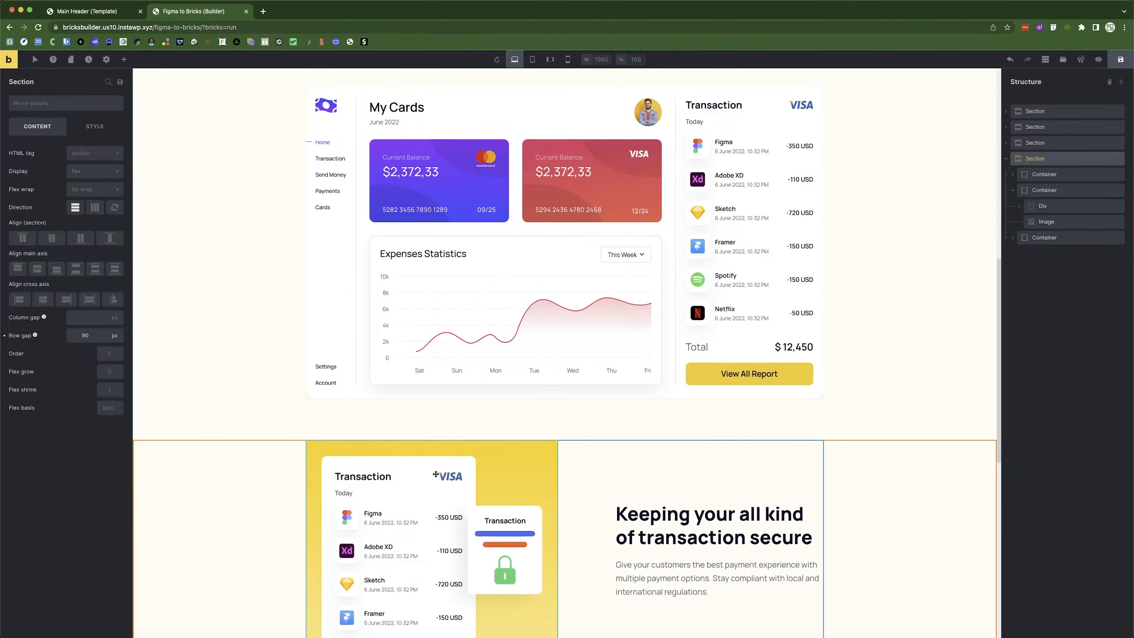
{"action": "scroll", "coordinate": [446, 416], "scroll_direction": "down", "scroll_amount": 10}
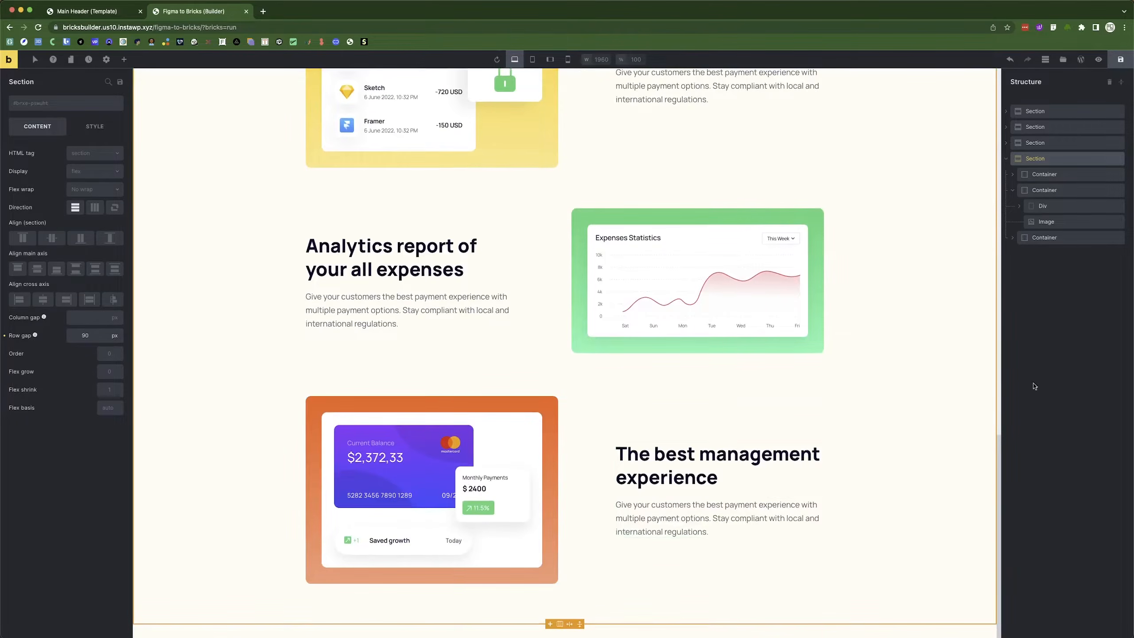
{"action": "left_click", "coordinate": [1007, 159]}
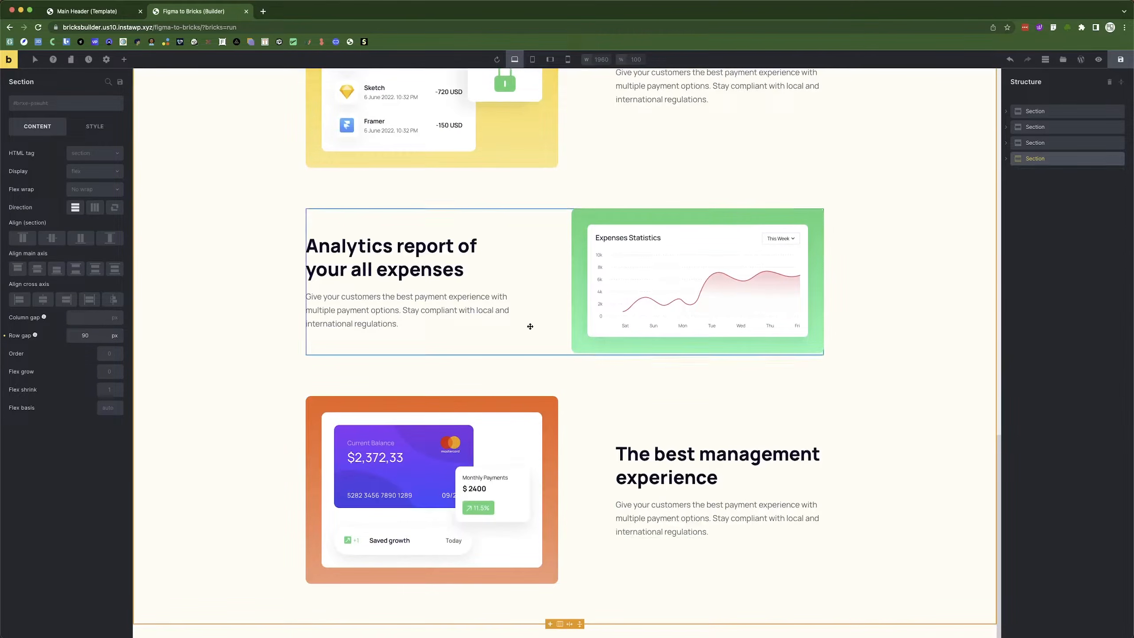
{"action": "key", "text": "super+Tab"}
{"action": "scroll", "coordinate": [373, 243], "scroll_direction": "down", "scroll_amount": 5}
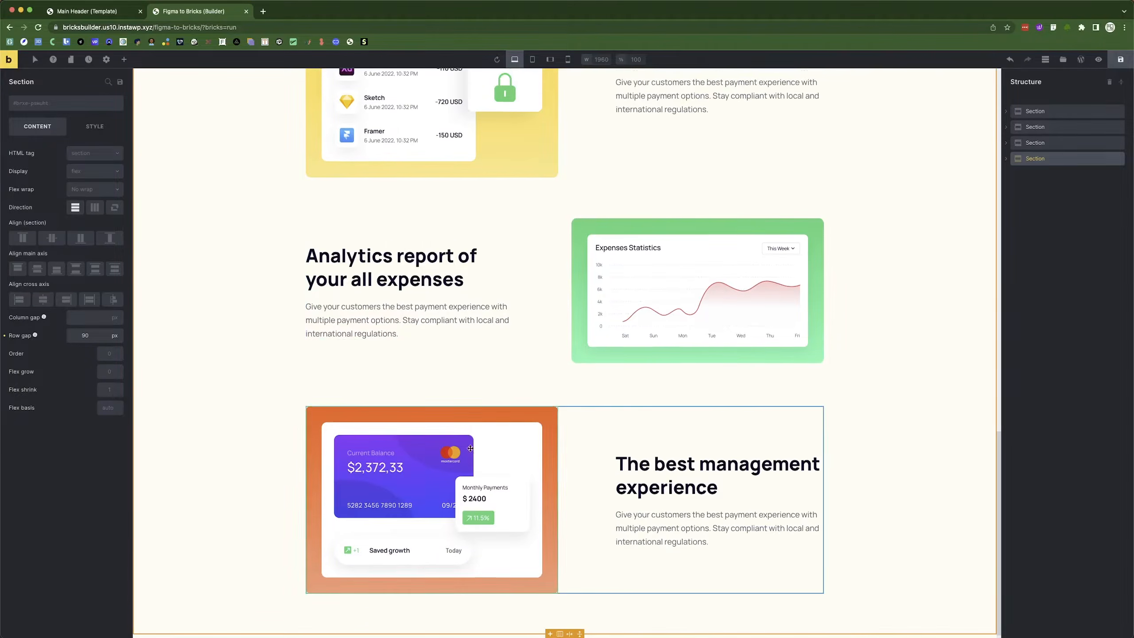
Add a new Section at the bottom of the page.
{"action": "left_click", "coordinate": [124, 59]}
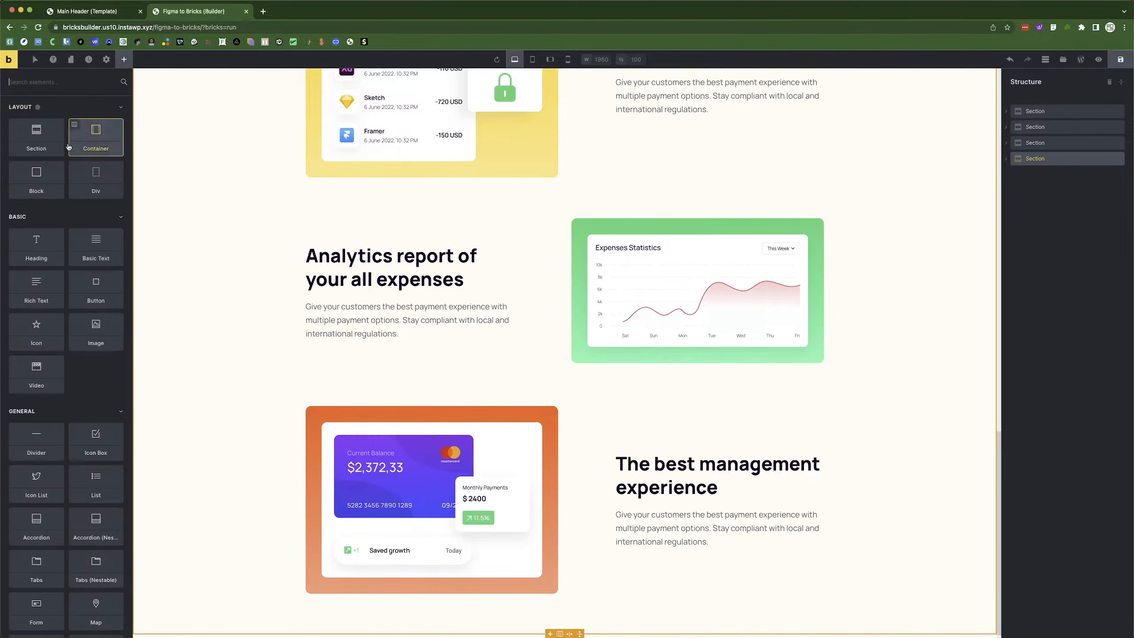
{"action": "left_click", "coordinate": [36, 137]}
{"action": "scroll", "coordinate": [567, 470], "scroll_direction": "down", "scroll_amount": 1}
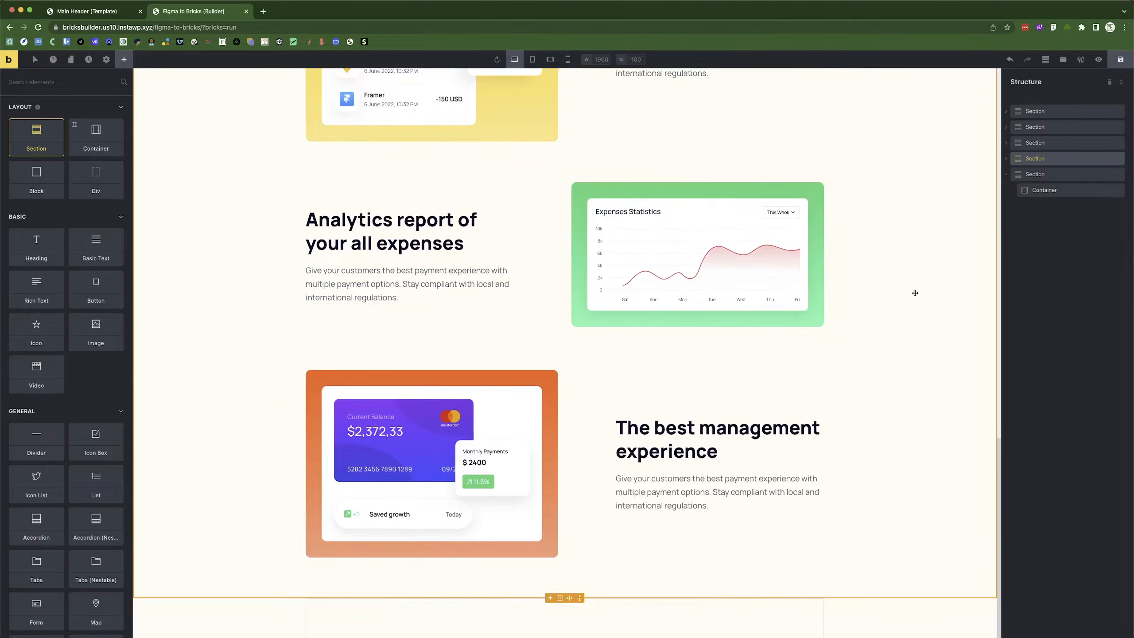
Set the new section's height to 730 px, matching the Figma Testimonial group.
{"action": "key", "text": "super+Tab"}
{"action": "scroll", "coordinate": [392, 281], "scroll_direction": "up", "scroll_amount": 3}
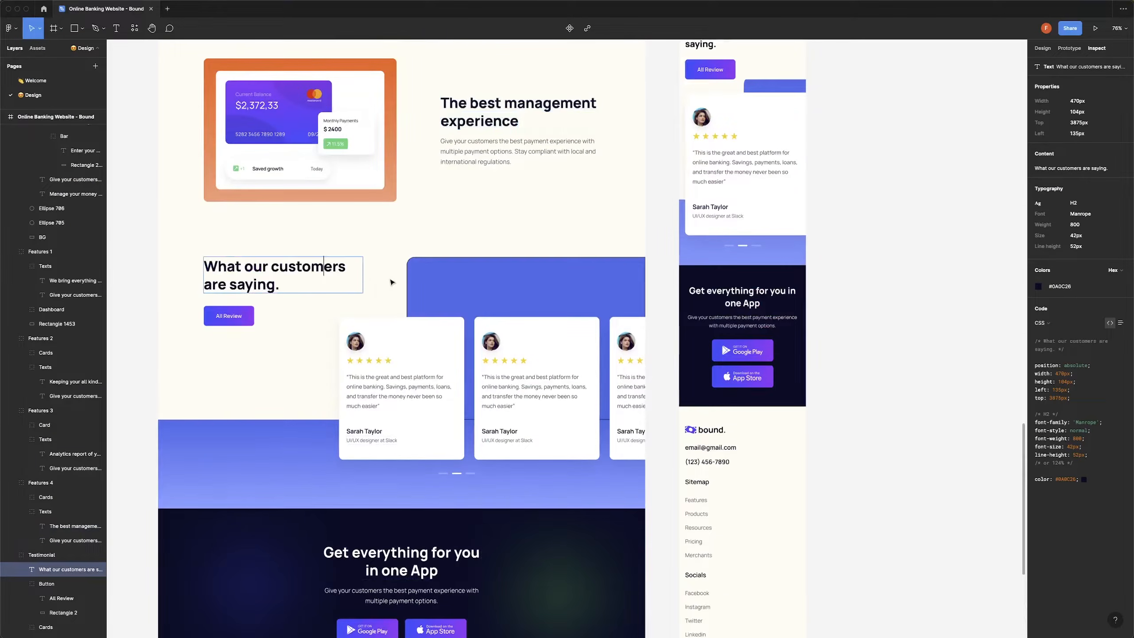
{"action": "left_click", "coordinate": [375, 283]}
{"action": "left_click", "coordinate": [435, 270]}
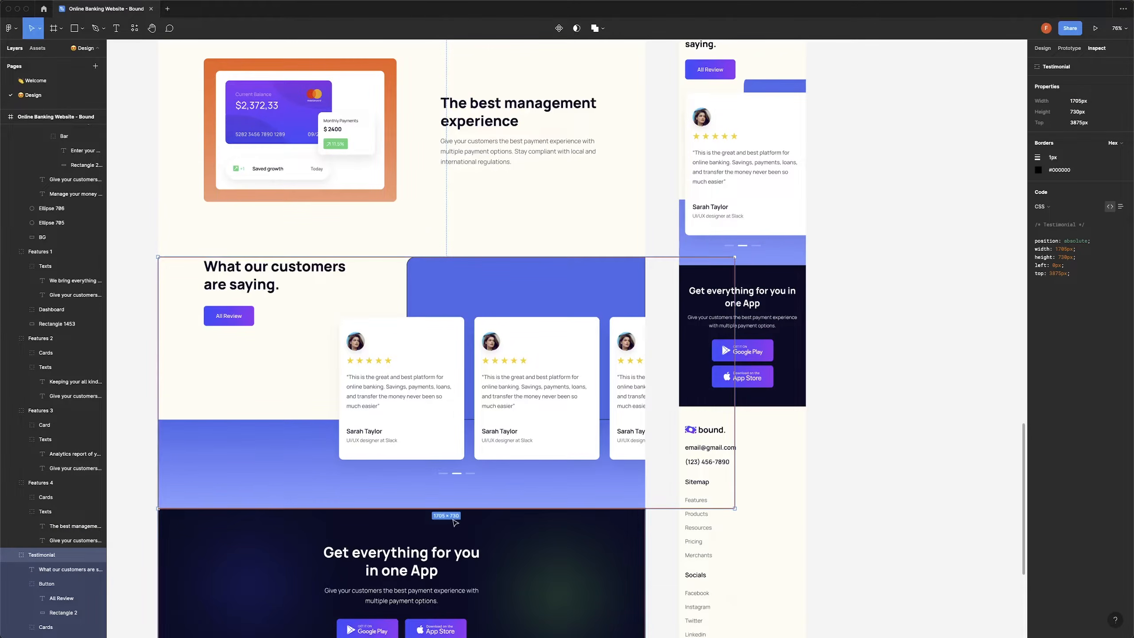
{"action": "key", "text": "super+Tab"}
{"action": "left_click", "coordinate": [213, 182]}
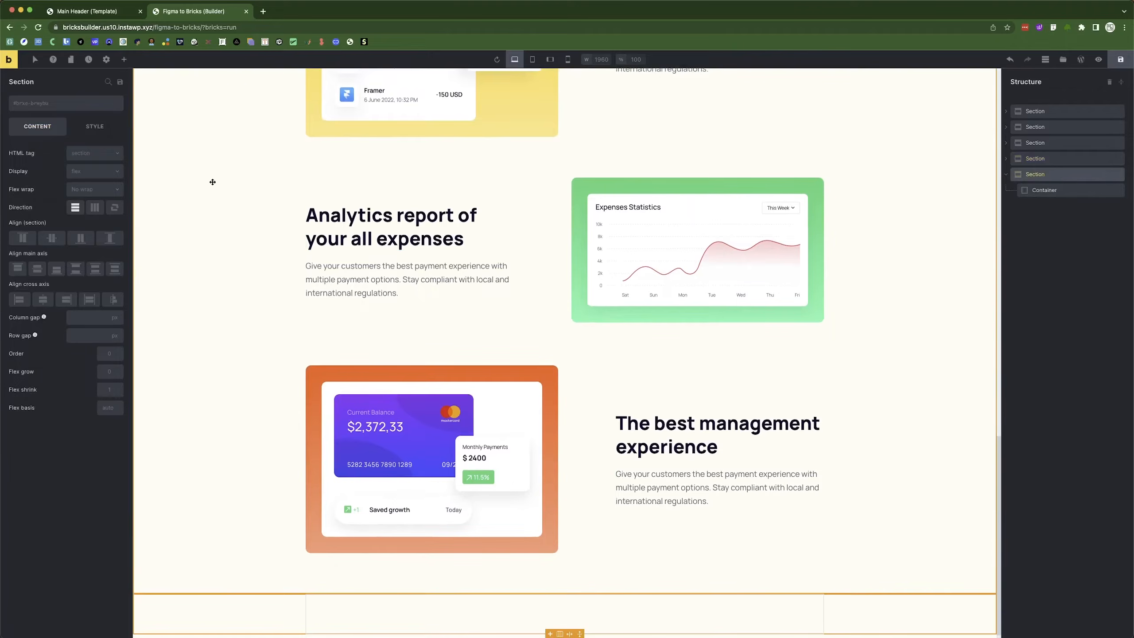
{"action": "left_click", "coordinate": [95, 125]}
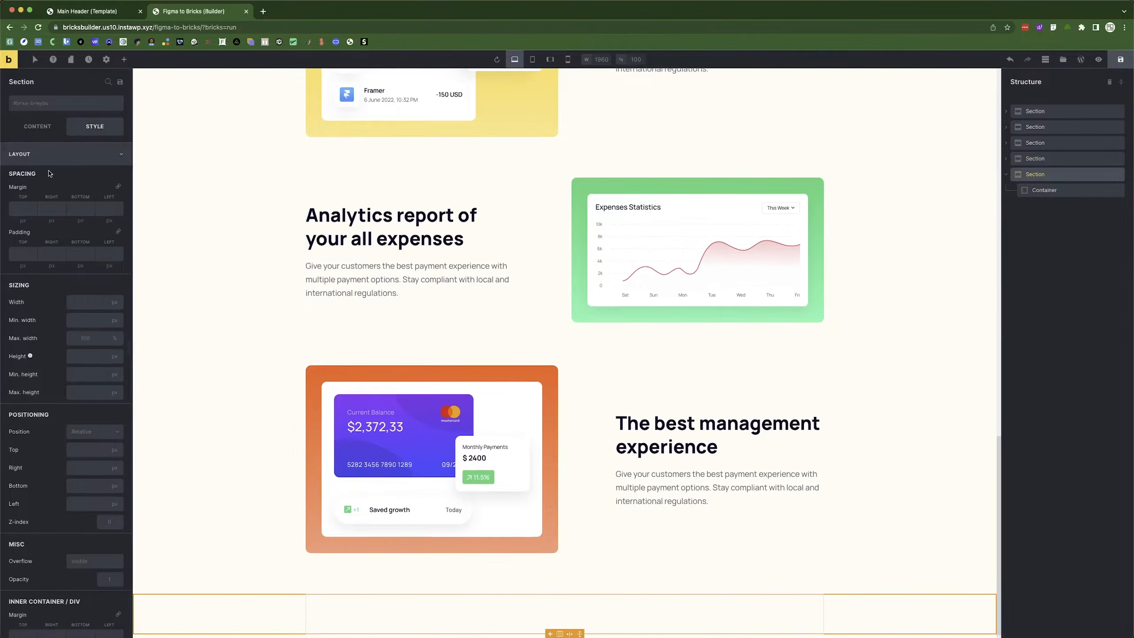
{"action": "left_click", "coordinate": [74, 359]}
{"action": "type", "text": "730"}
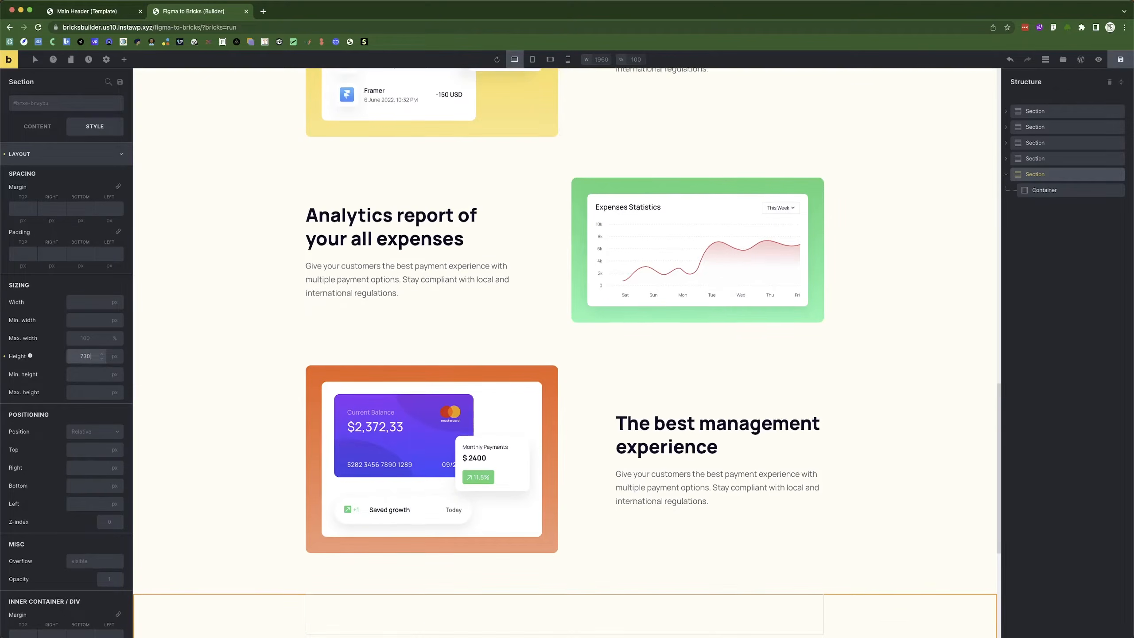
{"action": "scroll", "coordinate": [317, 445], "scroll_direction": "down", "scroll_amount": 7}
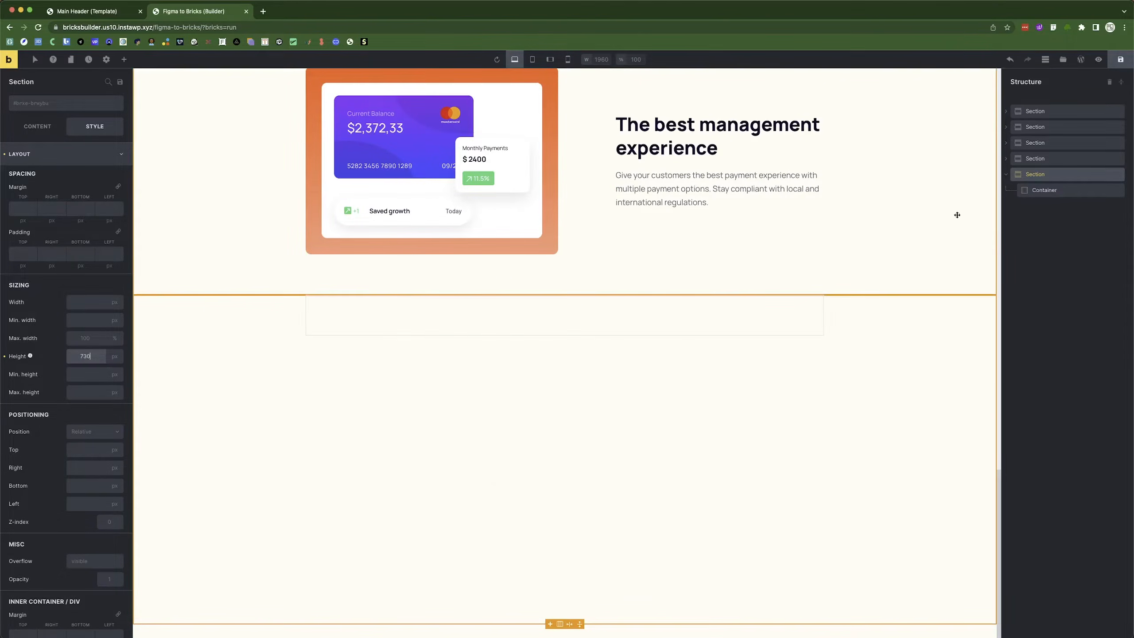
{"action": "left_click", "coordinate": [1035, 193]}
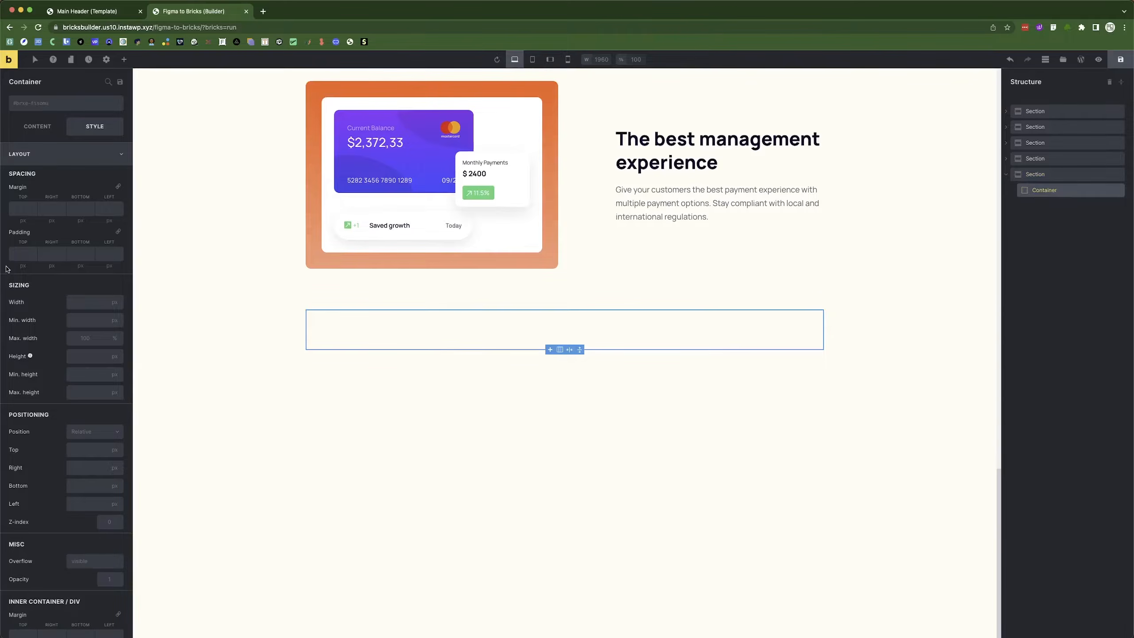
Make the container 100% tall and 100% wide using percentage units.
{"action": "left_click", "coordinate": [106, 357]}
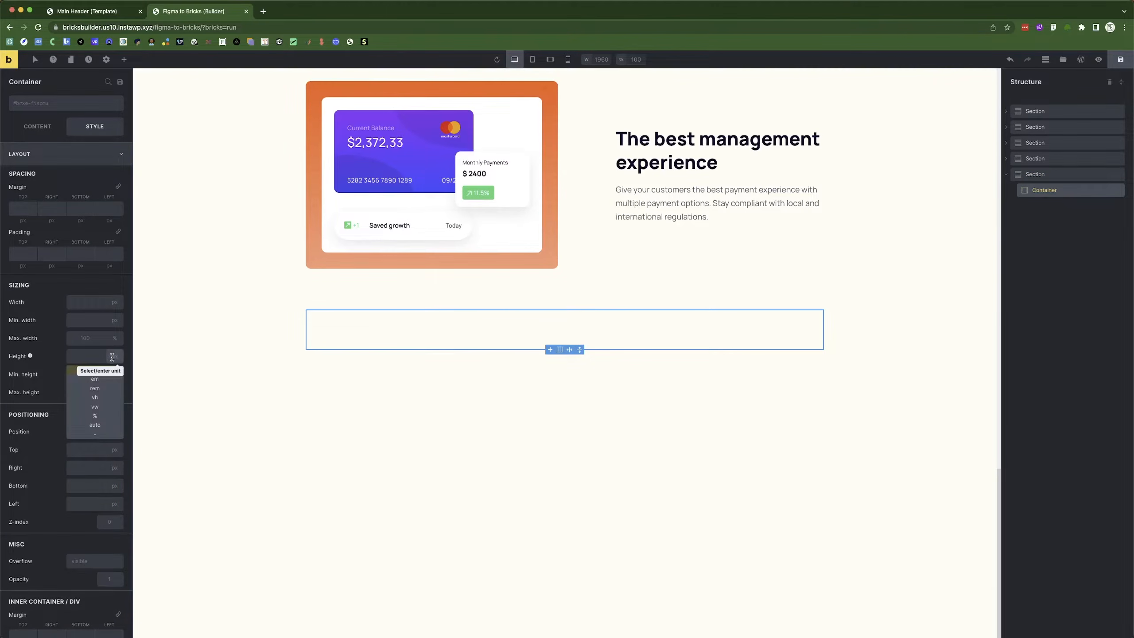
{"action": "left_click", "coordinate": [100, 416]}
{"action": "left_click", "coordinate": [76, 356]}
{"action": "type", "text": "100"}
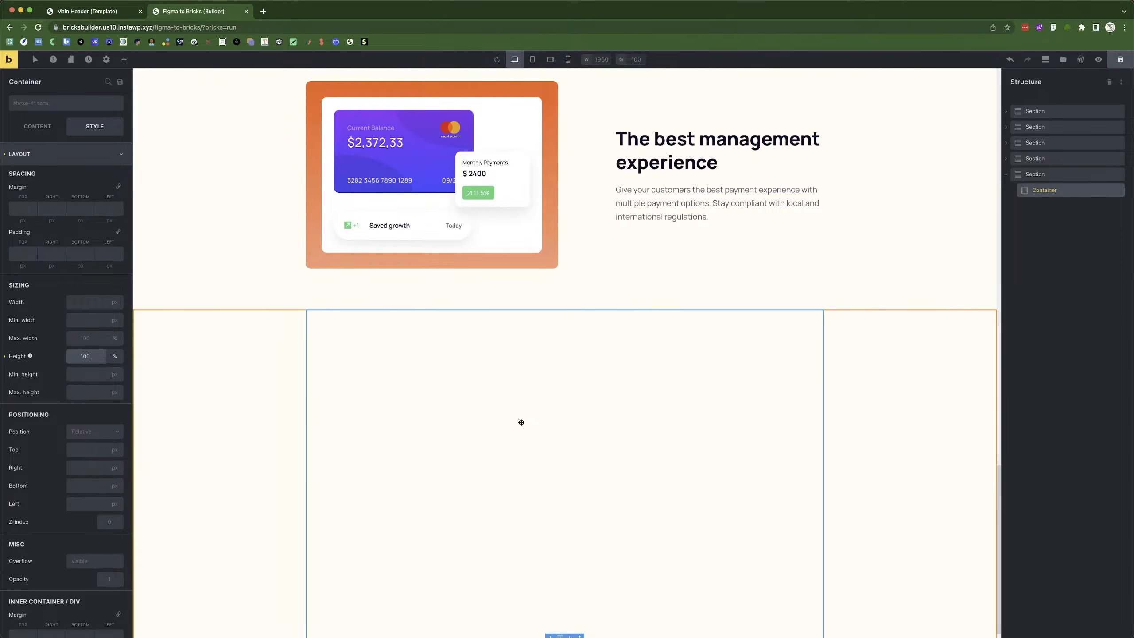
{"action": "left_click", "coordinate": [115, 302]}
{"action": "left_click", "coordinate": [106, 363]}
{"action": "left_click", "coordinate": [86, 304]}
{"action": "type", "text": "100"}
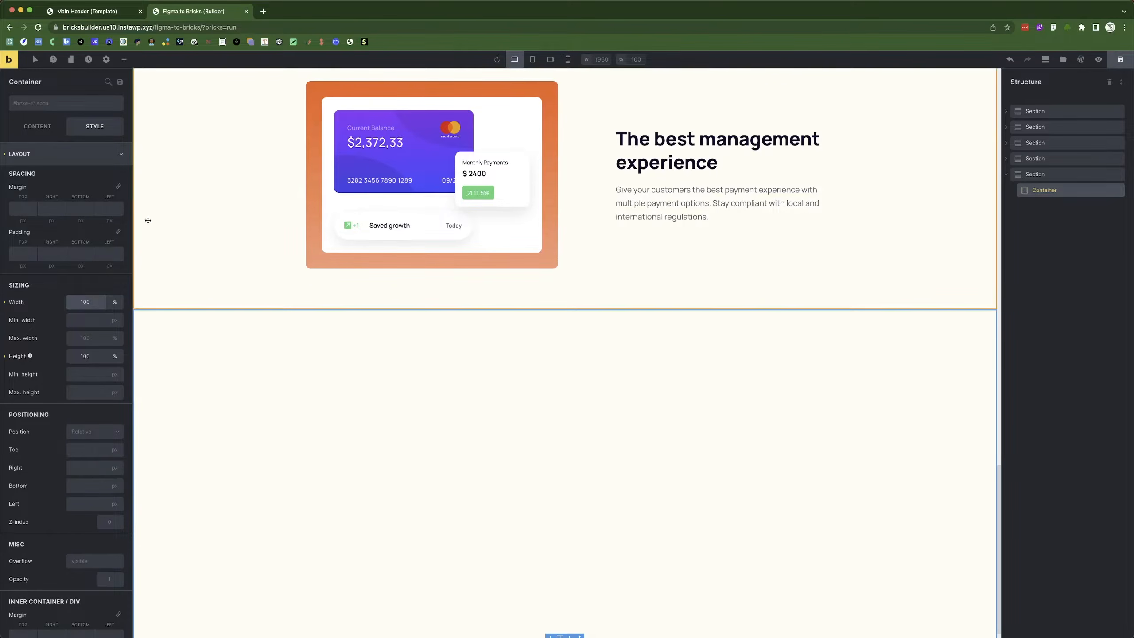
Add a Block inside the testimonial container.
{"action": "left_click", "coordinate": [122, 67]}
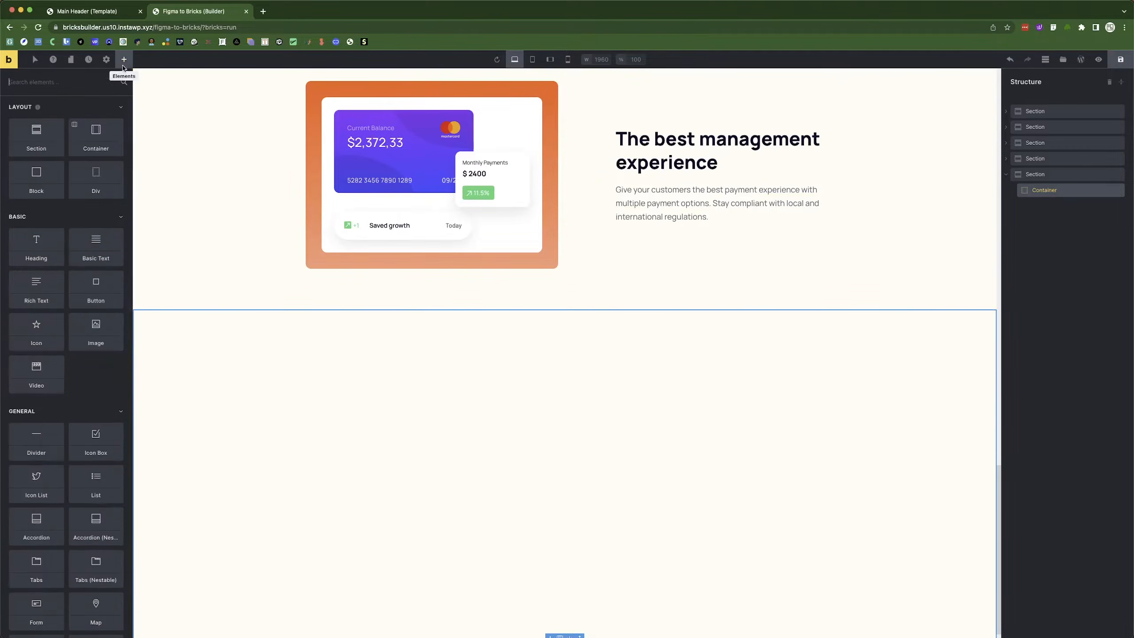
{"action": "left_click_drag", "start_coordinate": [40, 173], "coordinate": [1051, 210]}
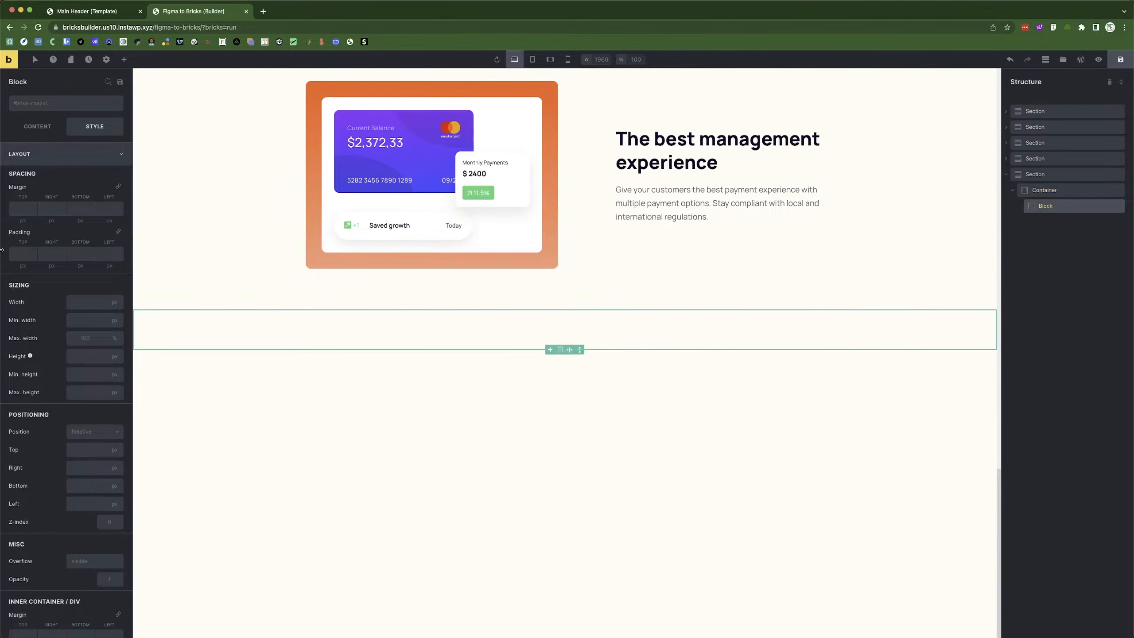
{"action": "key", "text": "super+Tab"}
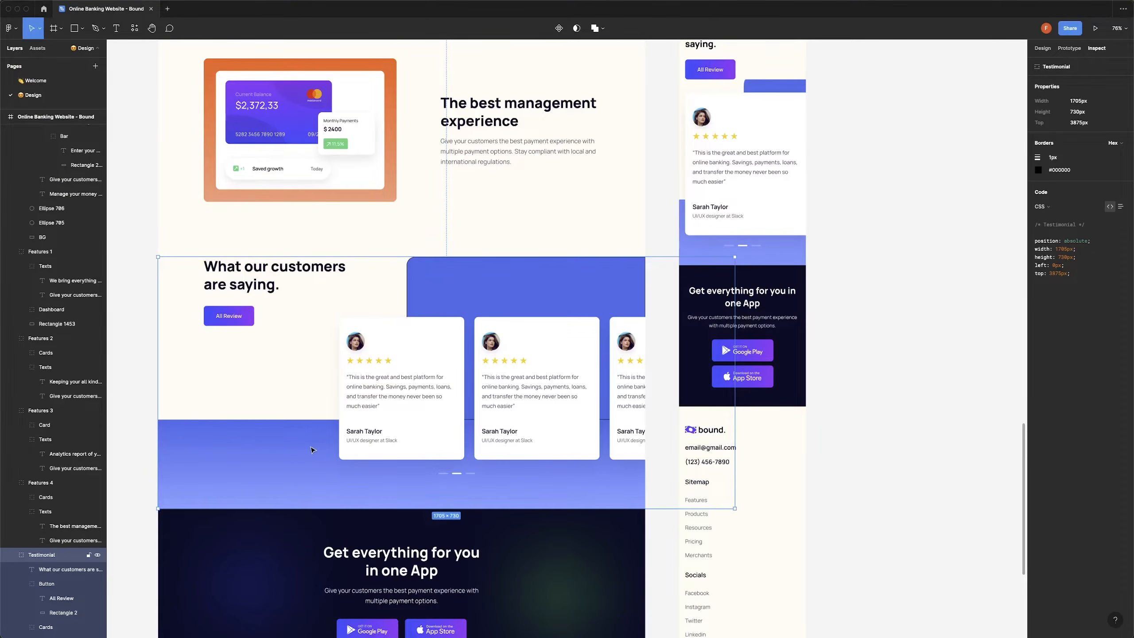
{"action": "key", "text": "super+Tab"}
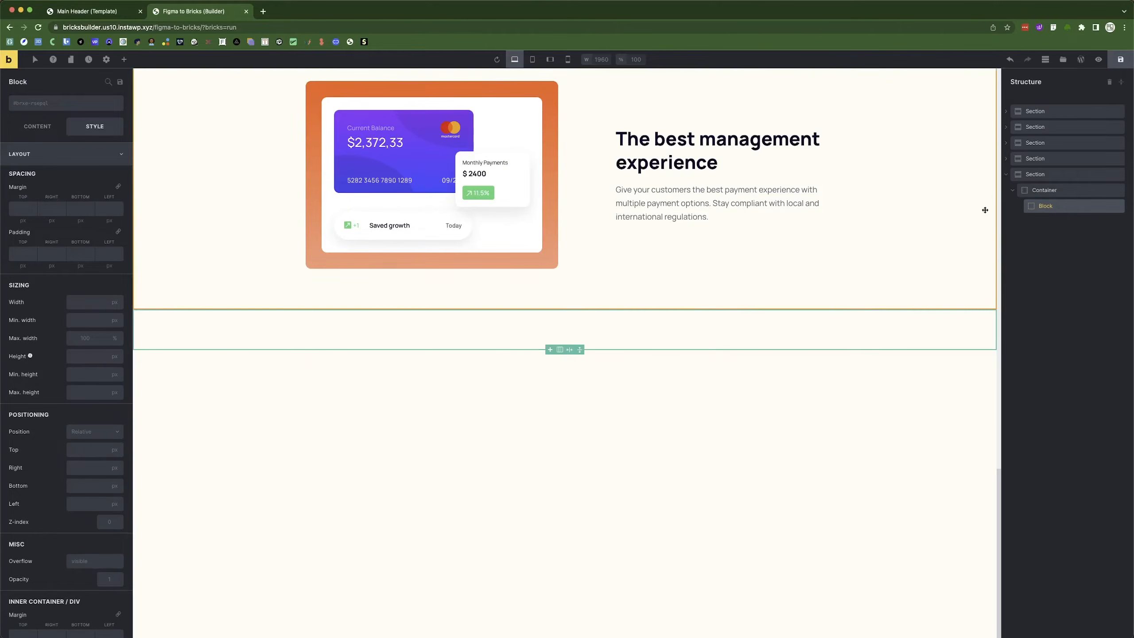
Give the block a Background gradient from blue to light blue #849eff.
{"action": "left_click", "coordinate": [55, 156]}
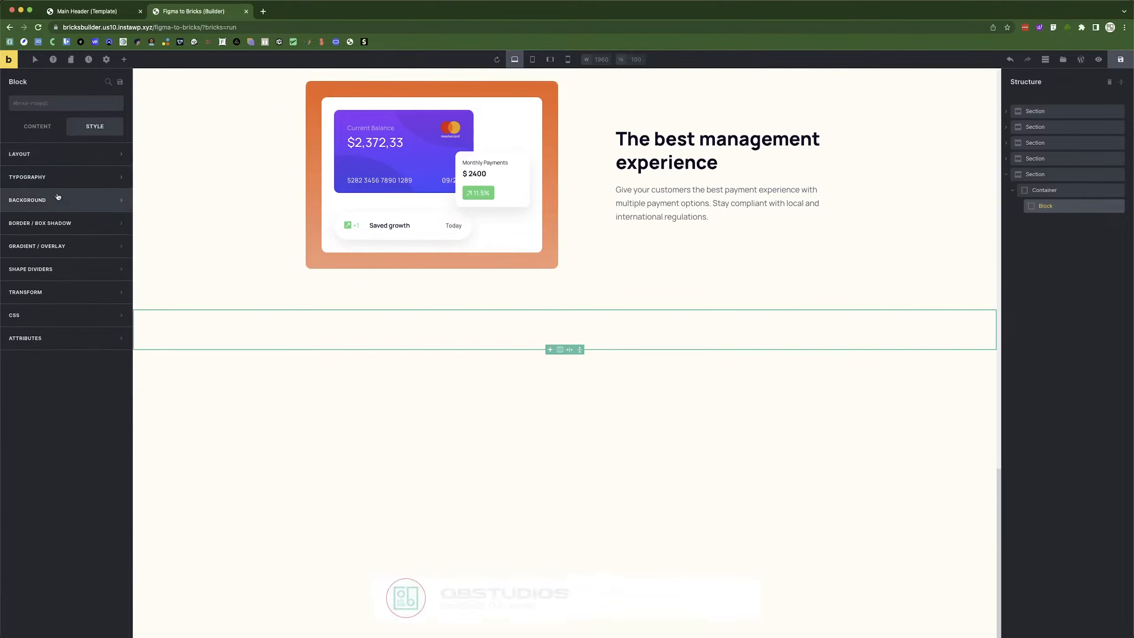
{"action": "left_click", "coordinate": [59, 199]}
{"action": "left_click", "coordinate": [57, 207]}
{"action": "left_click", "coordinate": [56, 250]}
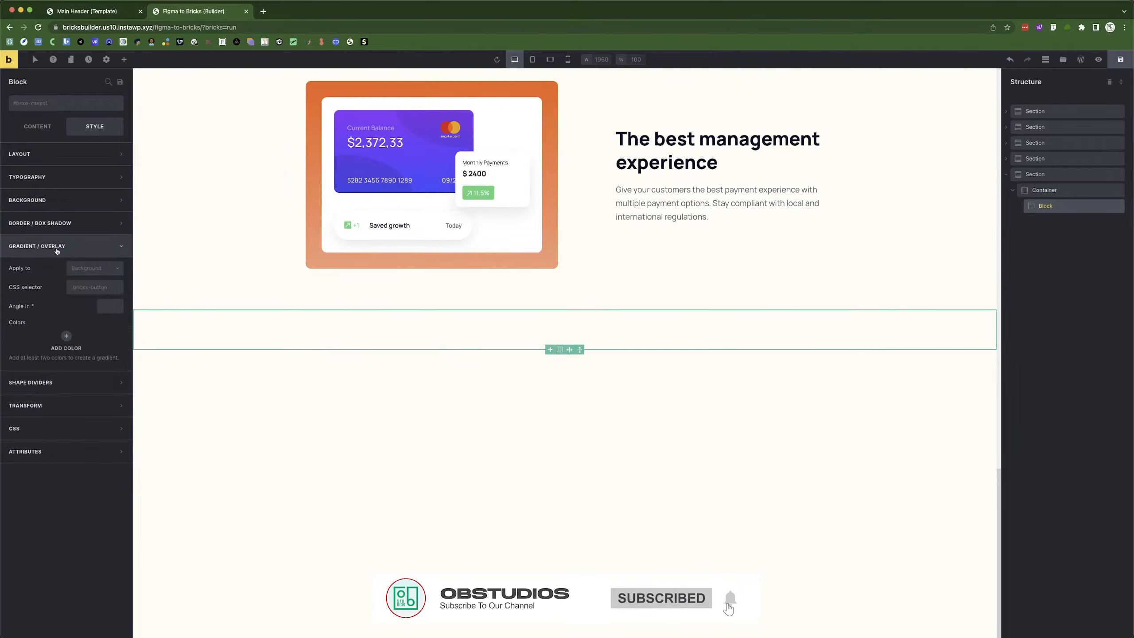
{"action": "left_click", "coordinate": [95, 268]}
{"action": "left_click", "coordinate": [82, 289]}
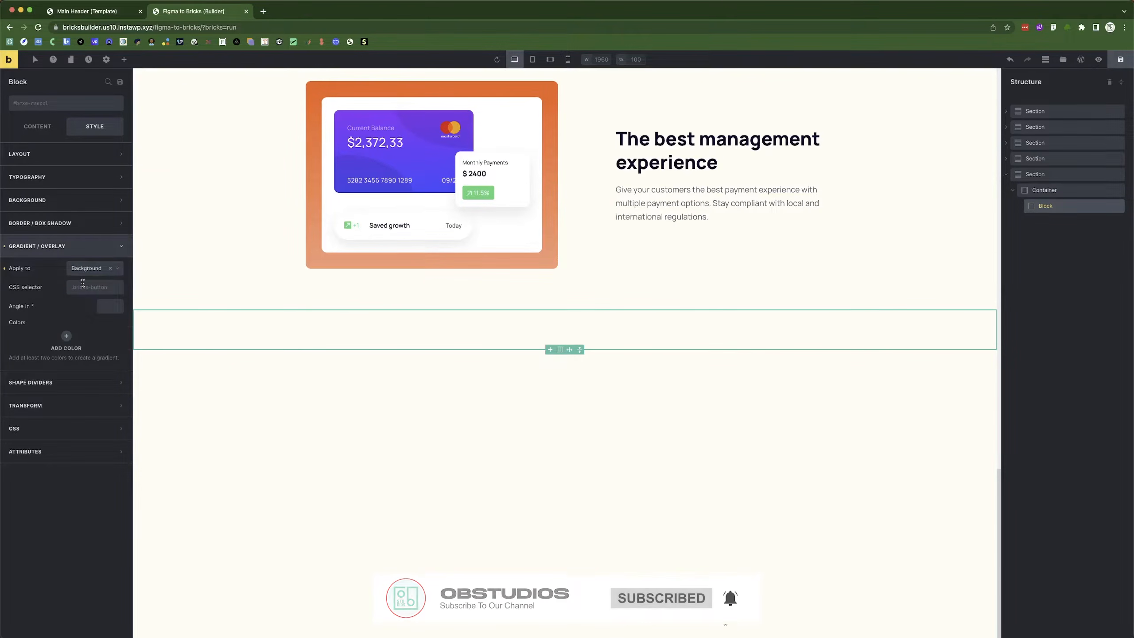
{"action": "left_click", "coordinate": [66, 336]}
{"action": "left_click", "coordinate": [108, 359]}
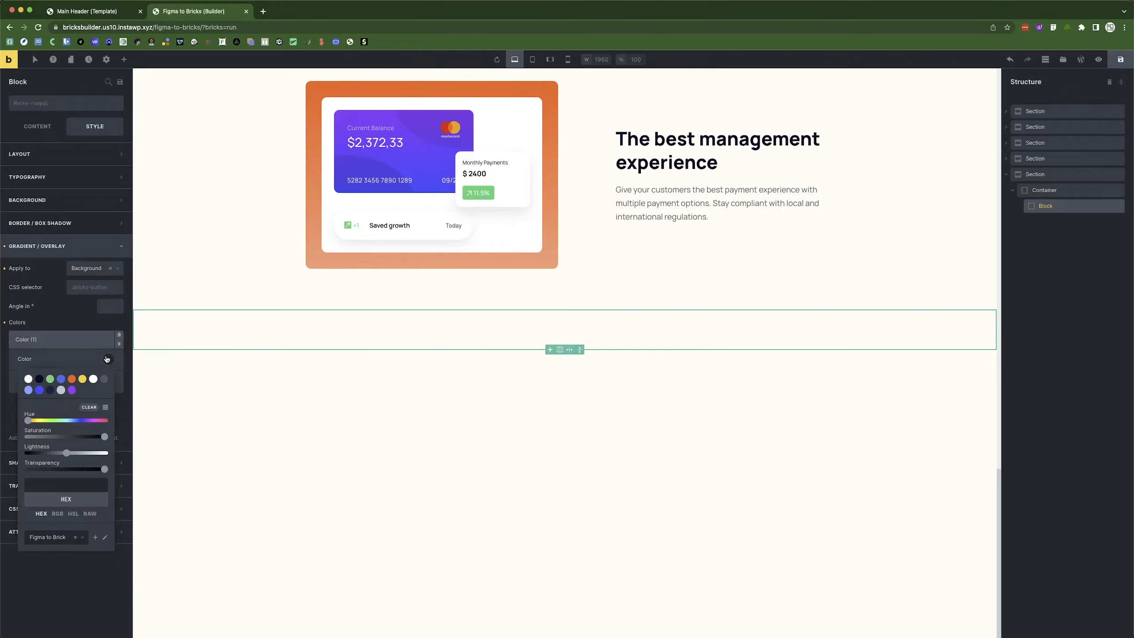
{"action": "left_click", "coordinate": [62, 380]}
{"action": "left_click", "coordinate": [73, 339]}
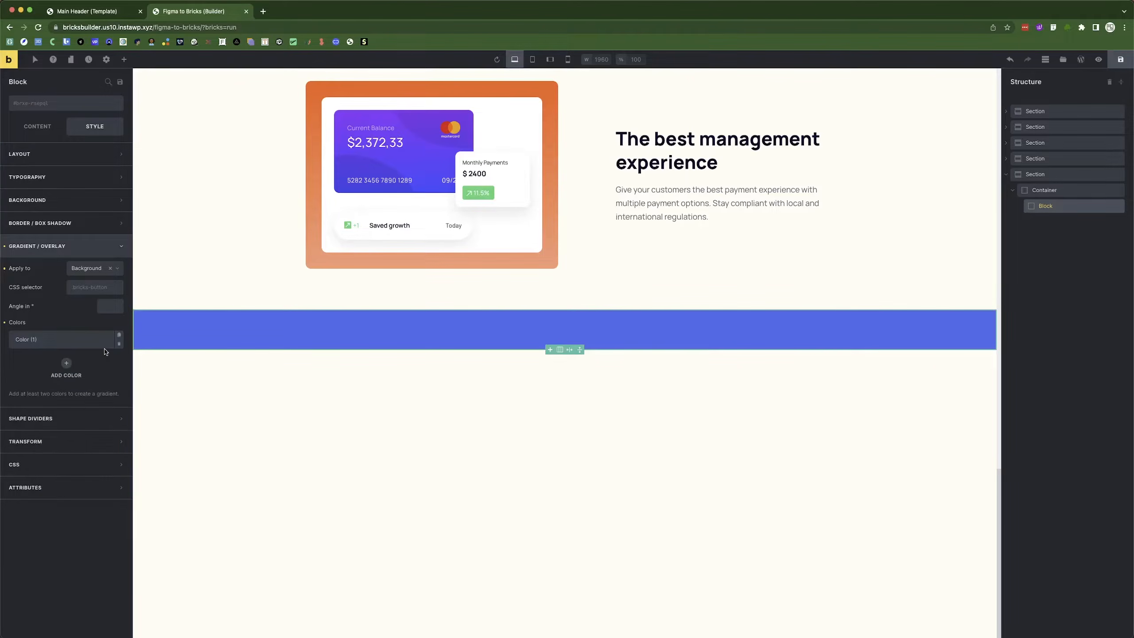
{"action": "left_click", "coordinate": [62, 369]}
{"action": "left_click", "coordinate": [101, 381]}
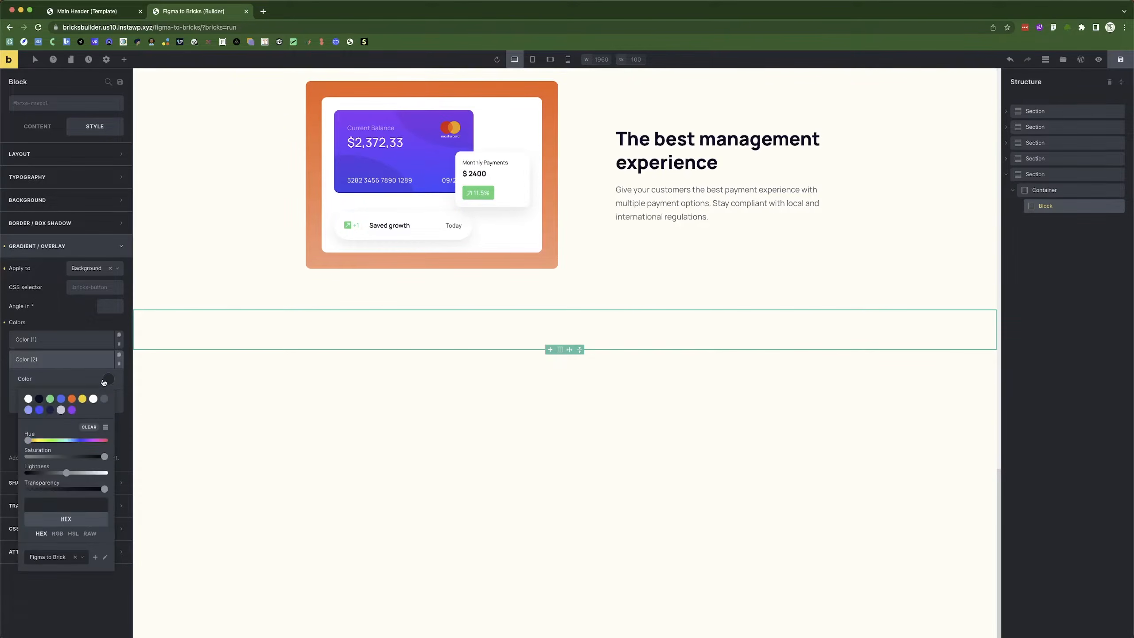
{"action": "left_click", "coordinate": [29, 410]}
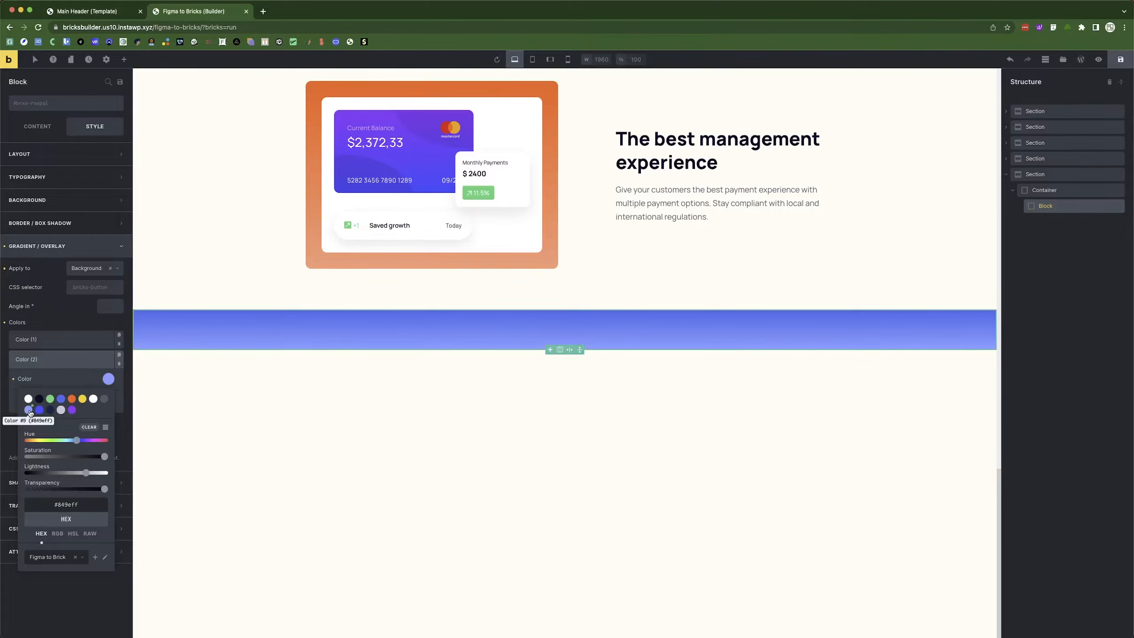
{"action": "left_click", "coordinate": [272, 396]}
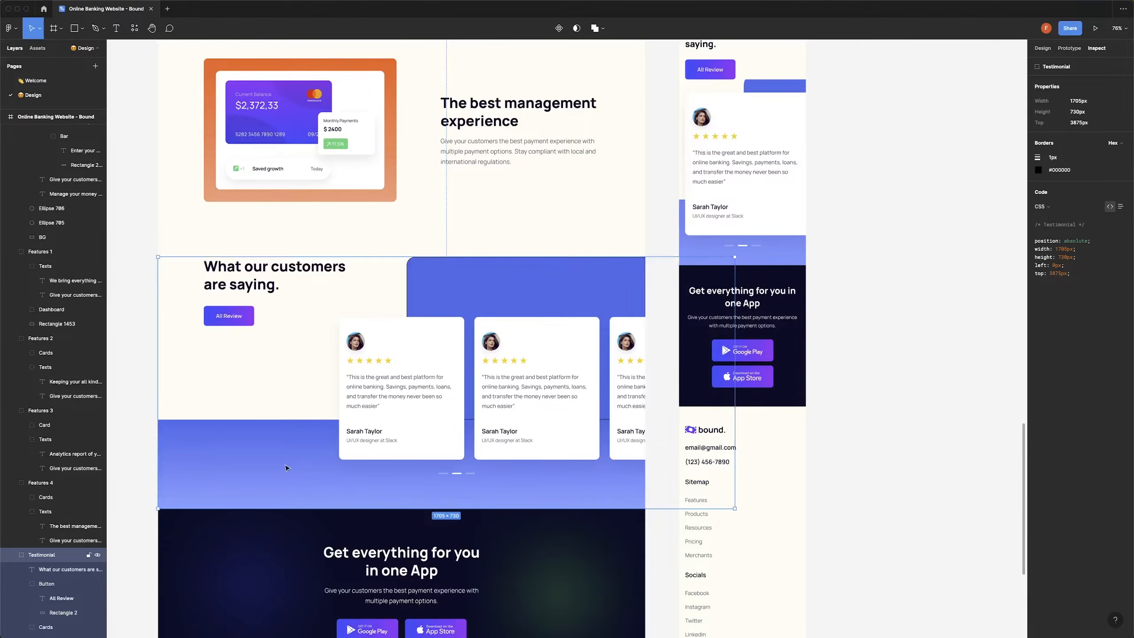
Check the Figma gradient rectangle's size and fill, then reselect the gradient block.
{"action": "double_click", "coordinate": [282, 464]}
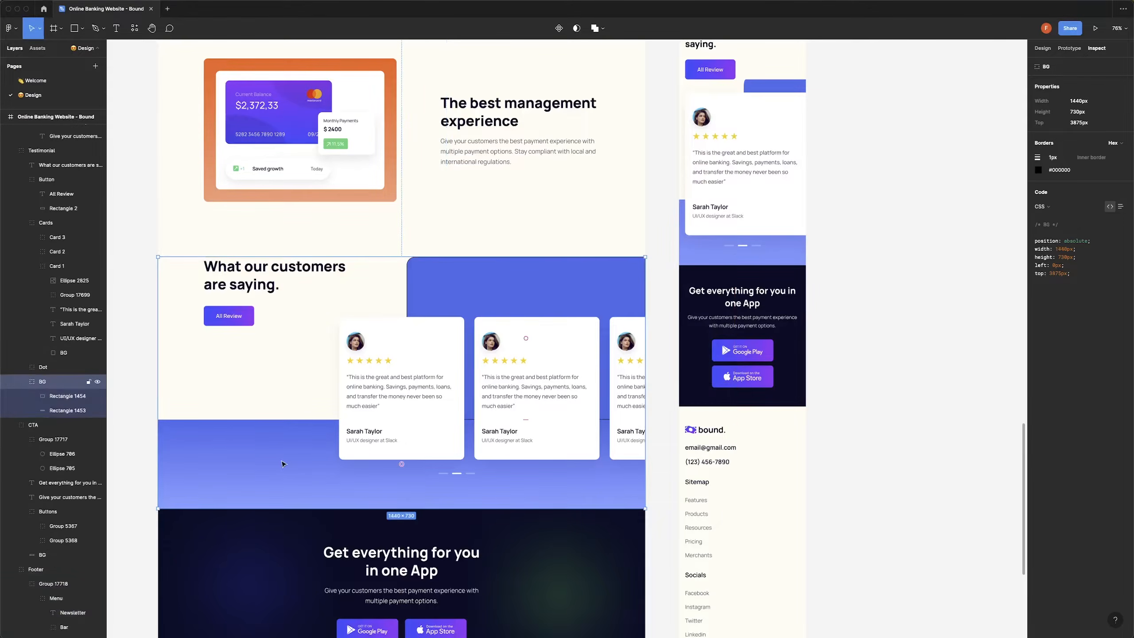
{"action": "double_click", "coordinate": [279, 450]}
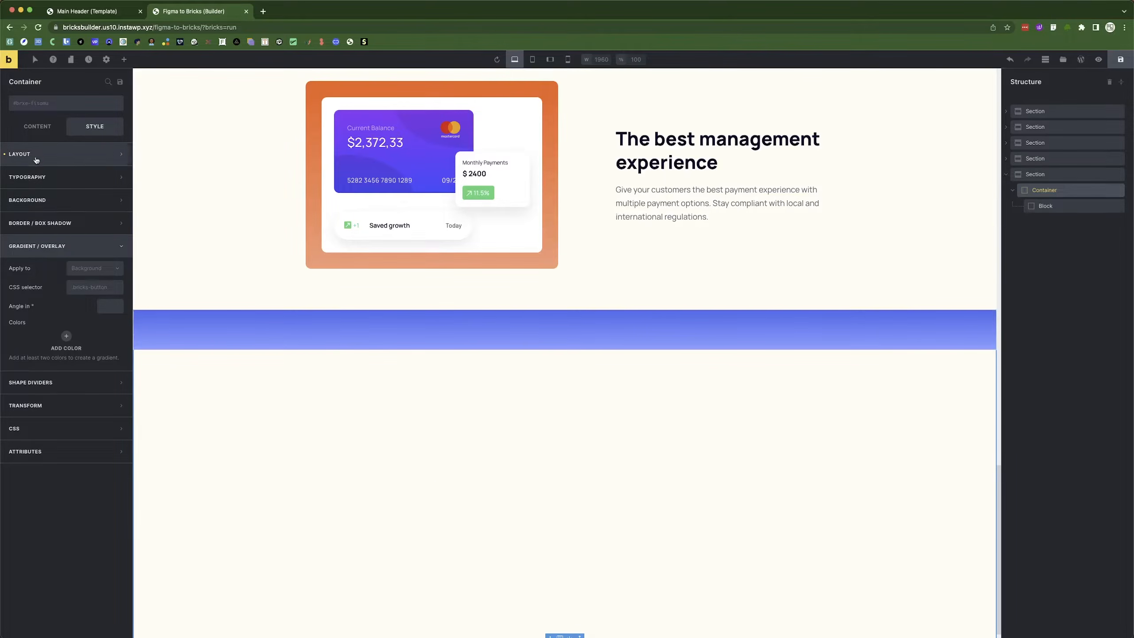
{"action": "left_click", "coordinate": [36, 160]}
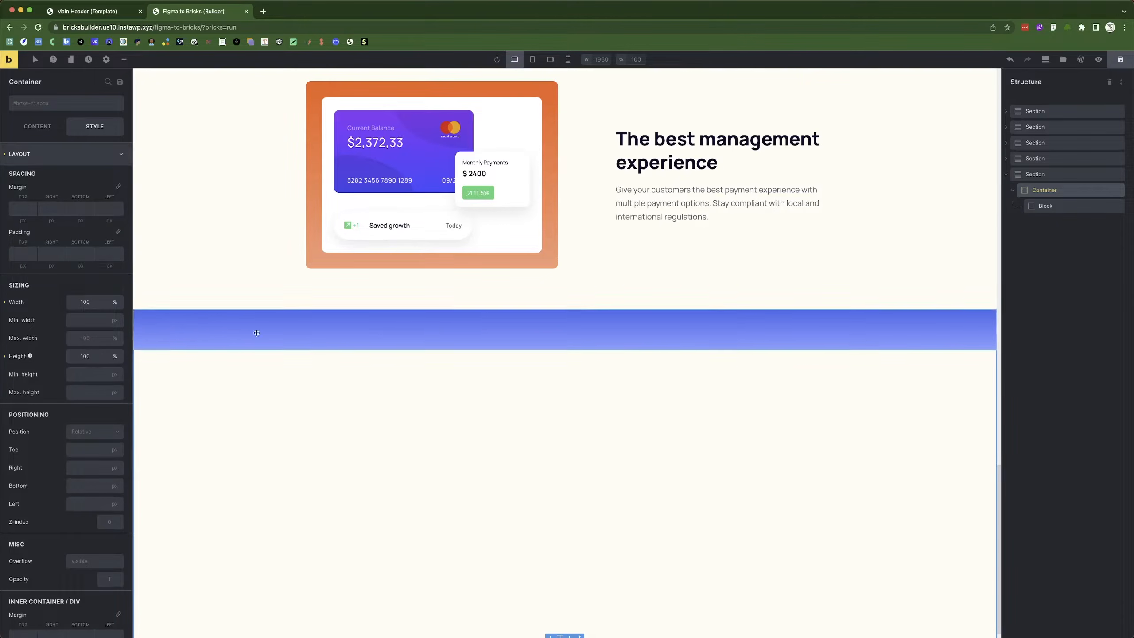
{"action": "left_click", "coordinate": [1083, 207]}
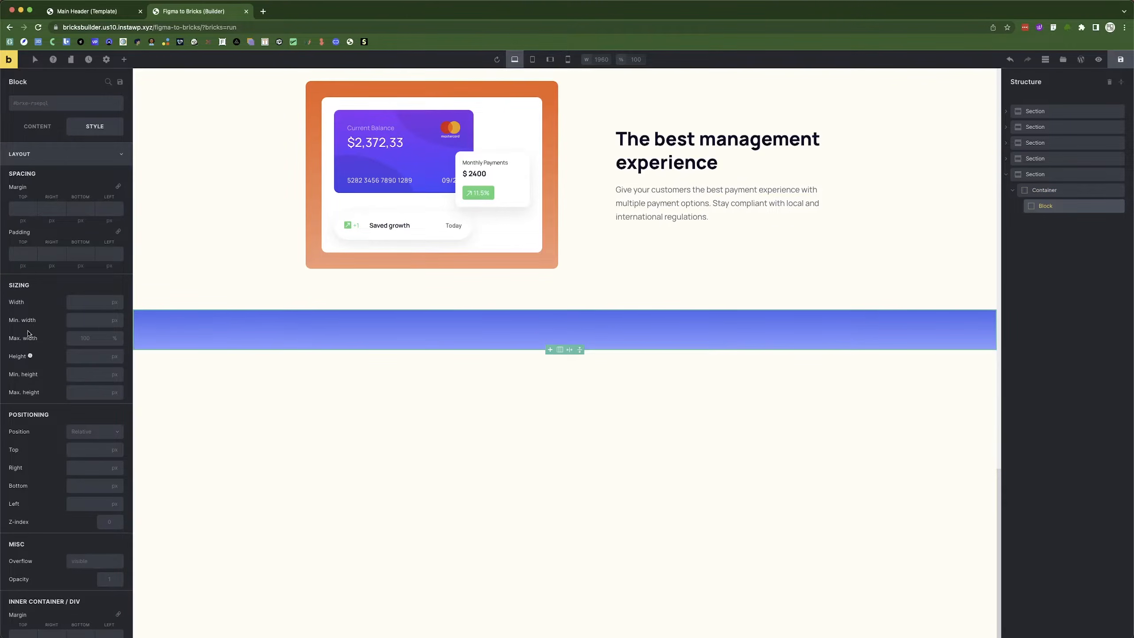
Set the gradient block's height to 258 px, matching the Figma rectangle.
{"action": "left_click", "coordinate": [81, 359]}
{"action": "key", "text": "super+Tab"}
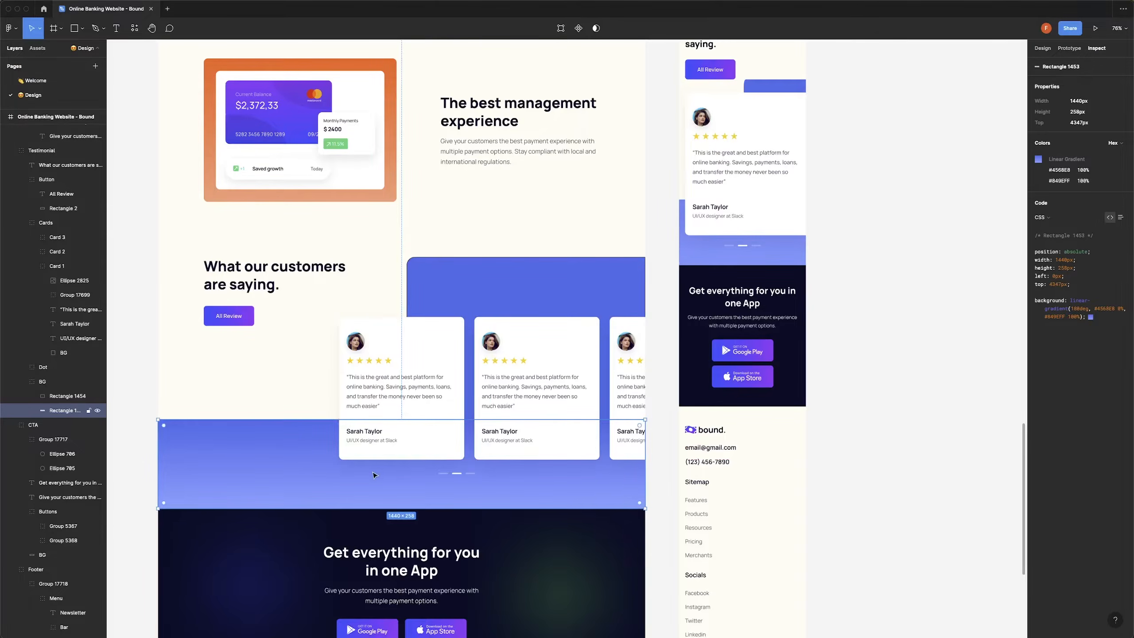
{"action": "key", "text": "super+Tab"}
{"action": "type", "text": "258"}
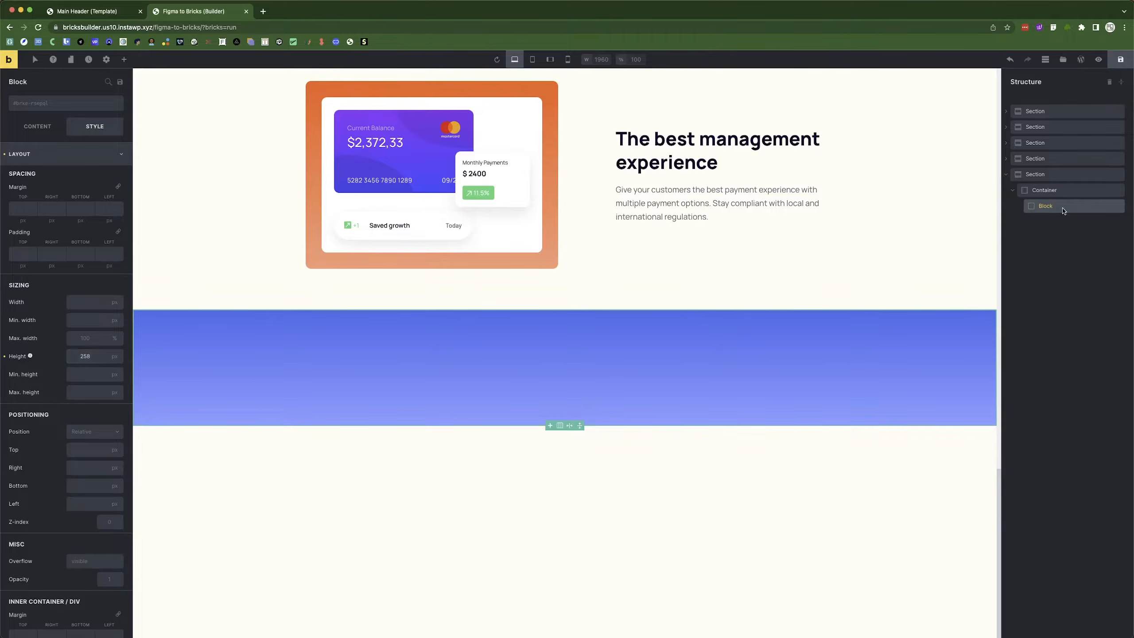
Clear the block's main-axis alignment in its layout settings.
{"action": "left_click", "coordinate": [27, 131]}
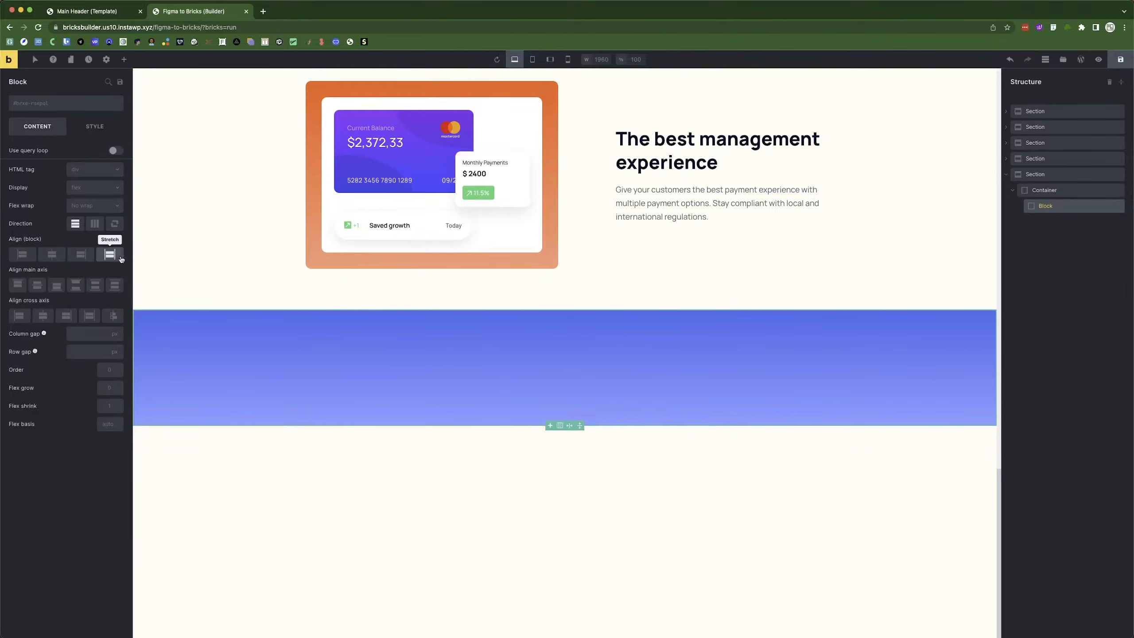
{"action": "left_click", "coordinate": [56, 285]}
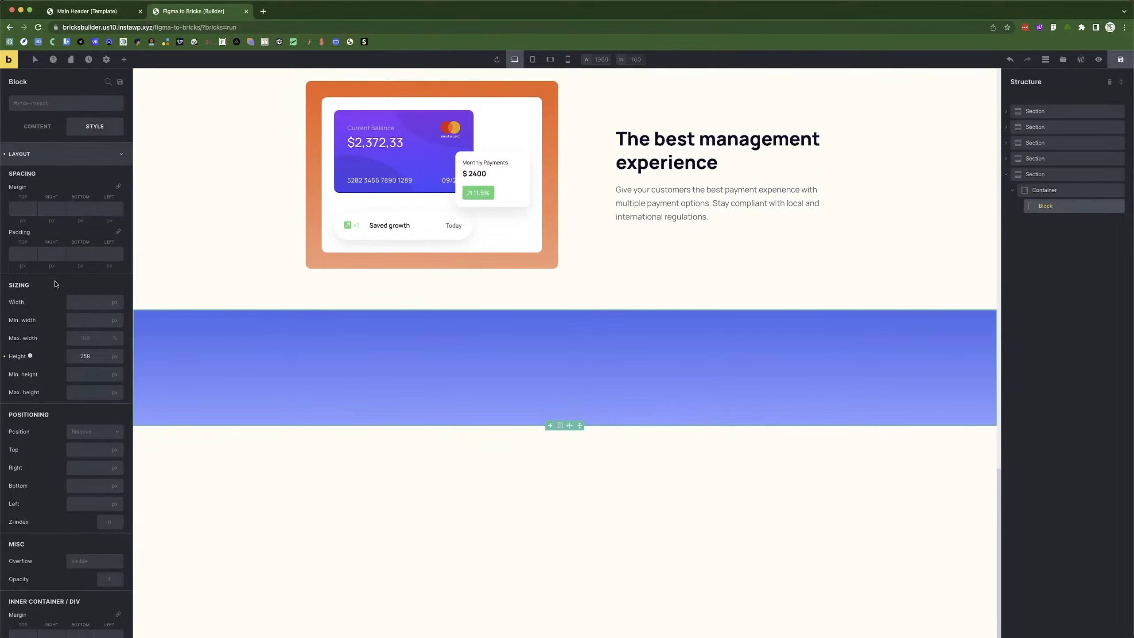
{"action": "left_click", "coordinate": [56, 154]}
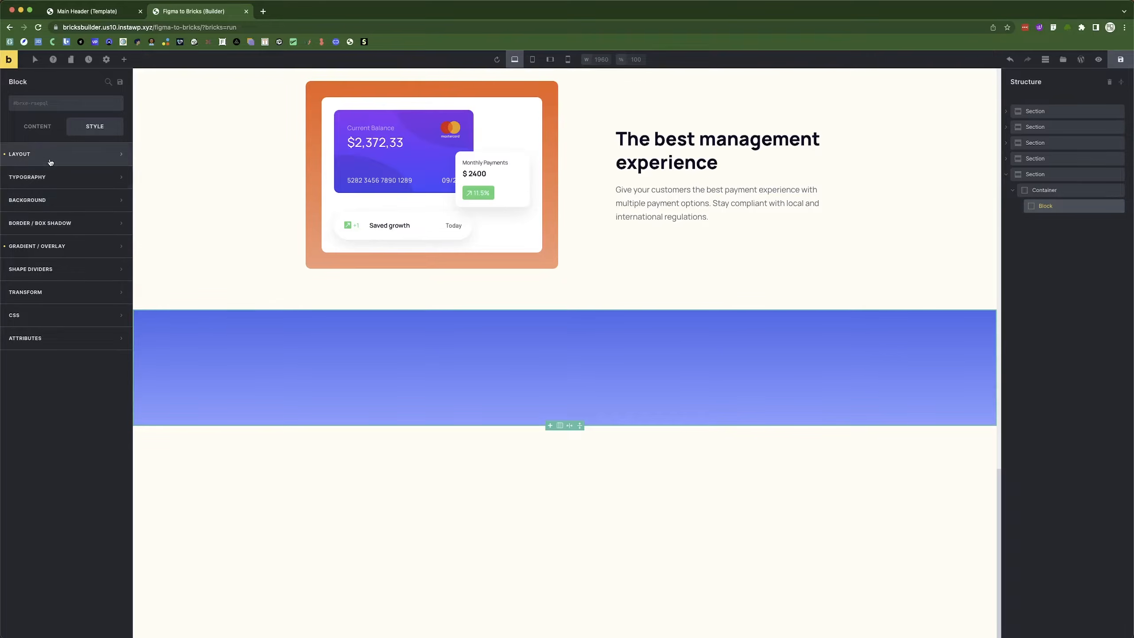
{"action": "left_click", "coordinate": [51, 161]}
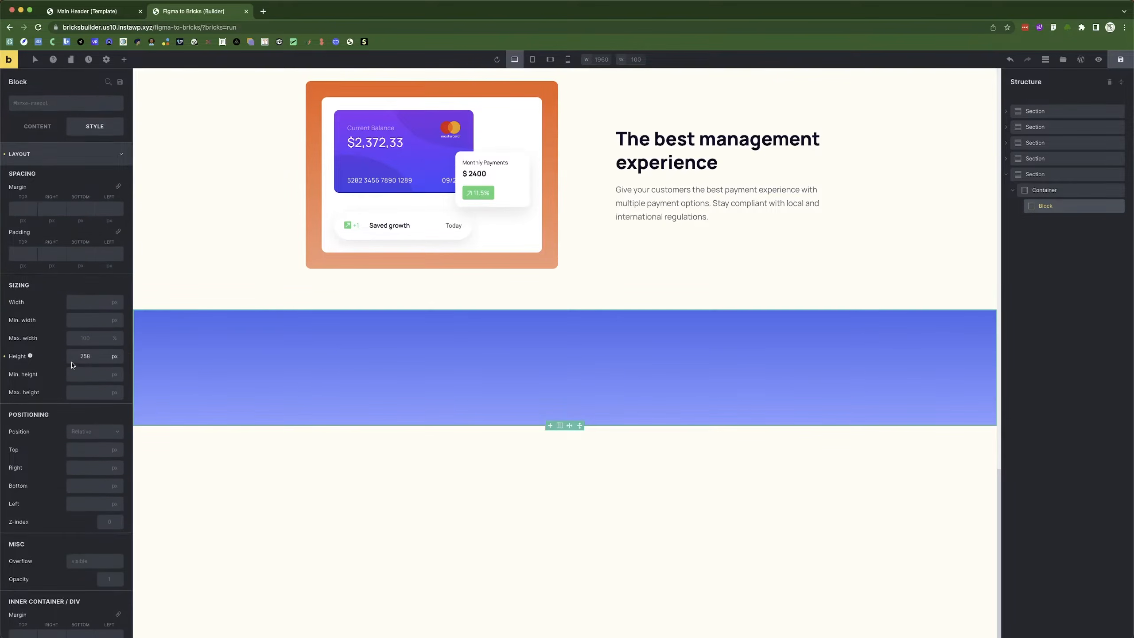
{"action": "left_click", "coordinate": [53, 163]}
{"action": "left_click", "coordinate": [54, 163]}
{"action": "left_click", "coordinate": [51, 159]}
{"action": "left_click", "coordinate": [47, 153]}
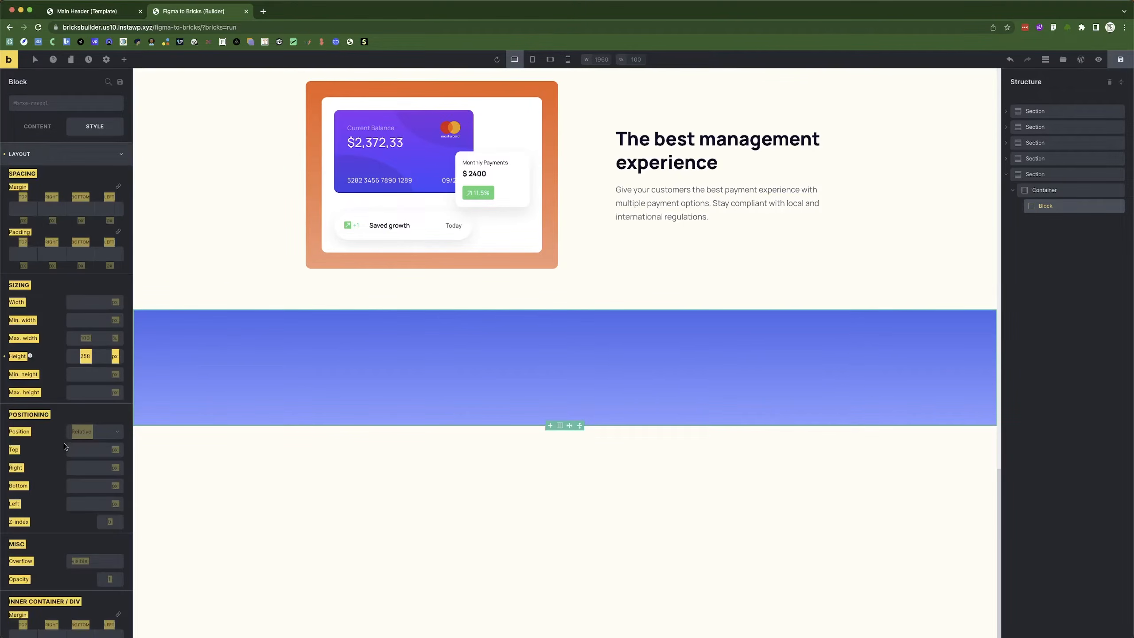
{"action": "scroll", "coordinate": [63, 417], "scroll_direction": "down", "scroll_amount": 5}
{"action": "scroll", "coordinate": [70, 339], "scroll_direction": "up", "scroll_amount": 1}
Make the block absolutely positioned with a bottom offset of 0.
{"action": "left_click", "coordinate": [82, 231]}
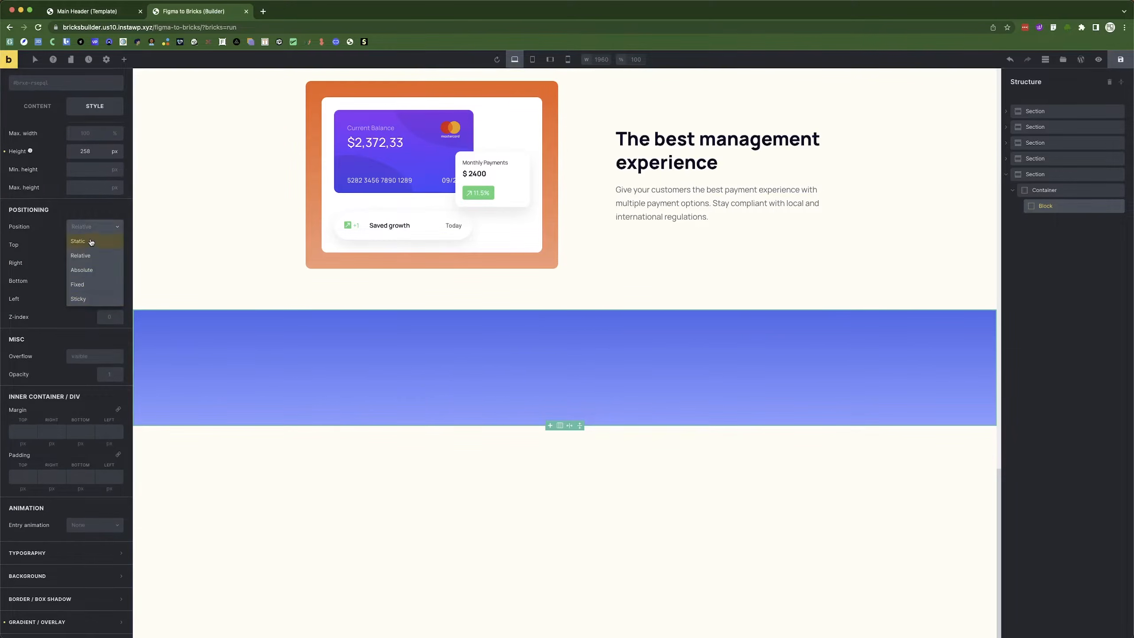
{"action": "left_click", "coordinate": [85, 272]}
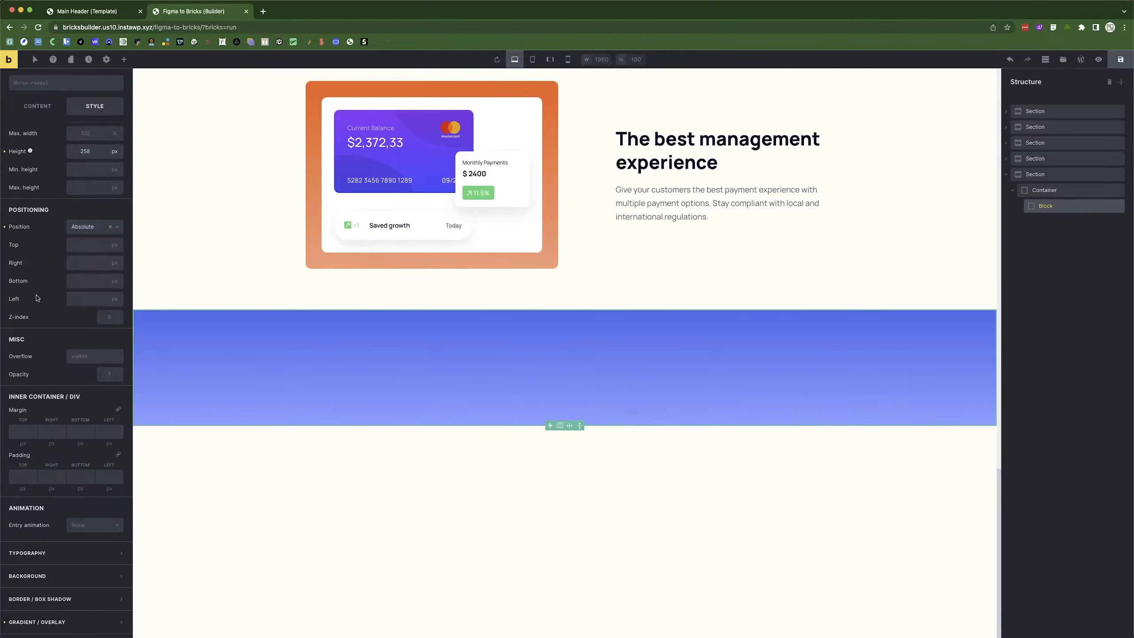
{"action": "left_click", "coordinate": [96, 284]}
{"action": "type", "text": "0"}
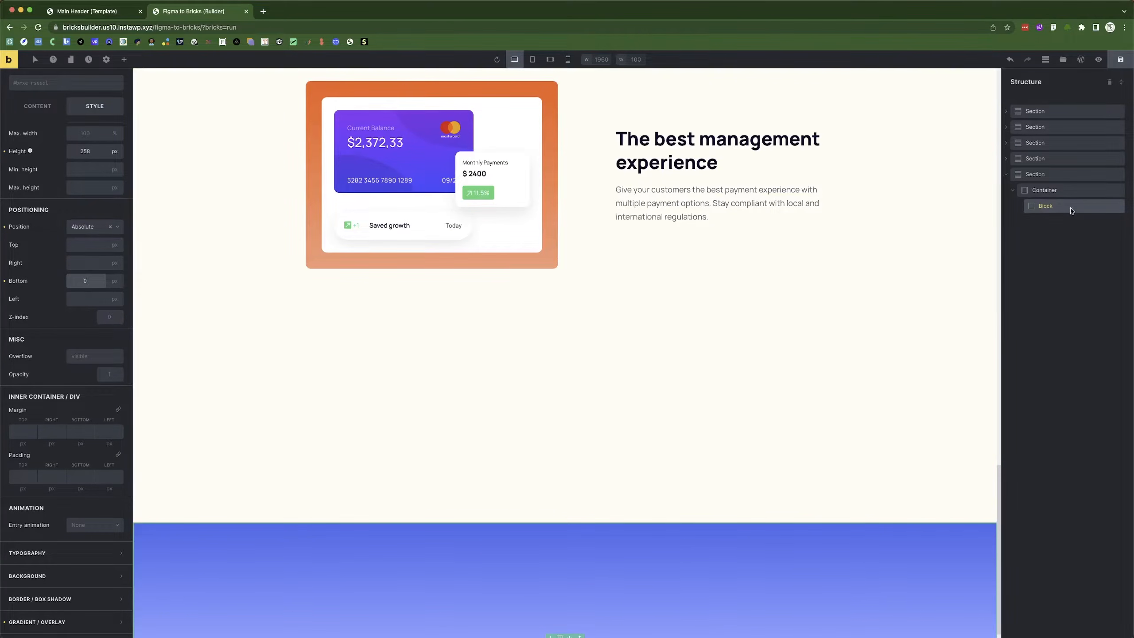
{"action": "scroll", "coordinate": [429, 519], "scroll_direction": "down", "scroll_amount": 1}
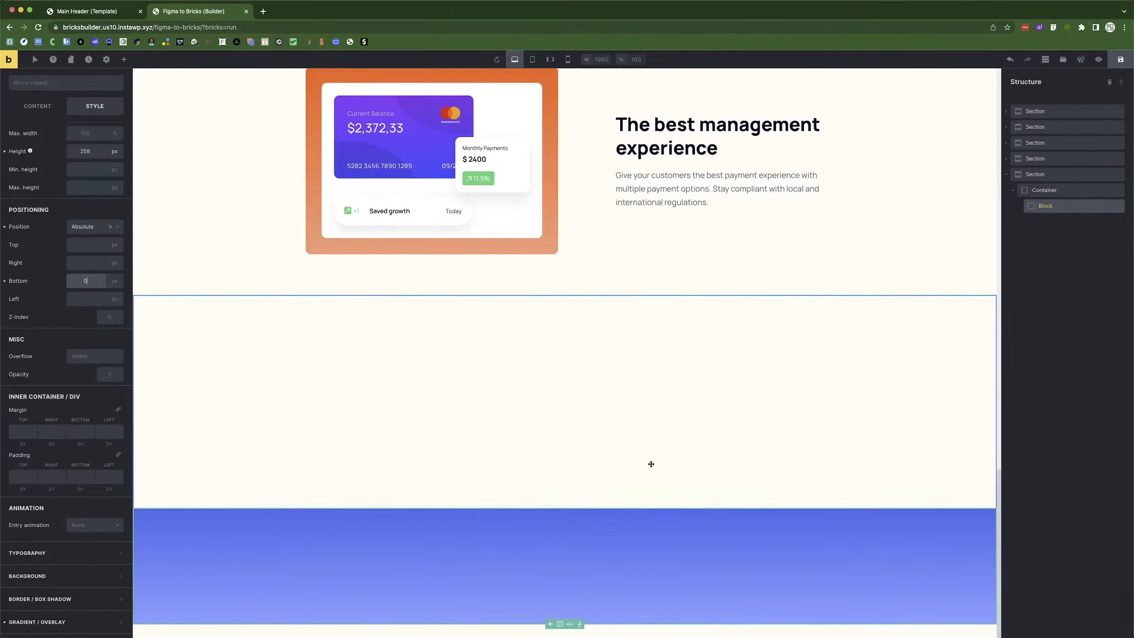
Add a new Div inside the container that holds the Block.
{"action": "left_click", "coordinate": [1050, 190]}
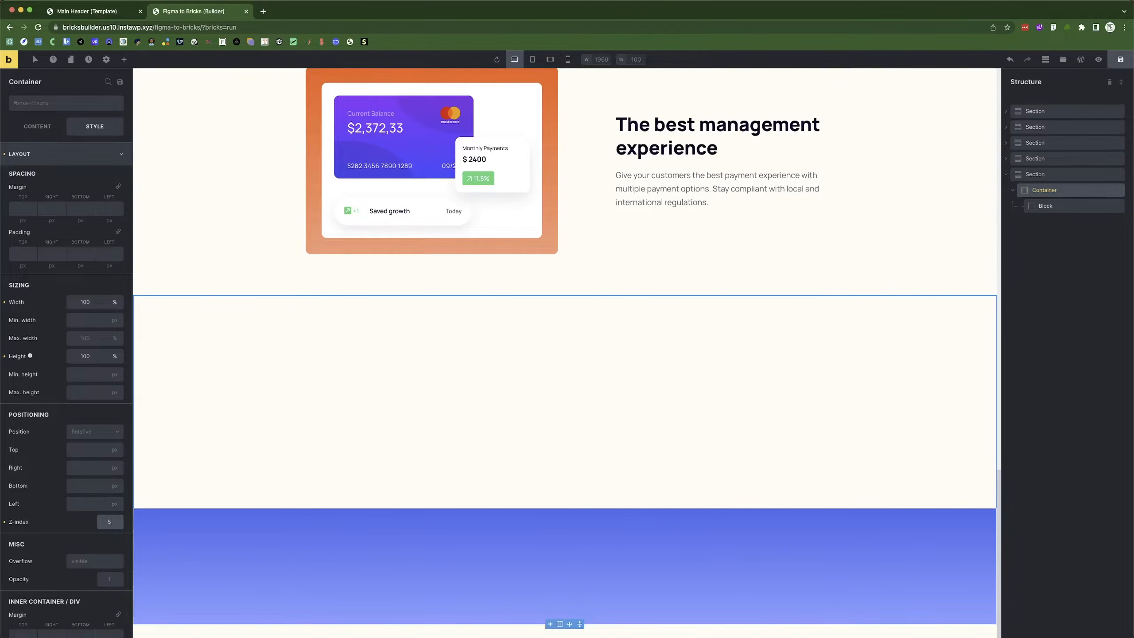
{"action": "left_click", "coordinate": [1075, 191]}
{"action": "left_click", "coordinate": [123, 59]}
{"action": "left_click", "coordinate": [98, 179]}
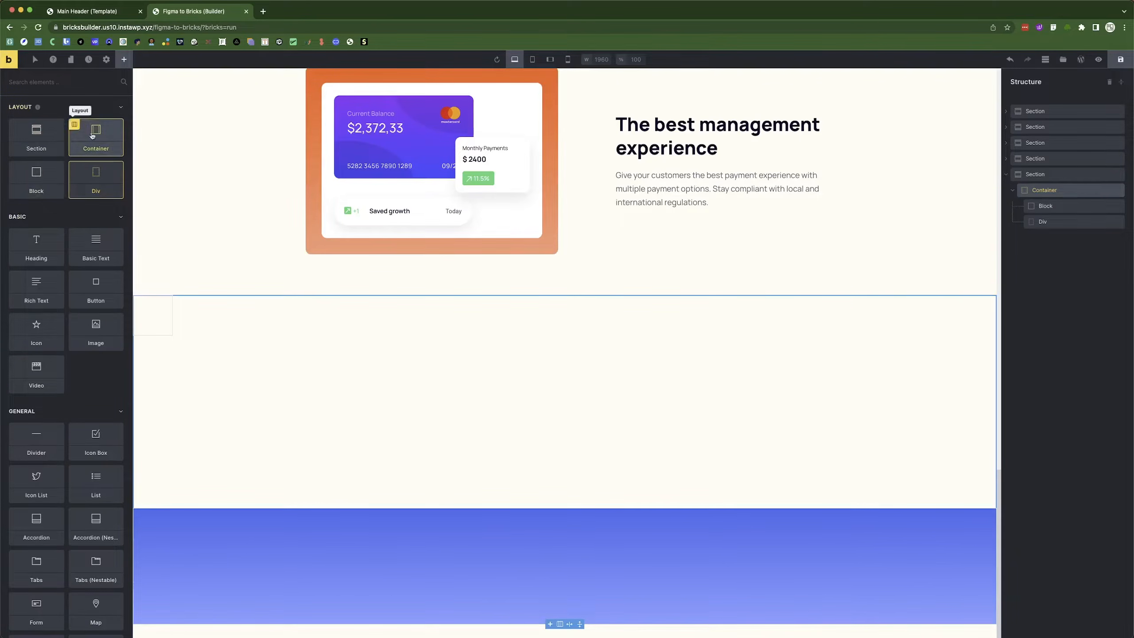
Make the Div 1170 px wide, centre it in the container, and move it above the Block.
{"action": "left_click", "coordinate": [1071, 228]}
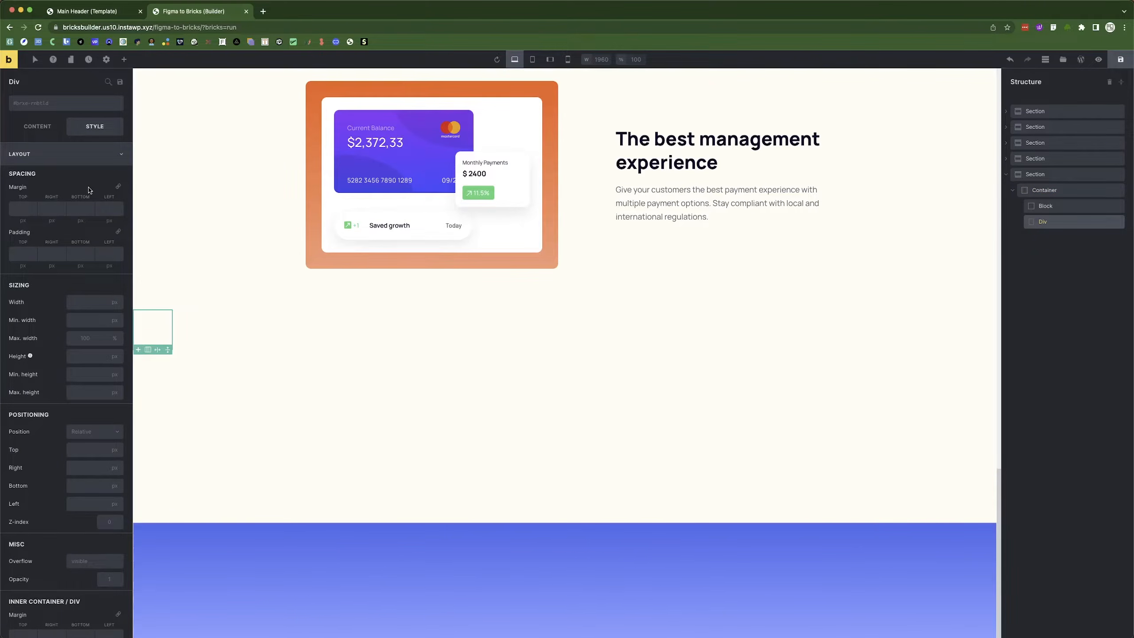
{"action": "left_click", "coordinate": [79, 300]}
{"action": "type", "text": "1170"}
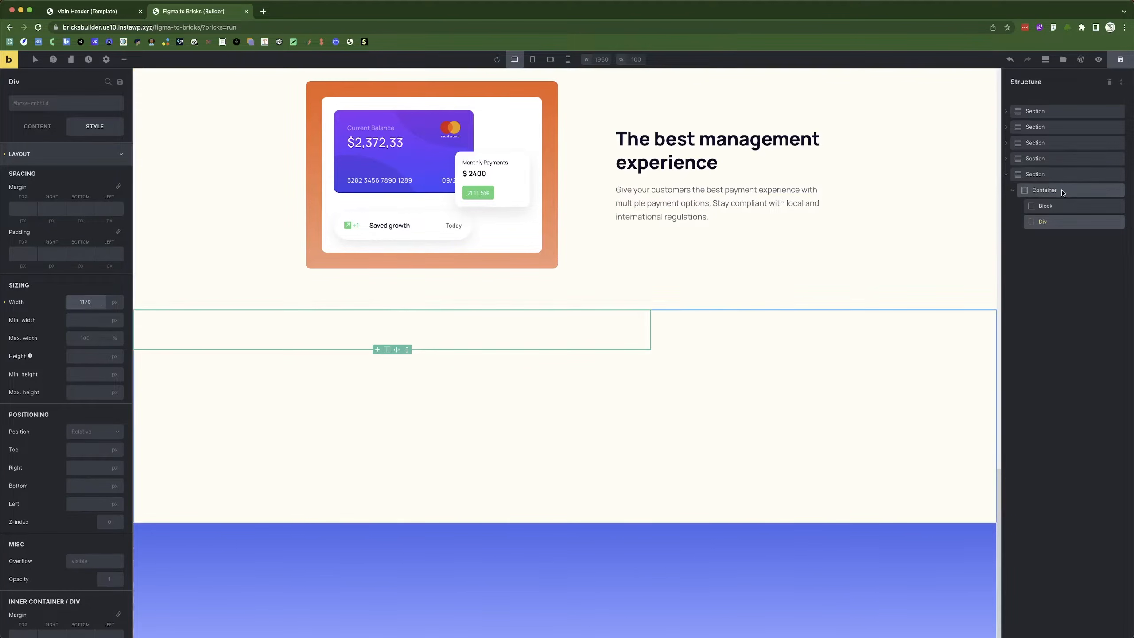
{"action": "left_click", "coordinate": [1044, 190]}
{"action": "left_click", "coordinate": [38, 125]}
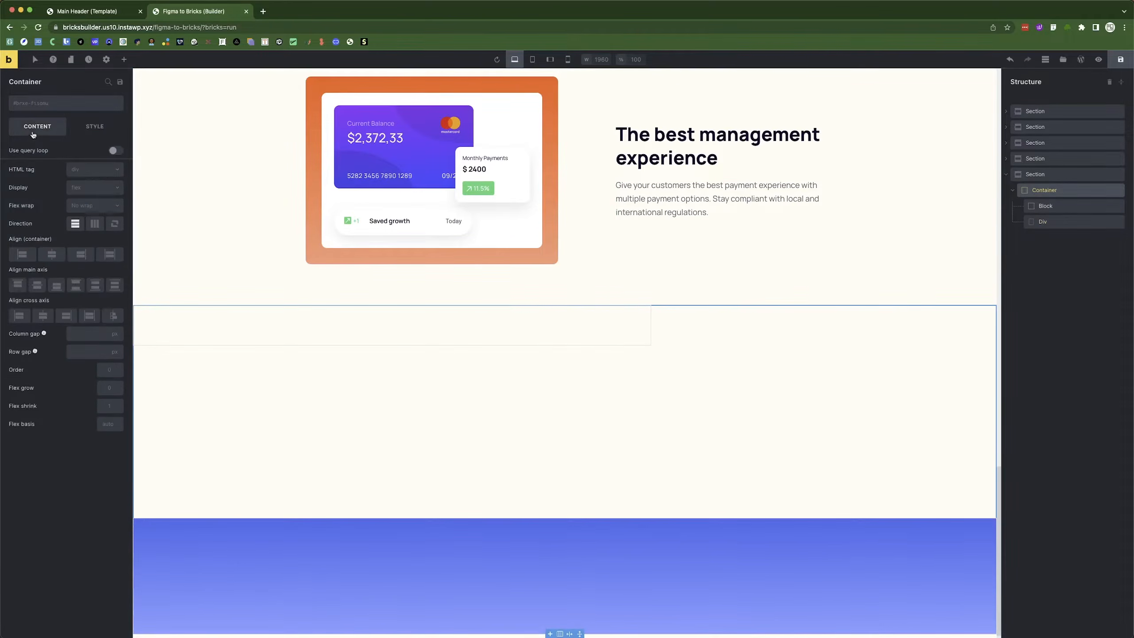
{"action": "left_click", "coordinate": [43, 316]}
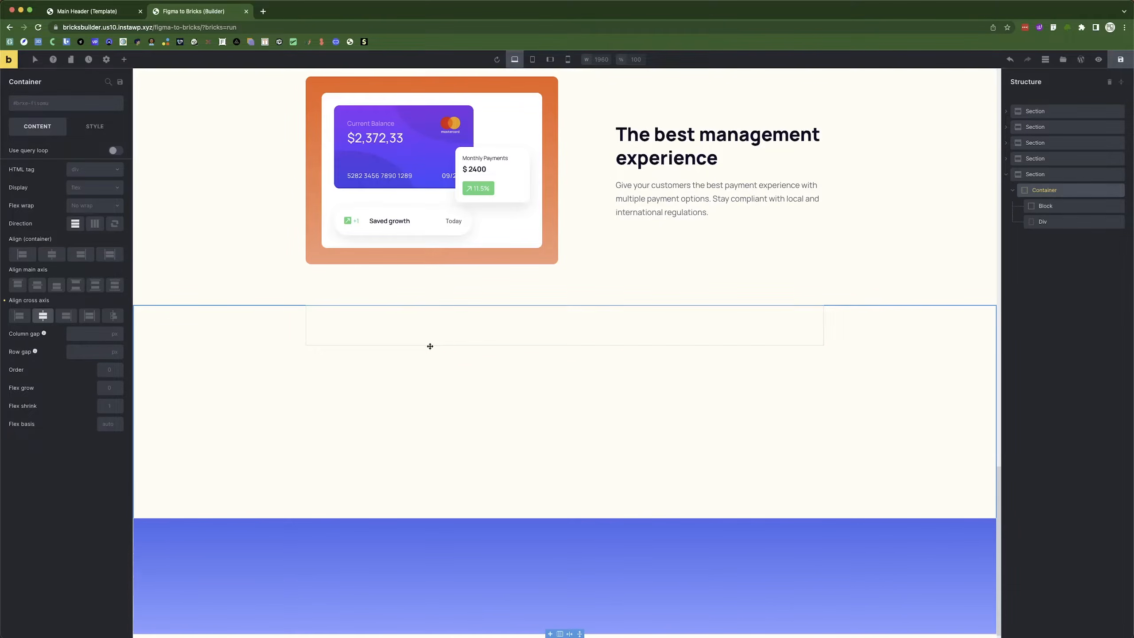
{"action": "left_click", "coordinate": [1040, 222]}
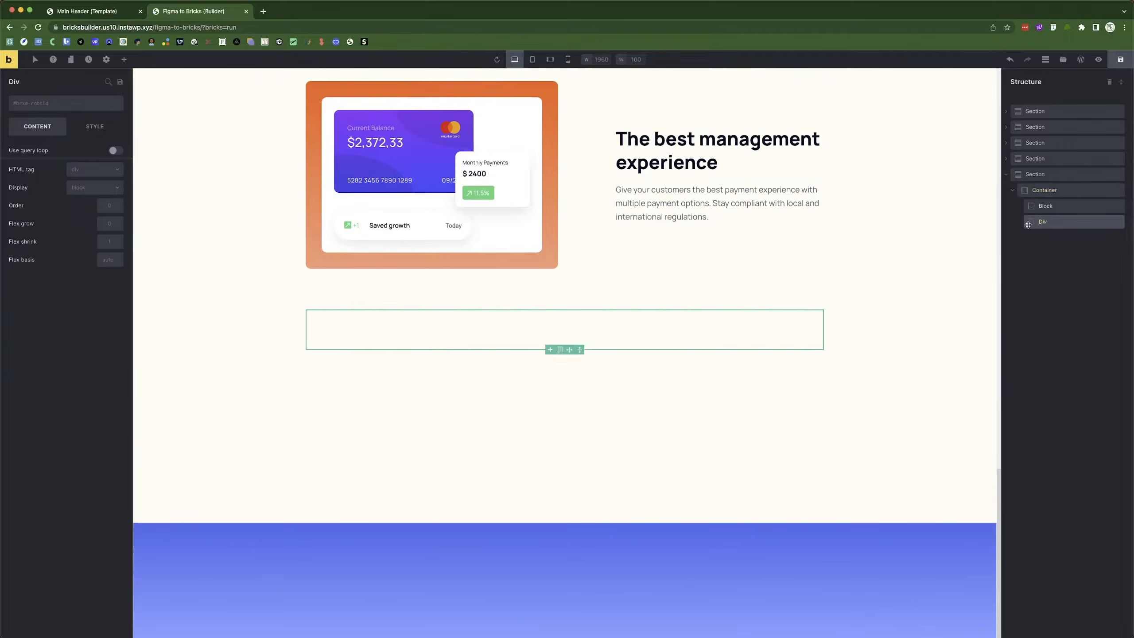
{"action": "left_click_drag", "start_coordinate": [1056, 223], "coordinate": [1046, 206]}
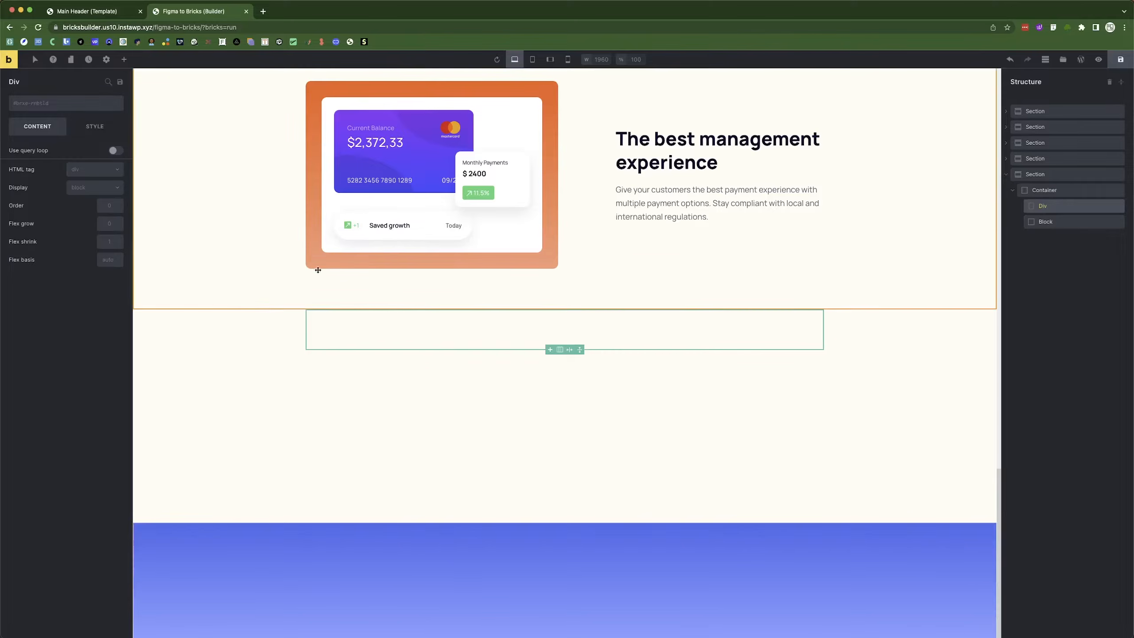
Set the Div's height to 100% and its z-index to 5.
{"action": "left_click", "coordinate": [94, 126]}
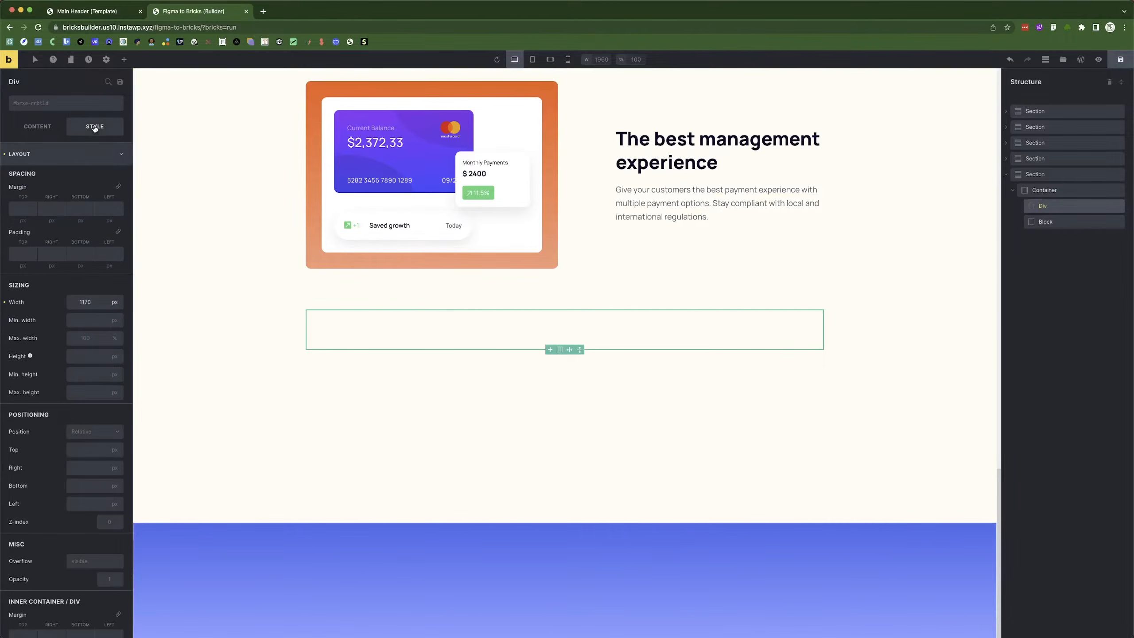
{"action": "left_click", "coordinate": [114, 357]}
{"action": "left_click", "coordinate": [99, 415]}
{"action": "left_click", "coordinate": [81, 355]}
{"action": "type", "text": "100"}
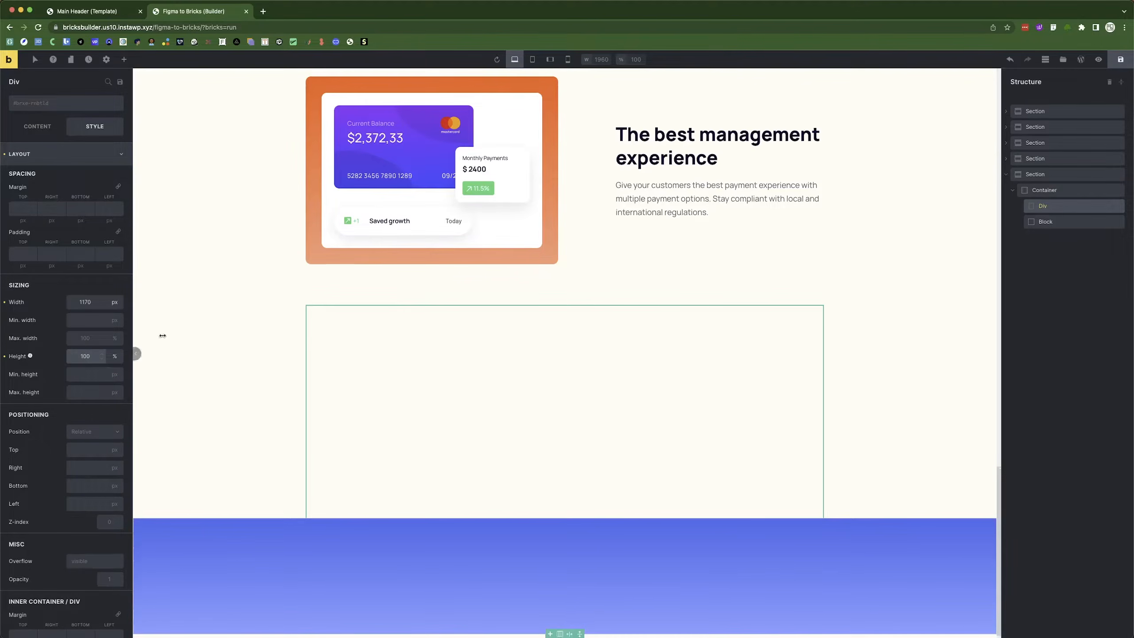
{"action": "left_click", "coordinate": [100, 522]}
{"action": "type", "text": "5"}
{"action": "scroll", "coordinate": [464, 454], "scroll_direction": "down", "scroll_amount": 1}
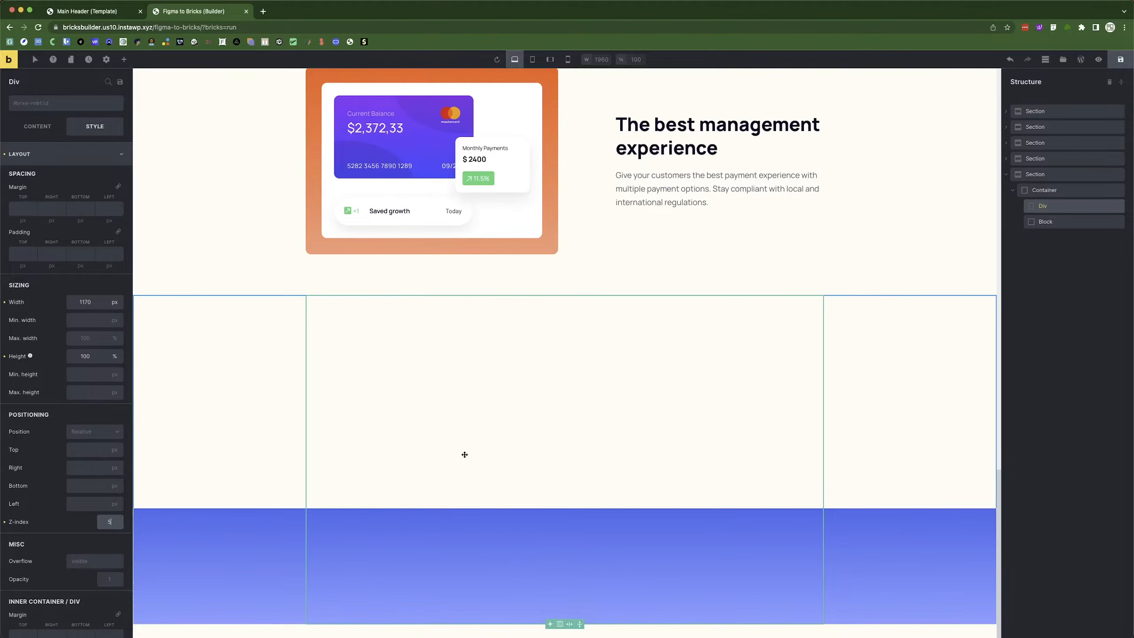
{"action": "left_click", "coordinate": [1057, 193]}
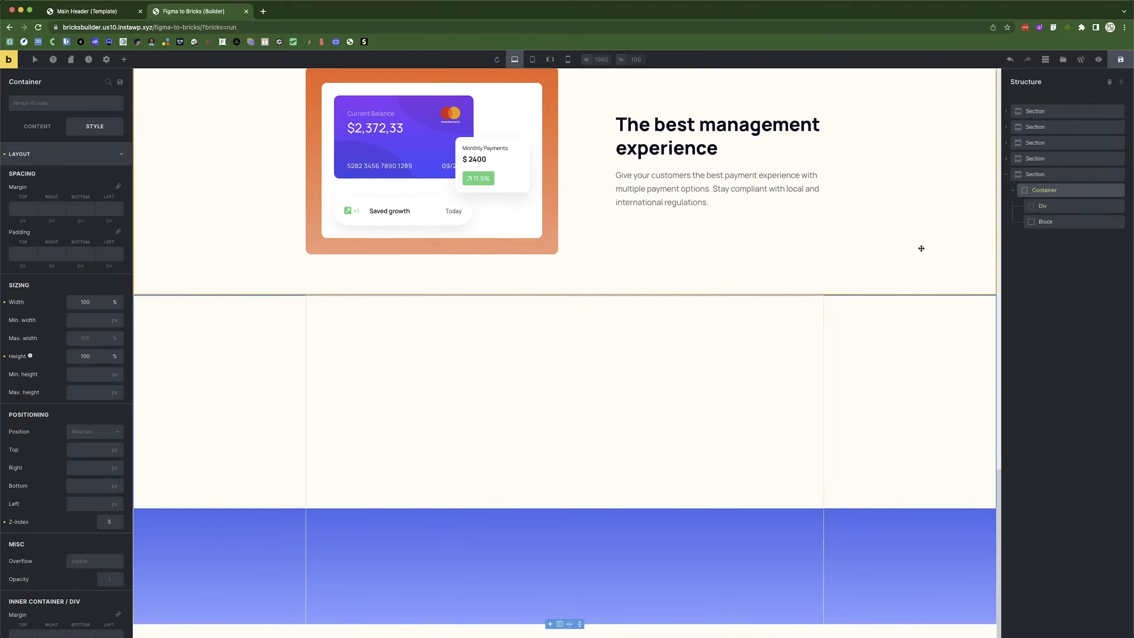
{"action": "left_click", "coordinate": [1042, 223]}
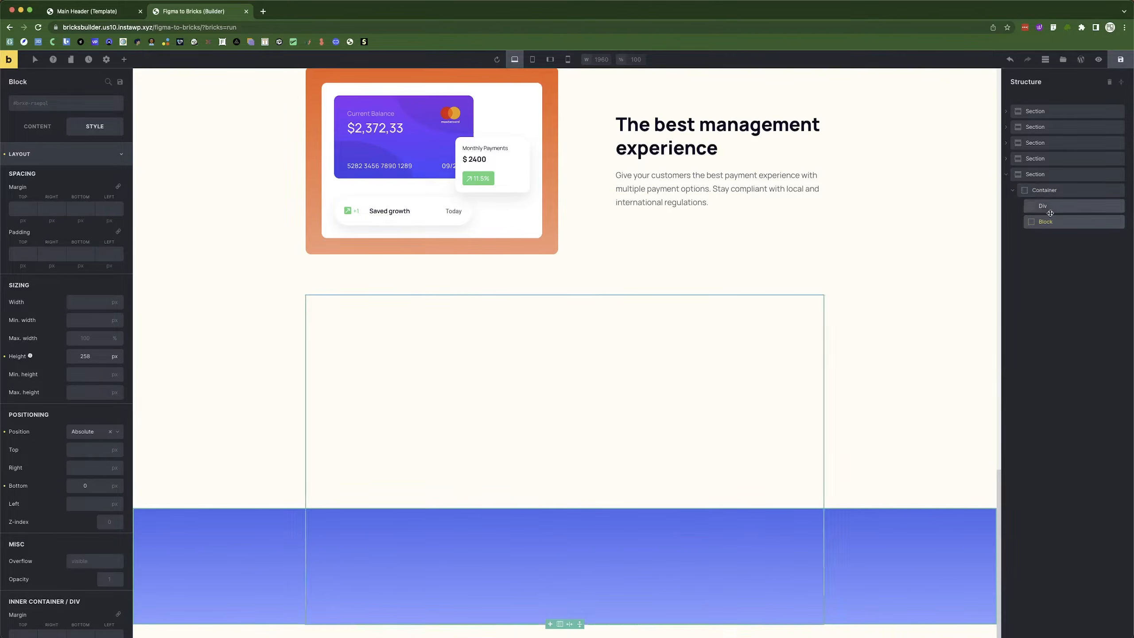
Move the Block above the Container and clear the Div's z-index.
{"action": "left_click_drag", "start_coordinate": [1055, 225], "coordinate": [1041, 192]}
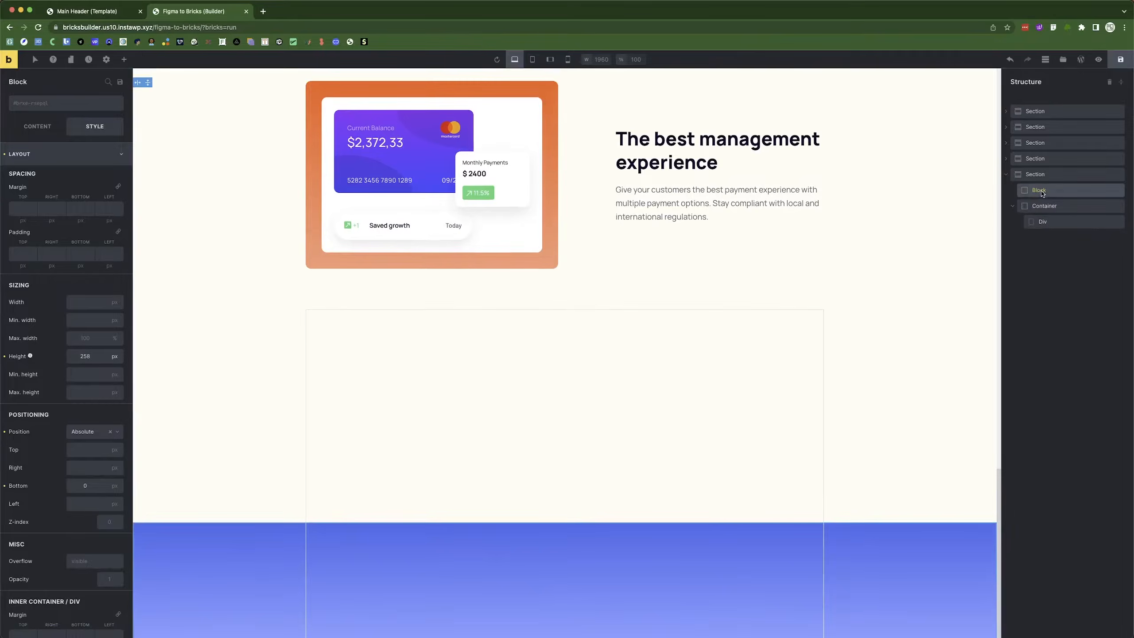
{"action": "left_click", "coordinate": [218, 411]}
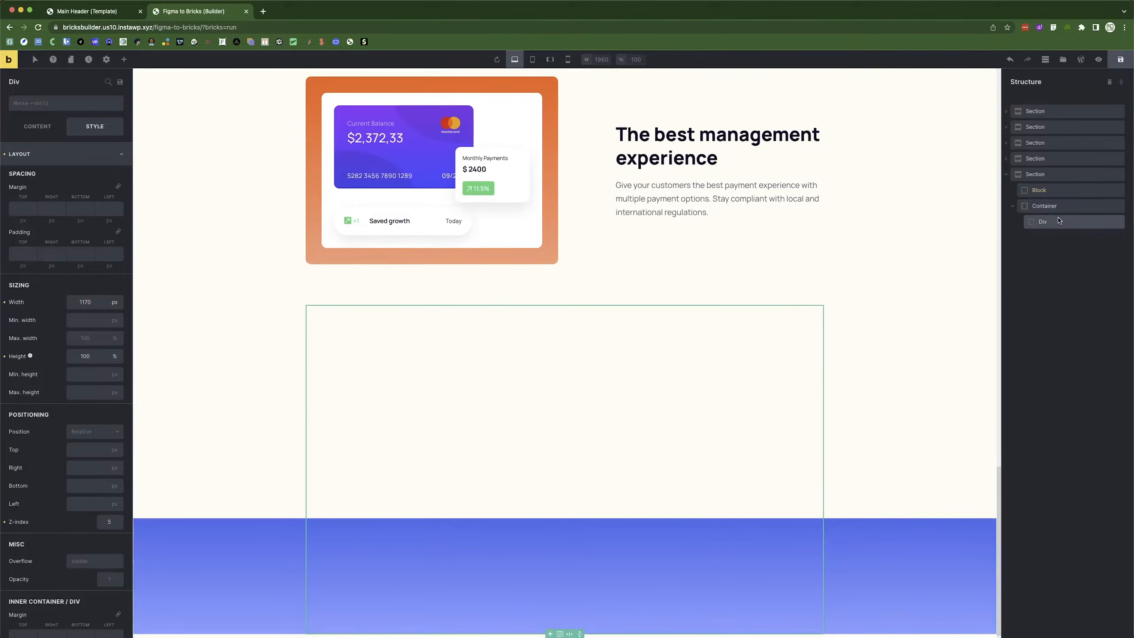
{"action": "left_click", "coordinate": [4, 522]}
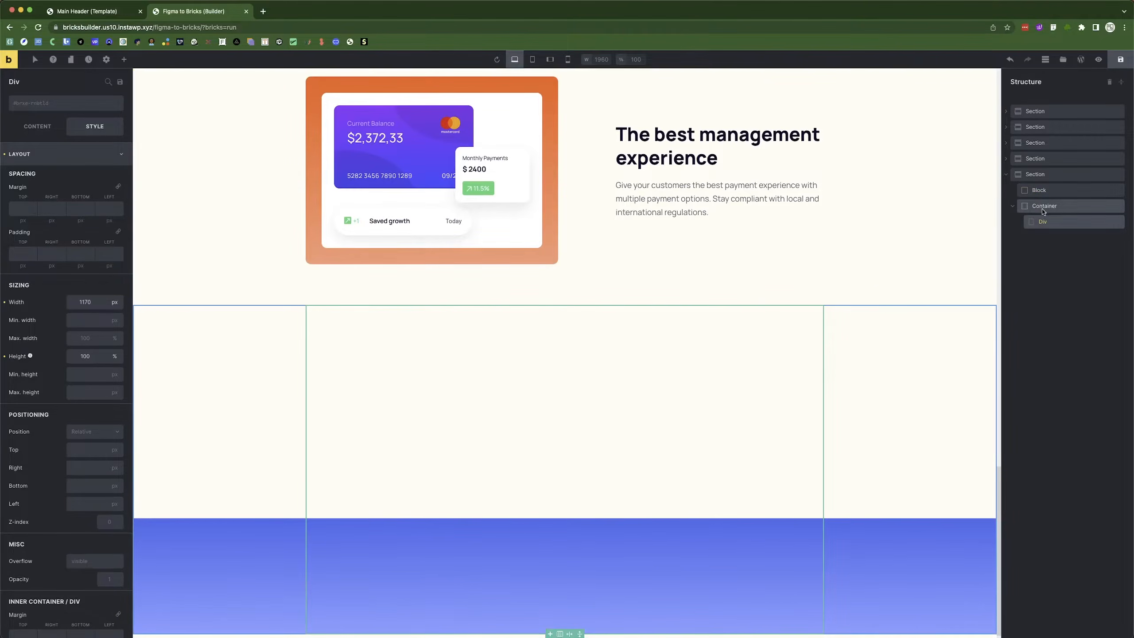
Duplicate the Block and check the 705×472 blue rectangle in Figma.
{"action": "left_click", "coordinate": [1044, 191]}
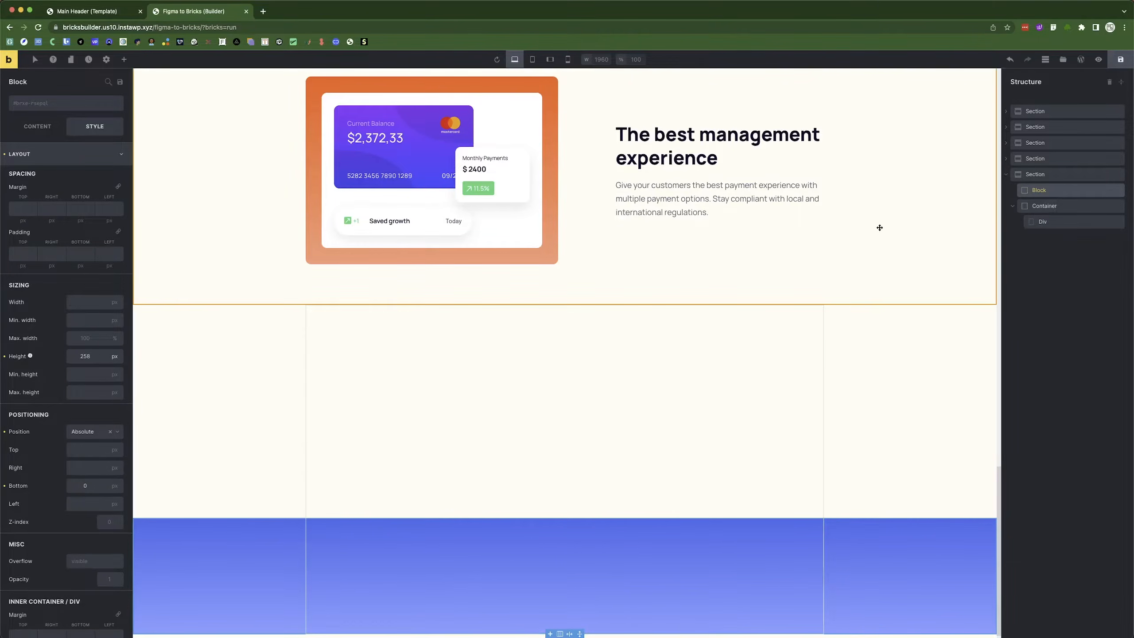
{"action": "right_click", "coordinate": [1060, 190]}
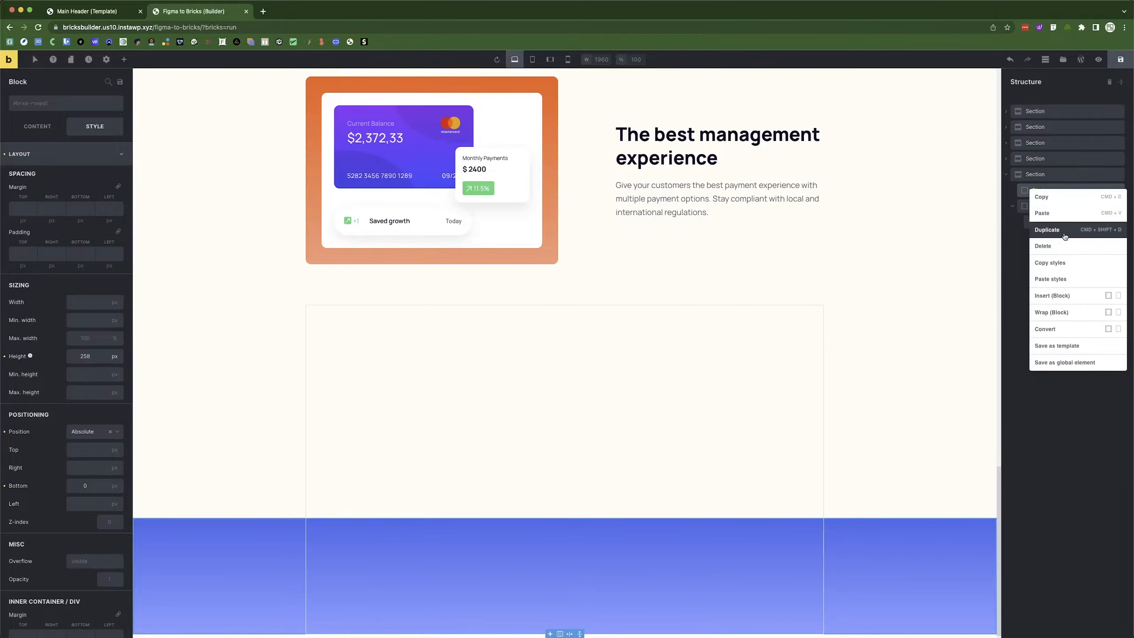
{"action": "left_click", "coordinate": [1064, 230]}
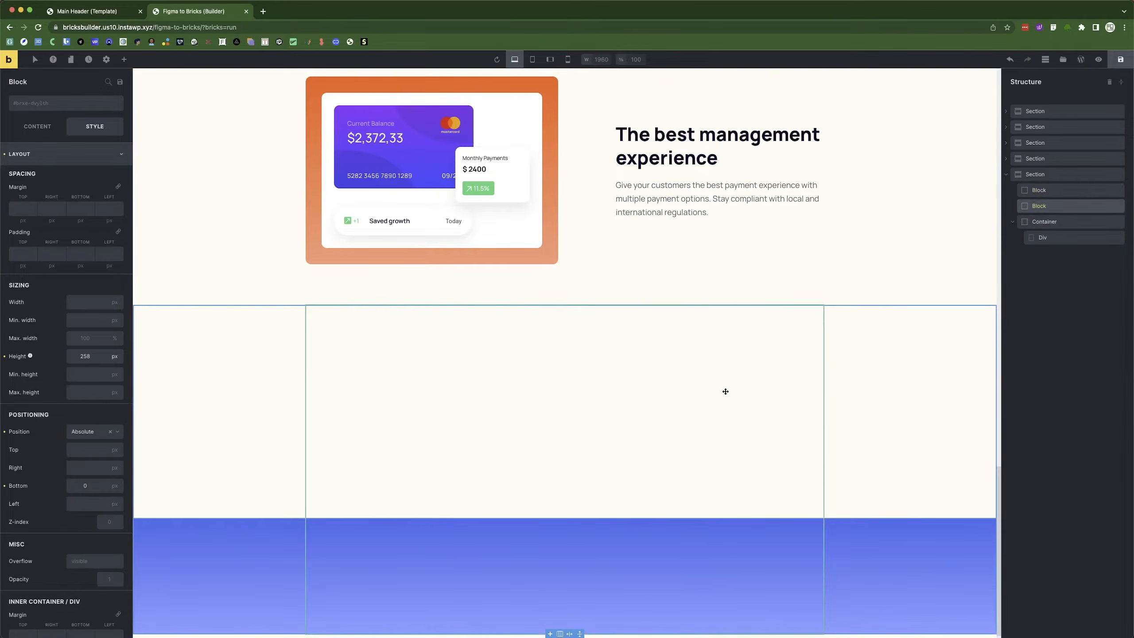
{"action": "key", "text": "super+Tab"}
{"action": "left_click", "coordinate": [561, 286]}
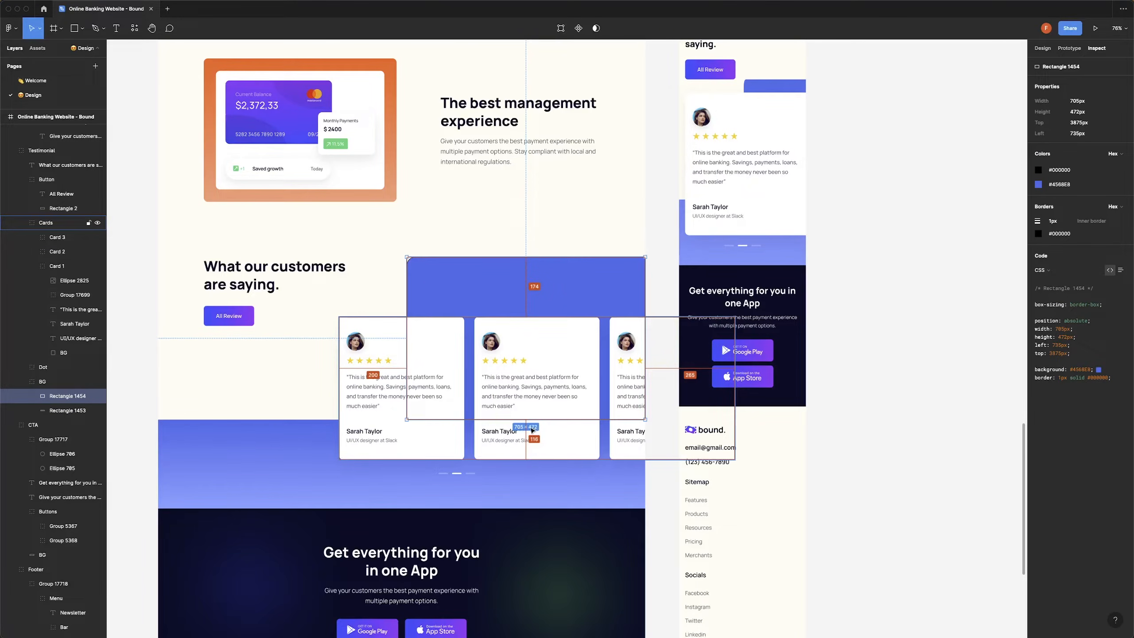
Resize the duplicate Block to 705 px wide by 472 px tall.
{"action": "key", "text": "super+Tab"}
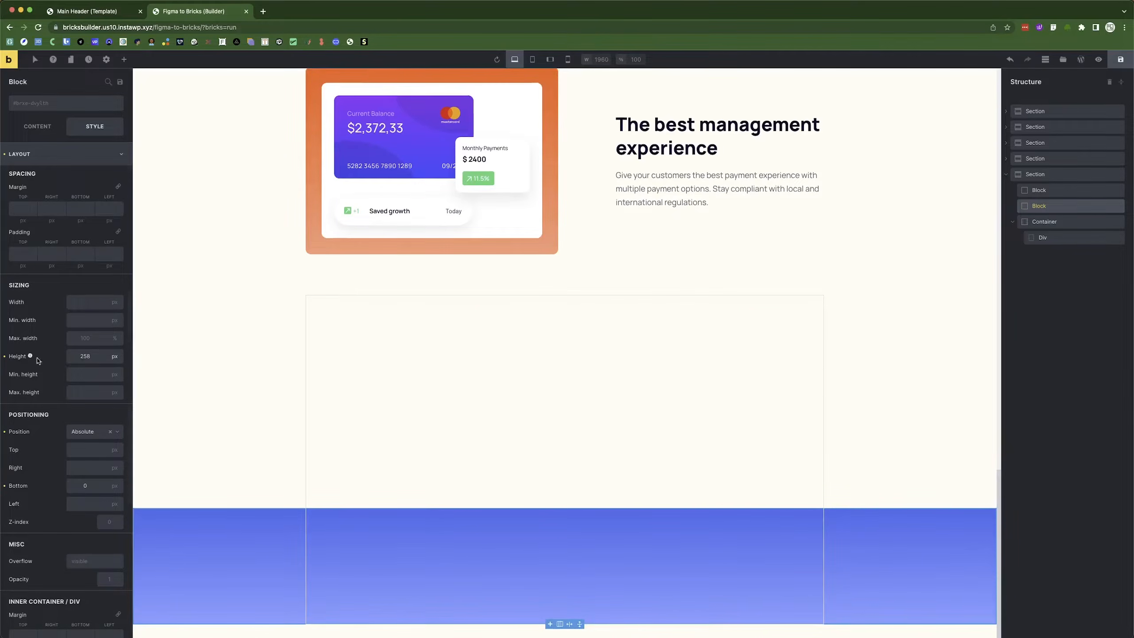
{"action": "left_click", "coordinate": [86, 356]}
{"action": "double_click", "coordinate": [78, 356]}
{"action": "type", "text": "472"}
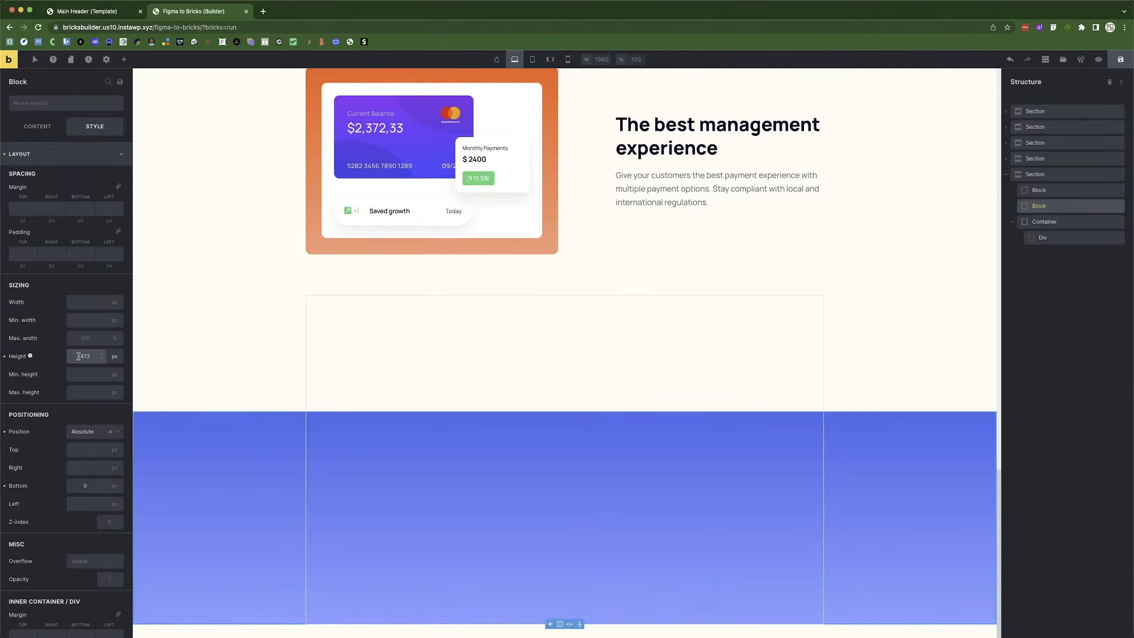
{"action": "left_click", "coordinate": [83, 305]}
{"action": "type", "text": "705"}
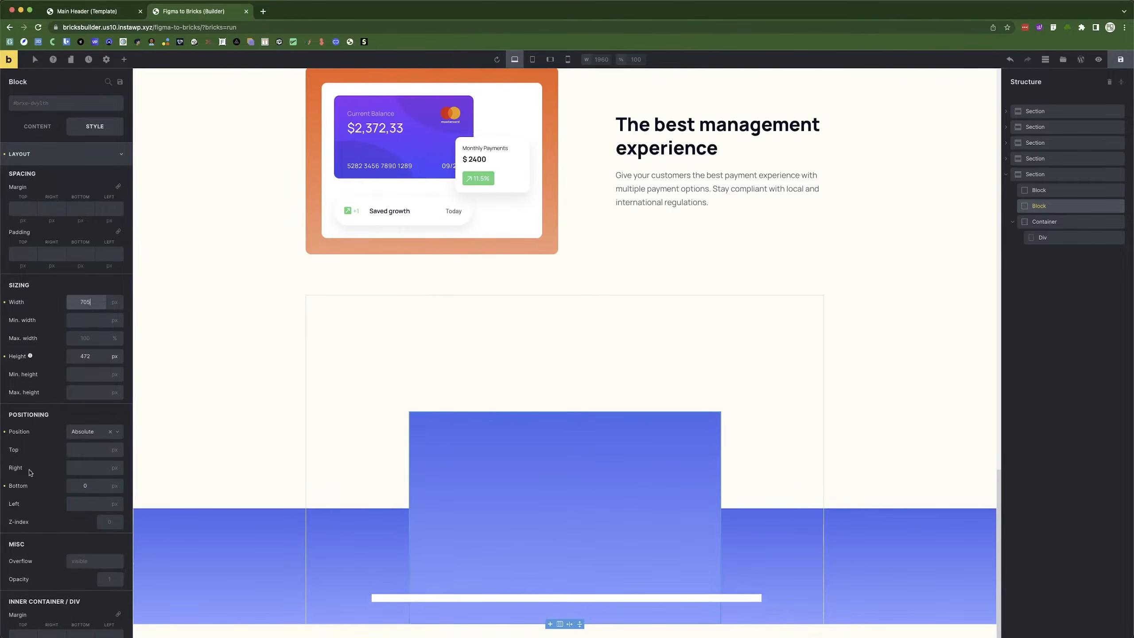
Clear the Block's bottom offset and give it a right offset of 0.
{"action": "left_click", "coordinate": [5, 488]}
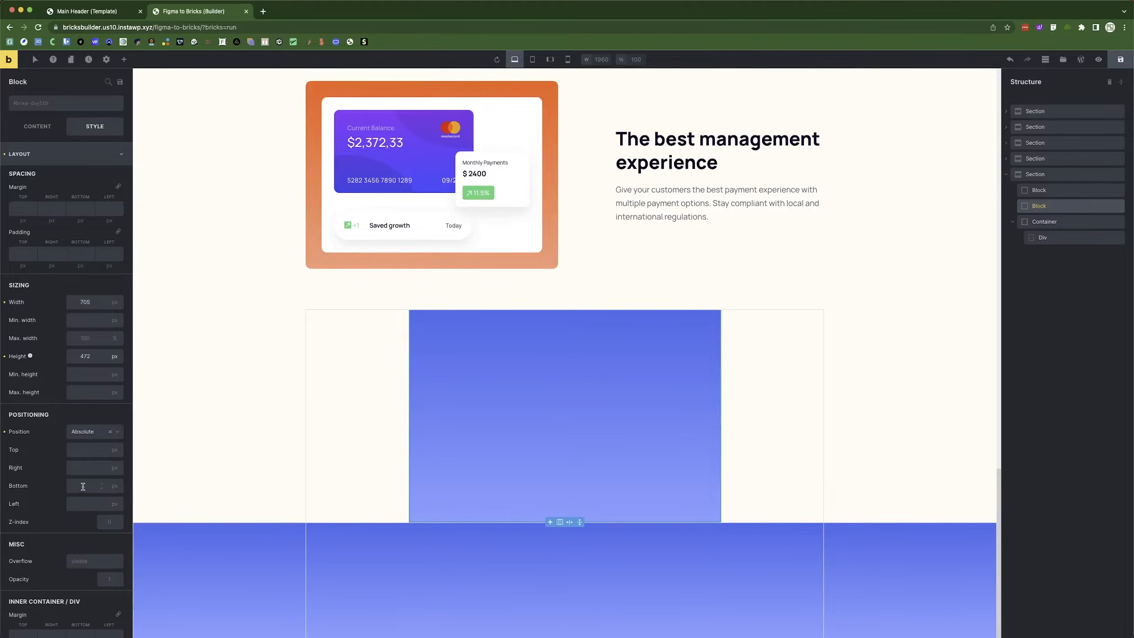
{"action": "left_click", "coordinate": [76, 466]}
{"action": "type", "text": "0"}
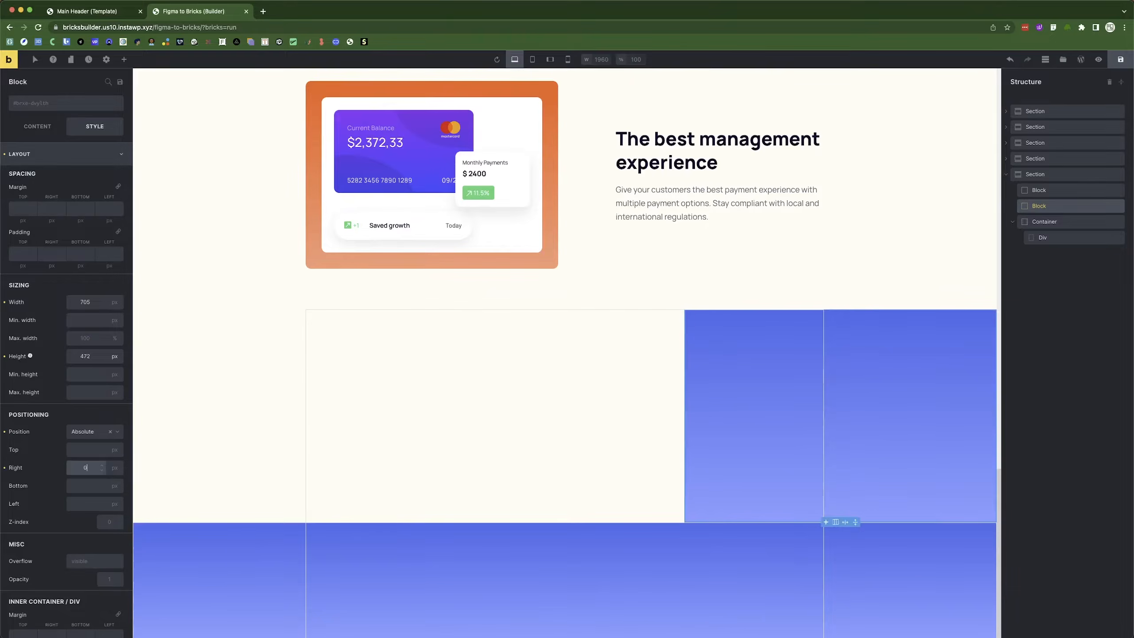
{"action": "key", "text": "super+Tab"}
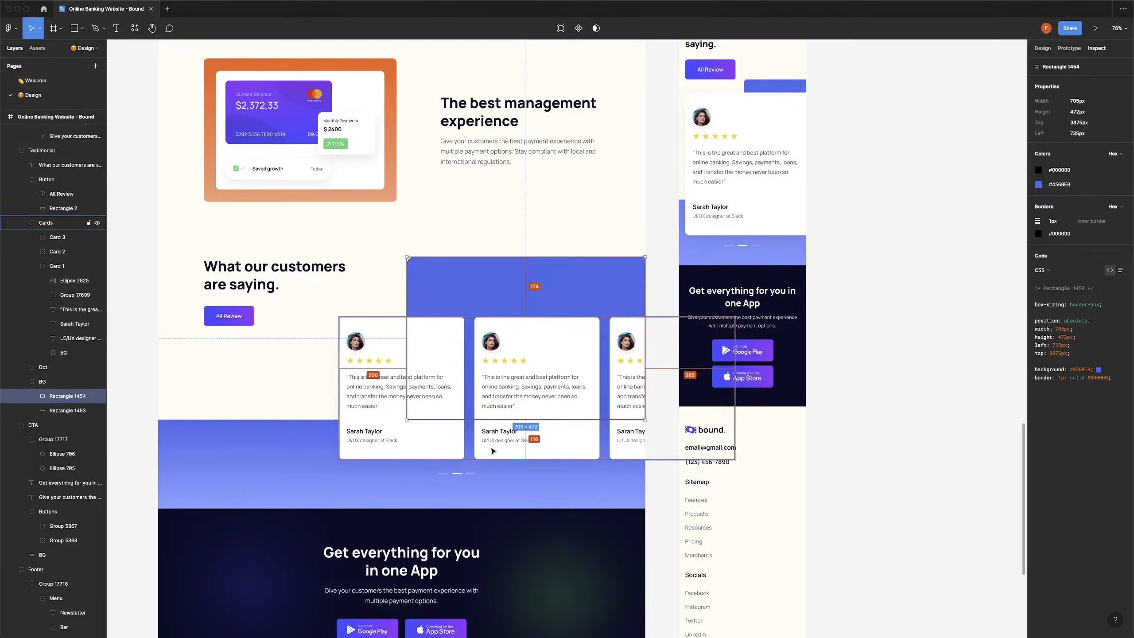
{"action": "key", "text": "super+Tab"}
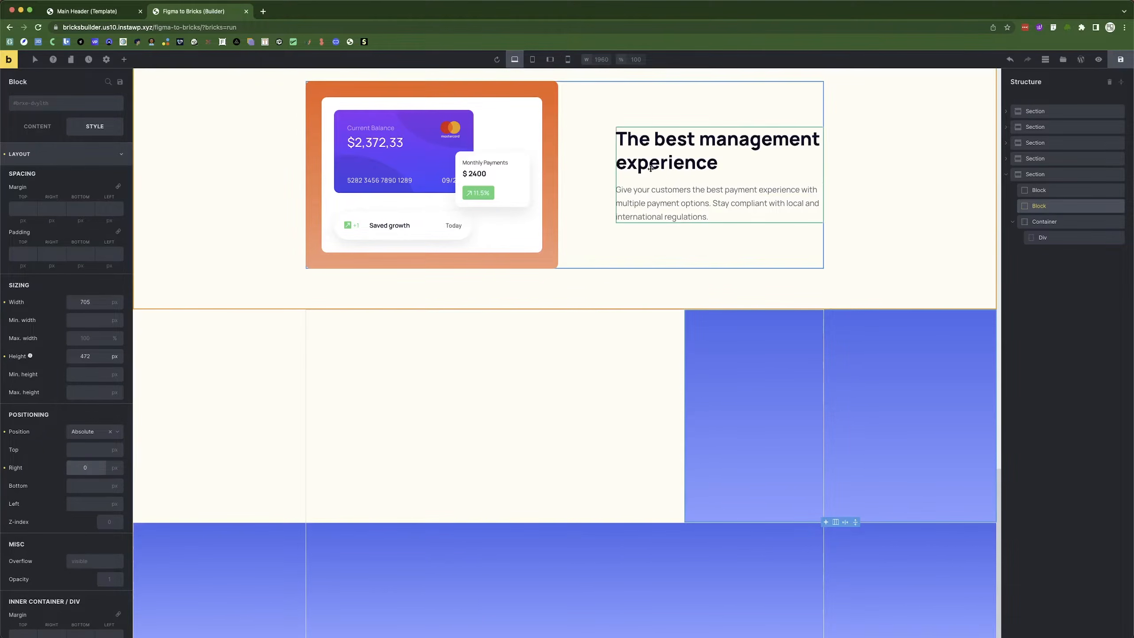
{"action": "left_click_drag", "start_coordinate": [1058, 207], "coordinate": [1052, 234]}
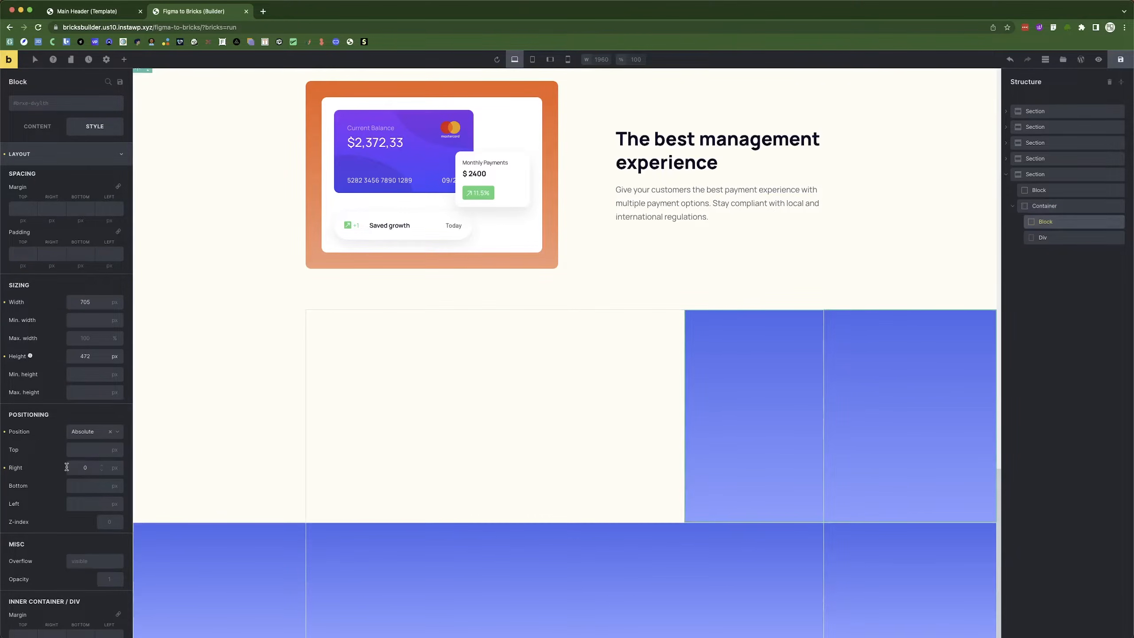
{"action": "left_click_drag", "start_coordinate": [1041, 221], "coordinate": [1037, 198]}
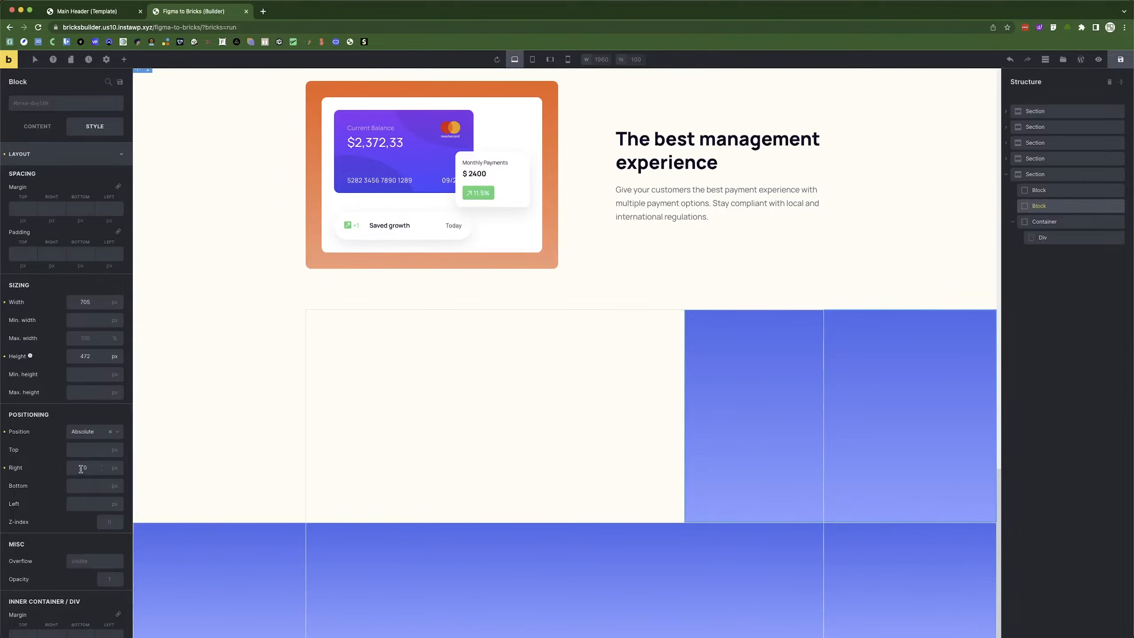
Change the Block's right offset to 15% and save the page.
{"action": "left_click", "coordinate": [113, 468]}
{"action": "left_click", "coordinate": [104, 525]}
{"action": "left_click", "coordinate": [84, 467]}
{"action": "type", "text": "50"}
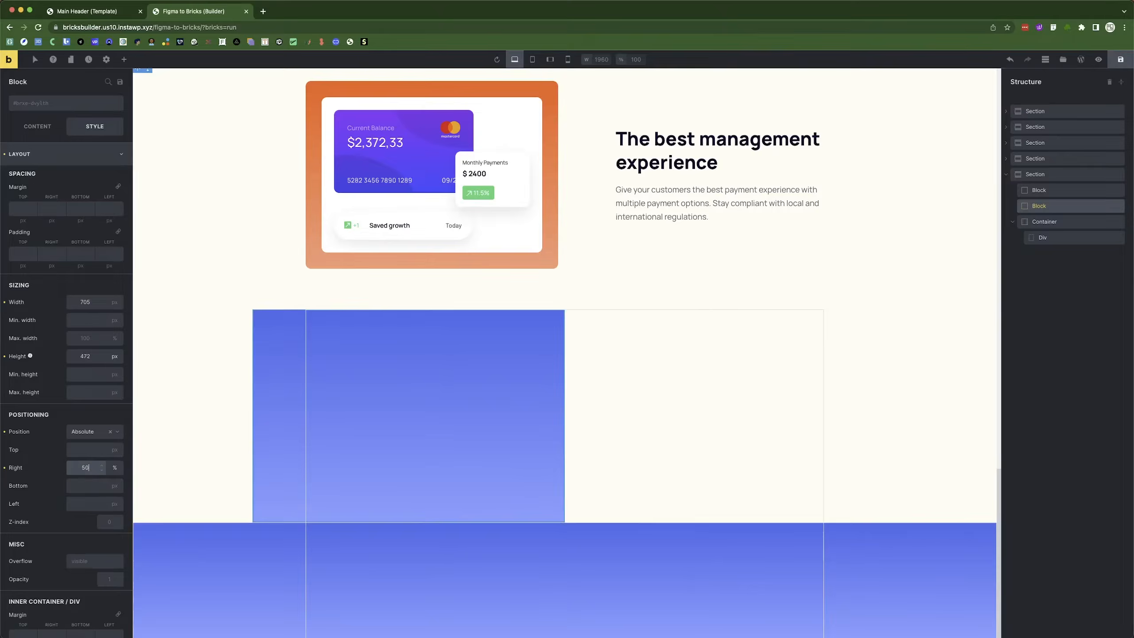
{"action": "key", "text": "BackSpace"}
{"action": "key", "text": "BackSpace"}
{"action": "type", "text": "15"}
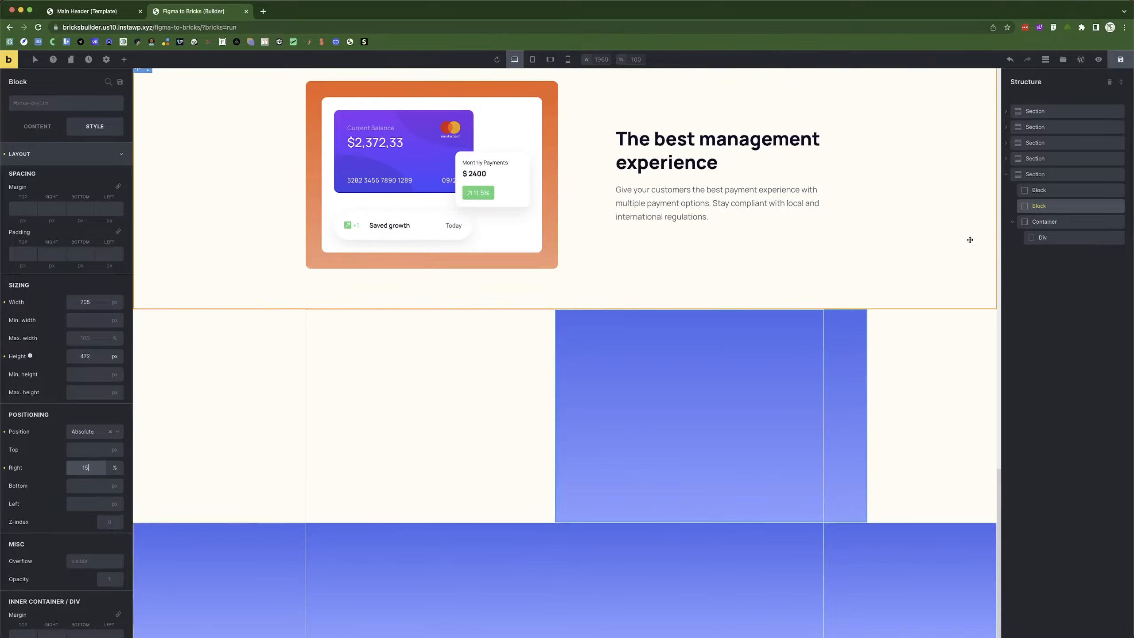
{"action": "left_click", "coordinate": [1120, 62]}
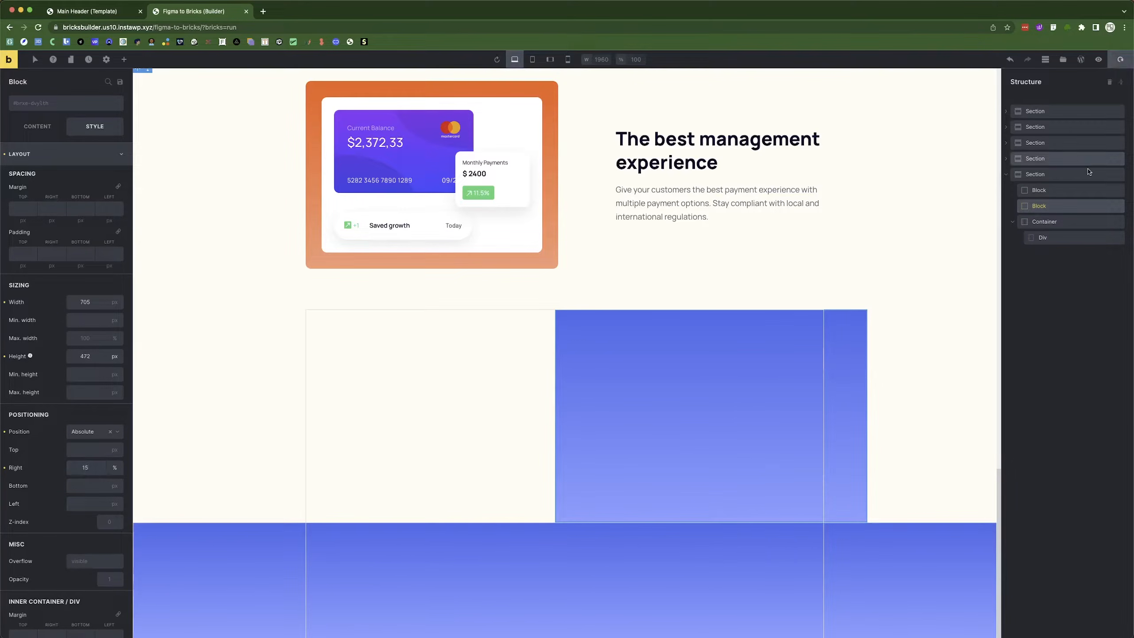
{"action": "left_click", "coordinate": [1027, 238]}
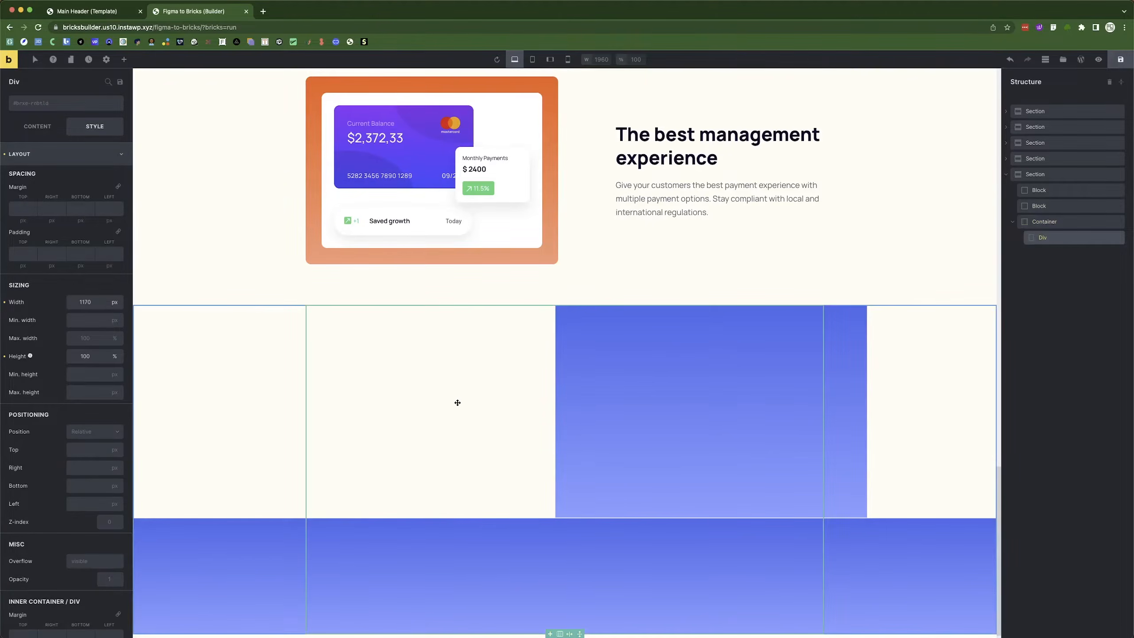
Add a nested Div inside the column Div and duplicate it.
{"action": "key", "text": "super+Tab"}
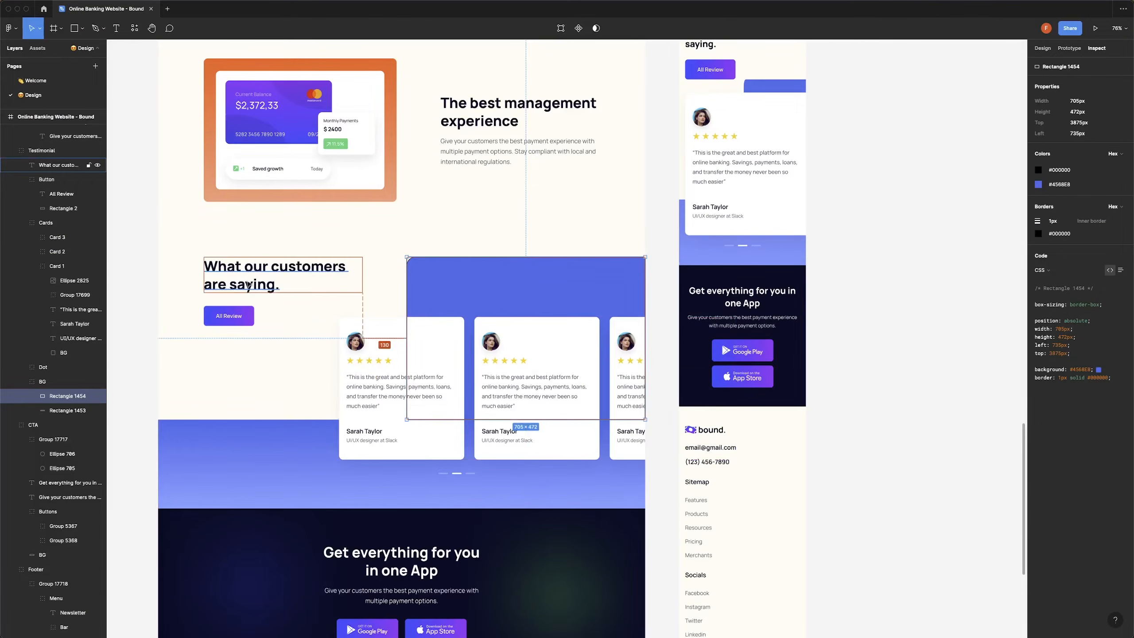
{"action": "key", "text": "super+Tab"}
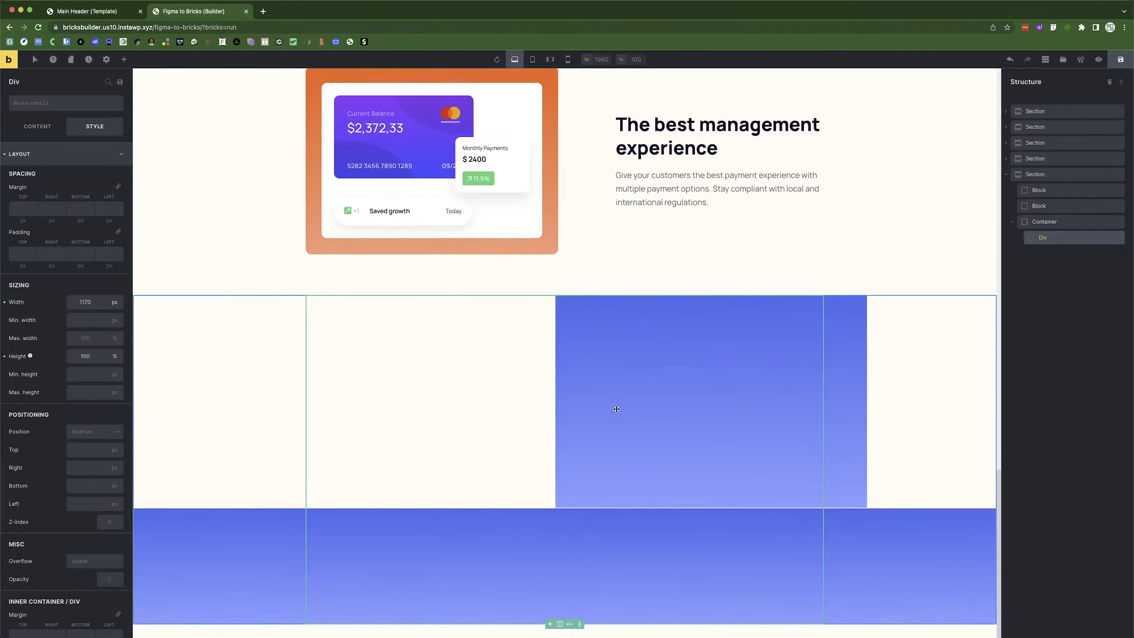
{"action": "left_click", "coordinate": [124, 60]}
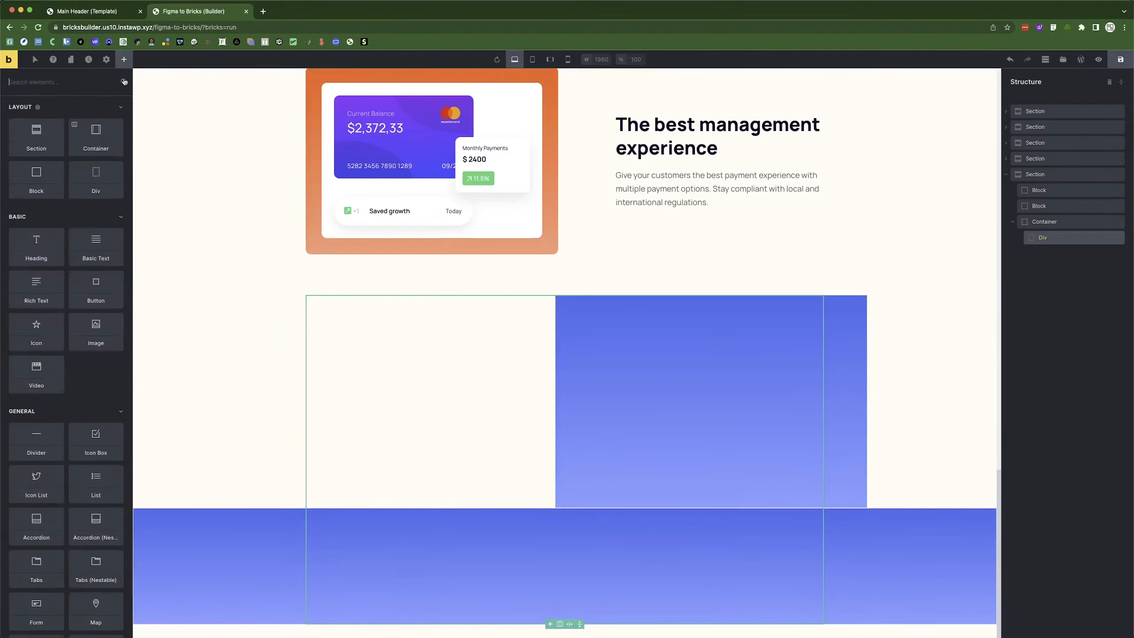
{"action": "key", "text": "super+Tab"}
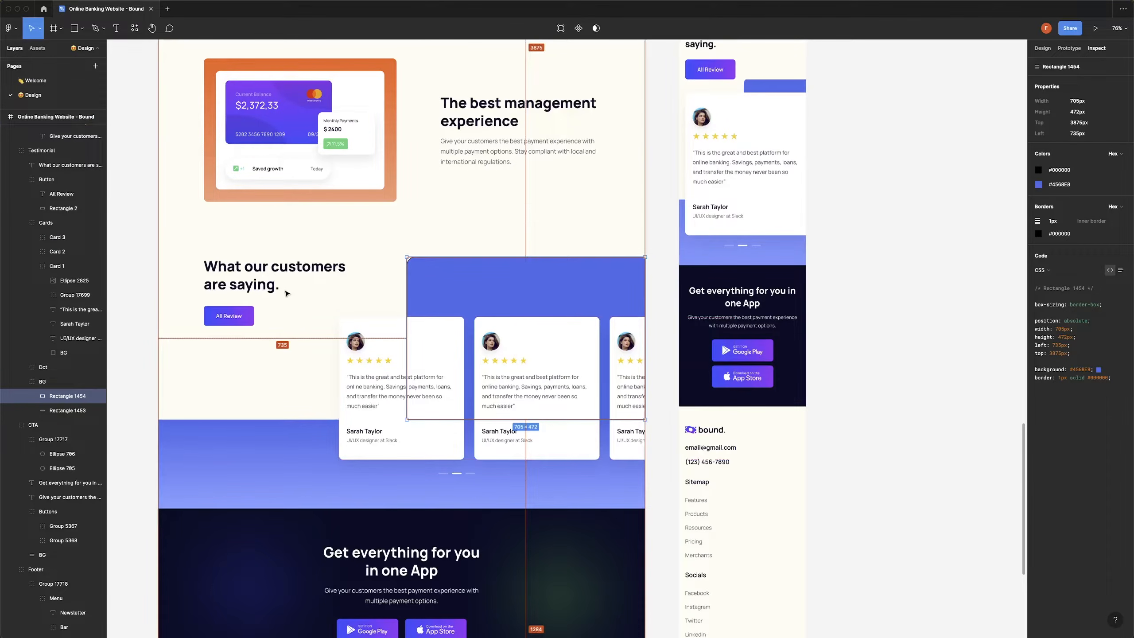
{"action": "key", "text": "super+Tab"}
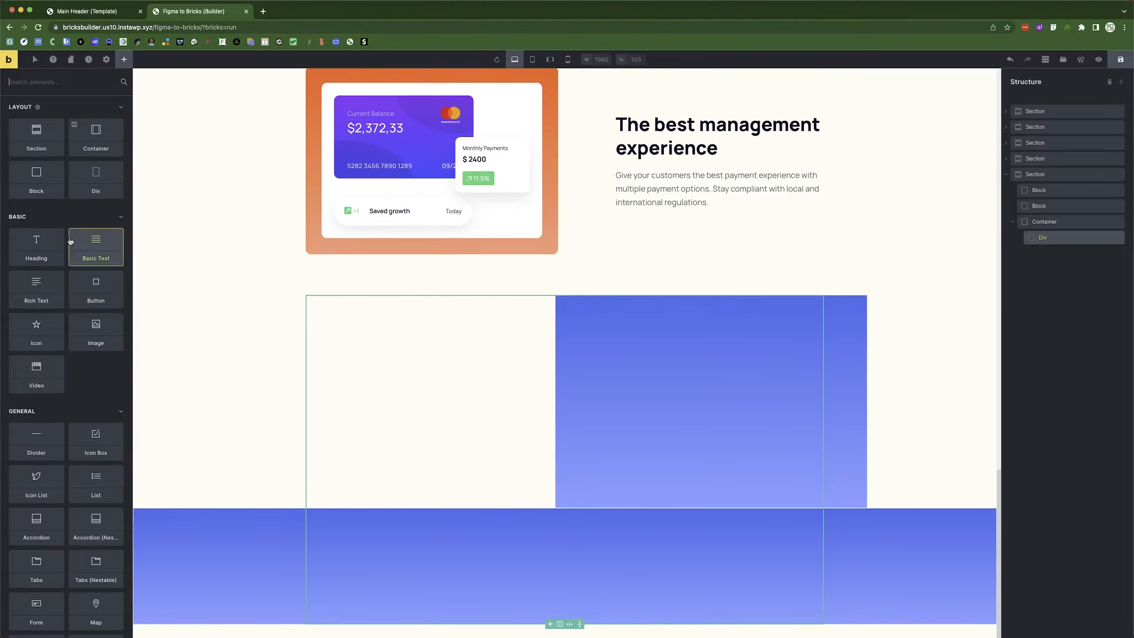
{"action": "left_click", "coordinate": [100, 180]}
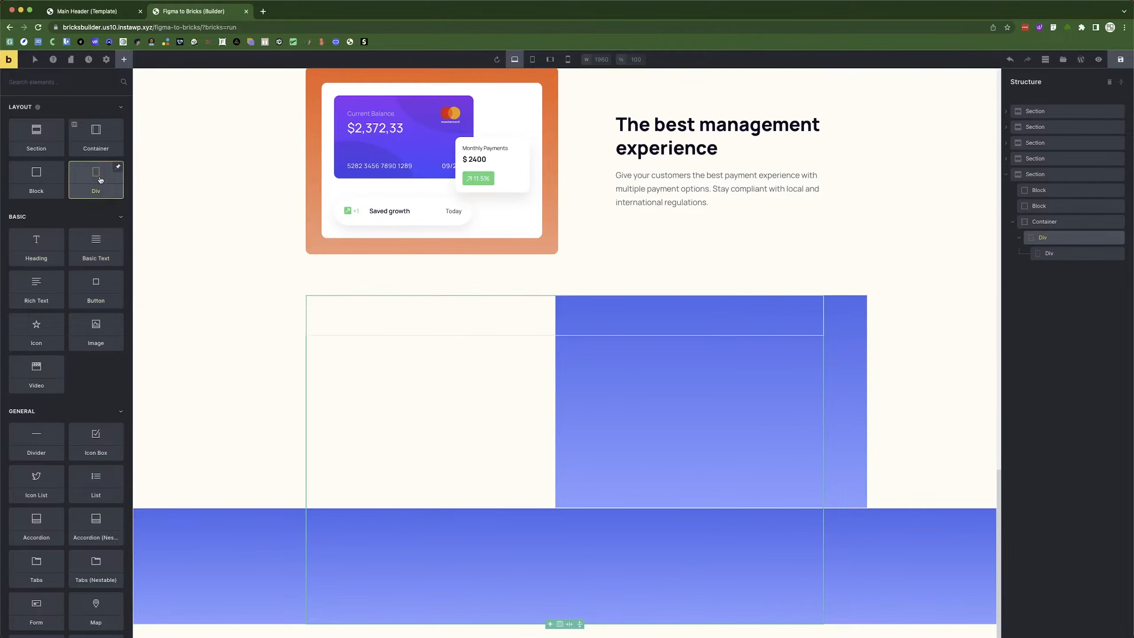
{"action": "left_click", "coordinate": [1065, 257]}
{"action": "right_click", "coordinate": [1054, 257]}
{"action": "left_click", "coordinate": [1068, 295]}
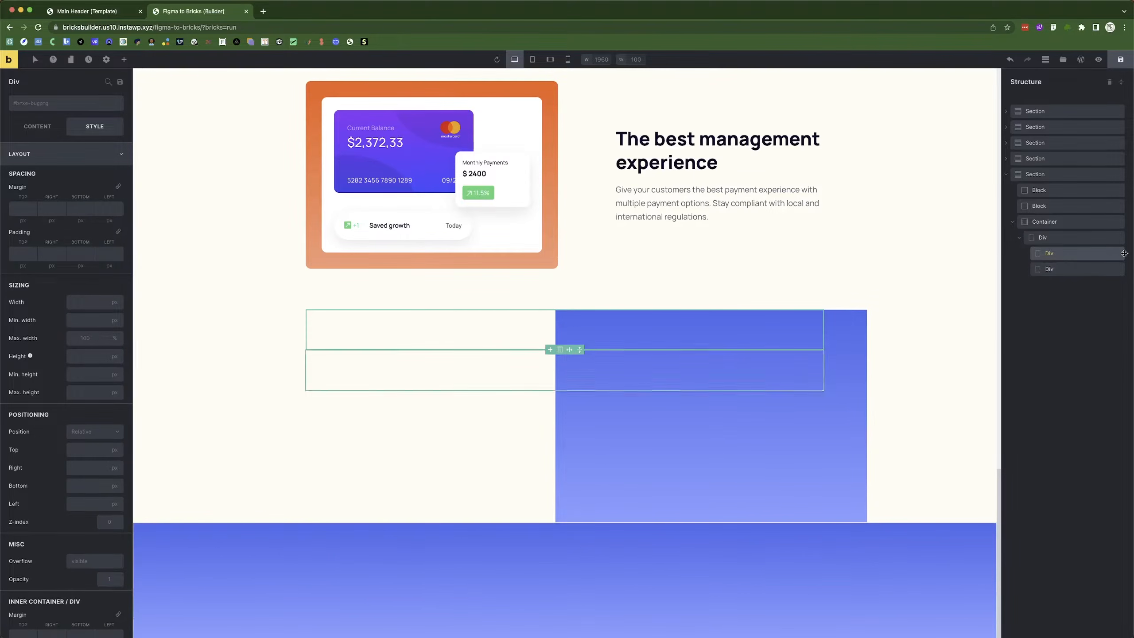
Copy the existing section heading and paste it into the new Div.
{"action": "key", "text": "super+Tab"}
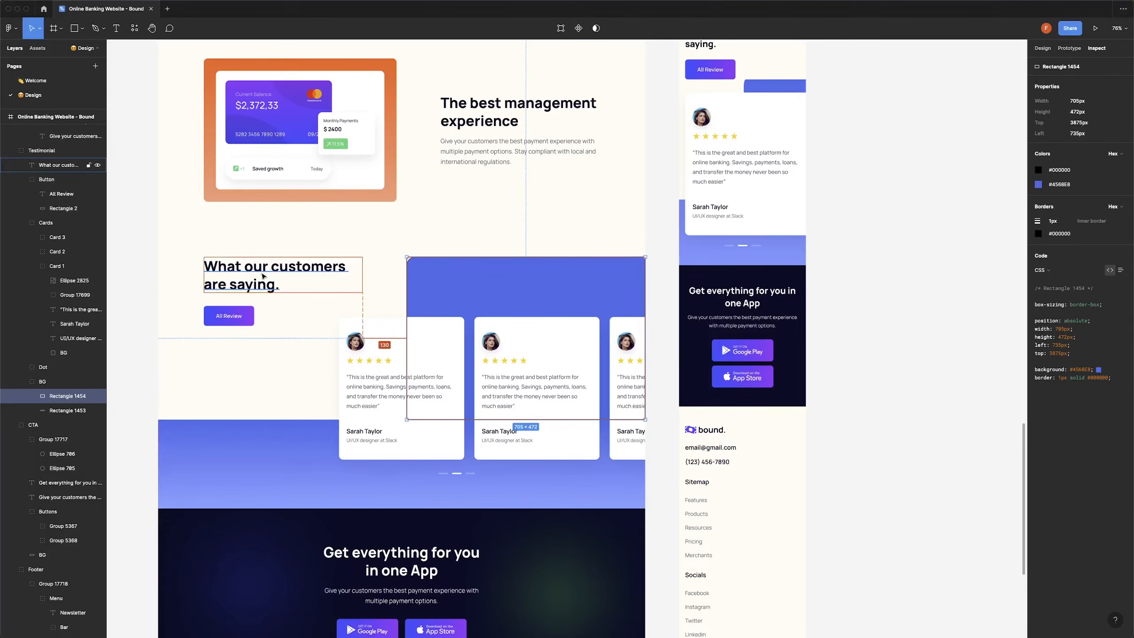
{"action": "left_click", "coordinate": [276, 274]}
{"action": "key", "text": "super+Tab"}
{"action": "left_click", "coordinate": [684, 152]}
{"action": "right_click", "coordinate": [685, 153]}
{"action": "left_click", "coordinate": [697, 156]}
{"action": "right_click", "coordinate": [371, 326]}
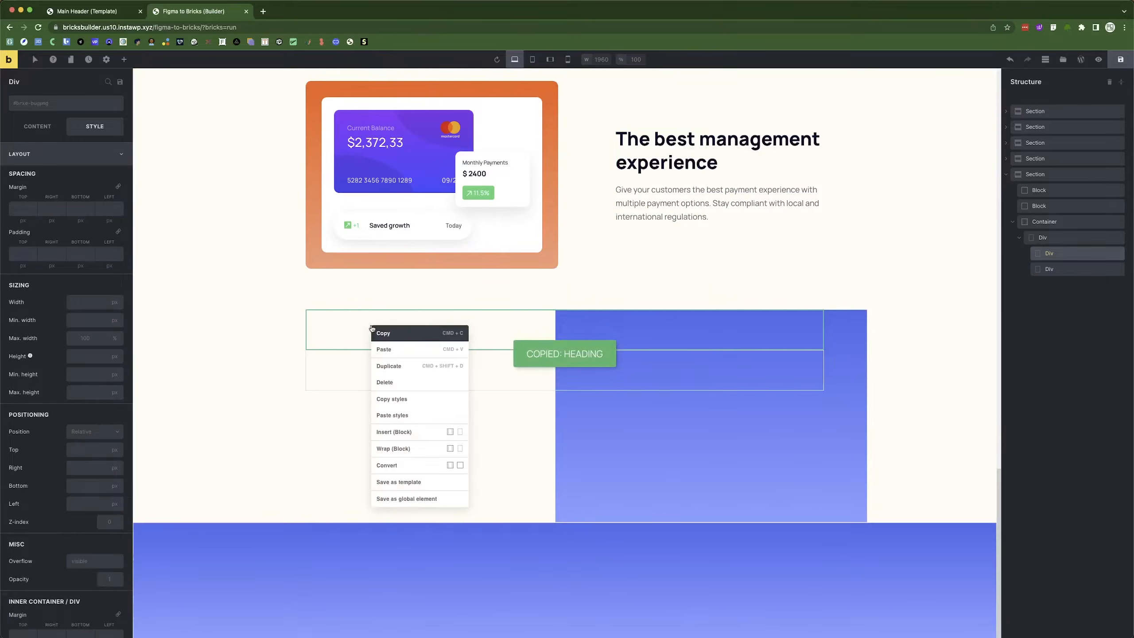
{"action": "left_click", "coordinate": [404, 352]}
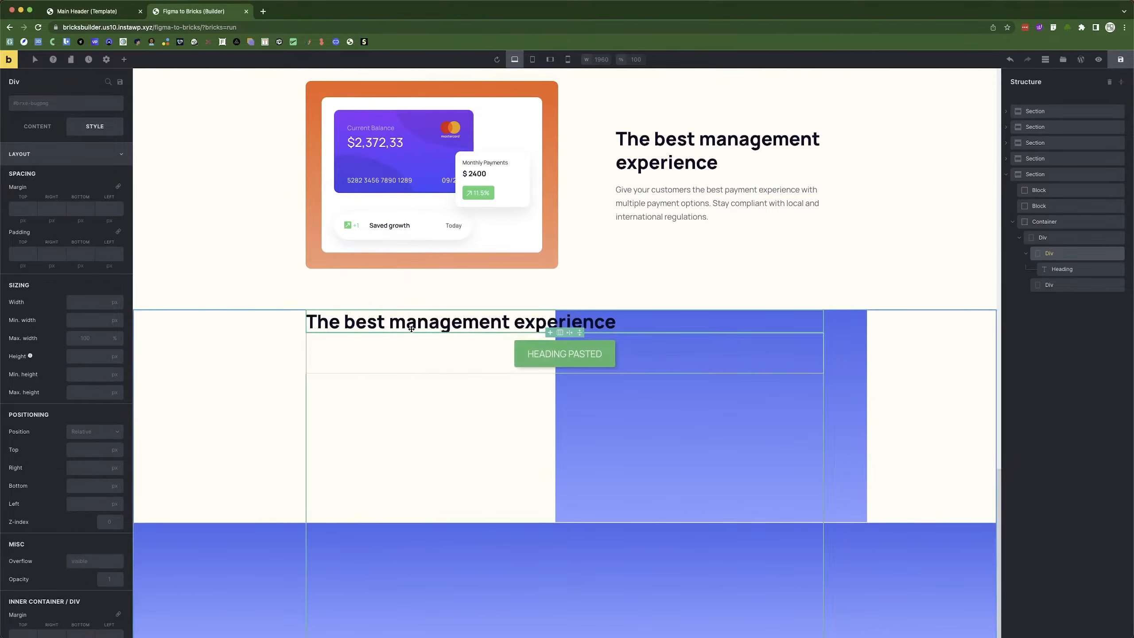
Replace the pasted heading's text with 'What our customers are saying.' from Figma.
{"action": "key", "text": "super+Tab"}
{"action": "double_click", "coordinate": [277, 269]}
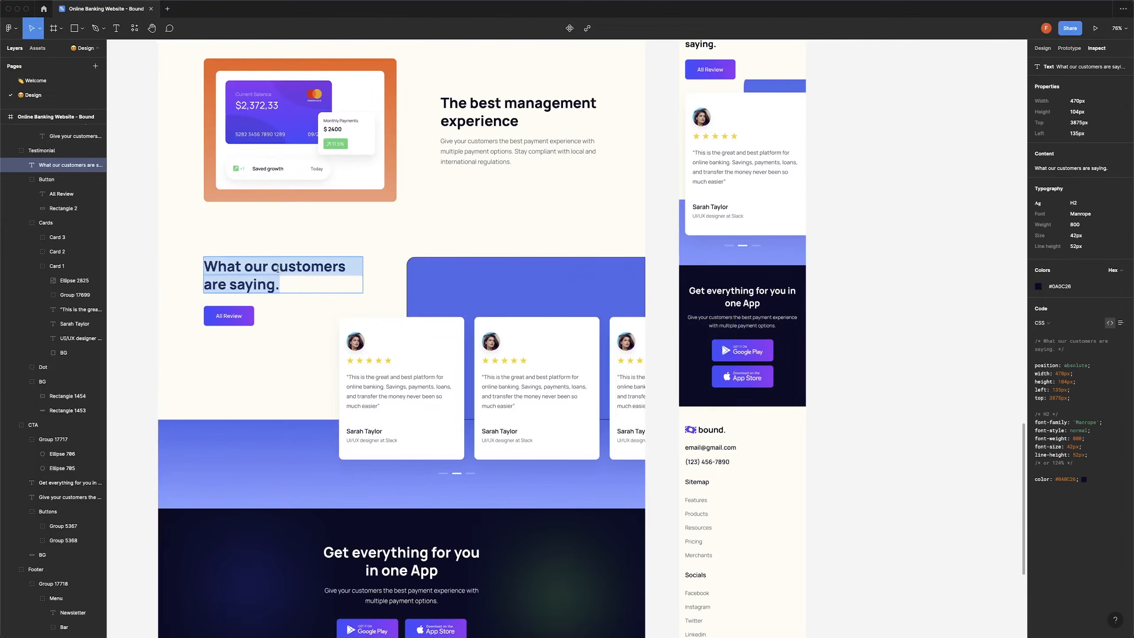
{"action": "key", "text": "super+Tab"}
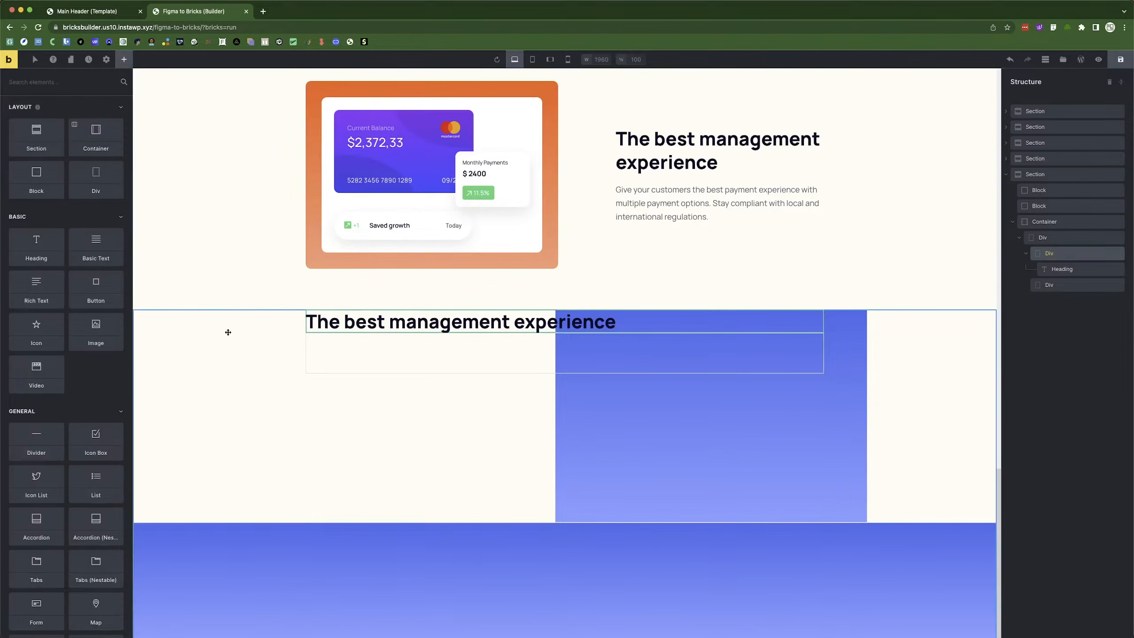
{"action": "left_click", "coordinate": [491, 323]}
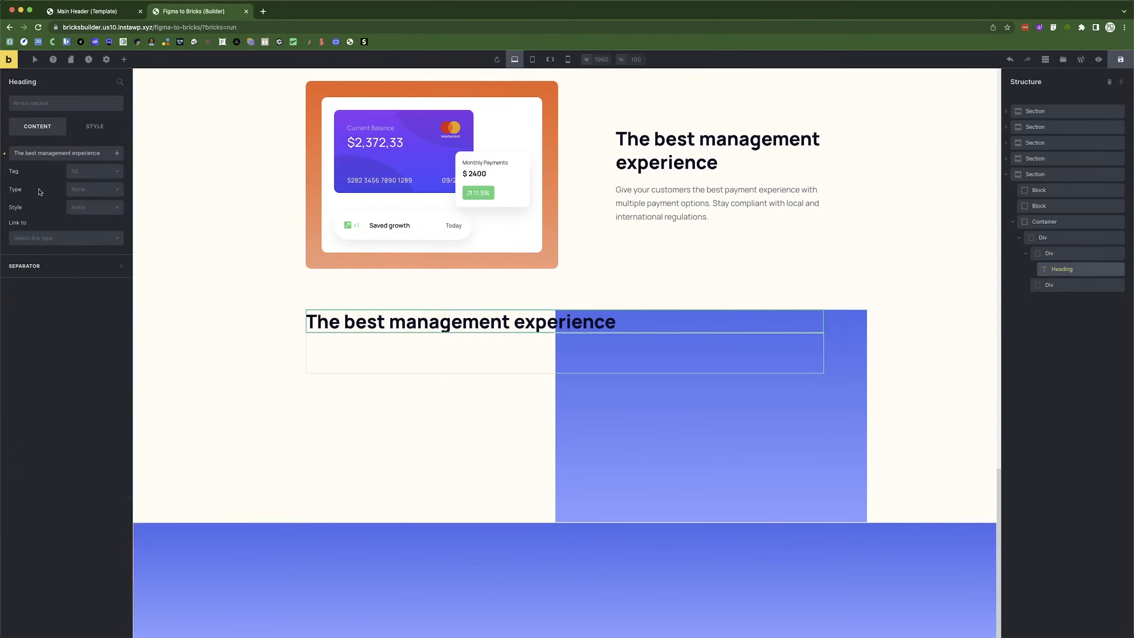
{"action": "triple_click", "coordinate": [32, 155]}
{"action": "key", "text": "super+v"}
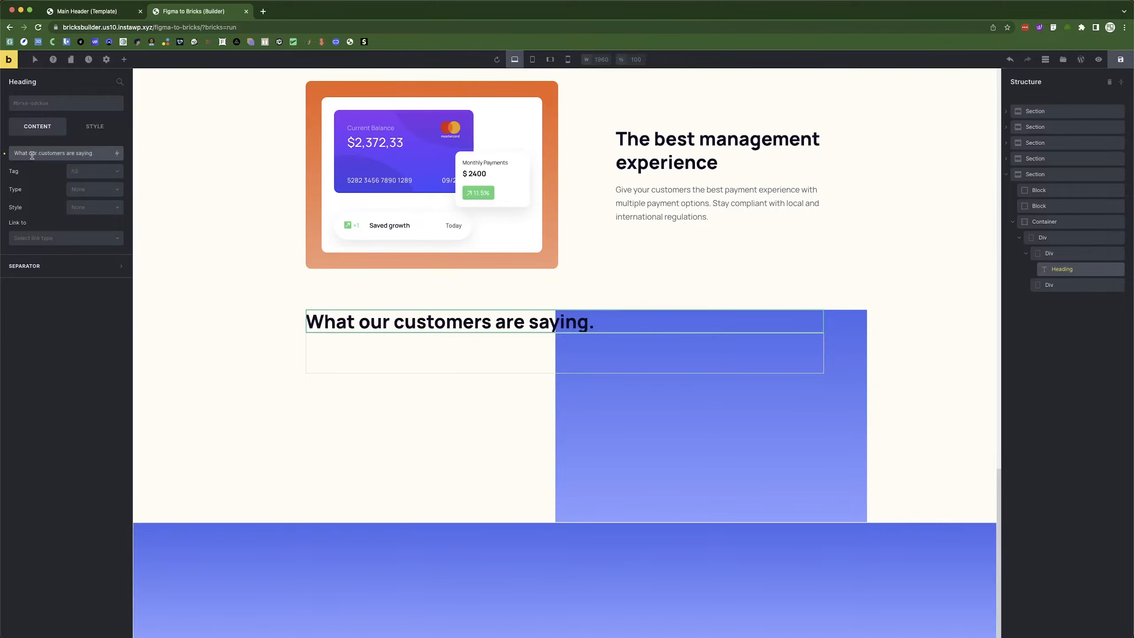
Set the heading Div's width to 470 px so the heading wraps onto two lines.
{"action": "key", "text": "super+Tab"}
{"action": "key", "text": "Escape"}
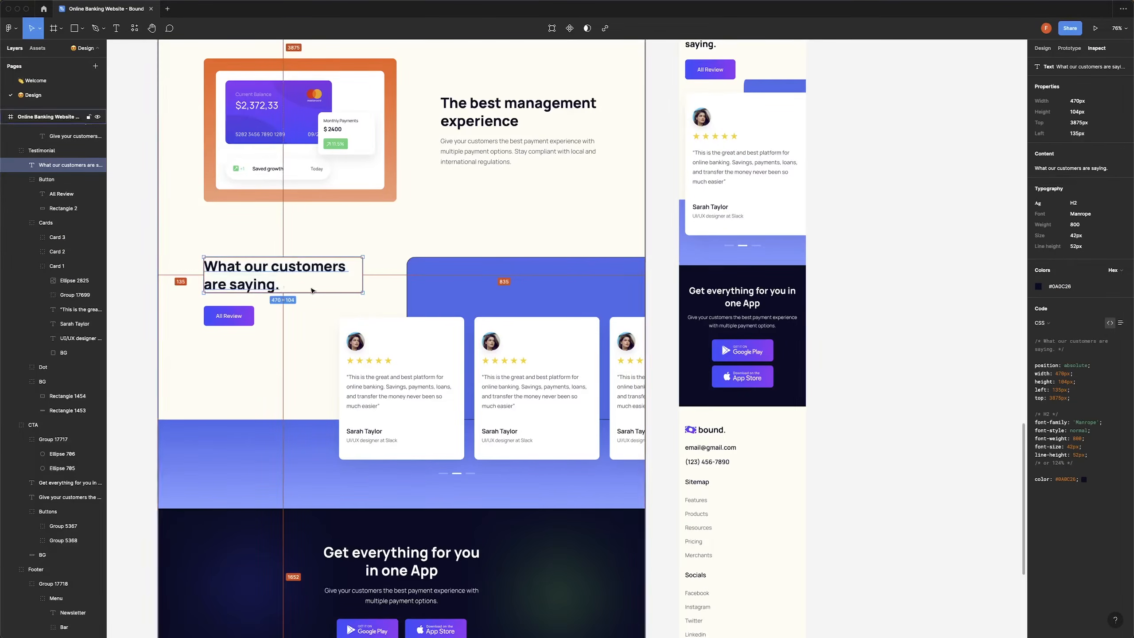
{"action": "key", "text": "super+Tab"}
{"action": "left_click", "coordinate": [1071, 255]}
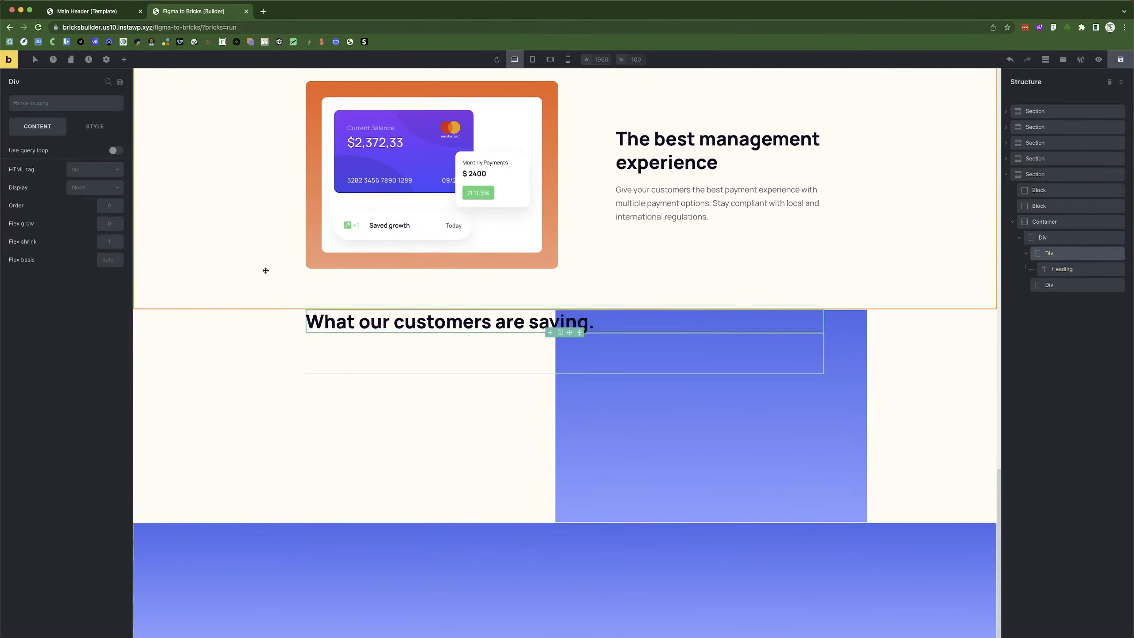
{"action": "left_click", "coordinate": [95, 127]}
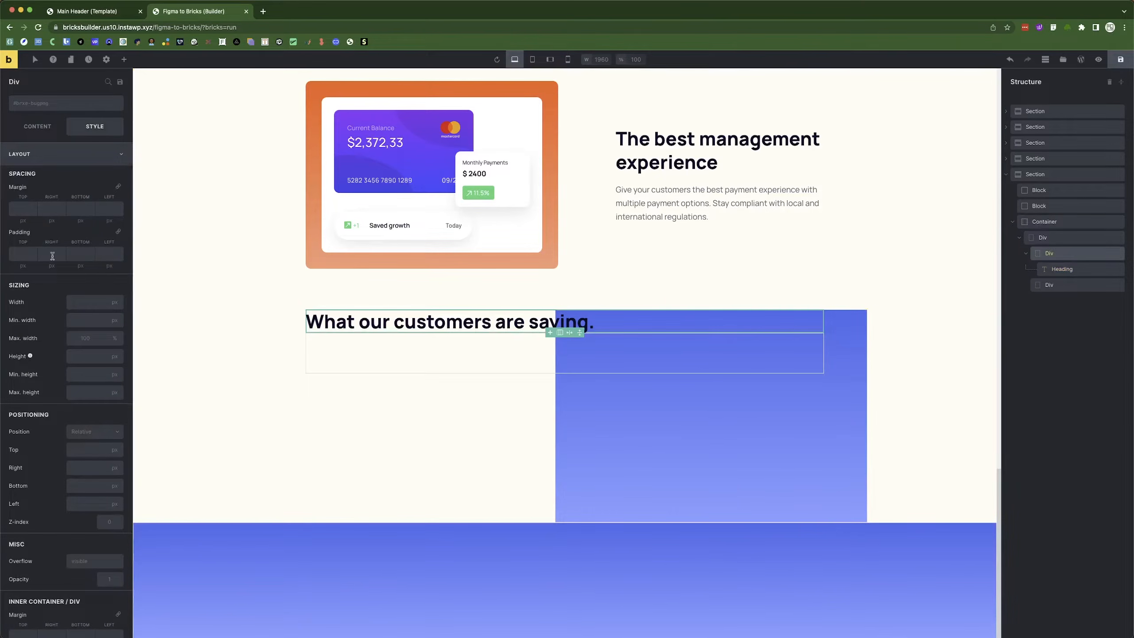
{"action": "left_click", "coordinate": [84, 305]}
{"action": "type", "text": "47"}
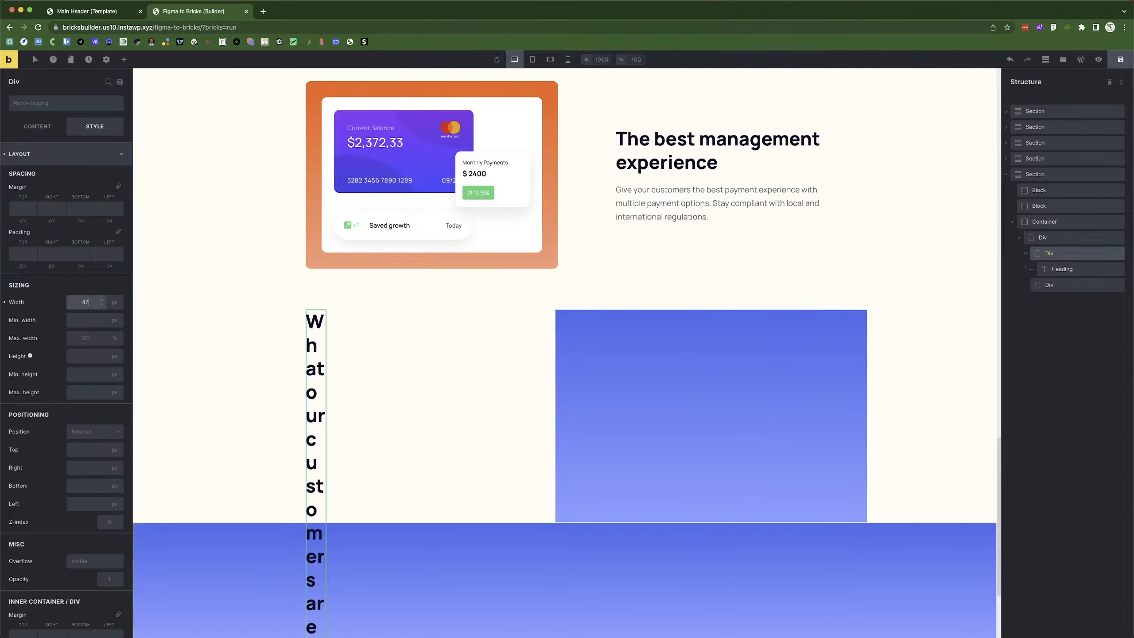
{"action": "type", "text": "0"}
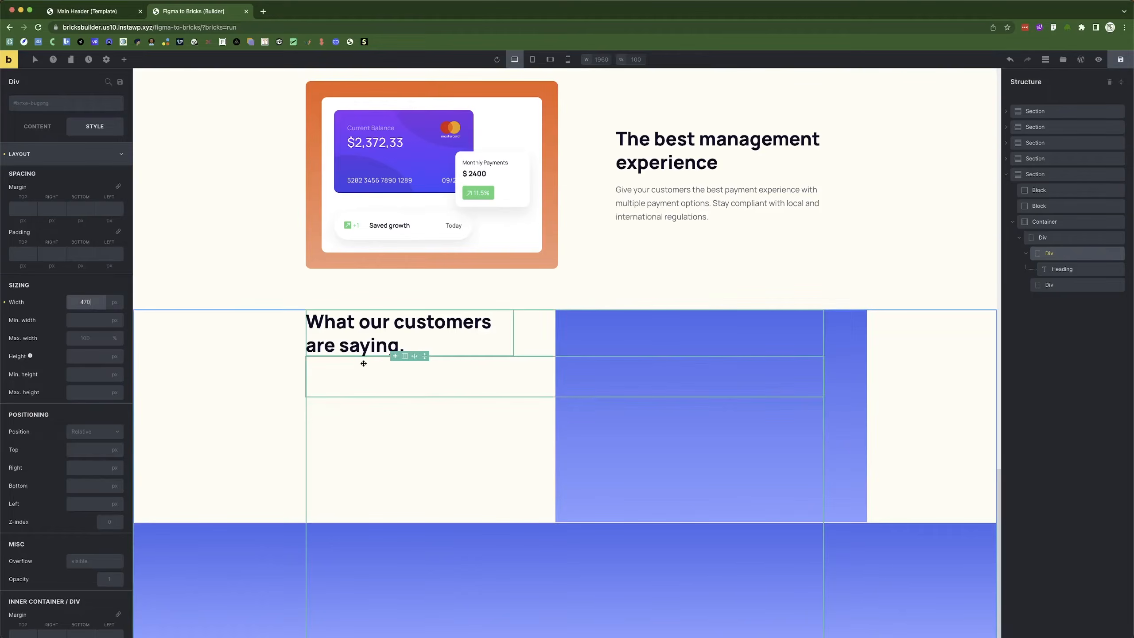
{"action": "scroll", "coordinate": [363, 363], "scroll_direction": "up", "scroll_amount": 20}
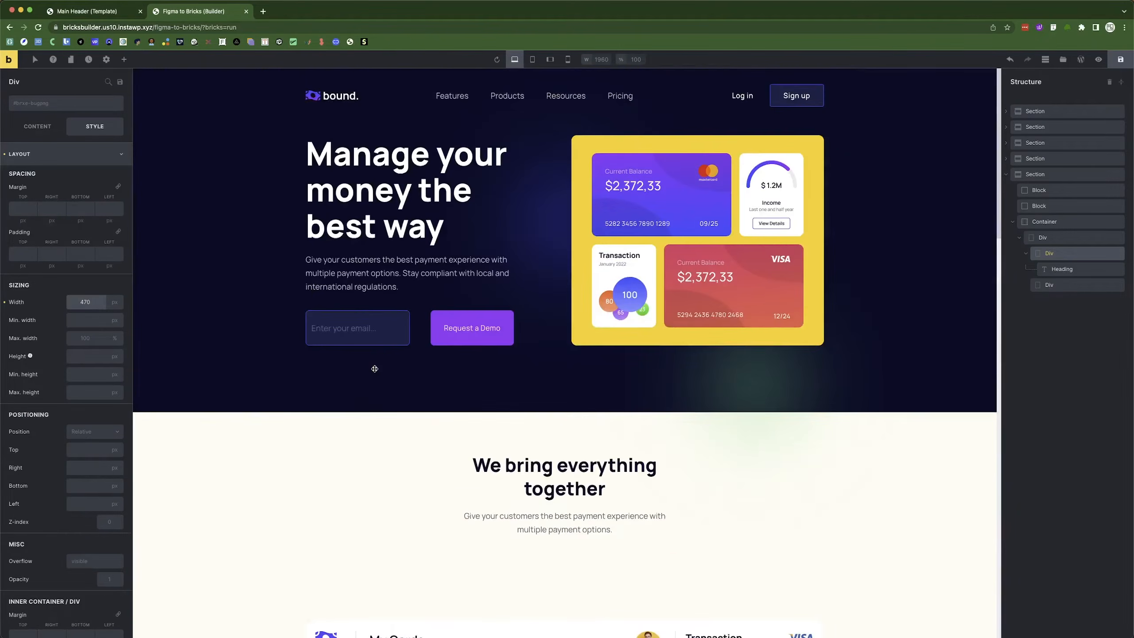
{"action": "scroll", "coordinate": [375, 368], "scroll_direction": "down", "scroll_amount": 5}
{"action": "scroll", "coordinate": [374, 369], "scroll_direction": "down", "scroll_amount": 15}
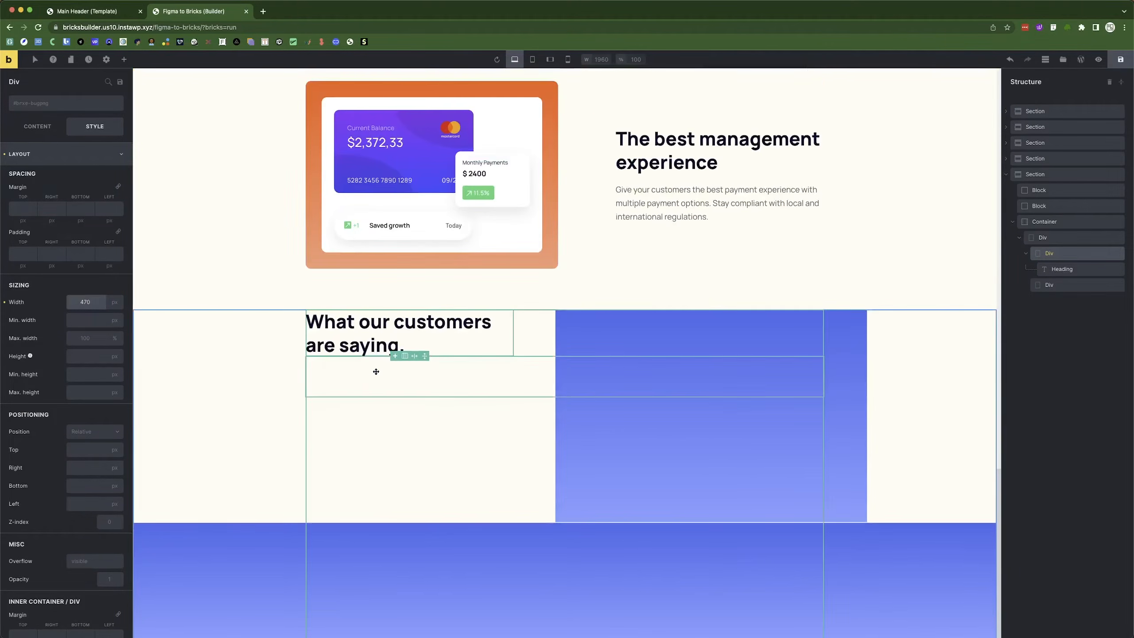
{"action": "left_click", "coordinate": [393, 341]}
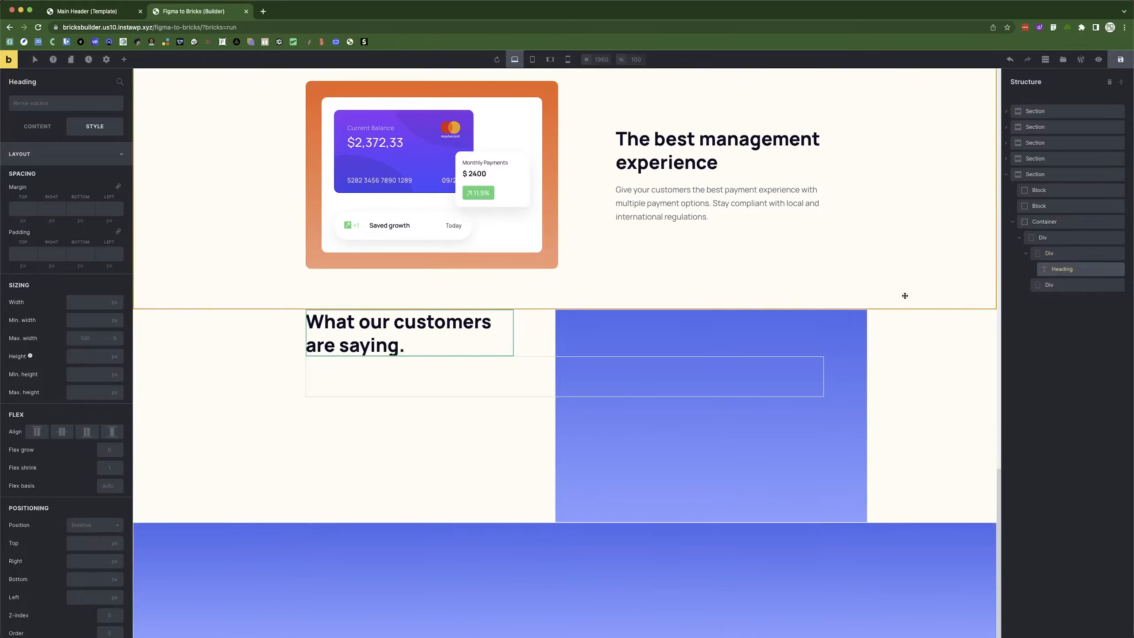
Add a Button element below the customers heading.
{"action": "left_click", "coordinate": [124, 60]}
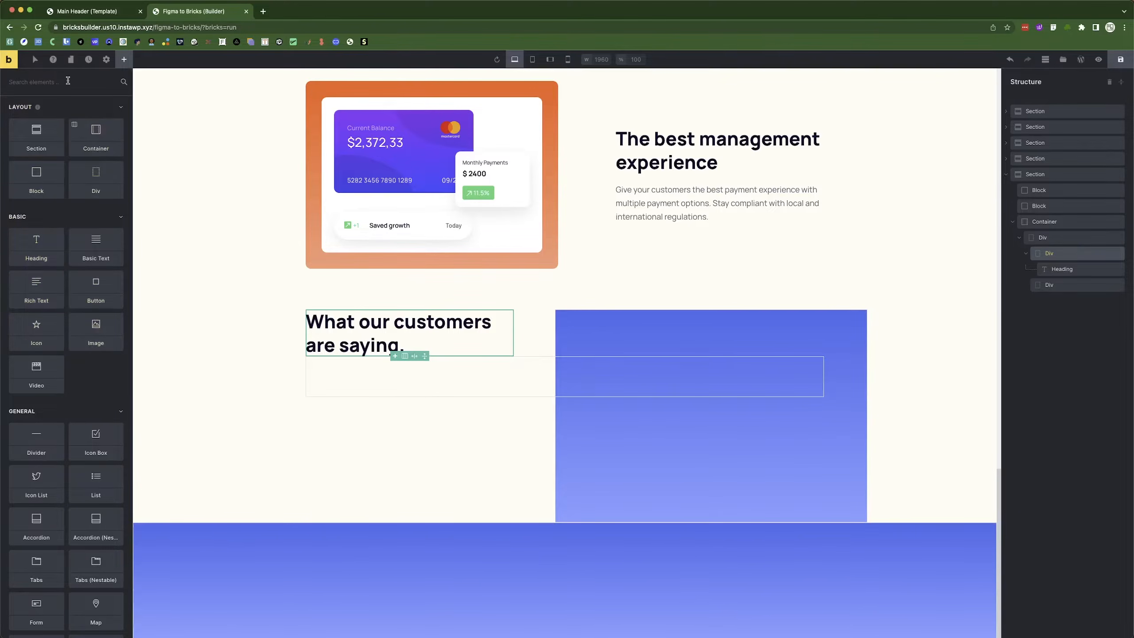
{"action": "type", "text": "butt"}
{"action": "left_click_drag", "start_coordinate": [36, 119], "coordinate": [349, 371]}
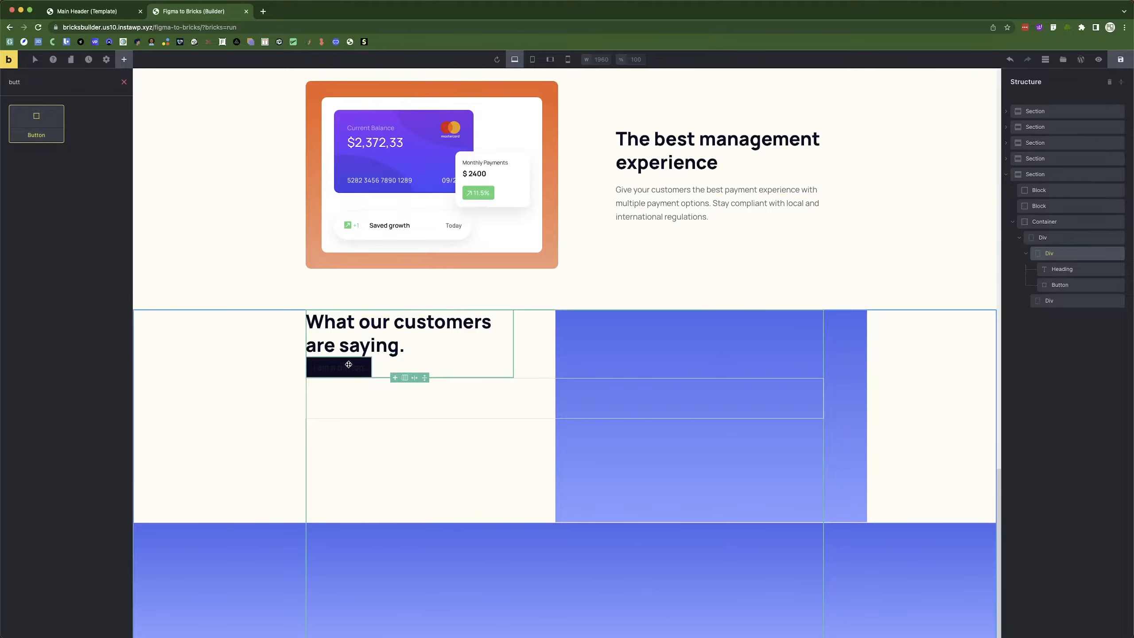
{"action": "key", "text": "super+Tab"}
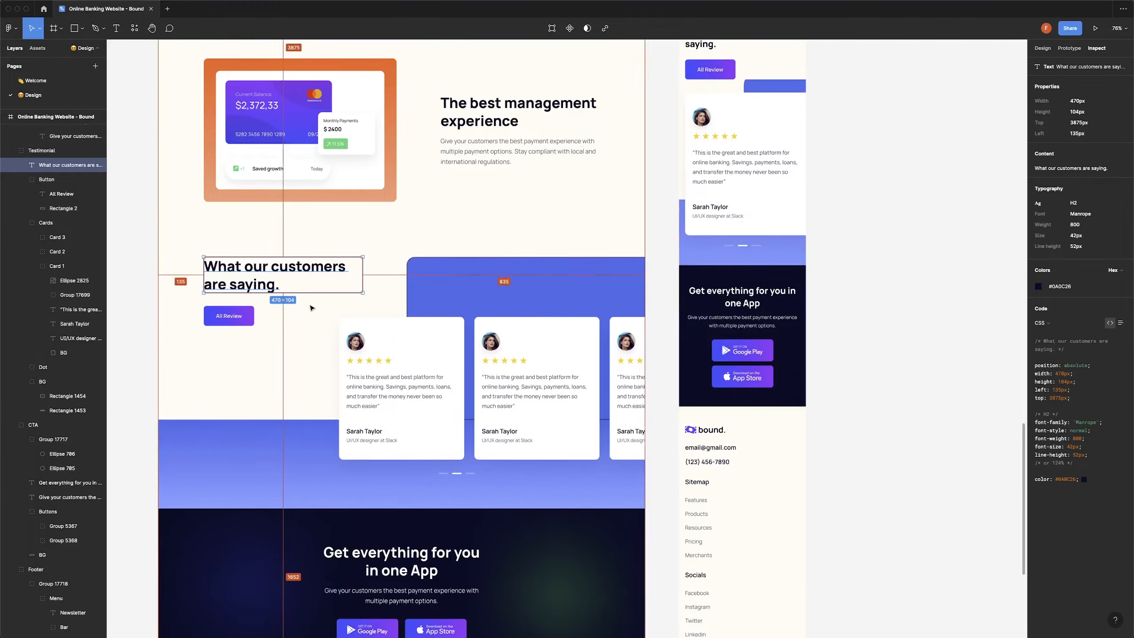
{"action": "key", "text": "super+Tab"}
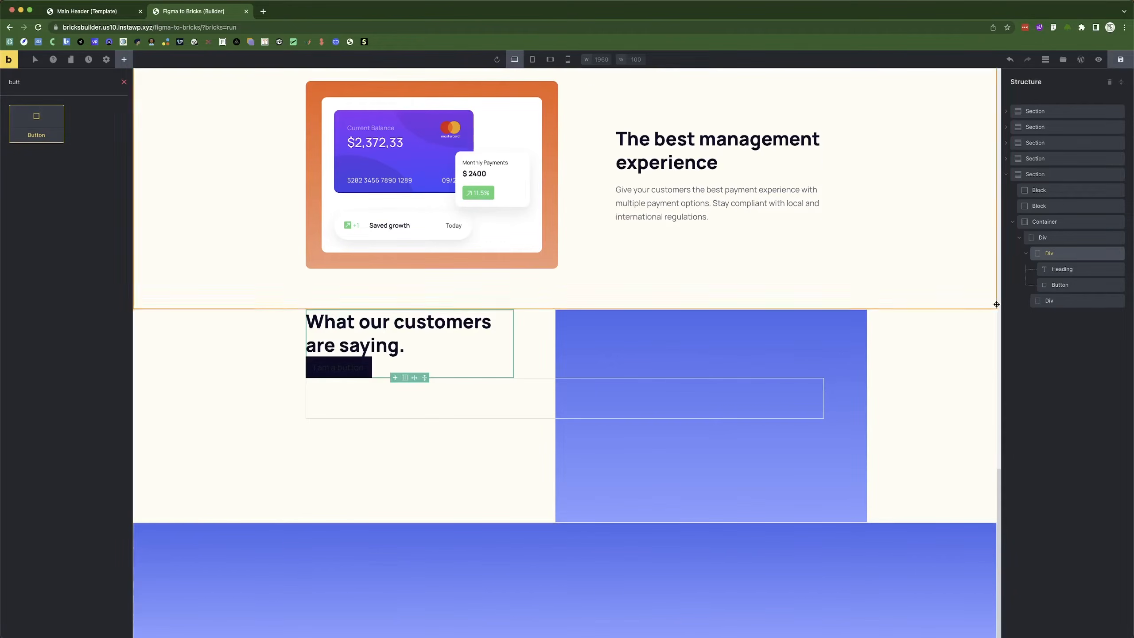
{"action": "left_click", "coordinate": [1079, 287]}
Give the button a background gradient starting with a blue colour.
{"action": "left_click", "coordinate": [65, 159]}
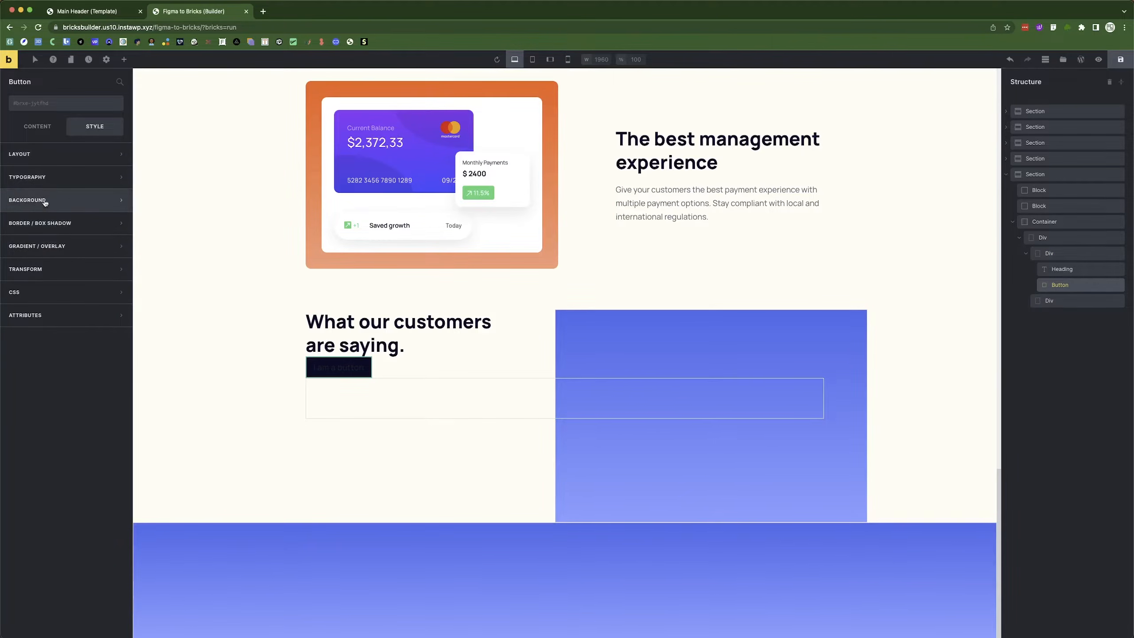
{"action": "left_click", "coordinate": [48, 249]}
{"action": "left_click", "coordinate": [103, 270]}
{"action": "left_click", "coordinate": [92, 288]}
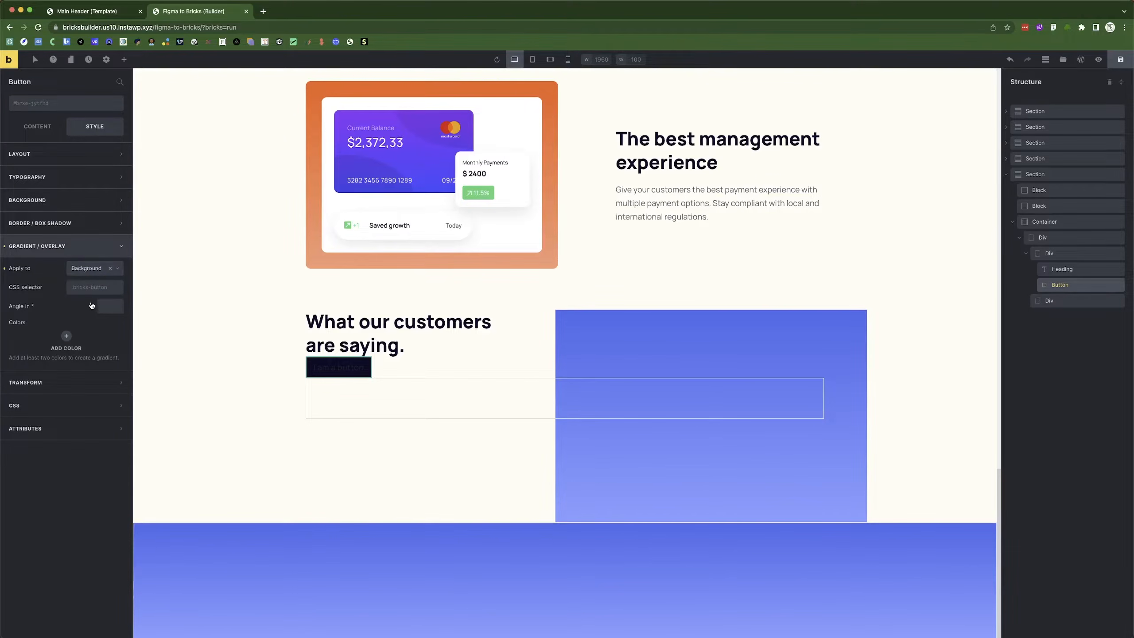
{"action": "left_click", "coordinate": [66, 336]}
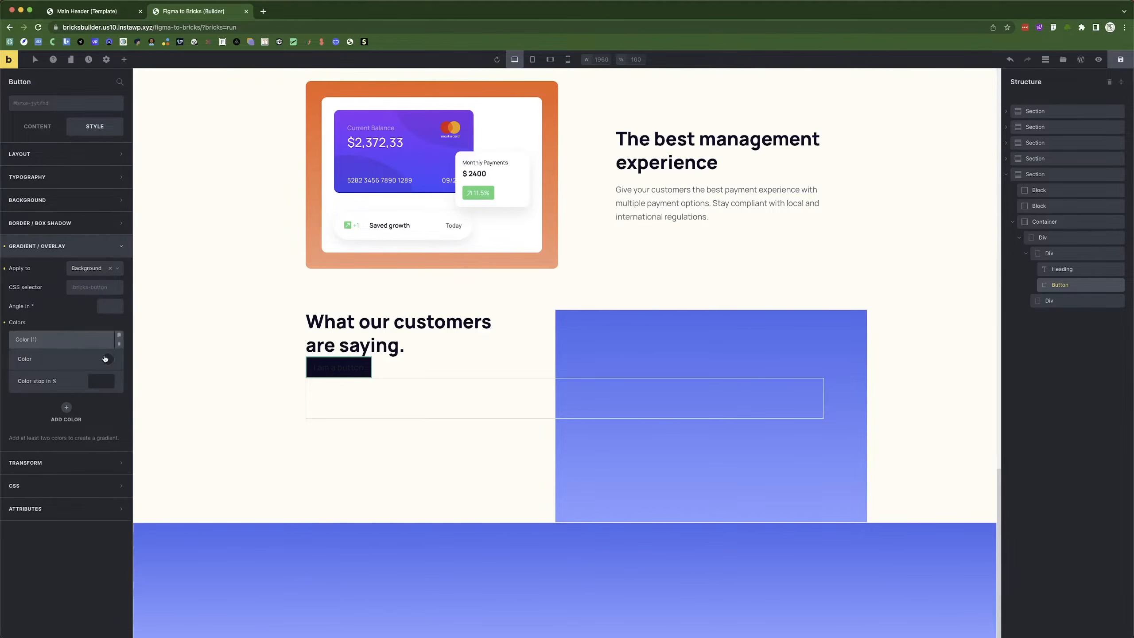
{"action": "left_click", "coordinate": [108, 359]}
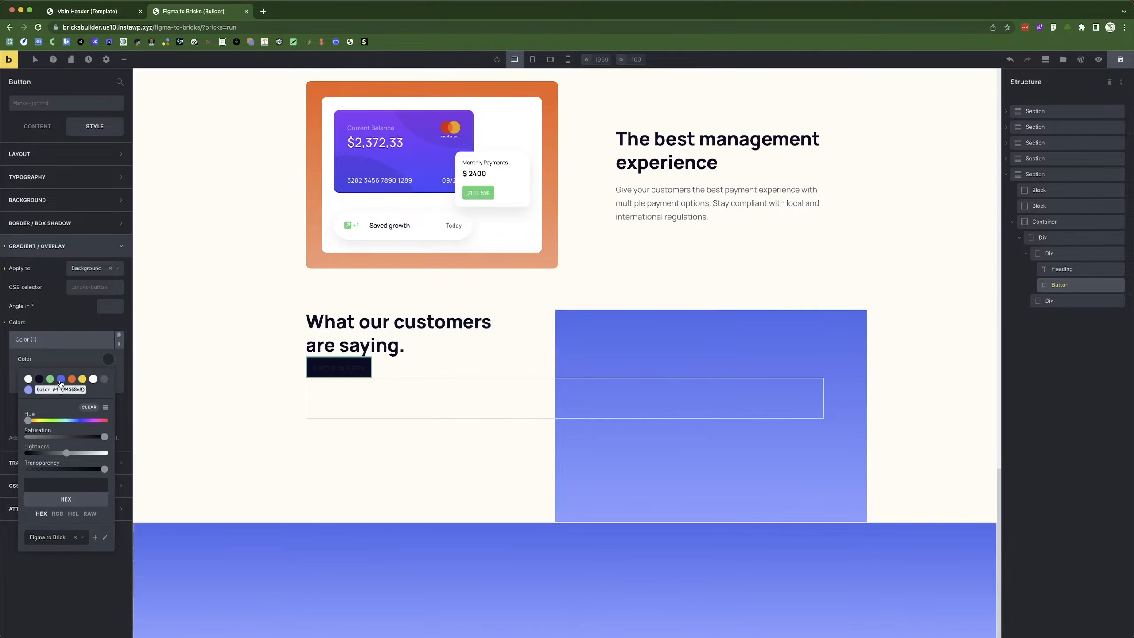
{"action": "left_click", "coordinate": [61, 381]}
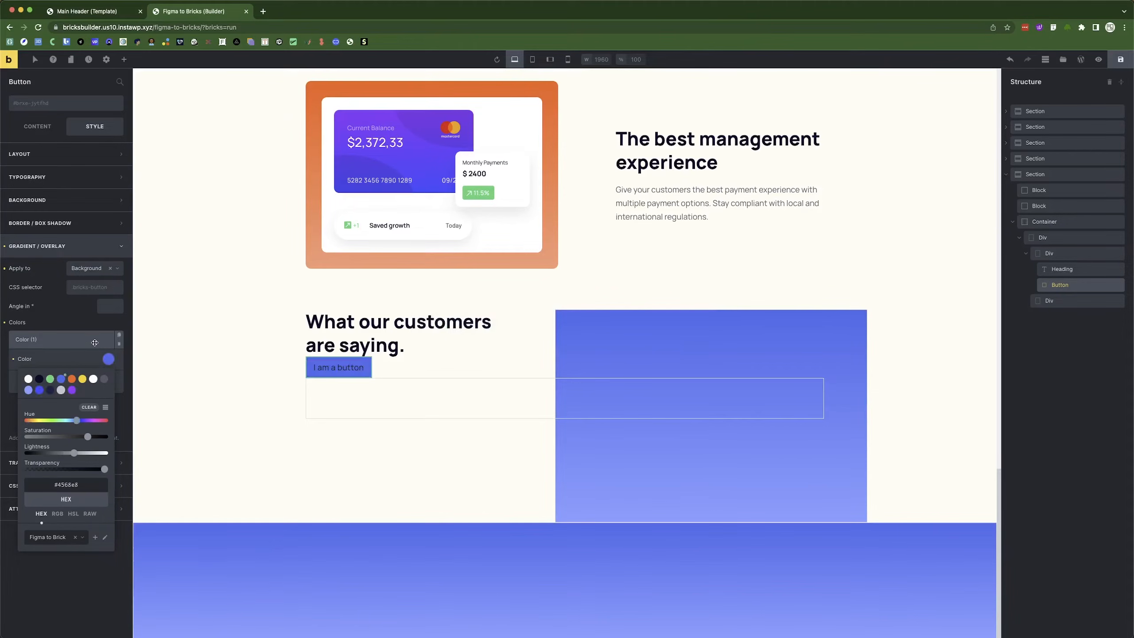
{"action": "left_click", "coordinate": [73, 339]}
Add purple #9c2cf3 as the second gradient colour and set the angle to 9.
{"action": "left_click", "coordinate": [67, 363]}
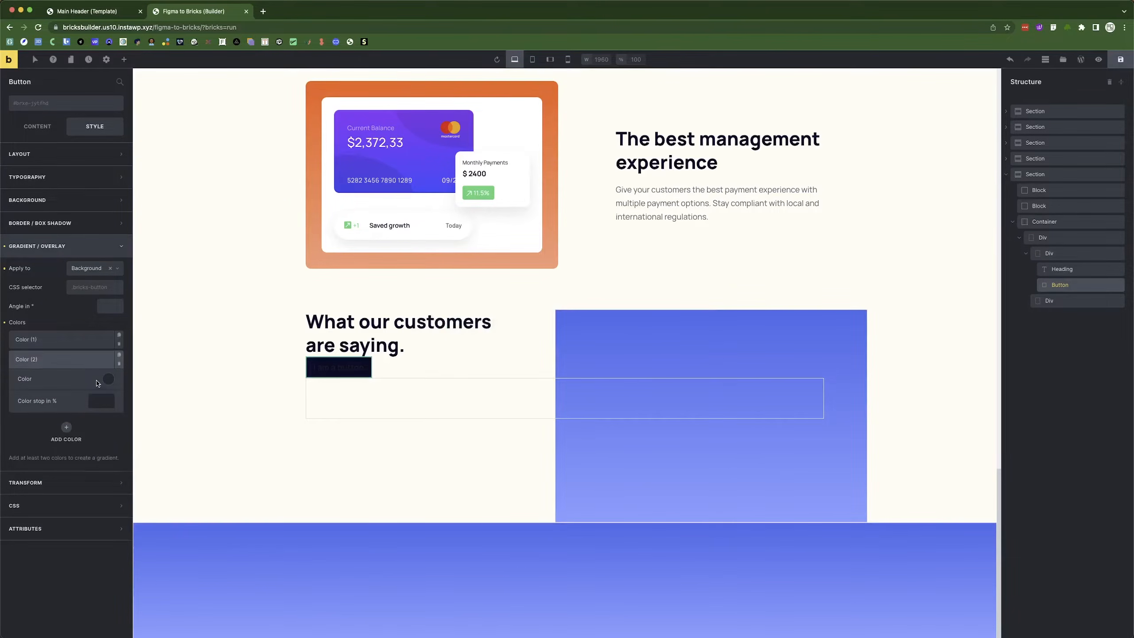
{"action": "left_click", "coordinate": [99, 382]}
{"action": "left_click", "coordinate": [72, 410]}
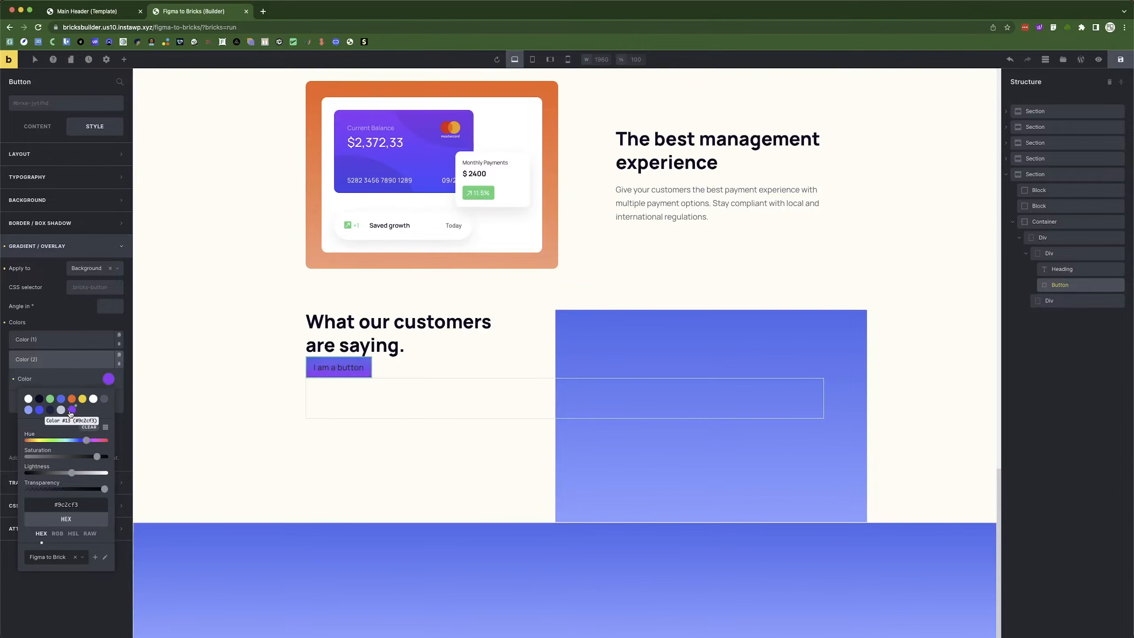
{"action": "left_click", "coordinate": [67, 357]}
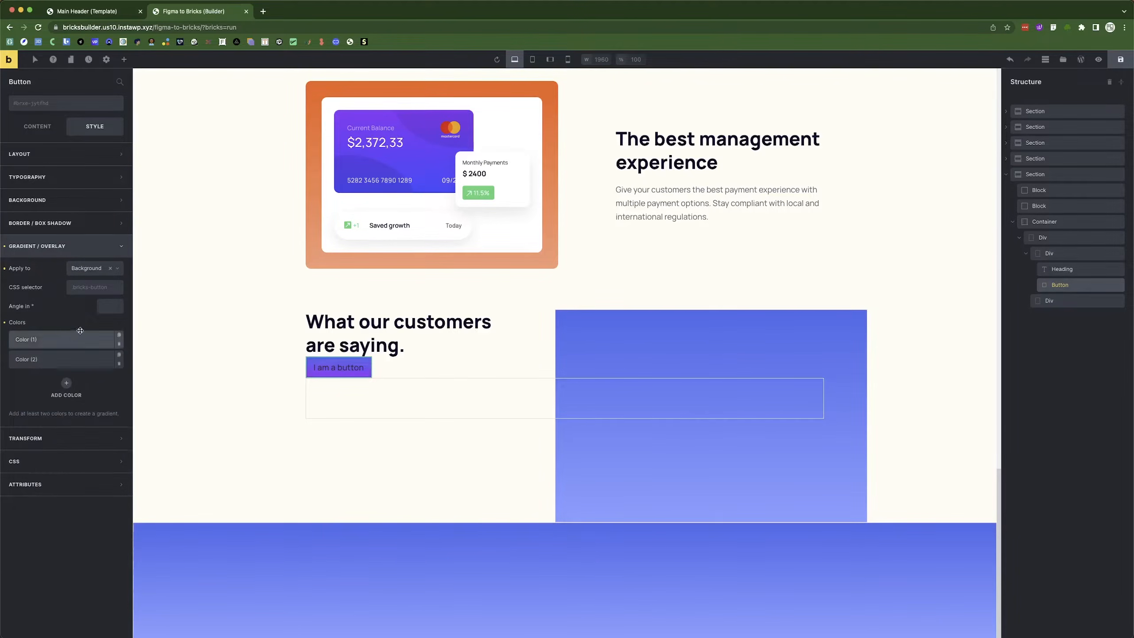
{"action": "left_click", "coordinate": [98, 306]}
{"action": "type", "text": "90"}
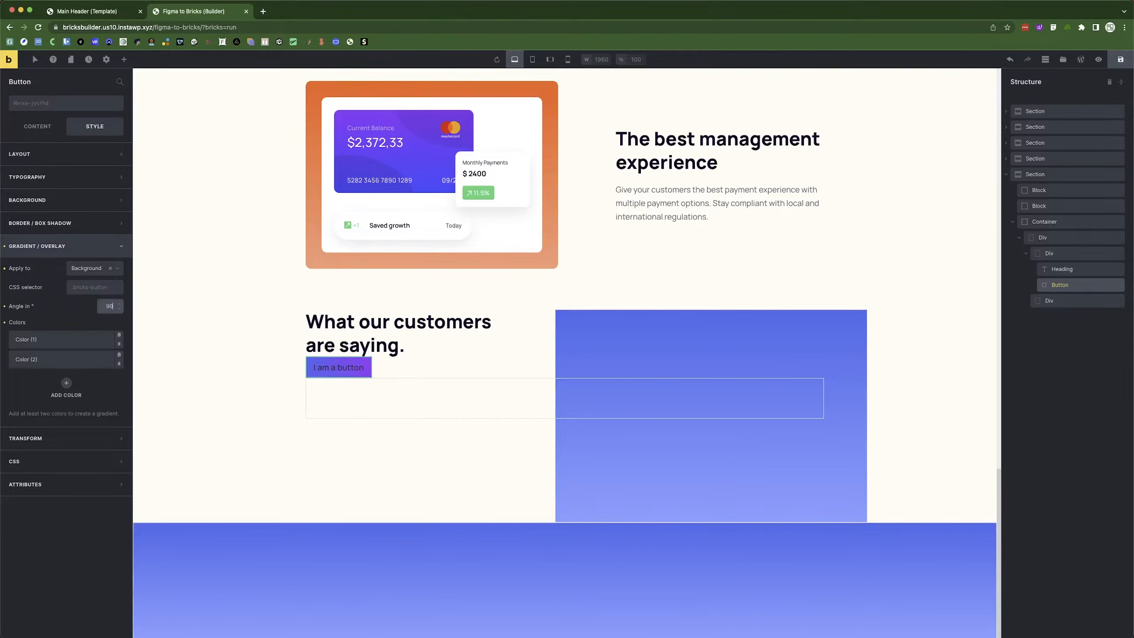
Replace the button's placeholder text with 'All Review', matching the Figma button.
{"action": "key", "text": "super+Tab"}
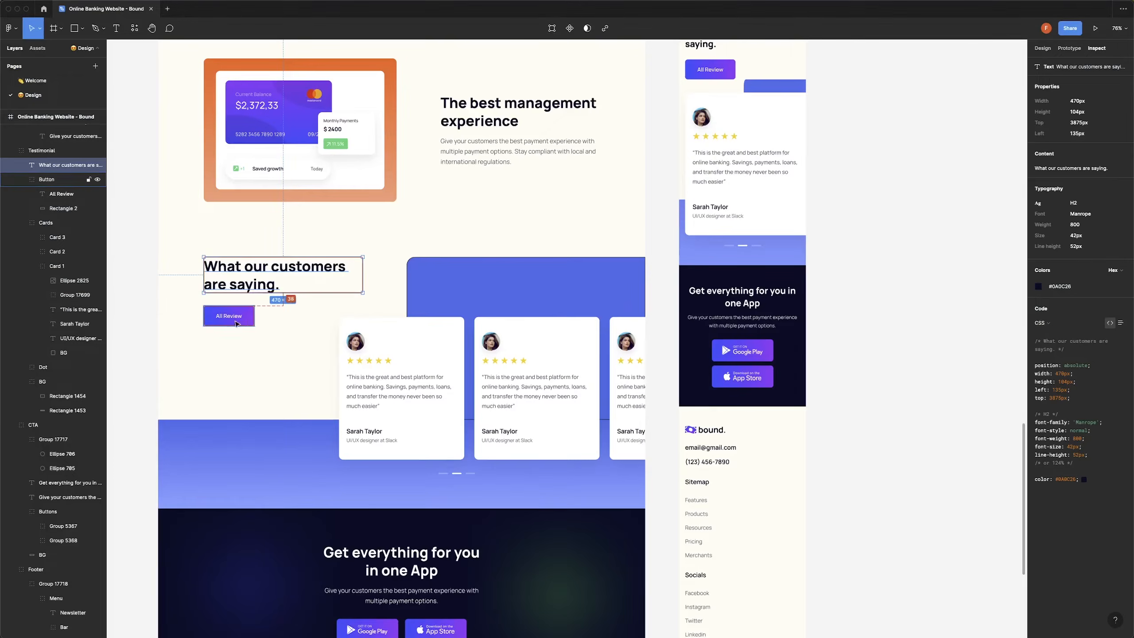
{"action": "left_click", "coordinate": [228, 317]}
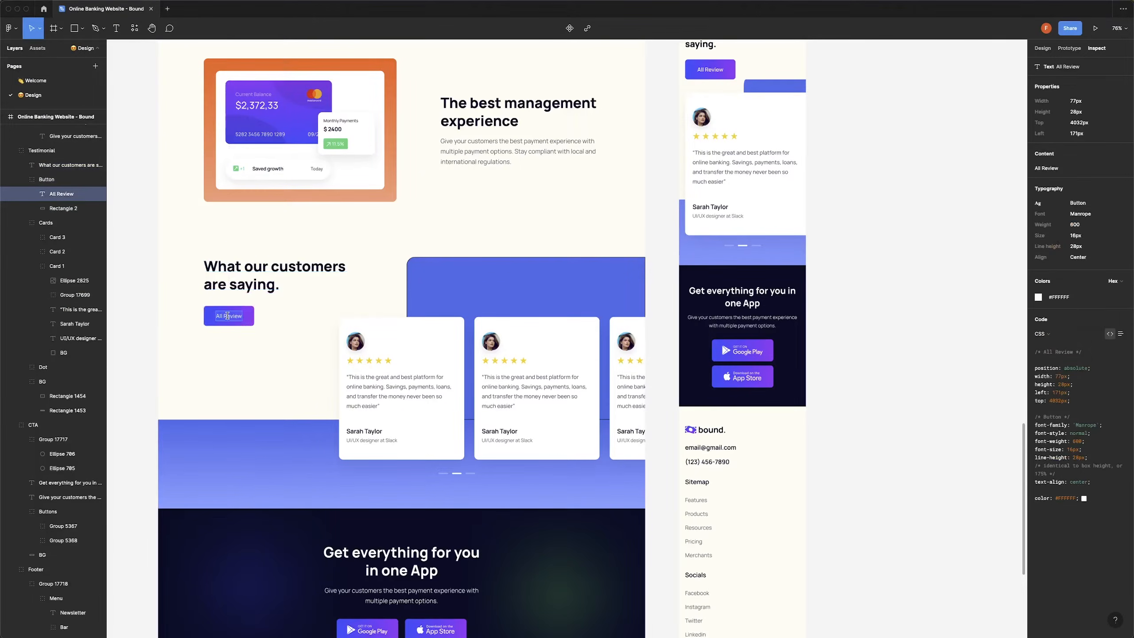
{"action": "key", "text": "super+Tab"}
{"action": "double_click", "coordinate": [37, 153]}
{"action": "key", "text": "super+Tab"}
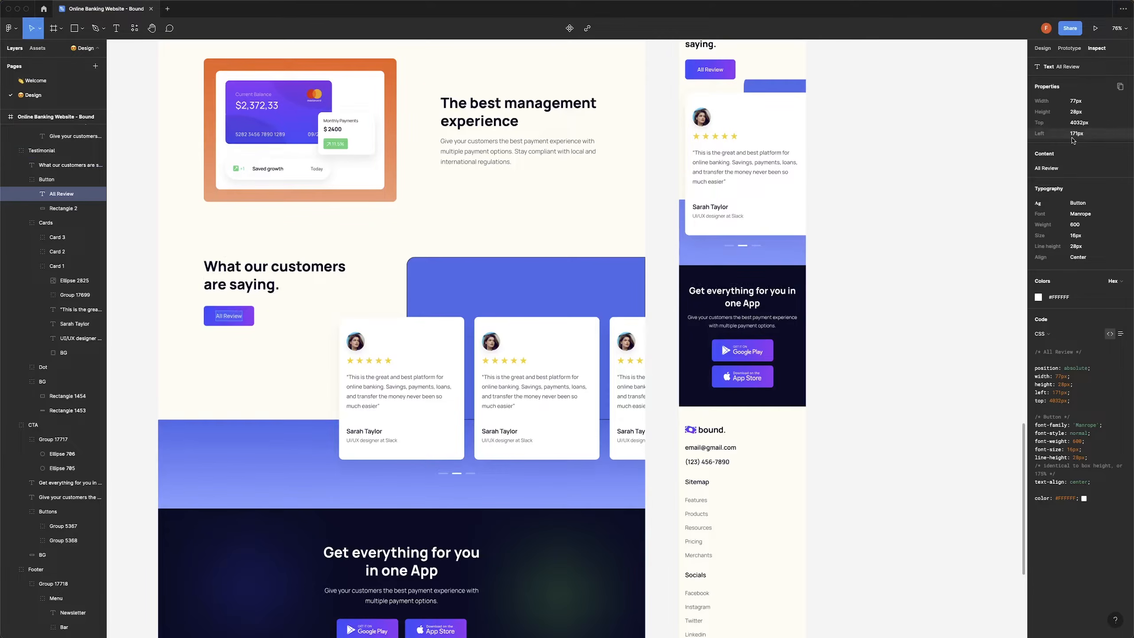
{"action": "key", "text": "super+Tab"}
Give the All Review button white text, font size 16 and weight 400.
{"action": "left_click", "coordinate": [94, 126]}
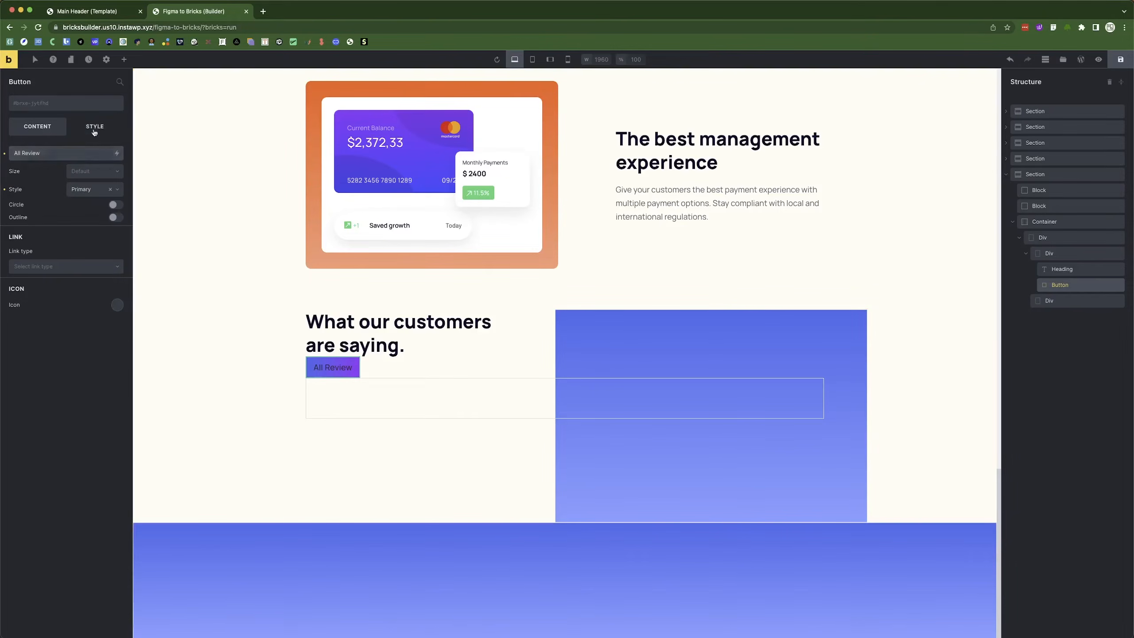
{"action": "left_click", "coordinate": [114, 236]}
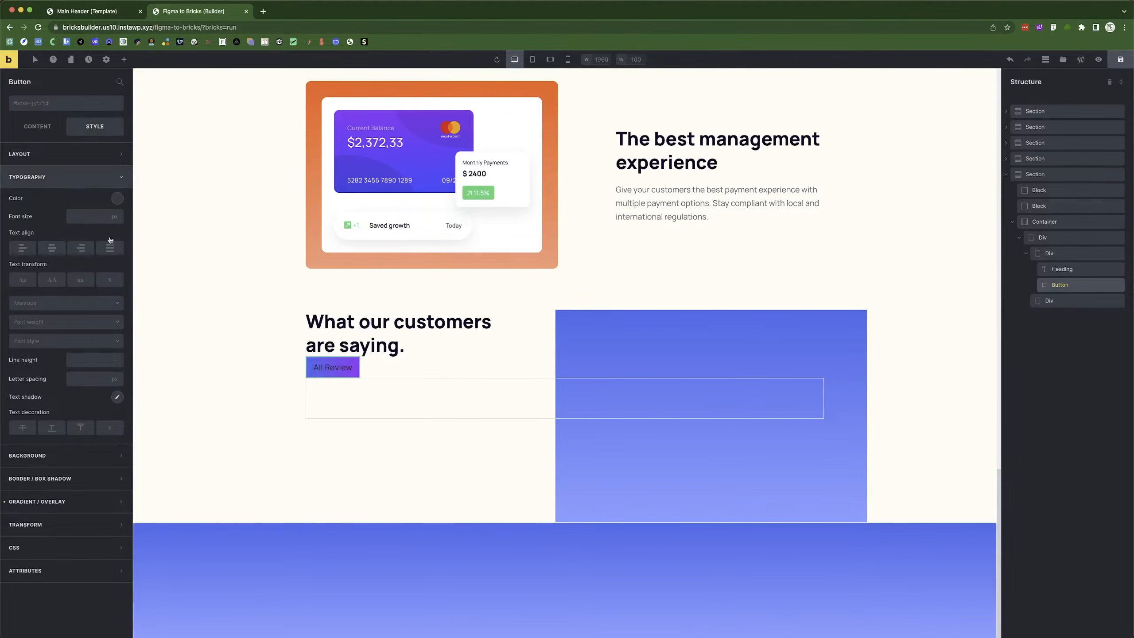
{"action": "left_click", "coordinate": [116, 204]}
{"action": "left_click", "coordinate": [100, 223]}
{"action": "left_click", "coordinate": [89, 201]}
{"action": "left_click", "coordinate": [84, 218]}
{"action": "type", "text": "16"}
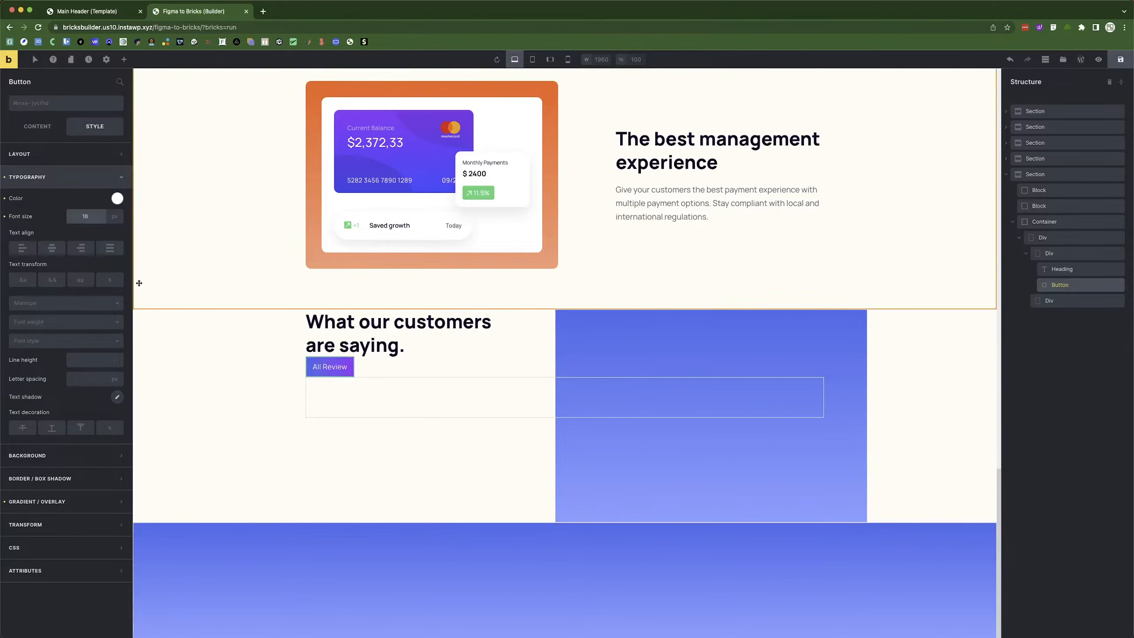
{"action": "left_click", "coordinate": [53, 329]}
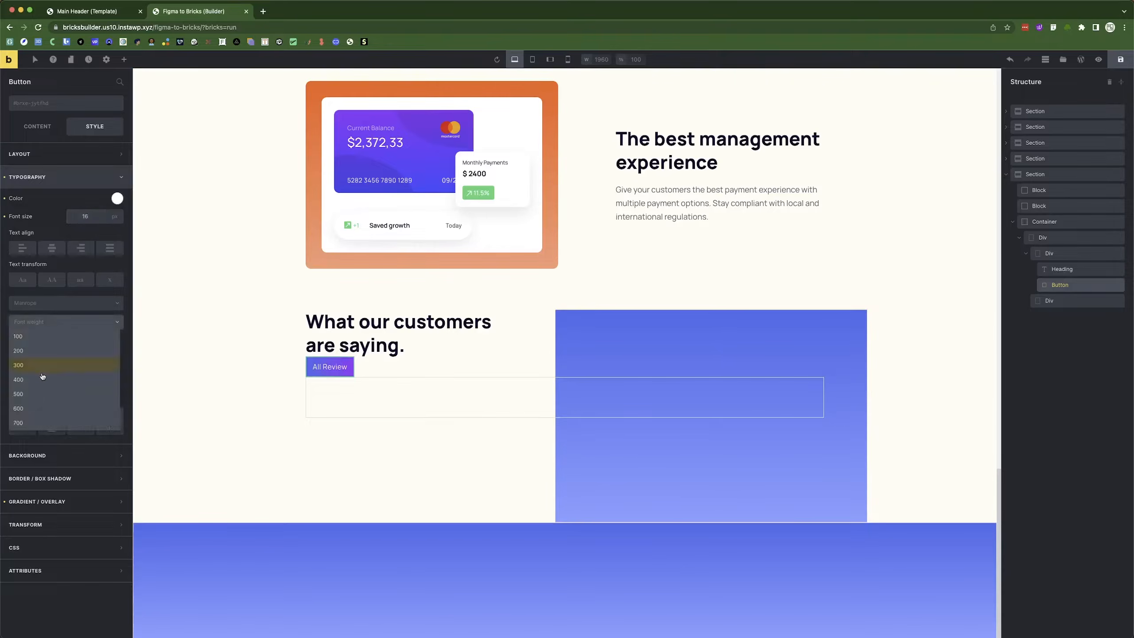
{"action": "left_click", "coordinate": [35, 381]}
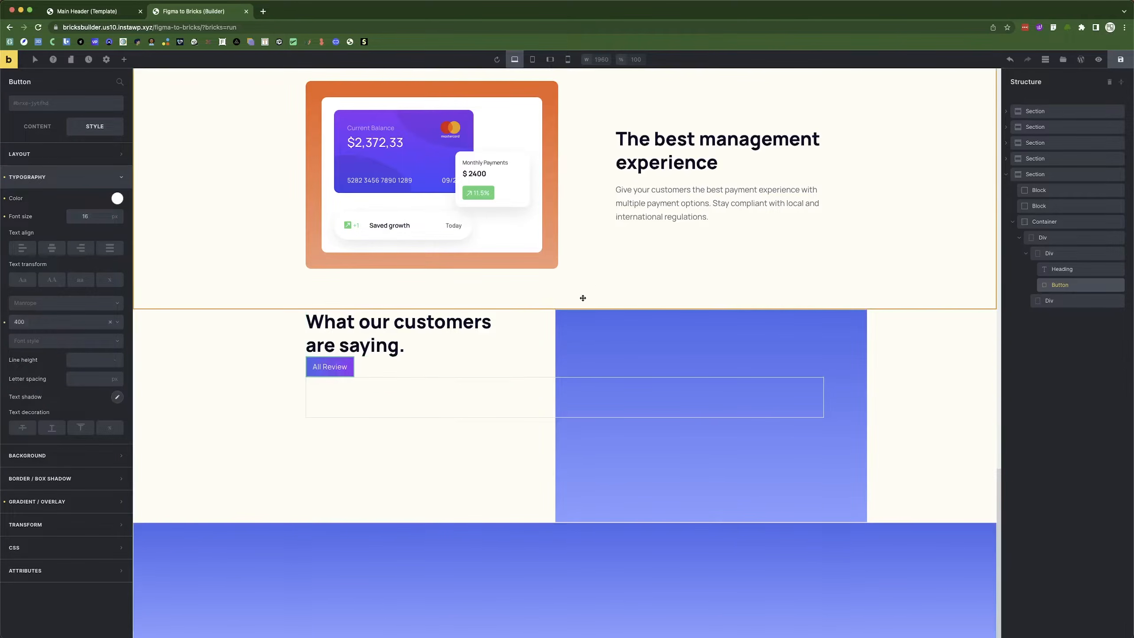
Compare the button's padding in Figma and bring up its spacing settings.
{"action": "key", "text": "super+Tab"}
{"action": "key", "text": "alt"}
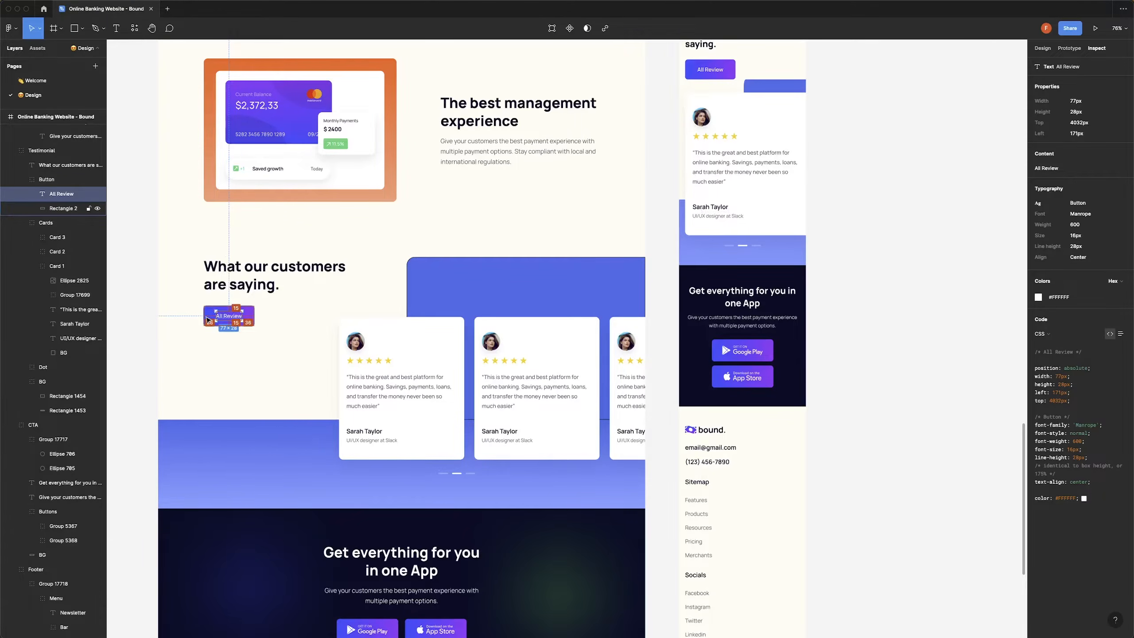
{"action": "key", "text": "super+Tab"}
{"action": "left_click", "coordinate": [38, 127]}
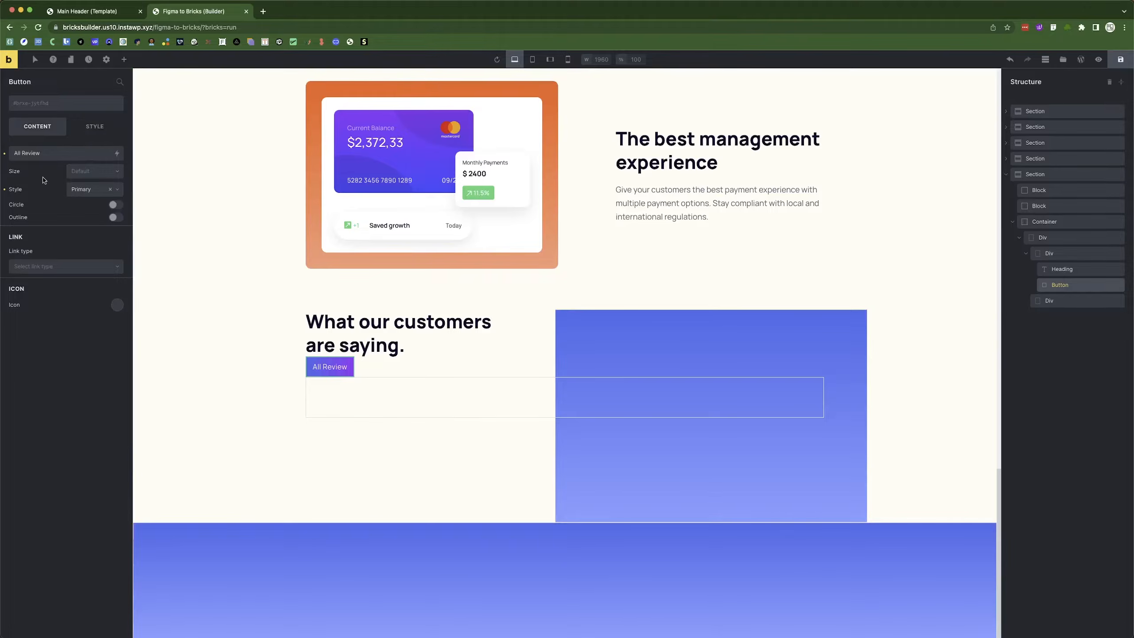
{"action": "left_click", "coordinate": [82, 129]}
{"action": "left_click", "coordinate": [41, 179]}
{"action": "left_click", "coordinate": [43, 154]}
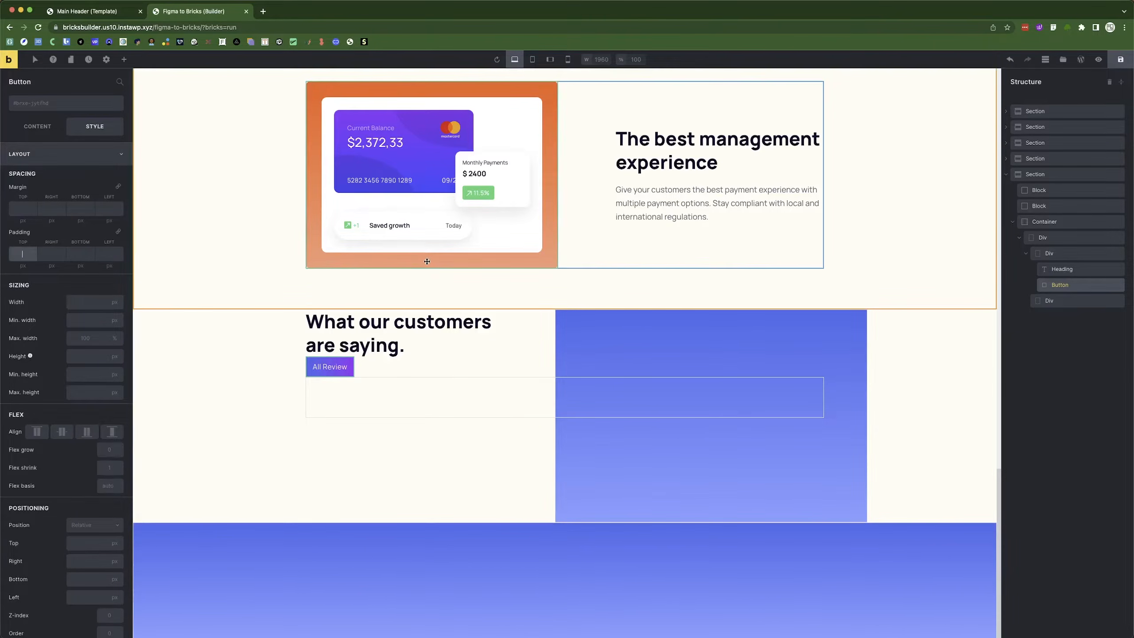
{"action": "key", "text": "super+Tab"}
{"action": "mouse_move", "coordinate": [232, 309]}
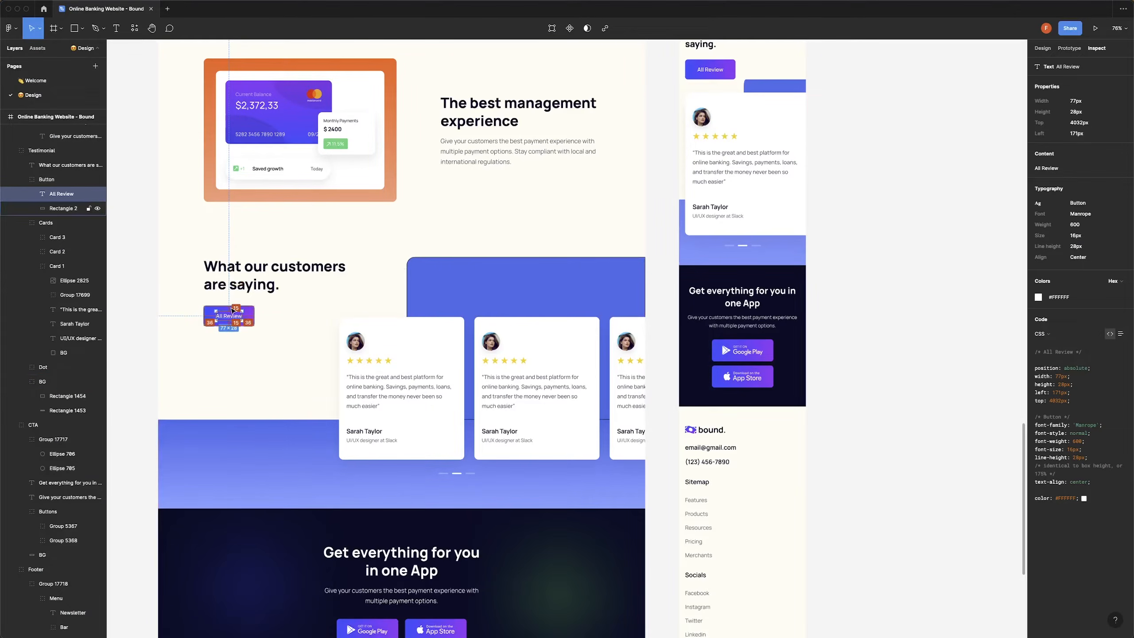
{"action": "key", "text": "super+Tab"}
Set the button padding to 15px top/bottom and 36px left/right.
{"action": "type", "text": "15"}
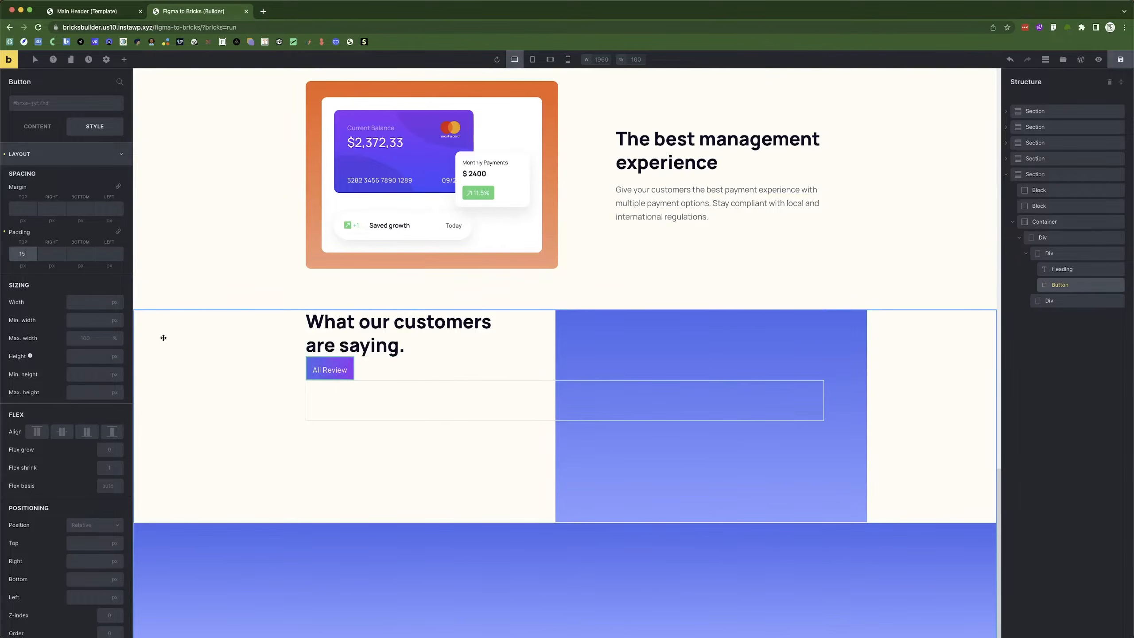
{"action": "left_click", "coordinate": [117, 232]}
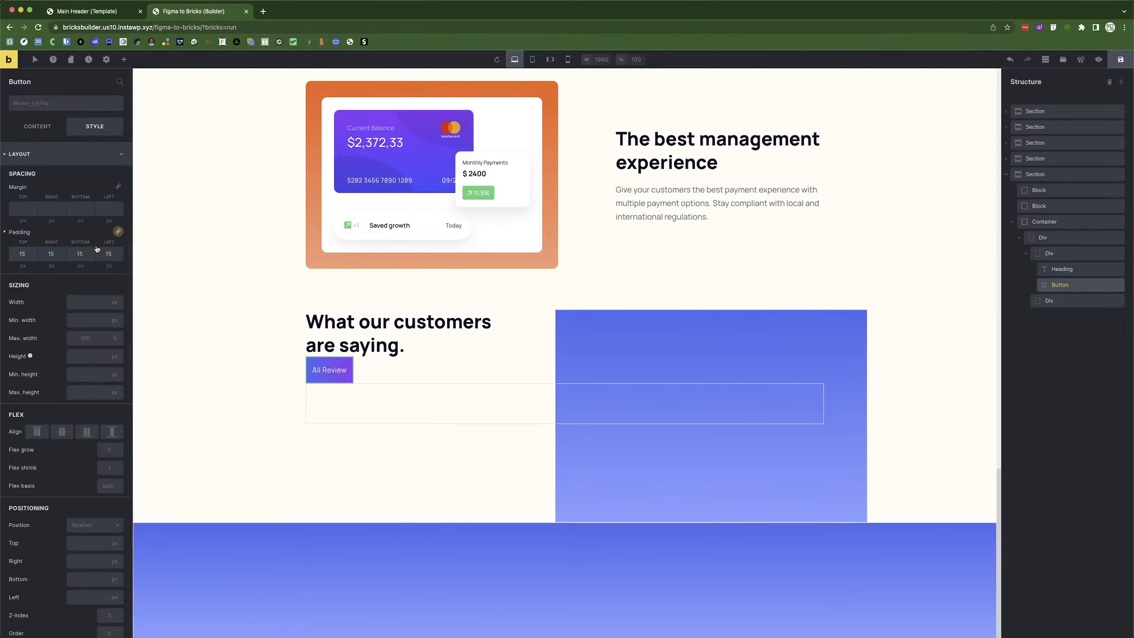
{"action": "type", "text": "36"}
{"action": "key", "text": "Tab"}
{"action": "key", "text": "Tab"}
{"action": "type", "text": "36"}
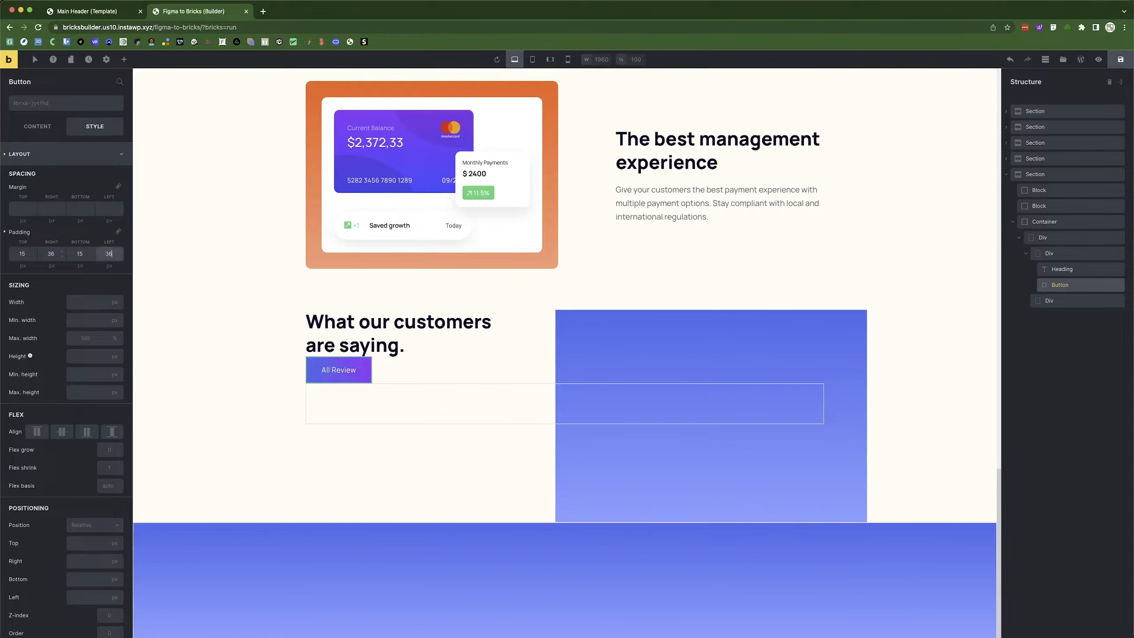
{"action": "key", "text": "super+Tab"}
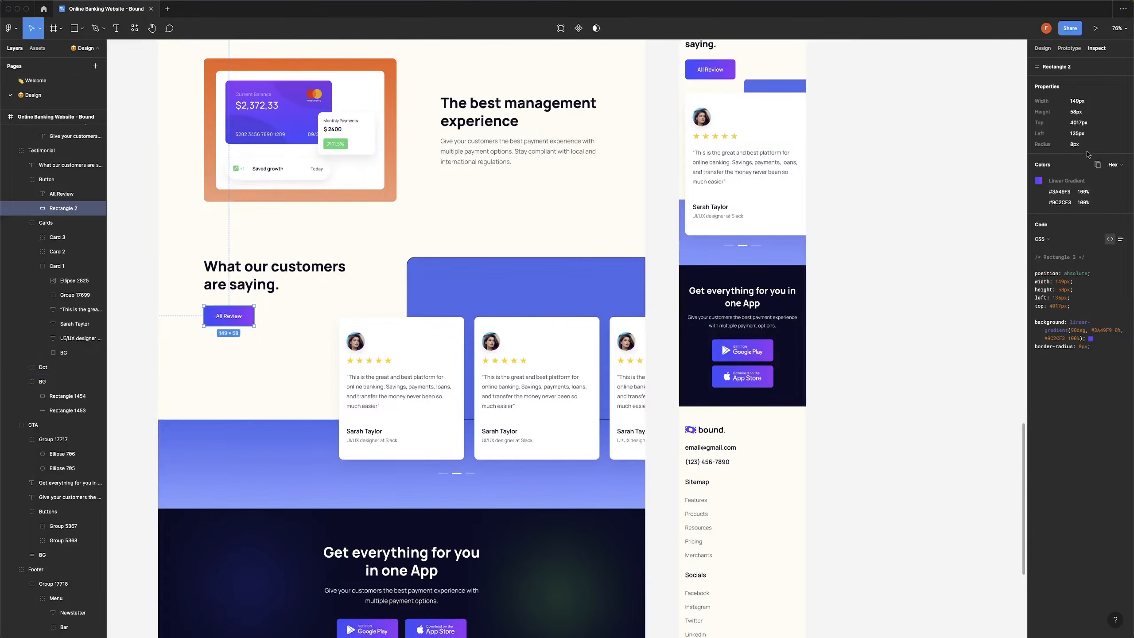
{"action": "key", "text": "super+Tab"}
{"action": "scroll", "coordinate": [50, 312], "scroll_direction": "down", "scroll_amount": 8}
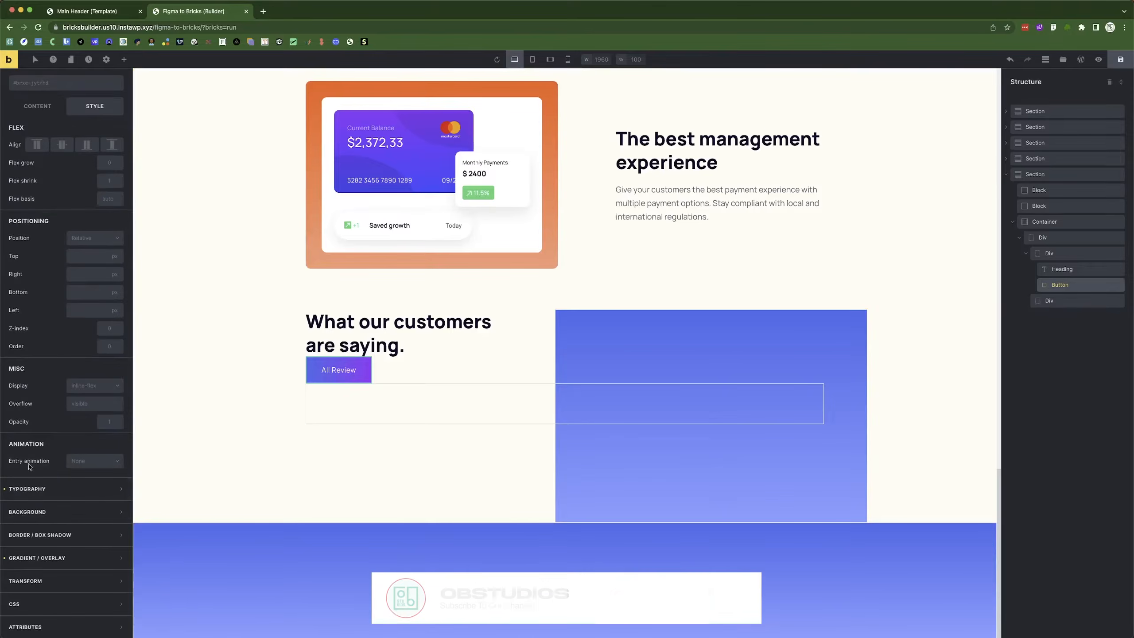
{"action": "scroll", "coordinate": [67, 223], "scroll_direction": "up", "scroll_amount": 8}
Round the All Review button's corners in its border settings.
{"action": "left_click", "coordinate": [67, 154]}
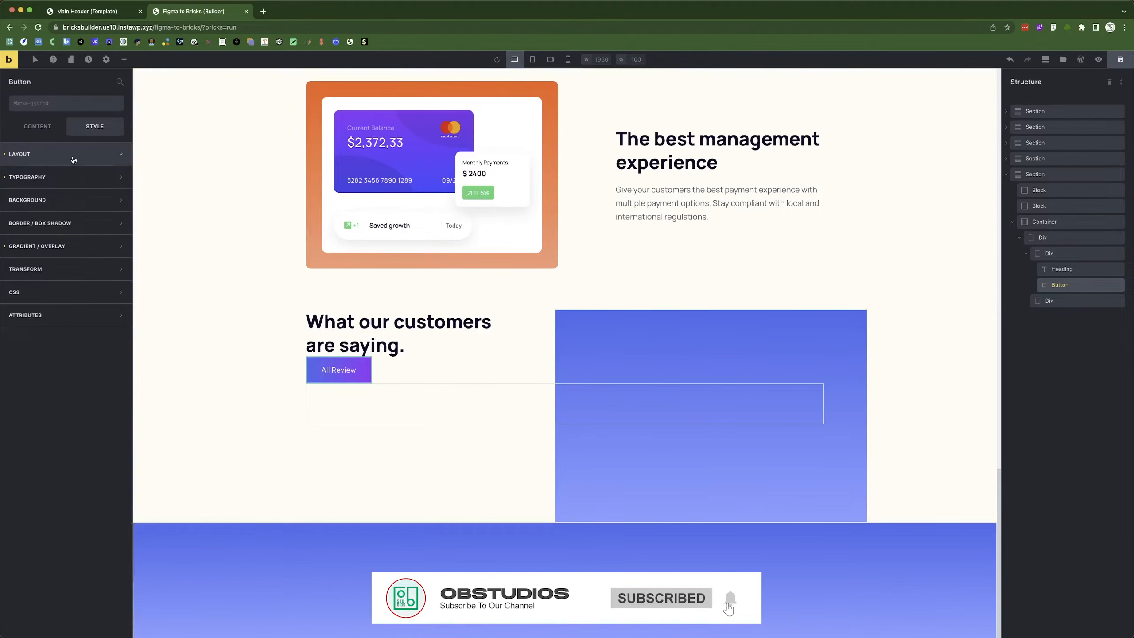
{"action": "left_click", "coordinate": [49, 223]}
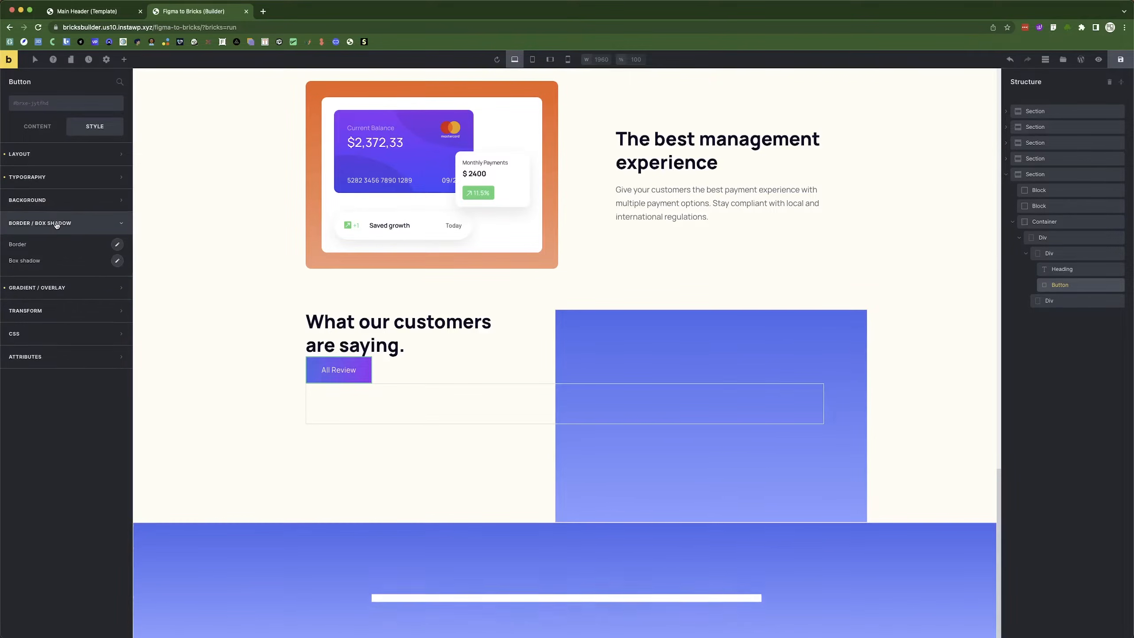
{"action": "left_click", "coordinate": [117, 246]}
{"action": "left_click", "coordinate": [27, 370]}
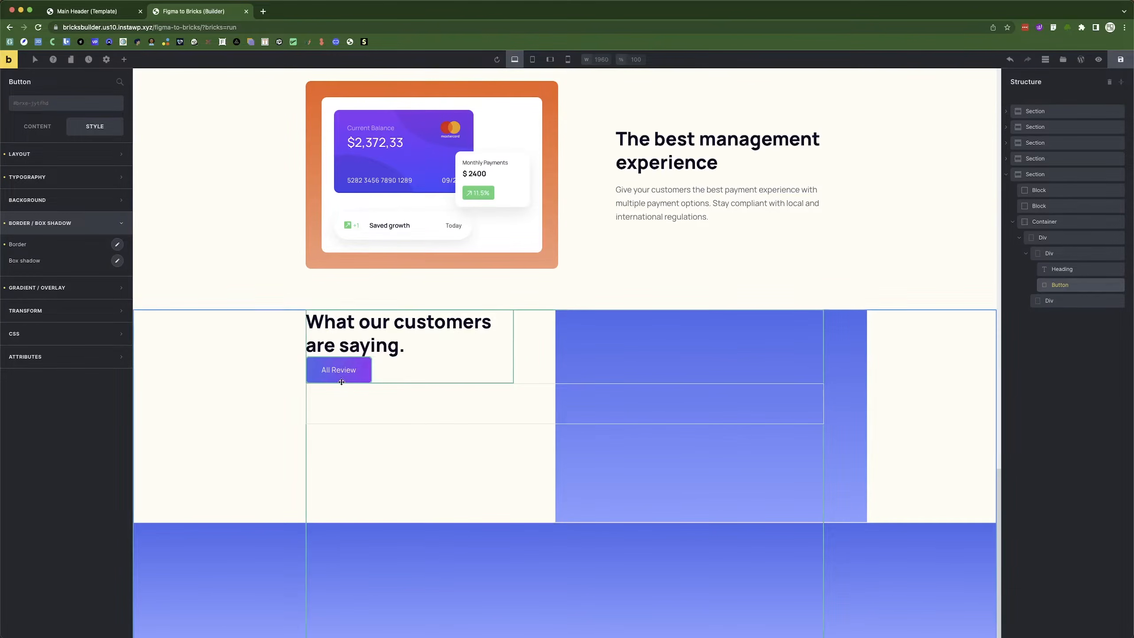
Select the empty Div below the button and look at the Figma review cards.
{"action": "left_click", "coordinate": [428, 413]}
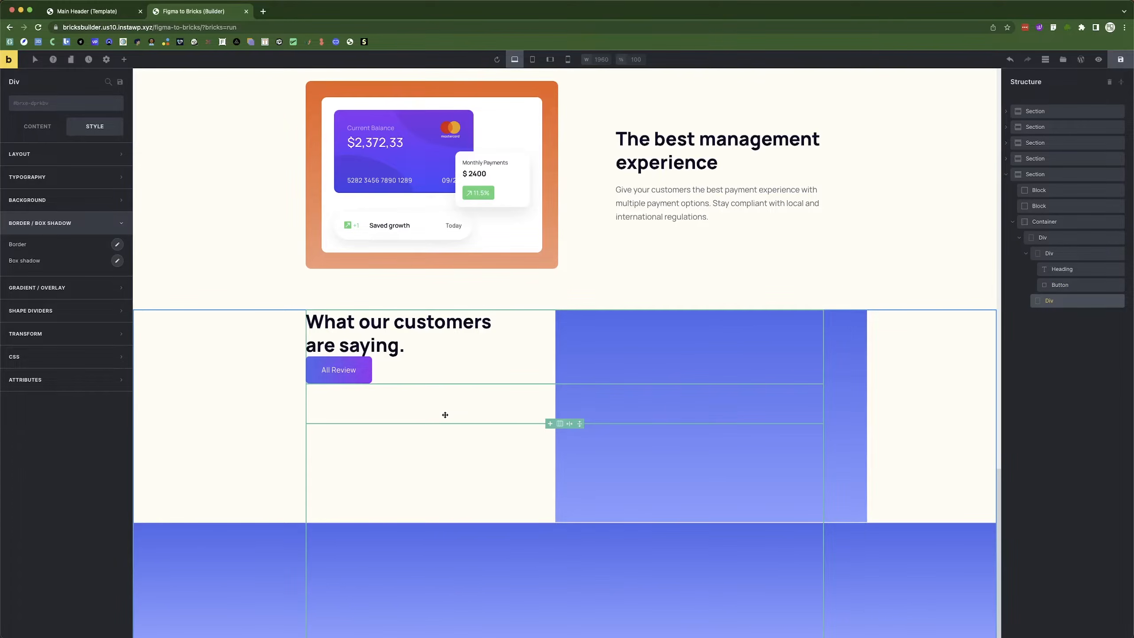
{"action": "left_click", "coordinate": [1026, 253]}
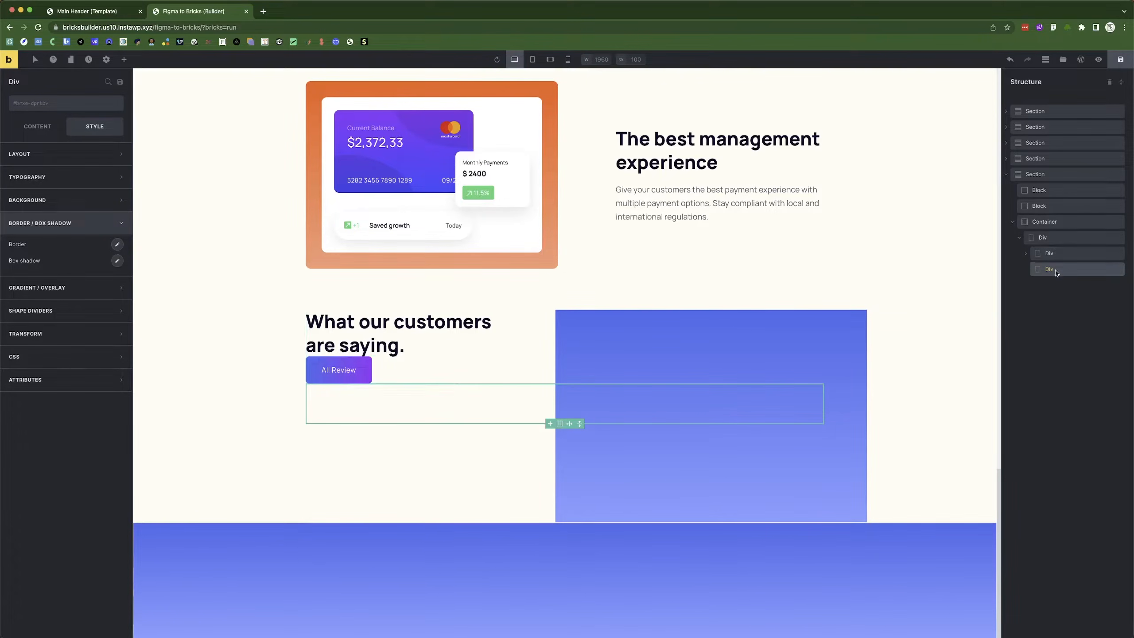
{"action": "key", "text": "super+Tab"}
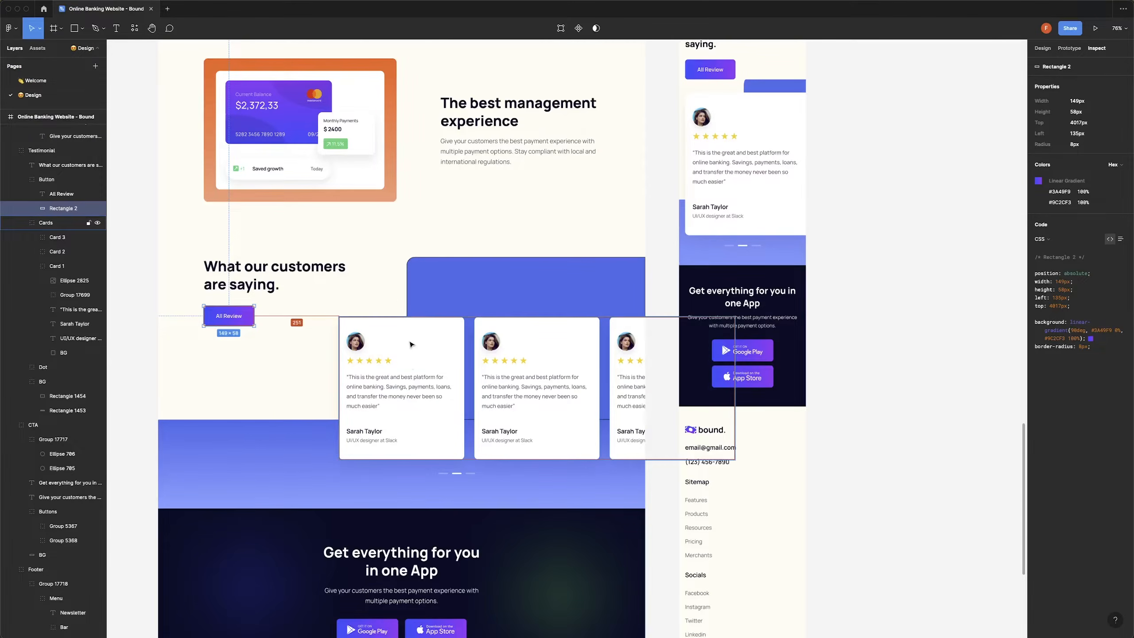
Add a Block inside the empty Div under the All Review button and select it.
{"action": "left_click", "coordinate": [411, 344]}
{"action": "key", "text": "super+Tab"}
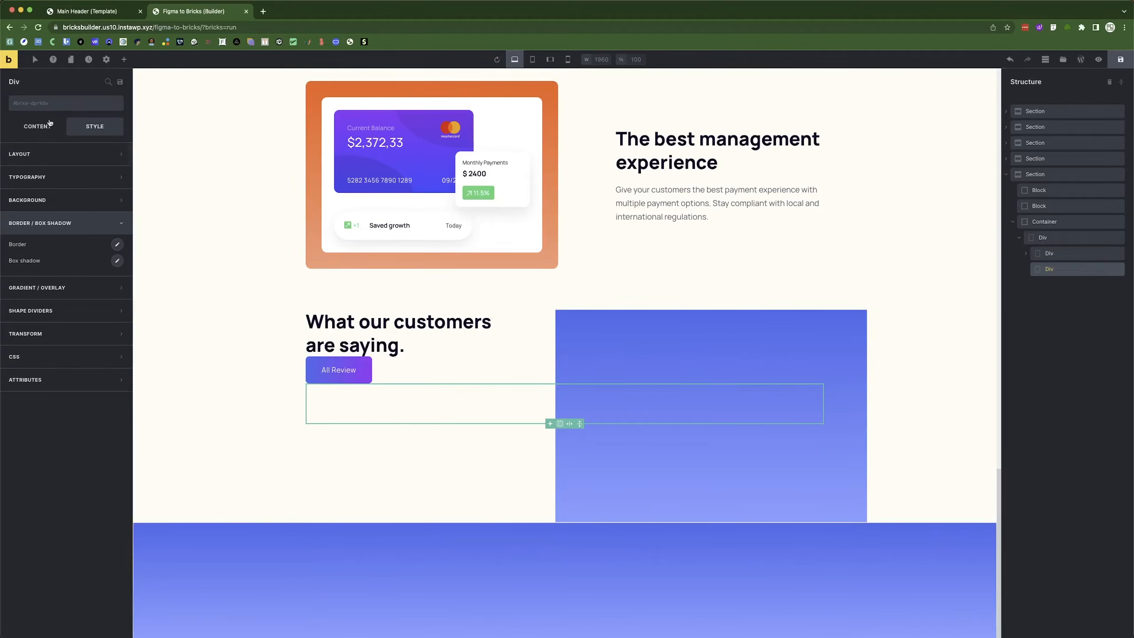
{"action": "left_click", "coordinate": [123, 59]}
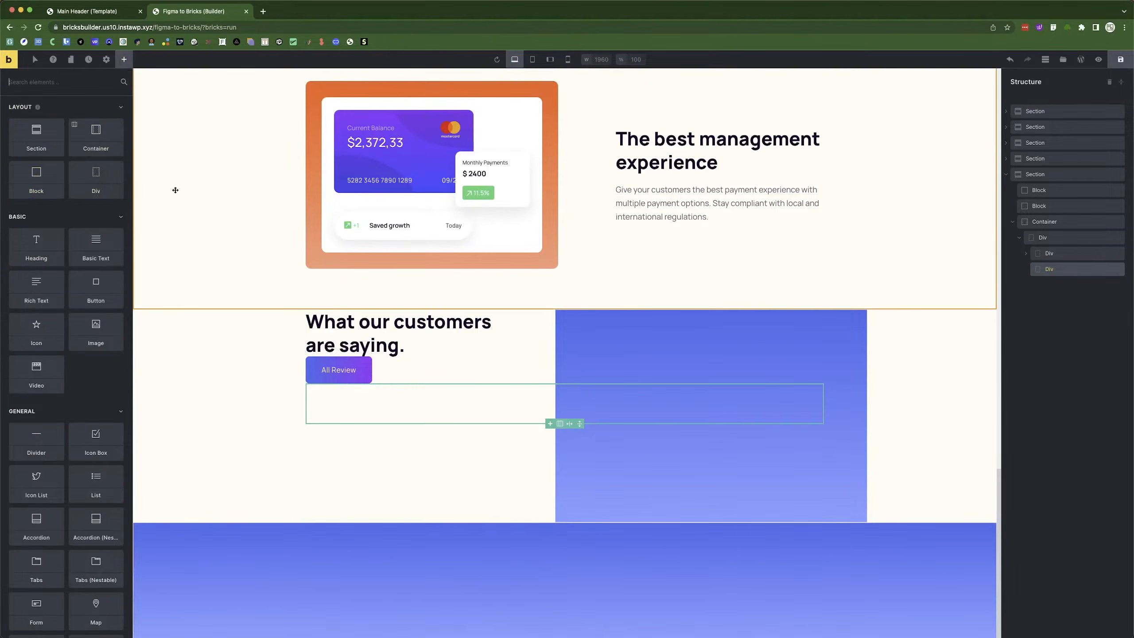
{"action": "left_click", "coordinate": [1065, 270]}
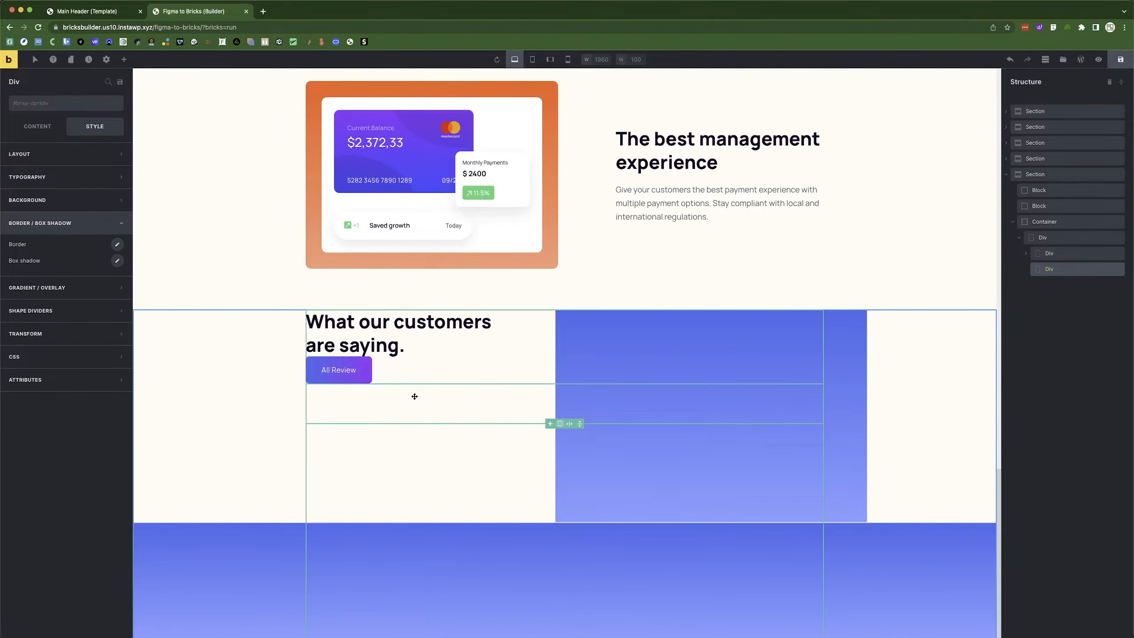
{"action": "left_click", "coordinate": [123, 59]}
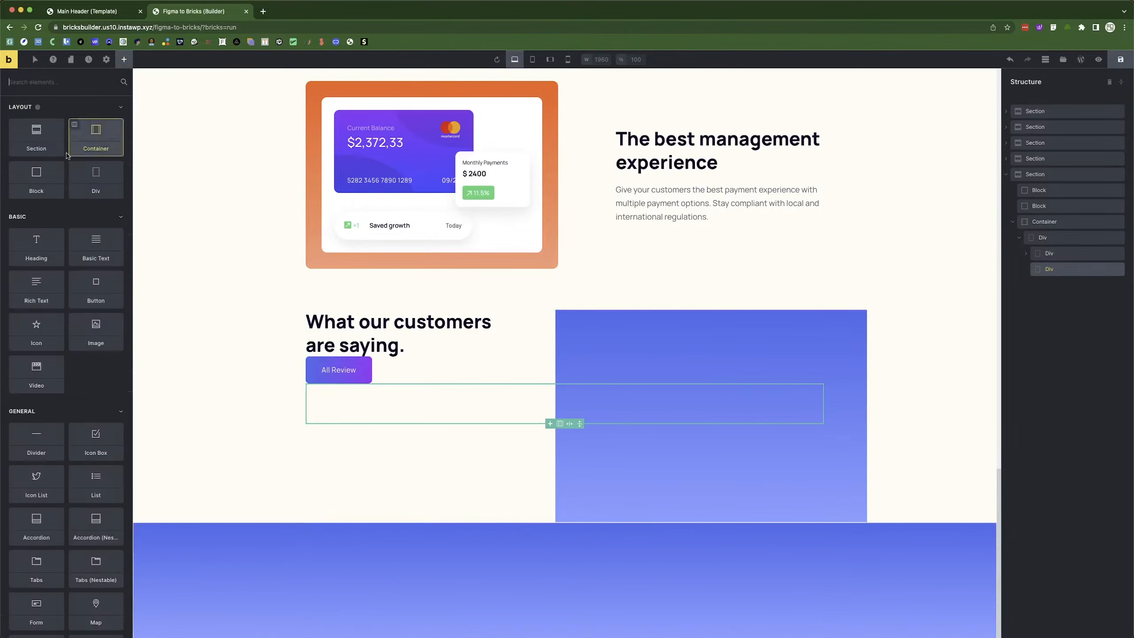
{"action": "left_click", "coordinate": [40, 172]}
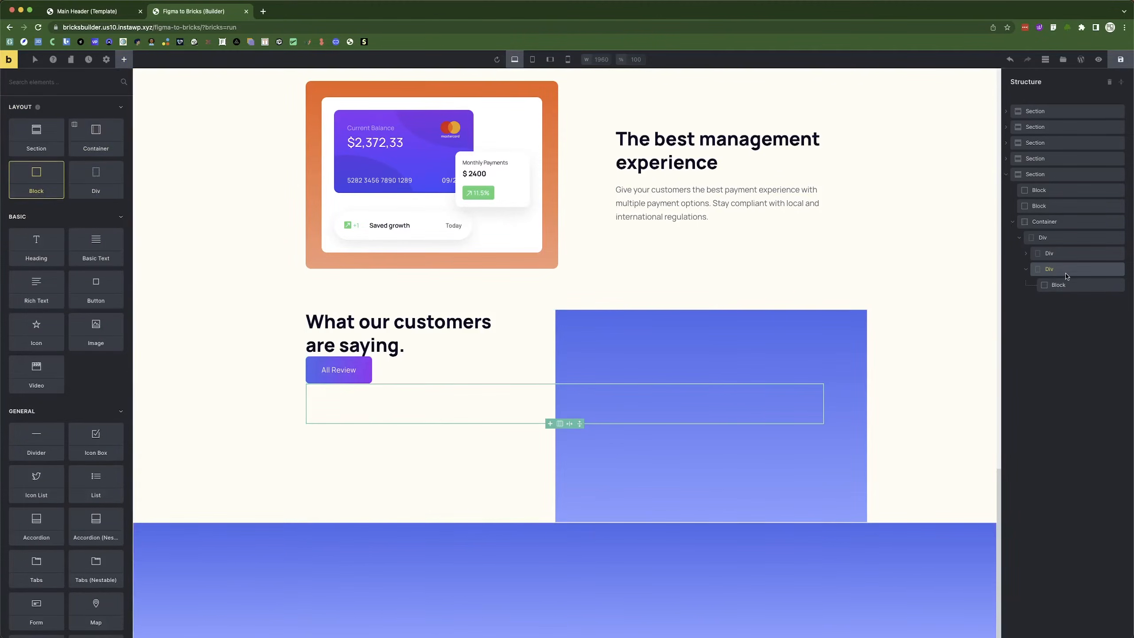
{"action": "left_click", "coordinate": [1064, 287]}
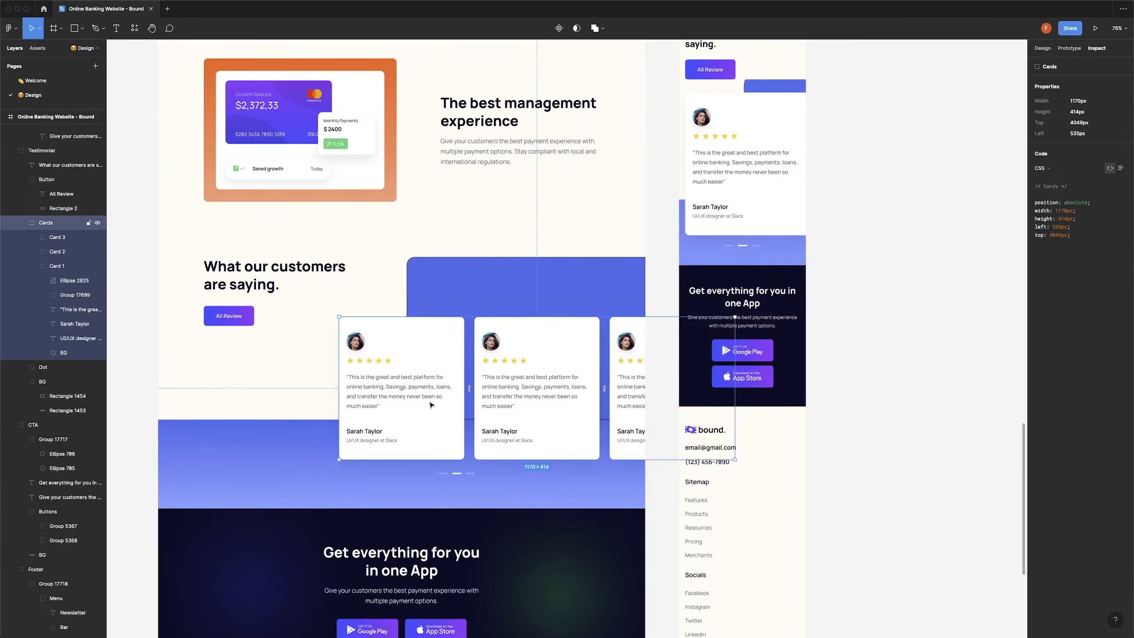
{"action": "double_click", "coordinate": [441, 343]}
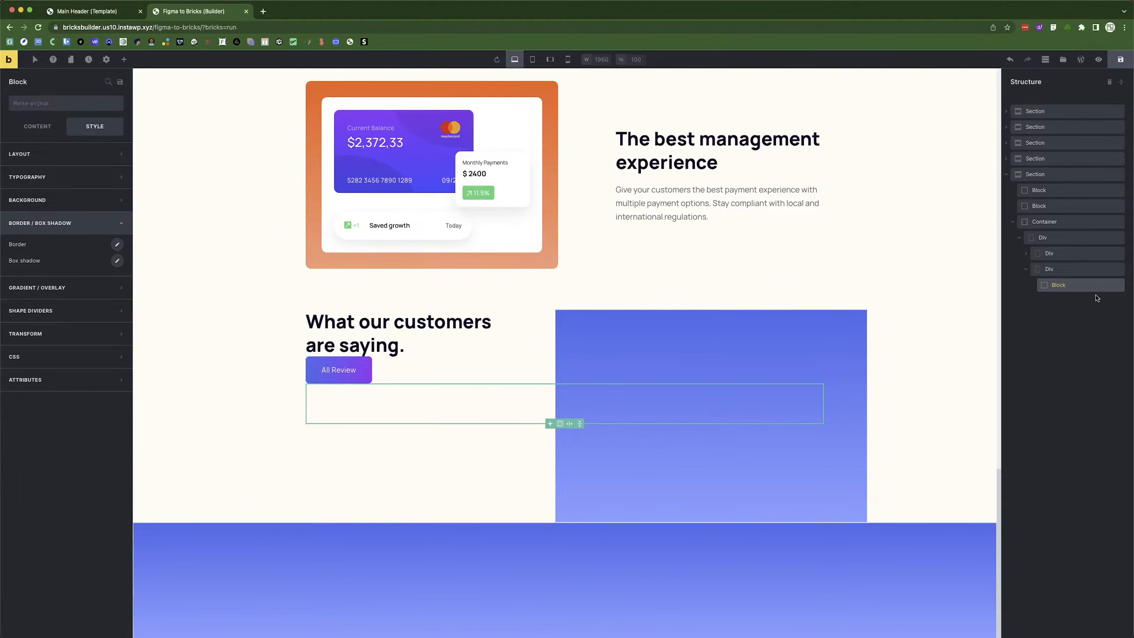
Size the new Block to 370px wide by 414px tall.
{"action": "left_click", "coordinate": [35, 154]}
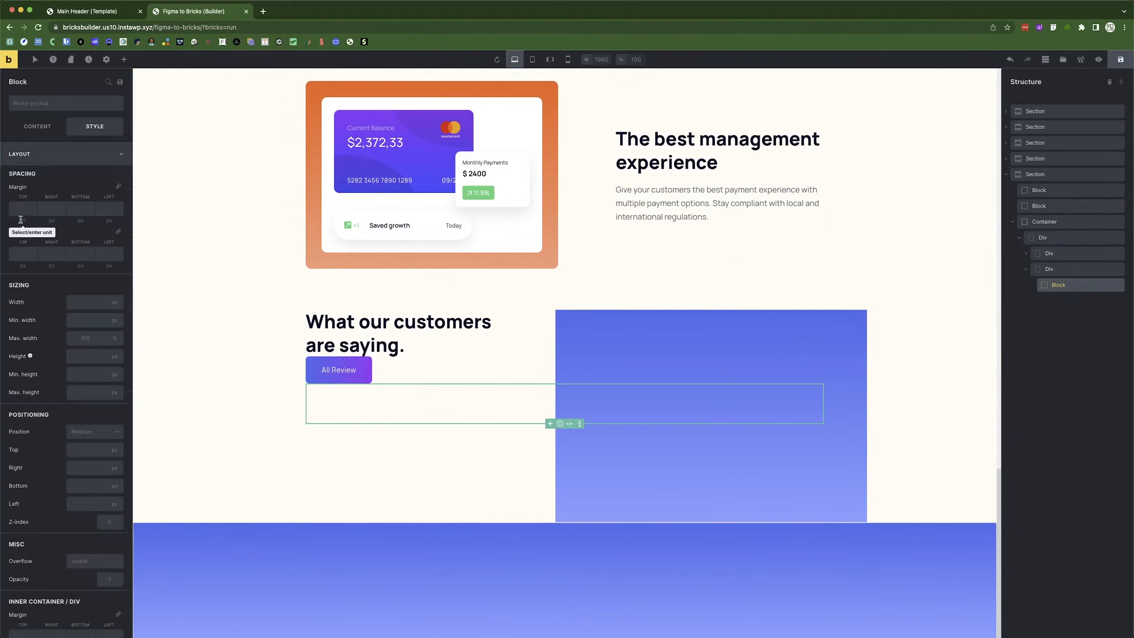
{"action": "left_click", "coordinate": [72, 306]}
{"action": "type", "text": "370"}
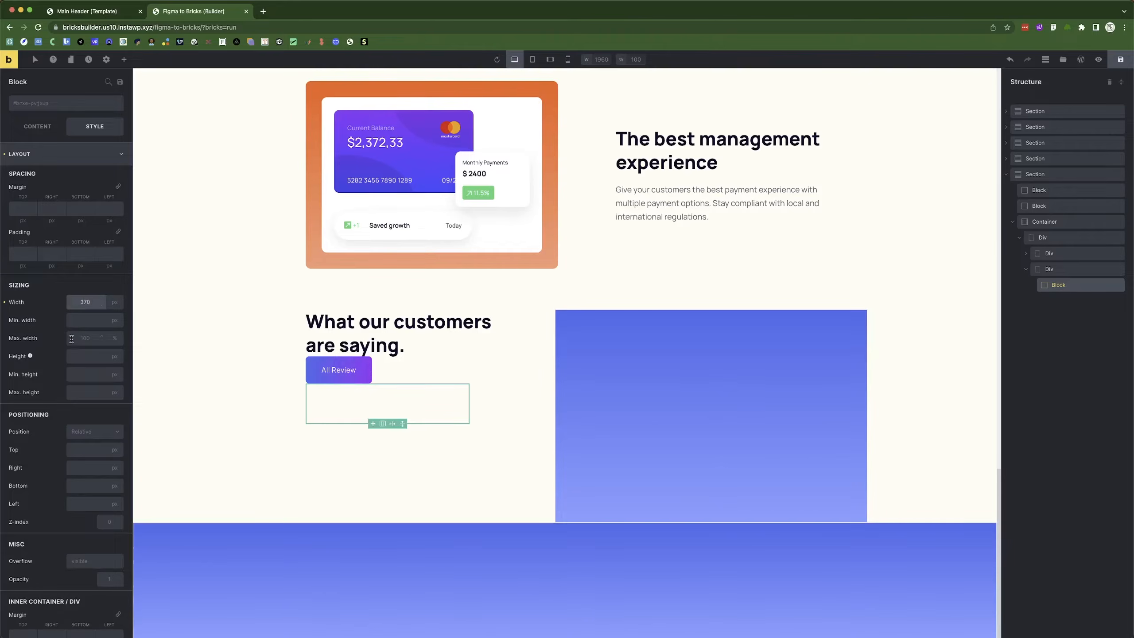
{"action": "left_click", "coordinate": [75, 352]}
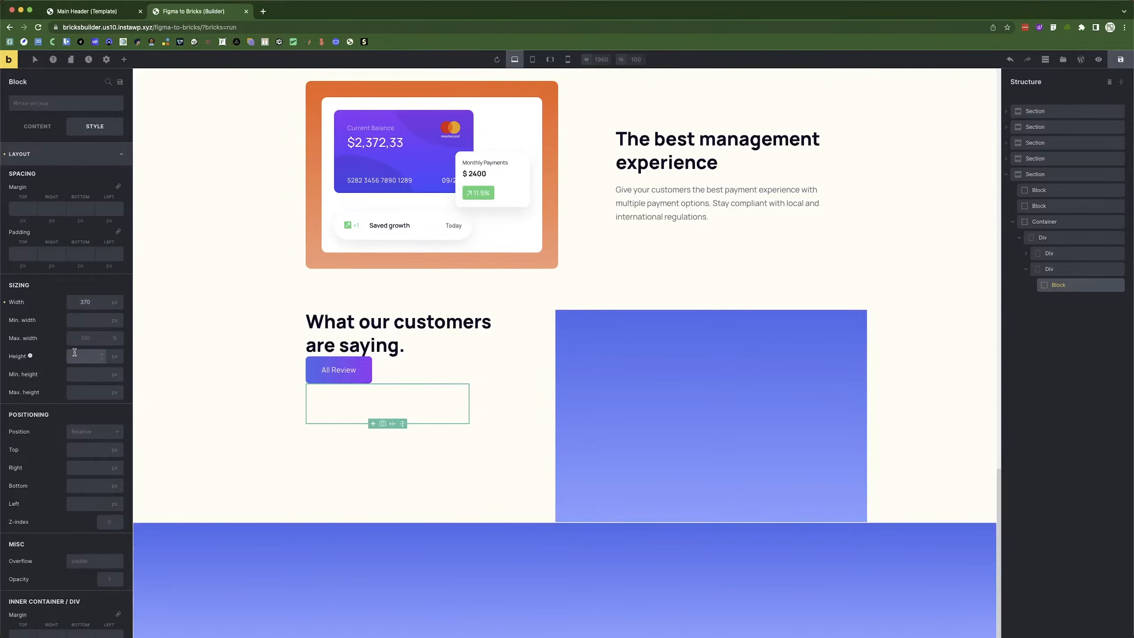
{"action": "type", "text": "414"}
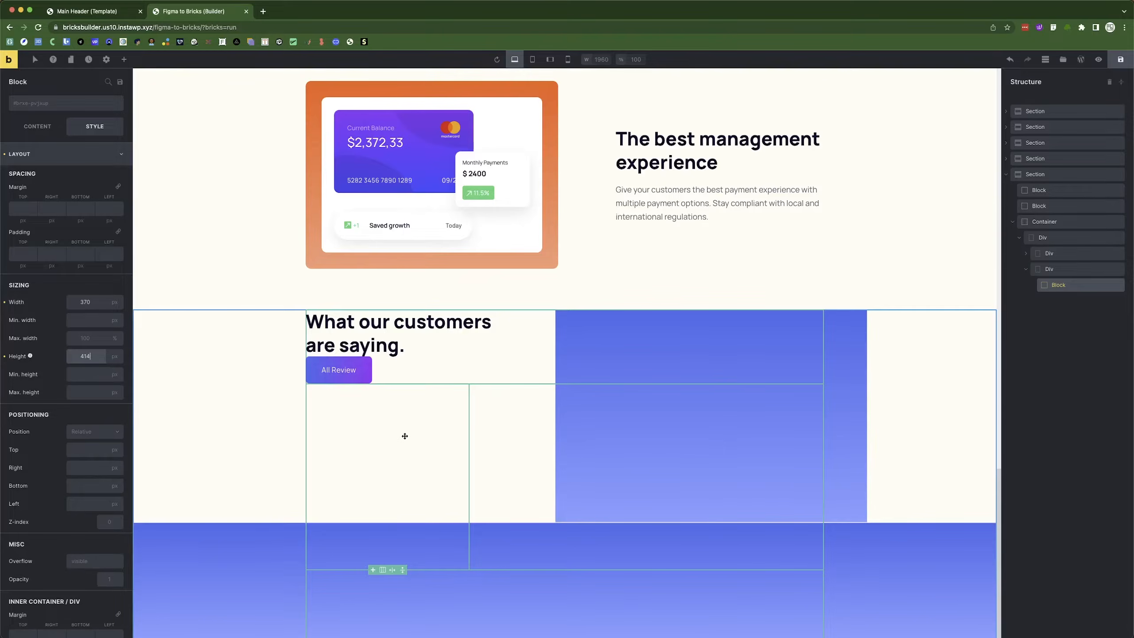
{"action": "left_click", "coordinate": [49, 157]}
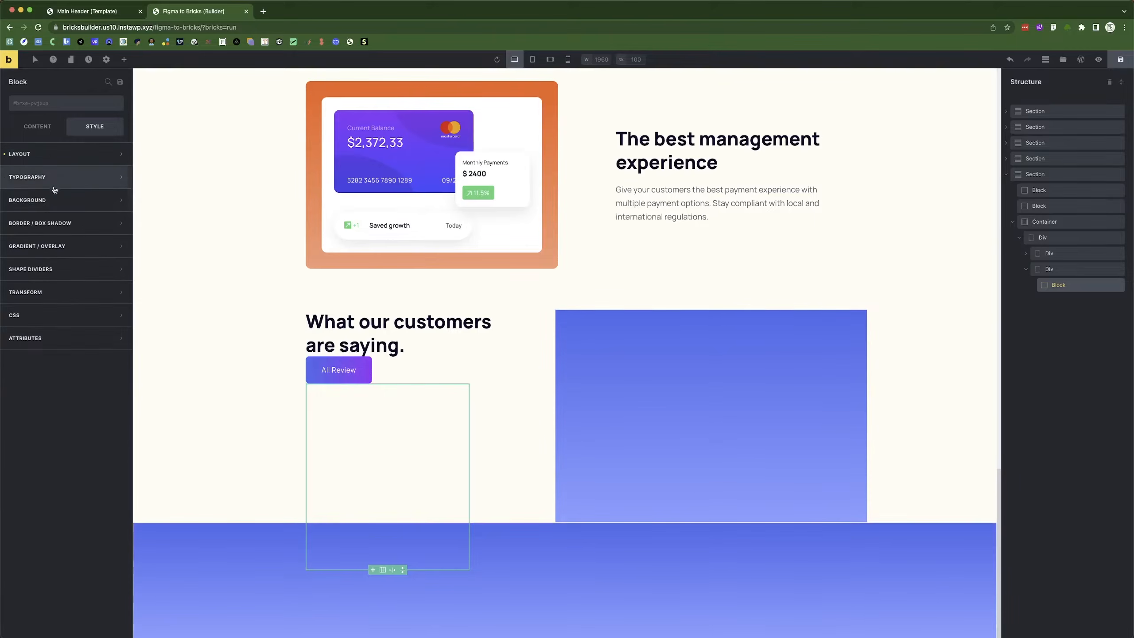
{"action": "key", "text": "super+Tab"}
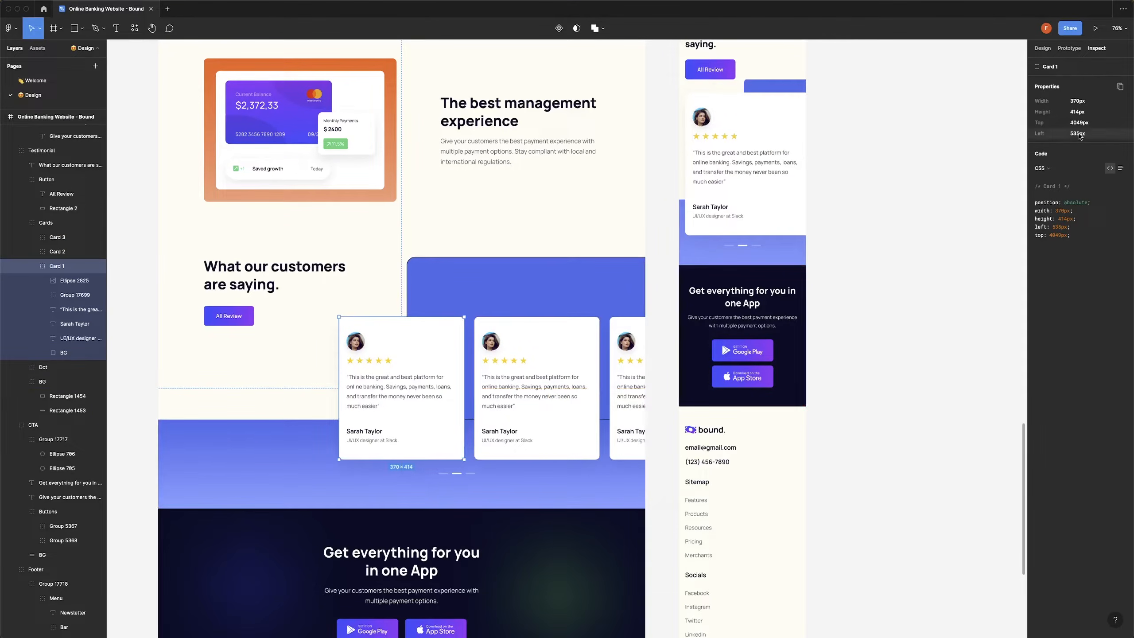
{"action": "mouse_move", "coordinate": [356, 352]}
{"action": "key", "text": "super+Tab"}
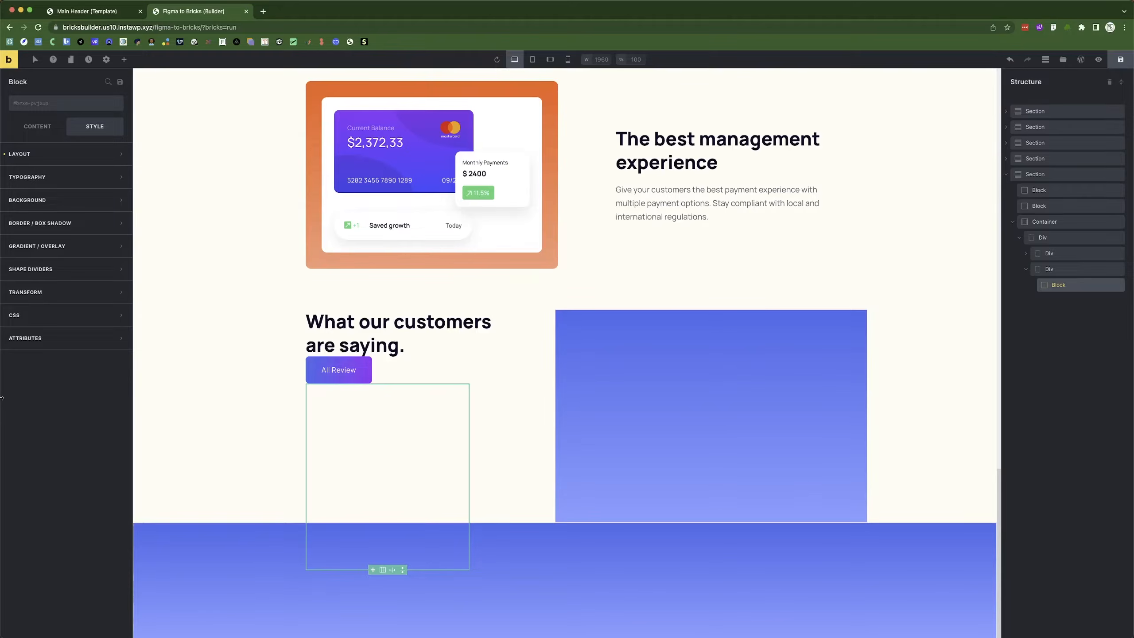
Give the card block a white background.
{"action": "left_click", "coordinate": [46, 233]}
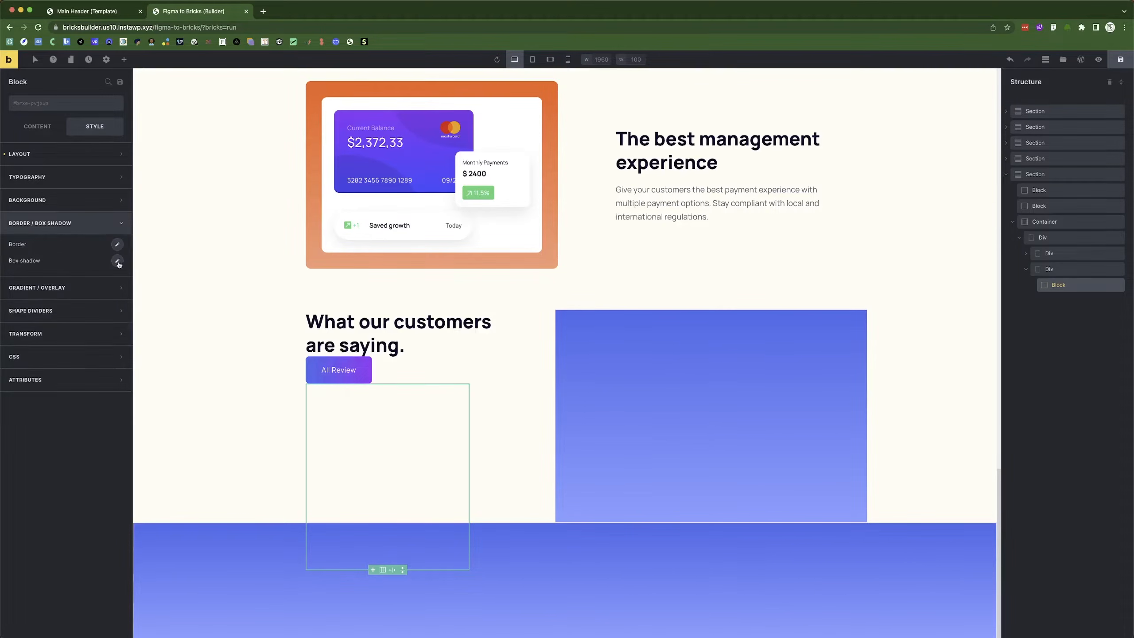
{"action": "left_click", "coordinate": [117, 246]}
{"action": "left_click", "coordinate": [24, 370]}
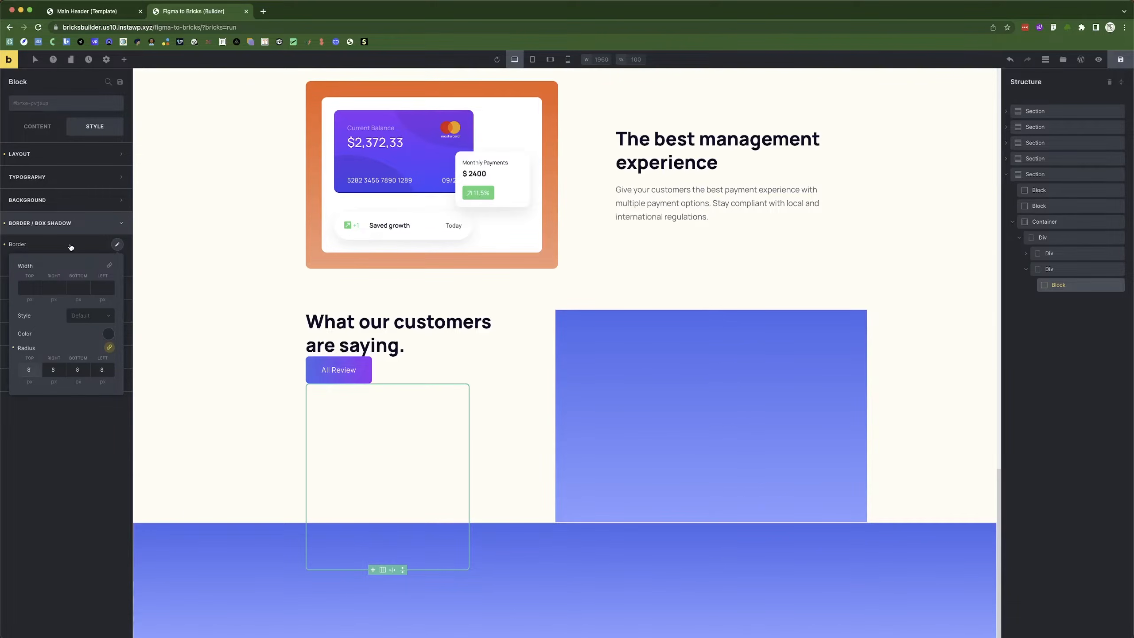
{"action": "left_click", "coordinate": [68, 223]}
{"action": "left_click", "coordinate": [86, 205]}
{"action": "left_click", "coordinate": [115, 221]}
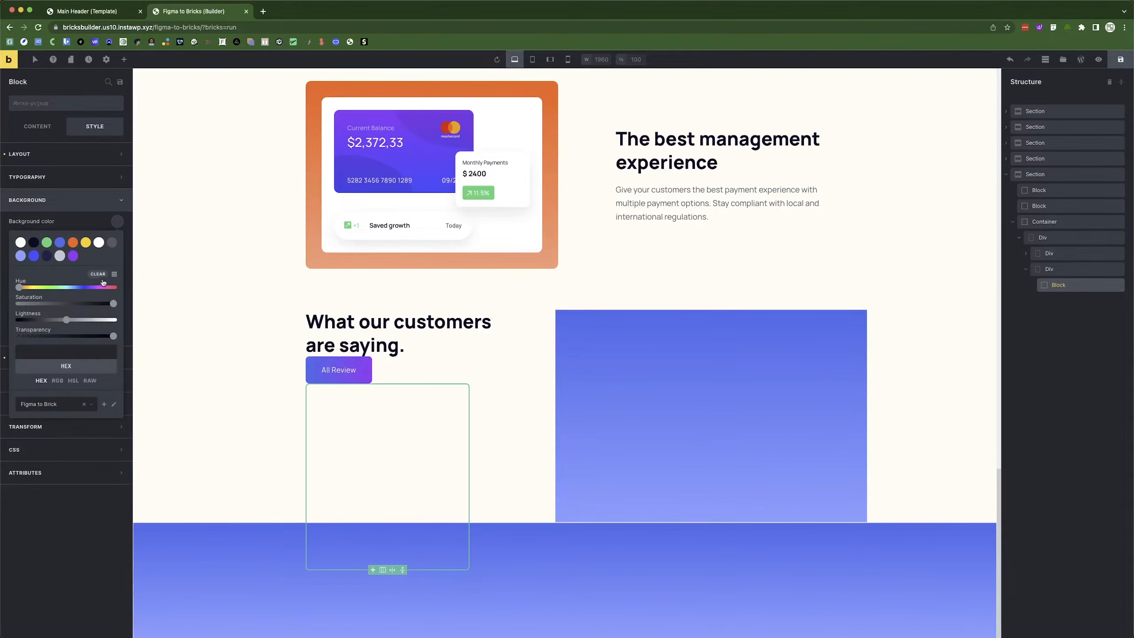
{"action": "left_click", "coordinate": [99, 242]}
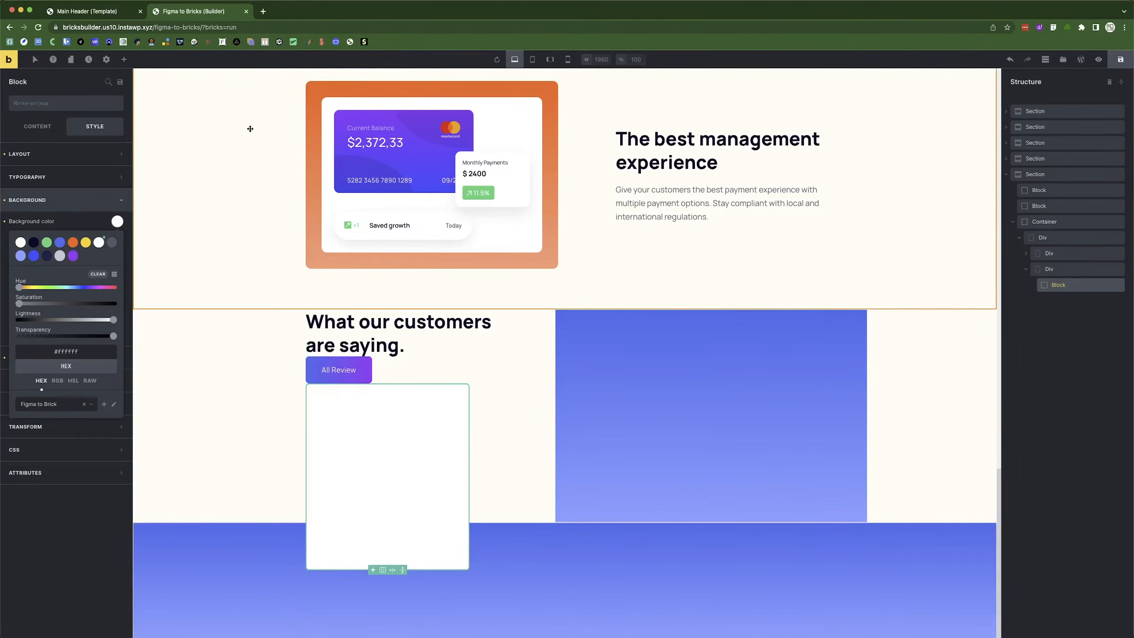
{"action": "left_click", "coordinate": [63, 200]}
Set the card's corner radius to 12px on all corners, matching the Figma BG layer.
{"action": "left_click", "coordinate": [66, 229]}
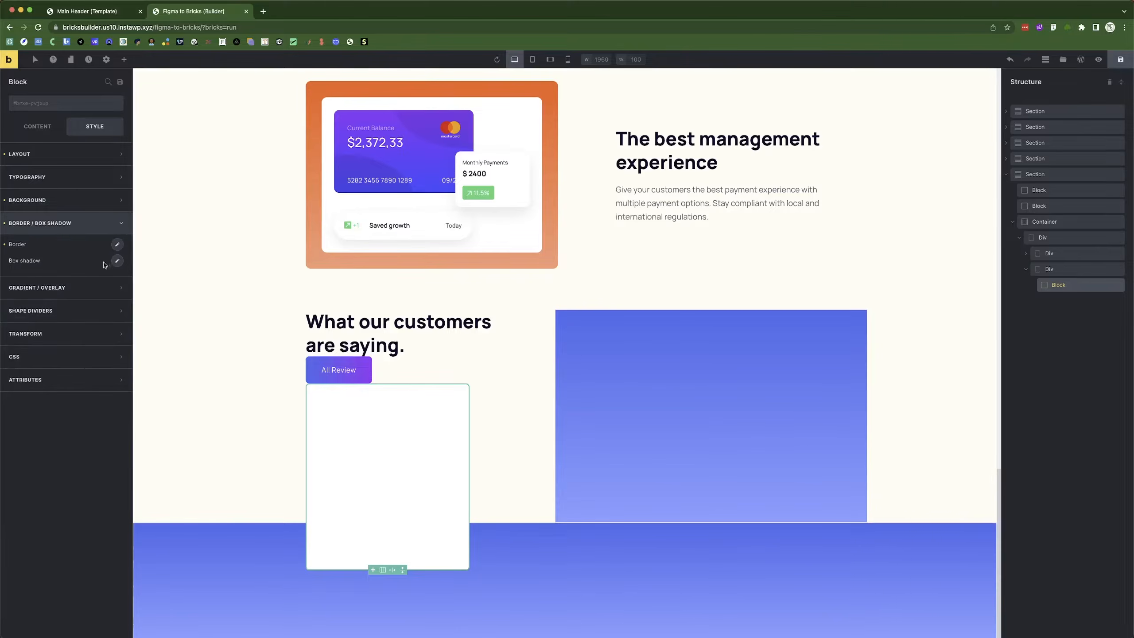
{"action": "left_click", "coordinate": [117, 263]}
{"action": "key", "text": "super+Tab"}
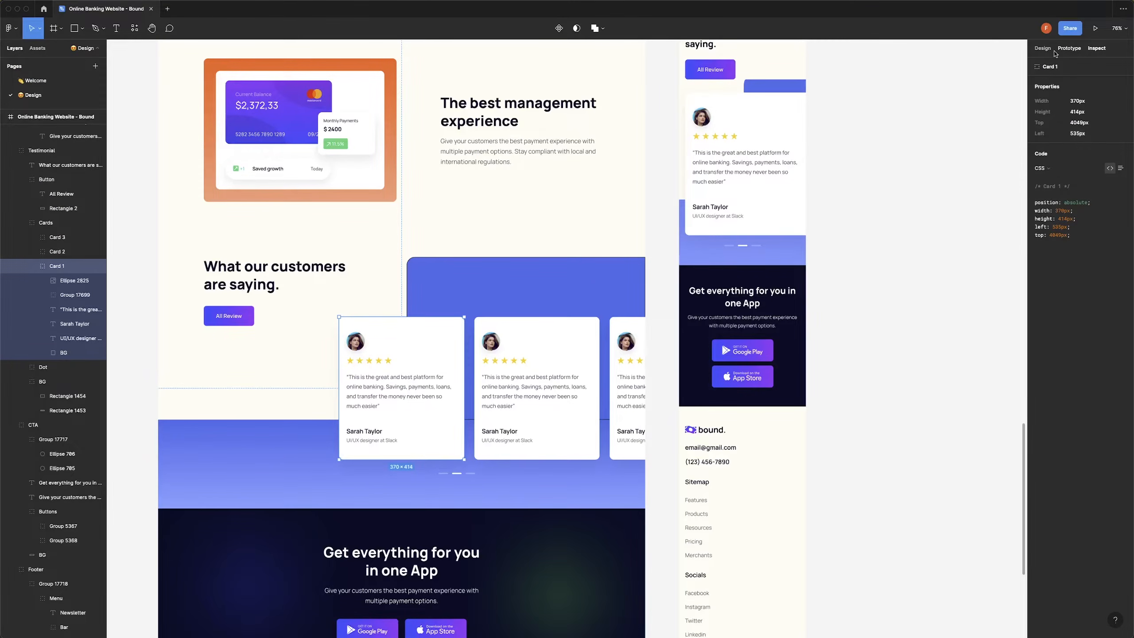
{"action": "double_click", "coordinate": [415, 347]}
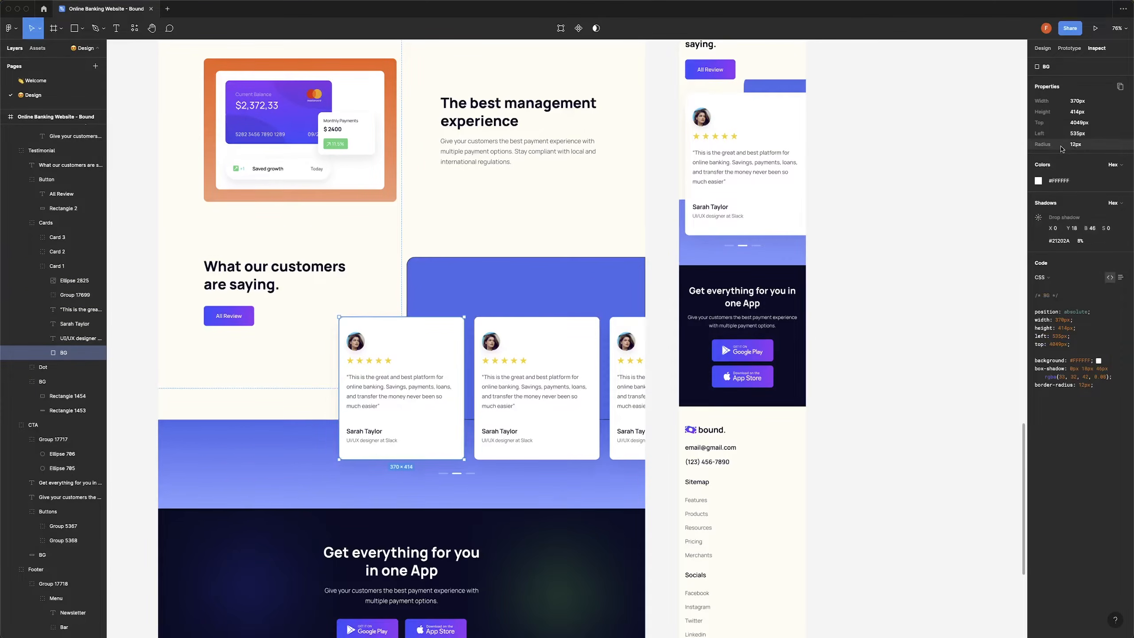
{"action": "key", "text": "super+Tab"}
{"action": "left_click", "coordinate": [117, 244]}
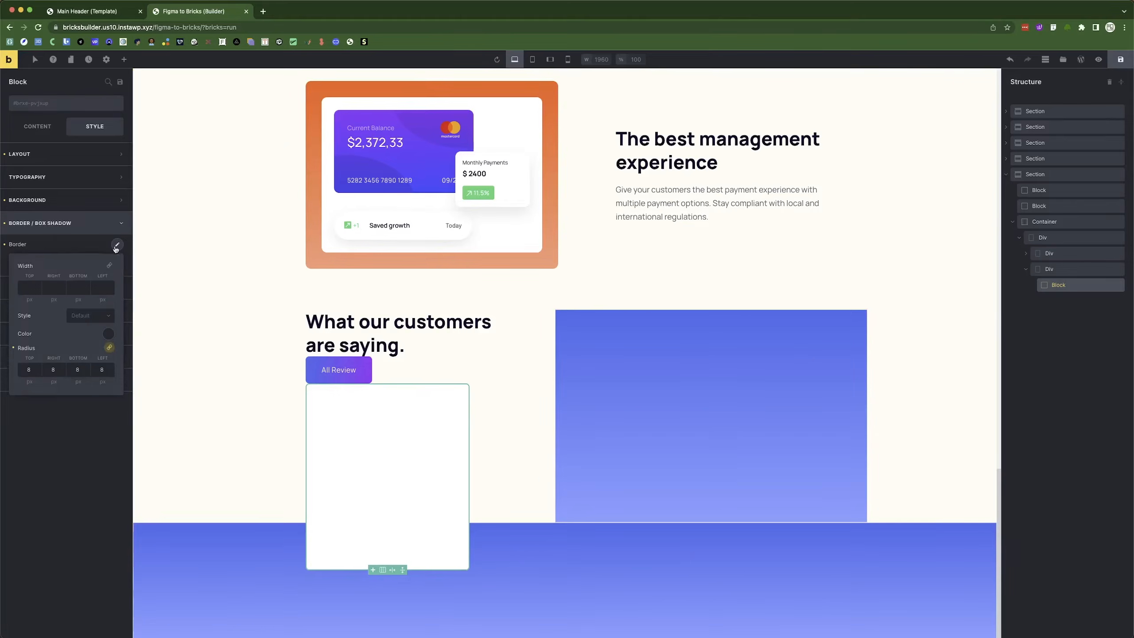
{"action": "double_click", "coordinate": [25, 369]}
{"action": "type", "text": "12"}
{"action": "key", "text": "super+Tab"}
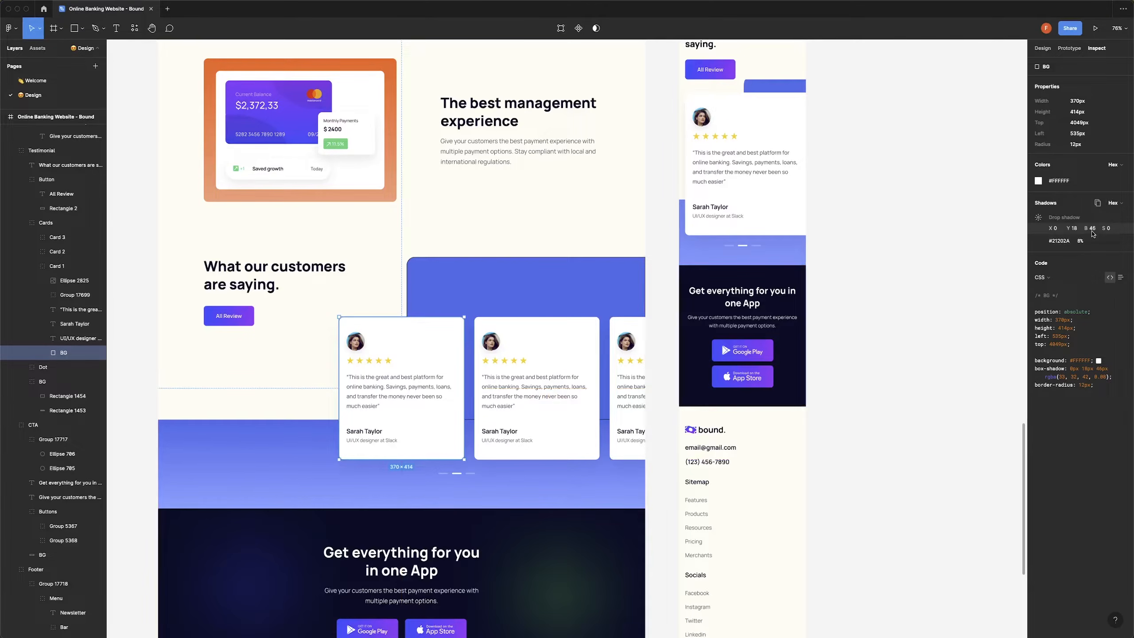
{"action": "key", "text": "super+Tab"}
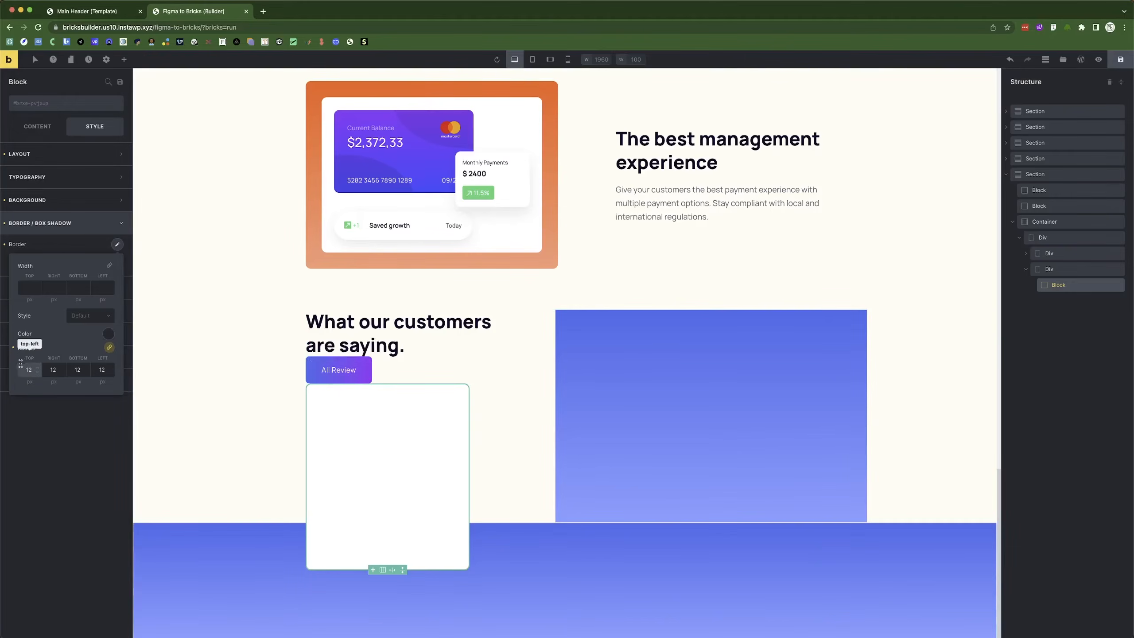
{"action": "left_click", "coordinate": [87, 254]}
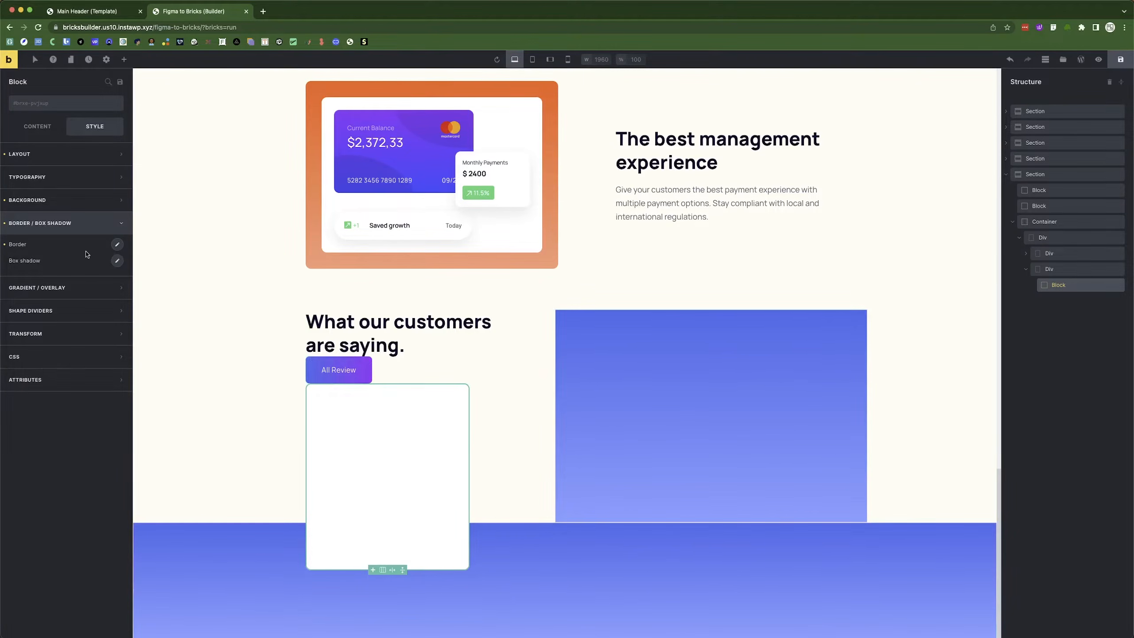
Start entering the card's box shadow offsets.
{"action": "left_click", "coordinate": [117, 261]}
{"action": "key", "text": "Tab"}
{"action": "type", "text": "14"}
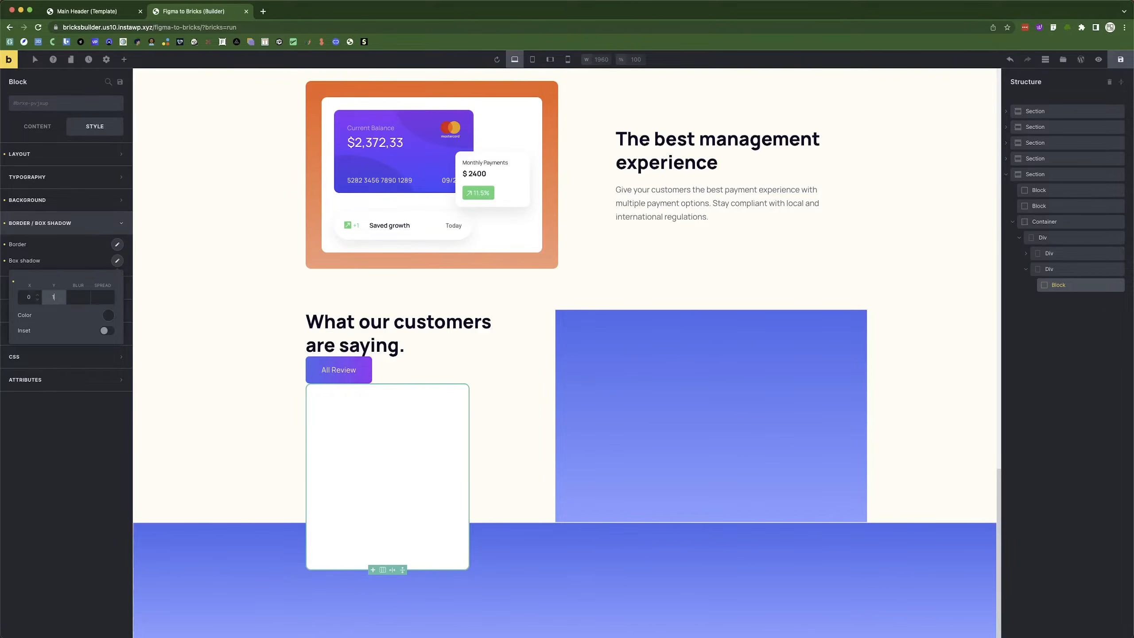
Set the box shadow blur to 46 and spread to 0.
{"action": "key", "text": "Tab"}
{"action": "type", "text": "46"}
{"action": "key", "text": "Tab"}
{"action": "type", "text": "0"}
Set the shadow colour to #21202A copied from Figma, keeping it an outer shadow.
{"action": "key", "text": "super+Tab"}
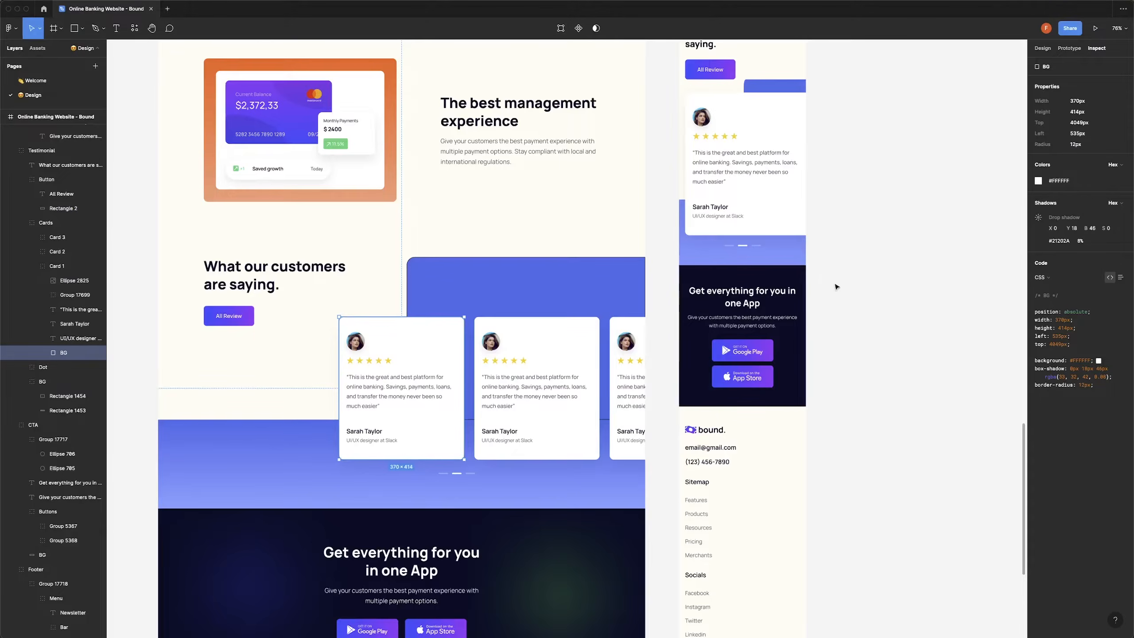
{"action": "left_click", "coordinate": [1054, 241]}
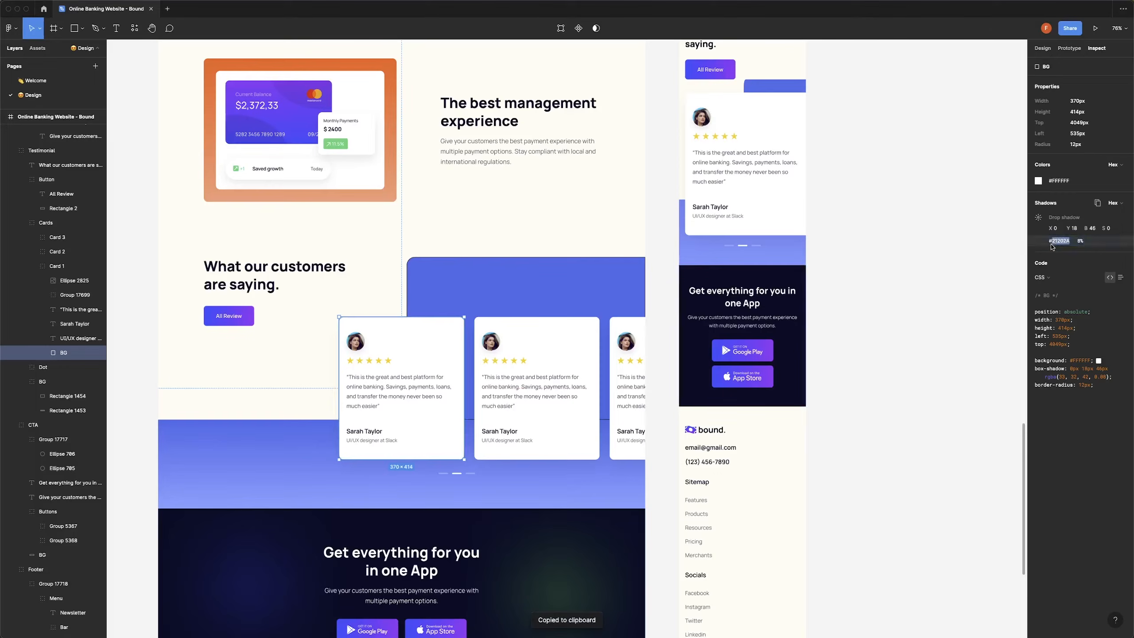
{"action": "key", "text": "super+Tab"}
{"action": "left_click", "coordinate": [108, 316]}
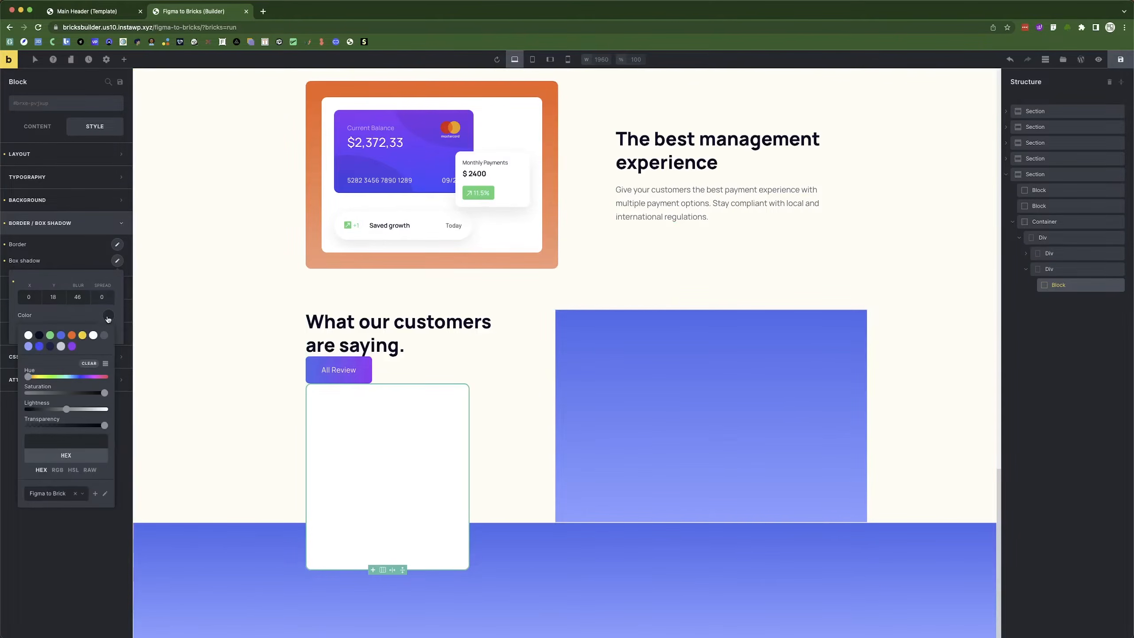
{"action": "left_click", "coordinate": [65, 436]}
{"action": "key", "text": "super+v"}
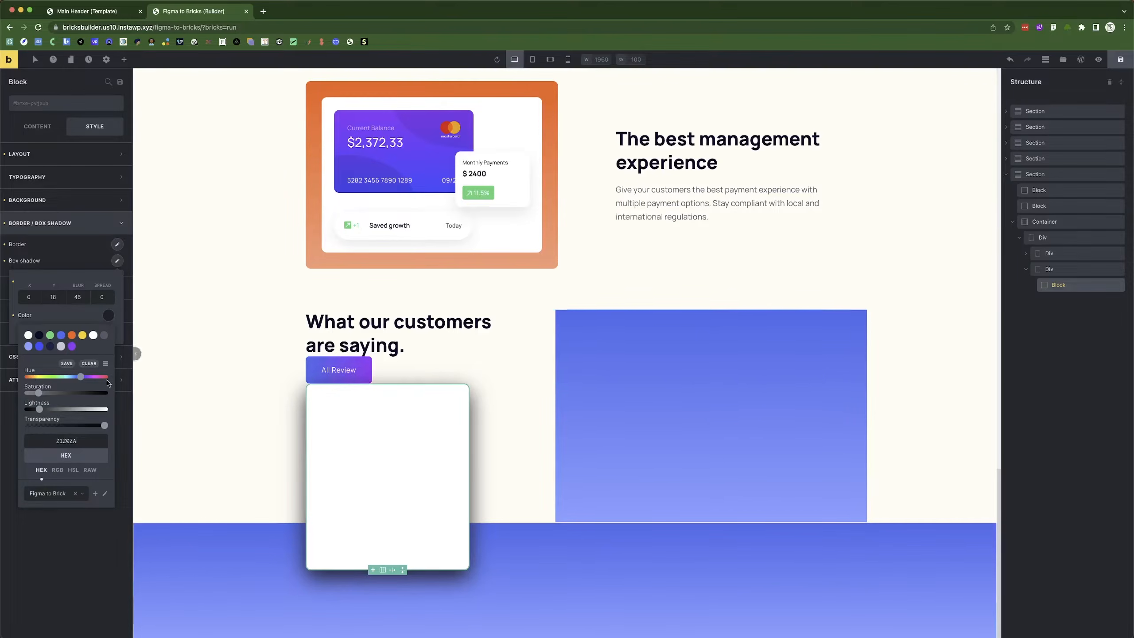
{"action": "left_click", "coordinate": [68, 317]}
{"action": "key", "text": "super+Tab"}
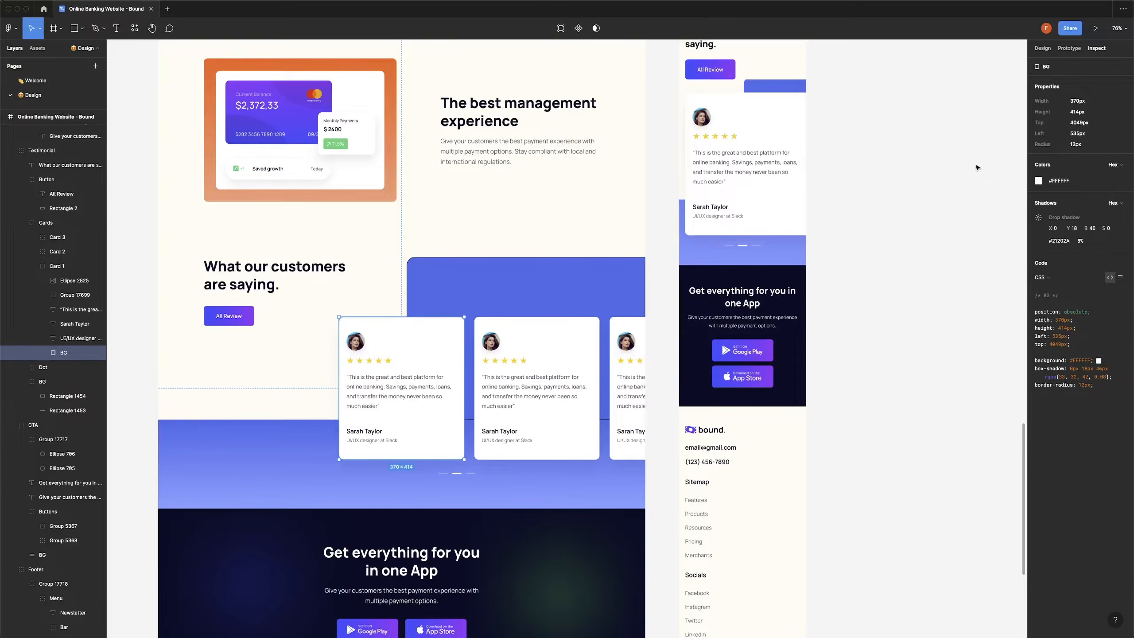
{"action": "key", "text": "super+Tab"}
{"action": "left_click", "coordinate": [103, 332]}
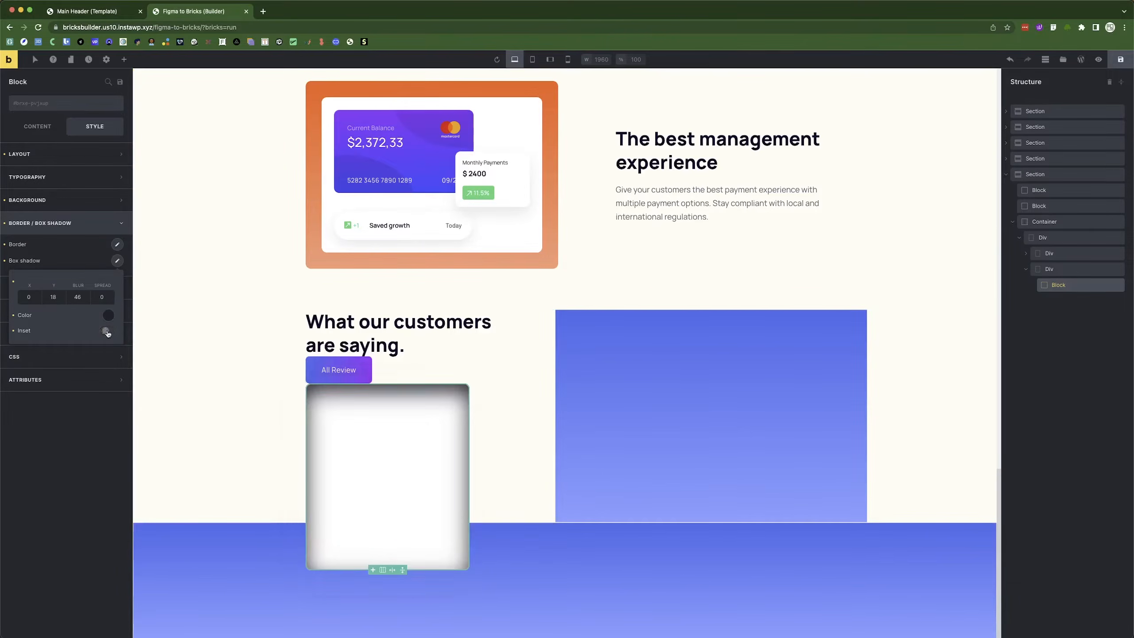
{"action": "left_click", "coordinate": [103, 333]}
Make the shadow colour mostly transparent and reselect the white card.
{"action": "left_click", "coordinate": [108, 315]}
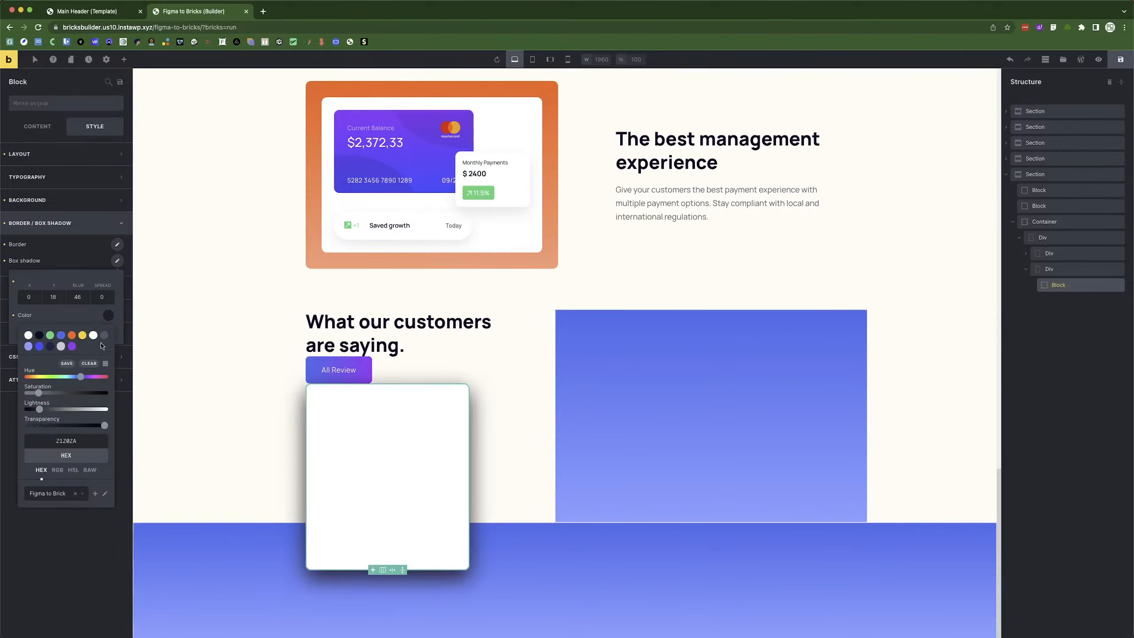
{"action": "left_click", "coordinate": [74, 323]}
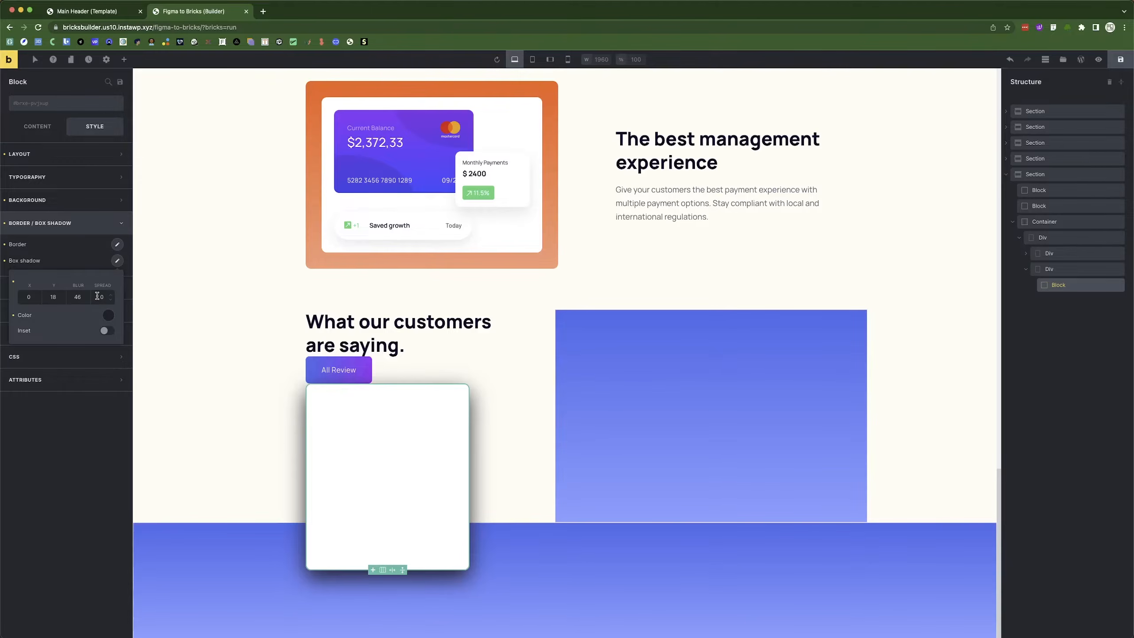
{"action": "left_click", "coordinate": [108, 315]}
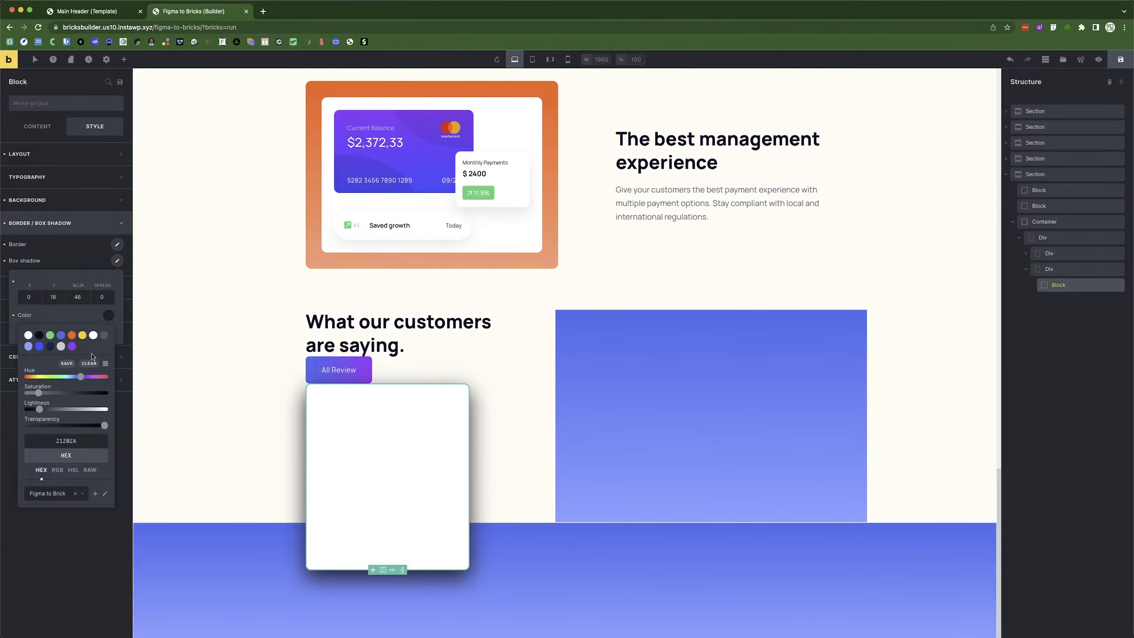
{"action": "left_click_drag", "start_coordinate": [104, 429], "coordinate": [36, 433]}
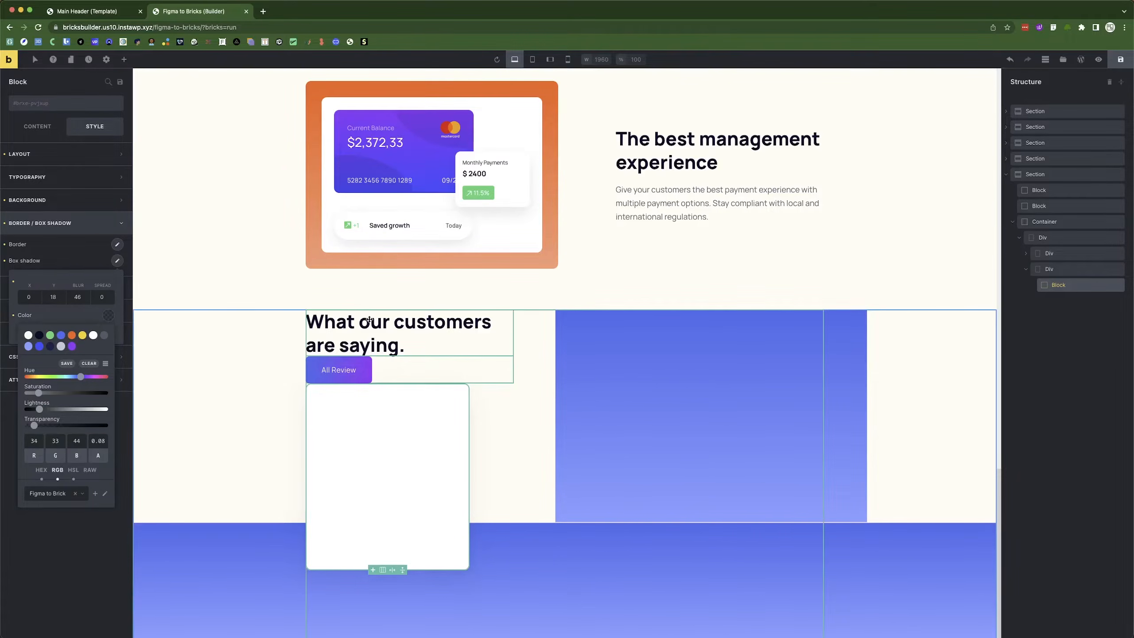
{"action": "left_click", "coordinate": [257, 376]}
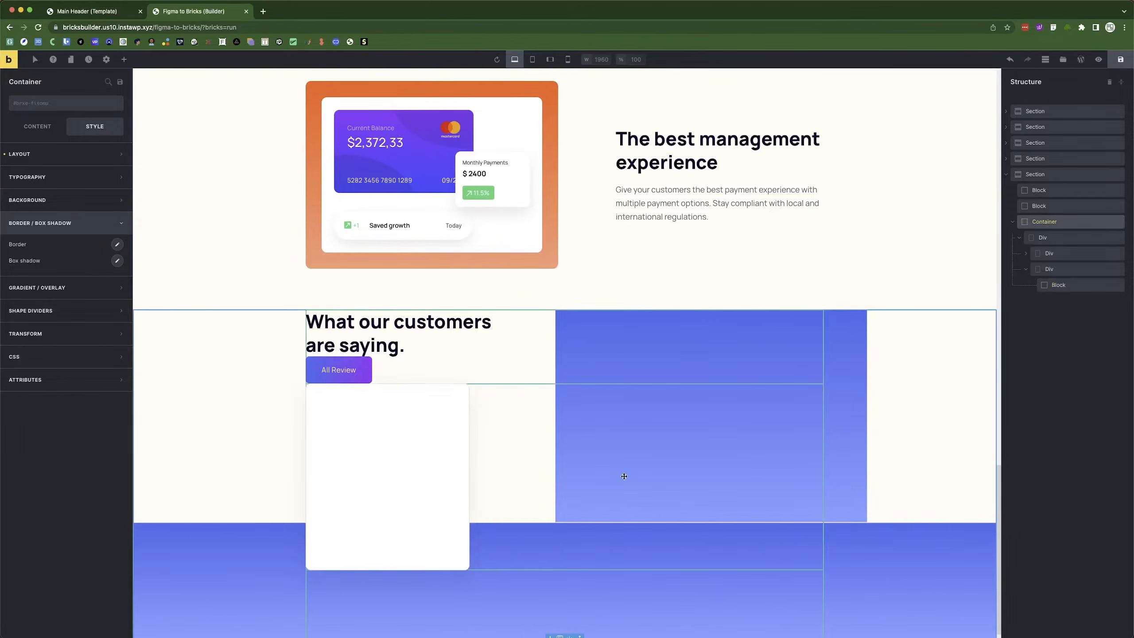
{"action": "left_click", "coordinate": [341, 461]}
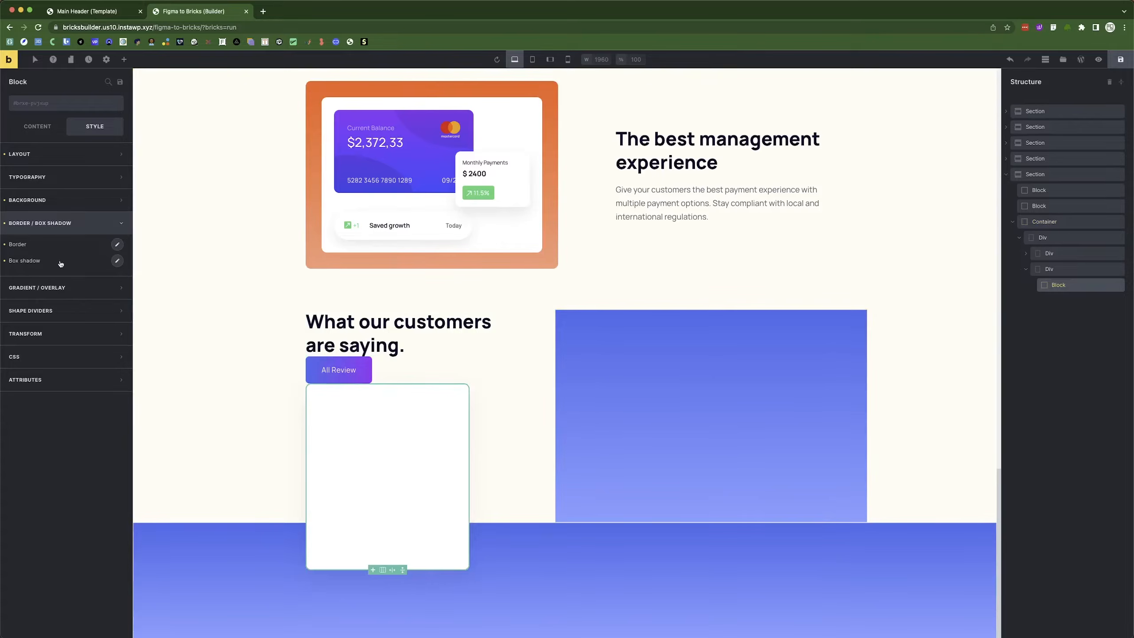
Set the card's border width to 0 on all four sides.
{"action": "left_click", "coordinate": [117, 245]}
{"action": "left_click", "coordinate": [26, 288]}
{"action": "left_click", "coordinate": [38, 126]}
Show the Add Elements panel and check the card contents in Figma.
{"action": "left_click", "coordinate": [124, 59]}
{"action": "key", "text": "super+Tab"}
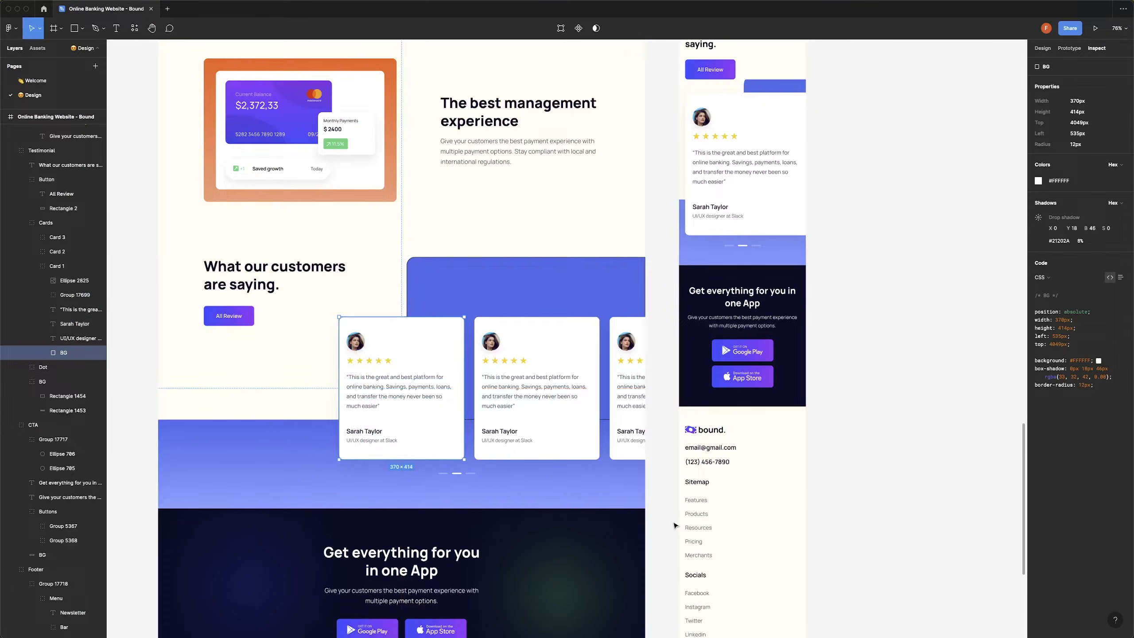
{"action": "key", "text": "super+Tab"}
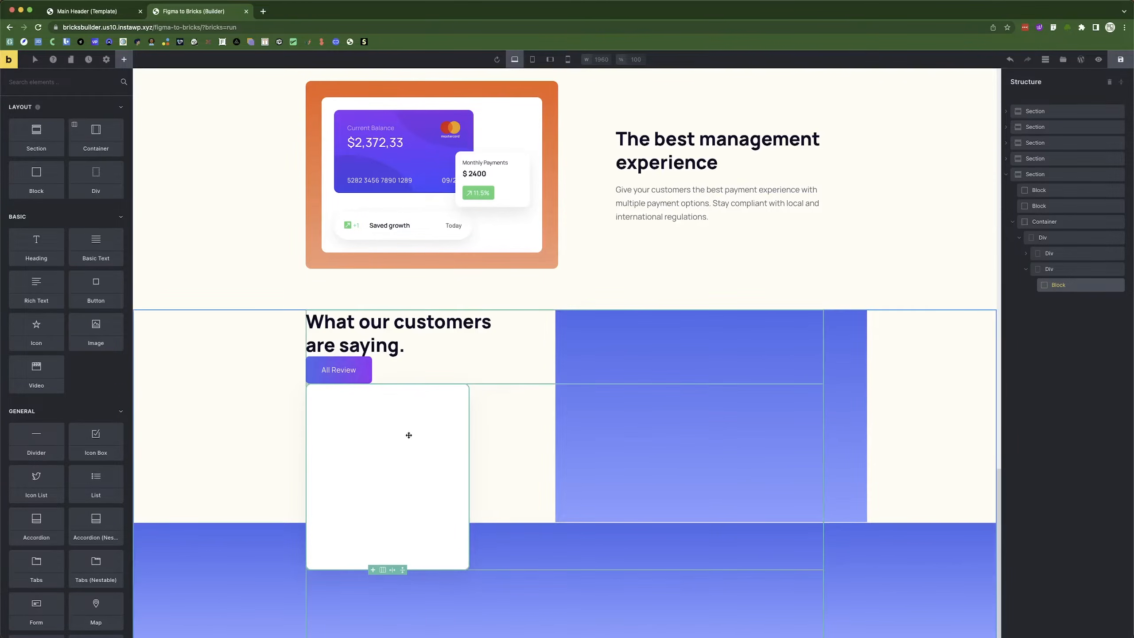
Add an Image and an empty Div into the testimonial card block, checking Figma.
{"action": "key", "text": "super+Tab"}
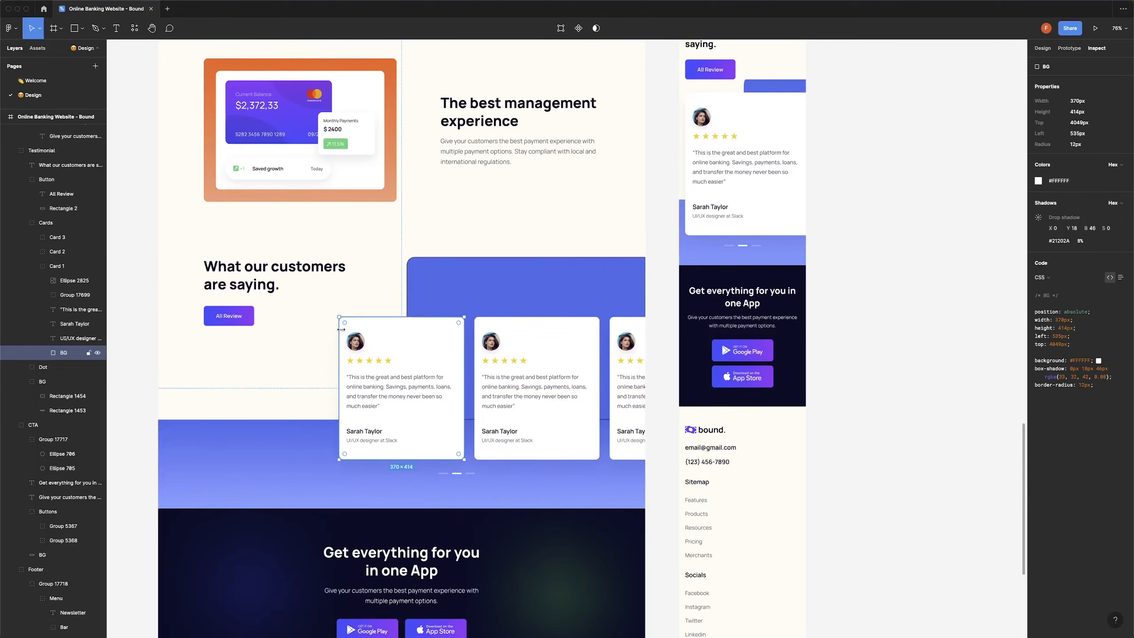
{"action": "key", "text": "super+Tab"}
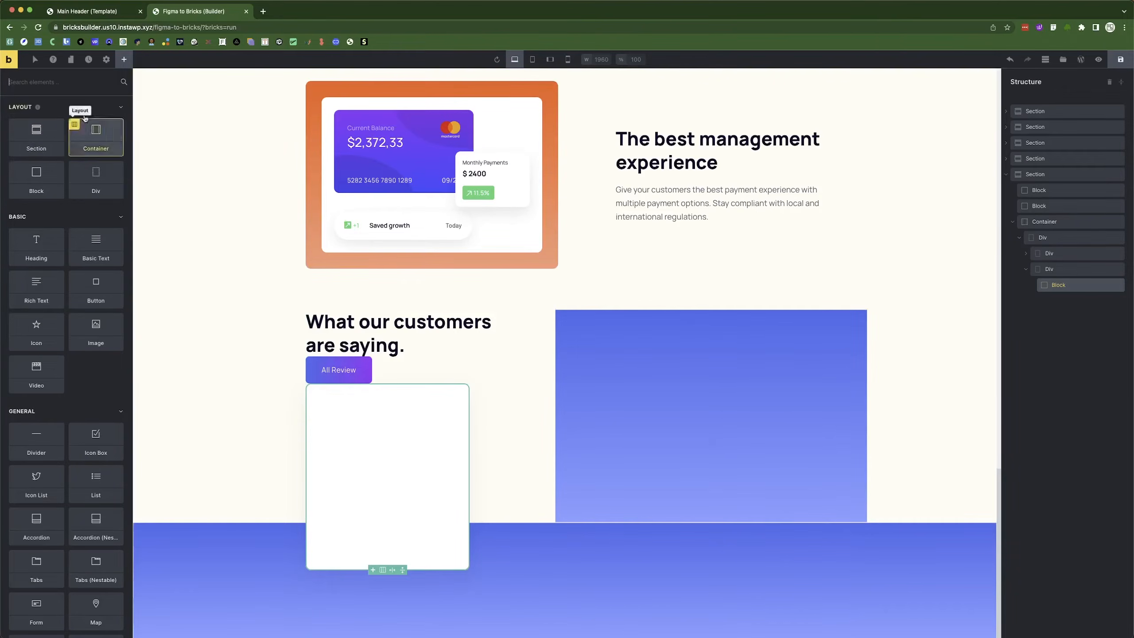
{"action": "left_click", "coordinate": [96, 333]}
{"action": "key", "text": "super+Tab"}
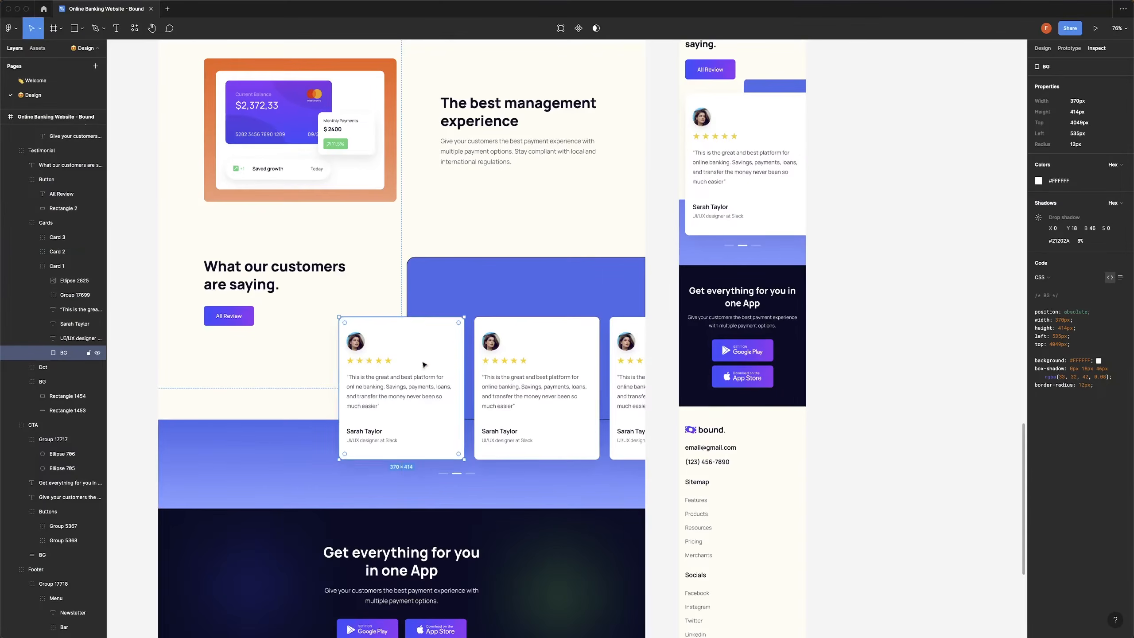
{"action": "key", "text": "super+Tab"}
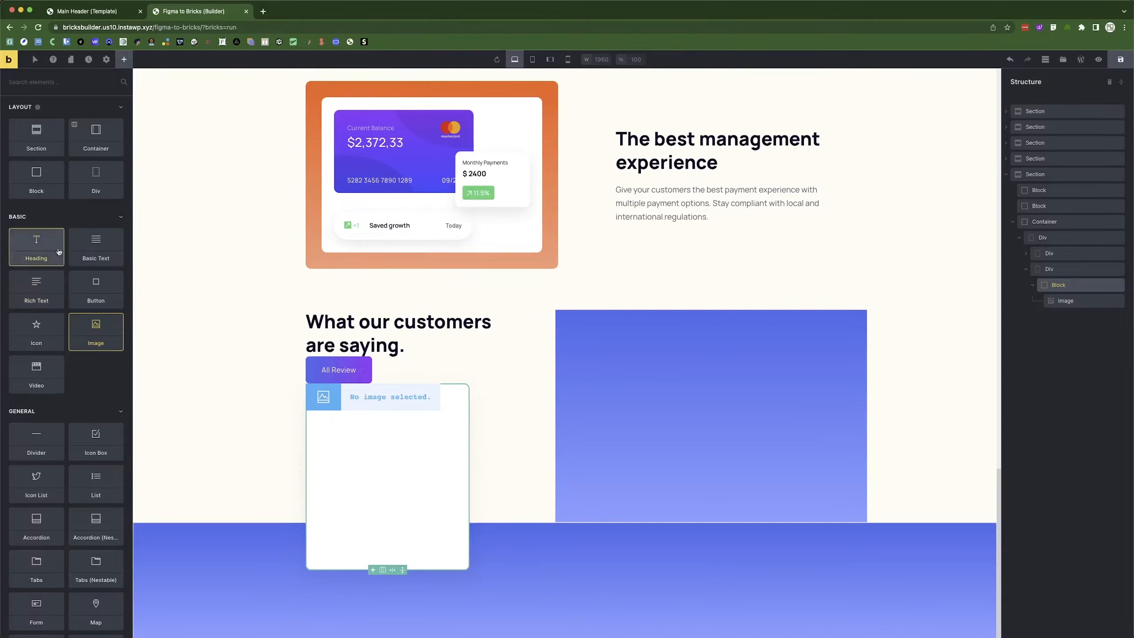
{"action": "left_click", "coordinate": [90, 178]}
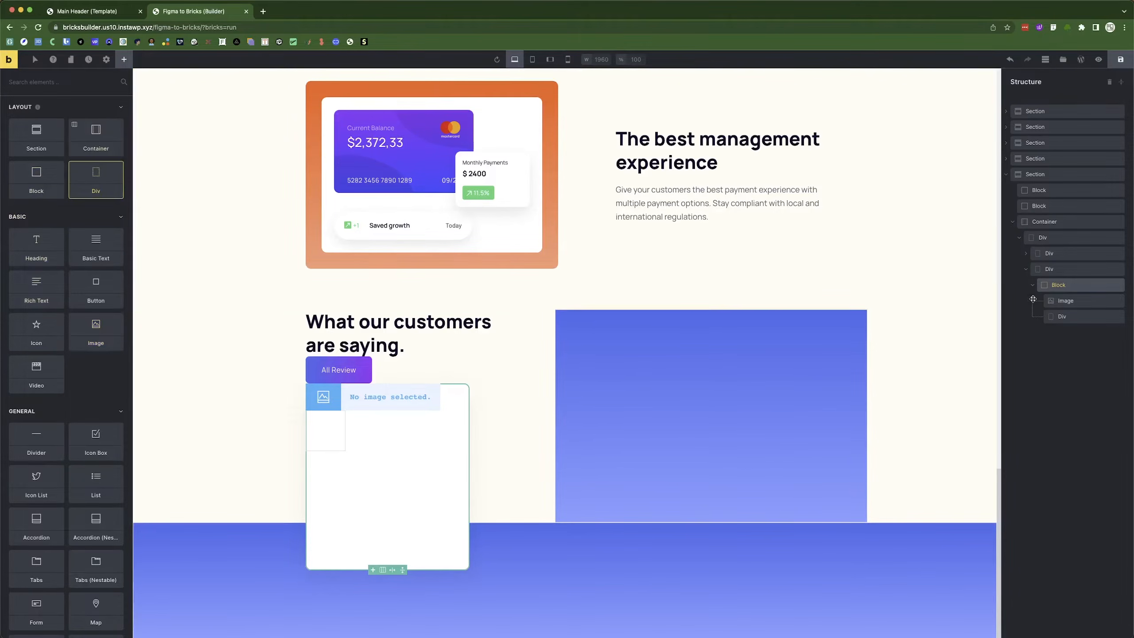
Add a Basic Text to the card and drag a second Div below it.
{"action": "key", "text": "super+Tab"}
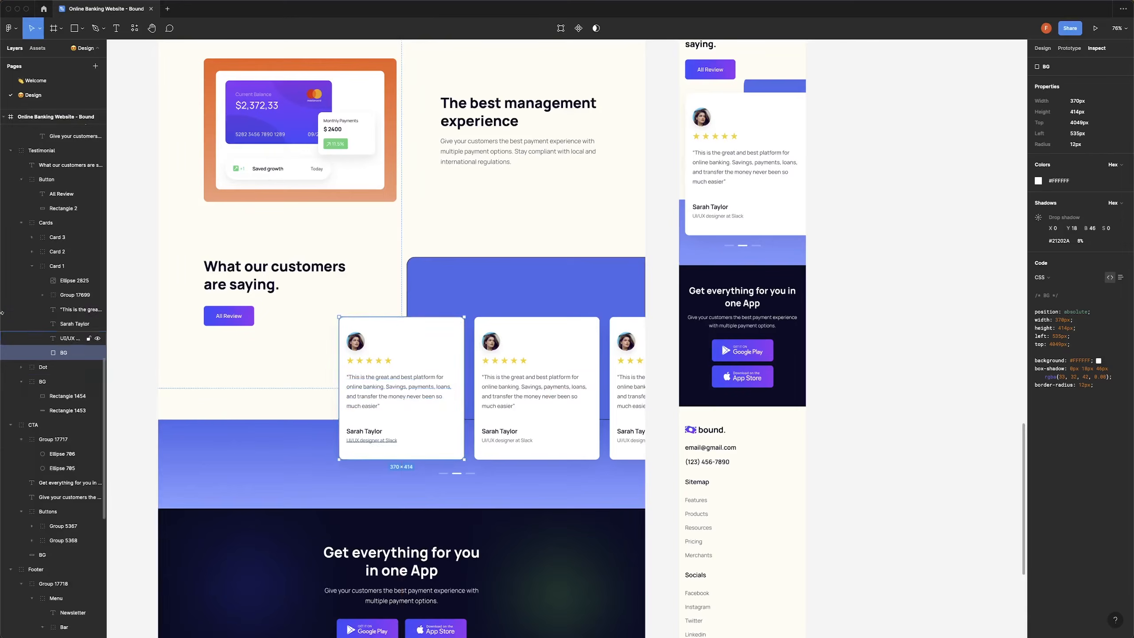
{"action": "key", "text": "super+Tab"}
{"action": "left_click", "coordinate": [98, 253]}
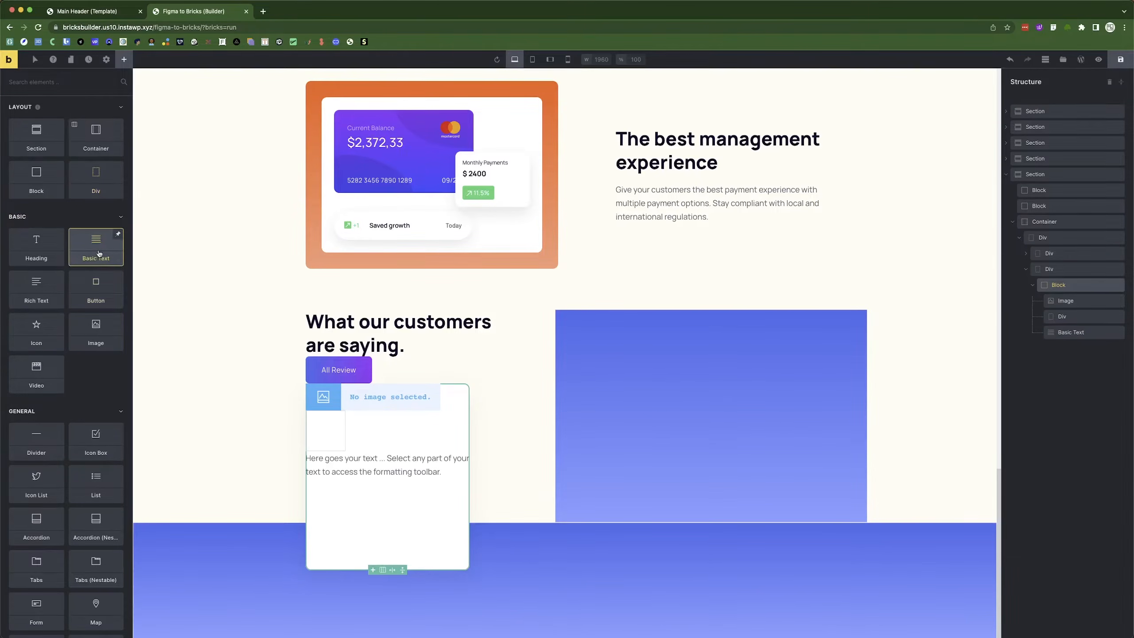
{"action": "key", "text": "super+Tab"}
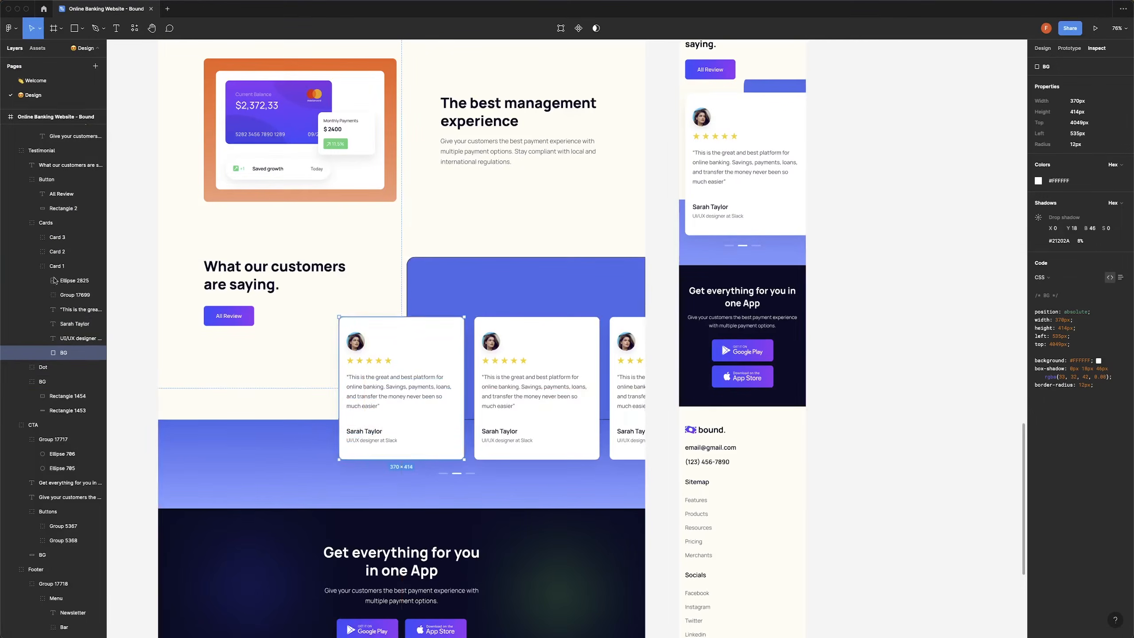
{"action": "key", "text": "super+Tab"}
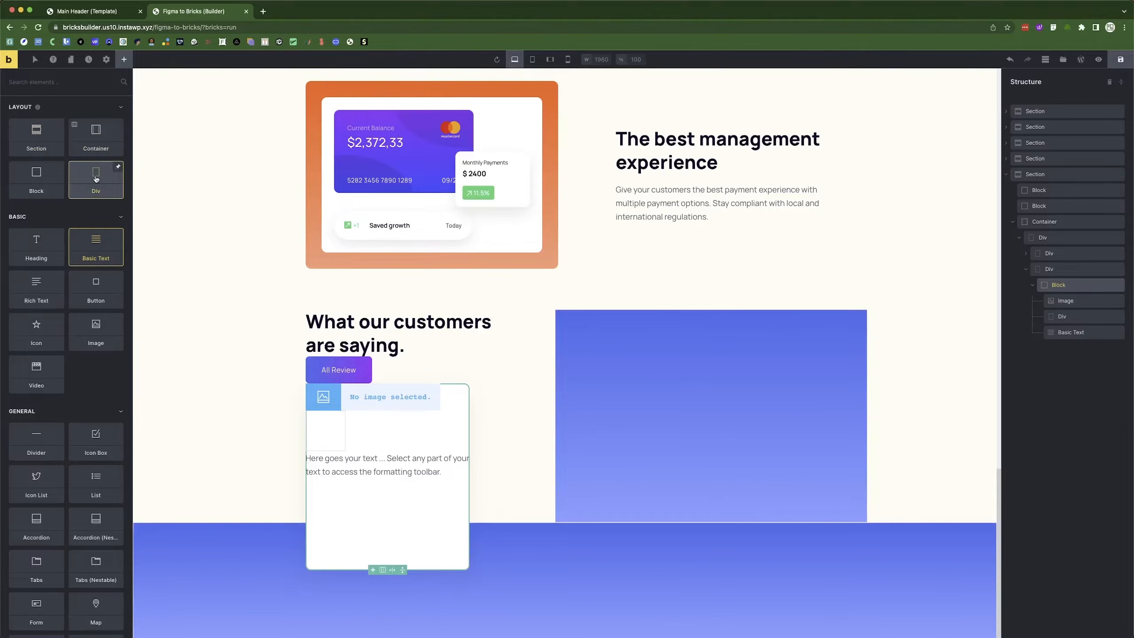
{"action": "left_click_drag", "start_coordinate": [95, 179], "coordinate": [332, 427]}
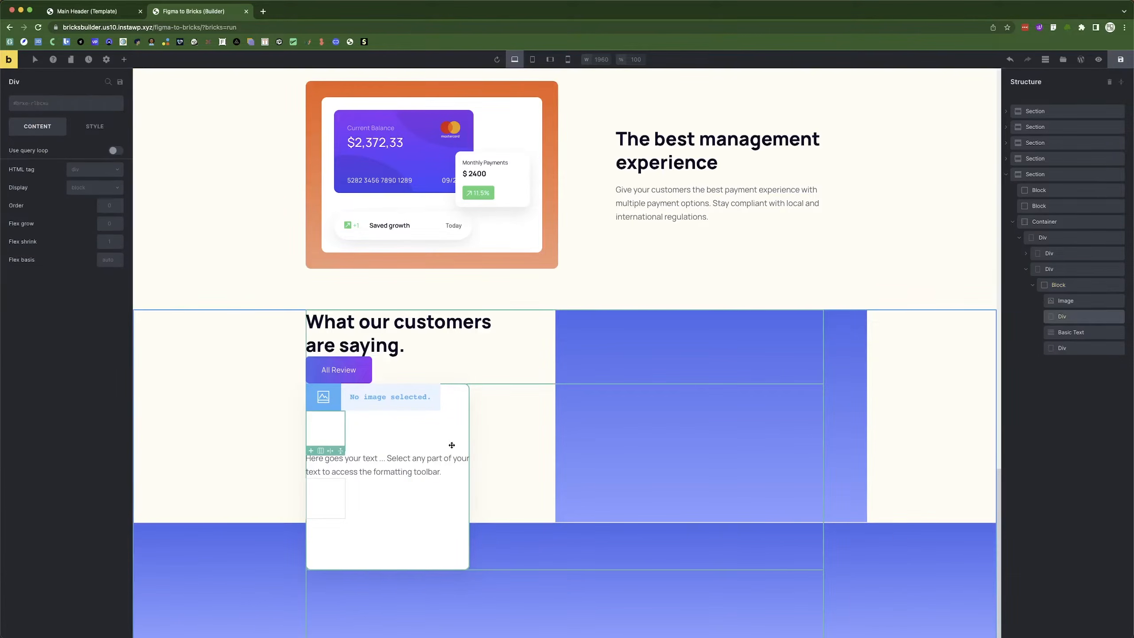
{"action": "left_click", "coordinate": [70, 104]}
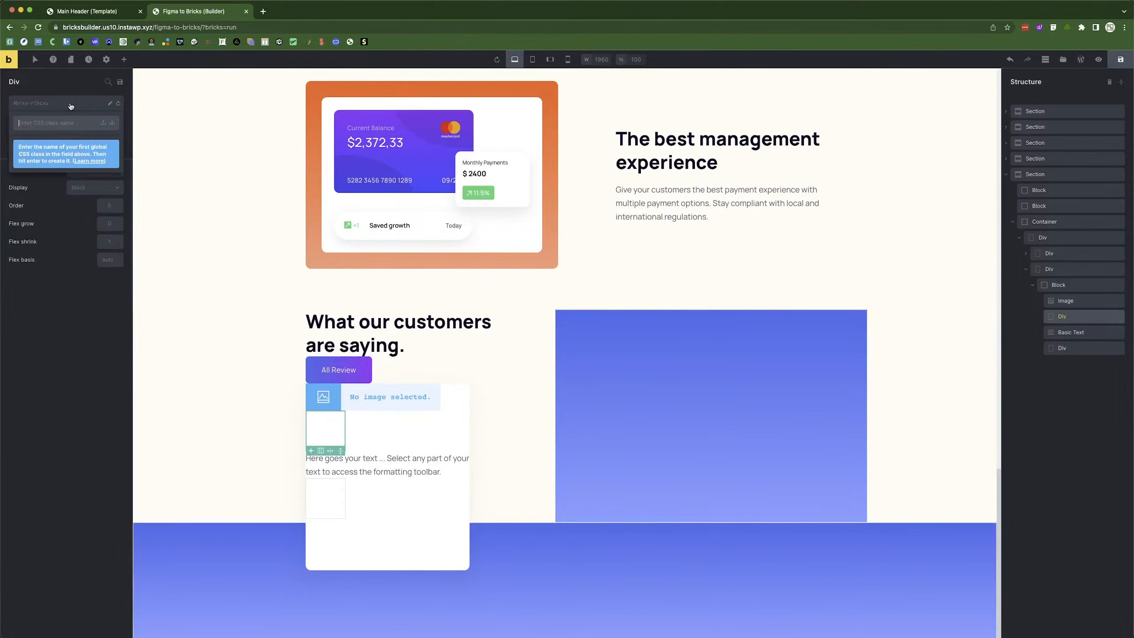
Add an Icon into the first div and choose the solid Ionicons star.
{"action": "left_click", "coordinate": [123, 60]}
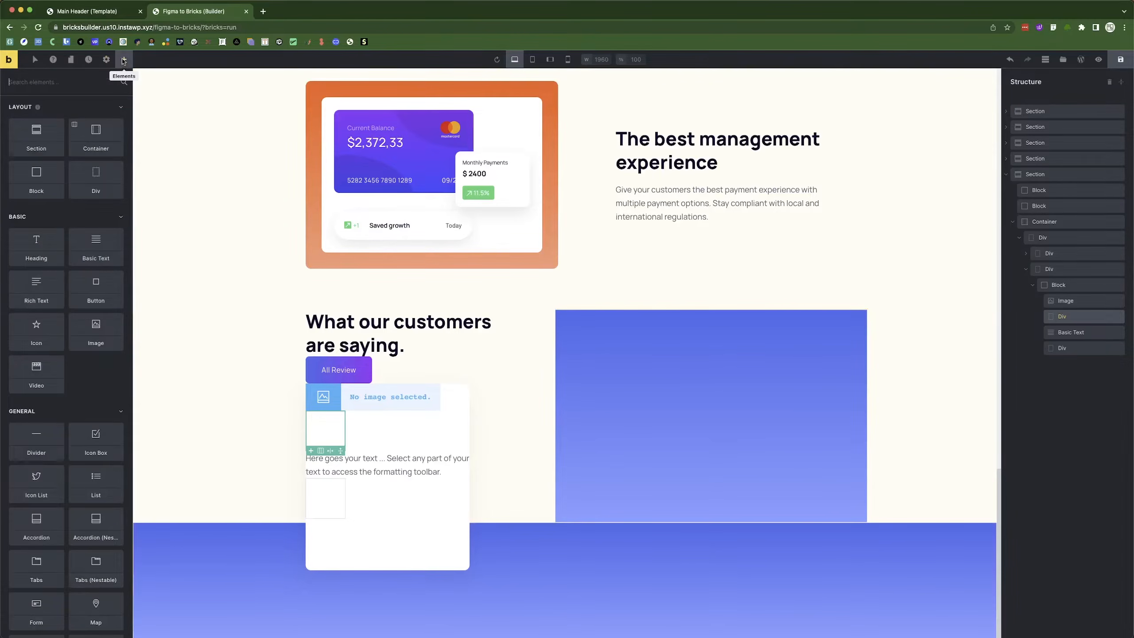
{"action": "type", "text": "icon"}
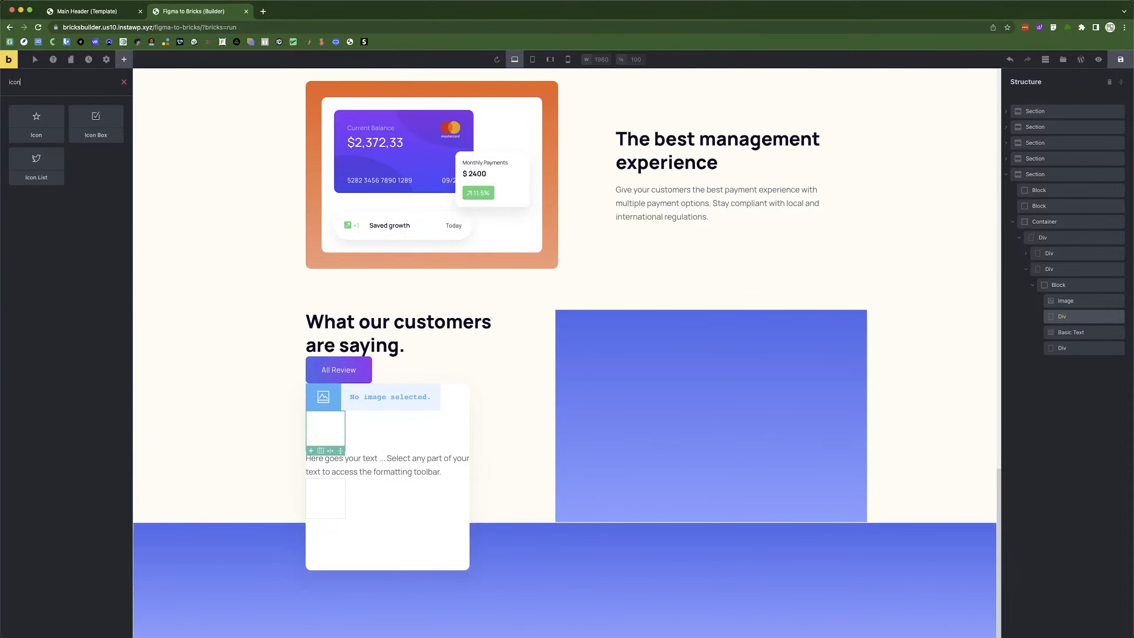
{"action": "left_click", "coordinate": [42, 121]}
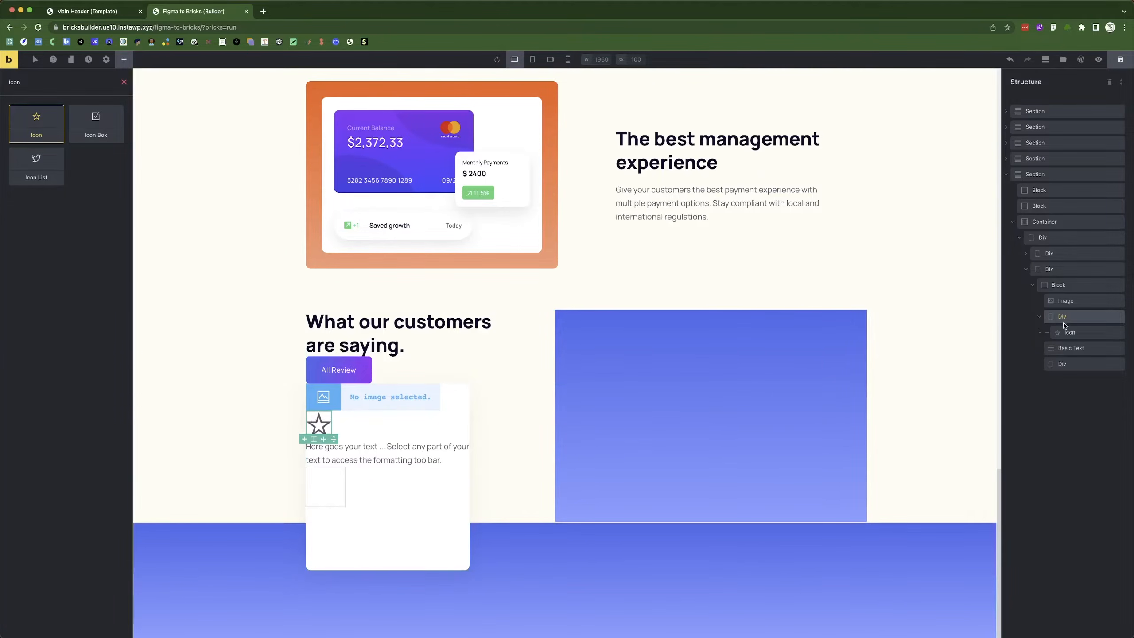
{"action": "left_click", "coordinate": [320, 423]}
{"action": "left_click", "coordinate": [119, 153]}
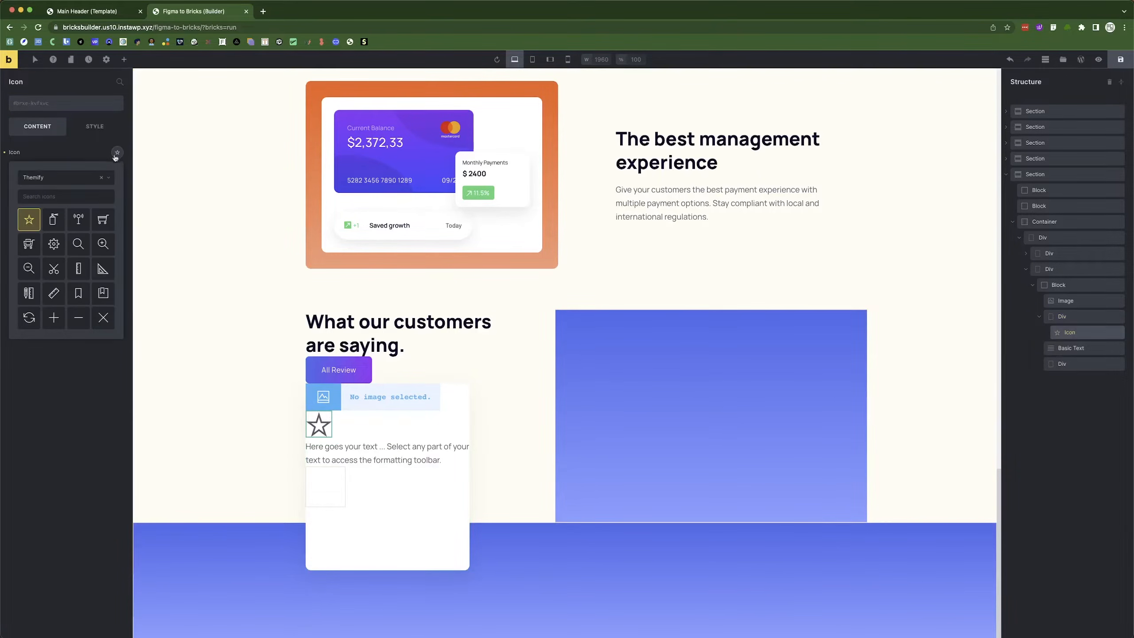
{"action": "left_click", "coordinate": [55, 181]}
{"action": "left_click", "coordinate": [45, 235]}
{"action": "left_click", "coordinate": [43, 197]}
{"action": "type", "text": "star"}
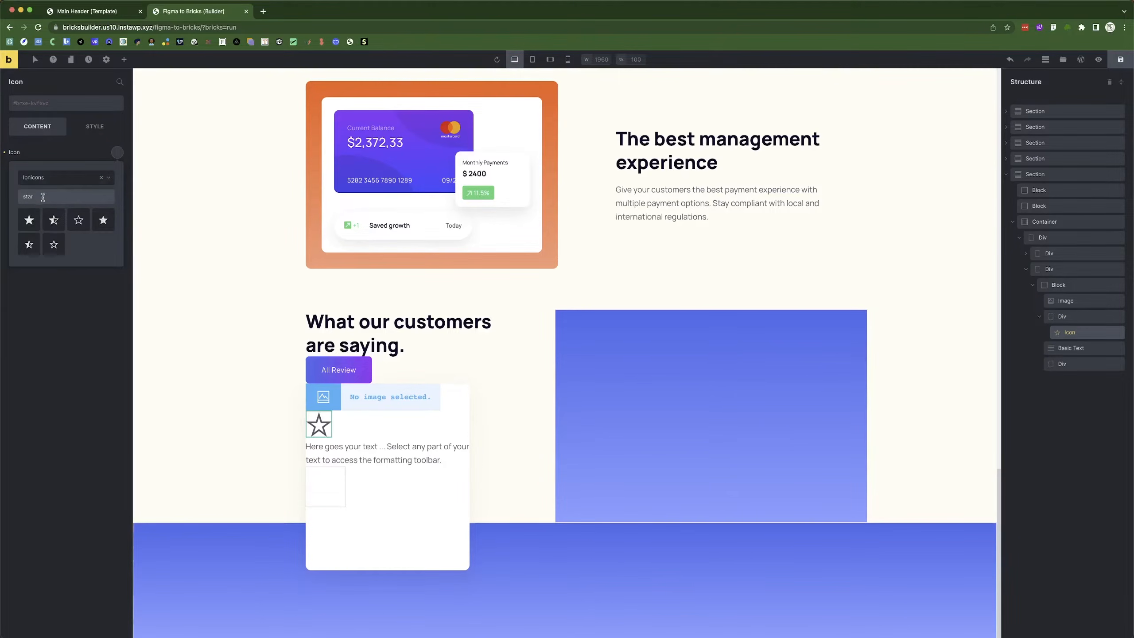
{"action": "left_click", "coordinate": [29, 225]}
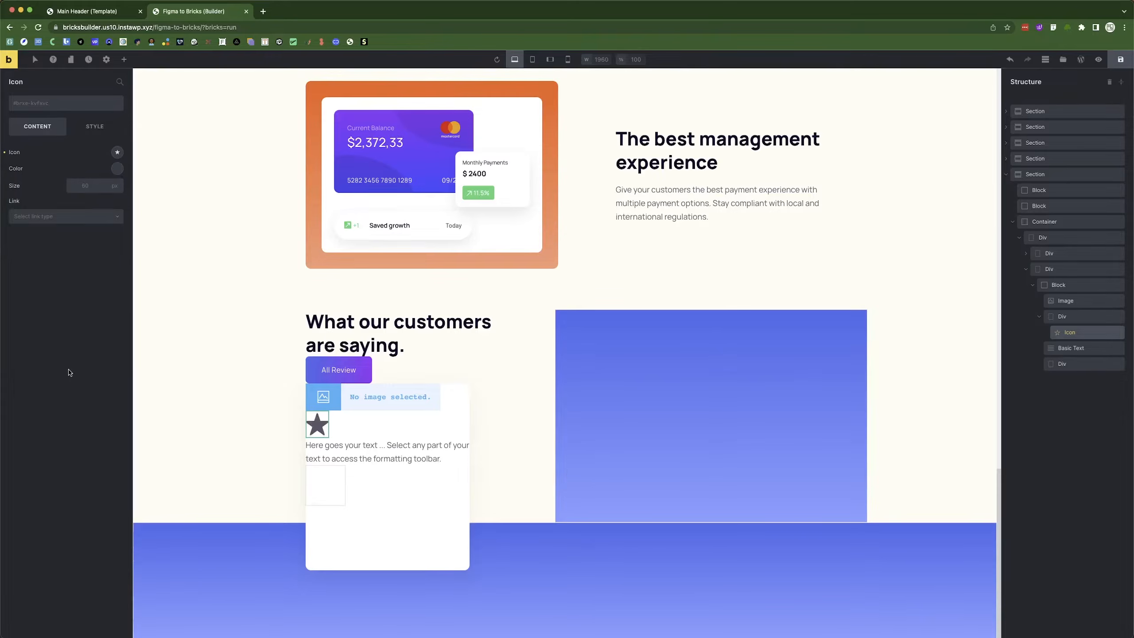
Set the star icon to size 22 and a yellow colour.
{"action": "left_click", "coordinate": [84, 185]}
{"action": "type", "text": "22"}
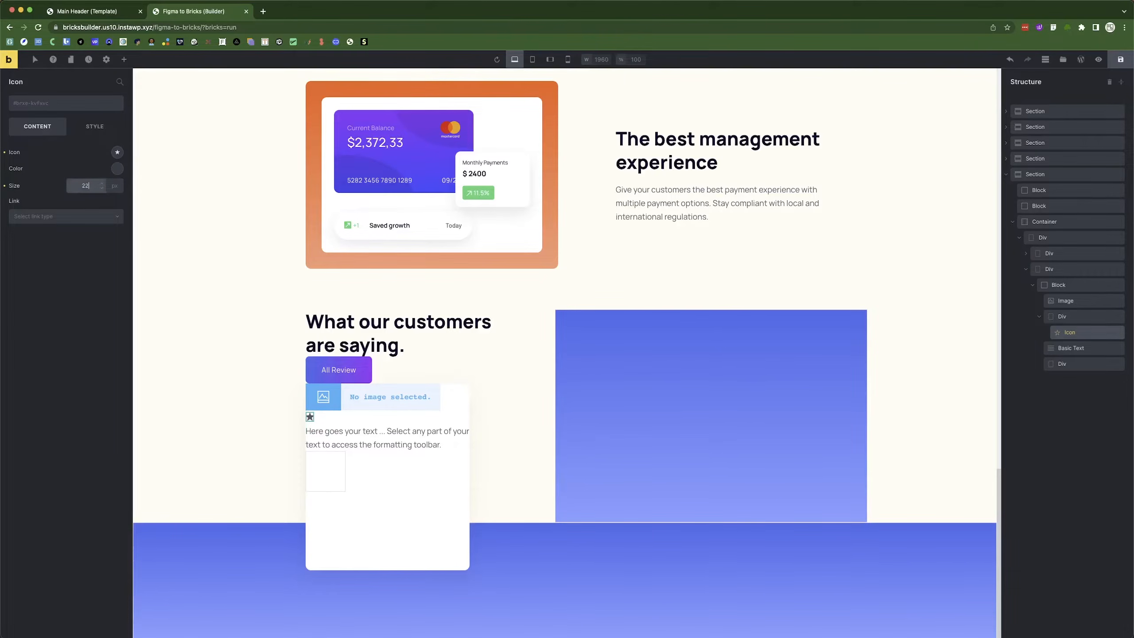
{"action": "left_click", "coordinate": [117, 169]}
{"action": "left_click", "coordinate": [86, 189]}
{"action": "left_click", "coordinate": [60, 454]}
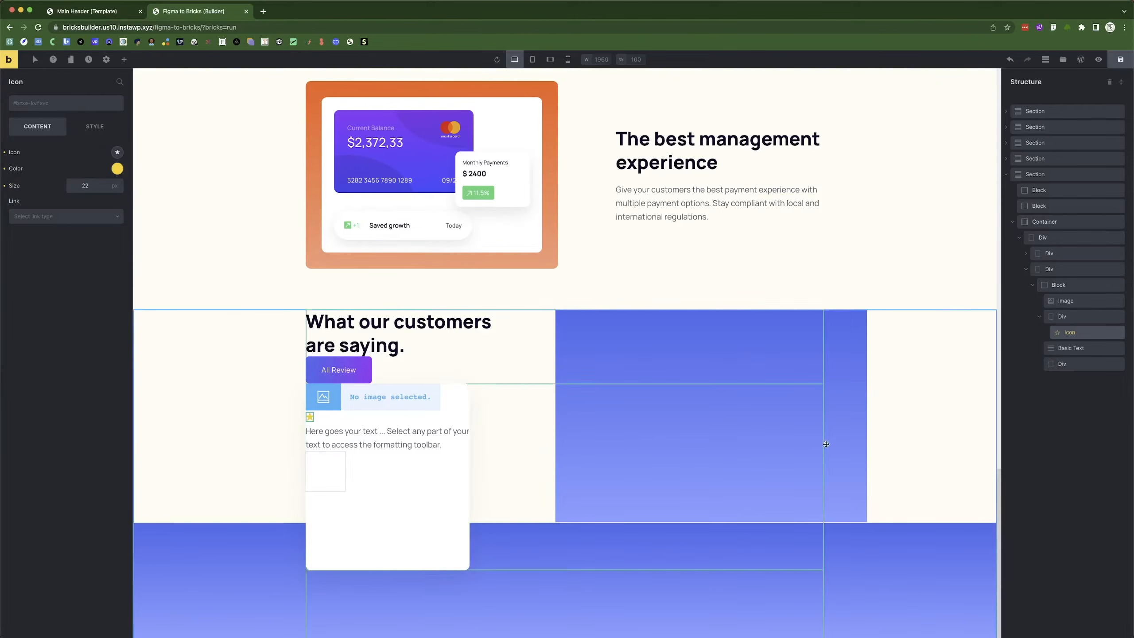
Duplicate the star four times and set the containing div's display to flex.
{"action": "right_click", "coordinate": [1100, 332]}
{"action": "left_click", "coordinate": [1060, 376]}
{"action": "right_click", "coordinate": [1080, 333]}
{"action": "left_click", "coordinate": [1060, 371]}
{"action": "right_click", "coordinate": [1082, 338]}
{"action": "left_click", "coordinate": [1072, 378]}
{"action": "right_click", "coordinate": [1078, 334]}
{"action": "left_click", "coordinate": [1070, 375]}
{"action": "left_click", "coordinate": [1063, 316]}
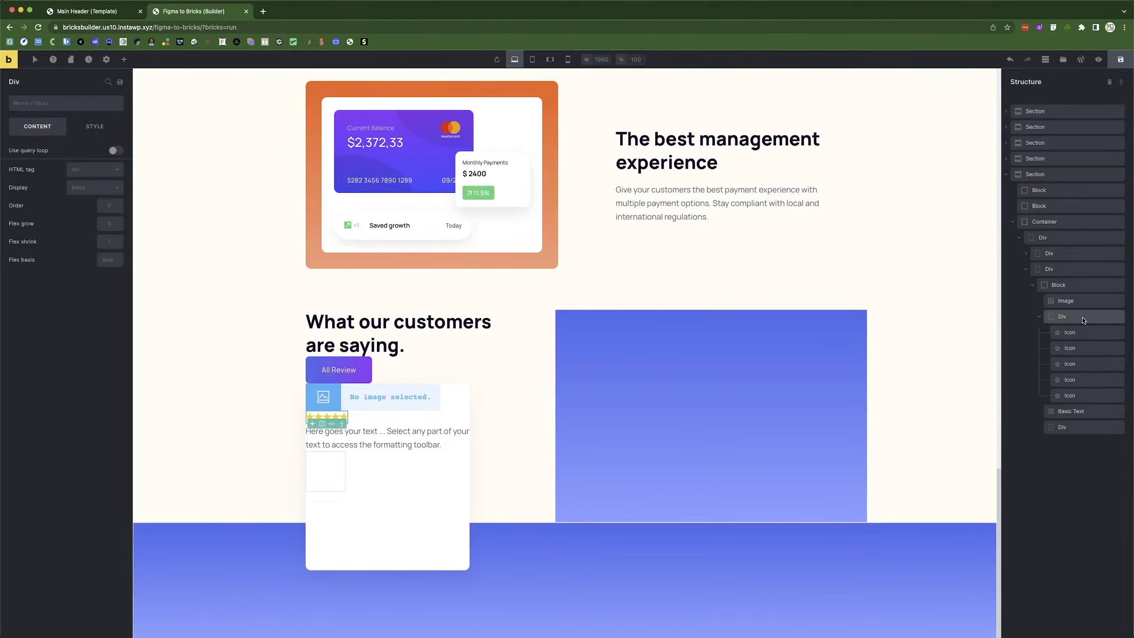
{"action": "left_click", "coordinate": [90, 190]}
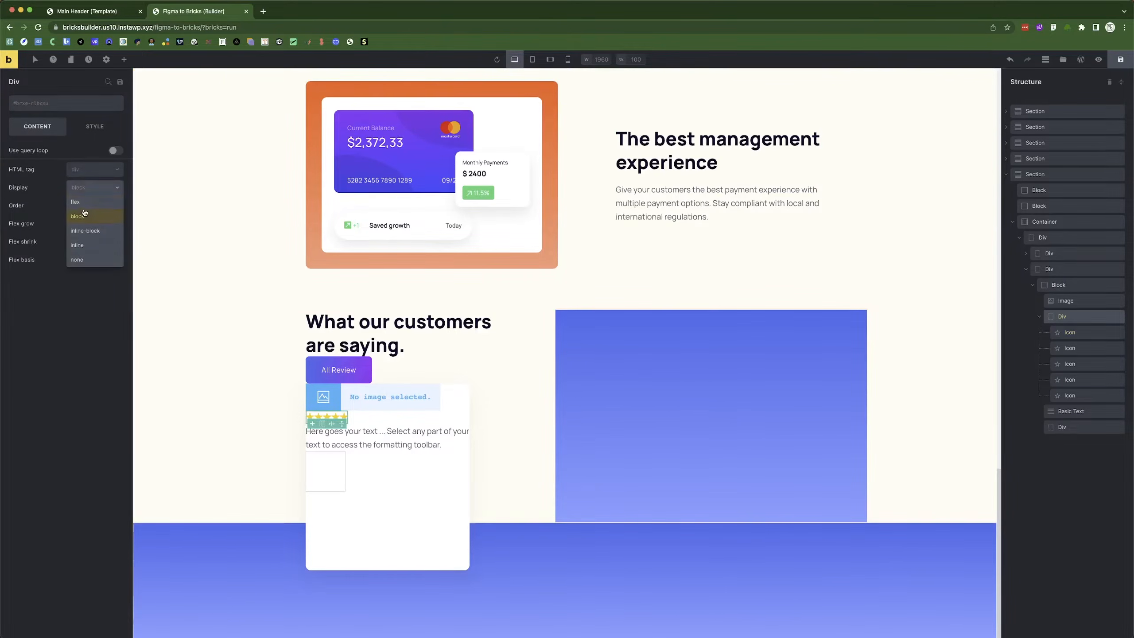
{"action": "left_click", "coordinate": [75, 201]}
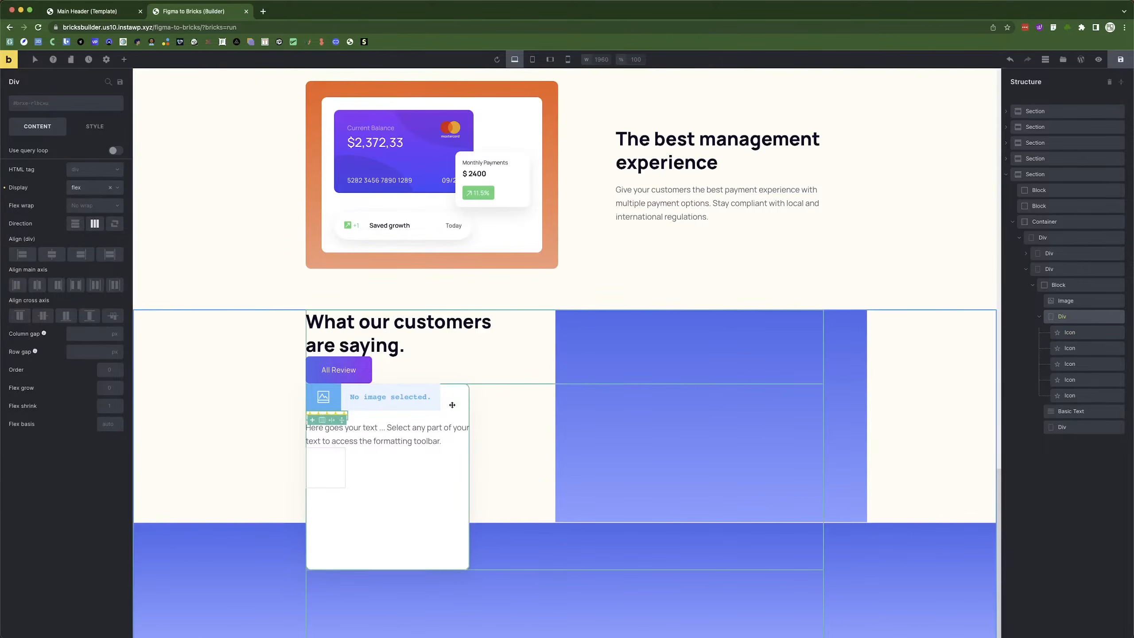
Check star spacing against Figma, then insert the avatar photo into the image element.
{"action": "key", "text": "super+Tab"}
{"action": "mouse_move", "coordinate": [391, 364]}
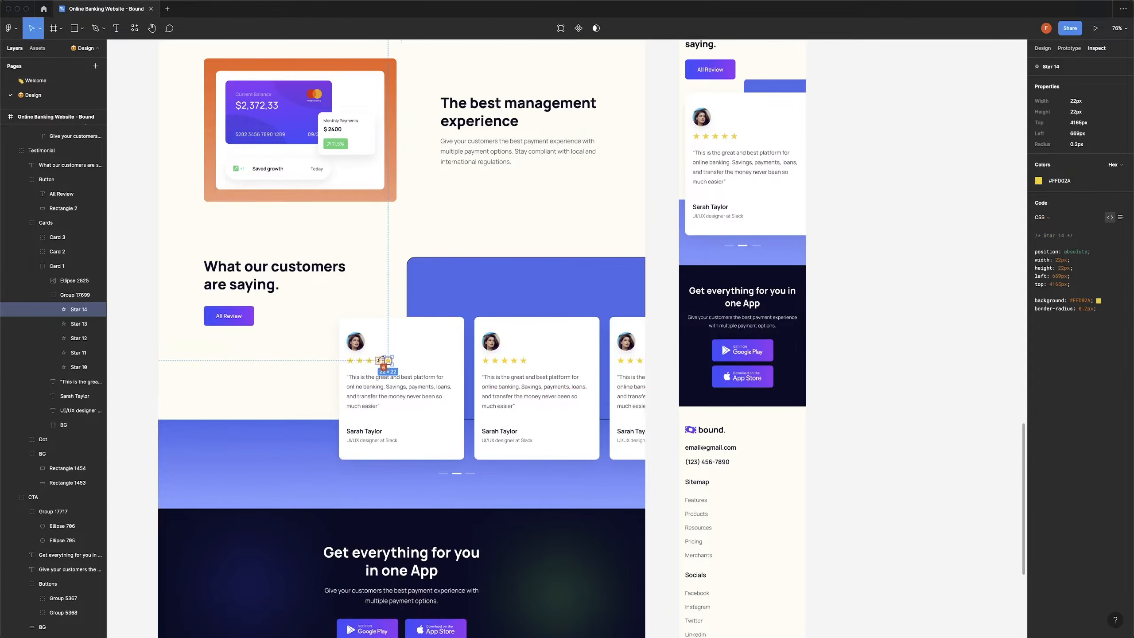
{"action": "key", "text": "super+Tab"}
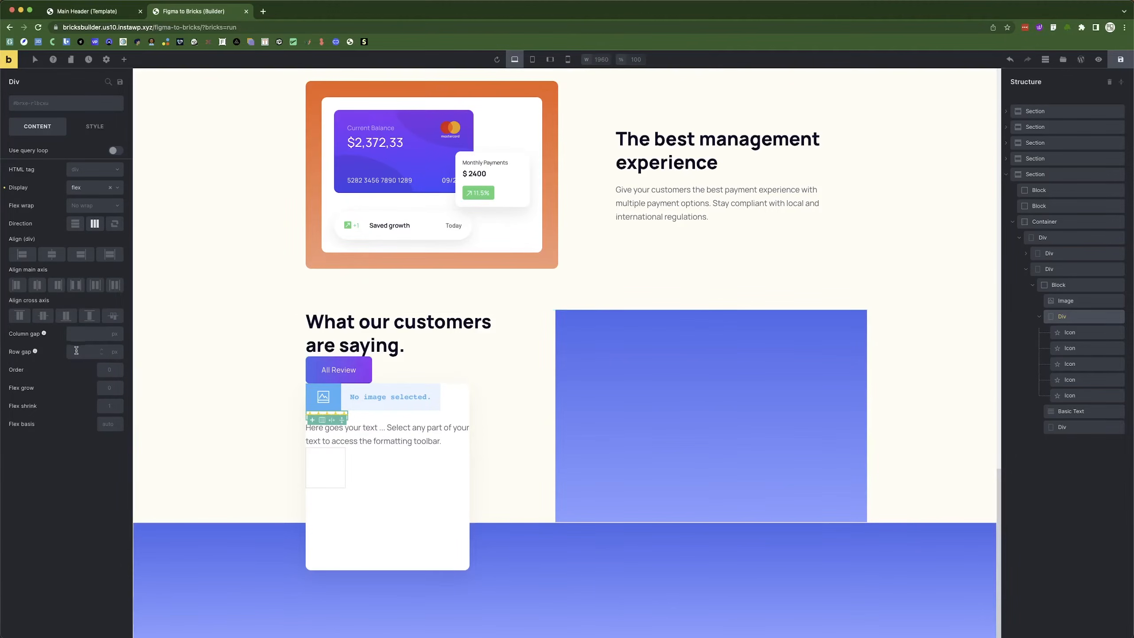
{"action": "left_click", "coordinate": [76, 337]}
{"action": "left_click", "coordinate": [245, 424]}
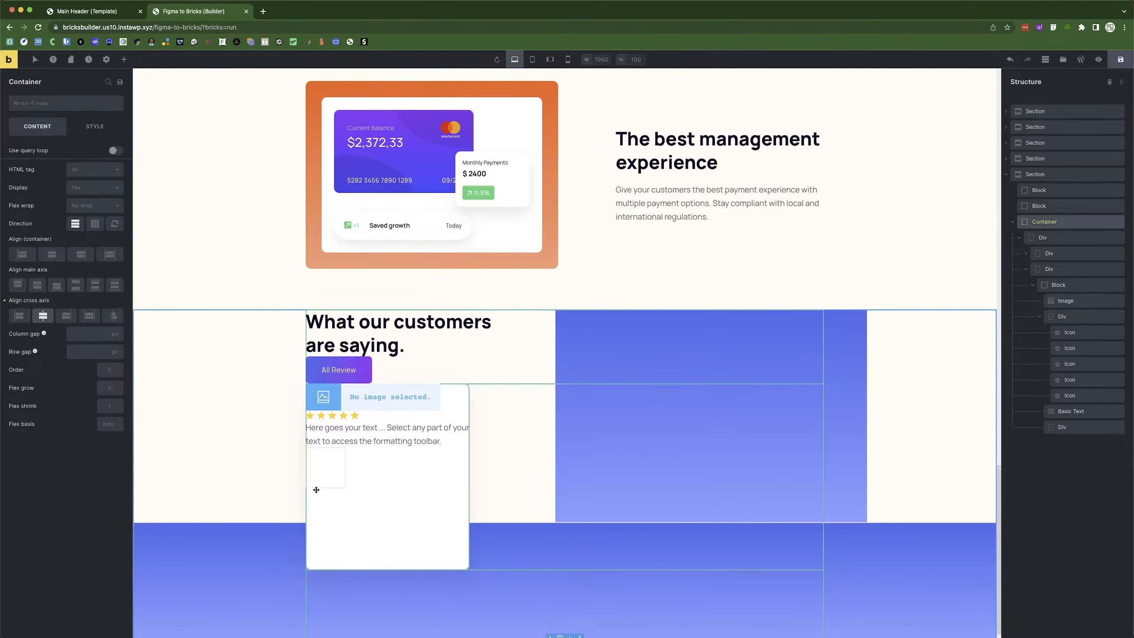
{"action": "left_click", "coordinate": [398, 396]}
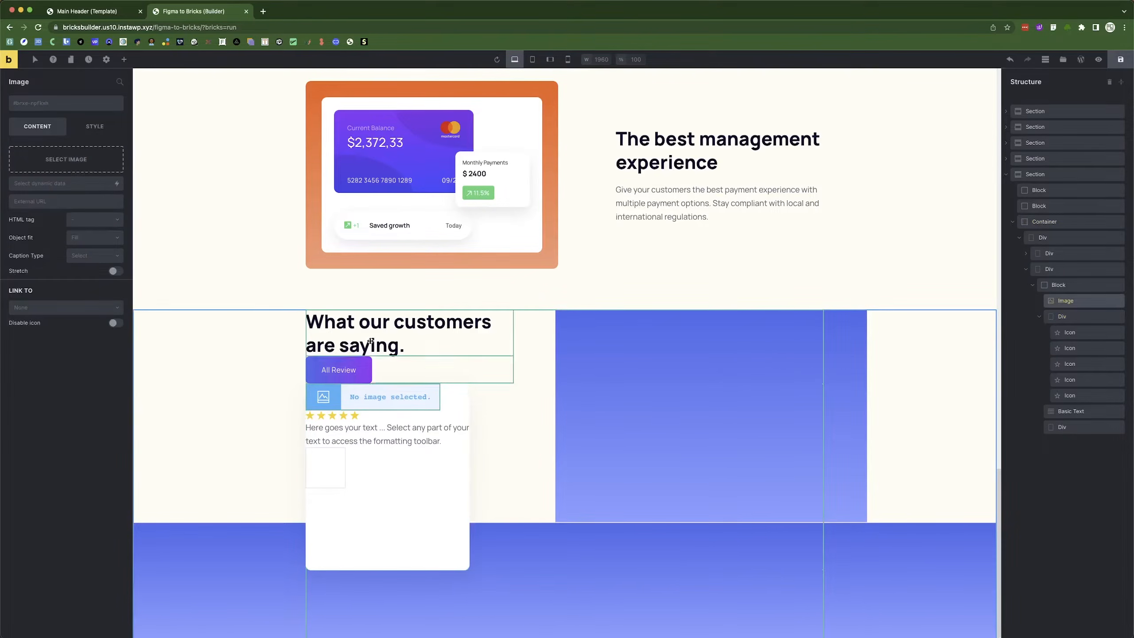
{"action": "left_click", "coordinate": [89, 161]}
{"action": "left_click", "coordinate": [202, 180]}
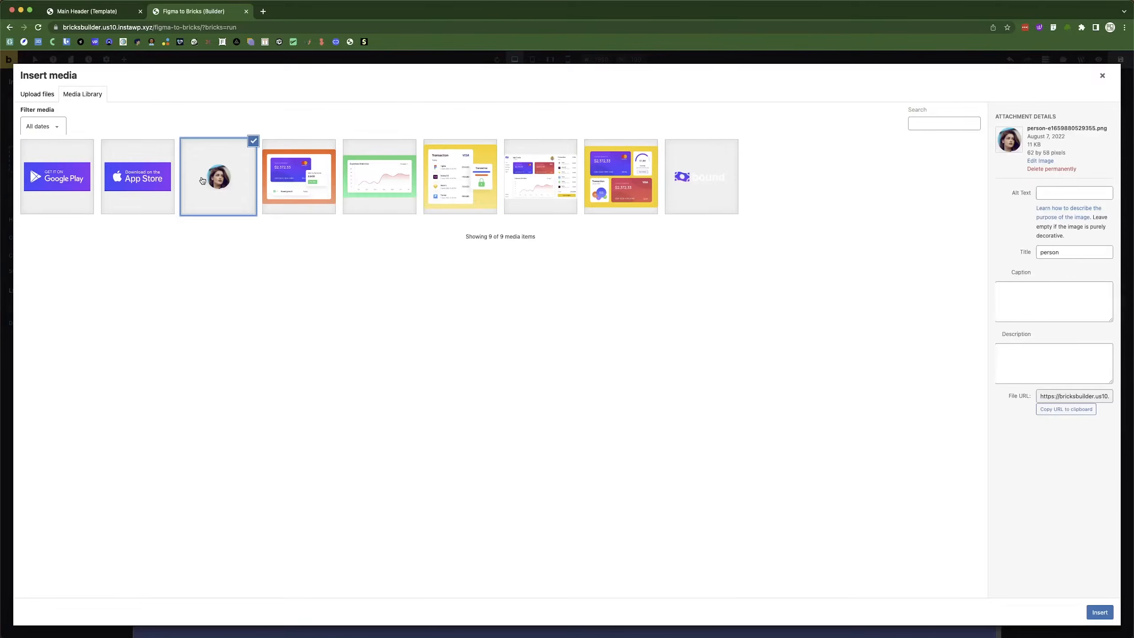
{"action": "left_click", "coordinate": [1100, 612]}
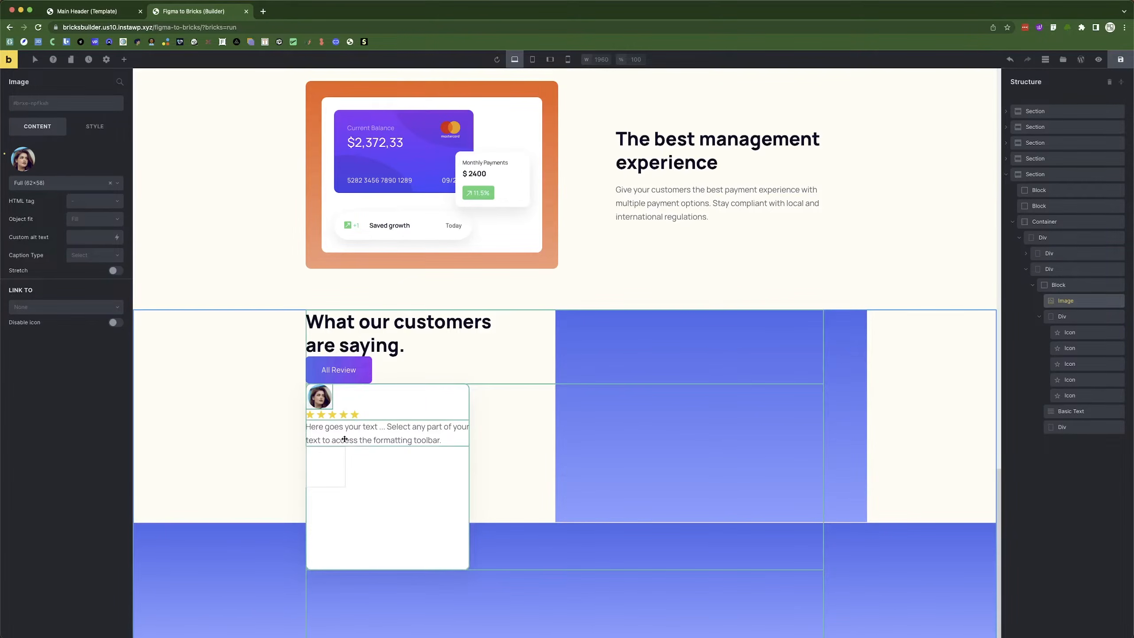
{"action": "key", "text": "super+Tab"}
Replace the placeholder text with the testimonial quote copied from Figma.
{"action": "double_click", "coordinate": [382, 391]}
{"action": "key", "text": "super+c"}
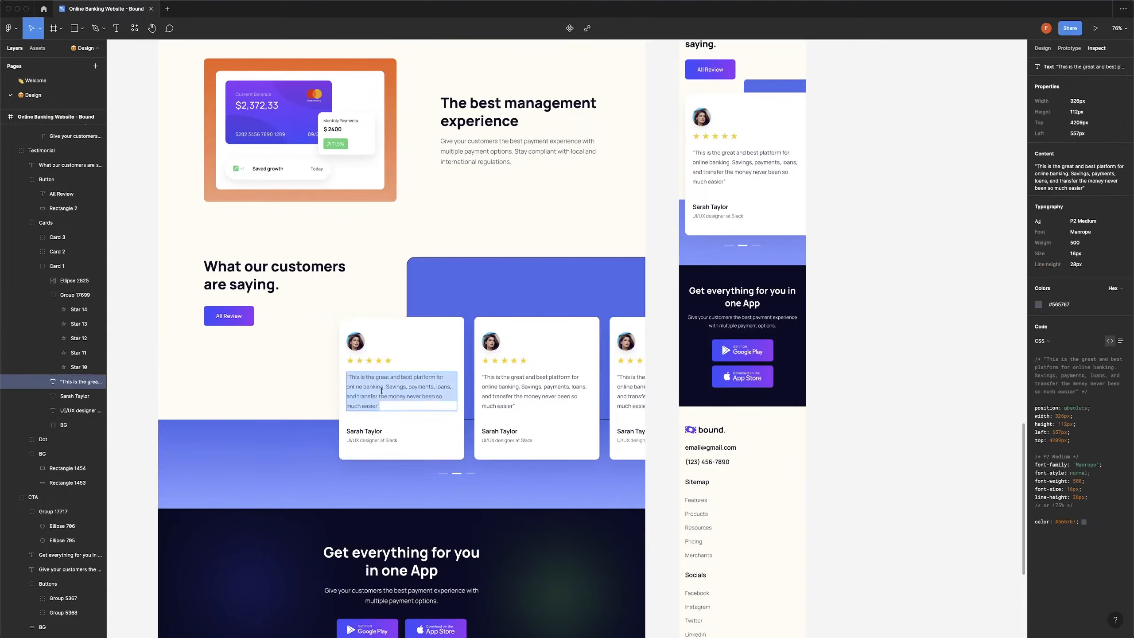
{"action": "key", "text": "super+Tab"}
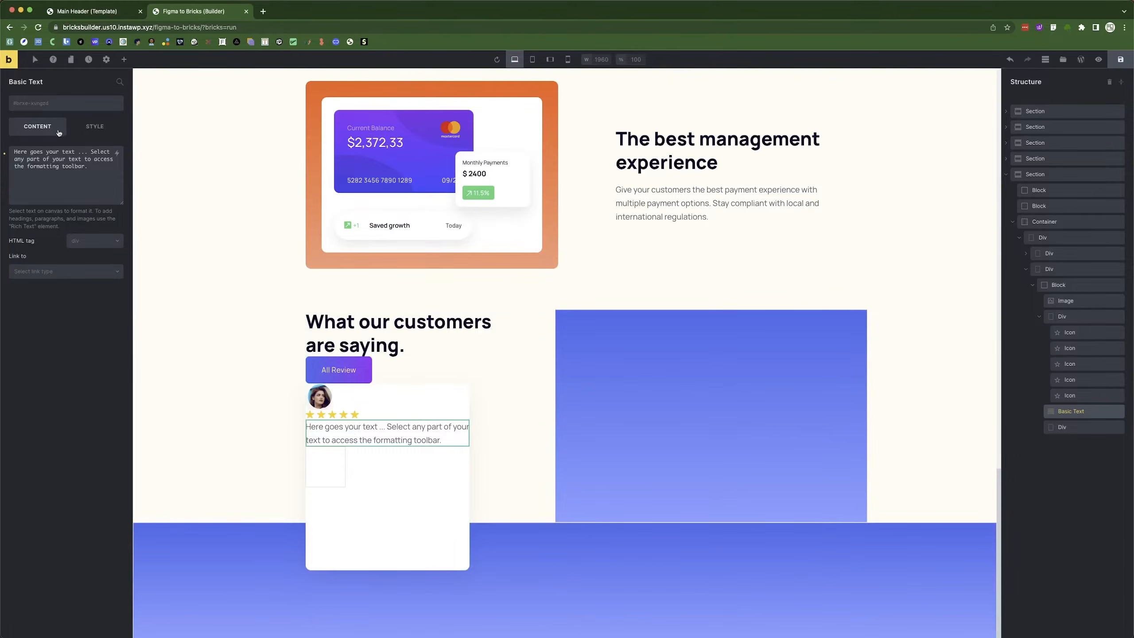
{"action": "triple_click", "coordinate": [59, 162]}
{"action": "key", "text": "super+v"}
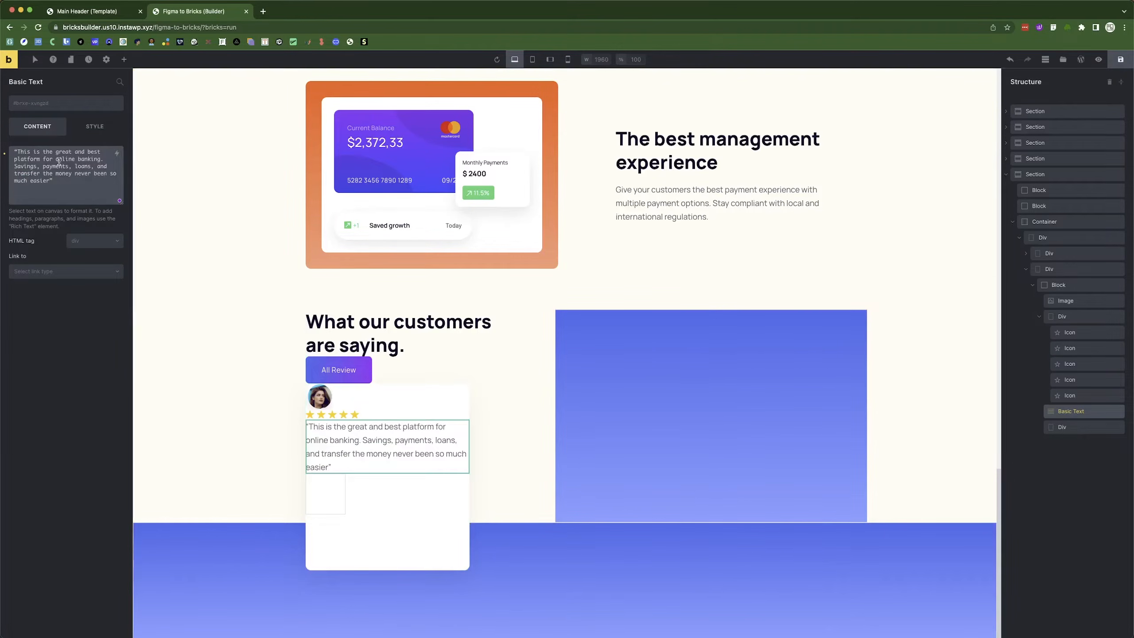
{"action": "key", "text": "super+Tab"}
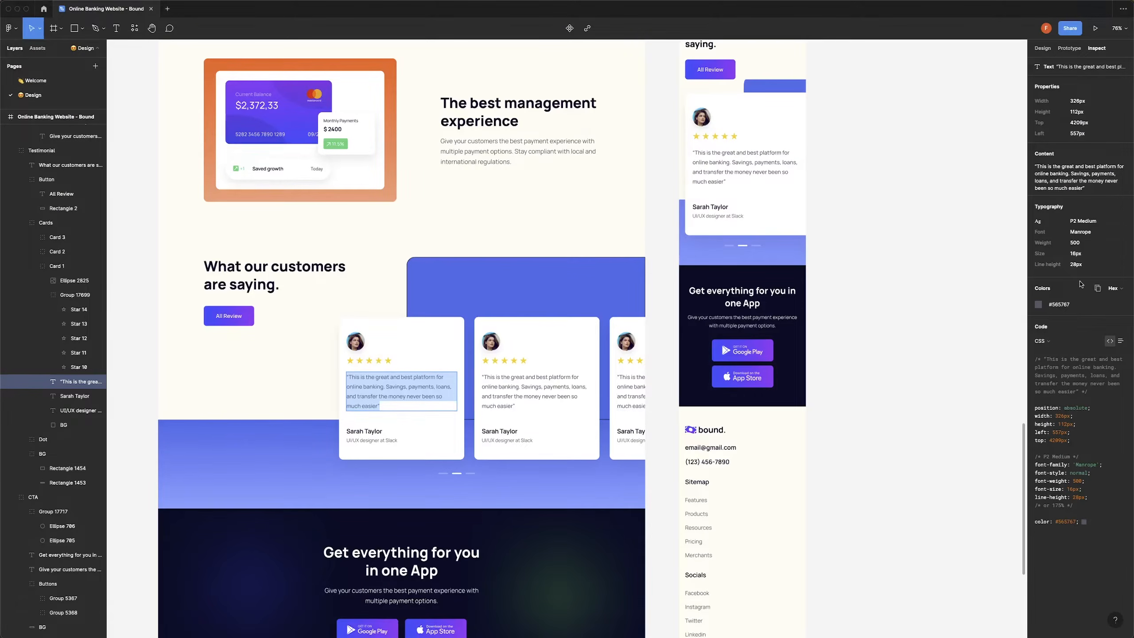
{"action": "key", "text": "super+Tab"}
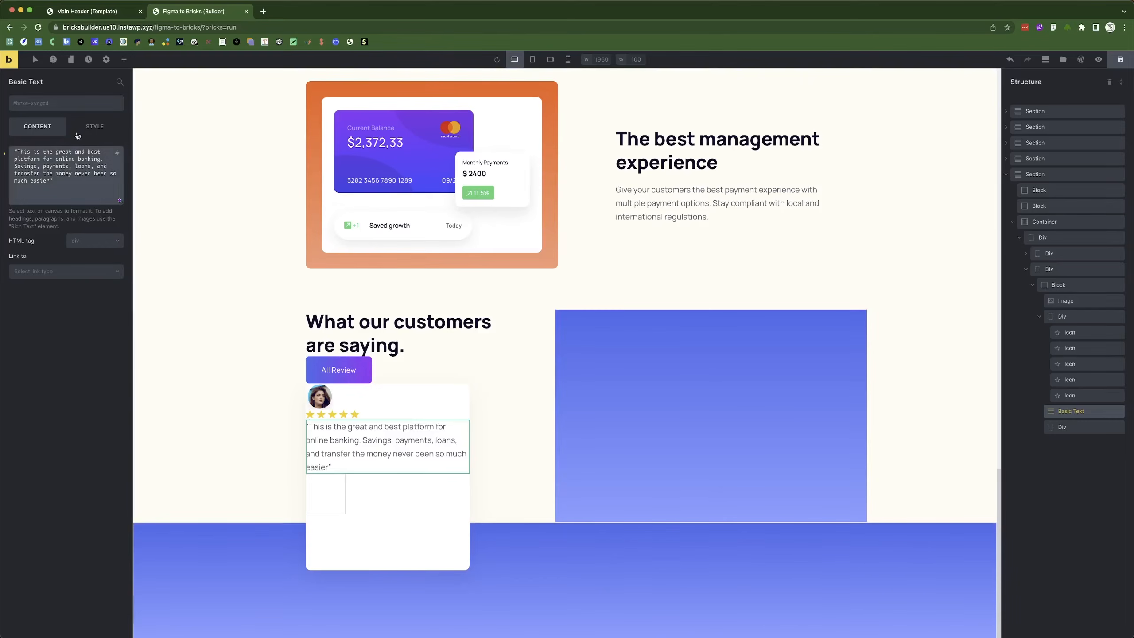
Set the quote's typography to font size 16 and font weight 500.
{"action": "left_click", "coordinate": [95, 126]}
{"action": "left_click", "coordinate": [60, 178]}
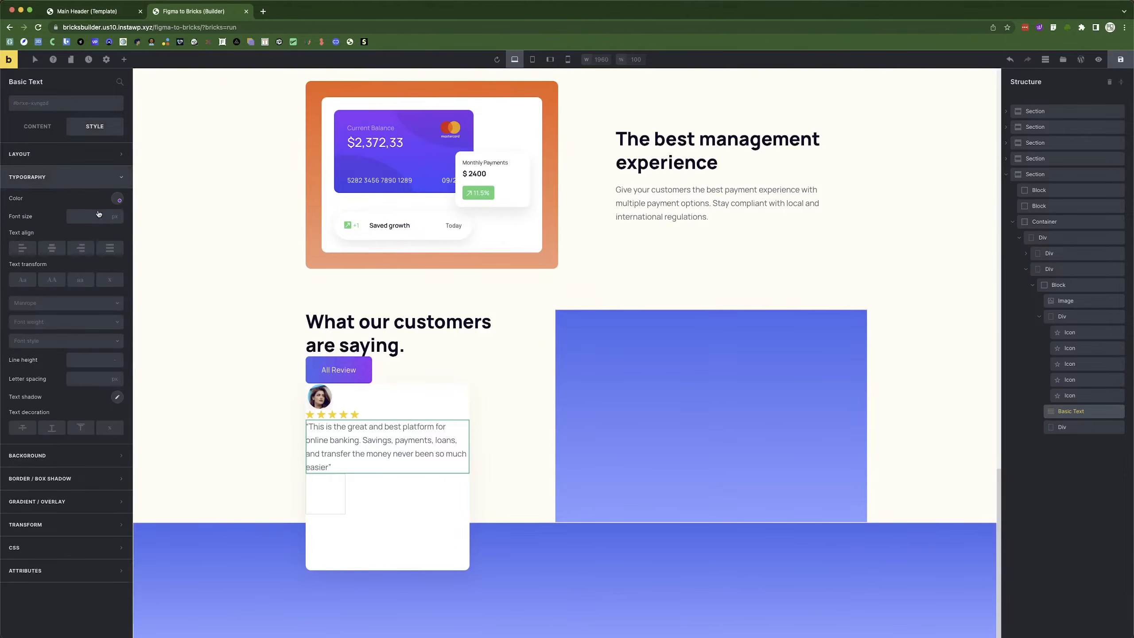
{"action": "left_click", "coordinate": [115, 201]}
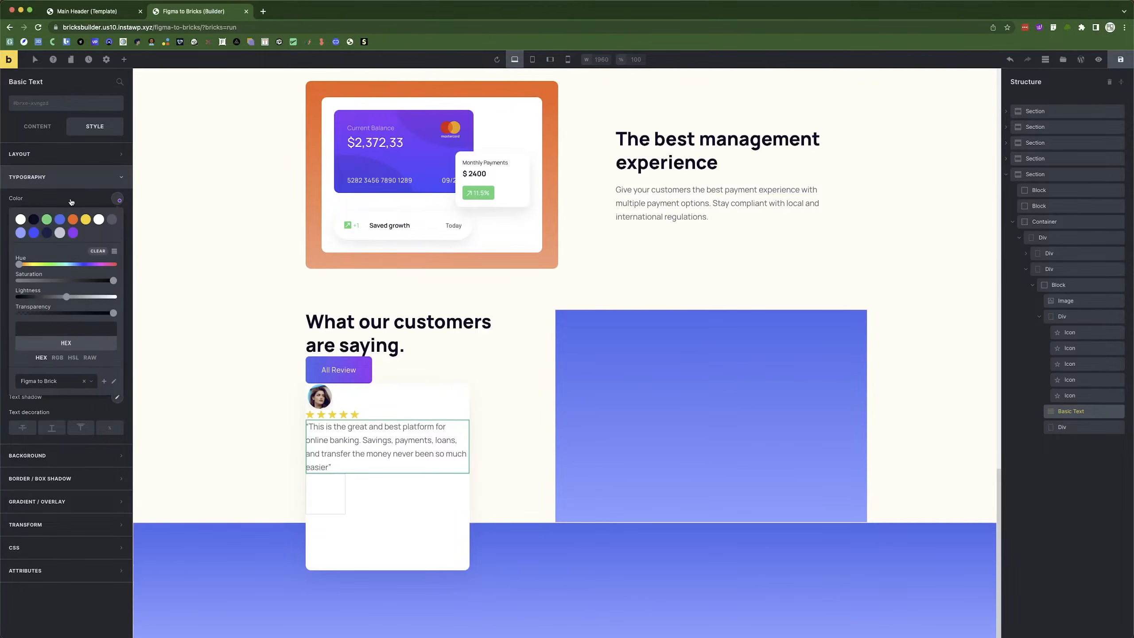
{"action": "left_click", "coordinate": [72, 198]}
{"action": "left_click", "coordinate": [74, 217]}
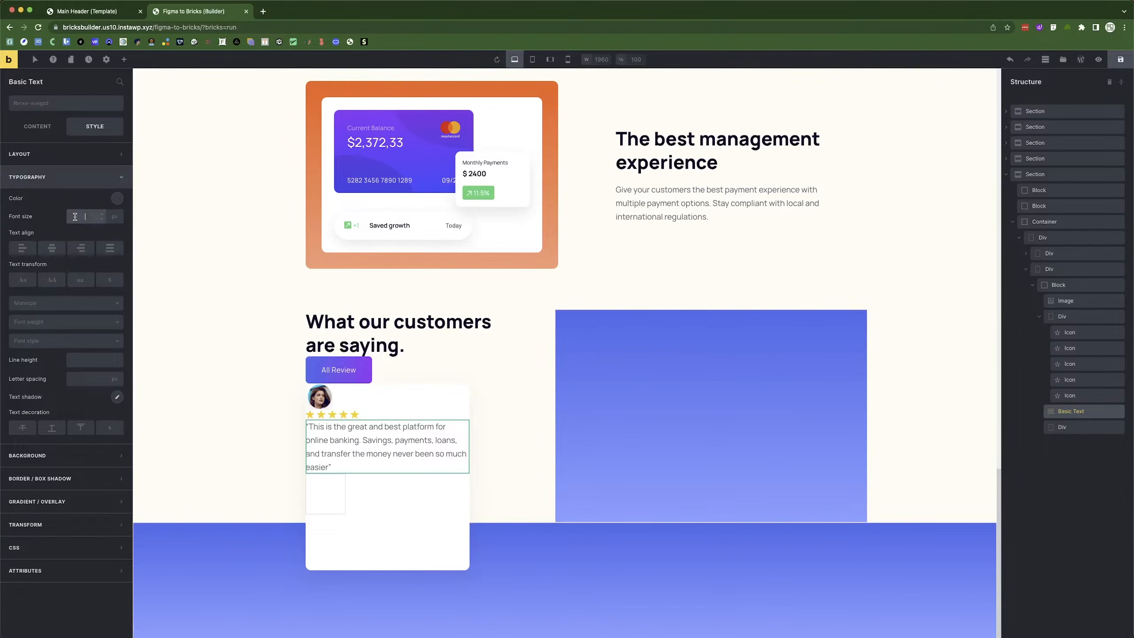
{"action": "type", "text": "16"}
{"action": "left_click", "coordinate": [61, 325]}
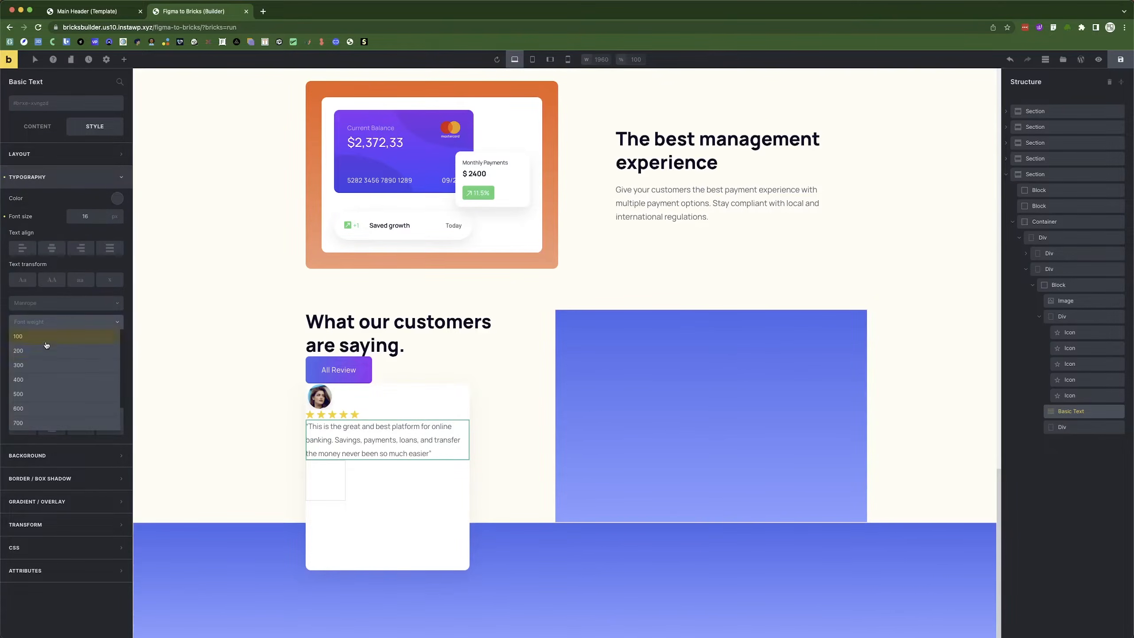
{"action": "left_click", "coordinate": [29, 393]}
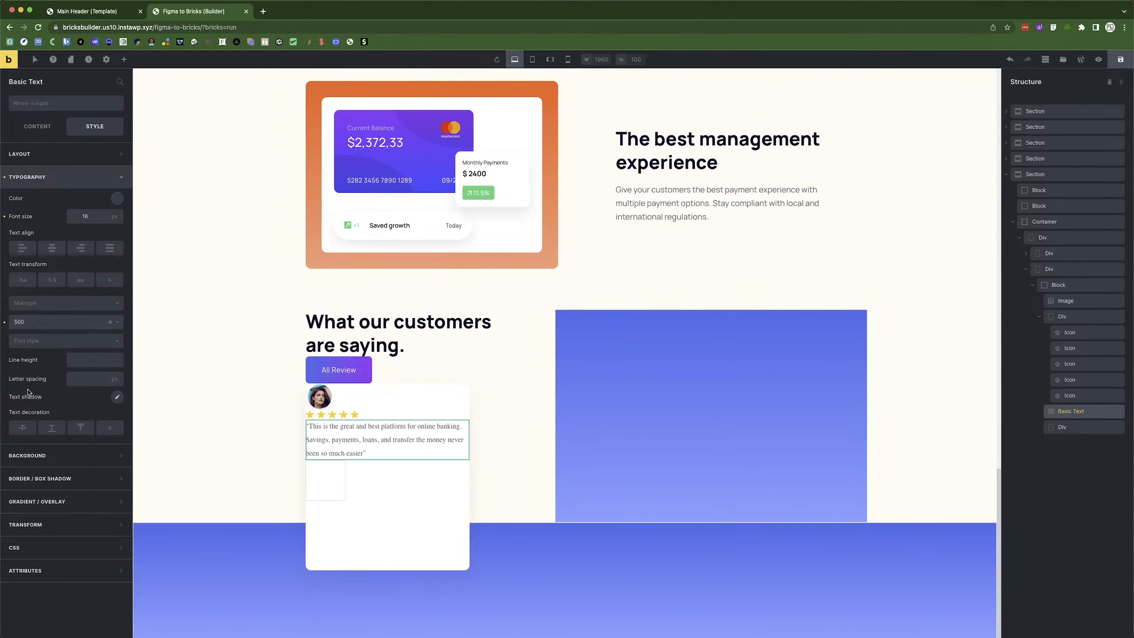
{"action": "left_click", "coordinate": [55, 308]}
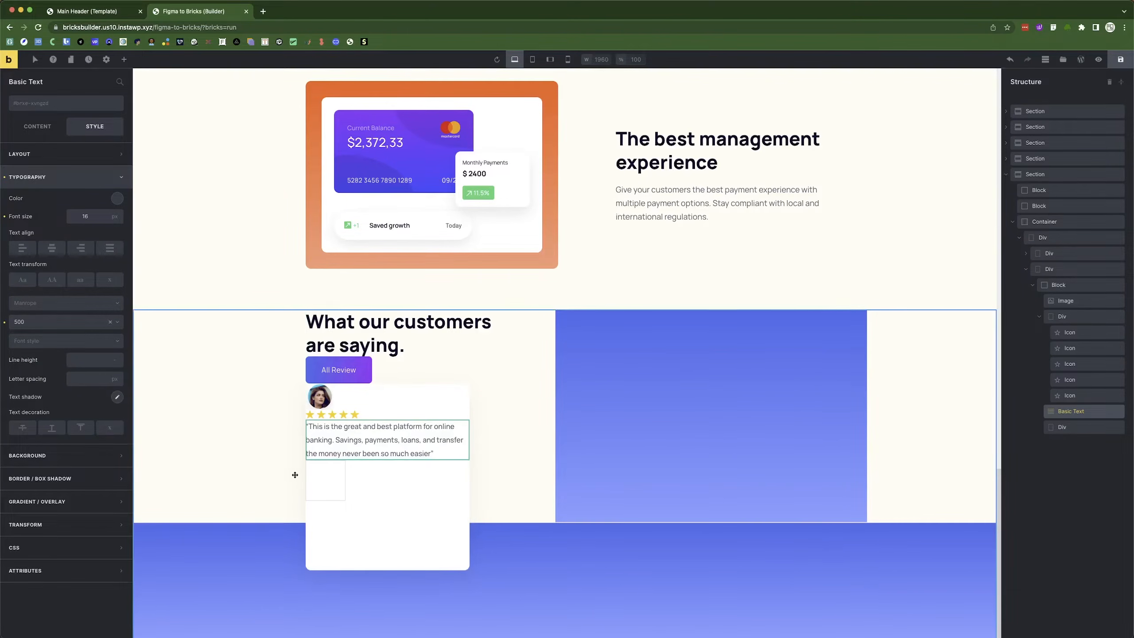
Select the empty div below the quote and inspect the reviewer name in Figma.
{"action": "left_click", "coordinate": [326, 482]}
{"action": "key", "text": "super+Tab"}
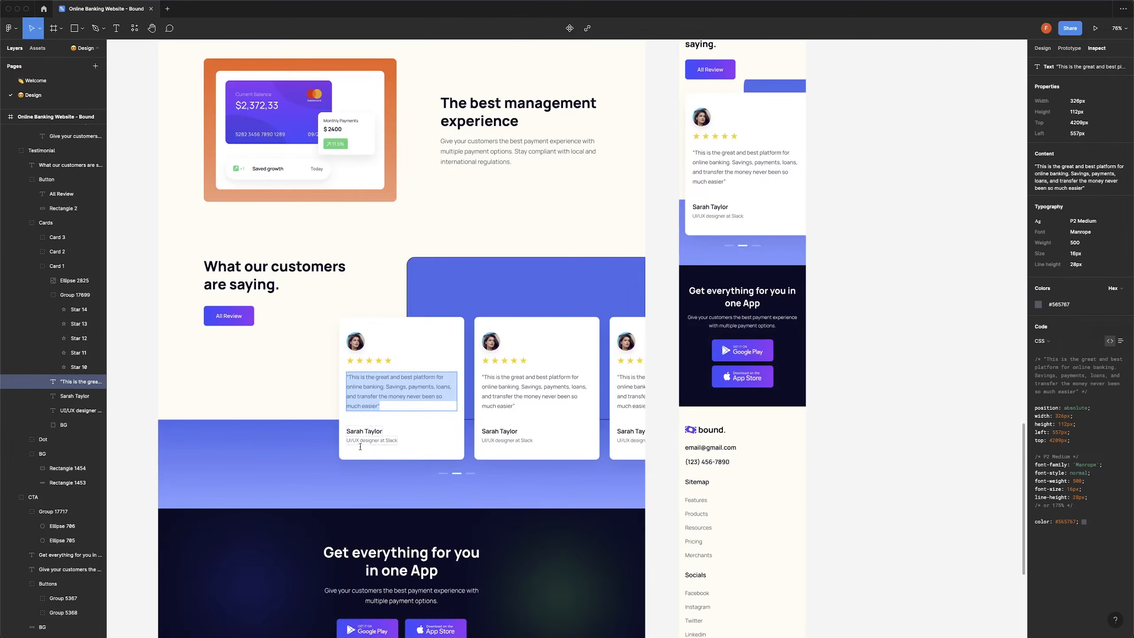
{"action": "left_click", "coordinate": [362, 432]}
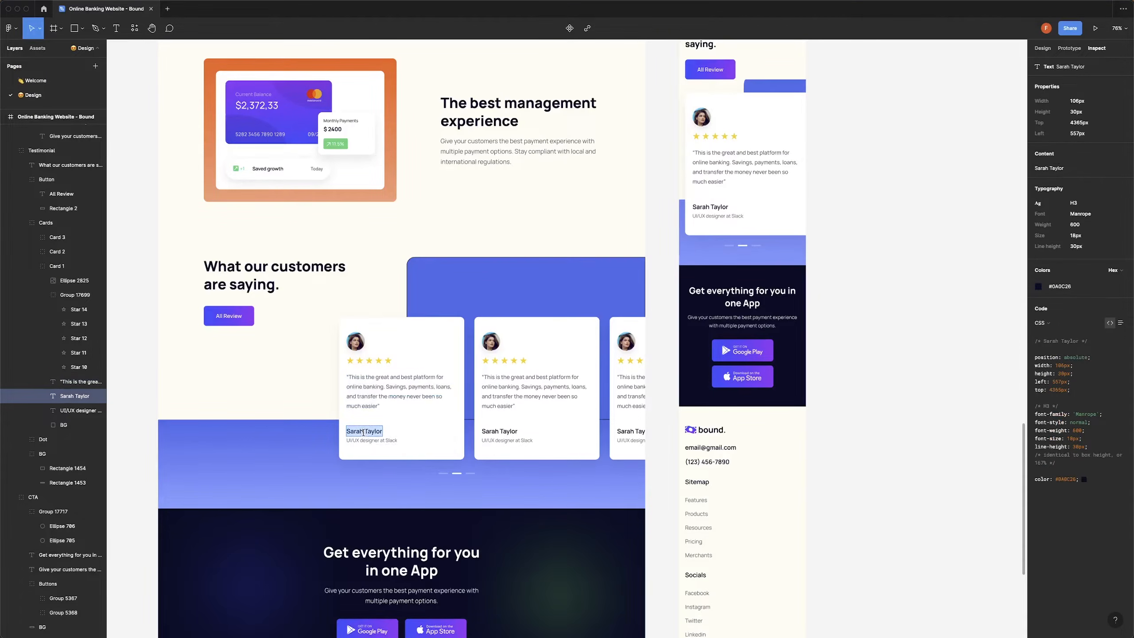
{"action": "key", "text": "super+Tab"}
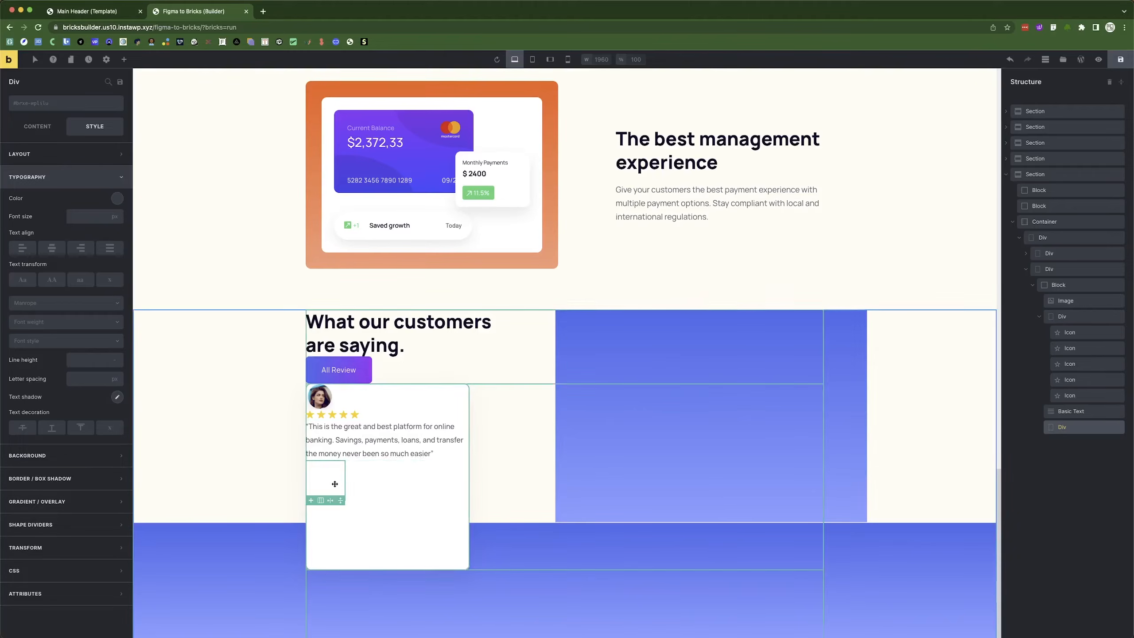
Add a Heading and Basic Text to the div and set the heading to the reviewer's name.
{"action": "left_click", "coordinate": [124, 58]}
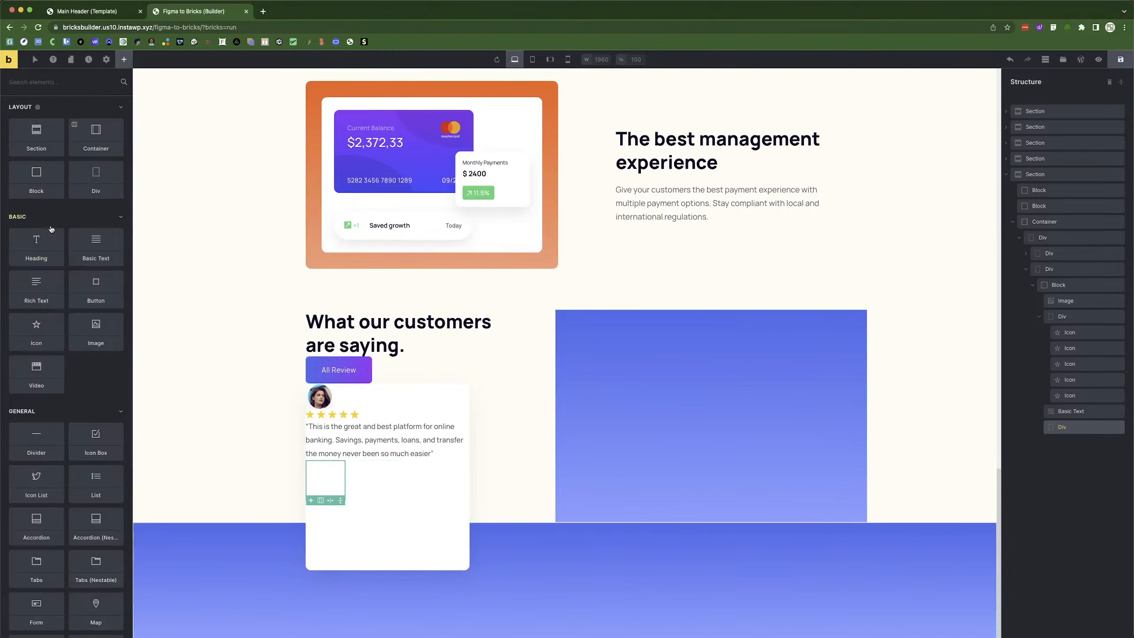
{"action": "left_click", "coordinate": [37, 246]}
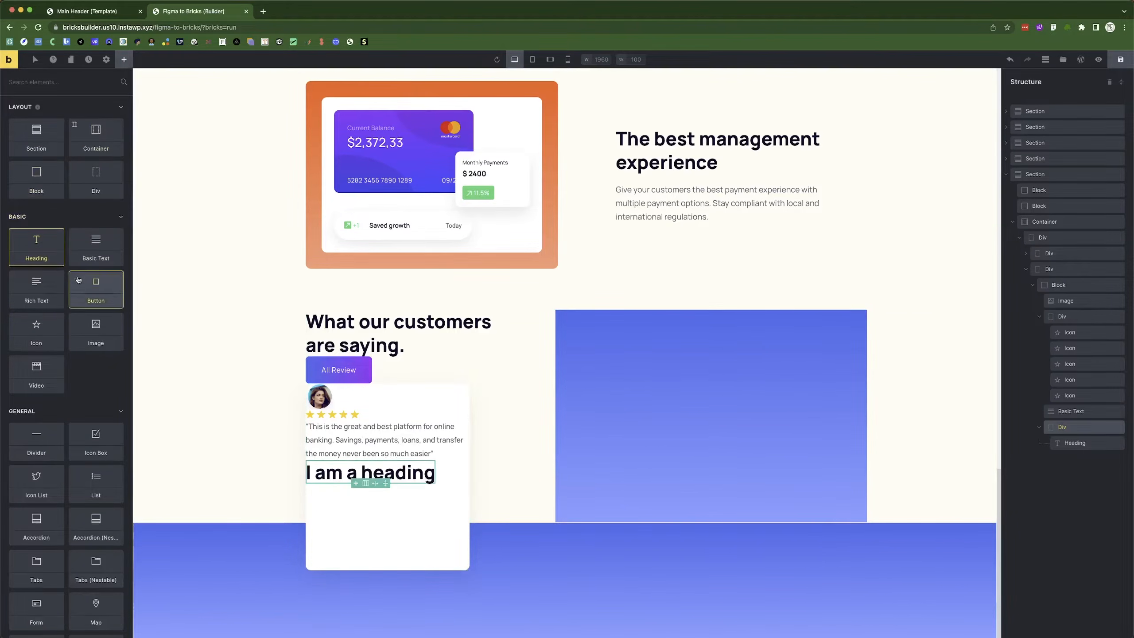
{"action": "left_click", "coordinate": [105, 251]}
{"action": "left_click", "coordinate": [371, 472]}
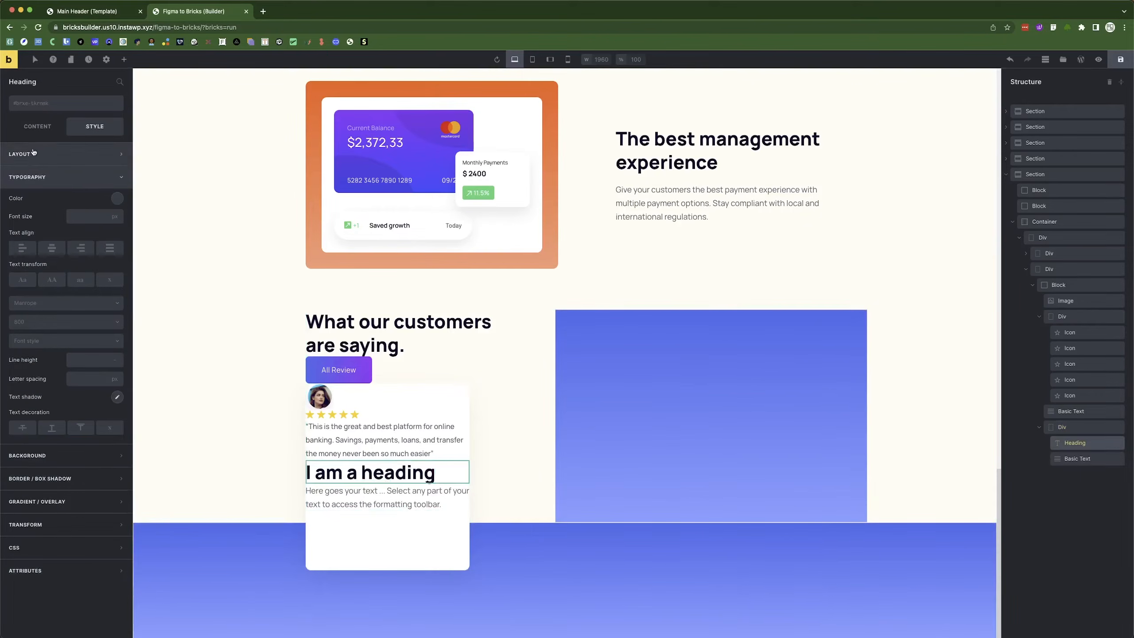
{"action": "left_click", "coordinate": [37, 126]}
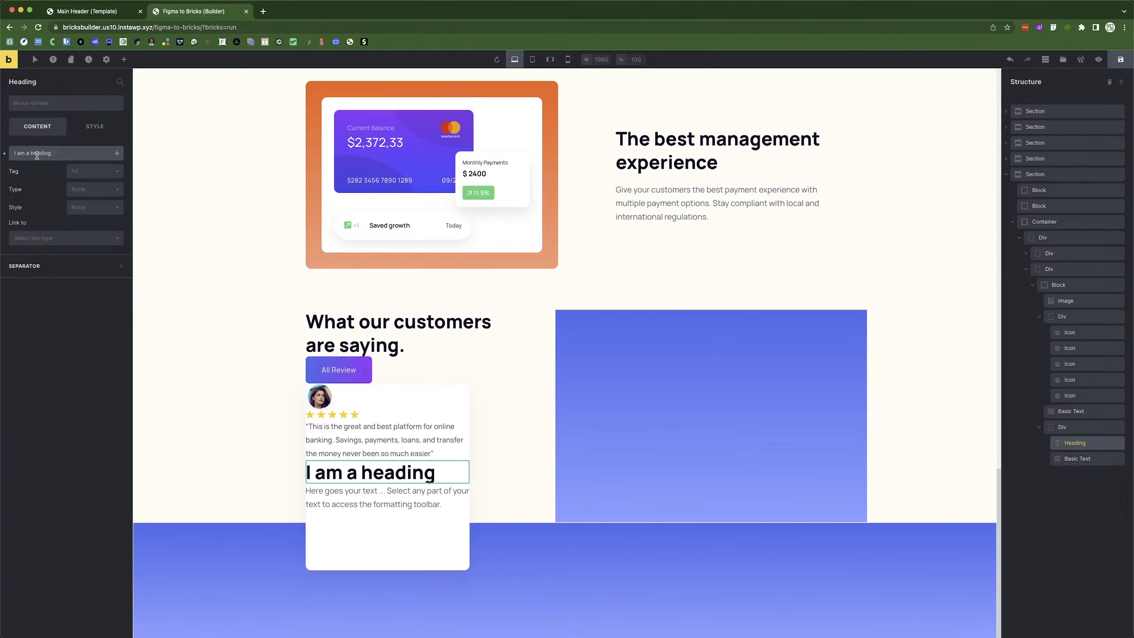
{"action": "triple_click", "coordinate": [37, 153]}
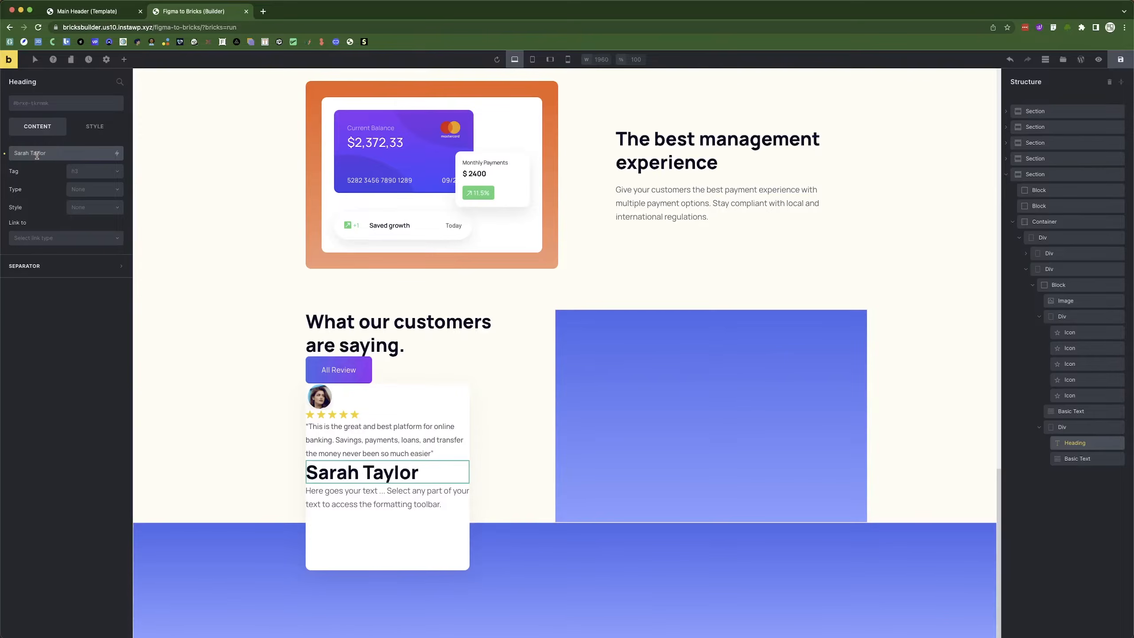
Keep the reviewer name heading's tag at h3.
{"action": "left_click", "coordinate": [95, 126]}
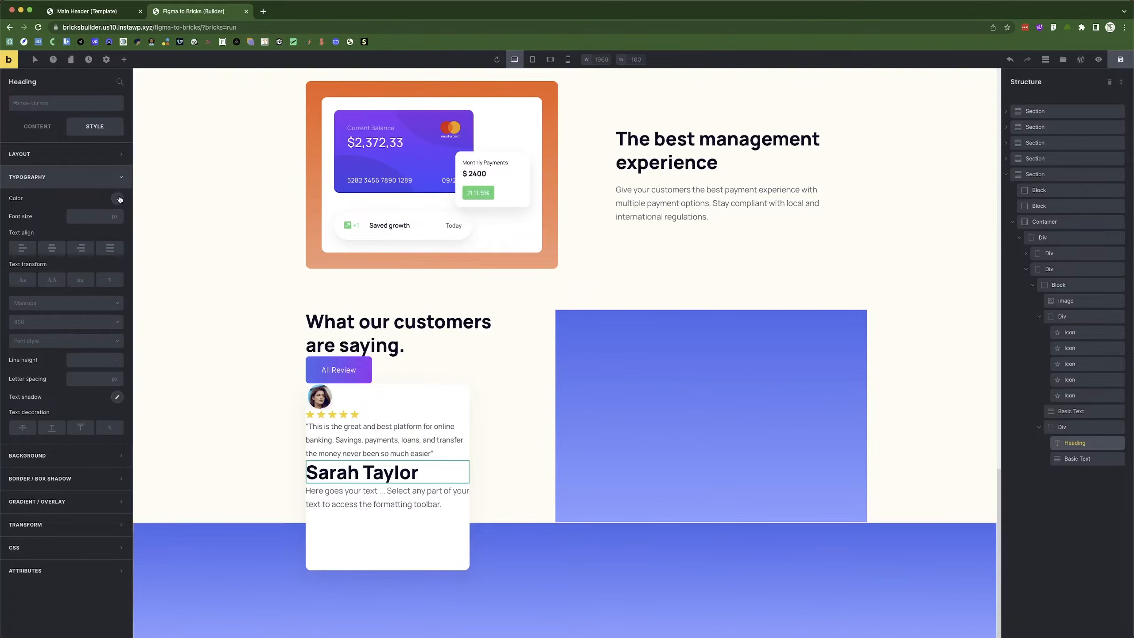
{"action": "left_click", "coordinate": [99, 177]}
{"action": "left_click", "coordinate": [56, 126]}
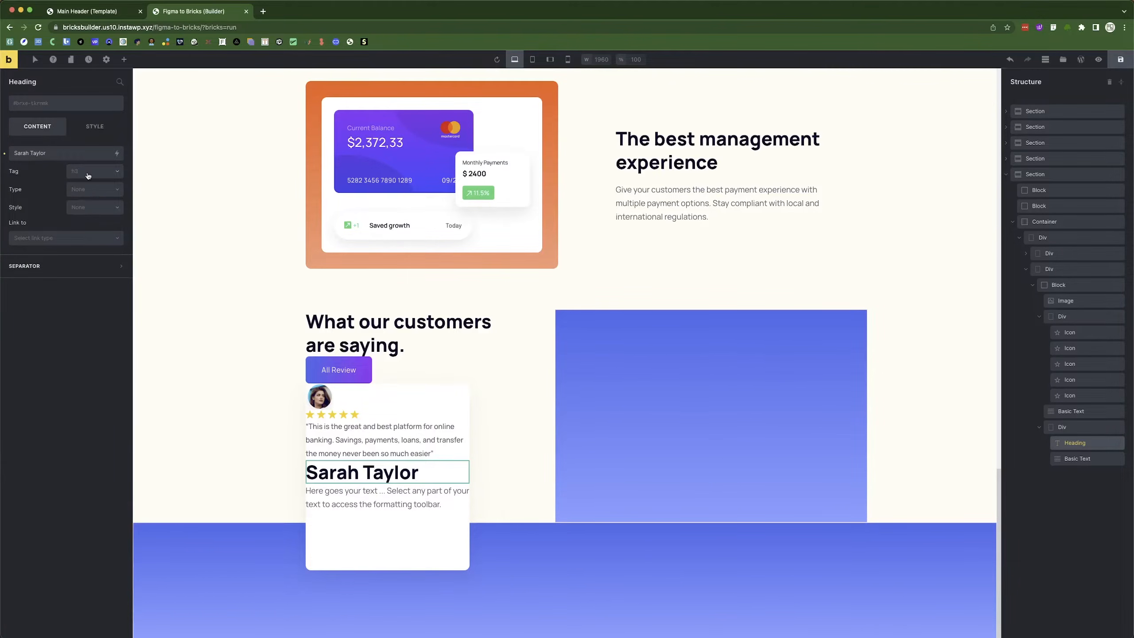
{"action": "left_click", "coordinate": [89, 175]}
{"action": "left_click", "coordinate": [52, 206]}
{"action": "left_click", "coordinate": [94, 127]}
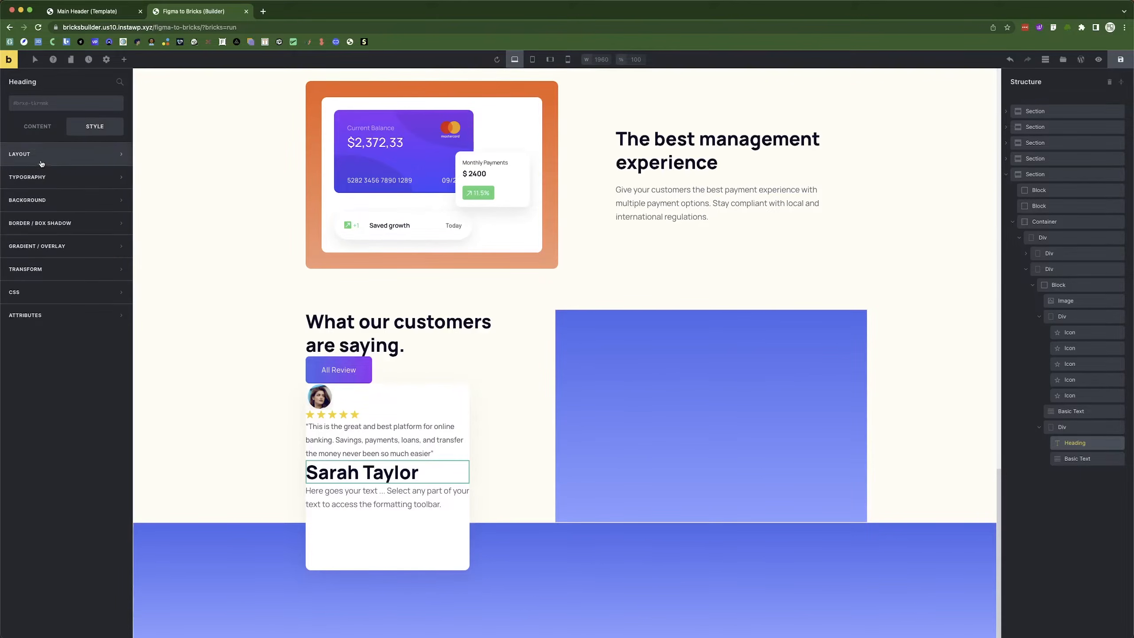
{"action": "left_click", "coordinate": [50, 130]}
{"action": "left_click", "coordinate": [88, 130]}
{"action": "left_click", "coordinate": [38, 126]}
{"action": "left_click", "coordinate": [94, 171]}
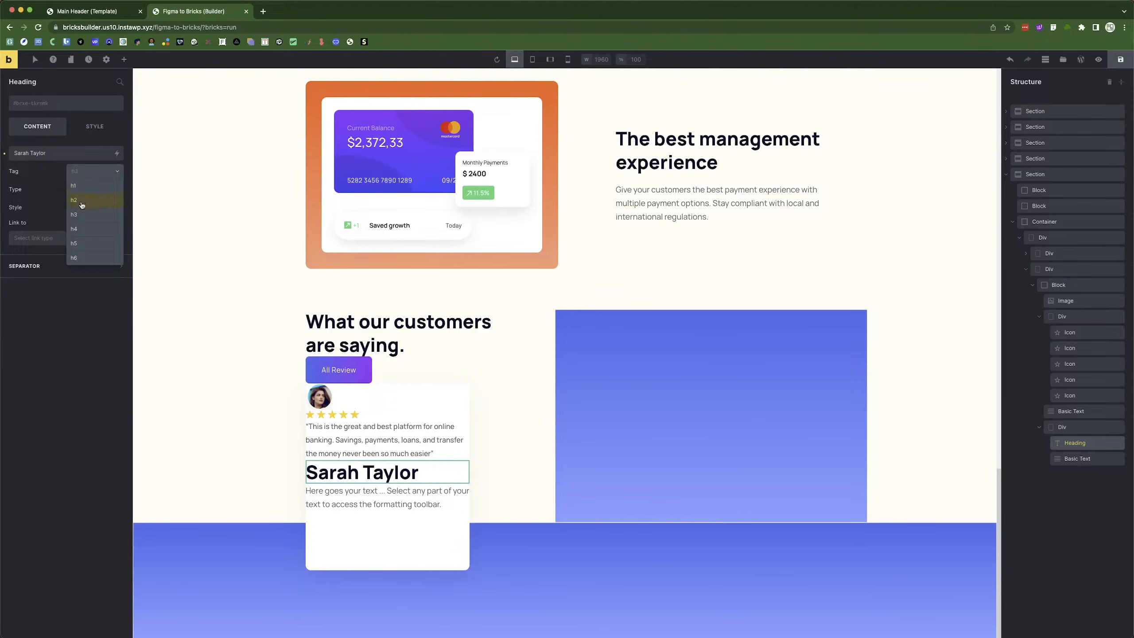
{"action": "left_click", "coordinate": [82, 219]}
Give the heading font size 18 and a 30px line height.
{"action": "left_click", "coordinate": [95, 126]}
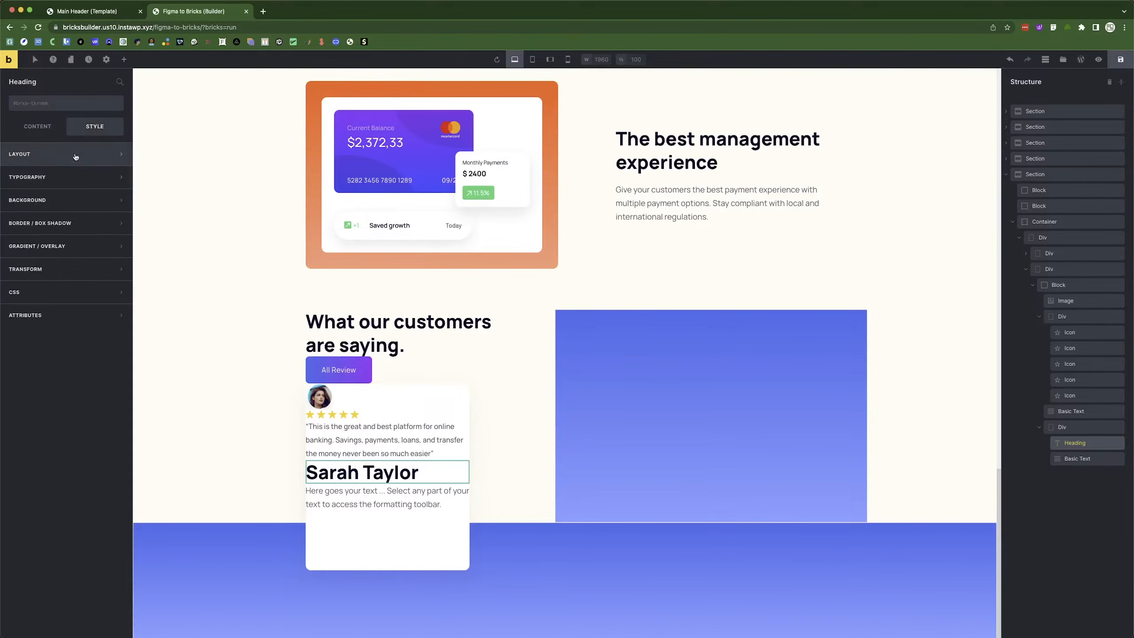
{"action": "left_click", "coordinate": [68, 177]}
{"action": "left_click", "coordinate": [80, 219]}
{"action": "type", "text": "18"}
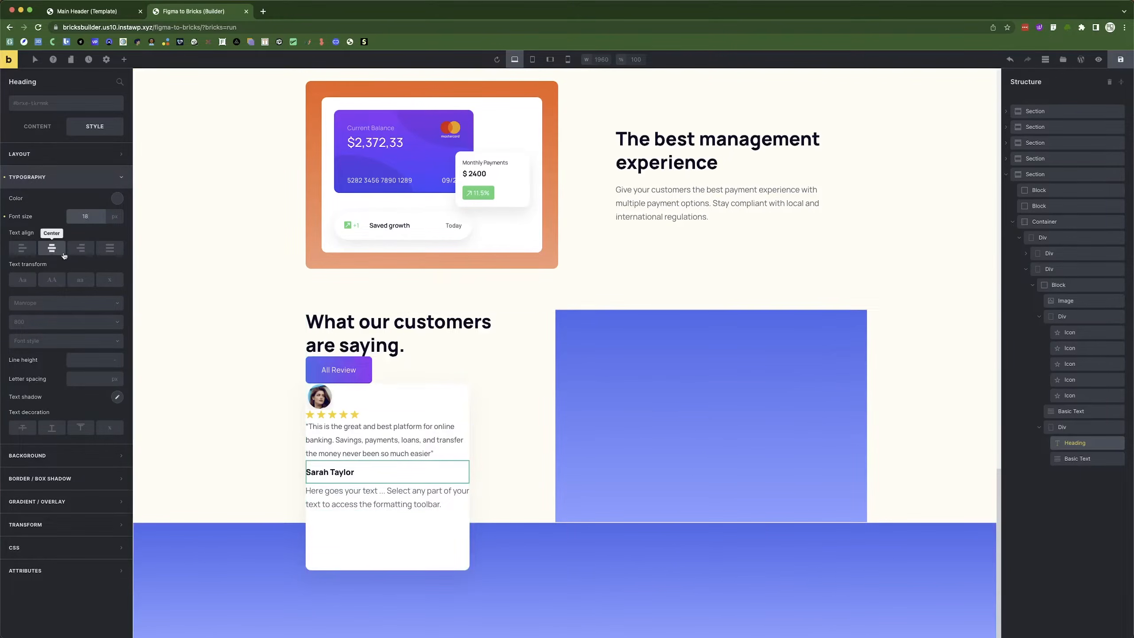
{"action": "left_click", "coordinate": [53, 174]}
{"action": "left_click", "coordinate": [53, 176]}
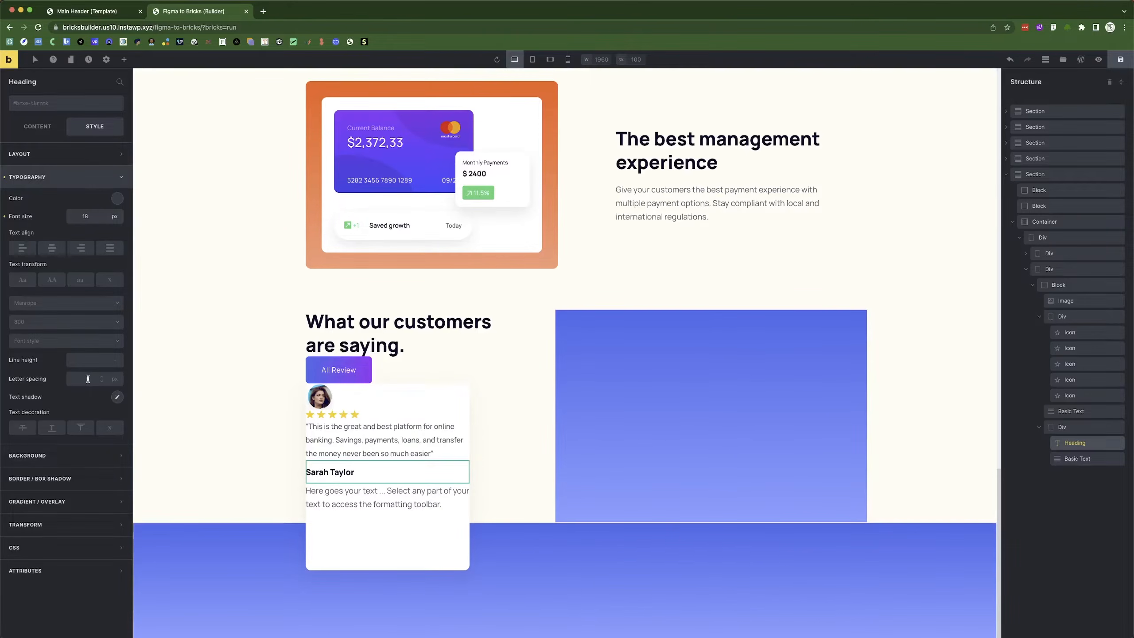
{"action": "left_click", "coordinate": [42, 126]}
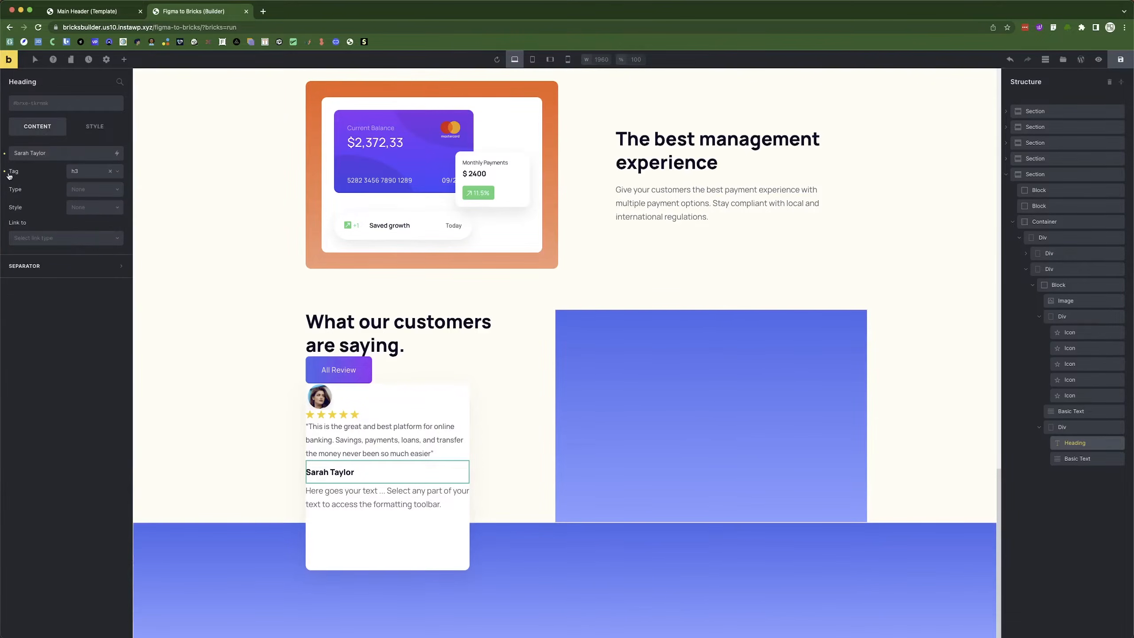
{"action": "left_click", "coordinate": [94, 126]}
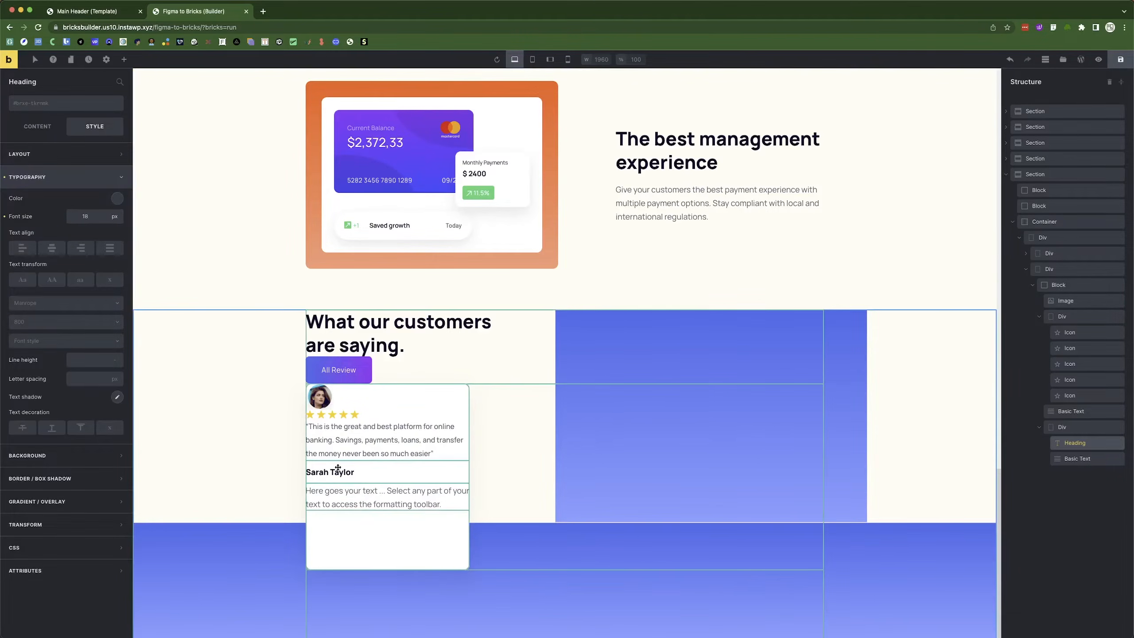
{"action": "left_click", "coordinate": [78, 379]}
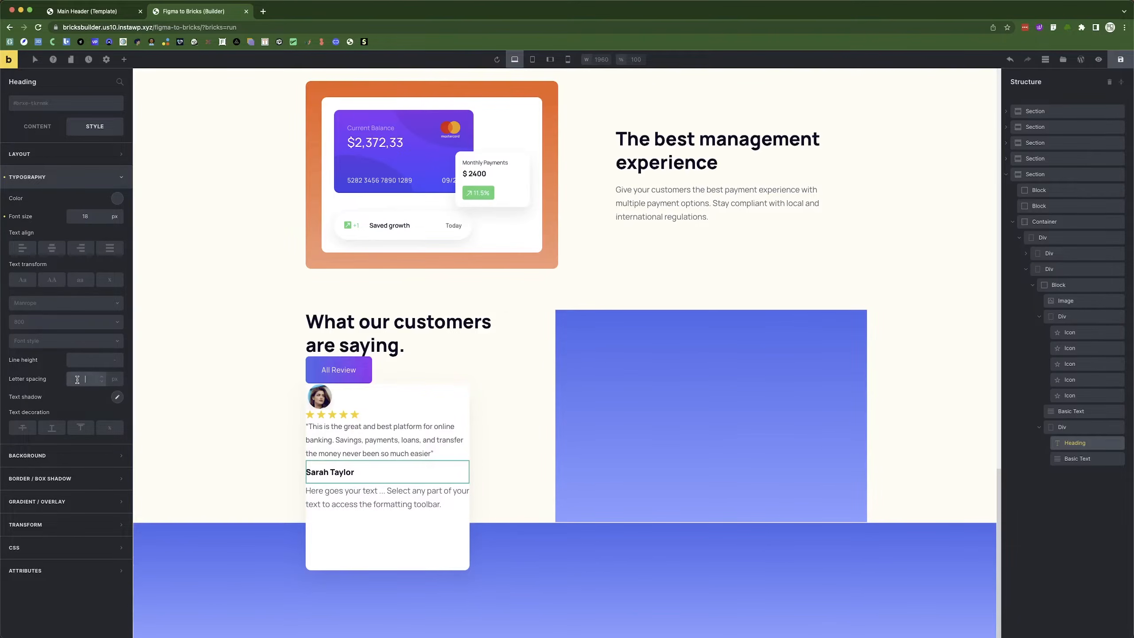
{"action": "left_click", "coordinate": [80, 363]}
{"action": "type", "text": "30"}
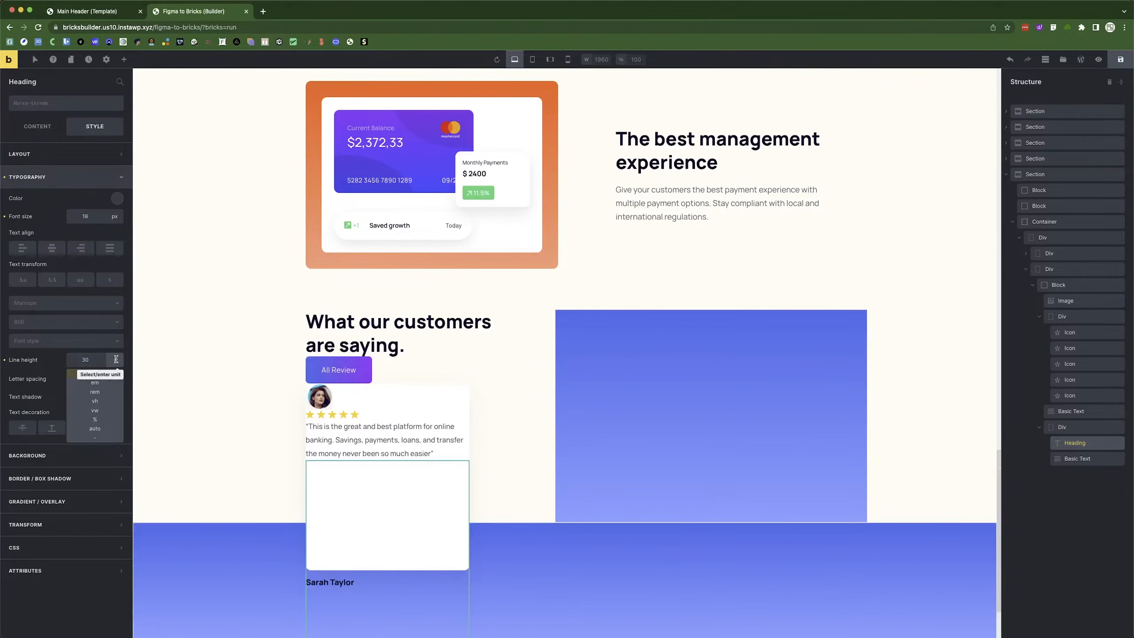
{"action": "left_click", "coordinate": [99, 375]}
Replace the basic text with the job title 'UI/UX designer at Slack' from Figma.
{"action": "left_click", "coordinate": [349, 482]}
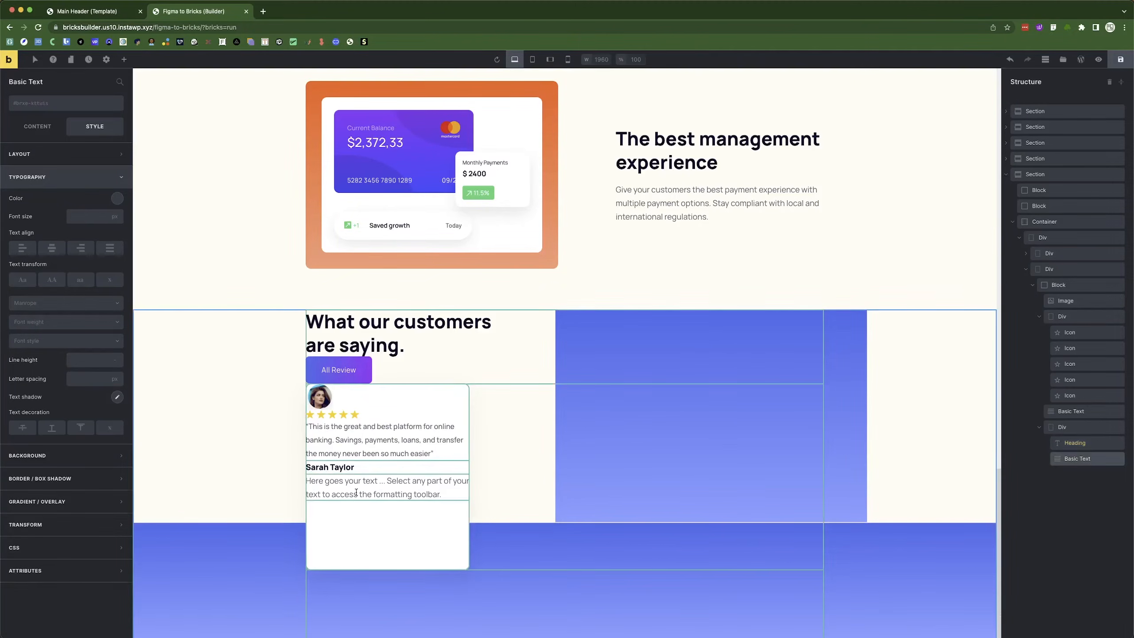
{"action": "key", "text": "super+Tab"}
{"action": "left_click", "coordinate": [348, 441]}
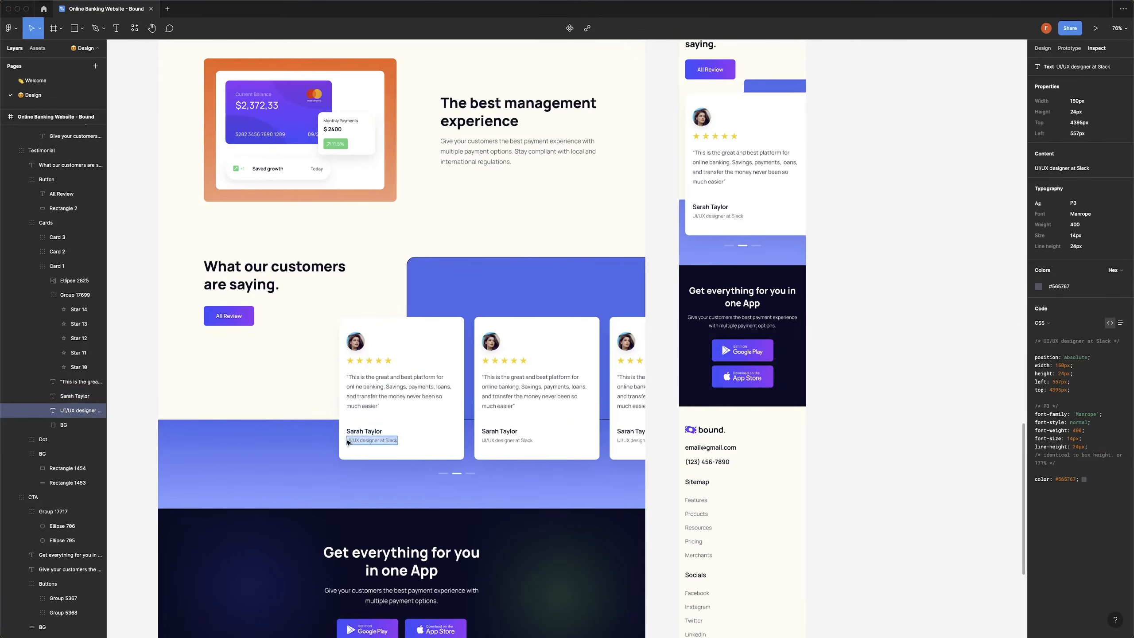
{"action": "key", "text": "super+Tab"}
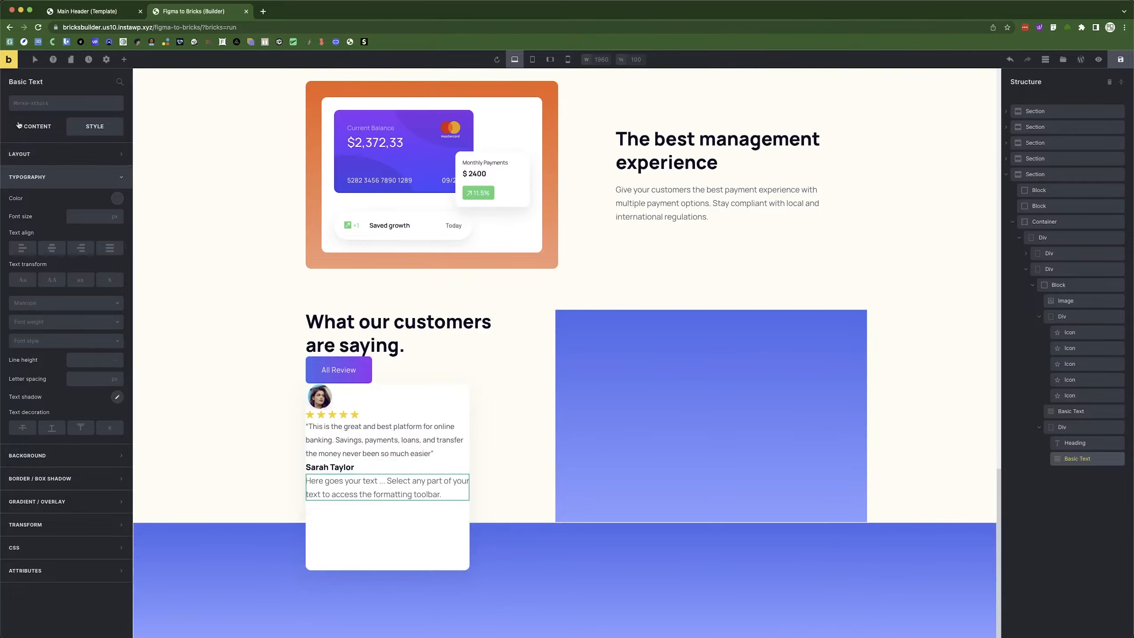
{"action": "left_click", "coordinate": [37, 125]}
{"action": "triple_click", "coordinate": [42, 153]}
{"action": "type", "text": "UI/UX designer at Slack"}
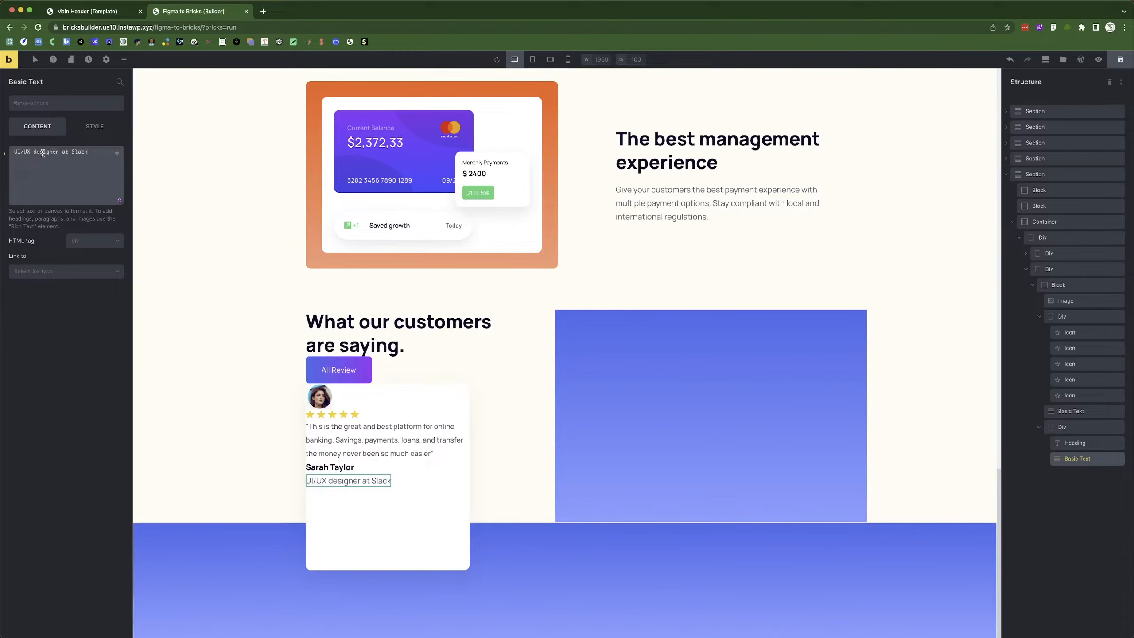
Style the job title at font size 14, weight 400, then select the parent div.
{"action": "key", "text": "super+Tab"}
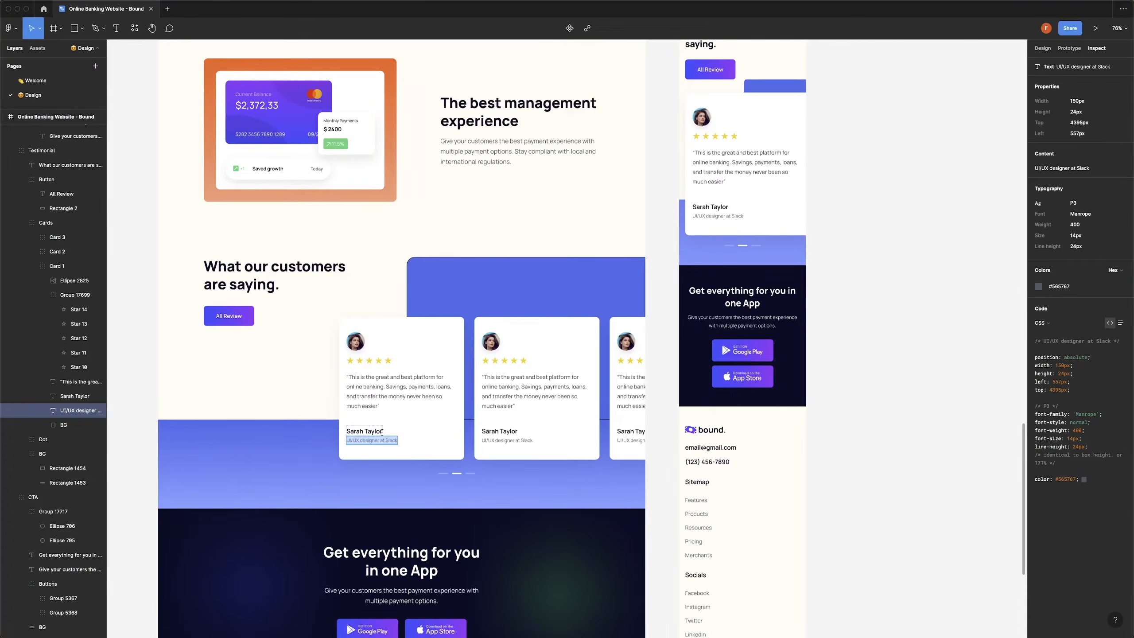
{"action": "key", "text": "super+Tab"}
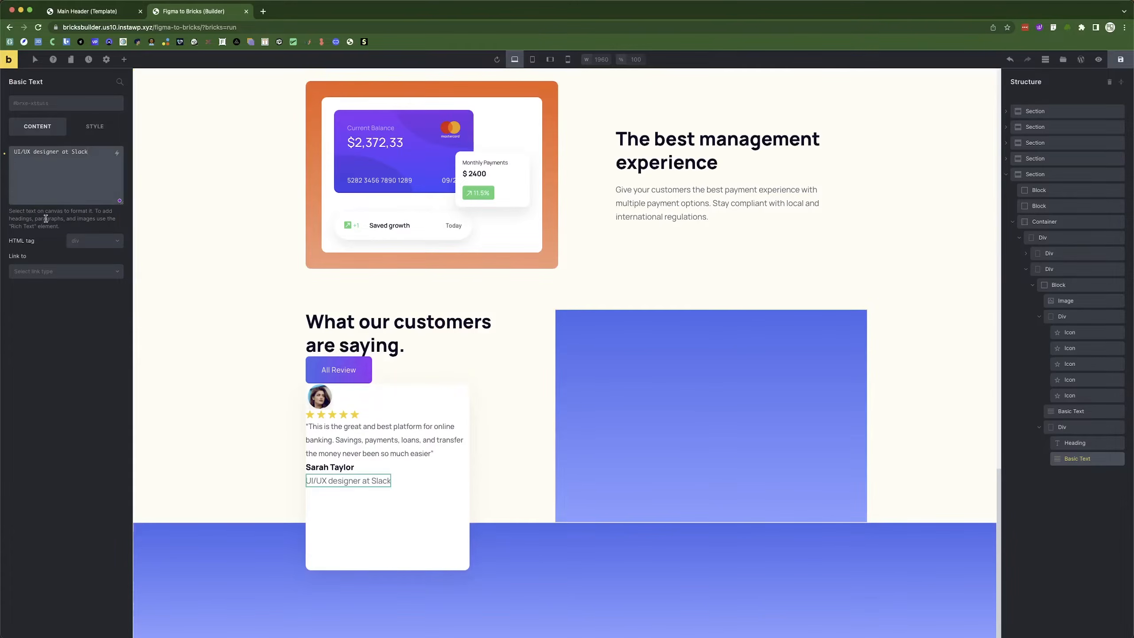
{"action": "left_click", "coordinate": [89, 126]}
{"action": "left_click", "coordinate": [88, 216]}
{"action": "type", "text": "14"}
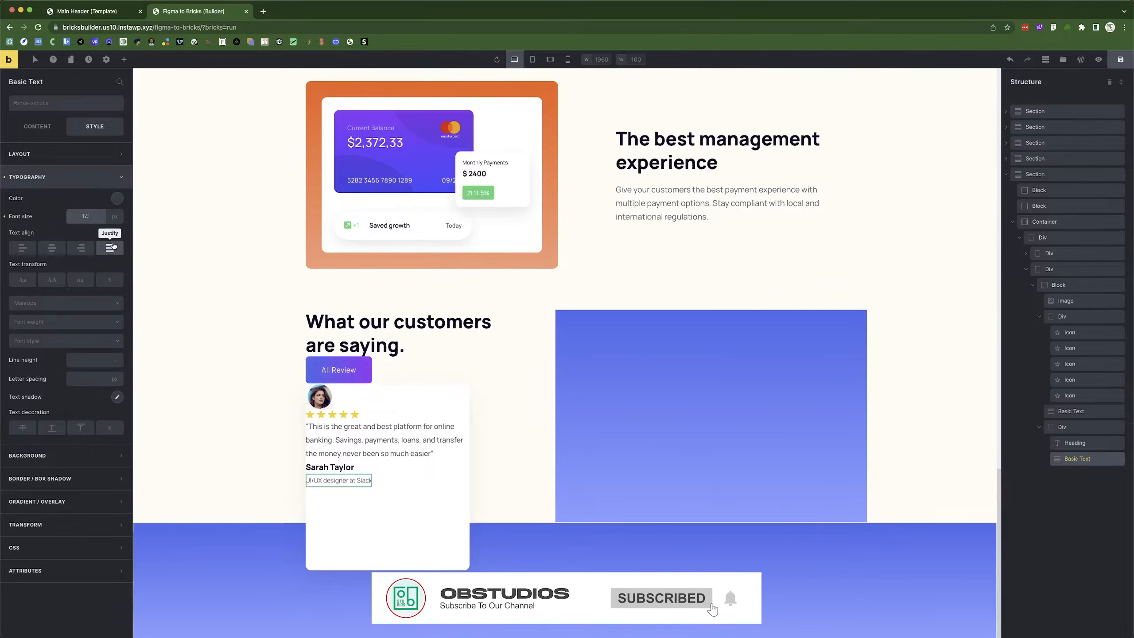
{"action": "left_click", "coordinate": [63, 321]}
{"action": "left_click", "coordinate": [42, 387]}
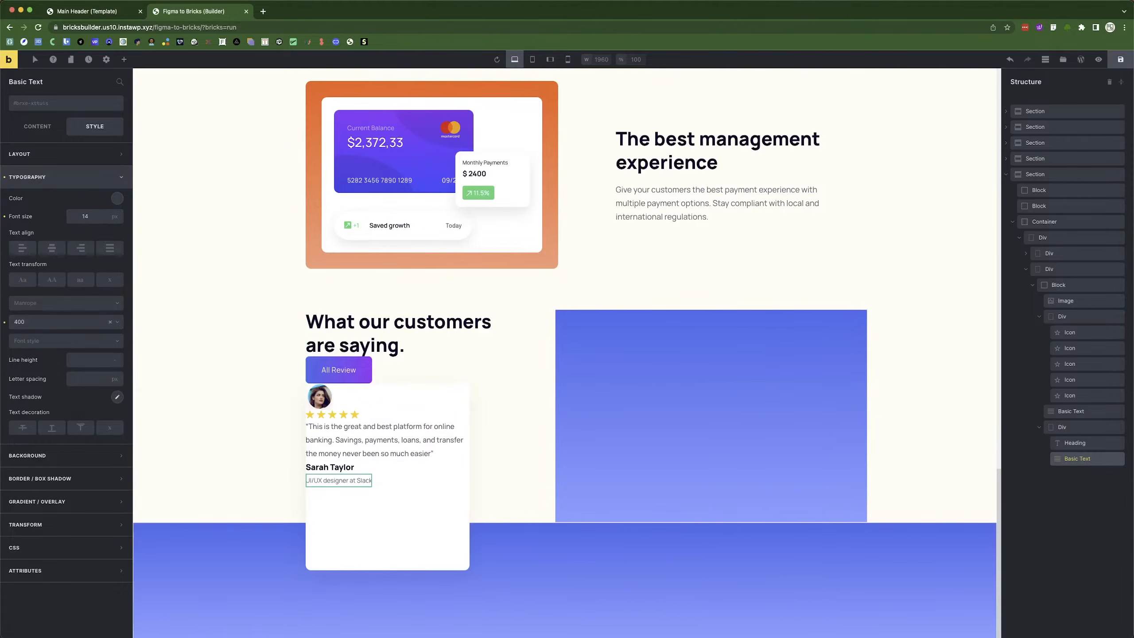
{"action": "left_click", "coordinate": [1068, 430]}
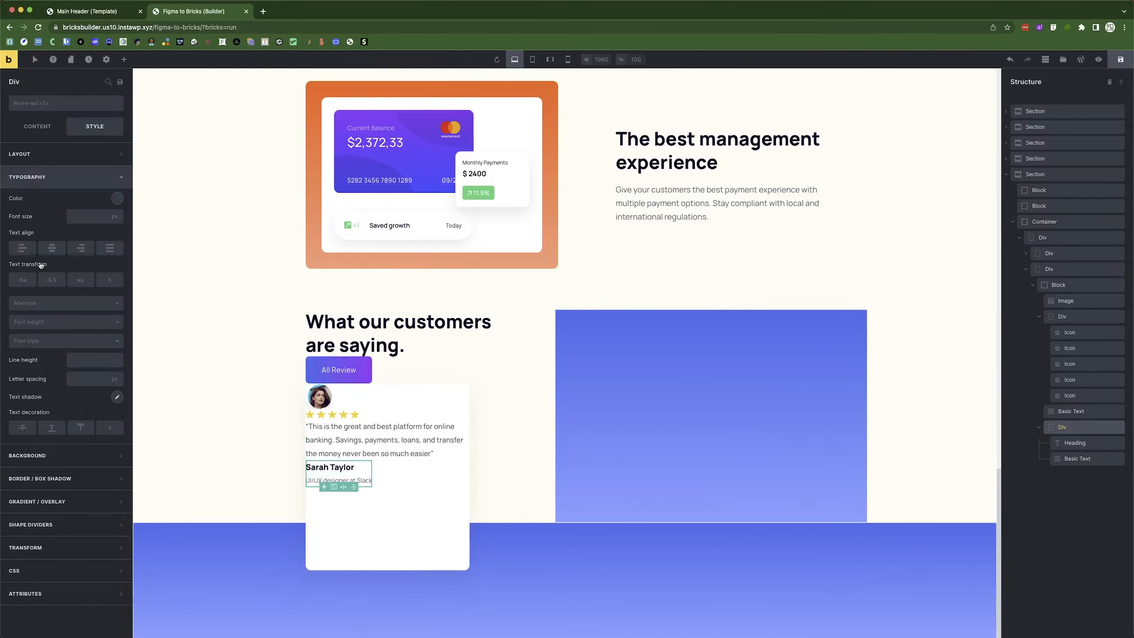
Centre the review card's contents on the main axis with a 20 px row gap.
{"action": "key", "text": "super+Tab"}
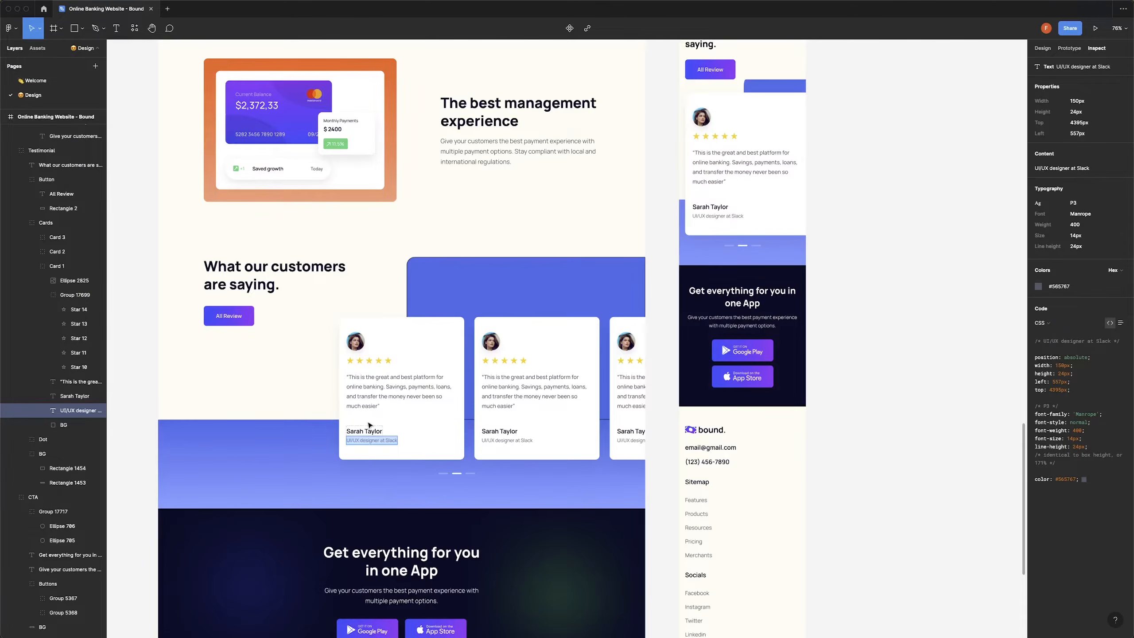
{"action": "key", "text": "super+Tab"}
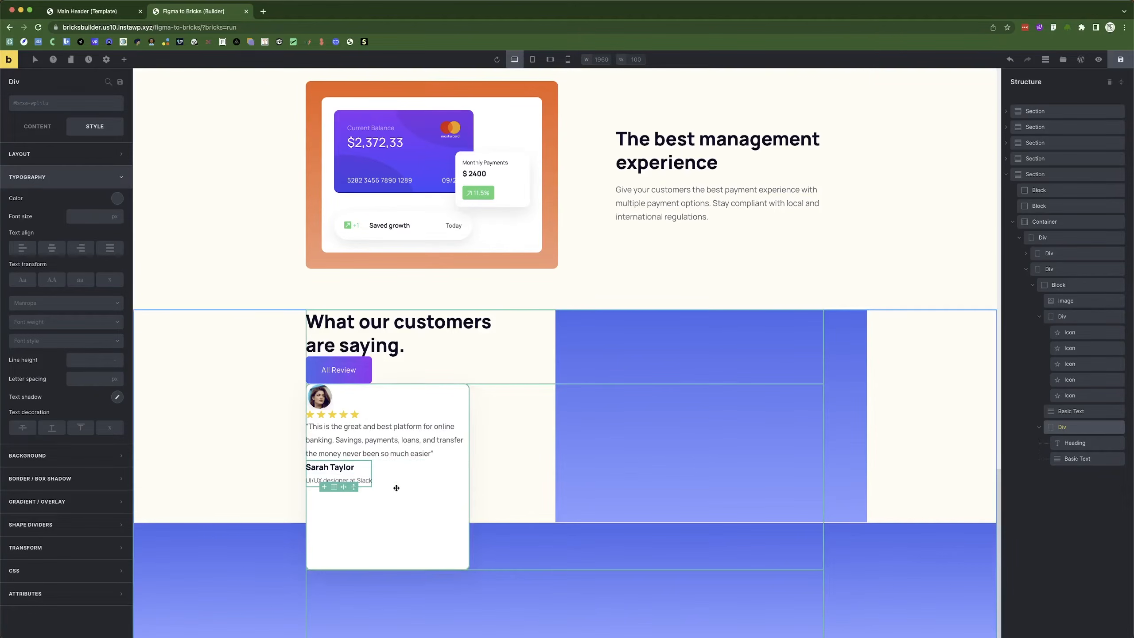
{"action": "left_click", "coordinate": [1038, 317]}
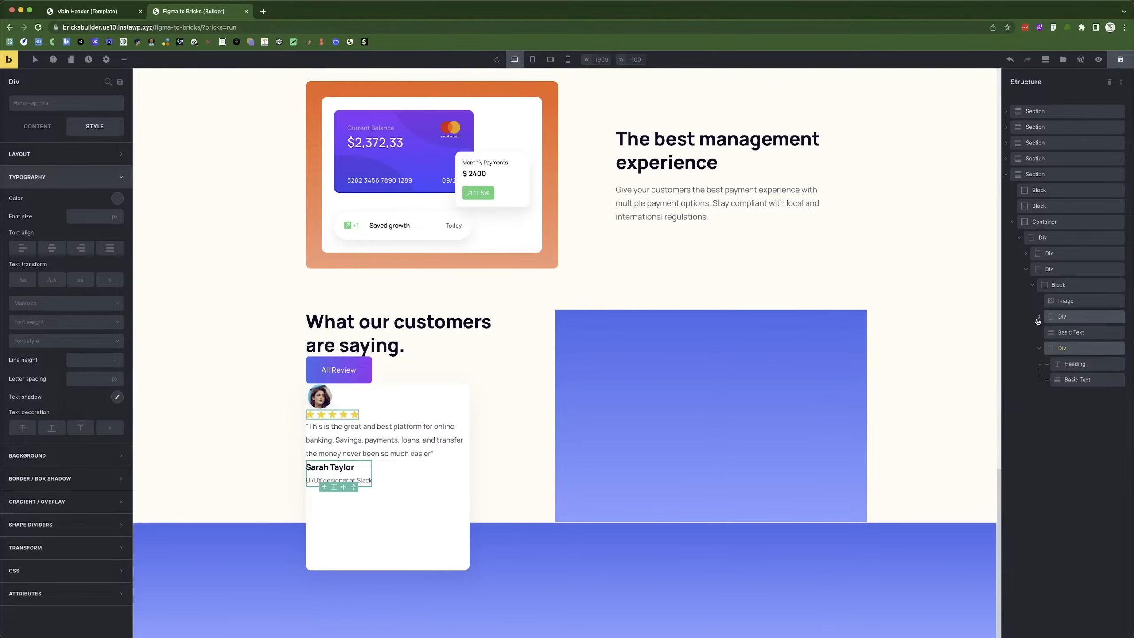
{"action": "left_click", "coordinate": [1035, 289]}
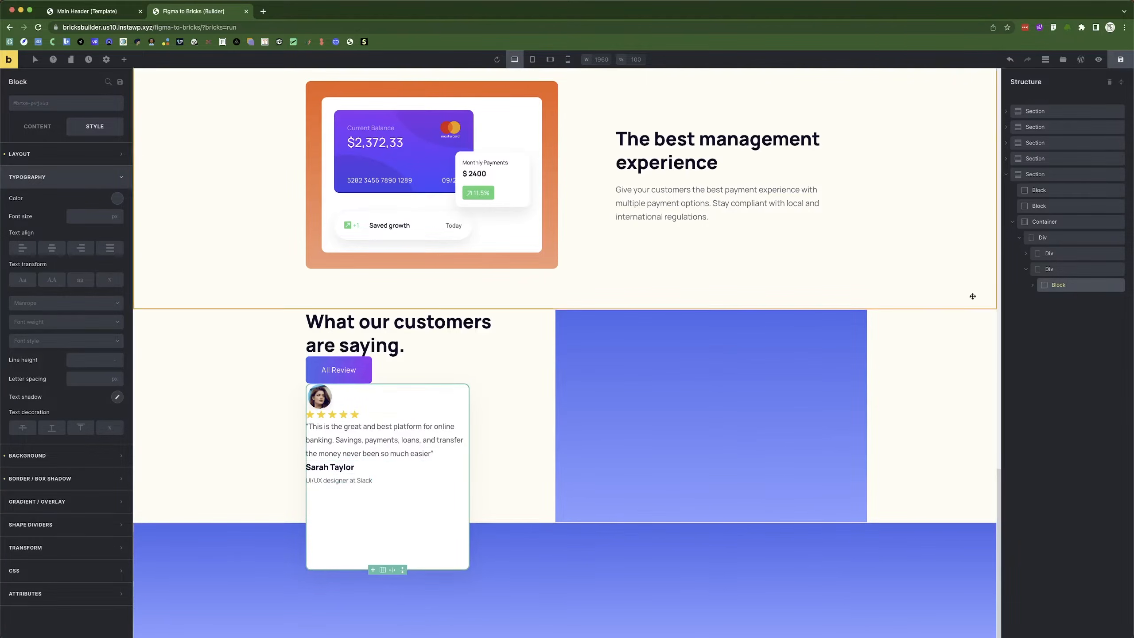
{"action": "left_click", "coordinate": [45, 129]}
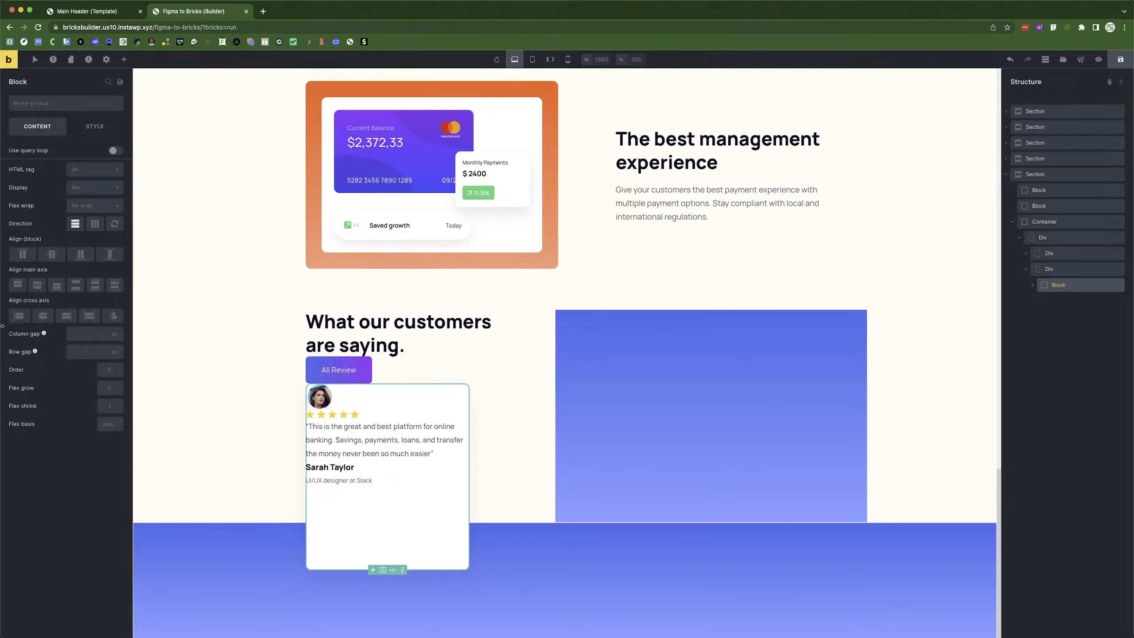
{"action": "left_click", "coordinate": [95, 286]}
{"action": "left_click", "coordinate": [76, 285]}
{"action": "left_click", "coordinate": [76, 286]}
{"action": "left_click", "coordinate": [37, 286]}
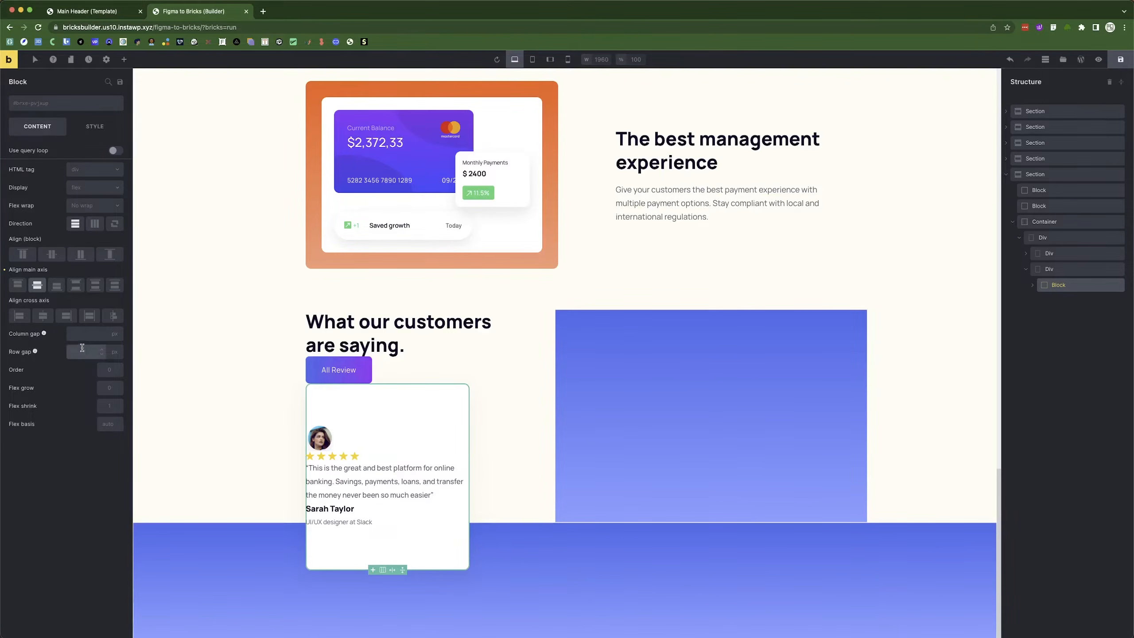
{"action": "type", "text": "20"}
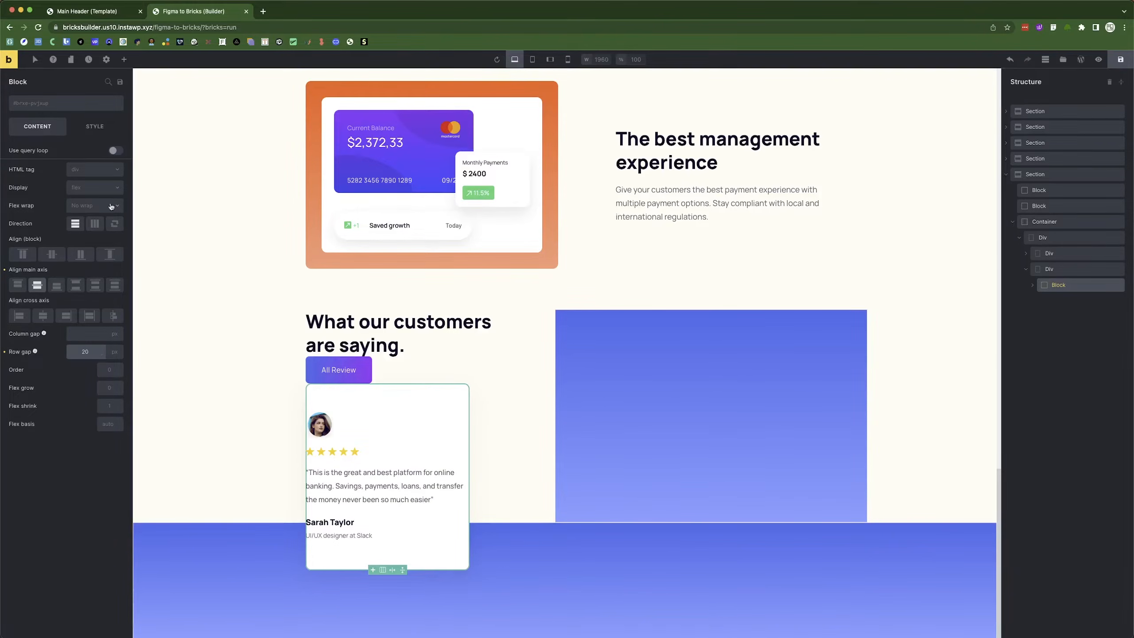
Set the card's right and left padding to 20.
{"action": "left_click", "coordinate": [94, 126]}
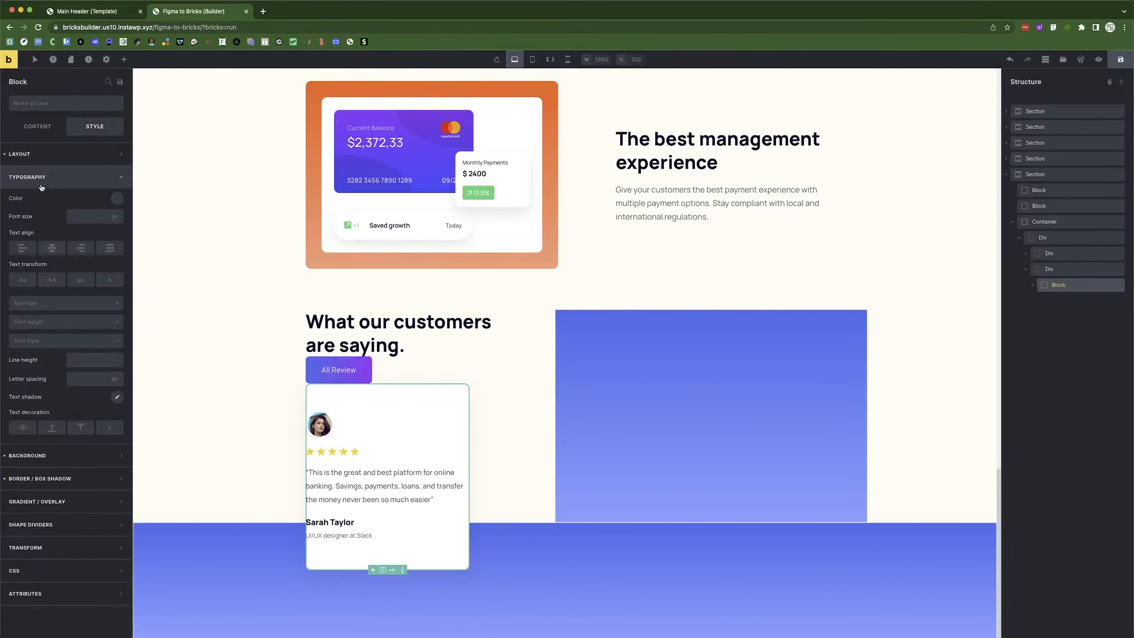
{"action": "left_click", "coordinate": [42, 177]}
{"action": "left_click", "coordinate": [40, 154]}
{"action": "left_click", "coordinate": [33, 254]}
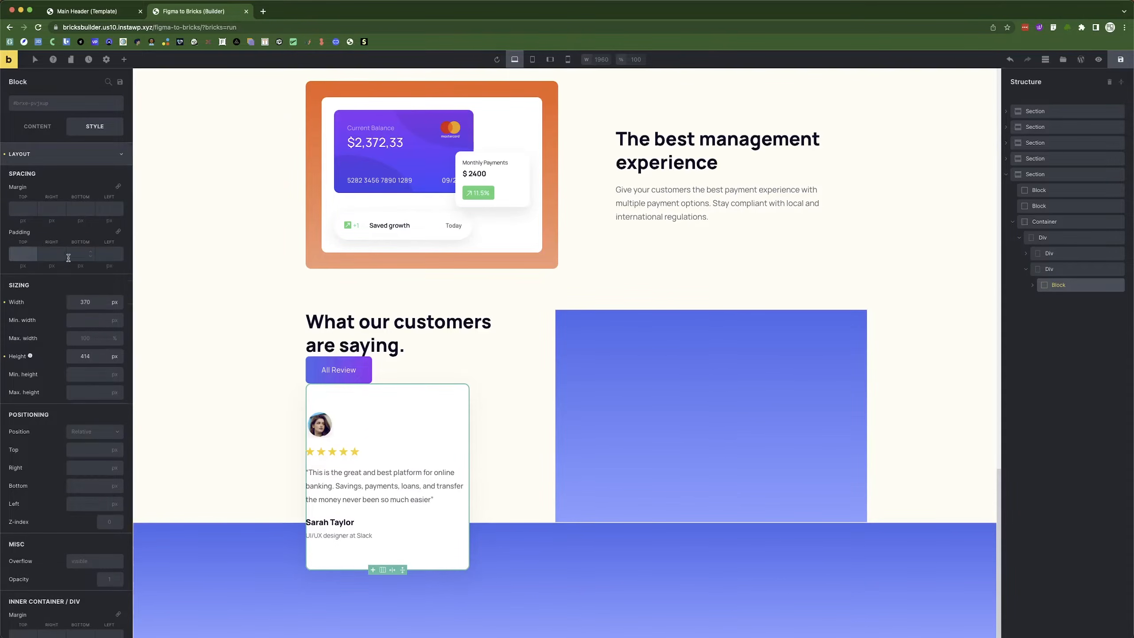
{"action": "left_click", "coordinate": [49, 256]}
{"action": "type", "text": "20"}
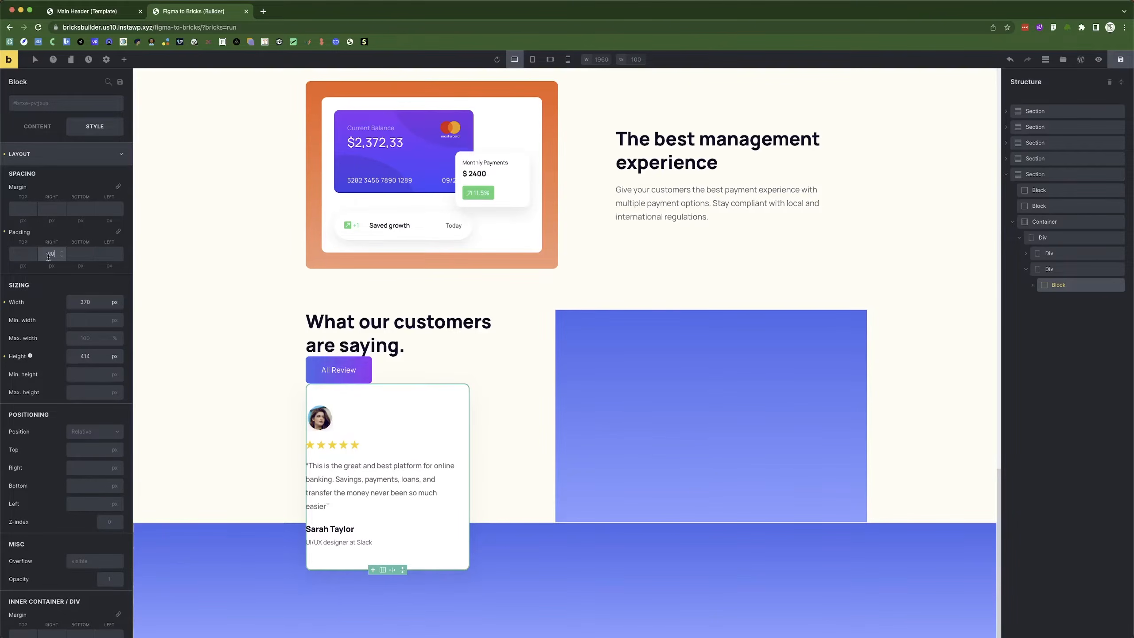
{"action": "left_click", "coordinate": [109, 254]}
{"action": "type", "text": "20"}
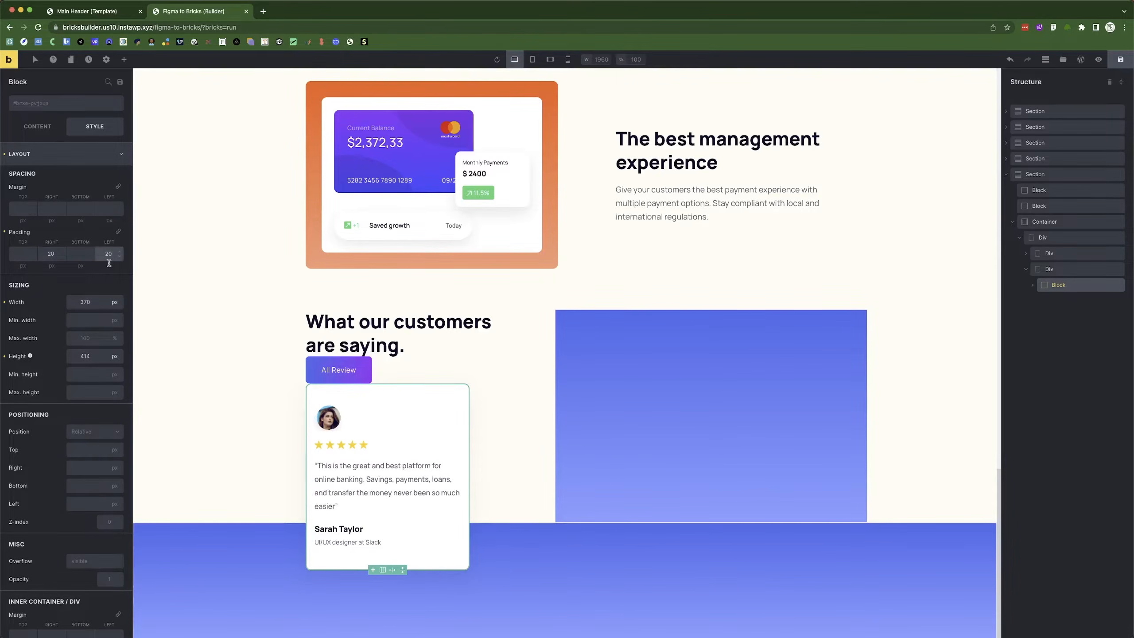
Duplicate the review card twice to make three cards.
{"action": "left_click", "coordinate": [228, 426]}
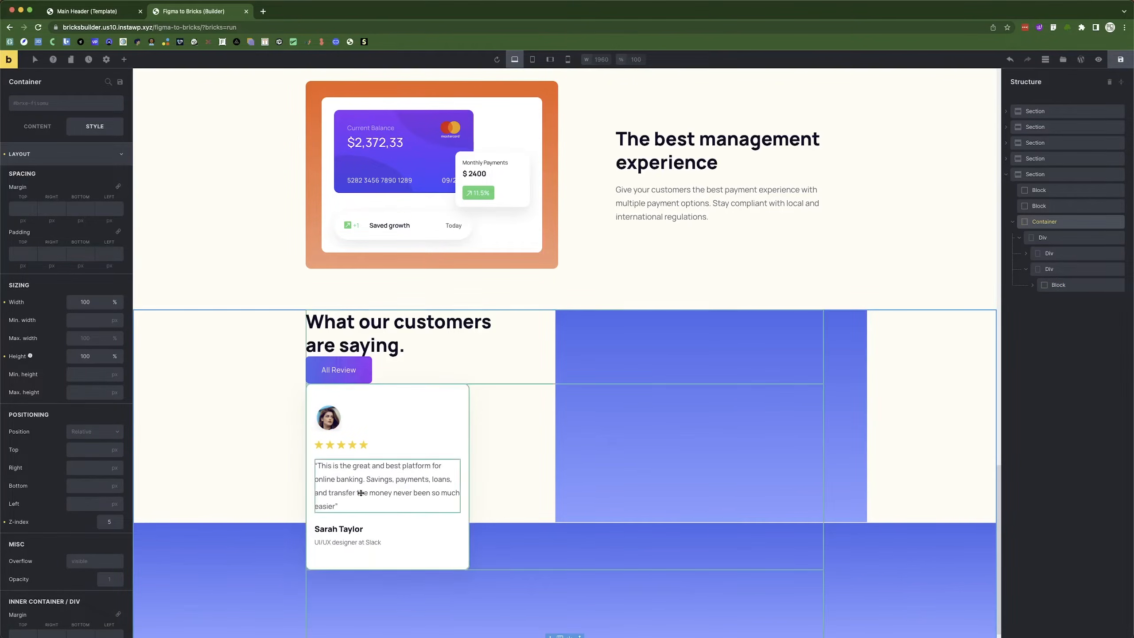
{"action": "left_click", "coordinate": [1080, 285]}
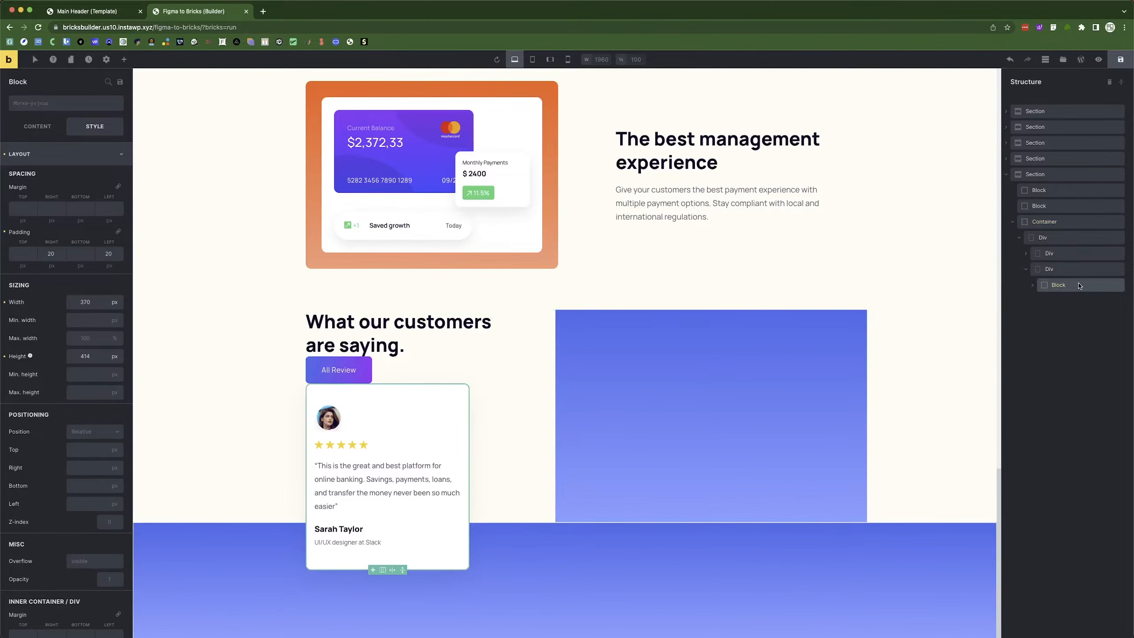
{"action": "right_click", "coordinate": [1075, 288]}
{"action": "left_click", "coordinate": [1061, 327]}
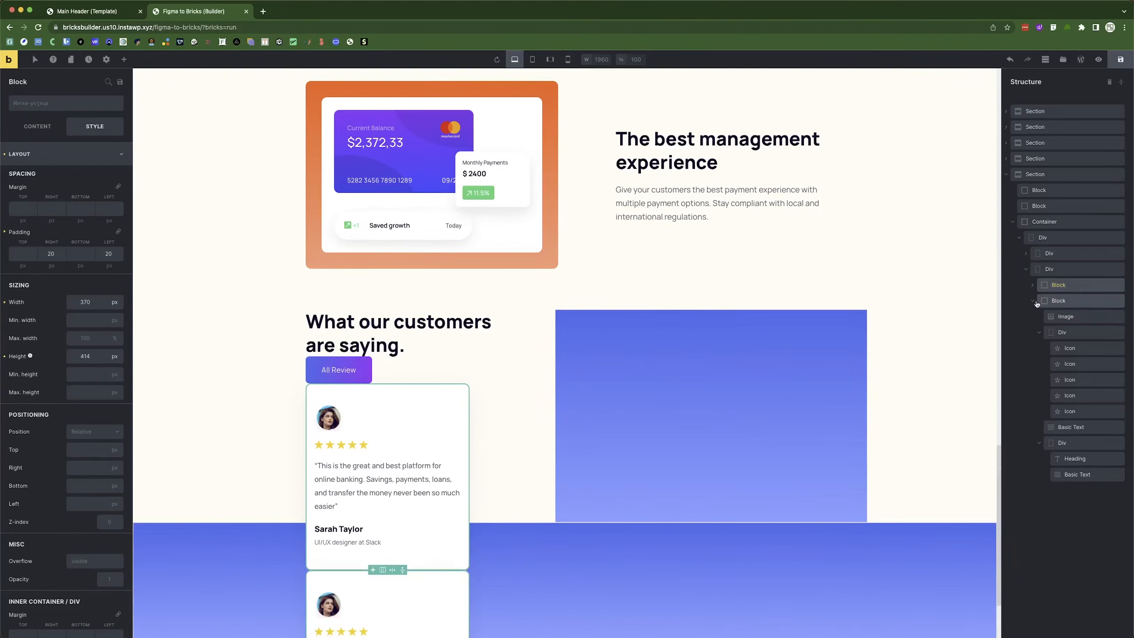
{"action": "right_click", "coordinate": [1063, 304]}
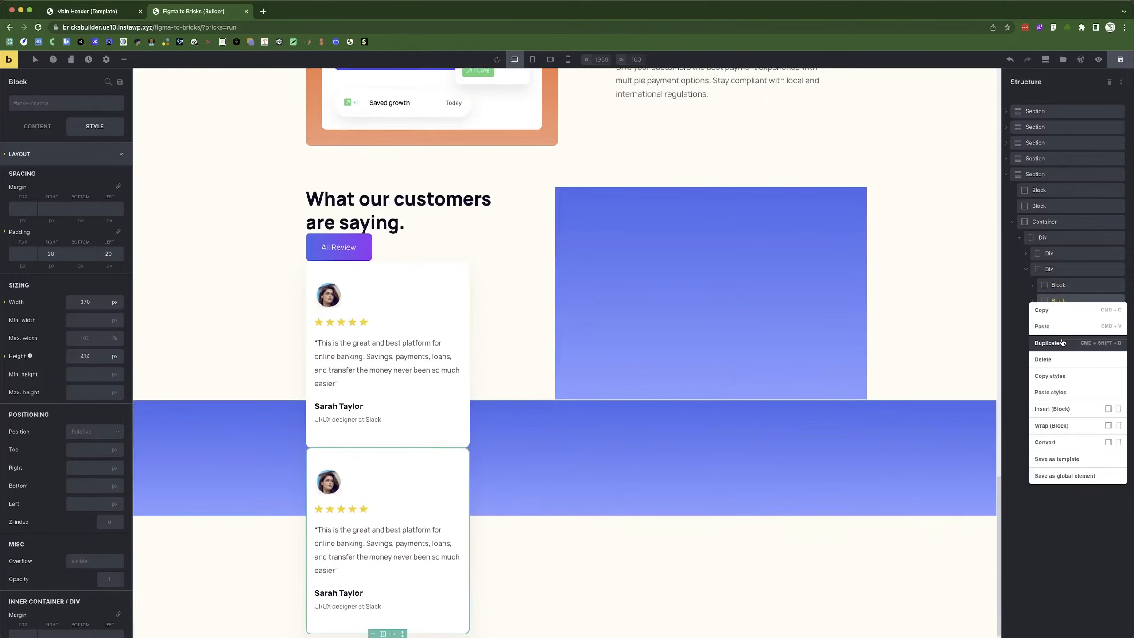
{"action": "left_click", "coordinate": [1067, 332]}
{"action": "left_click", "coordinate": [1033, 319]}
{"action": "left_click", "coordinate": [1049, 268]}
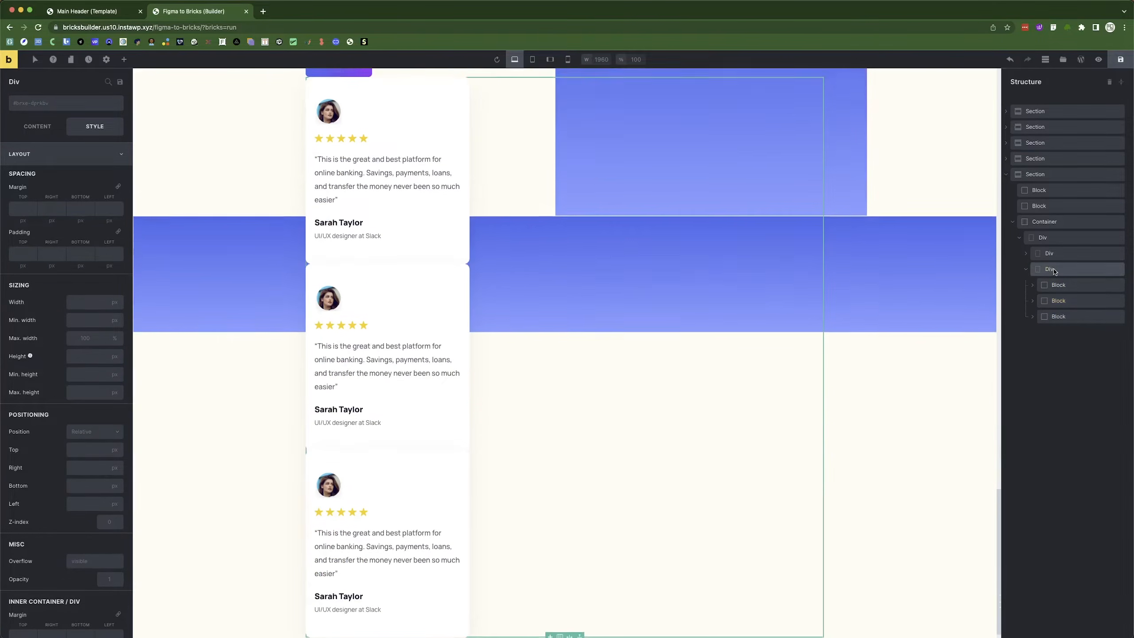
Lay the three testimonial cards out in one flex row with a 20 px gap, spaced evenly.
{"action": "left_click", "coordinate": [37, 130]}
{"action": "left_click", "coordinate": [84, 190]}
{"action": "left_click", "coordinate": [81, 206]}
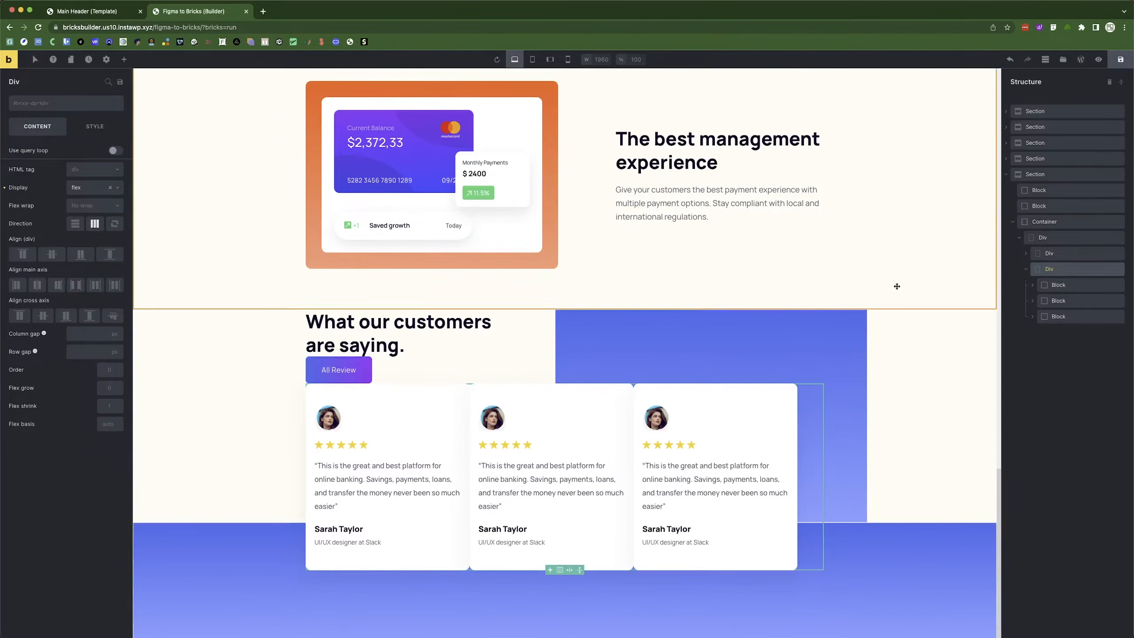
{"action": "left_click", "coordinate": [76, 351]}
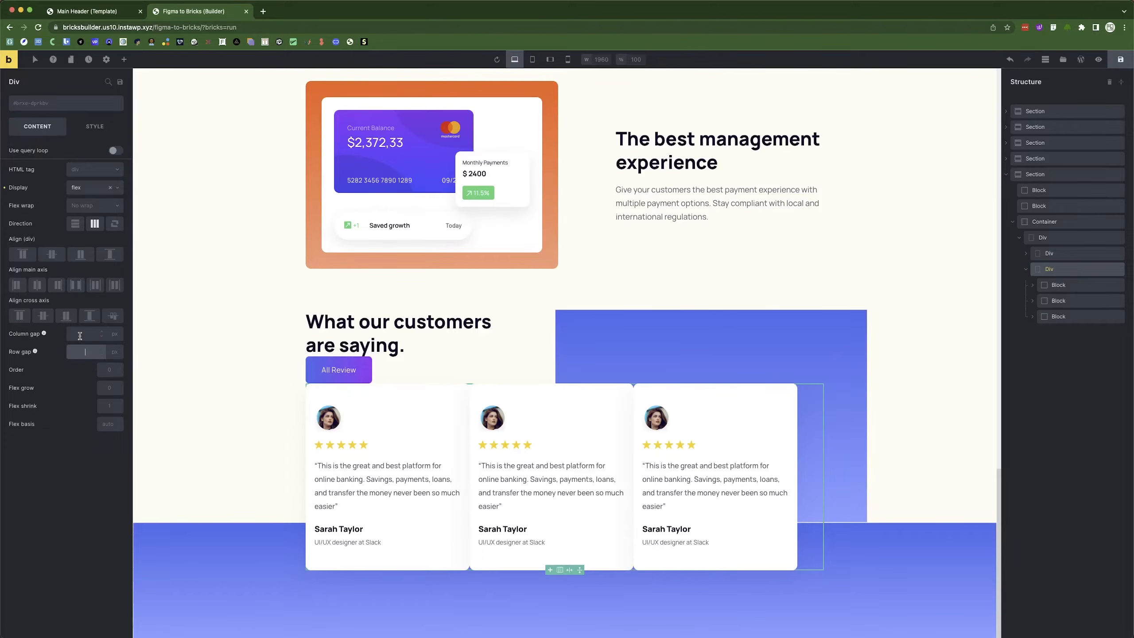
{"action": "left_click", "coordinate": [79, 334]}
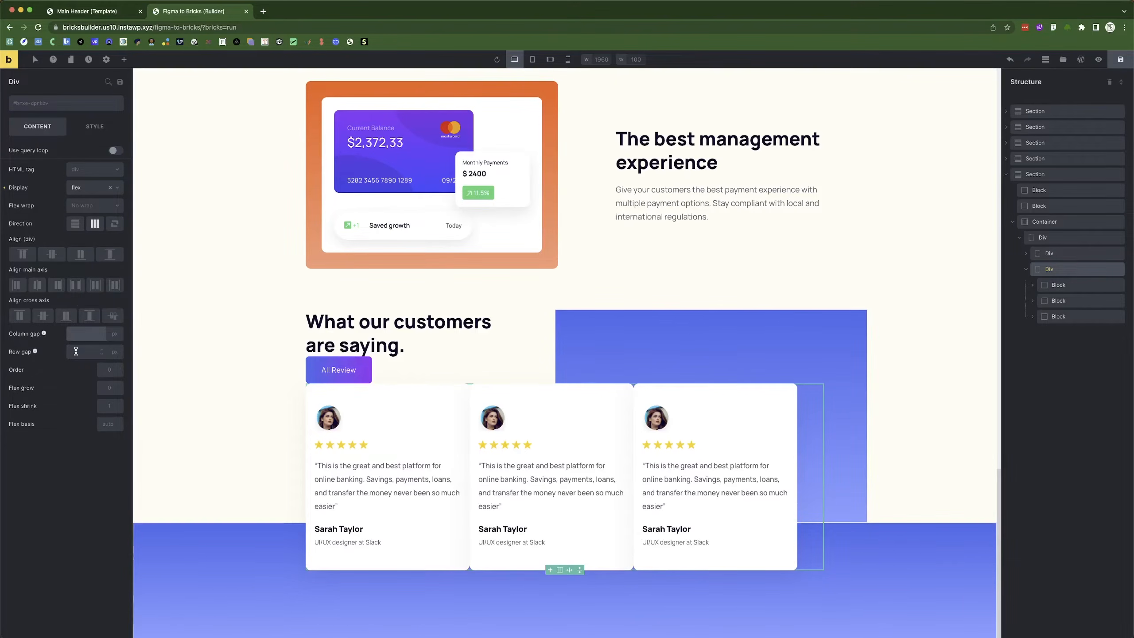
{"action": "left_click", "coordinate": [75, 352]}
{"action": "type", "text": "20"}
{"action": "left_click", "coordinate": [4, 353]}
{"action": "left_click", "coordinate": [80, 332]}
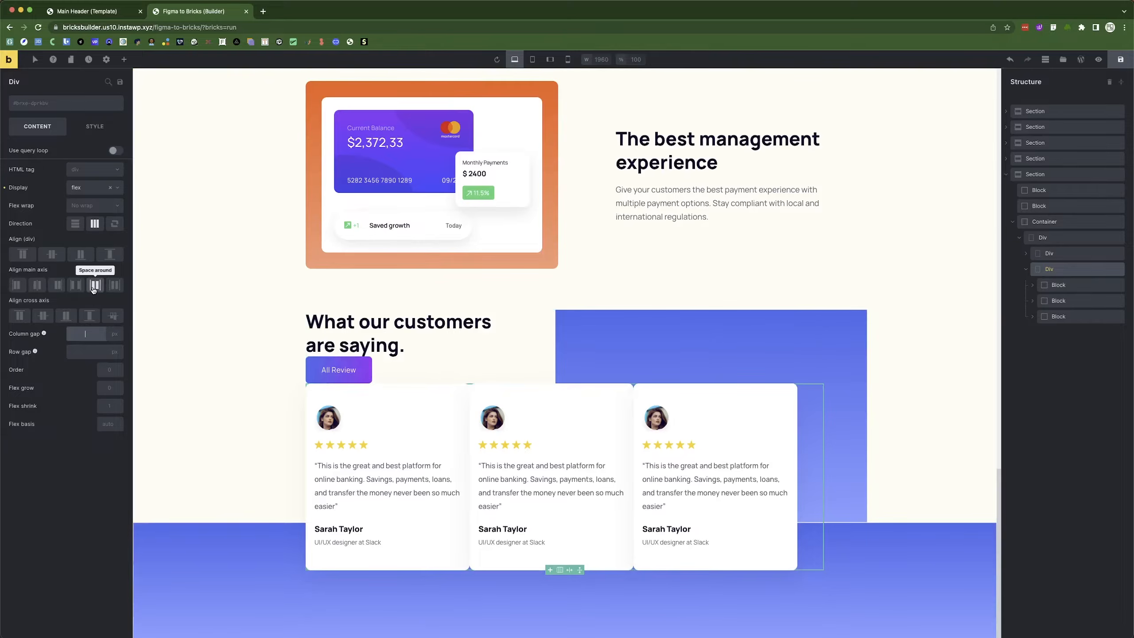
{"action": "left_click", "coordinate": [73, 285]}
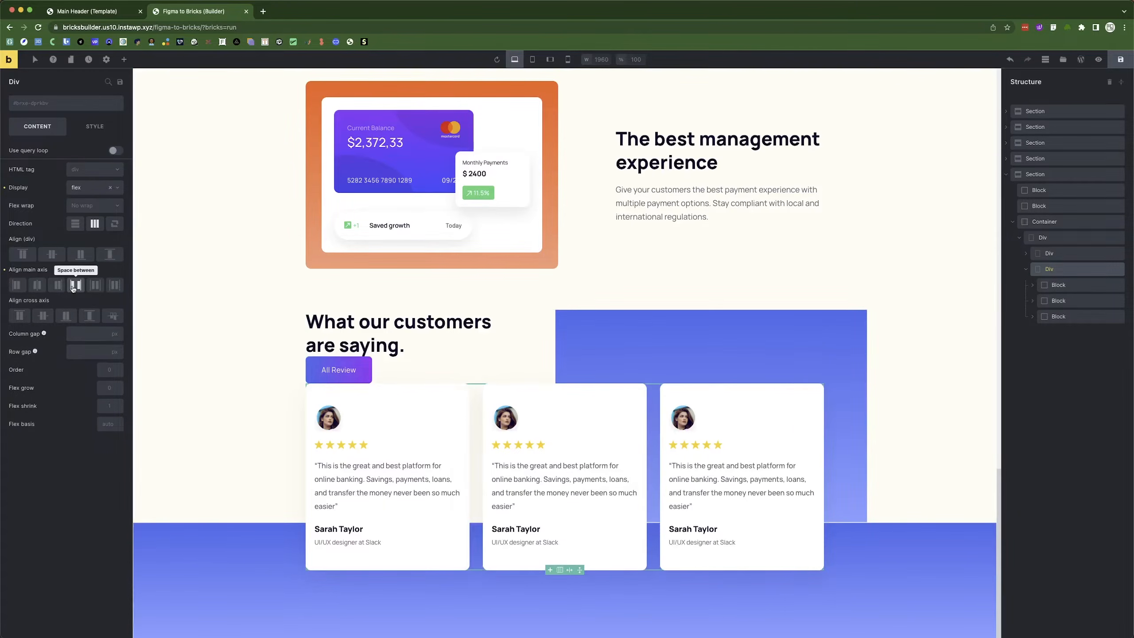
Make the wrapper around the heading and cards a vertical flex column.
{"action": "left_click", "coordinate": [163, 400]}
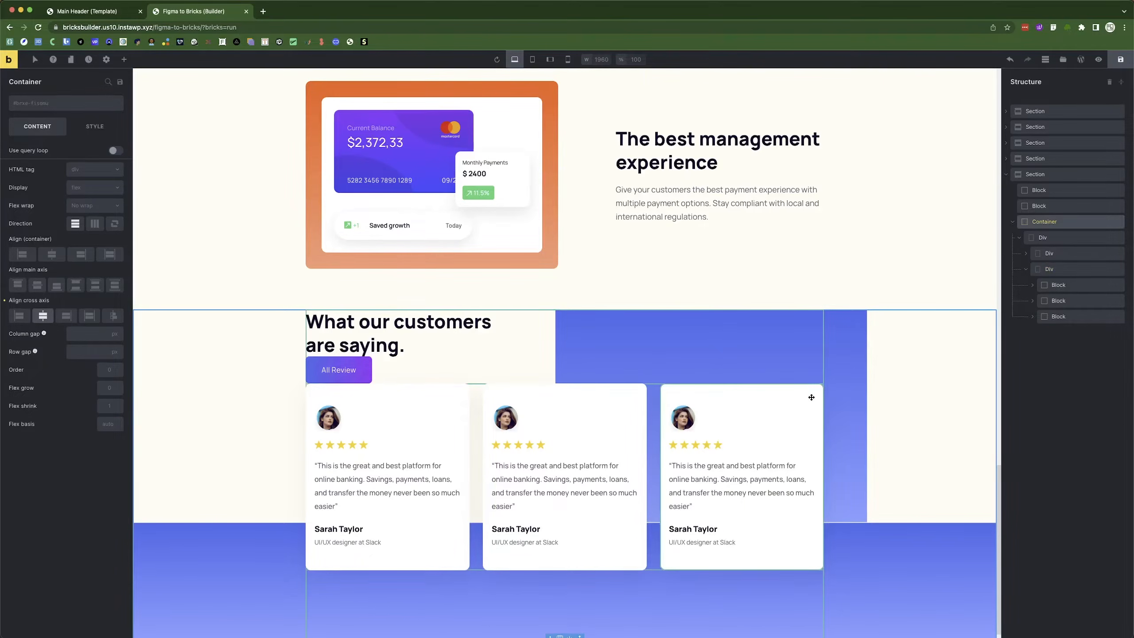
{"action": "left_click", "coordinate": [1022, 271]}
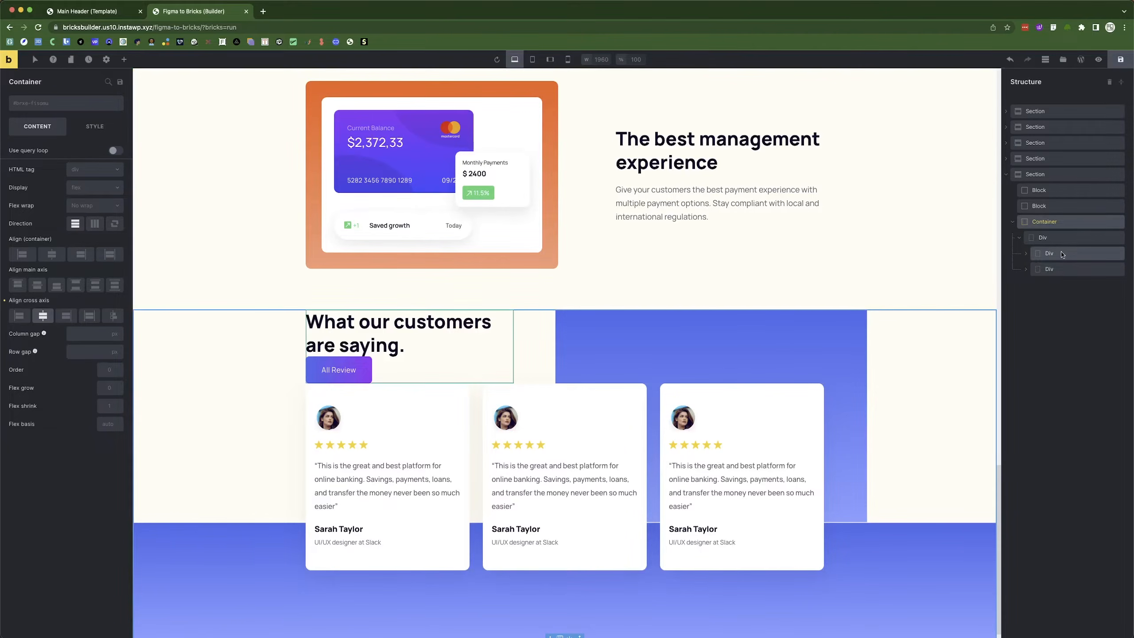
{"action": "left_click", "coordinate": [1056, 237]}
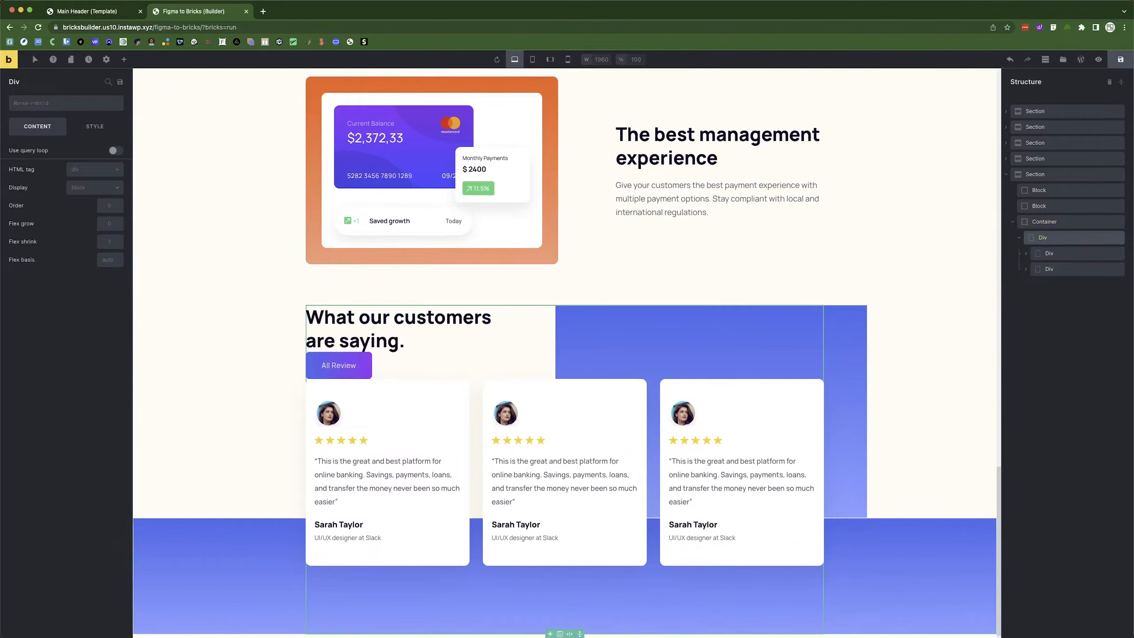
{"action": "left_click", "coordinate": [99, 187]}
{"action": "left_click", "coordinate": [93, 206]}
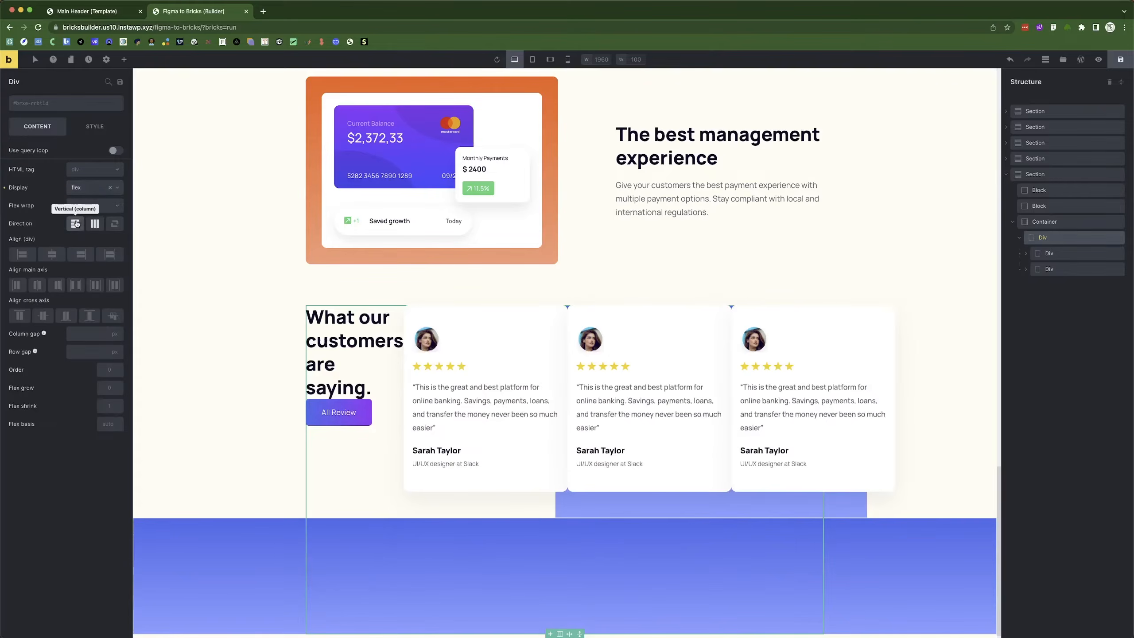
{"action": "left_click", "coordinate": [76, 223]}
Set the wrapper's row gap to 40 px, then select the heading-and-button wrapper Div.
{"action": "left_click", "coordinate": [76, 352]}
{"action": "type", "text": "5"}
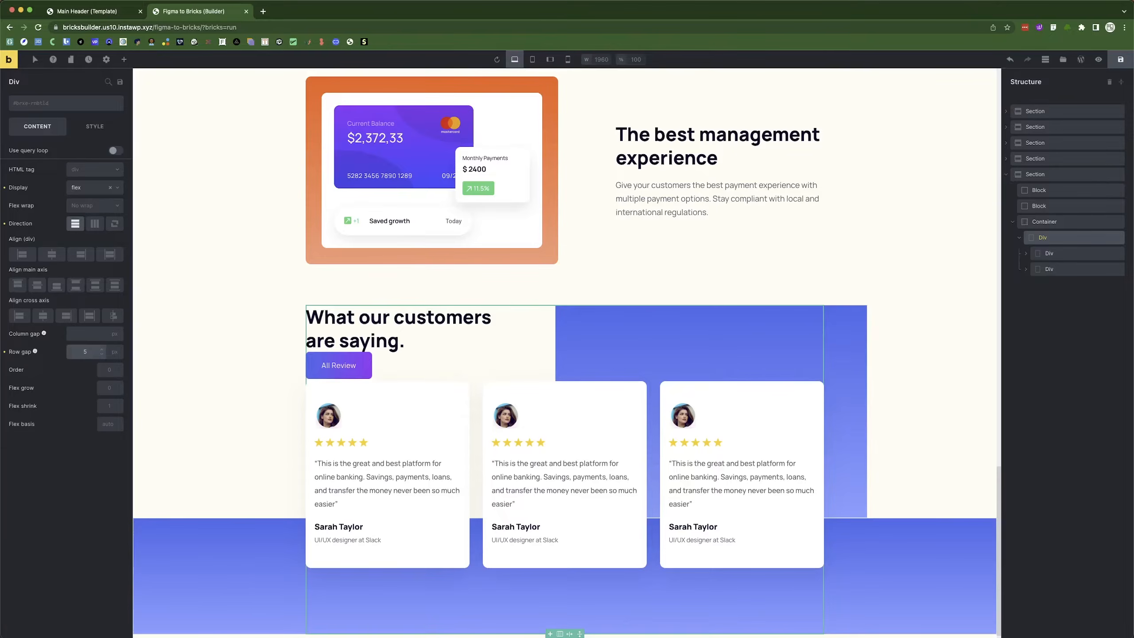
{"action": "key", "text": "BackSpace"}
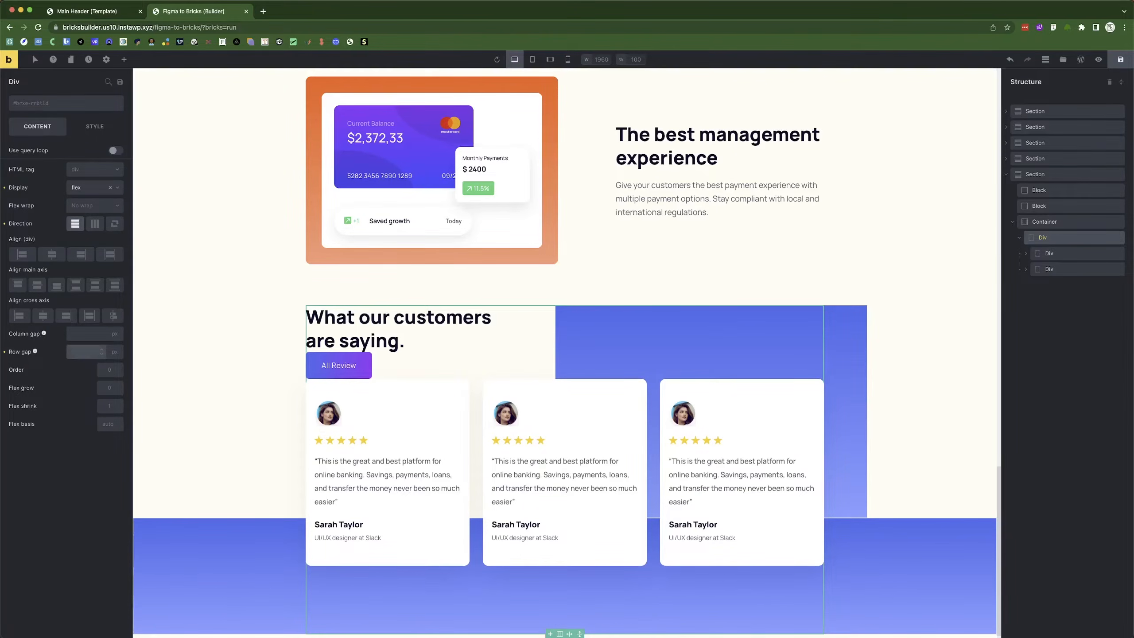
{"action": "type", "text": "401"}
{"action": "key", "text": "BackSpace"}
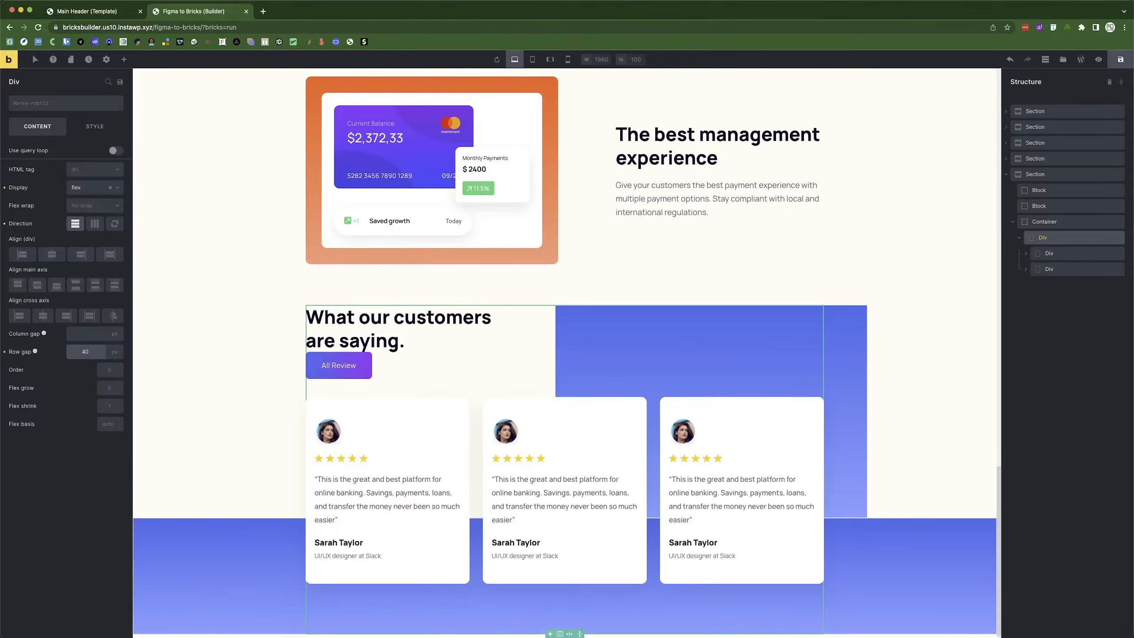
{"action": "left_click", "coordinate": [265, 401]}
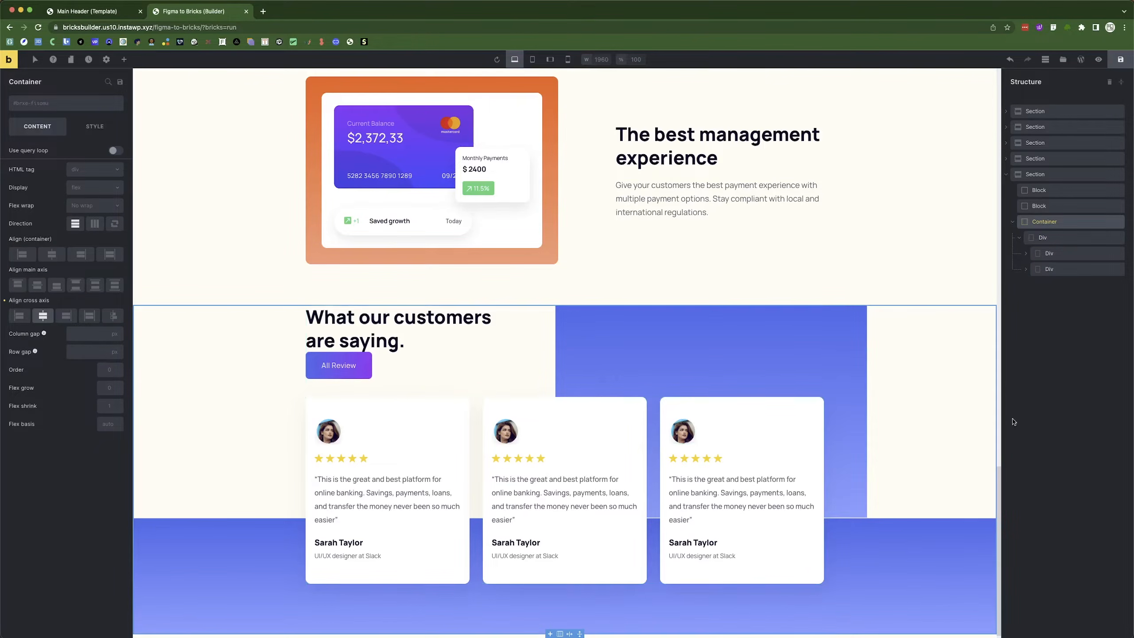
{"action": "left_click", "coordinate": [444, 365]}
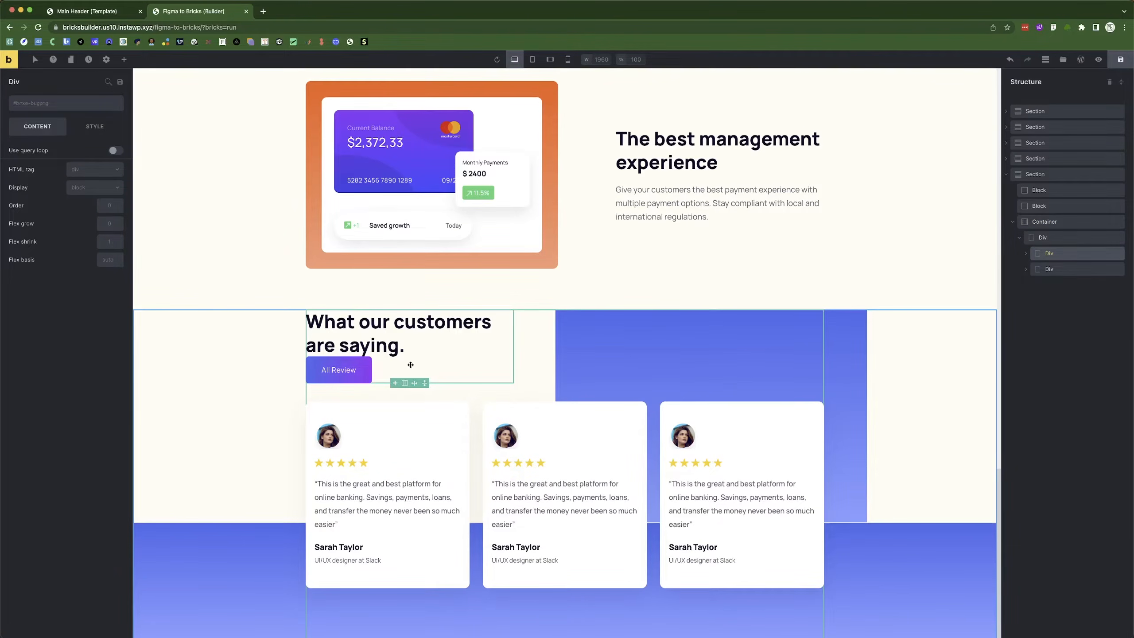
{"action": "key", "text": "super+Tab"}
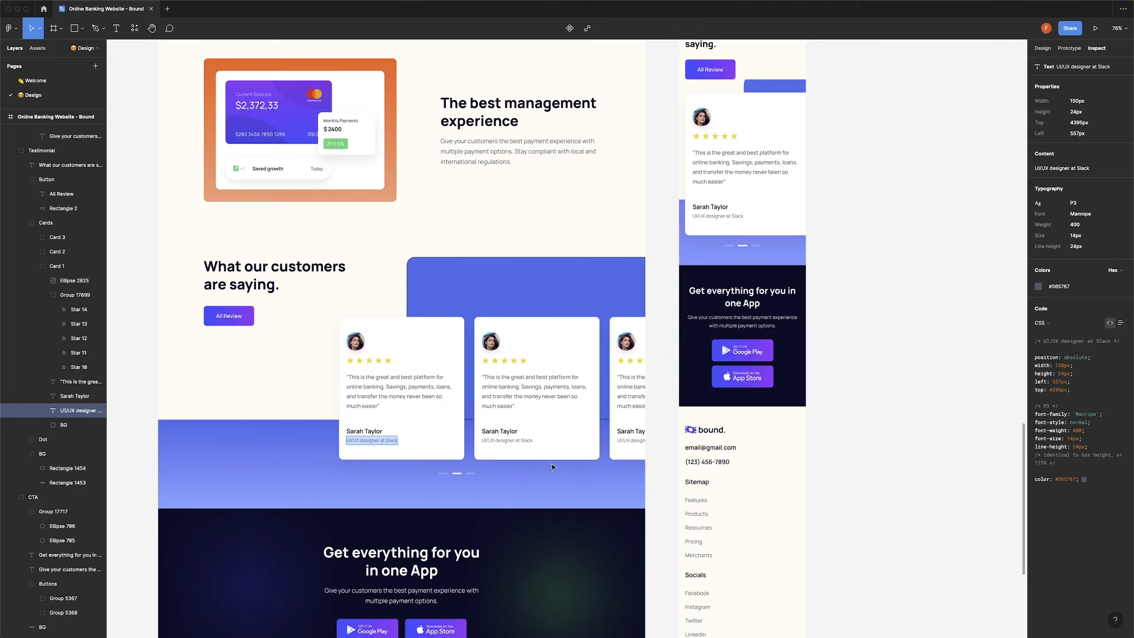
Give the heading wrapper Div a flex layout with a 20 px row gap.
{"action": "key", "text": "super+Tab"}
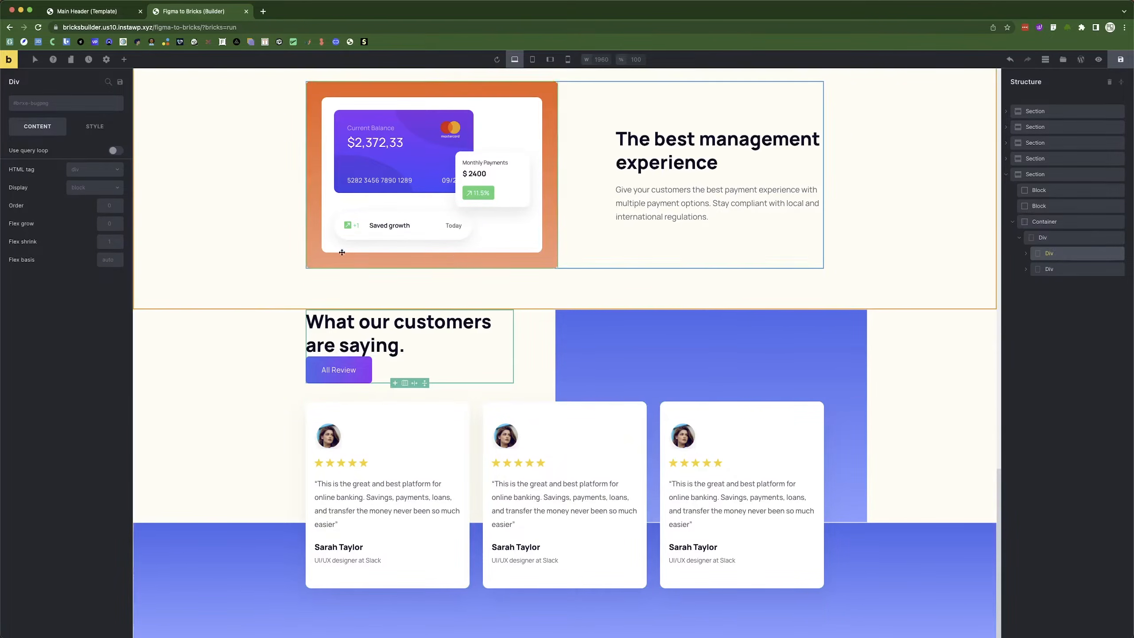
{"action": "left_click", "coordinate": [91, 190]}
{"action": "left_click", "coordinate": [77, 202]}
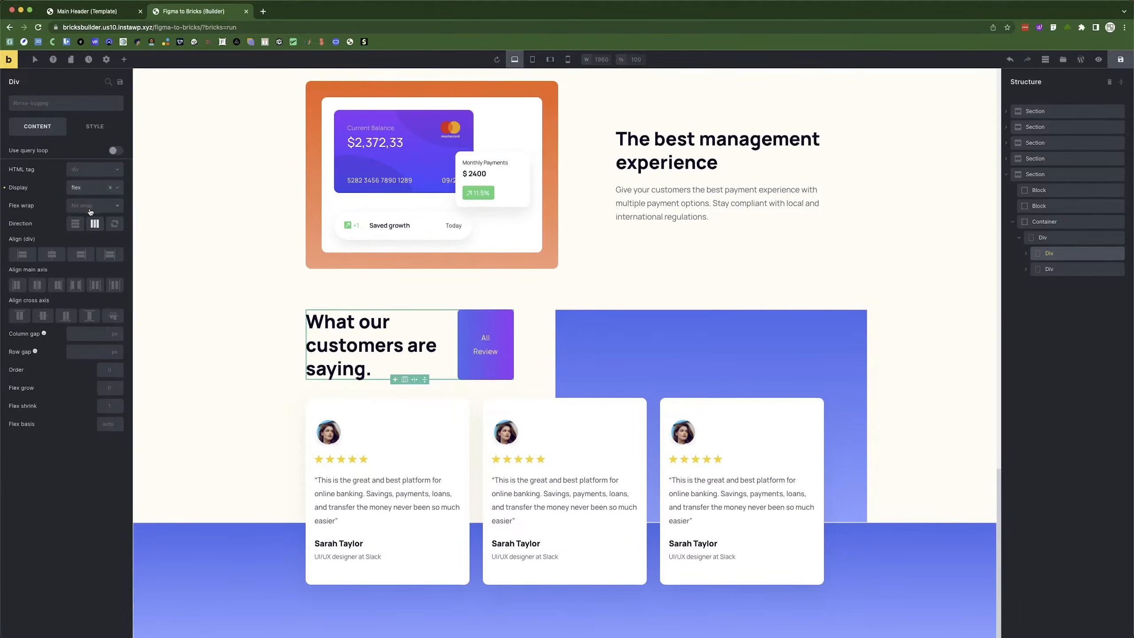
{"action": "left_click", "coordinate": [75, 353]}
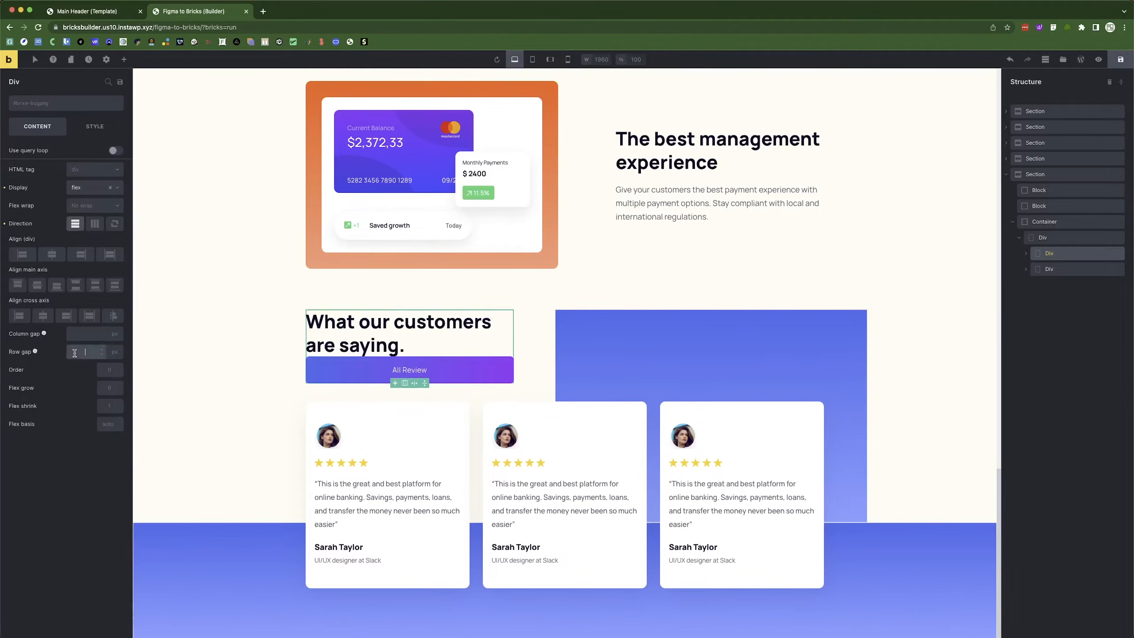
{"action": "type", "text": "20"}
{"action": "left_click", "coordinate": [227, 398]}
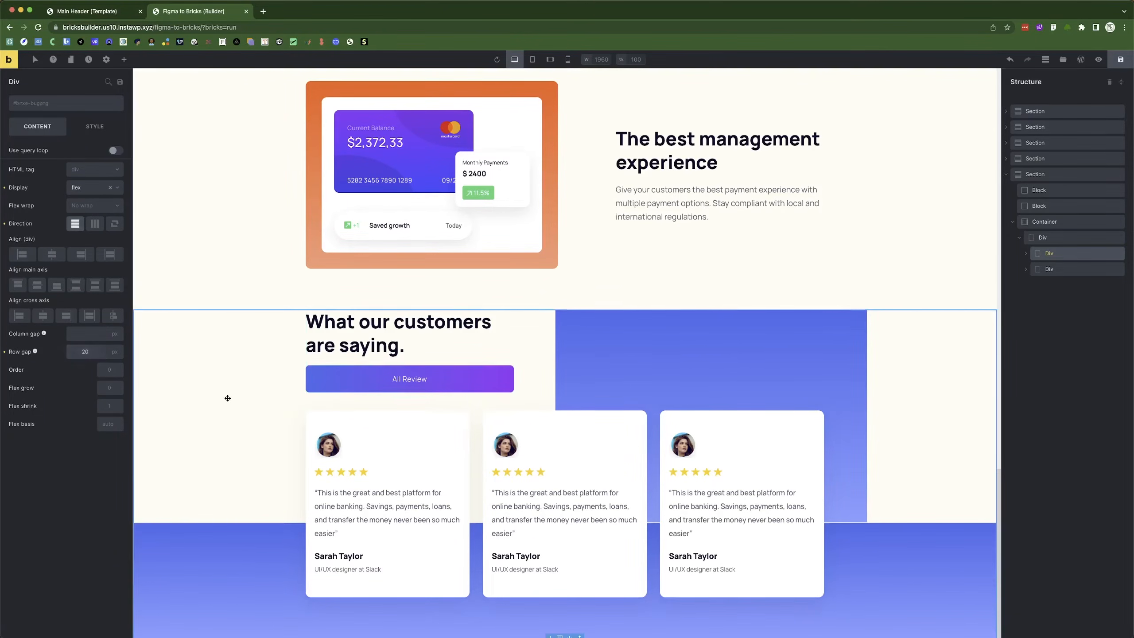
Select the All Review button and check its size in the Figma design.
{"action": "left_click", "coordinate": [480, 375]}
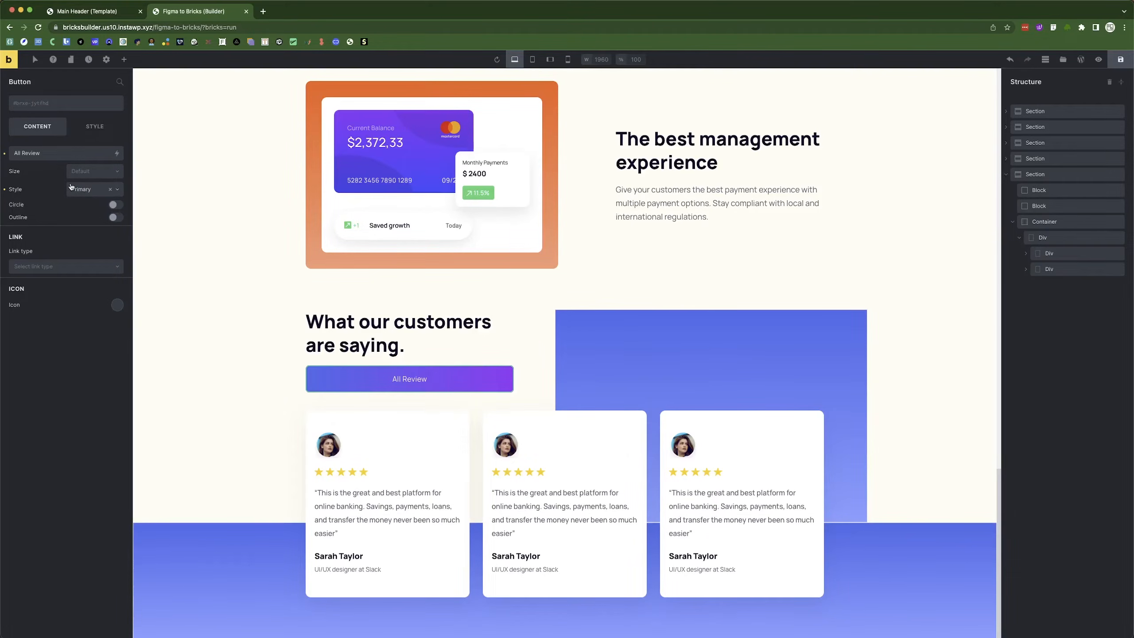
{"action": "left_click", "coordinate": [94, 128]}
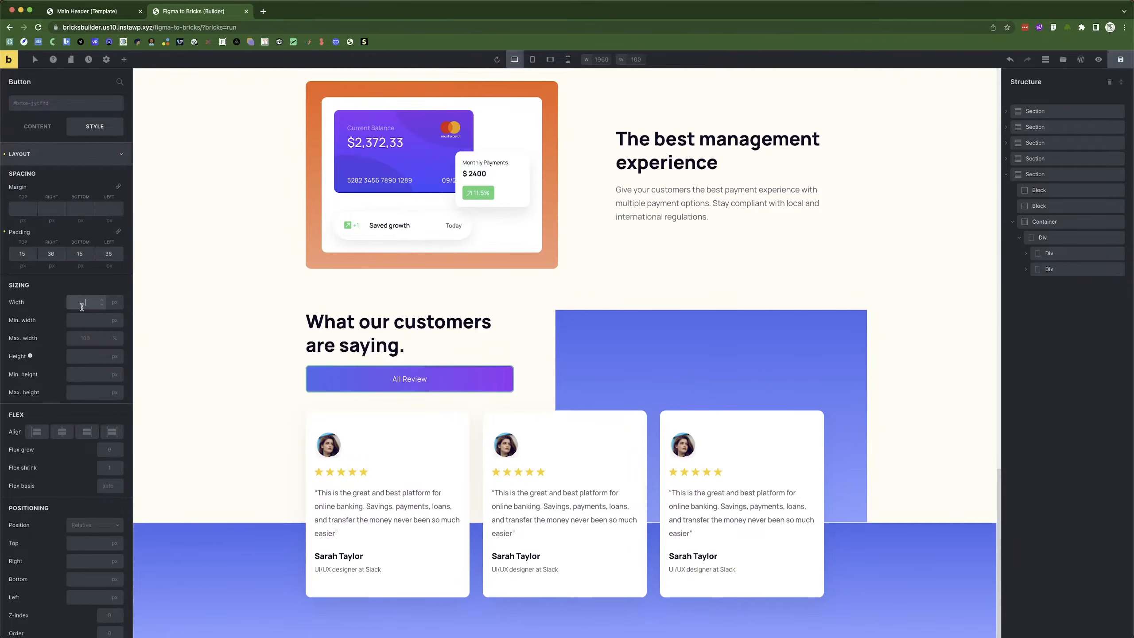
{"action": "key", "text": "super+Tab"}
{"action": "left_click", "coordinate": [240, 315]}
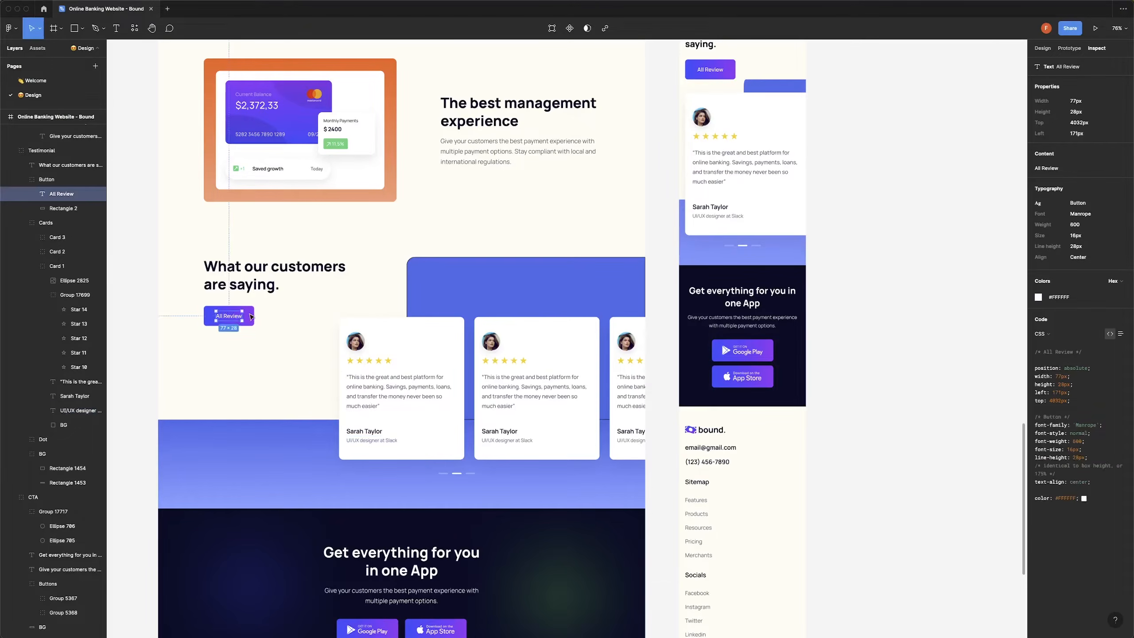
{"action": "key", "text": "Escape"}
{"action": "left_click", "coordinate": [249, 318]}
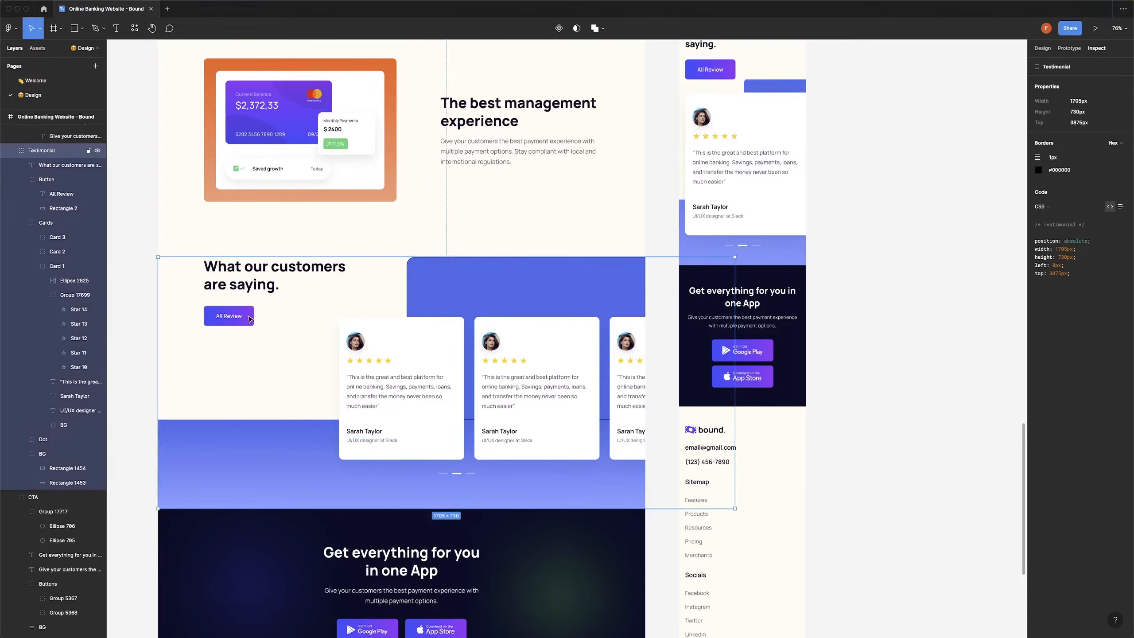
{"action": "key", "text": "super+Tab"}
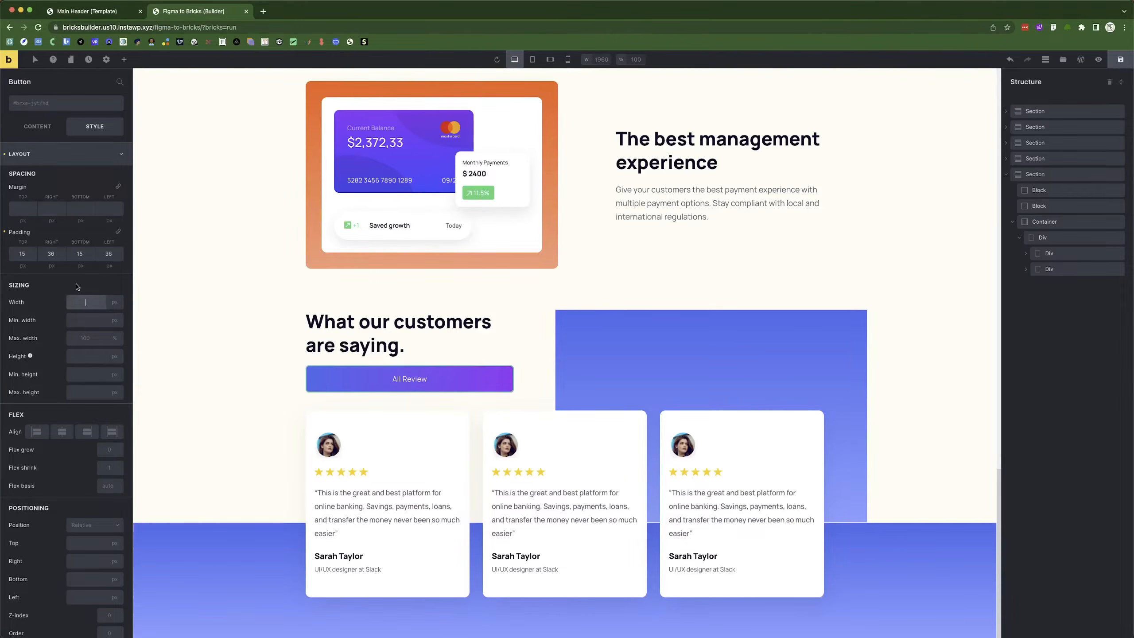
Set the All Review button's width to 151 px.
{"action": "type", "text": "77"}
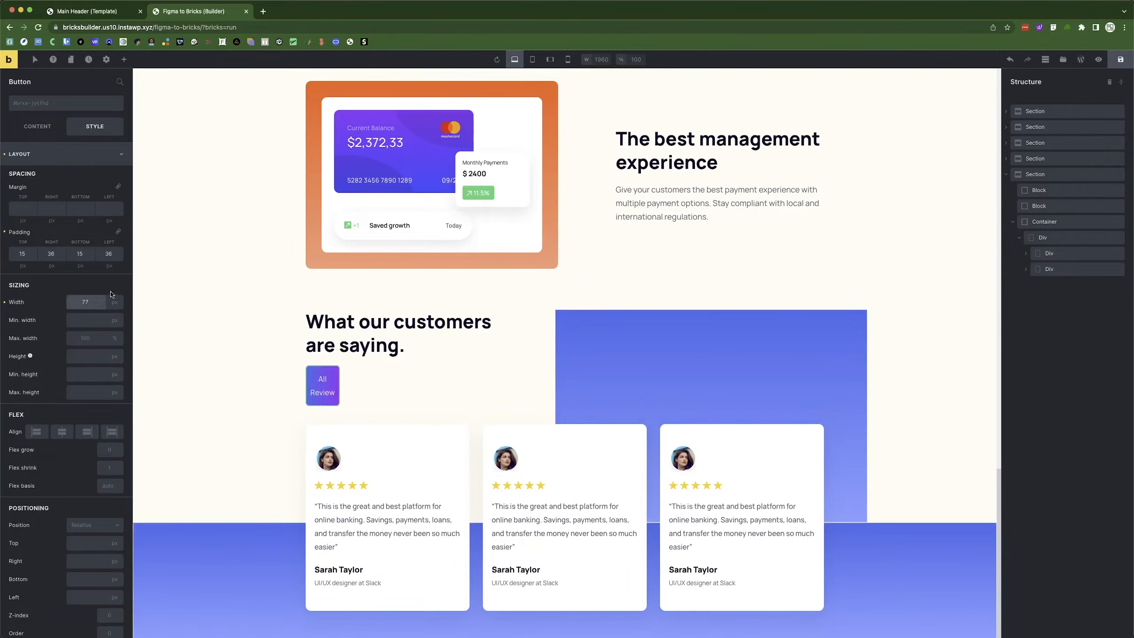
{"action": "key", "text": "super+Tab"}
{"action": "left_click", "coordinate": [246, 314]}
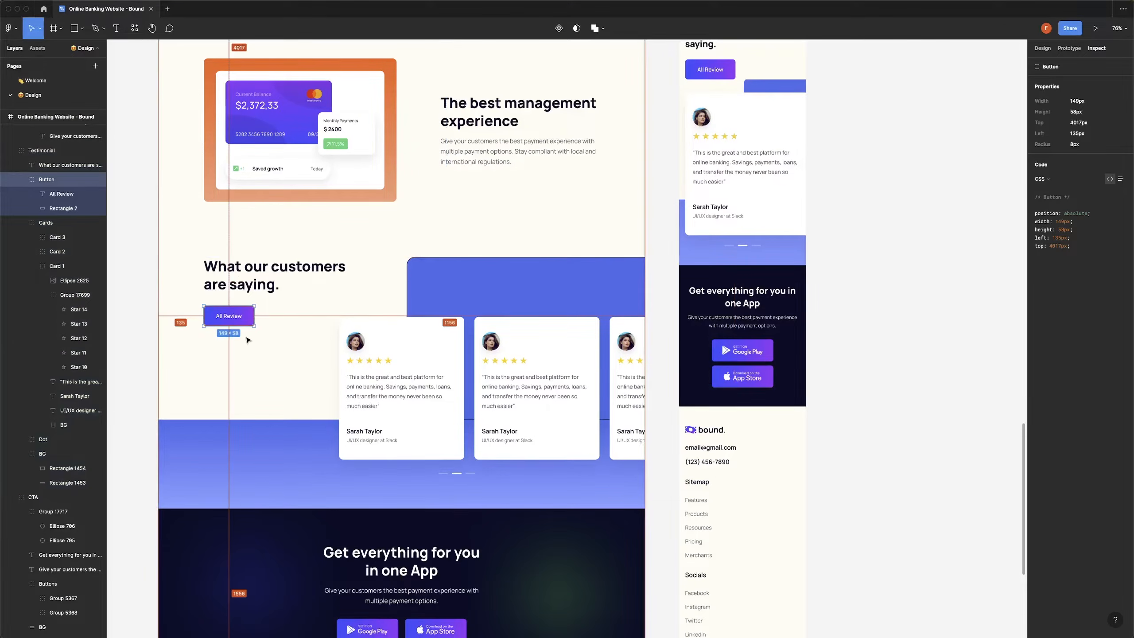
{"action": "key", "text": "super+Tab"}
{"action": "type", "text": "149"}
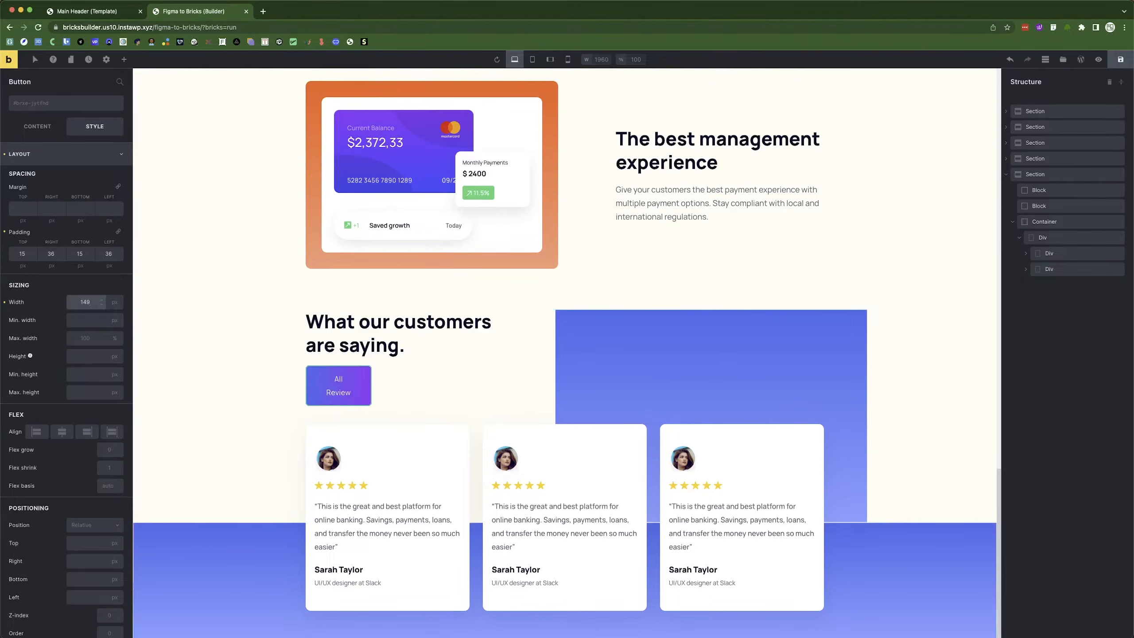
{"action": "key", "text": "Up"}
{"action": "key", "text": "Up"}
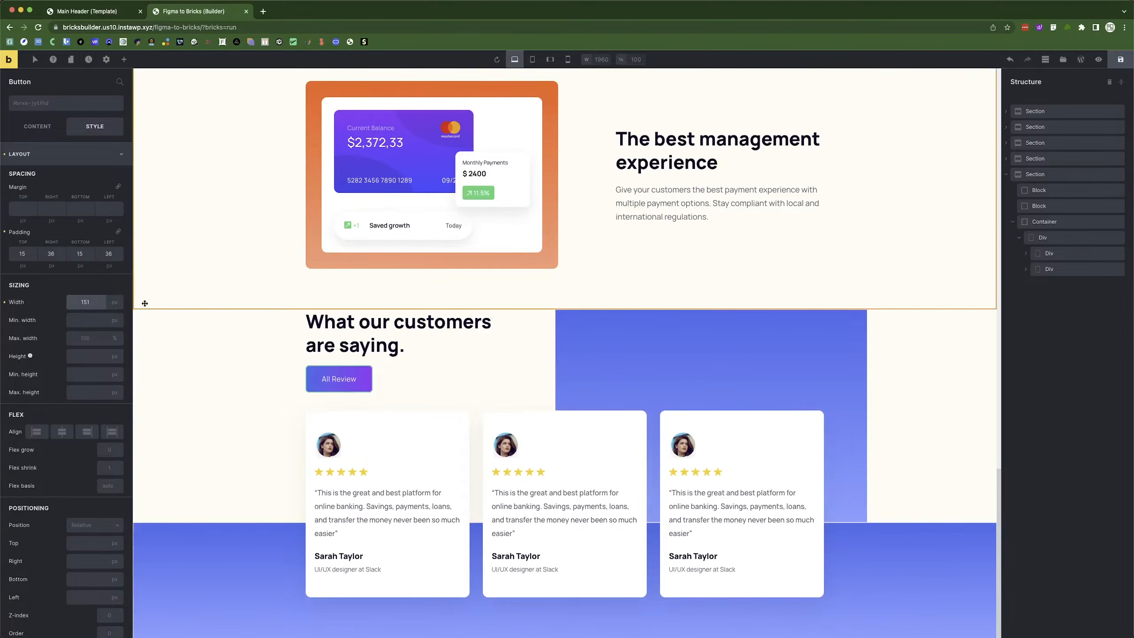
{"action": "left_click", "coordinate": [198, 354]}
Select the large blue background block behind the testimonial cards.
{"action": "scroll", "coordinate": [534, 354], "scroll_direction": "down", "scroll_amount": 1}
{"action": "scroll", "coordinate": [534, 353], "scroll_direction": "down", "scroll_amount": 2}
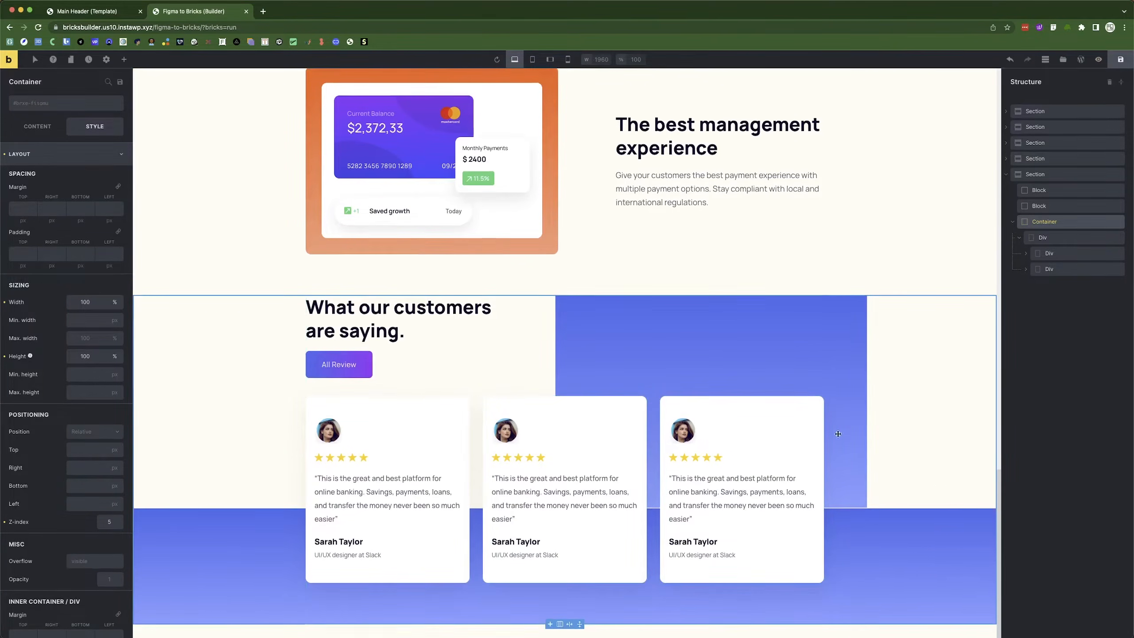
{"action": "scroll", "coordinate": [596, 352], "scroll_direction": "up", "scroll_amount": 2}
{"action": "left_click", "coordinate": [596, 352]}
{"action": "left_click", "coordinate": [1048, 208]}
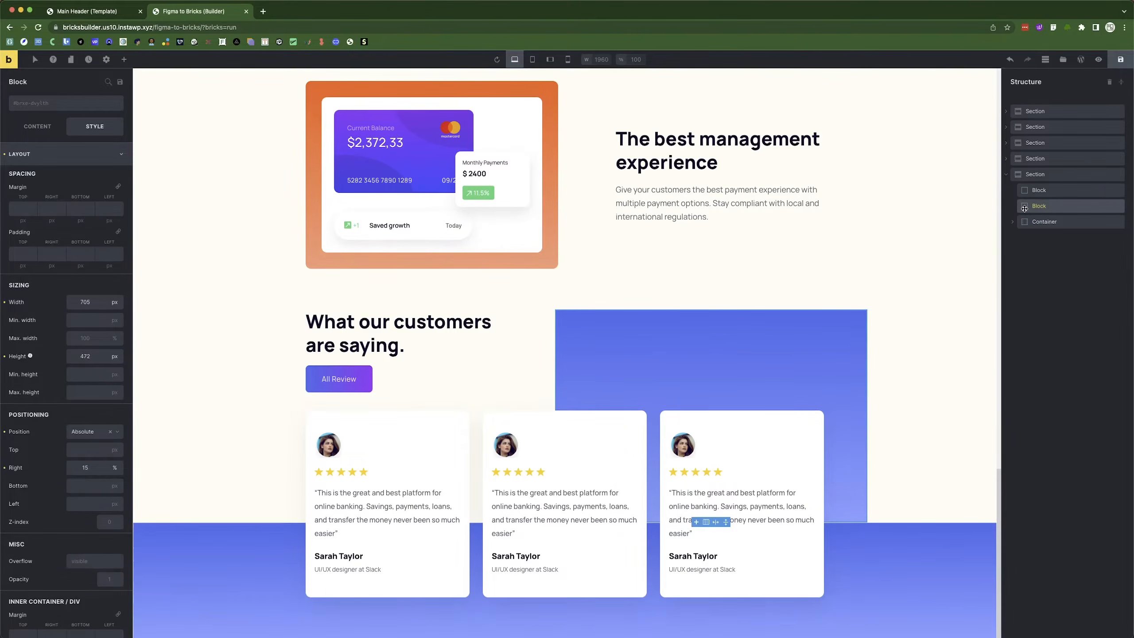
{"action": "left_click", "coordinate": [1043, 191]}
{"action": "left_click", "coordinate": [1043, 205]}
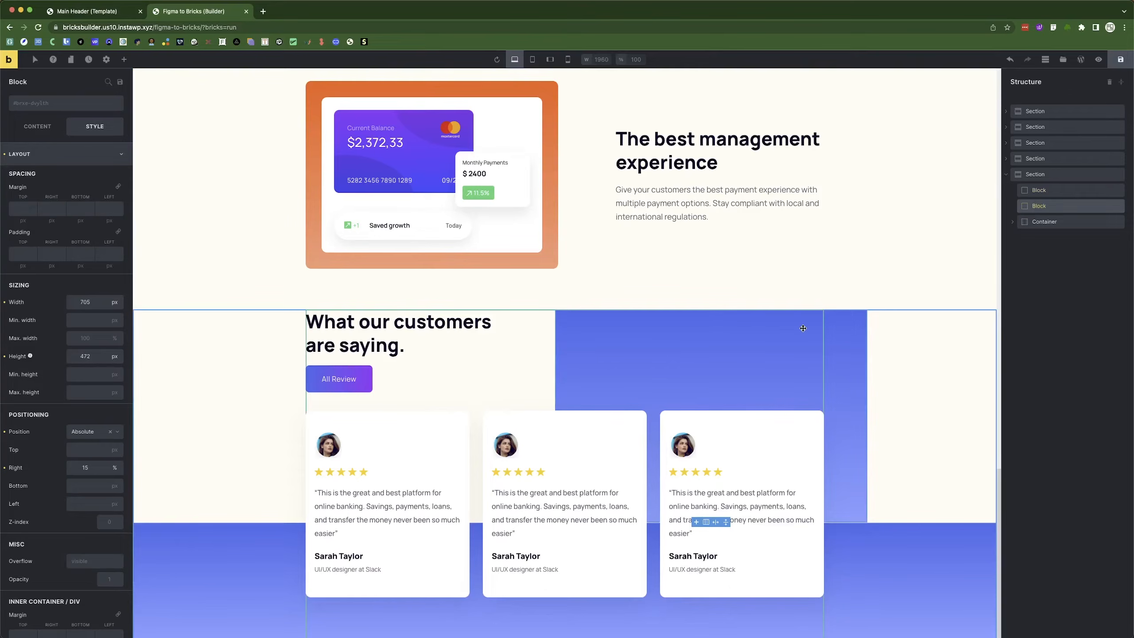
{"action": "left_click", "coordinate": [1038, 196]}
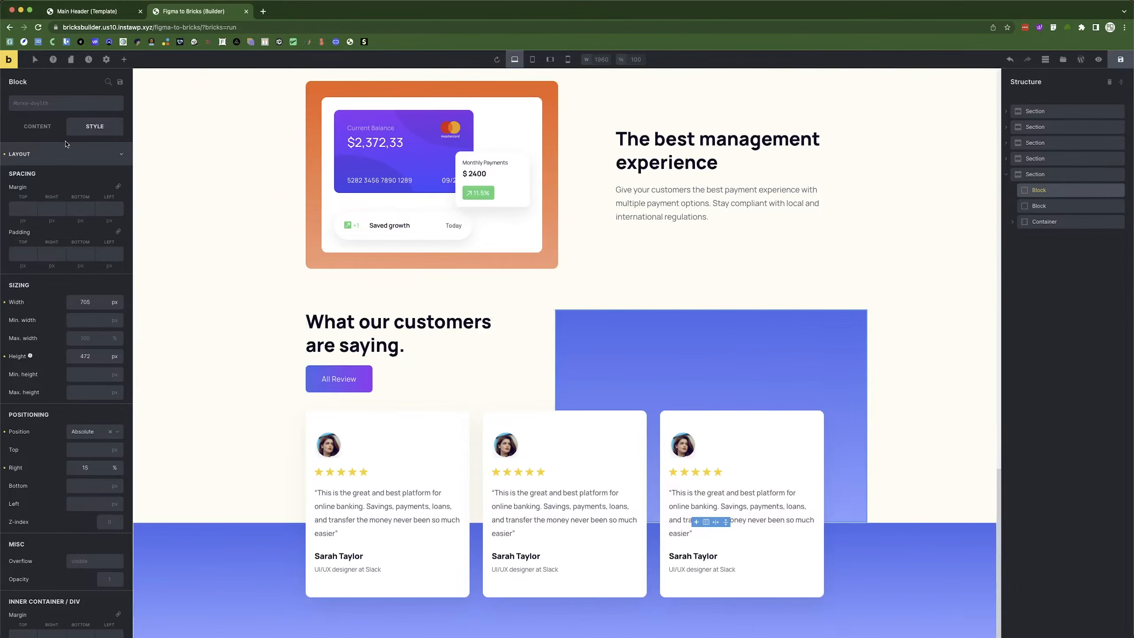
{"action": "left_click", "coordinate": [55, 157]}
Set the blue block's bottom-right corner radius to 0, matching the Figma rectangle.
{"action": "left_click", "coordinate": [63, 225]}
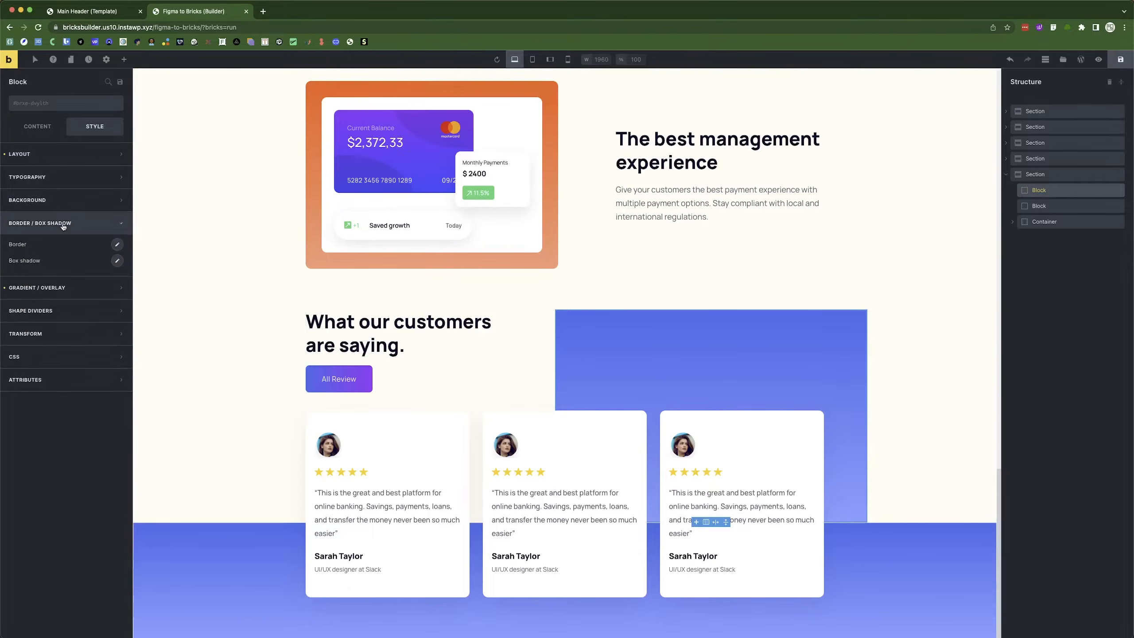
{"action": "key", "text": "super+Tab"}
{"action": "left_click", "coordinate": [553, 284]}
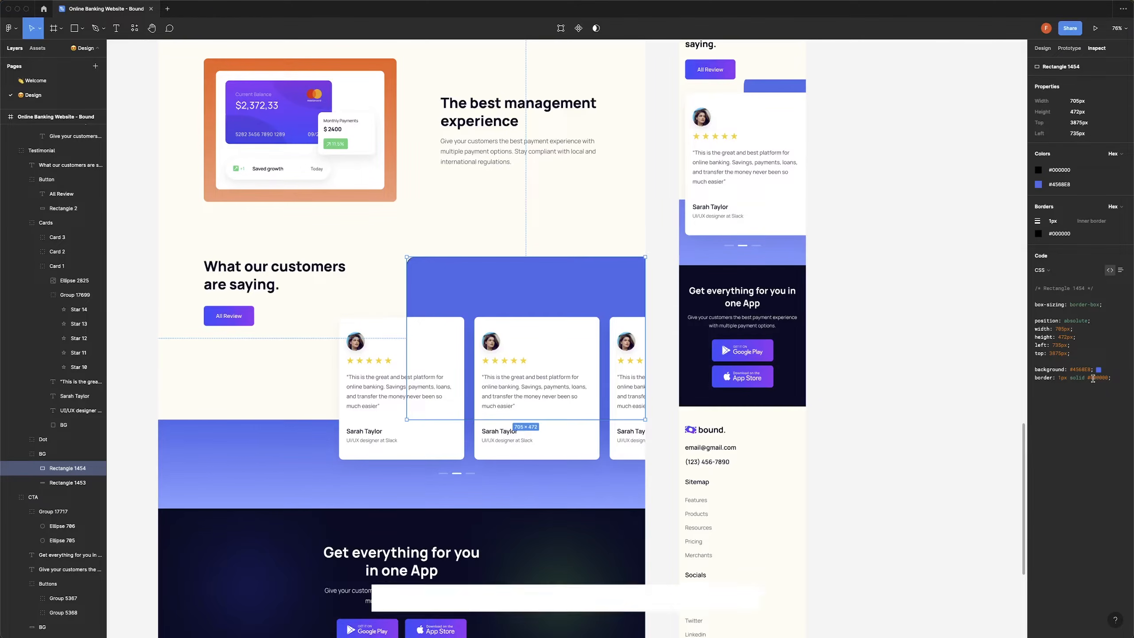
{"action": "key", "text": "Return"}
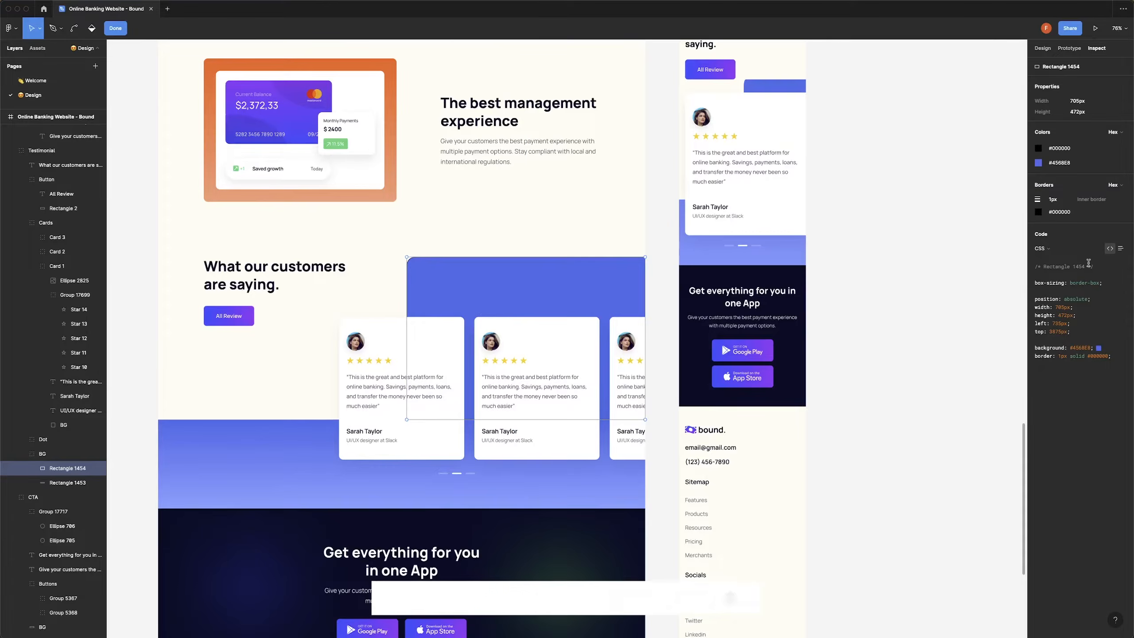
{"action": "key", "text": "super+Tab"}
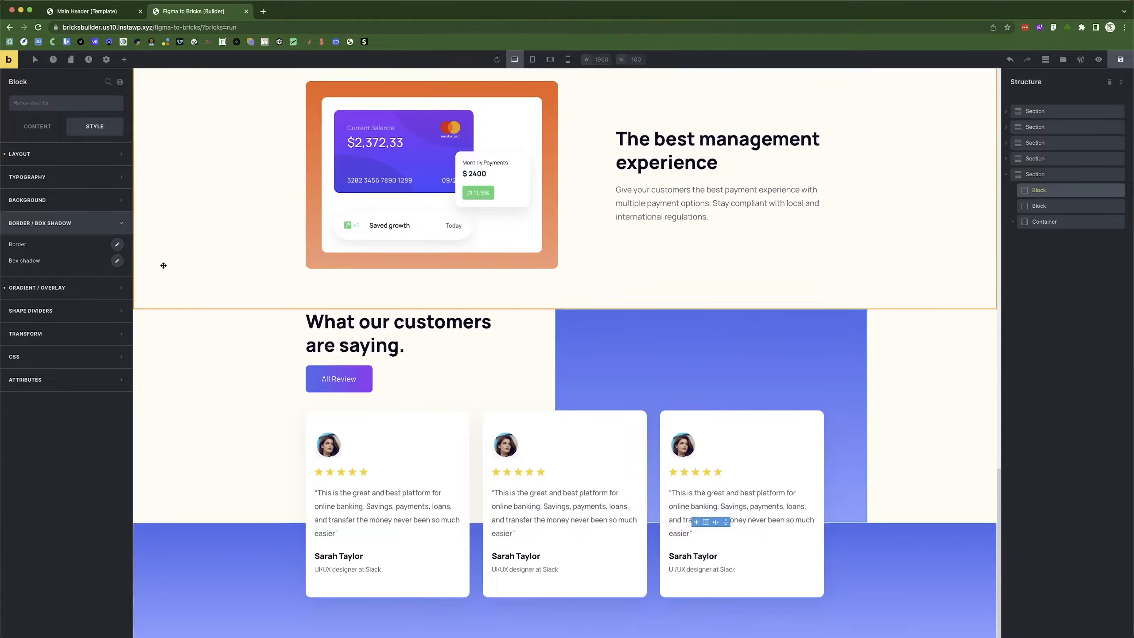
{"action": "left_click", "coordinate": [118, 247]}
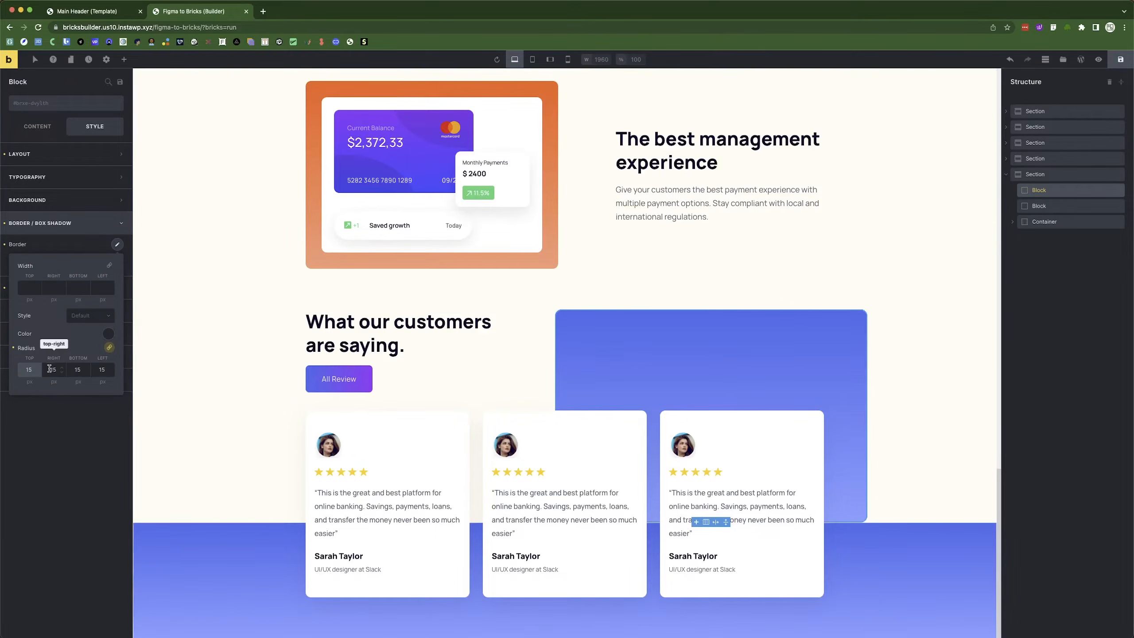
{"action": "left_click", "coordinate": [109, 348]}
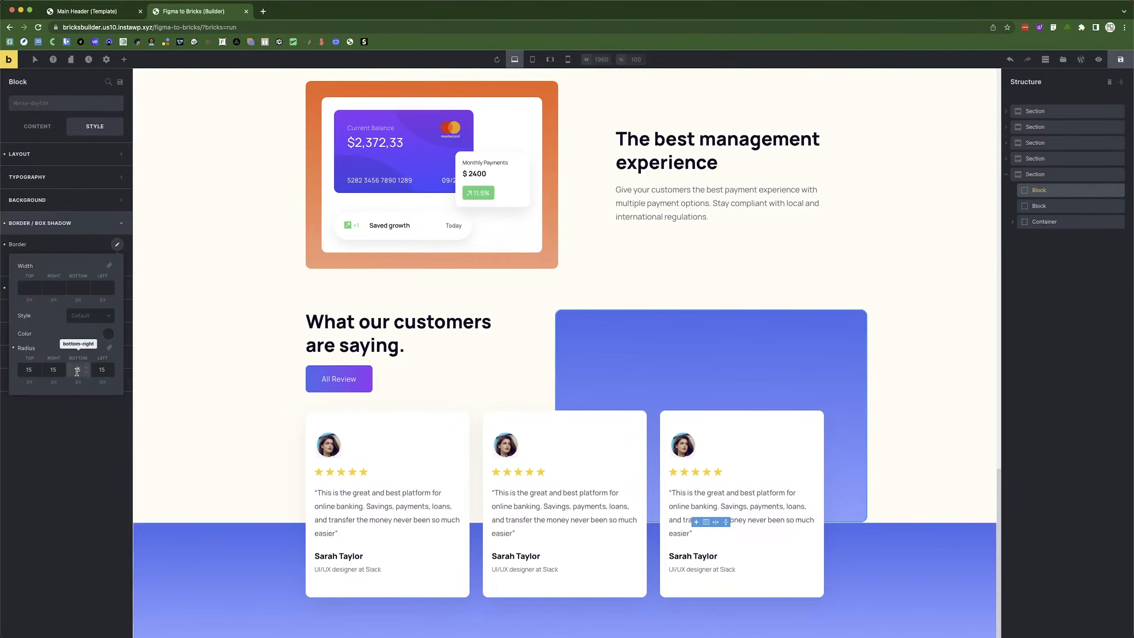
{"action": "left_click", "coordinate": [78, 370]}
{"action": "type", "text": "0"}
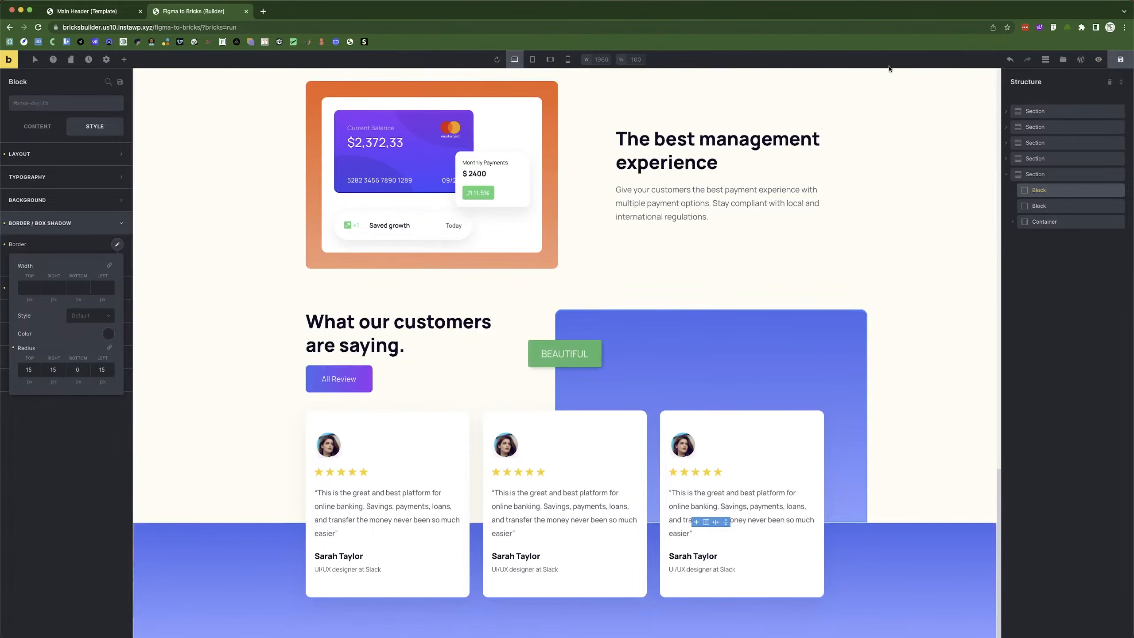
Preview the page and compare it with the Figma design.
{"action": "left_click", "coordinate": [1098, 59]}
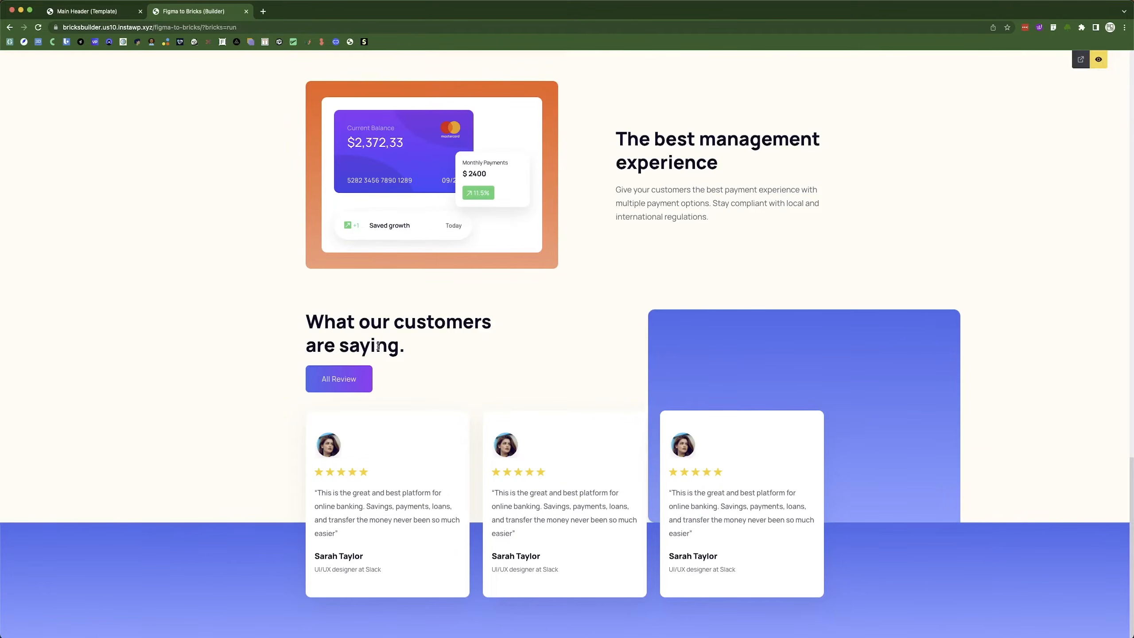
{"action": "key", "text": "super+Tab"}
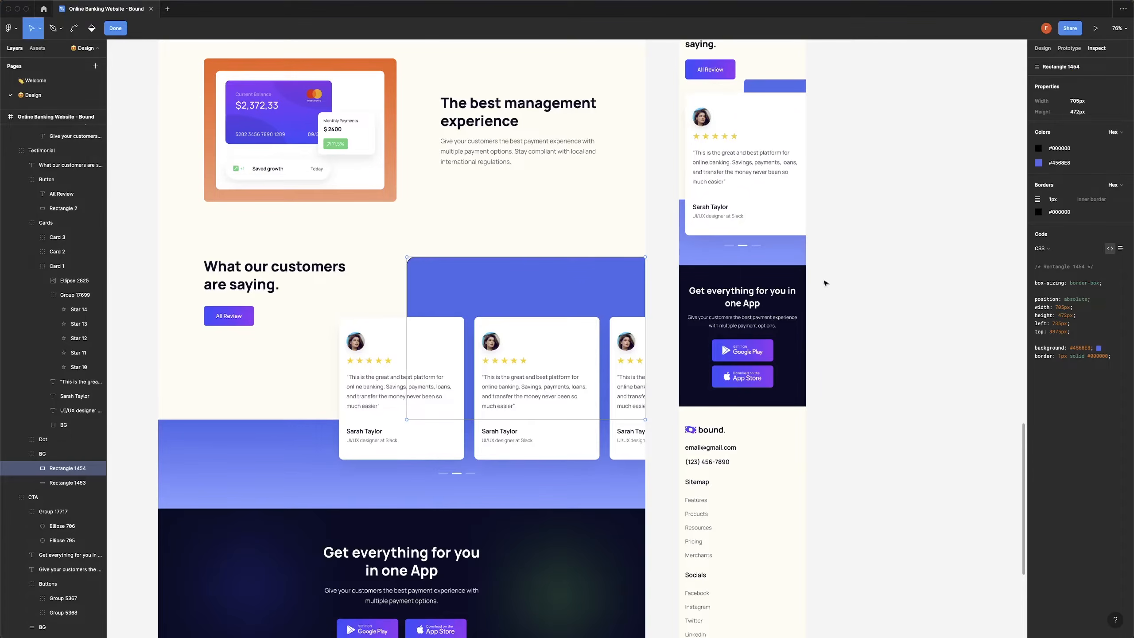
{"action": "key", "text": "super+Tab"}
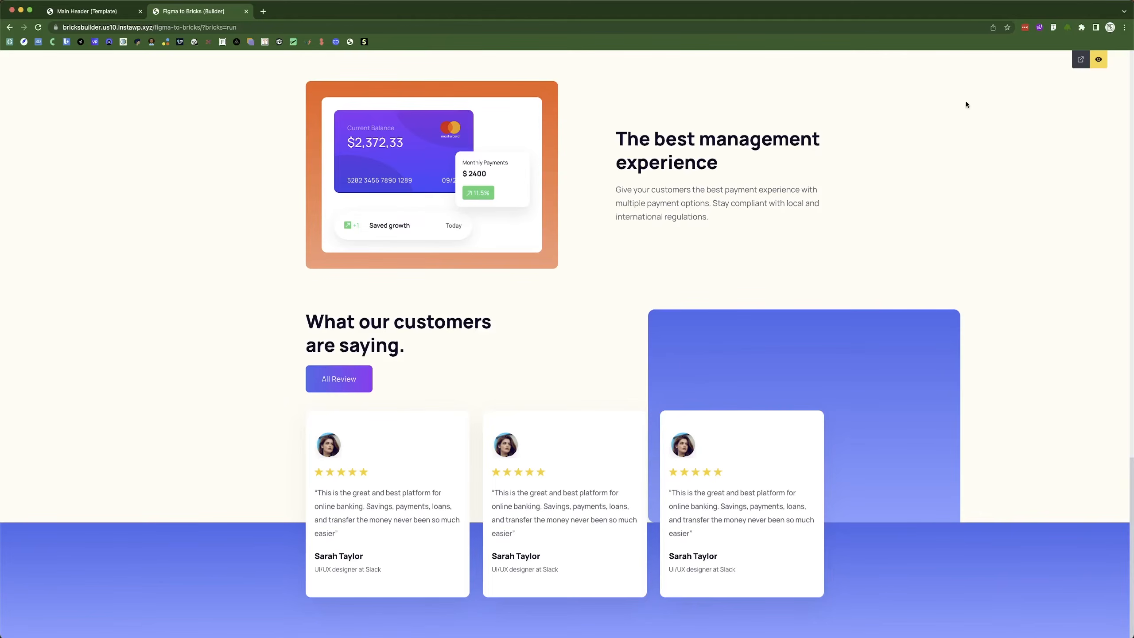
{"action": "left_click", "coordinate": [1098, 59]}
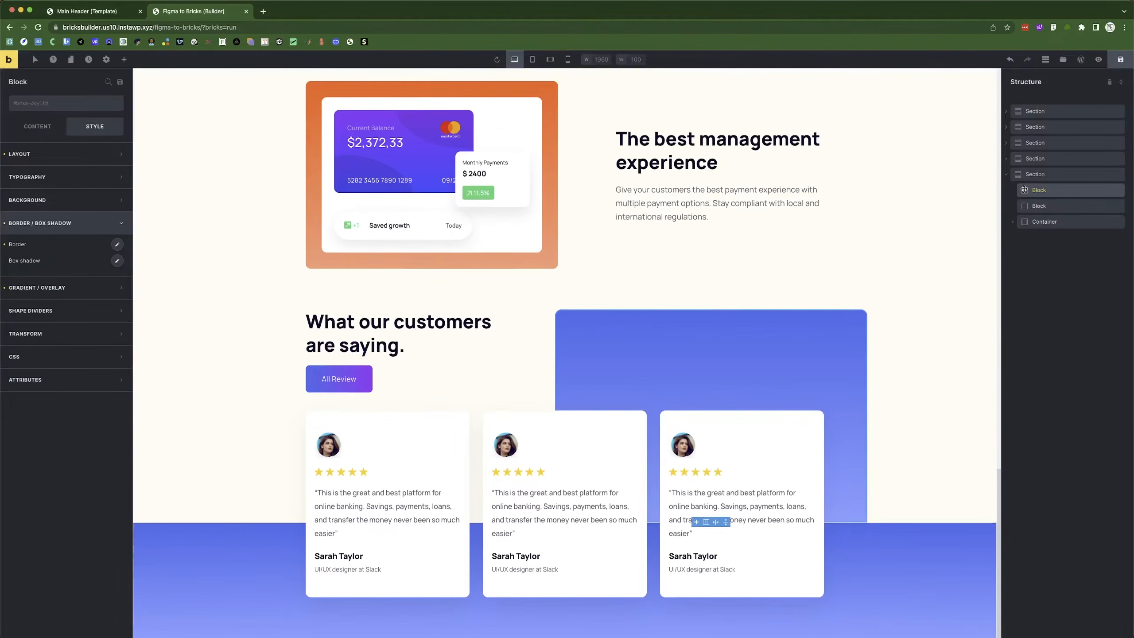
Replace the block's gradient with a solid #4568e8 background and preview the page.
{"action": "left_click", "coordinate": [4, 288]}
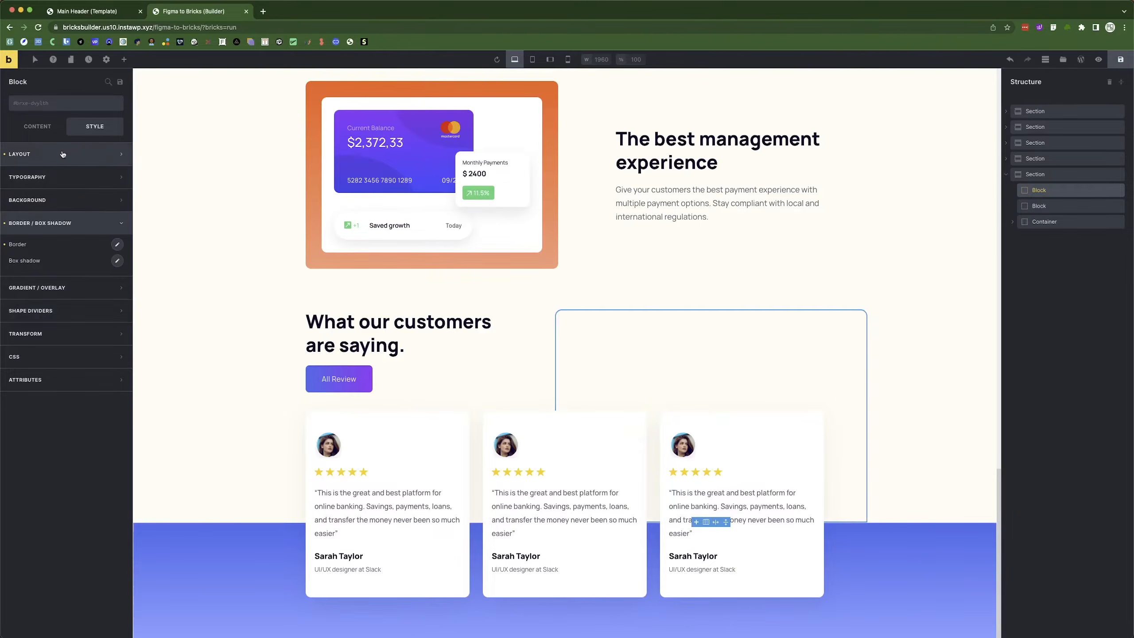
{"action": "left_click", "coordinate": [27, 199]}
{"action": "left_click", "coordinate": [117, 221]}
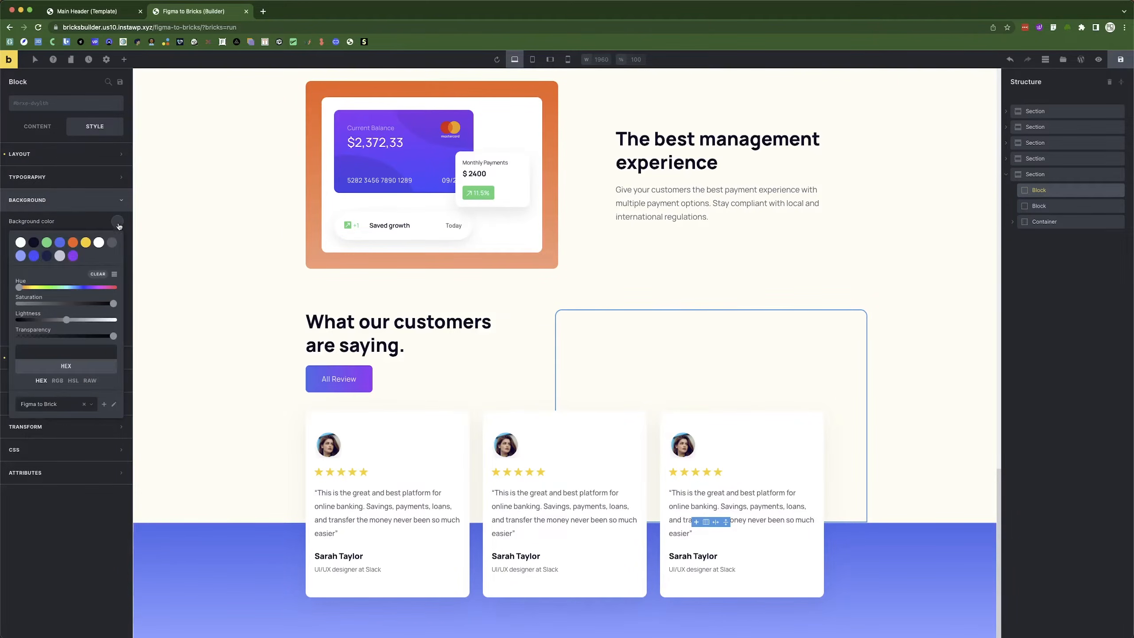
{"action": "left_click", "coordinate": [59, 242]}
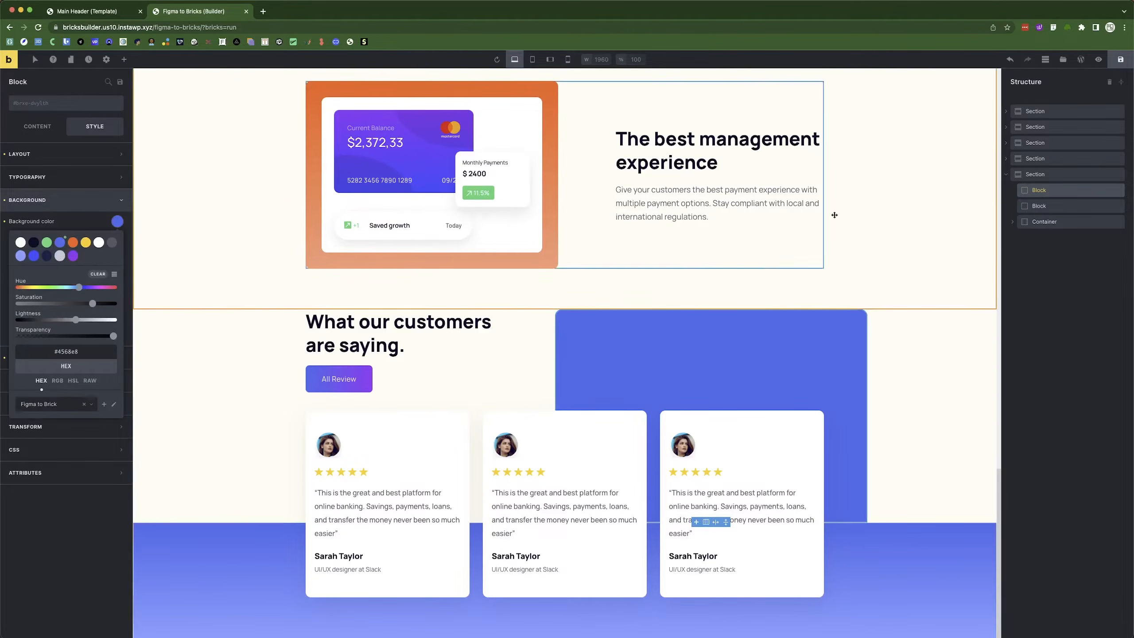
{"action": "left_click", "coordinate": [1098, 60]}
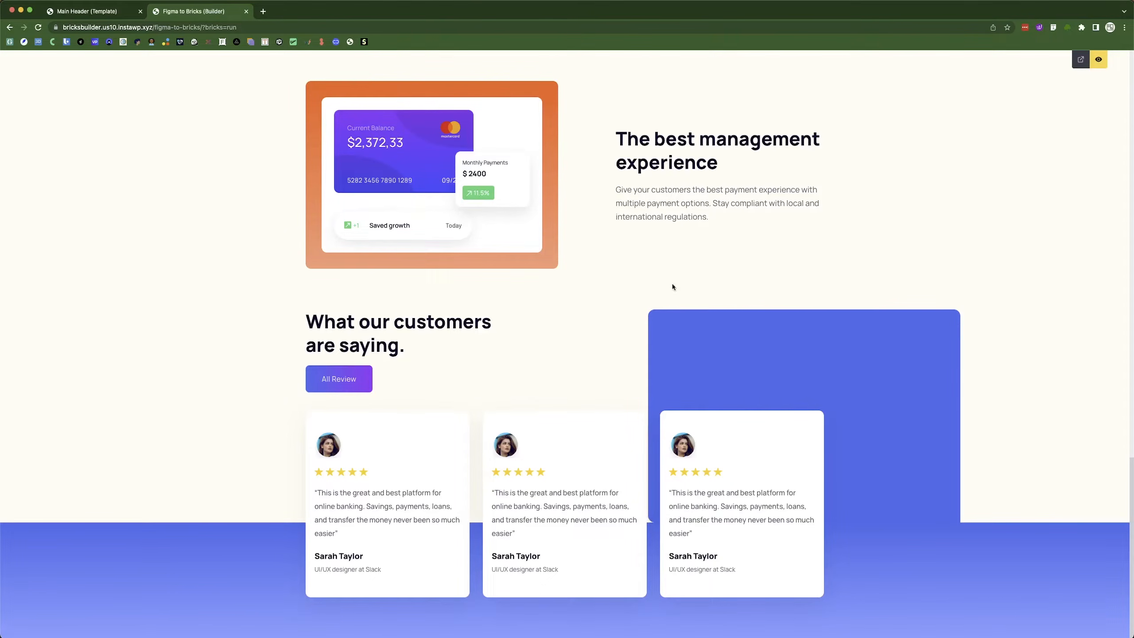
Raise the blue block's right offset from 15% to 17%, save, and preview the page.
{"action": "left_click", "coordinate": [92, 13]}
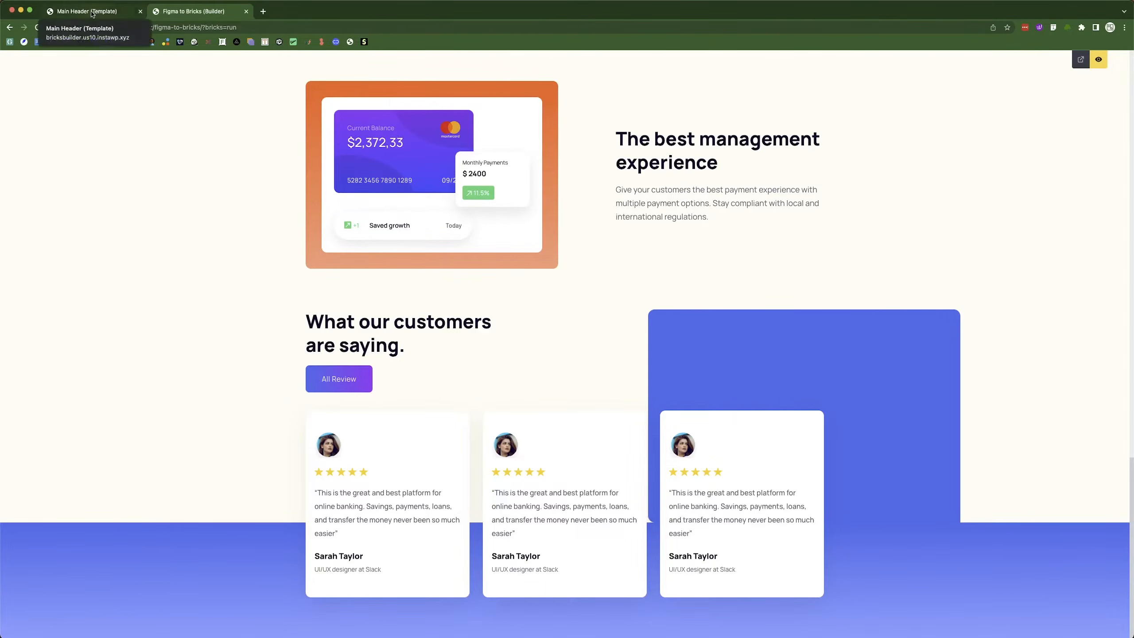
{"action": "left_click", "coordinate": [207, 12]}
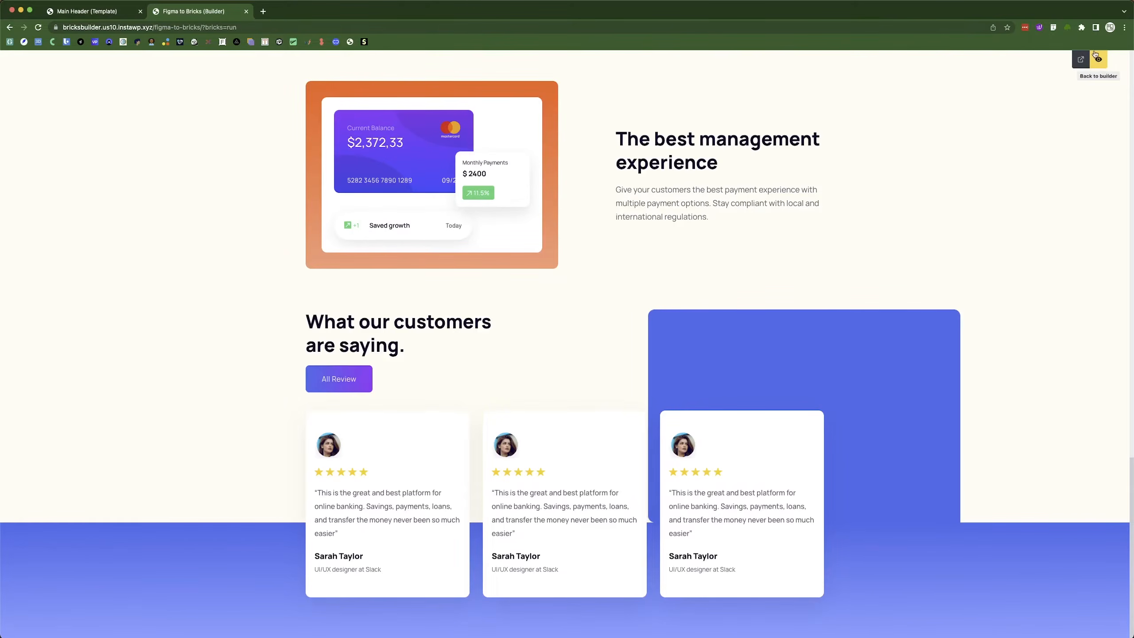
{"action": "left_click", "coordinate": [1096, 55]}
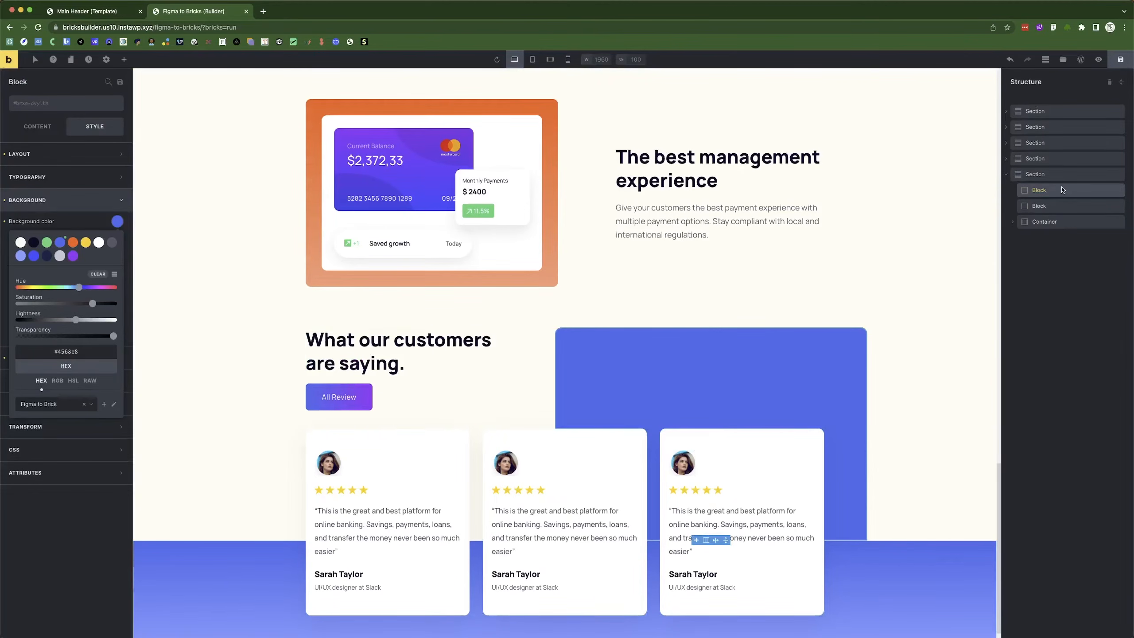
{"action": "left_click", "coordinate": [45, 201]}
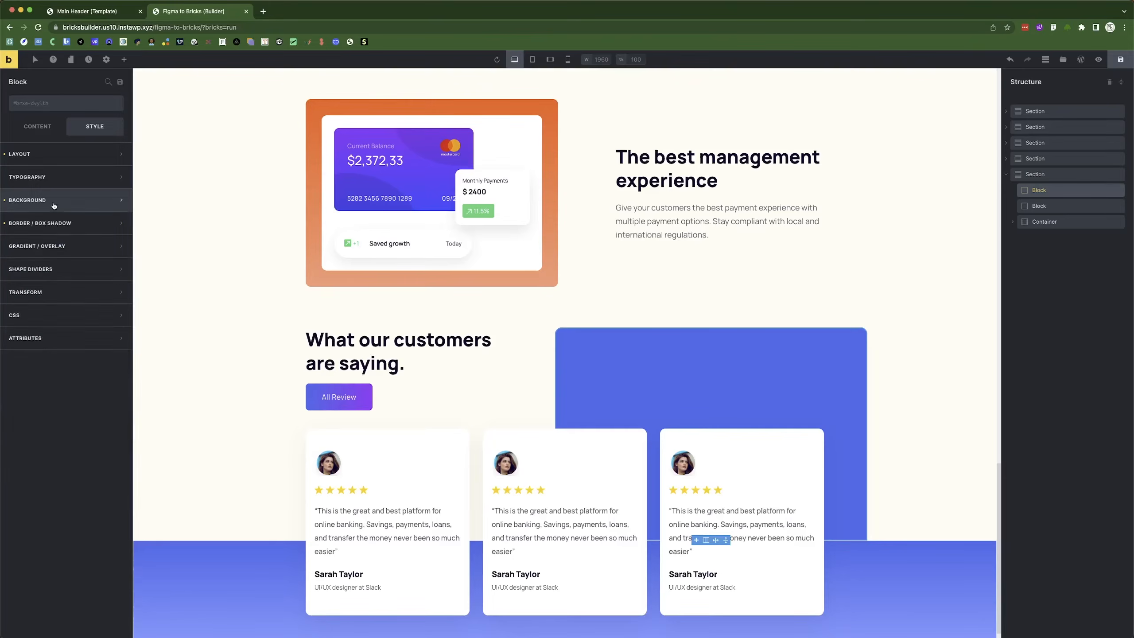
{"action": "left_click", "coordinate": [37, 155]}
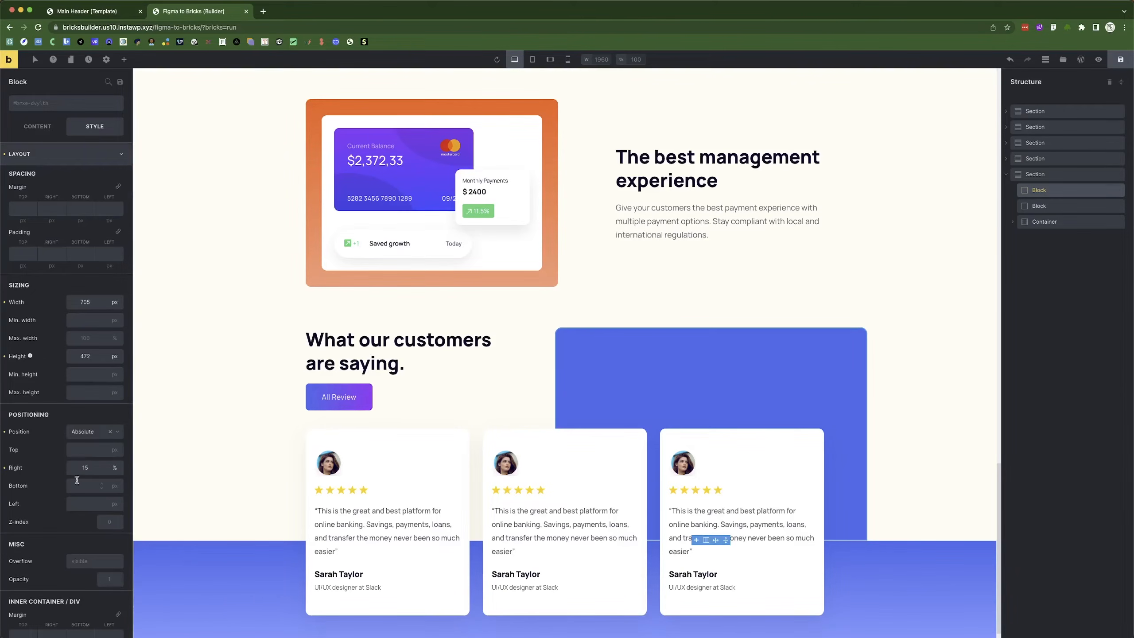
{"action": "left_click", "coordinate": [90, 468]}
{"action": "key", "text": "Up"}
{"action": "key", "text": "Up"}
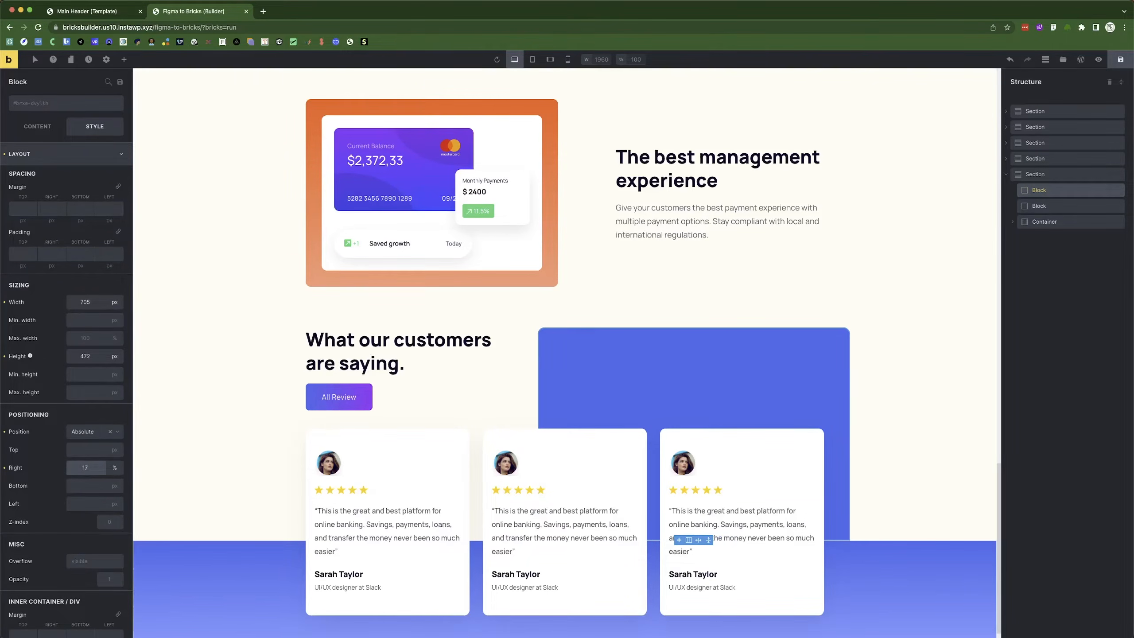
{"action": "left_click", "coordinate": [1120, 59]}
{"action": "left_click", "coordinate": [1098, 59]}
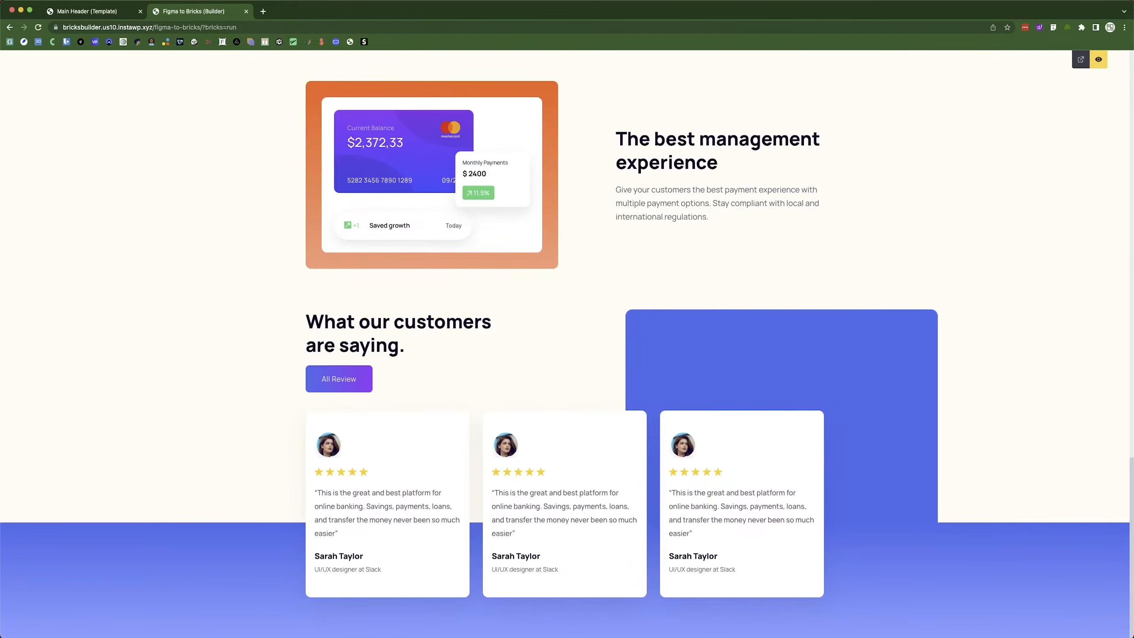
{"action": "key", "text": "super+Tab"}
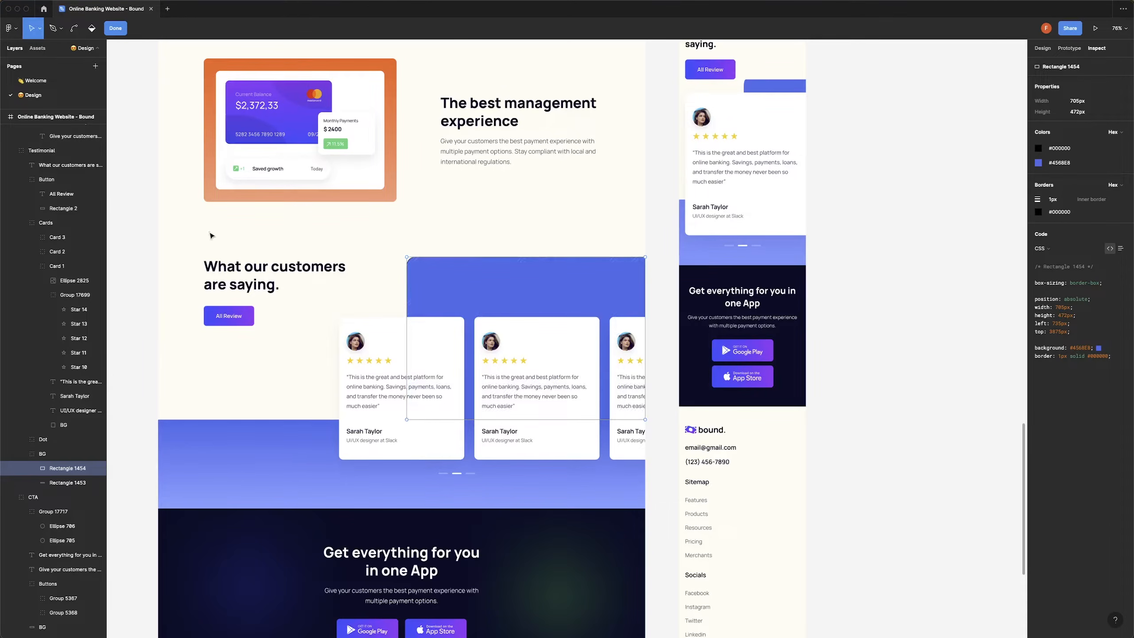
Review the app-download CTA frame in Figma, then return to editing in the builder.
{"action": "left_click", "coordinate": [132, 278]}
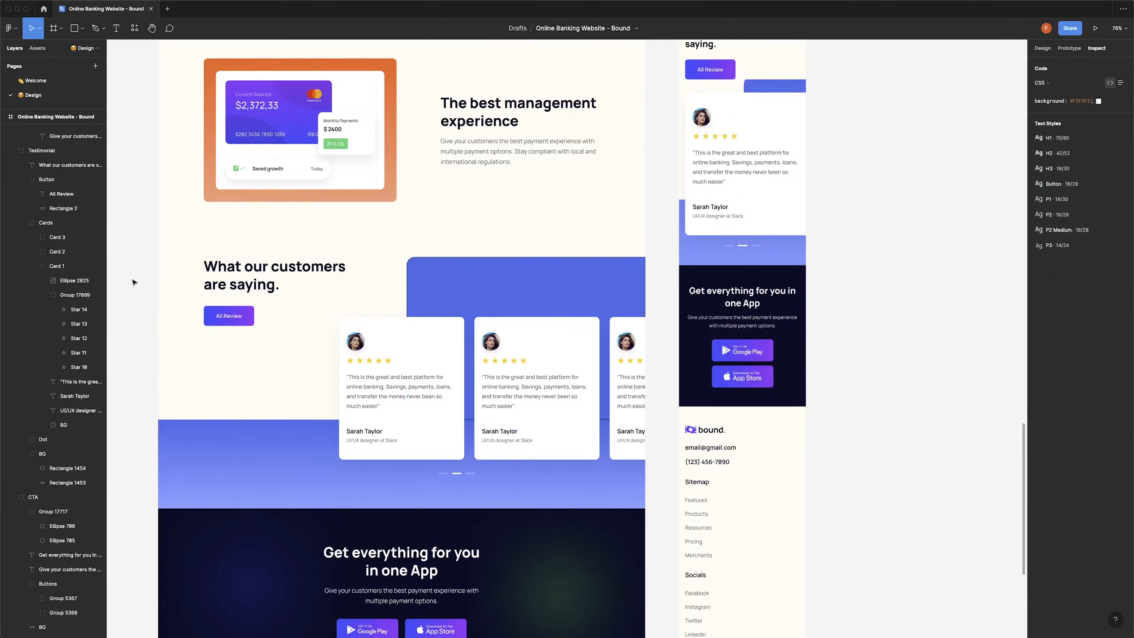
{"action": "scroll", "coordinate": [533, 318], "scroll_direction": "down", "scroll_amount": 5}
{"action": "scroll", "coordinate": [533, 317], "scroll_direction": "up", "scroll_amount": 3}
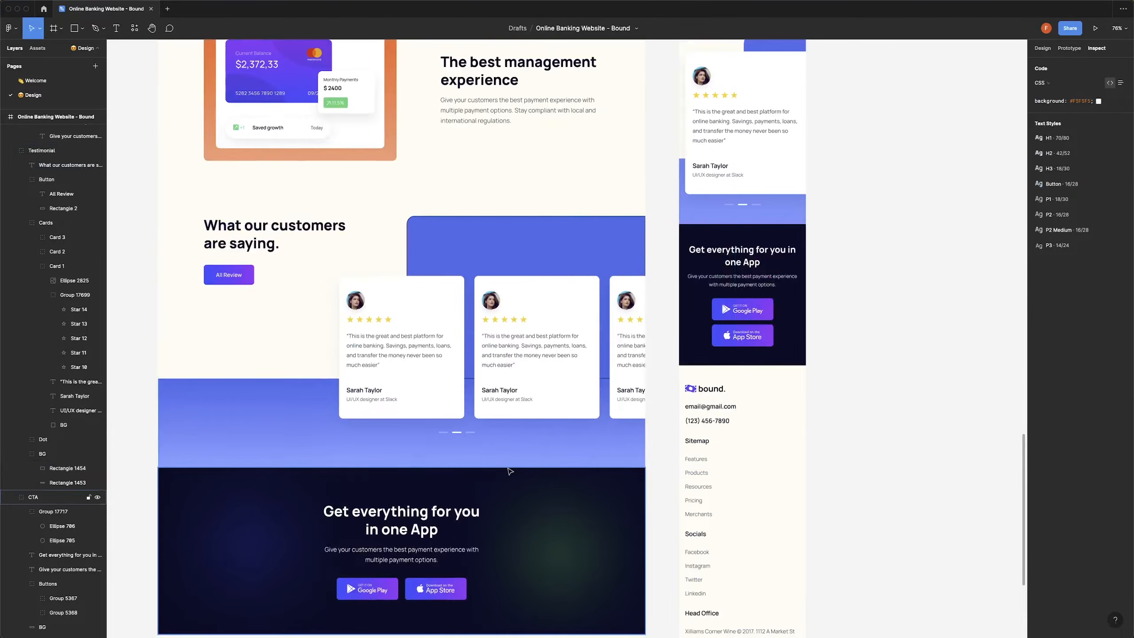
{"action": "scroll", "coordinate": [492, 515], "scroll_direction": "down", "scroll_amount": 3}
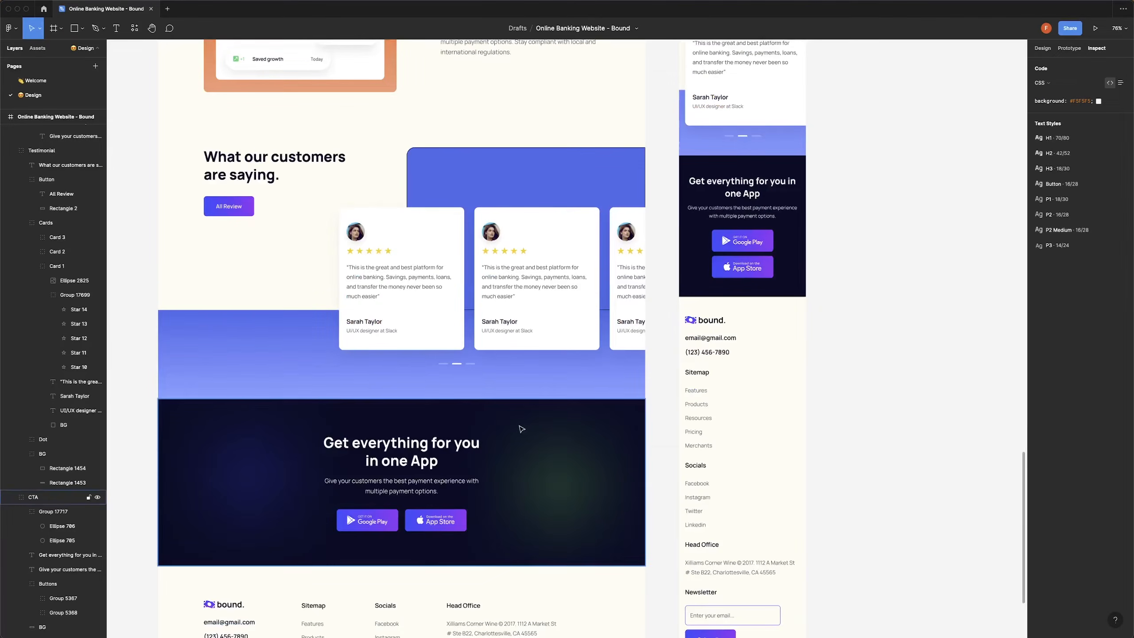
{"action": "key", "text": "super+Tab"}
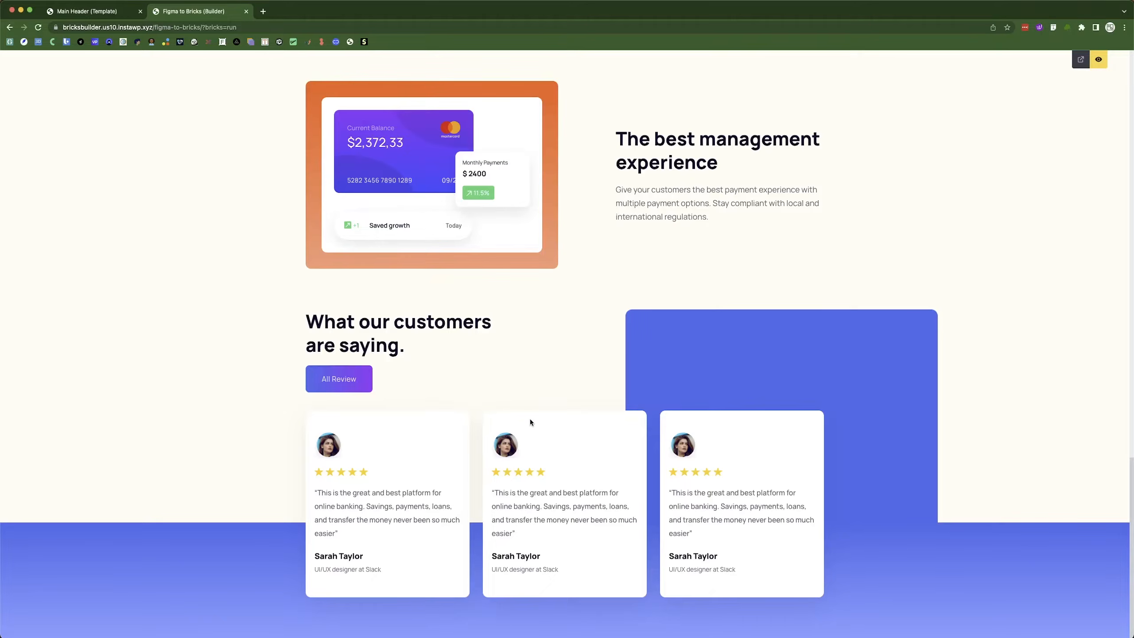
{"action": "left_click", "coordinate": [108, 12]}
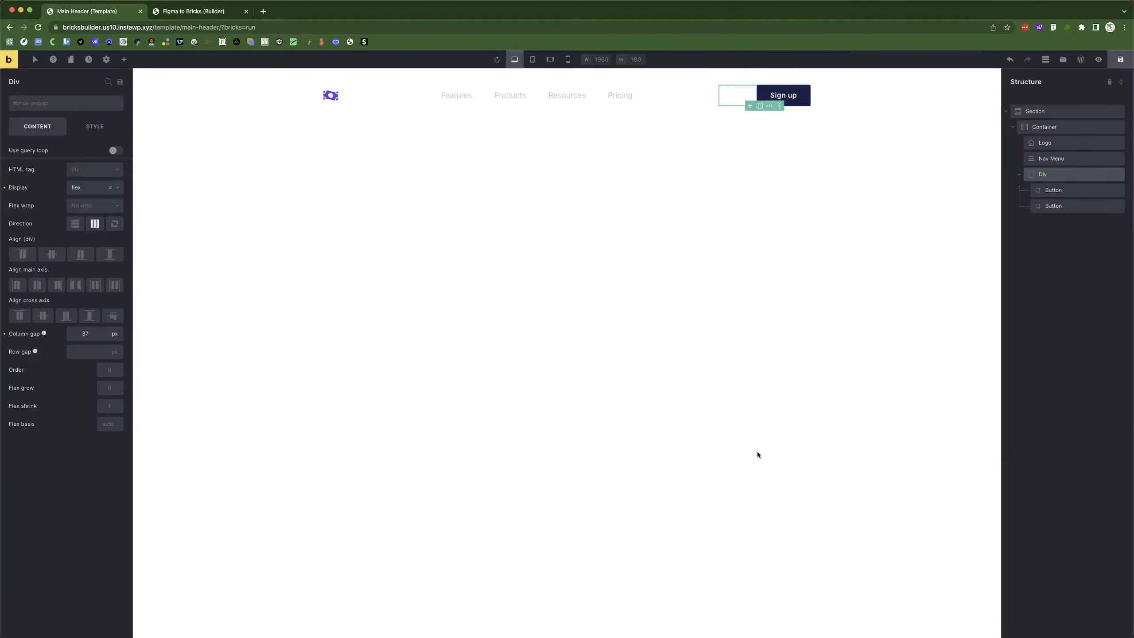
{"action": "left_click", "coordinate": [202, 11]}
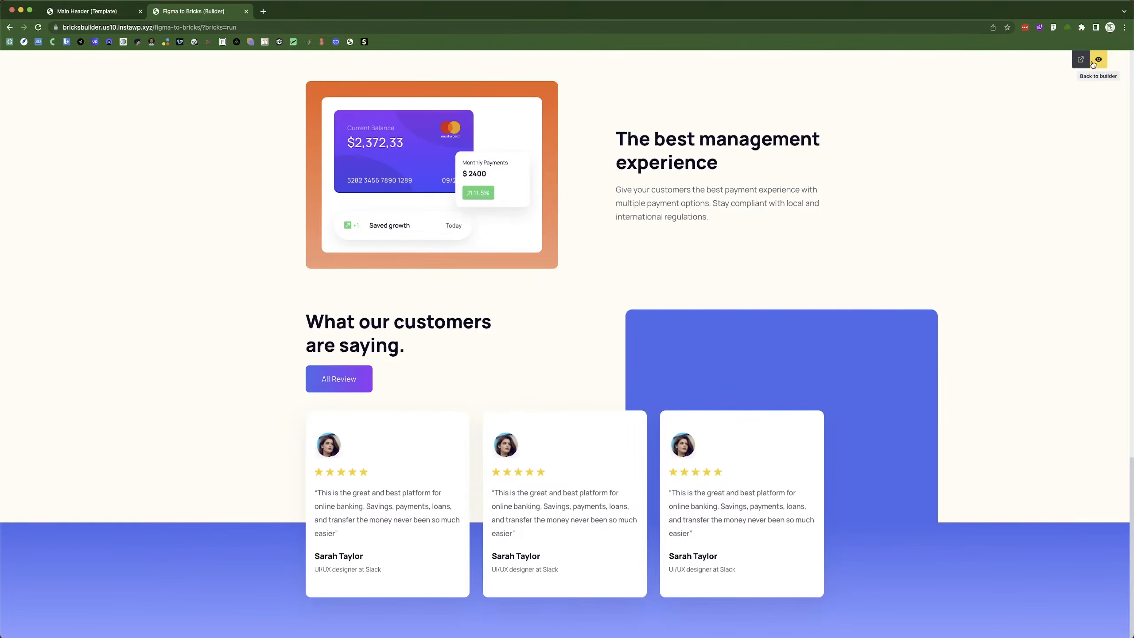
{"action": "left_click", "coordinate": [1098, 59]}
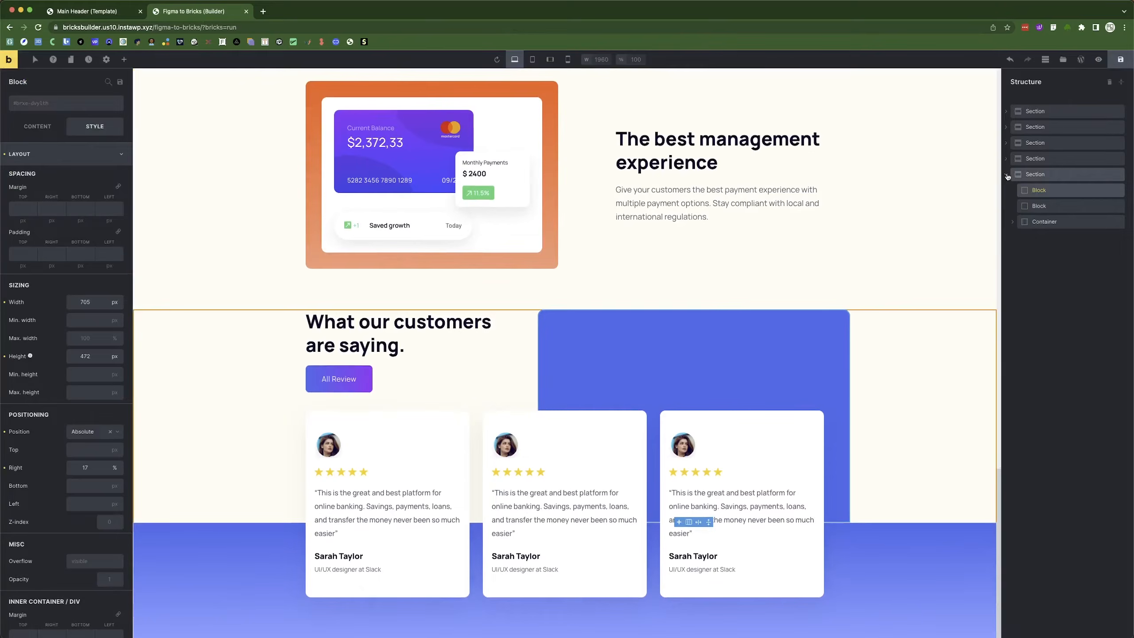
Add a new section with a container at the bottom of the page.
{"action": "left_click", "coordinate": [1007, 174]}
{"action": "left_click", "coordinate": [123, 59]}
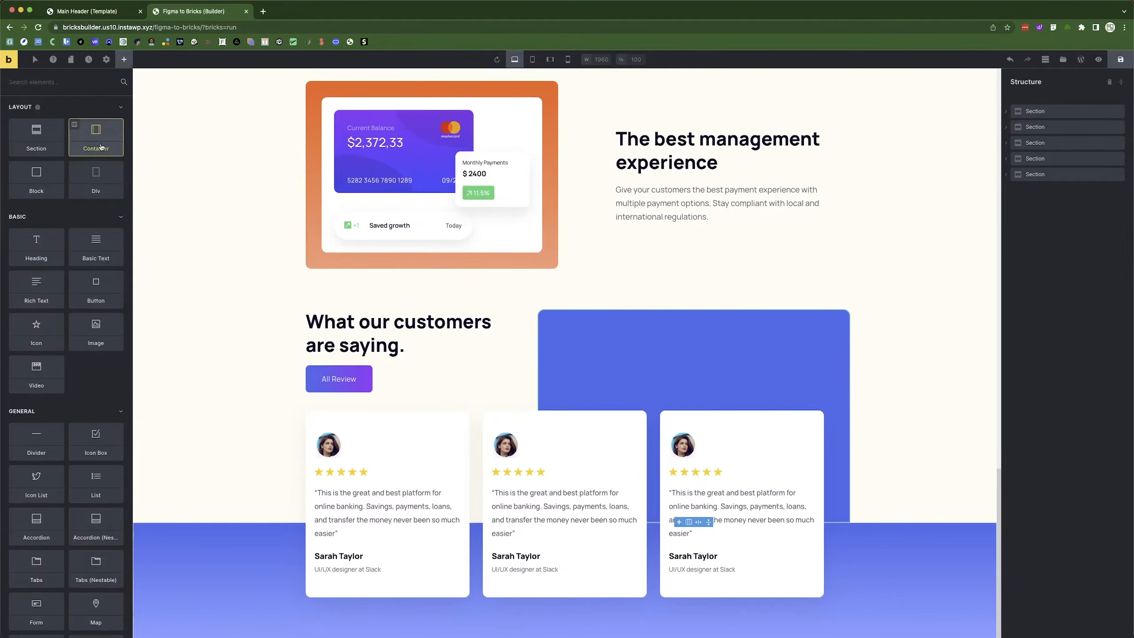
{"action": "left_click", "coordinate": [36, 145]}
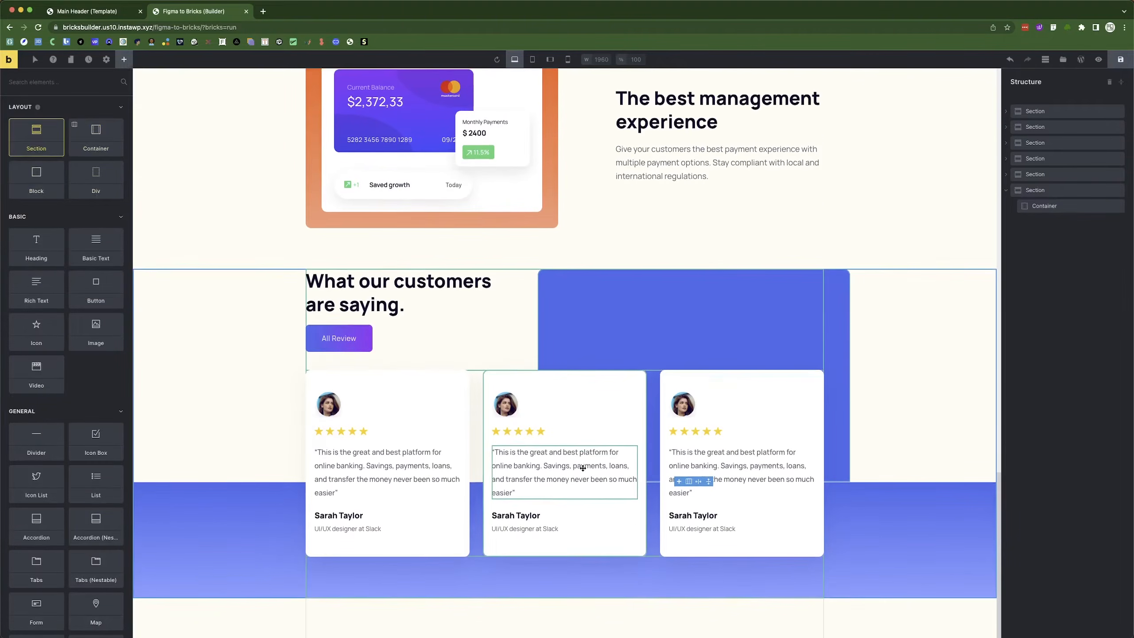
{"action": "key", "text": "super+Tab"}
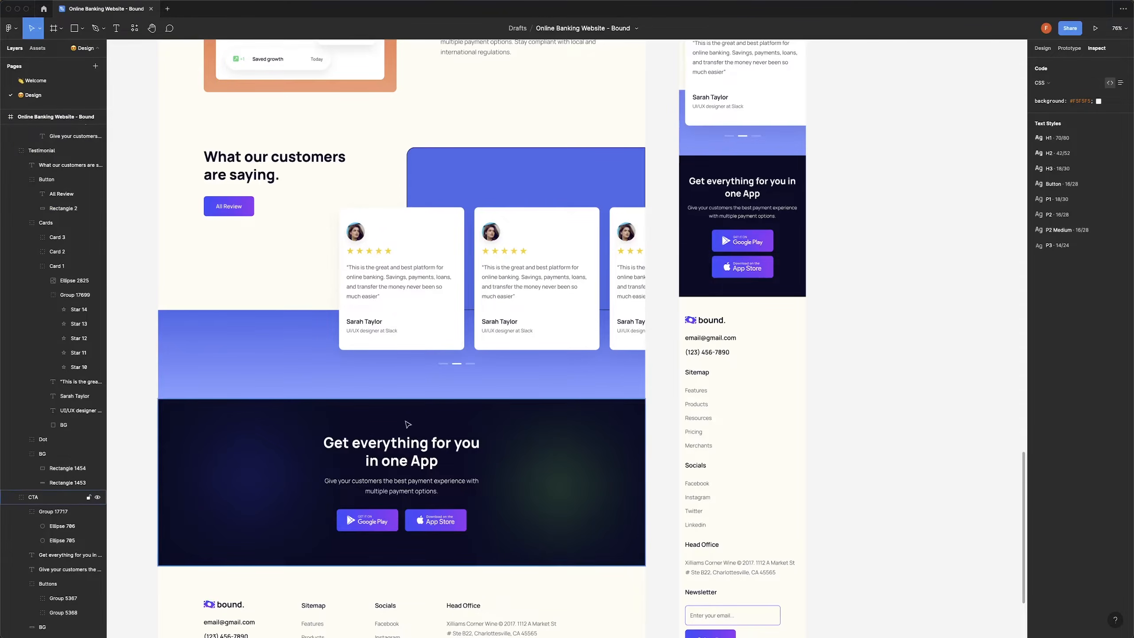
{"action": "key", "text": "super+Tab"}
Copy 'The best management experience' heading and its paragraph into the new container.
{"action": "left_click", "coordinate": [692, 115]}
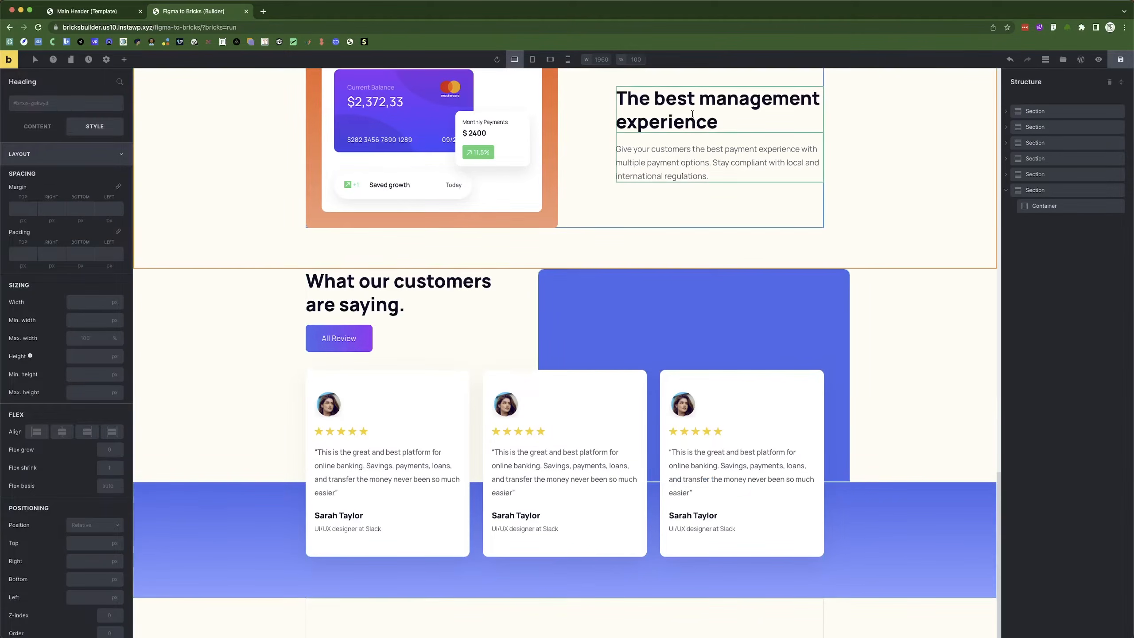
{"action": "right_click", "coordinate": [696, 117]}
{"action": "left_click", "coordinate": [722, 142]}
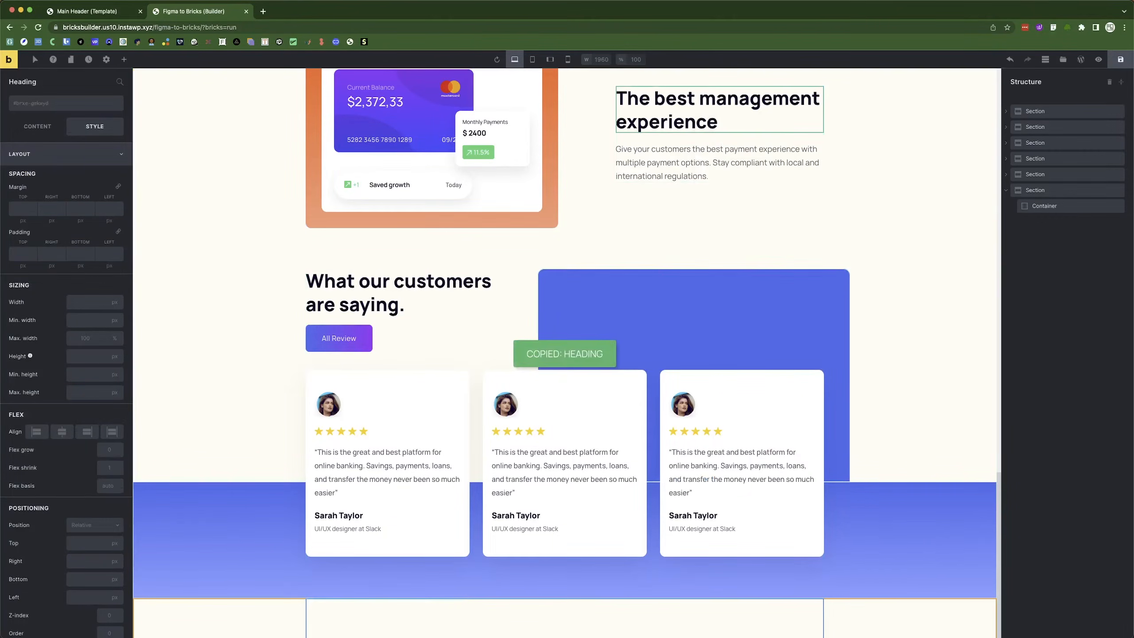
{"action": "right_click", "coordinate": [459, 617]}
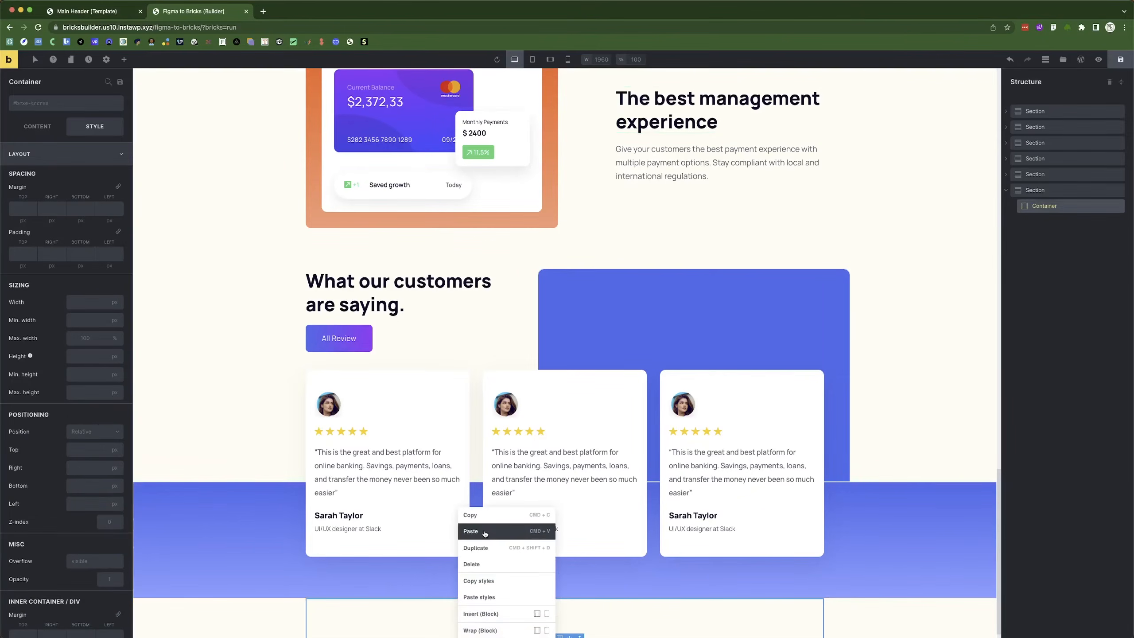
{"action": "left_click", "coordinate": [471, 531]}
{"action": "right_click", "coordinate": [674, 161]}
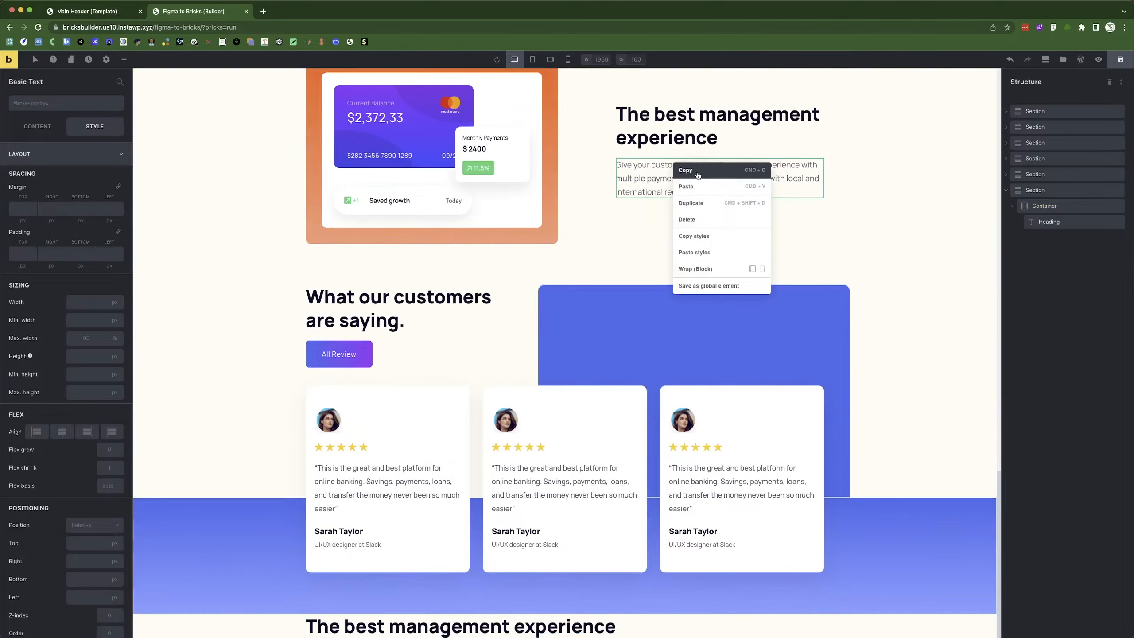
{"action": "left_click", "coordinate": [681, 167]}
{"action": "right_click", "coordinate": [474, 628]}
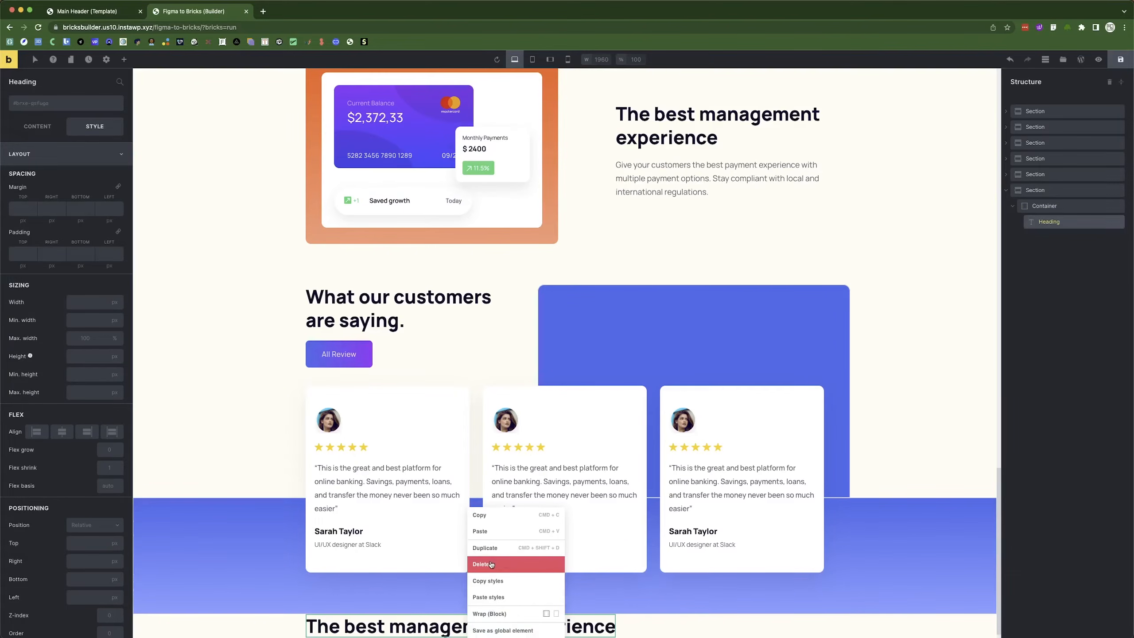
{"action": "left_click", "coordinate": [489, 534]}
{"action": "scroll", "coordinate": [549, 630], "scroll_direction": "down", "scroll_amount": 1}
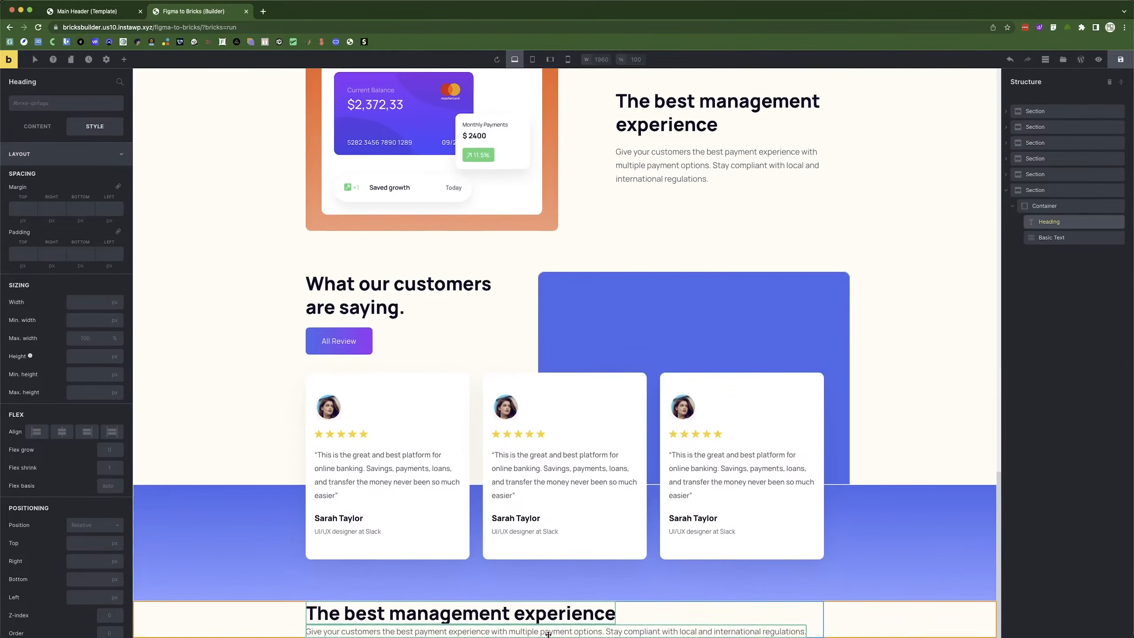
{"action": "key", "text": "super+Tab"}
{"action": "left_click", "coordinate": [402, 453]}
Change the new heading to 'Get everything for you in one App', copied from Figma.
{"action": "left_click", "coordinate": [395, 442]}
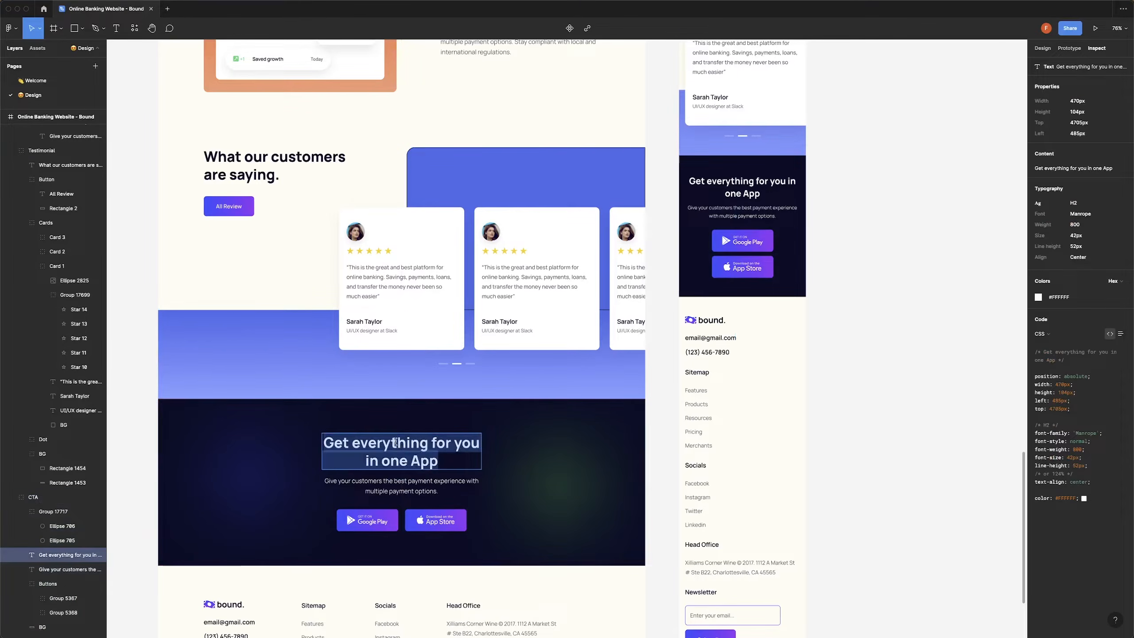
{"action": "key", "text": "super+Tab"}
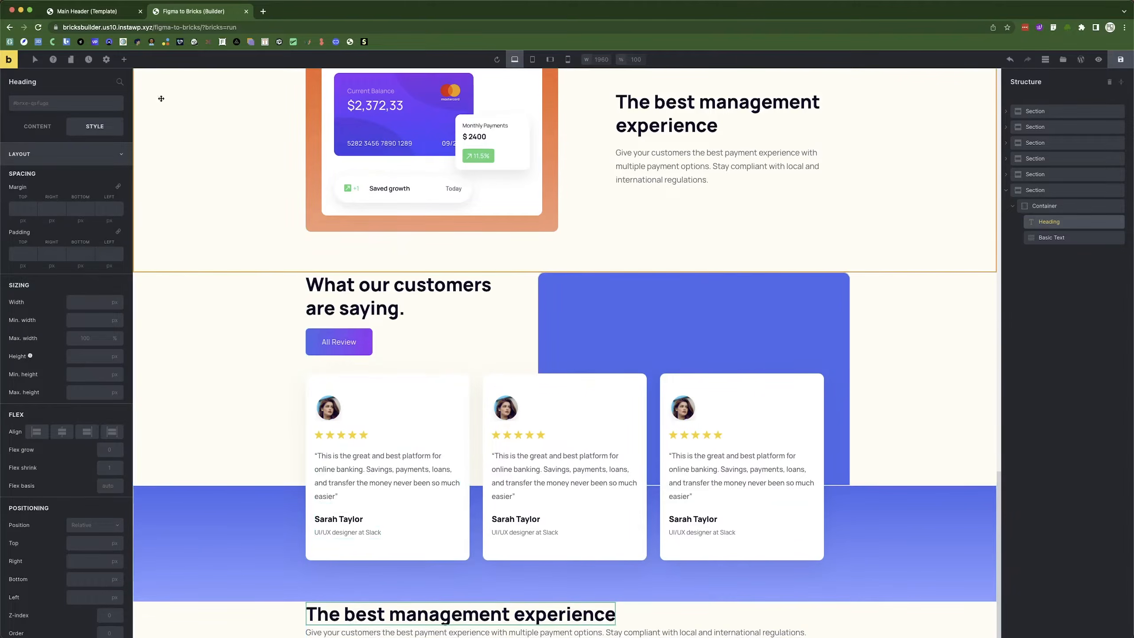
{"action": "left_click", "coordinate": [37, 125]}
{"action": "left_click", "coordinate": [57, 154]}
{"action": "key", "text": "super+a"}
{"action": "key", "text": "super+v"}
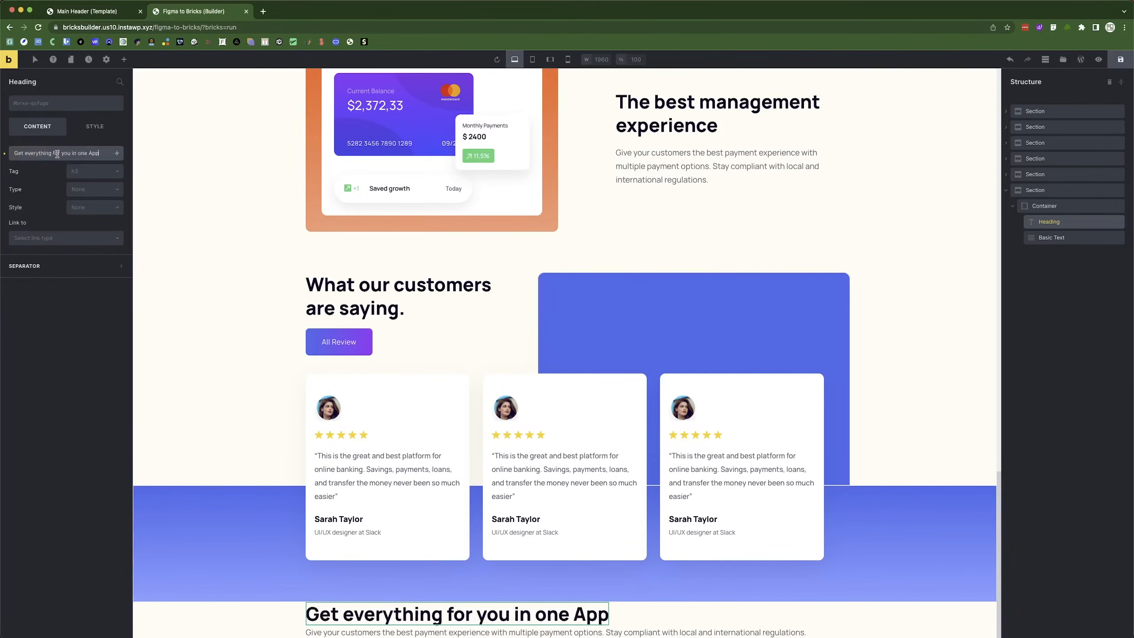
Trim the subtitle to end at 'multiple payment options.' and center the heading and subtitle.
{"action": "key", "text": "super+Tab"}
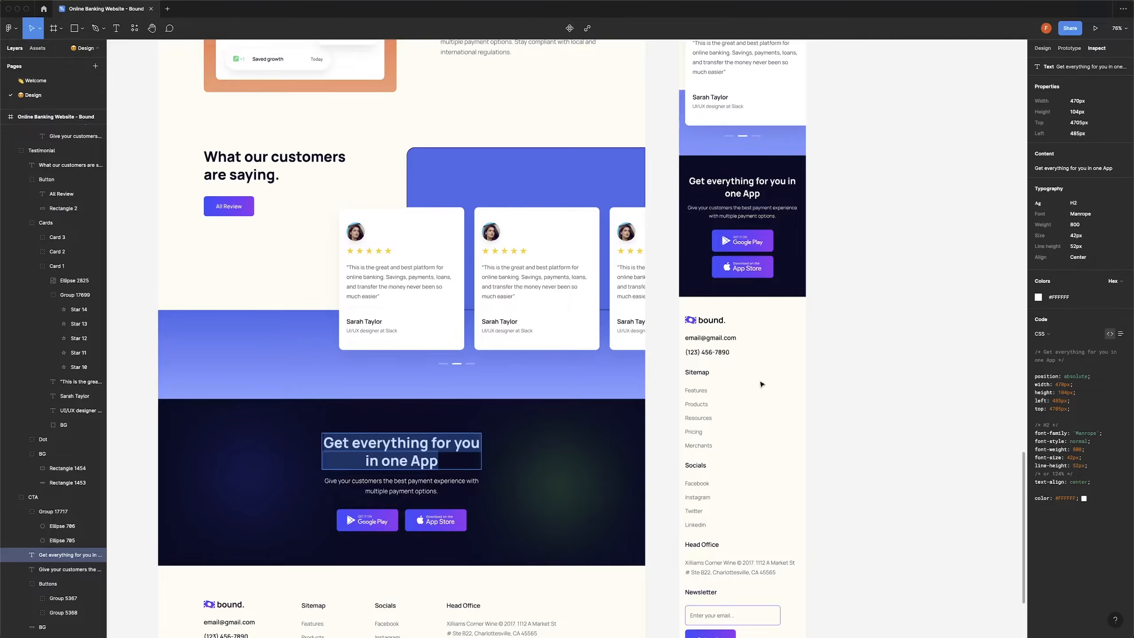
{"action": "left_click", "coordinate": [403, 488]}
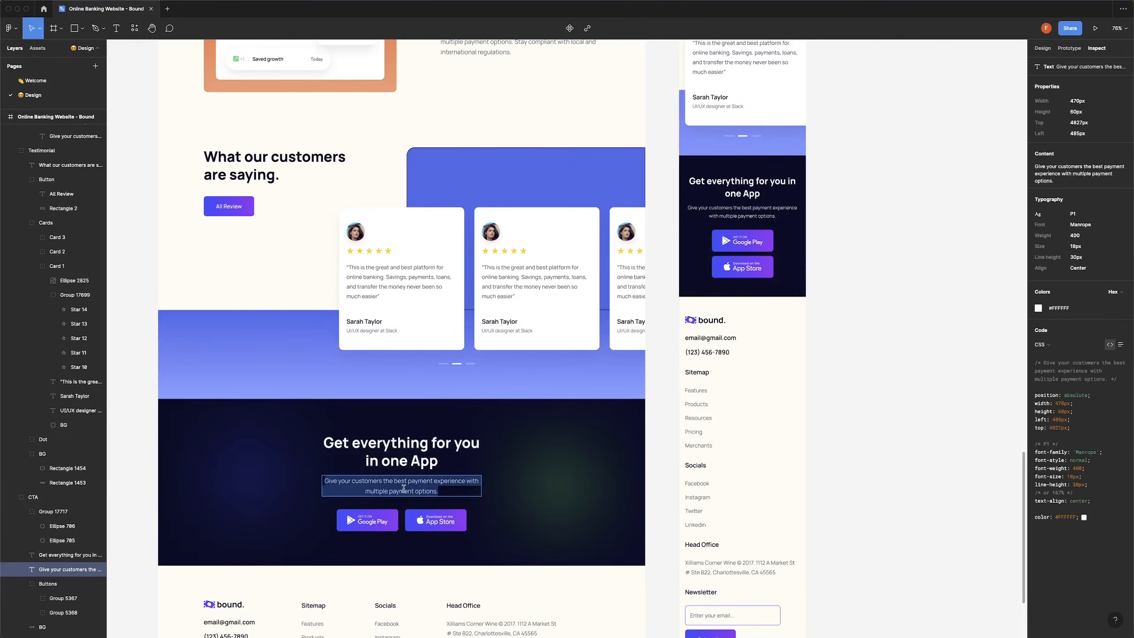
{"action": "key", "text": "super+Tab"}
{"action": "left_click", "coordinate": [330, 630]}
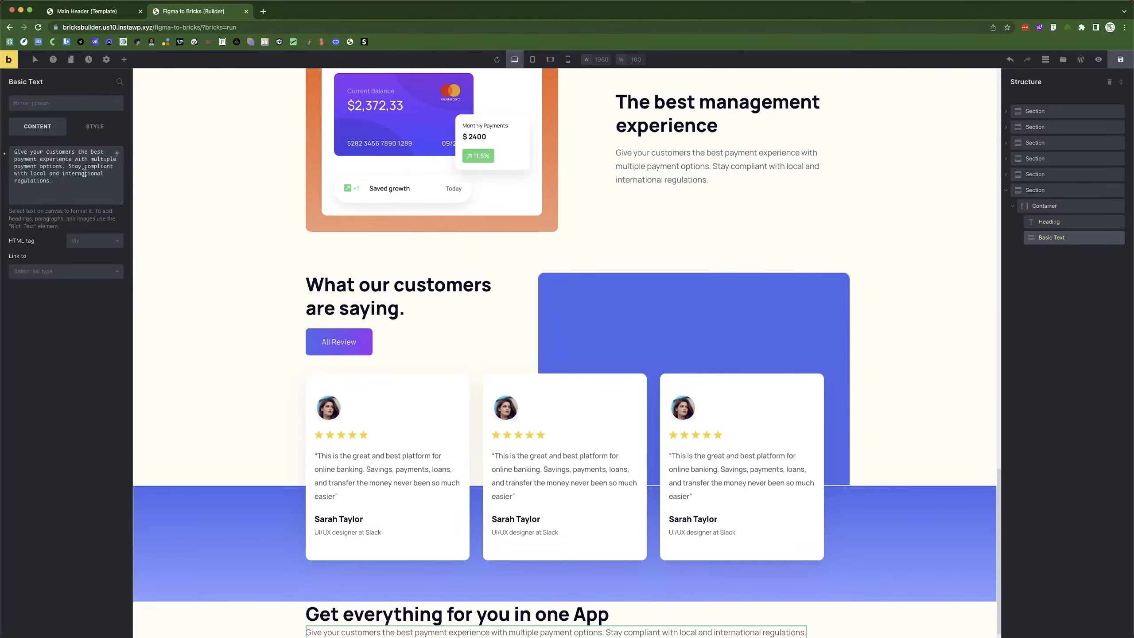
{"action": "left_click_drag", "start_coordinate": [53, 180], "coordinate": [66, 167]}
{"action": "key", "text": "BackSpace"}
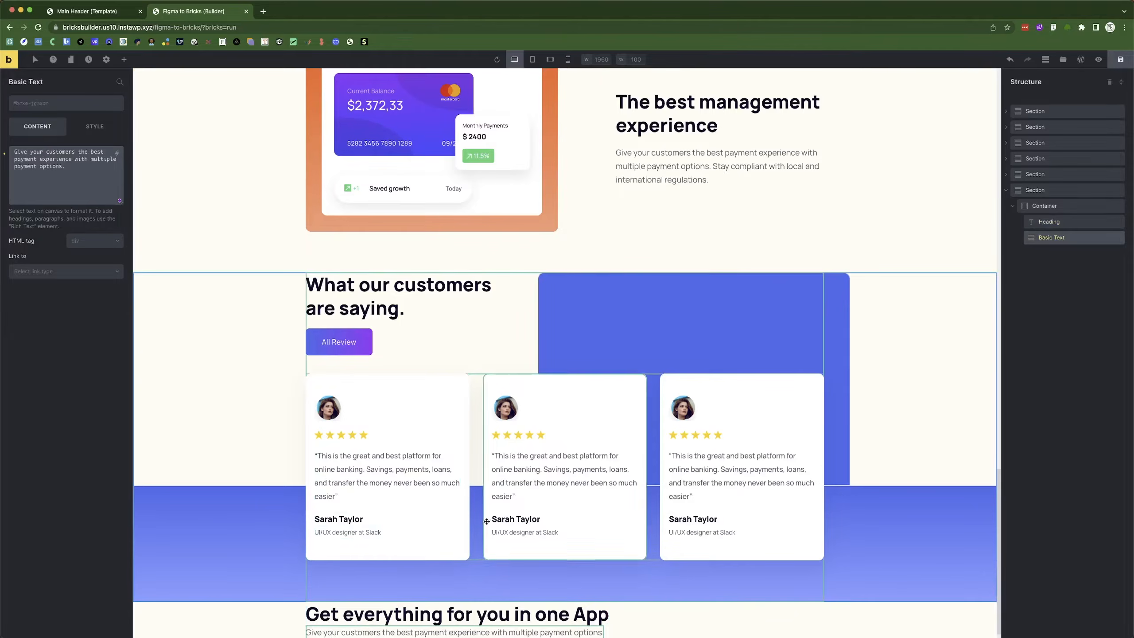
{"action": "left_click", "coordinate": [1070, 208]}
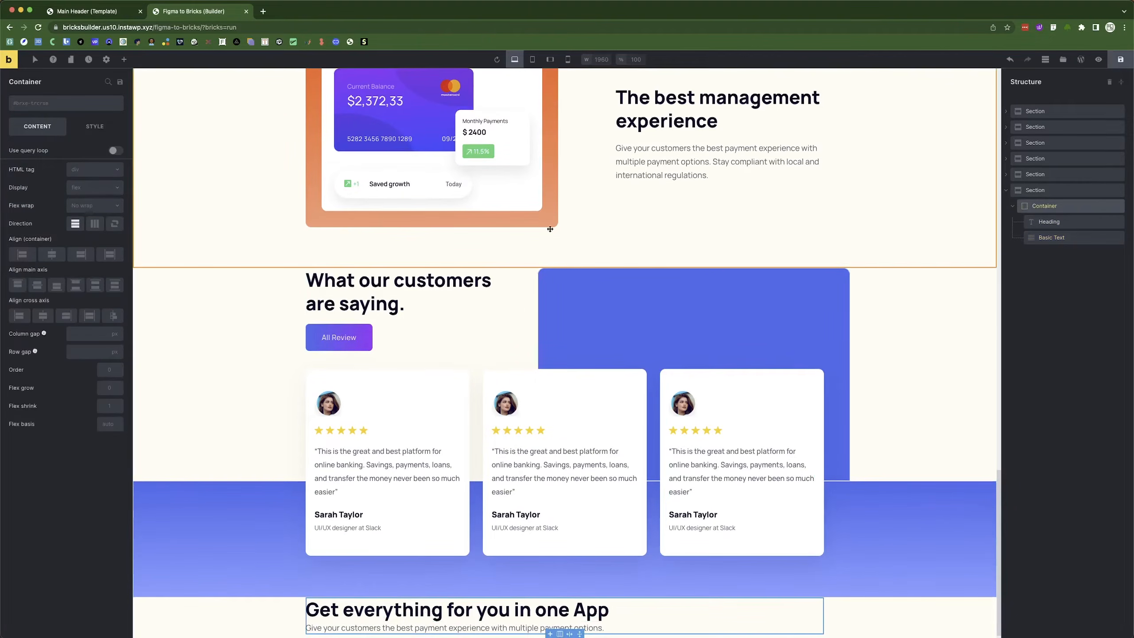
{"action": "left_click", "coordinate": [43, 316]}
Add a Div below the subtitle holding two Image elements, with Display set to flex.
{"action": "left_click", "coordinate": [123, 61]}
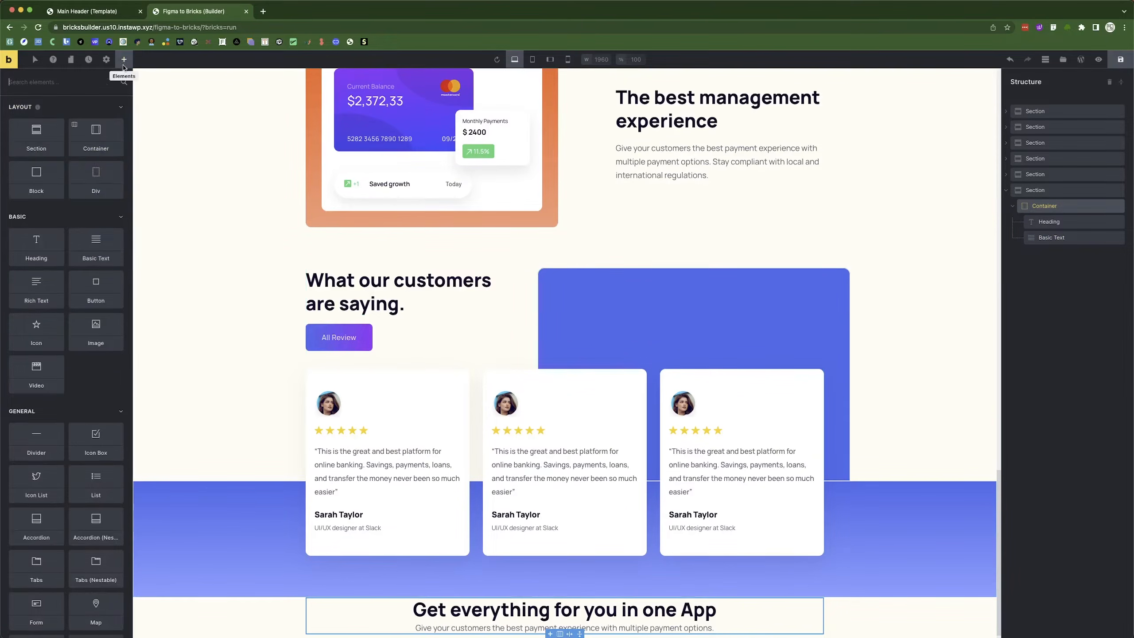
{"action": "left_click_drag", "start_coordinate": [87, 180], "coordinate": [536, 592]}
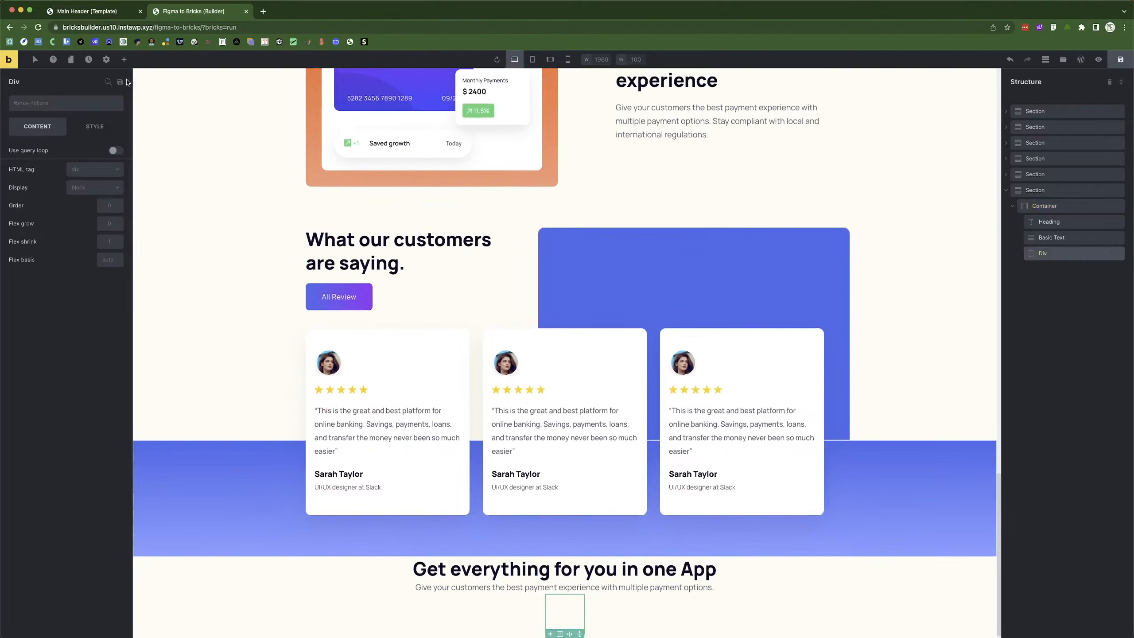
{"action": "left_click", "coordinate": [124, 59]}
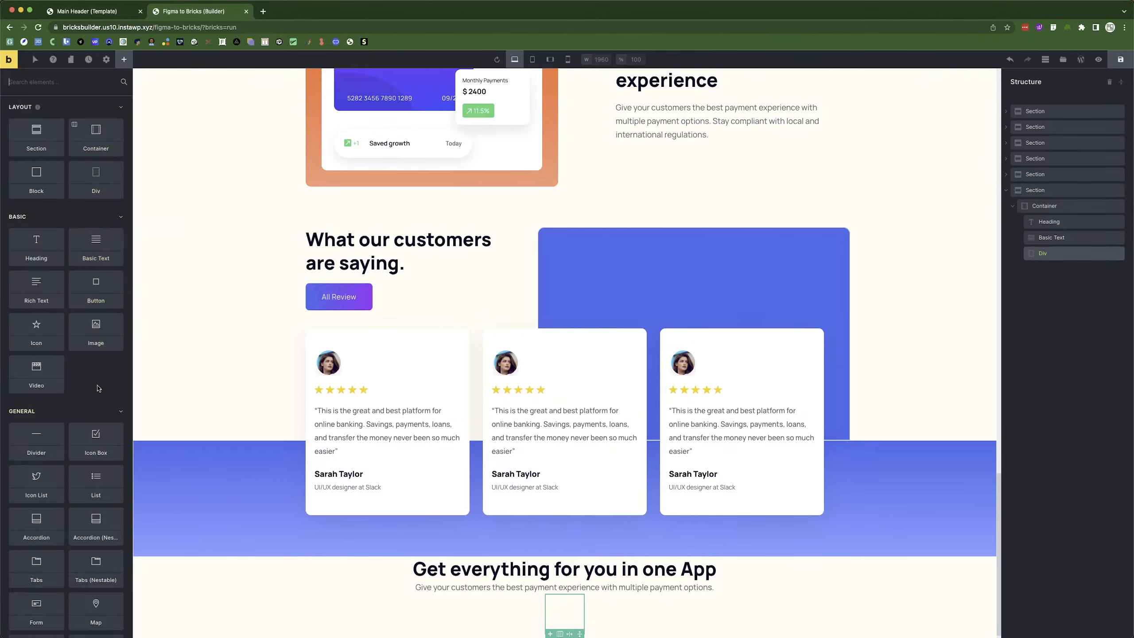
{"action": "left_click", "coordinate": [96, 330]}
{"action": "left_click", "coordinate": [1053, 270]}
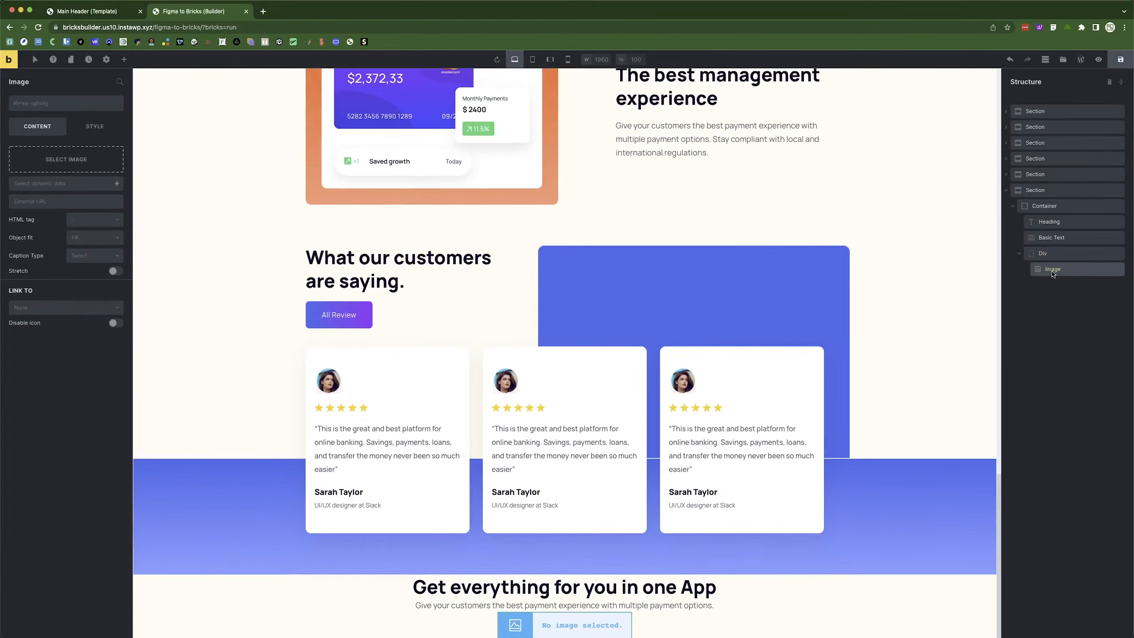
{"action": "right_click", "coordinate": [1053, 270]}
{"action": "left_click", "coordinate": [1065, 315]}
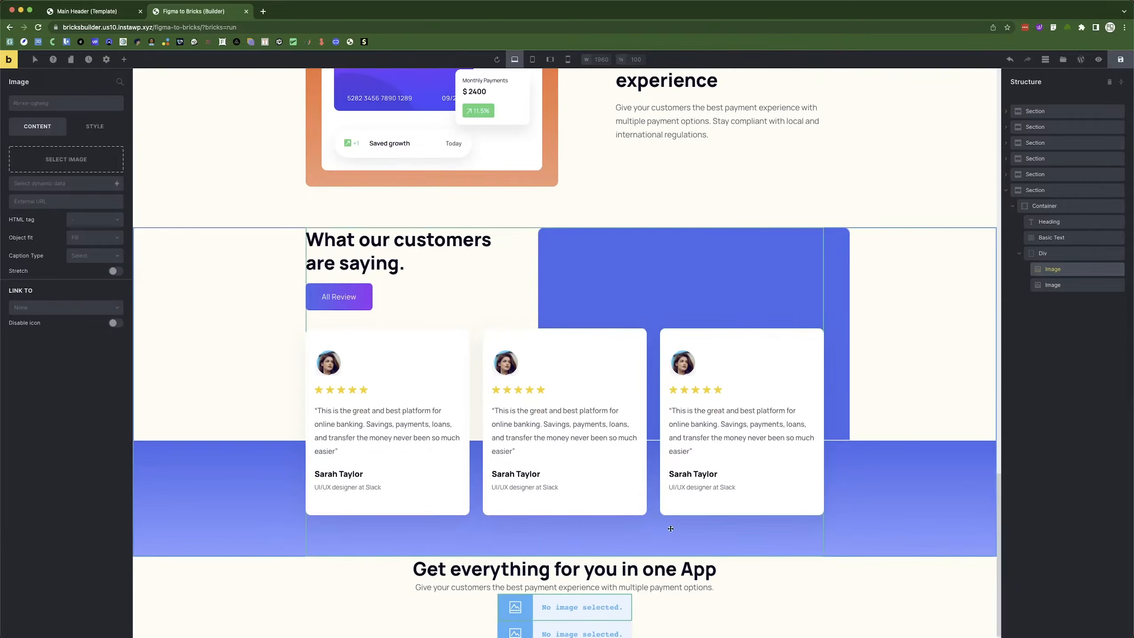
{"action": "left_click", "coordinate": [1053, 254]}
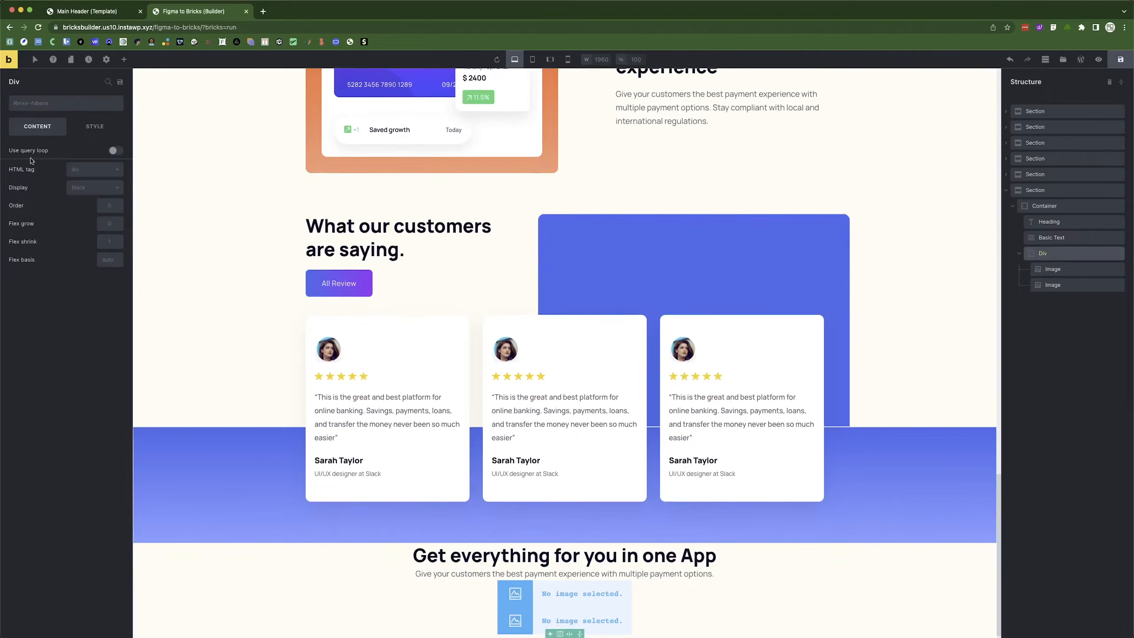
{"action": "left_click", "coordinate": [89, 190]}
{"action": "left_click", "coordinate": [87, 207]}
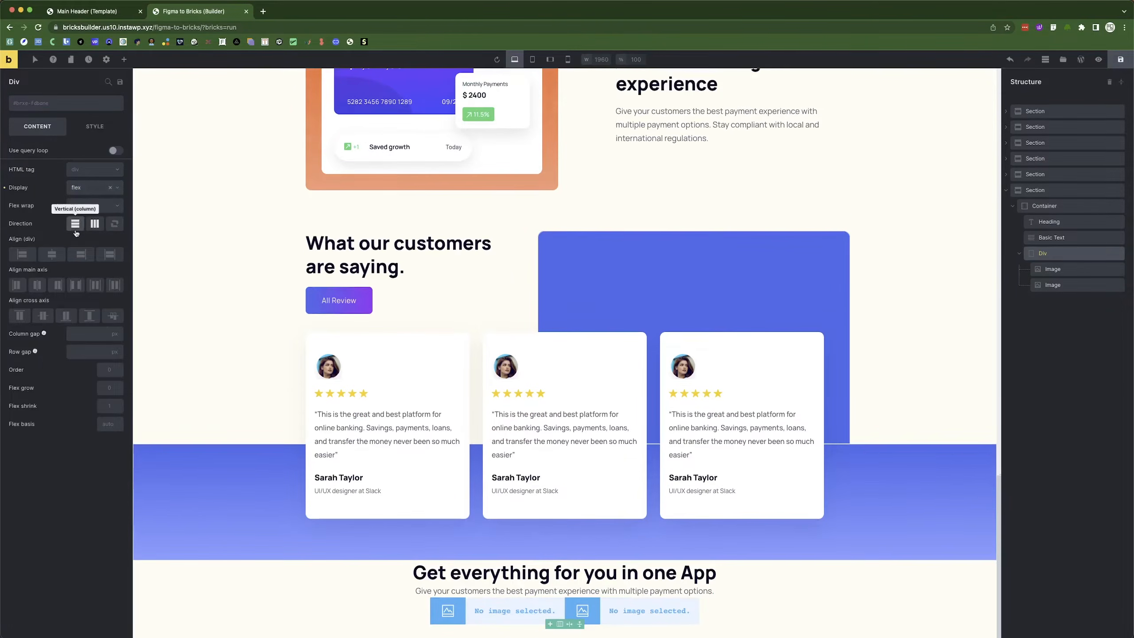
Fill the two images with the Google Play and App Store badges from the media library.
{"action": "left_click", "coordinate": [521, 612]}
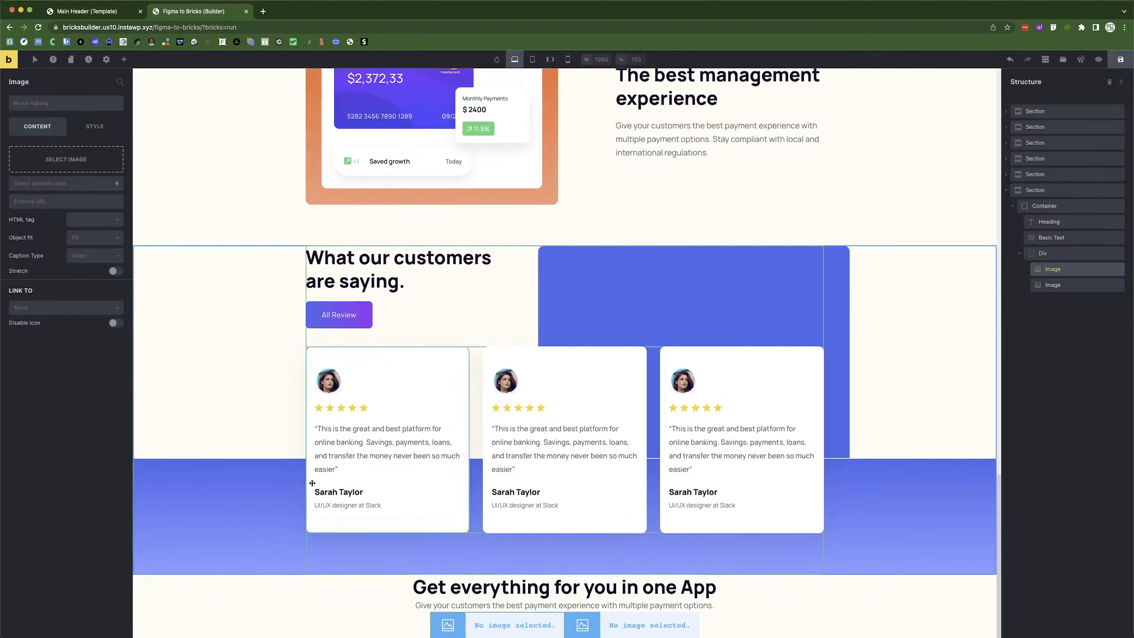
{"action": "left_click", "coordinate": [66, 160]}
{"action": "left_click", "coordinate": [63, 183]}
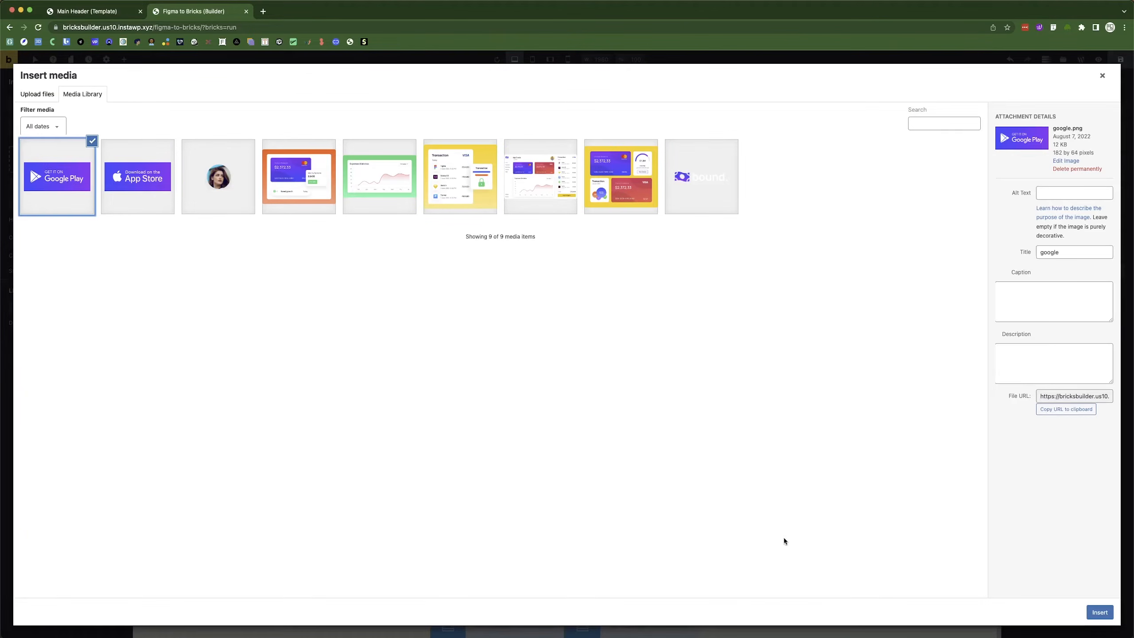
{"action": "left_click", "coordinate": [1095, 613]}
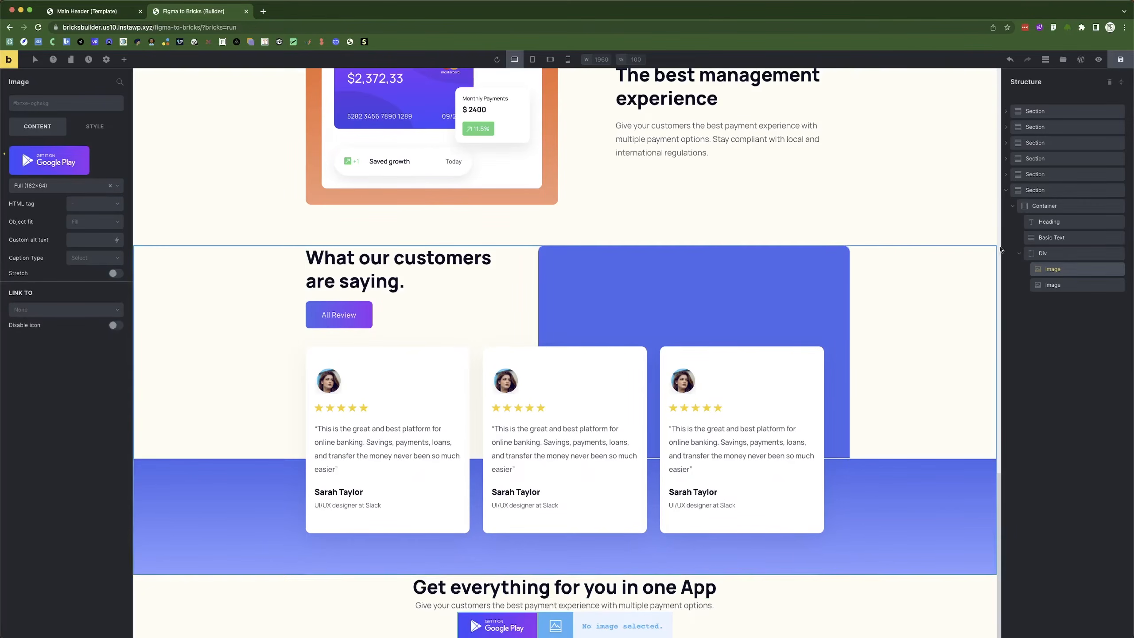
{"action": "left_click", "coordinate": [1063, 284]}
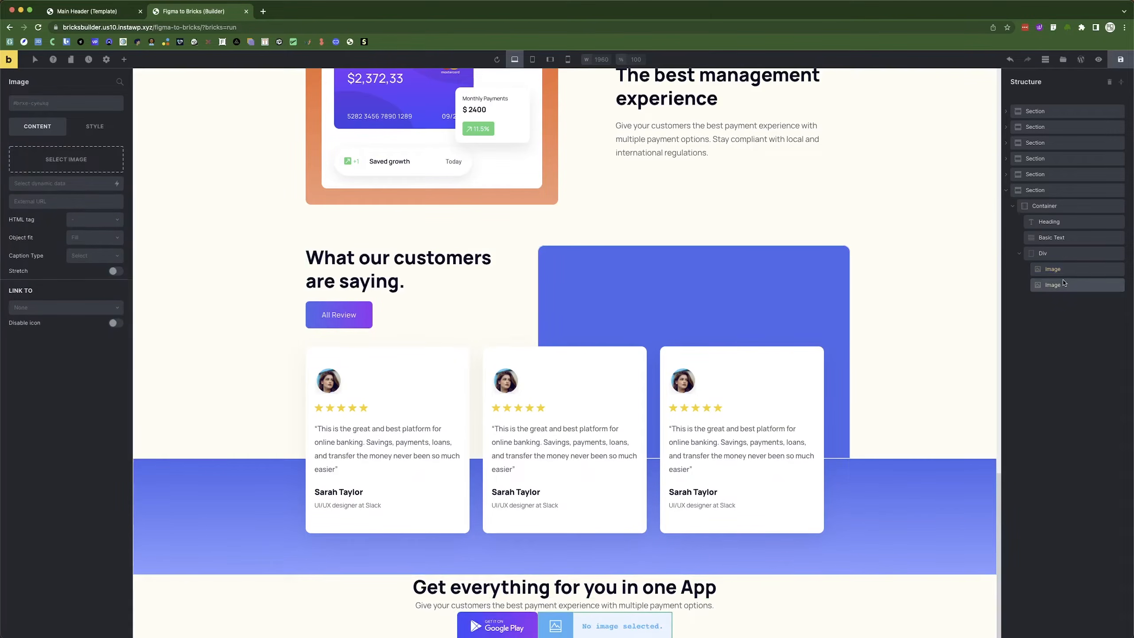
{"action": "left_click", "coordinate": [61, 170]}
{"action": "left_click", "coordinate": [1099, 612]}
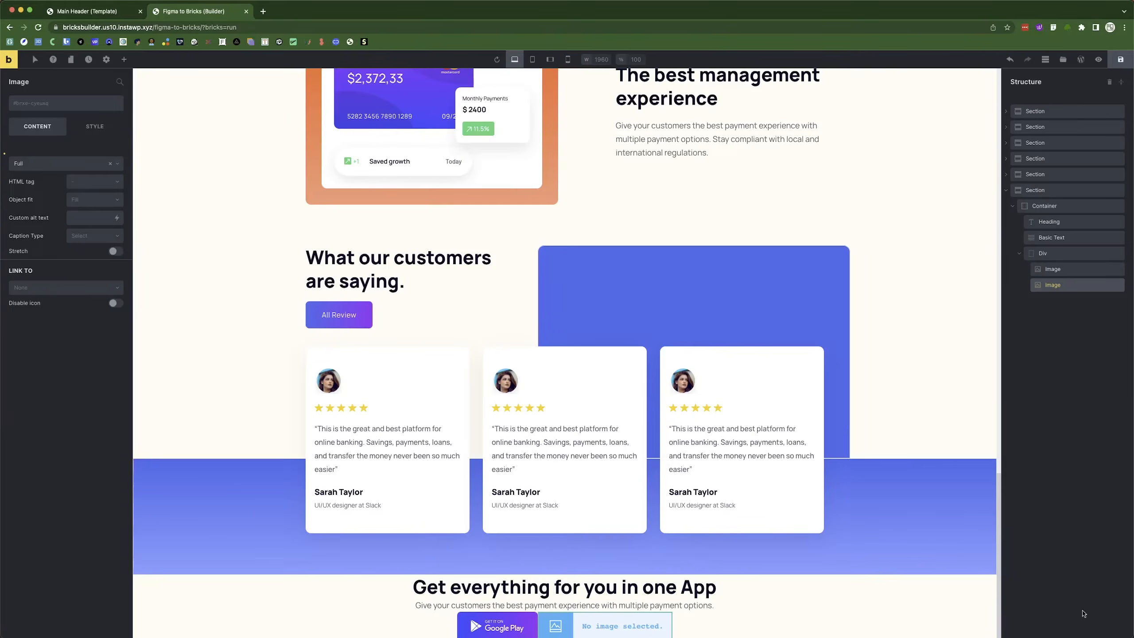
Set a 20 px column gap between the two badges.
{"action": "left_click", "coordinate": [1067, 256]}
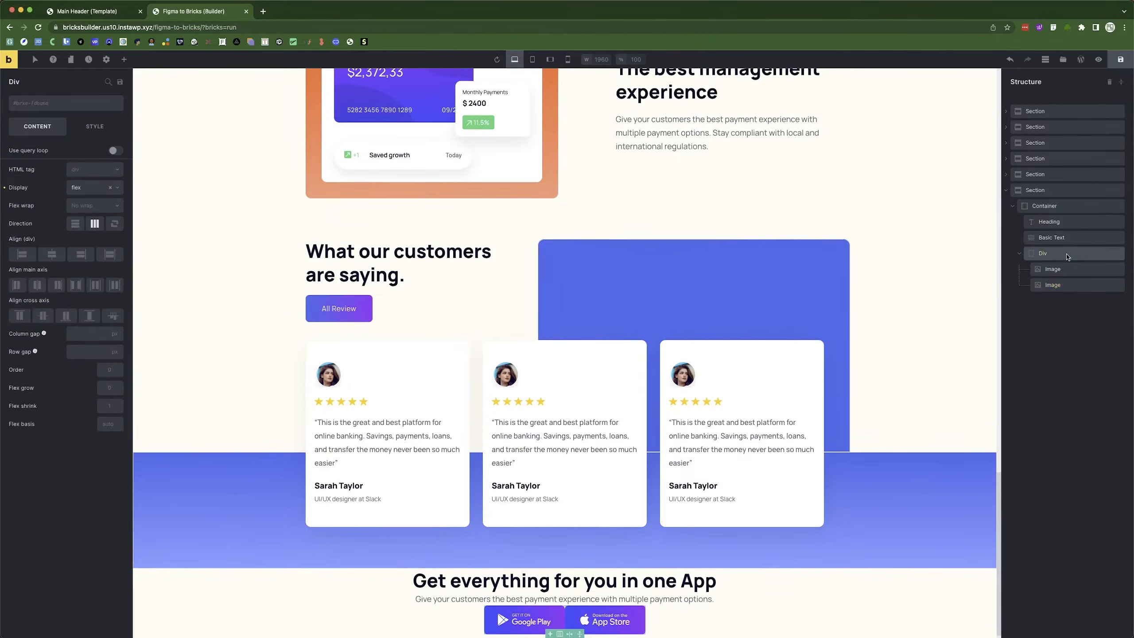
{"action": "left_click", "coordinate": [79, 334]}
{"action": "type", "text": "20"}
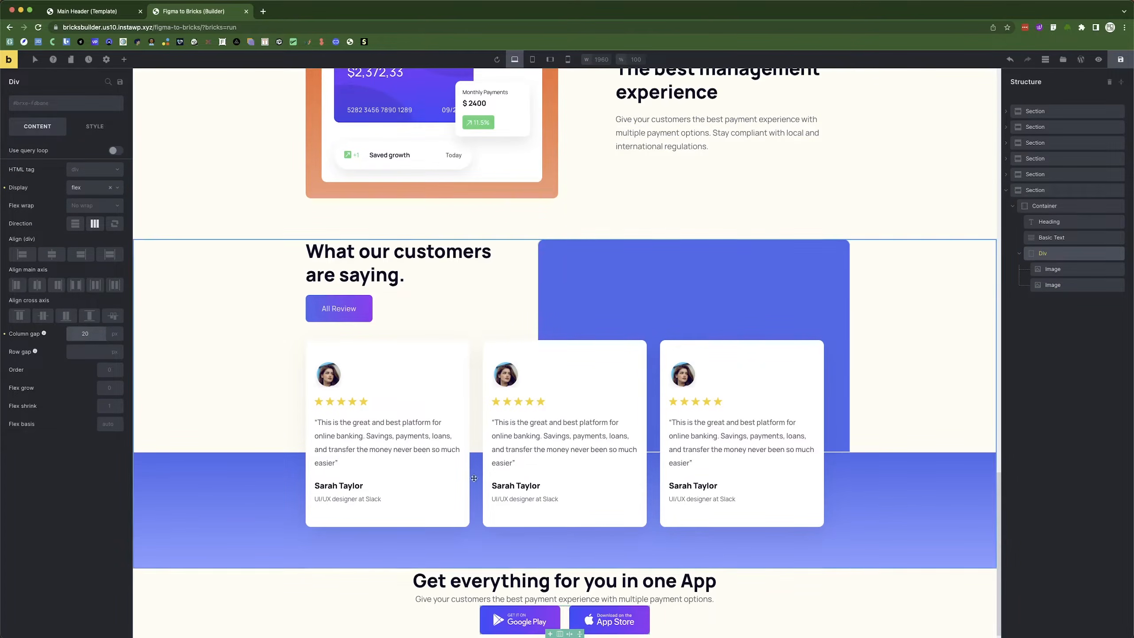
{"action": "left_click", "coordinate": [783, 590]}
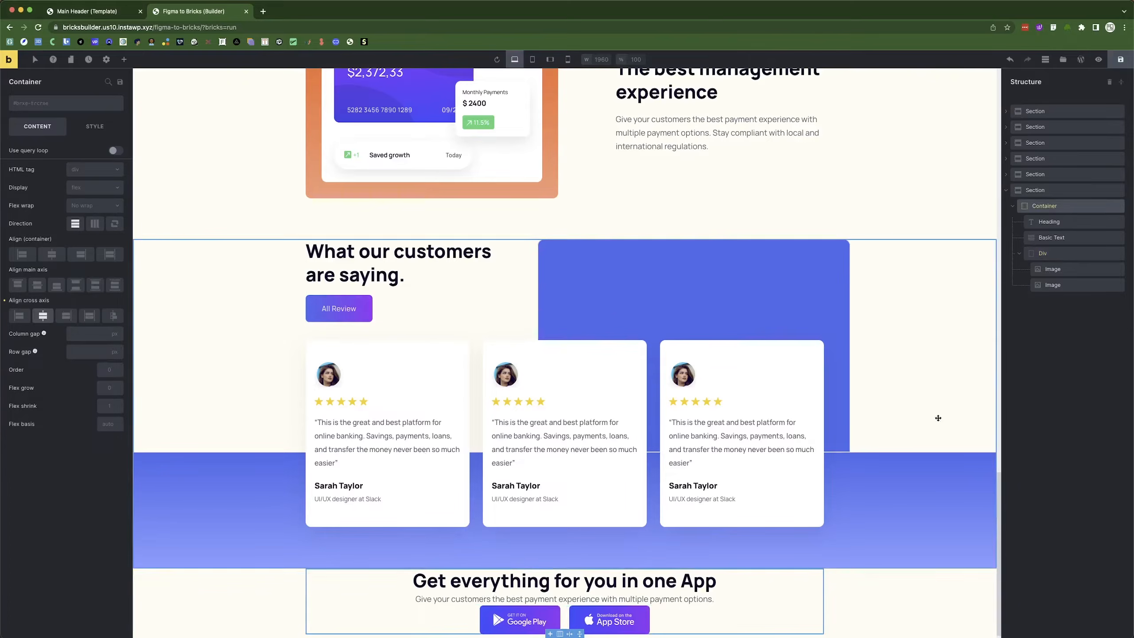
Give the CTA section 90 px top and bottom padding, measured against the Figma design.
{"action": "left_click", "coordinate": [1020, 256]}
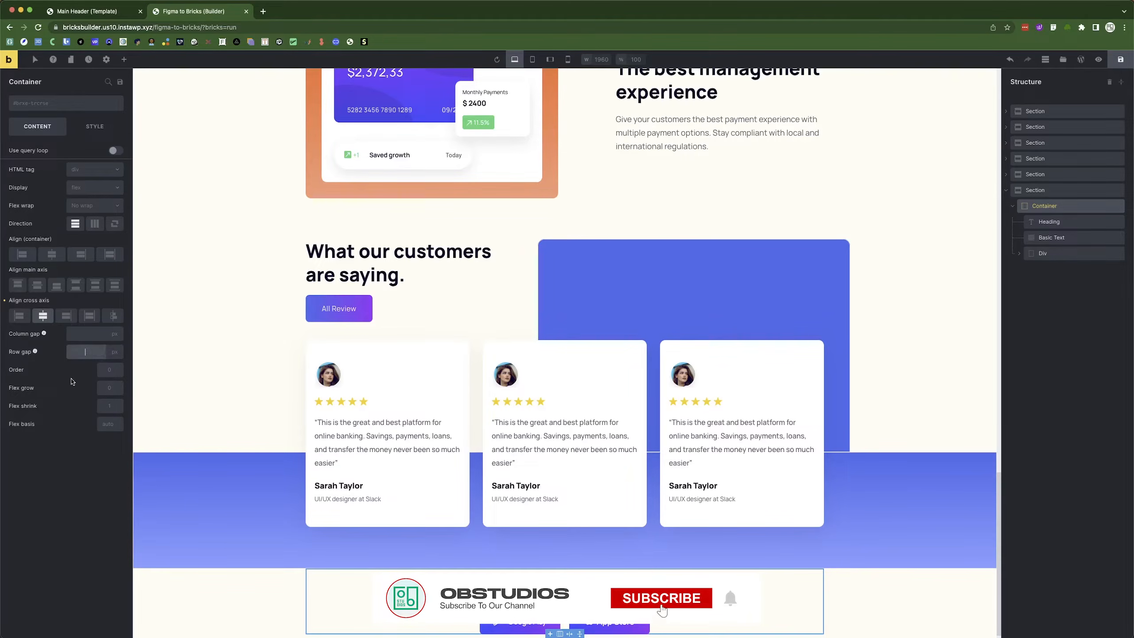
{"action": "type", "text": "20"}
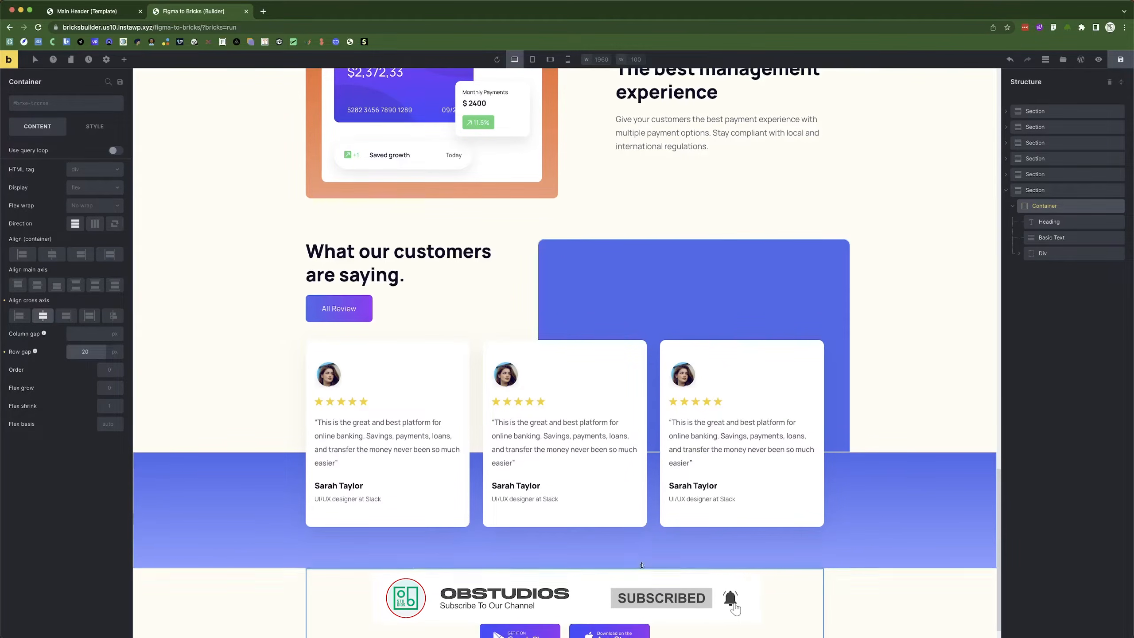
{"action": "scroll", "coordinate": [475, 582], "scroll_direction": "down", "scroll_amount": 1}
{"action": "key", "text": "super+Tab"}
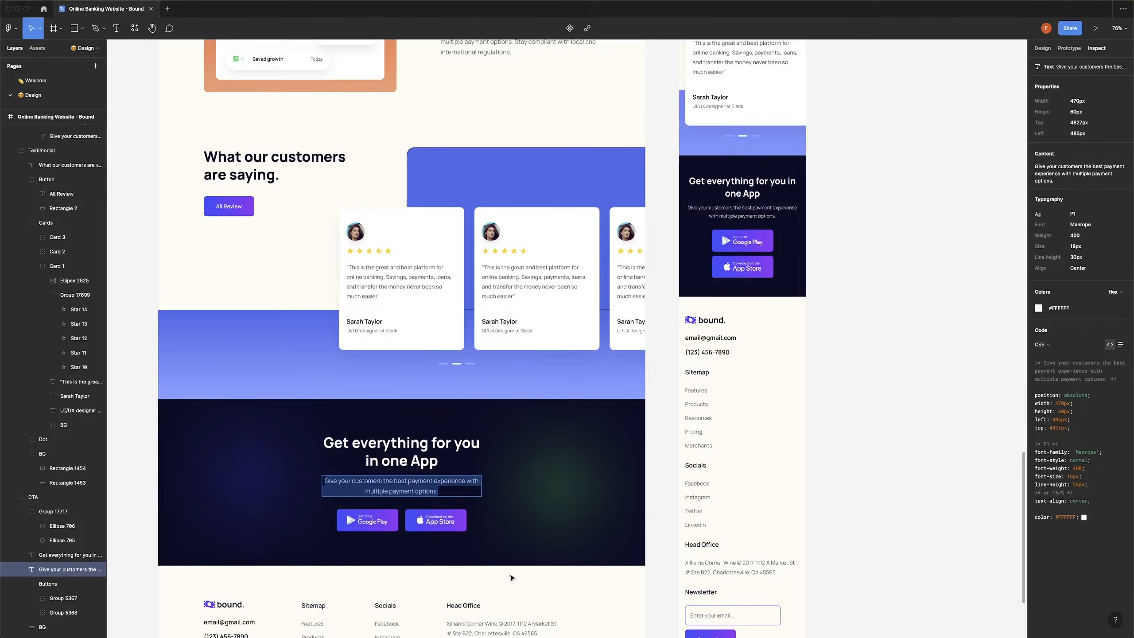
{"action": "key", "text": "alt"}
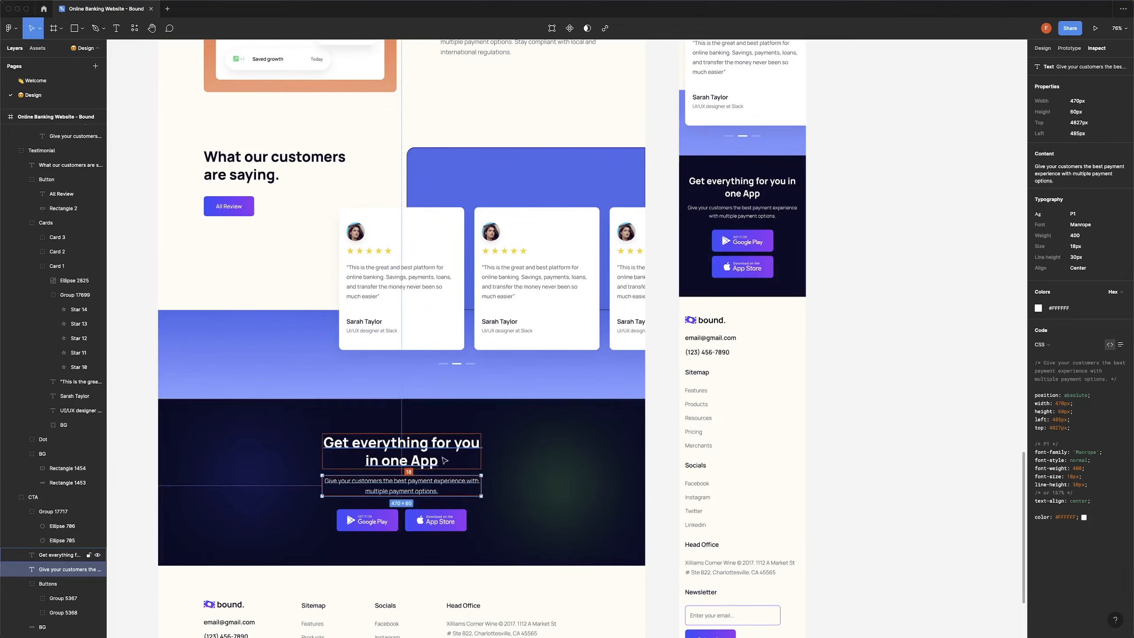
{"action": "key", "text": "super+Tab"}
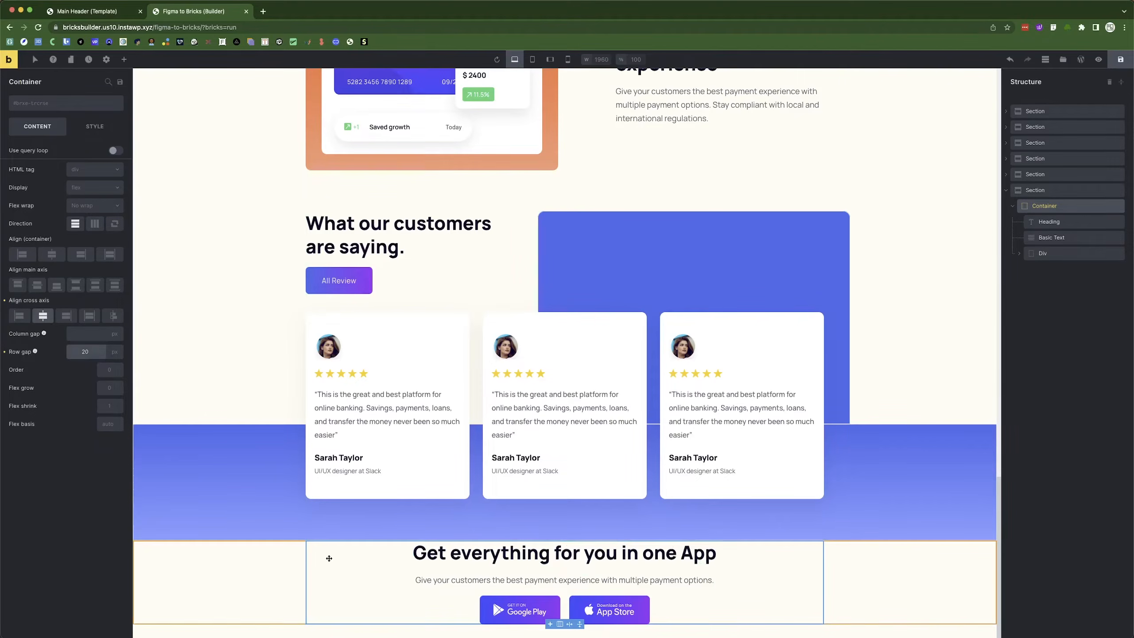
{"action": "left_click", "coordinate": [1040, 190]}
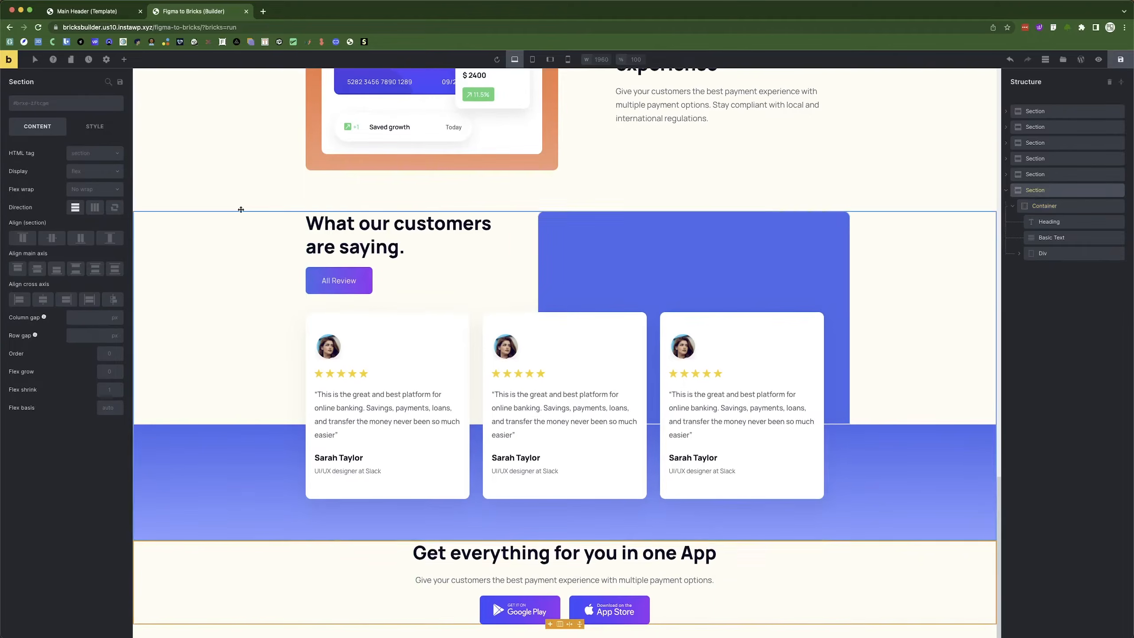
{"action": "left_click", "coordinate": [98, 126]}
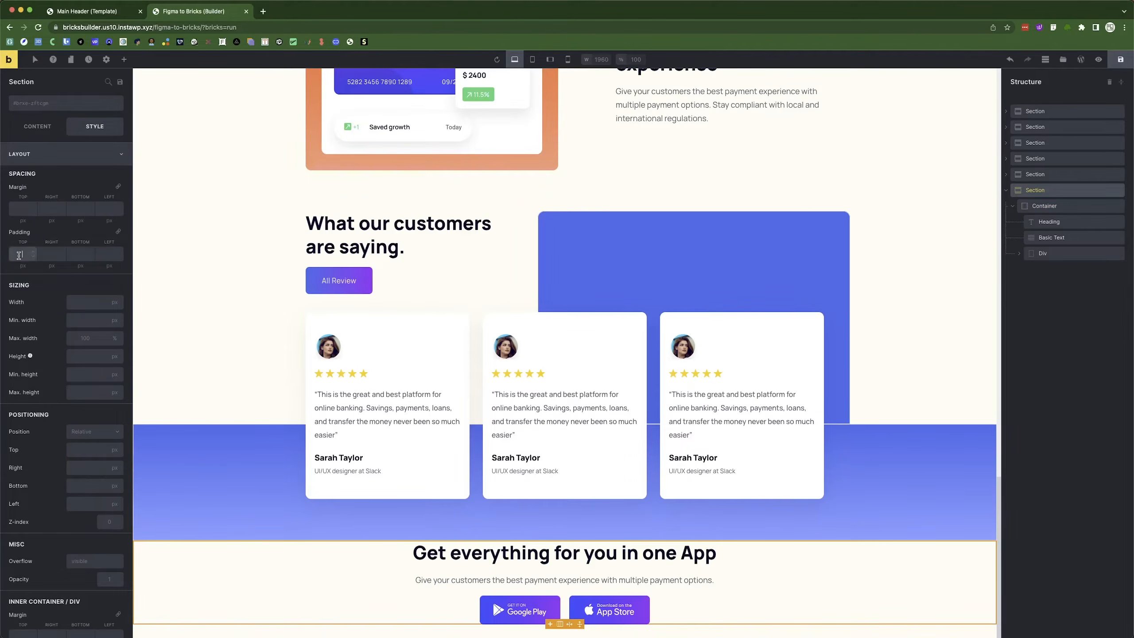
{"action": "type", "text": "90"}
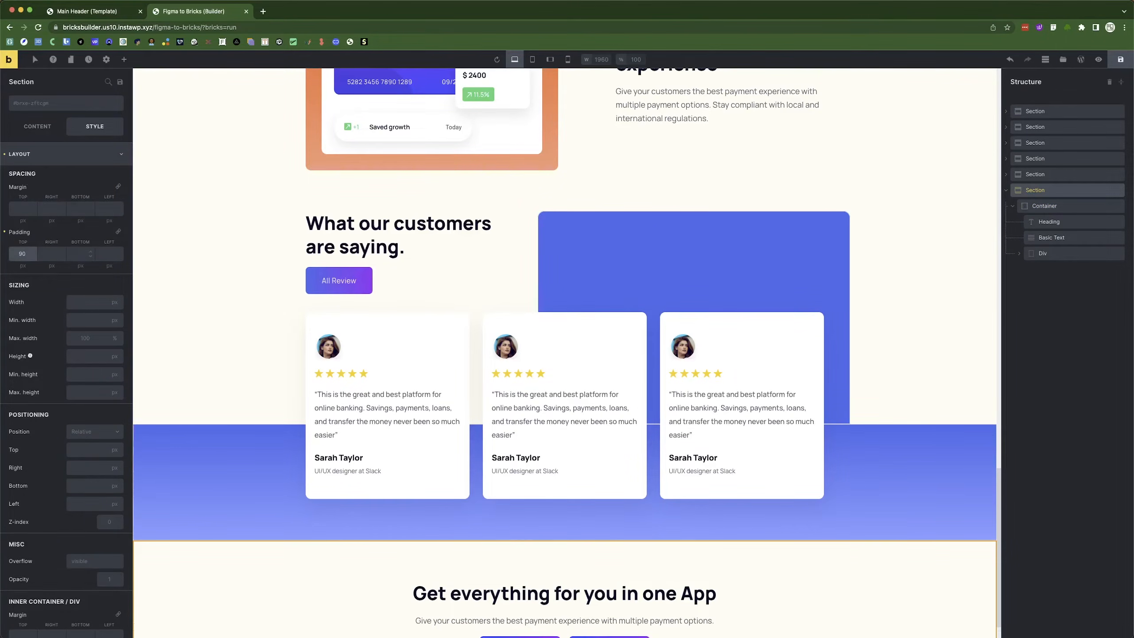
{"action": "left_click", "coordinate": [71, 253]}
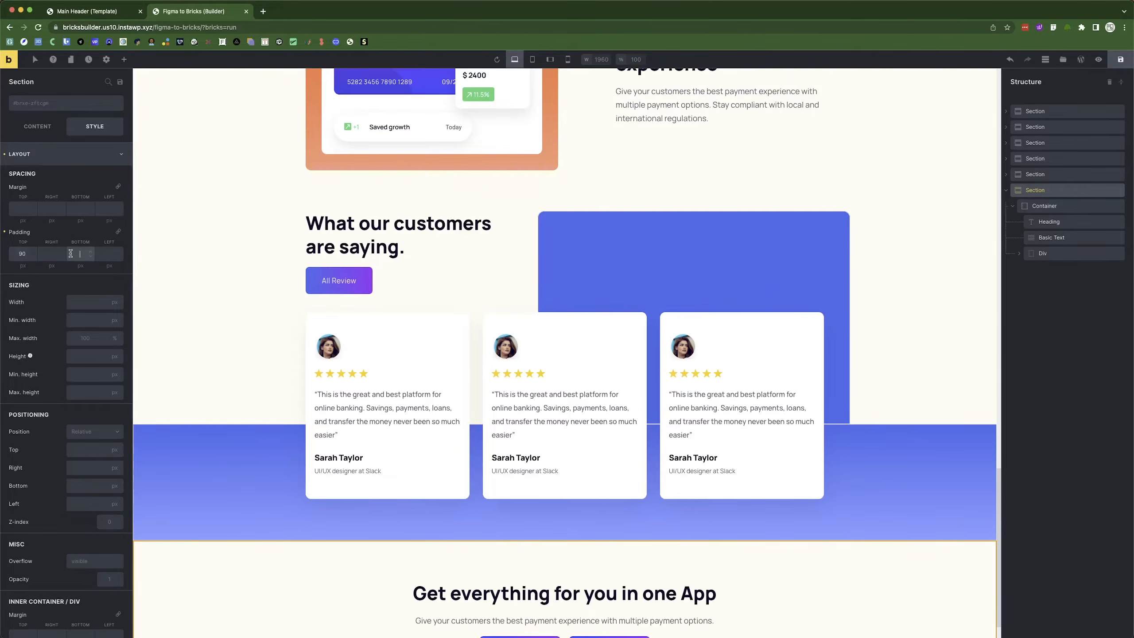
Set the section background to the #0a0c26 preset, confirming the colour in Figma.
{"action": "scroll", "coordinate": [505, 438], "scroll_direction": "down", "scroll_amount": 2}
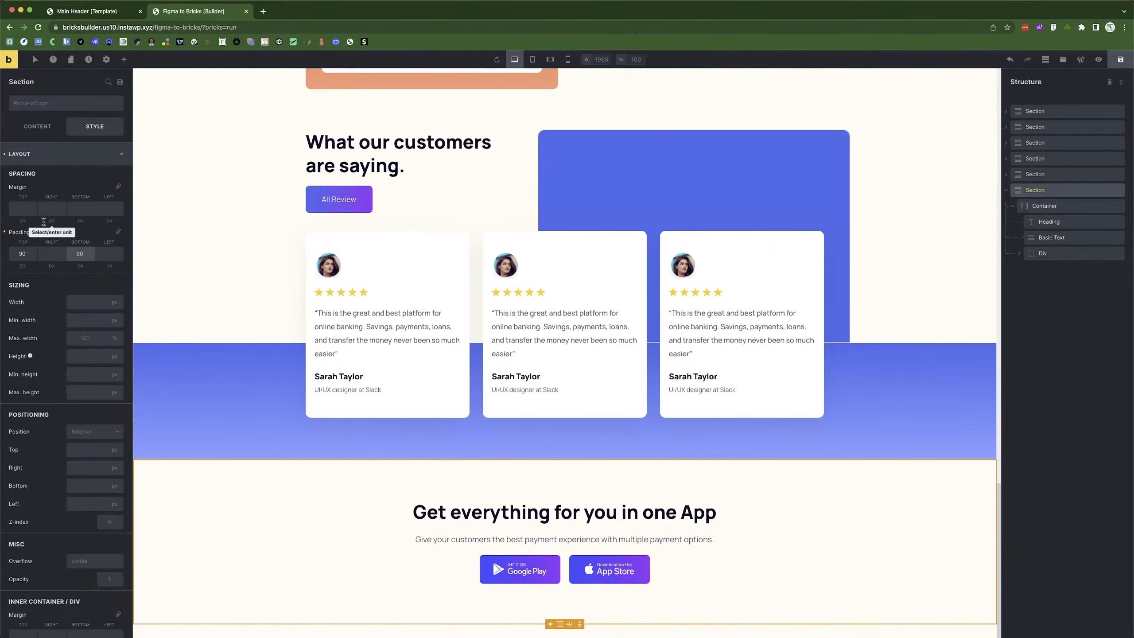
{"action": "left_click", "coordinate": [49, 159]}
{"action": "left_click", "coordinate": [54, 203]}
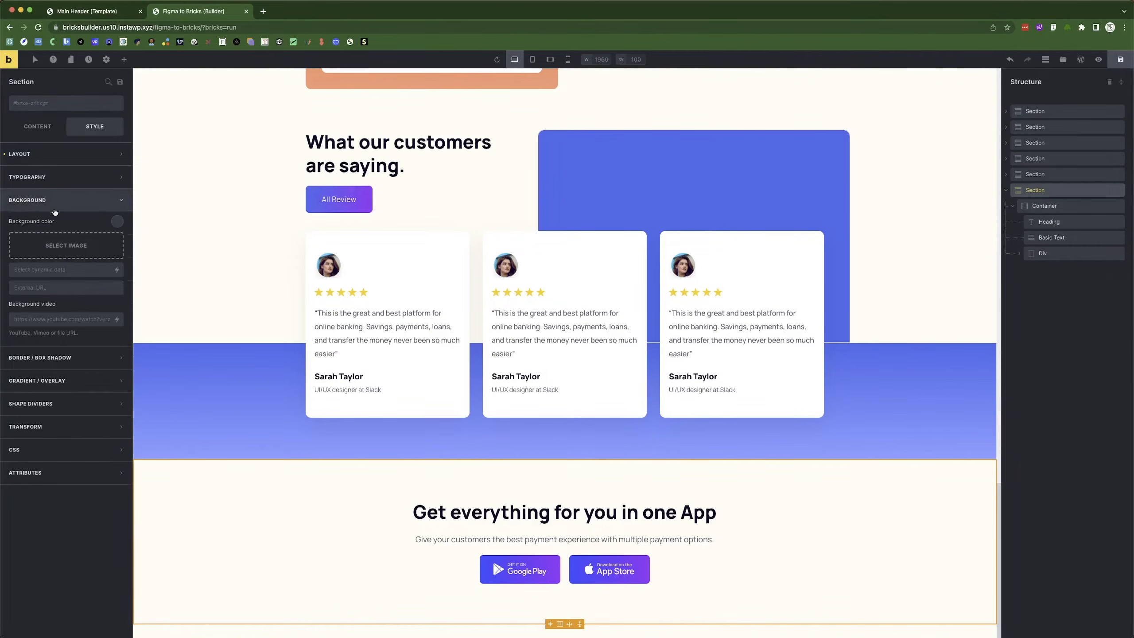
{"action": "left_click", "coordinate": [117, 222]}
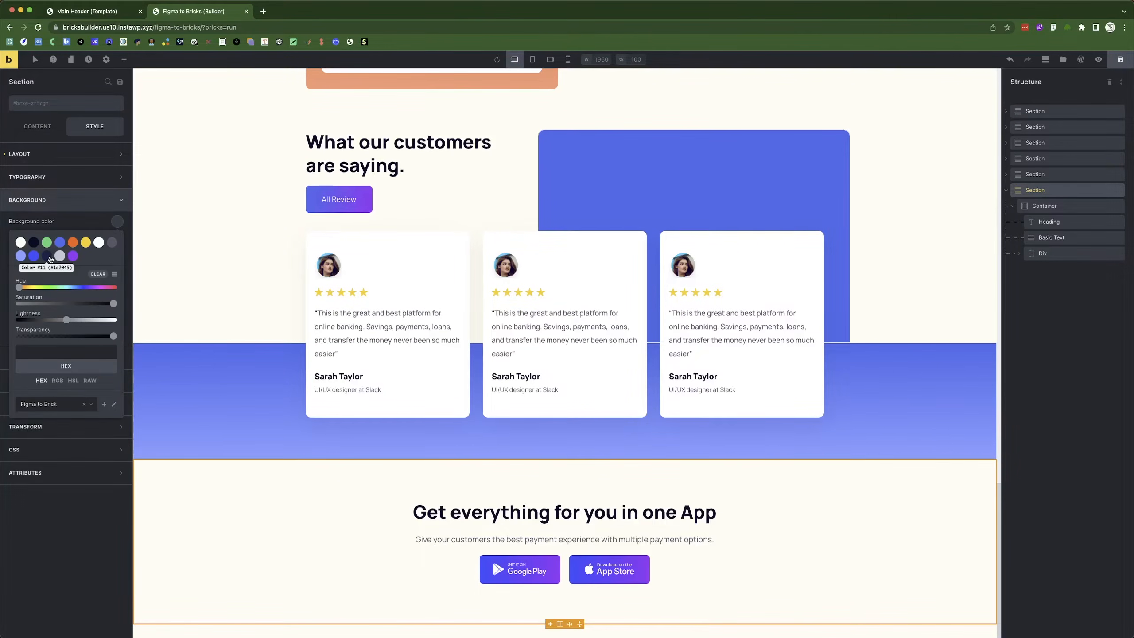
{"action": "key", "text": "super+Tab"}
{"action": "left_click", "coordinate": [342, 417]}
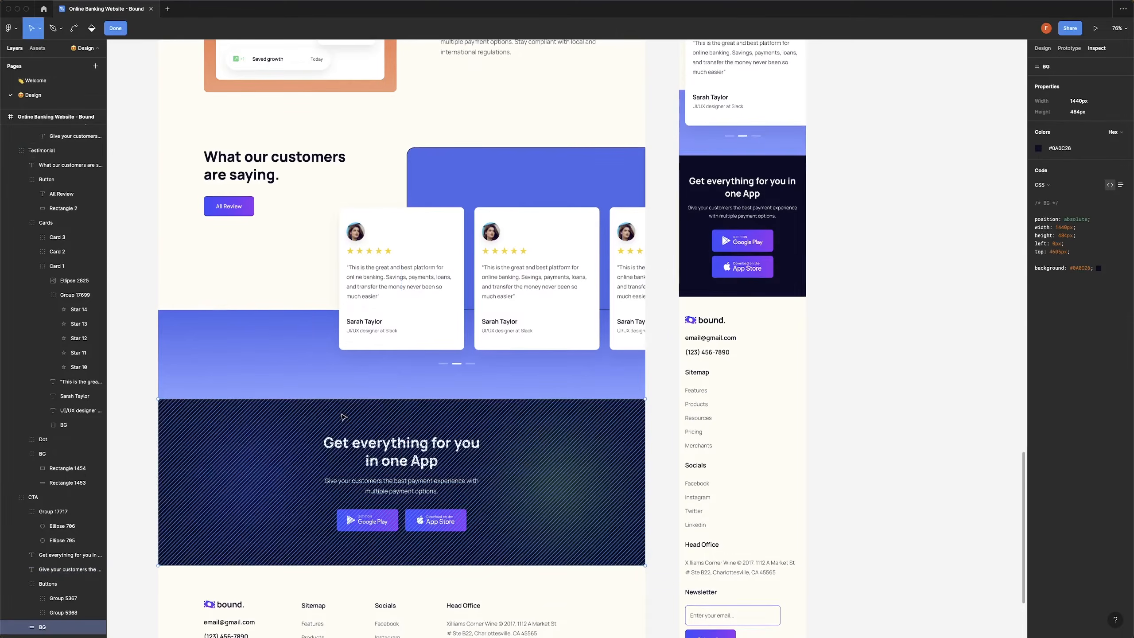
{"action": "key", "text": "super+Tab"}
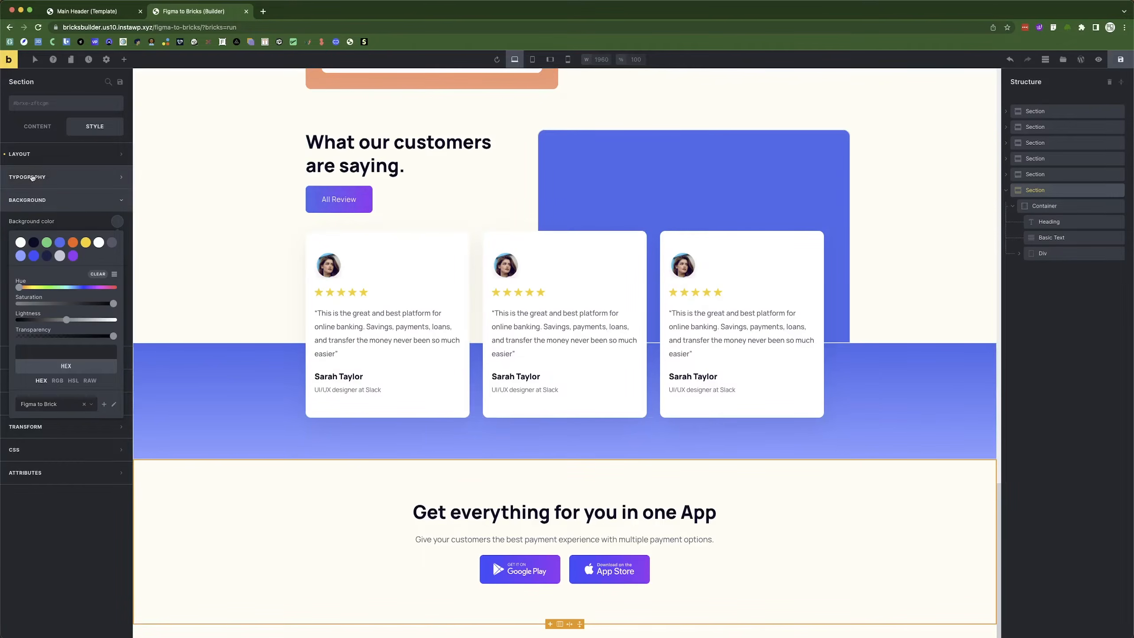
{"action": "left_click", "coordinate": [34, 242]}
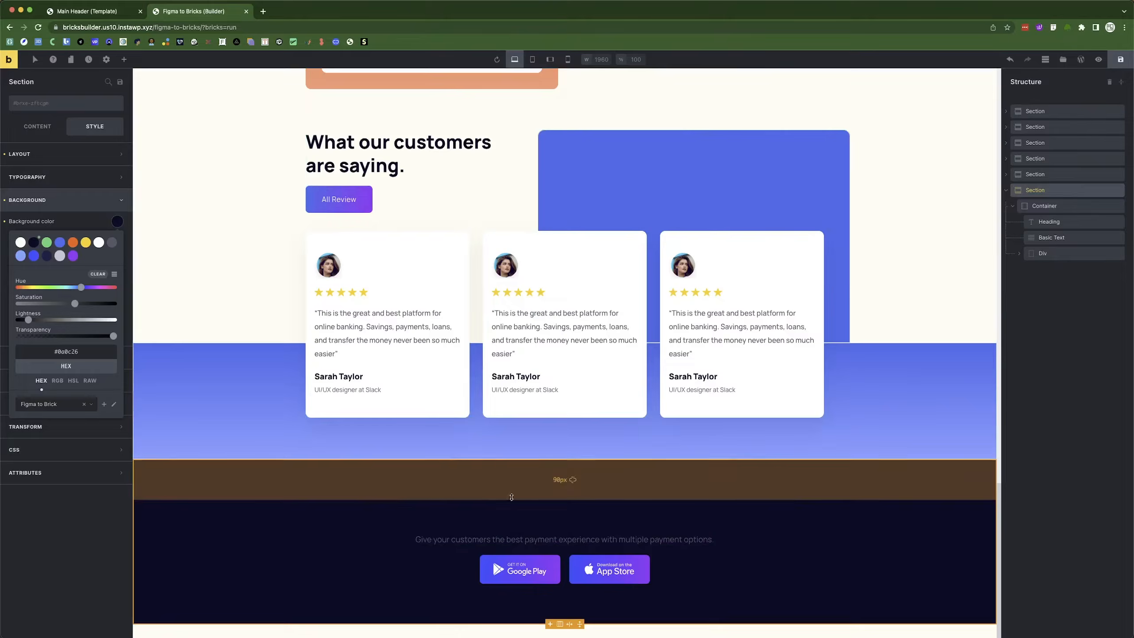
Make the CTA heading and subtitle text cream #fffdf4.
{"action": "left_click", "coordinate": [1027, 224]}
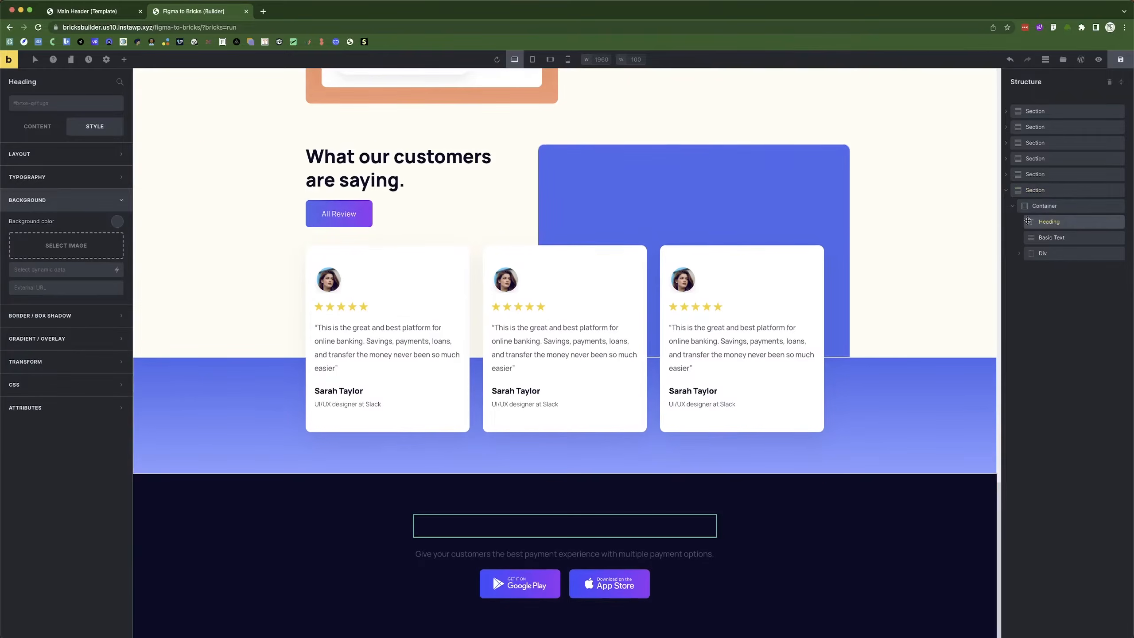
{"action": "left_click", "coordinate": [107, 177]}
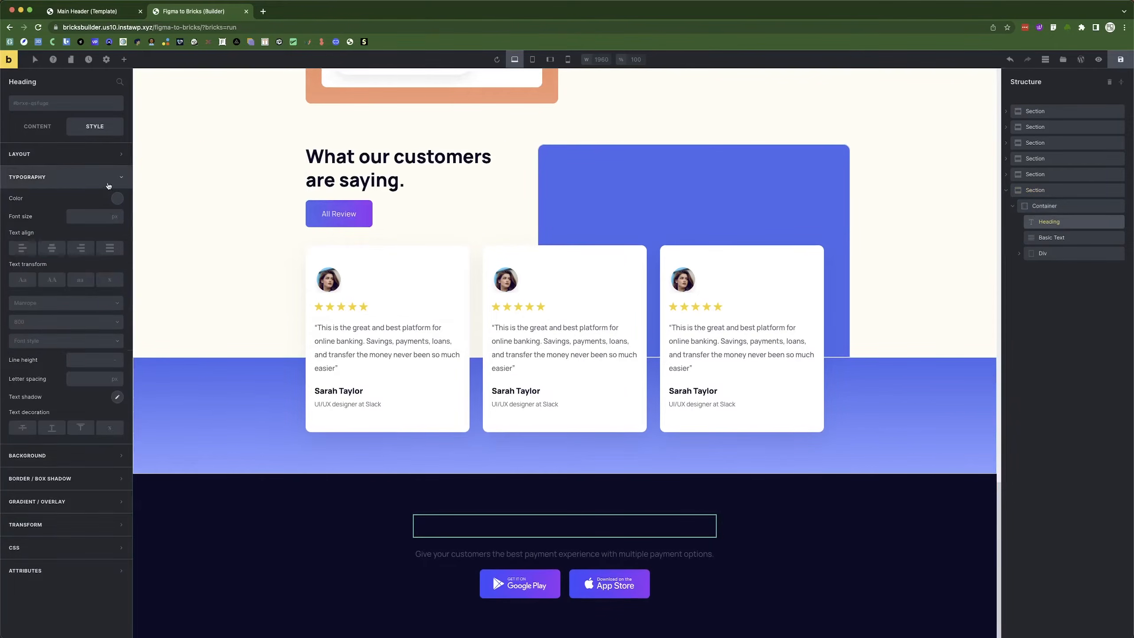
{"action": "left_click", "coordinate": [115, 199]}
{"action": "left_click", "coordinate": [20, 218]}
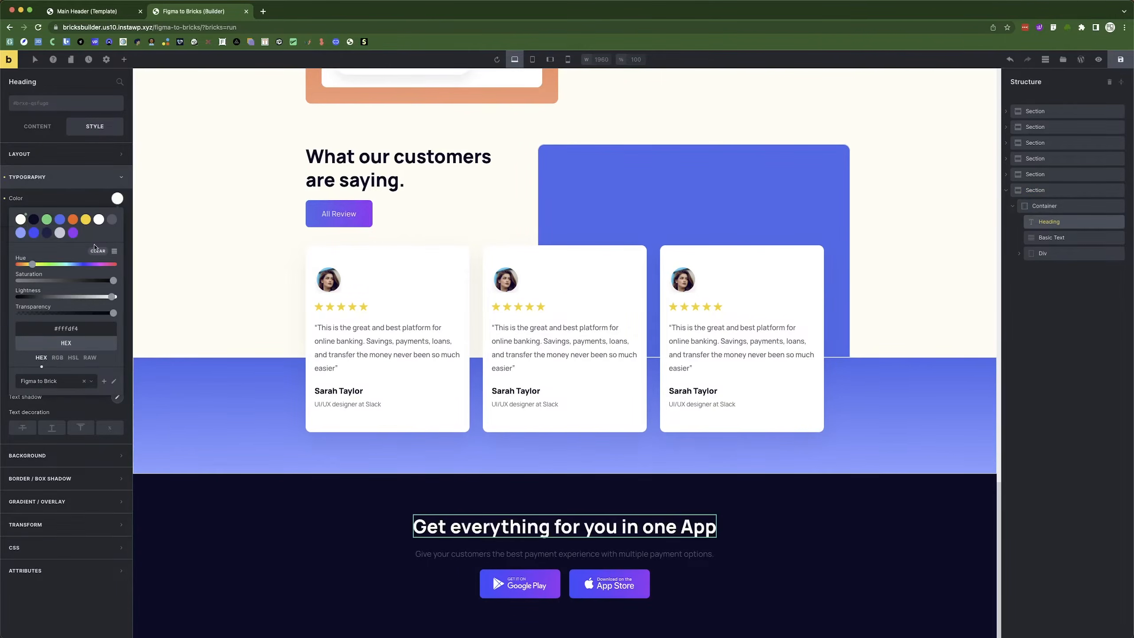
{"action": "left_click", "coordinate": [1064, 238]}
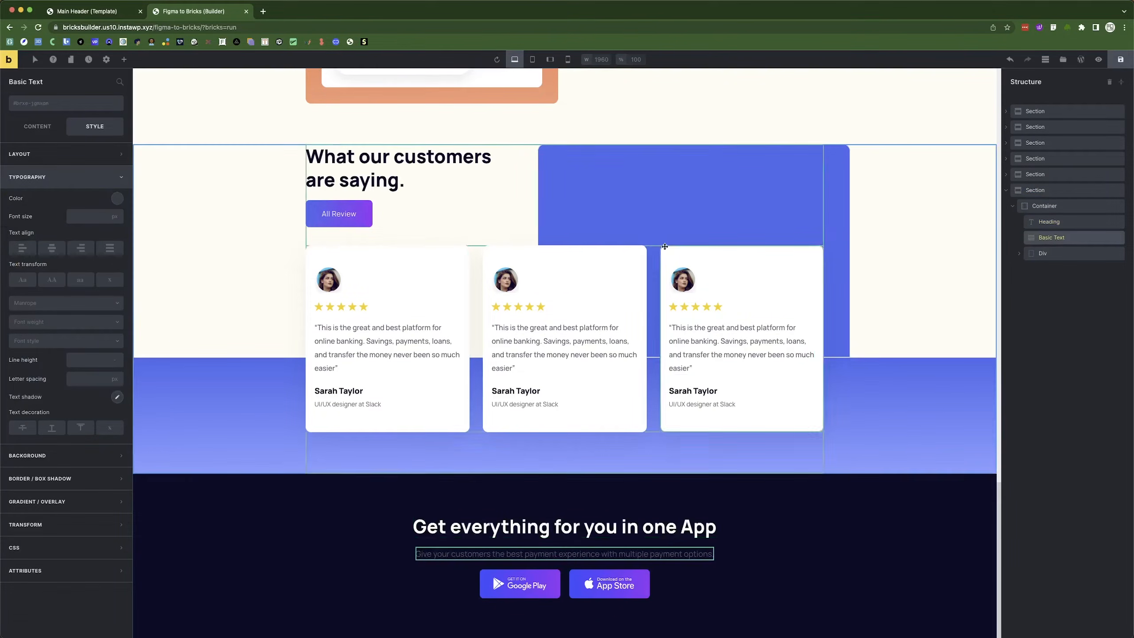
{"action": "left_click", "coordinate": [116, 200]}
{"action": "left_click", "coordinate": [20, 219]}
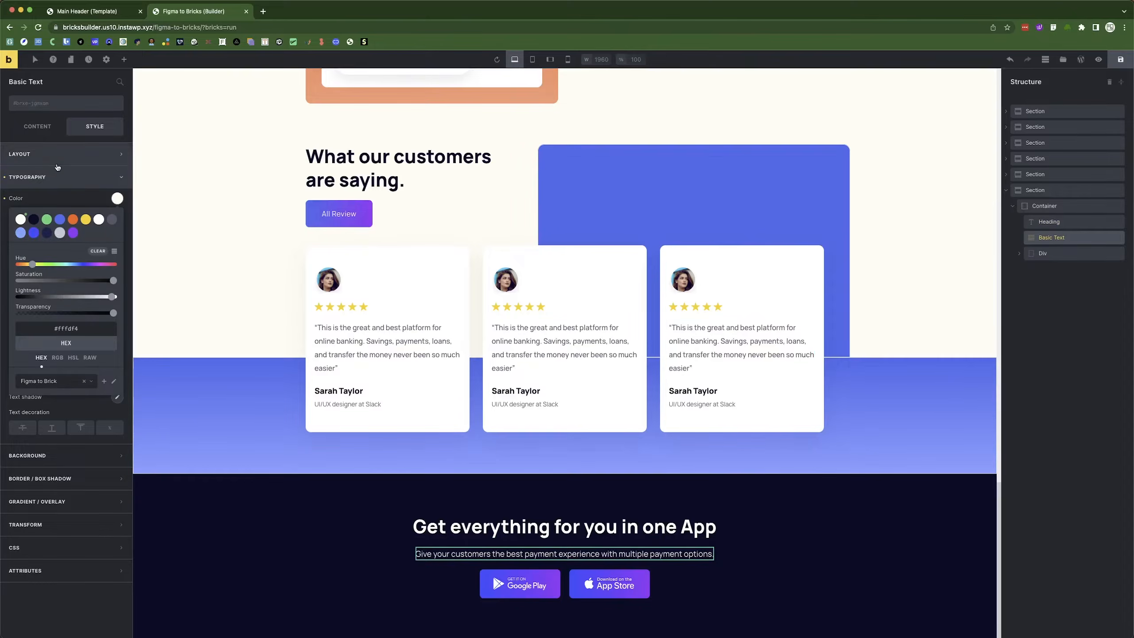
Make the subtitle 470 px wide with centred text.
{"action": "left_click", "coordinate": [55, 156]}
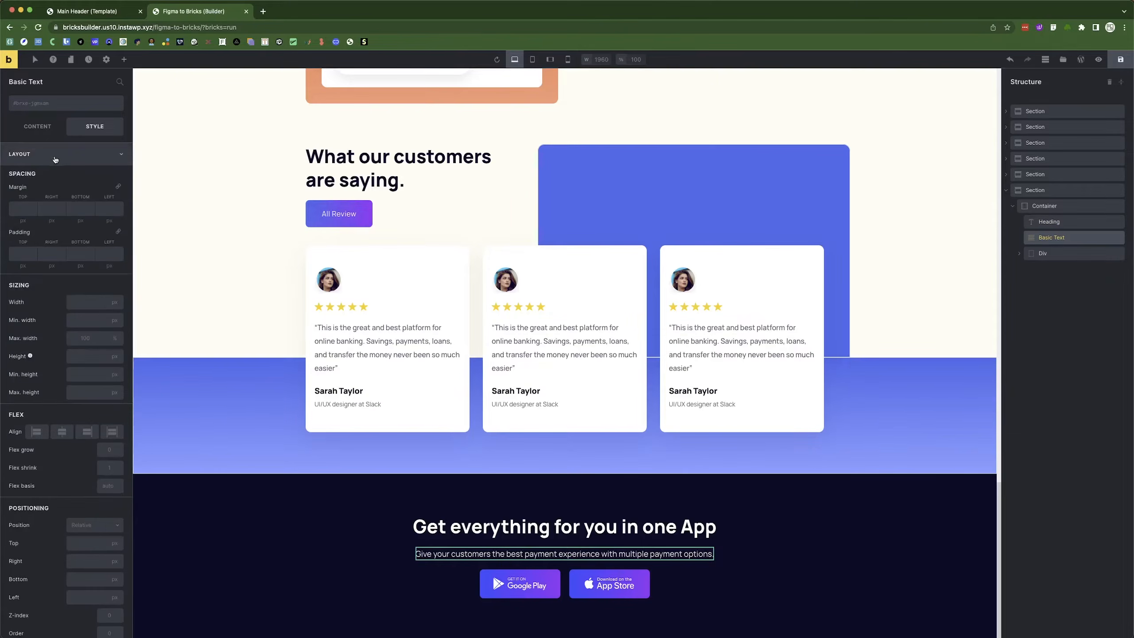
{"action": "left_click", "coordinate": [77, 304]}
{"action": "type", "text": "470"}
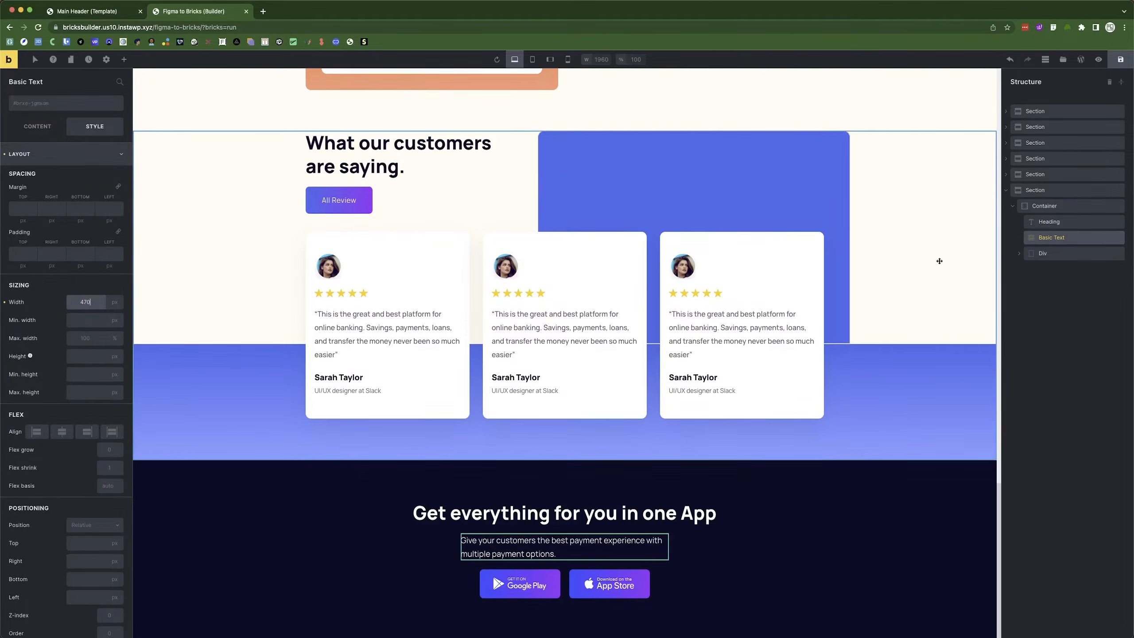
{"action": "left_click", "coordinate": [63, 160]}
{"action": "left_click", "coordinate": [56, 177]}
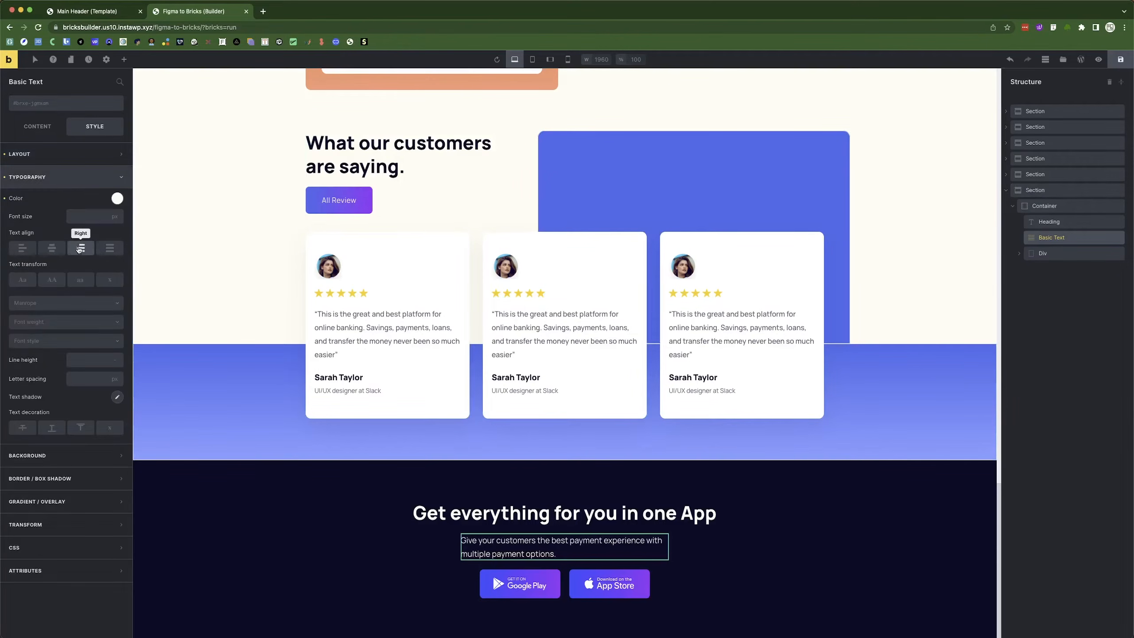
{"action": "left_click", "coordinate": [61, 249]}
Make the heading 470 px wide with centred text.
{"action": "left_click", "coordinate": [1062, 222]}
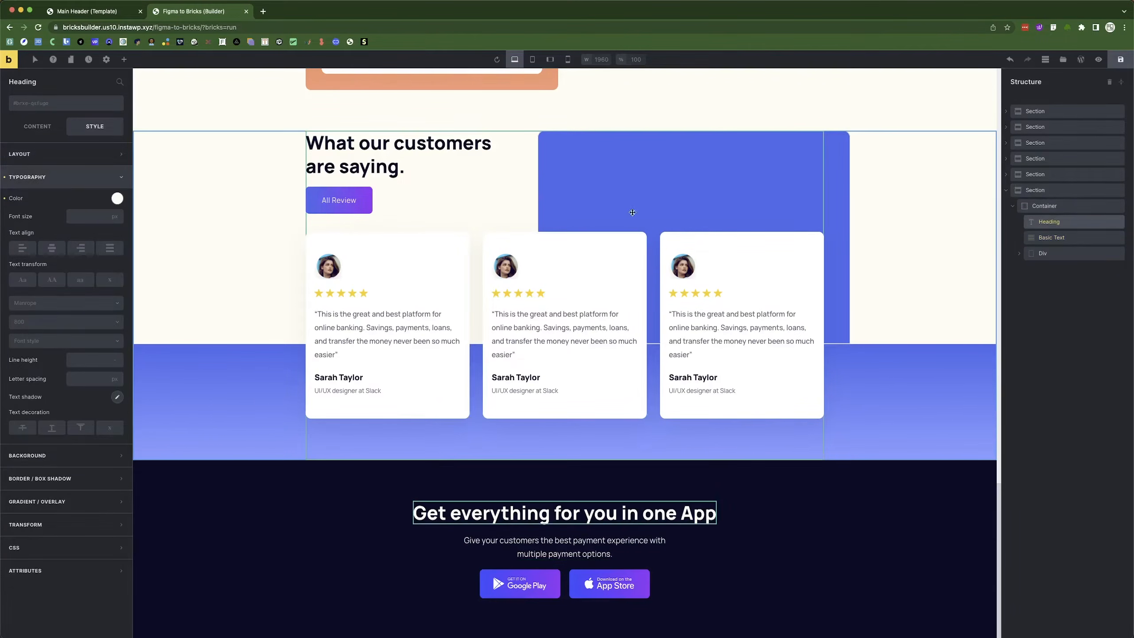
{"action": "left_click", "coordinate": [63, 154]}
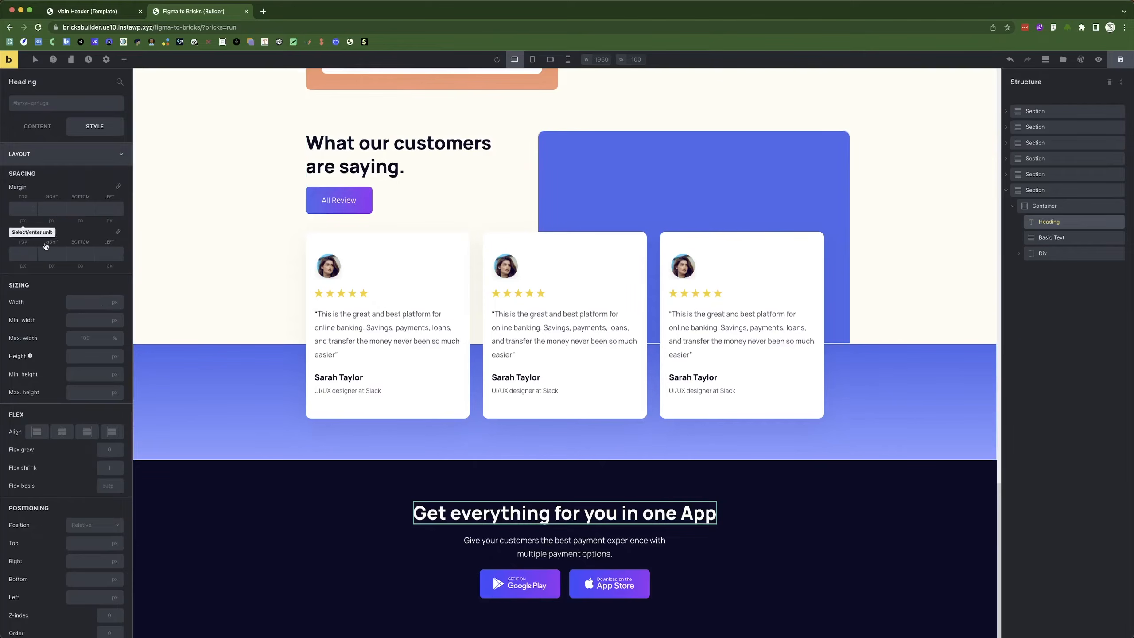
{"action": "left_click", "coordinate": [83, 300]}
{"action": "type", "text": "470"}
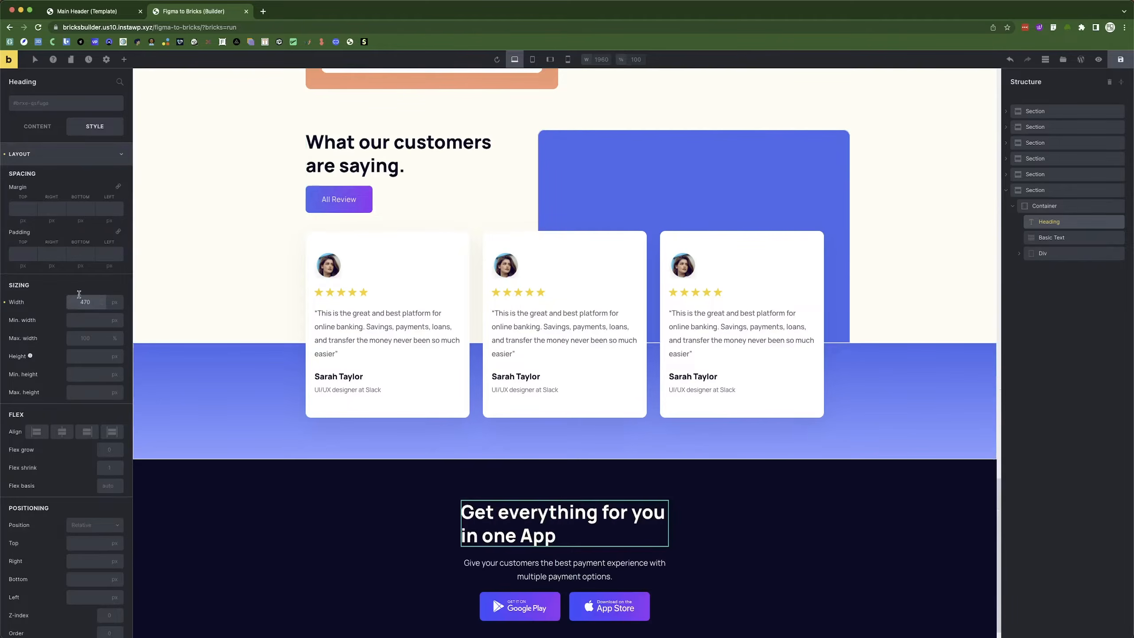
{"action": "left_click", "coordinate": [54, 153]}
{"action": "left_click", "coordinate": [51, 176]}
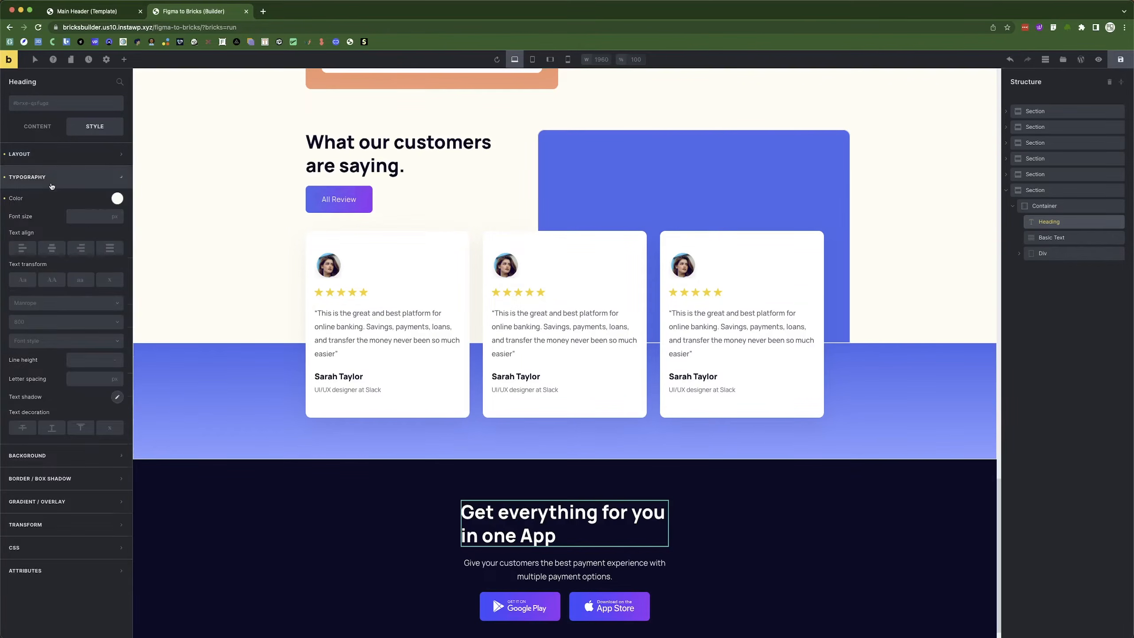
{"action": "left_click", "coordinate": [51, 248]}
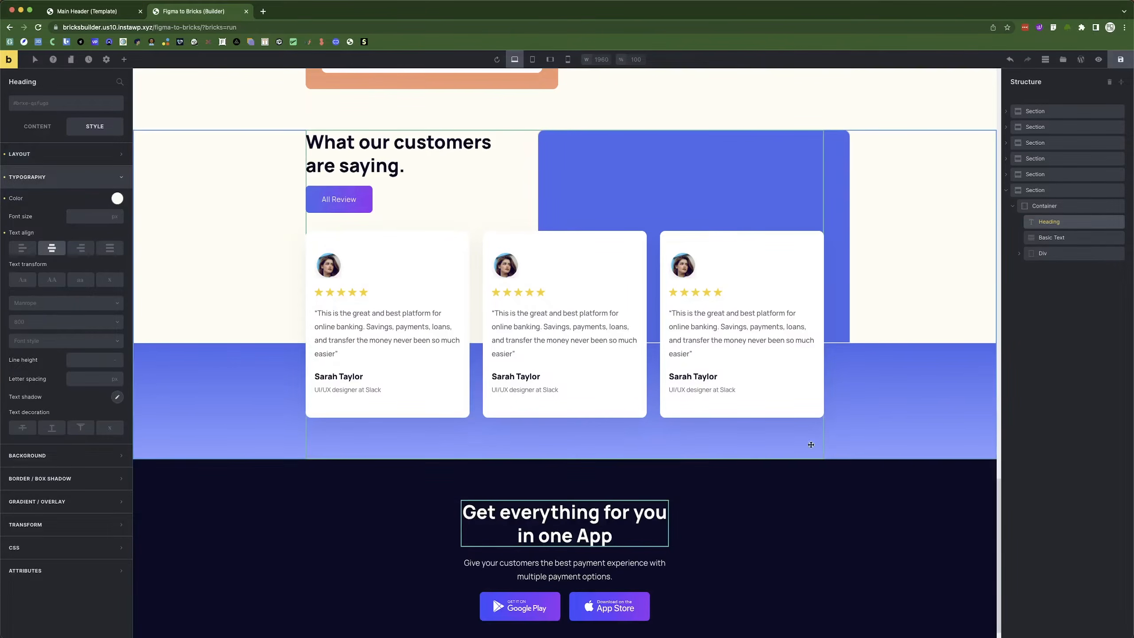
Save the page and bring the Figma design to the front.
{"action": "left_click", "coordinate": [883, 492]}
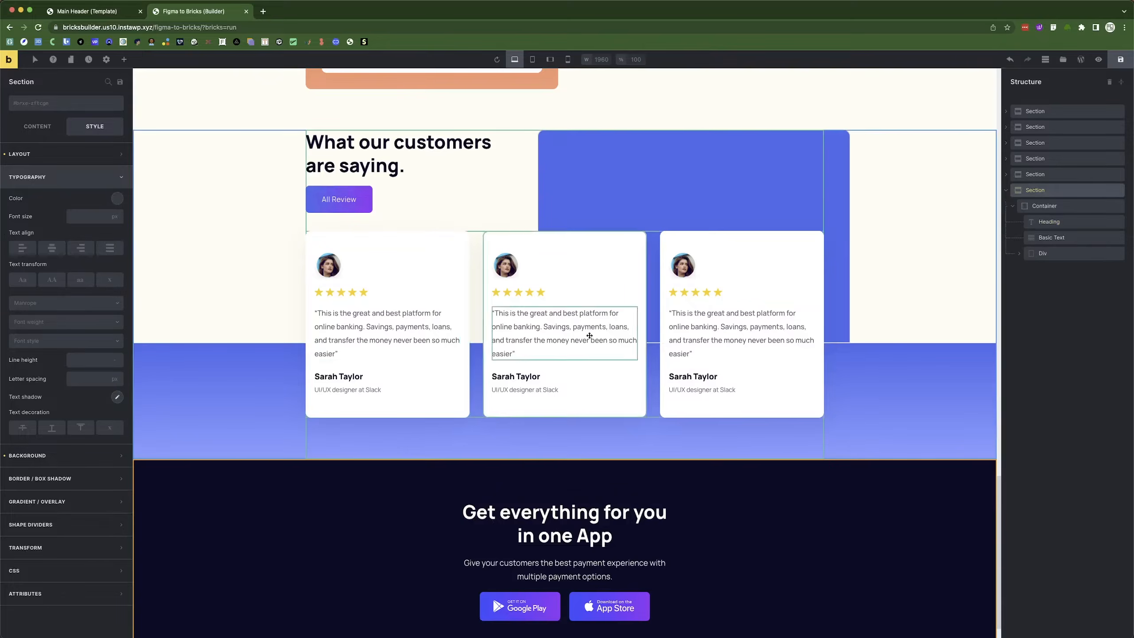
{"action": "key", "text": "ctrl+s"}
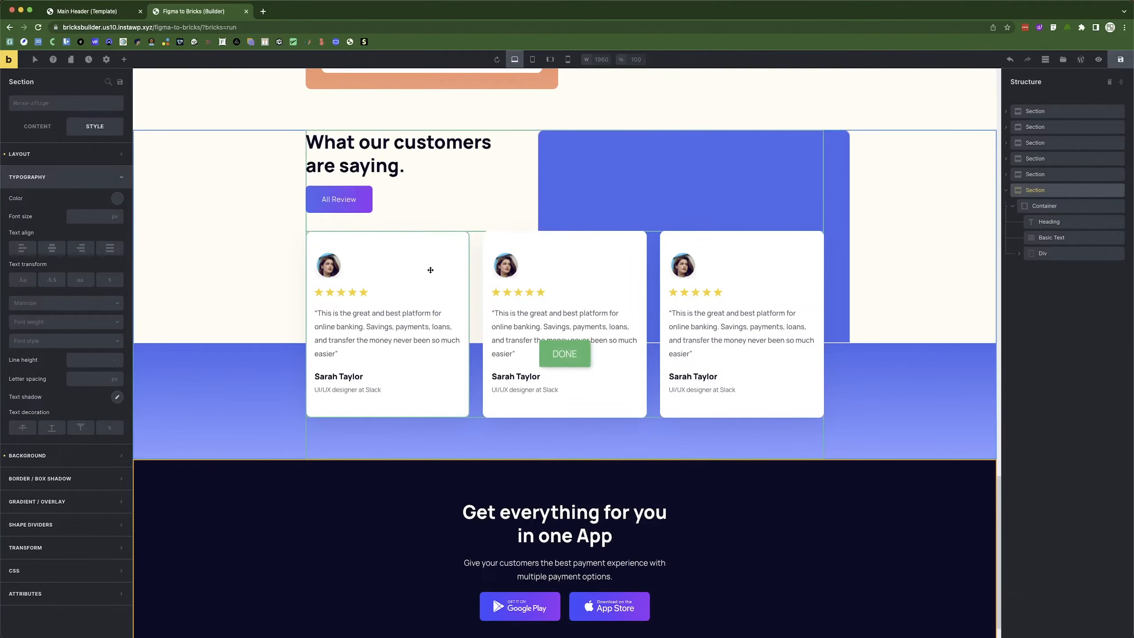
{"action": "key", "text": "super+Tab"}
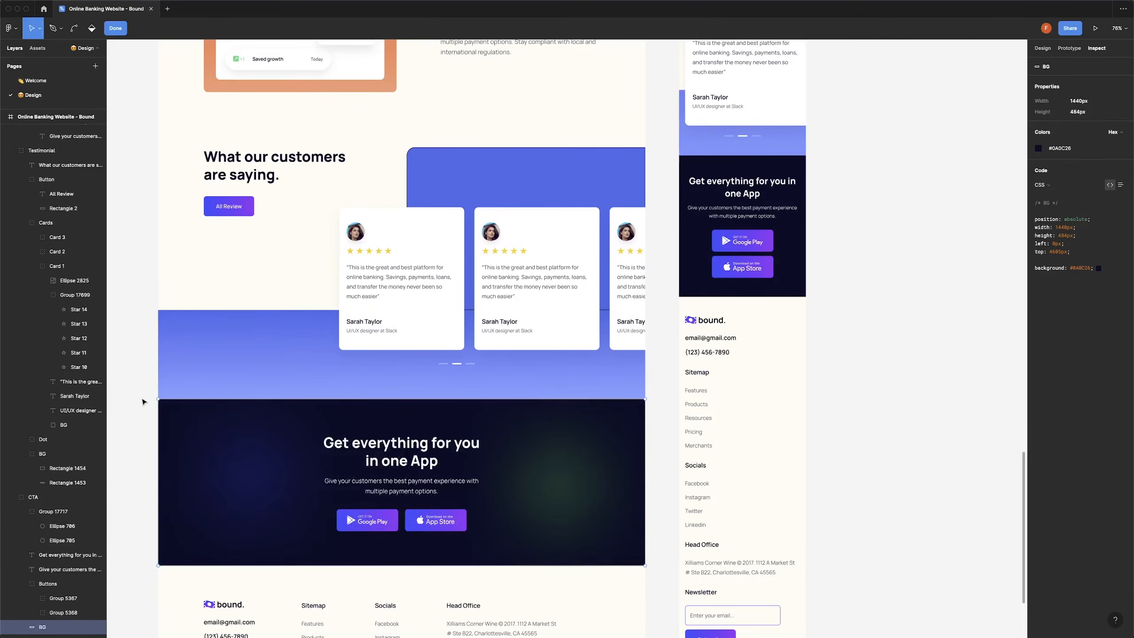
Duplicate the first hero glow block and drag the copy into the CTA section.
{"action": "key", "text": "Escape"}
{"action": "key", "text": "Escape"}
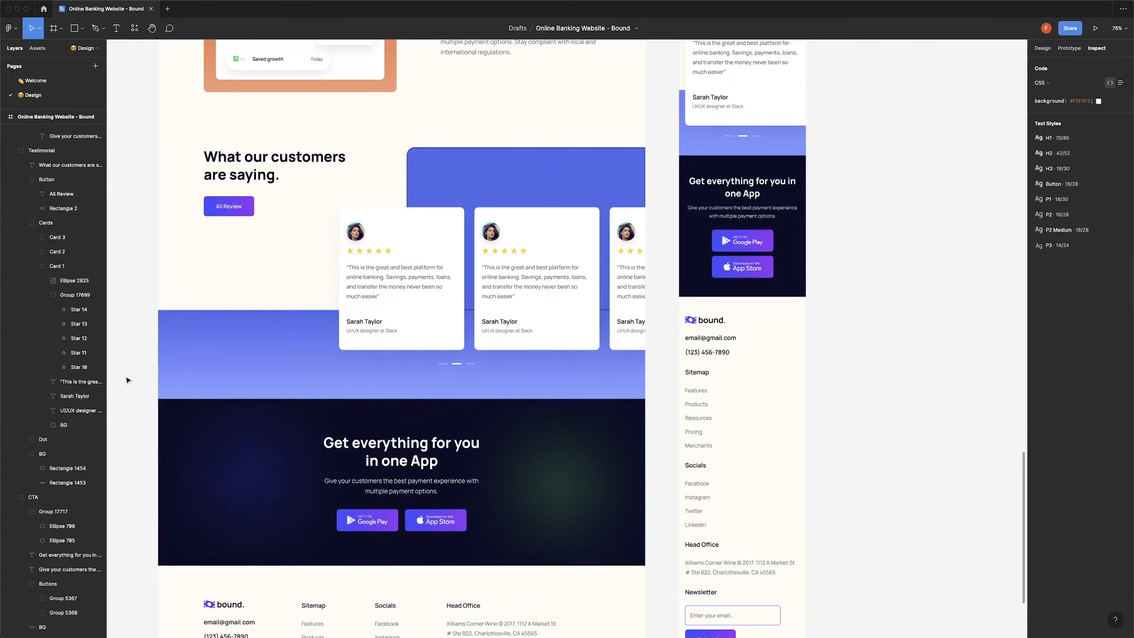
{"action": "key", "text": "super+Tab"}
{"action": "scroll", "coordinate": [413, 299], "scroll_direction": "up", "scroll_amount": 10}
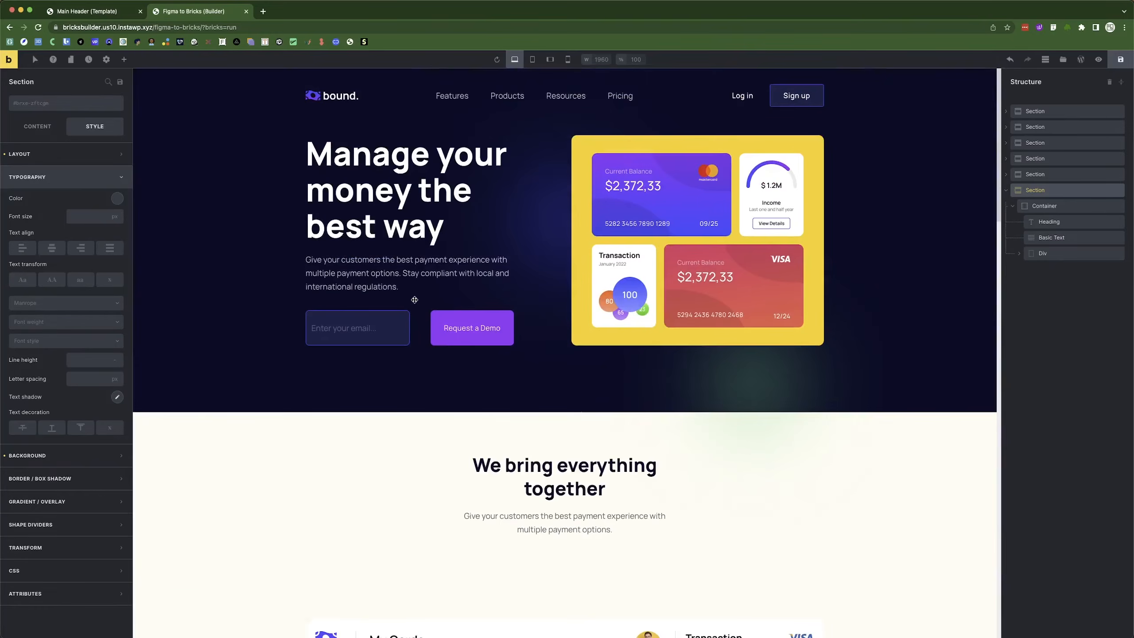
{"action": "left_click", "coordinate": [1004, 193]}
{"action": "left_click", "coordinate": [1006, 111]}
{"action": "left_click", "coordinate": [1048, 143]}
{"action": "right_click", "coordinate": [1048, 145]}
{"action": "left_click", "coordinate": [1048, 175]}
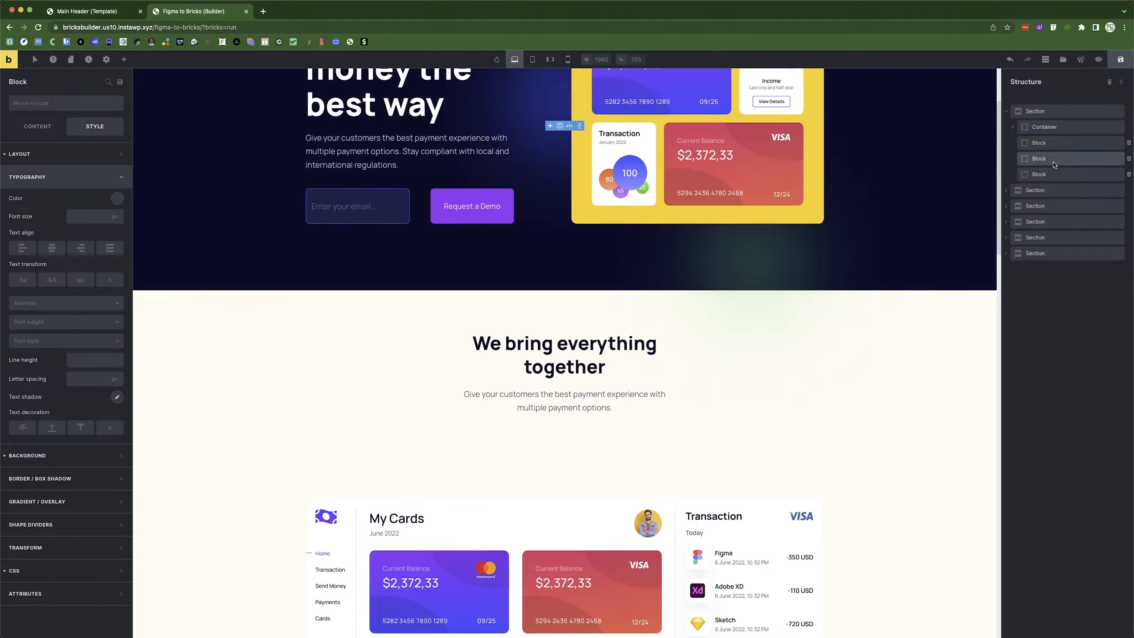
{"action": "left_click_drag", "start_coordinate": [1048, 174], "coordinate": [1050, 257]}
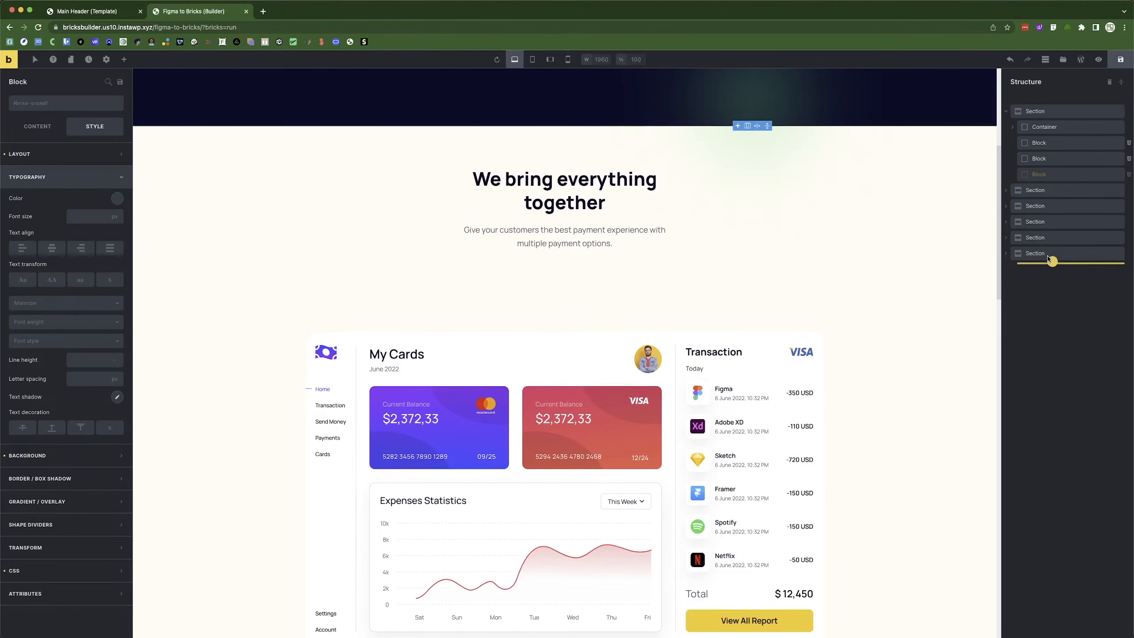
Duplicate the second hero glow block and move it into the CTA section.
{"action": "left_click", "coordinate": [1043, 160]}
{"action": "right_click", "coordinate": [1042, 159]}
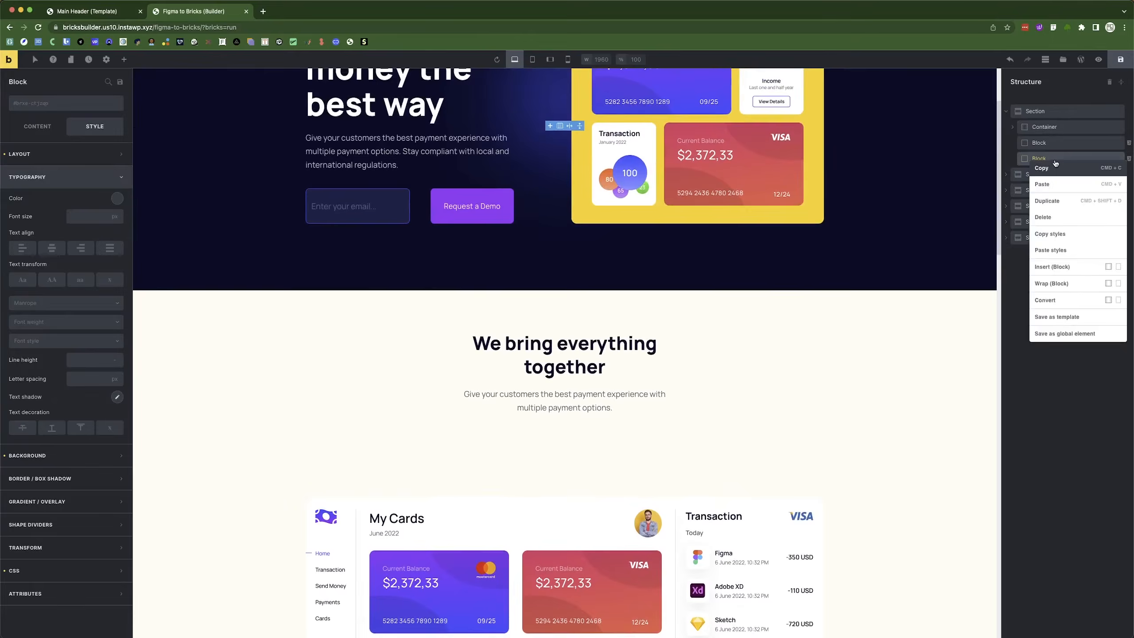
{"action": "left_click", "coordinate": [1053, 202]}
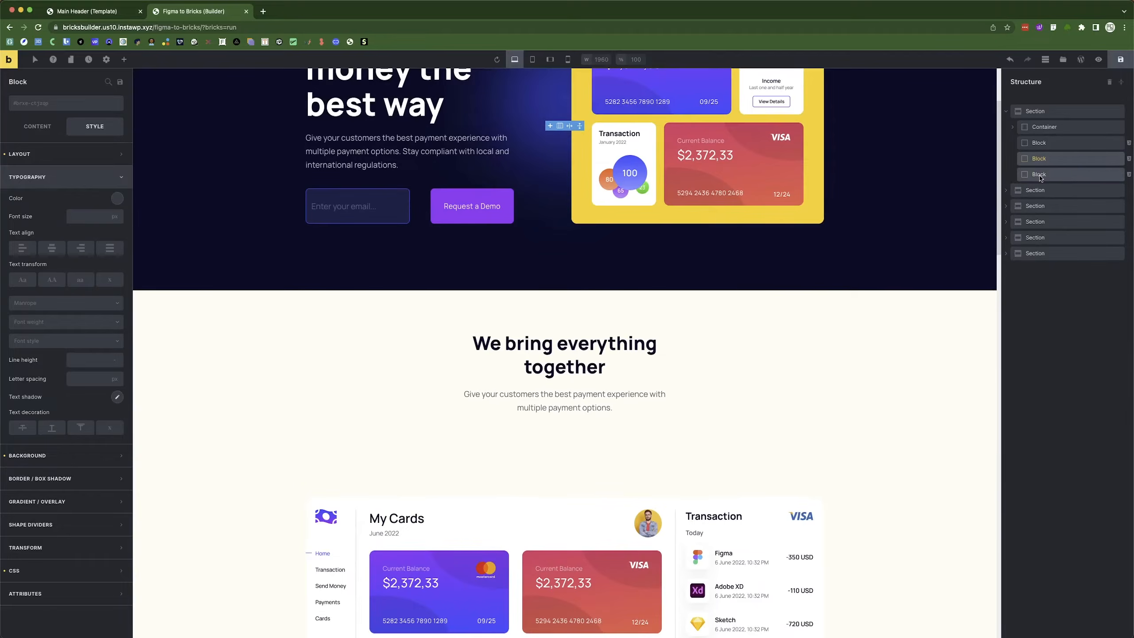
{"action": "left_click", "coordinate": [1058, 176]}
{"action": "left_click_drag", "start_coordinate": [1043, 177], "coordinate": [1016, 237]}
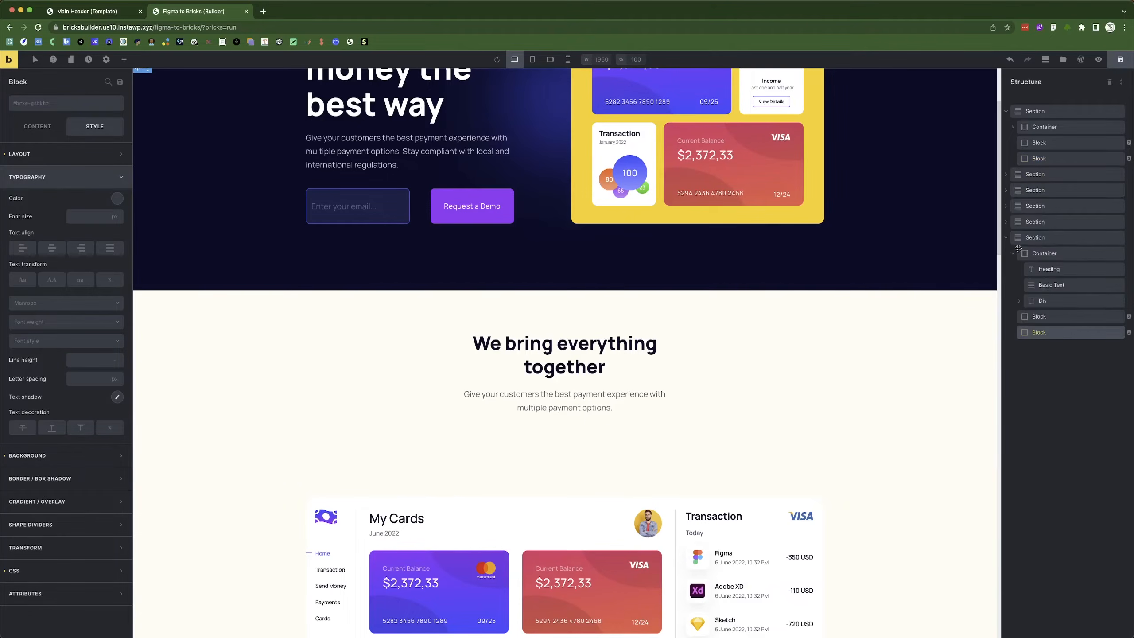
Clear the bottom offset of the first glow block in the CTA section.
{"action": "scroll", "coordinate": [649, 476], "scroll_direction": "down", "scroll_amount": 20}
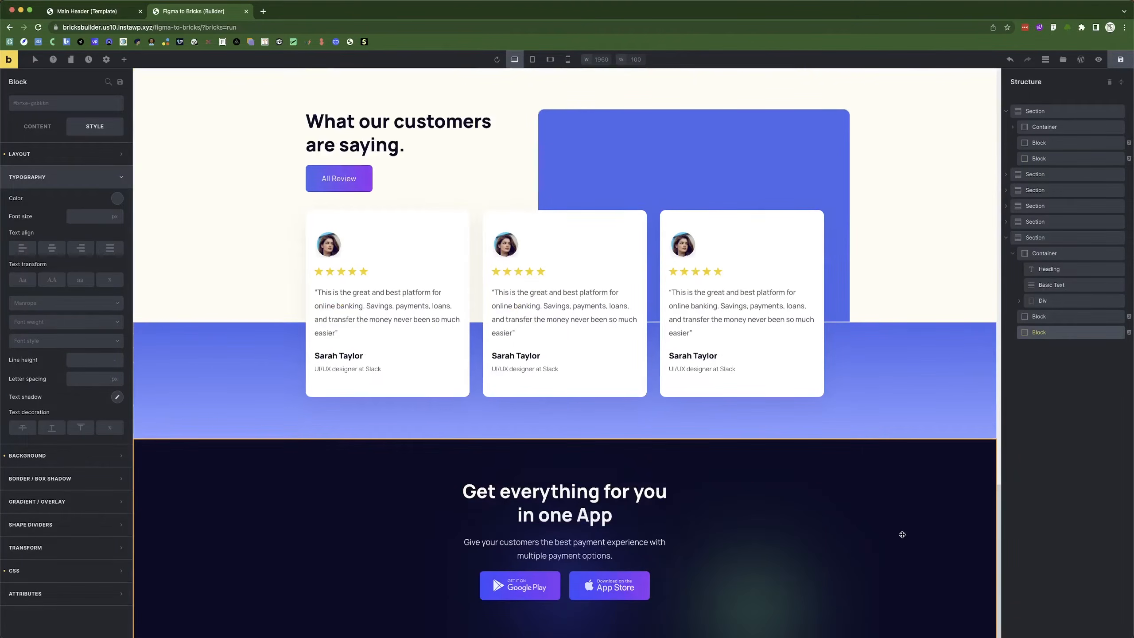
{"action": "left_click", "coordinate": [1058, 320]}
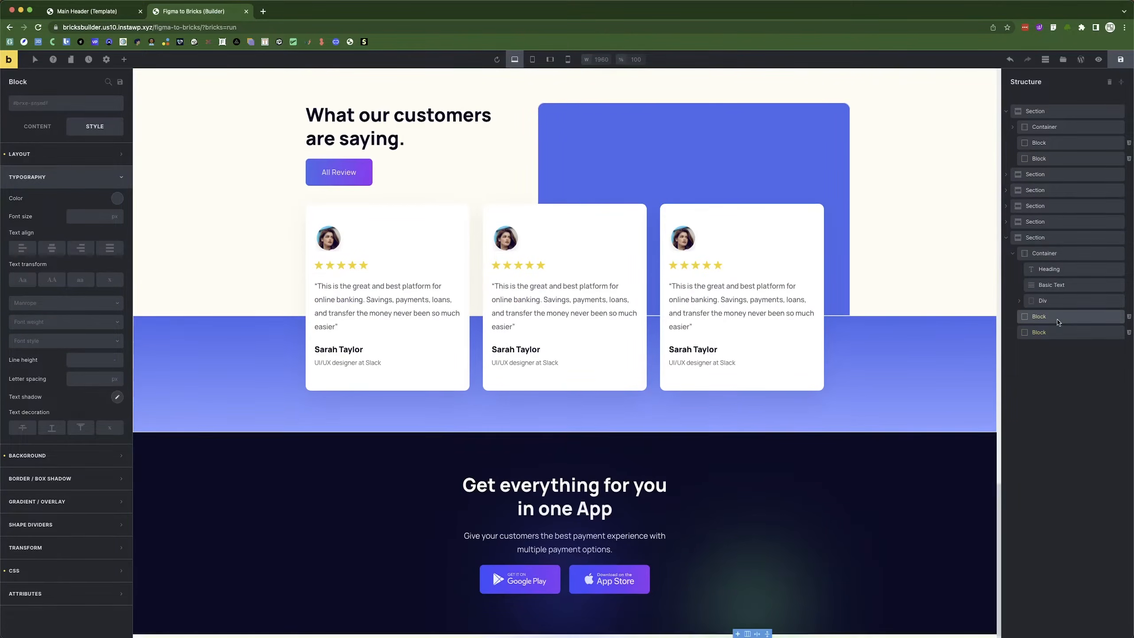
{"action": "left_click", "coordinate": [44, 177]}
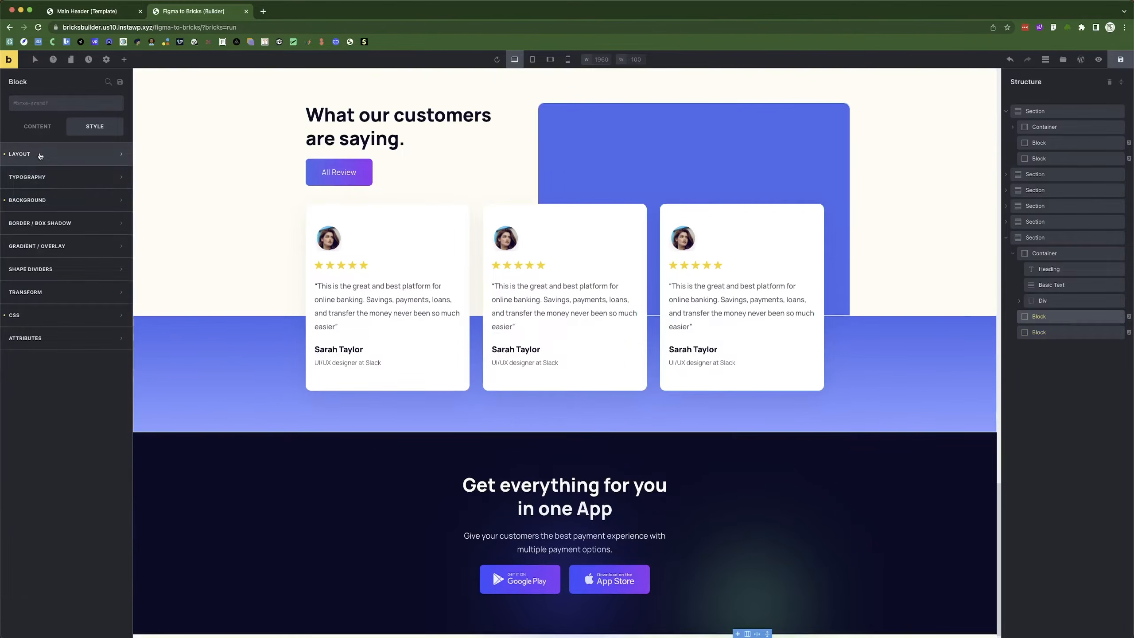
{"action": "left_click", "coordinate": [43, 159]}
{"action": "scroll", "coordinate": [87, 408], "scroll_direction": "down", "scroll_amount": 10}
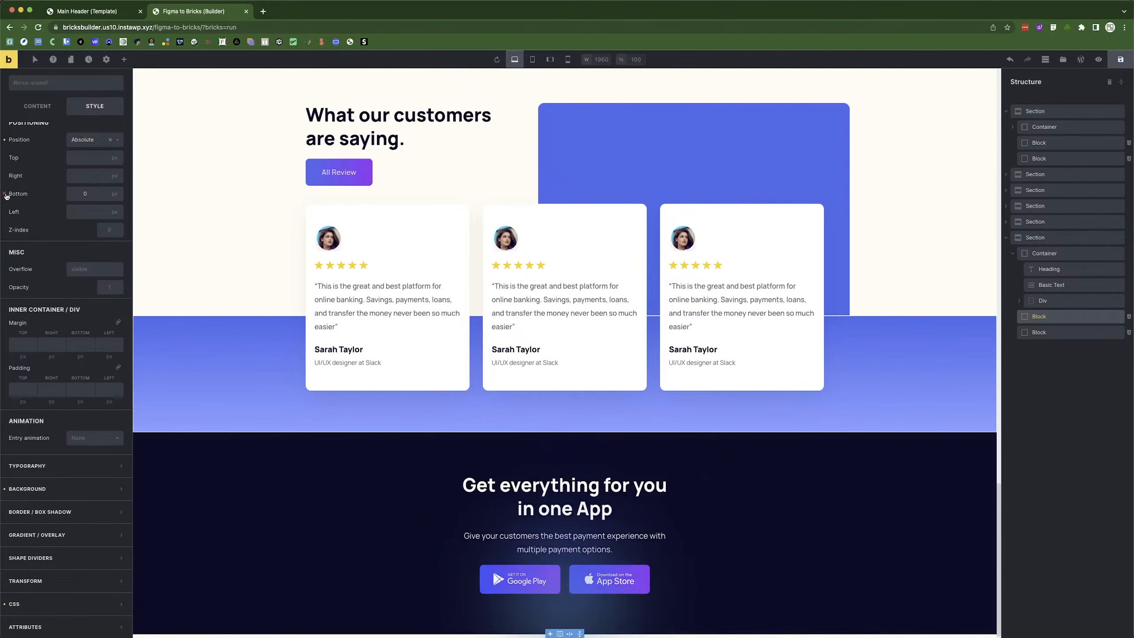
{"action": "left_click", "coordinate": [80, 193]}
{"action": "key", "text": "BackSpace"}
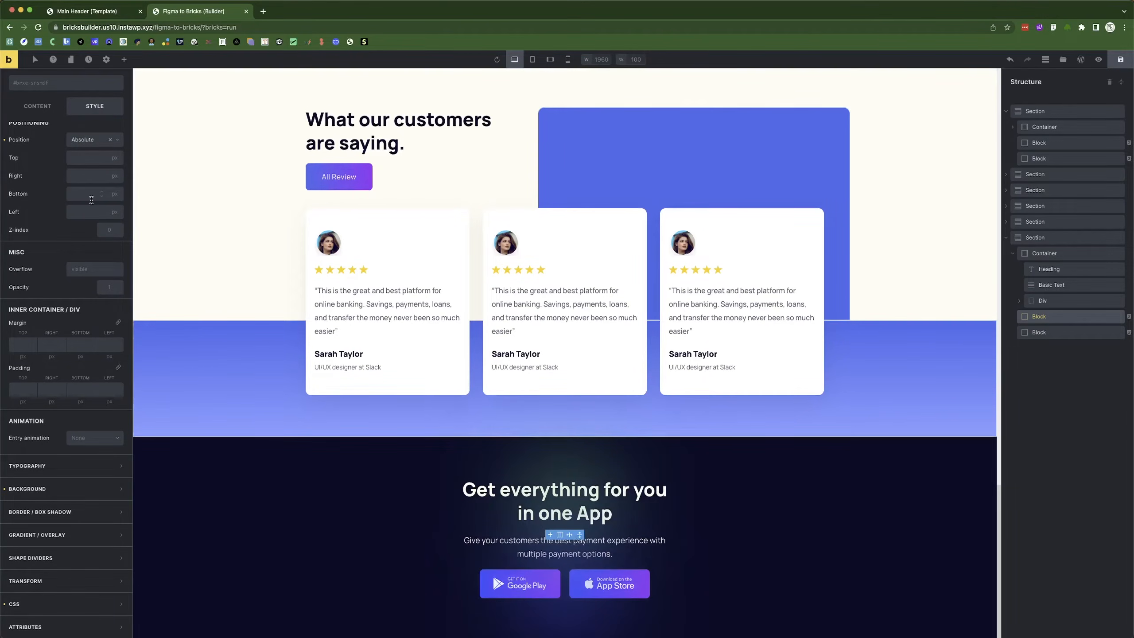
{"action": "left_click", "coordinate": [1012, 254]}
{"action": "left_click", "coordinate": [1035, 237]}
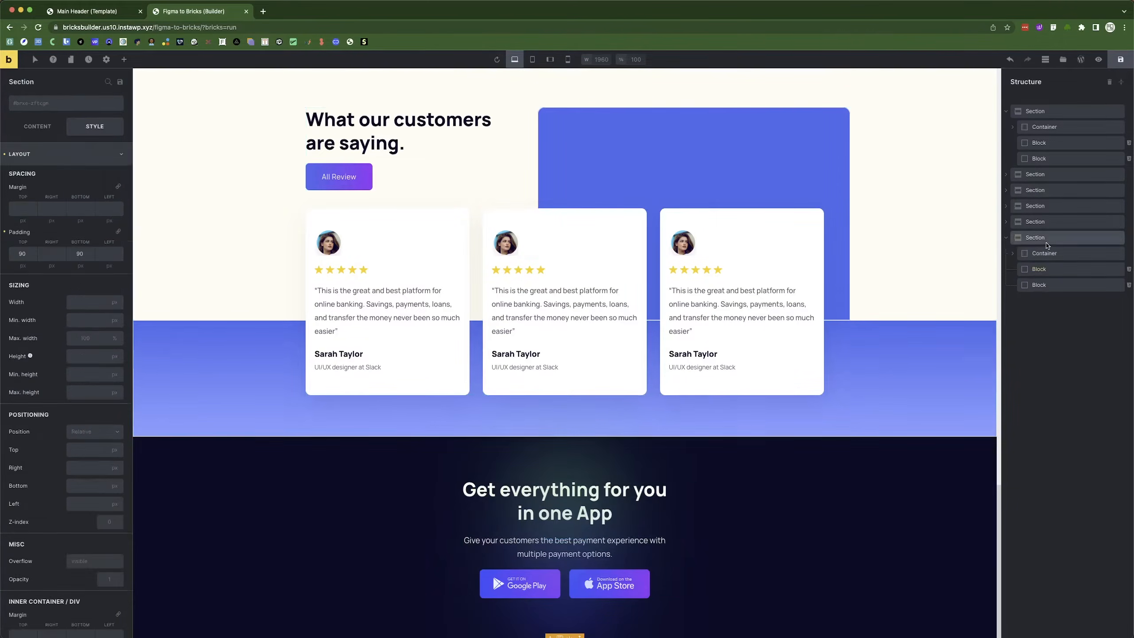
{"action": "left_click", "coordinate": [30, 122]}
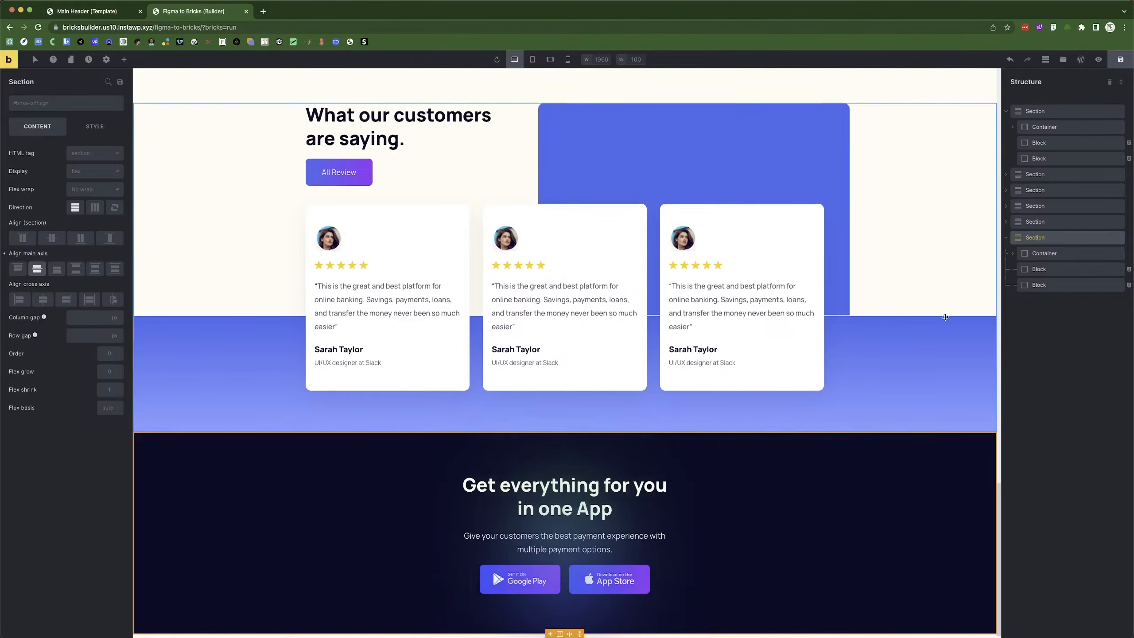
Set the first glow block's left offset to 0.
{"action": "left_click", "coordinate": [1050, 270]}
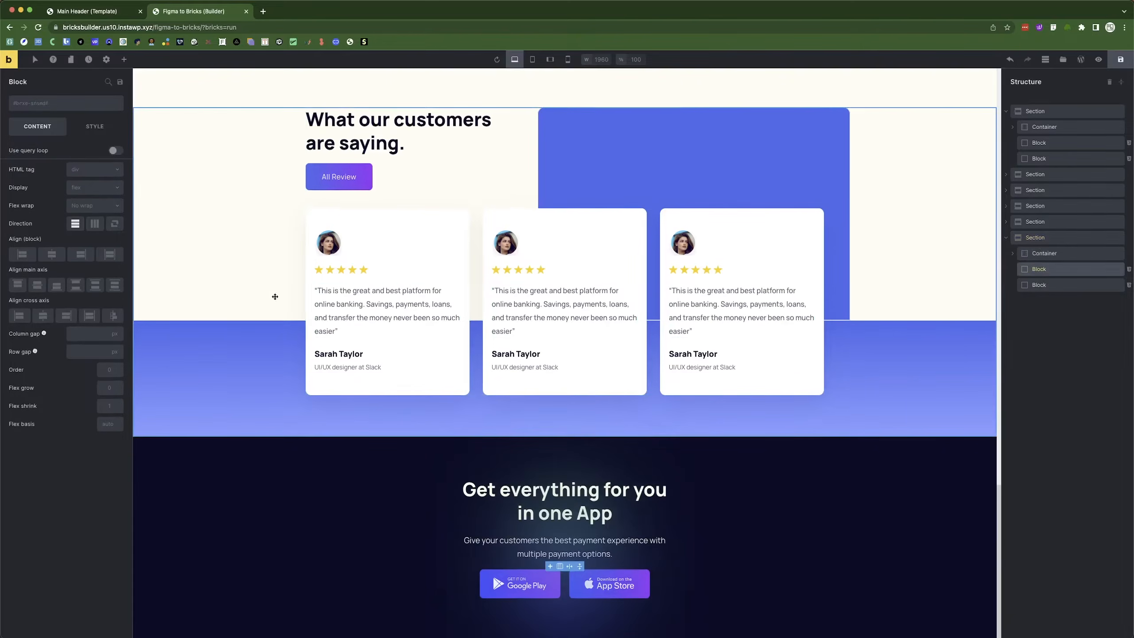
{"action": "left_click", "coordinate": [95, 126]}
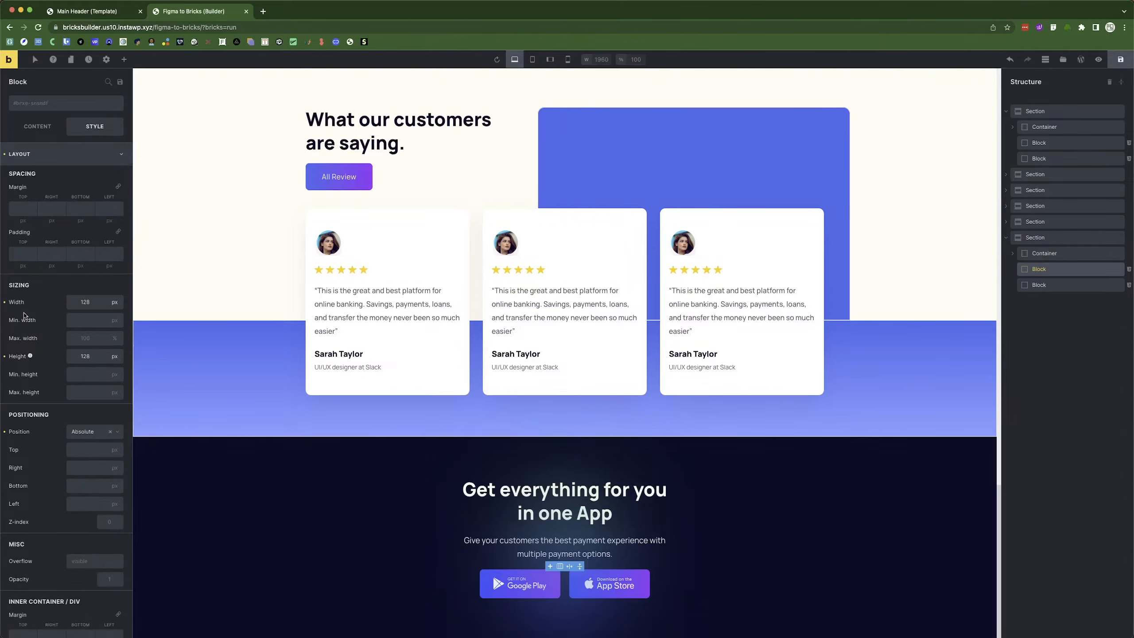
{"action": "scroll", "coordinate": [31, 454], "scroll_direction": "down", "scroll_amount": 6}
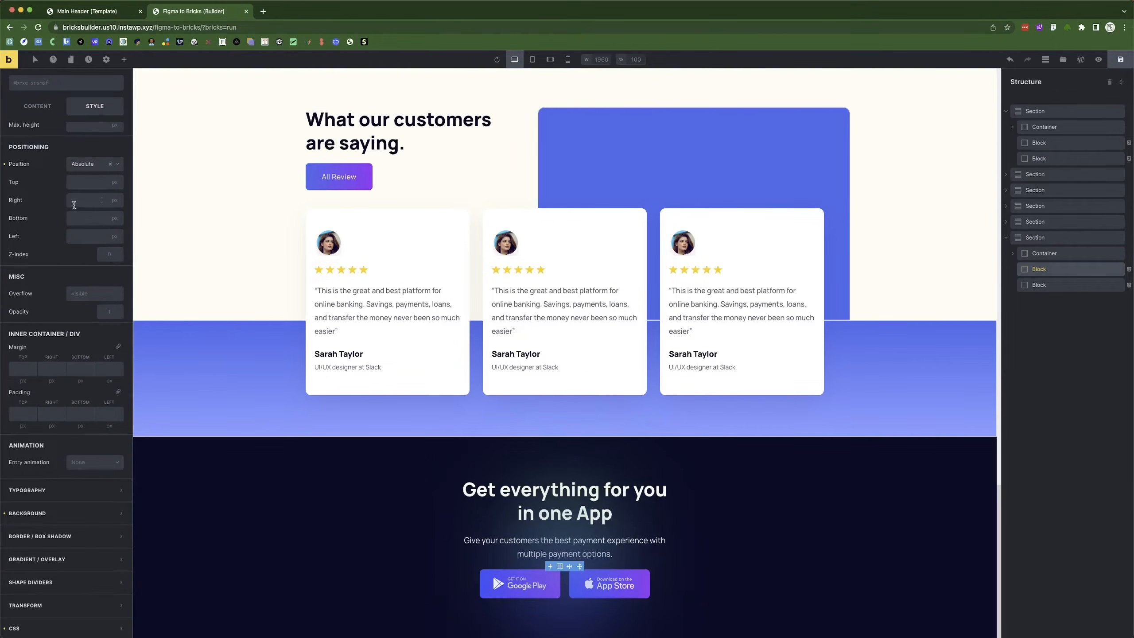
{"action": "left_click", "coordinate": [79, 238]}
{"action": "type", "text": "0"}
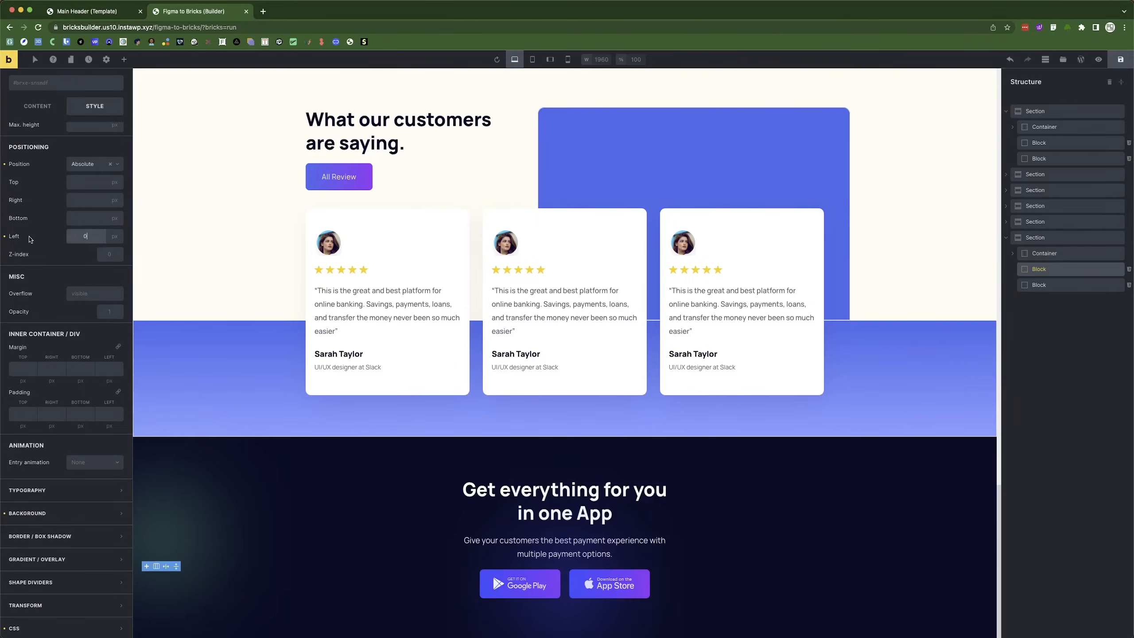
{"action": "left_click", "coordinate": [63, 210]}
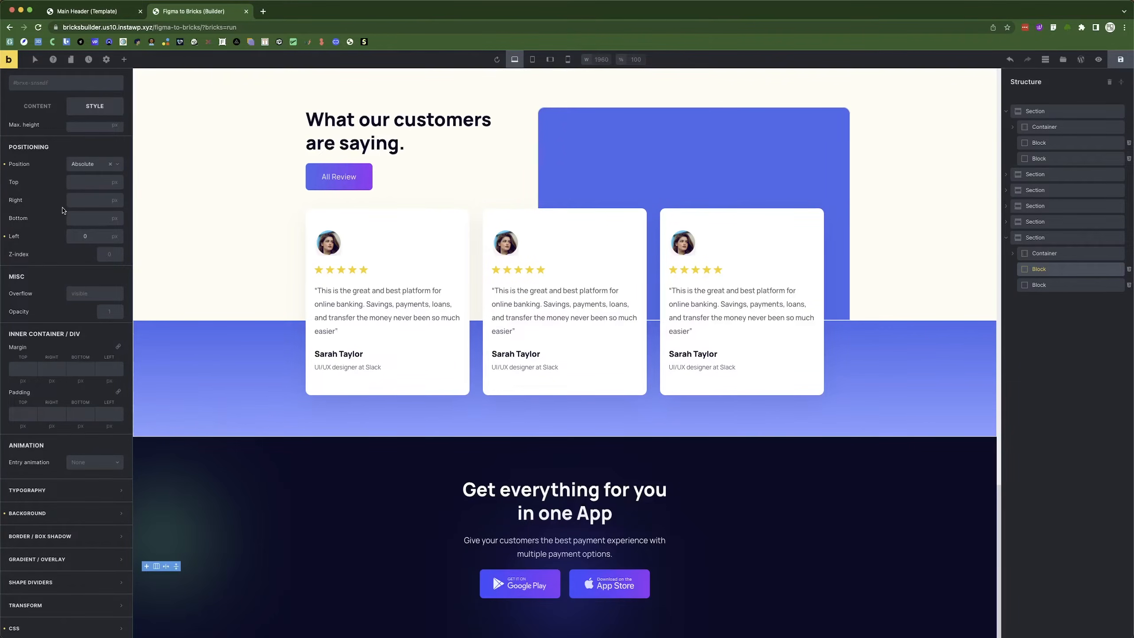
{"action": "left_click", "coordinate": [4, 236]}
{"action": "type", "text": "0"}
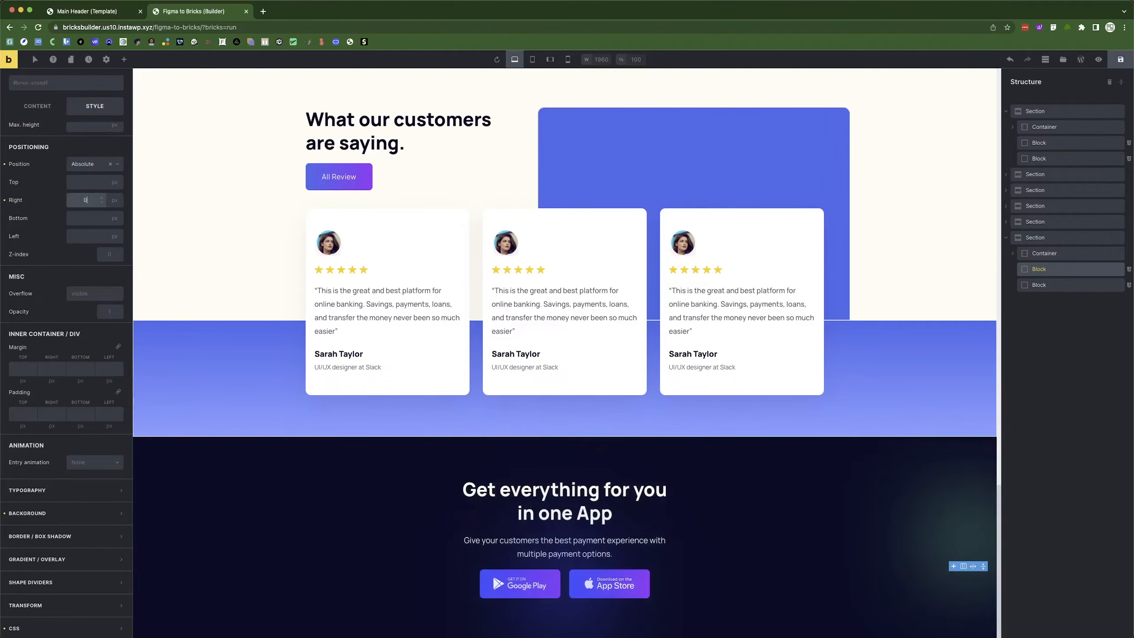
Remove the left glow block's 270 top offset and set its Left to 10%.
{"action": "left_click", "coordinate": [1037, 284]}
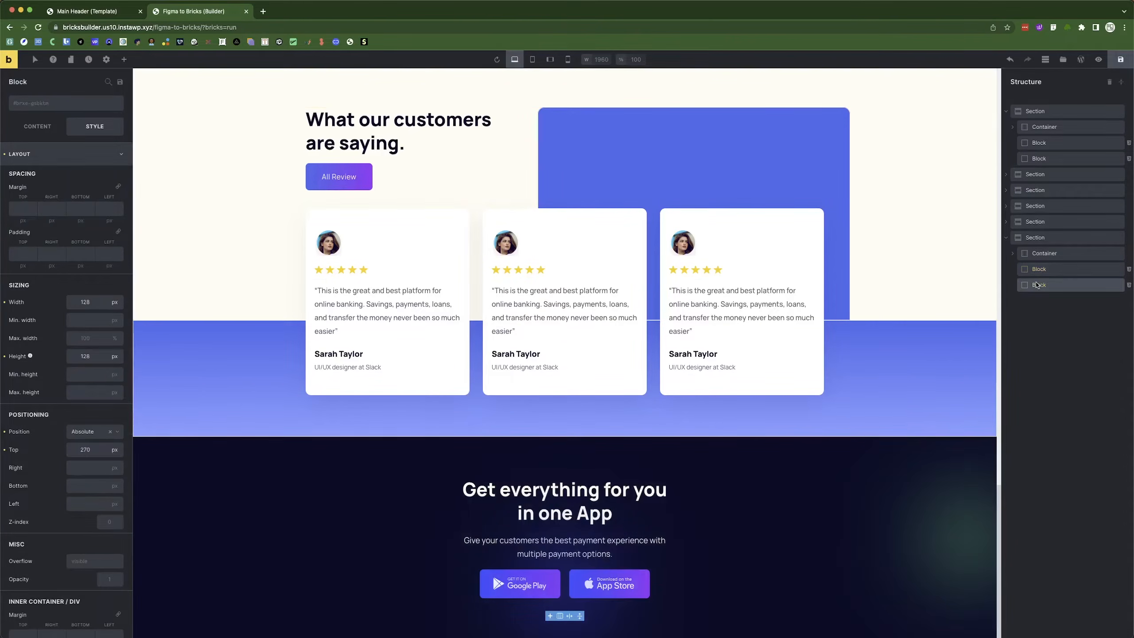
{"action": "left_click", "coordinate": [1039, 269]}
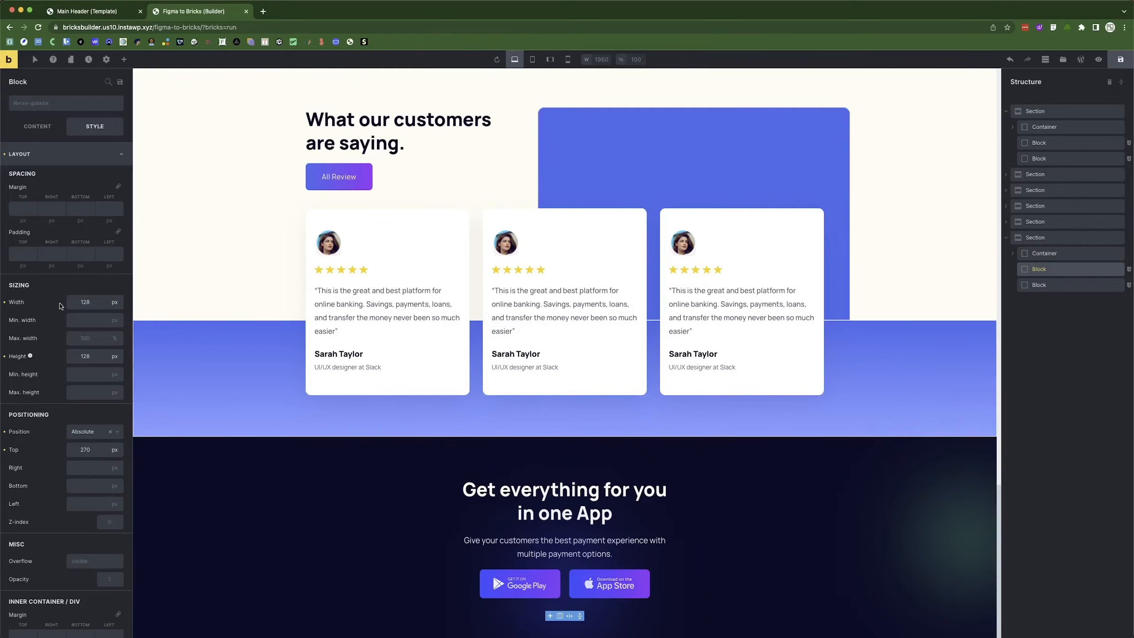
{"action": "left_click", "coordinate": [5, 451]}
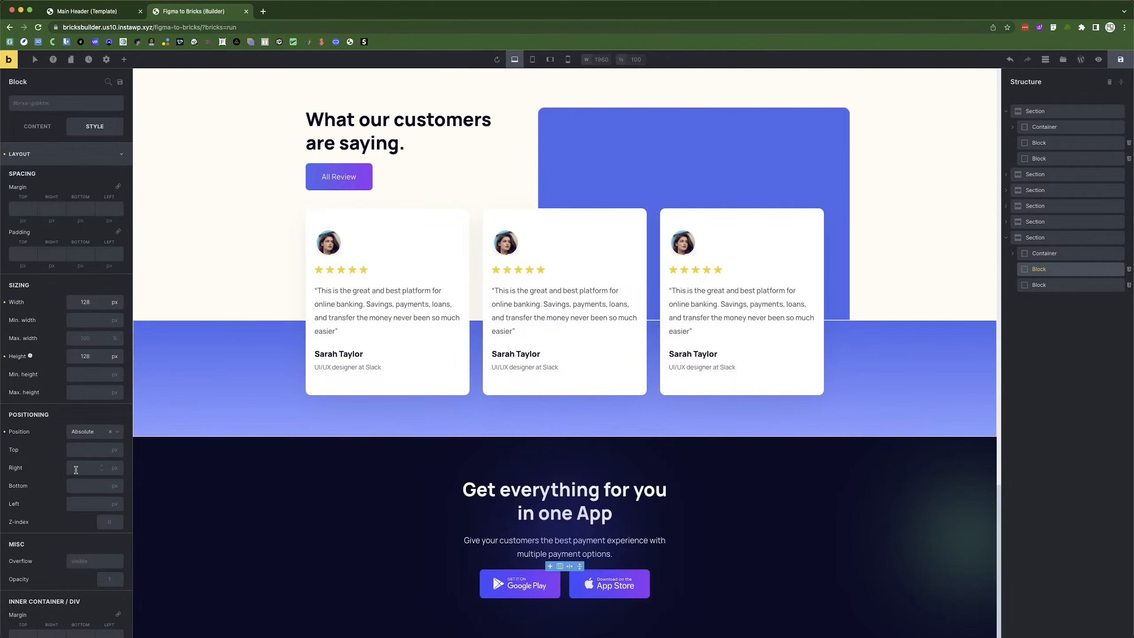
{"action": "type", "text": "0"}
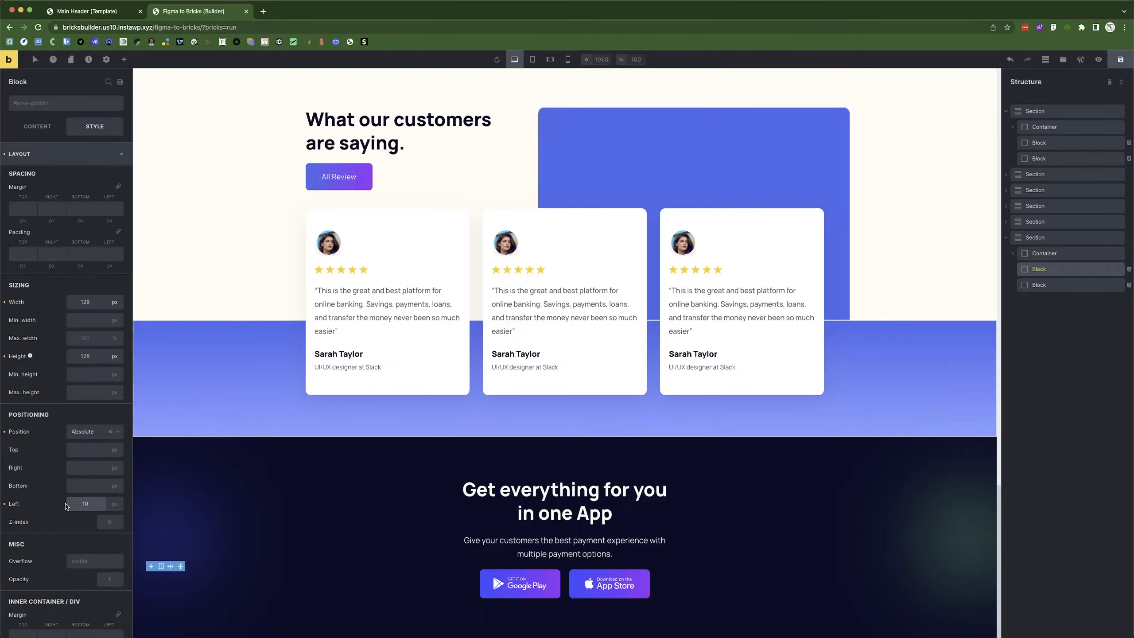
{"action": "left_click", "coordinate": [114, 503]}
{"action": "left_click", "coordinate": [105, 563]}
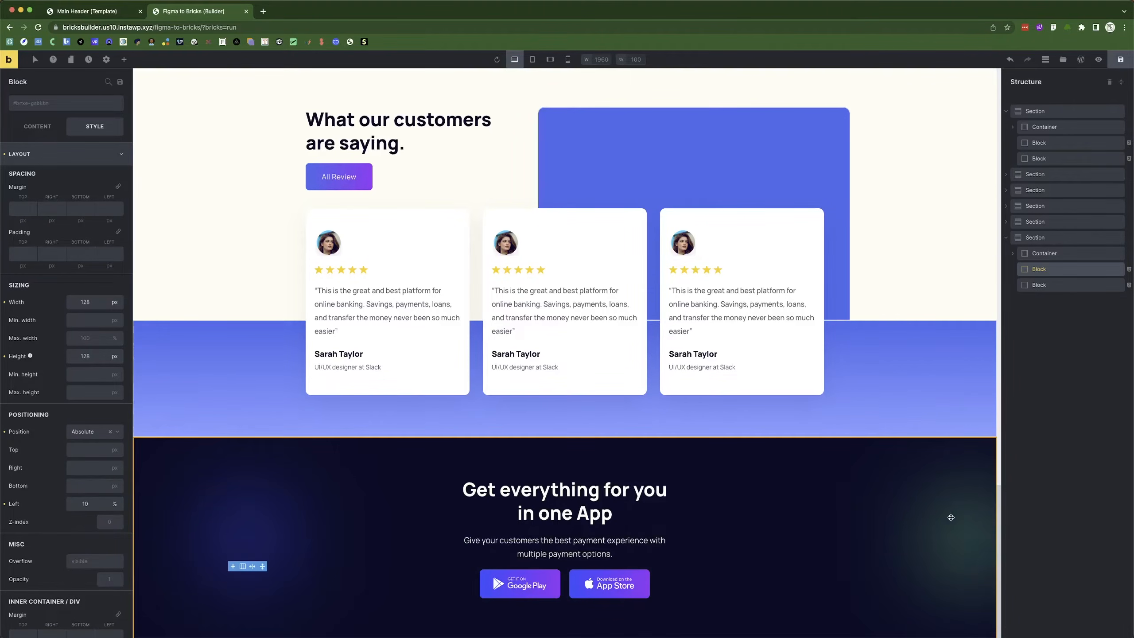
Set the right glow block's Right offset to 10% and save the page.
{"action": "left_click", "coordinate": [1050, 288]}
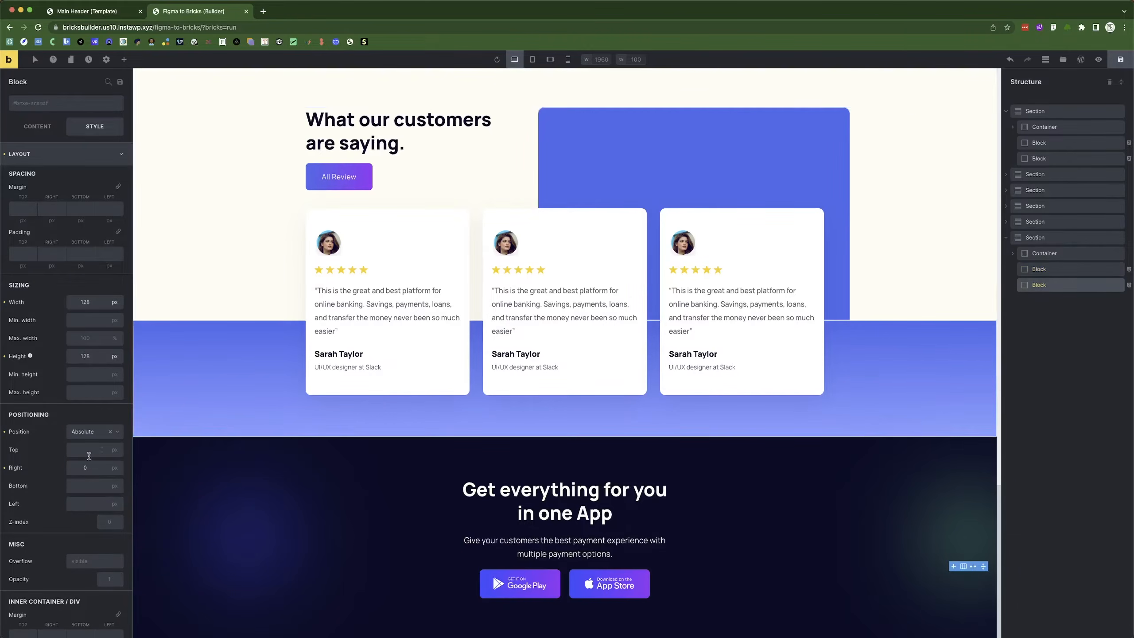
{"action": "left_click", "coordinate": [114, 467]}
{"action": "left_click", "coordinate": [95, 527]}
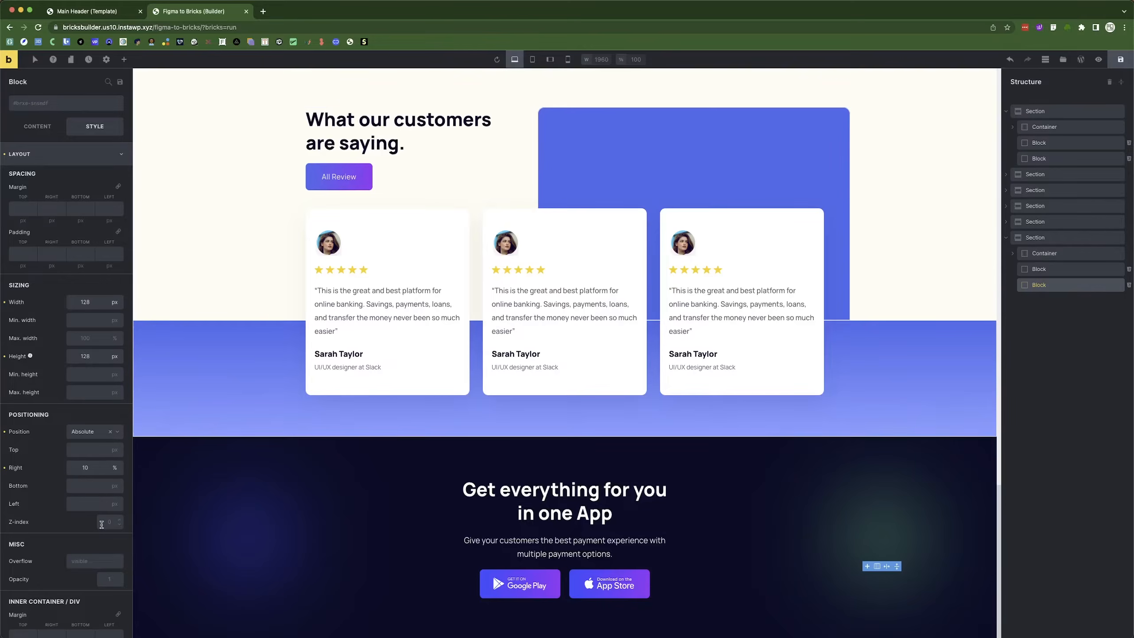
{"action": "left_click", "coordinate": [1121, 60]}
{"action": "key", "text": "super+Tab"}
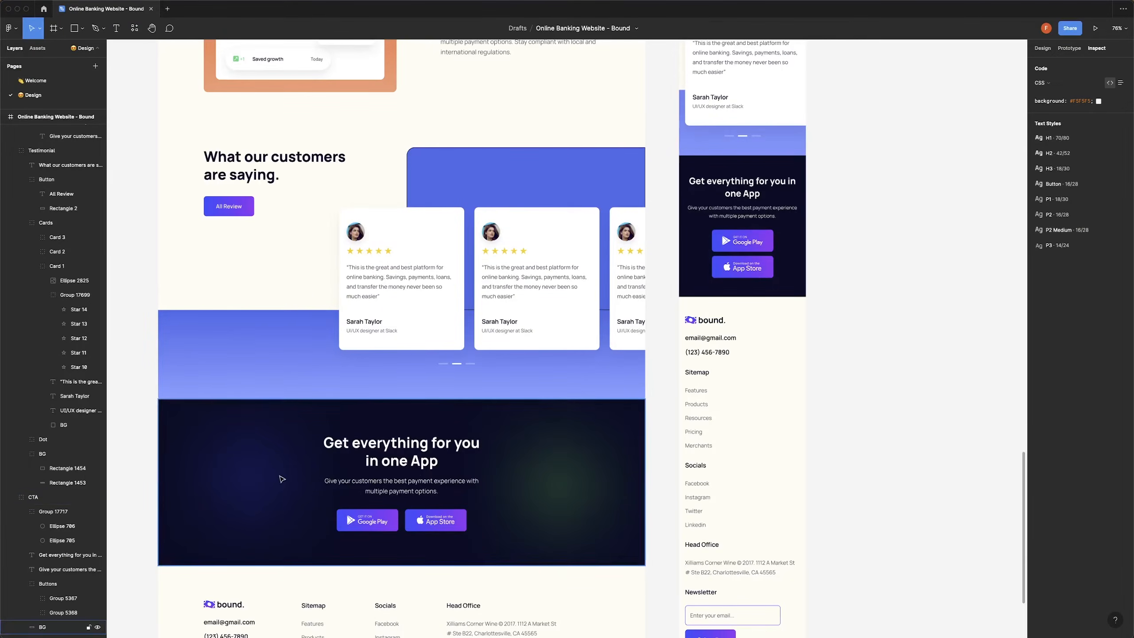
Change the right block's Right and the left block's Left offsets to 15%, then save.
{"action": "key", "text": "super+Tab"}
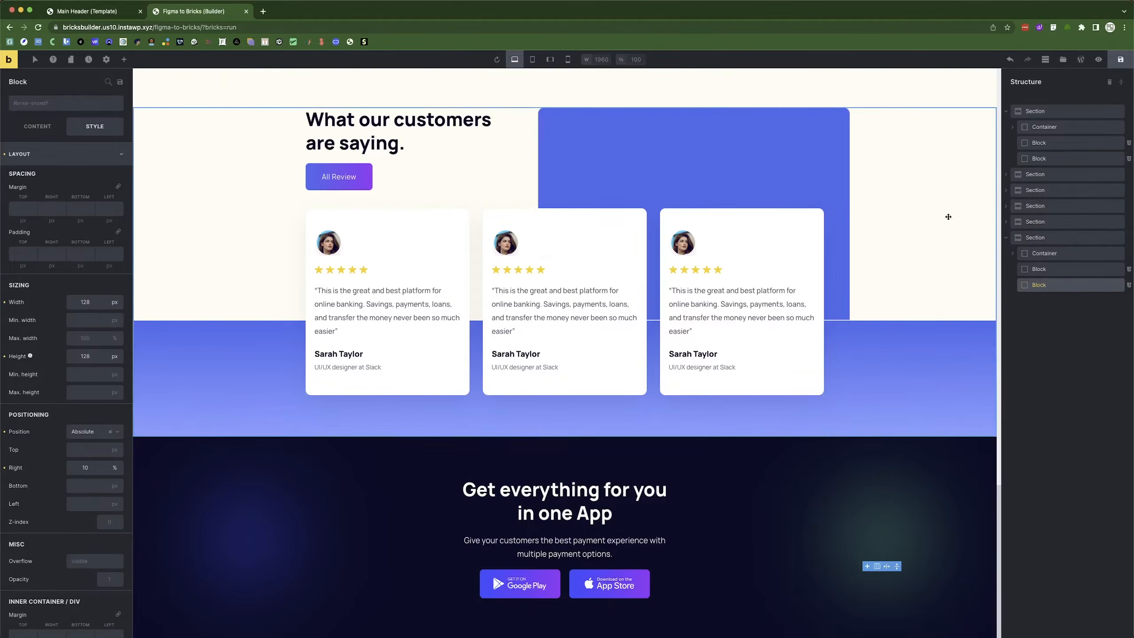
{"action": "double_click", "coordinate": [79, 471]}
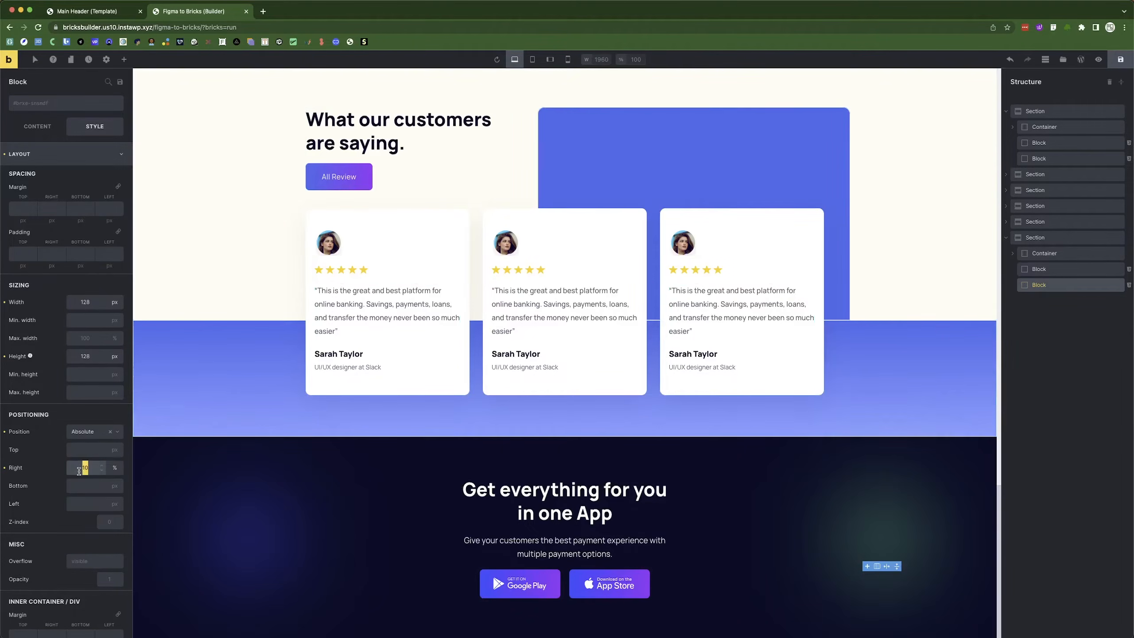
{"action": "type", "text": "15"}
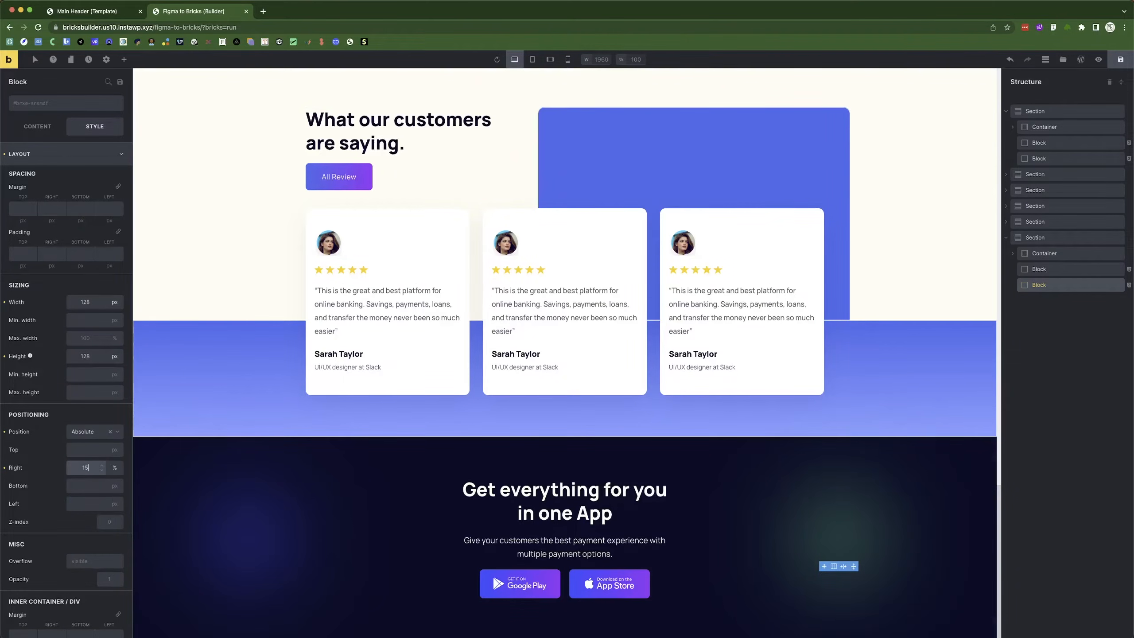
{"action": "left_click", "coordinate": [1047, 272]}
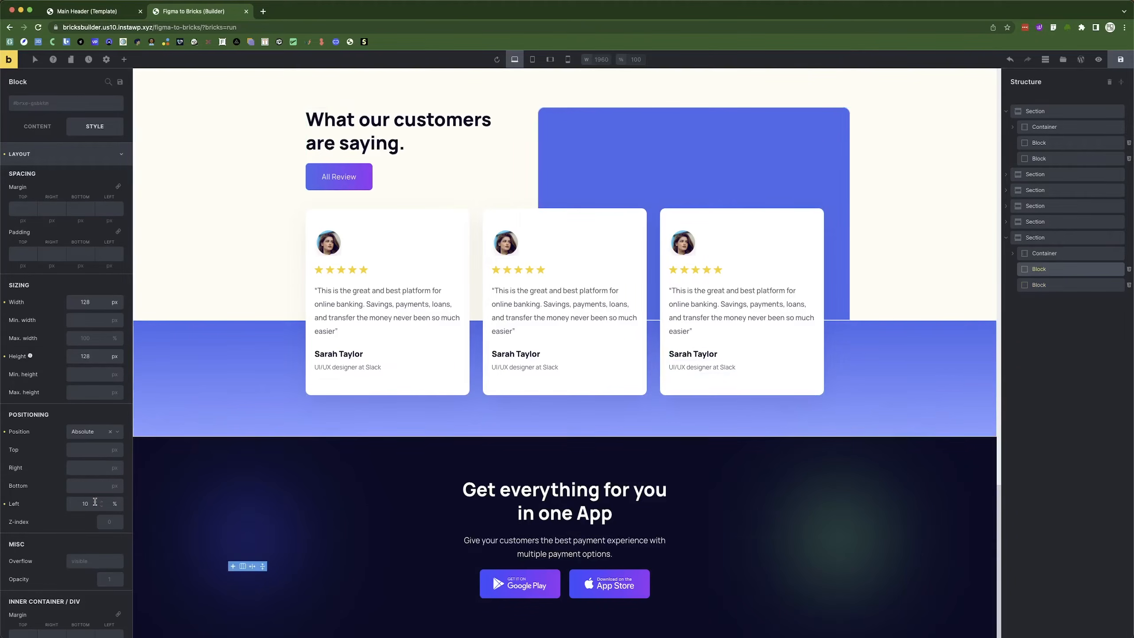
{"action": "type", "text": "15"}
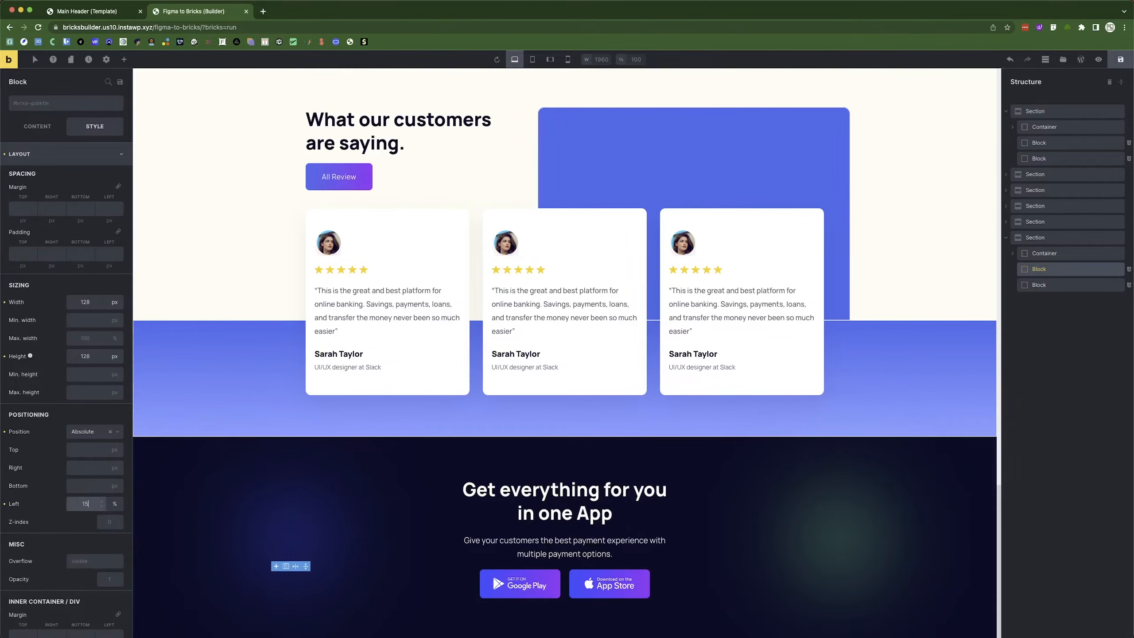
{"action": "left_click", "coordinate": [1115, 61]}
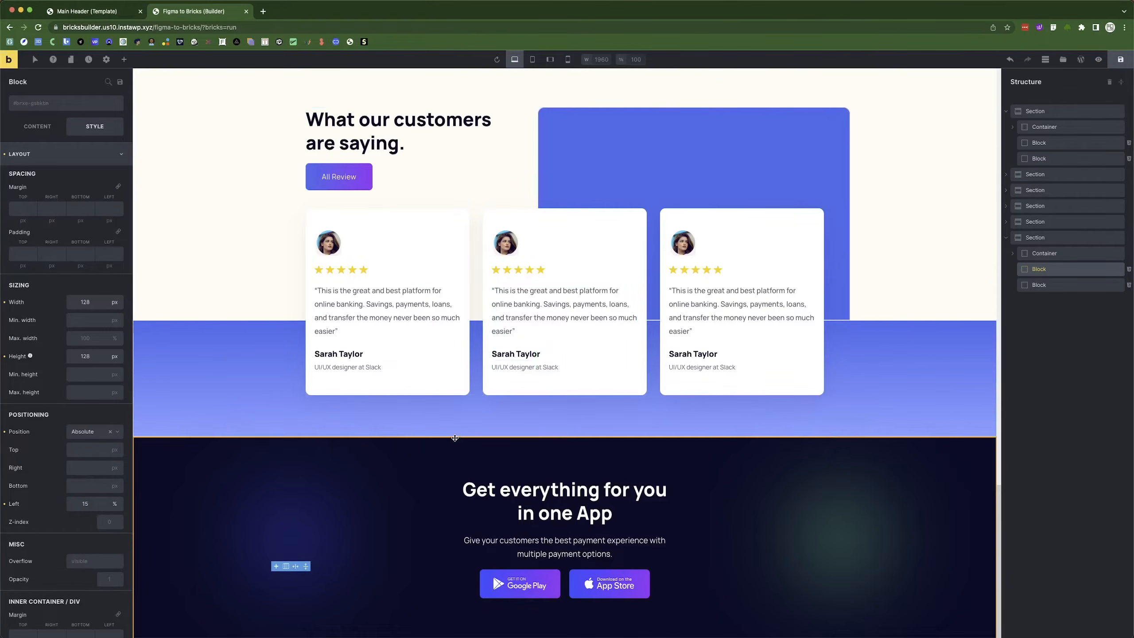
{"action": "scroll", "coordinate": [492, 344], "scroll_direction": "up", "scroll_amount": 20}
{"action": "scroll", "coordinate": [502, 355], "scroll_direction": "up", "scroll_amount": 5}
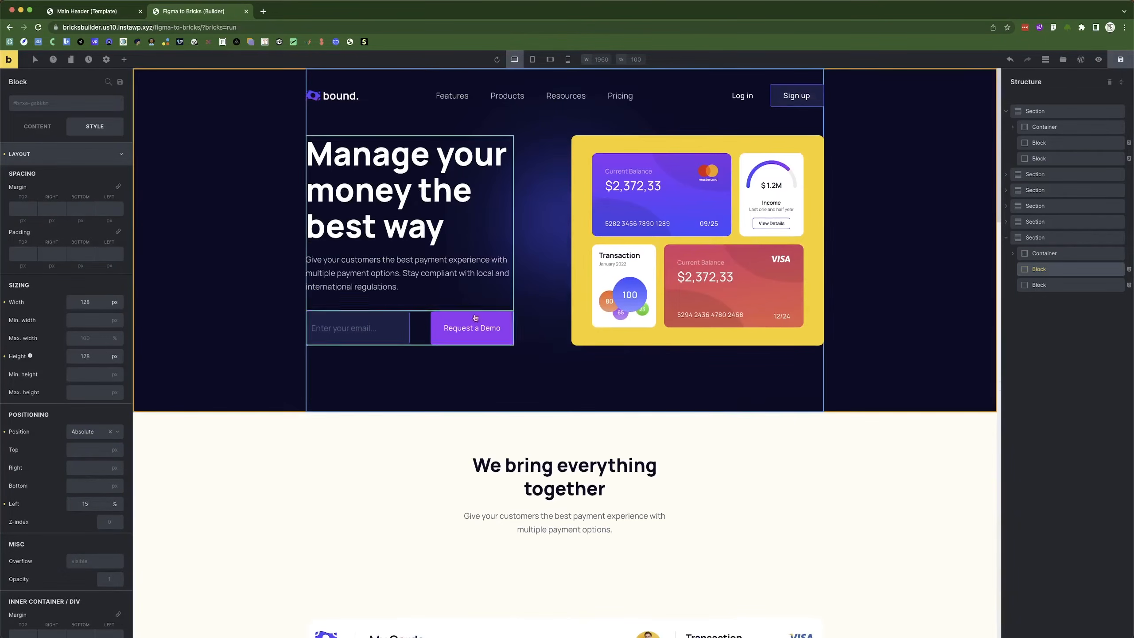
Bring the 'Online Banking Website - Bound' Figma design forward and scroll through its desktop and mobile layouts.
{"action": "left_click", "coordinate": [91, 11]}
{"action": "left_click", "coordinate": [181, 13]}
{"action": "key", "text": "super+Tab"}
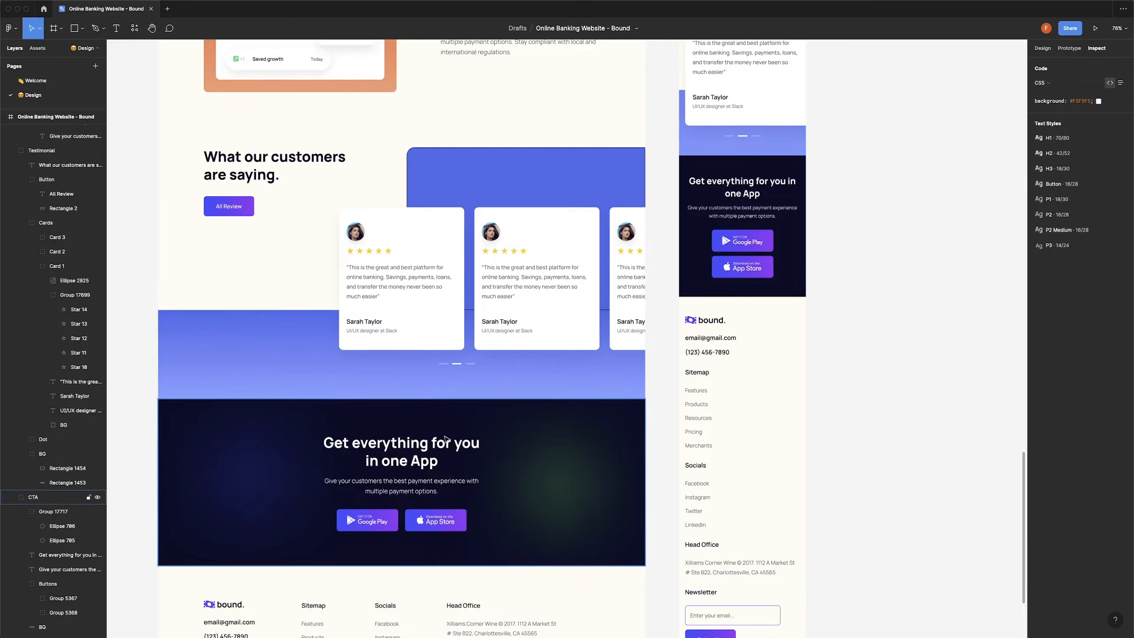
{"action": "scroll", "coordinate": [543, 392], "scroll_direction": "down", "scroll_amount": 5}
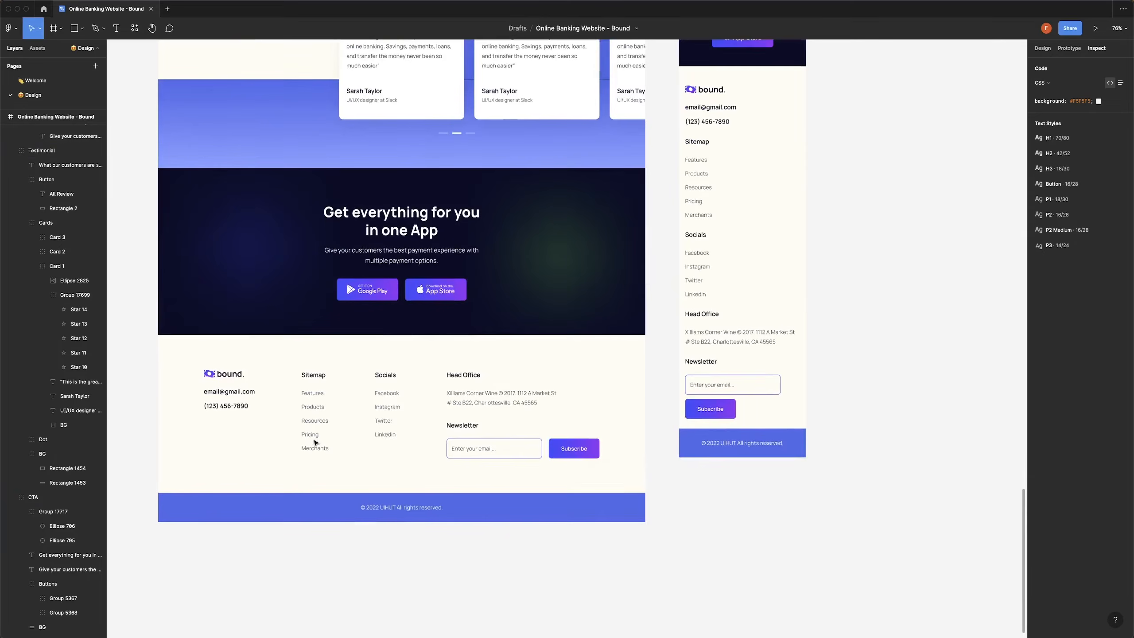
{"action": "scroll", "coordinate": [314, 441], "scroll_direction": "up", "scroll_amount": 20}
{"action": "scroll", "coordinate": [314, 443], "scroll_direction": "up", "scroll_amount": 15}
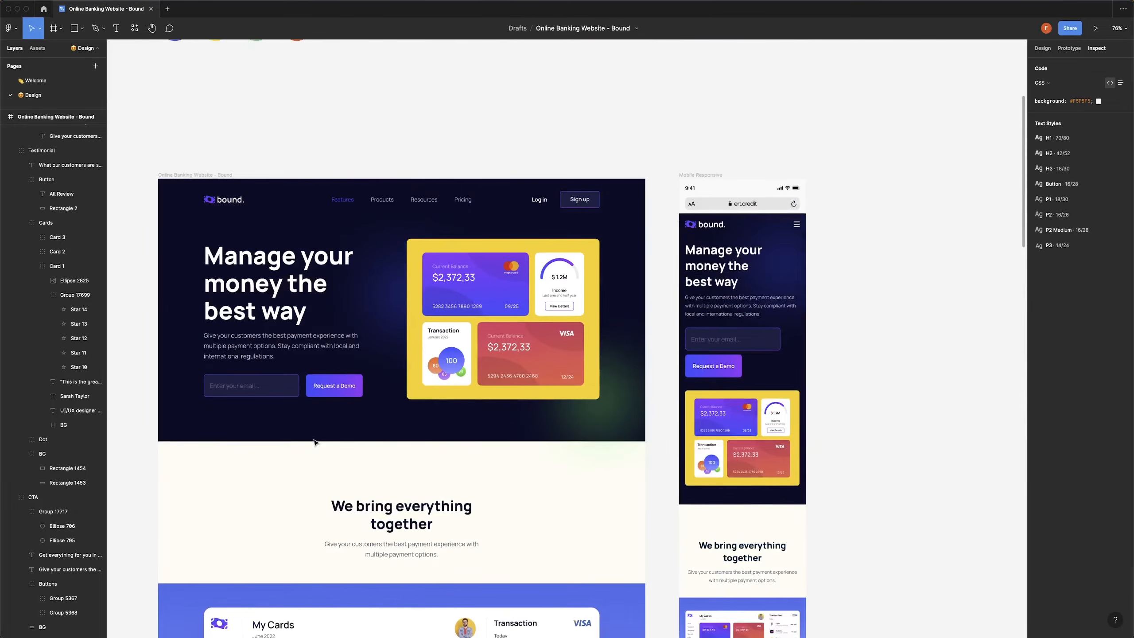
{"action": "scroll", "coordinate": [314, 442], "scroll_direction": "down", "scroll_amount": 10}
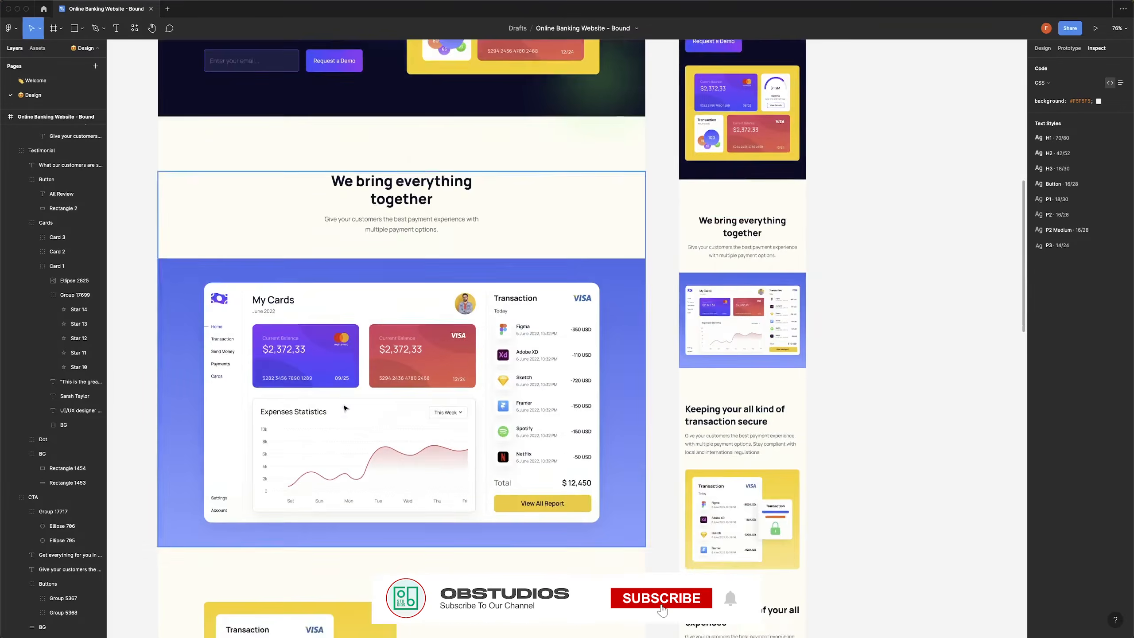
{"action": "scroll", "coordinate": [349, 417], "scroll_direction": "down", "scroll_amount": 8}
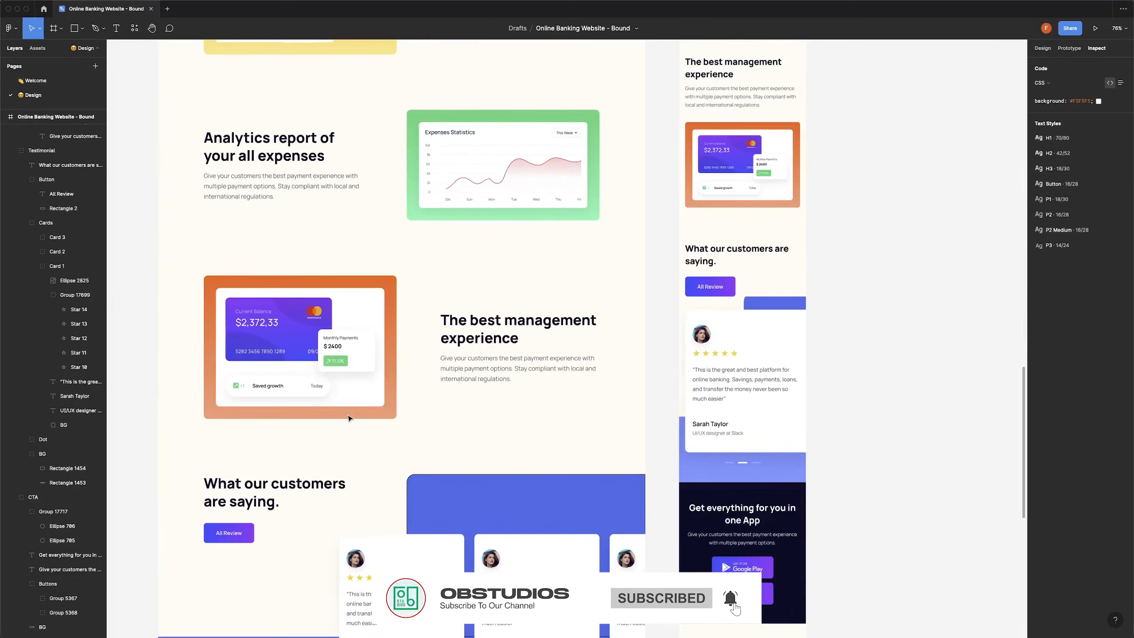
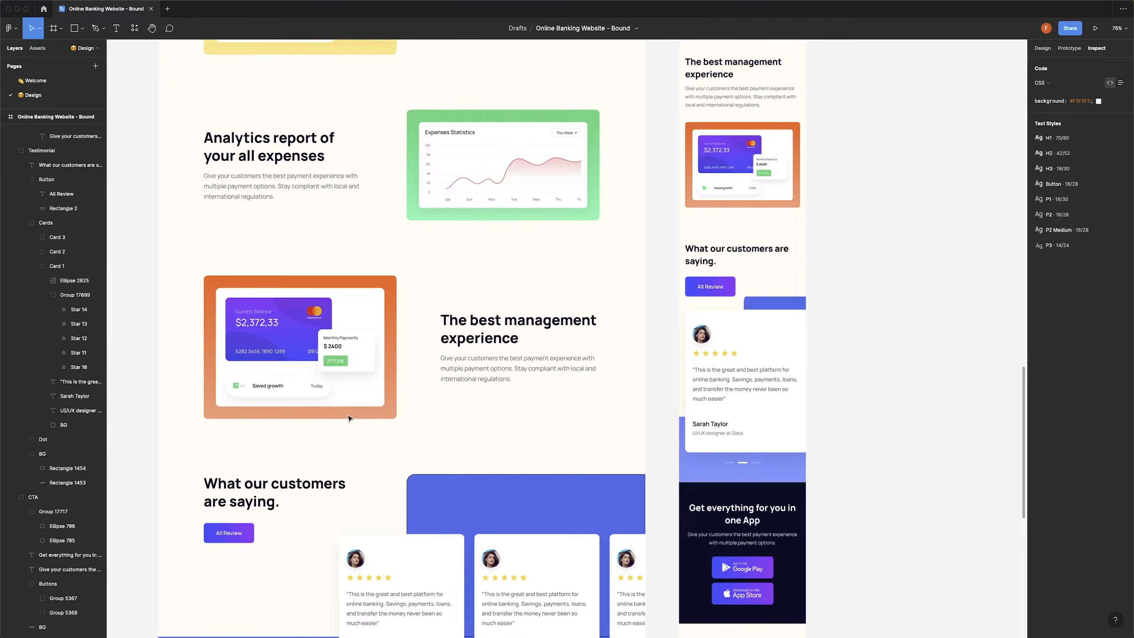
Review the Bound footer in the Figma design, then bring the Bricks builder back to the front.
{"action": "scroll", "coordinate": [349, 418], "scroll_direction": "down", "scroll_amount": 15}
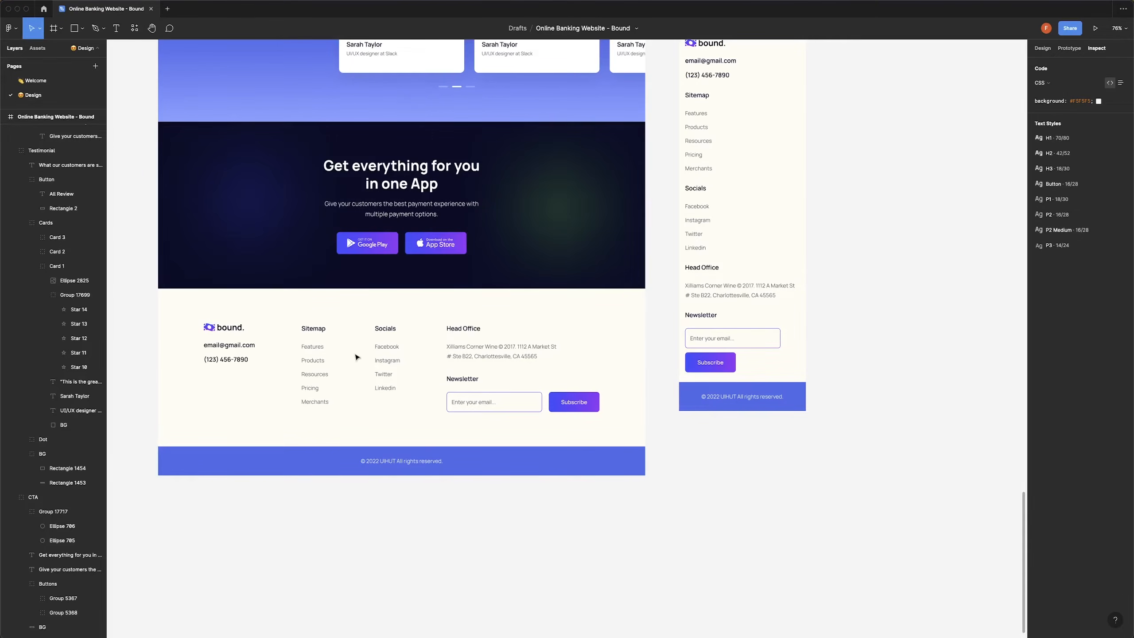
{"action": "scroll", "coordinate": [352, 392], "scroll_direction": "up", "scroll_amount": 1}
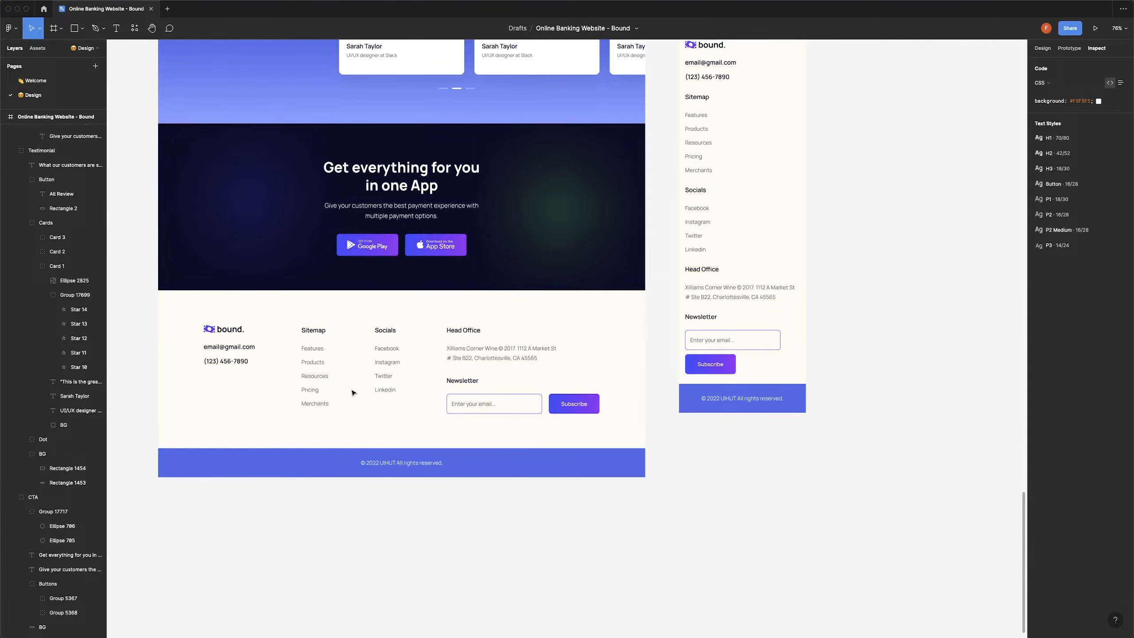
{"action": "key", "text": "super+Tab"}
Create a new Bricks template titled 'Main Footer' and publish it.
{"action": "left_click", "coordinate": [109, 14]}
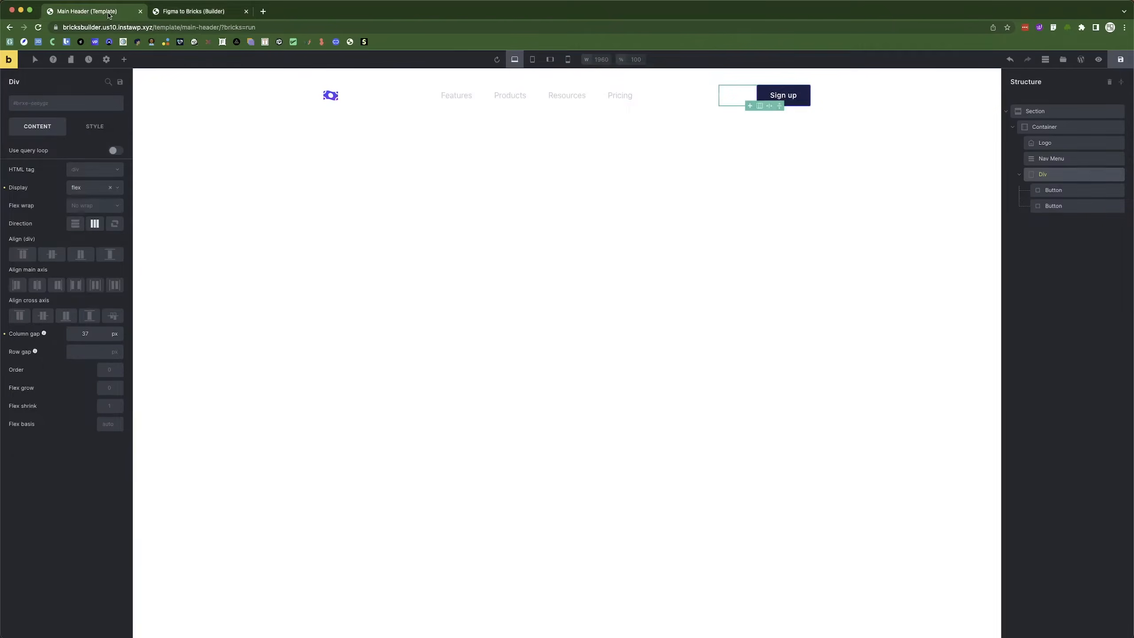
{"action": "left_click", "coordinate": [1081, 59]}
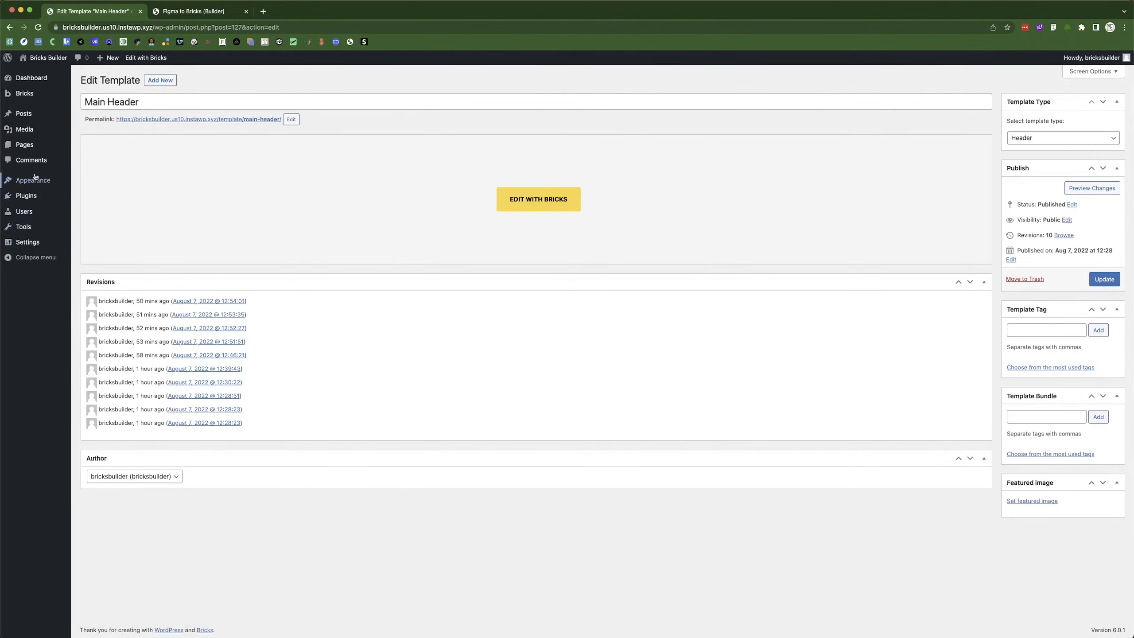
{"action": "left_click", "coordinate": [91, 120]}
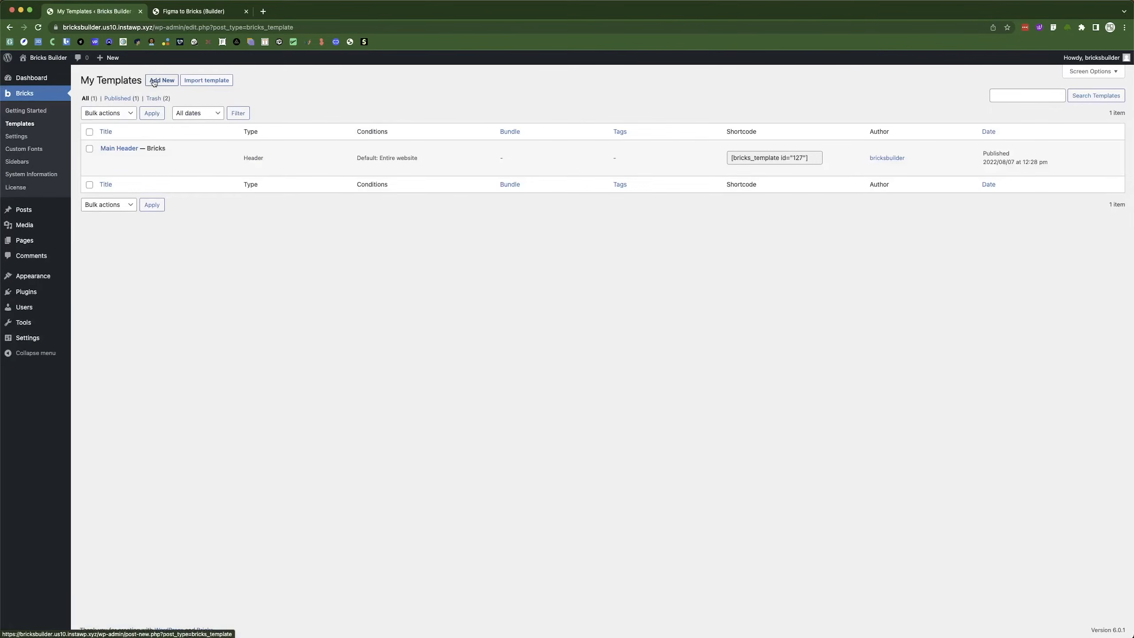
{"action": "left_click", "coordinate": [157, 79]}
{"action": "type", "text": "M"}
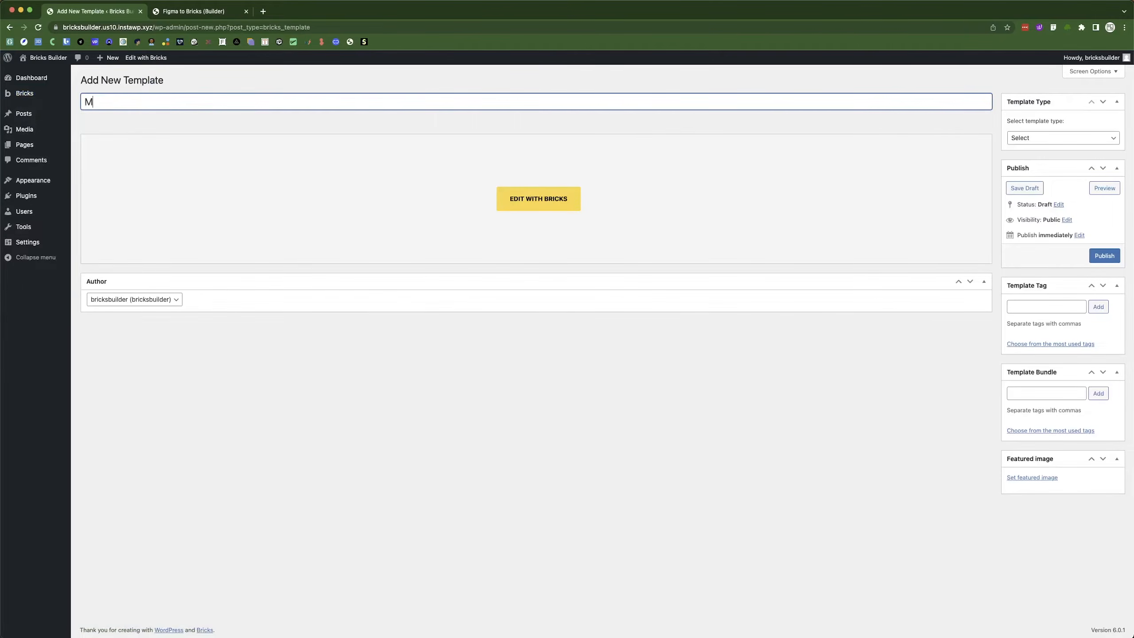
{"action": "type", "text": "ain Footer"}
{"action": "left_click", "coordinate": [1104, 256]}
Set the template type to Footer, update it, and open it in the Bricks builder.
{"action": "left_click", "coordinate": [1059, 166]}
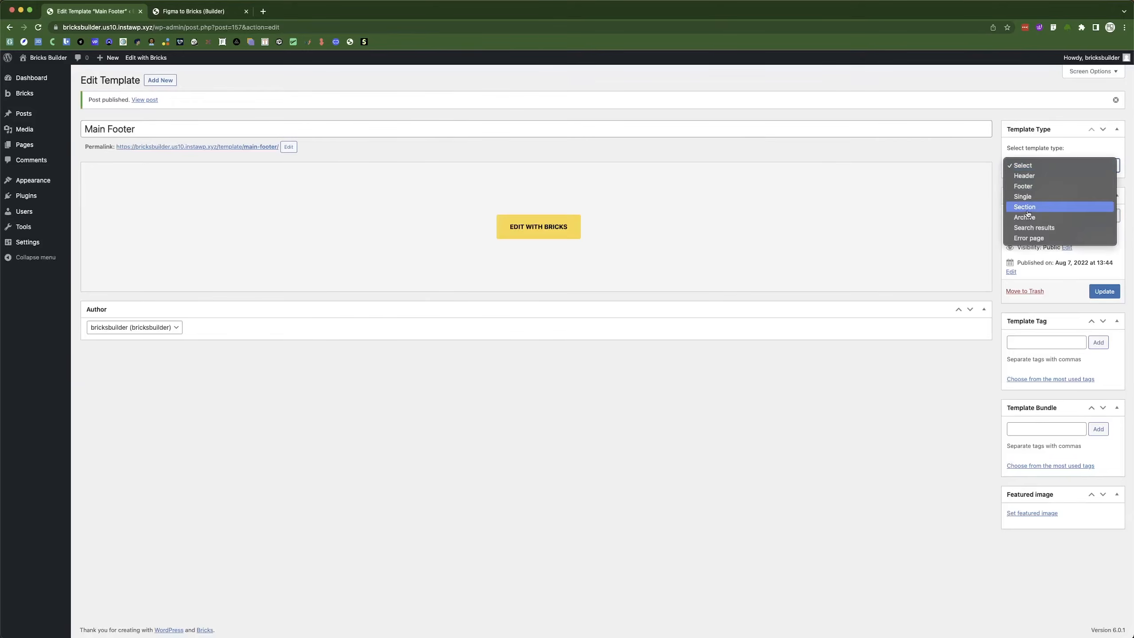
{"action": "left_click", "coordinate": [1023, 186]}
{"action": "left_click", "coordinate": [1105, 291]}
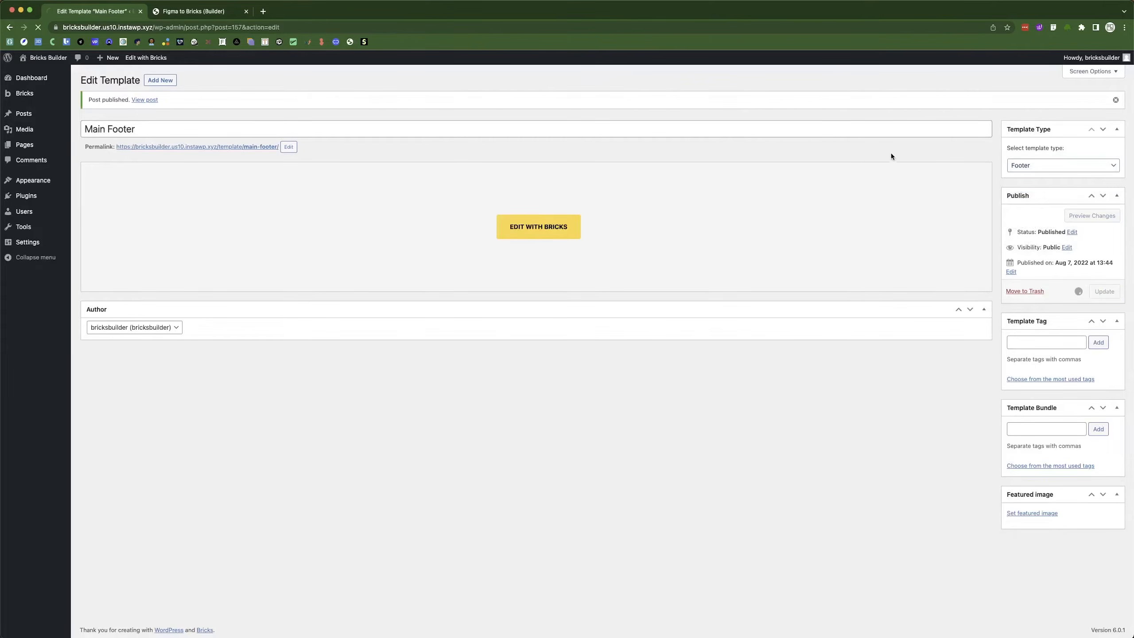
{"action": "left_click", "coordinate": [538, 227]}
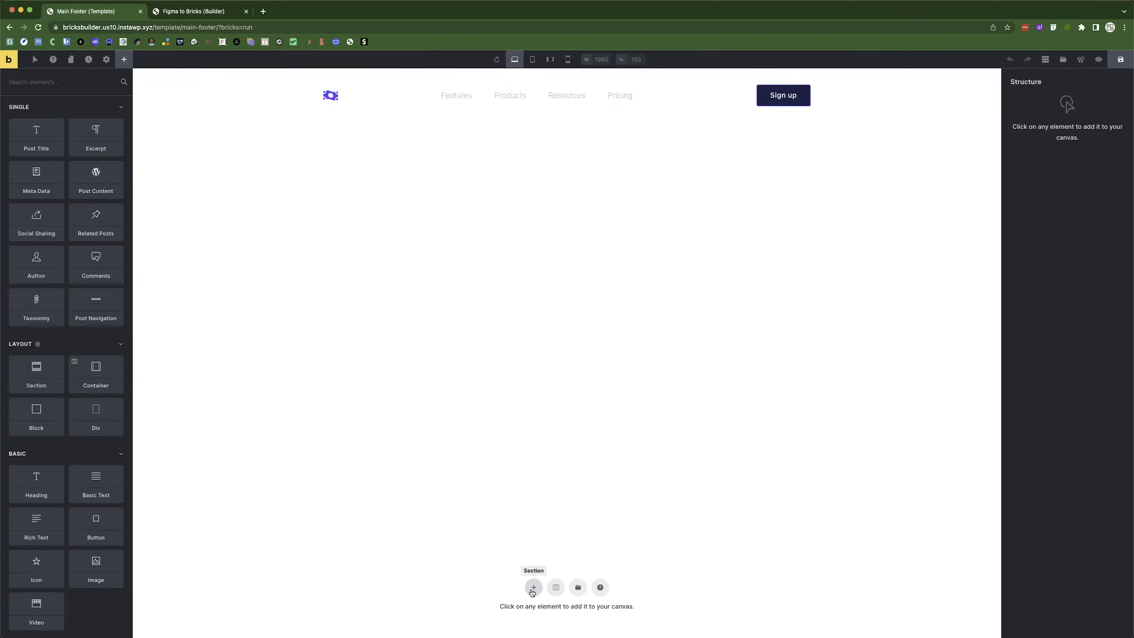
Add a Section layout to the Main Footer and select its Container.
{"action": "key", "text": "super+Tab"}
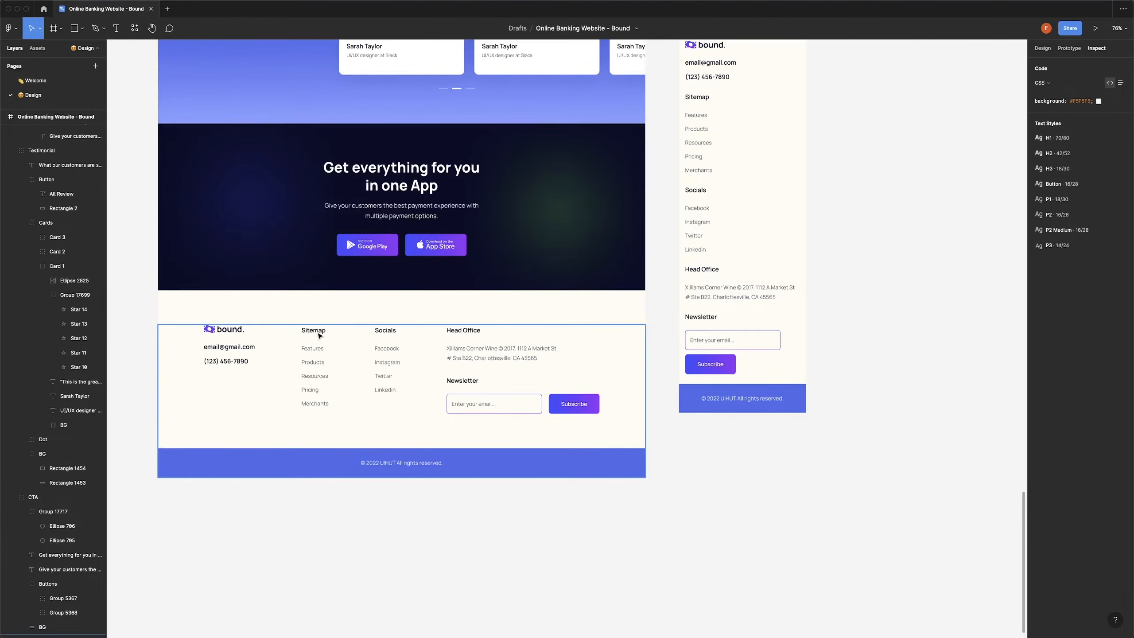
{"action": "key", "text": "super+Tab"}
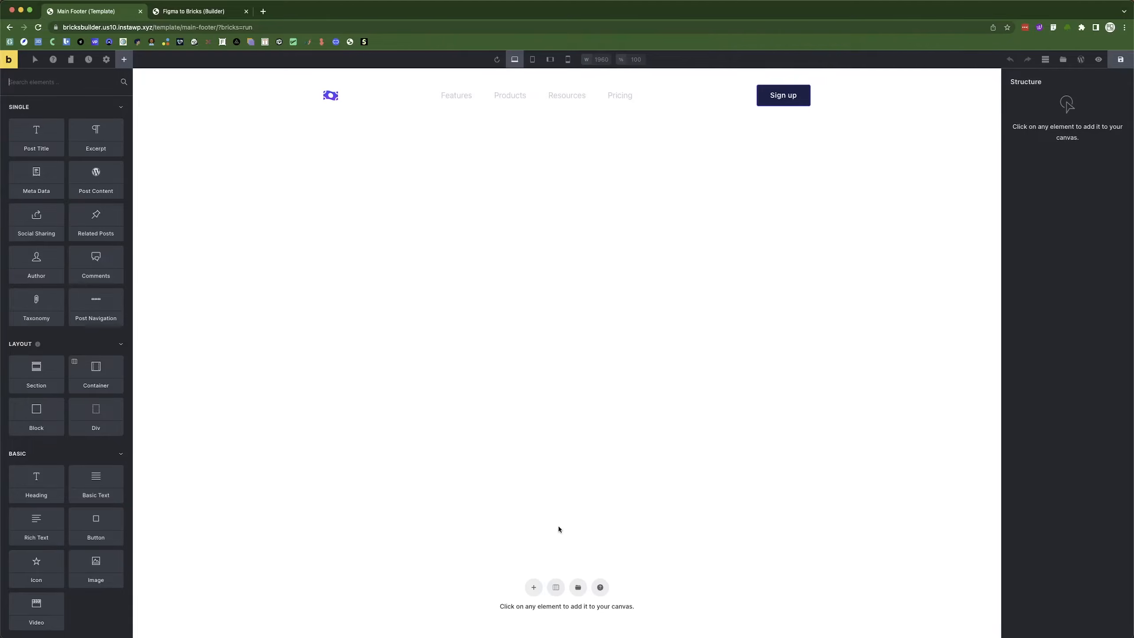
{"action": "left_click", "coordinate": [555, 588]}
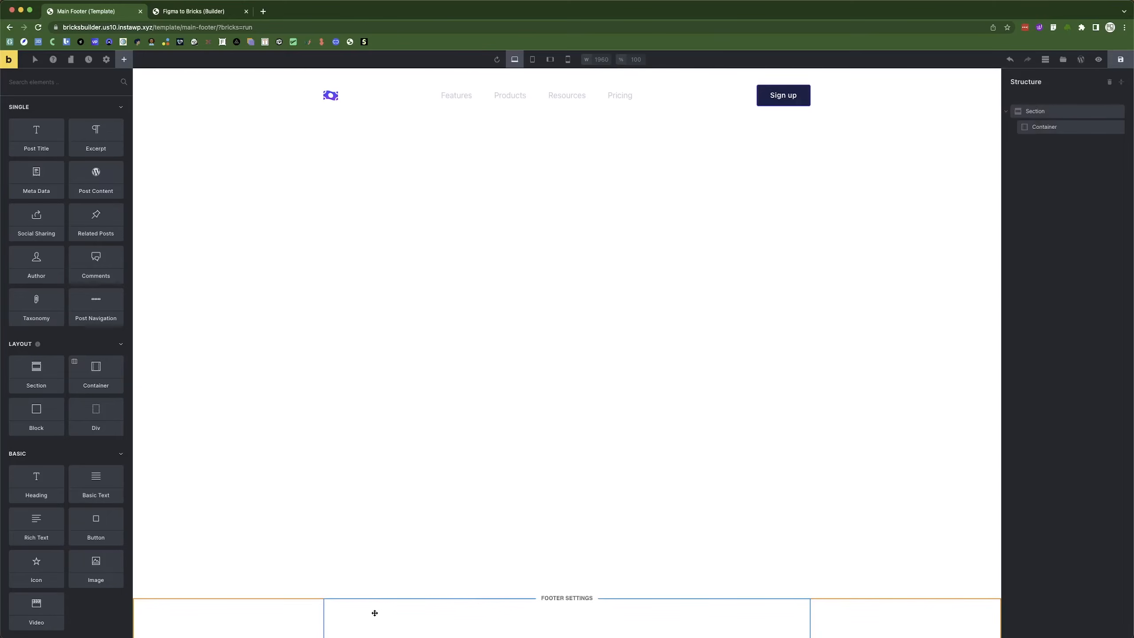
{"action": "key", "text": "super+Tab"}
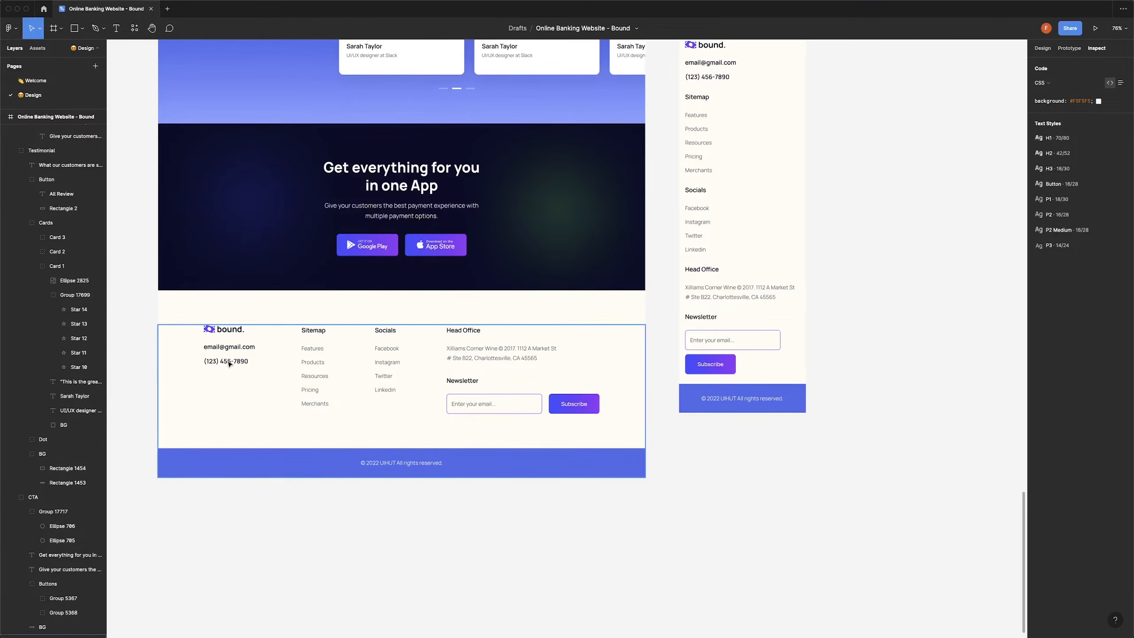
{"action": "key", "text": "super+Tab"}
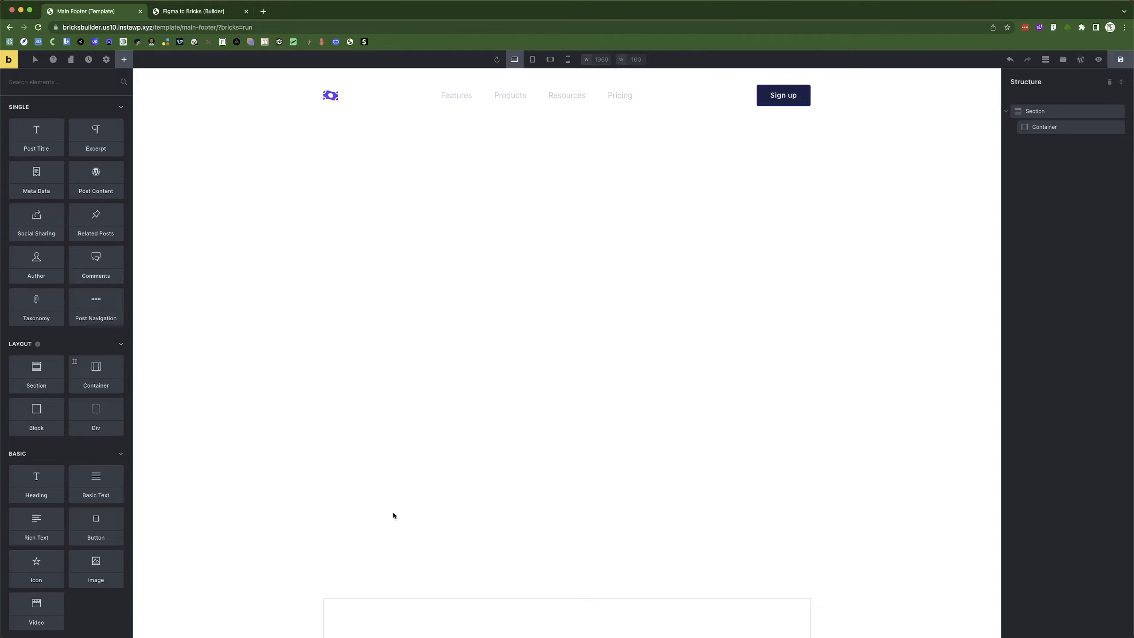
{"action": "left_click", "coordinate": [418, 620]}
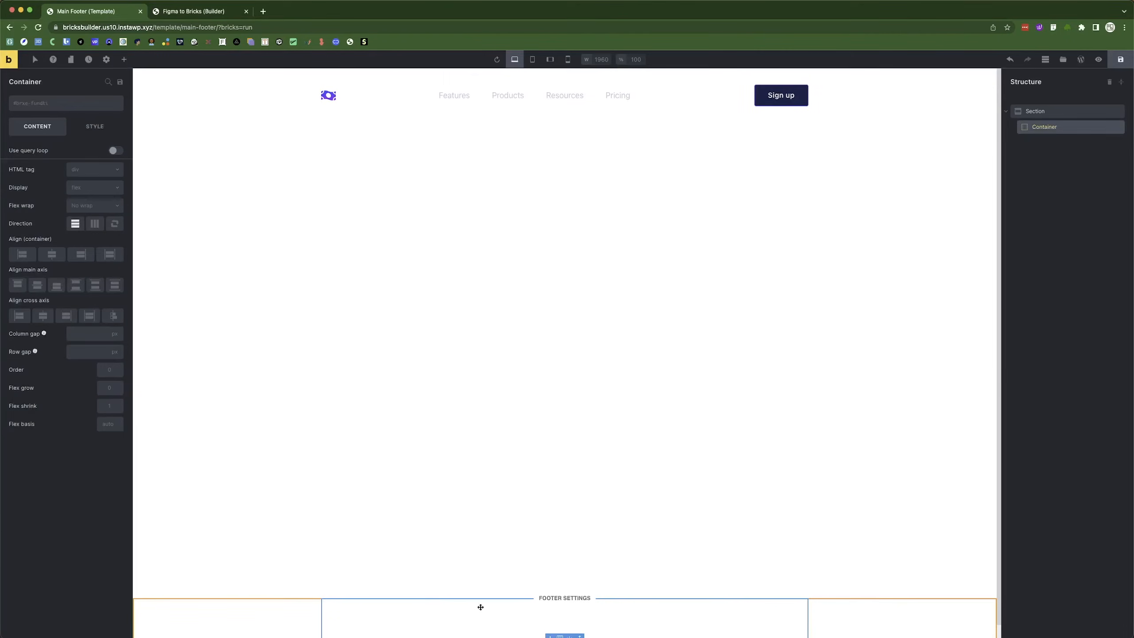
Add four Div elements to the container and lay them out in a horizontal row.
{"action": "left_click", "coordinate": [124, 59]}
{"action": "type", "text": "col"}
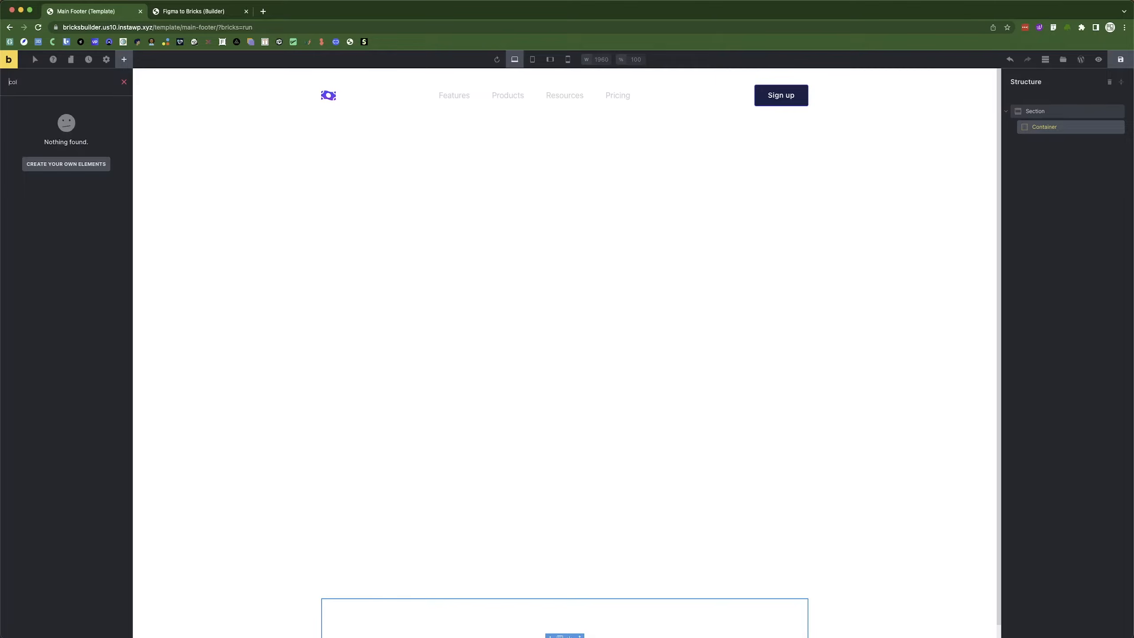
{"action": "key", "text": "BackSpace"}
{"action": "key", "text": "BackSpace"}
{"action": "key", "text": "BackSpace"}
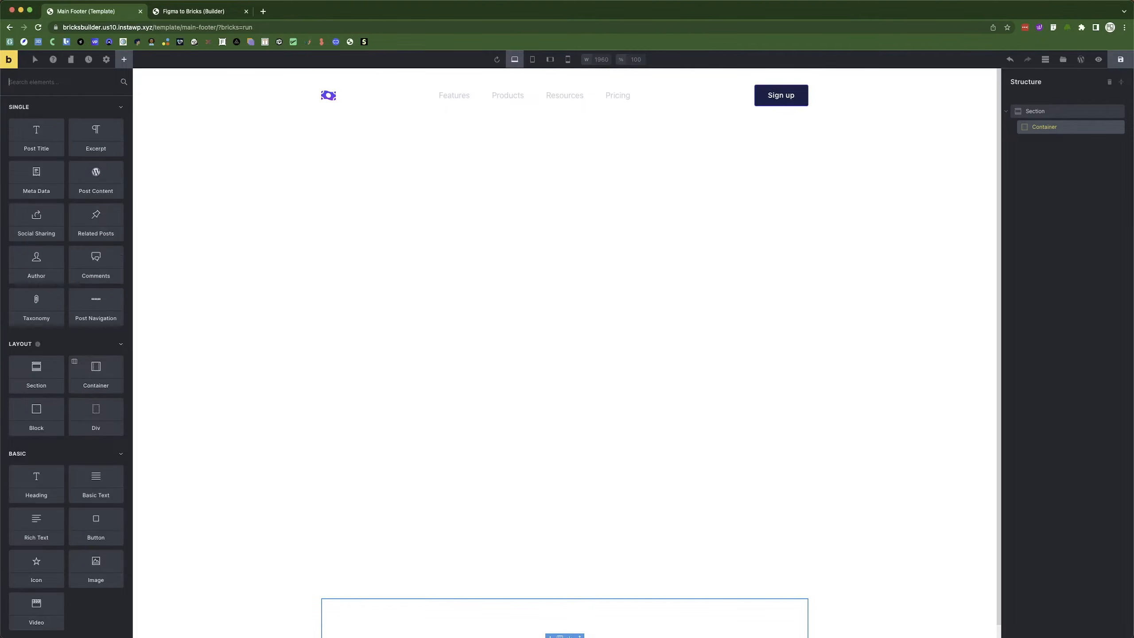
{"action": "scroll", "coordinate": [415, 581], "scroll_direction": "down", "scroll_amount": 1}
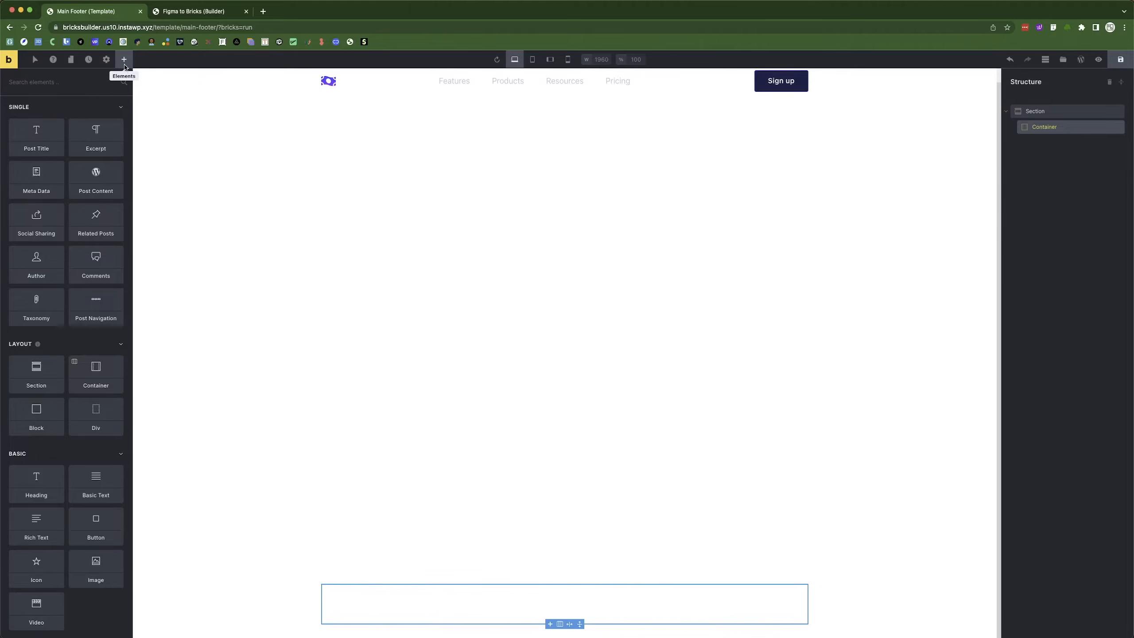
{"action": "left_click", "coordinate": [69, 106]}
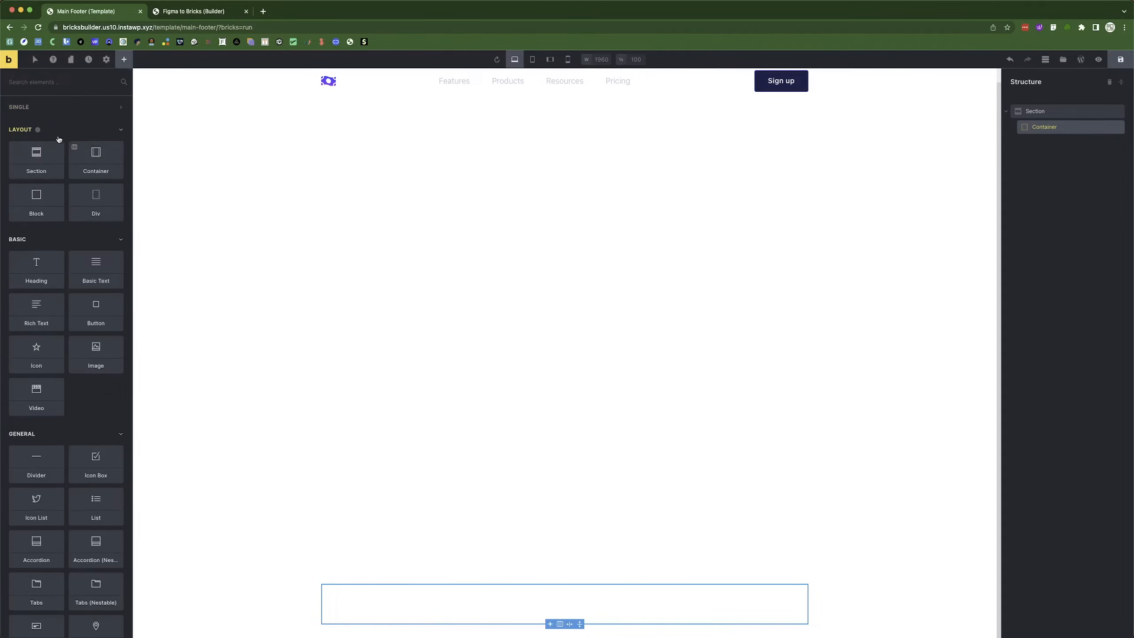
{"action": "left_click", "coordinate": [98, 201]}
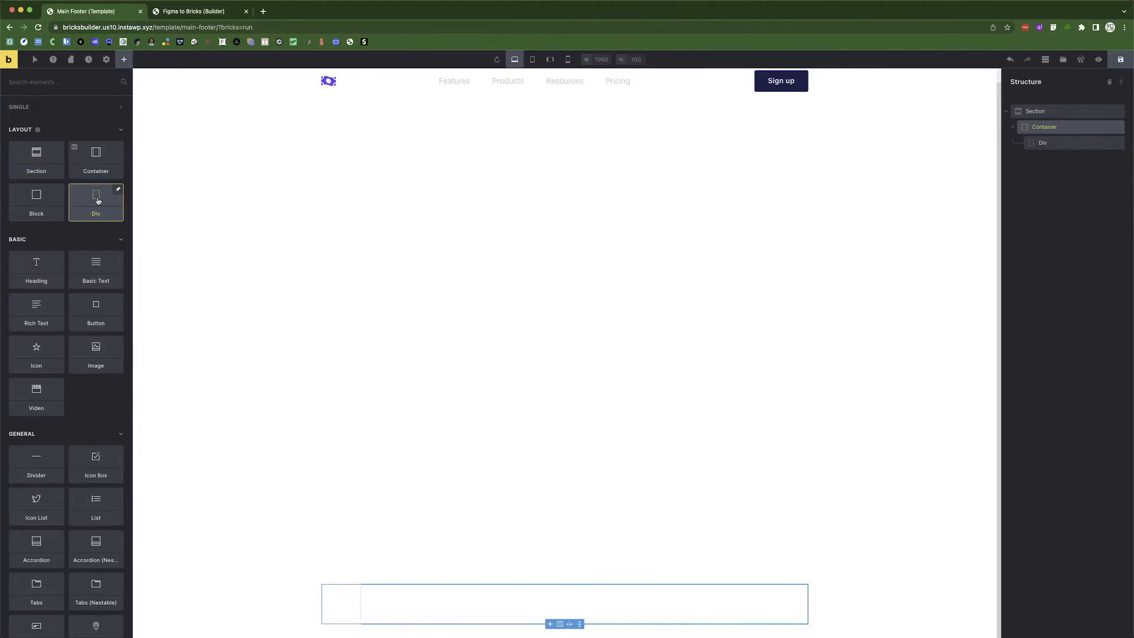
{"action": "left_click", "coordinate": [98, 200]}
{"action": "left_click", "coordinate": [98, 201]}
{"action": "left_click", "coordinate": [98, 201]}
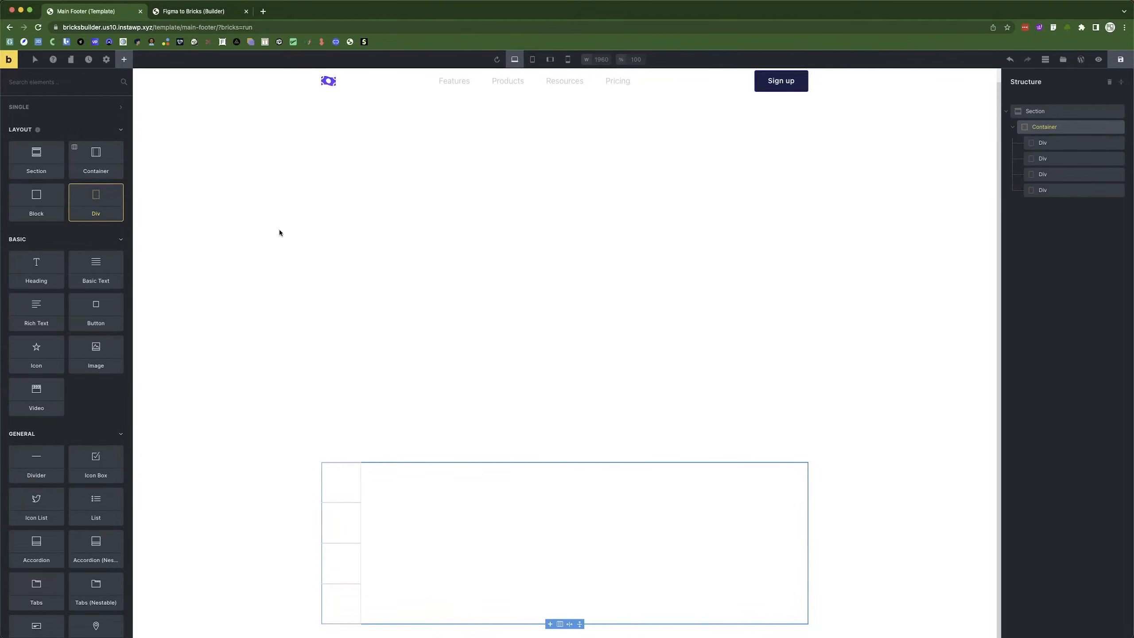
{"action": "left_click", "coordinate": [1063, 128]}
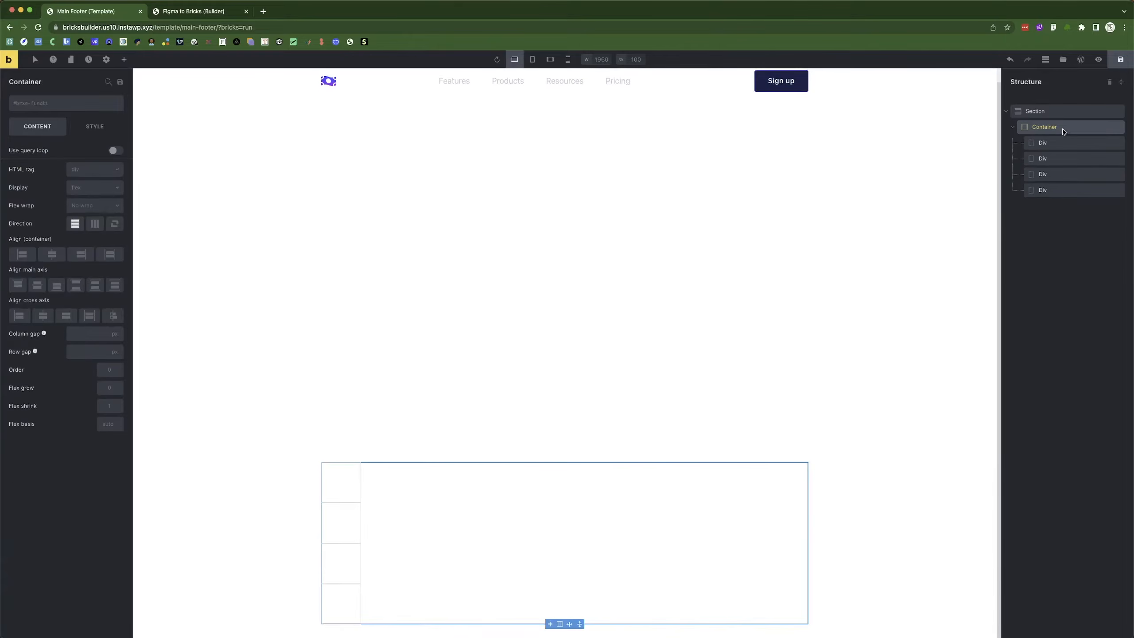
{"action": "left_click", "coordinate": [94, 224]}
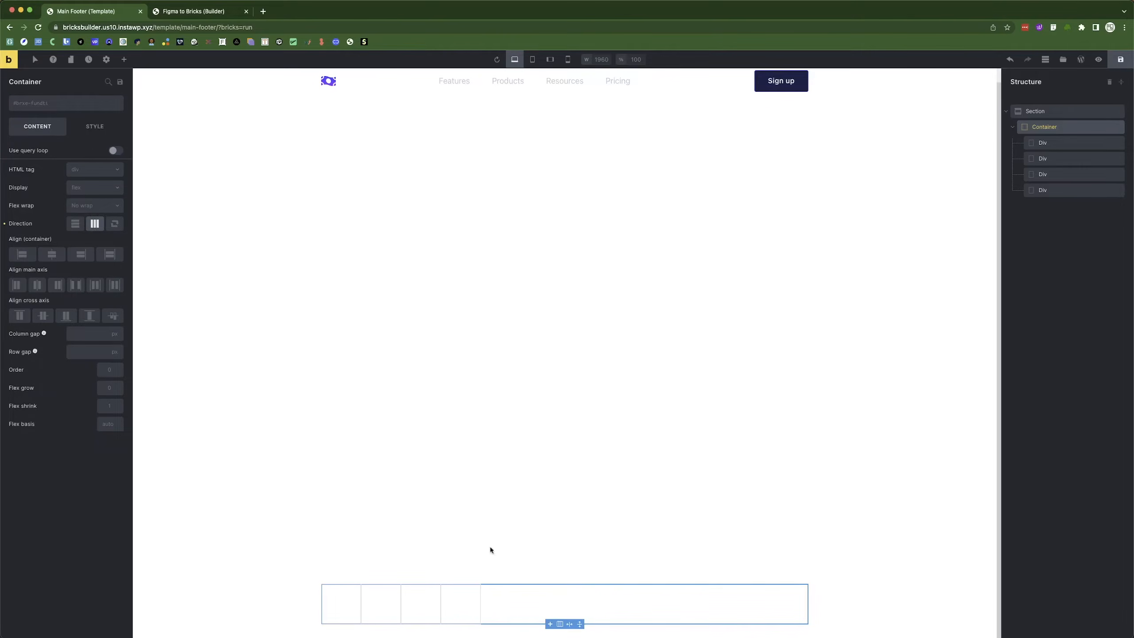
Measure the footer column groups in Figma and adjust the divs' widths, entering 1523 for the first.
{"action": "key", "text": "super+Tab"}
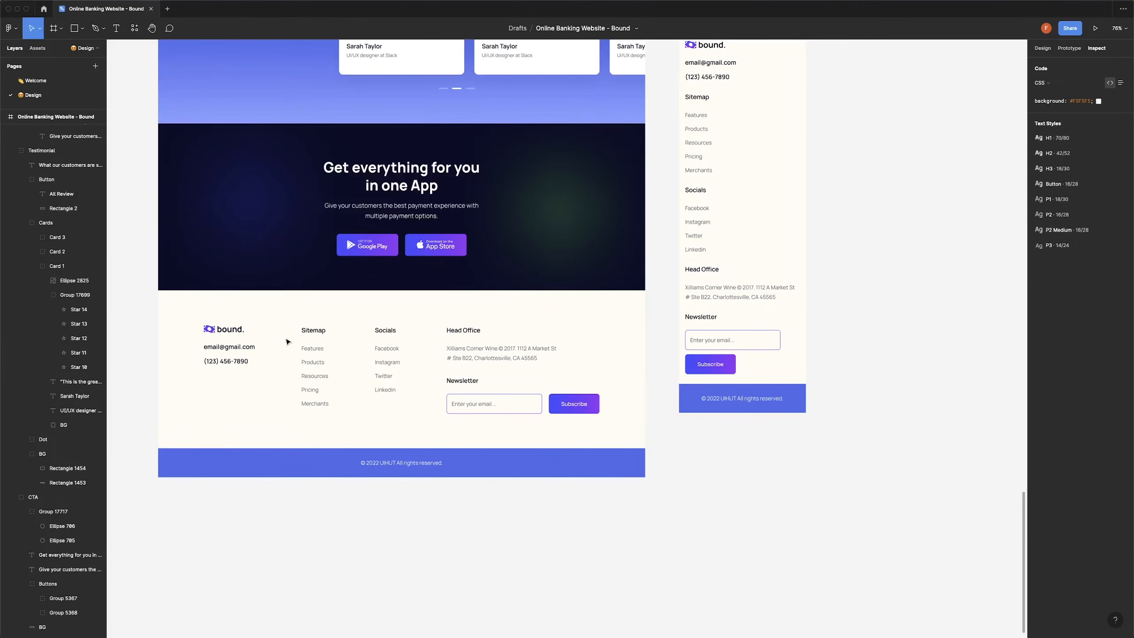
{"action": "left_click", "coordinate": [226, 357]}
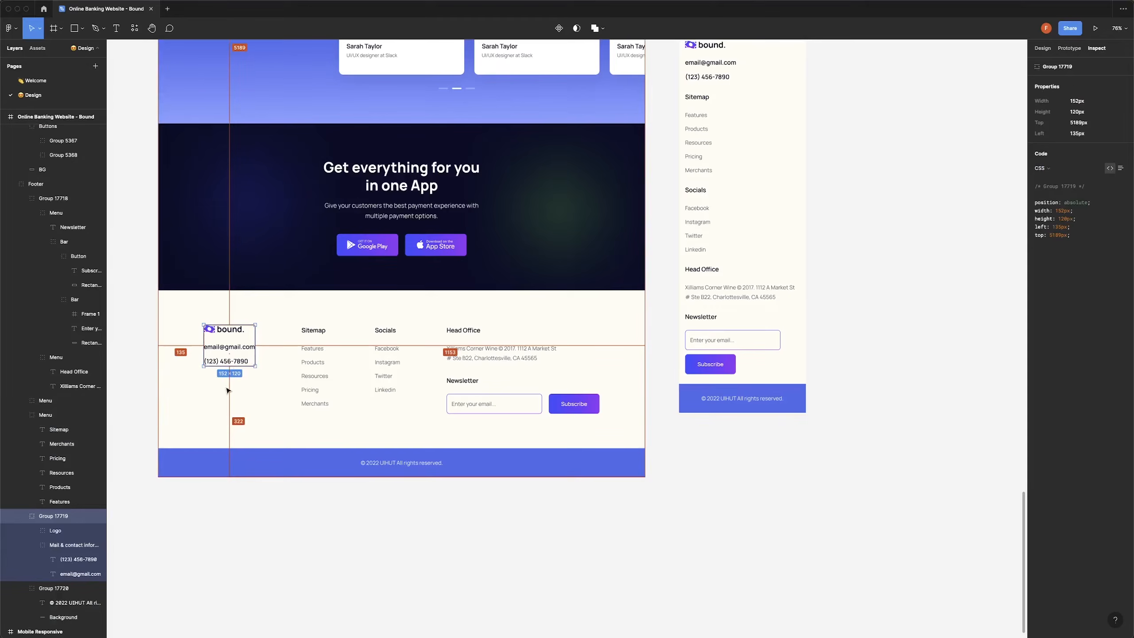
{"action": "key", "text": "super+Tab"}
{"action": "left_click", "coordinate": [95, 126]}
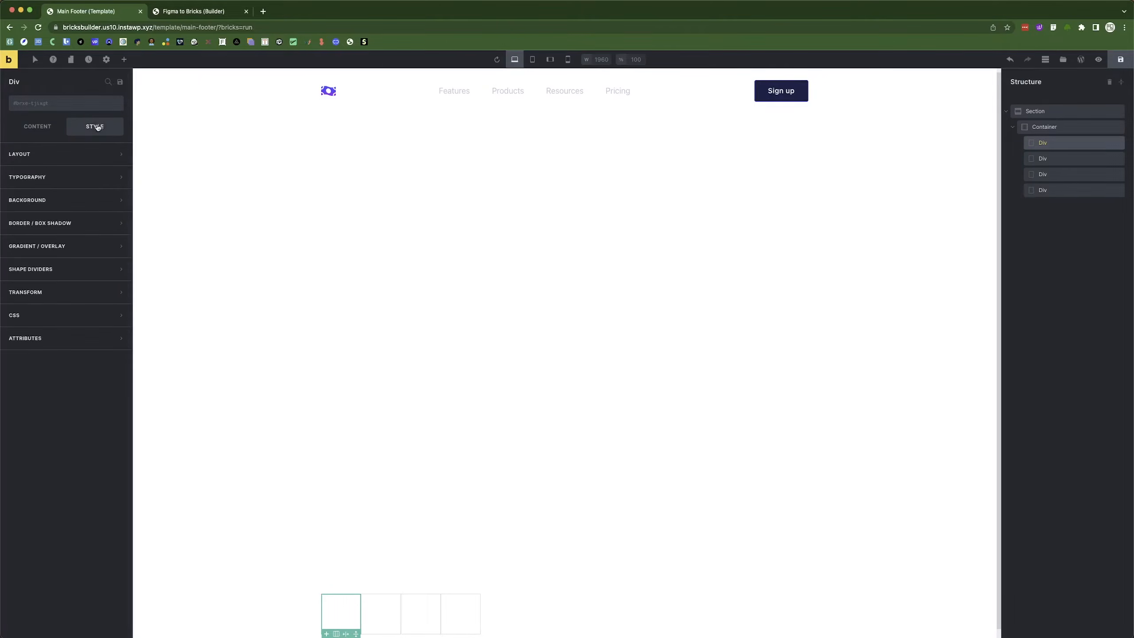
{"action": "left_click", "coordinate": [52, 161]}
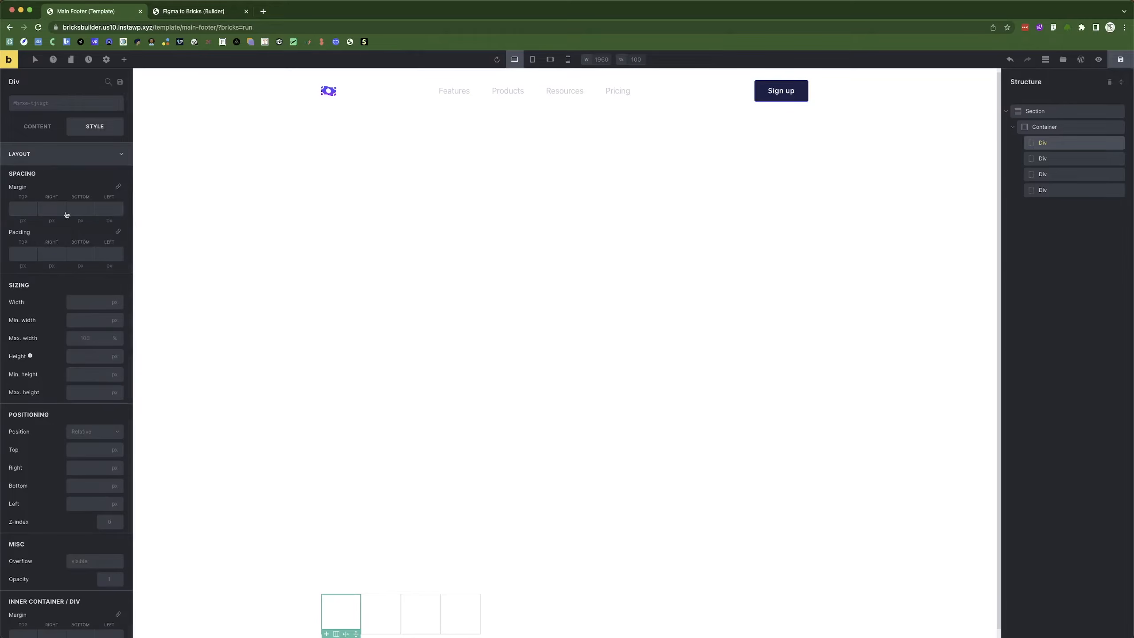
{"action": "left_click", "coordinate": [78, 303]}
{"action": "type", "text": "1523"}
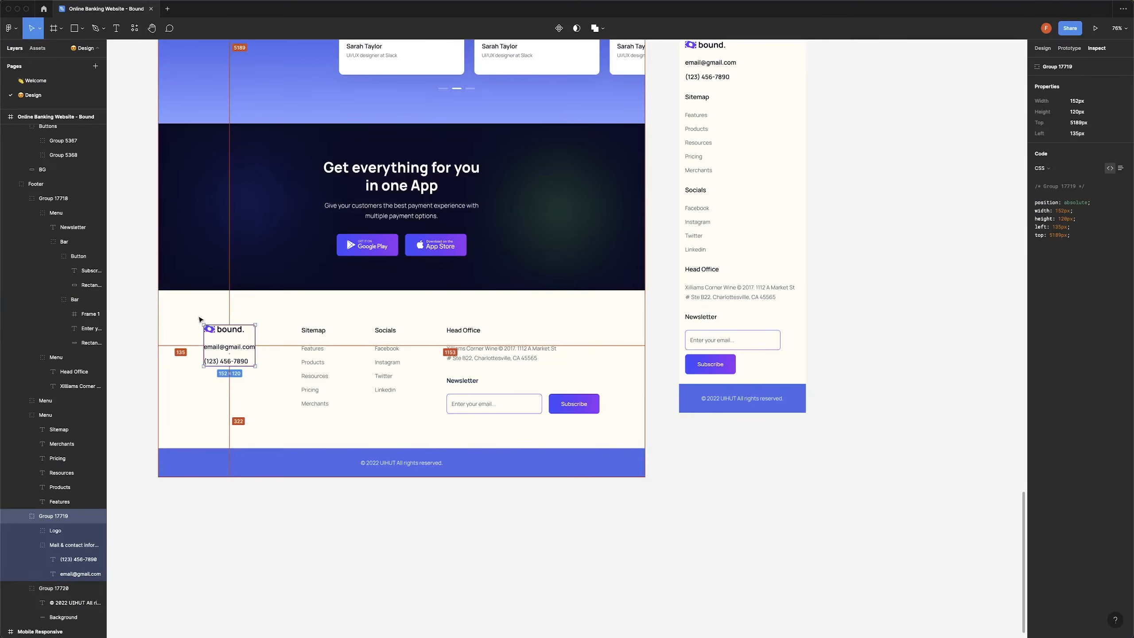
{"action": "left_click", "coordinate": [309, 352]}
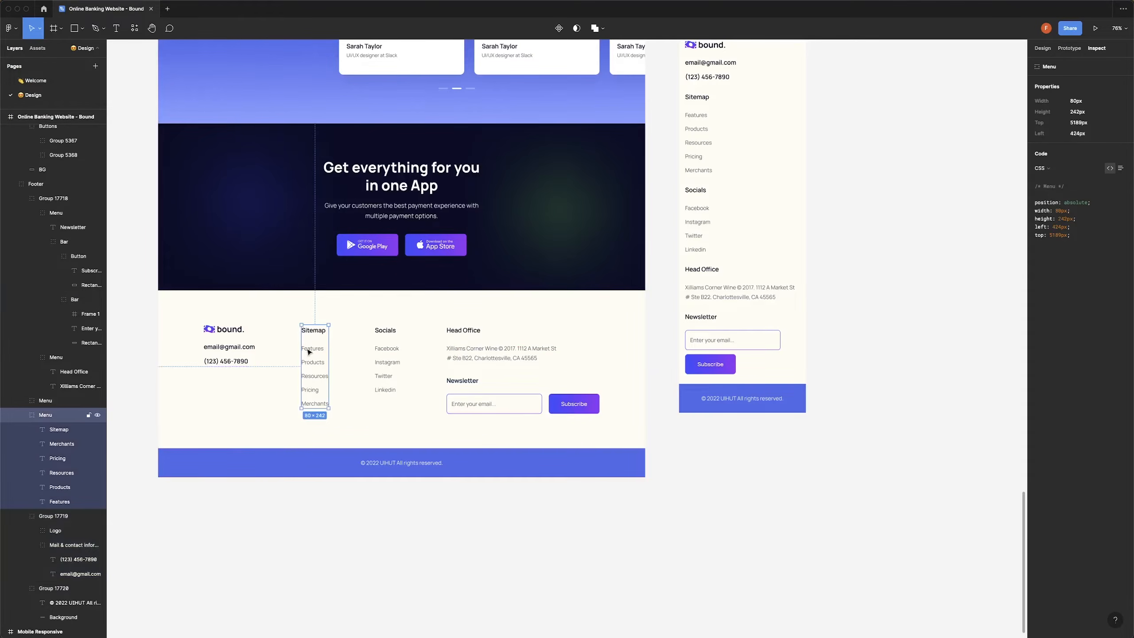
{"action": "left_click", "coordinate": [388, 358]}
{"action": "left_click", "coordinate": [312, 362]}
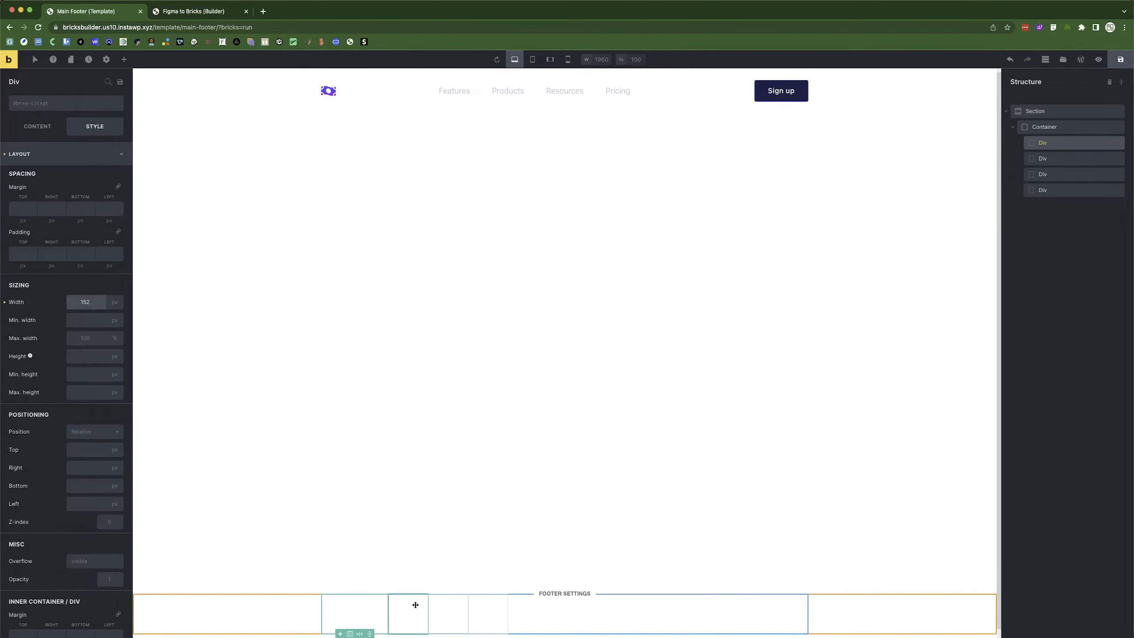
{"action": "left_click", "coordinate": [415, 604]}
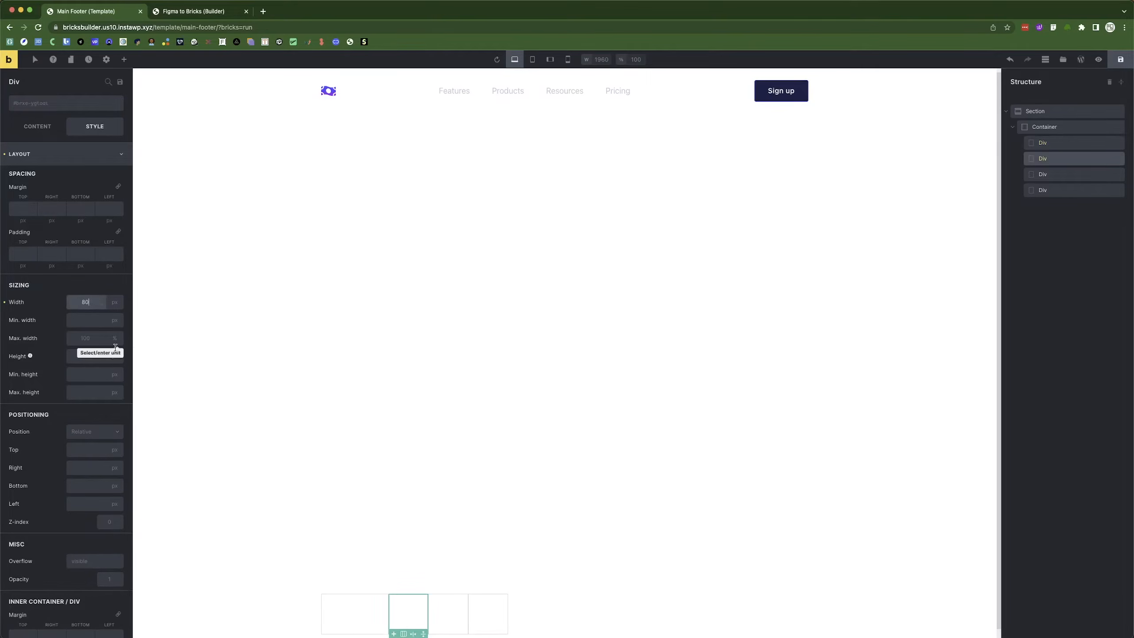
{"action": "left_click", "coordinate": [448, 609]}
{"action": "left_click", "coordinate": [81, 303]}
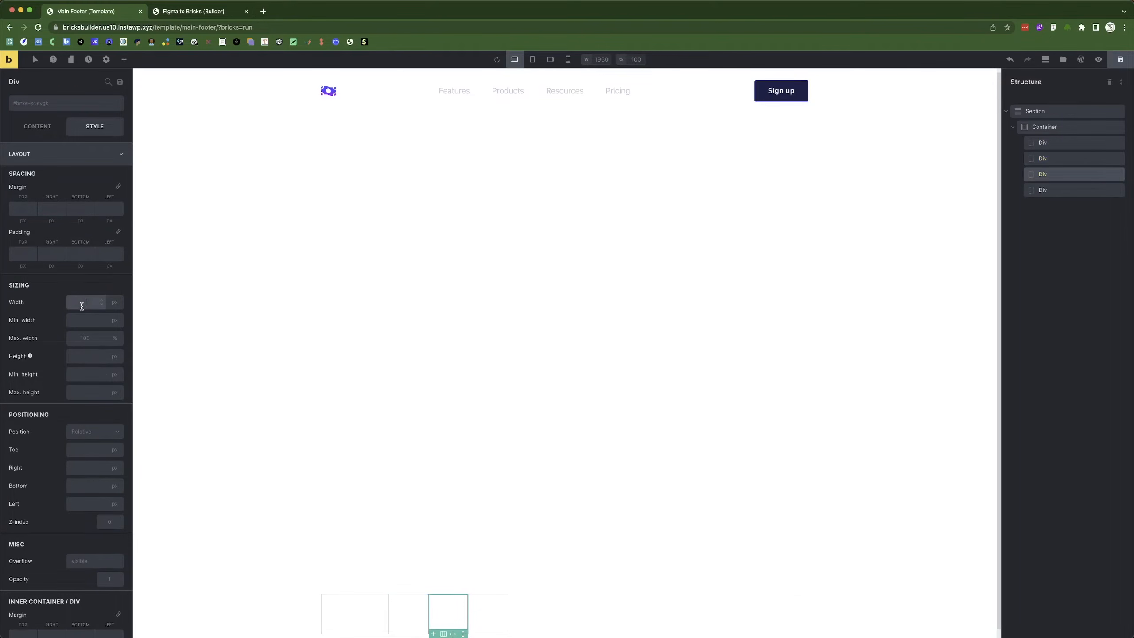
{"action": "left_click", "coordinate": [496, 607]}
Set the fourth footer column's width to 452px, matching the Head Office group.
{"action": "key", "text": "super+Tab"}
{"action": "left_click", "coordinate": [505, 350]}
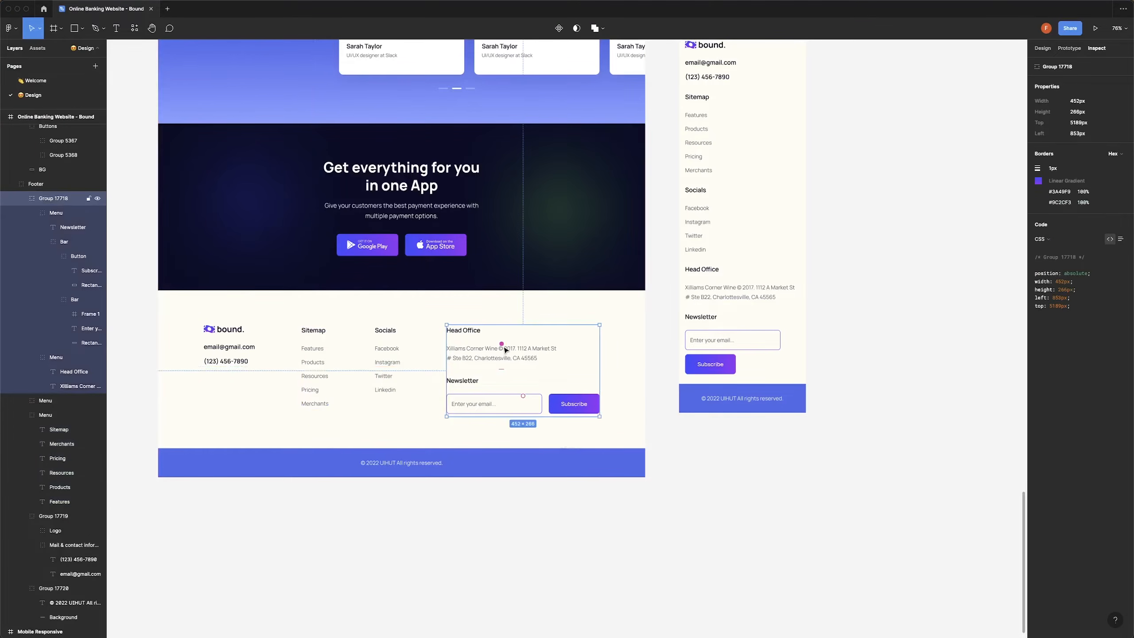
{"action": "key", "text": "super+Tab"}
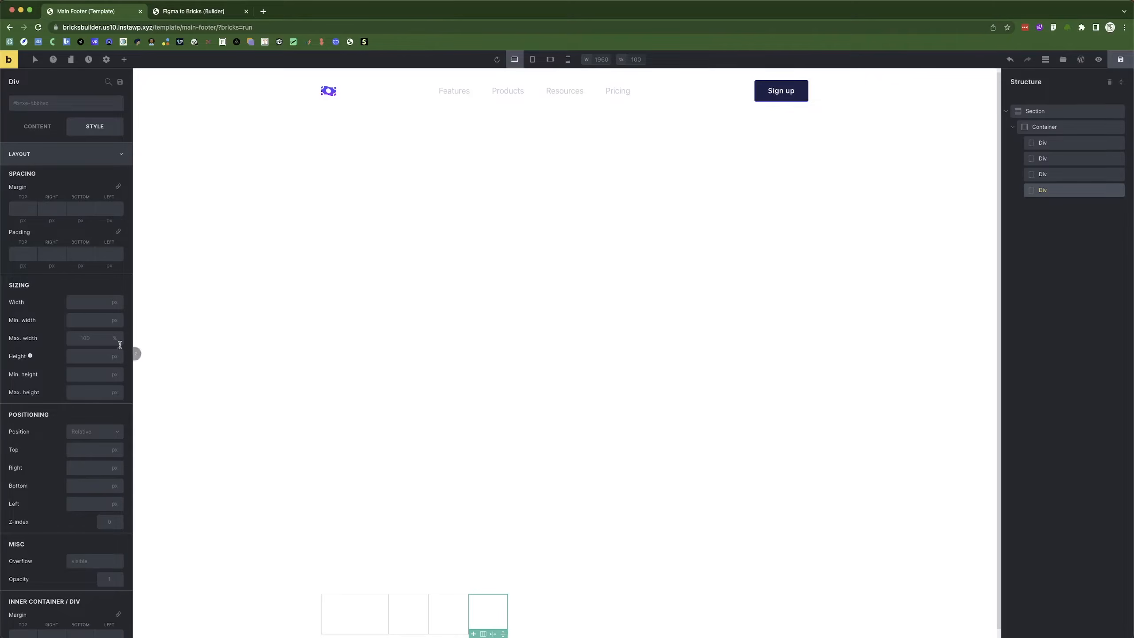
{"action": "left_click", "coordinate": [82, 302]}
{"action": "type", "text": "452"}
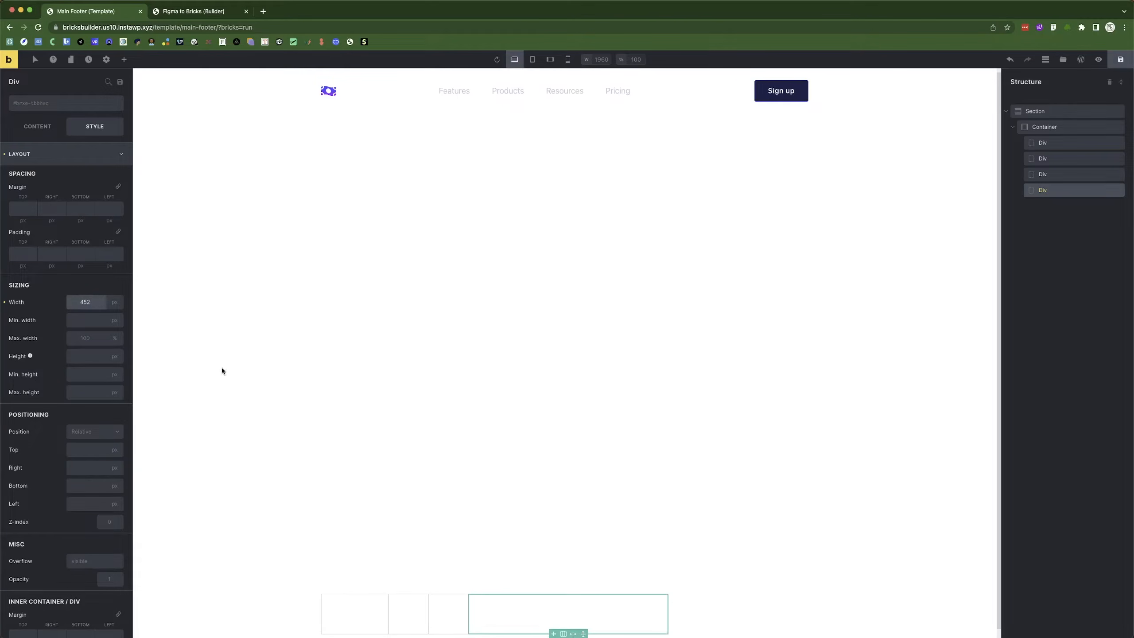
Set the container's main-axis alignment to Space between.
{"action": "left_click", "coordinate": [720, 603]}
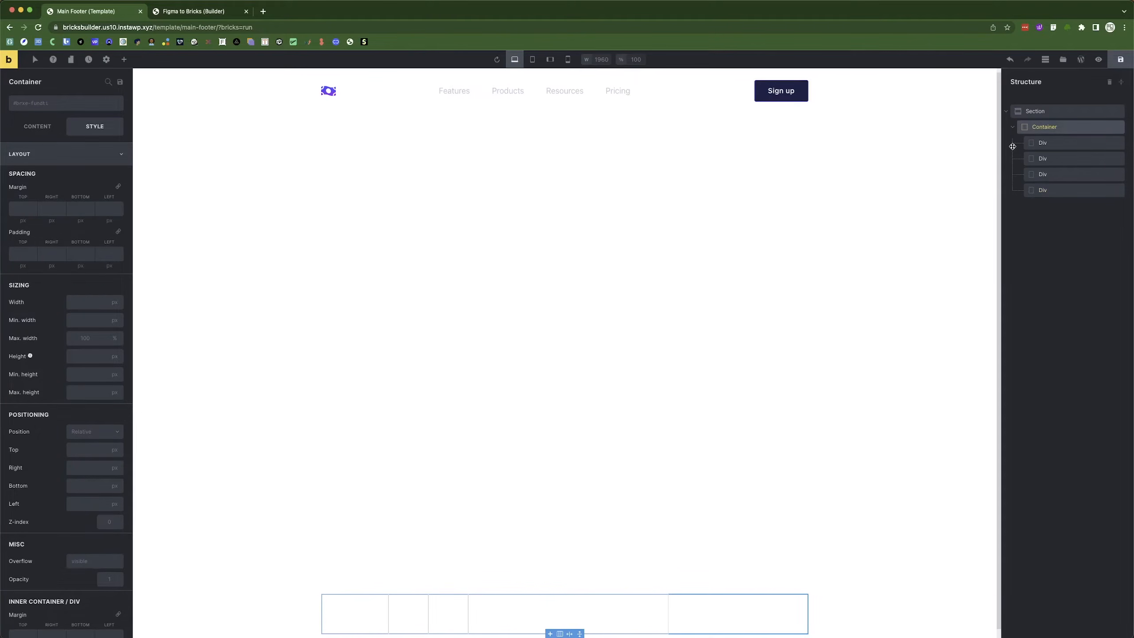
{"action": "left_click", "coordinate": [38, 126]}
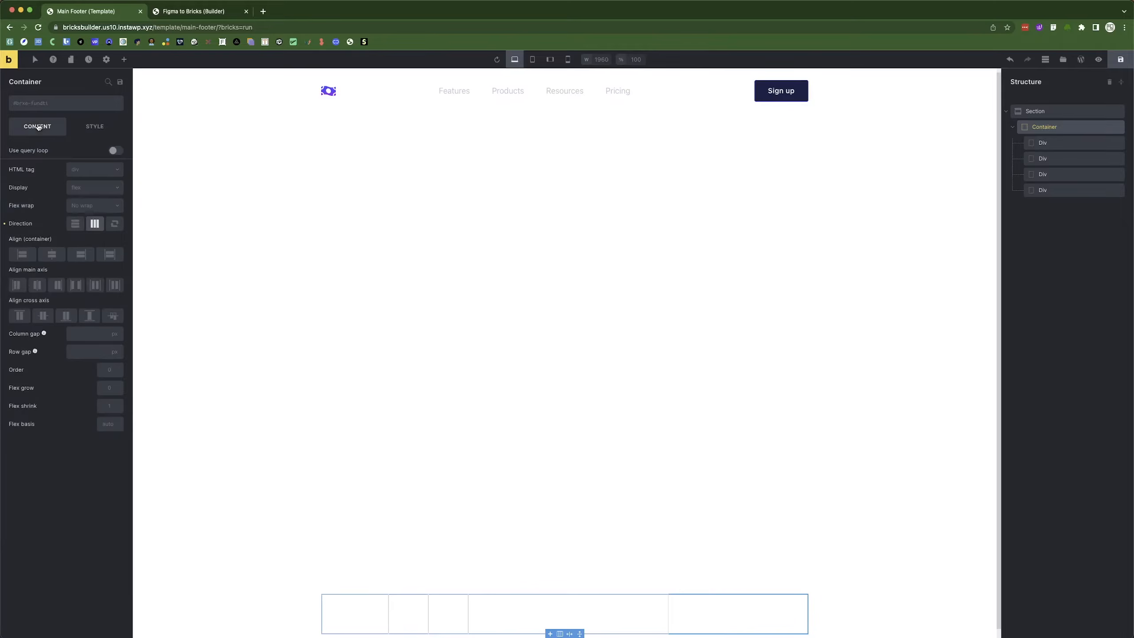
{"action": "left_click", "coordinate": [75, 284]}
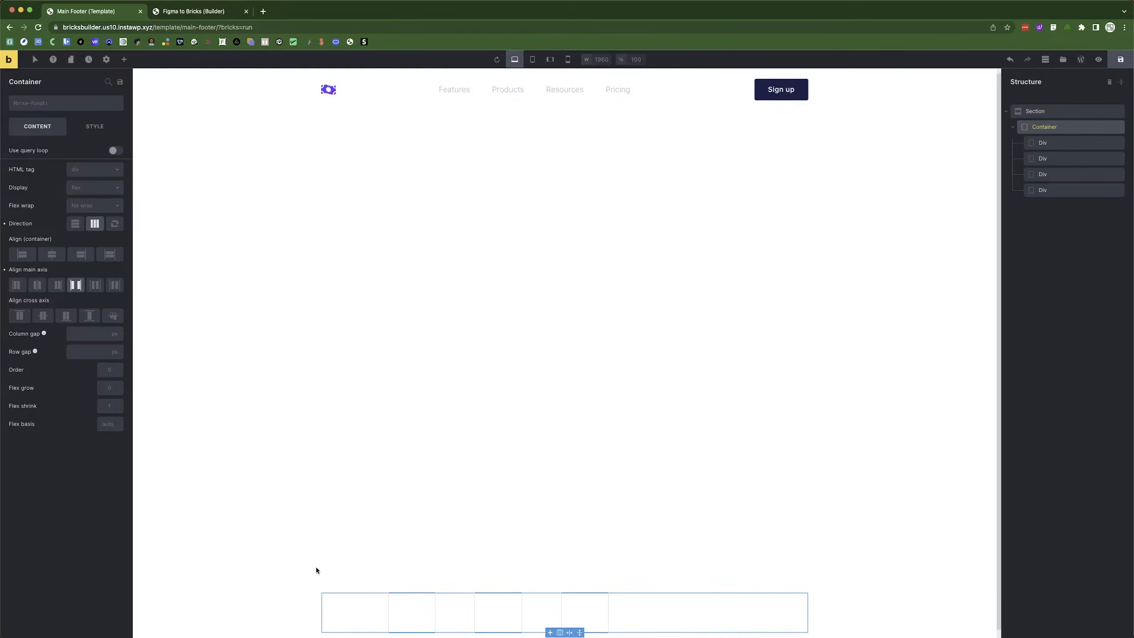
{"action": "scroll", "coordinate": [317, 565], "scroll_direction": "down", "scroll_amount": 1}
Add a new Container directly under the Section, below the footer columns.
{"action": "left_click", "coordinate": [1016, 127]}
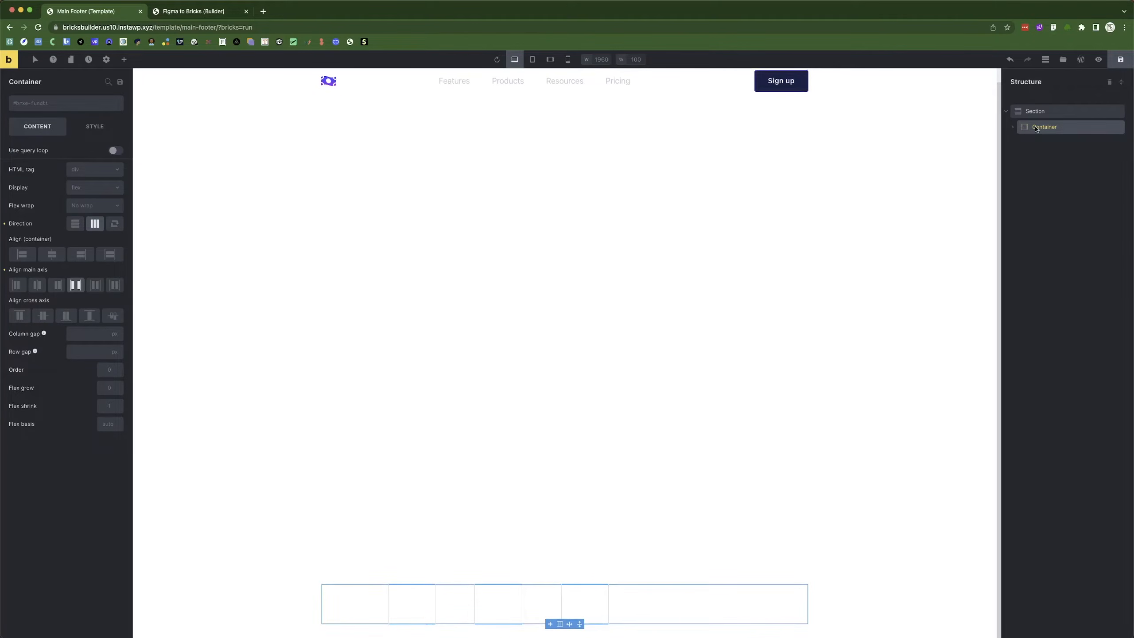
{"action": "left_click", "coordinate": [124, 60]}
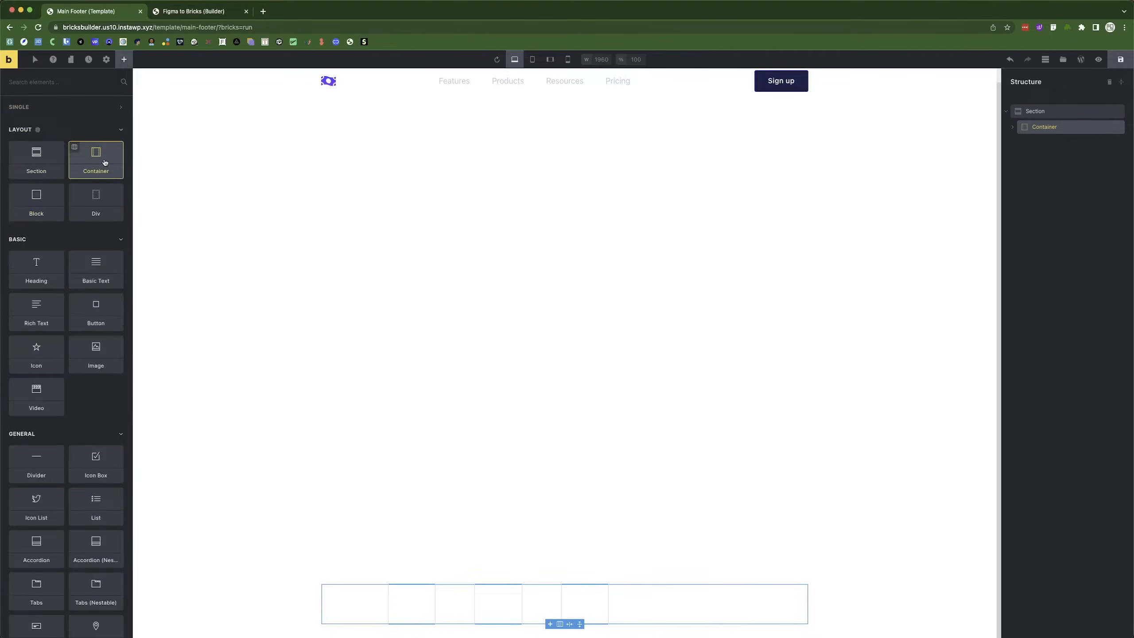
{"action": "left_click_drag", "start_coordinate": [100, 154], "coordinate": [712, 225]}
{"action": "left_click", "coordinate": [1013, 127]}
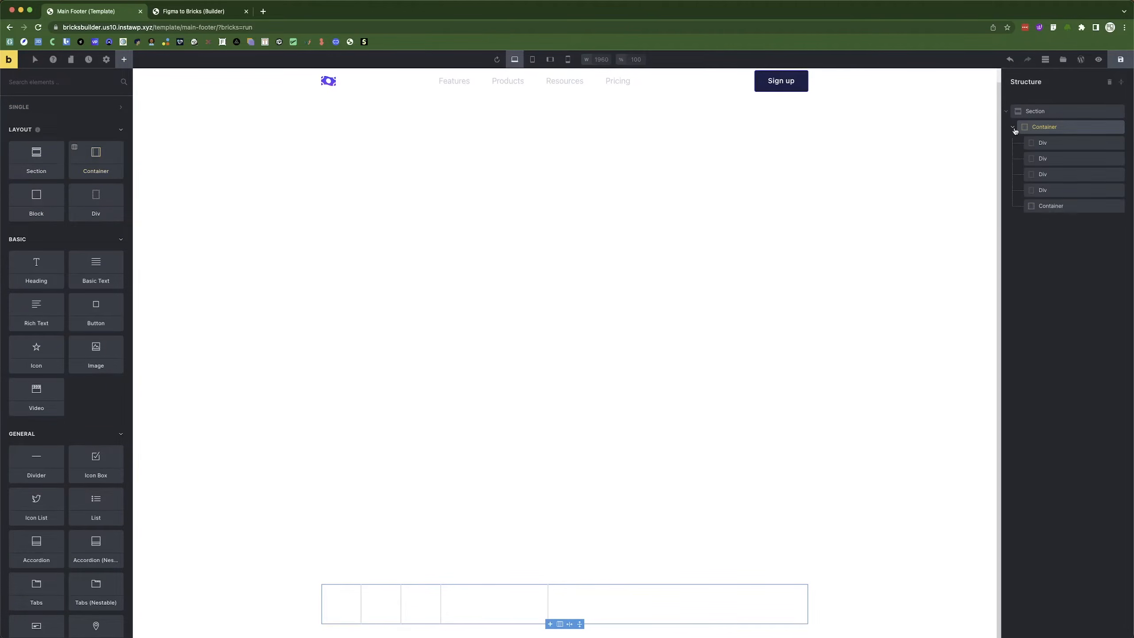
{"action": "left_click", "coordinate": [1060, 206]}
{"action": "right_click", "coordinate": [1060, 207]}
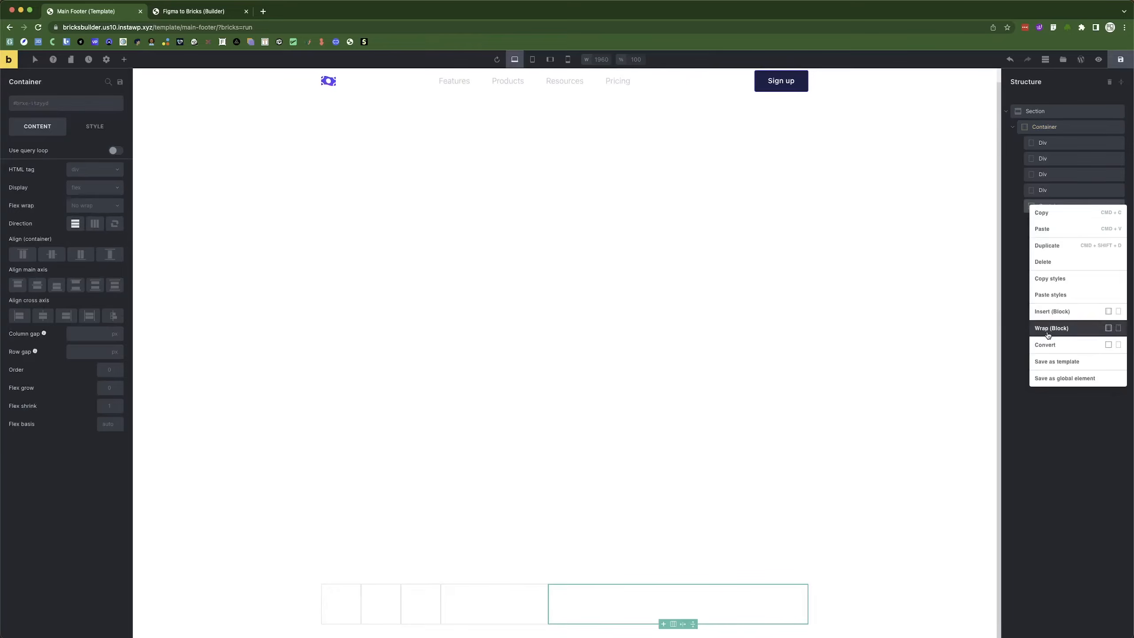
{"action": "left_click", "coordinate": [1049, 262]}
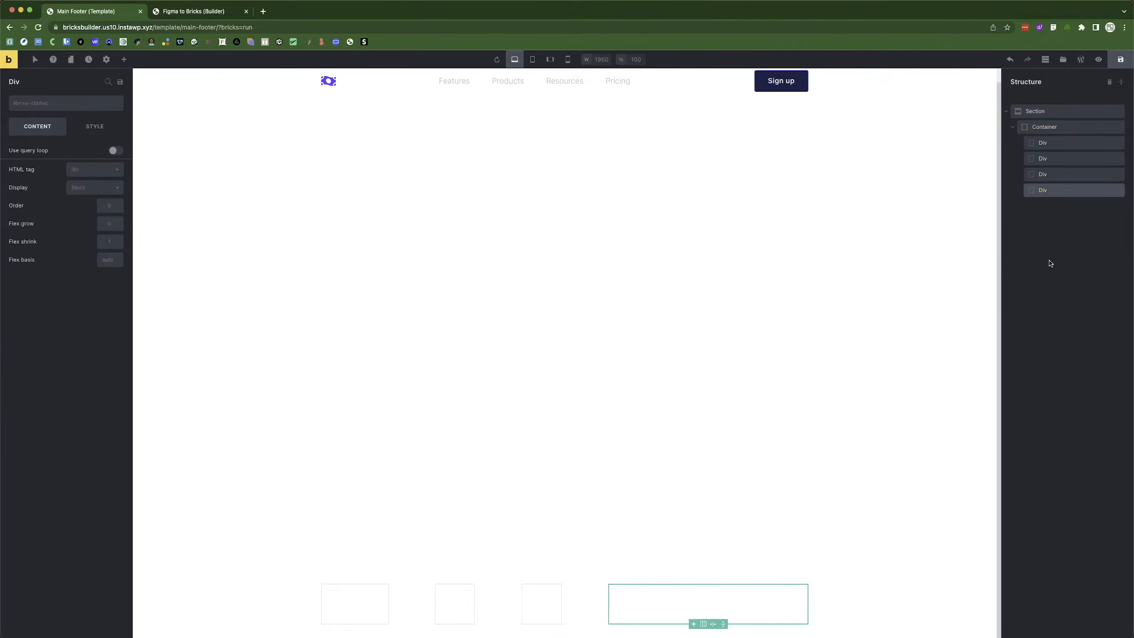
{"action": "left_click", "coordinate": [1035, 110]}
{"action": "left_click", "coordinate": [124, 58]}
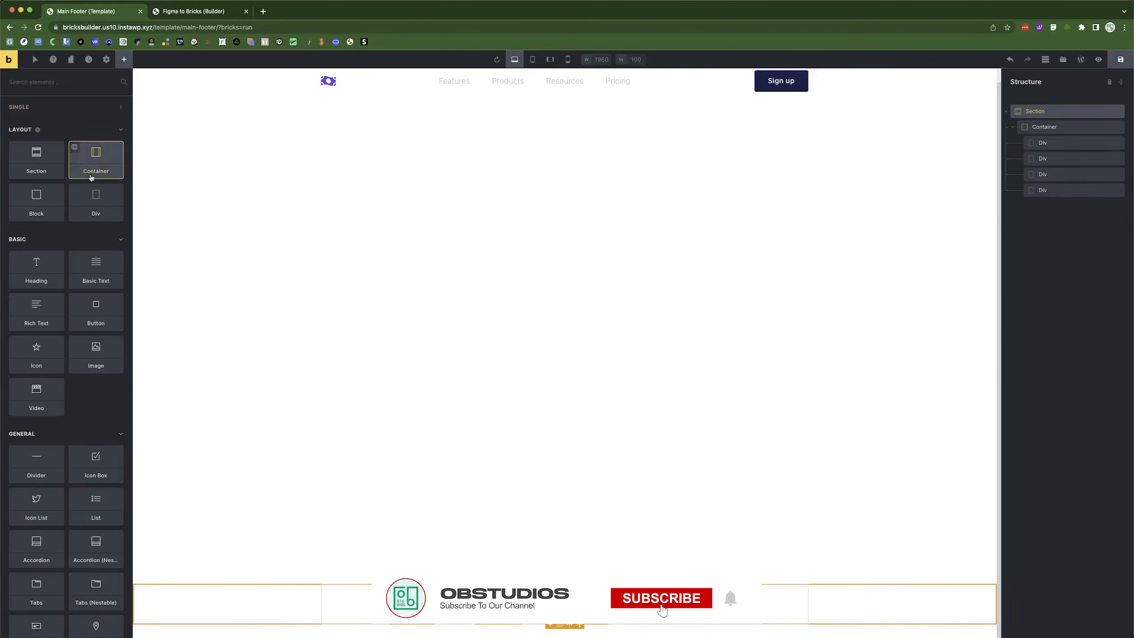
{"action": "left_click", "coordinate": [96, 160]}
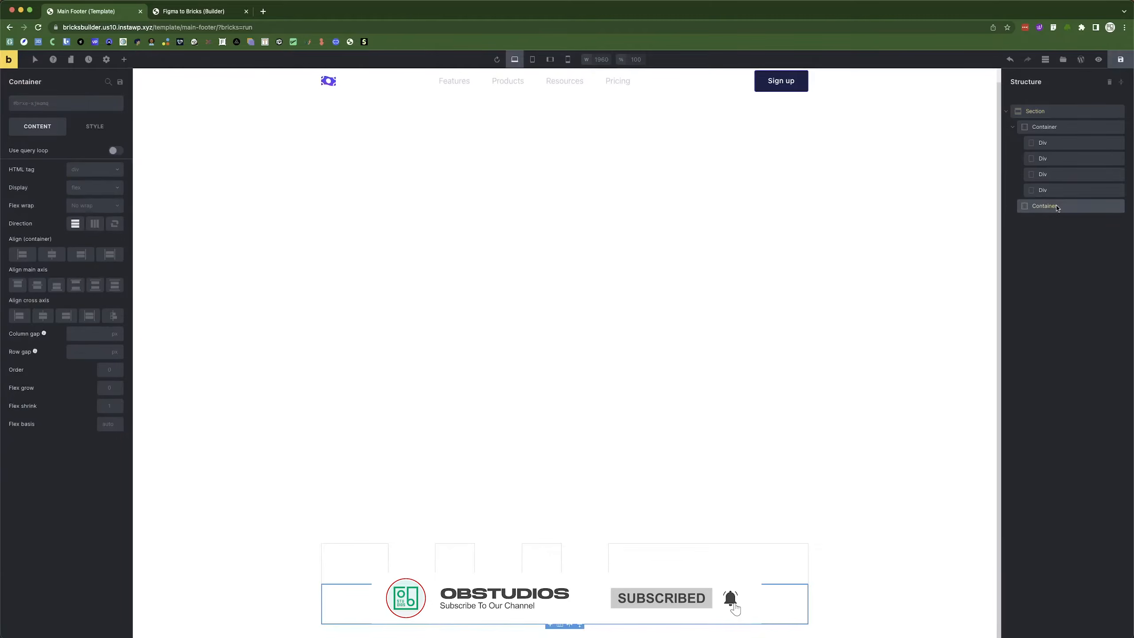
Set the new container to 100% width with a #4568e8 background colour.
{"action": "left_click", "coordinate": [98, 128]}
{"action": "left_click", "coordinate": [115, 304]}
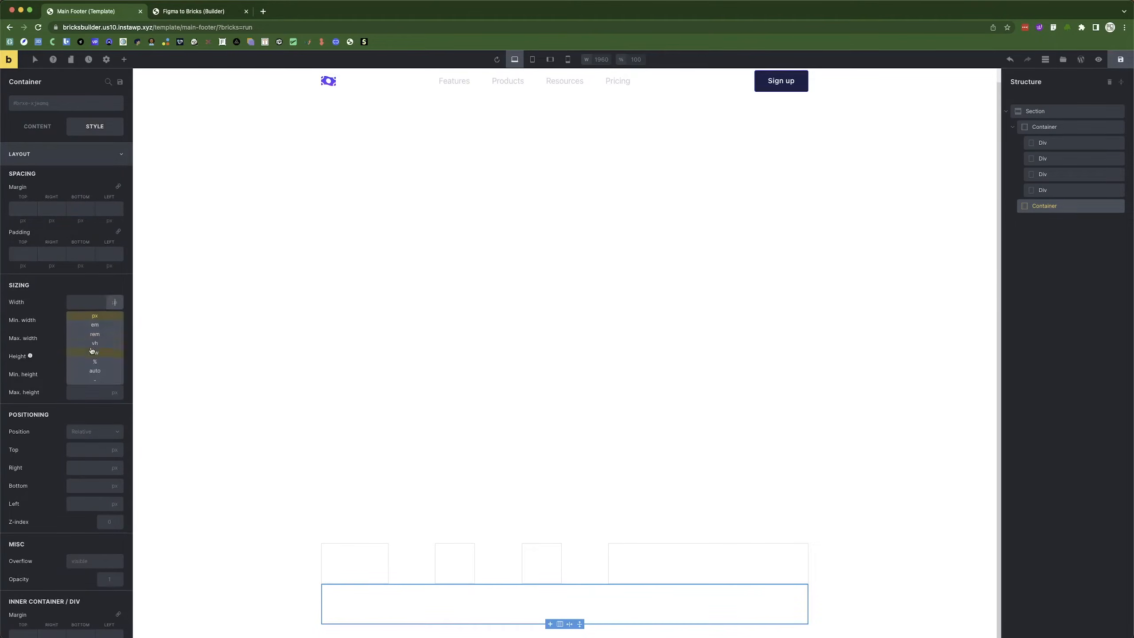
{"action": "left_click", "coordinate": [102, 372]}
{"action": "left_click", "coordinate": [83, 307]}
{"action": "type", "text": "100"}
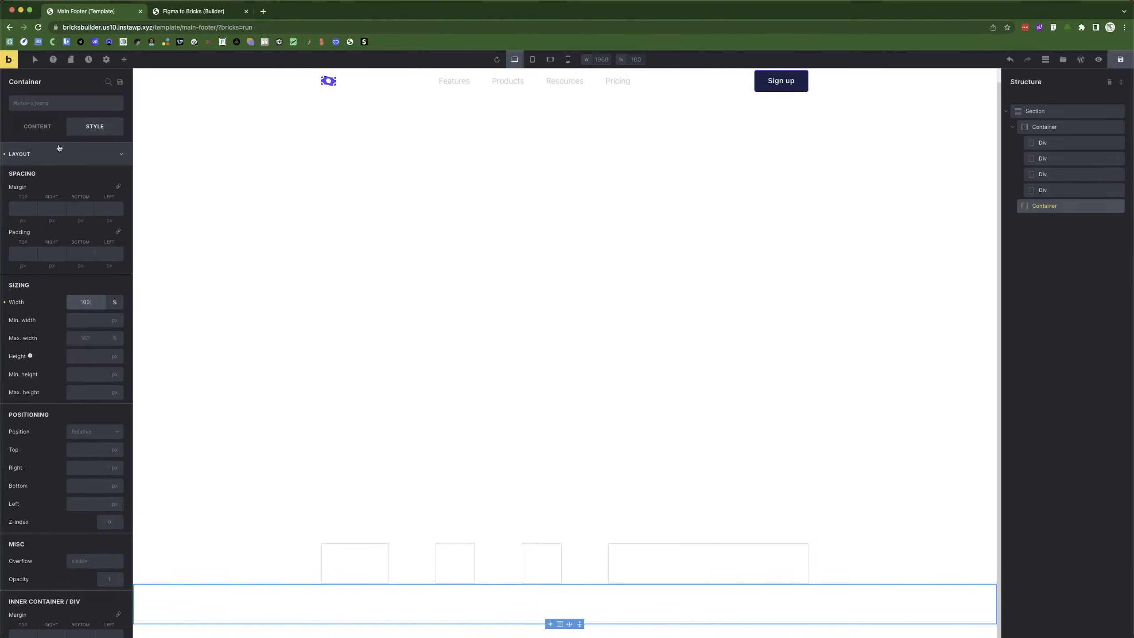
{"action": "left_click", "coordinate": [50, 156]}
{"action": "left_click", "coordinate": [47, 200]}
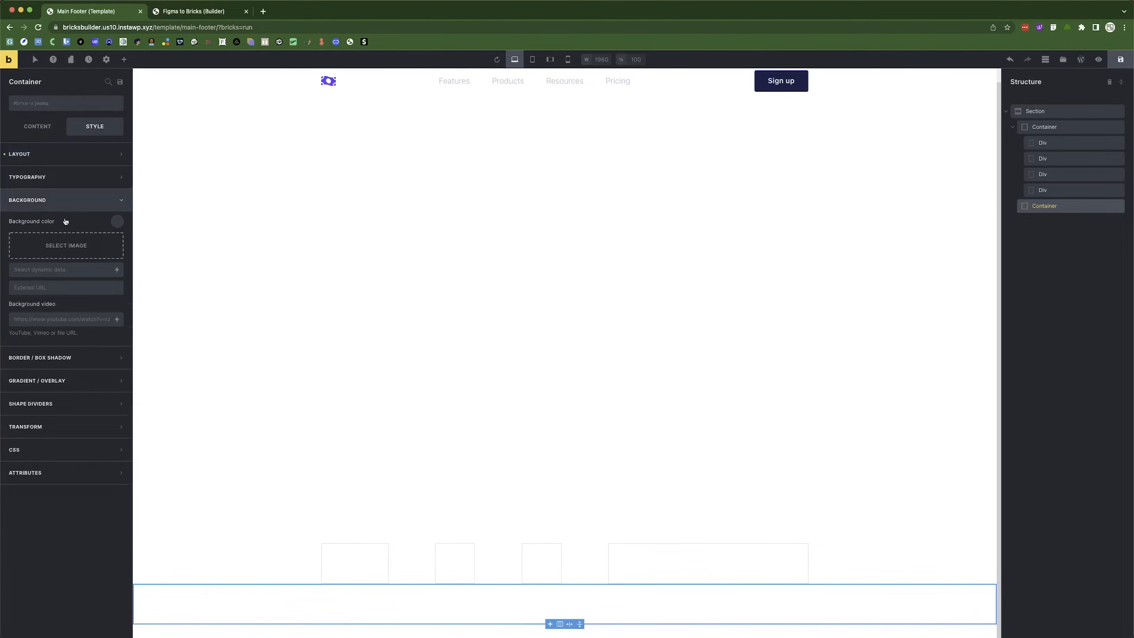
{"action": "left_click", "coordinate": [121, 224]}
{"action": "left_click", "coordinate": [59, 244]}
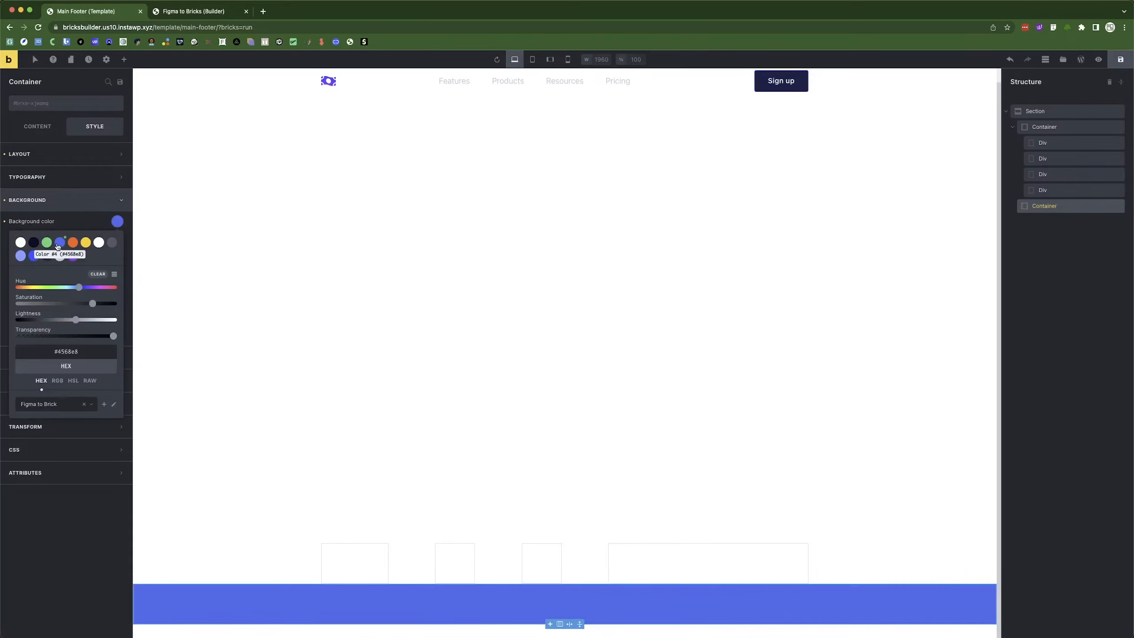
{"action": "left_click", "coordinate": [124, 59]}
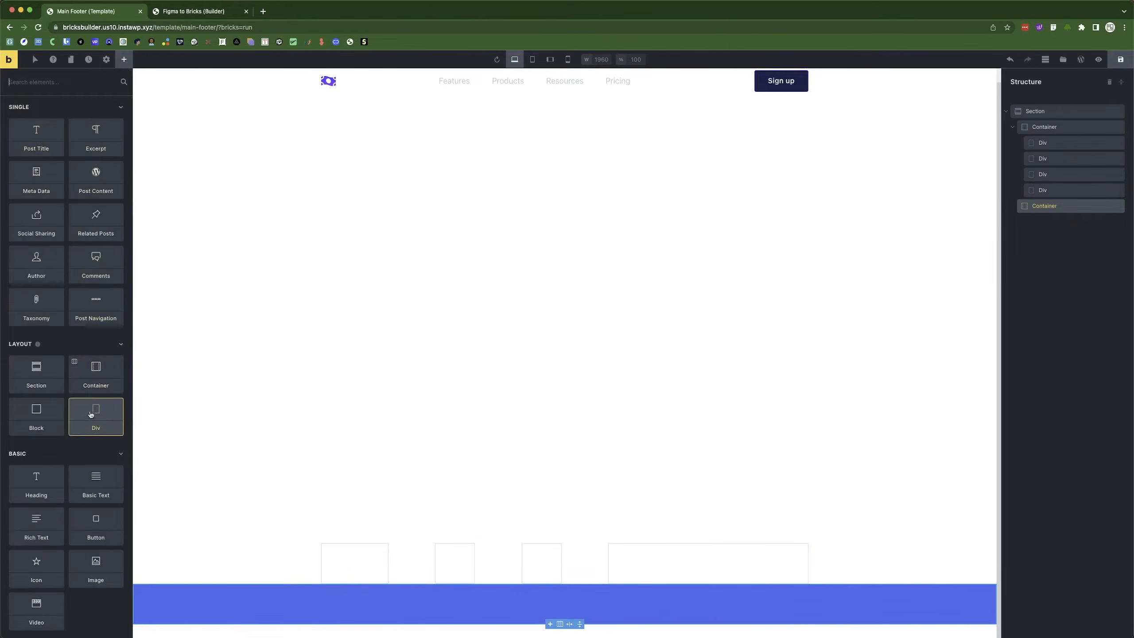
Add a Basic Text element inside the blue container, referencing the copyright text in Figma.
{"action": "left_click", "coordinate": [94, 479]}
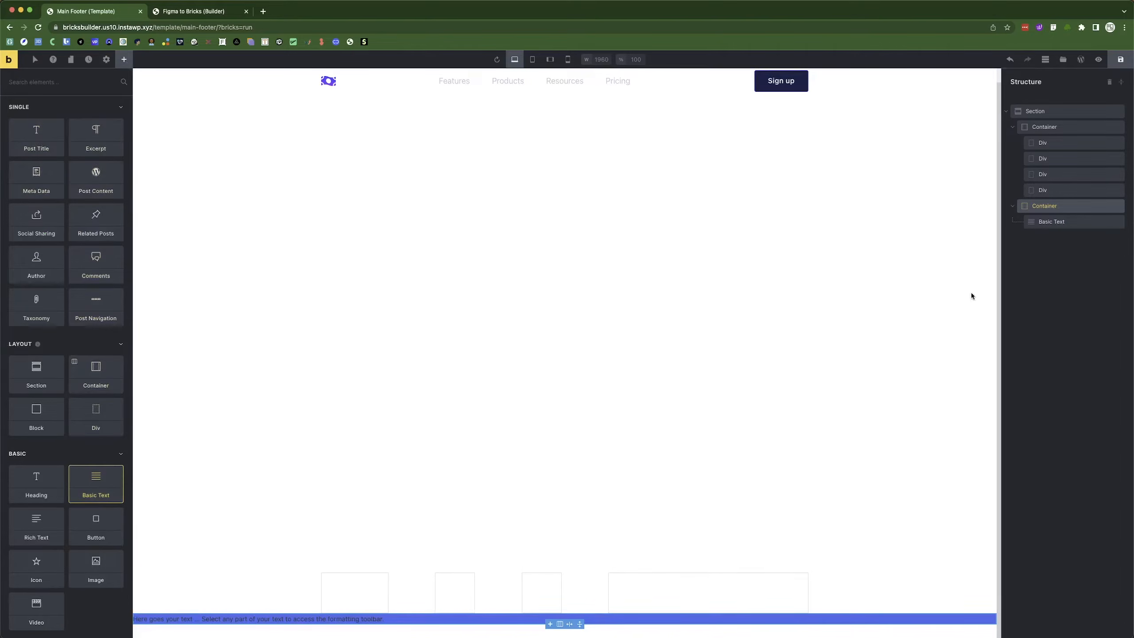
{"action": "key", "text": "super+Tab"}
{"action": "double_click", "coordinate": [401, 463]}
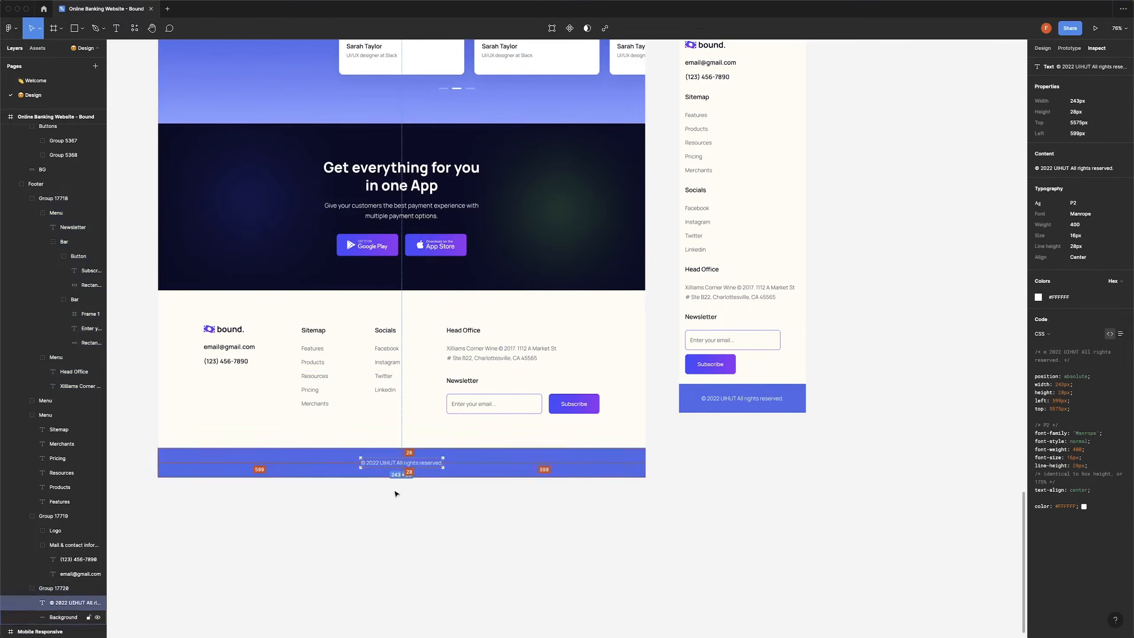
{"action": "key", "text": "super+Tab"}
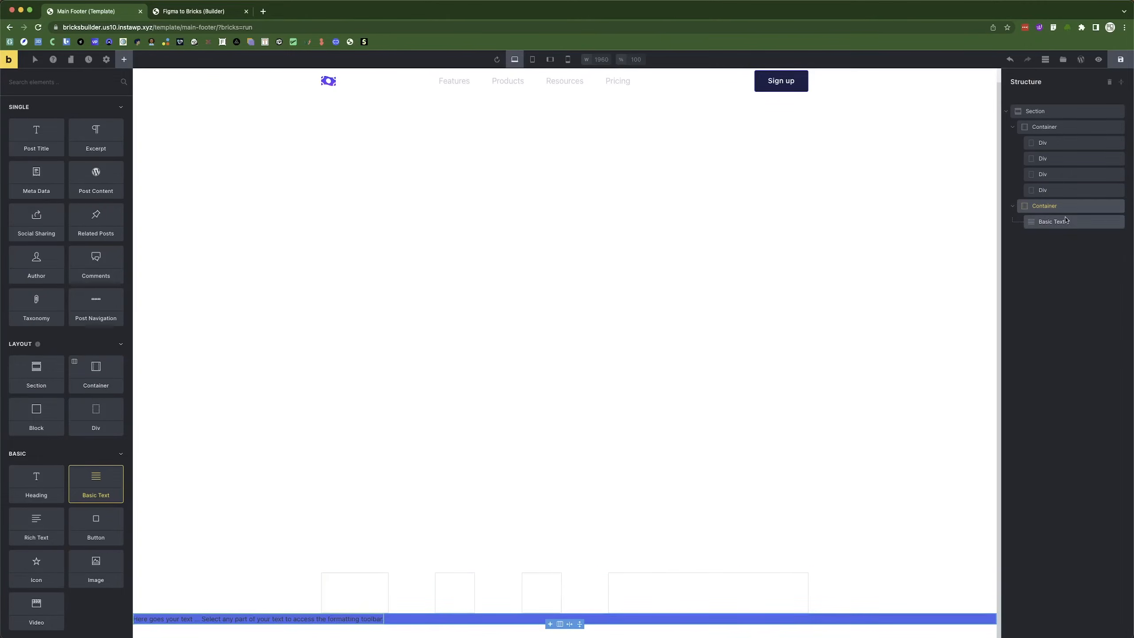
Give the blue container 28px top and bottom padding and centre its content.
{"action": "left_click", "coordinate": [1044, 206]}
{"action": "left_click", "coordinate": [38, 152]}
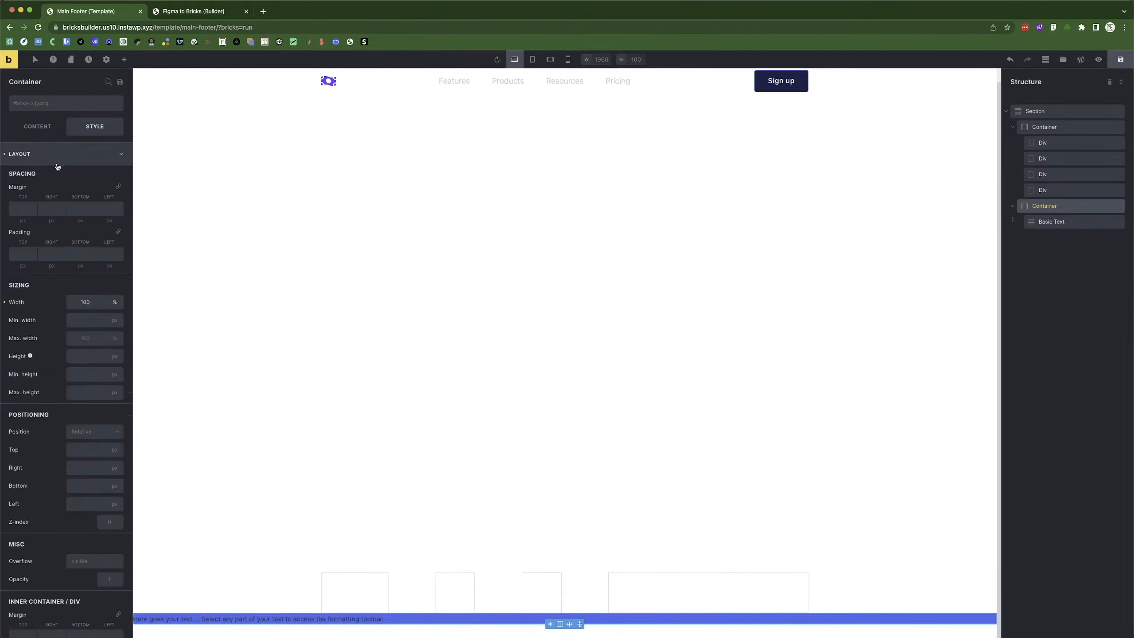
{"action": "left_click", "coordinate": [23, 253]}
{"action": "type", "text": "28"}
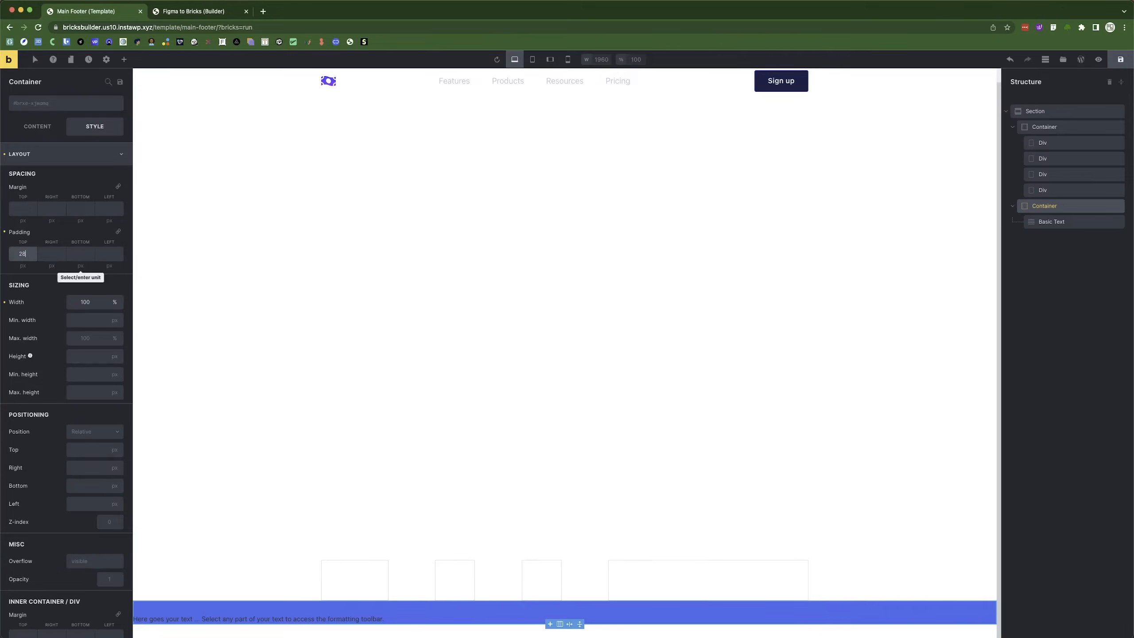
{"action": "left_click", "coordinate": [78, 250]}
{"action": "type", "text": "2"}
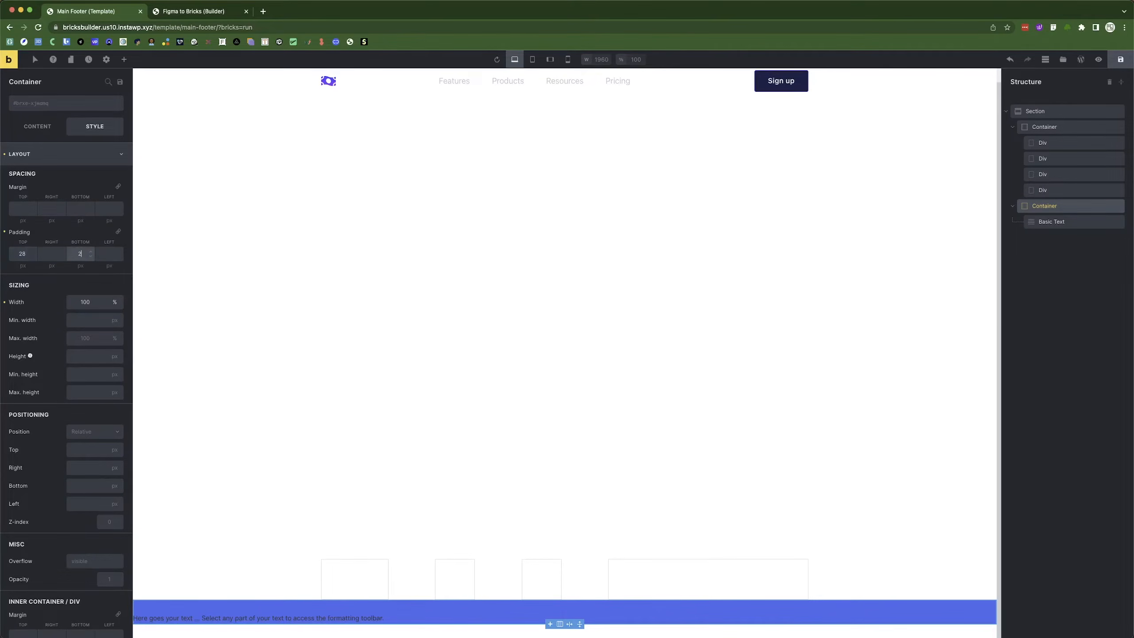
{"action": "type", "text": "8"}
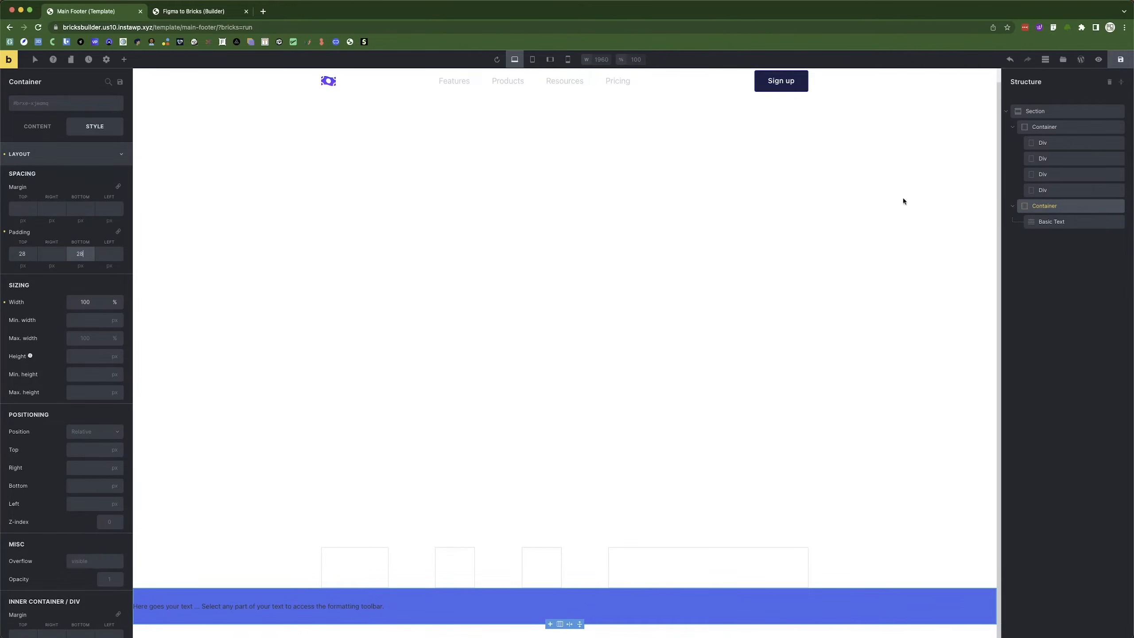
{"action": "left_click", "coordinate": [37, 126]}
{"action": "left_click", "coordinate": [43, 316]}
{"action": "left_click", "coordinate": [37, 284]}
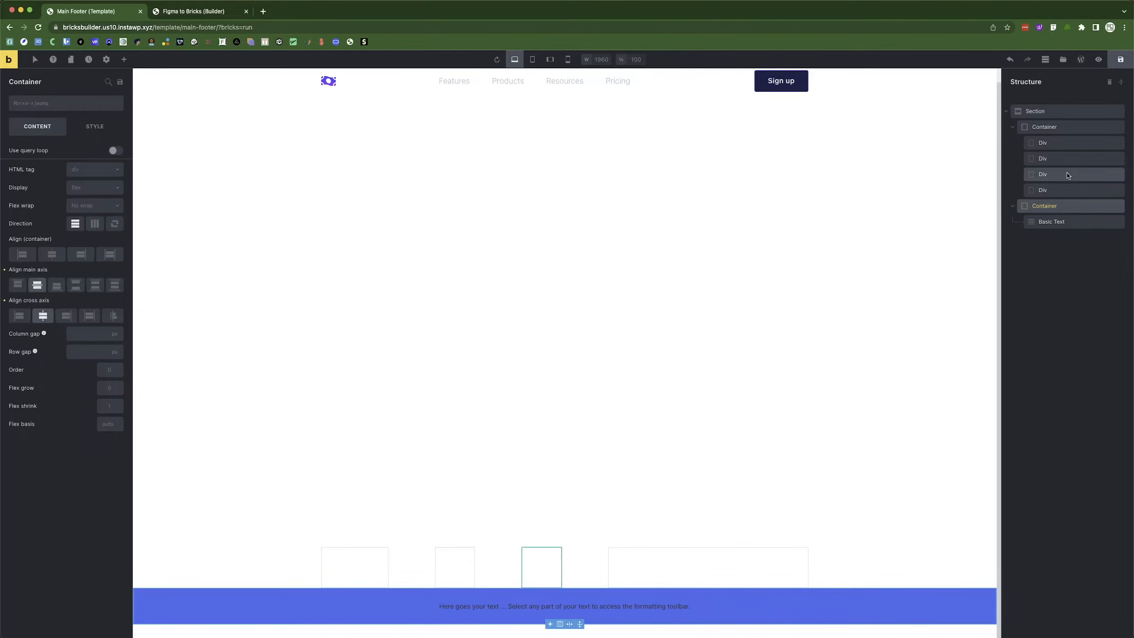
Select the footer's Basic Text and copy the copyright line from the Figma design.
{"action": "left_click", "coordinate": [559, 606]}
{"action": "key", "text": "super+Tab"}
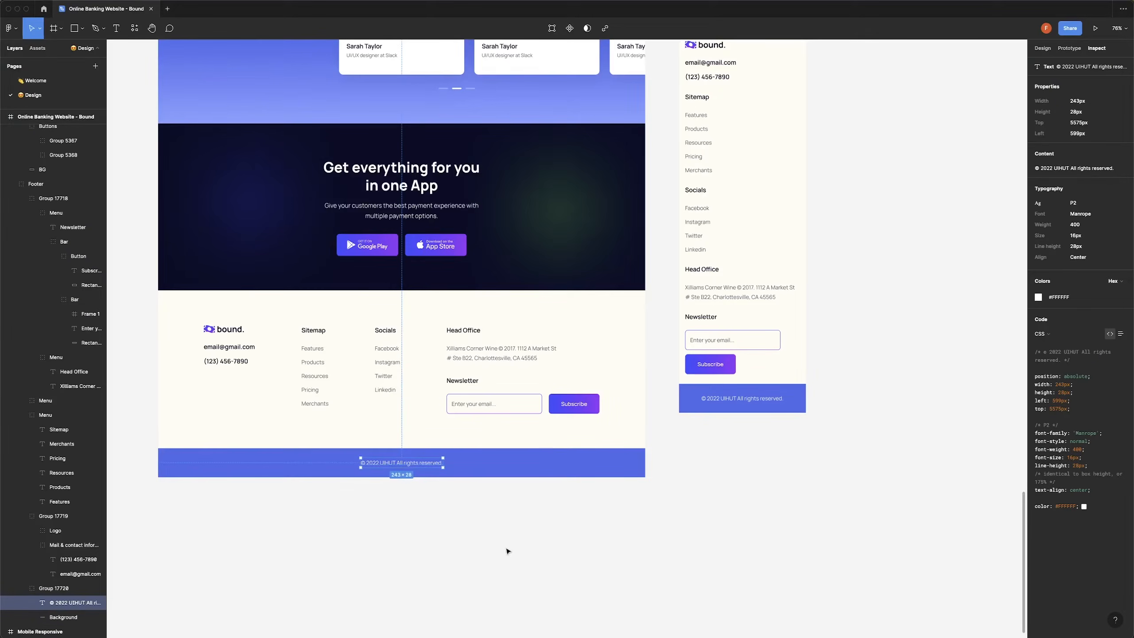
{"action": "double_click", "coordinate": [384, 463]}
{"action": "key", "text": "super+c"}
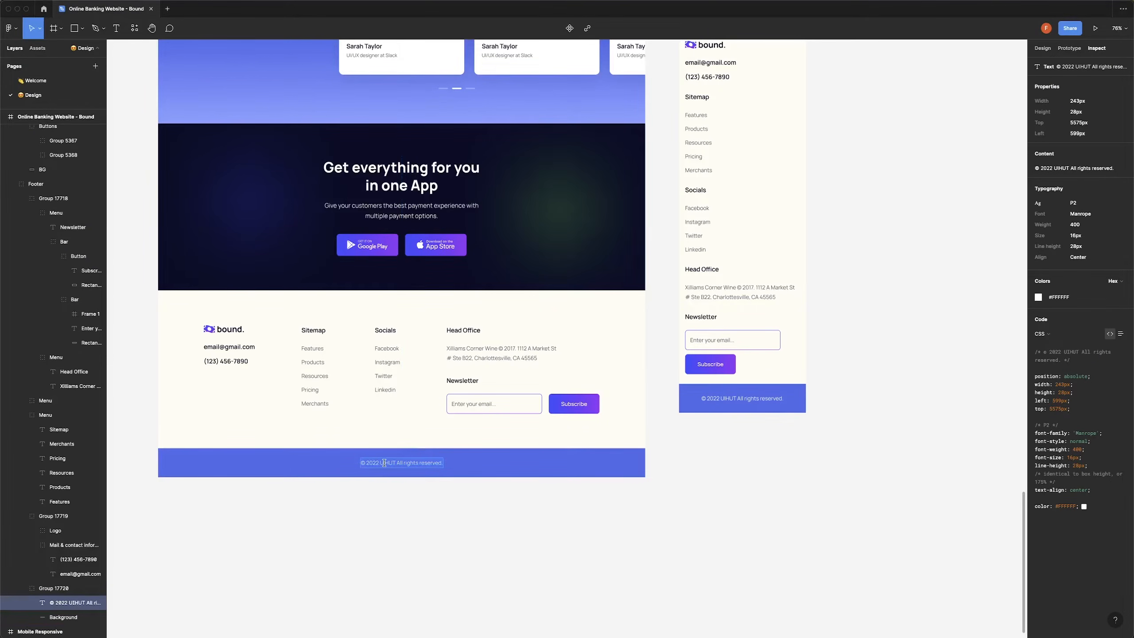
{"action": "key", "text": "super+Tab"}
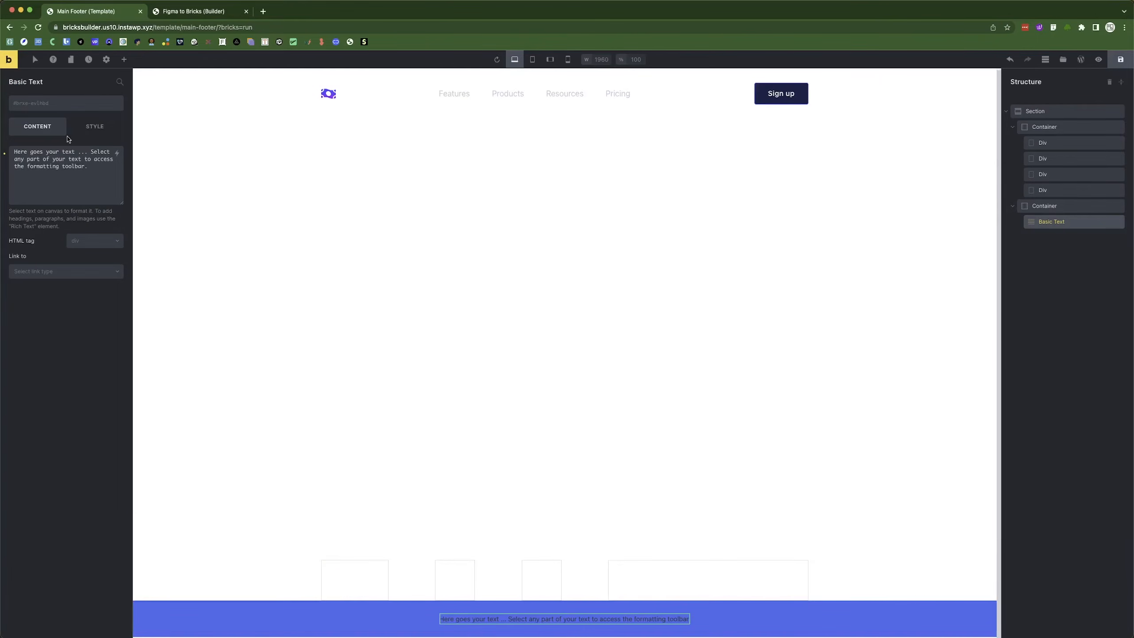
Replace the Basic Text placeholder with the pasted copyright line.
{"action": "left_click", "coordinate": [61, 158]}
{"action": "key", "text": "super+a"}
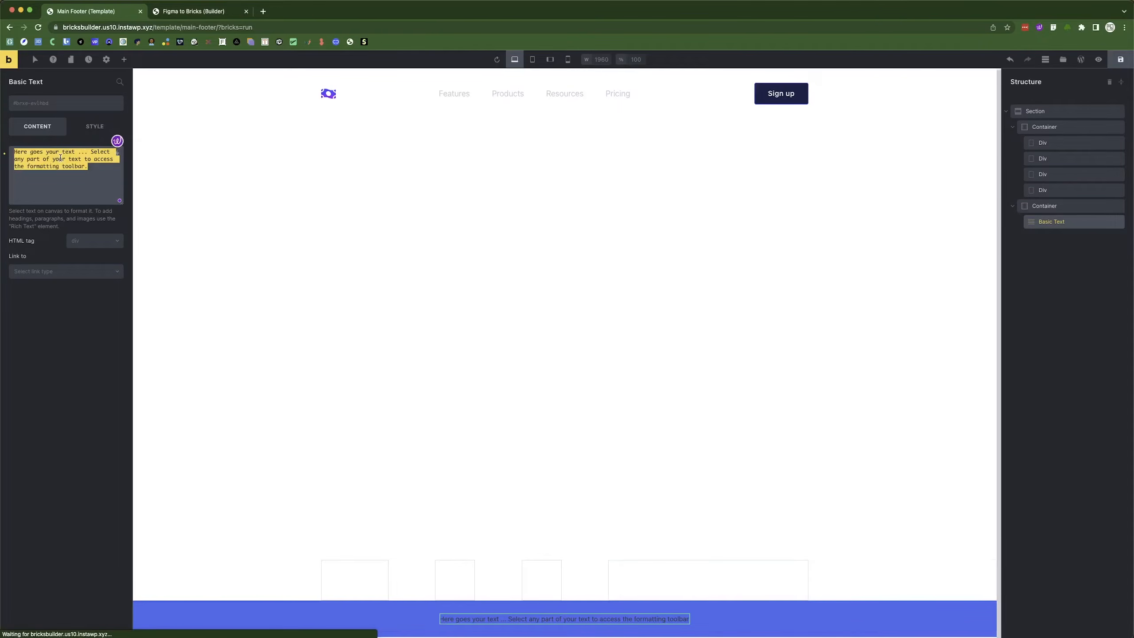
{"action": "key", "text": "super+v"}
Replace the year 2022 with the {current_date: Y} dynamic tag.
{"action": "double_click", "coordinate": [27, 152]}
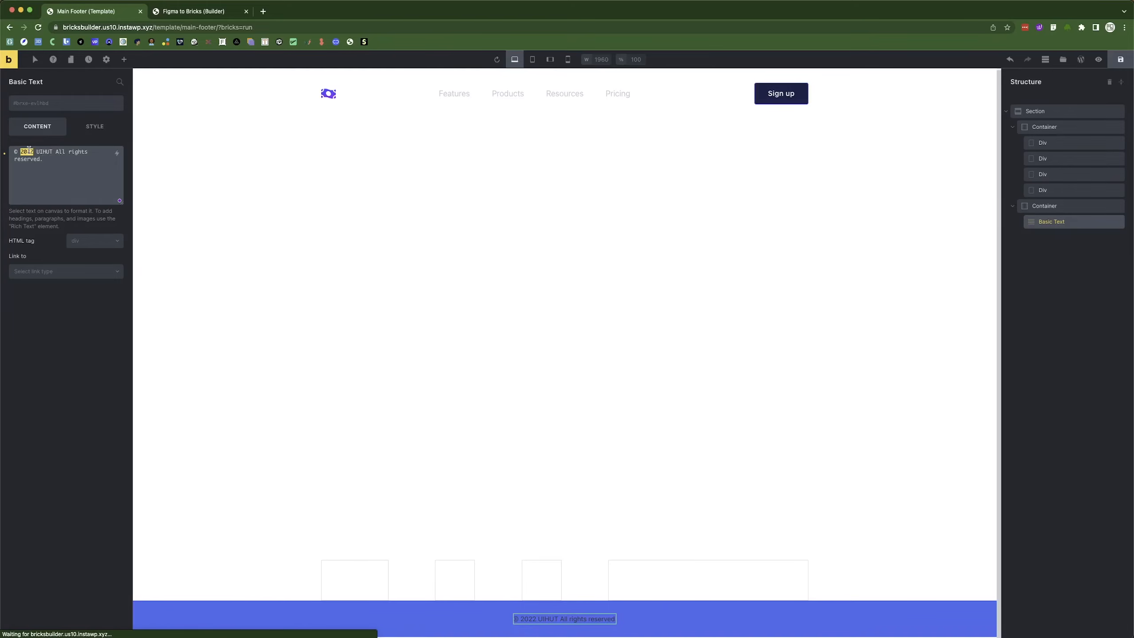
{"action": "left_click", "coordinate": [117, 153]}
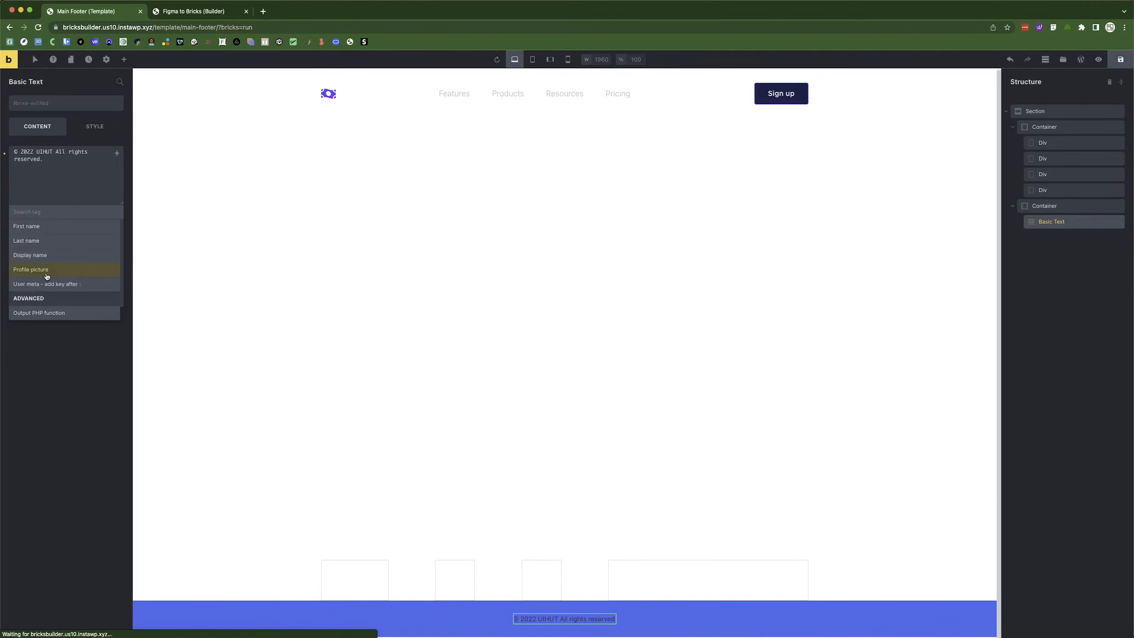
{"action": "scroll", "coordinate": [49, 308], "scroll_direction": "up", "scroll_amount": 5}
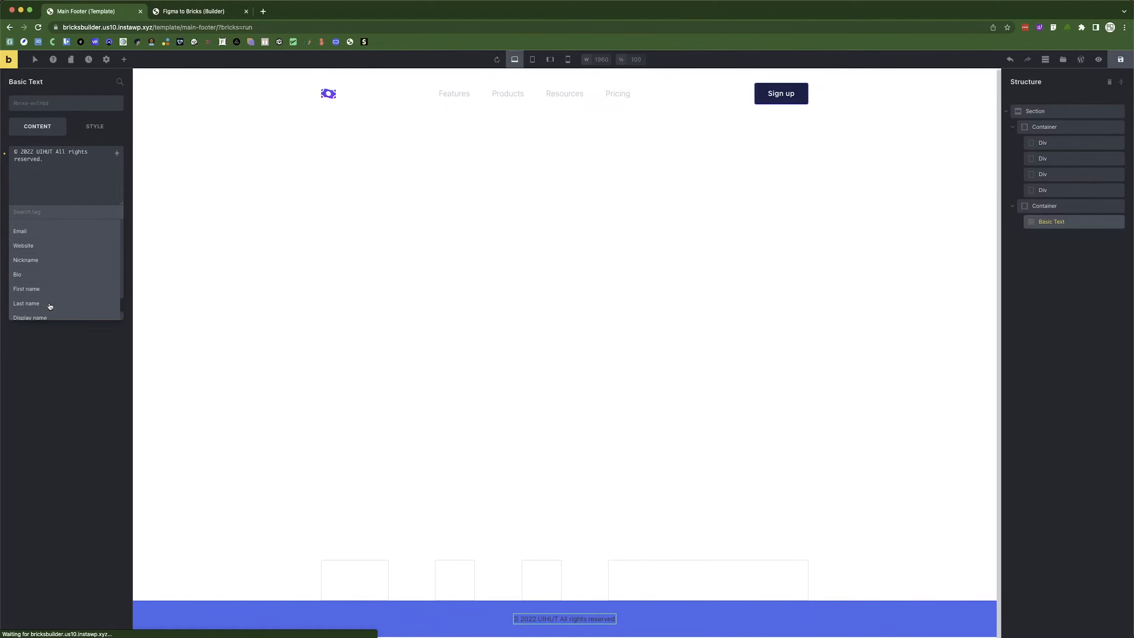
{"action": "scroll", "coordinate": [49, 305], "scroll_direction": "down", "scroll_amount": 5}
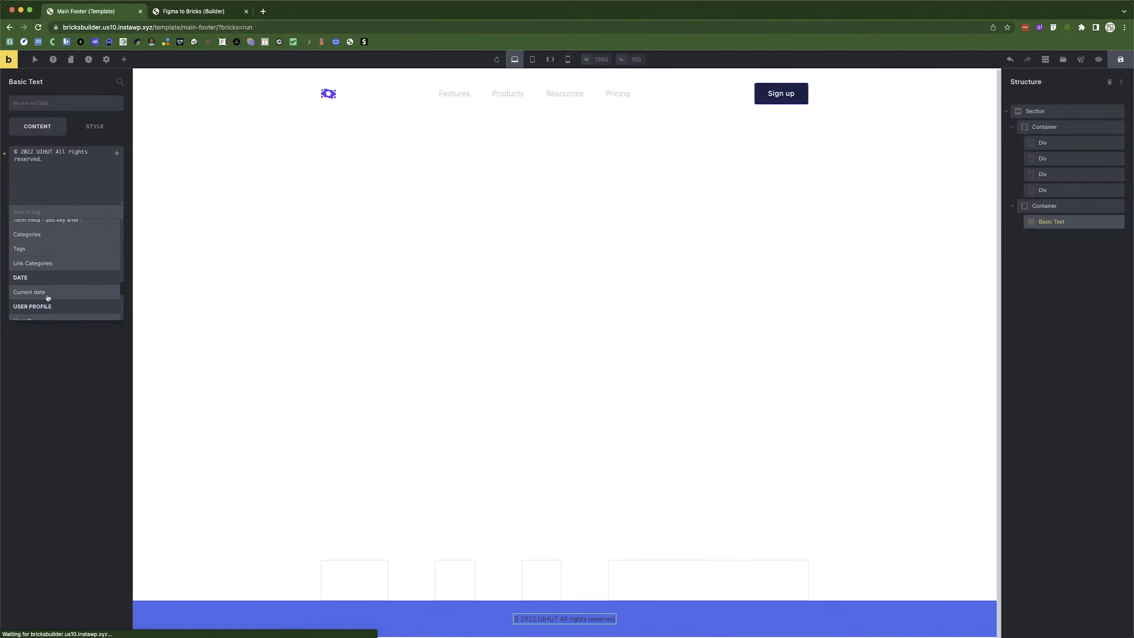
{"action": "left_click", "coordinate": [44, 293]}
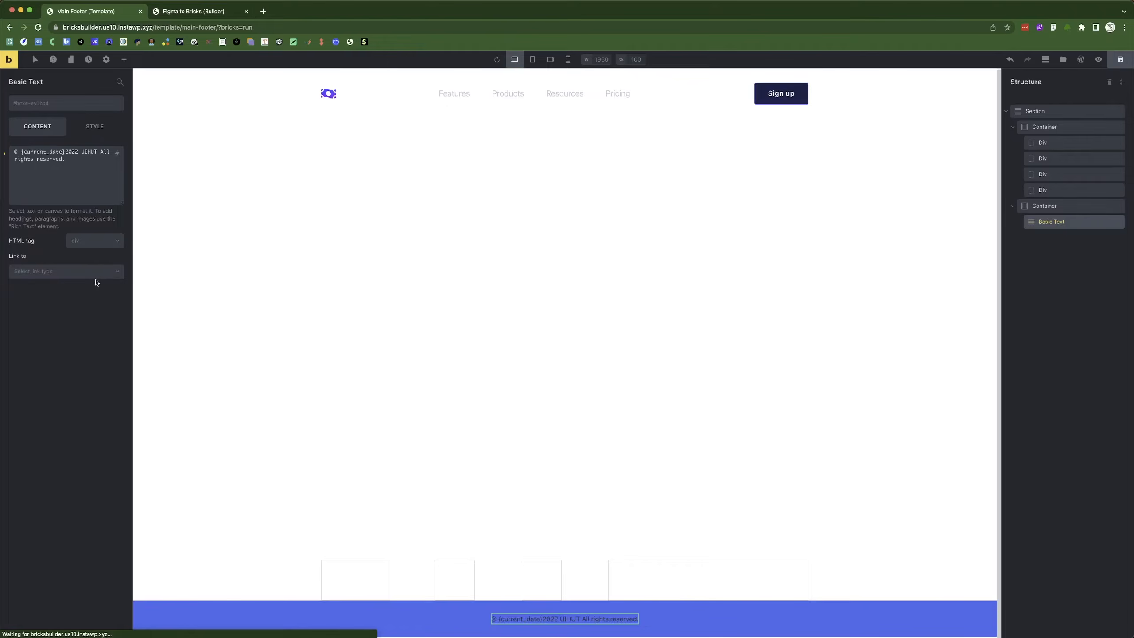
{"action": "left_click", "coordinate": [75, 156]}
{"action": "key", "text": "BackSpace"}
{"action": "key", "text": "BackSpace"}
{"action": "key", "text": "Delete"}
{"action": "key", "text": "Delete"}
{"action": "key", "text": "Delete"}
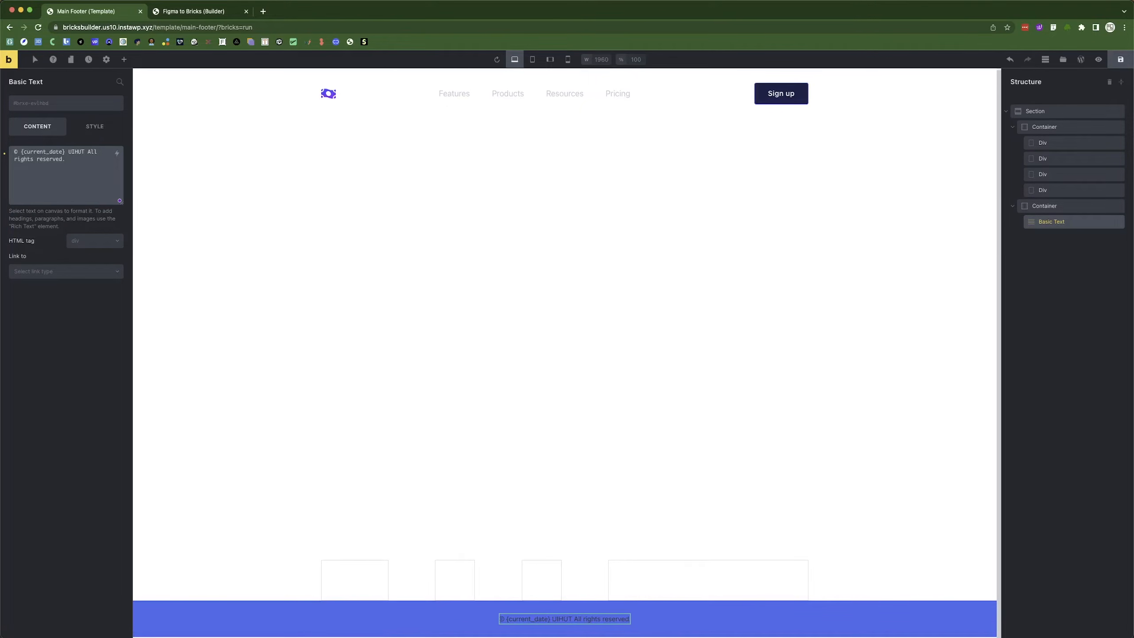
{"action": "left_click", "coordinate": [18, 152]}
{"action": "key", "text": "Delete"}
{"action": "type", "text": ": Y"}
Set the copyright text's typography colour to white.
{"action": "left_click", "coordinate": [95, 126]}
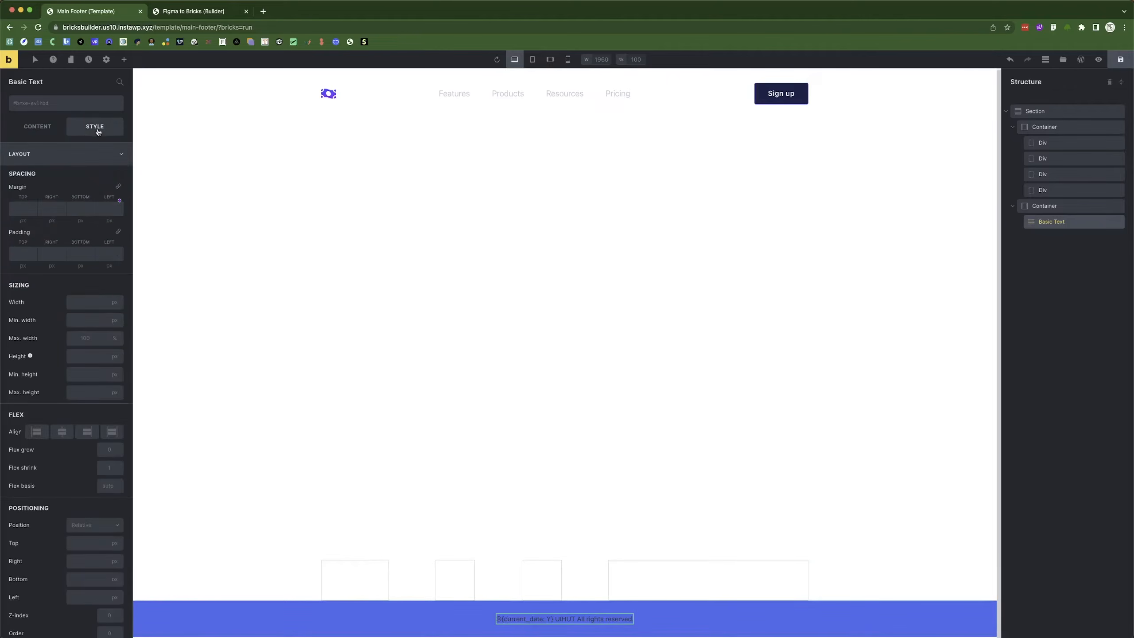
{"action": "left_click", "coordinate": [83, 161]}
{"action": "left_click", "coordinate": [82, 175]}
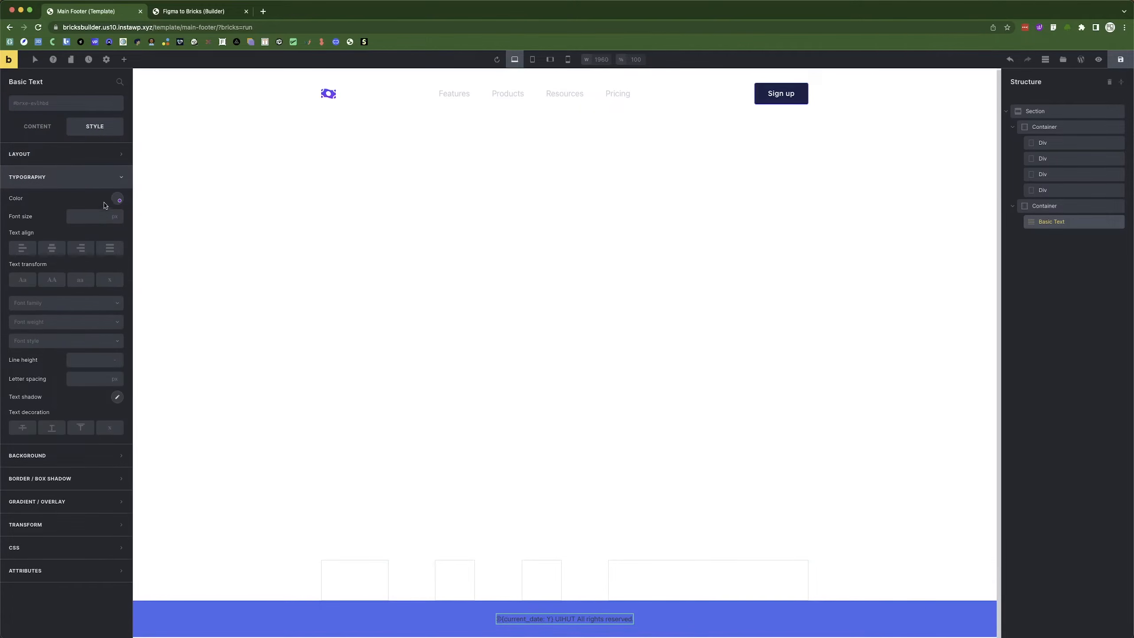
{"action": "left_click", "coordinate": [116, 200]}
{"action": "left_click", "coordinate": [98, 219]}
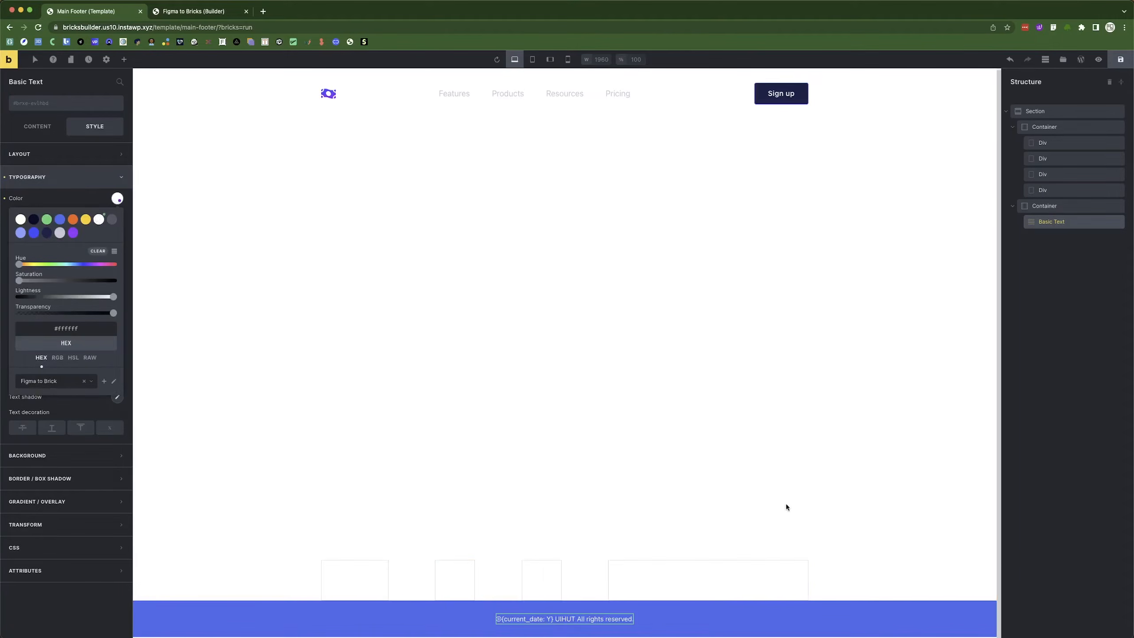
{"action": "key", "text": "super+Tab"}
{"action": "key", "text": "super+Tab"}
Replace UIHUT with OBStudios in the copyright text.
{"action": "left_click", "coordinate": [35, 129]}
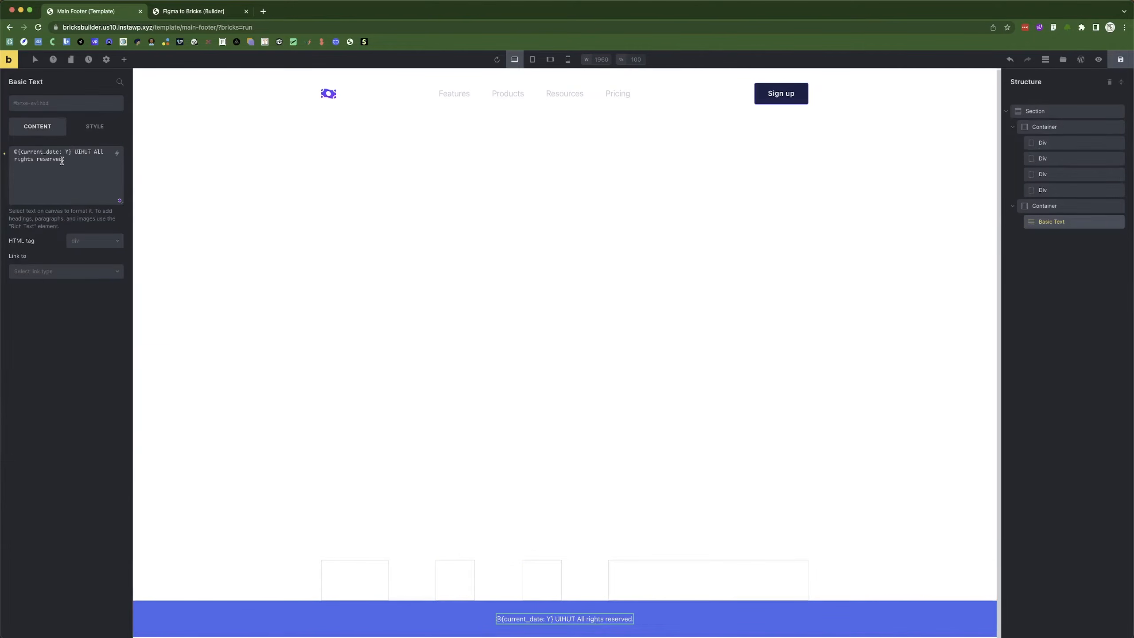
{"action": "double_click", "coordinate": [78, 152]}
{"action": "key", "text": "BackSpace"}
{"action": "key", "text": "BackSpace"}
{"action": "type", "text": "OBSt"}
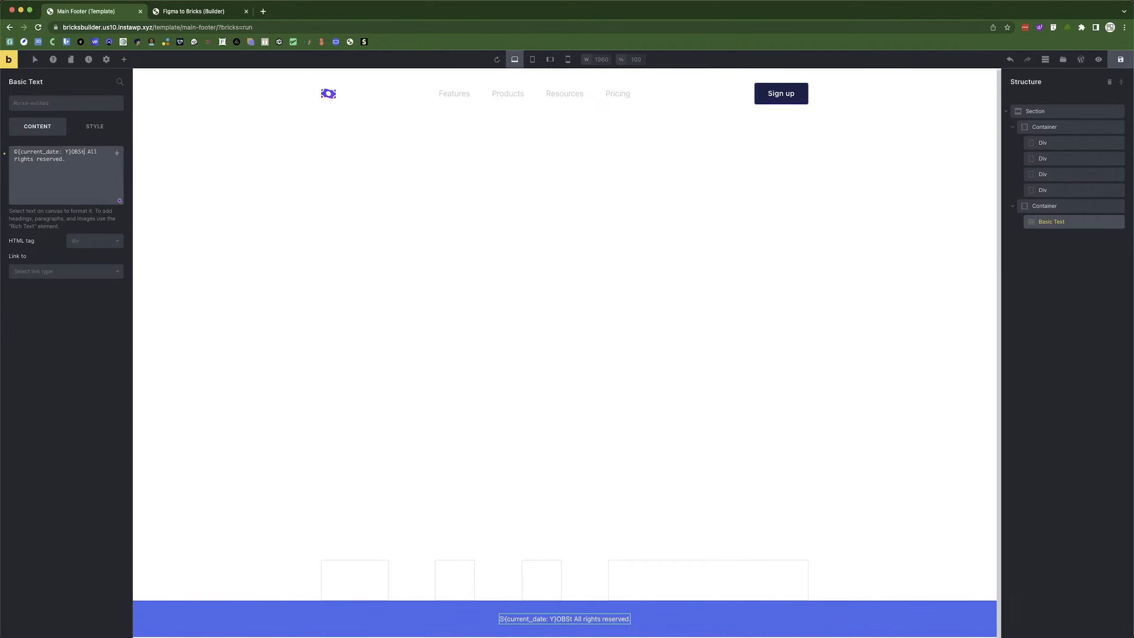
{"action": "type", "text": "udios"}
{"action": "left_click", "coordinate": [71, 152]}
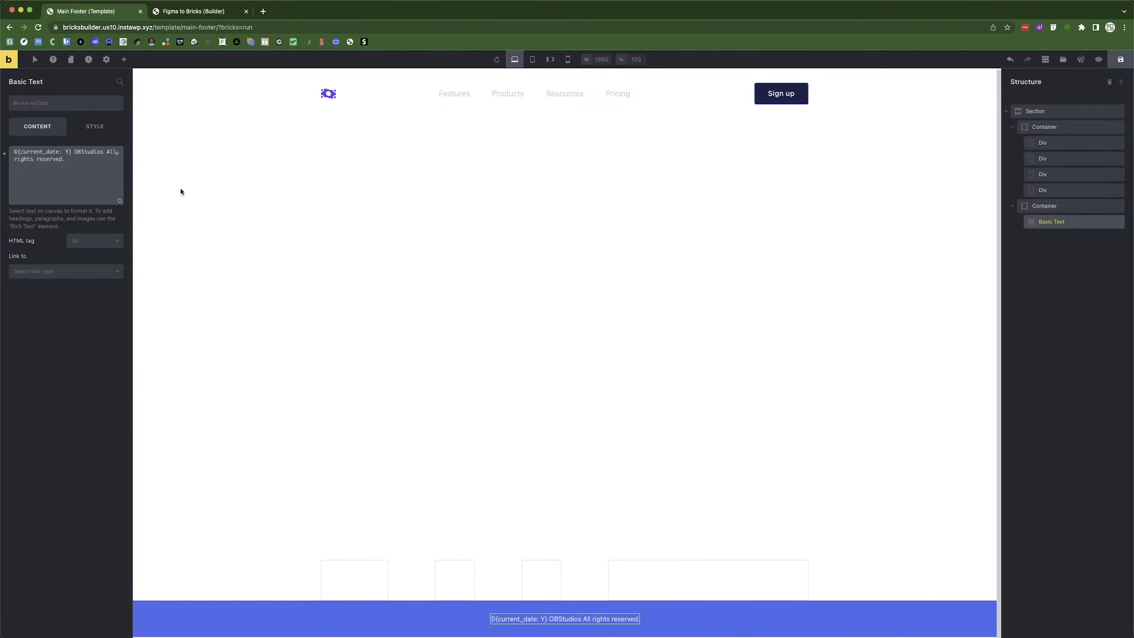
Save the footer and reload the Figma to Bricks page to check the rendered footer.
{"action": "left_click", "coordinate": [1121, 59]}
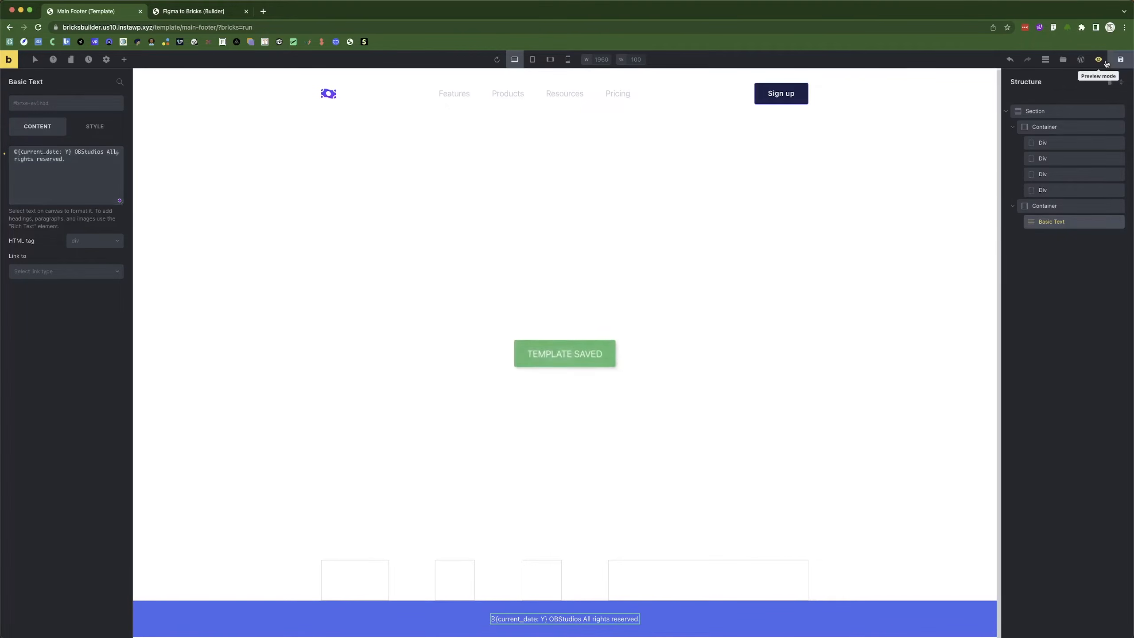
{"action": "left_click", "coordinate": [1099, 60]}
{"action": "left_click", "coordinate": [1099, 60]}
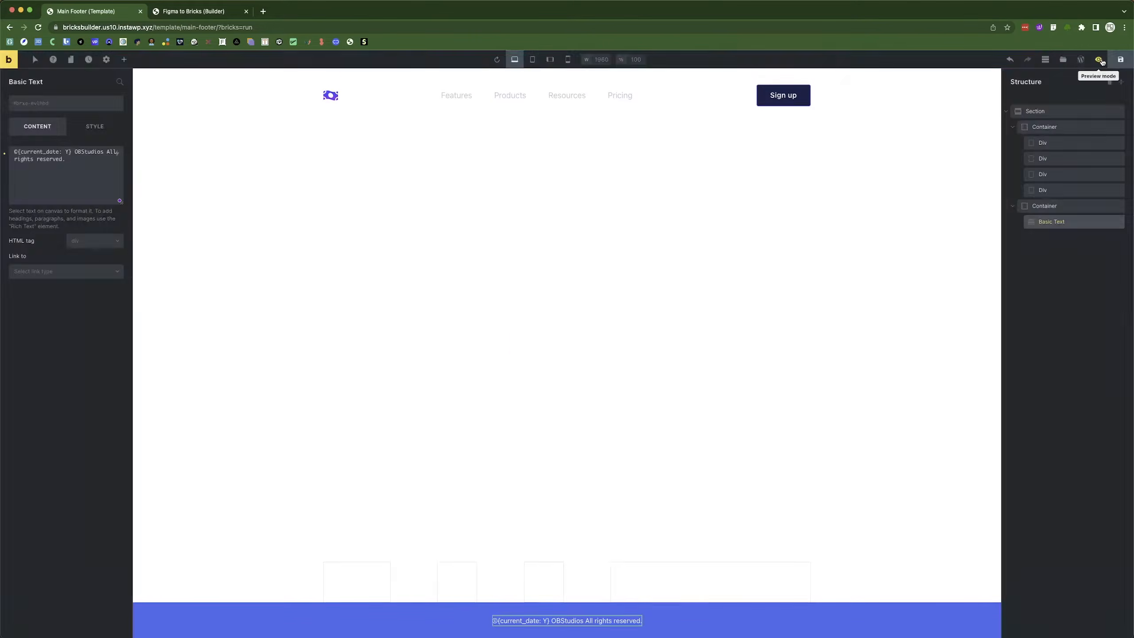
{"action": "left_click", "coordinate": [202, 12]}
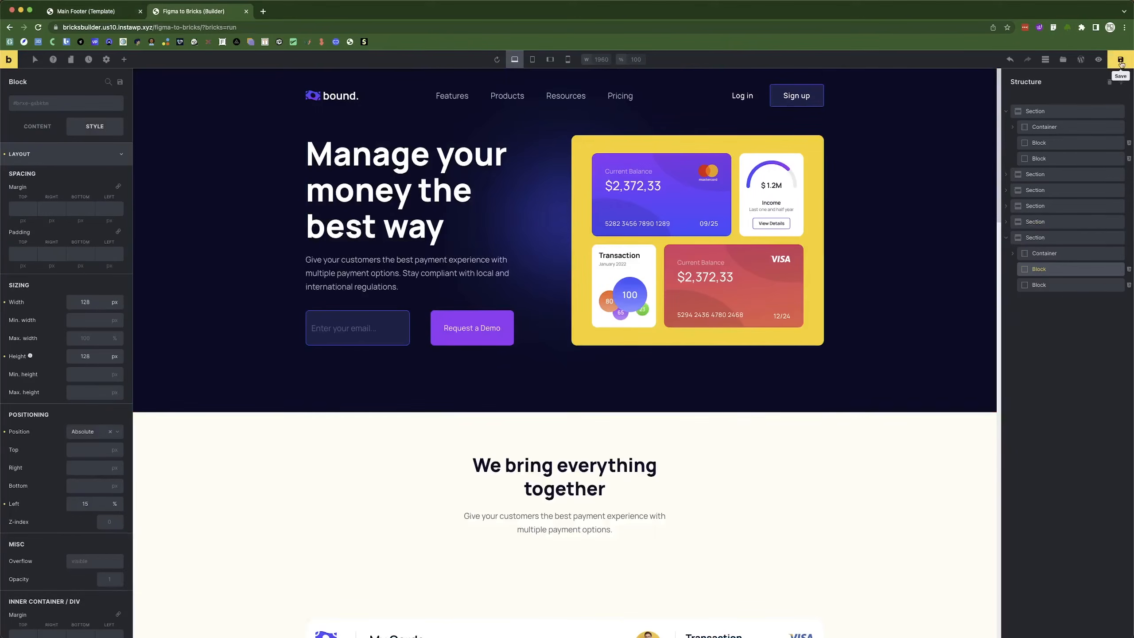
{"action": "key", "text": "super+r"}
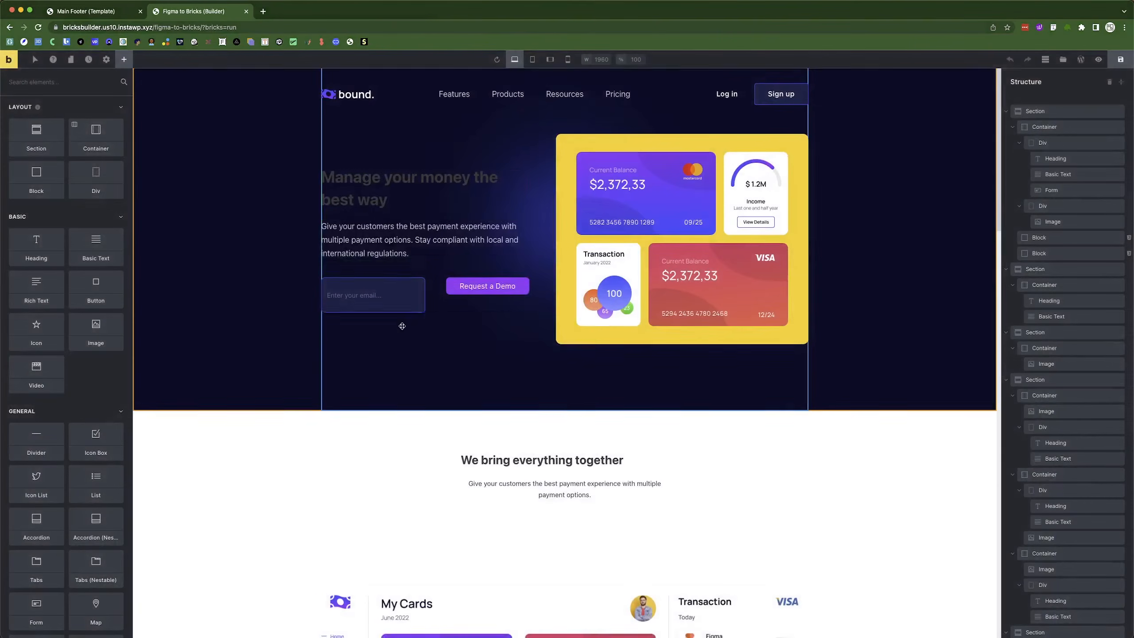
{"action": "scroll", "coordinate": [425, 372], "scroll_direction": "down", "scroll_amount": 10}
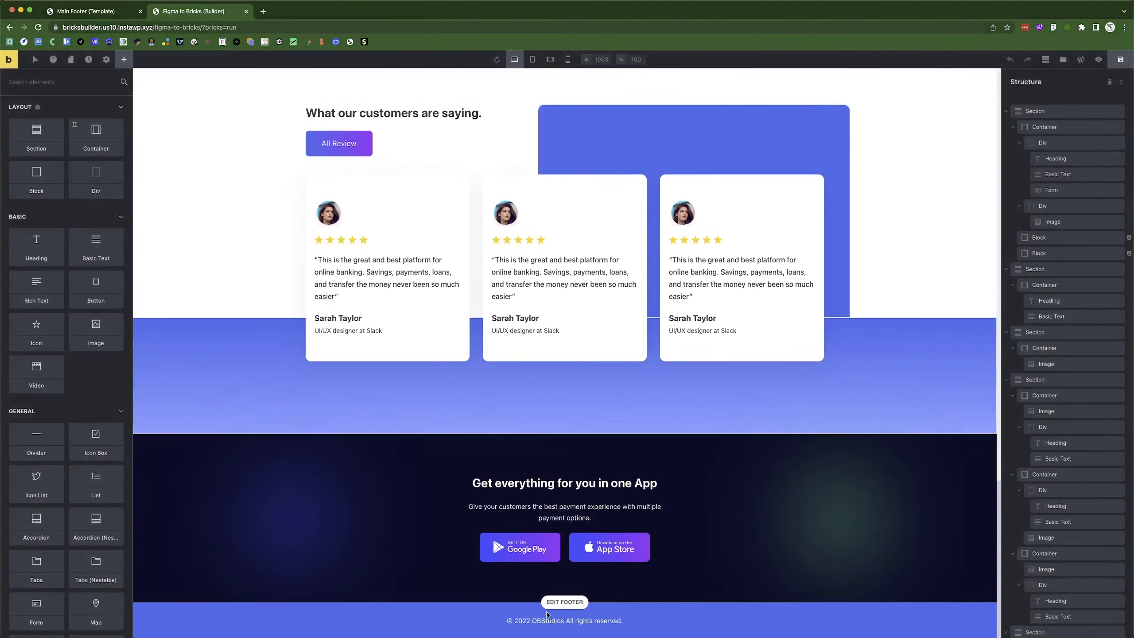
{"action": "left_click", "coordinate": [565, 602]}
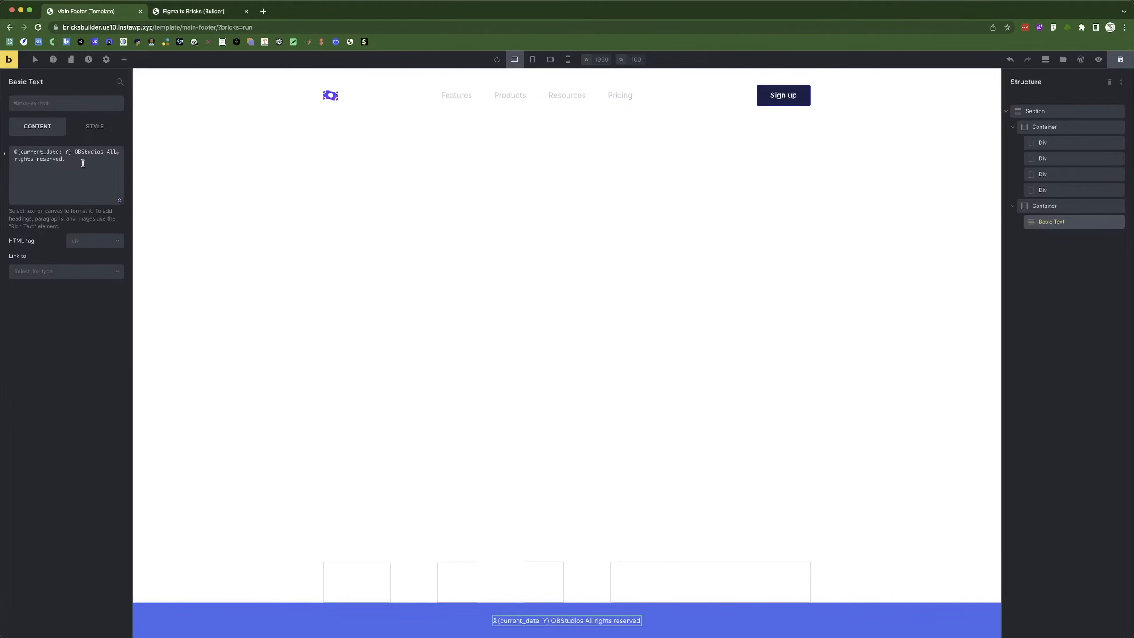
Remove the space inside the date tag so it reads {current_date:Y}, and save.
{"action": "key", "text": "super+a"}
{"action": "key", "text": "super+Tab"}
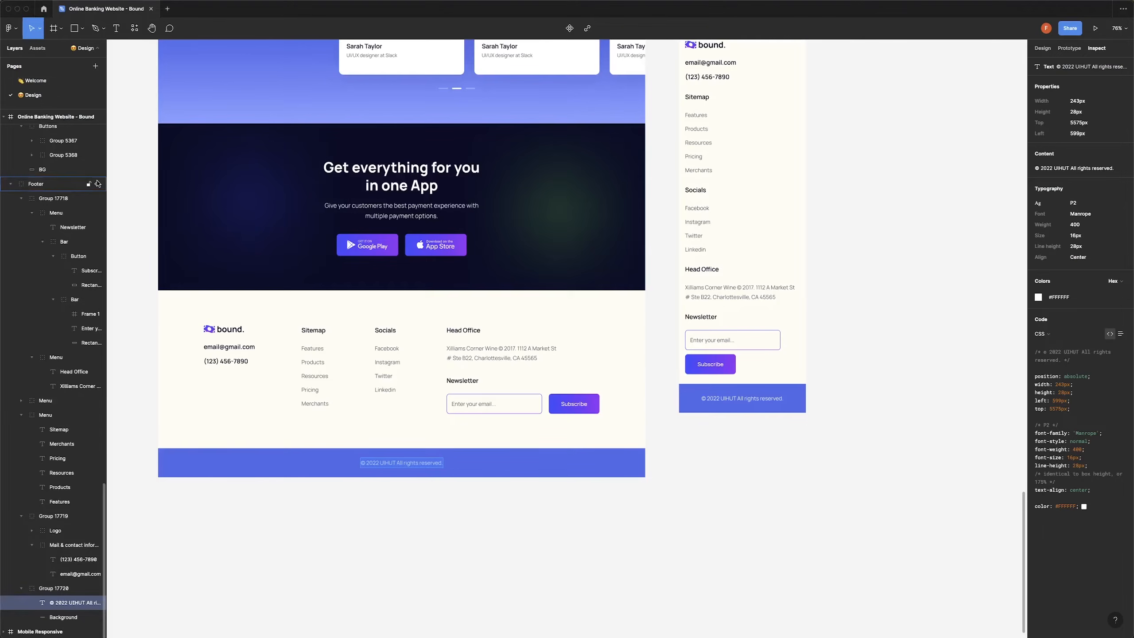
{"action": "key", "text": "super+Tab"}
{"action": "type", "text": "©{current_date:Y} OBStudios All rights reserved."}
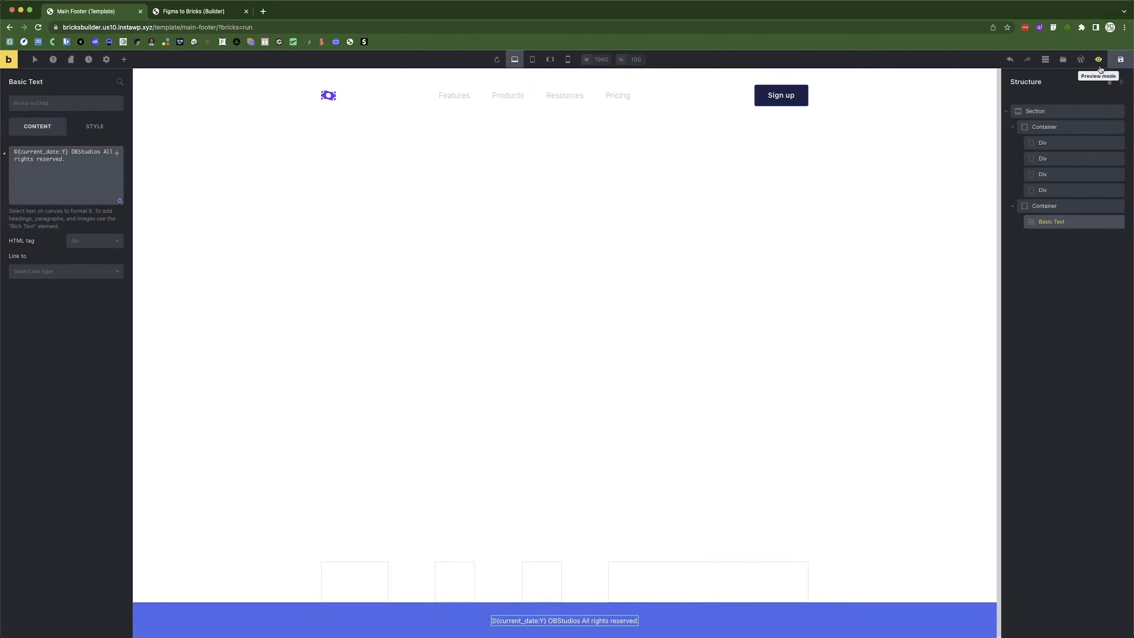
{"action": "left_click", "coordinate": [1120, 60]}
Compare the rendered '©2022 OBStudios All rights reserved.' footer with Figma and reopen Main Footer.
{"action": "left_click", "coordinate": [204, 13]}
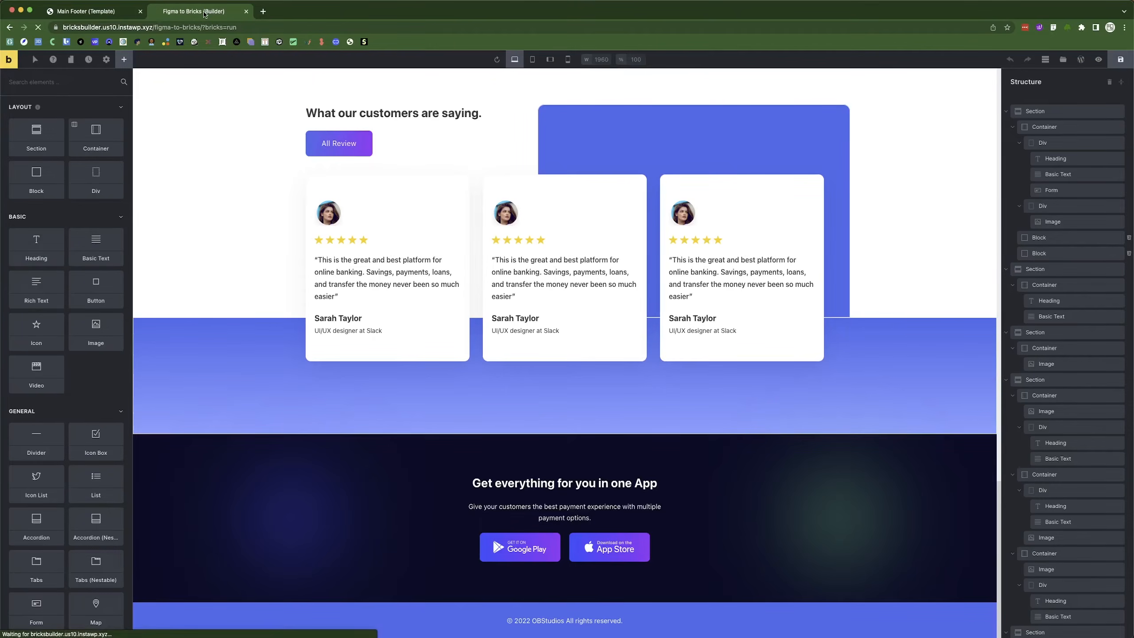
{"action": "scroll", "coordinate": [432, 312], "scroll_direction": "down", "scroll_amount": 5}
{"action": "scroll", "coordinate": [431, 343], "scroll_direction": "down", "scroll_amount": 10}
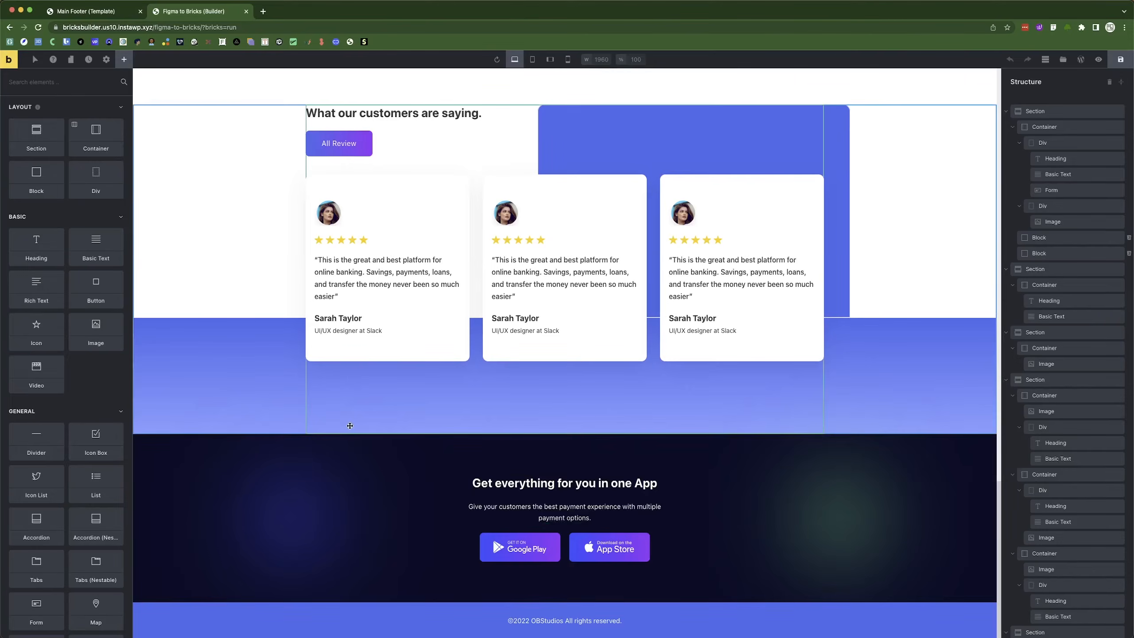
{"action": "key", "text": "super+Tab"}
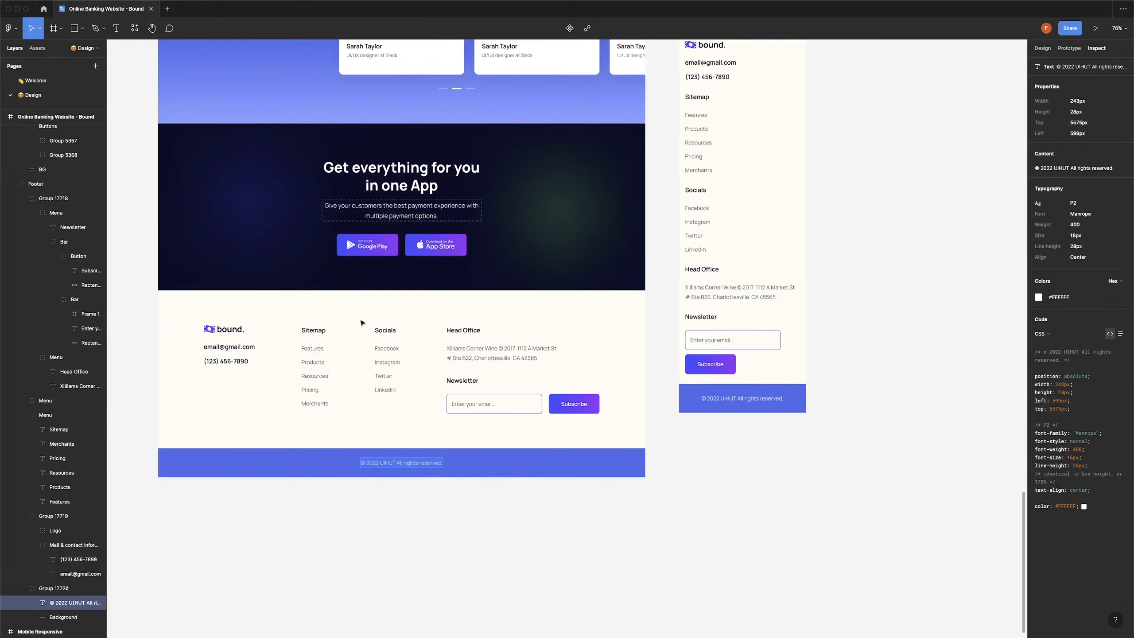
{"action": "key", "text": "super+Tab"}
{"action": "key", "text": "super+Tab"}
{"action": "left_click", "coordinate": [508, 314]}
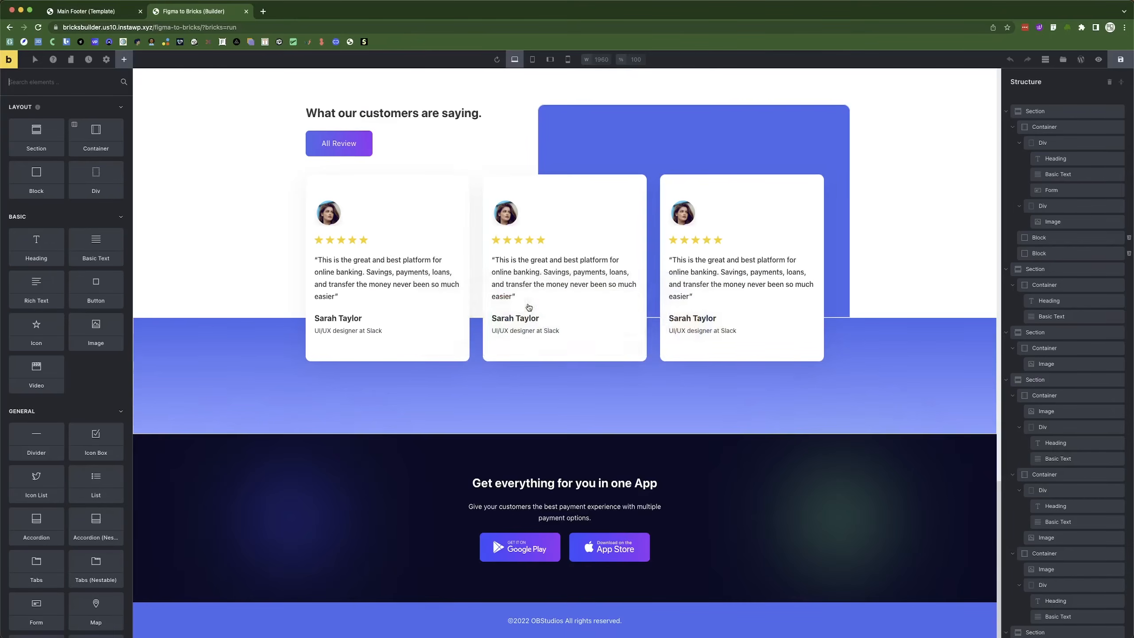
{"action": "left_click", "coordinate": [124, 16]}
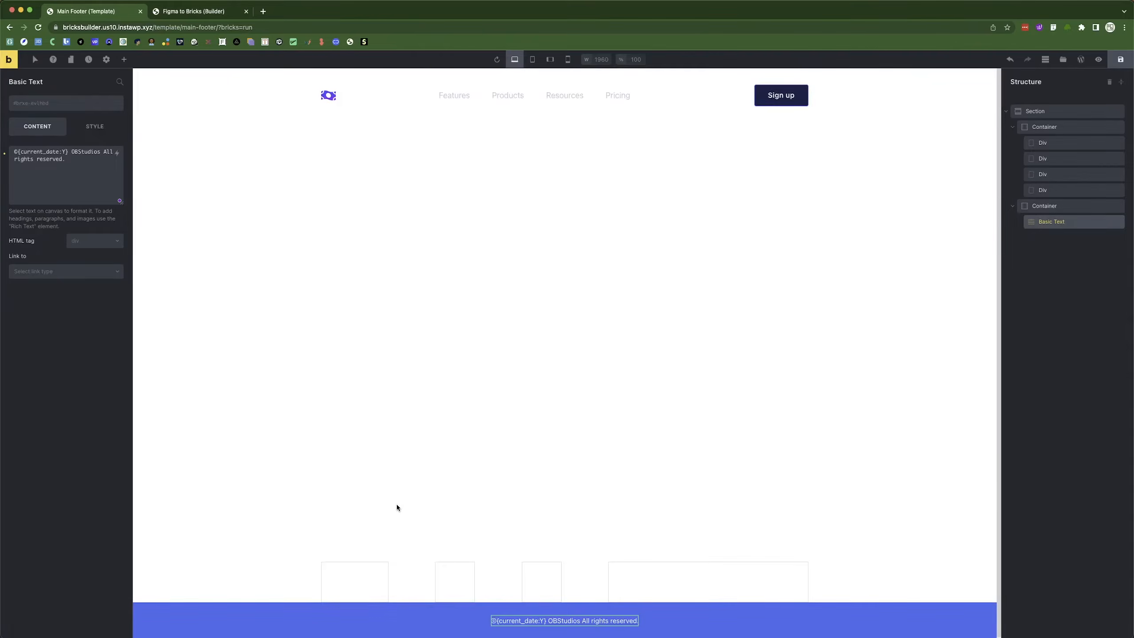
Add an Image and two Basic Text elements to the first footer column.
{"action": "left_click", "coordinate": [362, 580]}
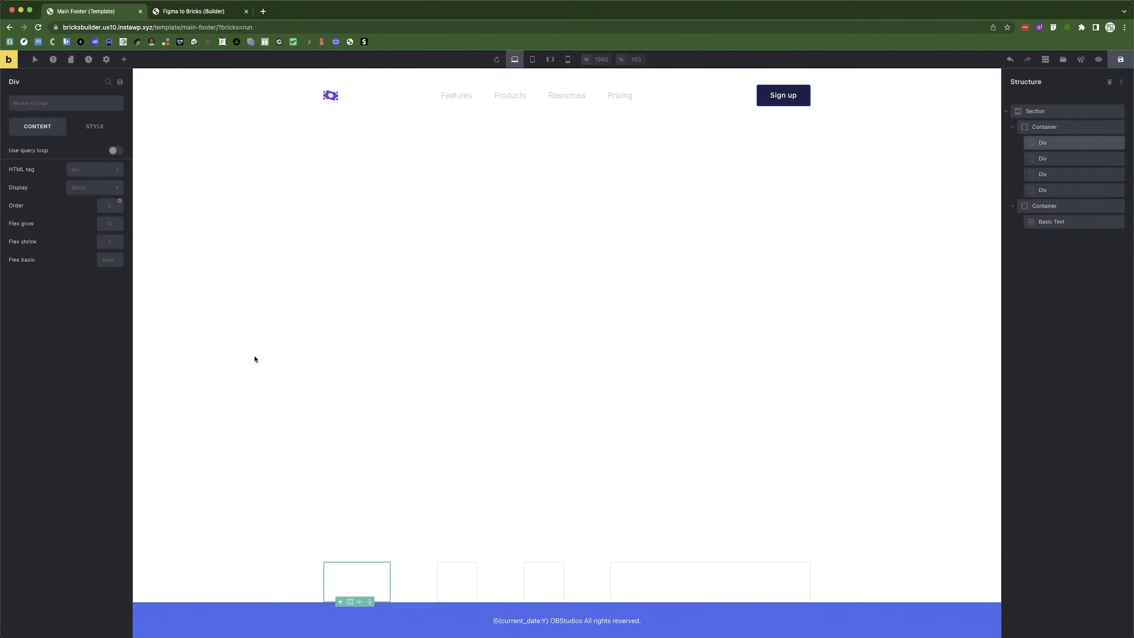
{"action": "key", "text": "super+Tab"}
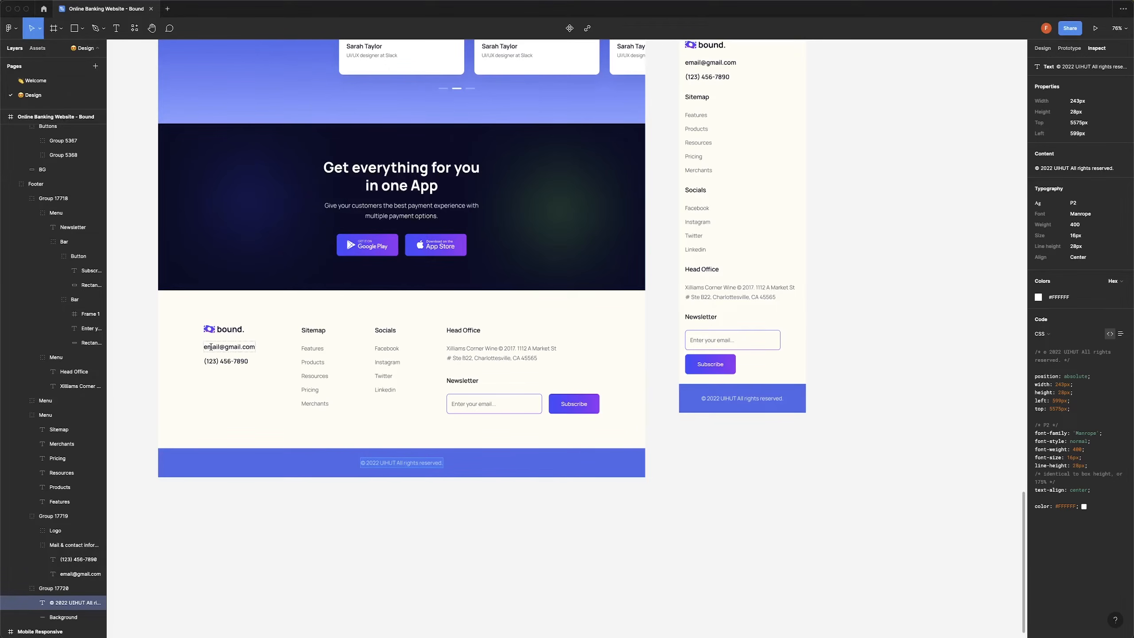
{"action": "key", "text": "super+Tab"}
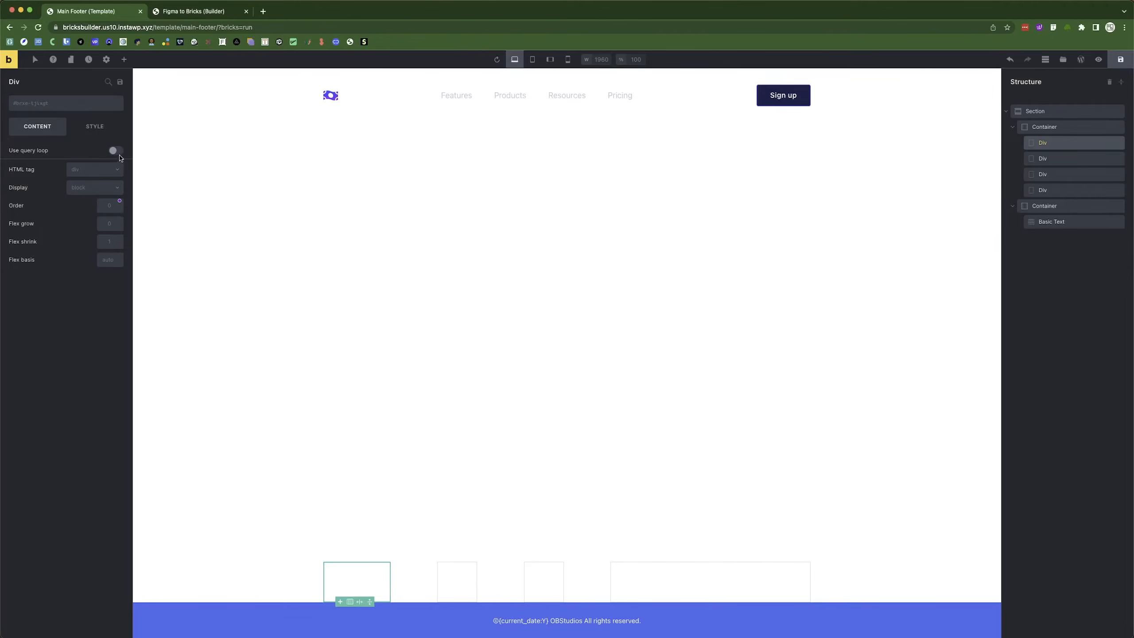
{"action": "left_click", "coordinate": [124, 59]}
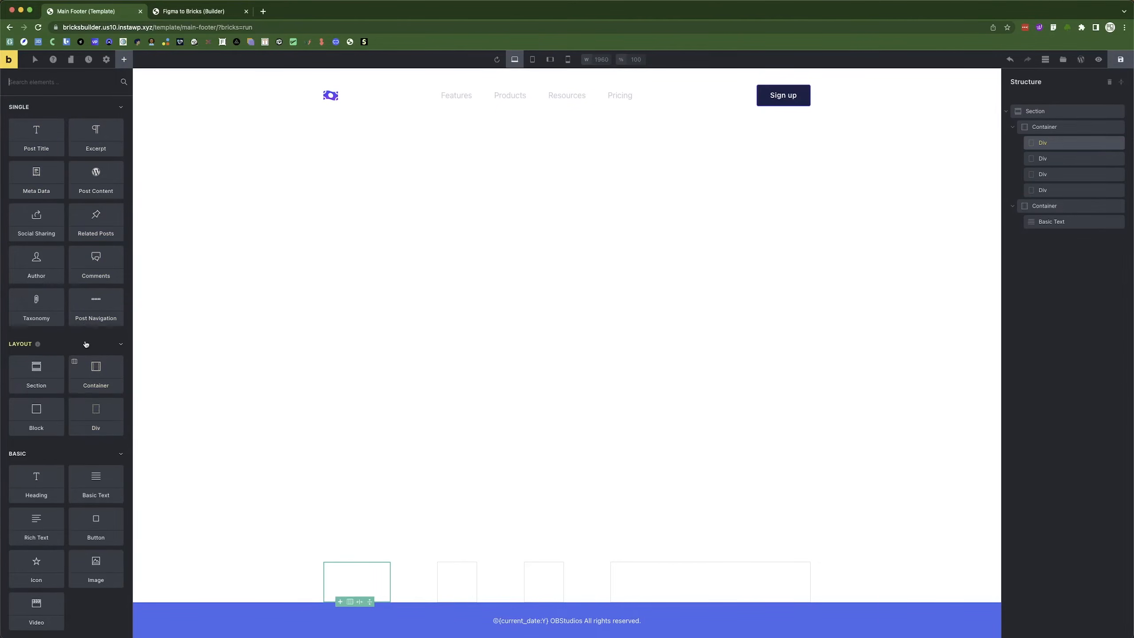
{"action": "left_click", "coordinate": [76, 110]}
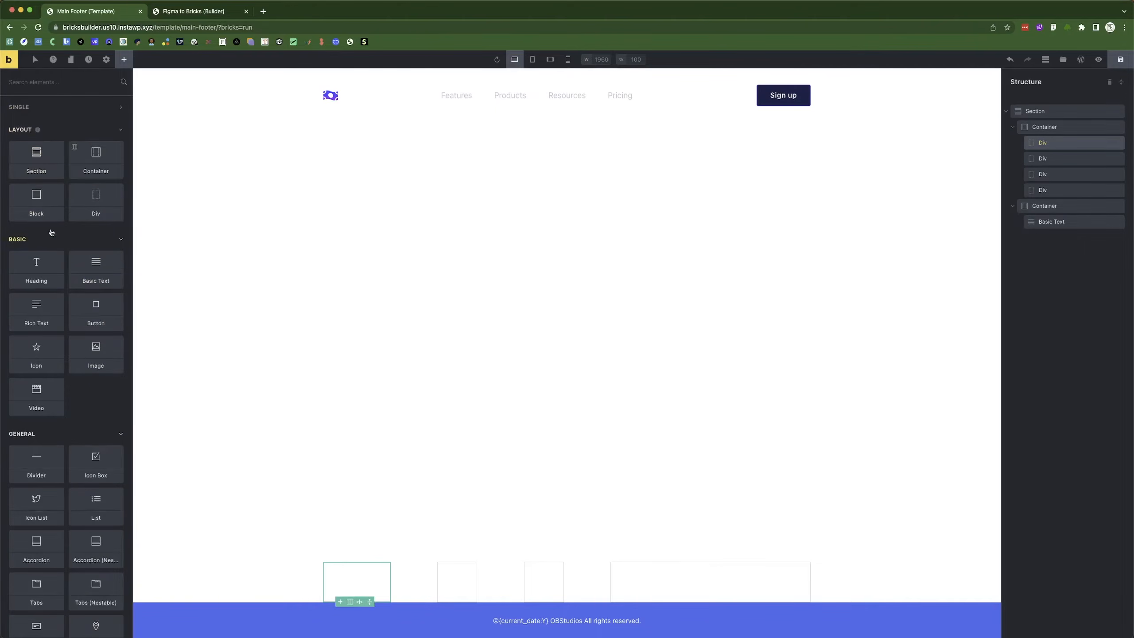
{"action": "left_click", "coordinate": [87, 354]}
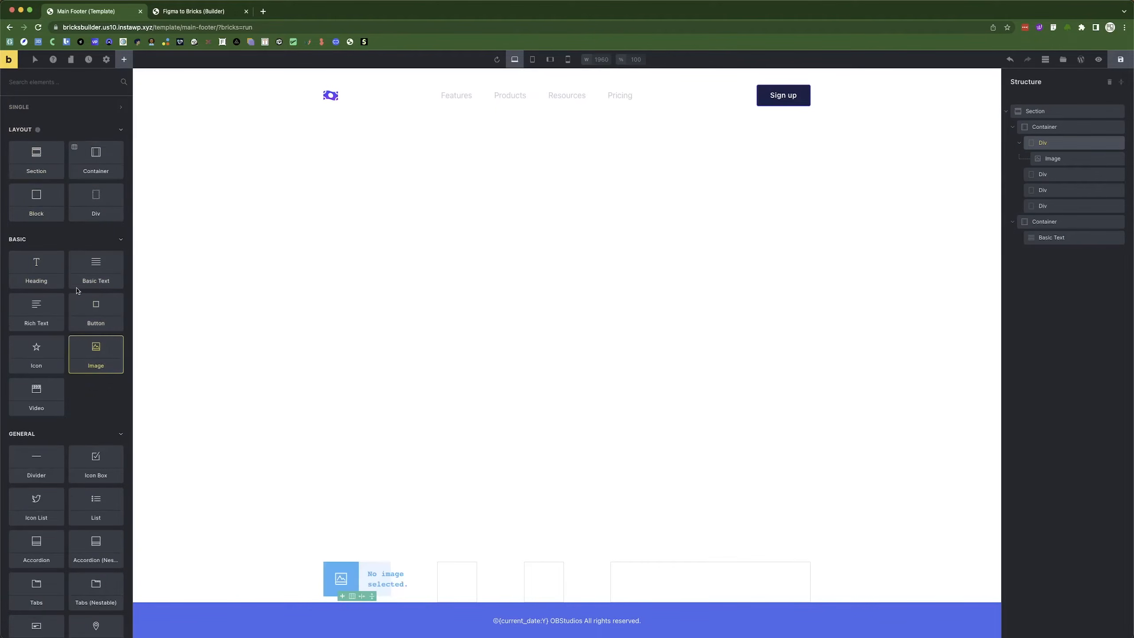
{"action": "left_click", "coordinate": [90, 269]}
{"action": "left_click", "coordinate": [90, 269]}
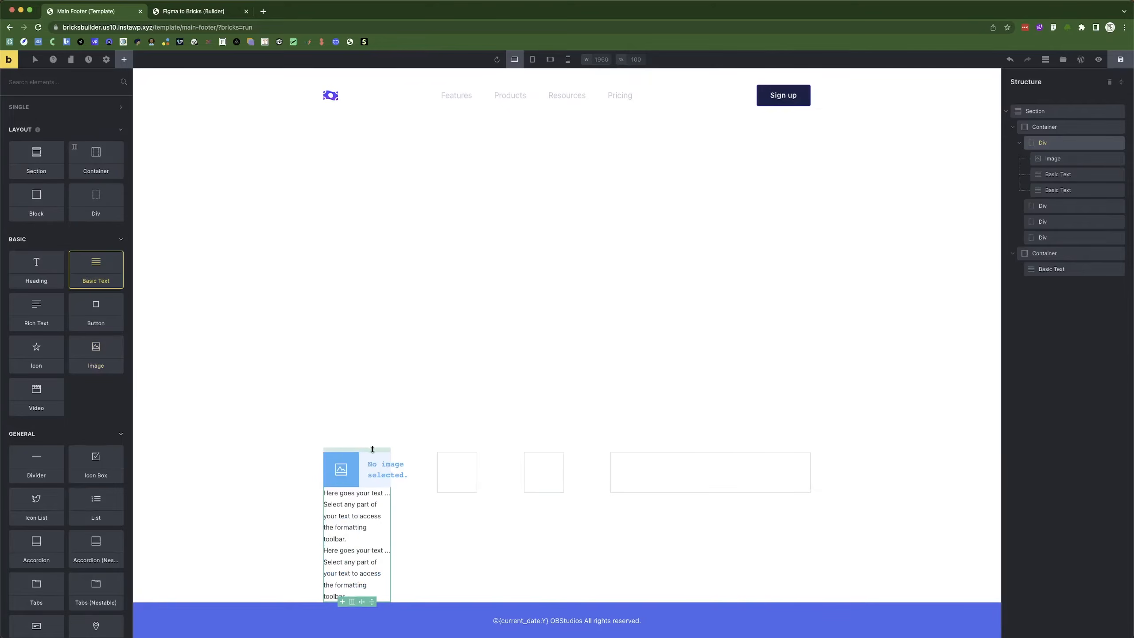
Set the image source to Logo.png from the Media Library.
{"action": "left_click", "coordinate": [341, 469]}
{"action": "left_click", "coordinate": [73, 166]}
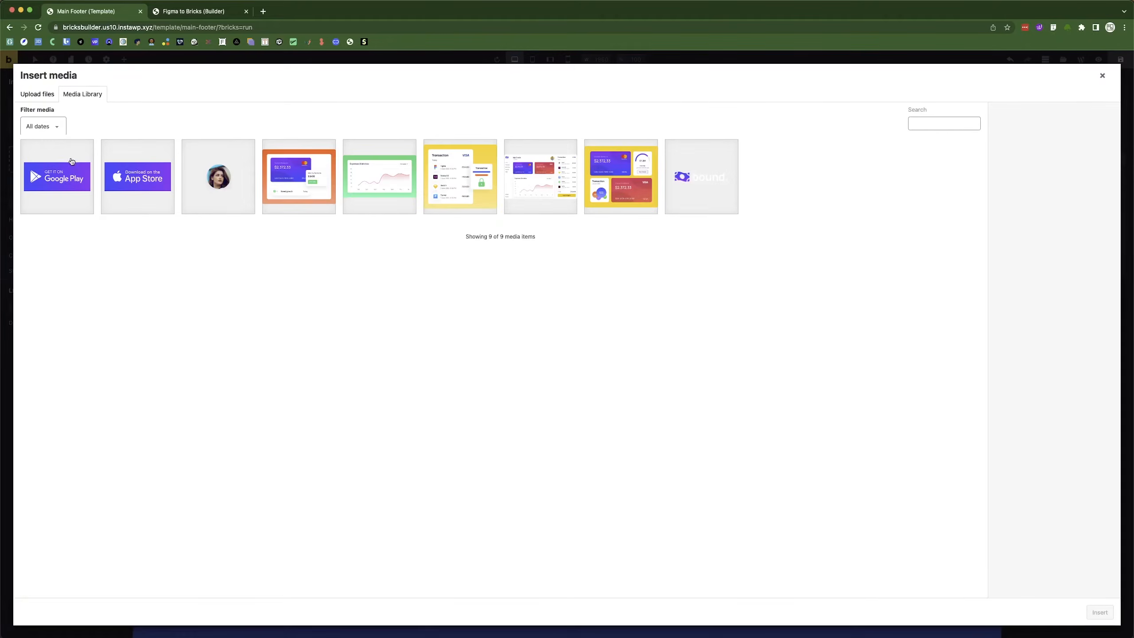
{"action": "left_click", "coordinate": [700, 193]}
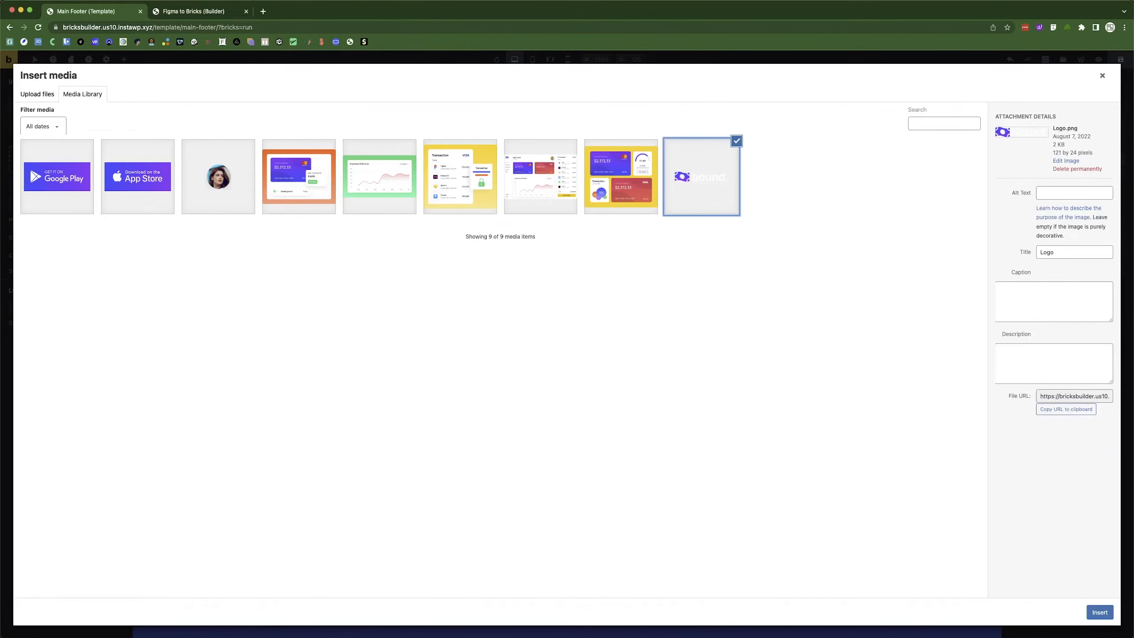
{"action": "left_click", "coordinate": [1099, 613]}
Replace the first text block's placeholder with the contact e-mail address.
{"action": "left_click", "coordinate": [362, 504]}
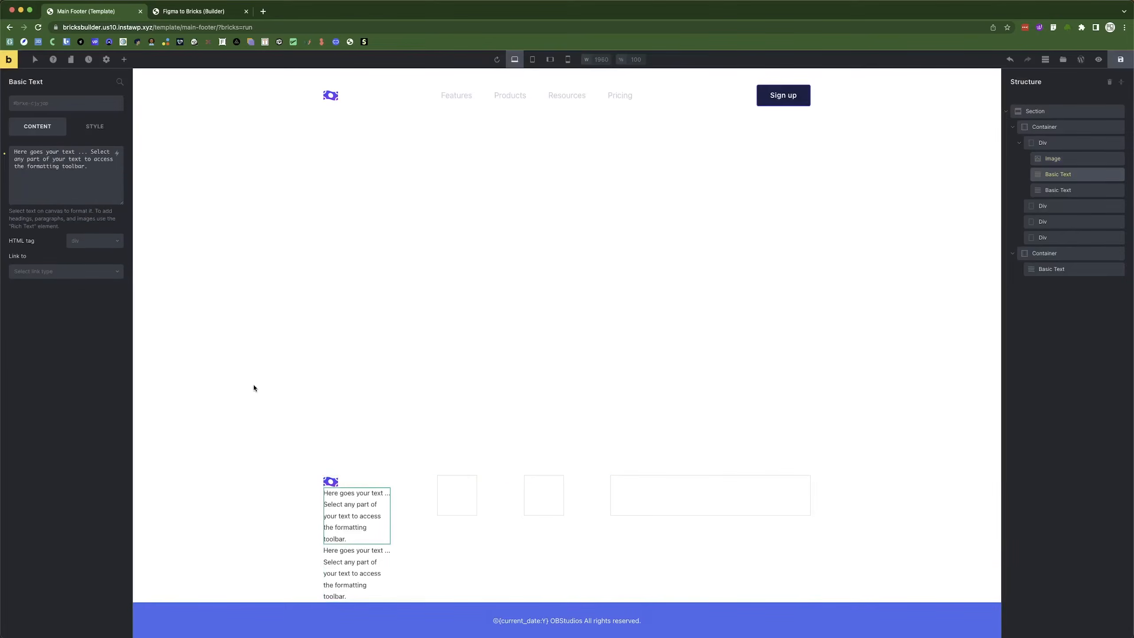
{"action": "triple_click", "coordinate": [63, 180]}
{"action": "type", "text": "no"}
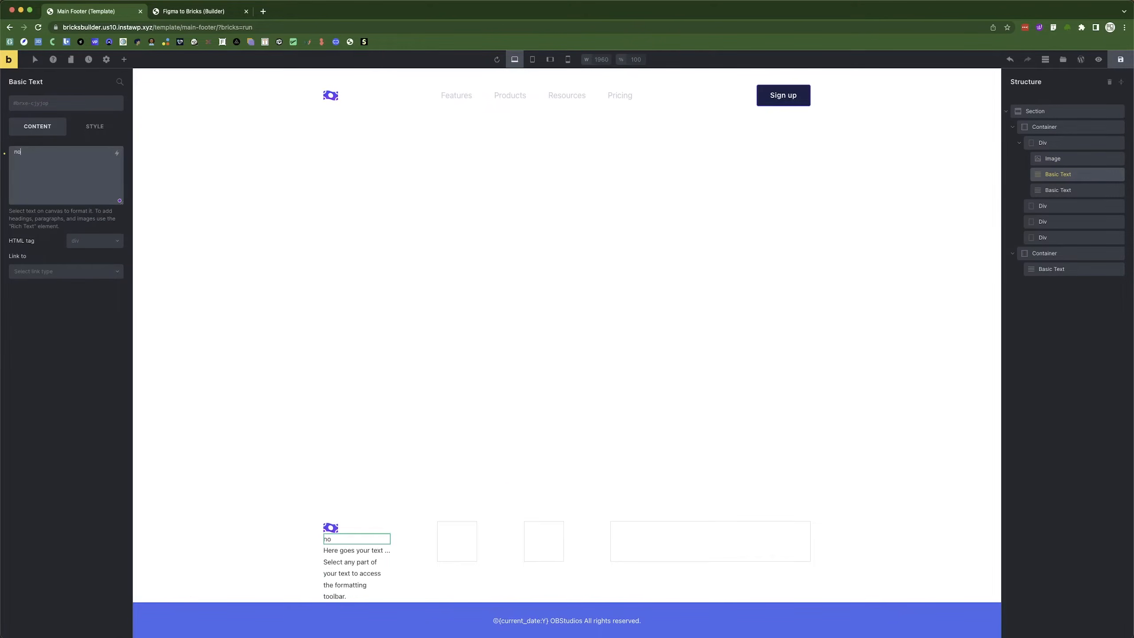
{"action": "key", "text": "BackSpace"}
{"action": "key", "text": "BackSpace"}
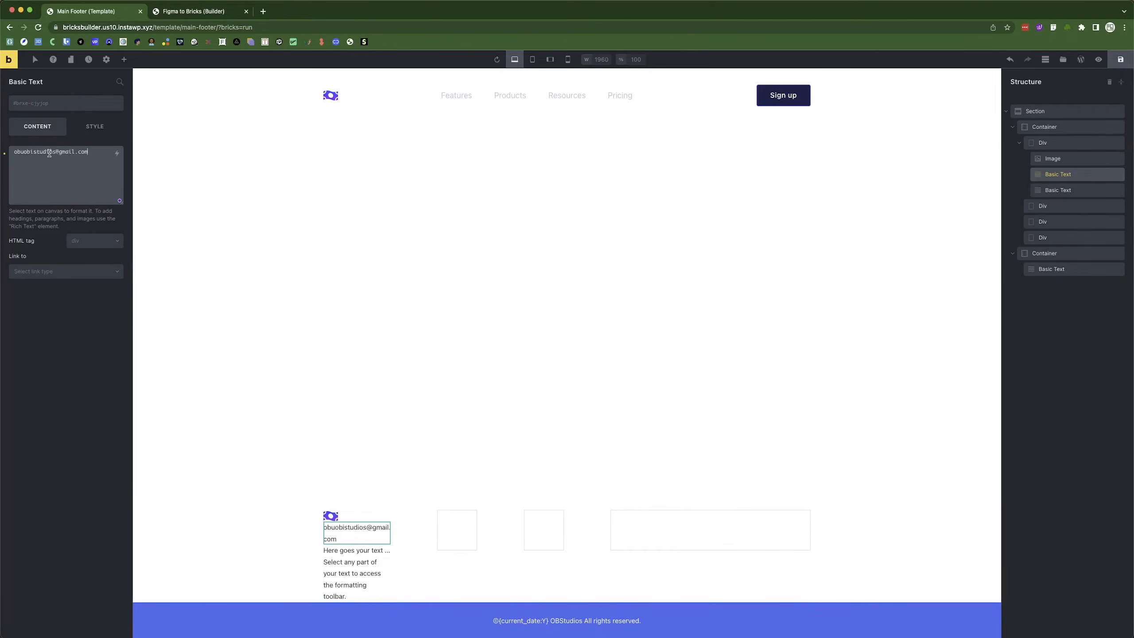
{"action": "left_click_drag", "start_coordinate": [53, 154], "coordinate": [2, 153]}
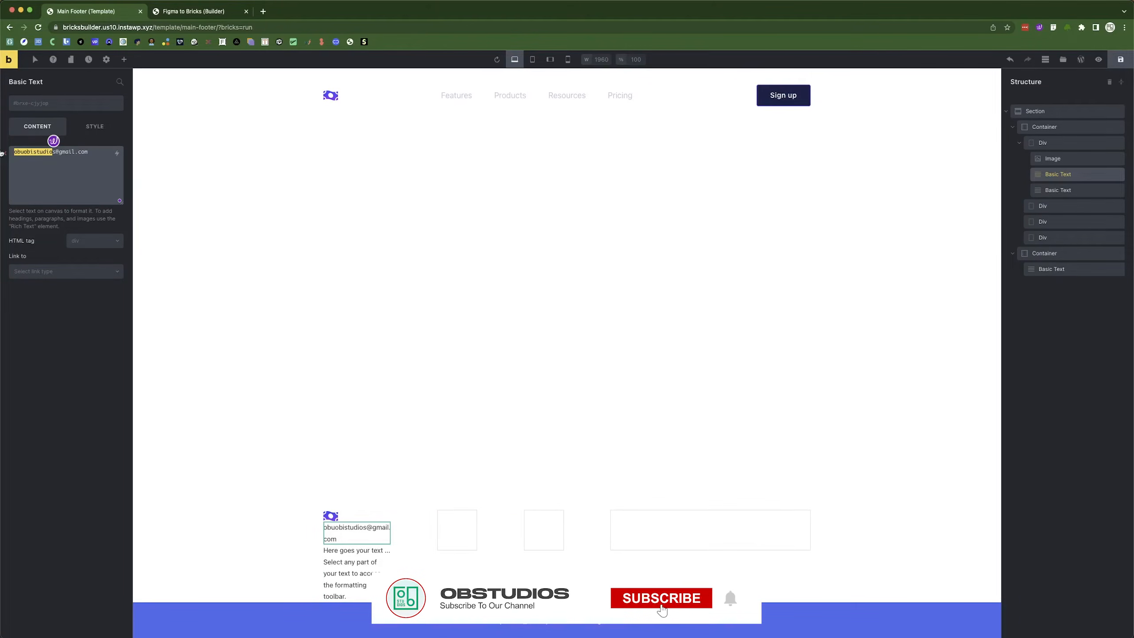
{"action": "type", "text": "no"}
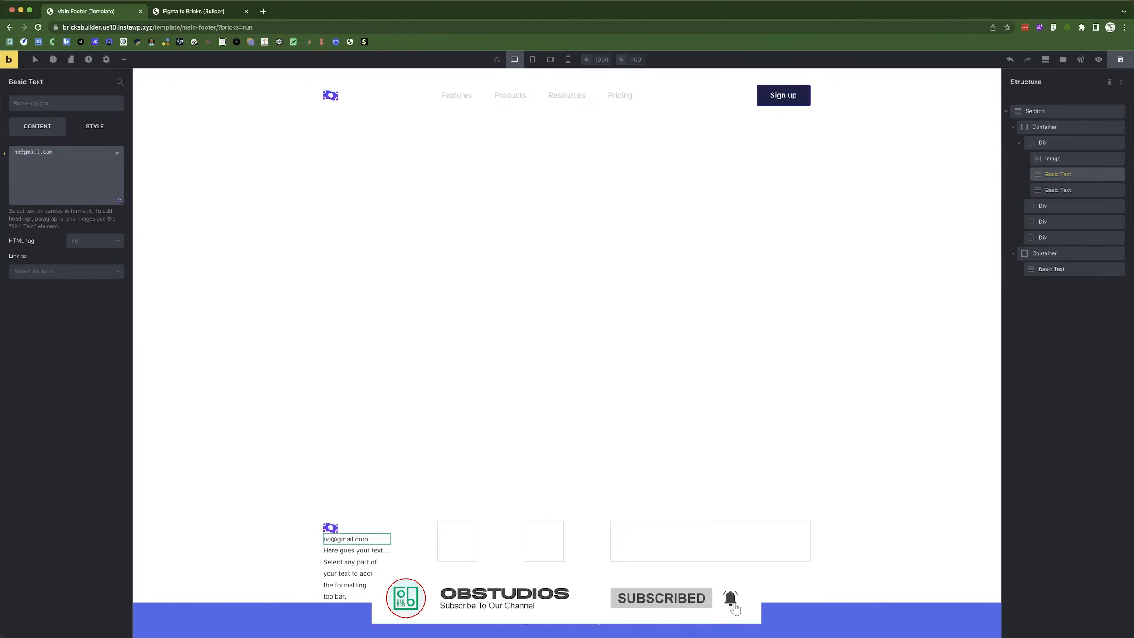
Replace the second text block with a placeholder phone number, then select the footer section.
{"action": "left_click", "coordinate": [353, 568]}
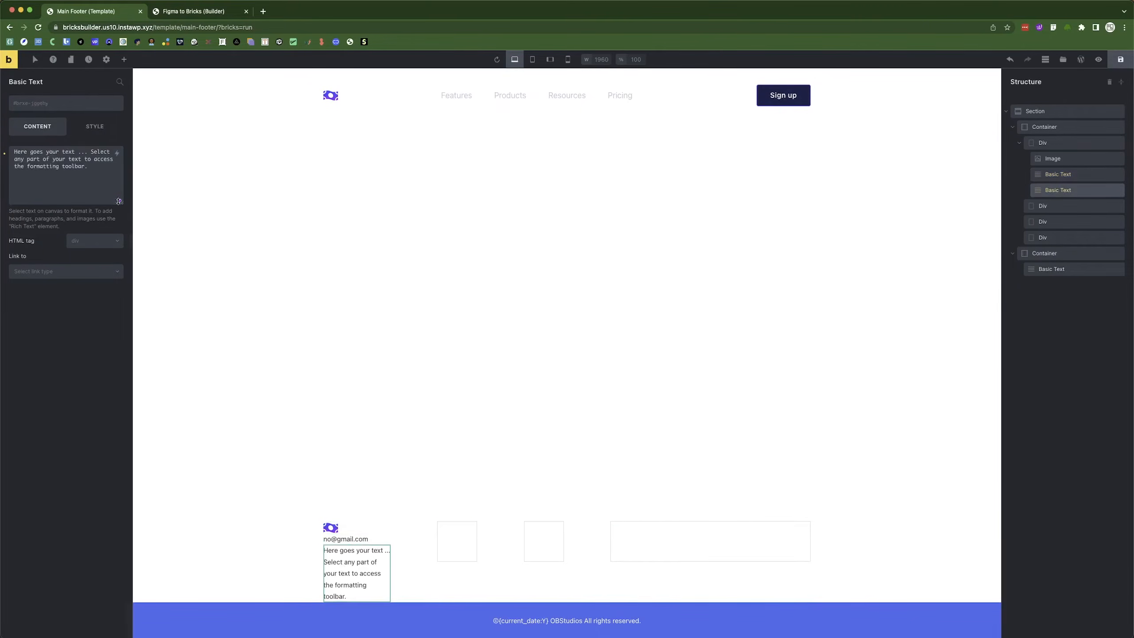
{"action": "triple_click", "coordinate": [80, 168]}
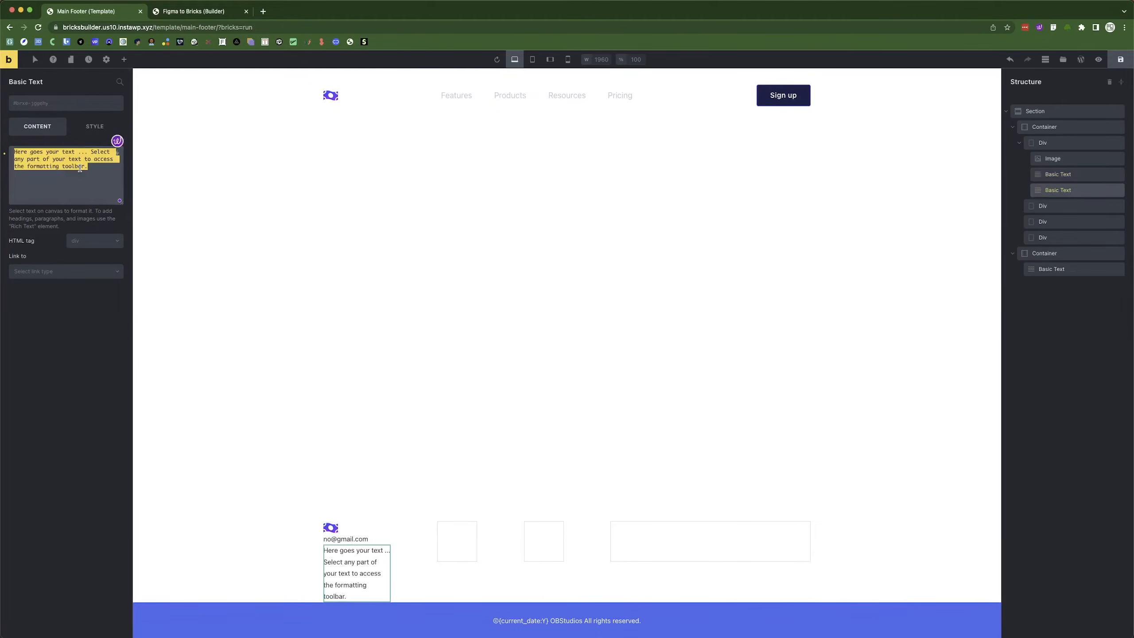
{"action": "type", "text": "(123) 456-7890"}
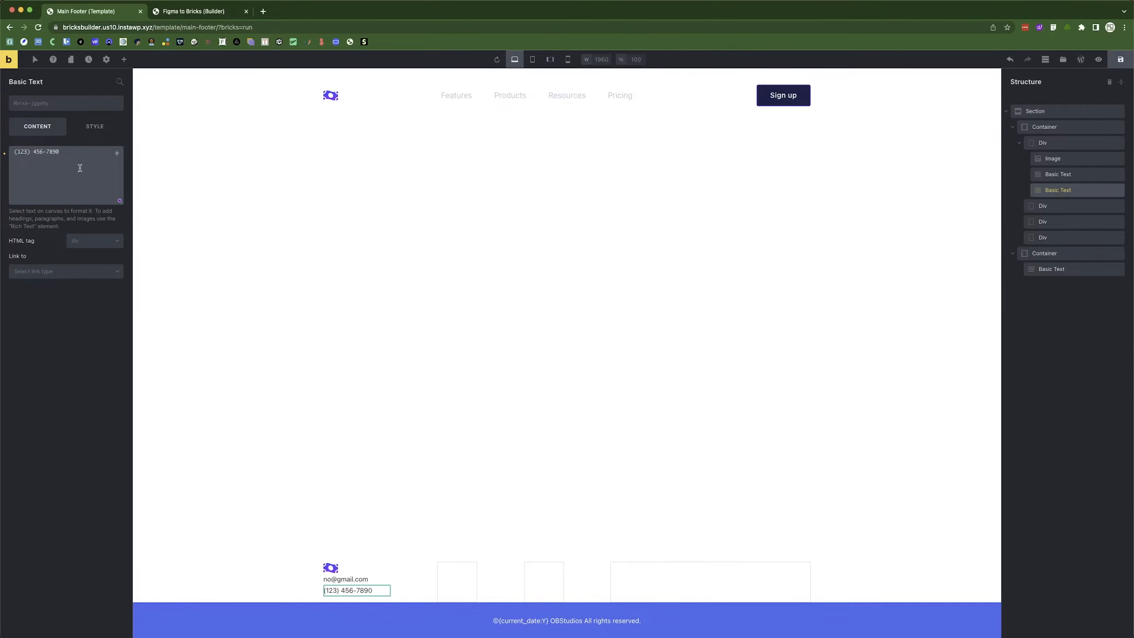
{"action": "left_click", "coordinate": [291, 571]}
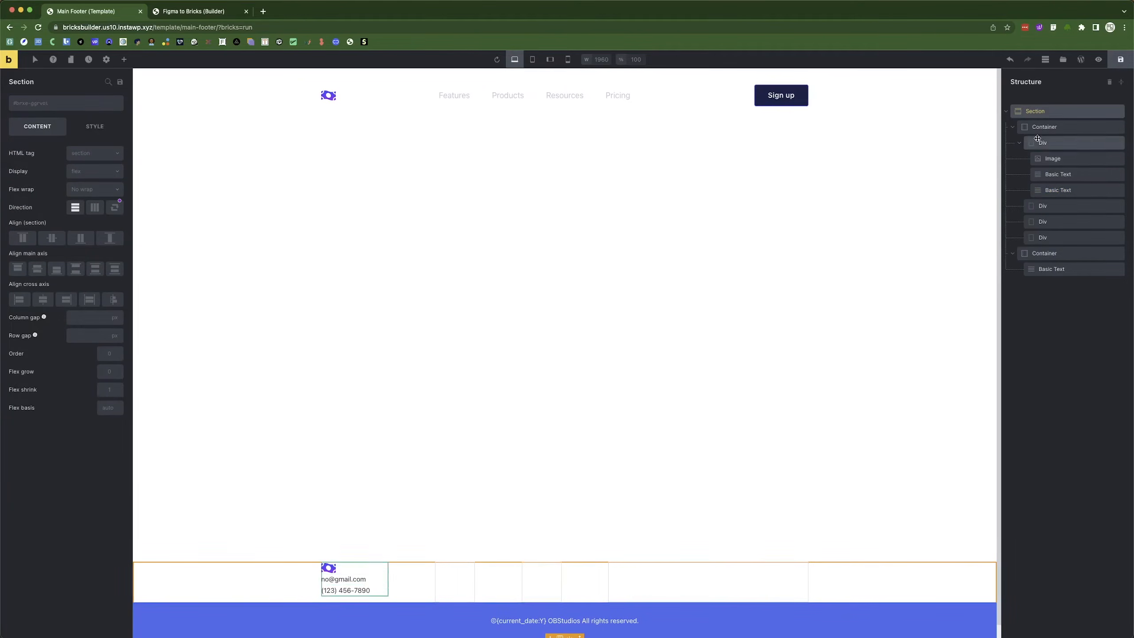
Make the first footer column a vertical flex container with a 20 px row gap.
{"action": "left_click", "coordinate": [1013, 127]}
{"action": "left_click", "coordinate": [1012, 143]}
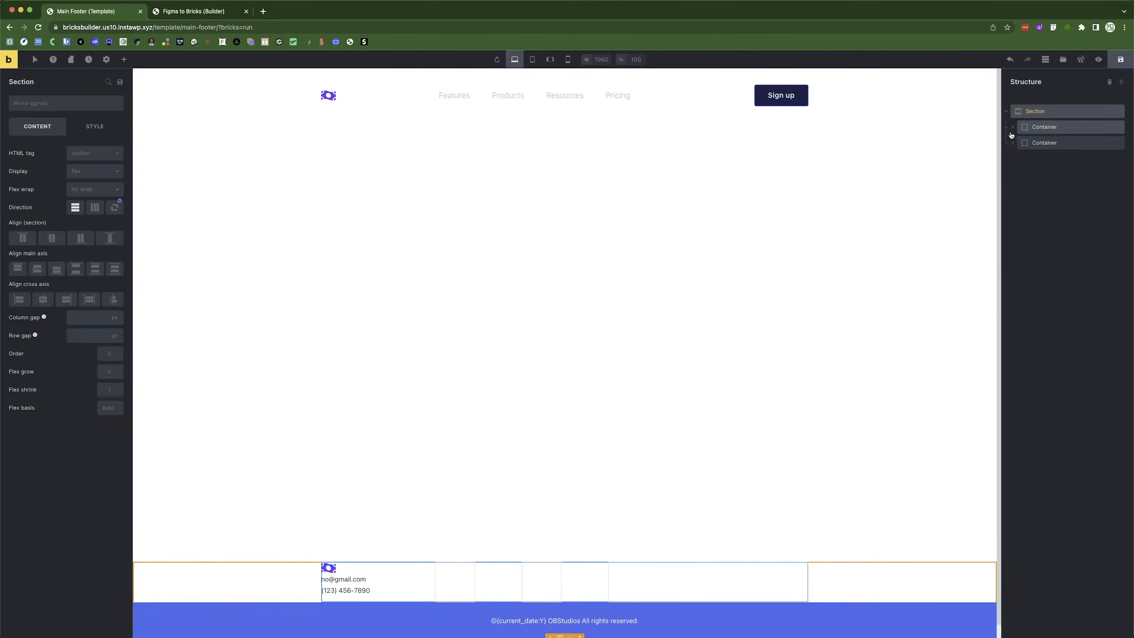
{"action": "left_click", "coordinate": [1013, 126]}
{"action": "left_click", "coordinate": [1042, 142]}
{"action": "left_click", "coordinate": [1020, 142]}
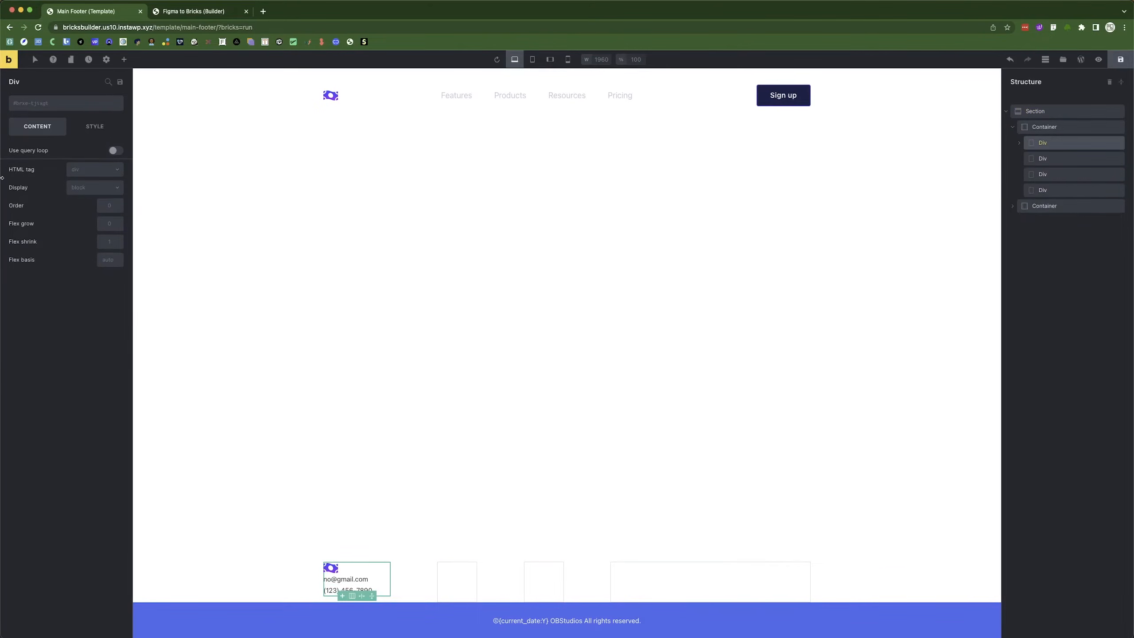
{"action": "left_click", "coordinate": [97, 188]}
{"action": "left_click", "coordinate": [81, 205]}
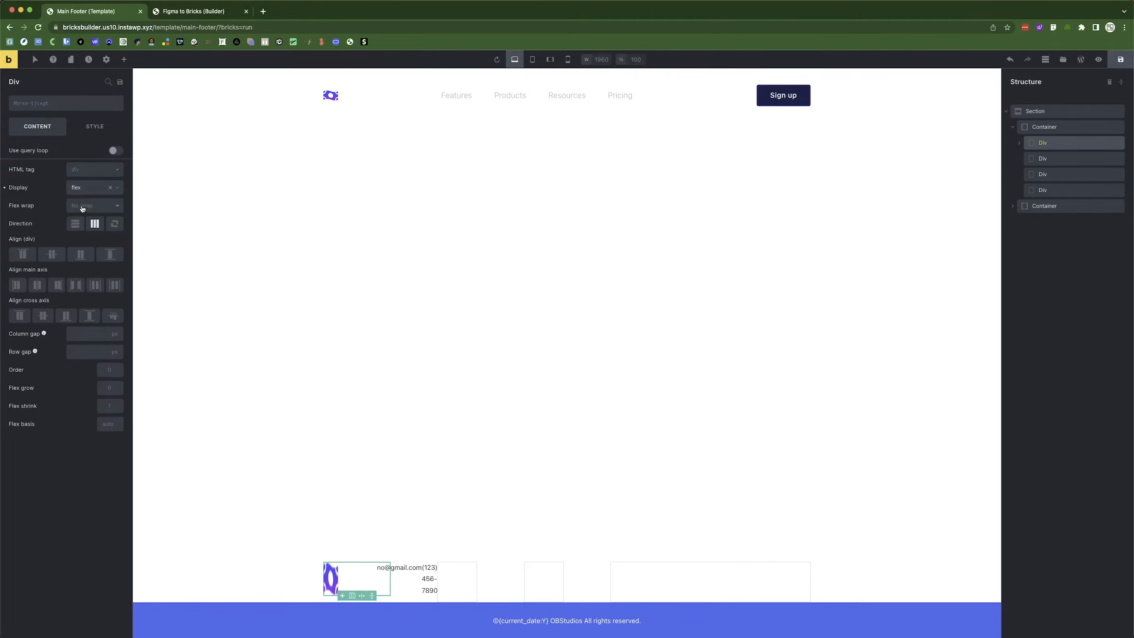
{"action": "left_click", "coordinate": [75, 224]}
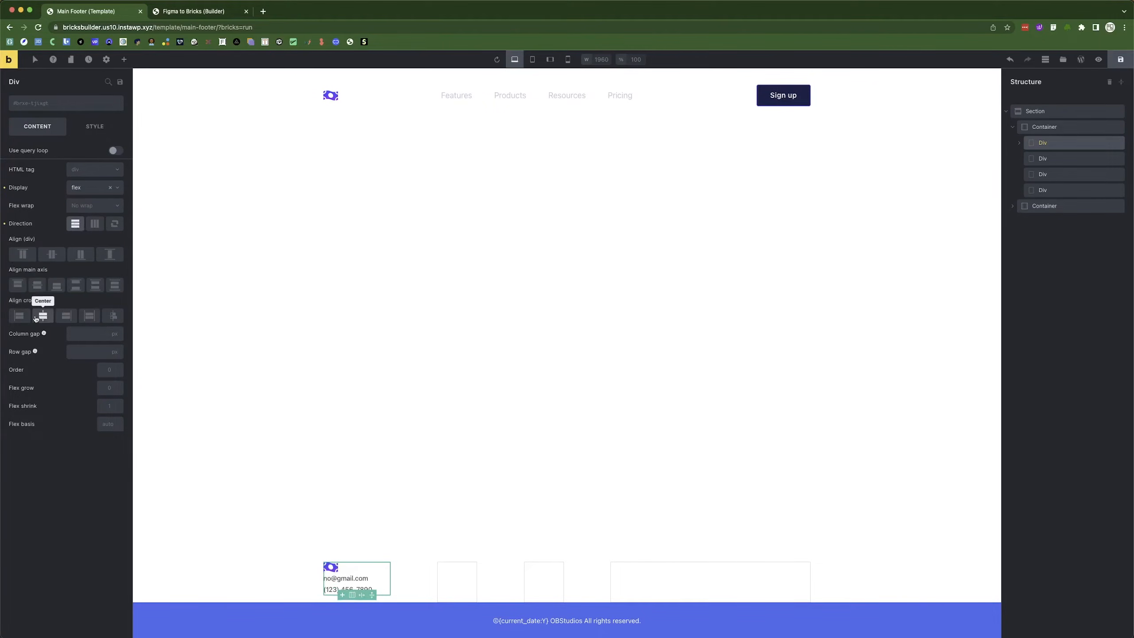
{"action": "left_click", "coordinate": [83, 352]}
{"action": "type", "text": "20"}
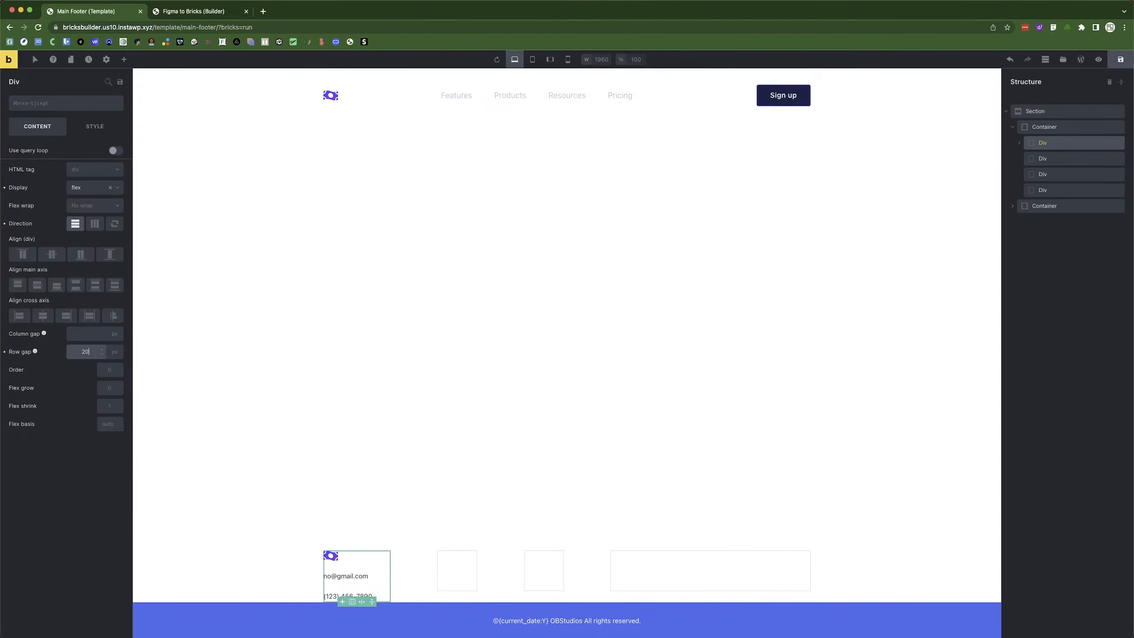
Set the second and third footer columns to flex layout, stacking the third vertically.
{"action": "left_click", "coordinate": [457, 569]}
{"action": "left_click", "coordinate": [92, 187]}
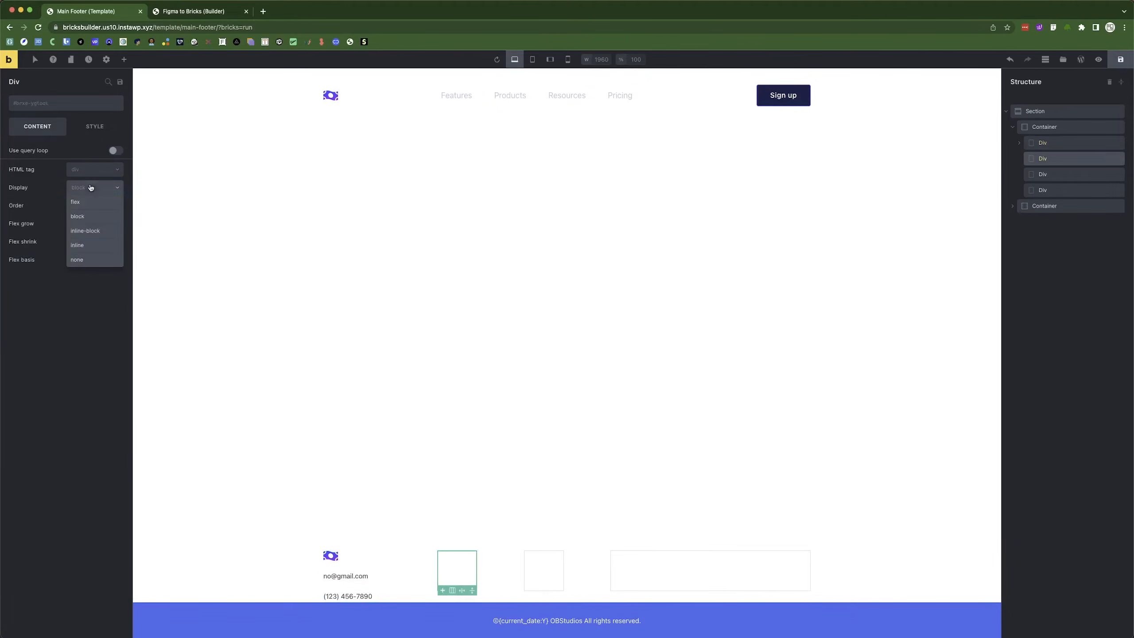
{"action": "left_click", "coordinate": [86, 207]}
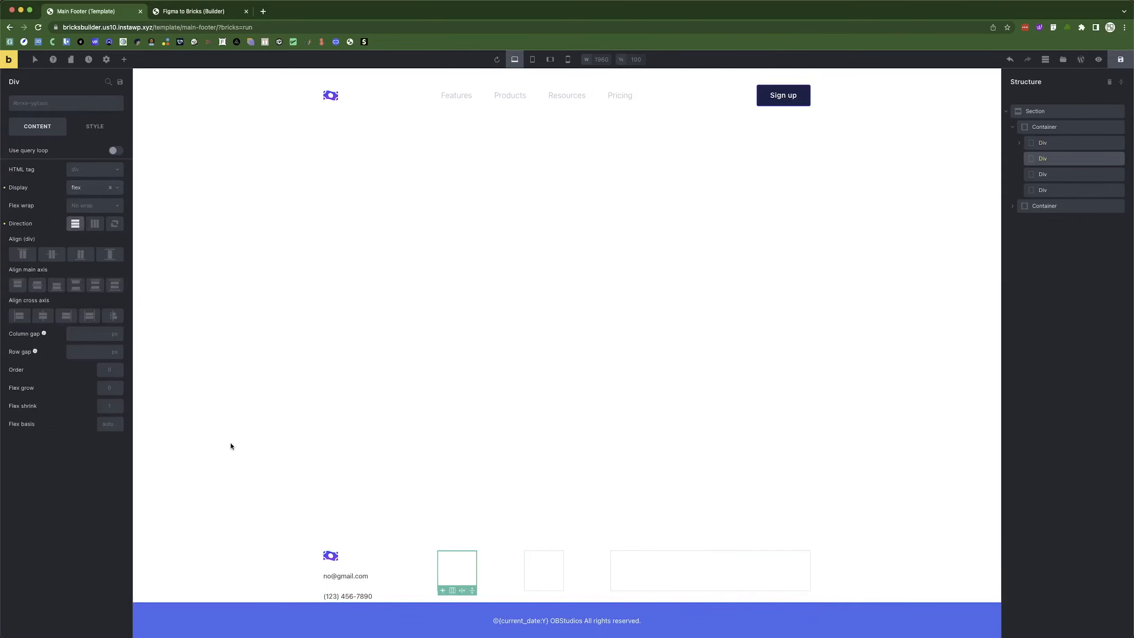
{"action": "left_click", "coordinate": [83, 352]}
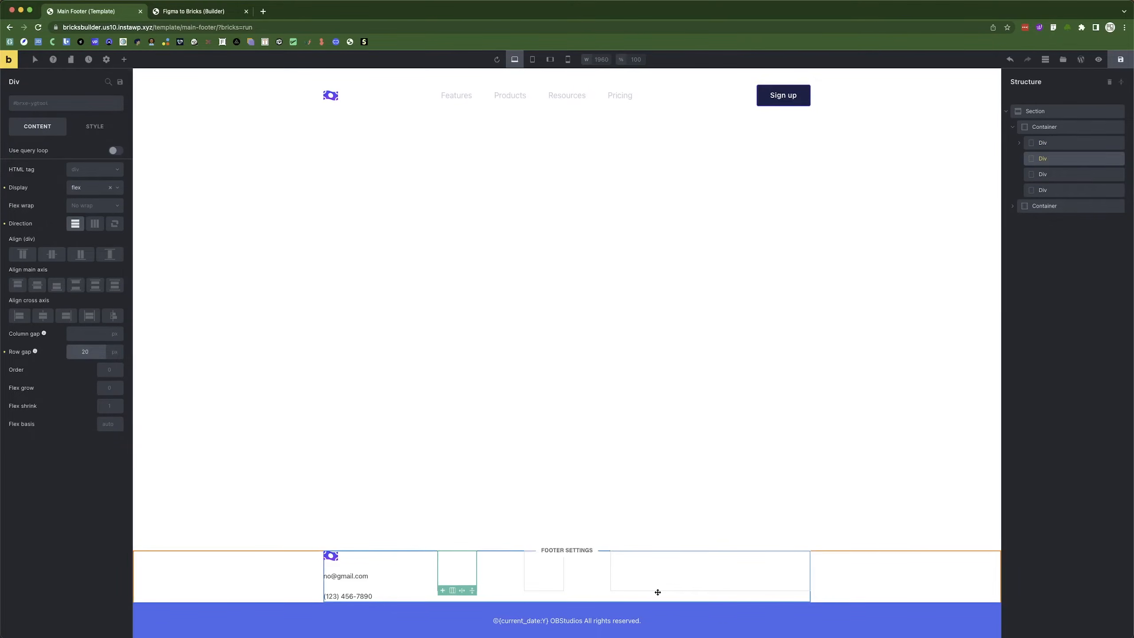
{"action": "left_click", "coordinate": [551, 574]}
{"action": "left_click", "coordinate": [76, 190]}
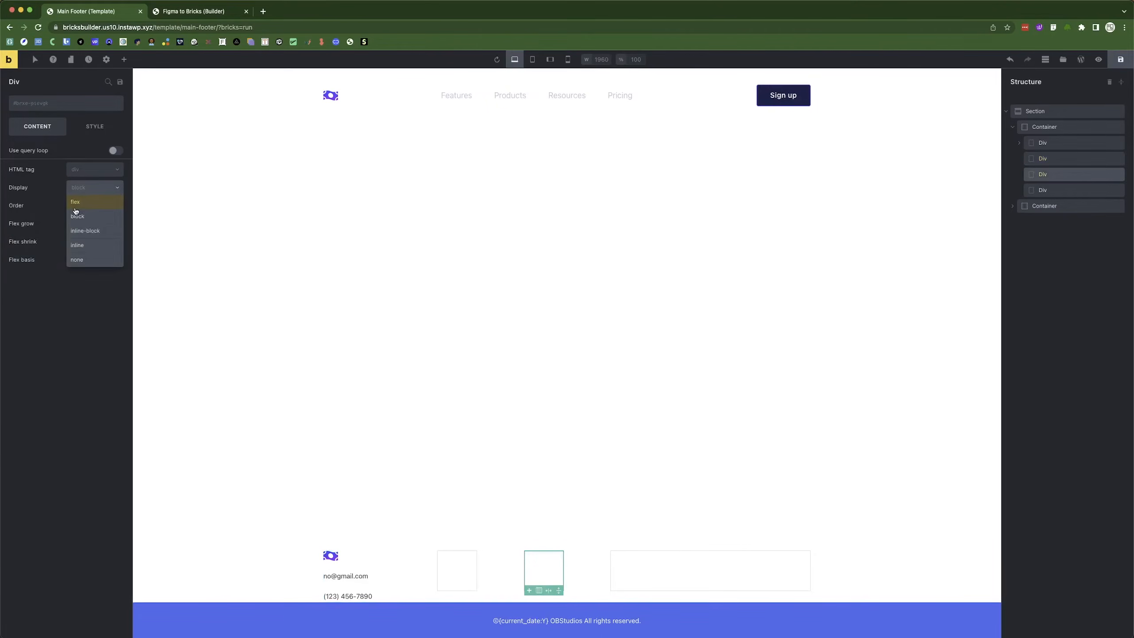
{"action": "left_click", "coordinate": [77, 207]}
{"action": "left_click", "coordinate": [74, 224]}
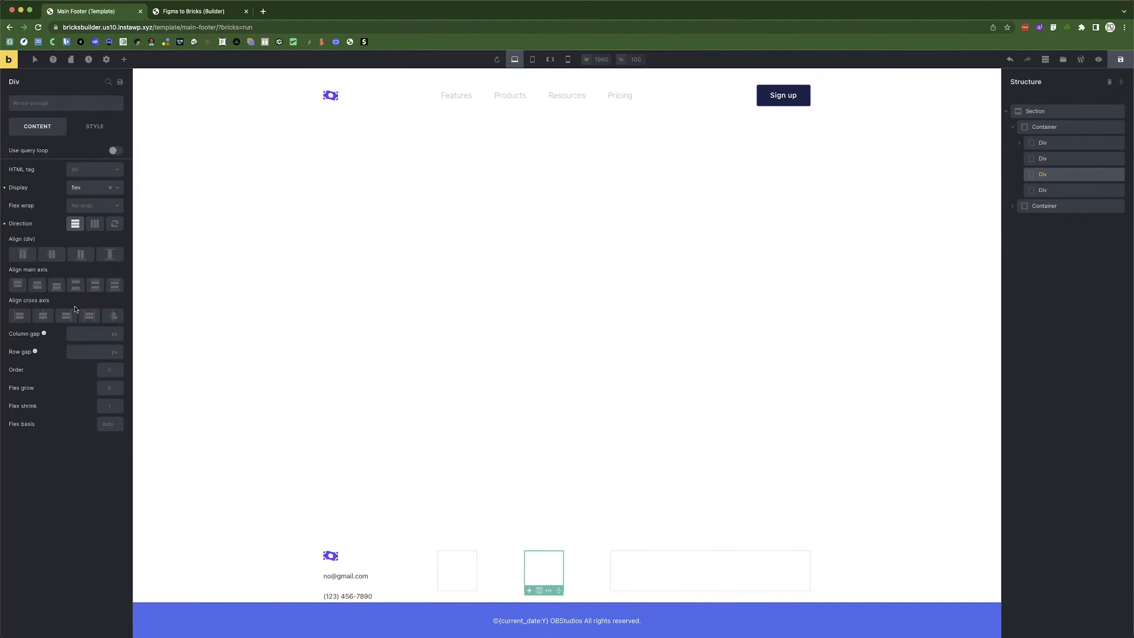
{"action": "left_click", "coordinate": [83, 350]}
Make the fourth column a flex container with a 20 px row gap and save the template.
{"action": "left_click", "coordinate": [640, 558]}
{"action": "left_click", "coordinate": [99, 188]}
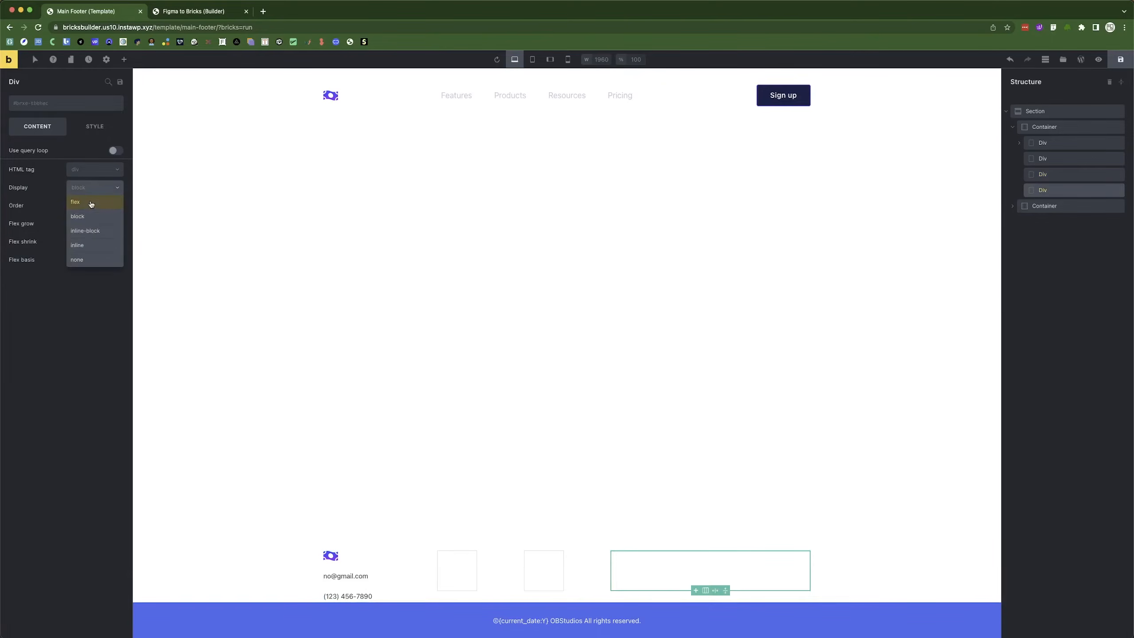
{"action": "left_click", "coordinate": [91, 204]}
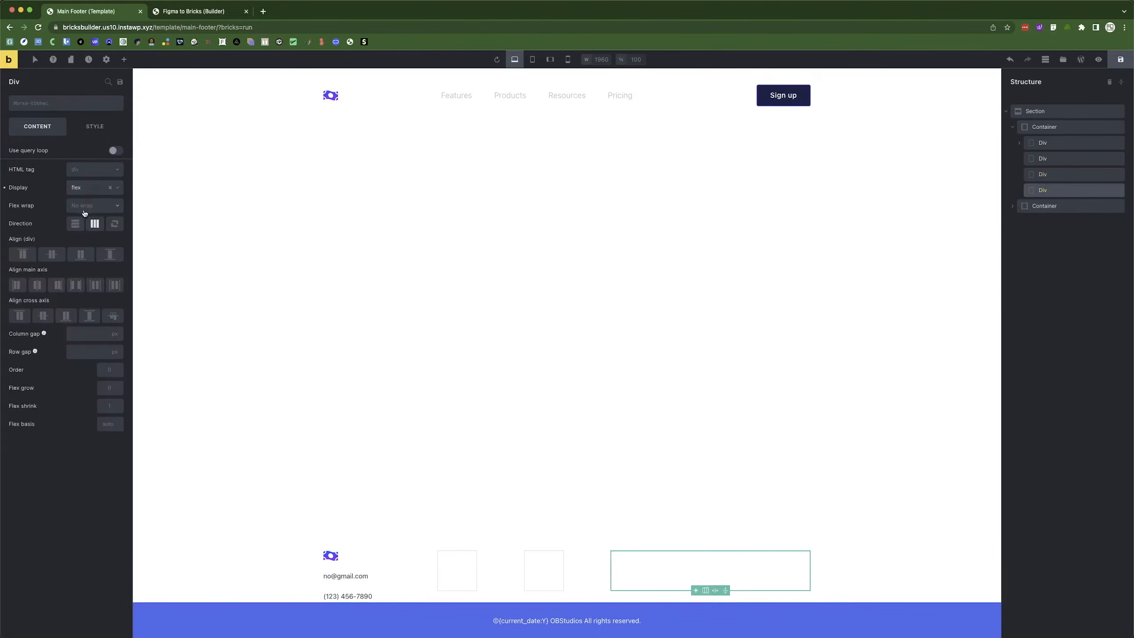
{"action": "left_click", "coordinate": [79, 351]}
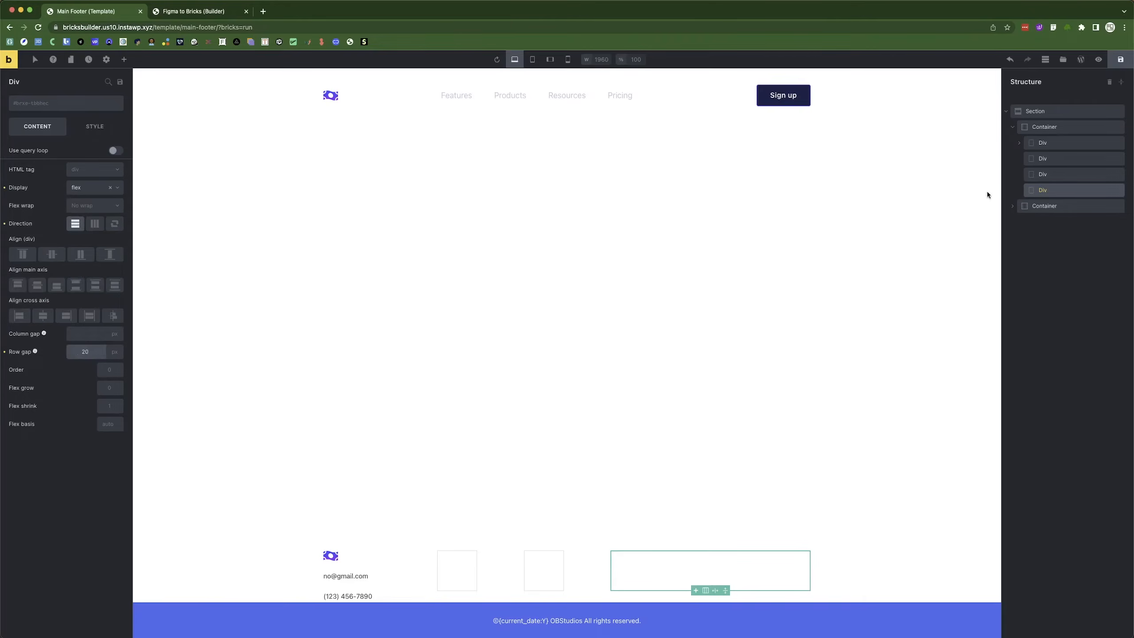
{"action": "type", "text": "20"}
{"action": "left_click", "coordinate": [1121, 60]}
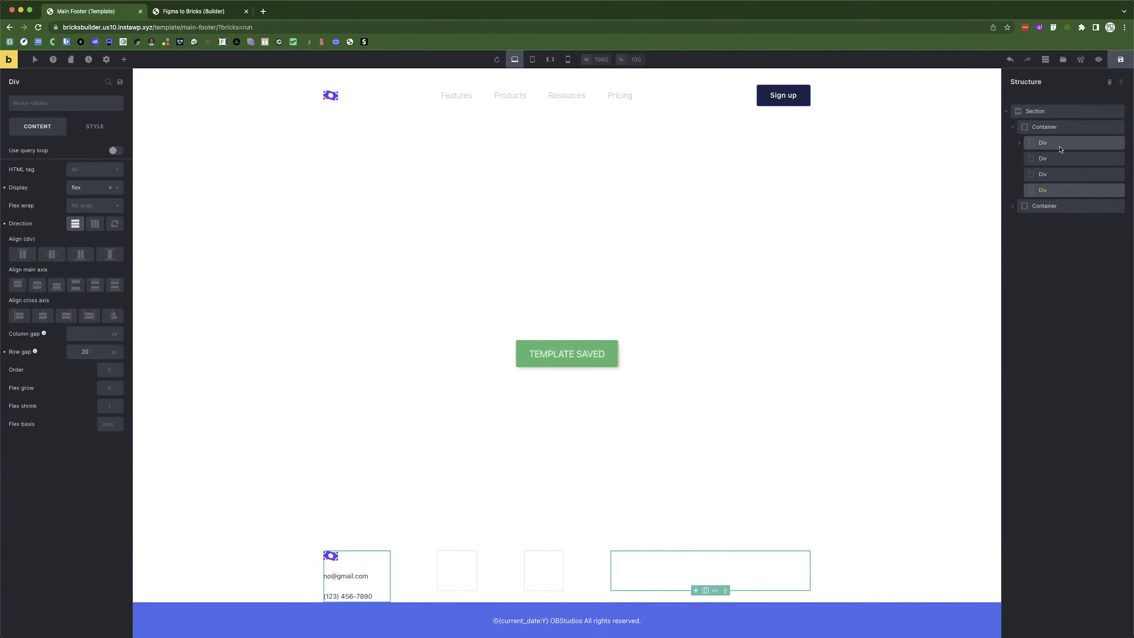
Review the first two columns and compare the footer against the Figma design.
{"action": "left_click", "coordinate": [1061, 143]}
{"action": "left_click", "coordinate": [1085, 159]}
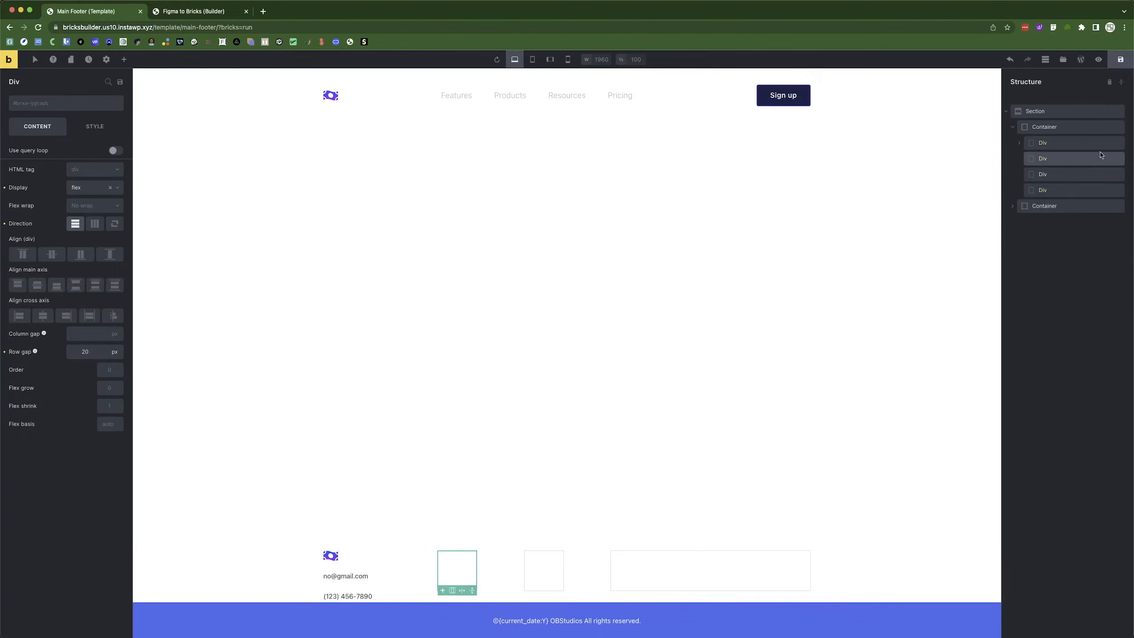
{"action": "left_click", "coordinate": [196, 11]}
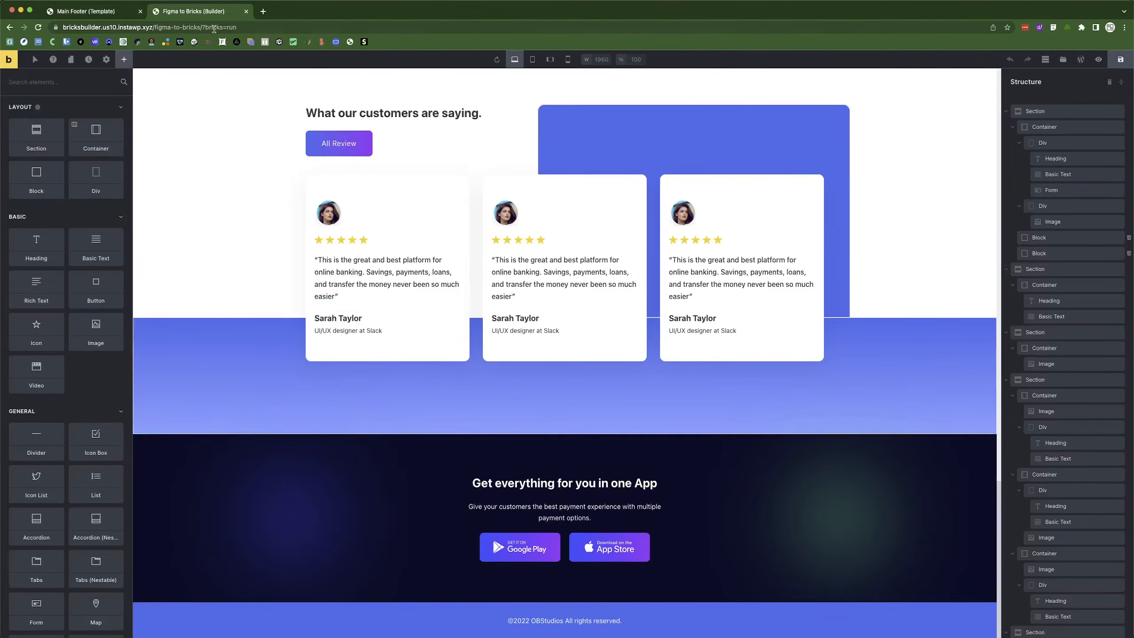
{"action": "left_click", "coordinate": [101, 12]}
{"action": "key", "text": "super+Tab"}
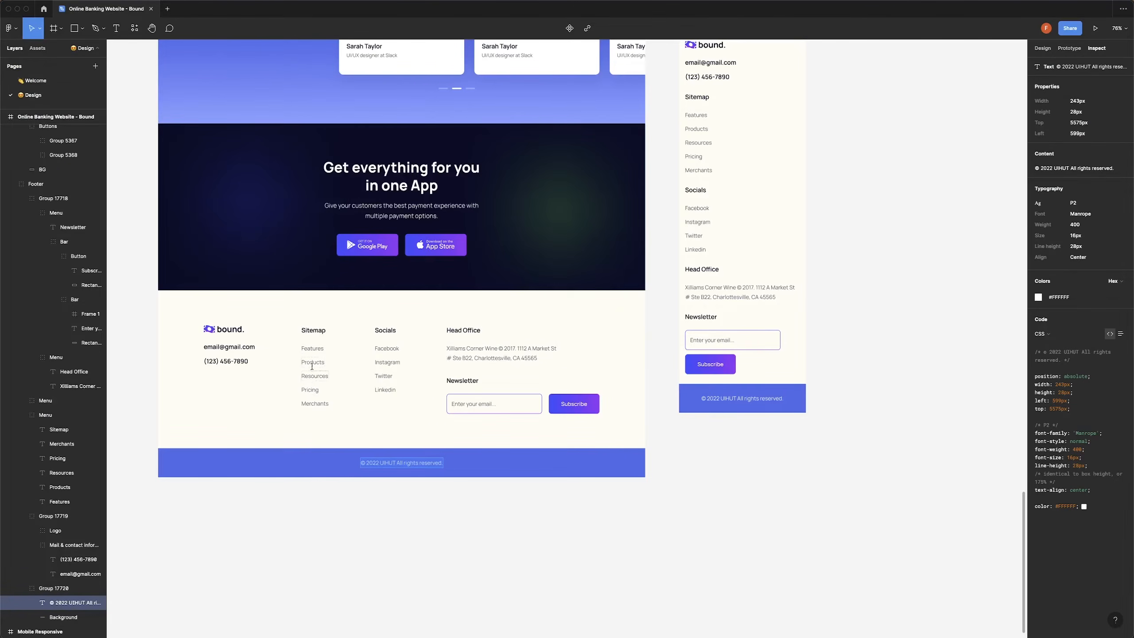
{"action": "key", "text": "super+Tab"}
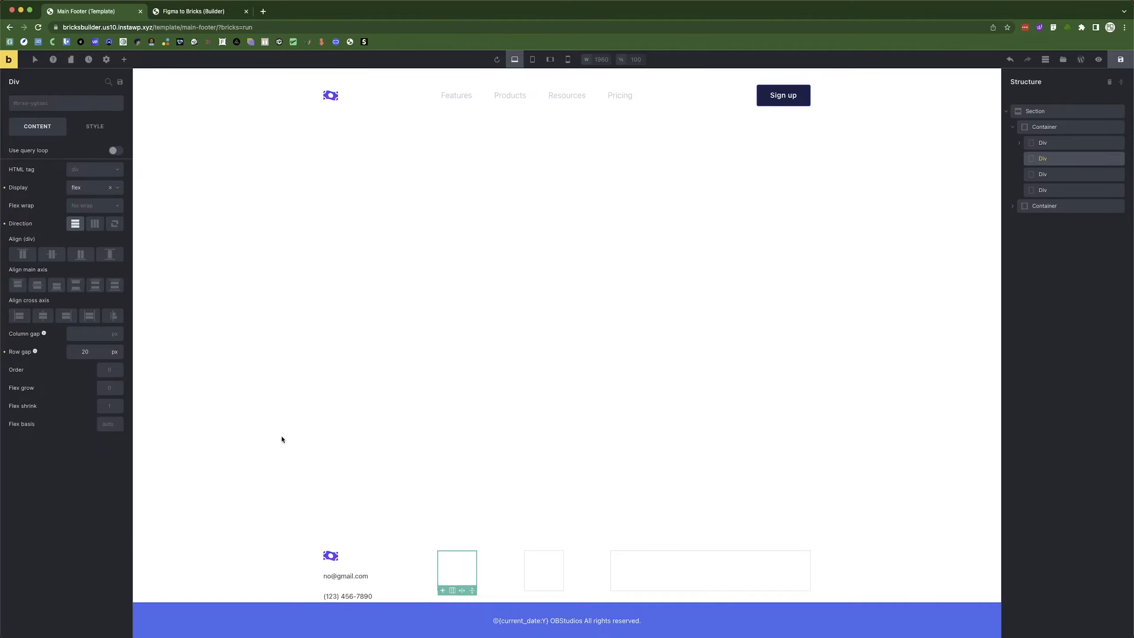
Add a Heading and a List element to the second footer column.
{"action": "left_click", "coordinate": [123, 60]}
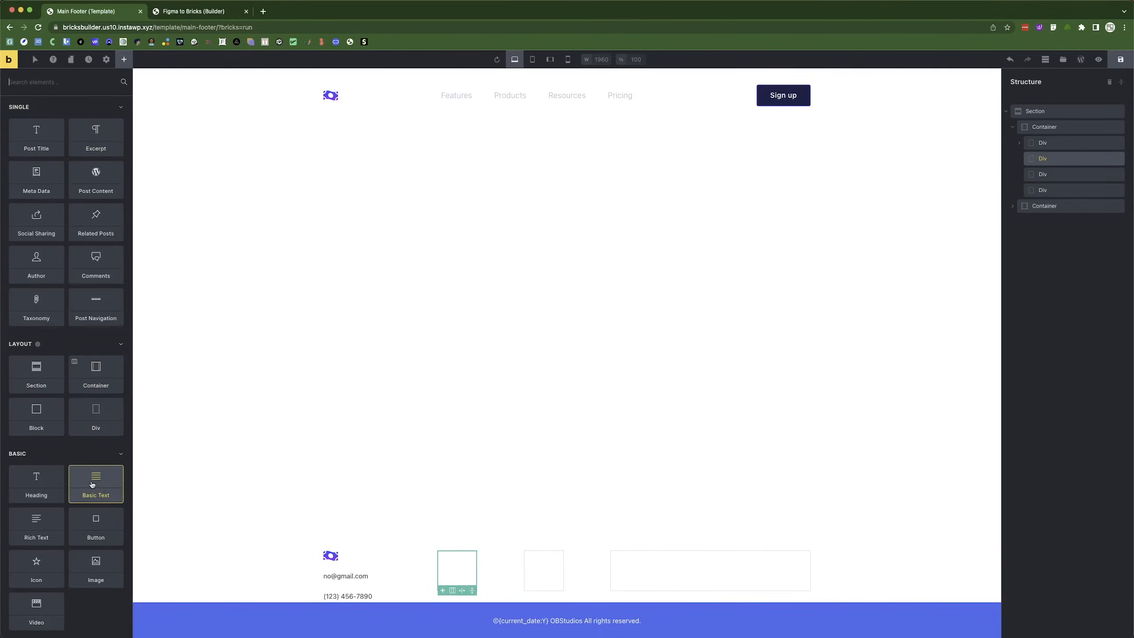
{"action": "left_click", "coordinate": [47, 482]}
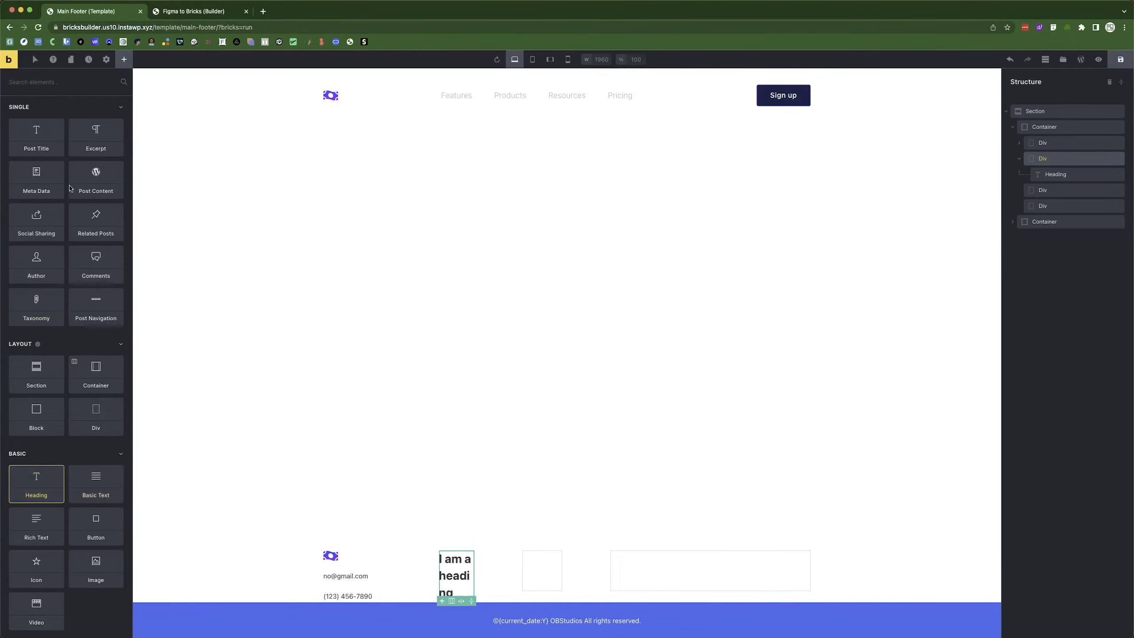
{"action": "left_click", "coordinate": [98, 82]}
{"action": "type", "text": "list"}
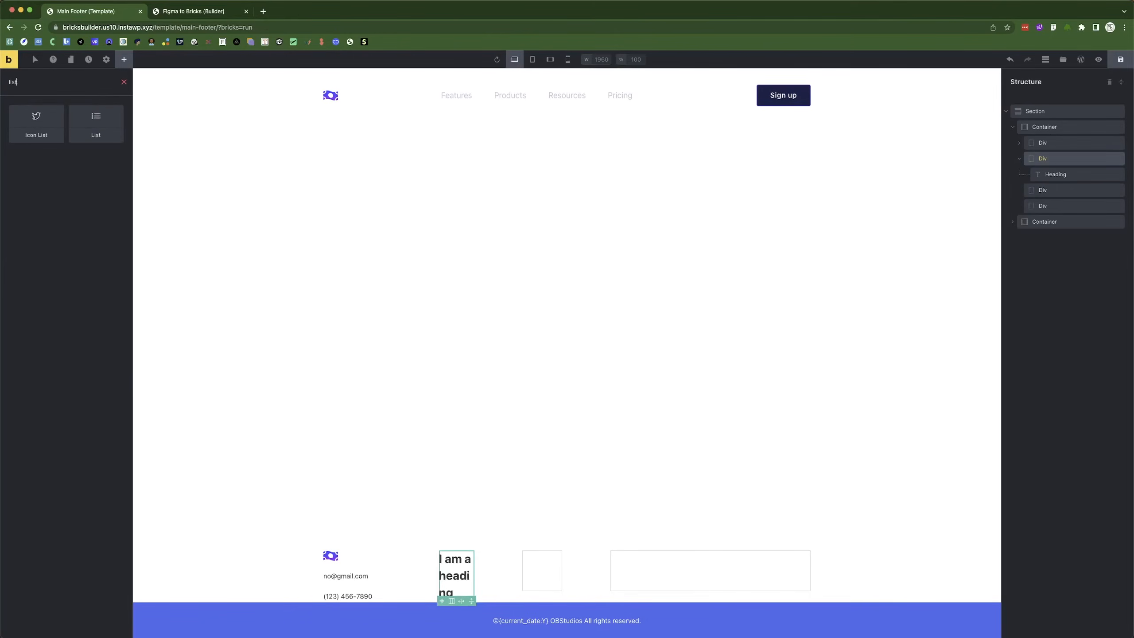
{"action": "left_click", "coordinate": [115, 126]}
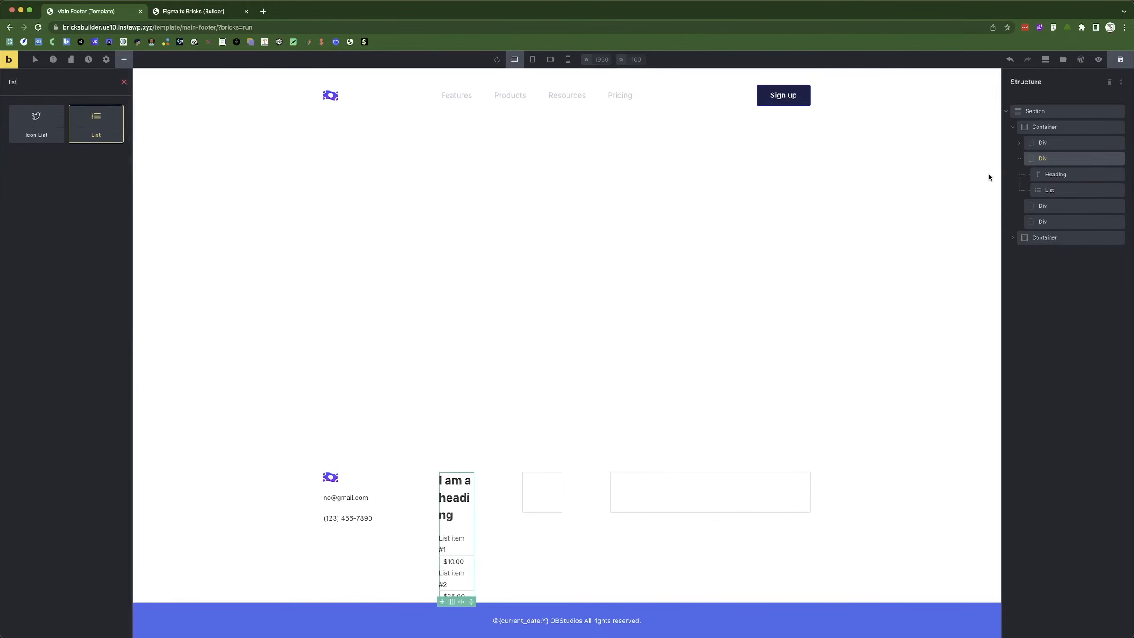
Delete the empty third column and duplicate the second column with its heading and list.
{"action": "left_click", "coordinate": [1017, 160]}
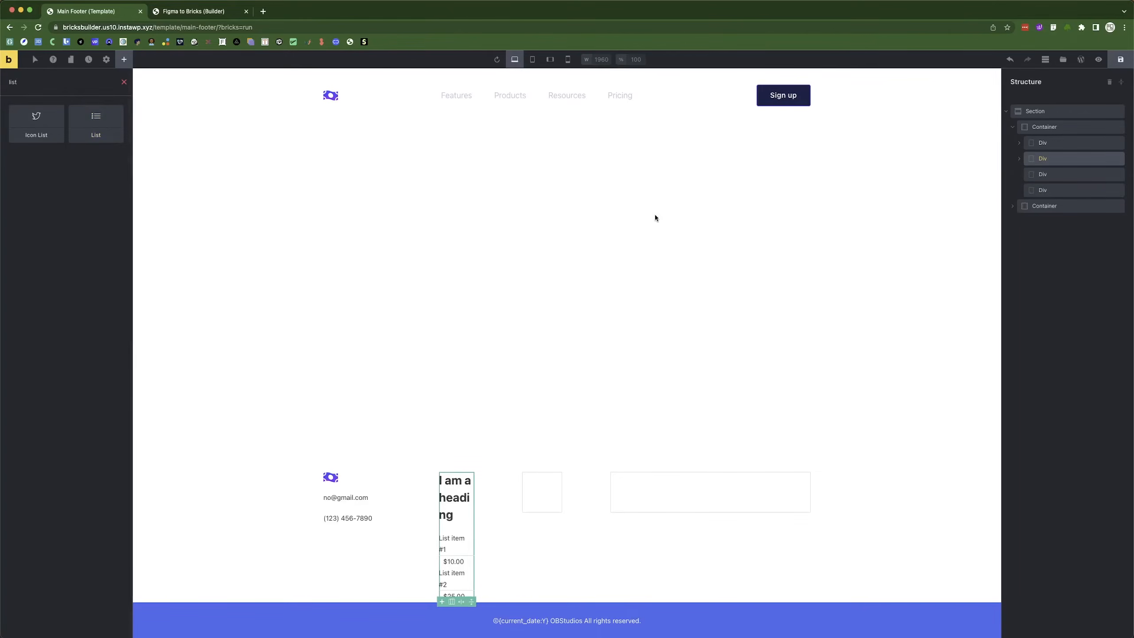
{"action": "left_click", "coordinate": [1035, 174]}
{"action": "right_click", "coordinate": [1032, 175]}
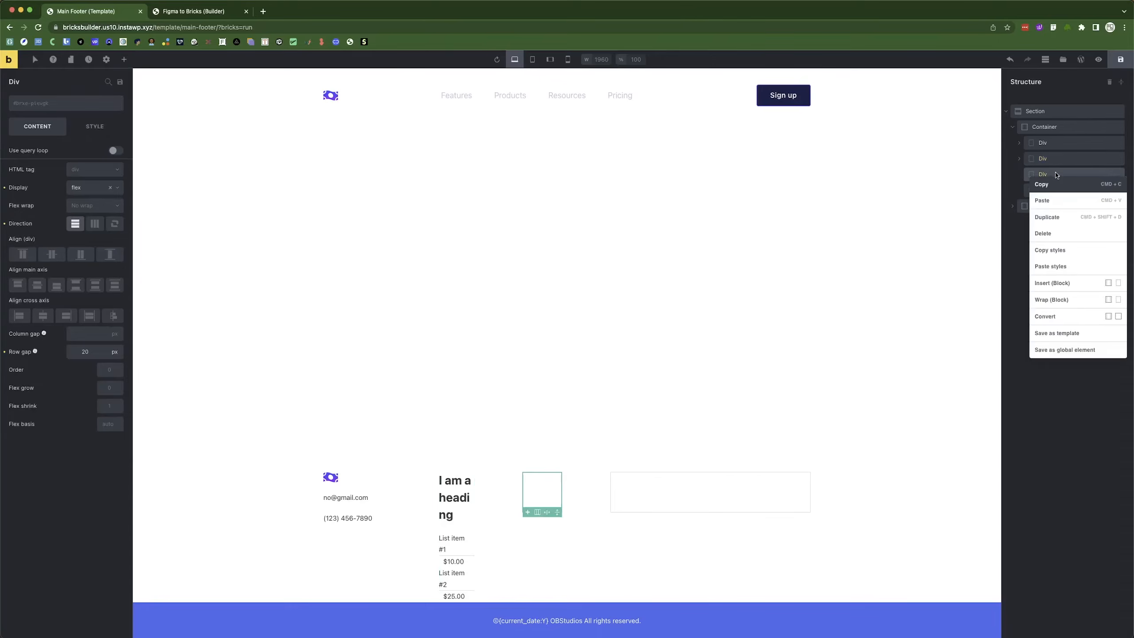
{"action": "left_click", "coordinate": [1058, 233]}
{"action": "right_click", "coordinate": [1059, 158]}
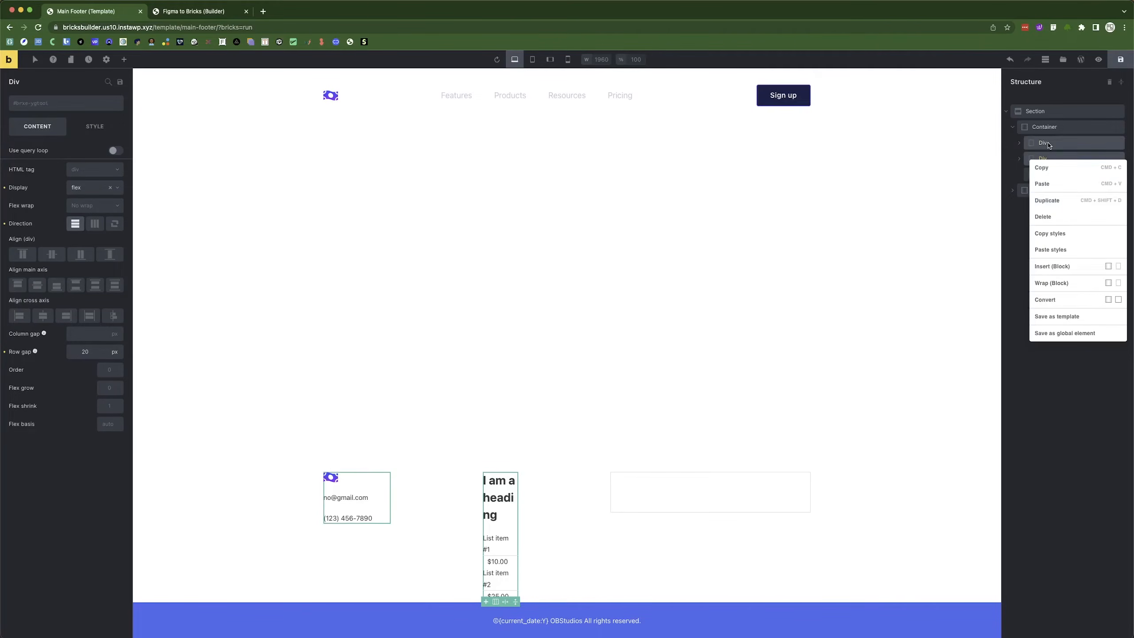
{"action": "left_click", "coordinate": [1057, 200]}
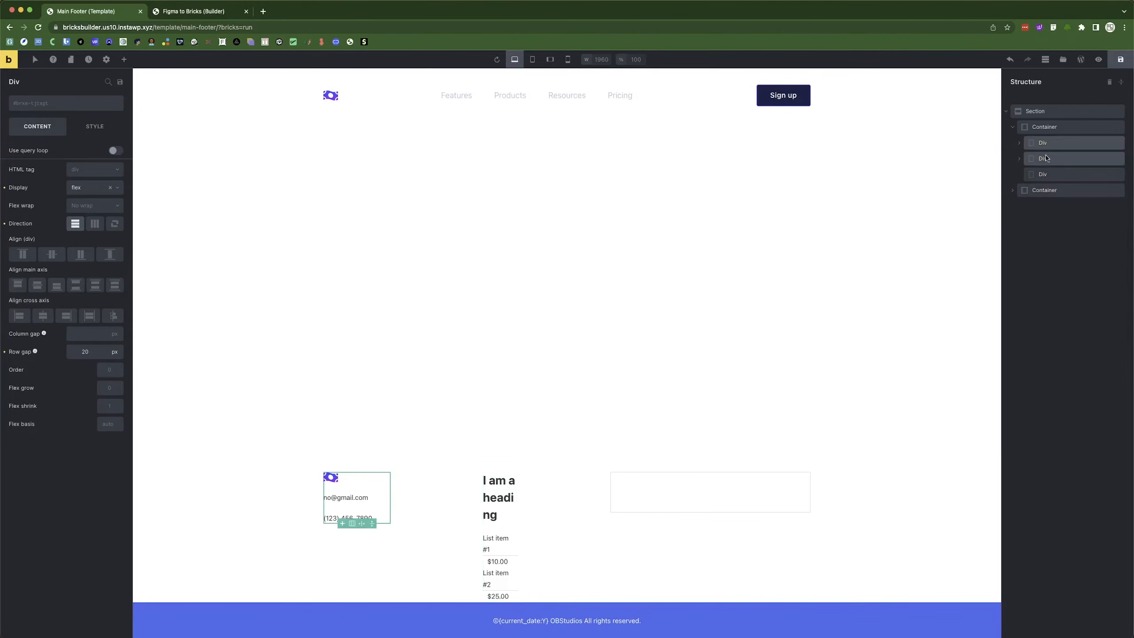
Rename the second column's heading to 'Sitemap'.
{"action": "left_click", "coordinate": [489, 510]}
{"action": "double_click", "coordinate": [63, 154]}
{"action": "key", "text": "ctrl+a"}
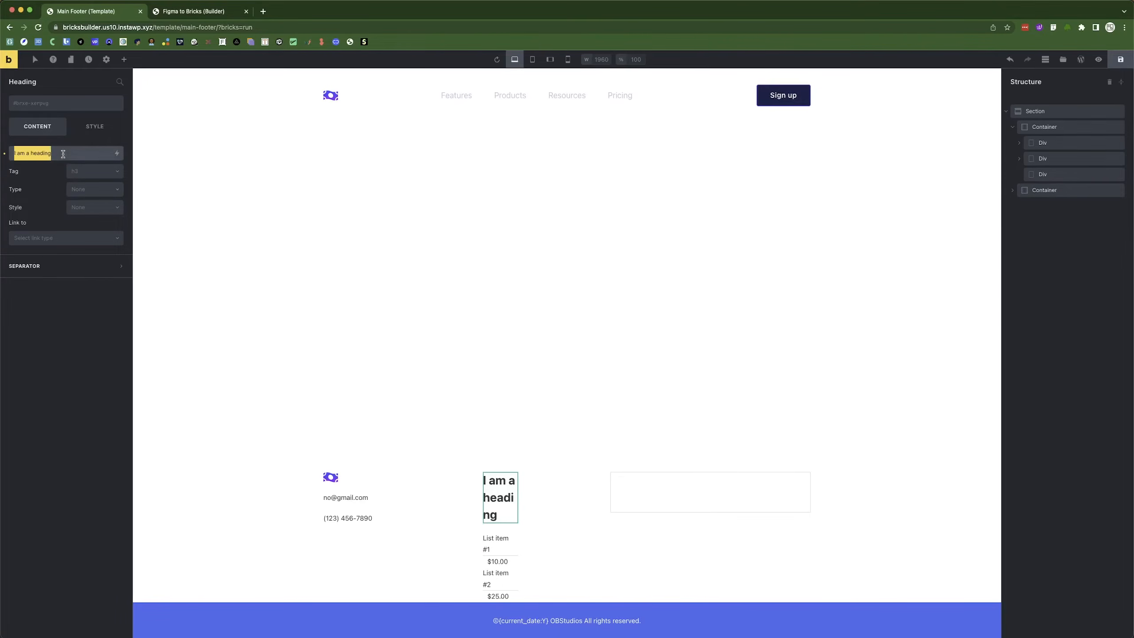
{"action": "type", "text": "Sitemap"}
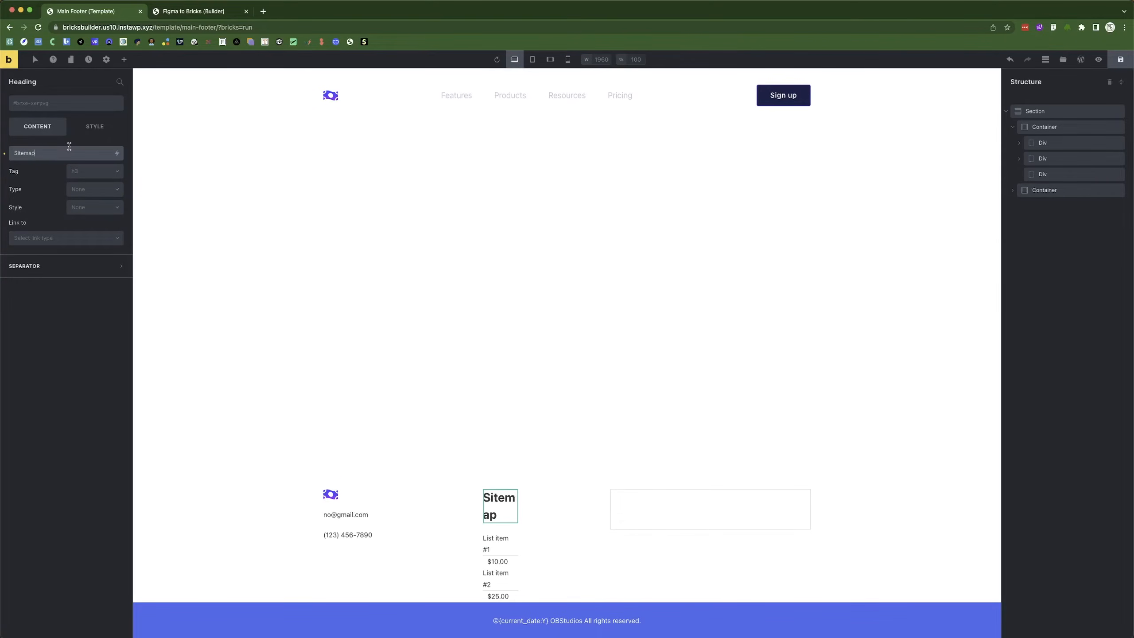
Remove the list's second item and turn off separator lines between items.
{"action": "left_click", "coordinate": [496, 548]}
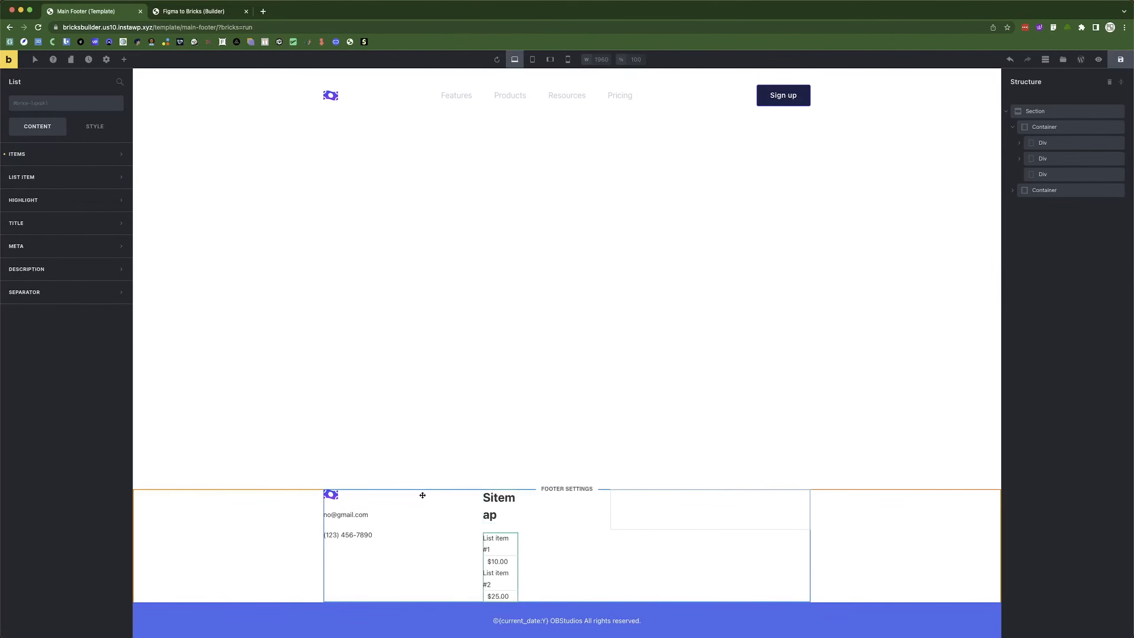
{"action": "left_click", "coordinate": [48, 161]}
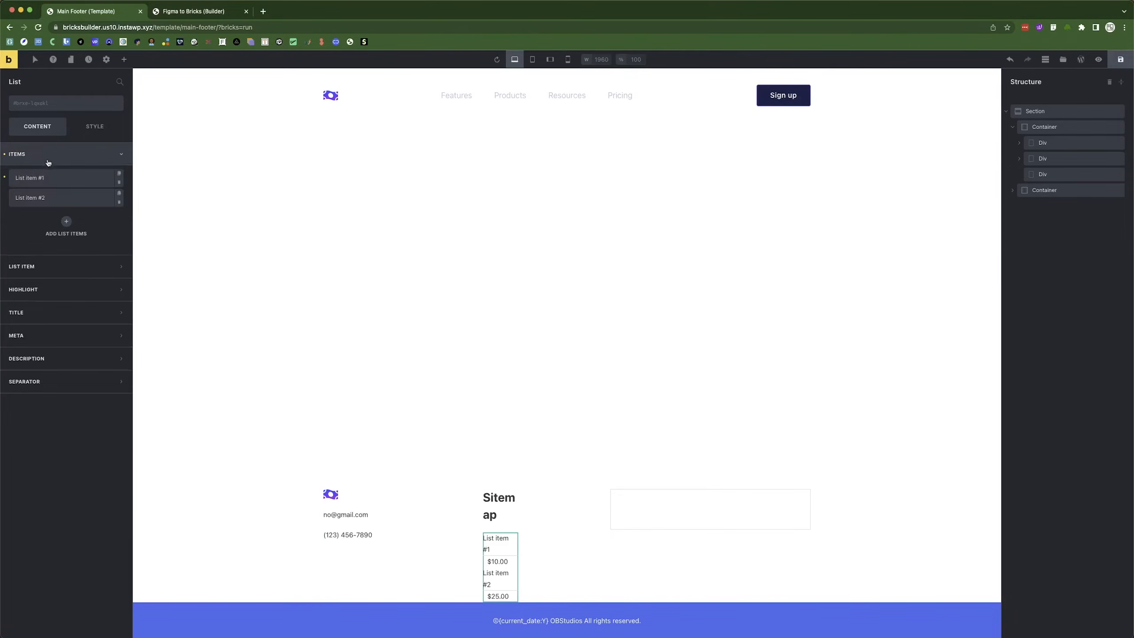
{"action": "left_click", "coordinate": [119, 203]}
{"action": "left_click", "coordinate": [120, 204]}
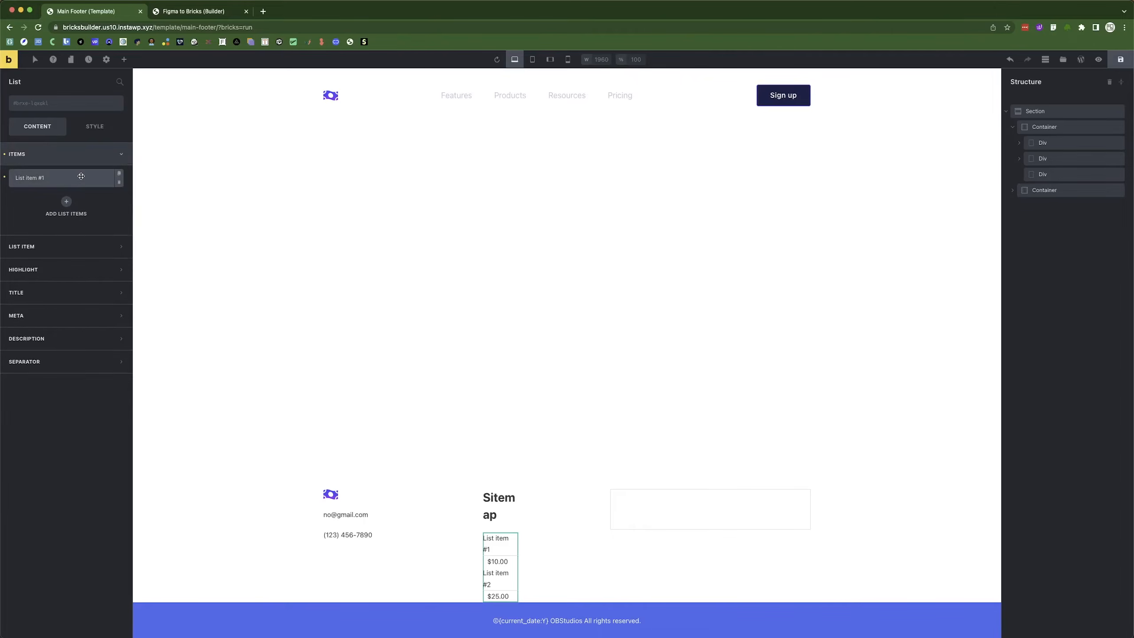
{"action": "left_click", "coordinate": [43, 363]}
{"action": "left_click", "coordinate": [114, 313]}
{"action": "left_click", "coordinate": [76, 292]}
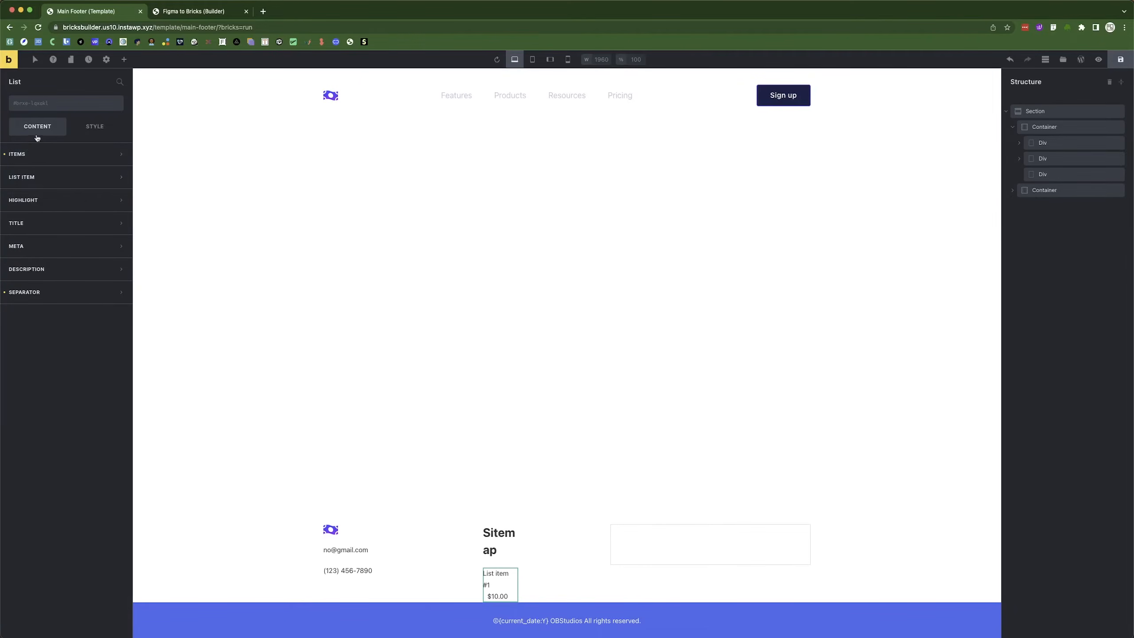
Clear the $10.00 price from the first list item and title it Features.
{"action": "left_click", "coordinate": [43, 154]}
{"action": "left_click", "coordinate": [49, 178]}
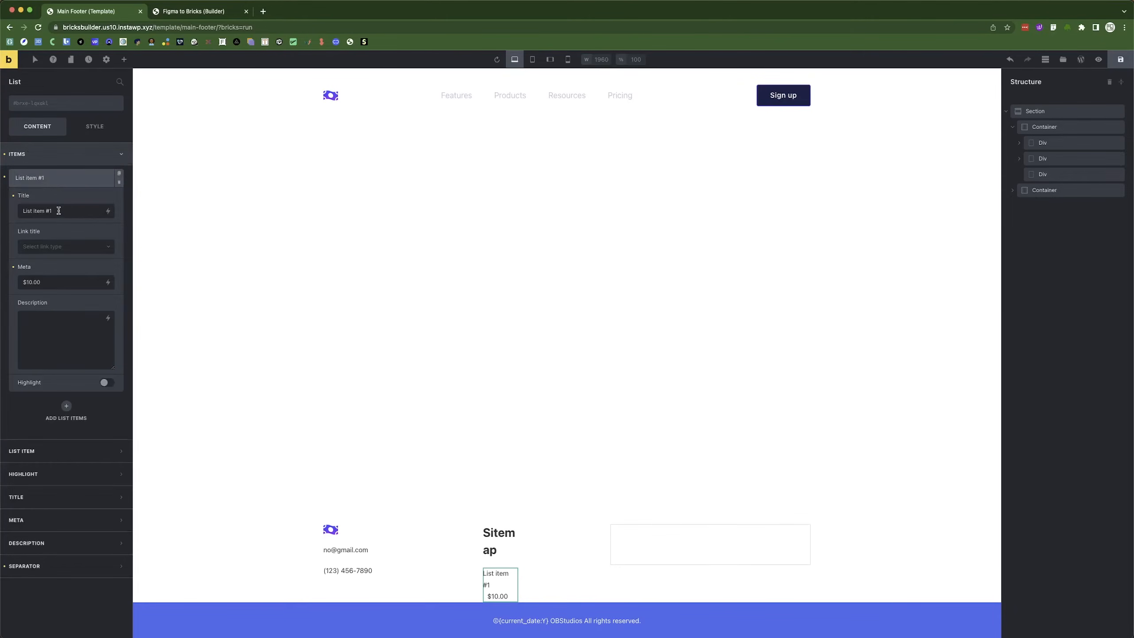
{"action": "triple_click", "coordinate": [55, 282]}
{"action": "left_click", "coordinate": [13, 268]}
{"action": "triple_click", "coordinate": [68, 208]}
{"action": "key", "text": "super+Tab"}
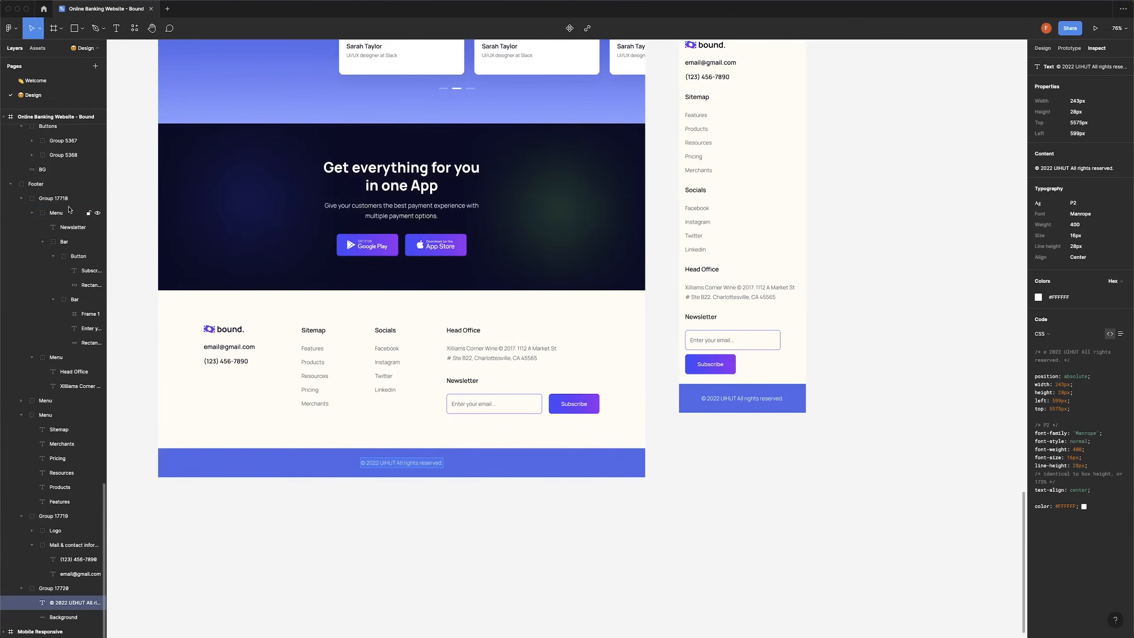
{"action": "key", "text": "super+Tab"}
{"action": "type", "text": "Fea"}
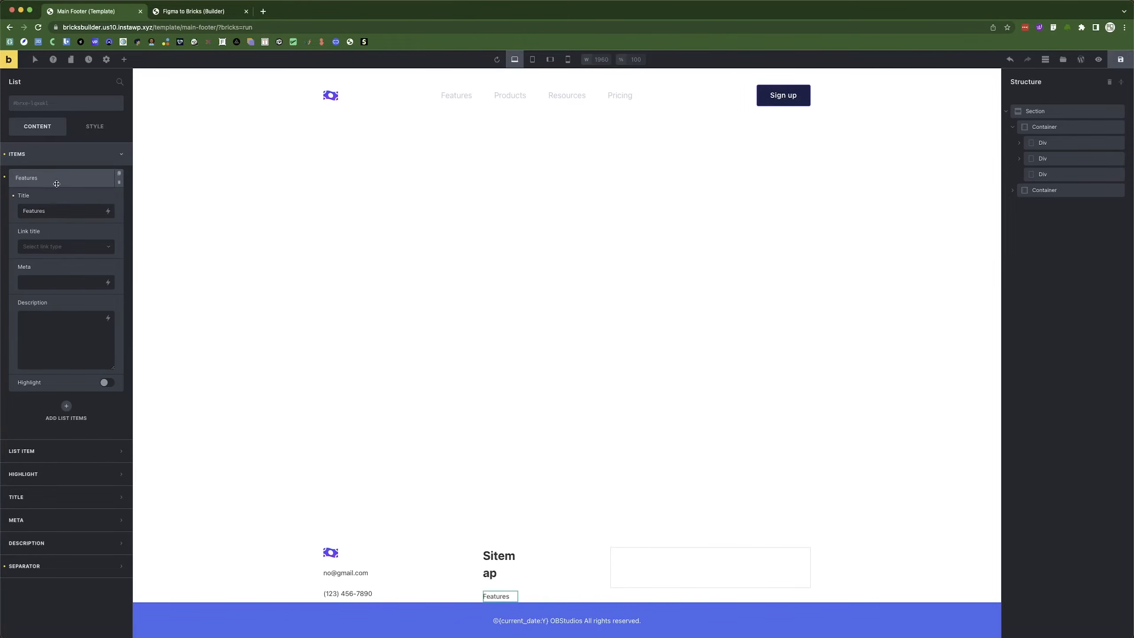
Duplicate the Features item and rename the copy Pricing.
{"action": "left_click", "coordinate": [106, 178]}
{"action": "left_click", "coordinate": [64, 179]}
{"action": "left_click", "coordinate": [55, 198]}
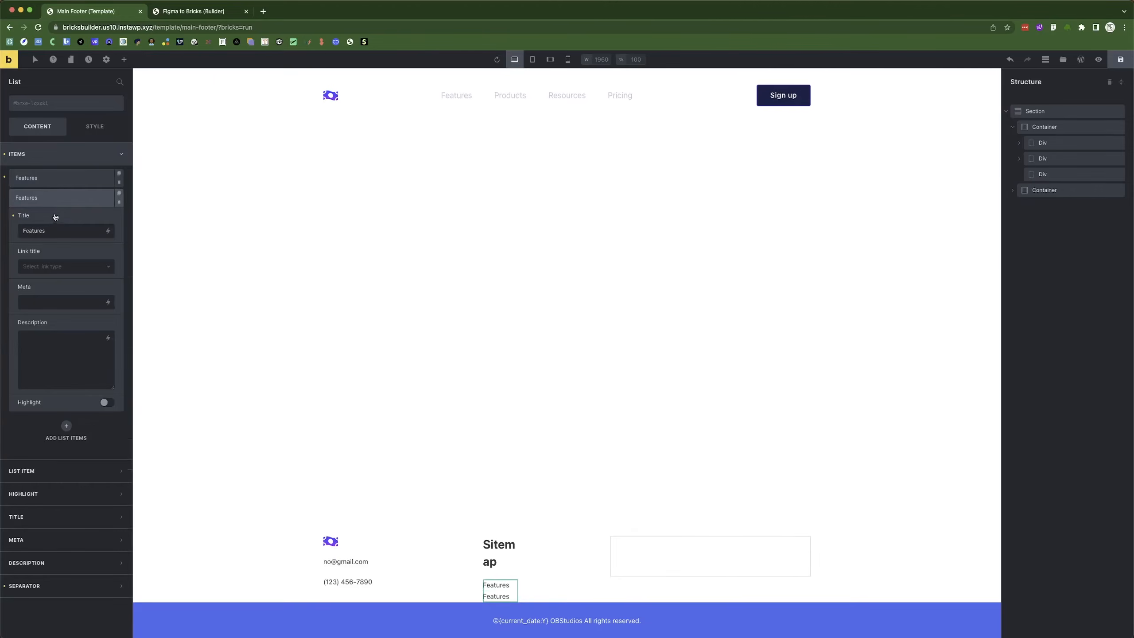
{"action": "double_click", "coordinate": [50, 231]}
{"action": "type", "text": "P"}
{"action": "left_click", "coordinate": [54, 201]}
Add a Product item and move it above Pricing.
{"action": "left_click", "coordinate": [119, 193]}
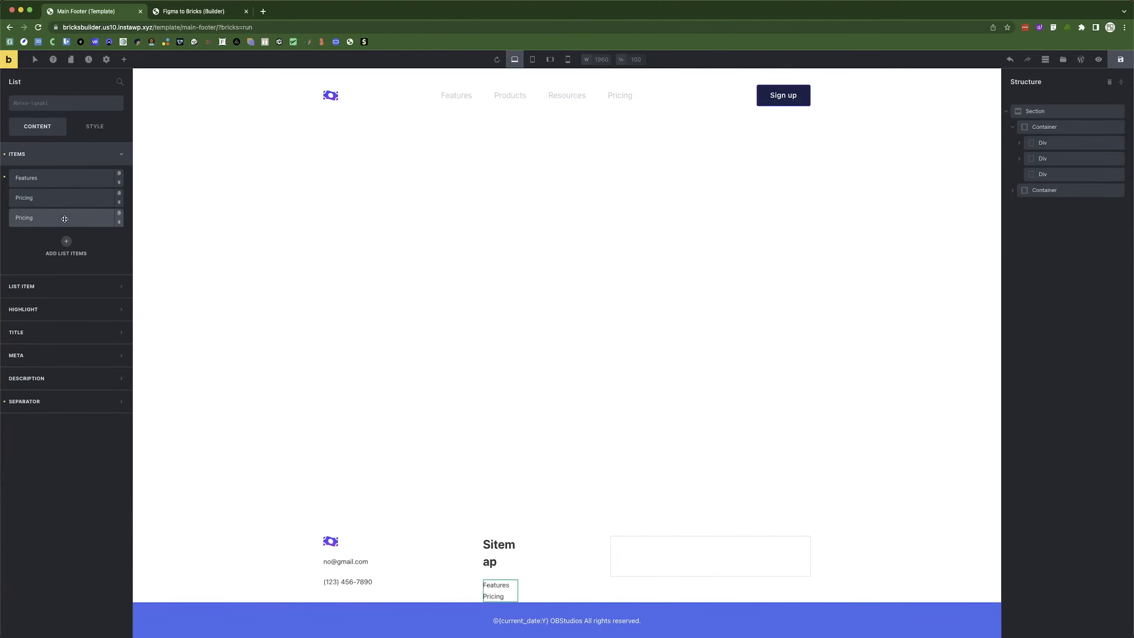
{"action": "left_click", "coordinate": [49, 218]}
{"action": "double_click", "coordinate": [46, 254]}
{"action": "type", "text": "Pr"}
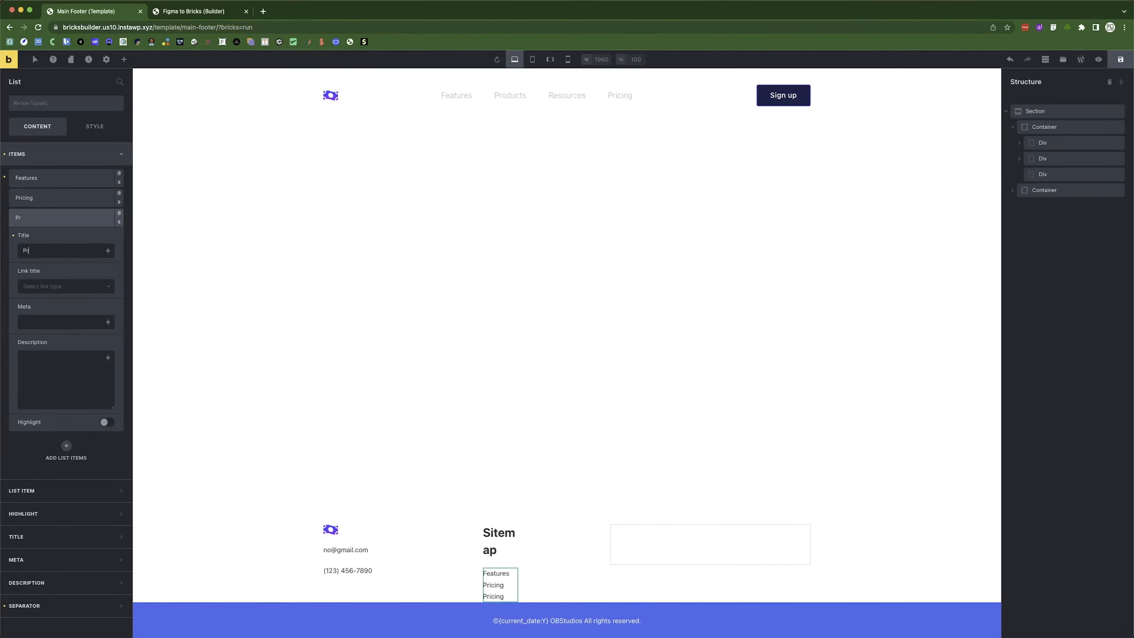
{"action": "type", "text": "oduct"}
{"action": "key", "text": "super+Tab"}
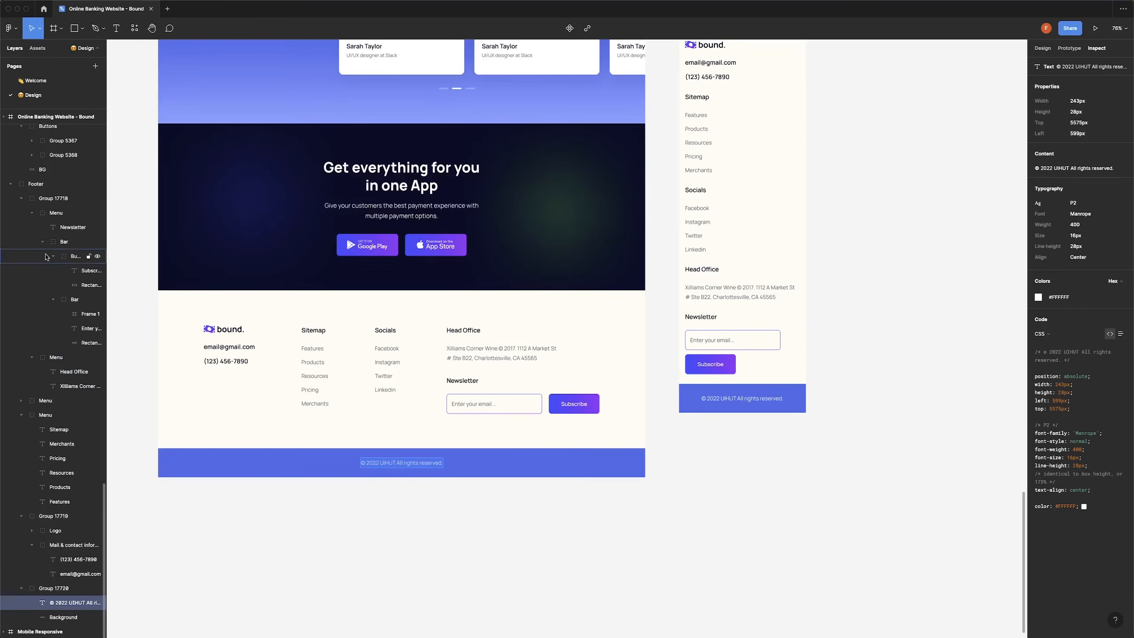
{"action": "key", "text": "super+Tab"}
{"action": "left_click", "coordinate": [39, 219]}
{"action": "left_click_drag", "start_coordinate": [39, 218], "coordinate": [39, 198]}
Rename the third list item to Resource.
{"action": "left_click", "coordinate": [39, 198]}
{"action": "double_click", "coordinate": [48, 248]}
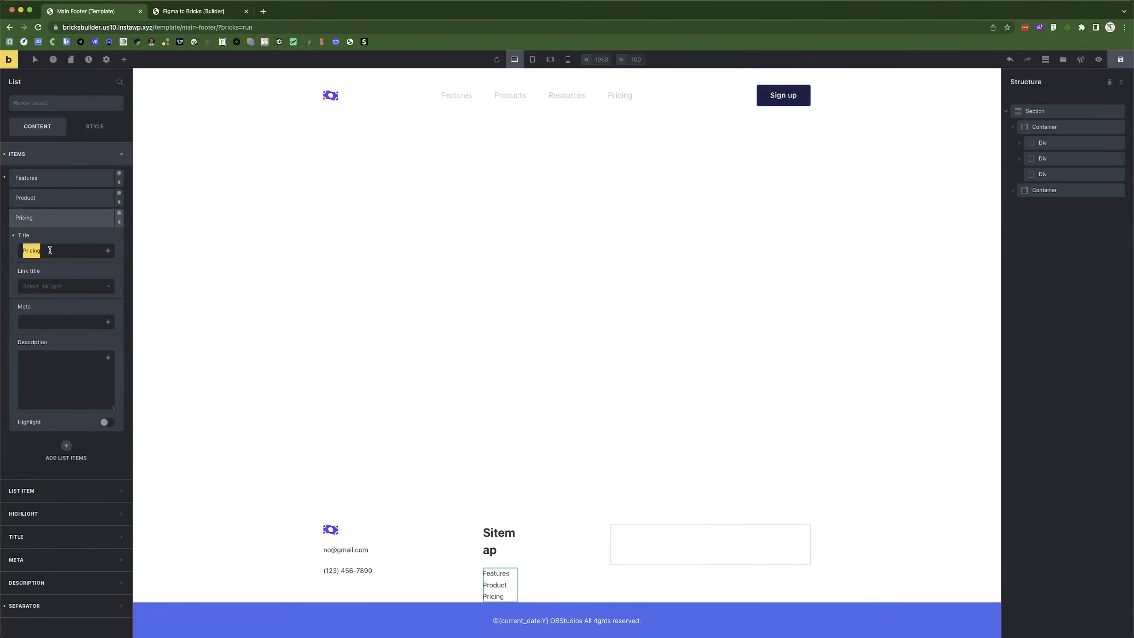
{"action": "key", "text": "super+Tab"}
{"action": "key", "text": "super+Tab"}
{"action": "type", "text": "R"}
{"action": "left_click", "coordinate": [61, 219]}
{"action": "key", "text": "super+Tab"}
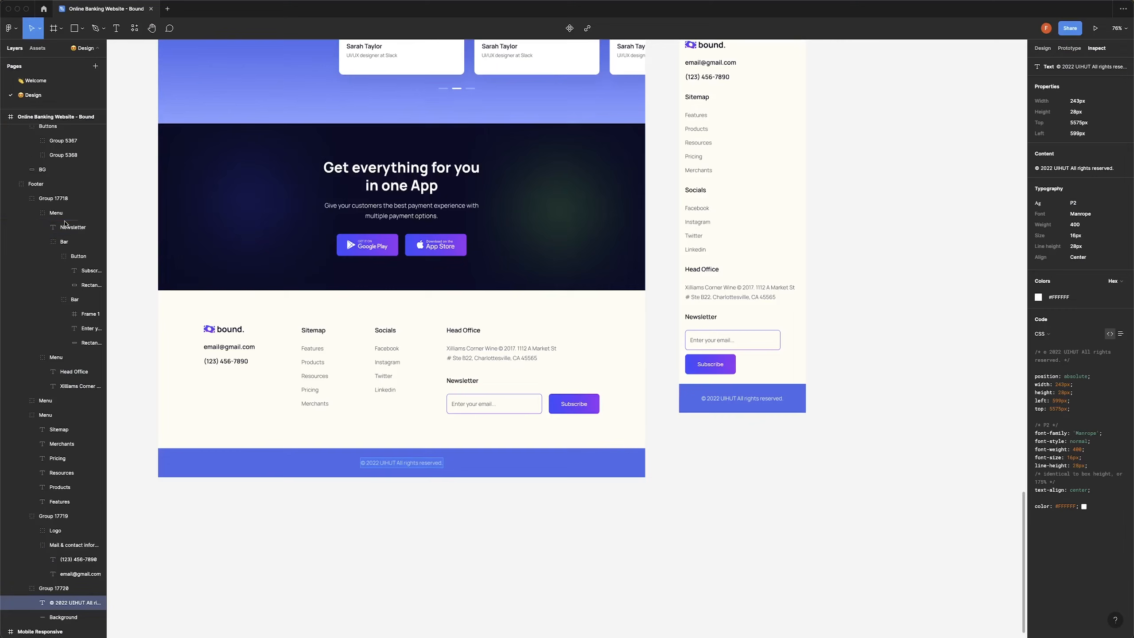
{"action": "key", "text": "super+Tab"}
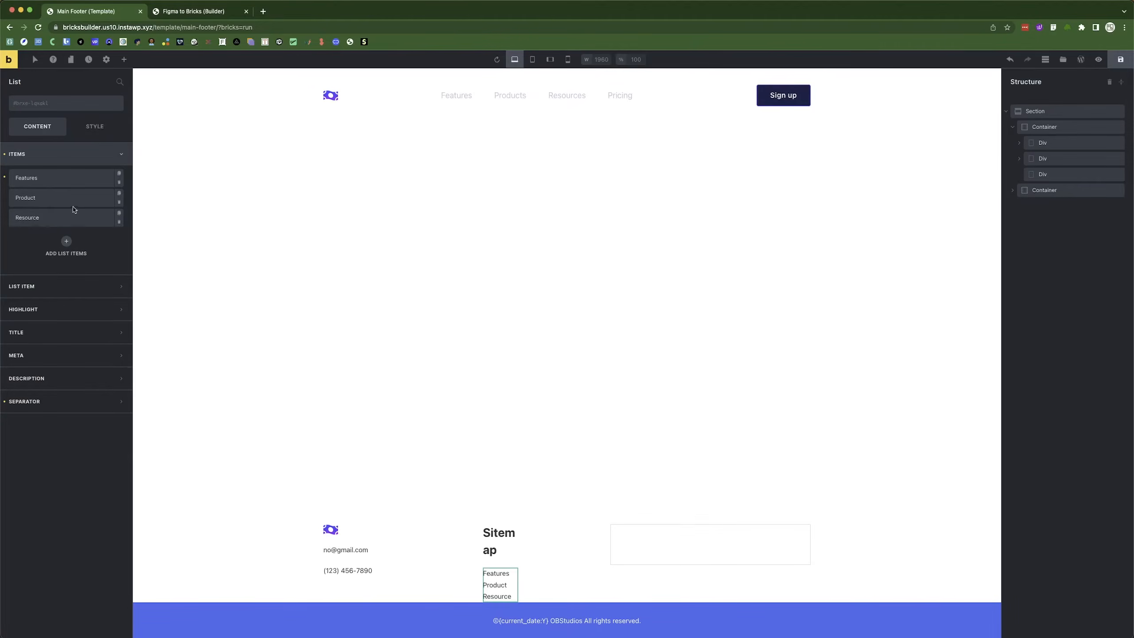
{"action": "left_click", "coordinate": [119, 213]}
Duplicate items to add Pricing and Merchant as the fourth and fifth entries.
{"action": "left_click", "coordinate": [58, 239]}
{"action": "double_click", "coordinate": [55, 270]}
{"action": "type", "text": "Pricing"}
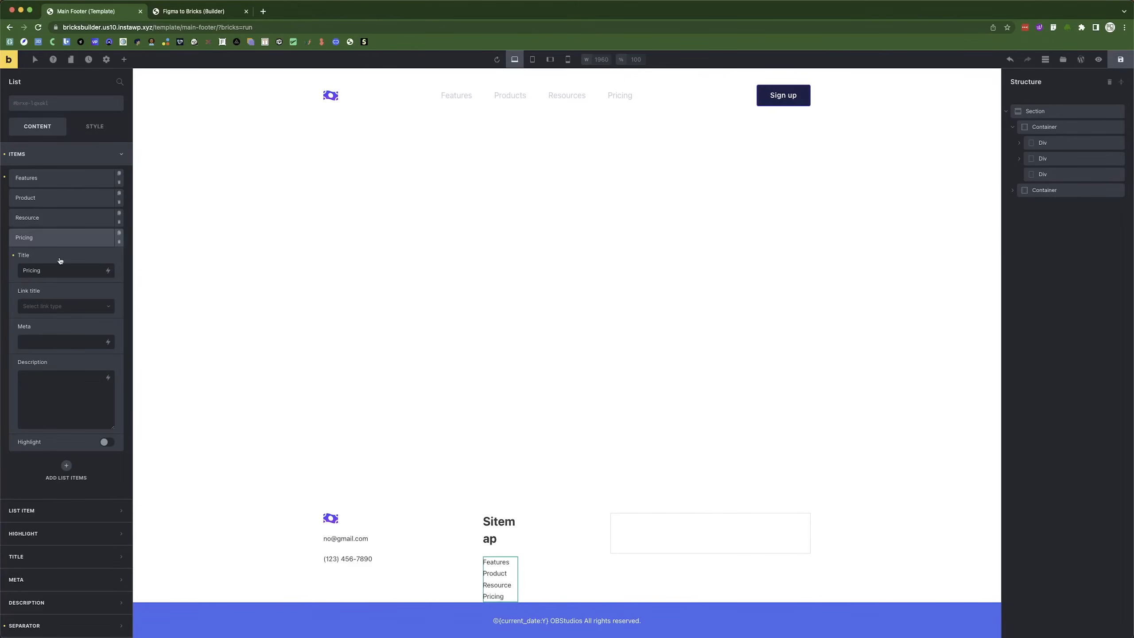
{"action": "left_click", "coordinate": [62, 237]}
{"action": "key", "text": "super+Tab"}
{"action": "key", "text": "super+Tab"}
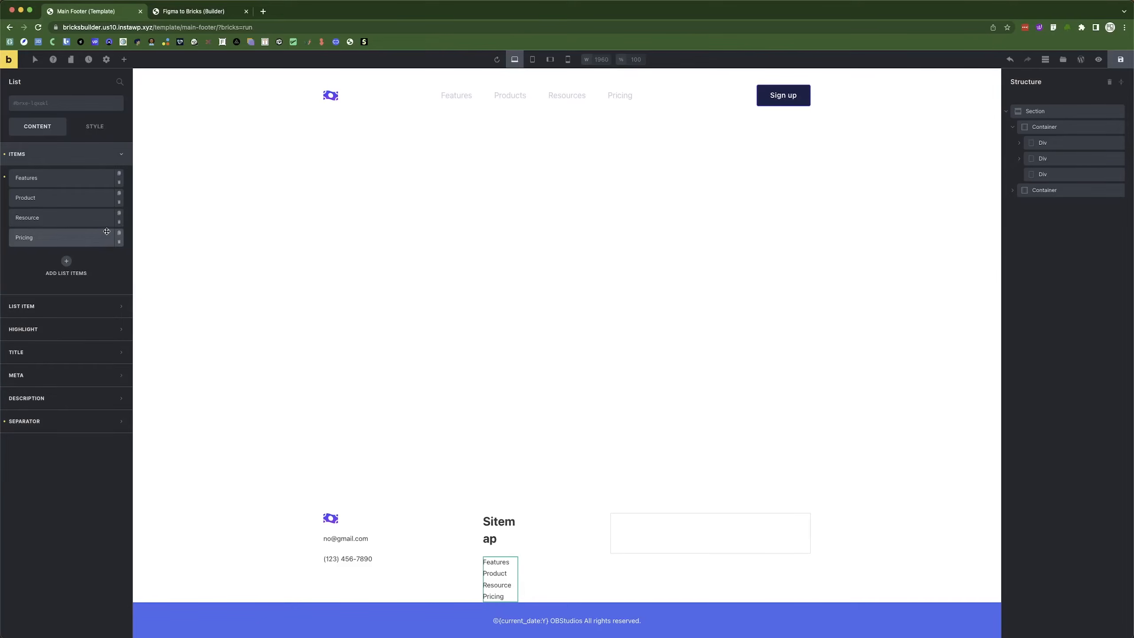
{"action": "left_click", "coordinate": [119, 232]}
{"action": "left_click", "coordinate": [58, 258]}
{"action": "double_click", "coordinate": [50, 291]}
{"action": "type", "text": "Merchant"}
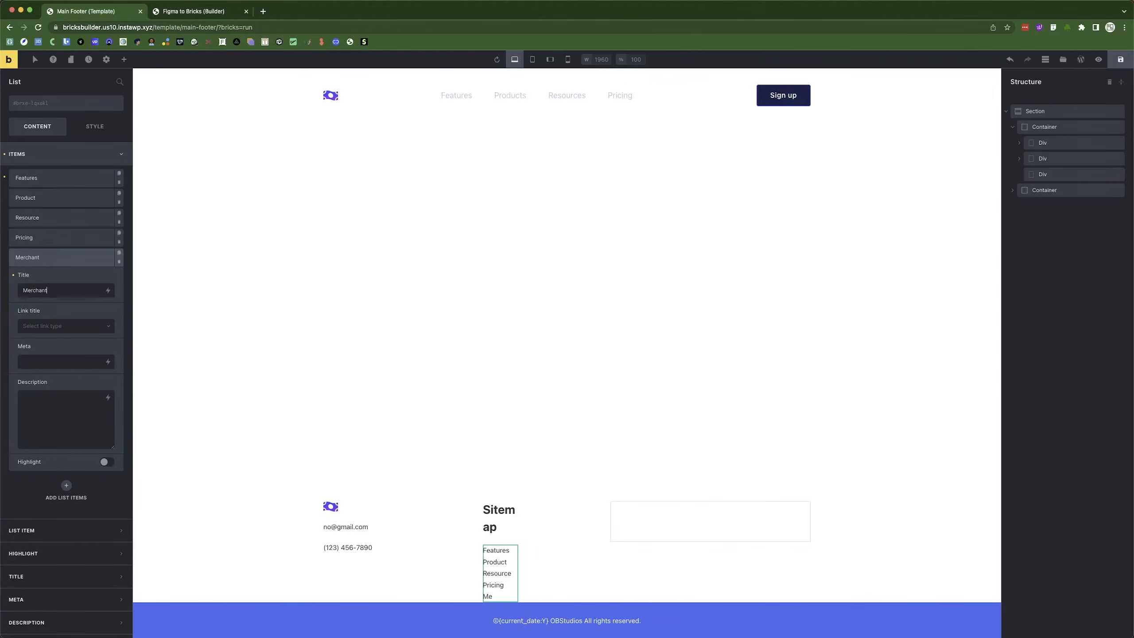
{"action": "left_click", "coordinate": [42, 259]}
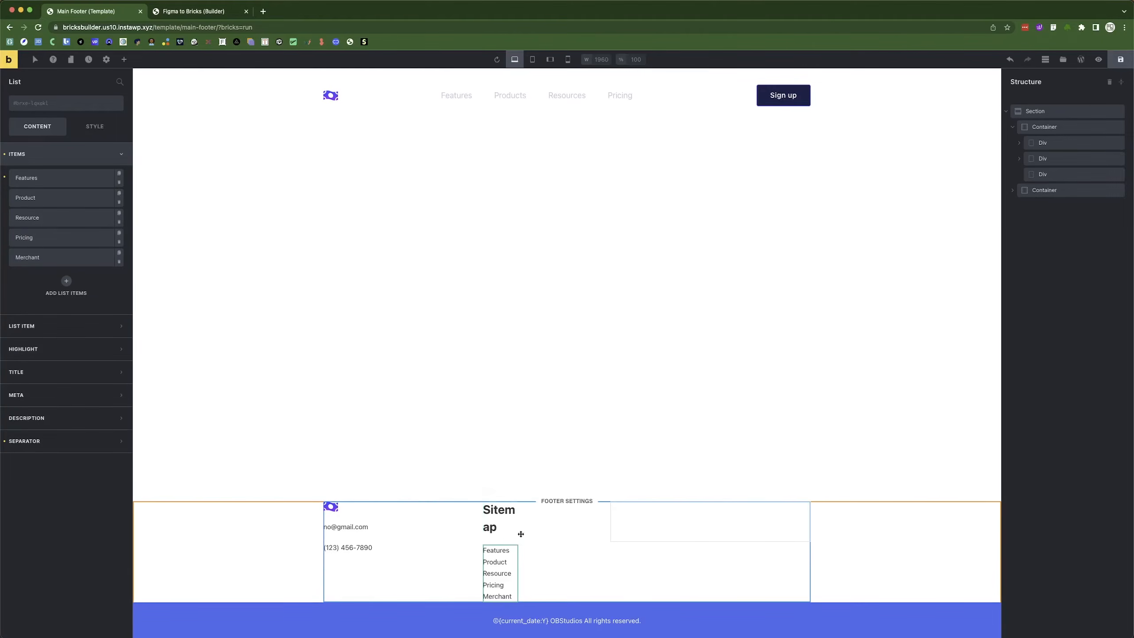
{"action": "left_click", "coordinate": [498, 519]}
Set the Sitemap heading's font size to 18, matching the Figma text styles.
{"action": "left_click", "coordinate": [94, 126]}
{"action": "left_click", "coordinate": [38, 126]}
{"action": "left_click", "coordinate": [96, 129]}
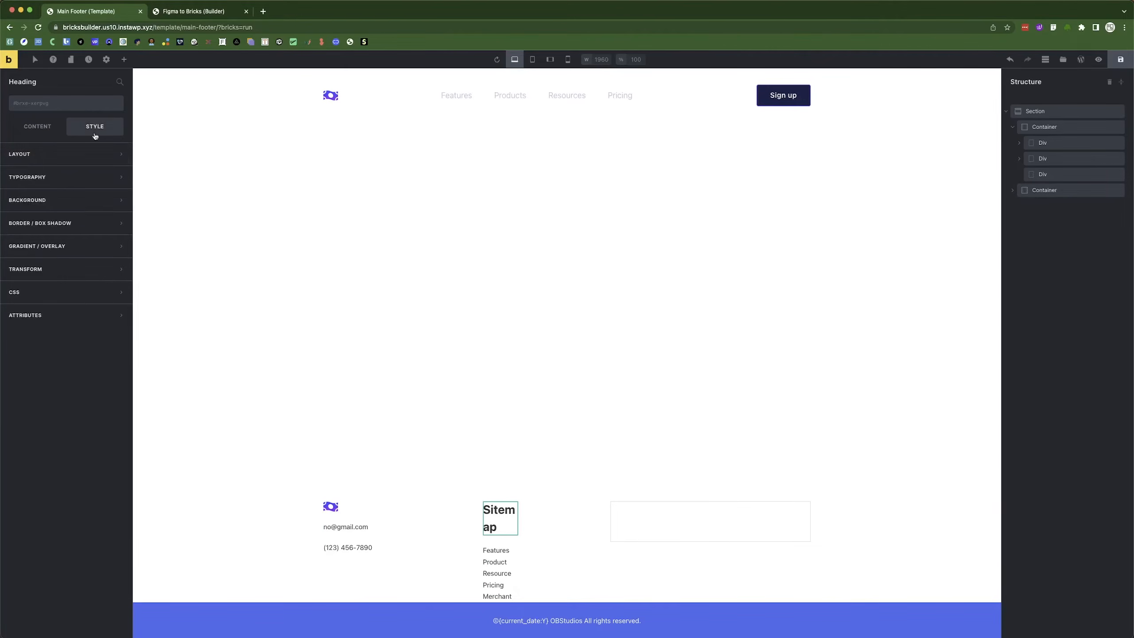
{"action": "left_click", "coordinate": [73, 178]}
{"action": "key", "text": "super+Tab"}
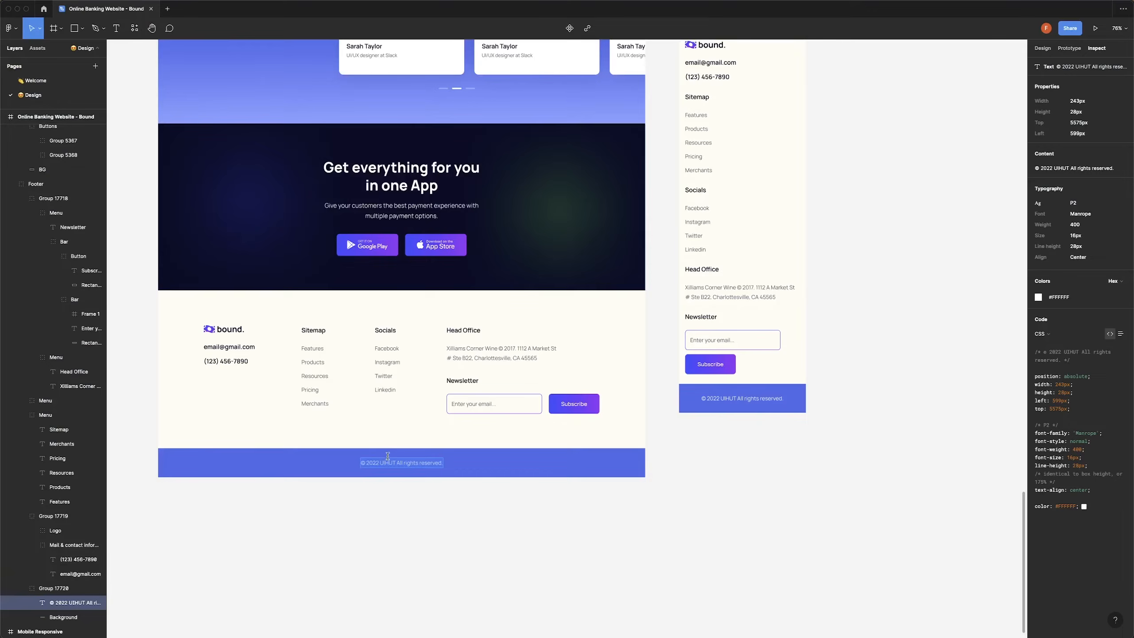
{"action": "left_click", "coordinate": [321, 332]}
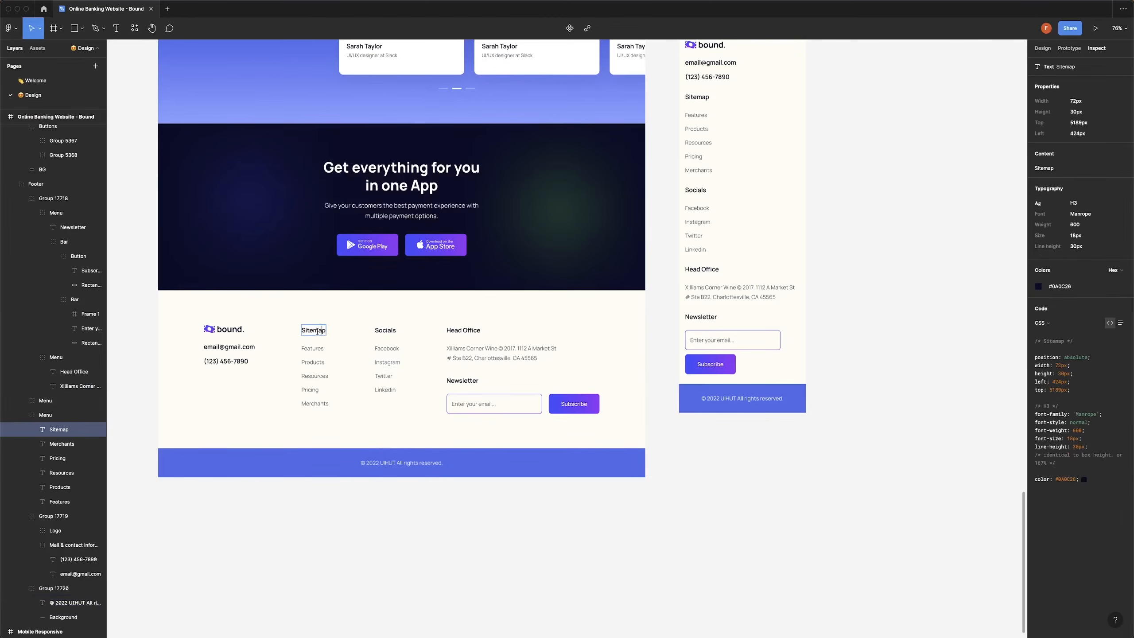
{"action": "key", "text": "super+Tab"}
{"action": "left_click", "coordinate": [89, 216]}
{"action": "type", "text": "18"}
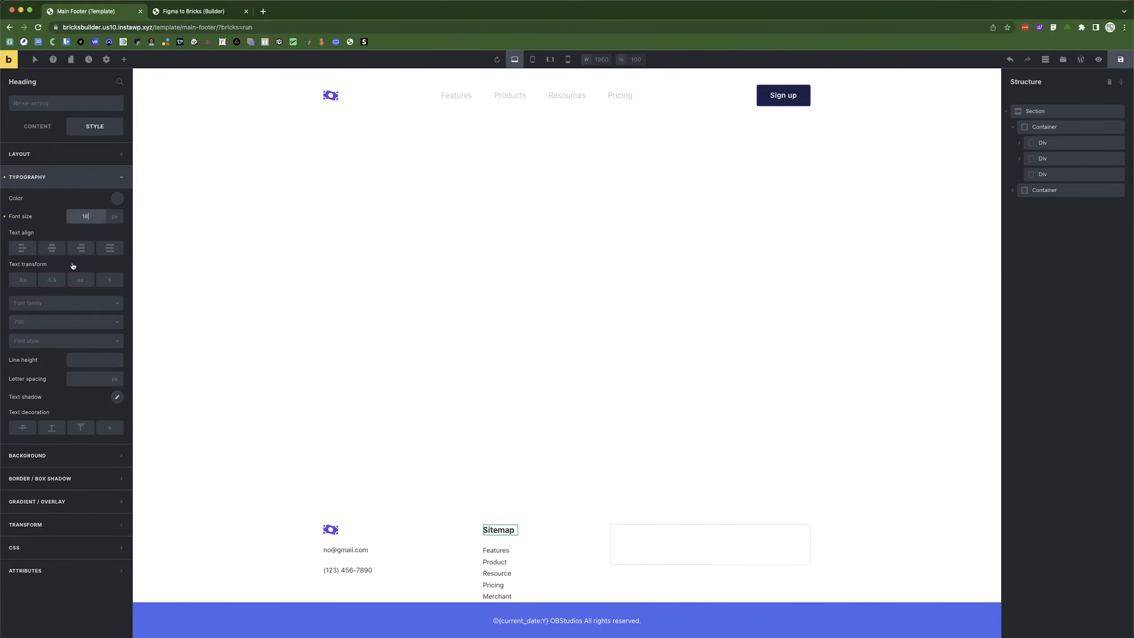
Give the heading Manrope font, weight 600 and a 30px line height.
{"action": "left_click", "coordinate": [39, 321]}
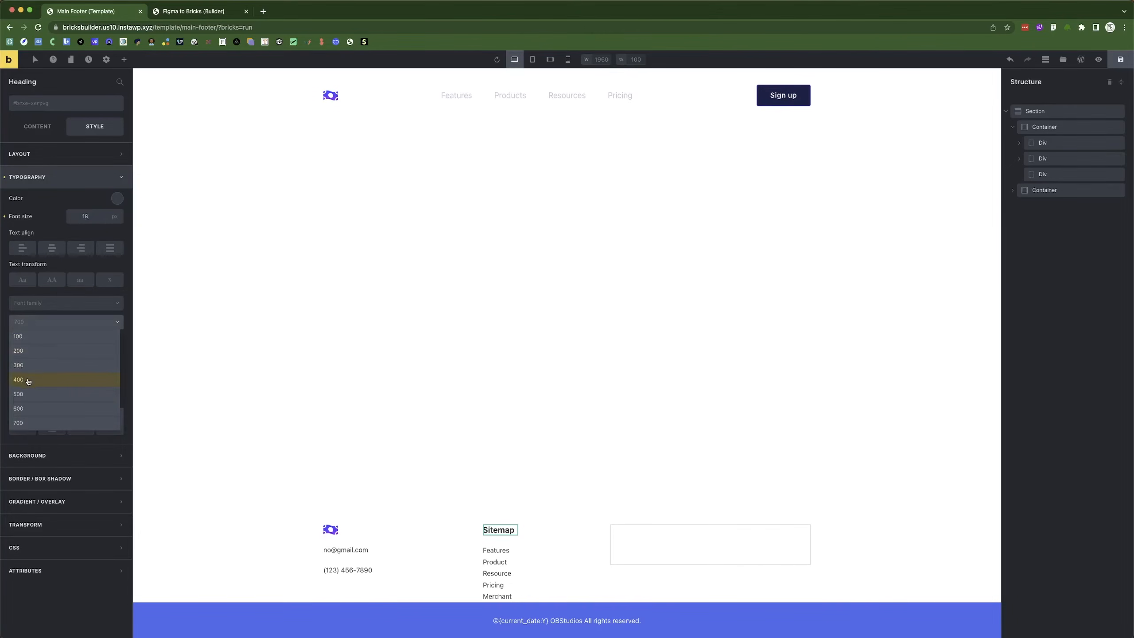
{"action": "left_click", "coordinate": [39, 306]}
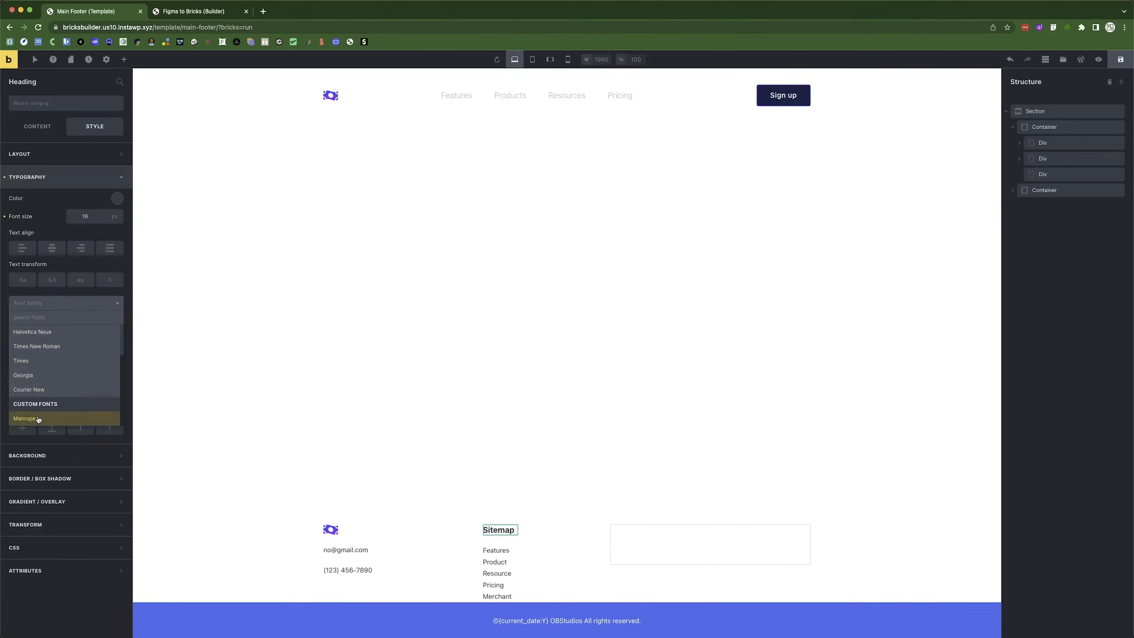
{"action": "left_click", "coordinate": [39, 418]}
{"action": "left_click", "coordinate": [39, 322]}
{"action": "left_click", "coordinate": [30, 365]}
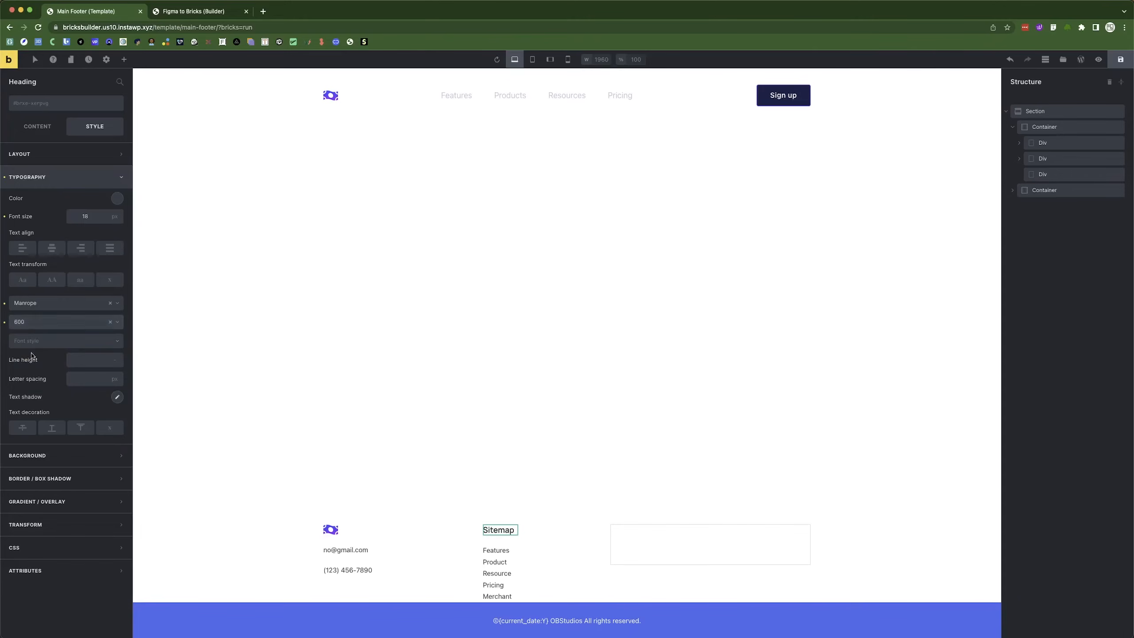
{"action": "left_click", "coordinate": [82, 363]}
{"action": "type", "text": "30"}
{"action": "left_click", "coordinate": [115, 360]}
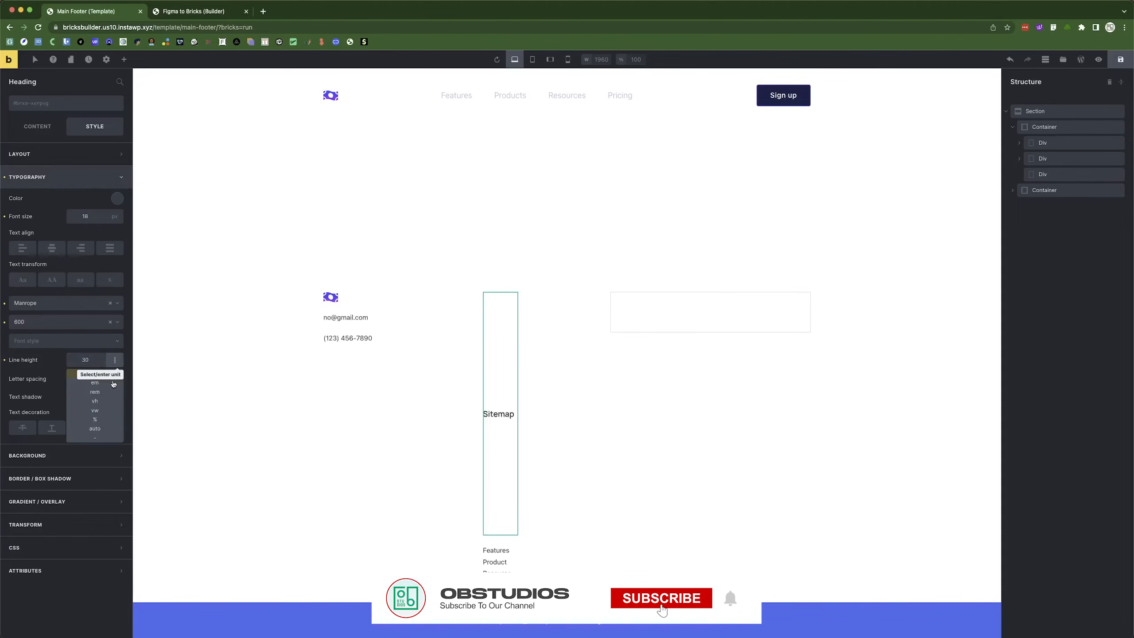
{"action": "left_click", "coordinate": [111, 374]}
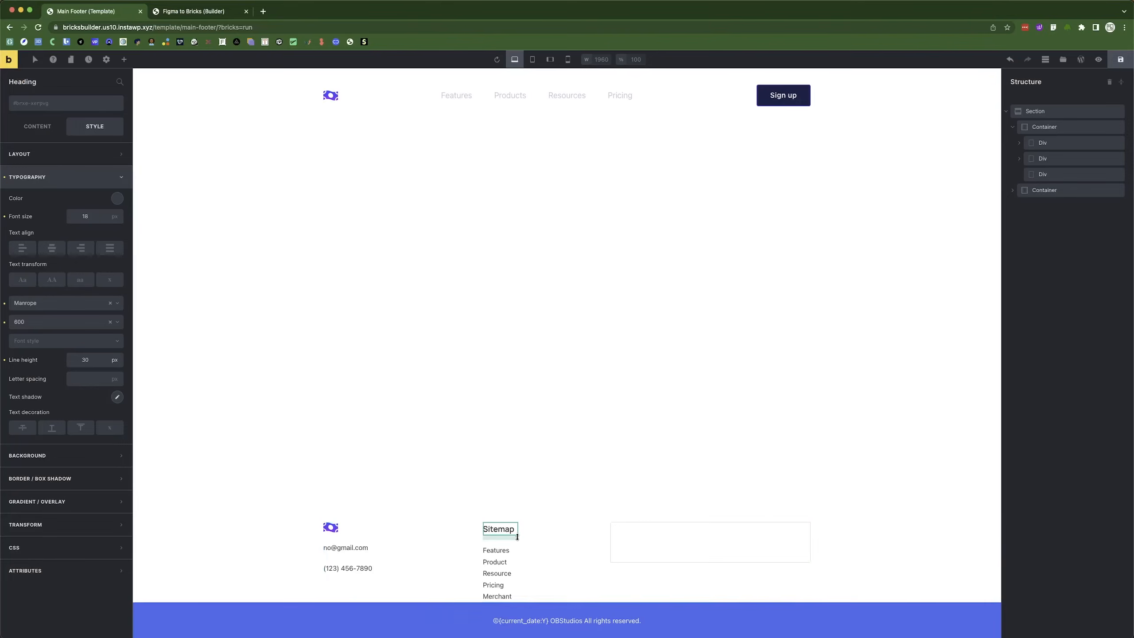
{"action": "left_click", "coordinate": [31, 130]}
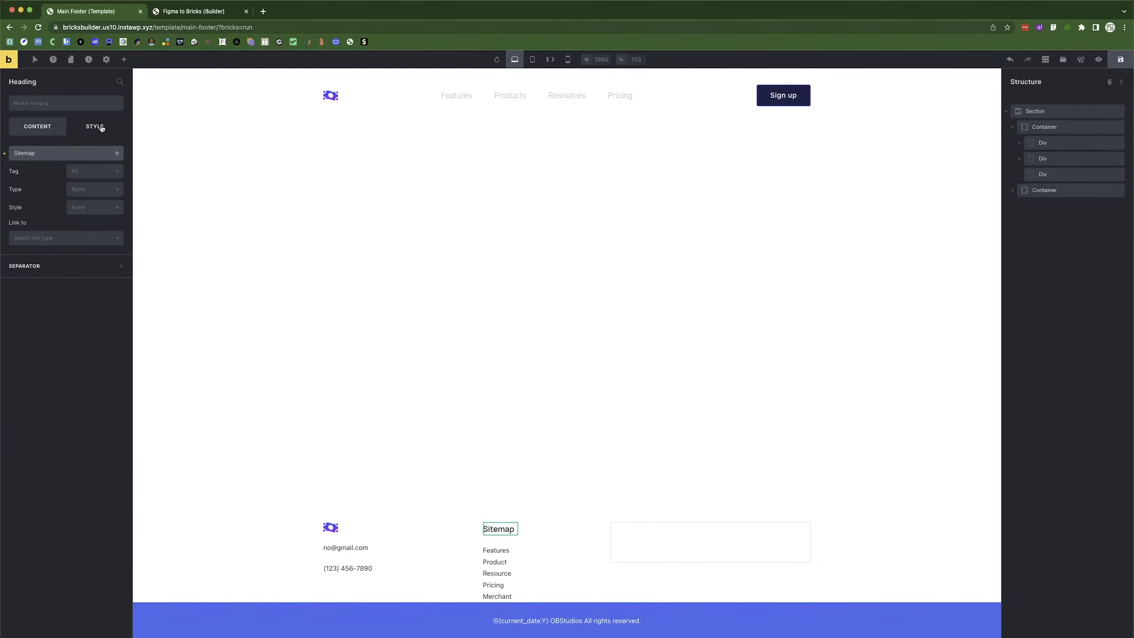
{"action": "left_click", "coordinate": [102, 128]}
{"action": "left_click", "coordinate": [499, 560]}
Give the Sitemap list item titles the #565767 text colour copied from the Figma design.
{"action": "left_click", "coordinate": [53, 175]}
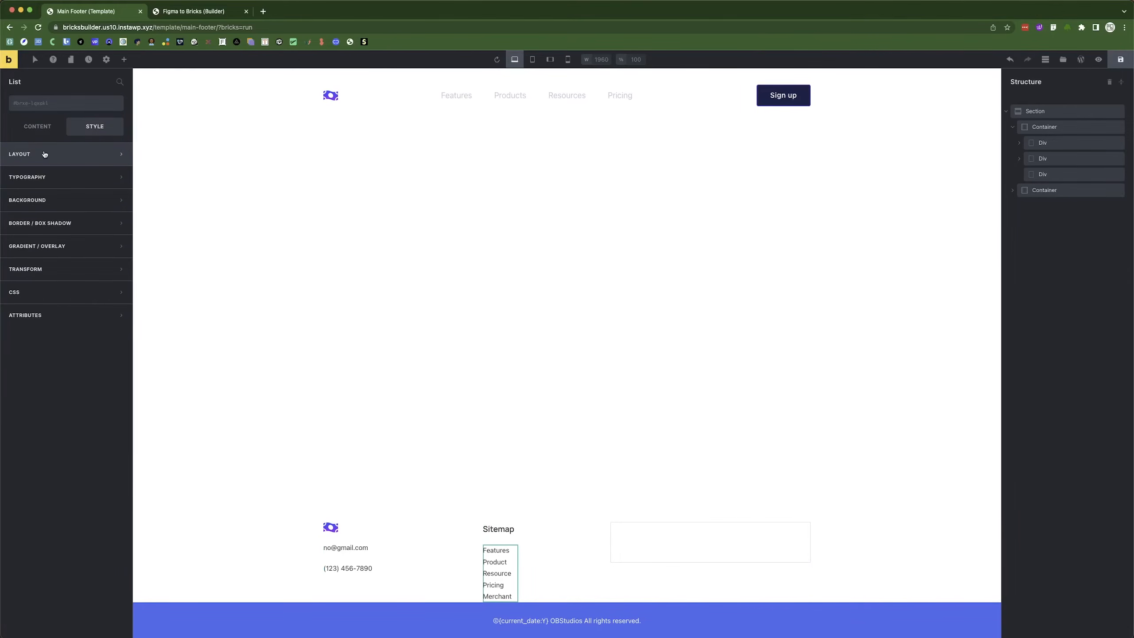
{"action": "left_click", "coordinate": [39, 127]}
{"action": "left_click", "coordinate": [94, 129]}
{"action": "left_click", "coordinate": [40, 130]}
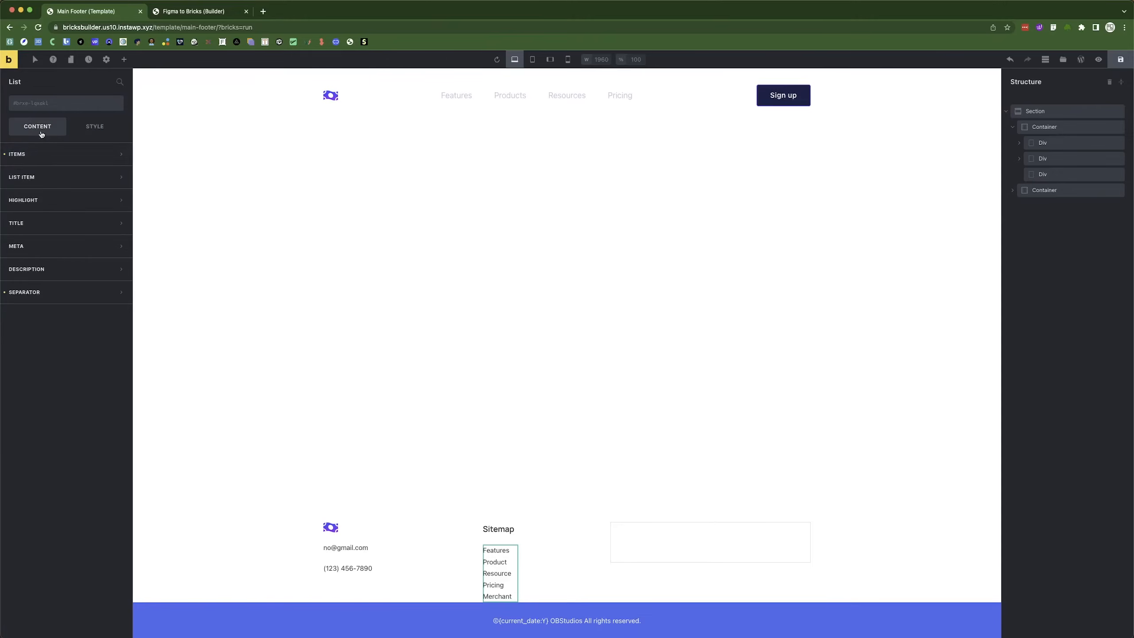
{"action": "left_click", "coordinate": [43, 155]}
{"action": "left_click", "coordinate": [43, 155]}
{"action": "left_click", "coordinate": [45, 221]}
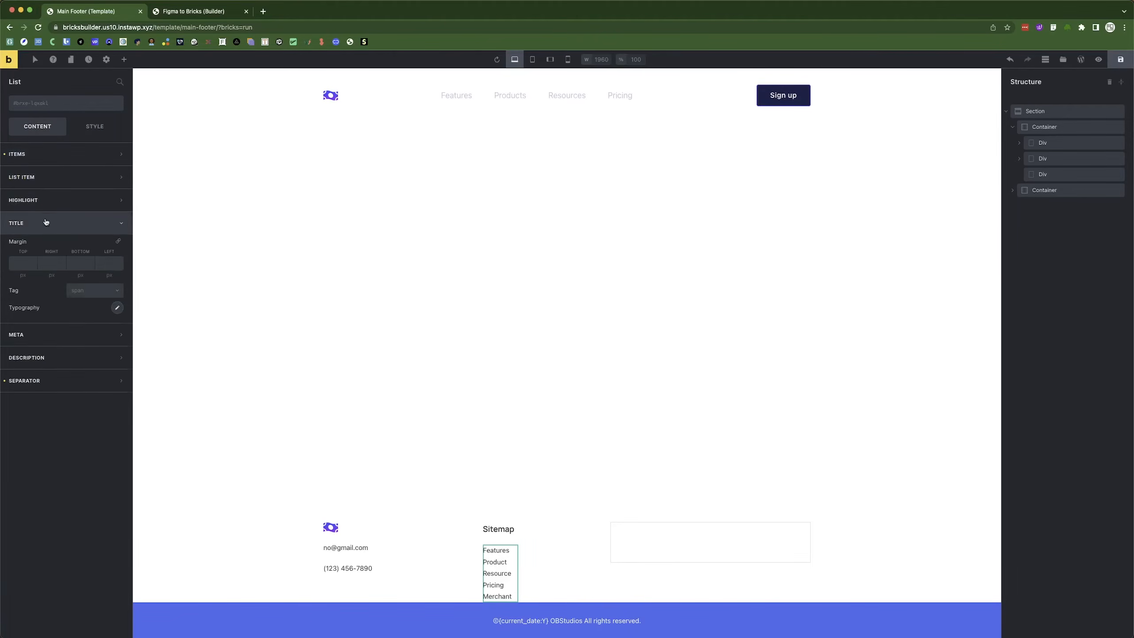
{"action": "left_click", "coordinate": [122, 310]}
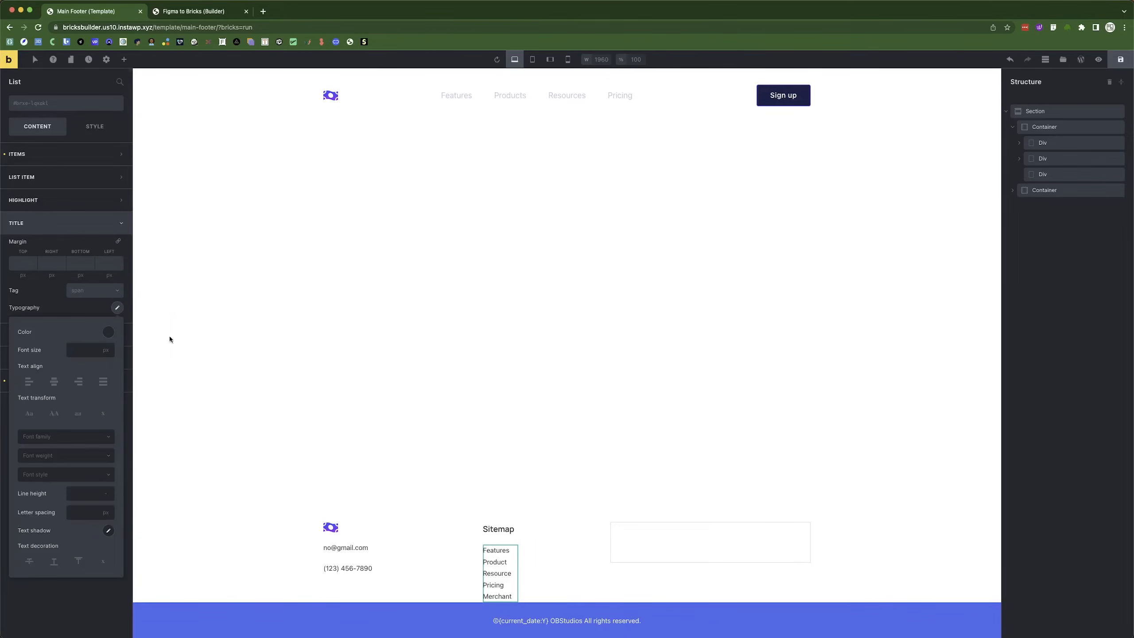
{"action": "left_click", "coordinate": [111, 333]}
{"action": "key", "text": "super+Tab"}
{"action": "left_click", "coordinate": [312, 351]}
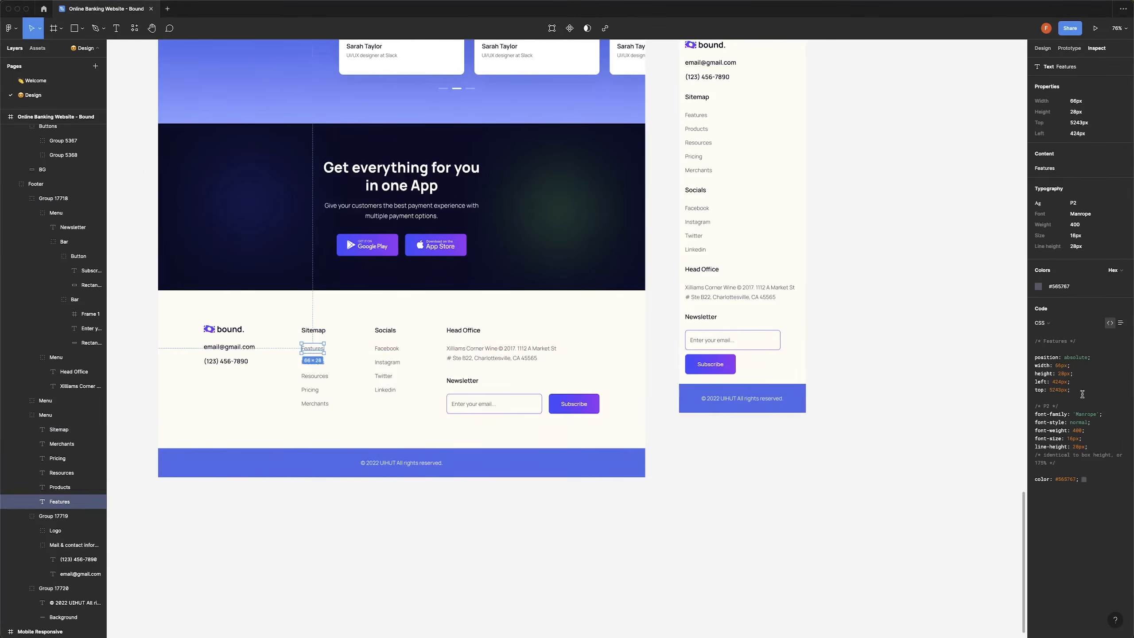
{"action": "left_click", "coordinate": [1059, 287]}
{"action": "key", "text": "super+Tab"}
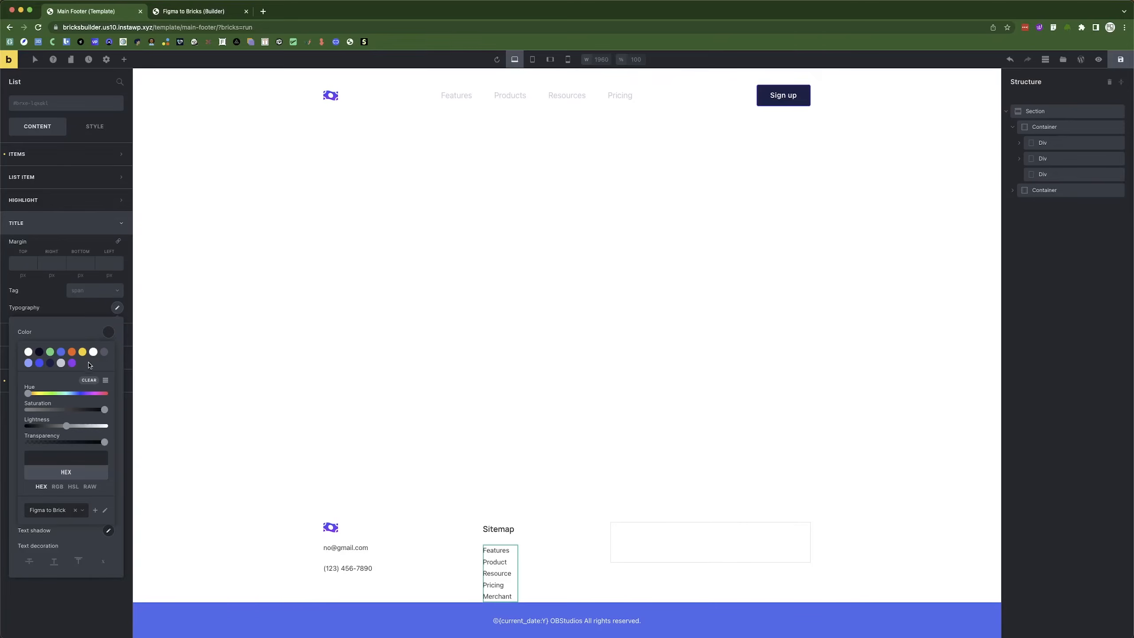
{"action": "left_click", "coordinate": [105, 353]}
Set the list item titles' font size to 16px and keep their title tag as span.
{"action": "left_click", "coordinate": [65, 312]}
{"action": "left_click", "coordinate": [117, 309]}
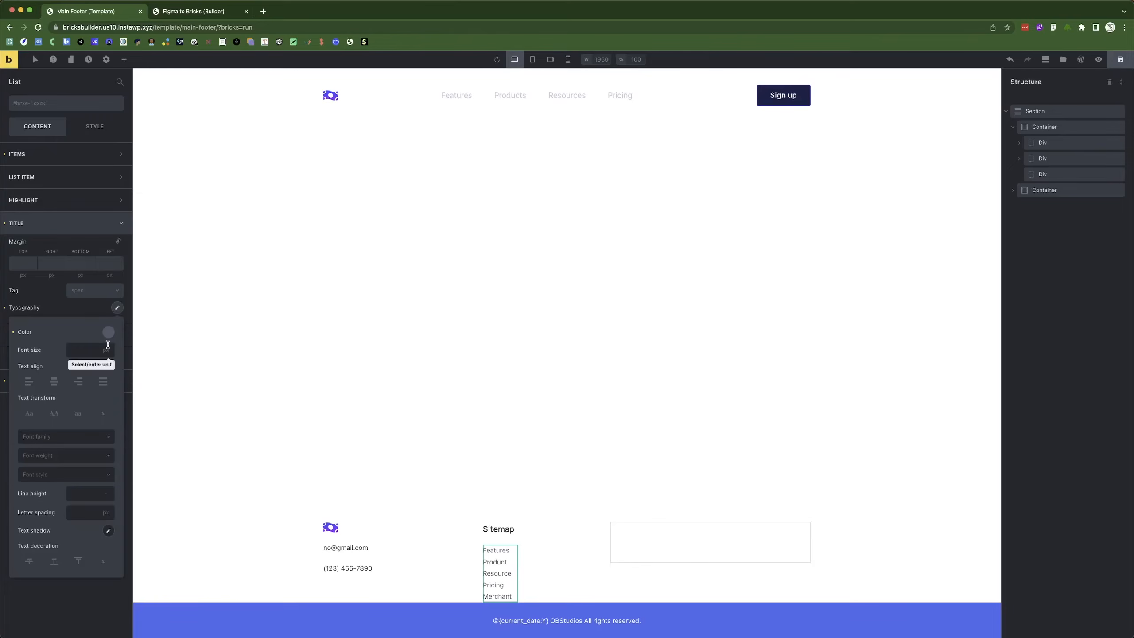
{"action": "left_click", "coordinate": [83, 351]}
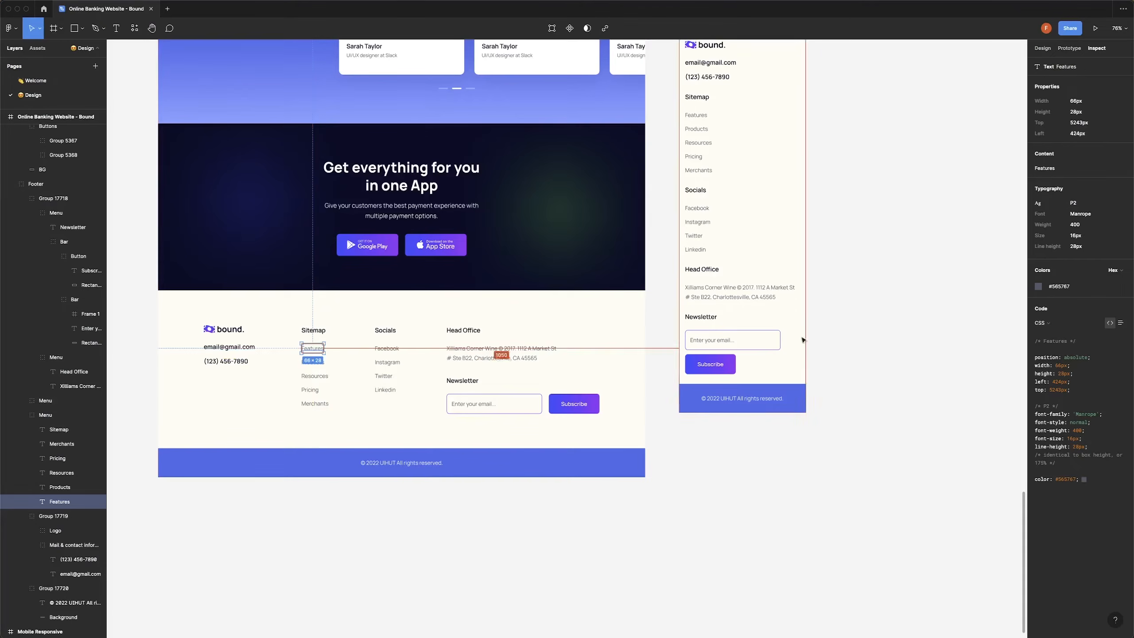
{"action": "type", "text": "14"}
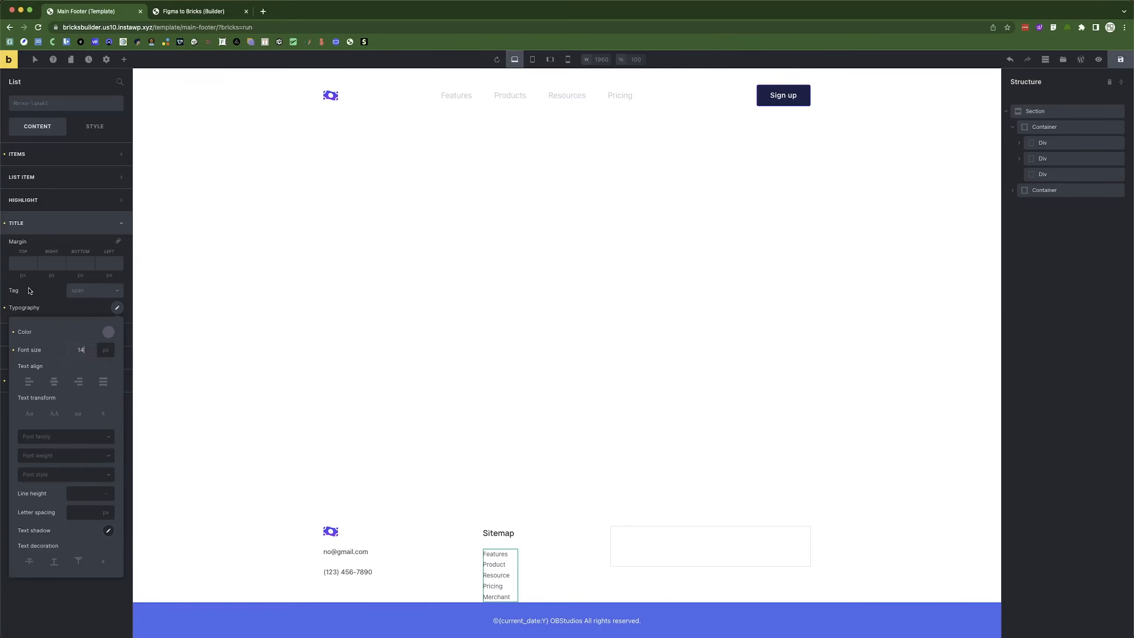
{"action": "key", "text": "Up"}
{"action": "key", "text": "Up"}
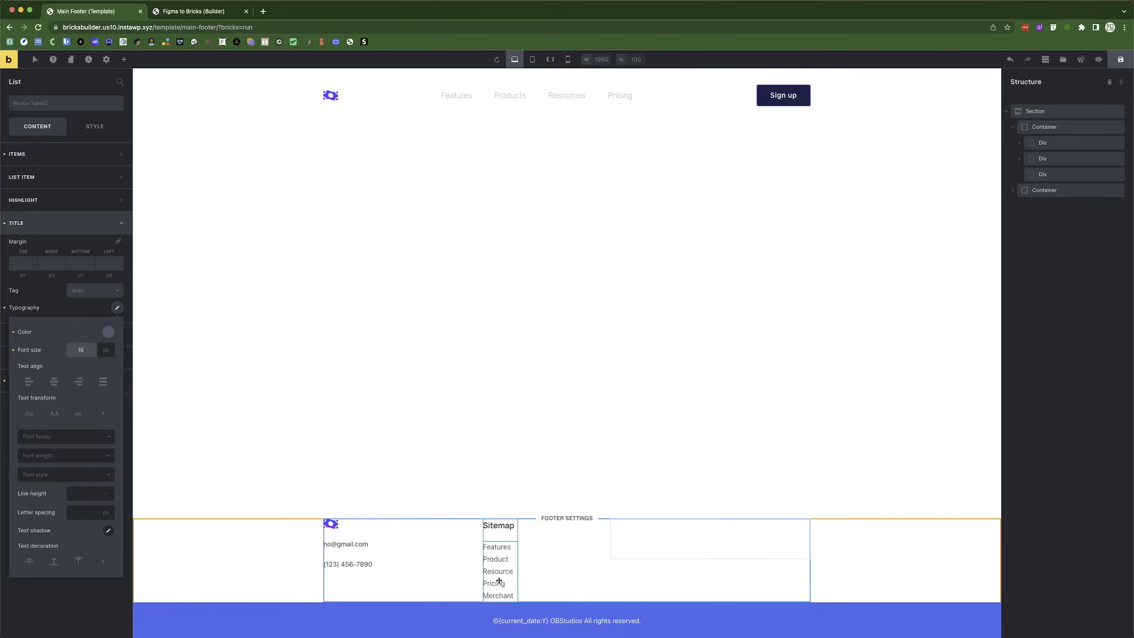
{"action": "left_click", "coordinate": [193, 355]}
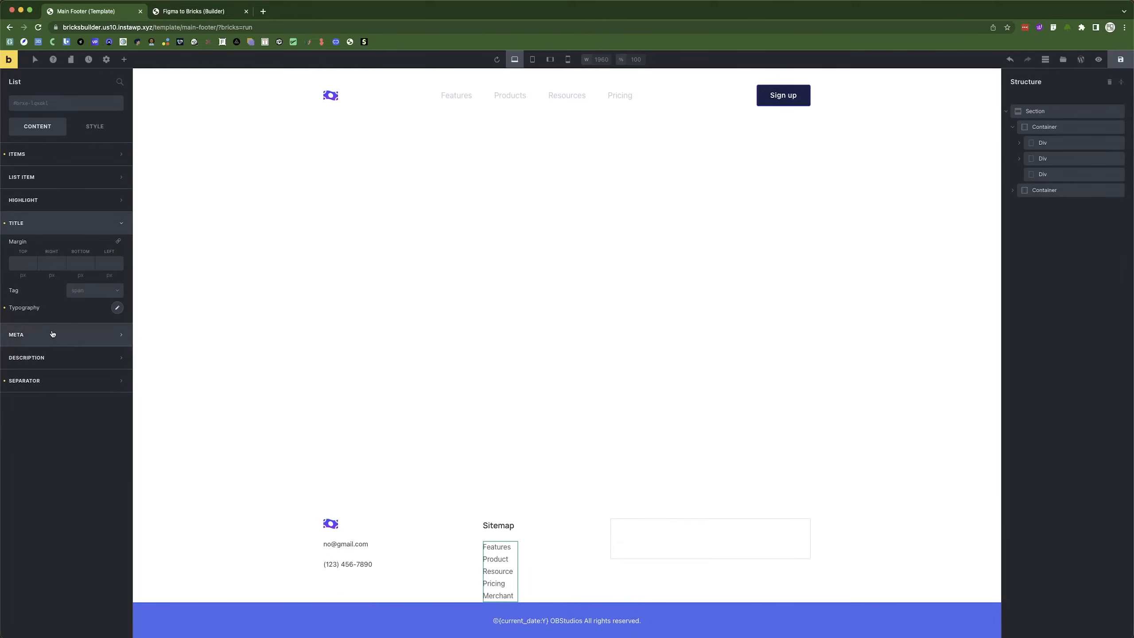
{"action": "left_click", "coordinate": [89, 292]}
{"action": "left_click", "coordinate": [89, 291]}
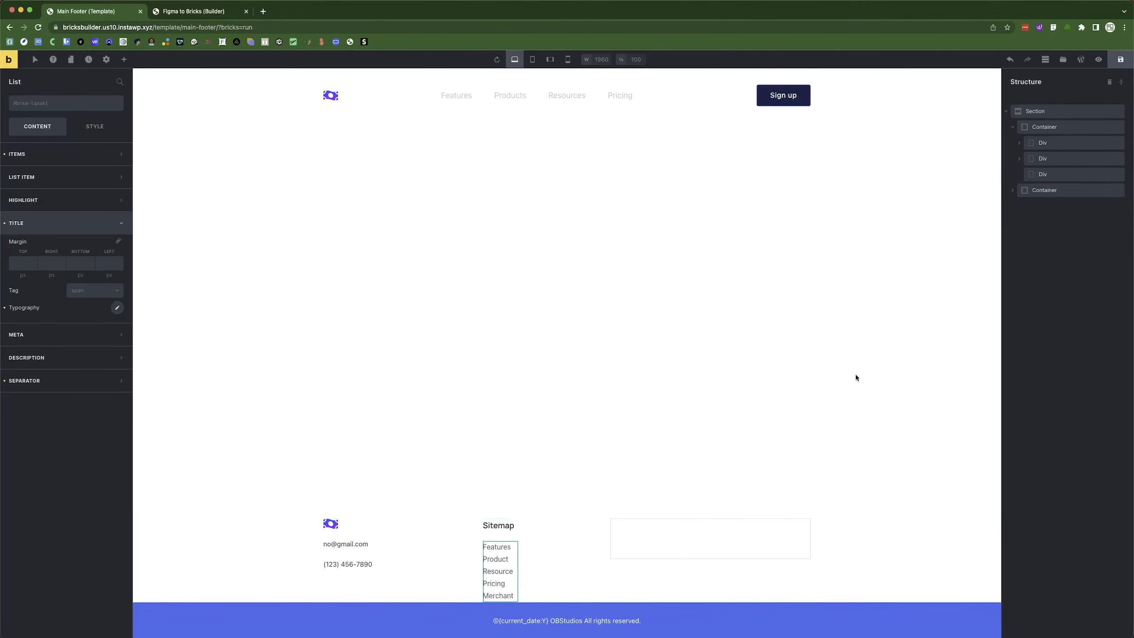
{"action": "left_click", "coordinate": [1053, 158]}
Duplicate the Sitemap column and retitle the copy's heading Socials.
{"action": "right_click", "coordinate": [1054, 159]}
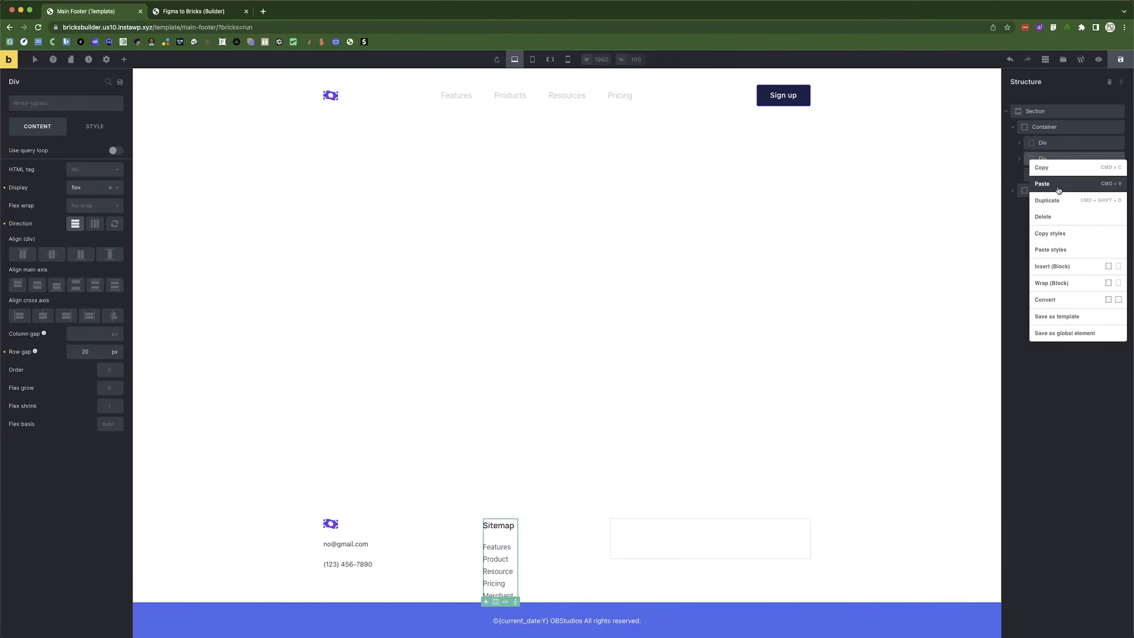
{"action": "left_click", "coordinate": [1057, 200]}
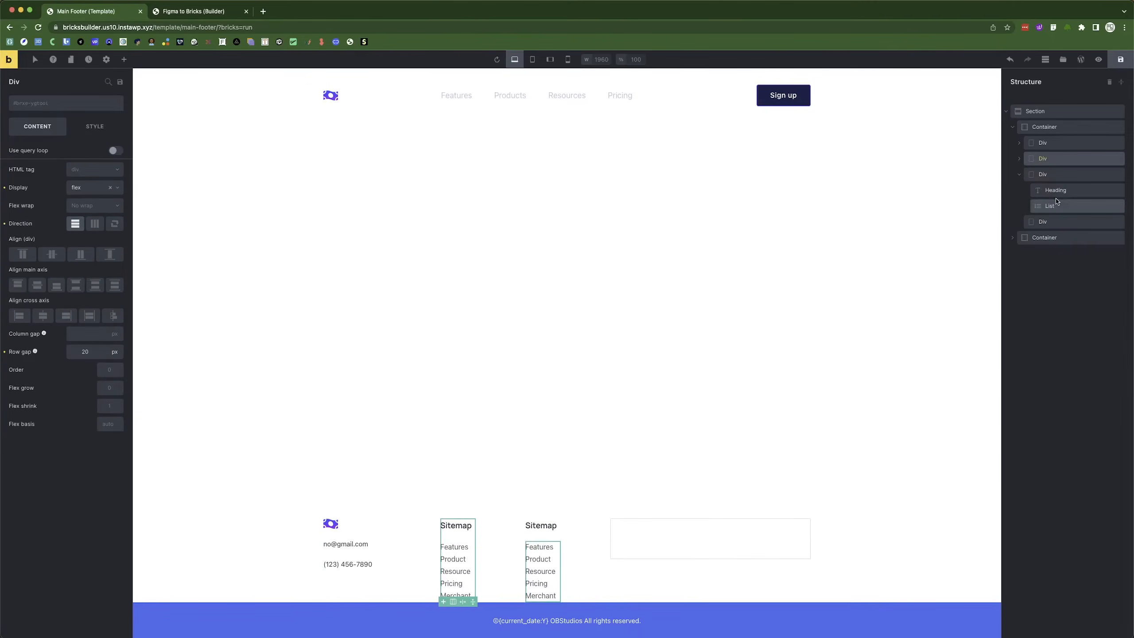
{"action": "left_click", "coordinate": [541, 526]}
{"action": "double_click", "coordinate": [43, 154]}
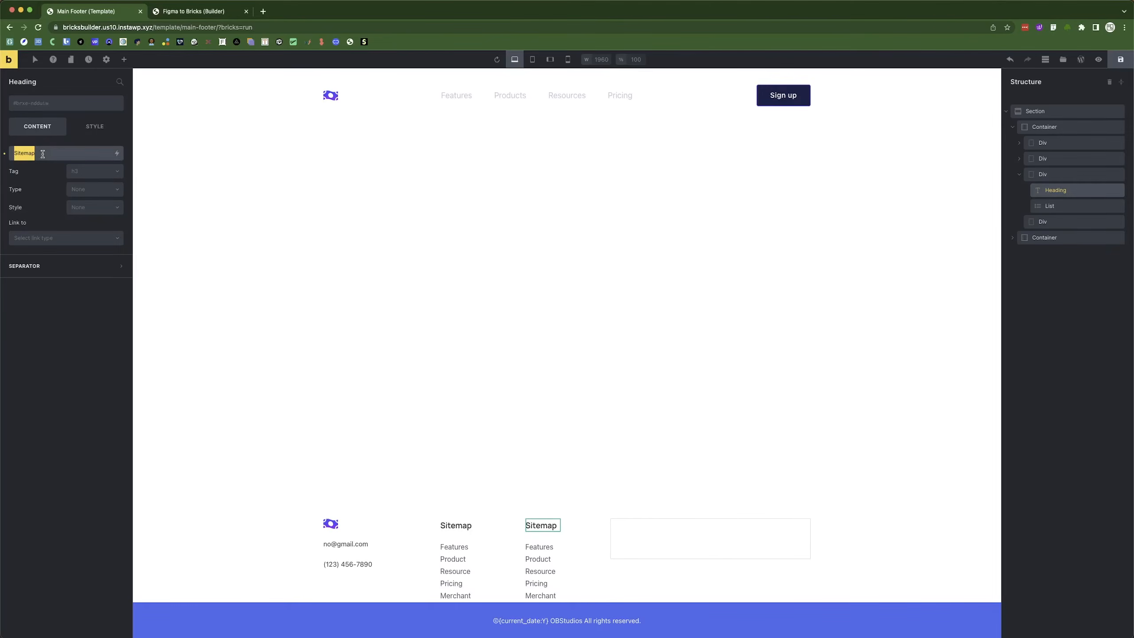
{"action": "type", "text": "Socials"}
Rename the copied list's first two items to Facebook and Instagram.
{"action": "left_click", "coordinate": [527, 559]}
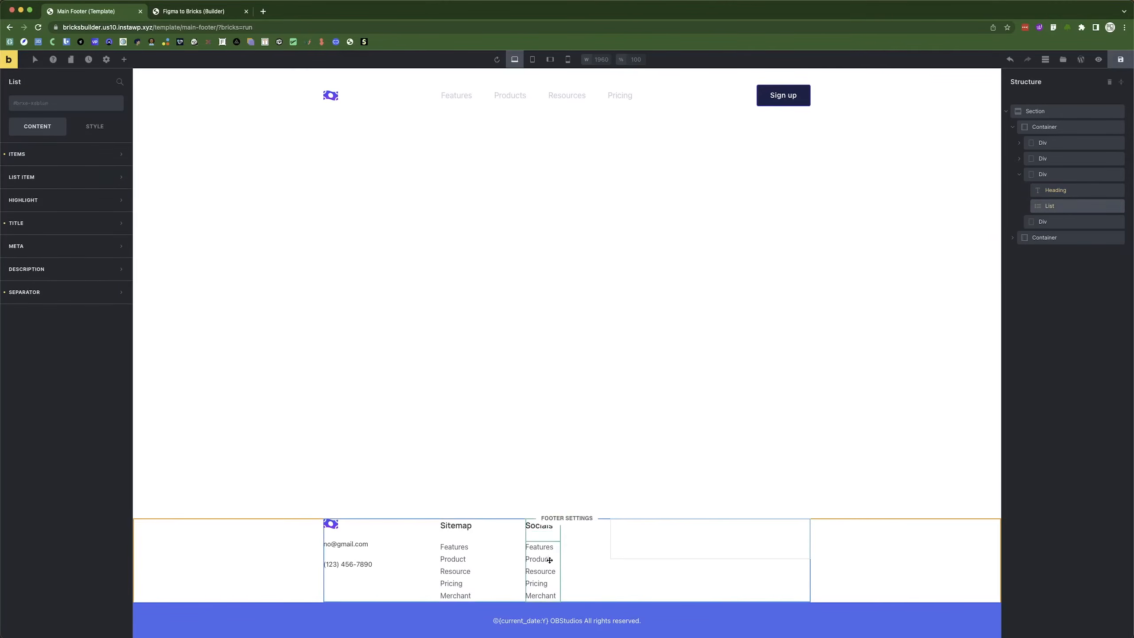
{"action": "left_click", "coordinate": [36, 155]}
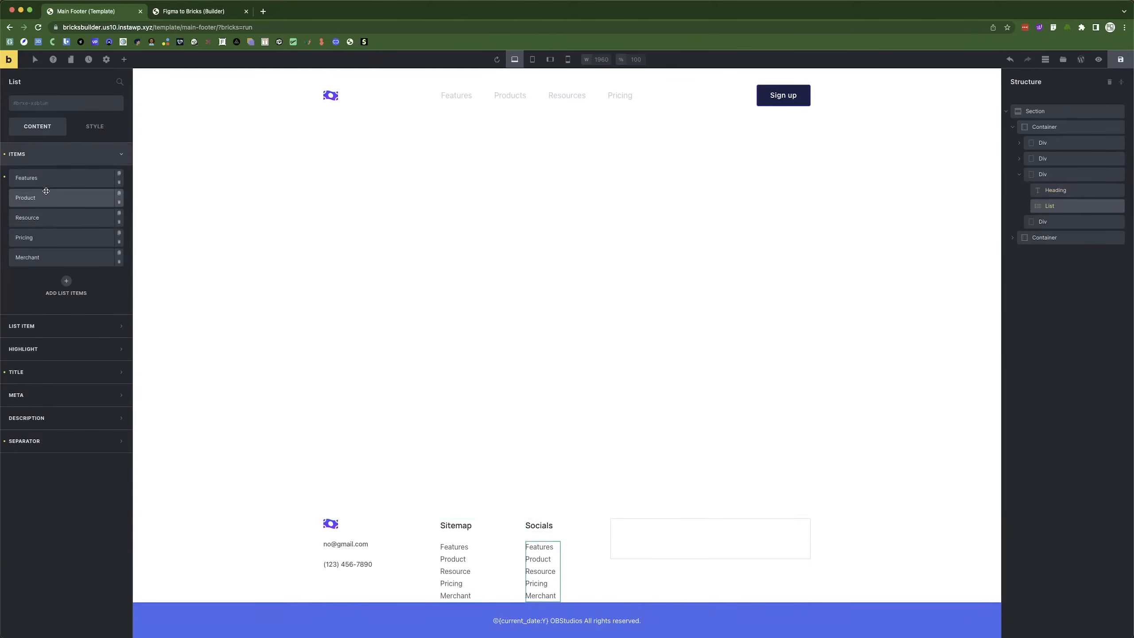
{"action": "left_click", "coordinate": [48, 180]}
{"action": "double_click", "coordinate": [56, 216]}
{"action": "key", "text": "super+Tab"}
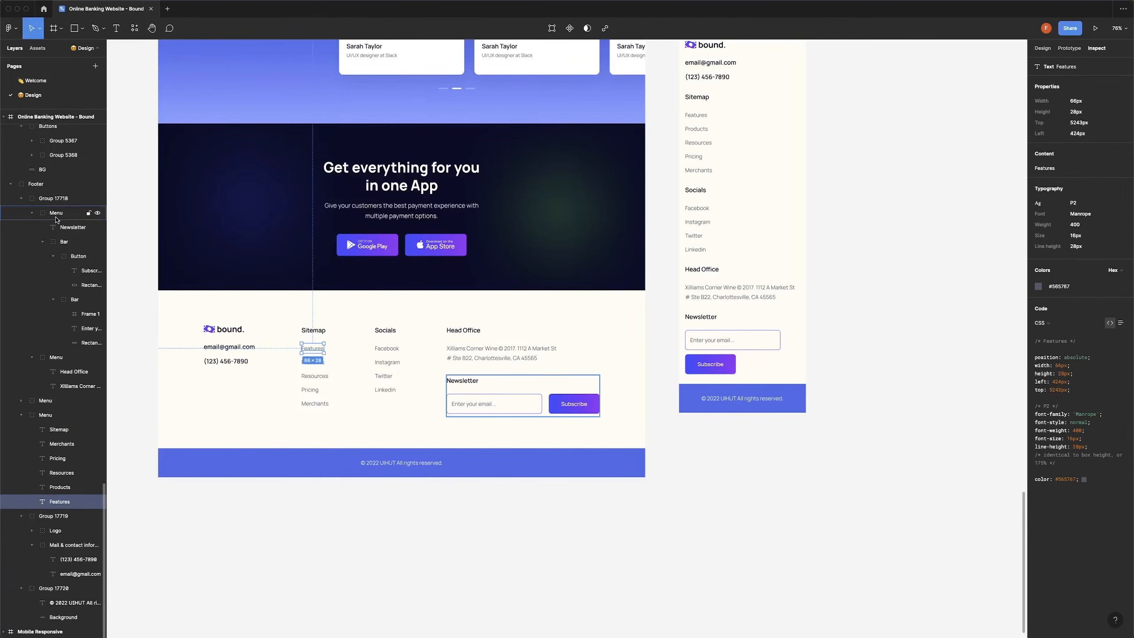
{"action": "key", "text": "super+Tab"}
{"action": "type", "text": "F"}
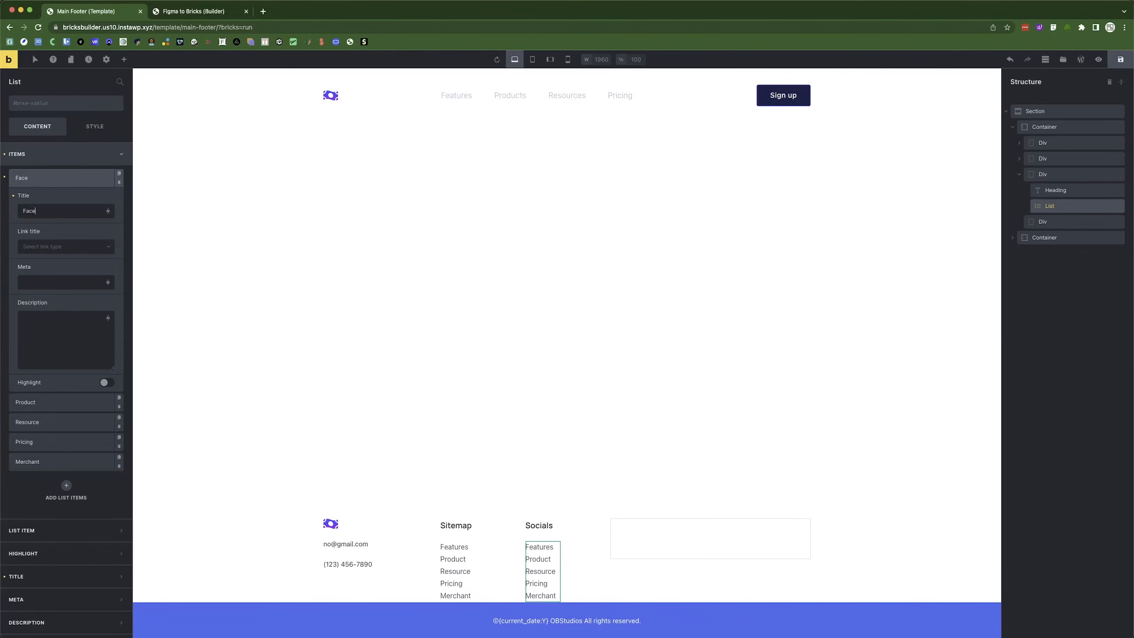
{"action": "type", "text": "acebook"}
{"action": "left_click", "coordinate": [52, 177]}
{"action": "left_click", "coordinate": [48, 201]}
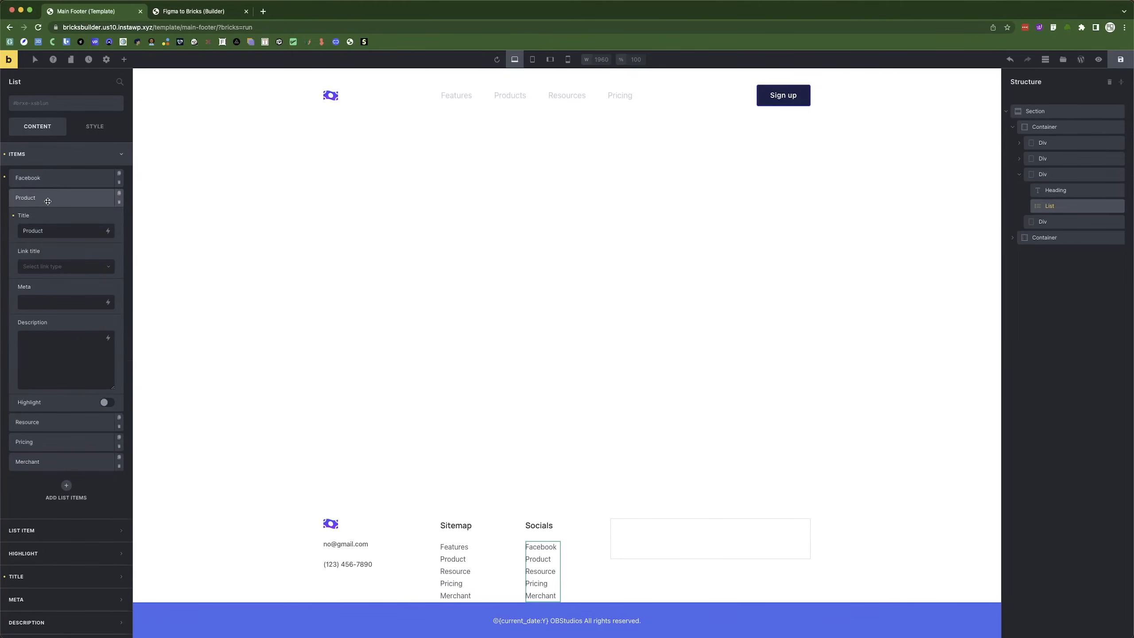
{"action": "double_click", "coordinate": [48, 230]}
{"action": "type", "text": "Instagram"}
{"action": "left_click", "coordinate": [34, 195]}
Rename the next items to Twitter and Linkedin, delete Merchant, and select the empty fourth column.
{"action": "left_click", "coordinate": [51, 217]}
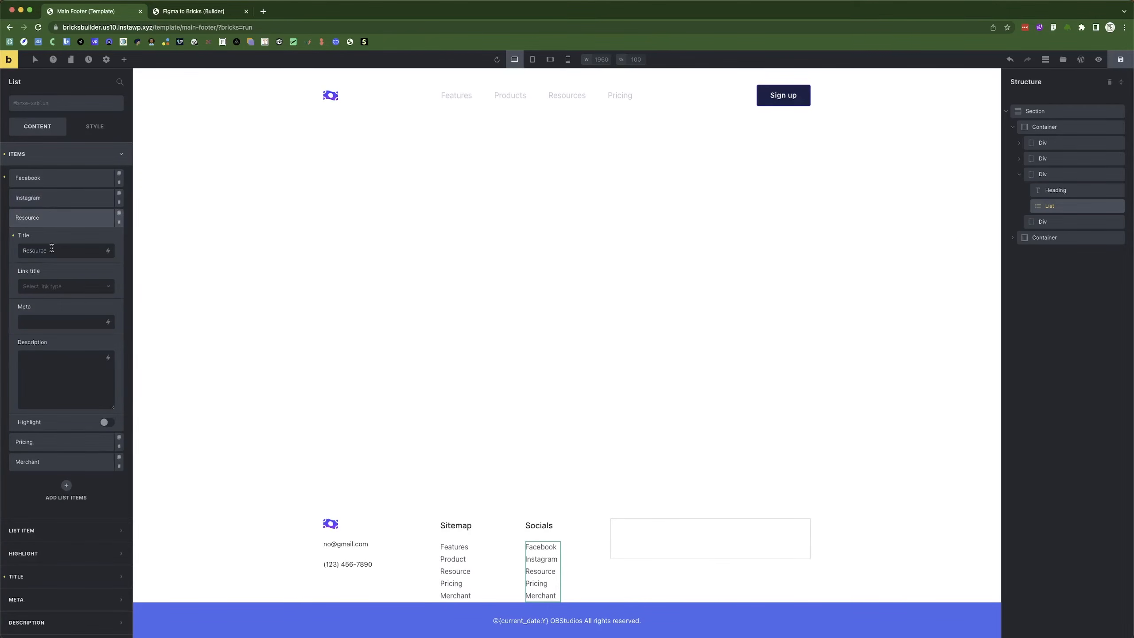
{"action": "double_click", "coordinate": [54, 247]}
{"action": "type", "text": "Twit"}
{"action": "left_click", "coordinate": [57, 222]}
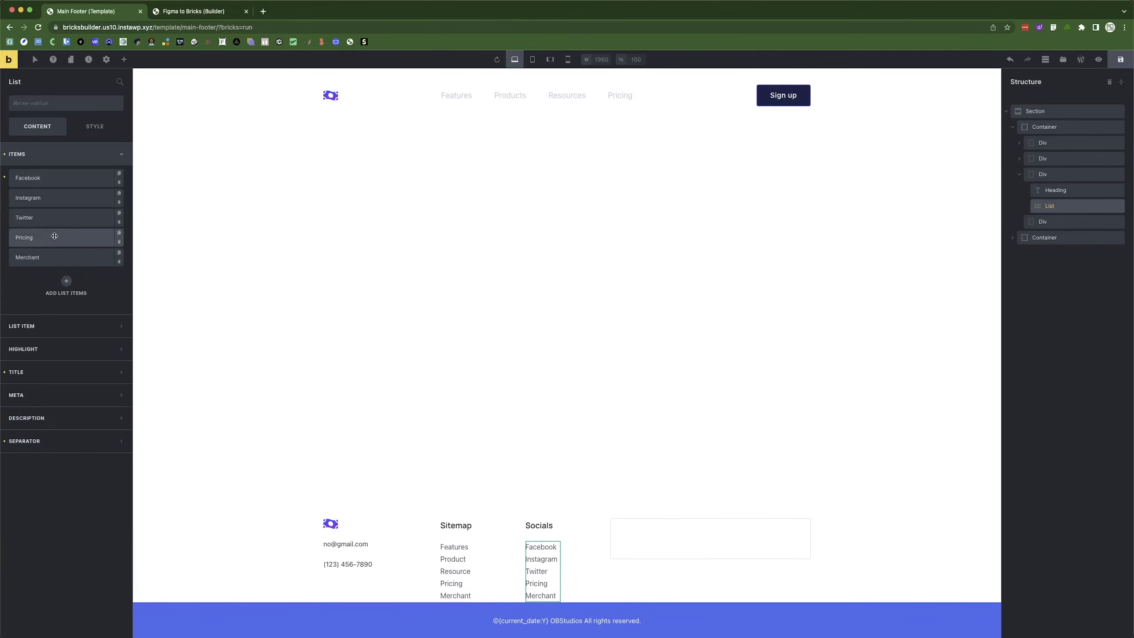
{"action": "left_click", "coordinate": [58, 237]}
{"action": "double_click", "coordinate": [31, 271]}
{"action": "type", "text": "Linkedin"}
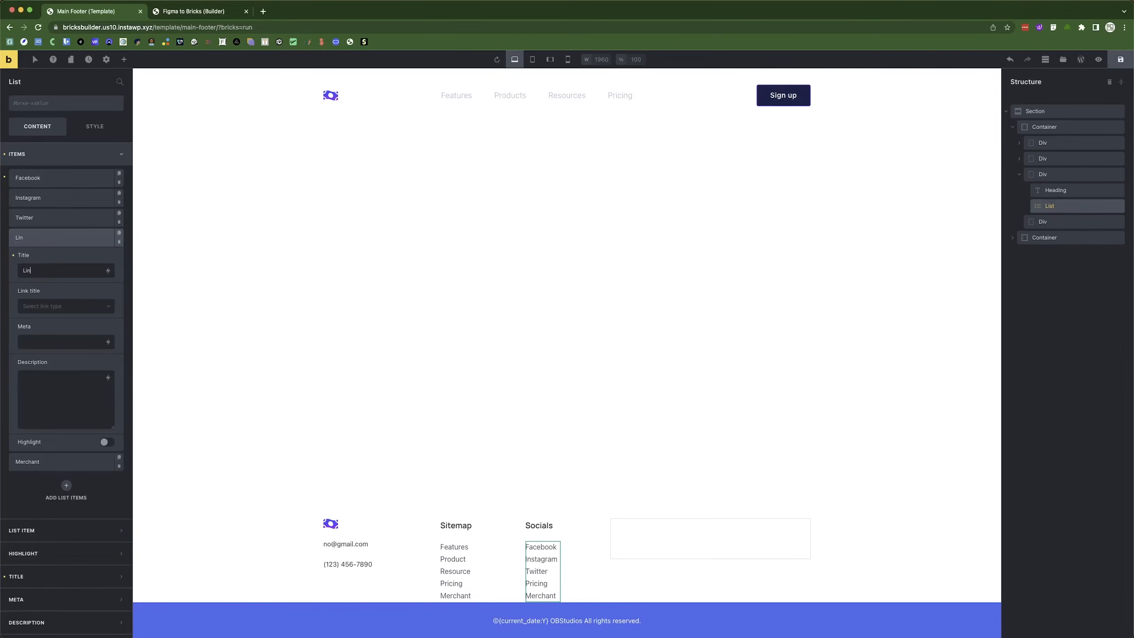
{"action": "left_click", "coordinate": [57, 237]}
{"action": "left_click", "coordinate": [120, 262]}
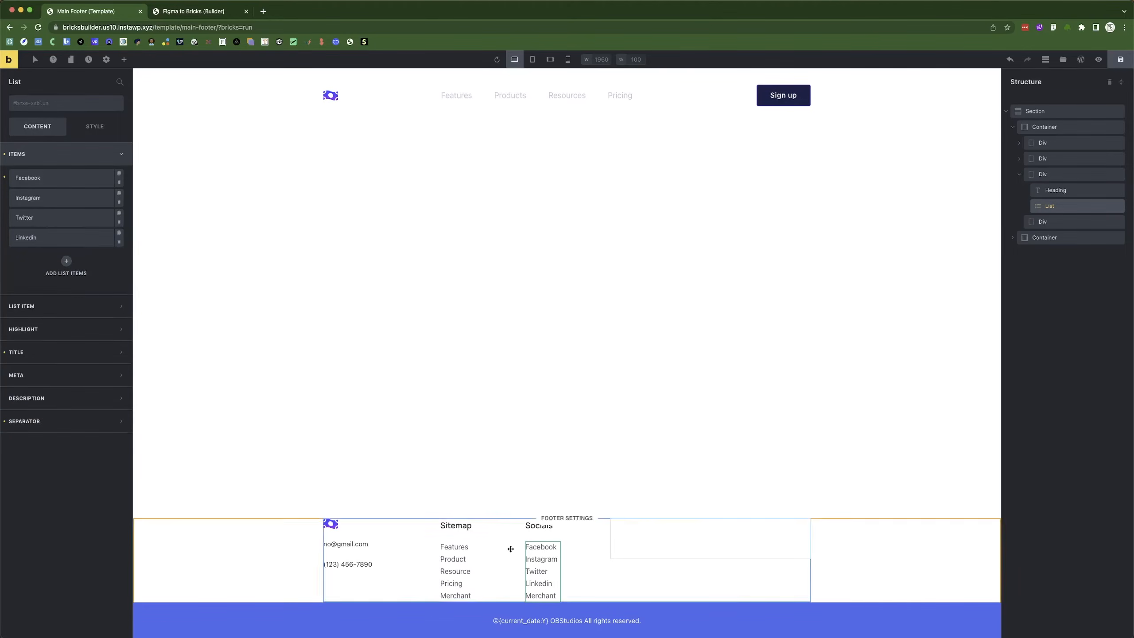
{"action": "left_click", "coordinate": [635, 532]}
{"action": "key", "text": "super+Tab"}
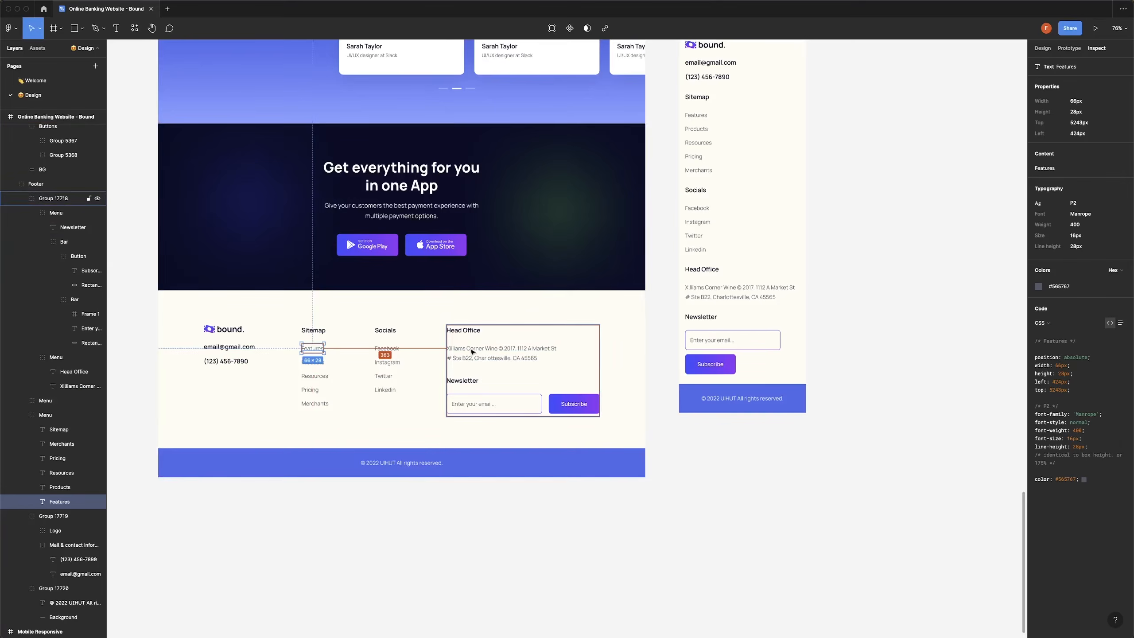
{"action": "key", "text": "super+Tab"}
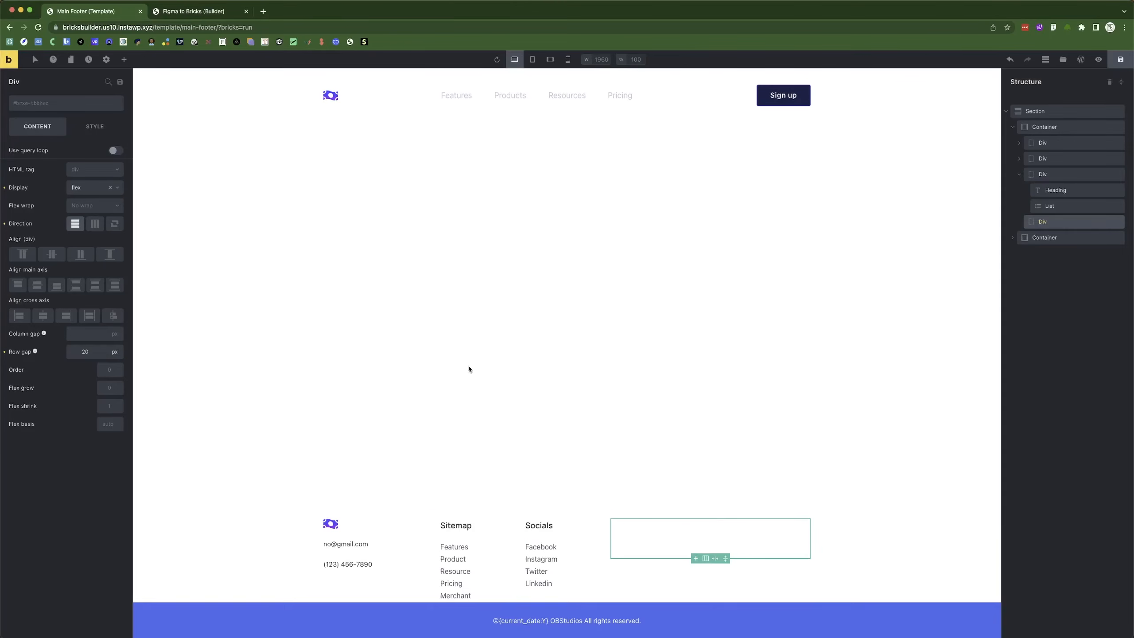
Add a Heading, a Basic Text block and a nested Div to the fourth footer column.
{"action": "left_click", "coordinate": [124, 60]}
{"action": "left_click", "coordinate": [36, 482]}
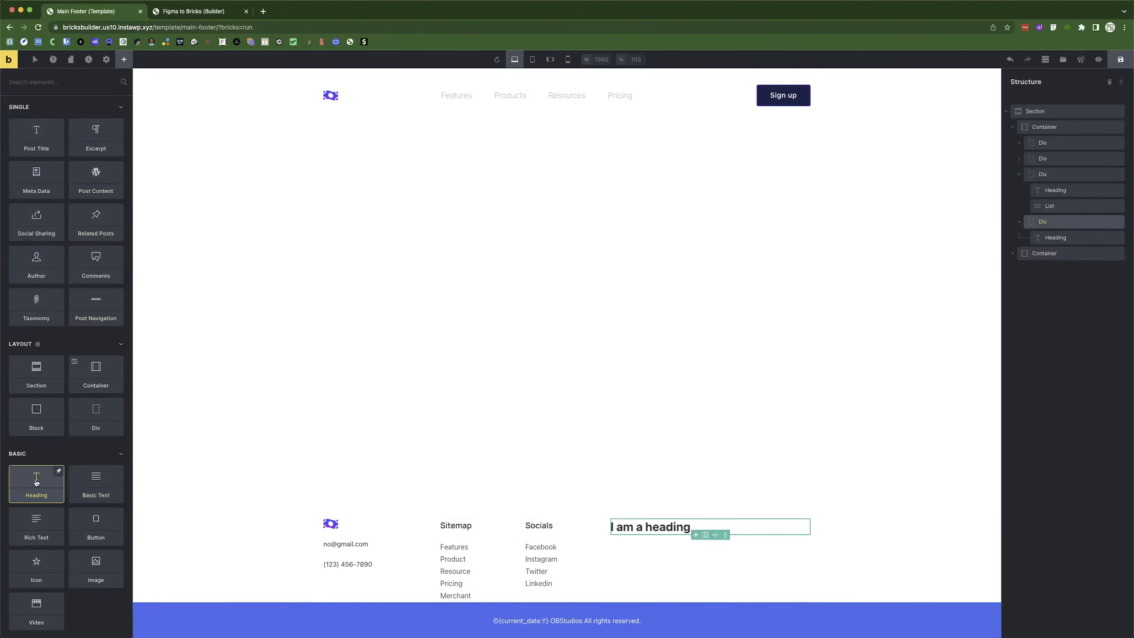
{"action": "key", "text": "super+Tab"}
{"action": "key", "text": "super+Tab"}
{"action": "left_click", "coordinate": [107, 487]}
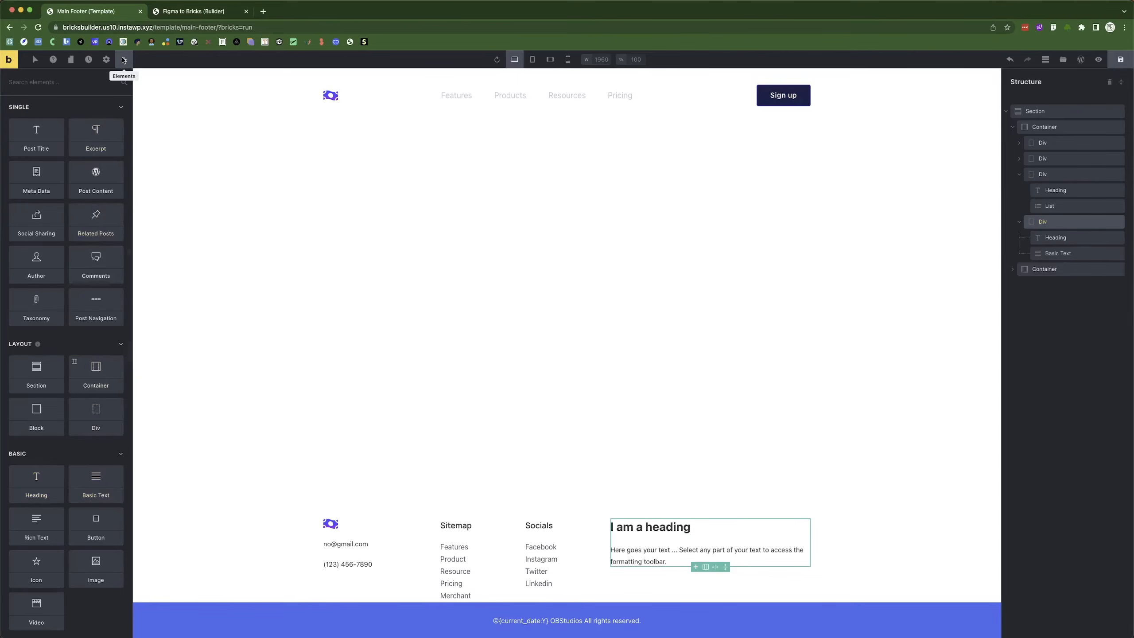
{"action": "left_click", "coordinate": [108, 61]}
{"action": "left_click", "coordinate": [120, 64]}
{"action": "left_click", "coordinate": [110, 403]}
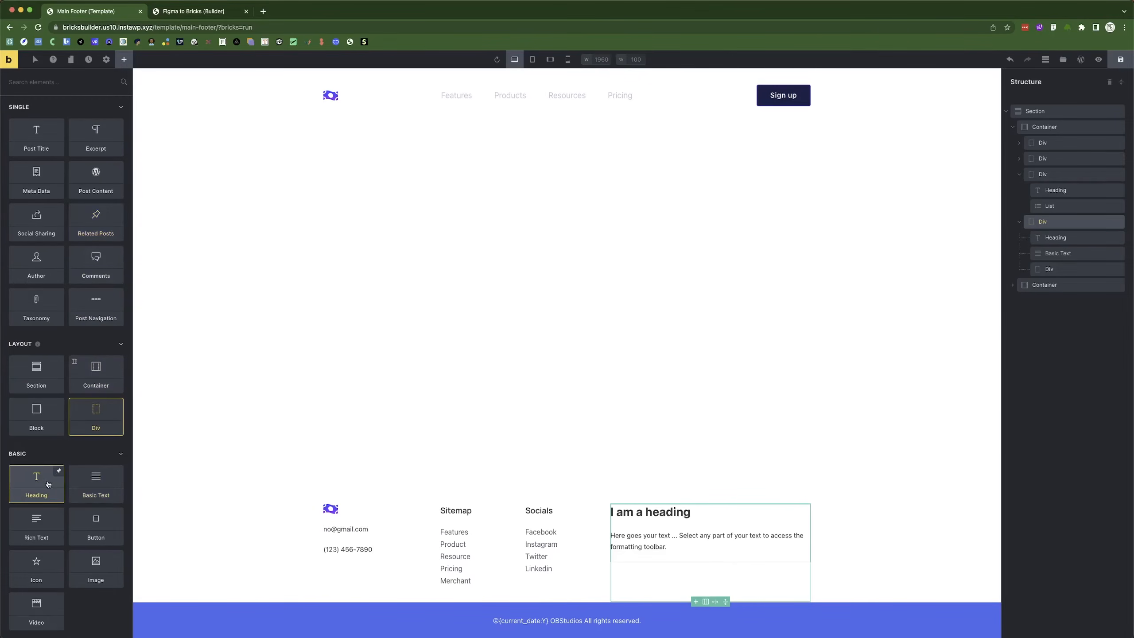
Set the nested Div's display to flex and add a Heading inside it.
{"action": "left_click", "coordinate": [1059, 269]}
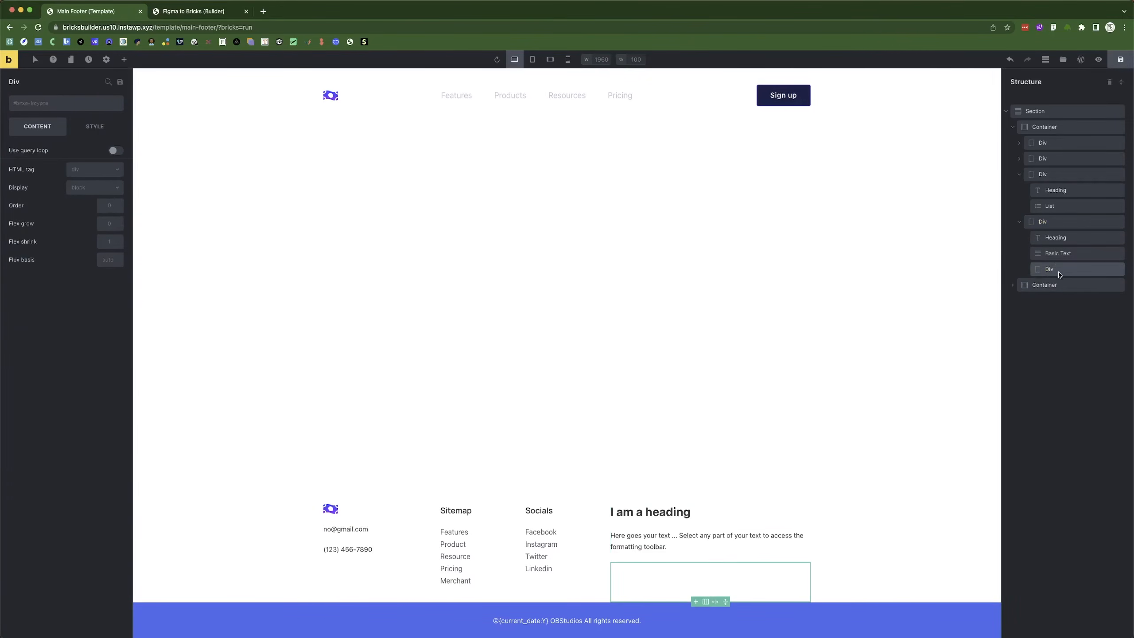
{"action": "left_click", "coordinate": [92, 188]}
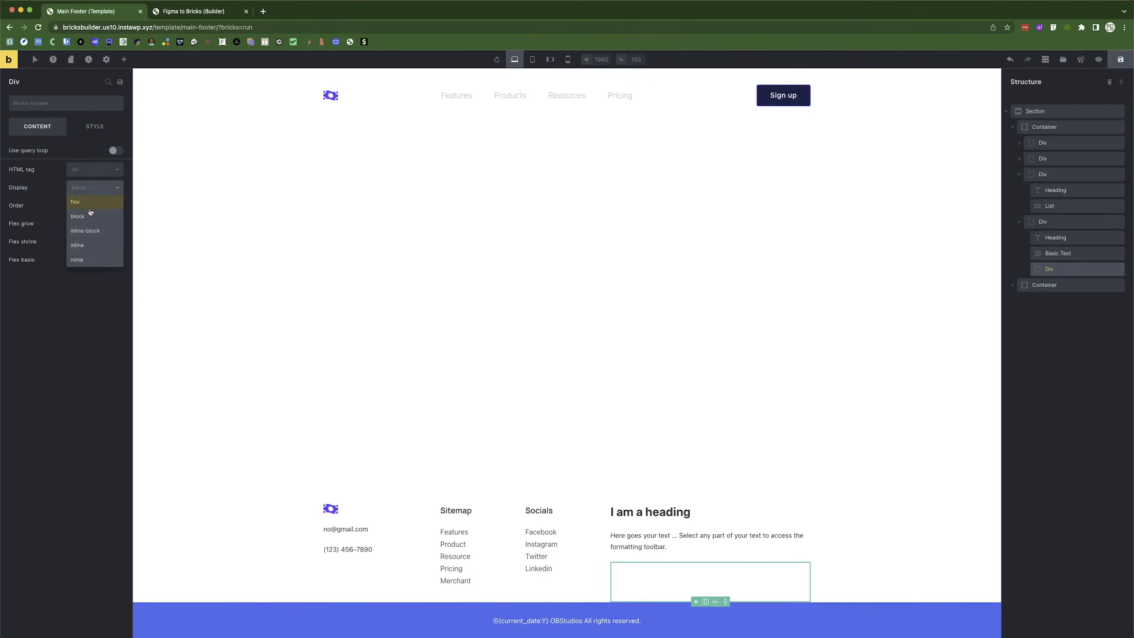
{"action": "left_click", "coordinate": [87, 203]}
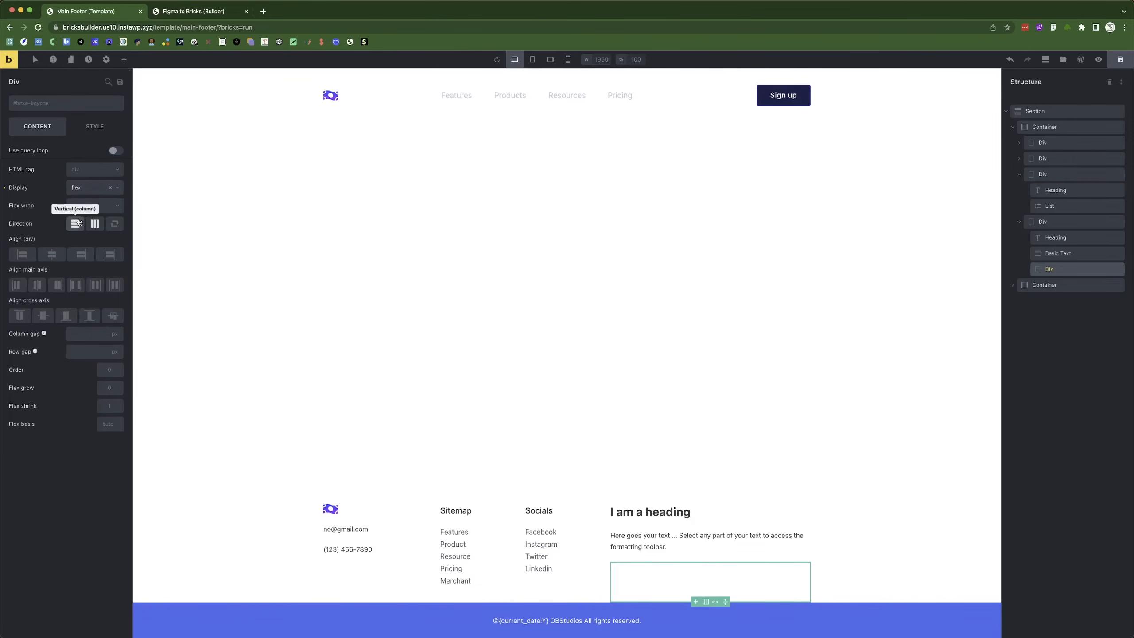
{"action": "left_click", "coordinate": [123, 59]}
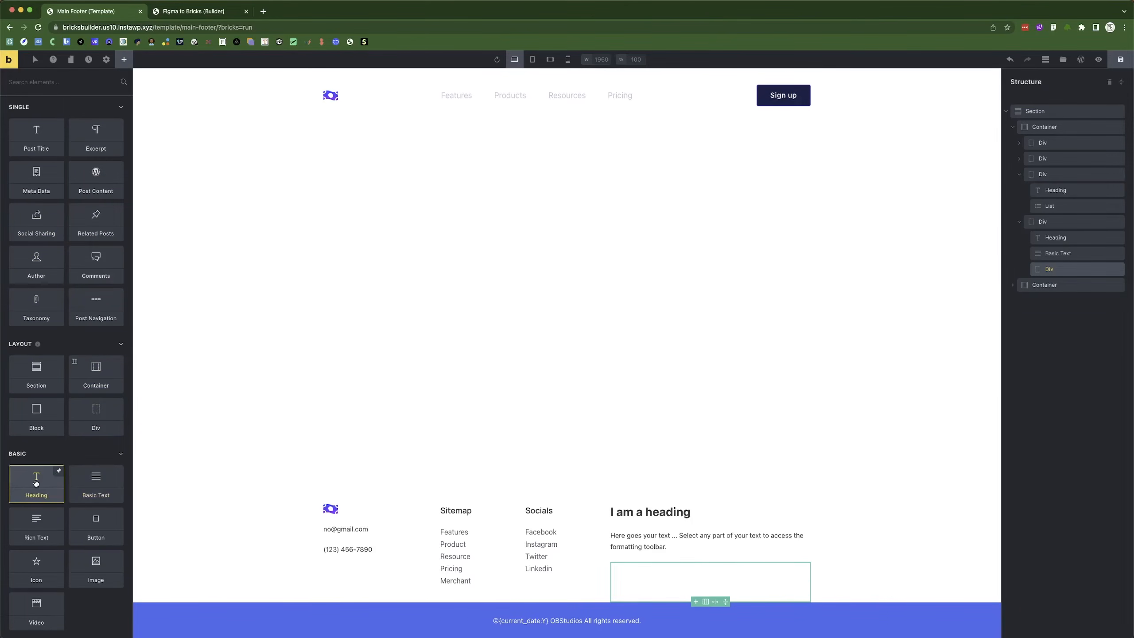
{"action": "left_click", "coordinate": [57, 472]}
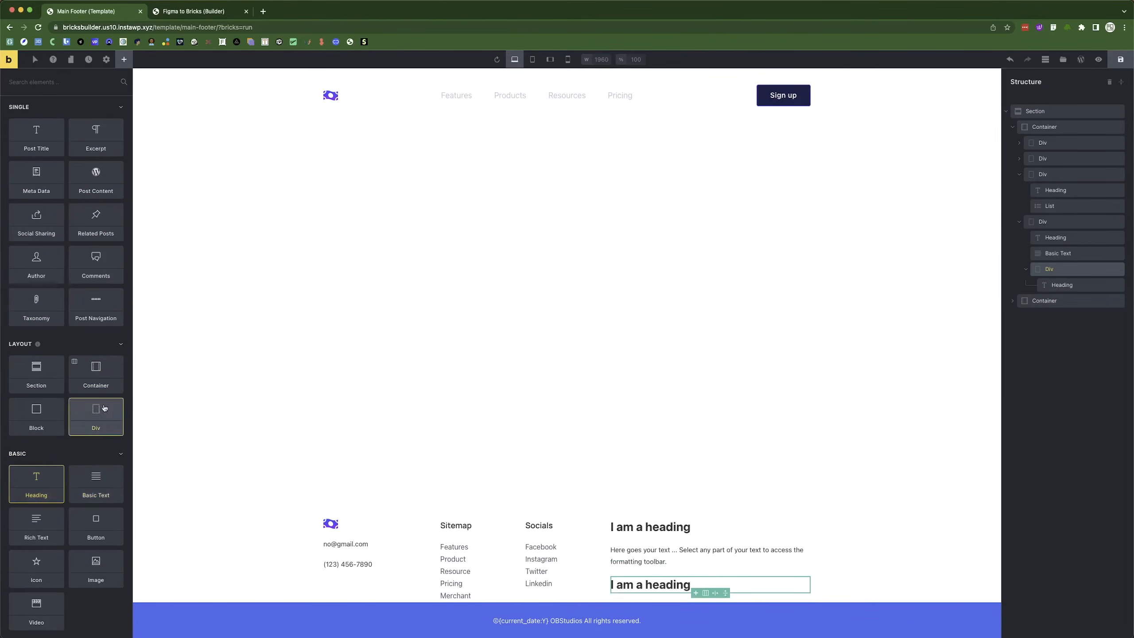
{"action": "left_click", "coordinate": [192, 11]}
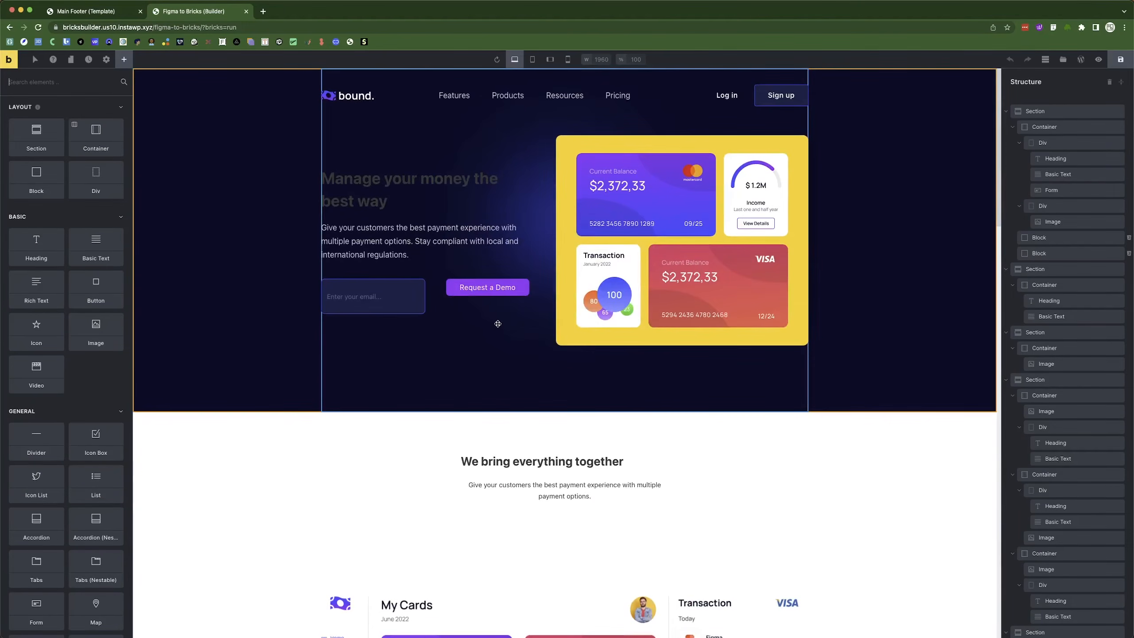
Apply the Figma to Bricks theme style to the page and stop excluding the front page.
{"action": "left_click", "coordinate": [440, 299]}
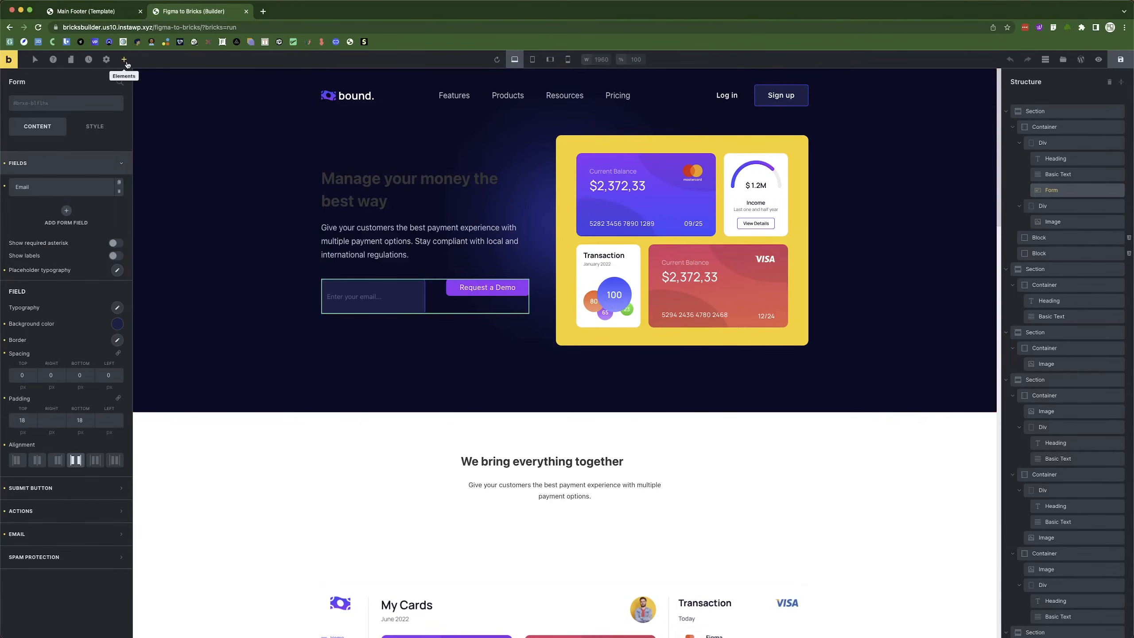
{"action": "left_click", "coordinate": [106, 59]}
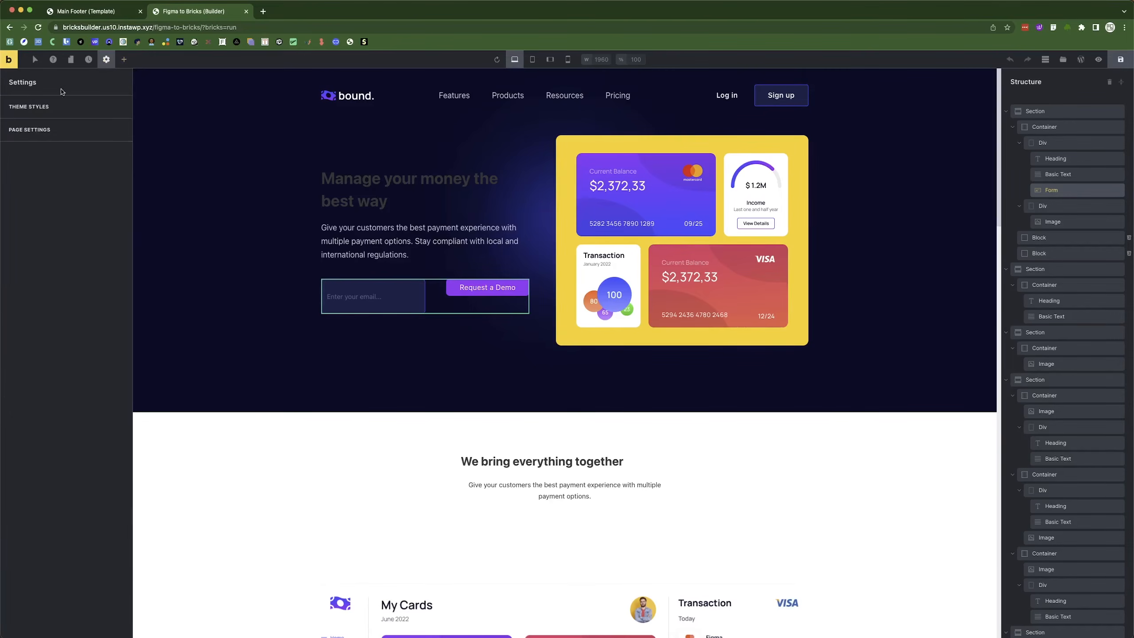
{"action": "left_click", "coordinate": [56, 108]}
{"action": "left_click", "coordinate": [55, 128]}
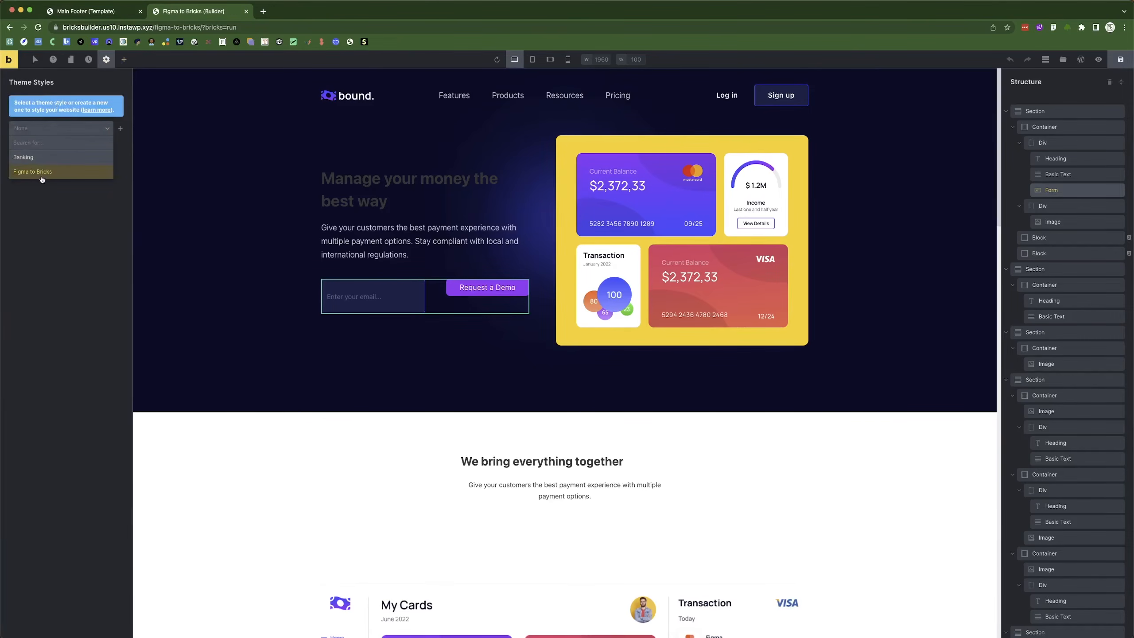
{"action": "left_click", "coordinate": [41, 176]}
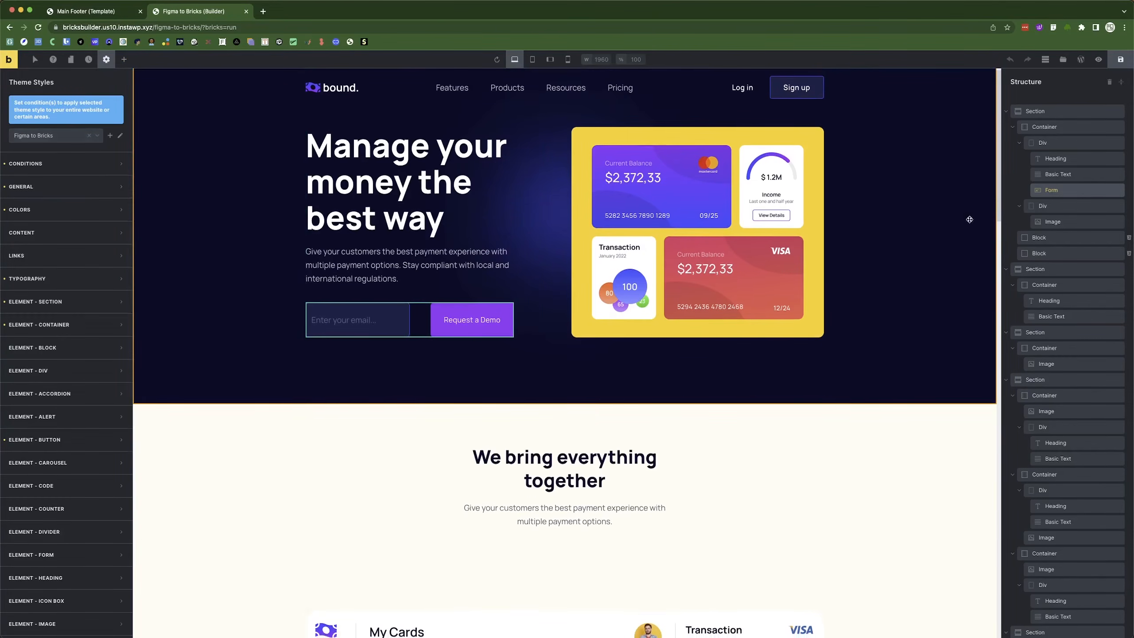
{"action": "left_click", "coordinate": [58, 163]}
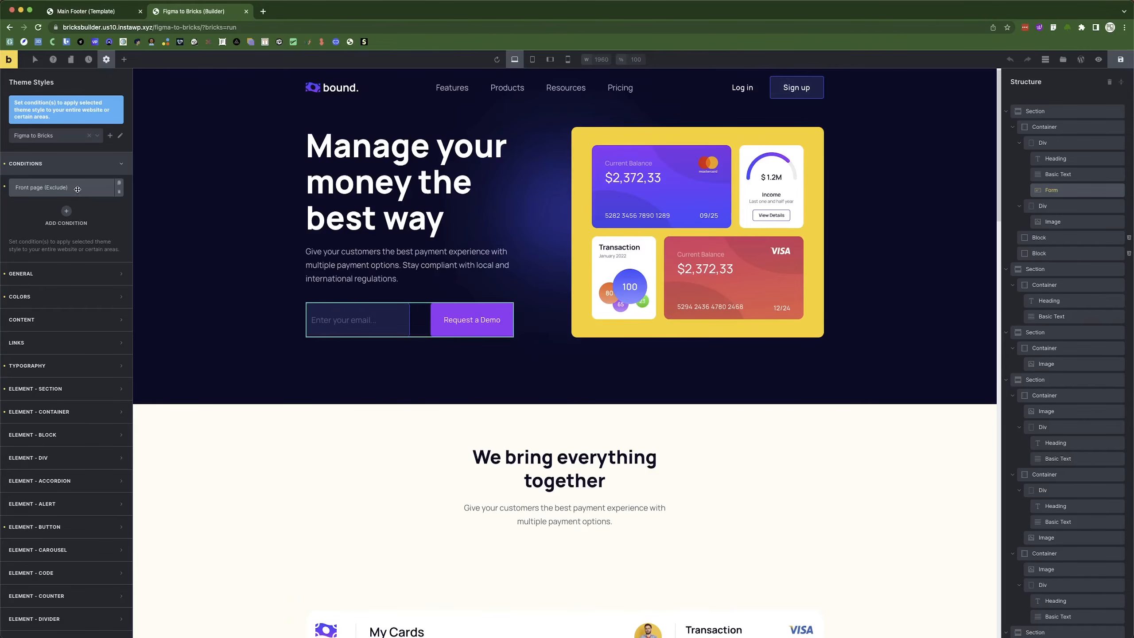
{"action": "left_click", "coordinate": [77, 189]}
{"action": "left_click", "coordinate": [107, 229]}
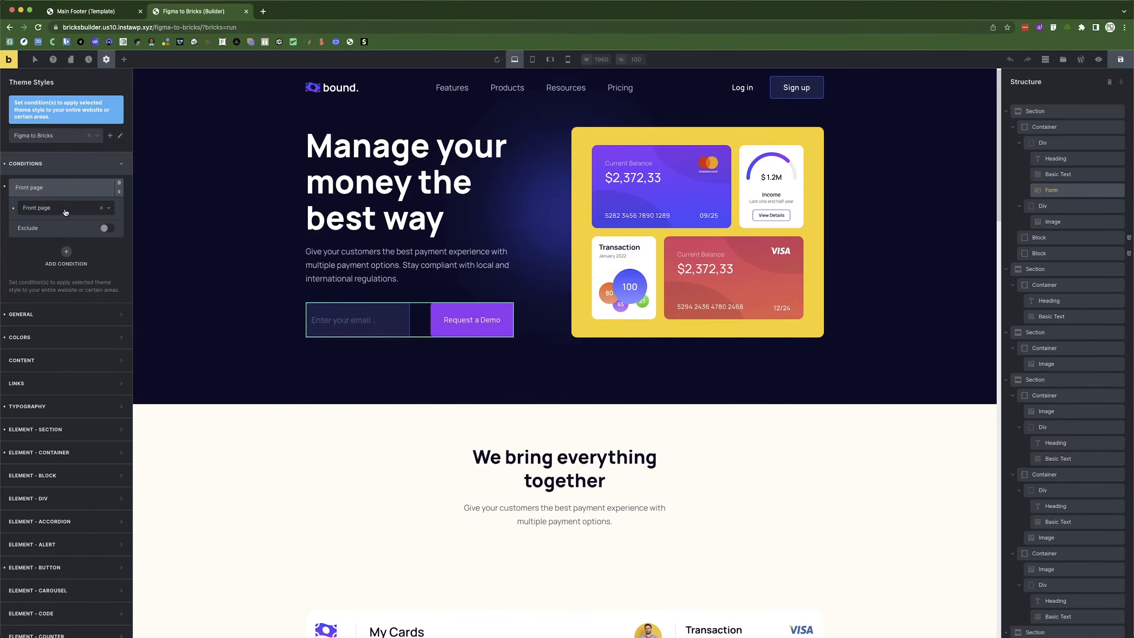
Set the theme style condition to the individual Figma to Bricks page and save.
{"action": "left_click", "coordinate": [91, 211]}
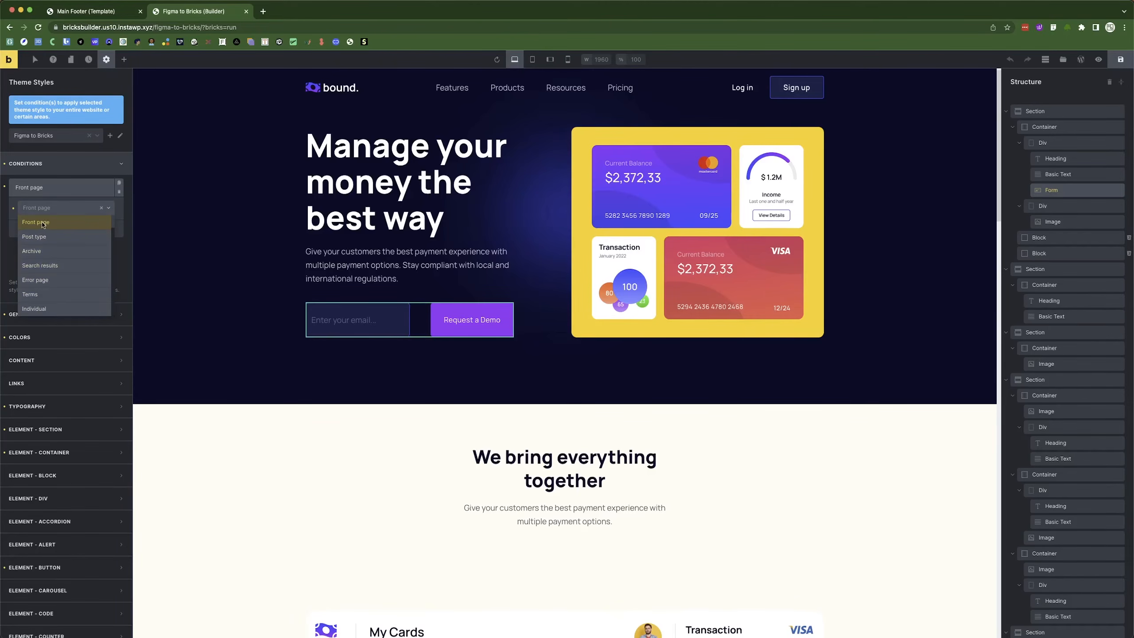
{"action": "left_click", "coordinate": [101, 207]}
{"action": "left_click", "coordinate": [99, 208]}
{"action": "scroll", "coordinate": [52, 227], "scroll_direction": "down", "scroll_amount": 5}
{"action": "scroll", "coordinate": [50, 268], "scroll_direction": "up", "scroll_amount": 5}
{"action": "left_click", "coordinate": [58, 308]}
{"action": "left_click", "coordinate": [67, 244]}
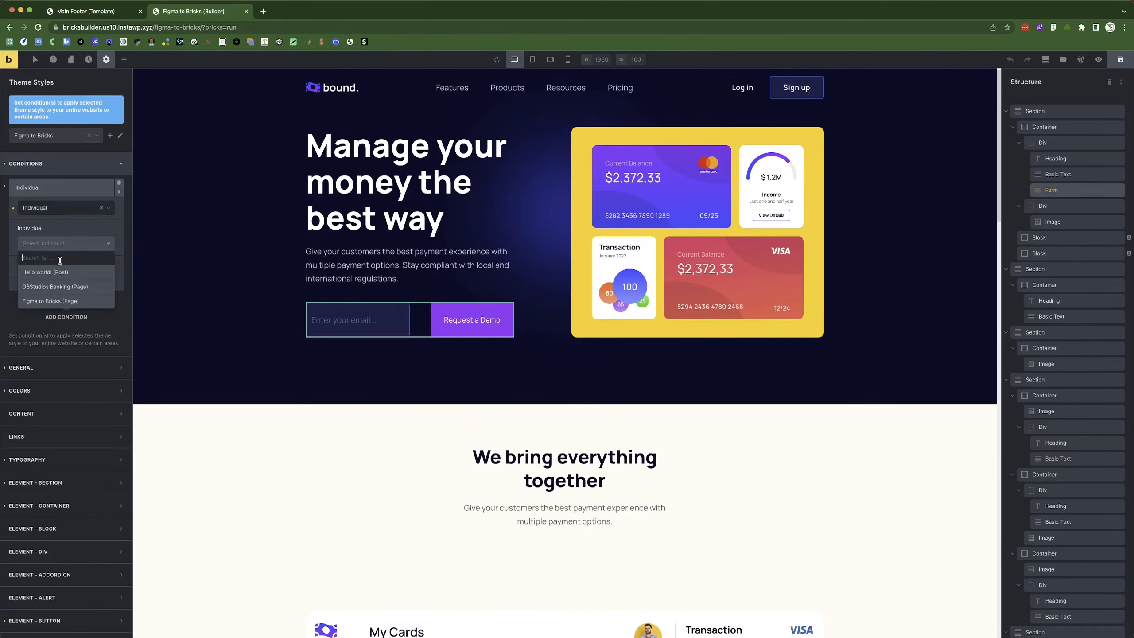
{"action": "left_click", "coordinate": [53, 301]}
{"action": "left_click", "coordinate": [56, 187]}
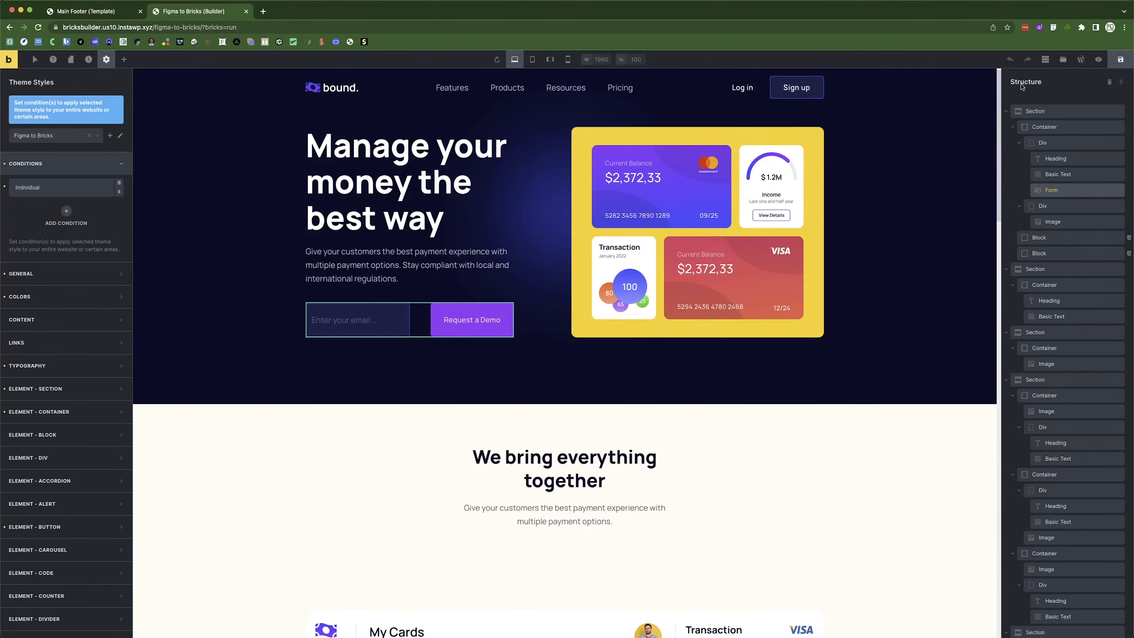
{"action": "left_click", "coordinate": [1125, 65]}
Copy the hero section's email form for reuse in the Main Footer template.
{"action": "scroll", "coordinate": [313, 223], "scroll_direction": "down", "scroll_amount": 15}
{"action": "scroll", "coordinate": [154, 253], "scroll_direction": "up", "scroll_amount": 10}
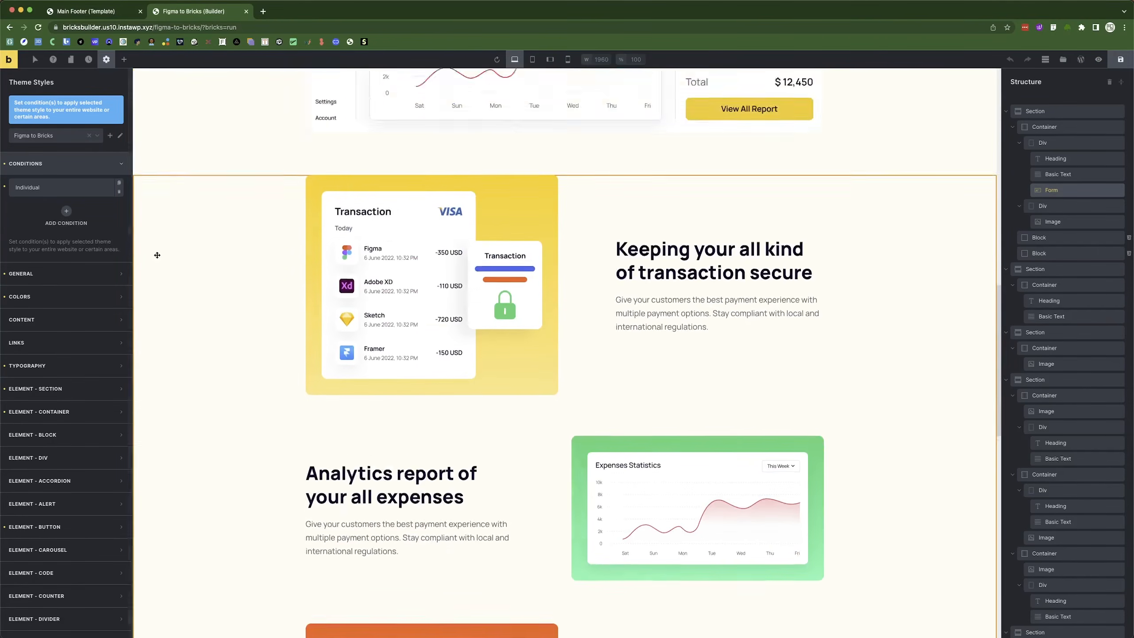
{"action": "scroll", "coordinate": [133, 80], "scroll_direction": "up", "scroll_amount": 6}
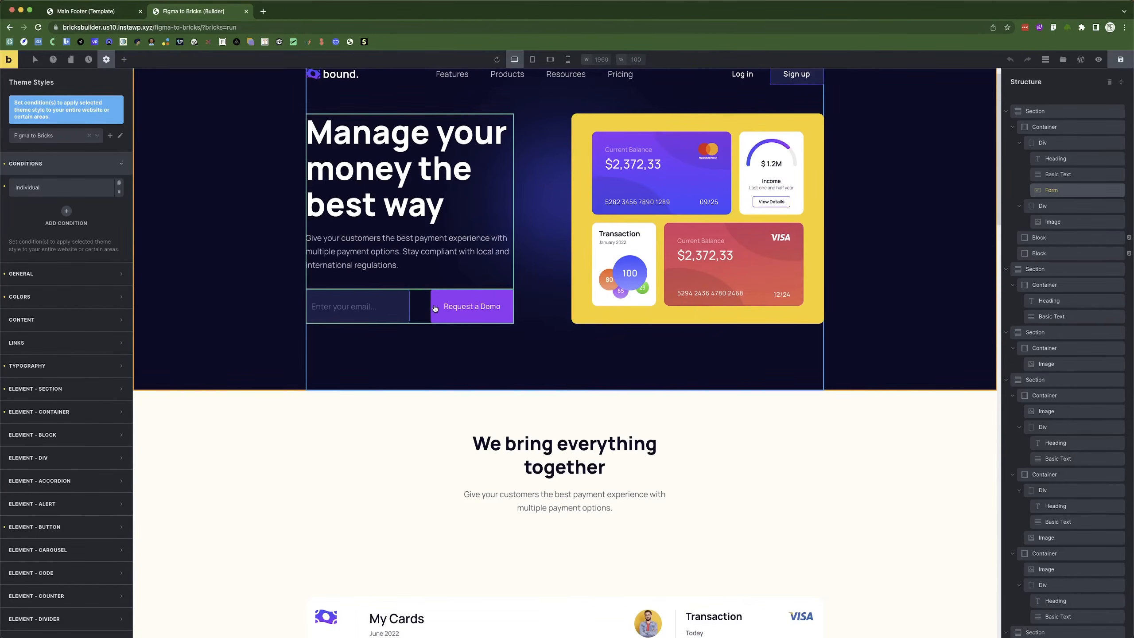
{"action": "right_click", "coordinate": [409, 308]}
{"action": "left_click", "coordinate": [438, 318]}
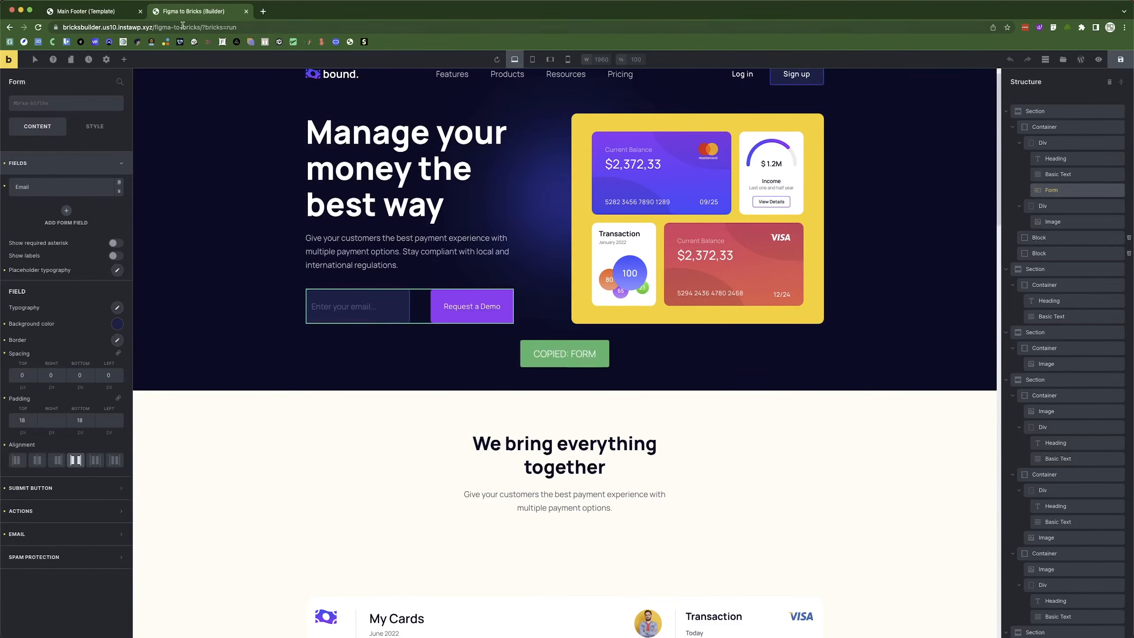
{"action": "left_click", "coordinate": [84, 11]}
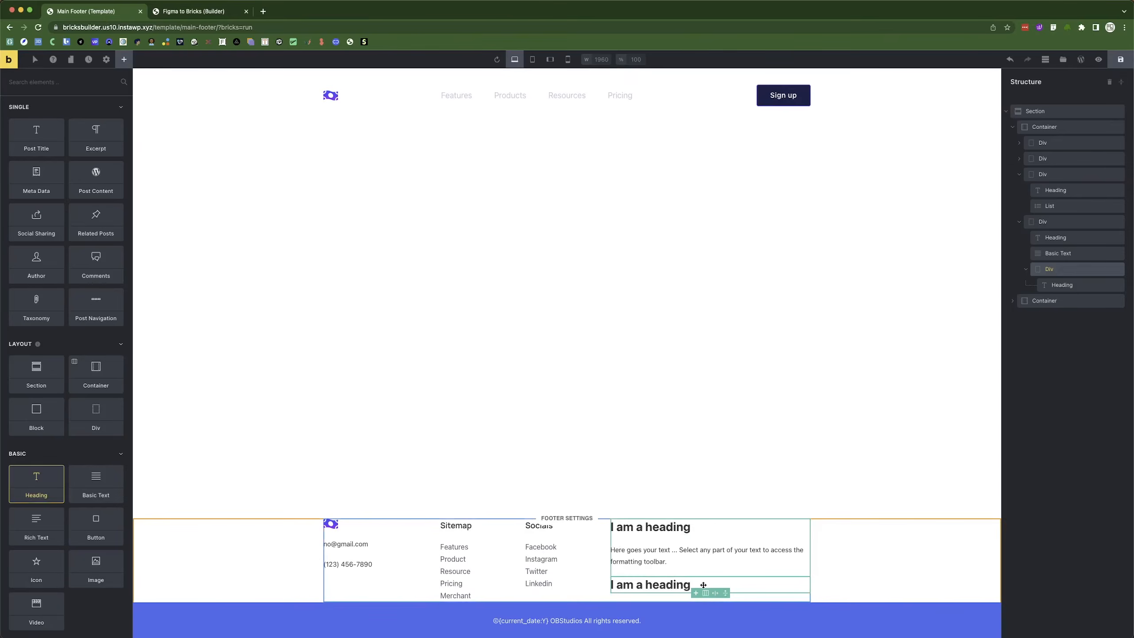
Paste the copied email form under the fourth column's second heading.
{"action": "right_click", "coordinate": [703, 584]}
{"action": "left_click", "coordinate": [733, 480]}
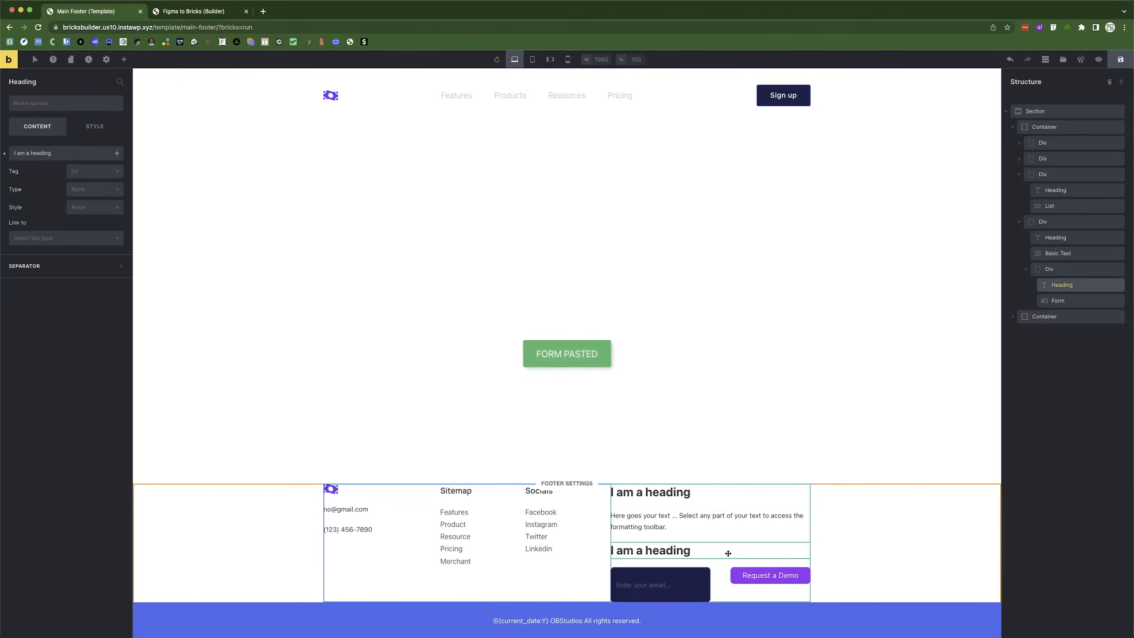
{"action": "left_click", "coordinate": [660, 580]}
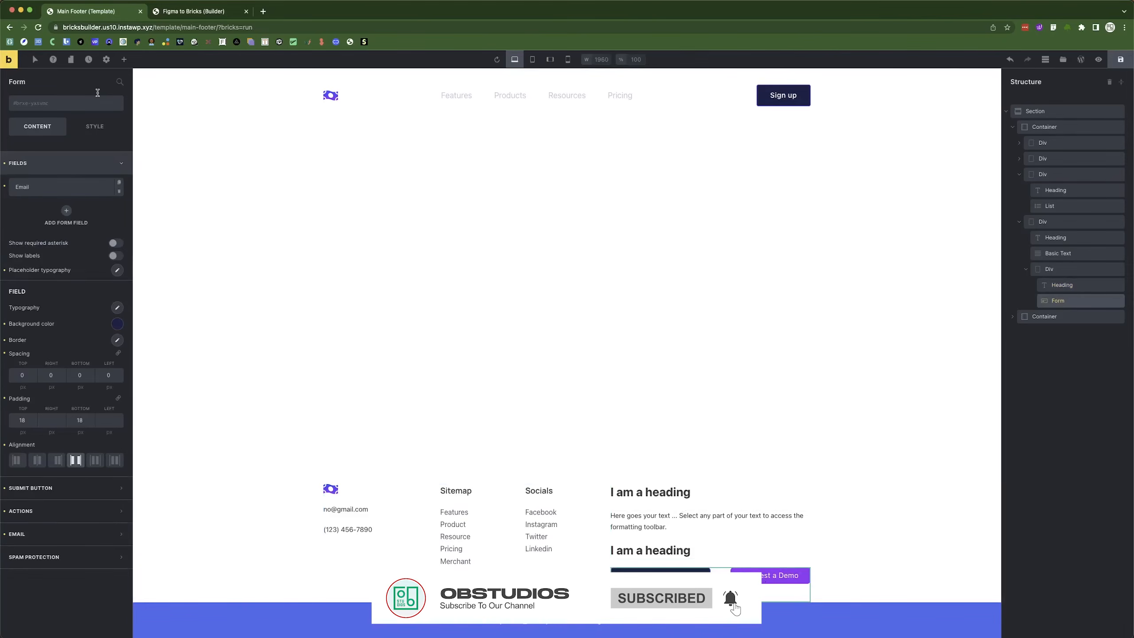
{"action": "left_click", "coordinate": [124, 59]}
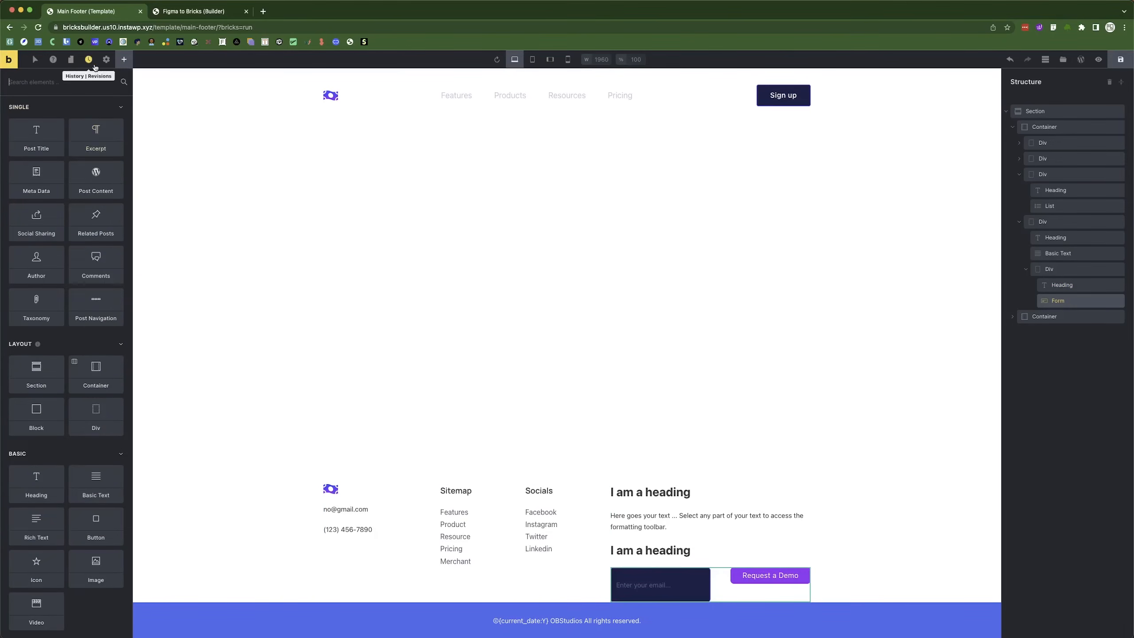
Apply the Figma to Bricks theme style to the template, including child pages, and save it.
{"action": "left_click", "coordinate": [106, 59]}
{"action": "left_click", "coordinate": [27, 149]}
{"action": "left_click", "coordinate": [45, 128]}
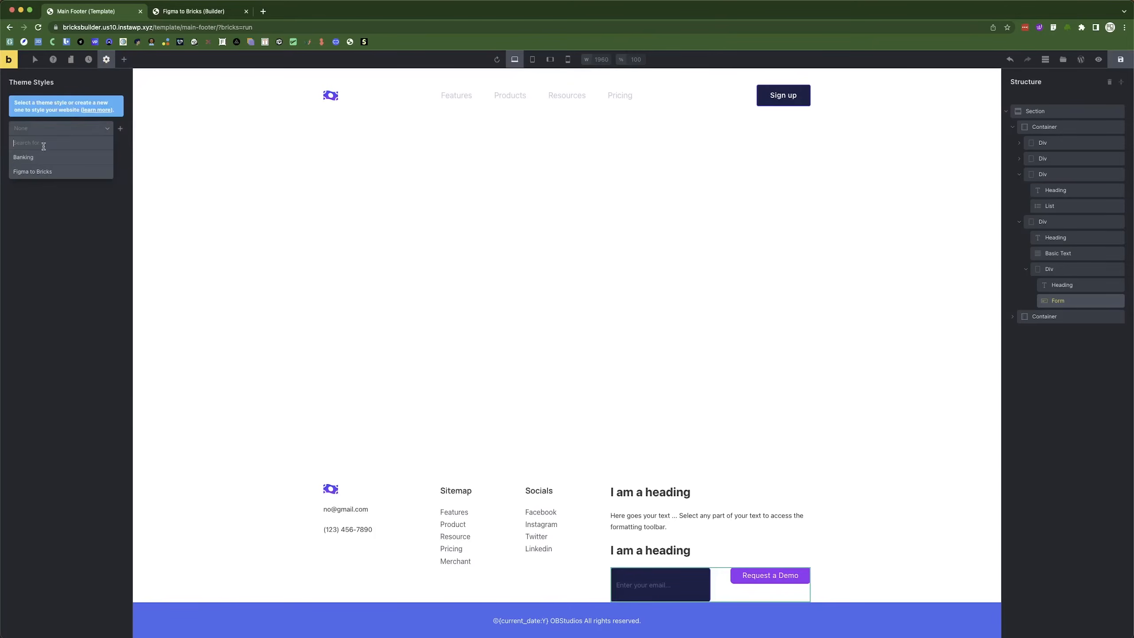
{"action": "left_click", "coordinate": [33, 172]}
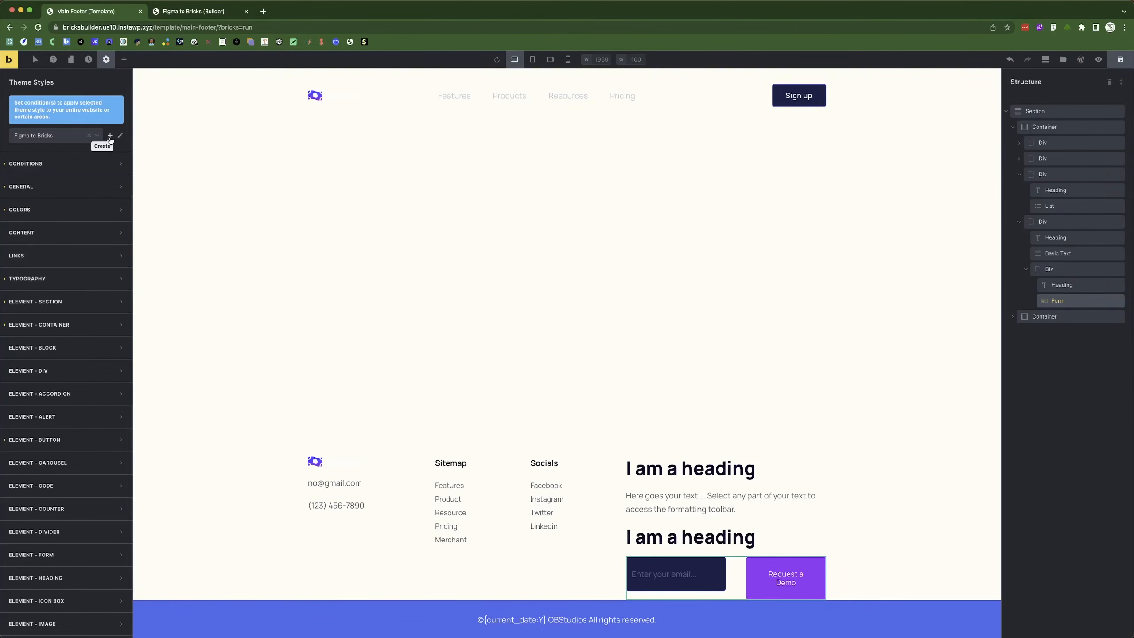
{"action": "left_click", "coordinate": [79, 165]}
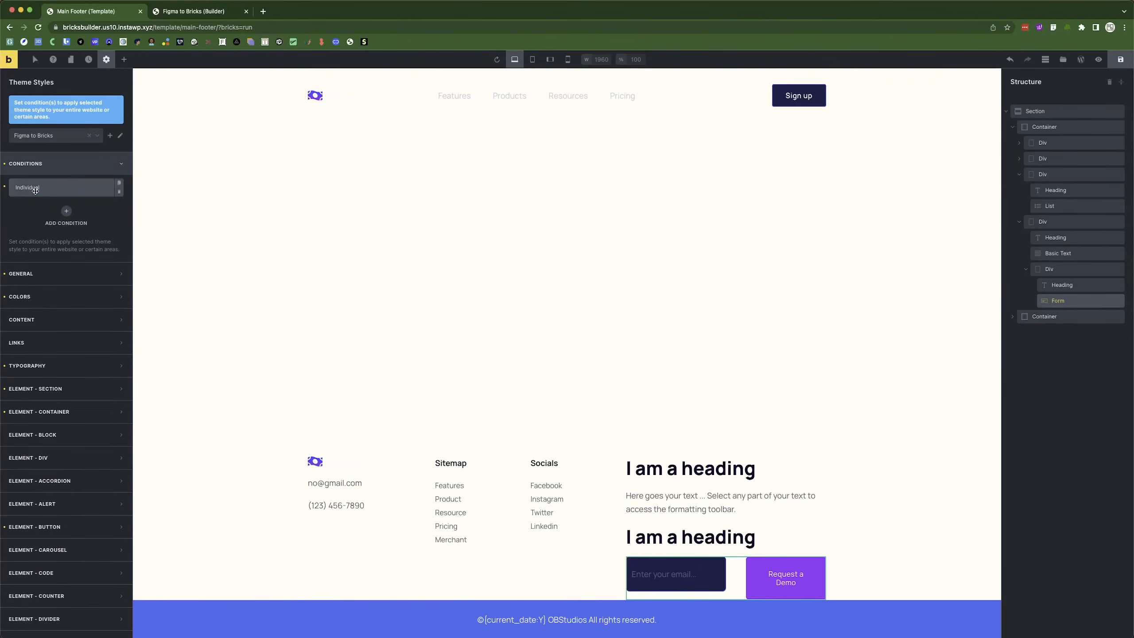
{"action": "left_click", "coordinate": [71, 194]}
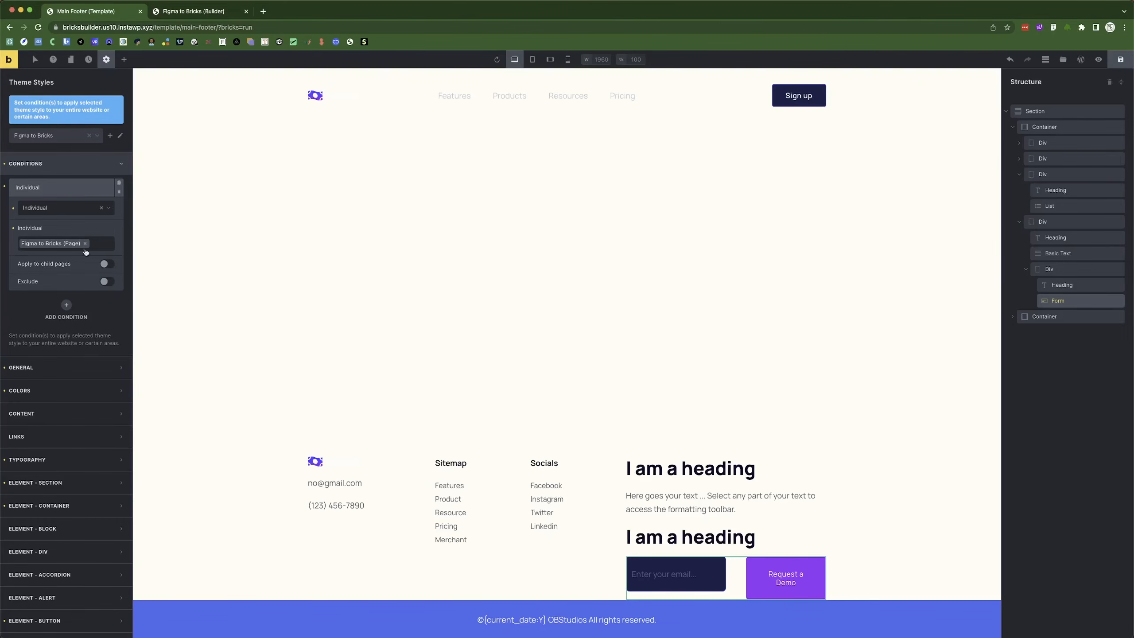
{"action": "left_click", "coordinate": [107, 263]}
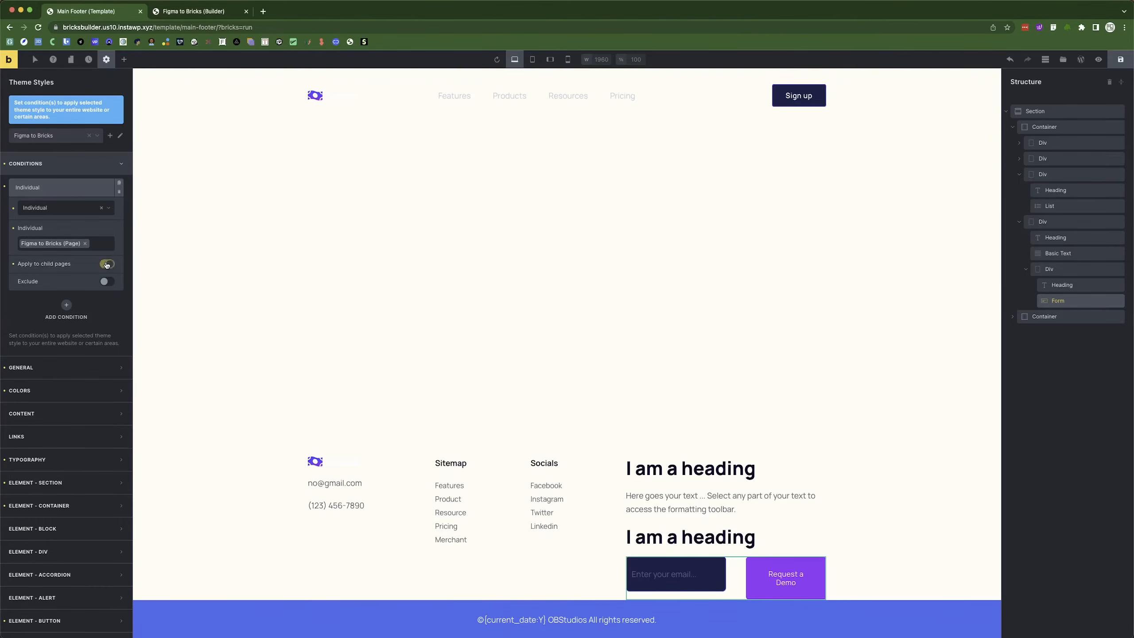
{"action": "left_click", "coordinate": [53, 181]}
{"action": "left_click", "coordinate": [1120, 59]}
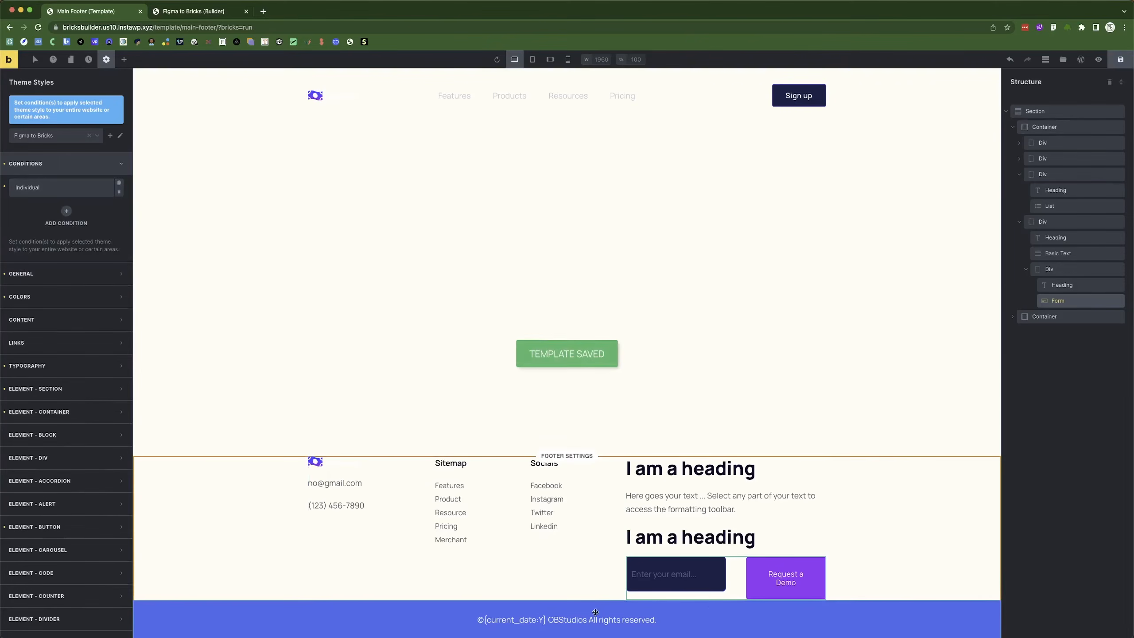
{"action": "left_click", "coordinate": [737, 572]}
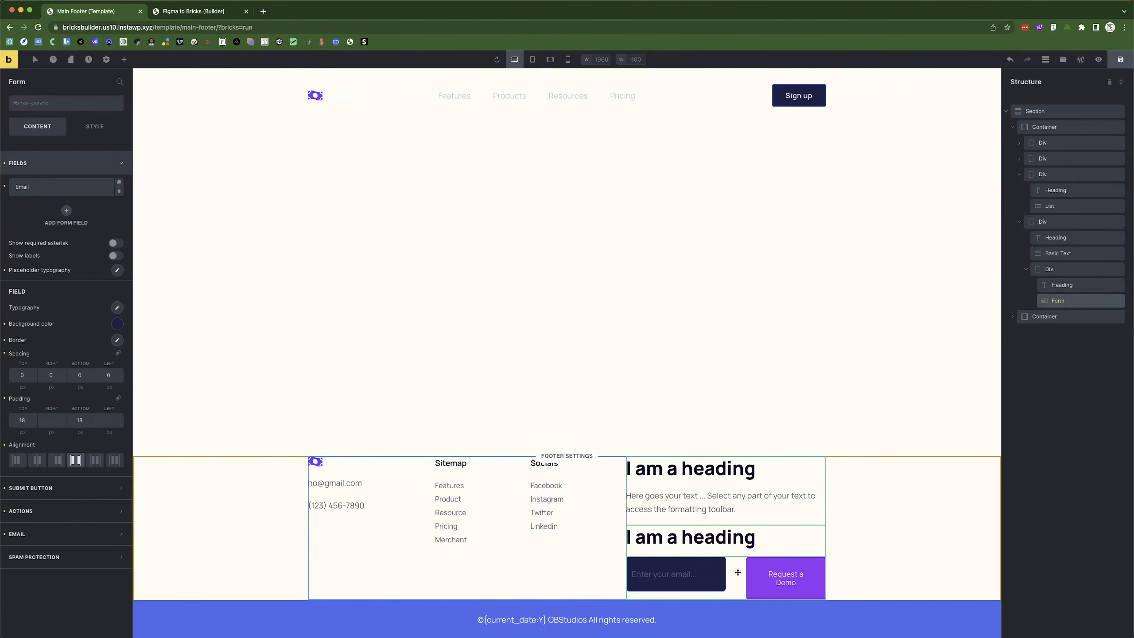
Change the footer form's submit button text from Request a Demo to Subscribe.
{"action": "key", "text": "super+Tab"}
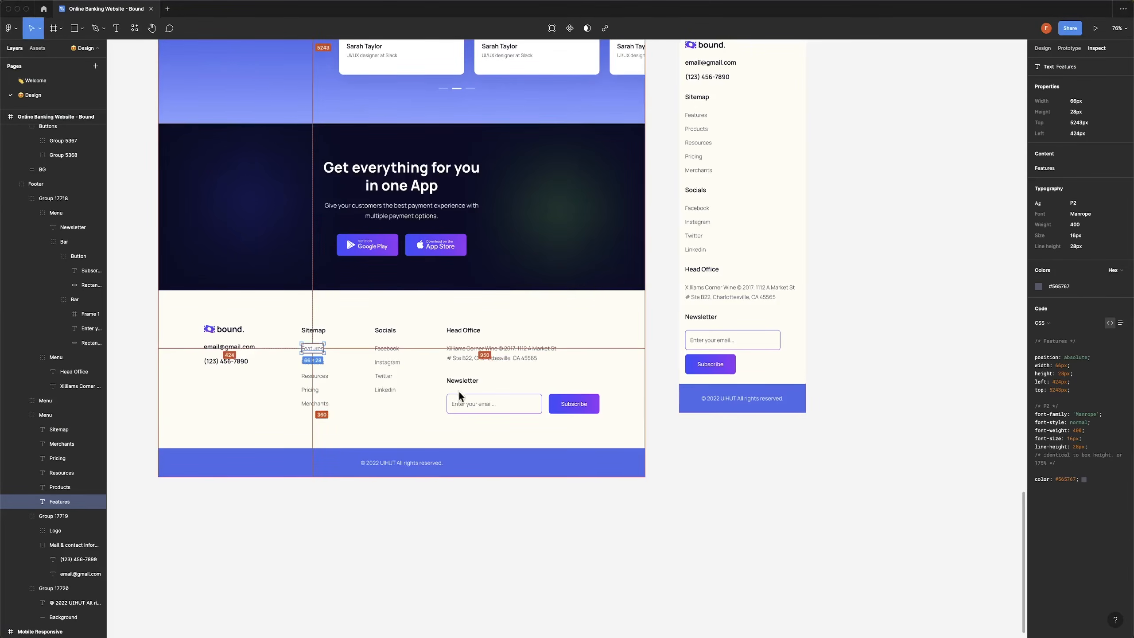
{"action": "key", "text": "super+Tab"}
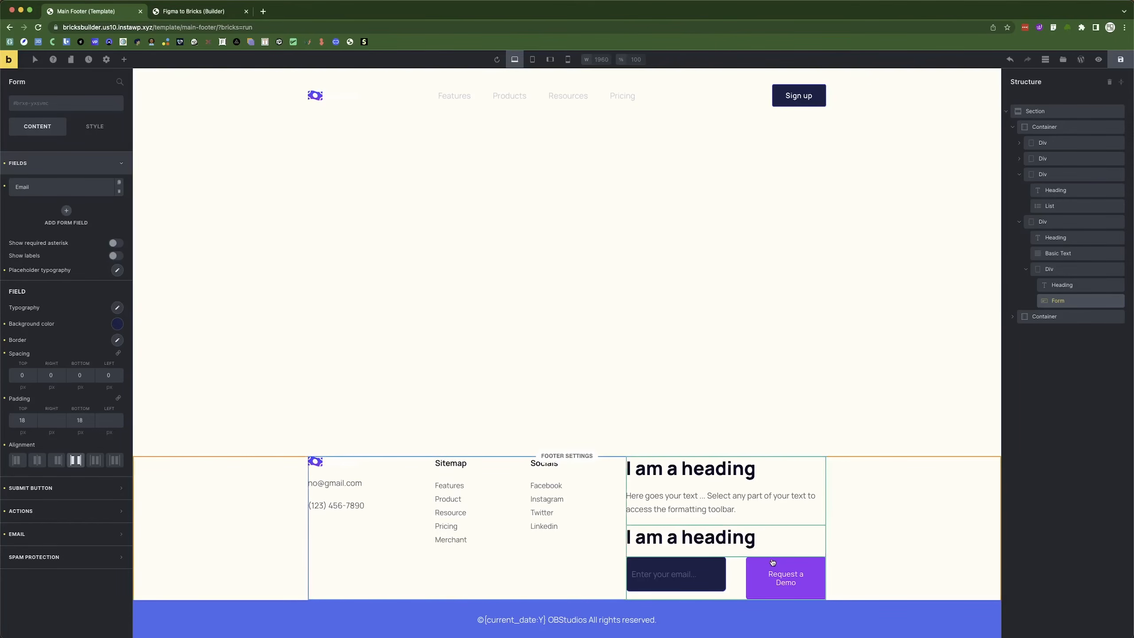
{"action": "left_click", "coordinate": [65, 171]}
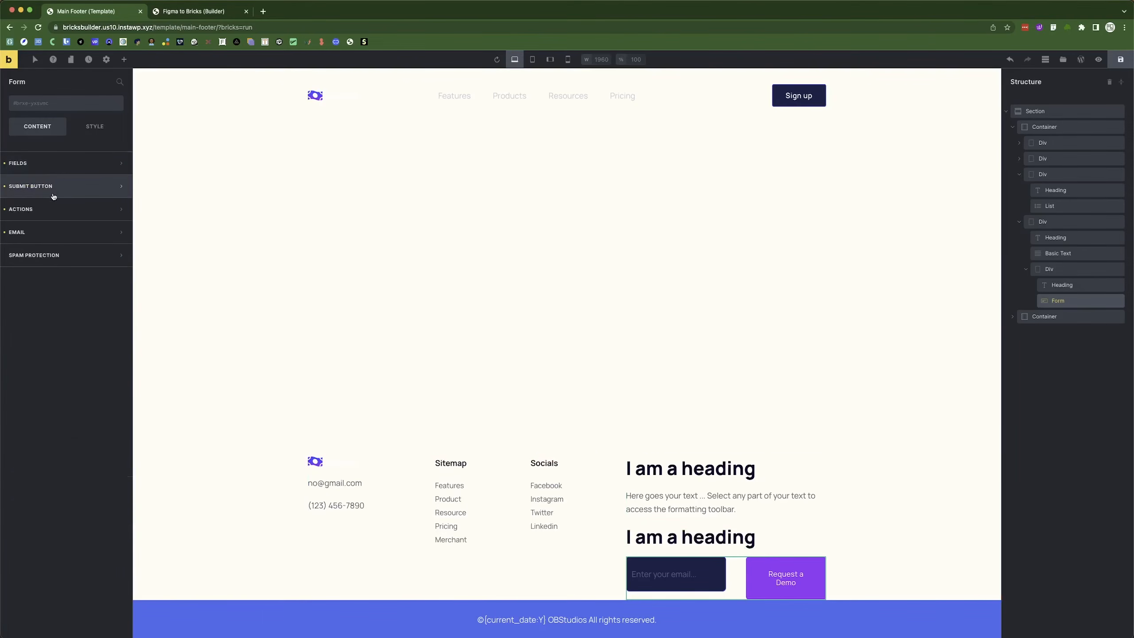
{"action": "left_click", "coordinate": [71, 187]}
{"action": "triple_click", "coordinate": [81, 208]}
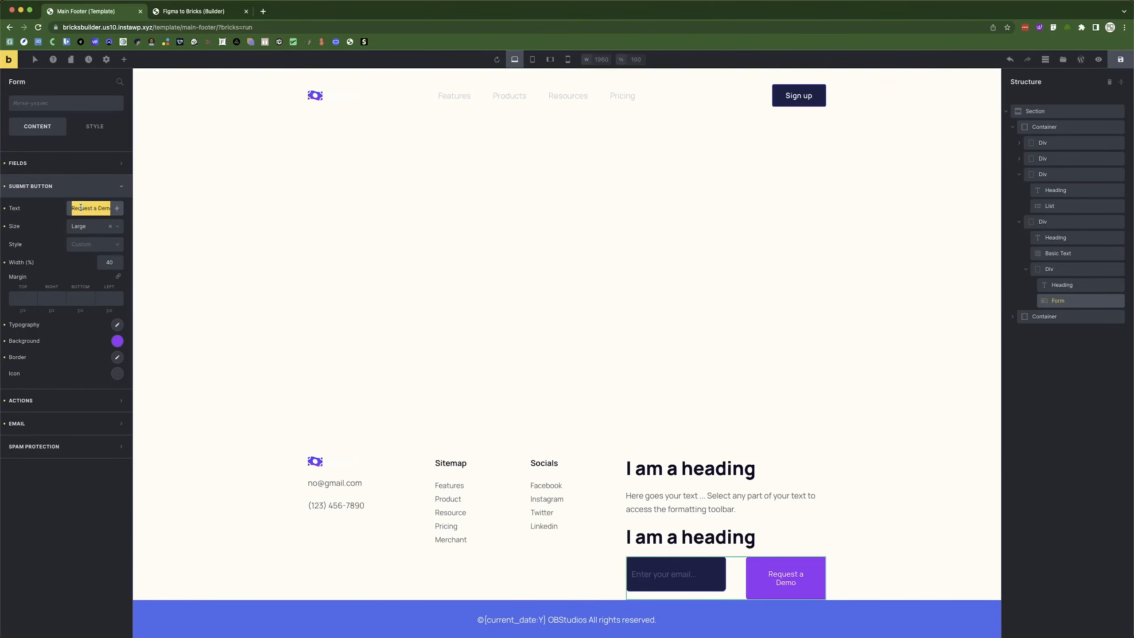
{"action": "type", "text": "Subscribe"}
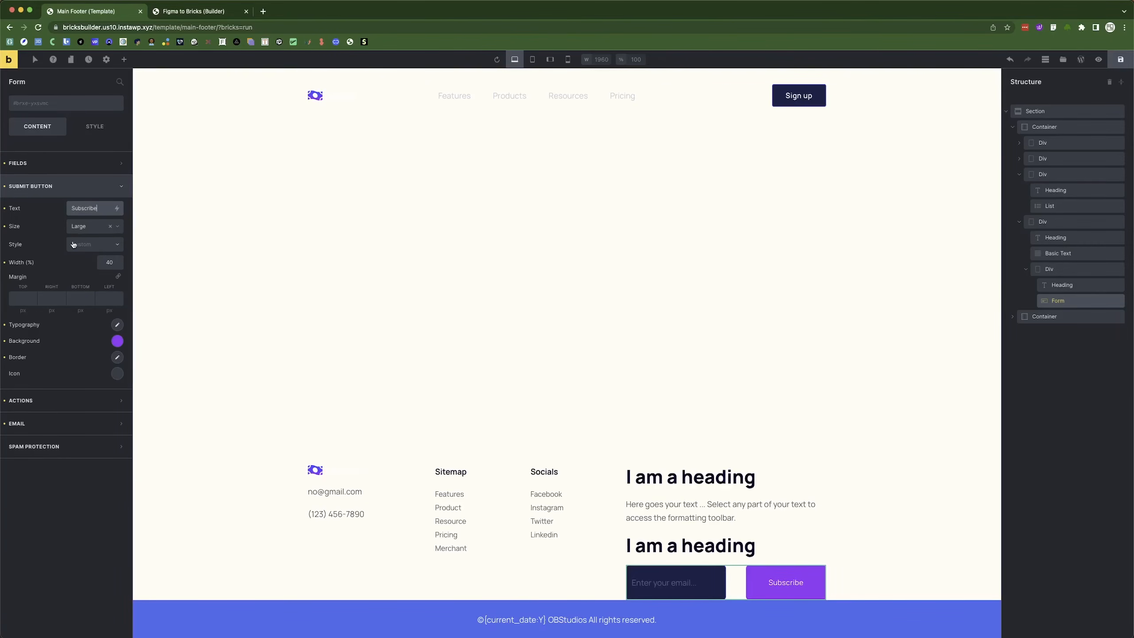
{"action": "key", "text": "super+Tab"}
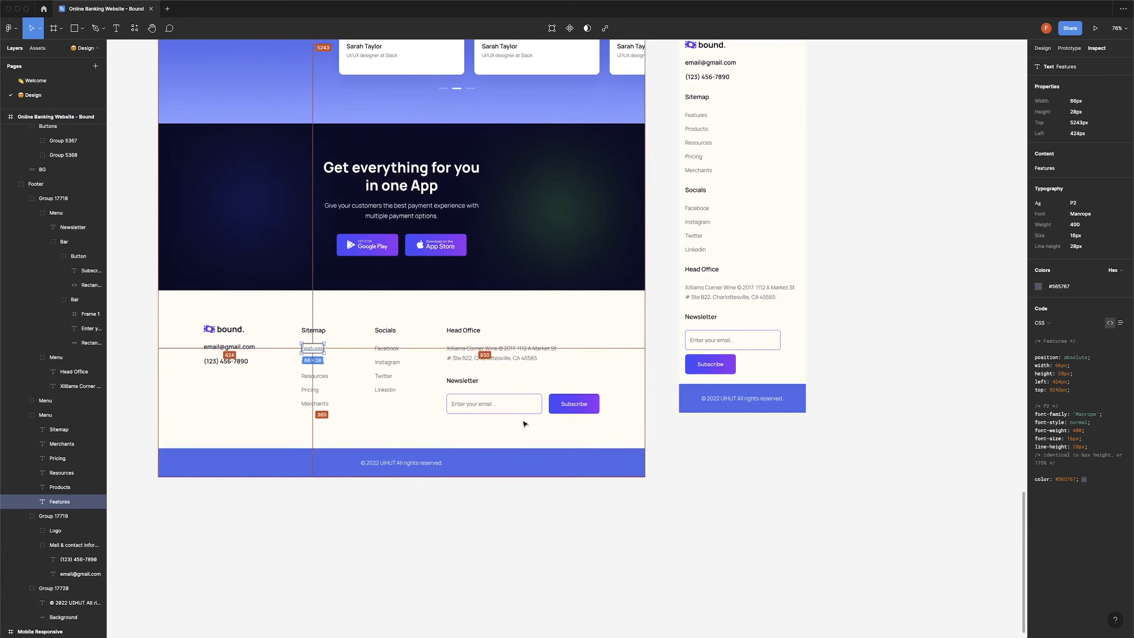
Drill into the Figma newsletter bar to select the 'Enter your email...' placeholder text layer.
{"action": "key", "text": "Escape"}
{"action": "left_click", "coordinate": [515, 398]}
{"action": "key", "text": "Escape"}
{"action": "double_click", "coordinate": [484, 404]}
{"action": "double_click", "coordinate": [483, 404]}
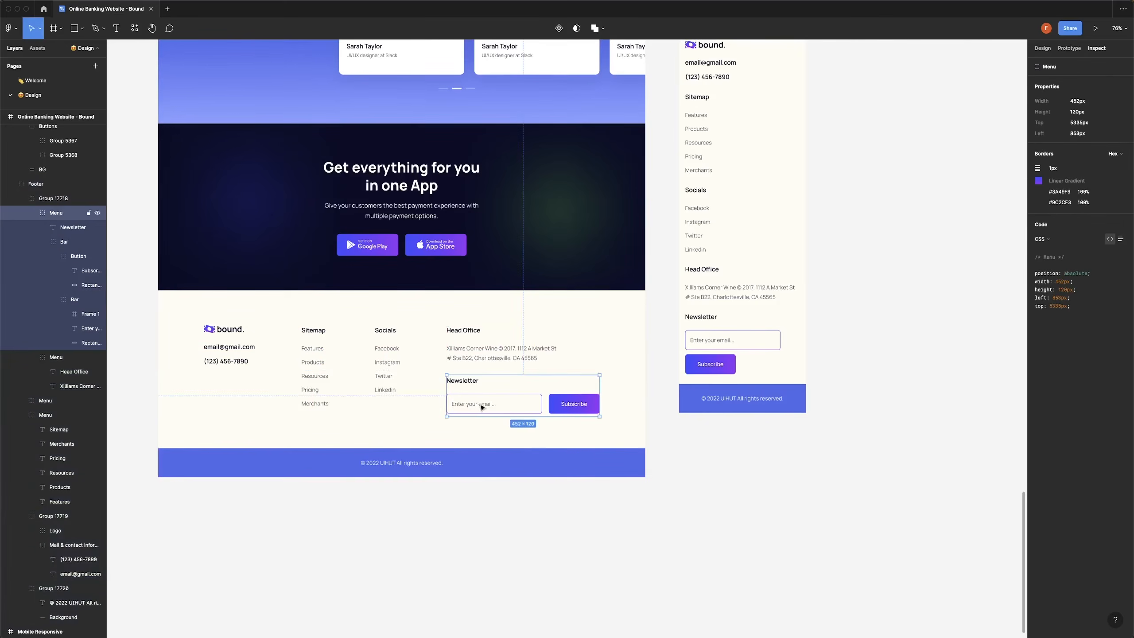
{"action": "key", "text": "Escape"}
{"action": "double_click", "coordinate": [489, 405]}
{"action": "double_click", "coordinate": [489, 405]}
{"action": "double_click", "coordinate": [489, 405]}
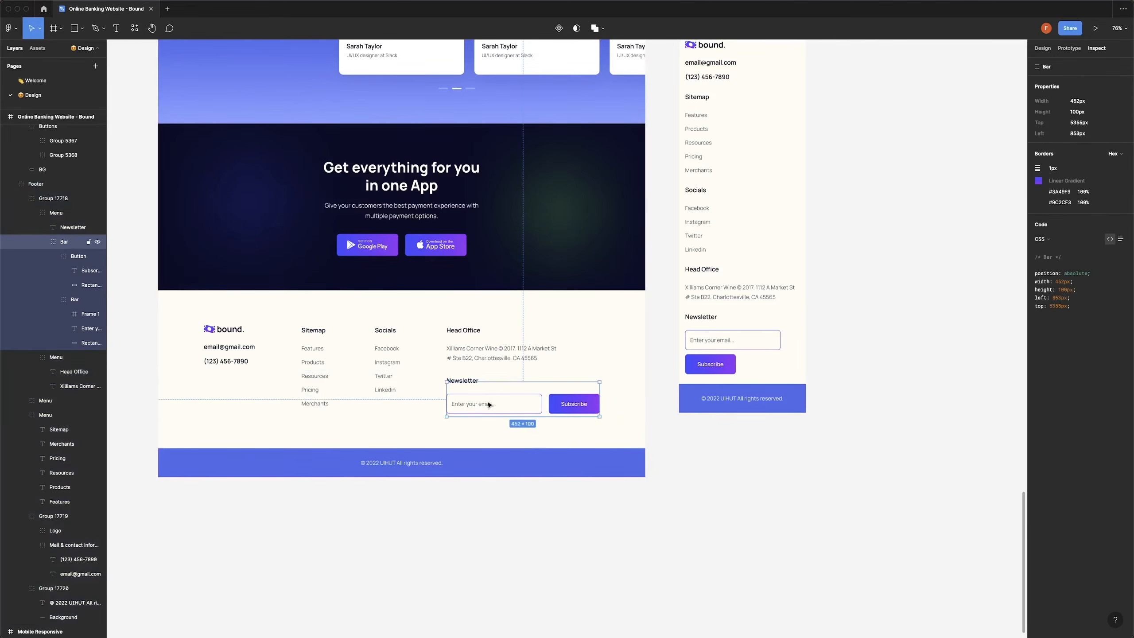
{"action": "double_click", "coordinate": [489, 405]}
{"action": "double_click", "coordinate": [489, 405]}
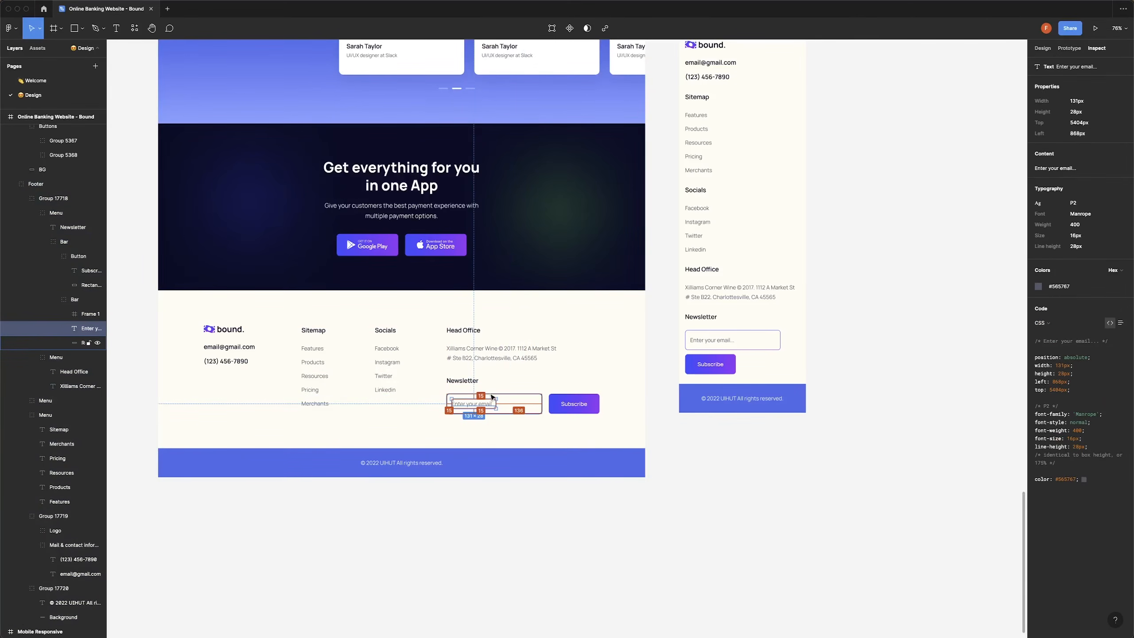
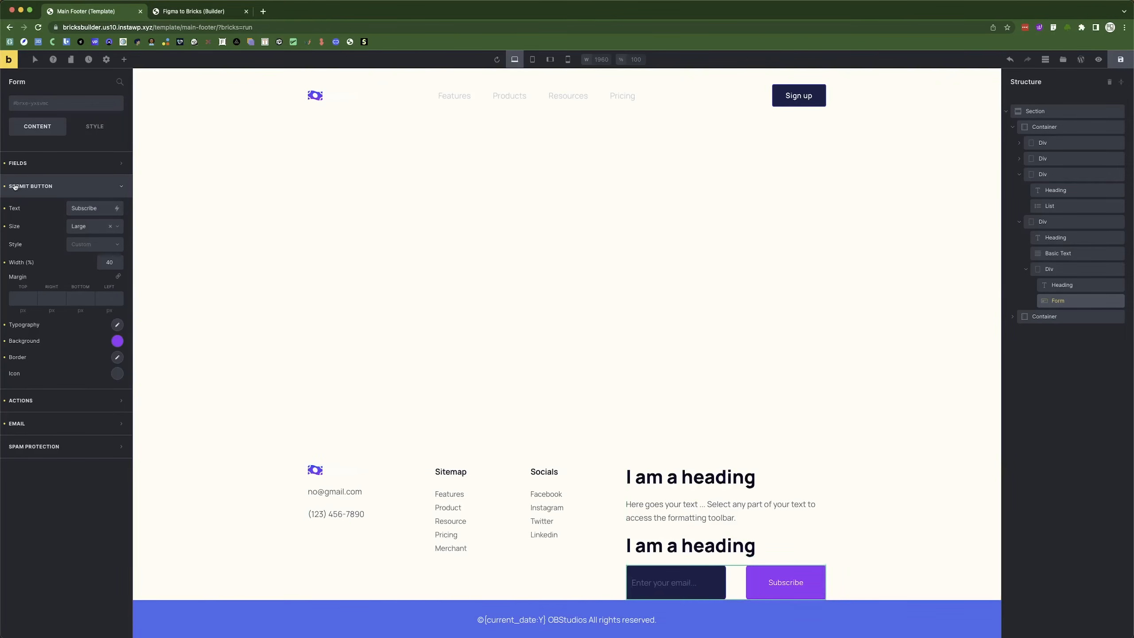
Set the footer email field's top padding to 18 in the form's field settings.
{"action": "left_click", "coordinate": [18, 163]}
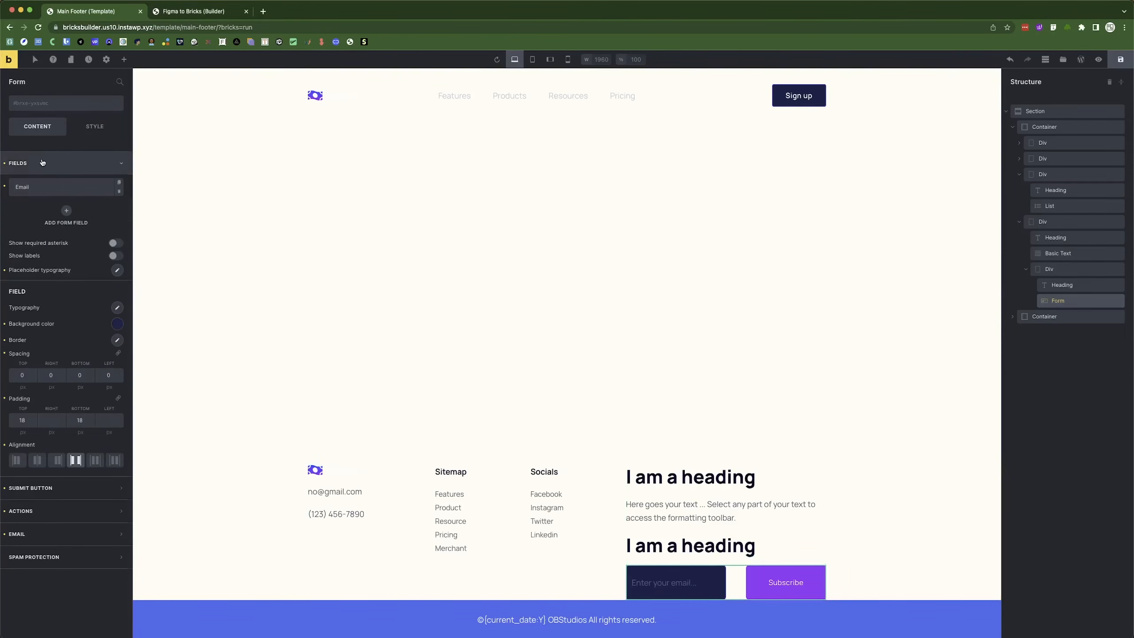
{"action": "double_click", "coordinate": [14, 422]}
{"action": "type", "text": "15"}
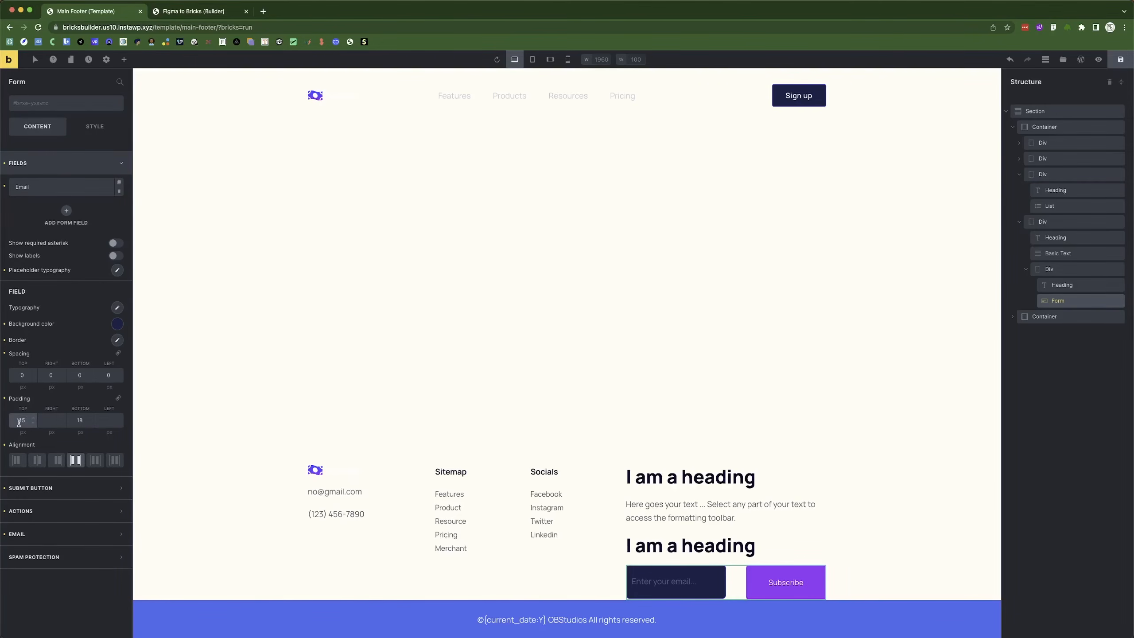
{"action": "key", "text": "BackSpace"}
{"action": "type", "text": "8"}
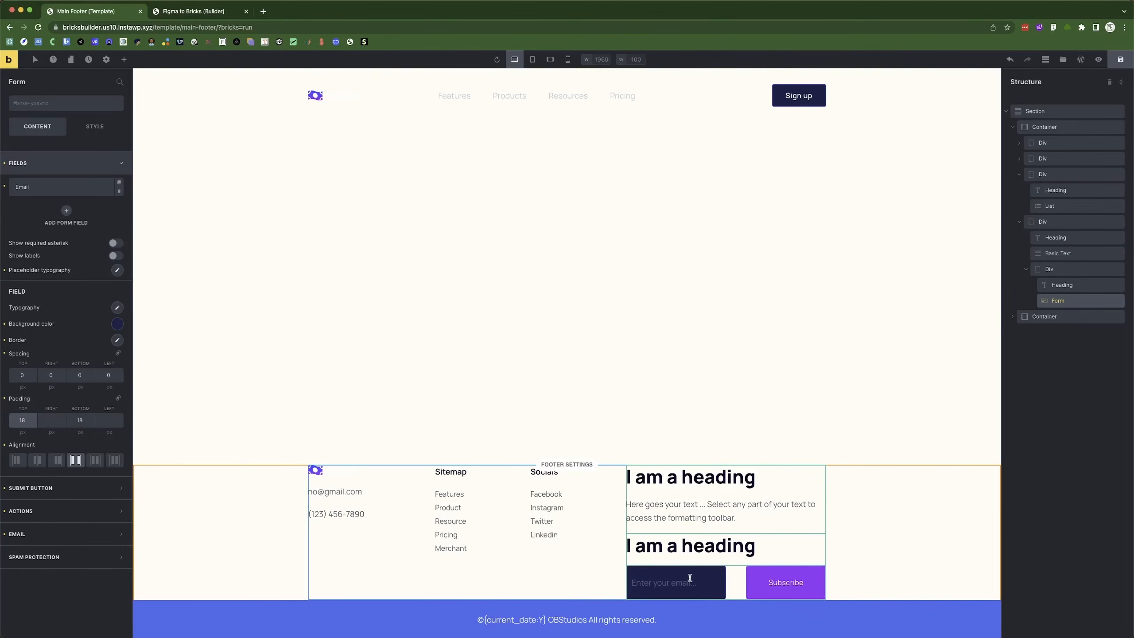
After comparing with the Figma design, set the email placeholder font size to 16.
{"action": "key", "text": "super+Tab"}
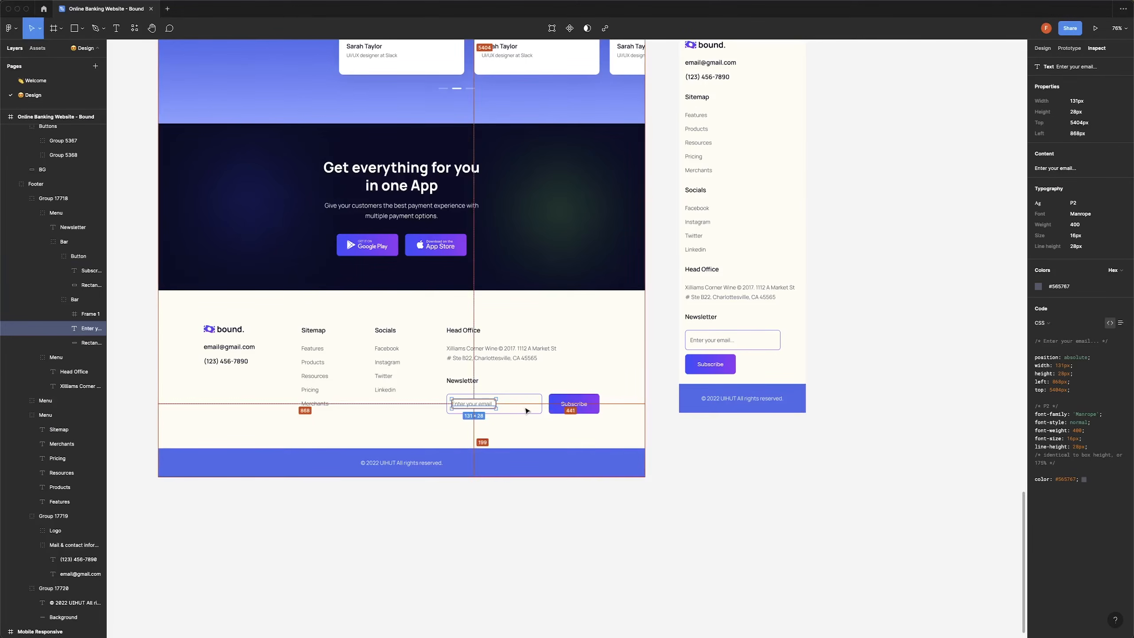
{"action": "key", "text": "super+Tab"}
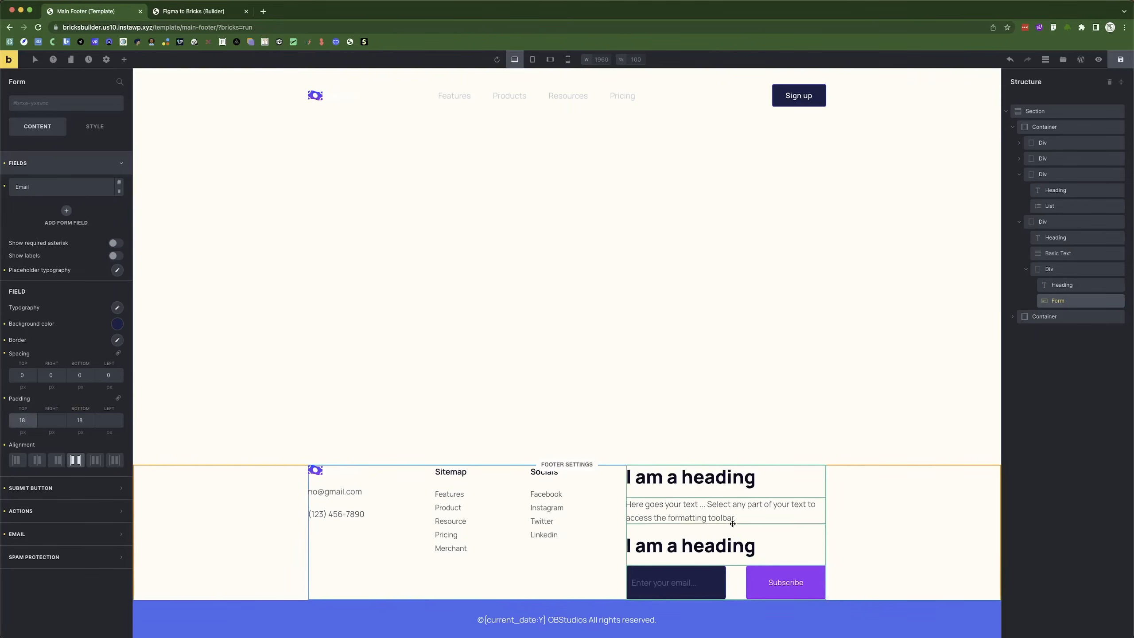
{"action": "key", "text": "super+Tab"}
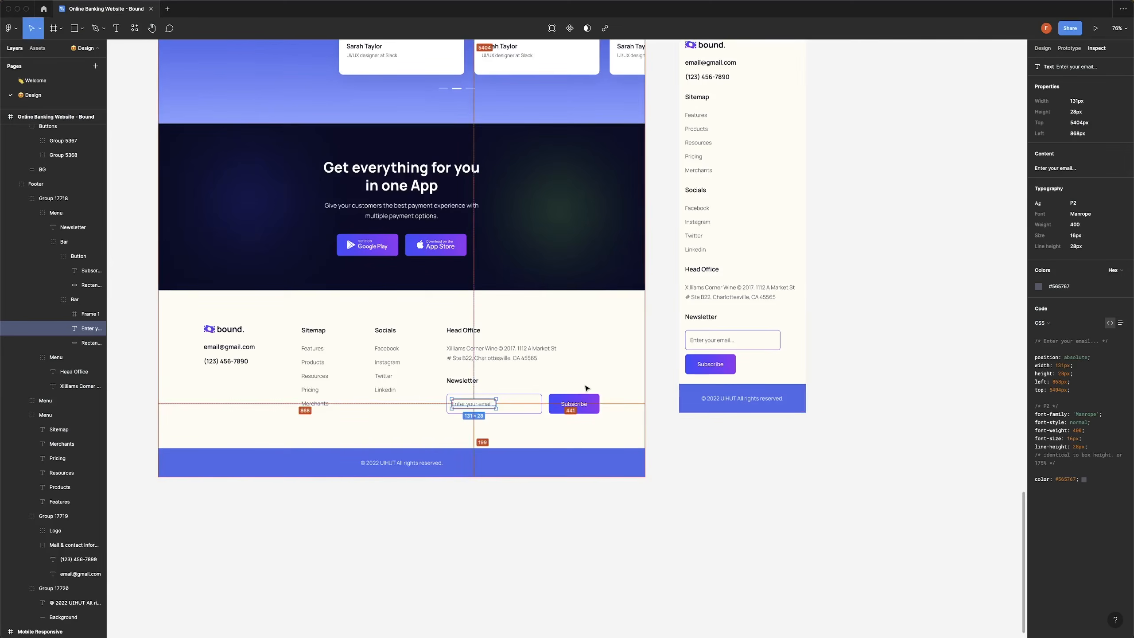
{"action": "key", "text": "super+Tab"}
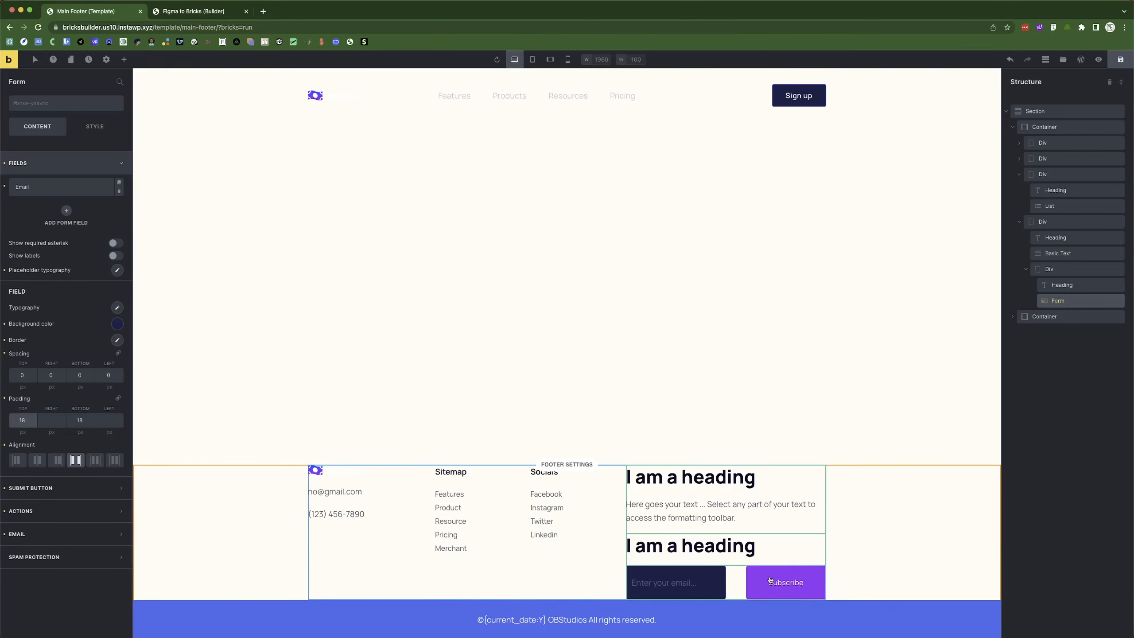
{"action": "key", "text": "super+Tab"}
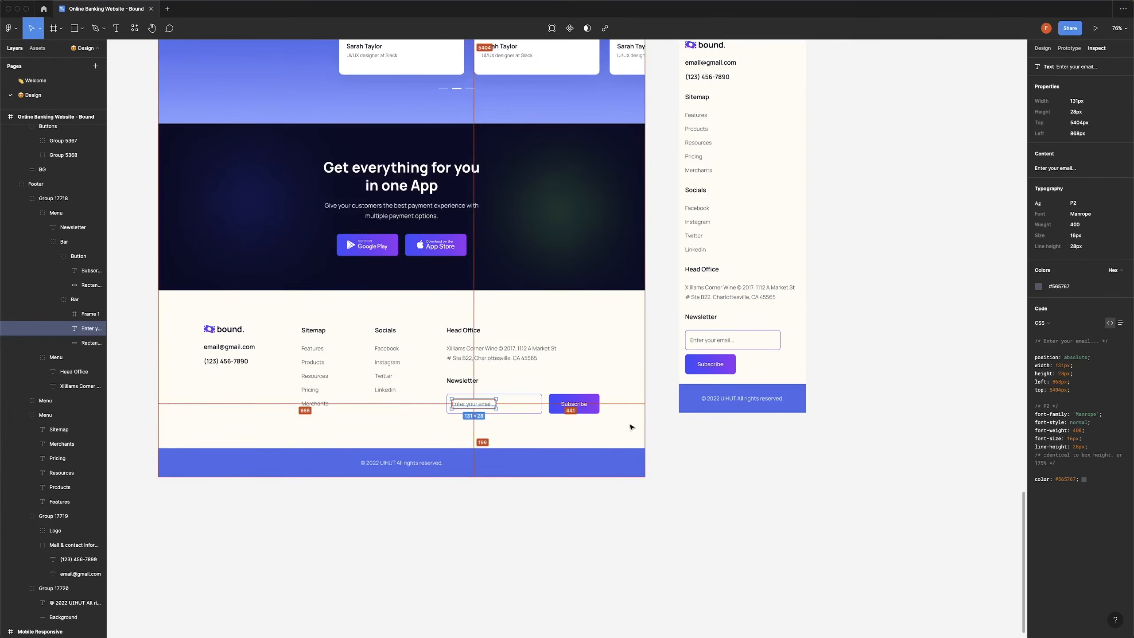
{"action": "key", "text": "super+Tab"}
{"action": "key", "text": "super+Tab"}
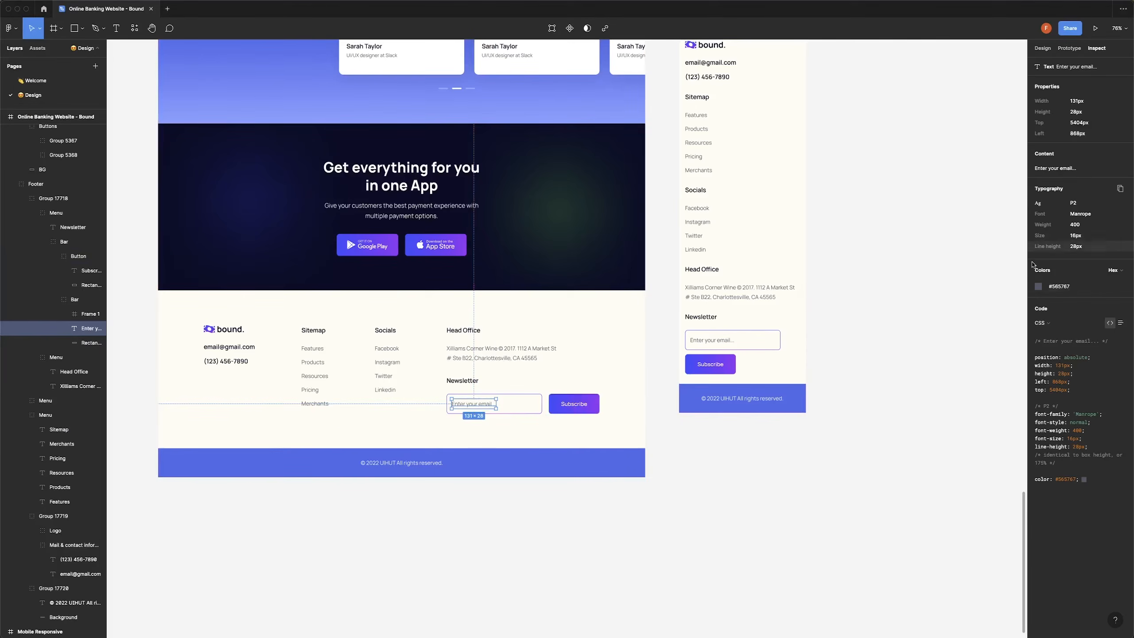
{"action": "key", "text": "super+Tab"}
{"action": "left_click", "coordinate": [117, 270]}
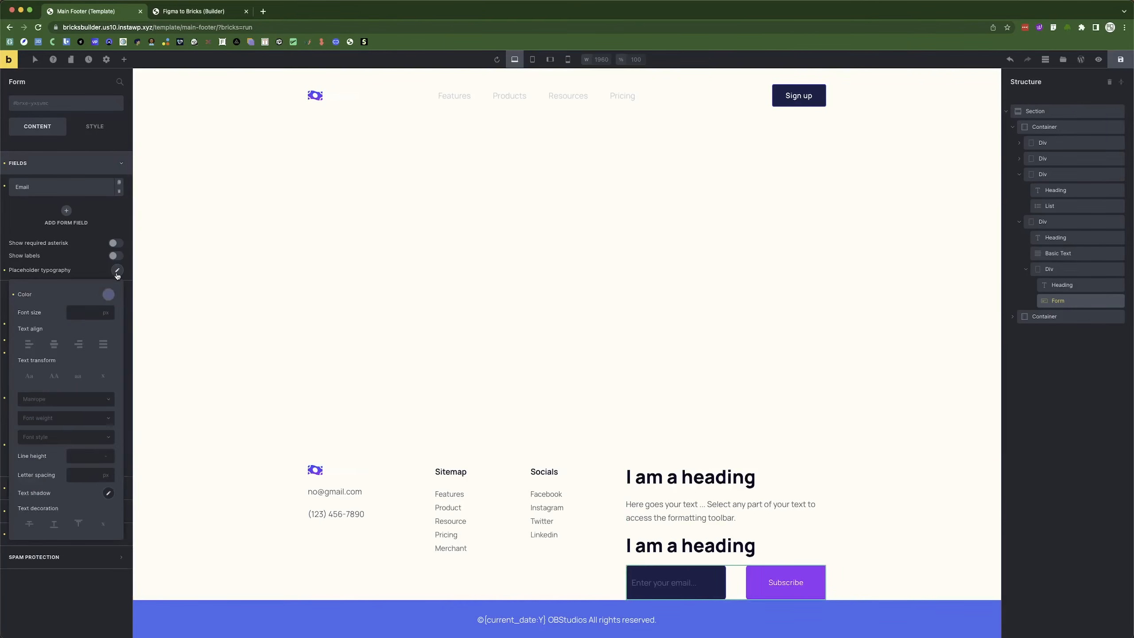
{"action": "left_click", "coordinate": [81, 313]}
{"action": "type", "text": "16"}
{"action": "left_click", "coordinate": [66, 263]}
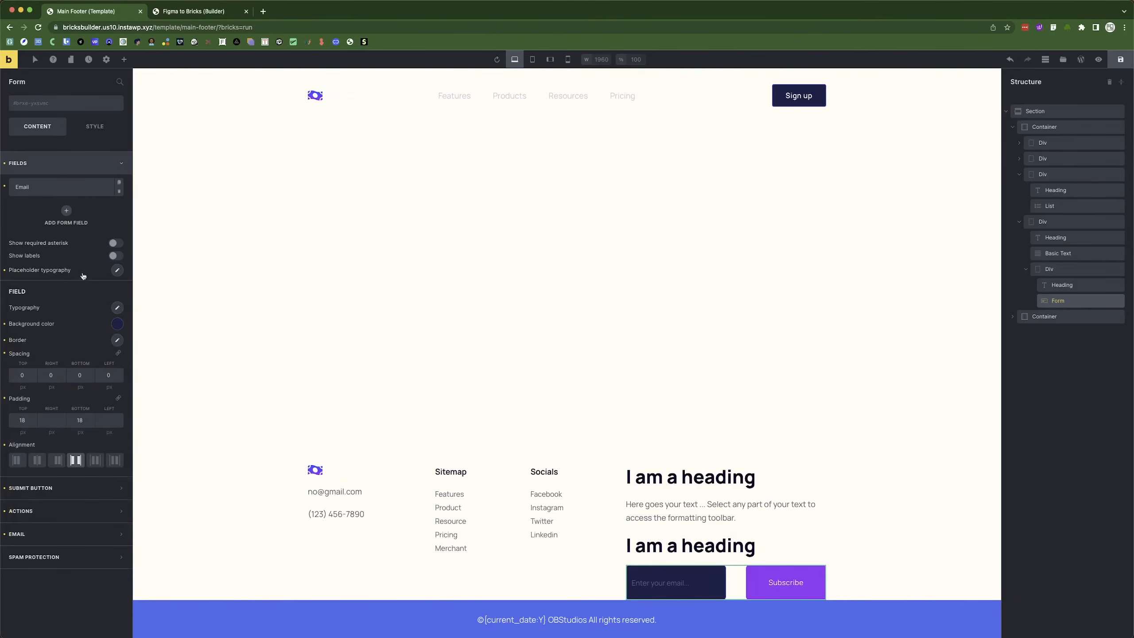
Make the email field's background colour fully transparent, checking it against Figma.
{"action": "left_click", "coordinate": [119, 325]}
{"action": "key", "text": "super+Tab"}
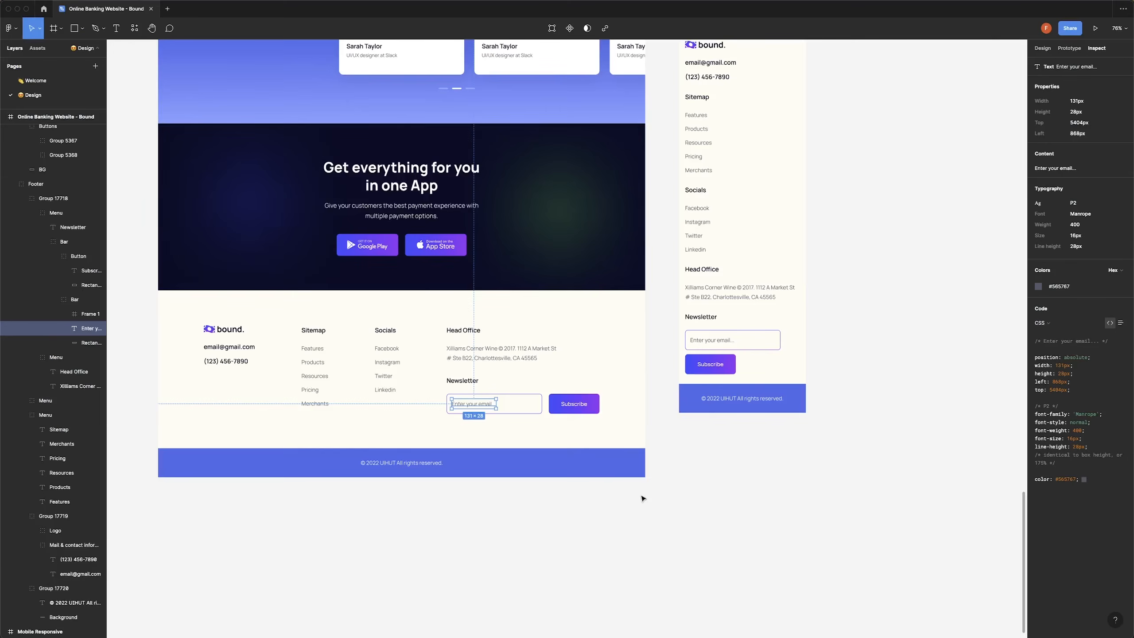
{"action": "key", "text": "super+Tab"}
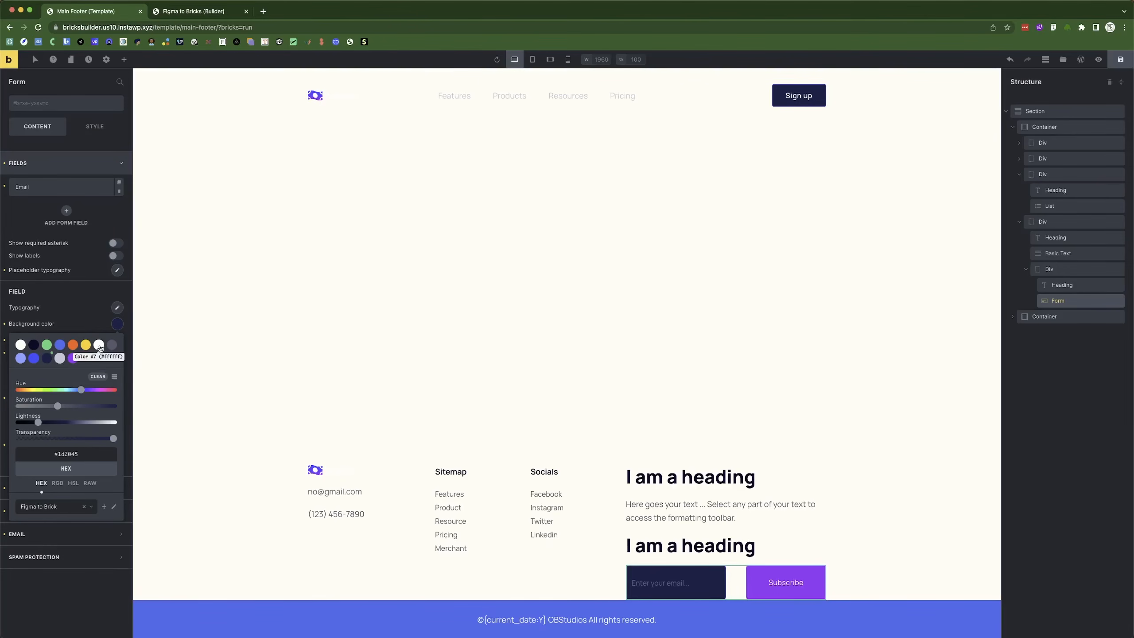
{"action": "left_click_drag", "start_coordinate": [114, 442], "coordinate": [18, 440]}
{"action": "key", "text": "super+Tab"}
{"action": "key", "text": "super+Tab"}
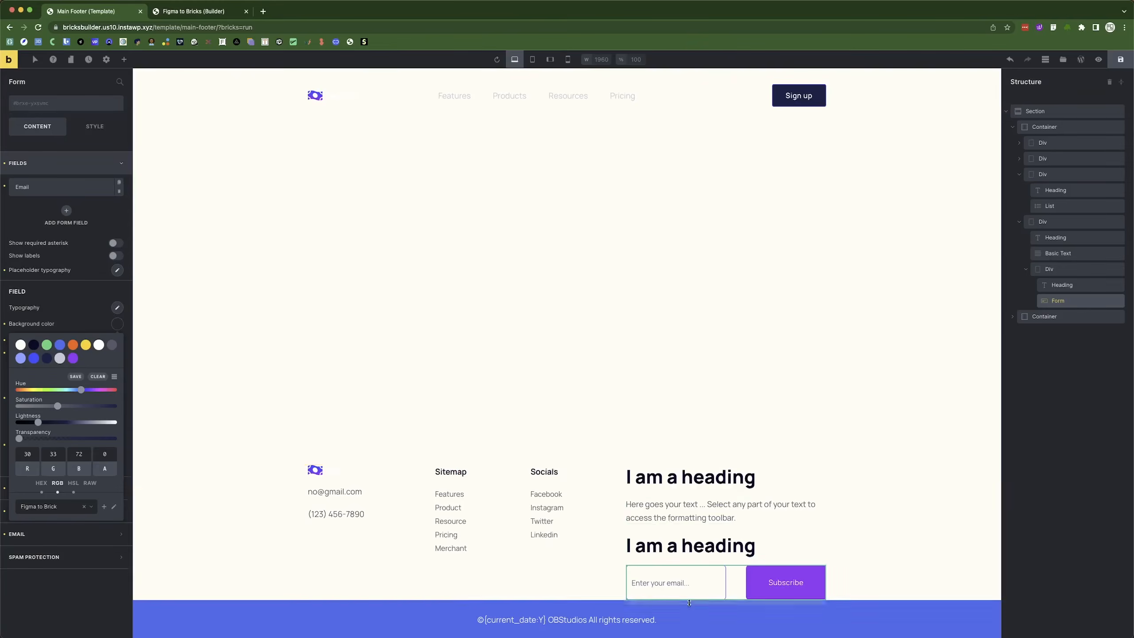
Check the Figma Head Office group and rename the lower footer heading to Newsletter.
{"action": "left_click", "coordinate": [907, 549]}
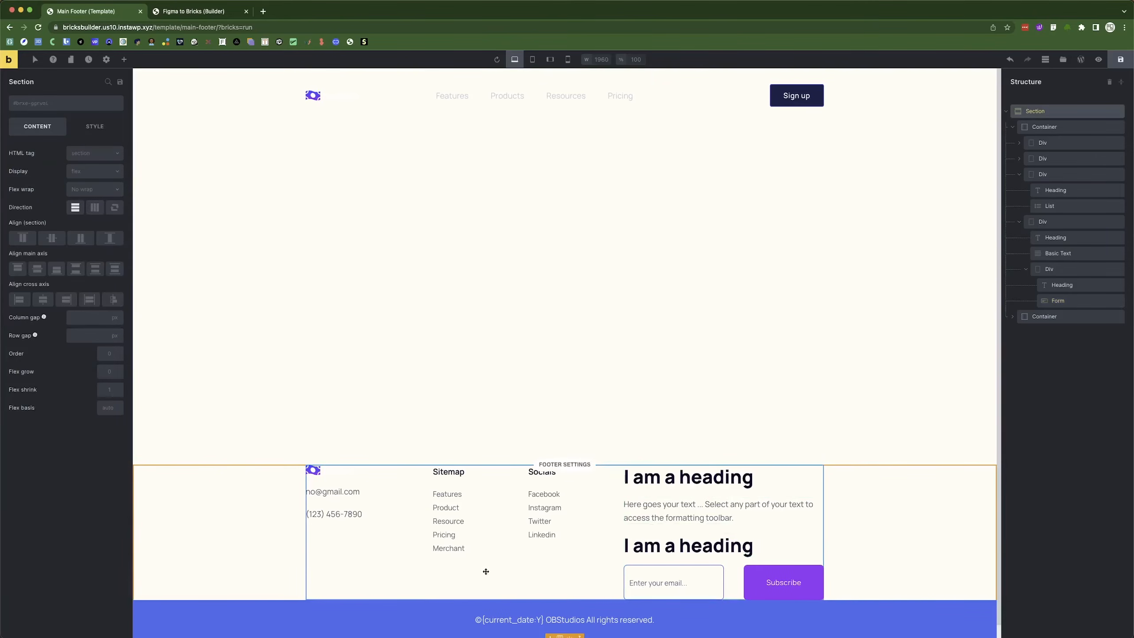
{"action": "key", "text": "super+Tab"}
{"action": "key", "text": "Escape"}
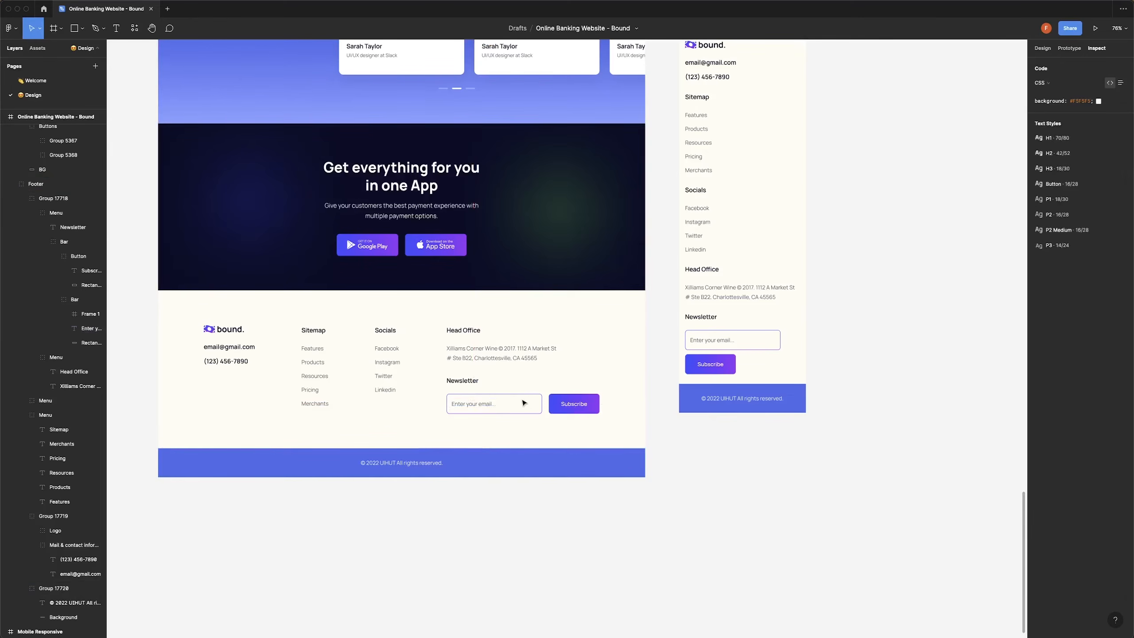
{"action": "double_click", "coordinate": [522, 373]}
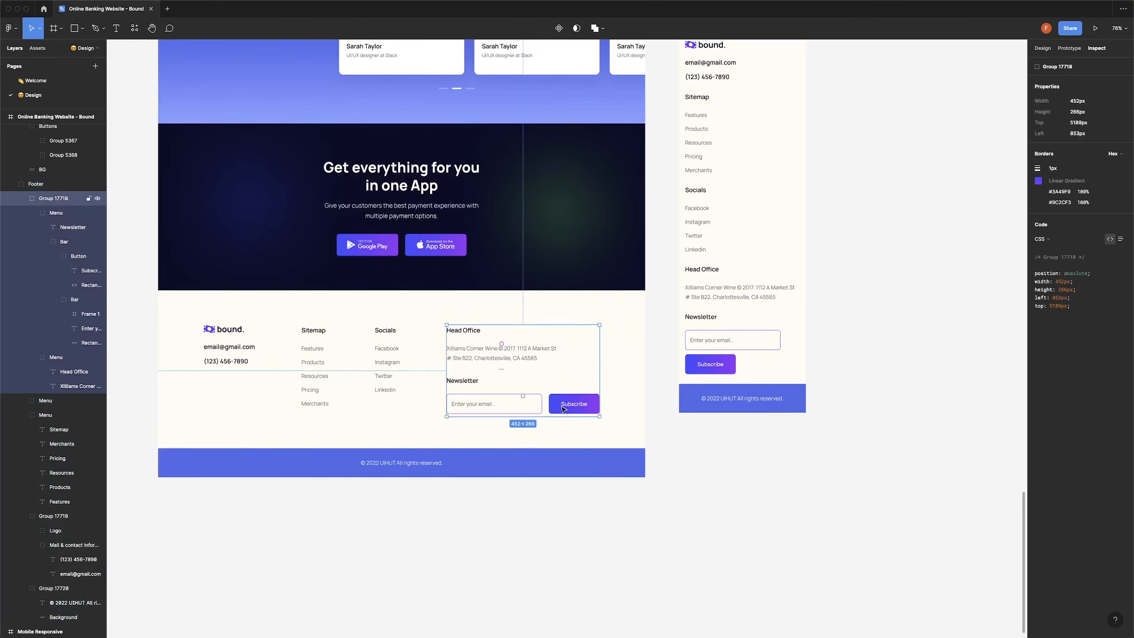
{"action": "key", "text": "super+Tab"}
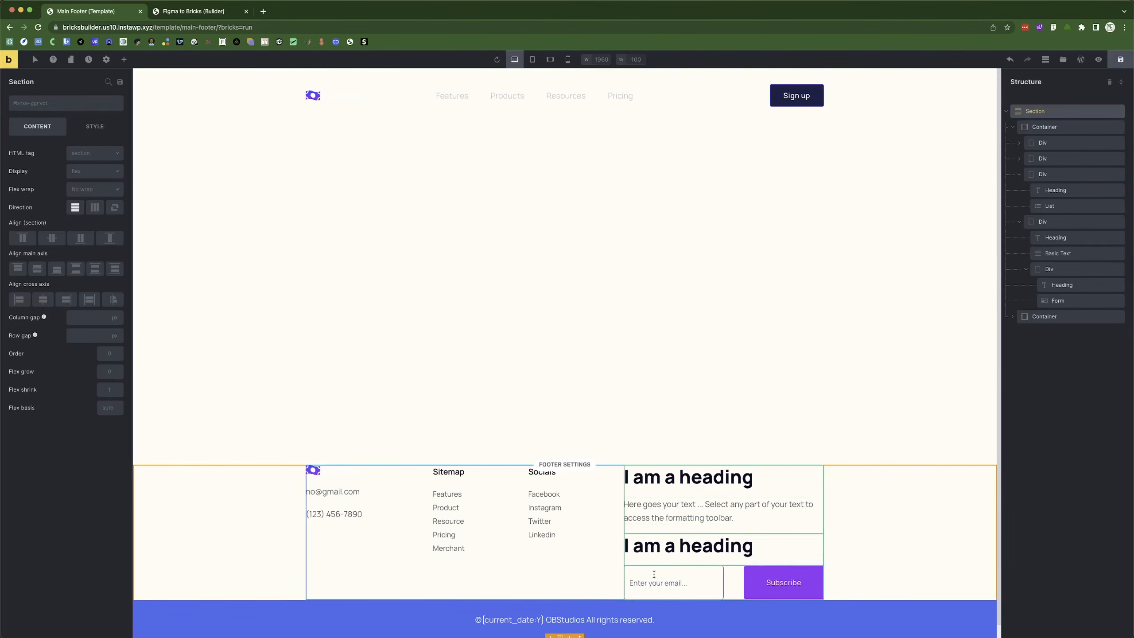
{"action": "key", "text": "super+Tab"}
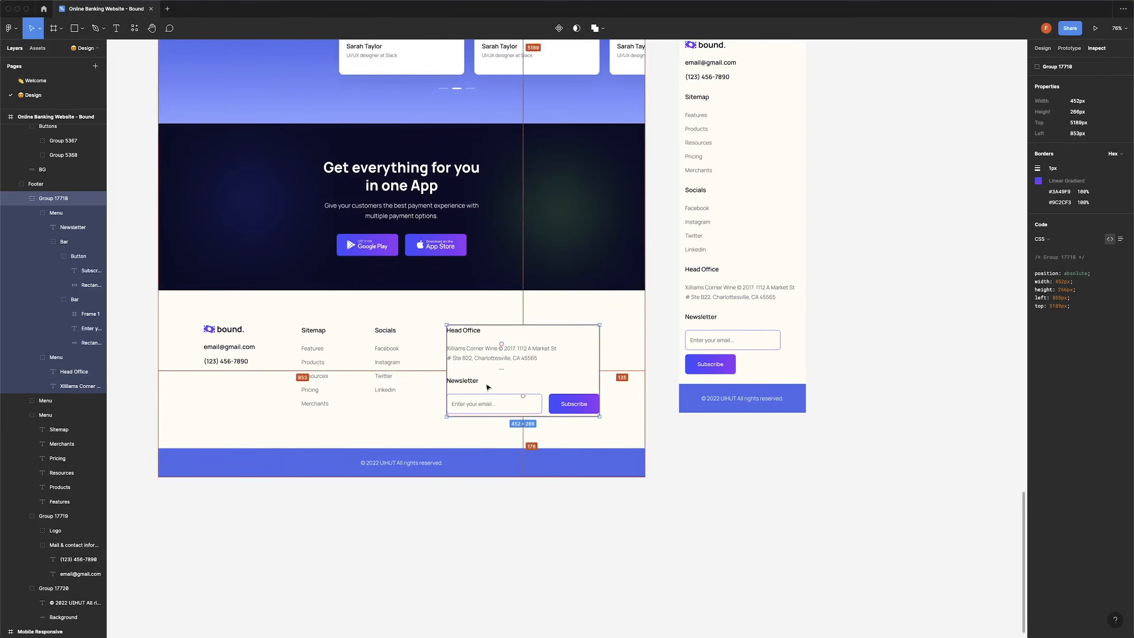
{"action": "key", "text": "super+Tab"}
{"action": "left_click", "coordinate": [691, 545]}
{"action": "left_click_drag", "start_coordinate": [87, 154], "coordinate": [12, 153]}
{"action": "type", "text": "Newsletter"}
{"action": "key", "text": "super+Tab"}
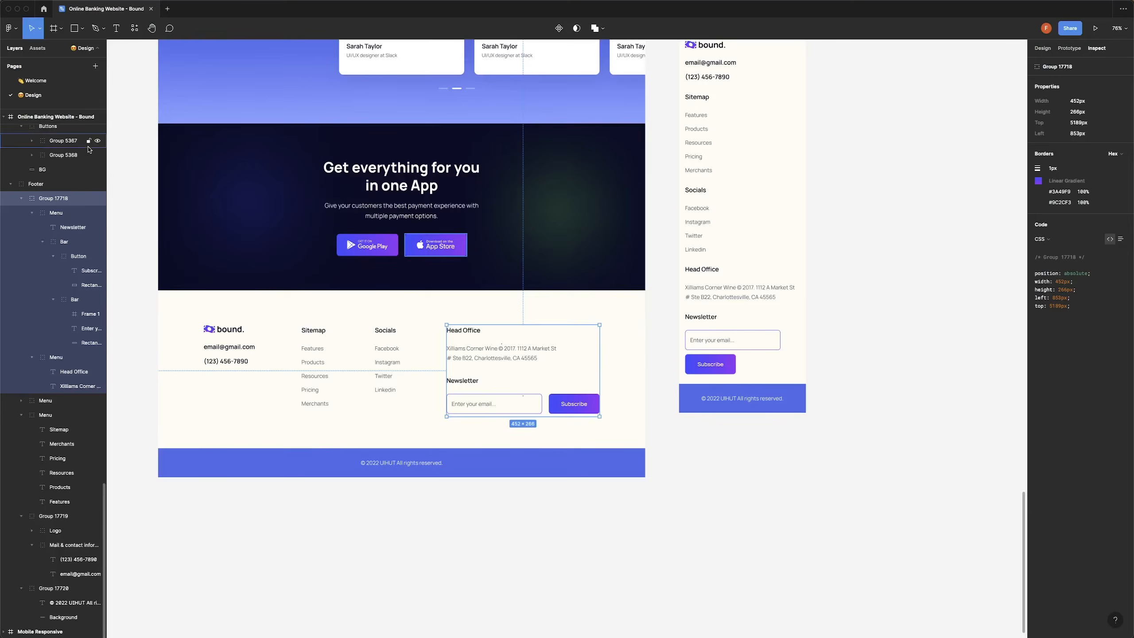
{"action": "key", "text": "super+Tab"}
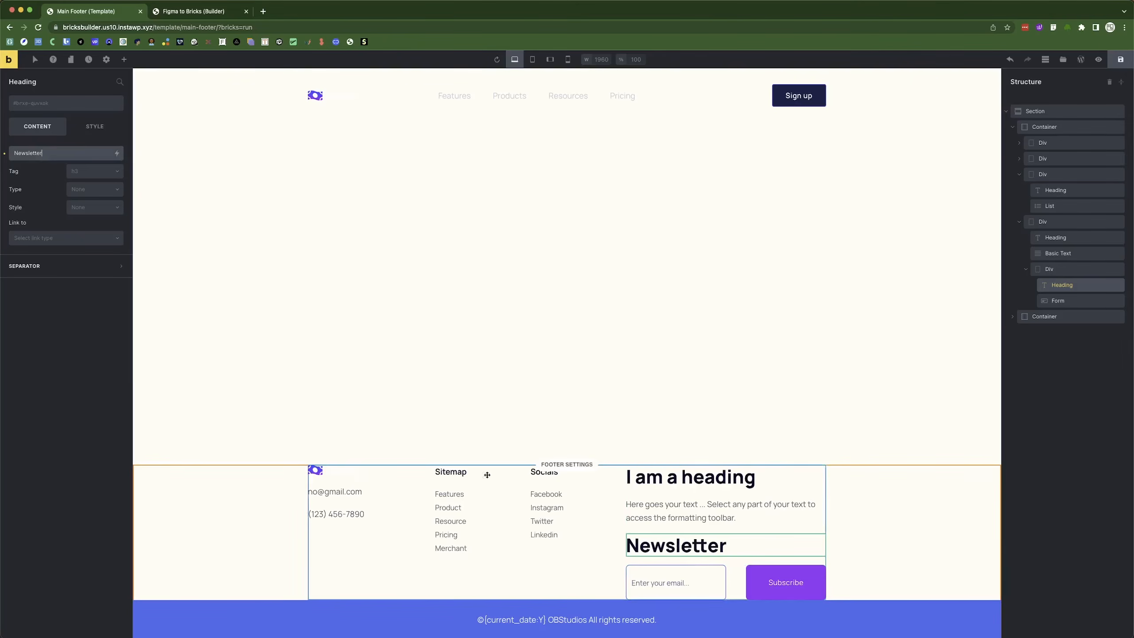
Give the Newsletter heading font size 18 and 30px line height.
{"action": "left_click", "coordinate": [95, 126]}
{"action": "left_click", "coordinate": [71, 180]}
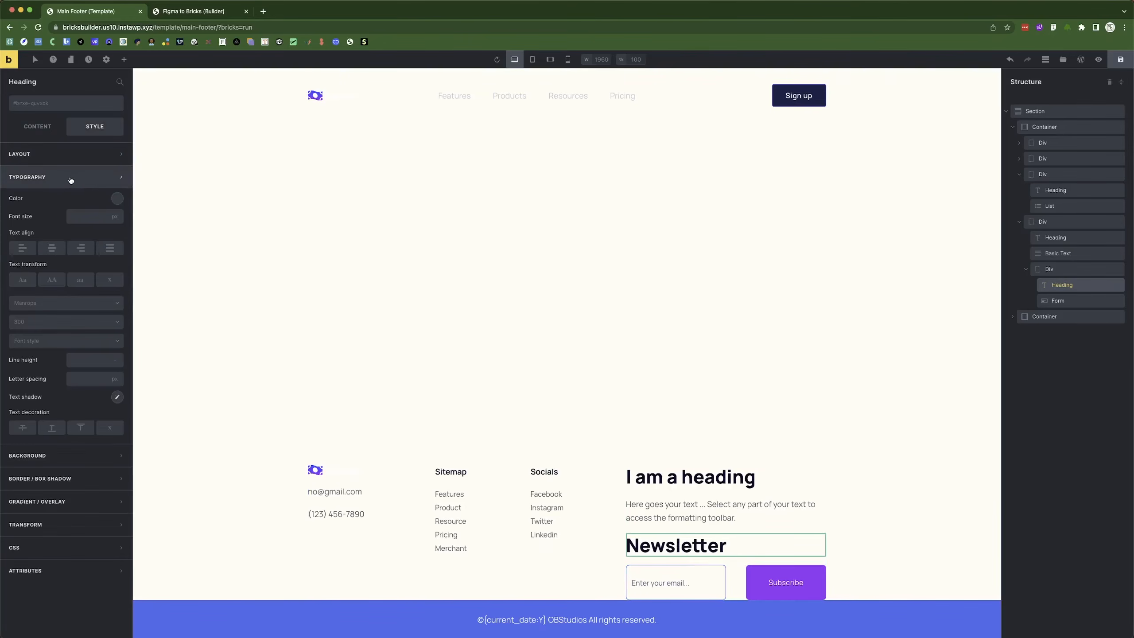
{"action": "left_click", "coordinate": [81, 218]}
{"action": "type", "text": "18"}
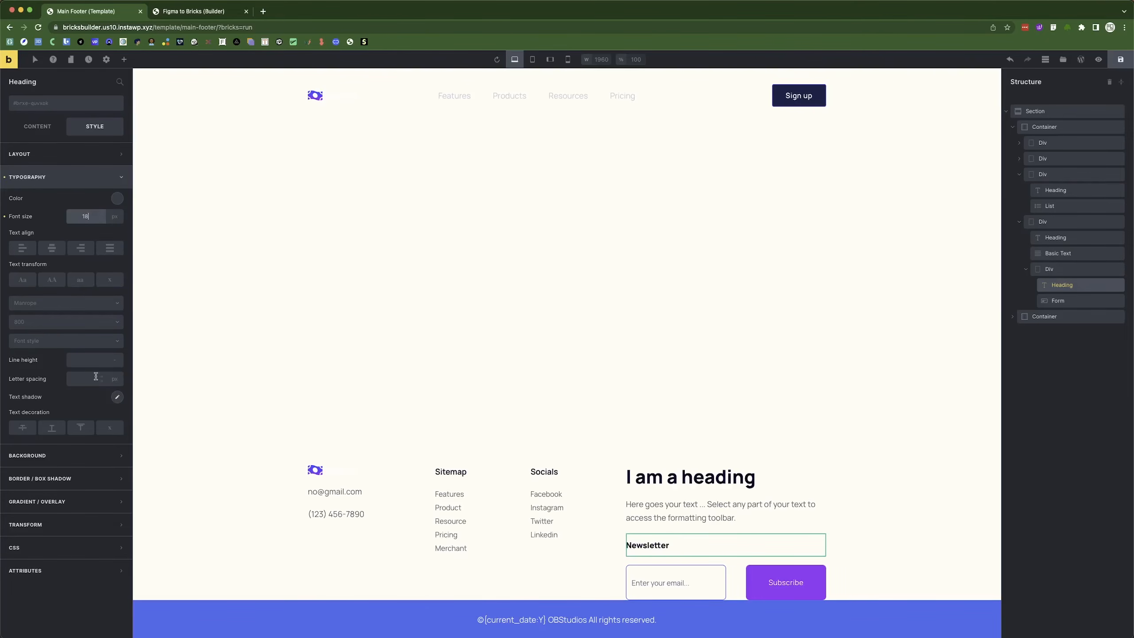
{"action": "left_click", "coordinate": [89, 361]}
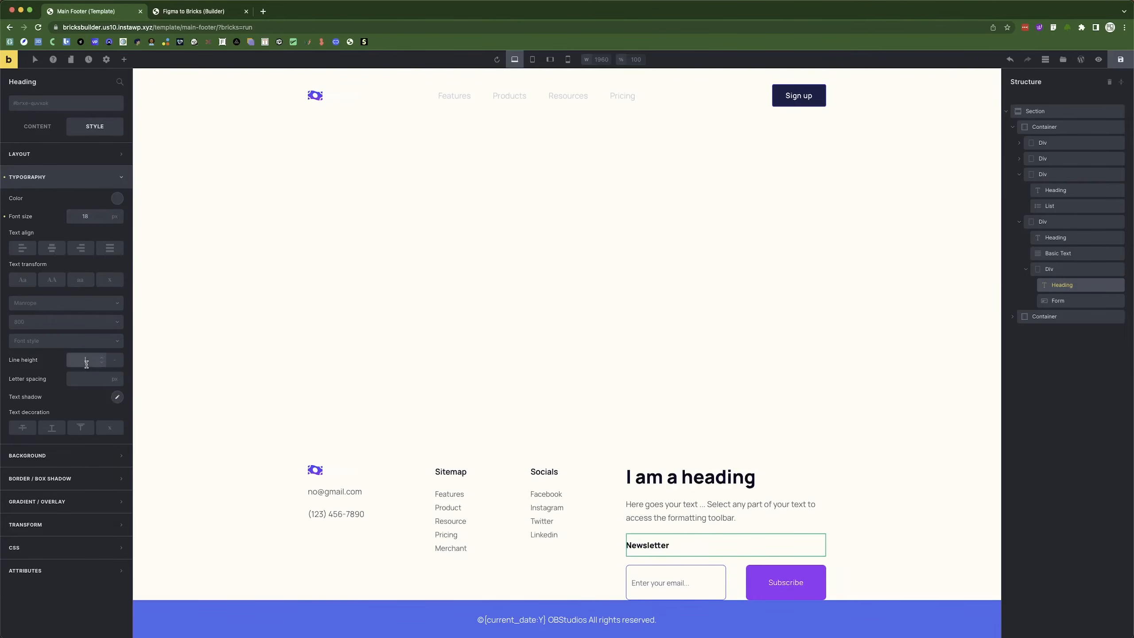
{"action": "type", "text": "30"}
{"action": "left_click", "coordinate": [114, 360]}
{"action": "left_click", "coordinate": [104, 378]}
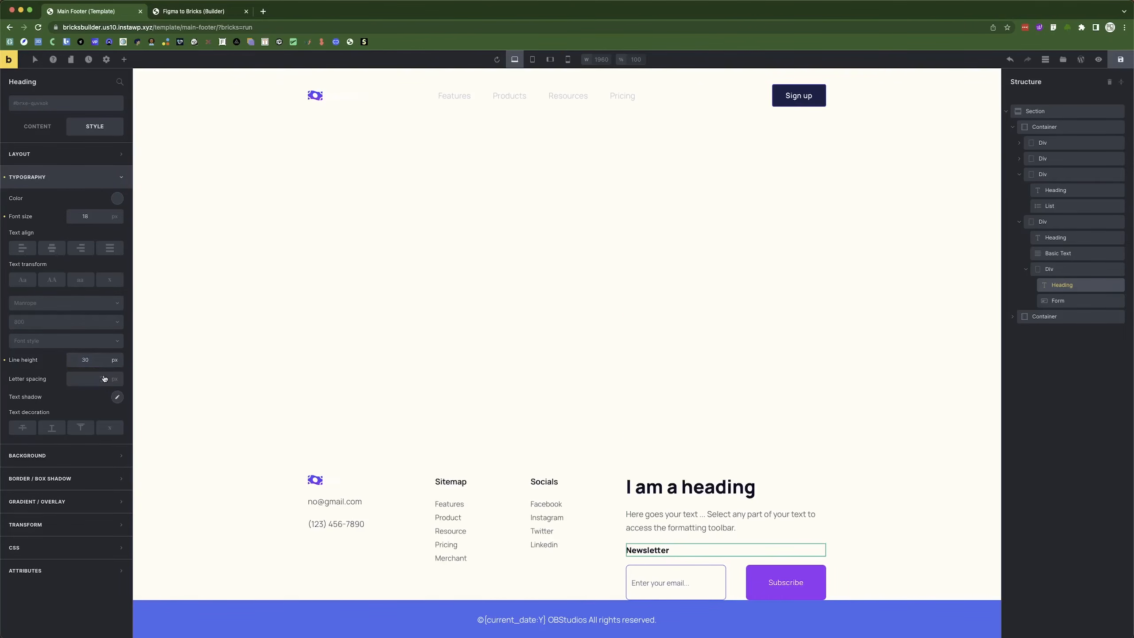
Duplicate the Newsletter heading to the top of the column and delete the 'I am a heading' element.
{"action": "right_click", "coordinate": [654, 549]}
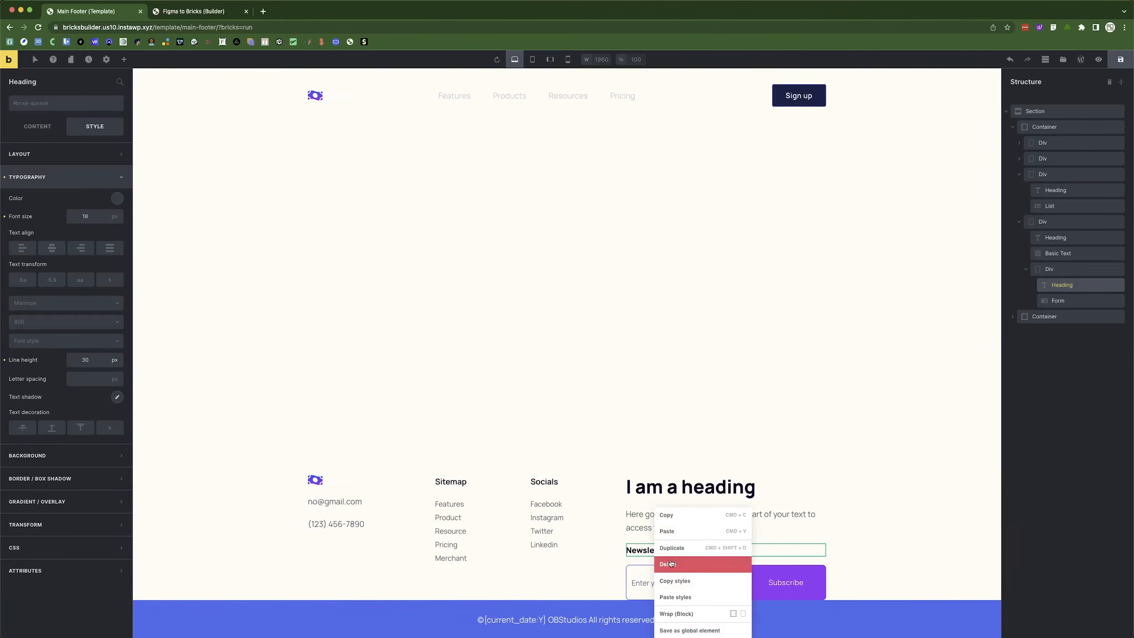
{"action": "left_click", "coordinate": [670, 564]}
{"action": "left_click_drag", "start_coordinate": [655, 511], "coordinate": [670, 467]}
{"action": "left_click", "coordinate": [685, 467]}
{"action": "right_click", "coordinate": [684, 467]}
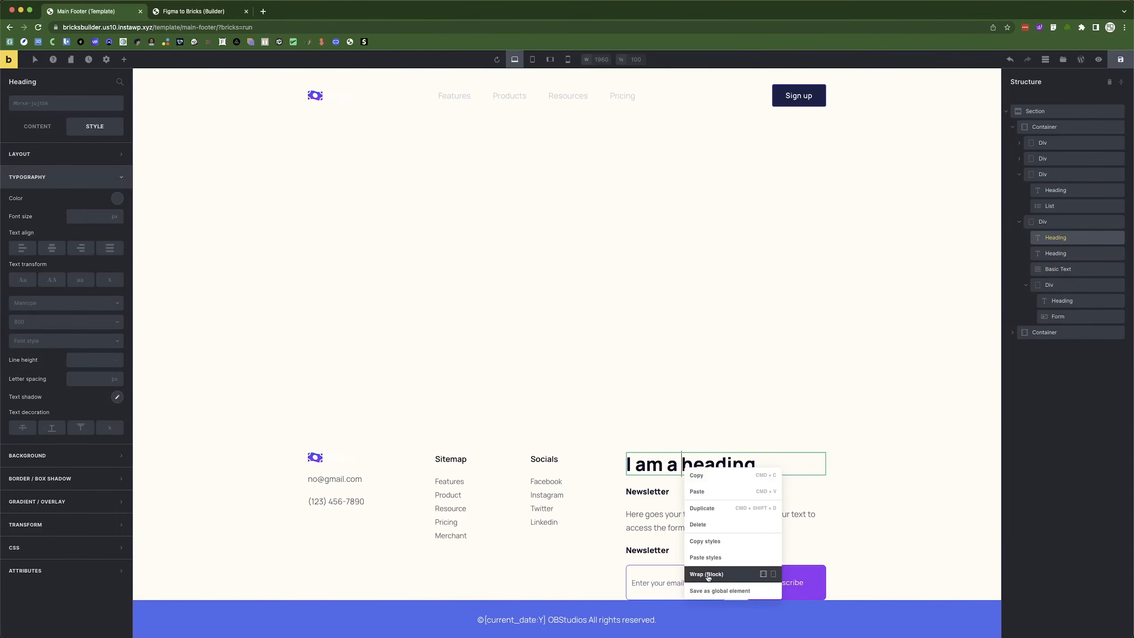
{"action": "left_click", "coordinate": [698, 525]}
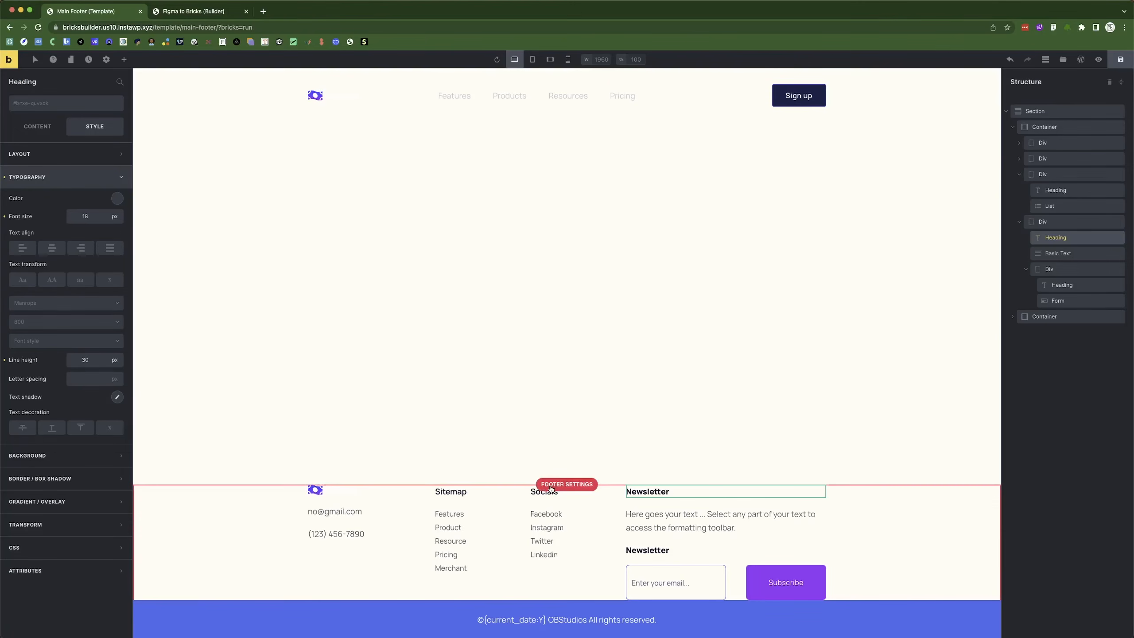
Copy the Socials heading into the newsletter column and delete the extra Newsletter heading.
{"action": "right_click", "coordinate": [536, 494]}
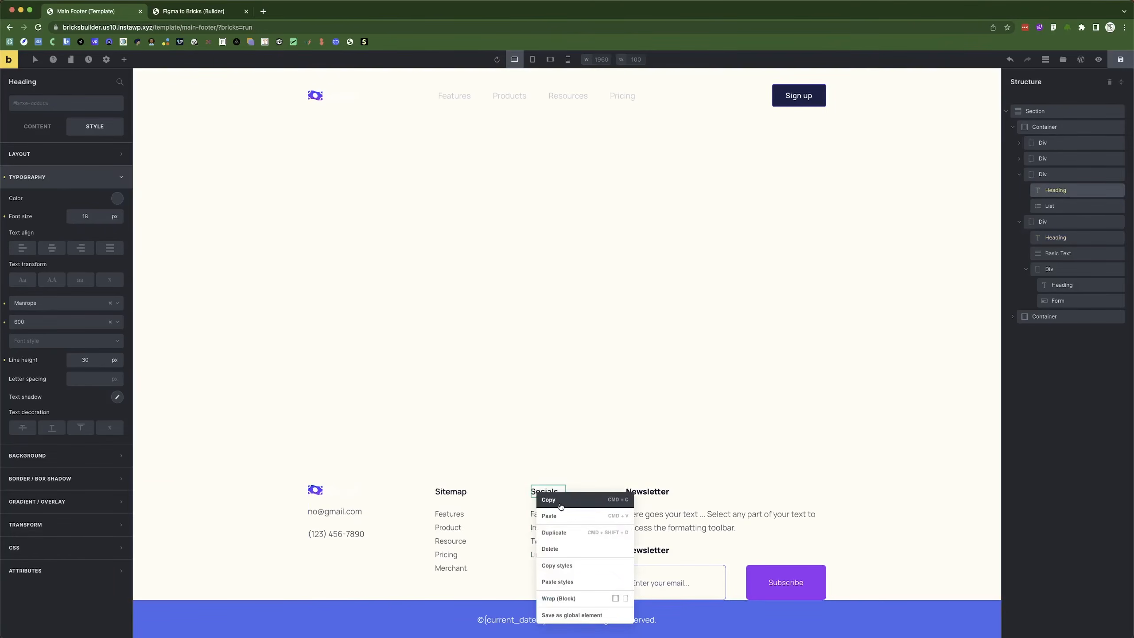
{"action": "left_click", "coordinate": [549, 499]}
{"action": "right_click", "coordinate": [635, 492]}
{"action": "left_click", "coordinate": [668, 516]}
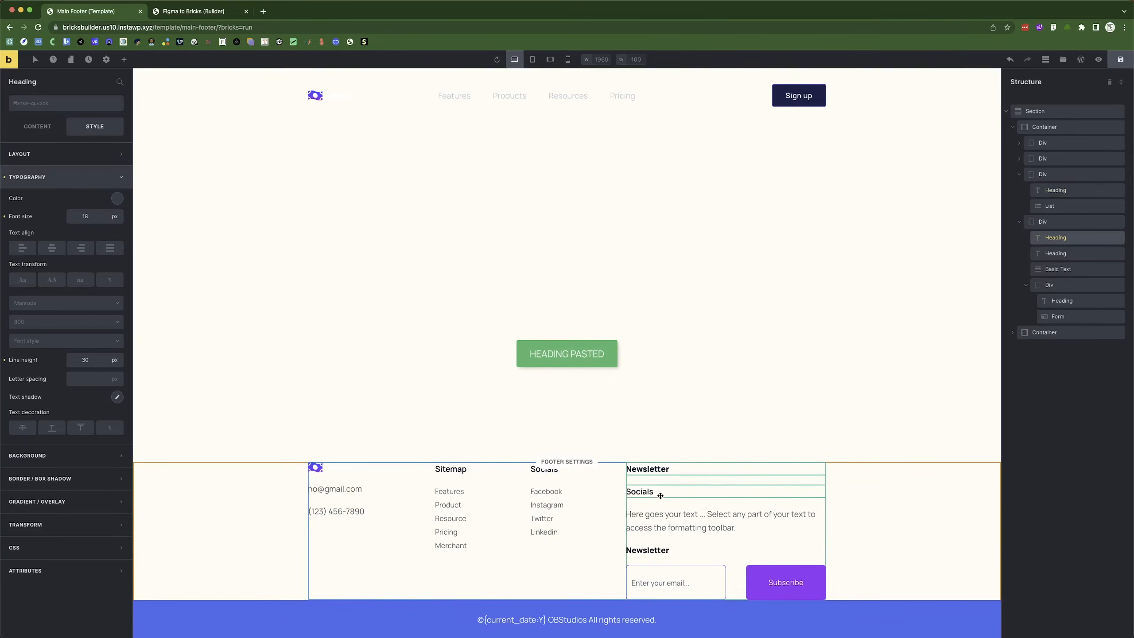
{"action": "right_click", "coordinate": [653, 470]}
{"action": "left_click", "coordinate": [687, 525]}
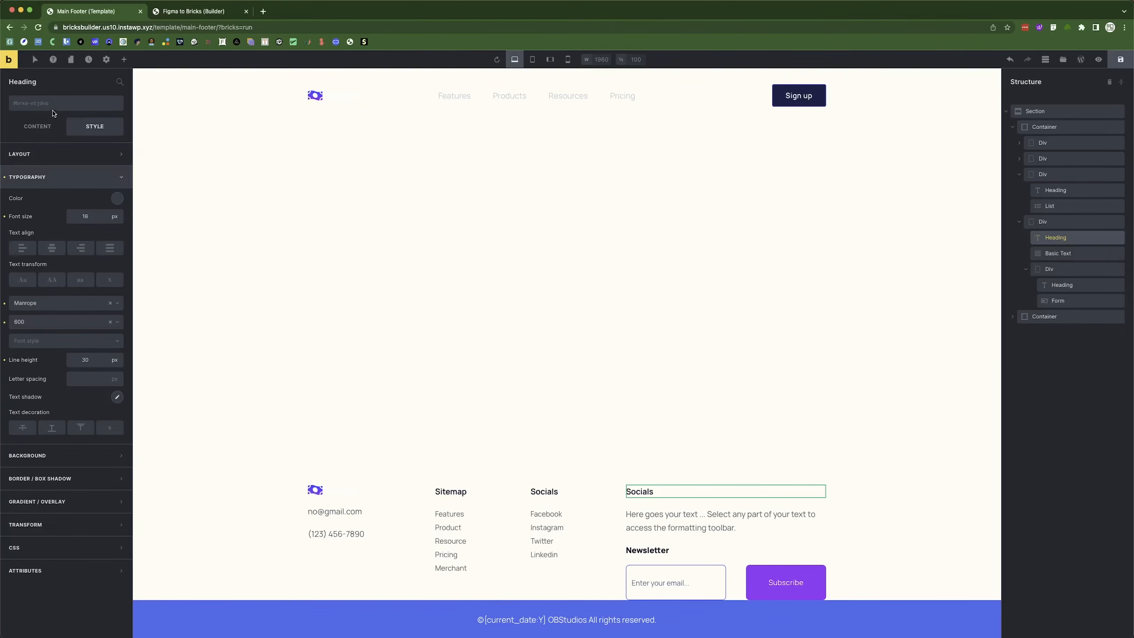
Rename the pasted heading to Head Office.
{"action": "left_click", "coordinate": [38, 125]}
{"action": "double_click", "coordinate": [53, 152]}
{"action": "type", "text": "Head Office"}
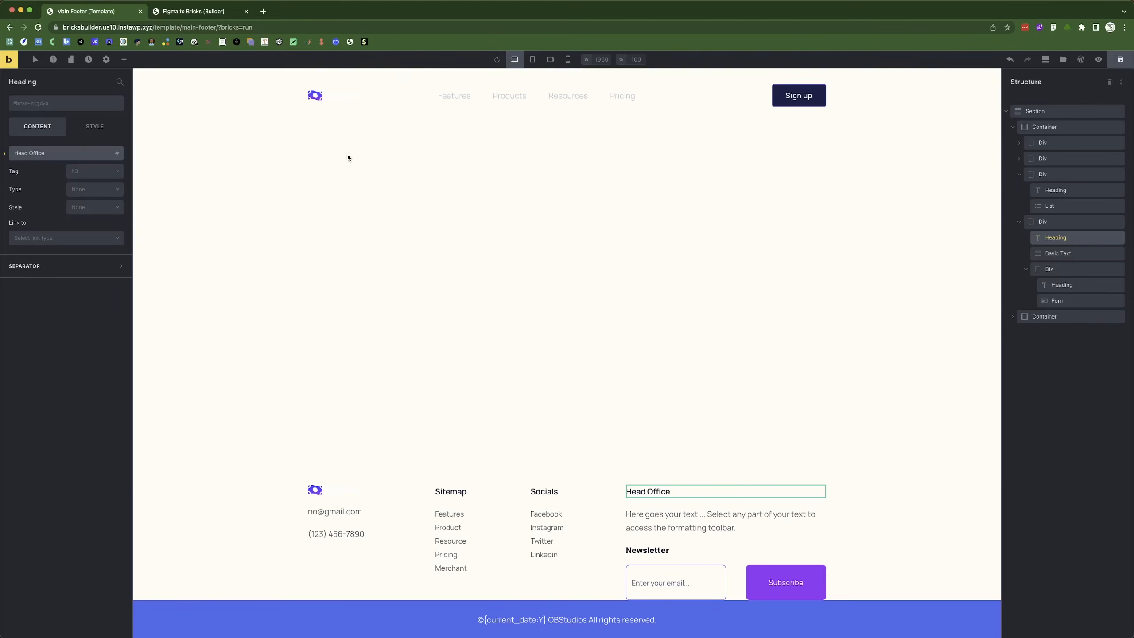
{"action": "left_click", "coordinate": [658, 526]}
Replace the placeholder paragraph with the head office address copied from Figma.
{"action": "key", "text": "super+Tab"}
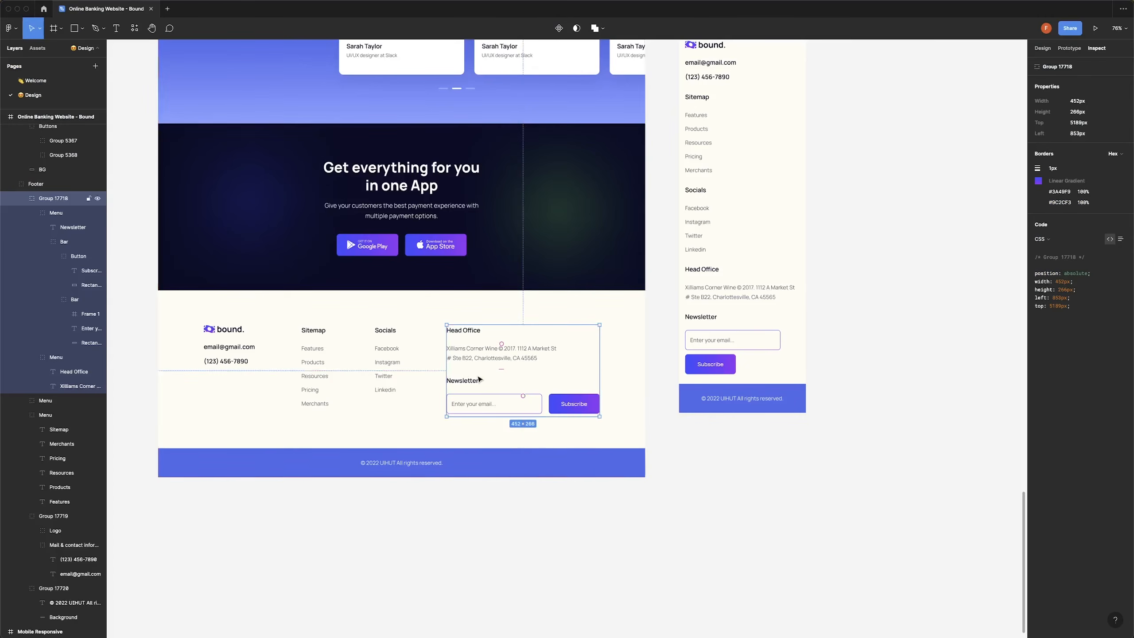
{"action": "left_click", "coordinate": [466, 347]}
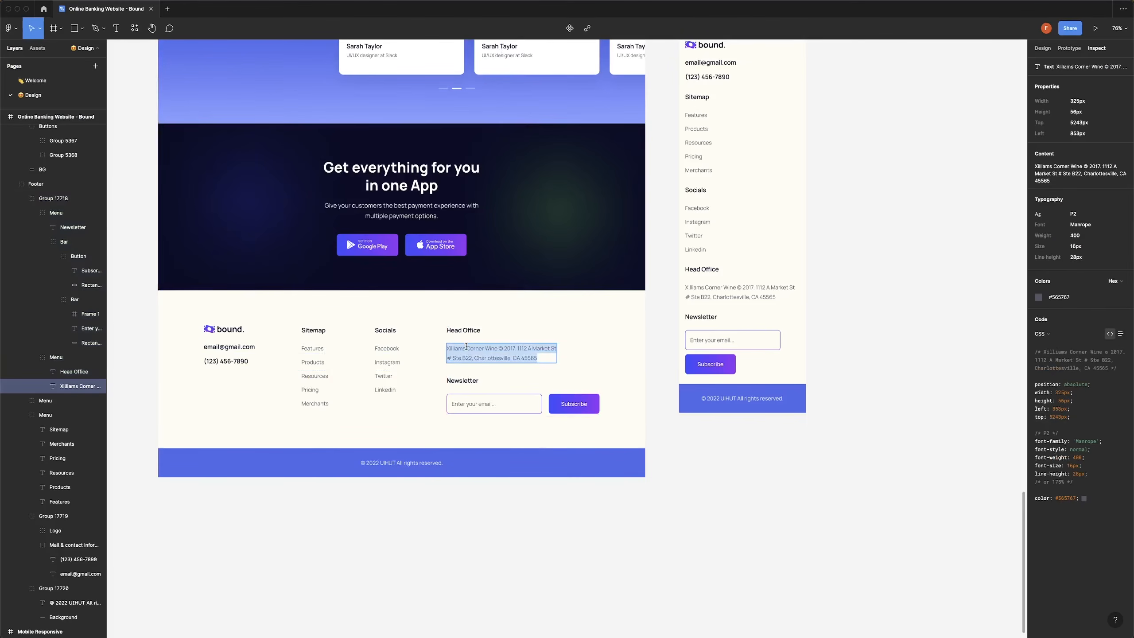
{"action": "key", "text": "super+Tab"}
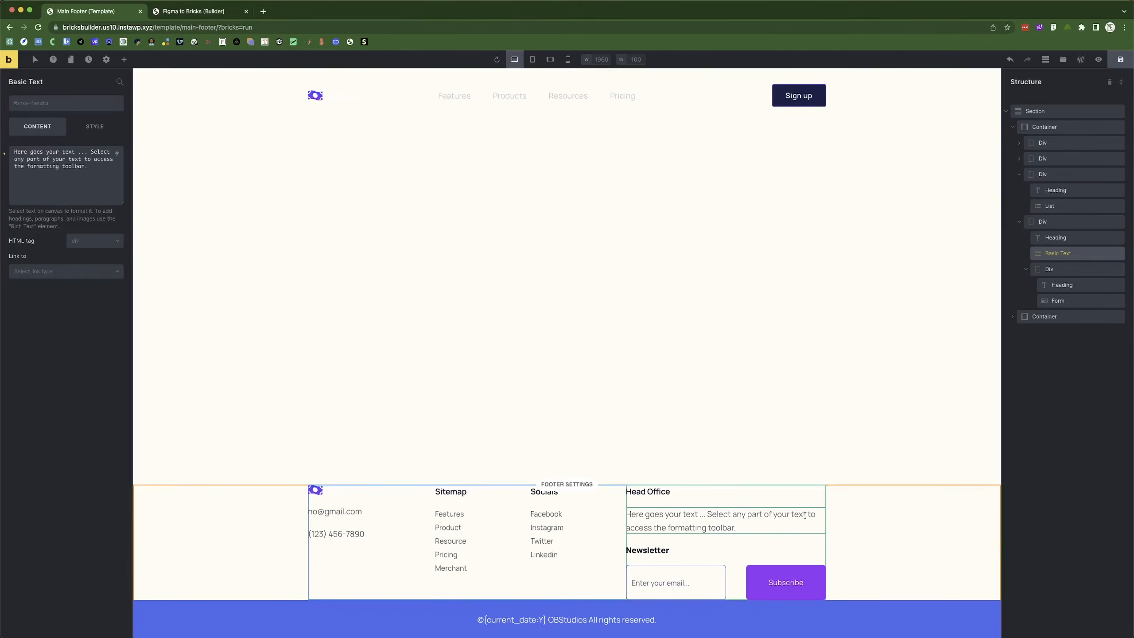
{"action": "triple_click", "coordinate": [32, 154]}
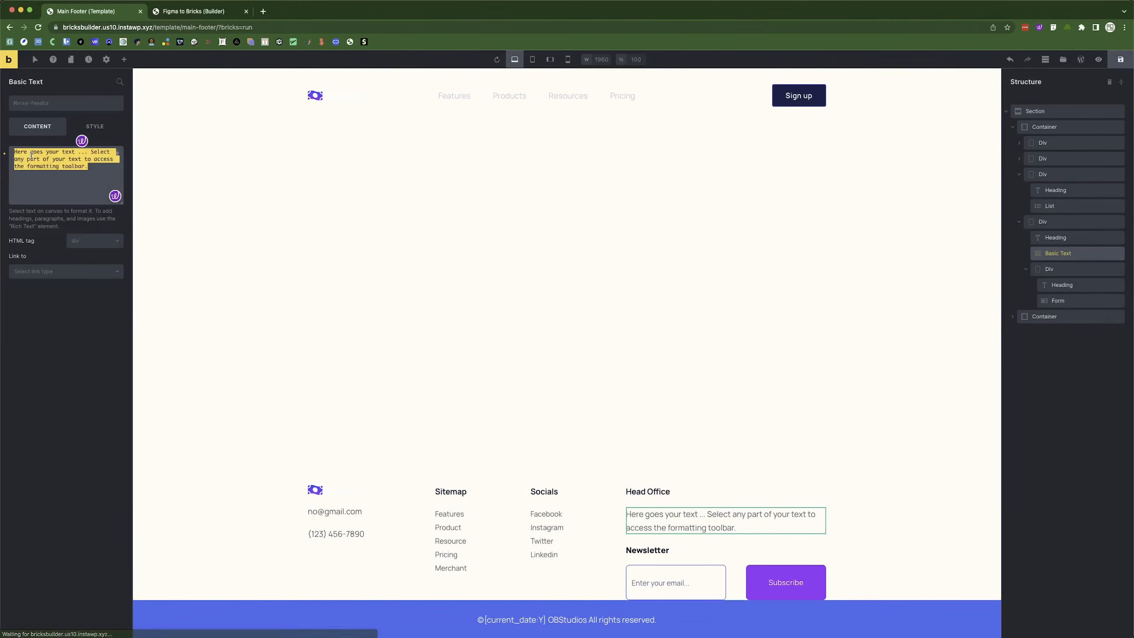
{"action": "key", "text": "super+v"}
Set the address paragraph's width to 325.
{"action": "left_click", "coordinate": [95, 127]}
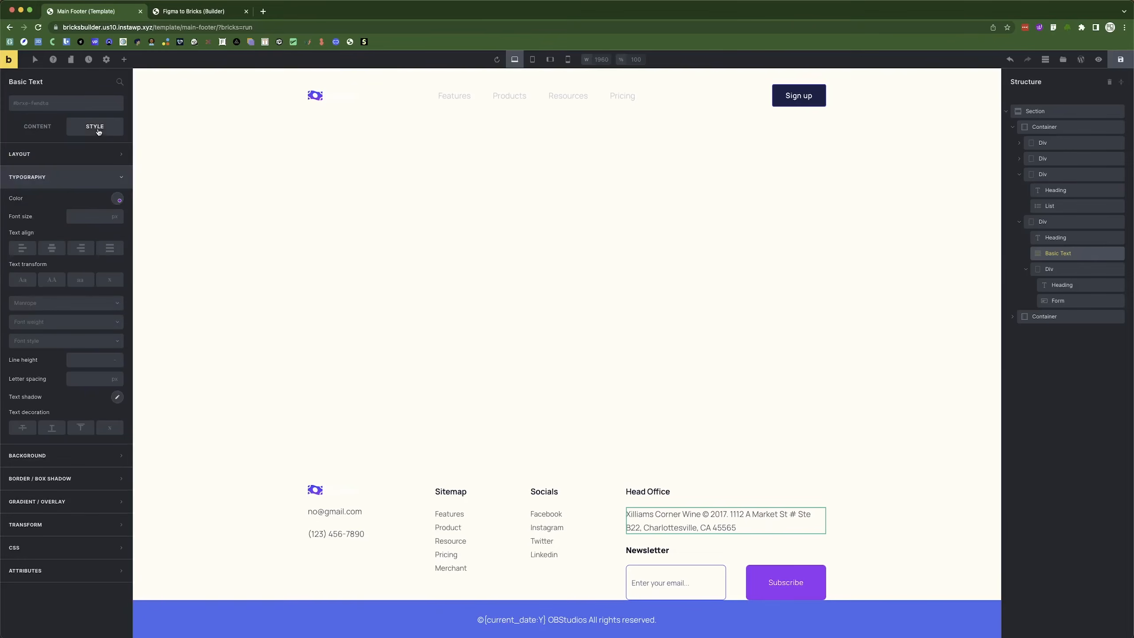
{"action": "left_click", "coordinate": [44, 154]}
{"action": "left_click", "coordinate": [76, 303]}
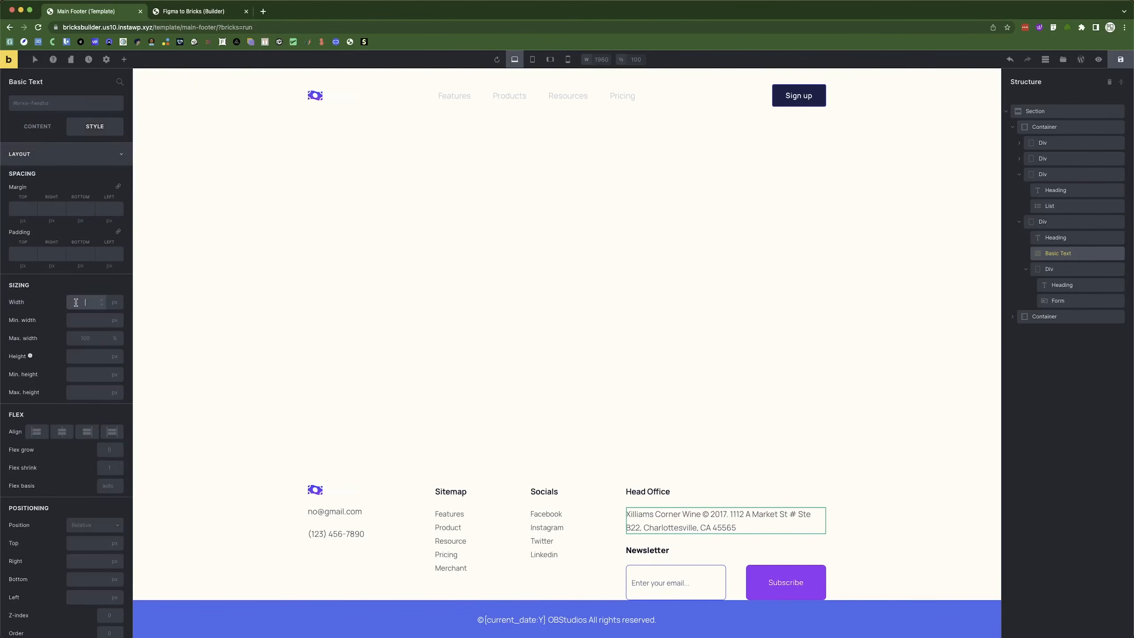
{"action": "type", "text": "325"}
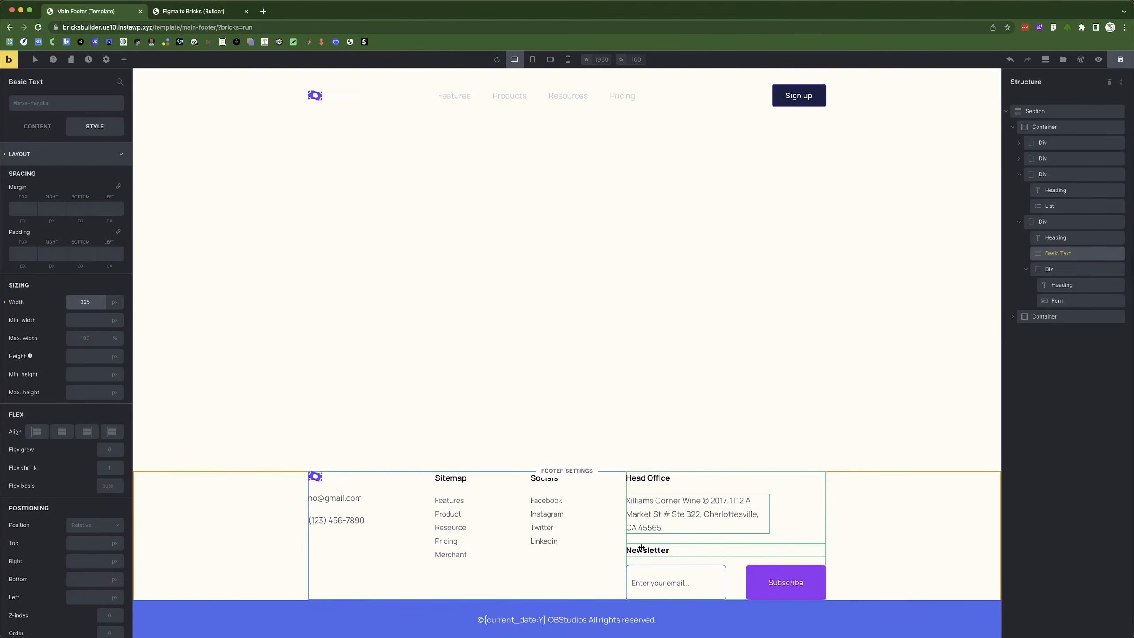
{"action": "left_click", "coordinate": [241, 554]}
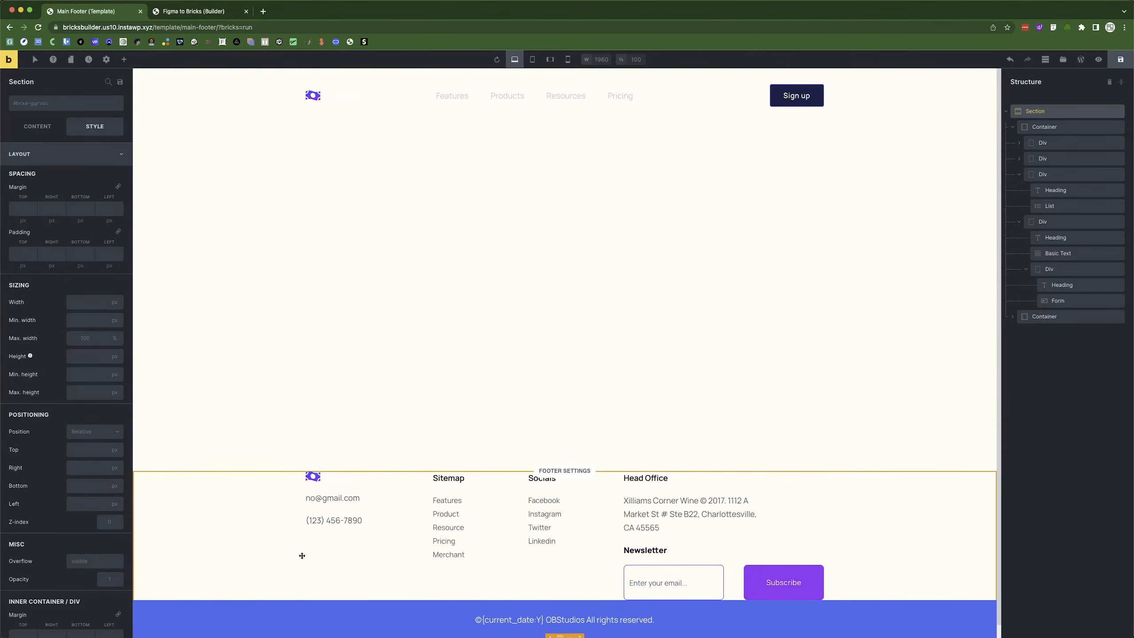
Replace the footer section's top margin with 50px top padding and save the template.
{"action": "left_click", "coordinate": [1007, 111]}
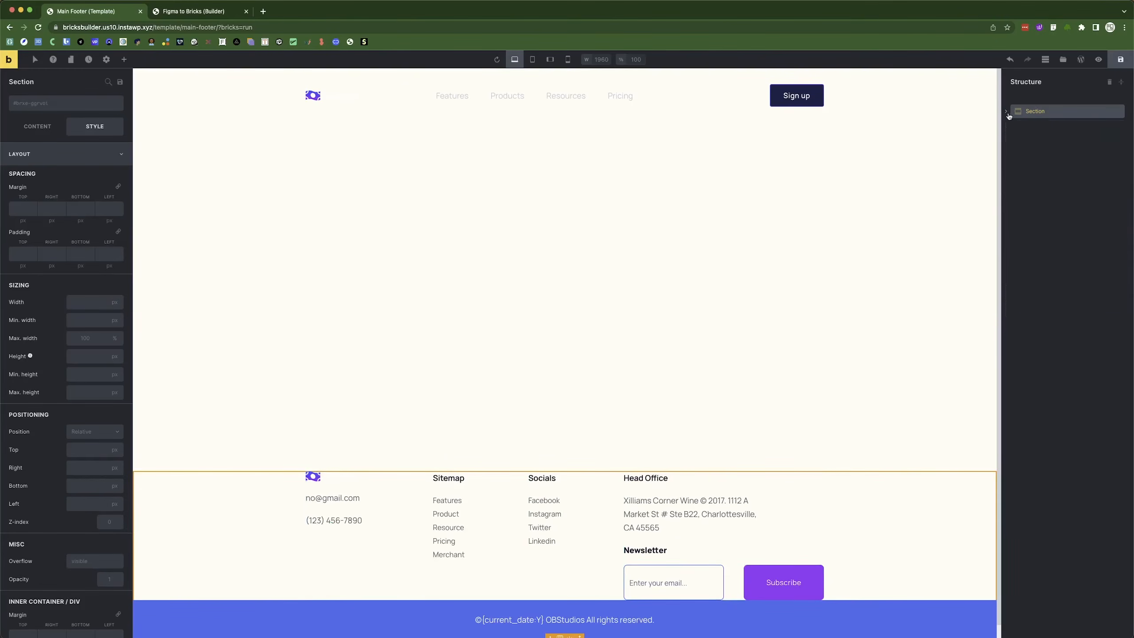
{"action": "left_click", "coordinate": [13, 207]}
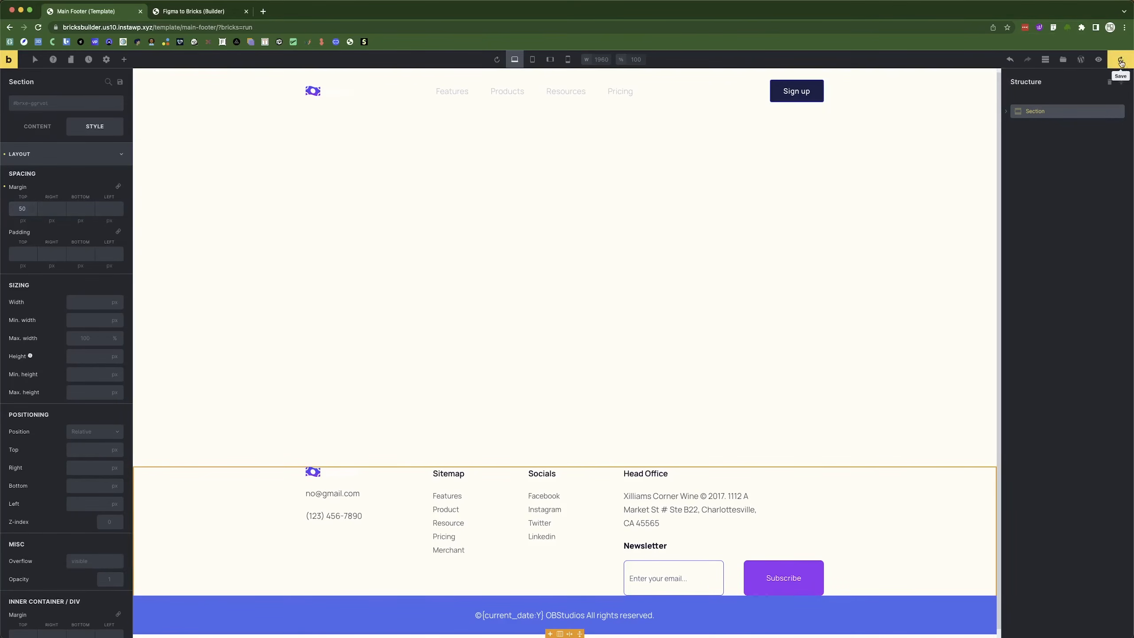
{"action": "key", "text": "super+Tab"}
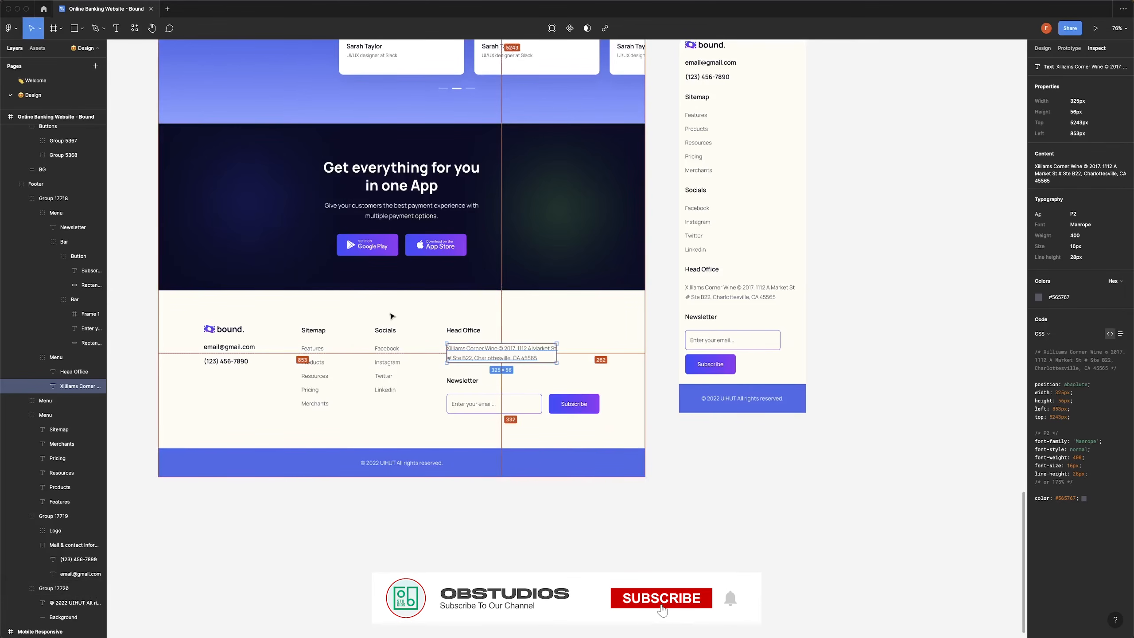
{"action": "key", "text": "super+Tab"}
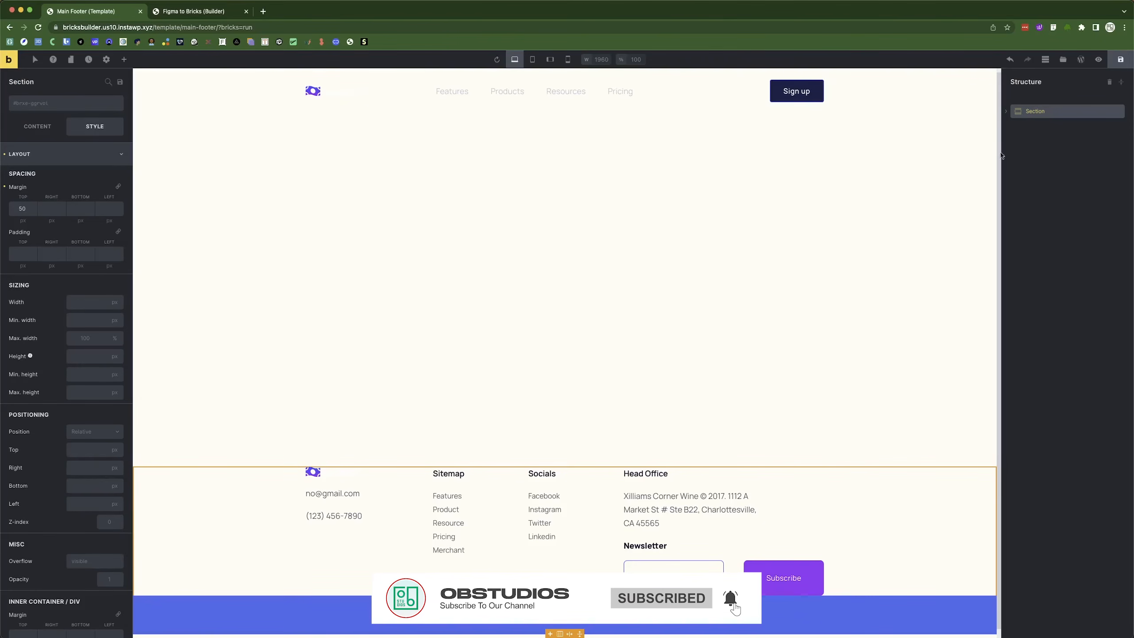
{"action": "left_click", "coordinate": [4, 189]}
{"action": "left_click", "coordinate": [16, 254]}
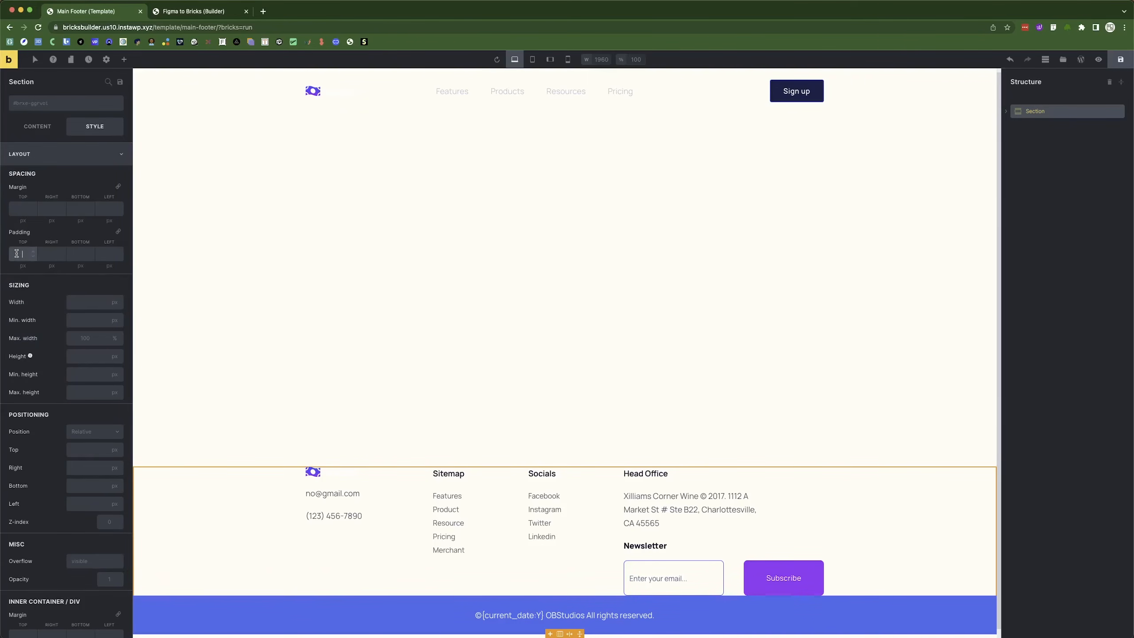
{"action": "type", "text": "50"}
{"action": "left_click", "coordinate": [1121, 60]}
{"action": "left_click", "coordinate": [193, 11]}
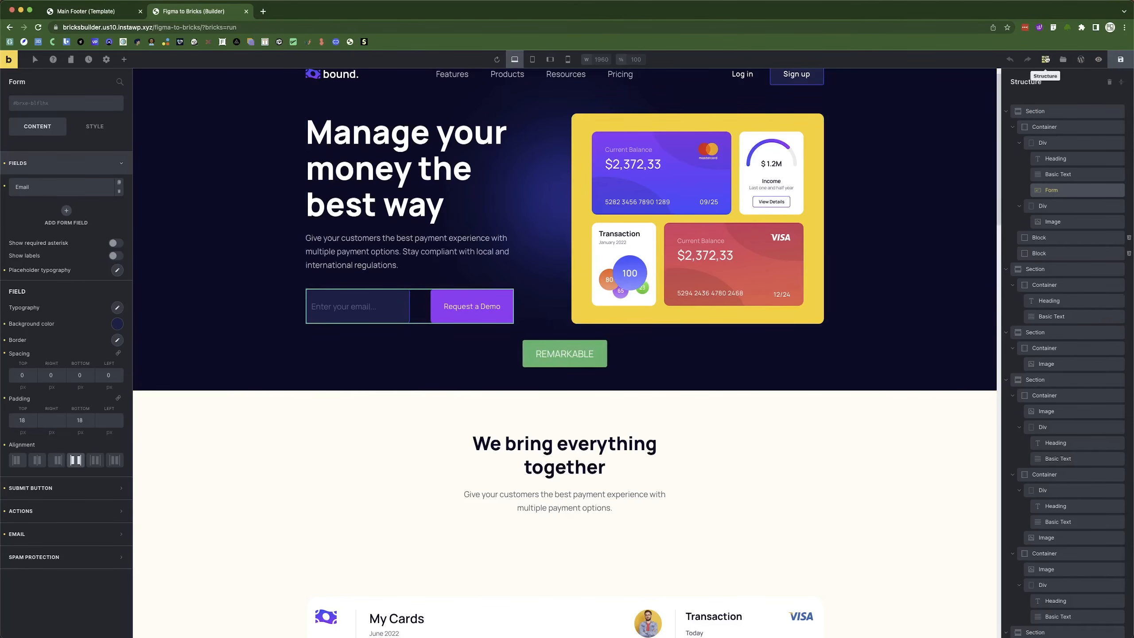
Reload the landing page builder and compare its footer with the Figma footer frame.
{"action": "left_click", "coordinate": [38, 27]}
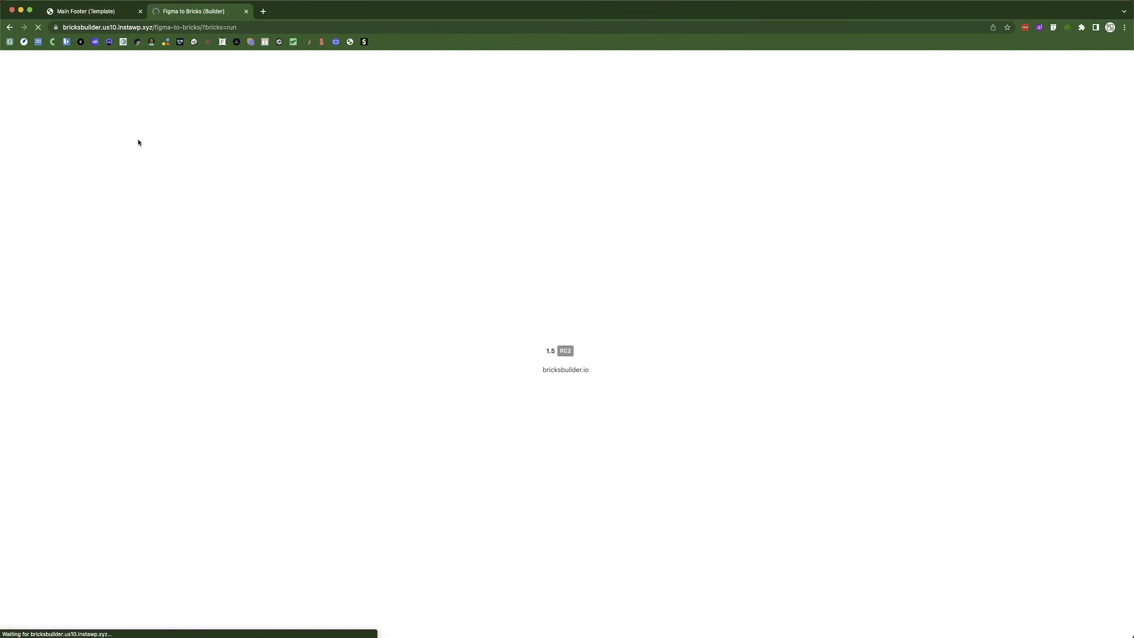
{"action": "scroll", "coordinate": [501, 360], "scroll_direction": "down", "scroll_amount": 20}
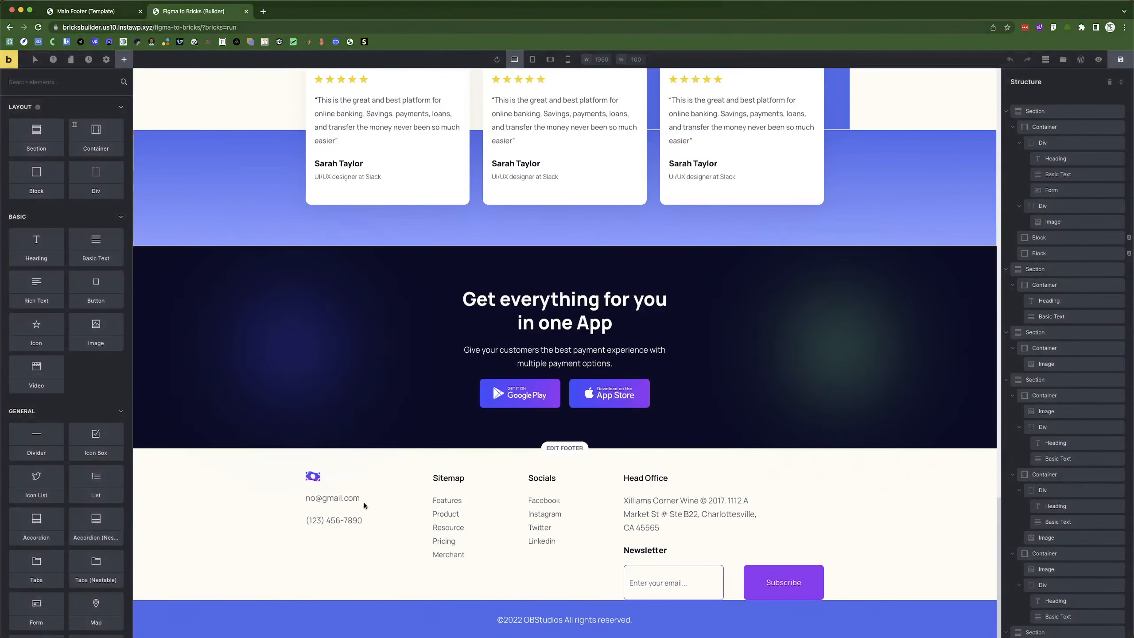
{"action": "key", "text": "super+Tab"}
{"action": "left_click", "coordinate": [383, 331]}
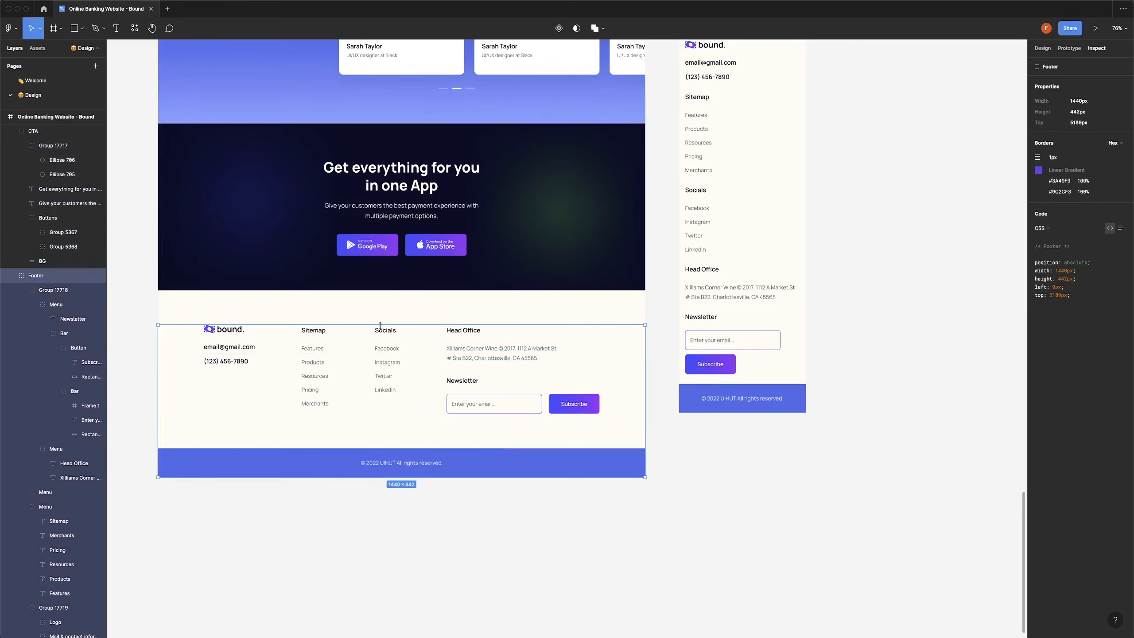
{"action": "key", "text": "super+Tab"}
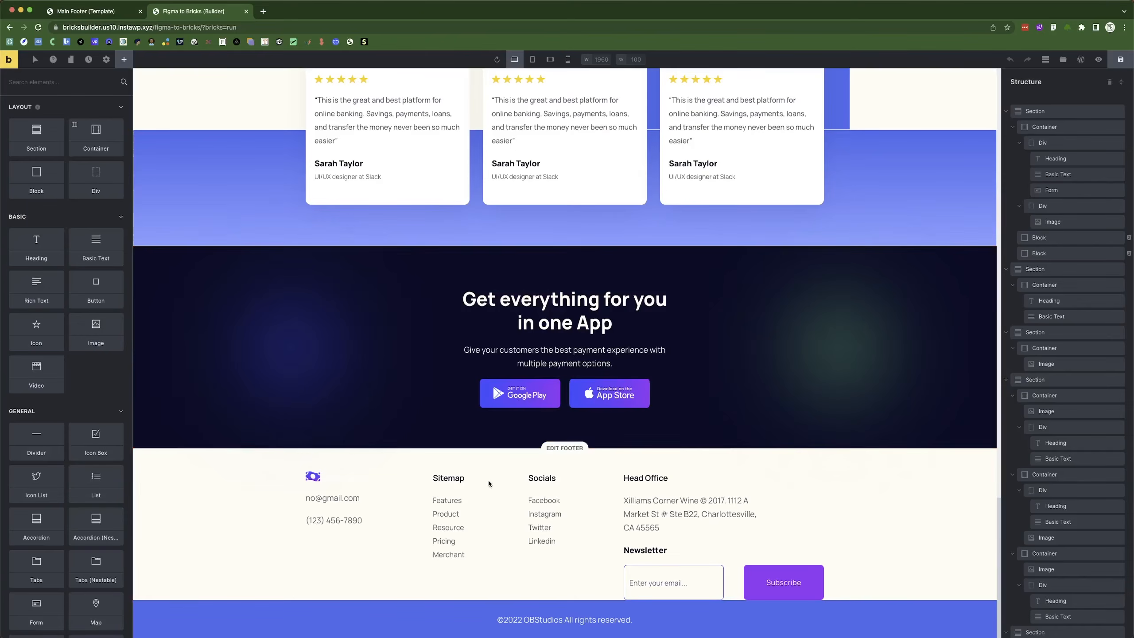
Enter 100 in the footer template's selected setting and save the template.
{"action": "left_click", "coordinate": [102, 7]}
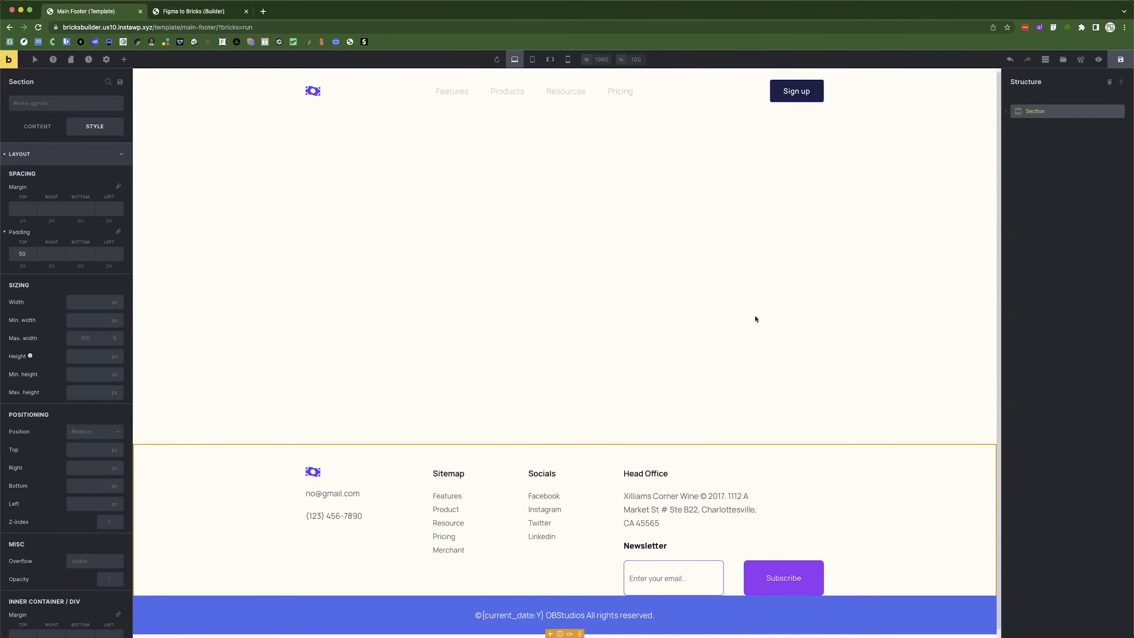
{"action": "type", "text": "100"}
{"action": "left_click", "coordinate": [1121, 60]}
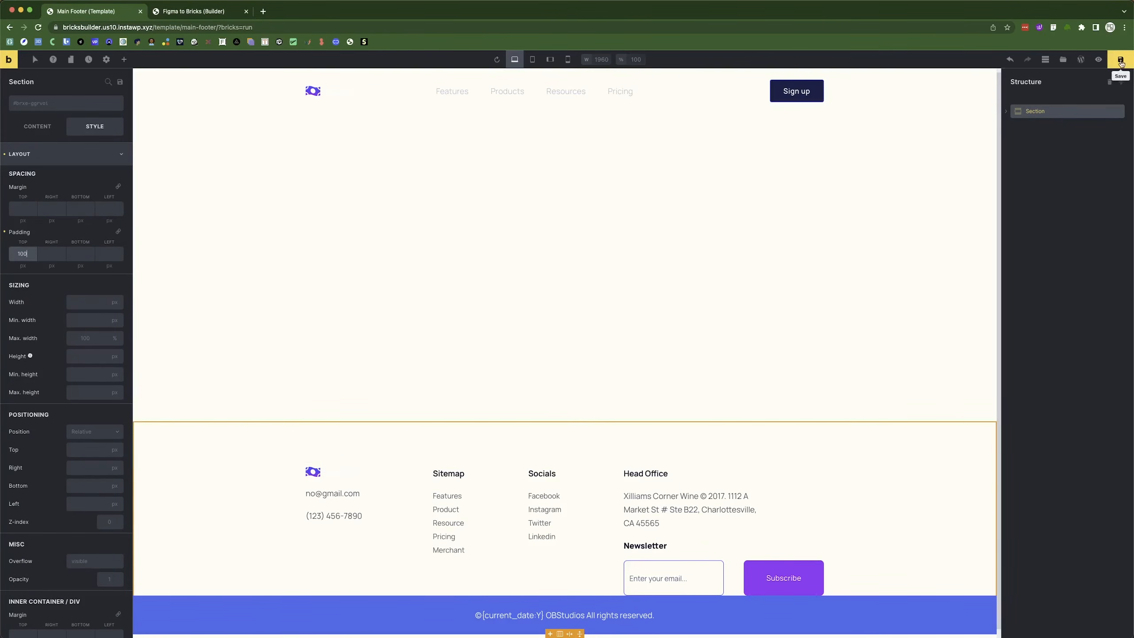
{"action": "left_click", "coordinate": [217, 12]}
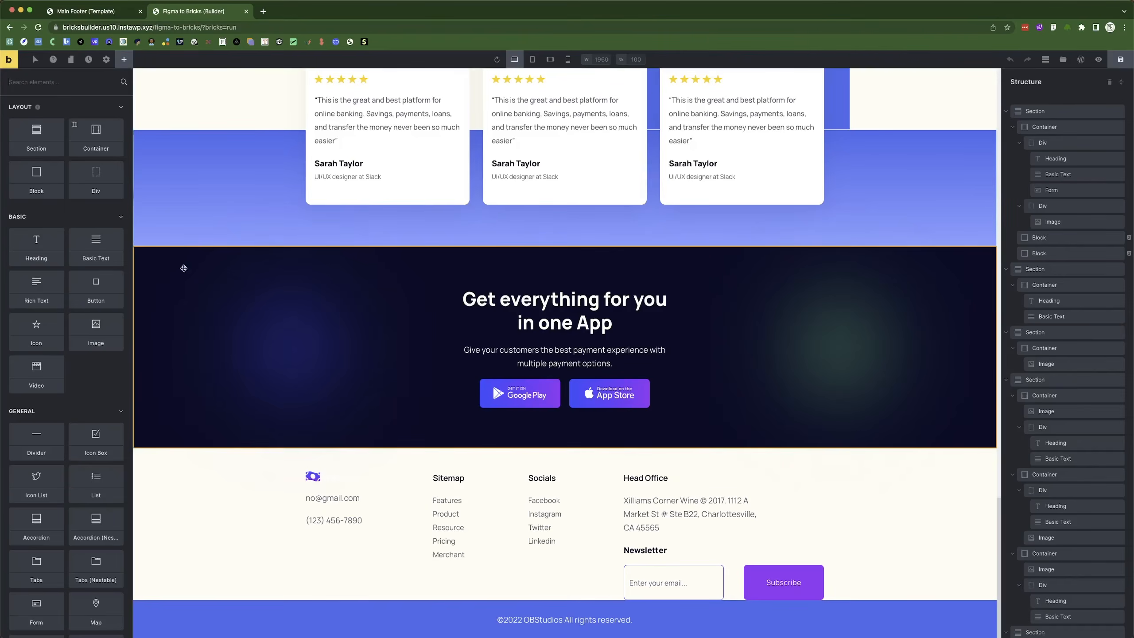
Reload the landing page, review the updated footer, and open the live page in a new tab.
{"action": "left_click", "coordinate": [35, 28]}
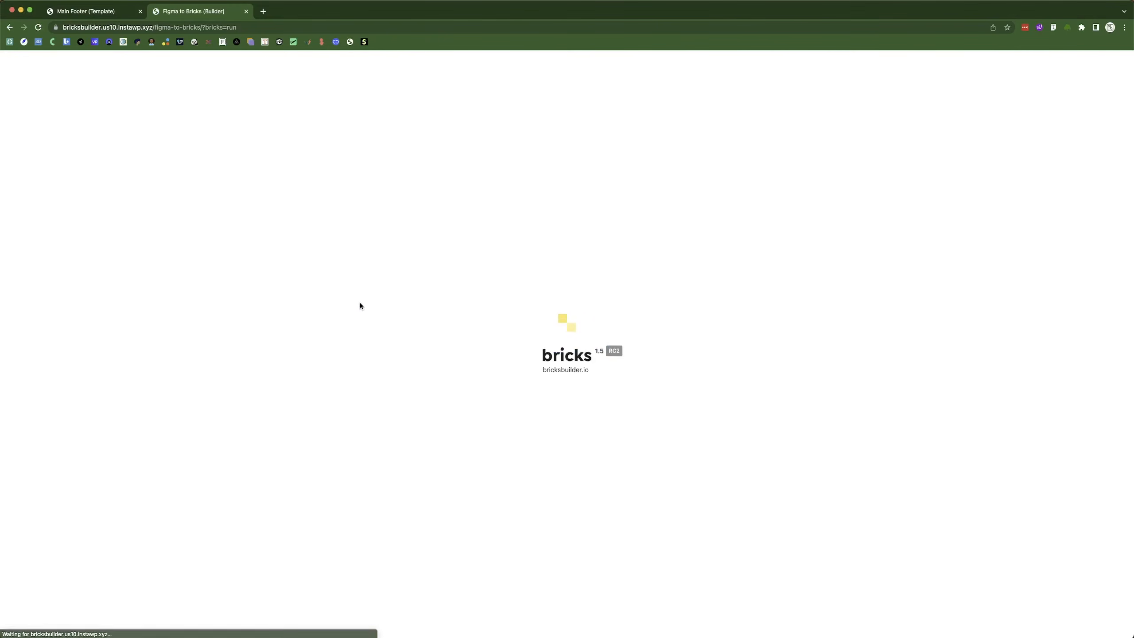
{"action": "scroll", "coordinate": [486, 376], "scroll_direction": "down", "scroll_amount": 20}
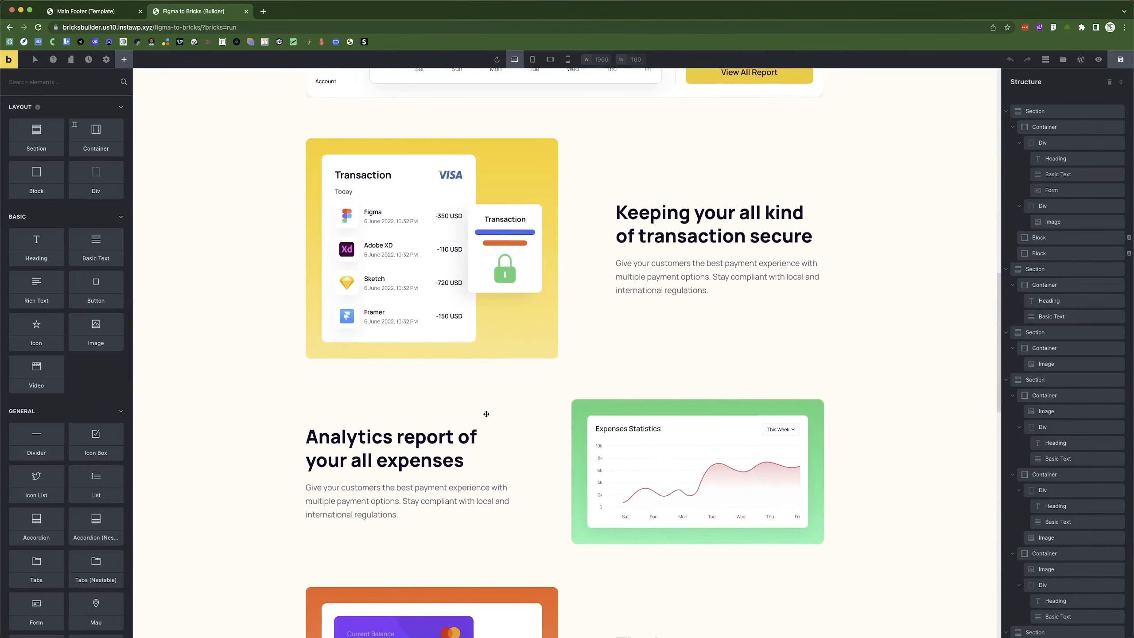
{"action": "scroll", "coordinate": [486, 414], "scroll_direction": "up", "scroll_amount": 4}
{"action": "scroll", "coordinate": [486, 414], "scroll_direction": "down", "scroll_amount": 12}
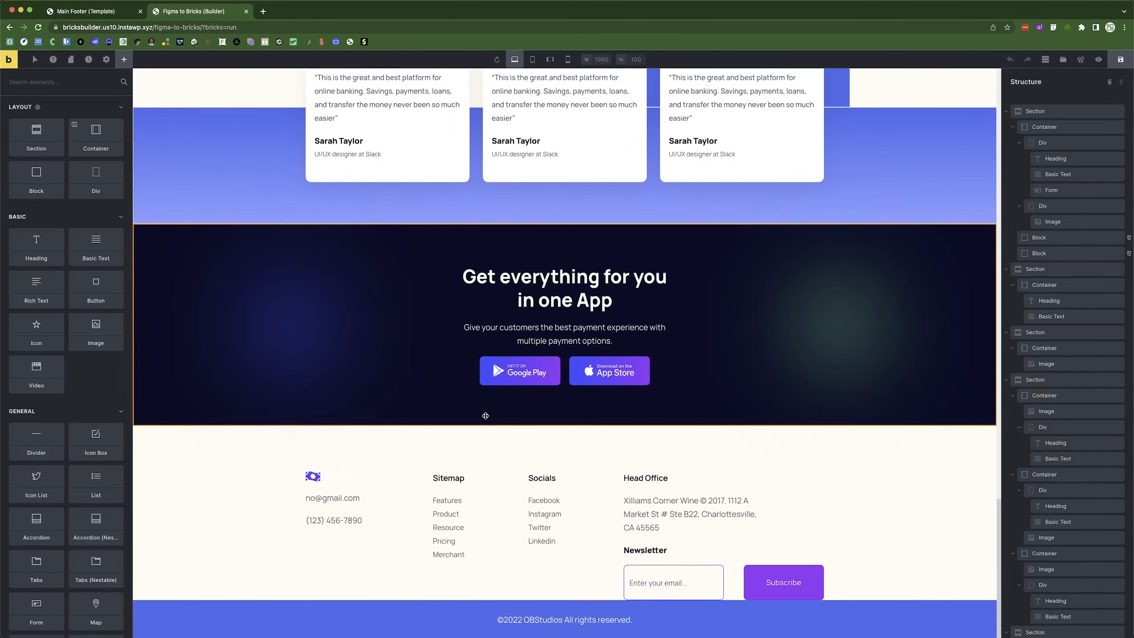
{"action": "left_click", "coordinate": [1098, 59]}
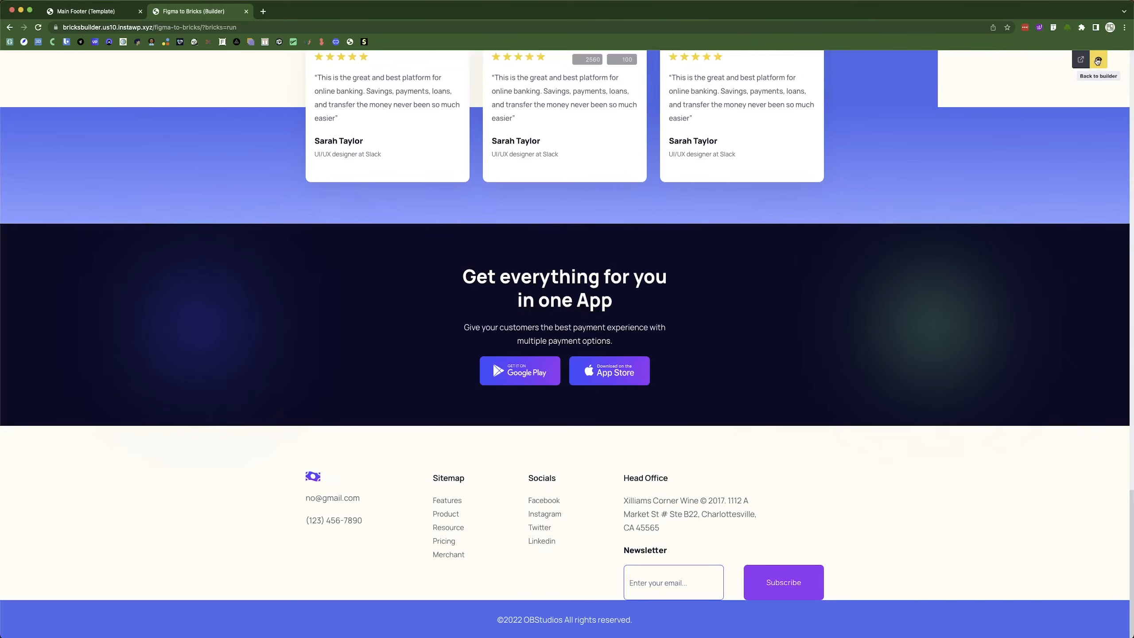
{"action": "left_click", "coordinate": [1085, 67]}
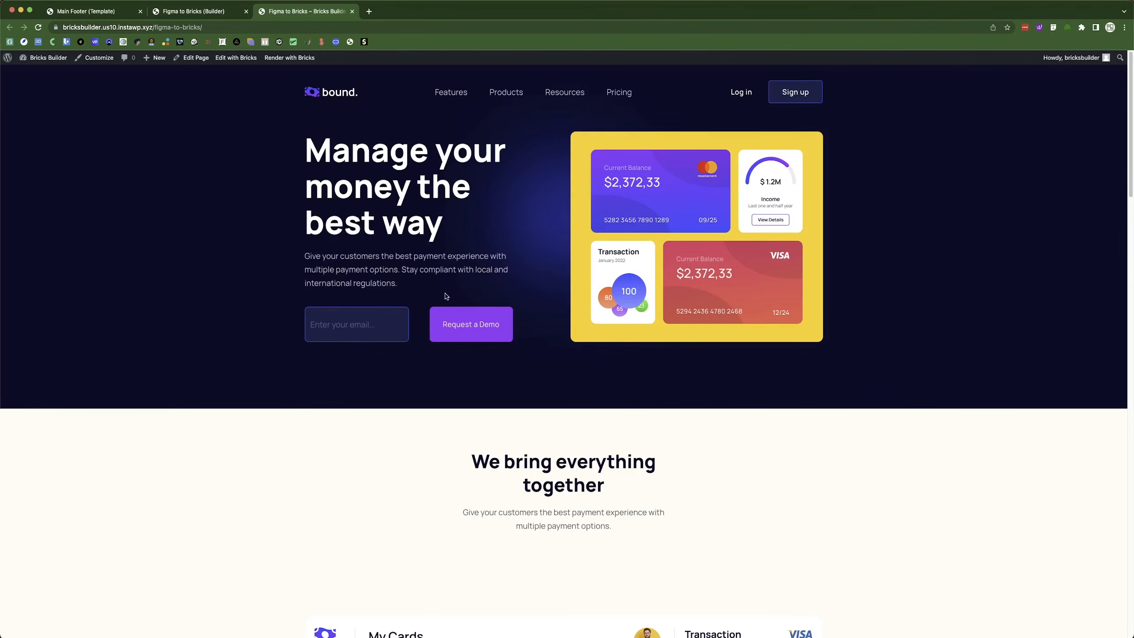
Compare with the Figma design and take the landing page builder out of preview.
{"action": "key", "text": "super+Tab"}
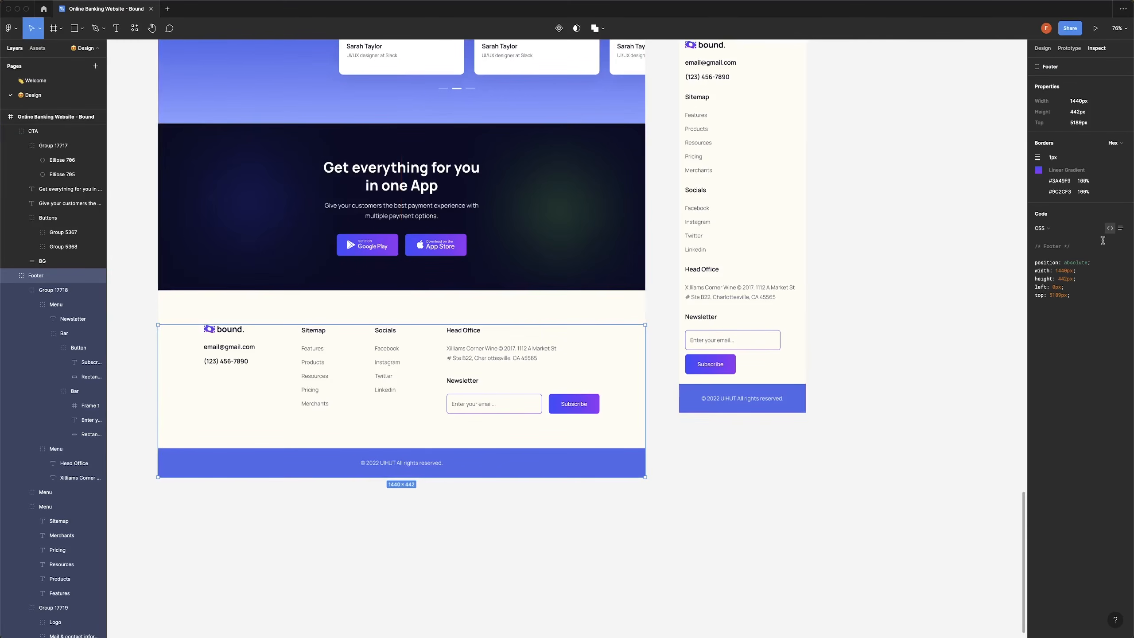
{"action": "scroll", "coordinate": [403, 175], "scroll_direction": "up", "scroll_amount": 5}
{"action": "key", "text": "super+Tab"}
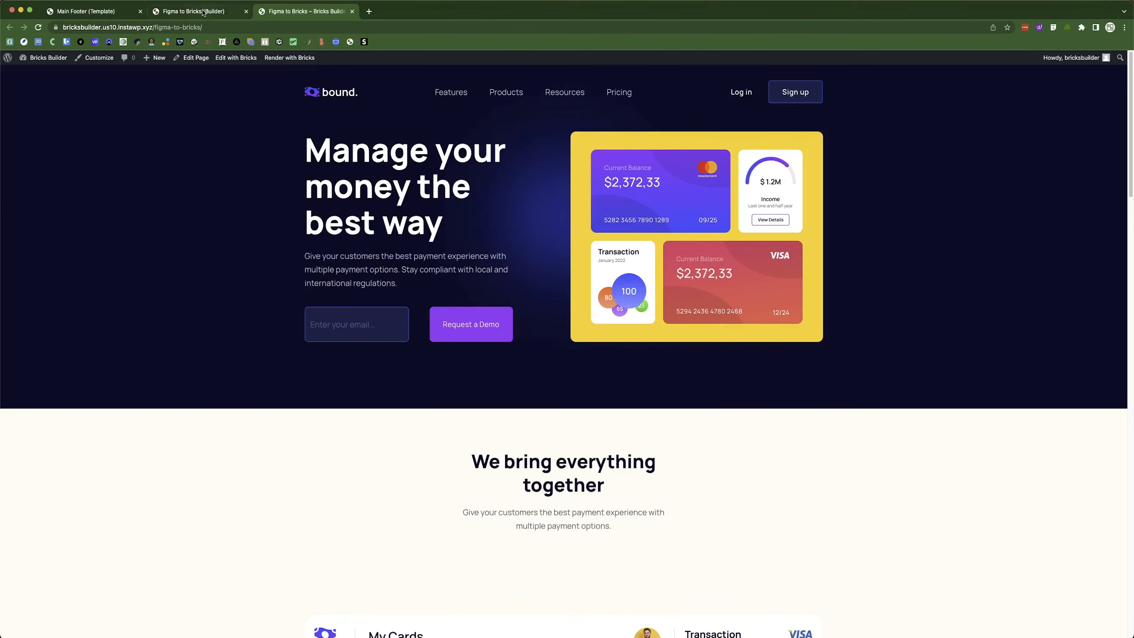
{"action": "left_click", "coordinate": [205, 13]}
{"action": "scroll", "coordinate": [939, 152], "scroll_direction": "up", "scroll_amount": 20}
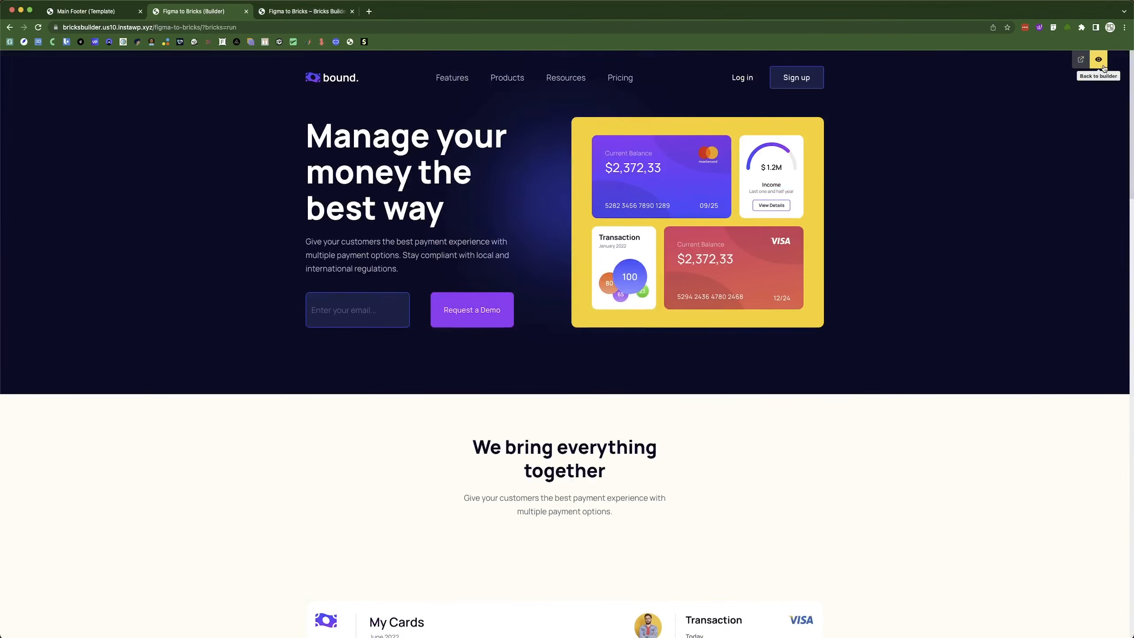
{"action": "left_click", "coordinate": [1098, 59]}
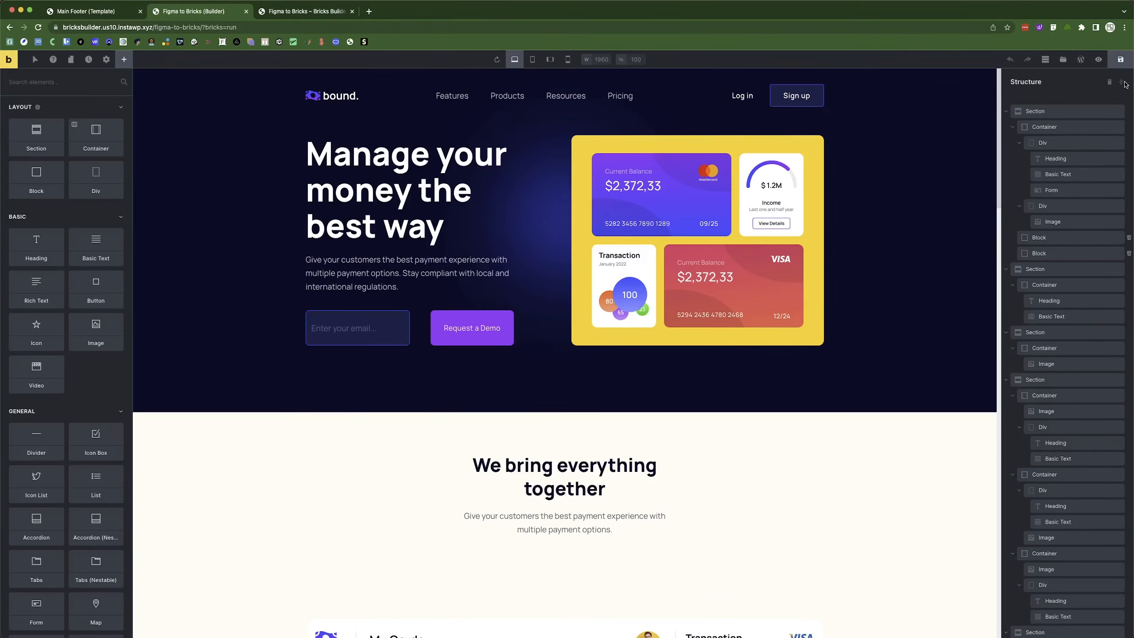
Give the hero's first glow block the green preset background colour.
{"action": "left_click", "coordinate": [1122, 83]}
{"action": "left_click", "coordinate": [1006, 111]}
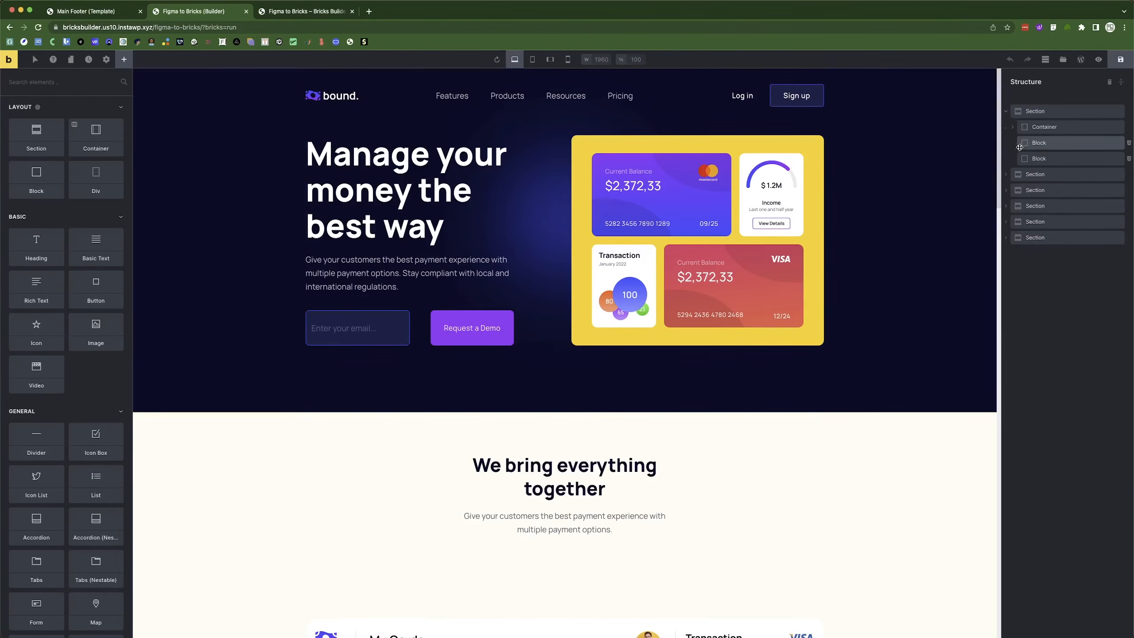
{"action": "left_click", "coordinate": [1053, 144]}
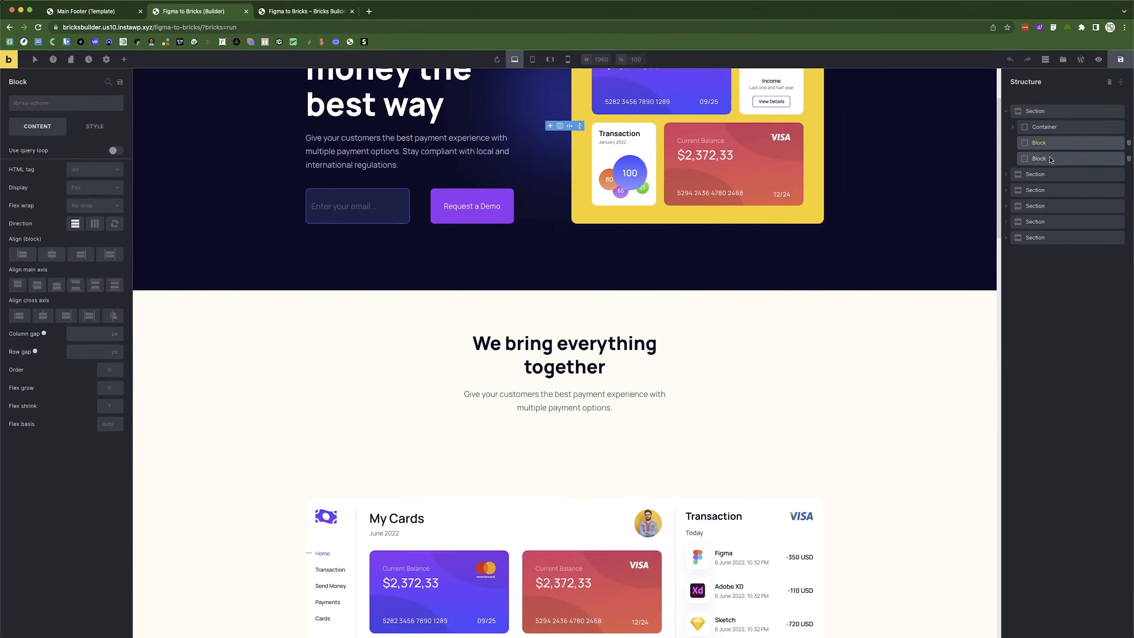
{"action": "left_click", "coordinate": [1051, 159]}
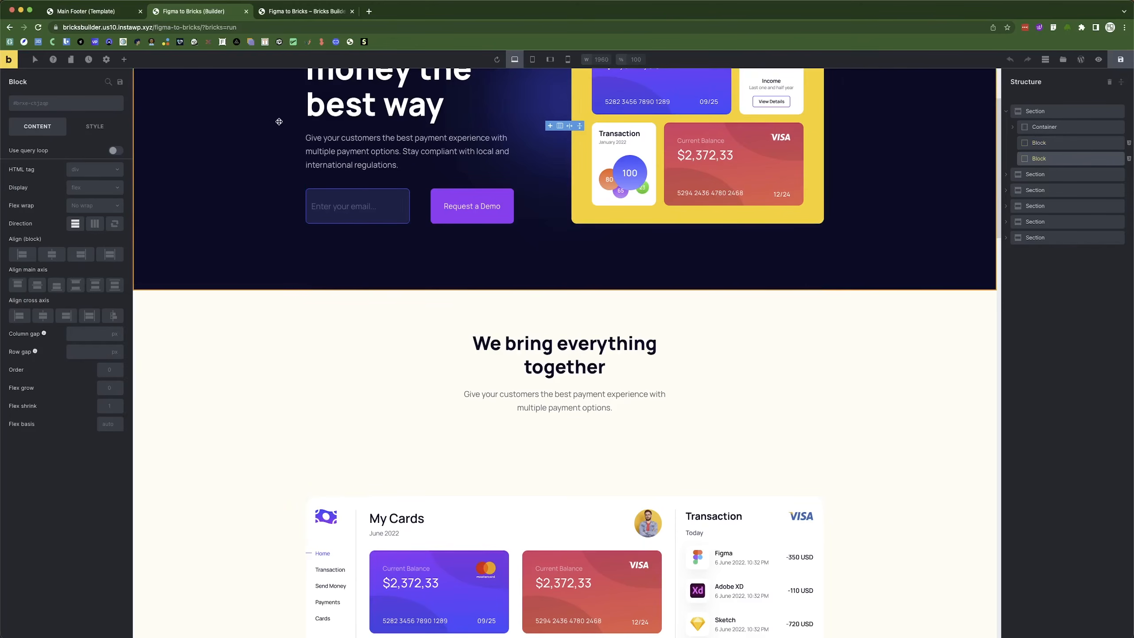
{"action": "left_click", "coordinate": [95, 126]}
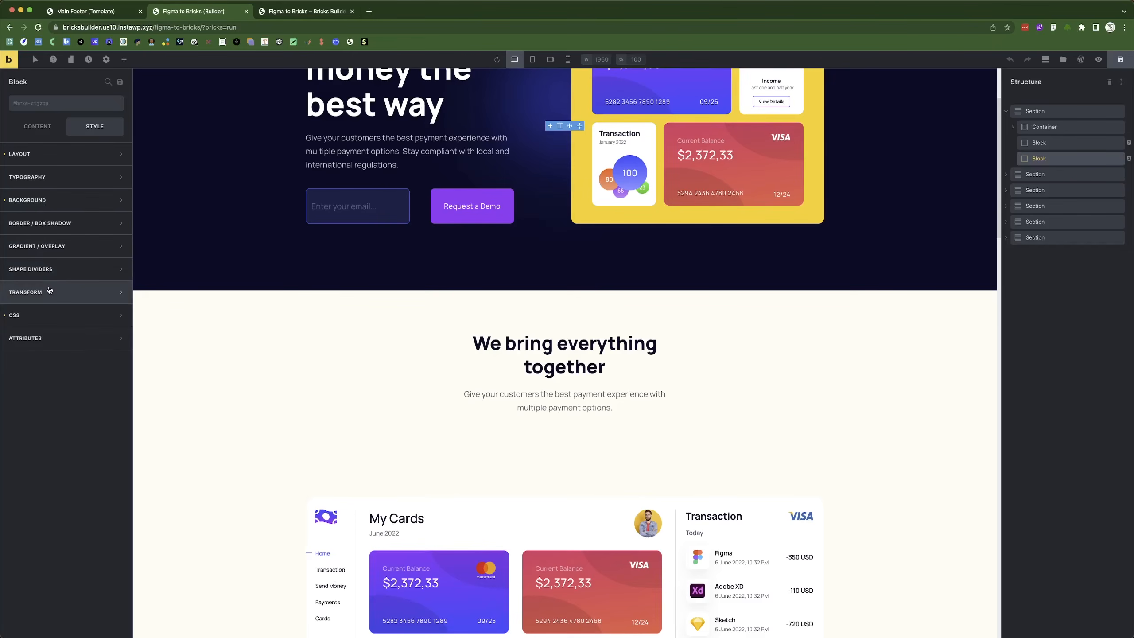
{"action": "left_click", "coordinate": [34, 155]}
{"action": "scroll", "coordinate": [96, 422], "scroll_direction": "down", "scroll_amount": 1}
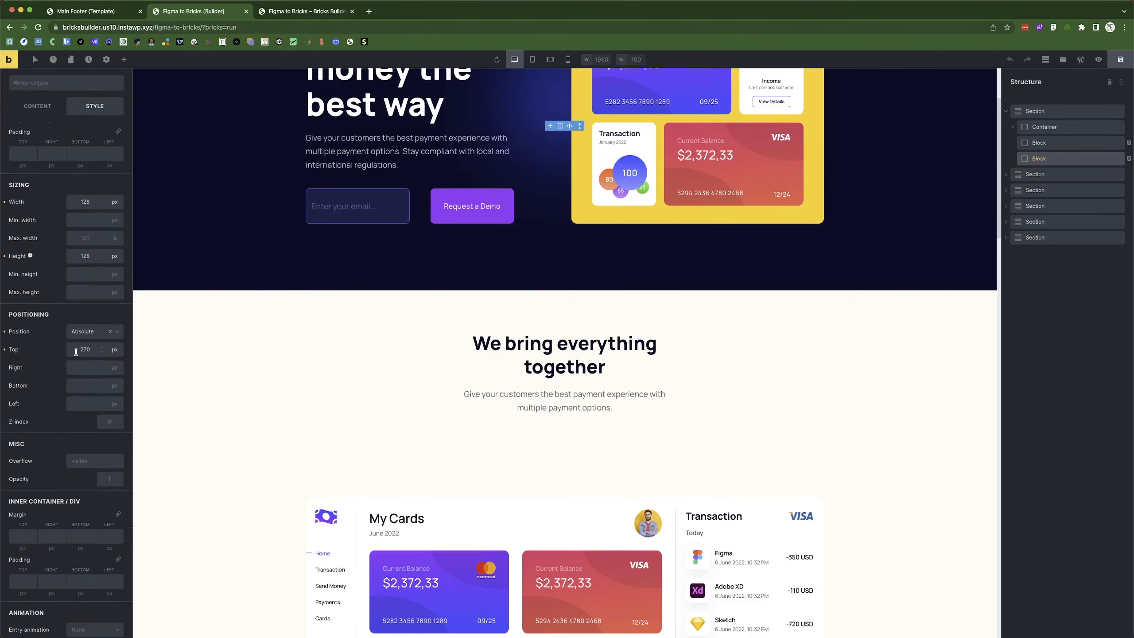
{"action": "left_click", "coordinate": [1040, 143]}
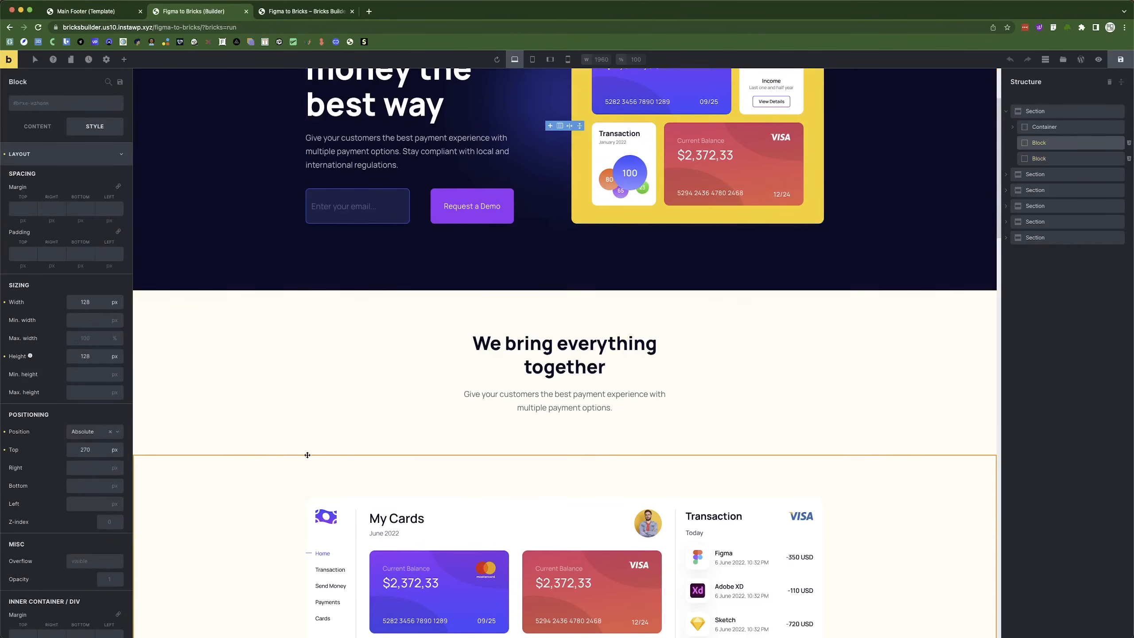
{"action": "scroll", "coordinate": [190, 451], "scroll_direction": "up", "scroll_amount": 3}
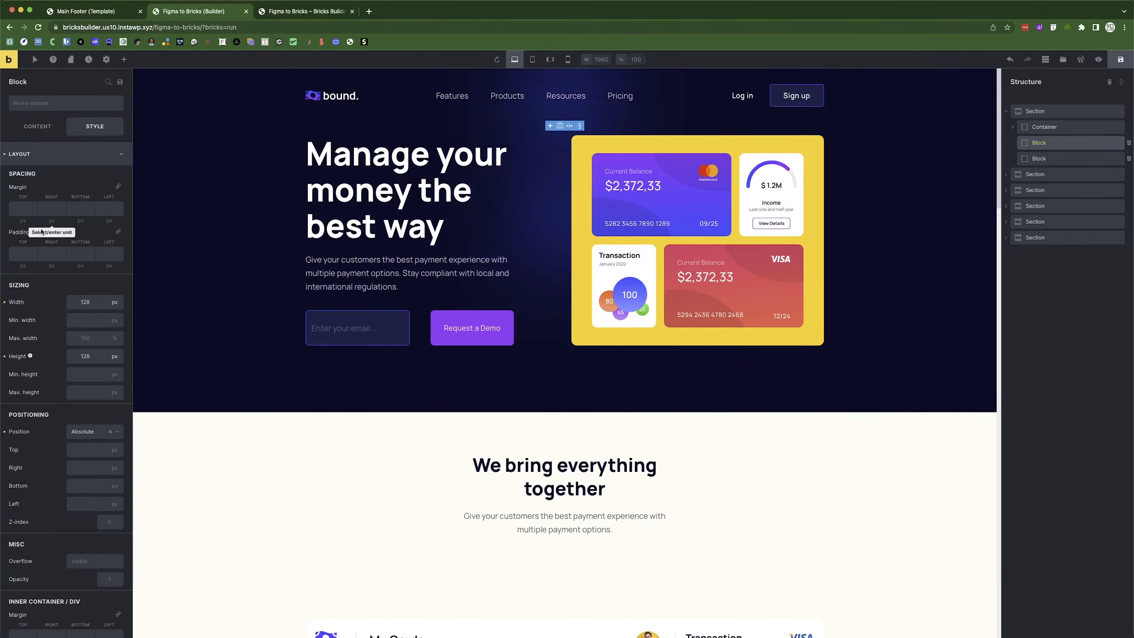
{"action": "left_click", "coordinate": [49, 153]}
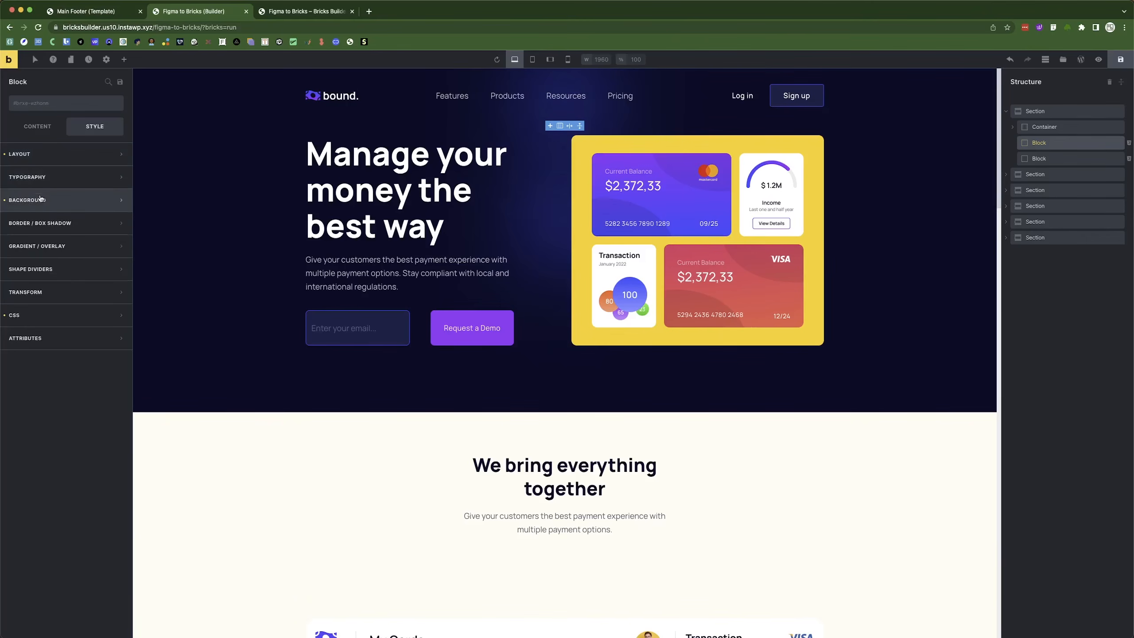
{"action": "left_click", "coordinate": [40, 199]}
{"action": "left_click", "coordinate": [117, 221]}
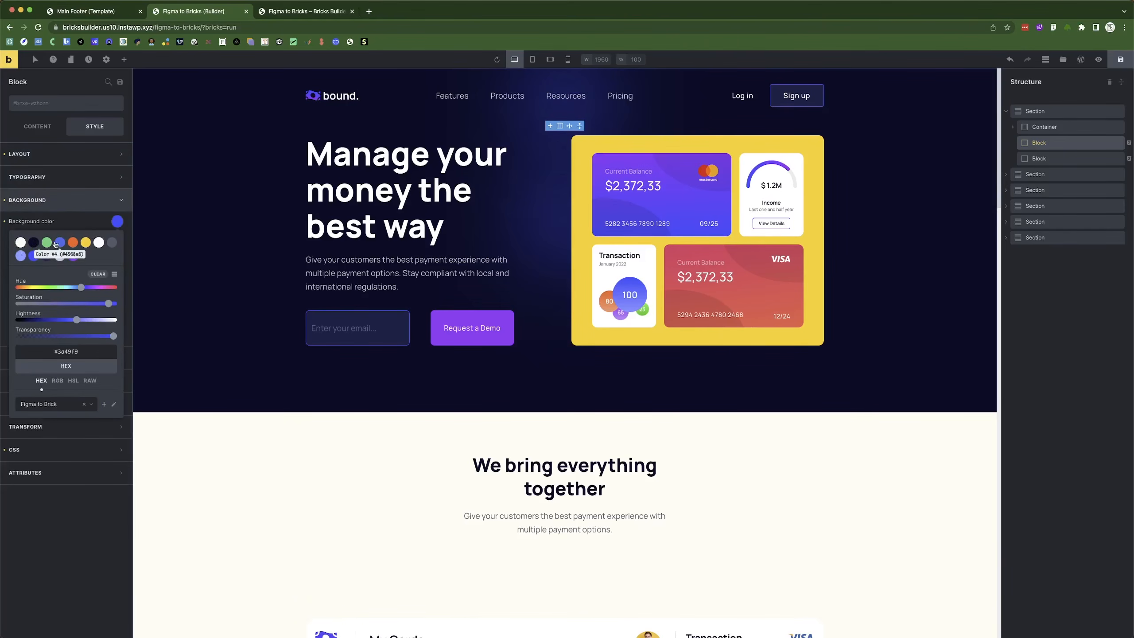
{"action": "left_click", "coordinate": [47, 243]}
{"action": "left_click", "coordinate": [51, 200]}
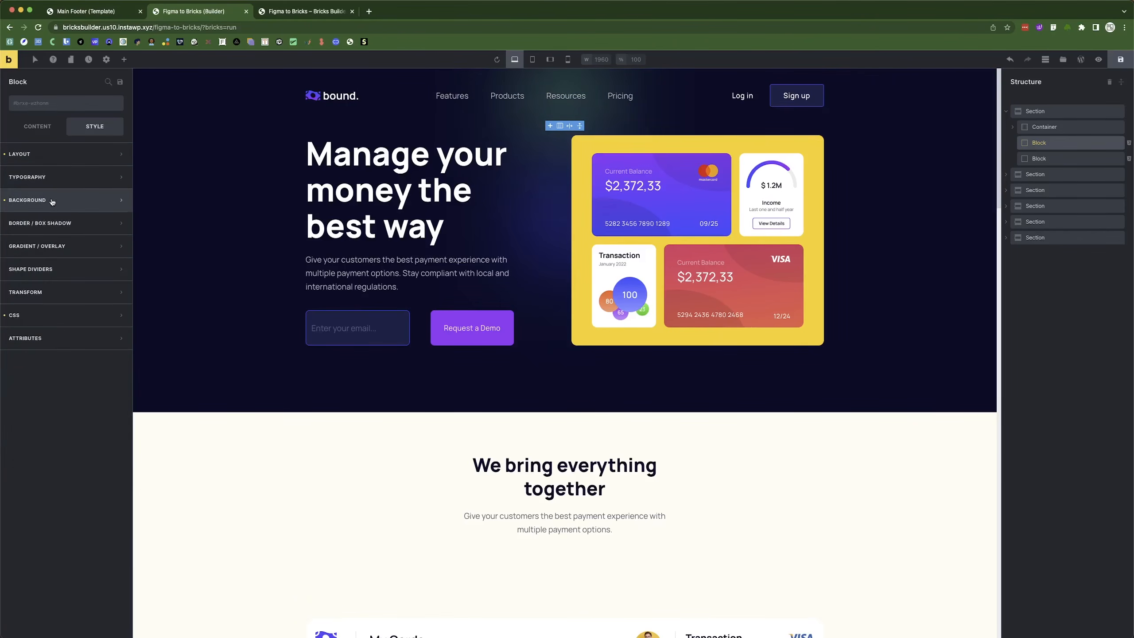
Position the glow at bottom 0 and right 25%, preview it, and save the page.
{"action": "left_click", "coordinate": [53, 154]}
{"action": "scroll", "coordinate": [82, 321], "scroll_direction": "down", "scroll_amount": 5}
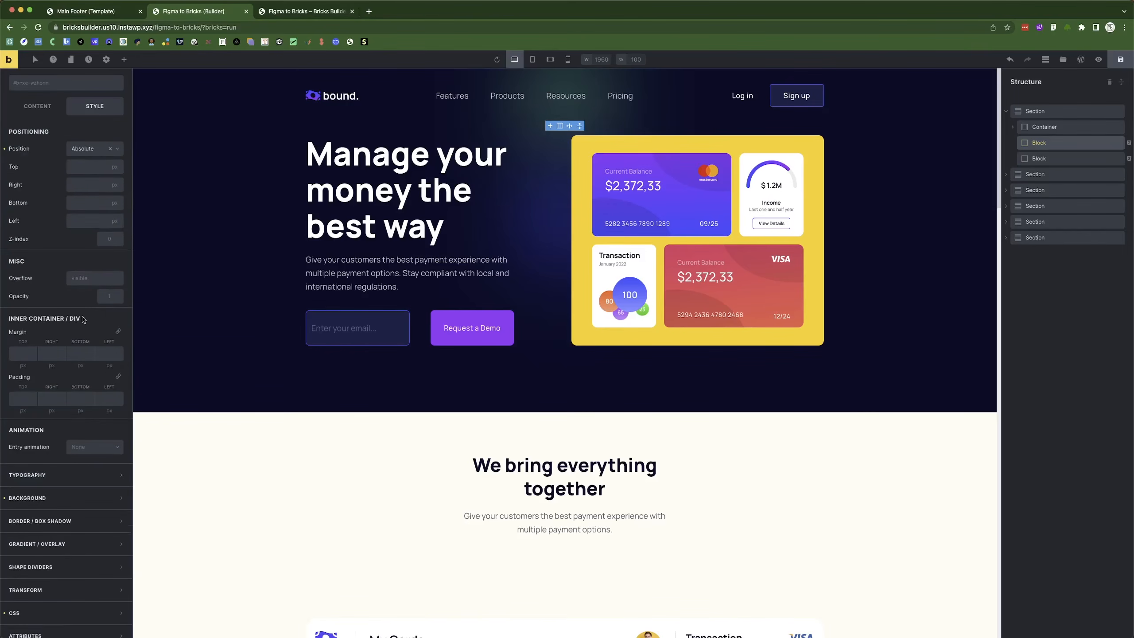
{"action": "left_click", "coordinate": [76, 362]}
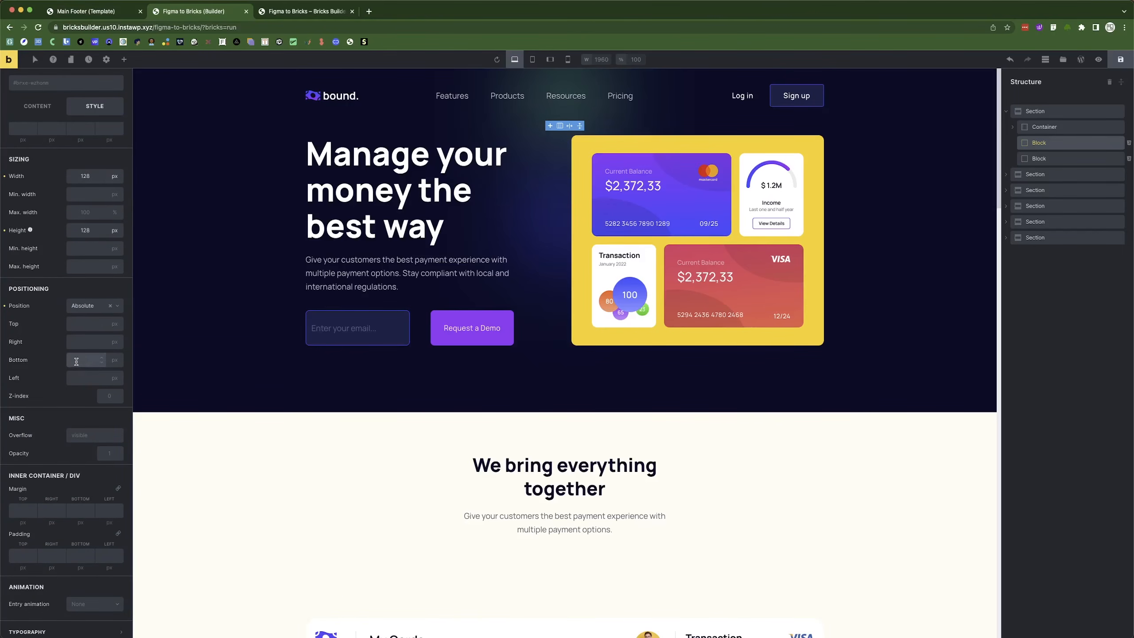
{"action": "type", "text": "0"}
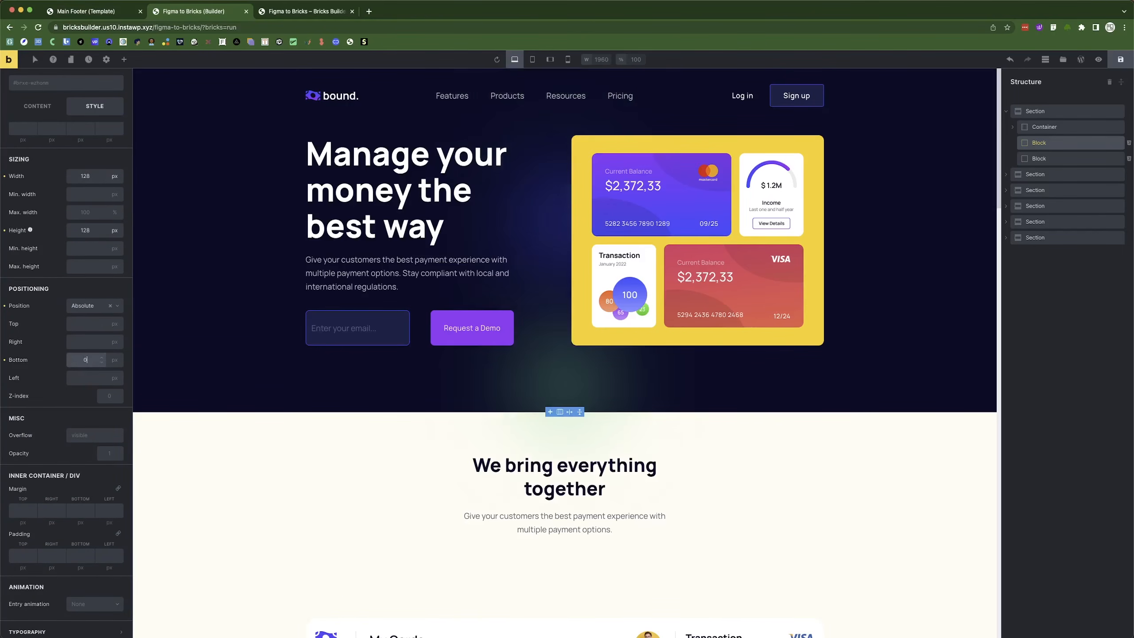
{"action": "left_click", "coordinate": [83, 342]}
{"action": "left_click", "coordinate": [114, 341]}
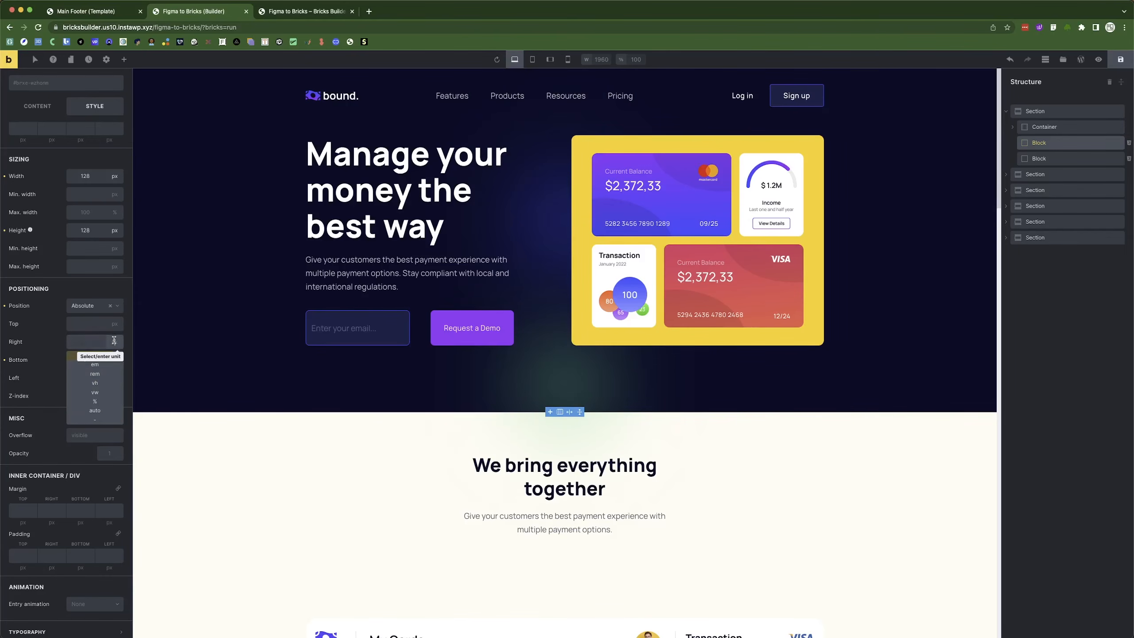
{"action": "left_click", "coordinate": [97, 399]}
{"action": "left_click", "coordinate": [88, 340]}
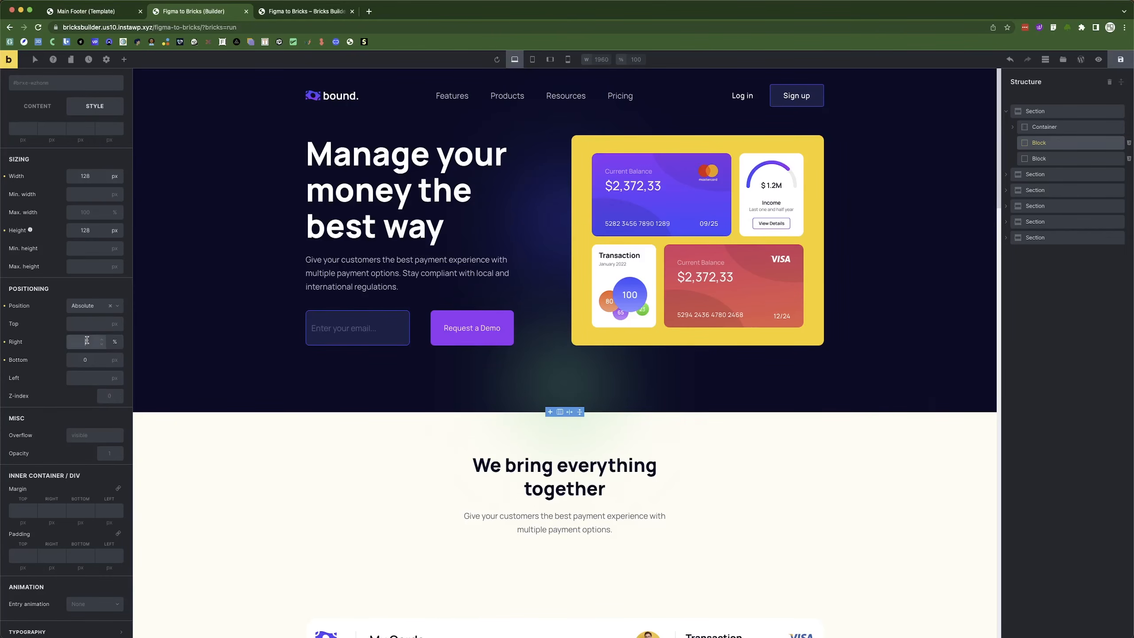
{"action": "type", "text": "15"}
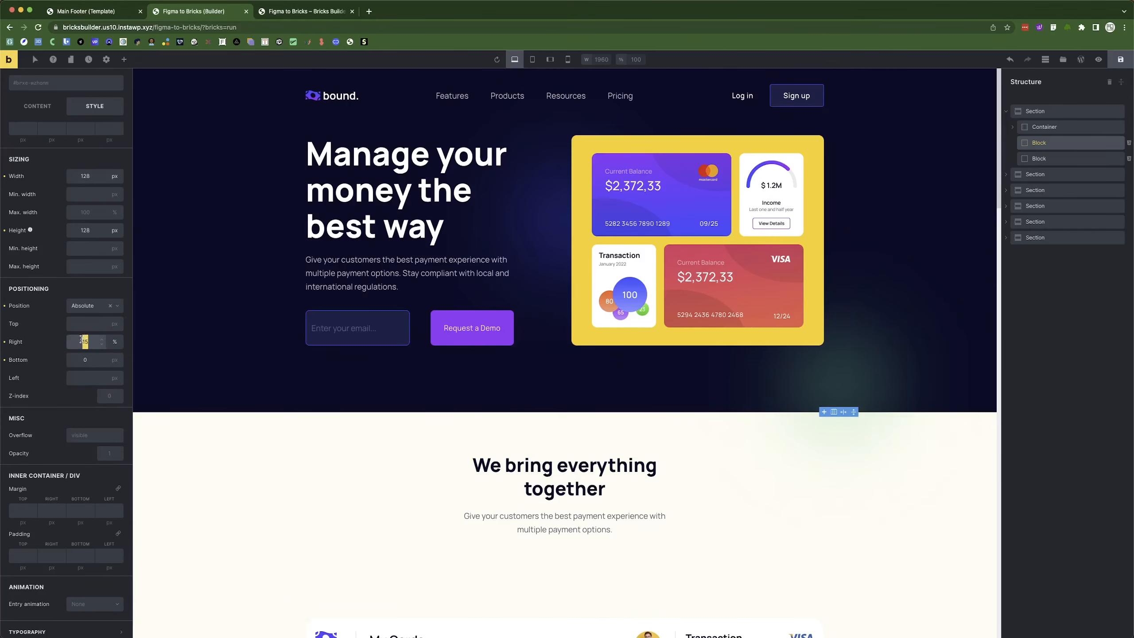
{"action": "type", "text": "25"}
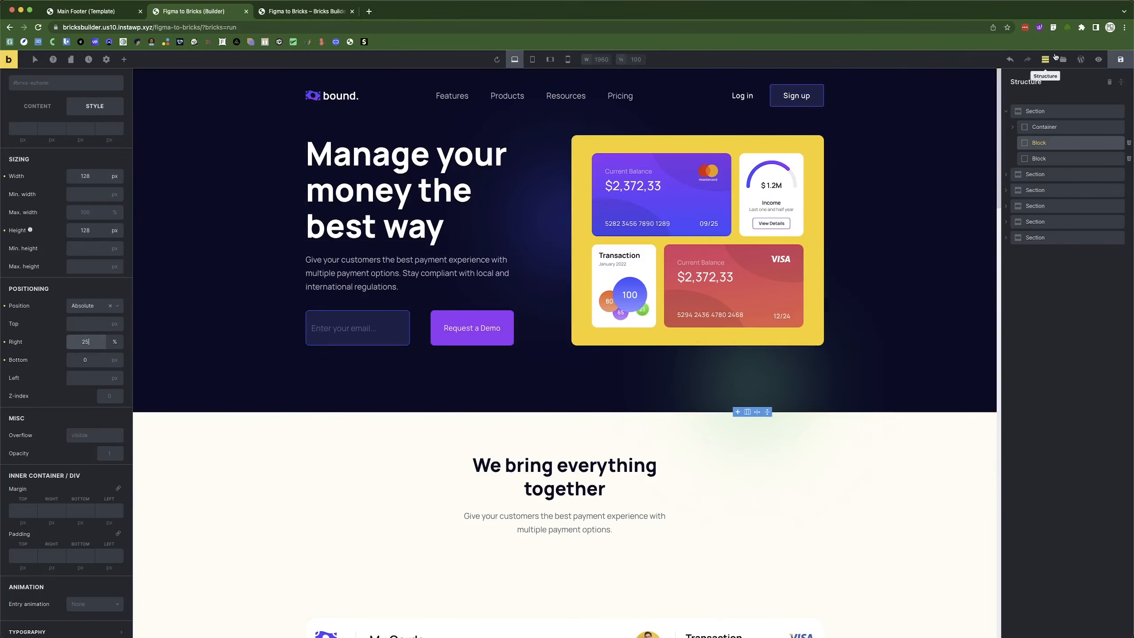
{"action": "left_click", "coordinate": [1096, 60]}
{"action": "left_click", "coordinate": [1097, 62]}
{"action": "left_click", "coordinate": [1116, 62]}
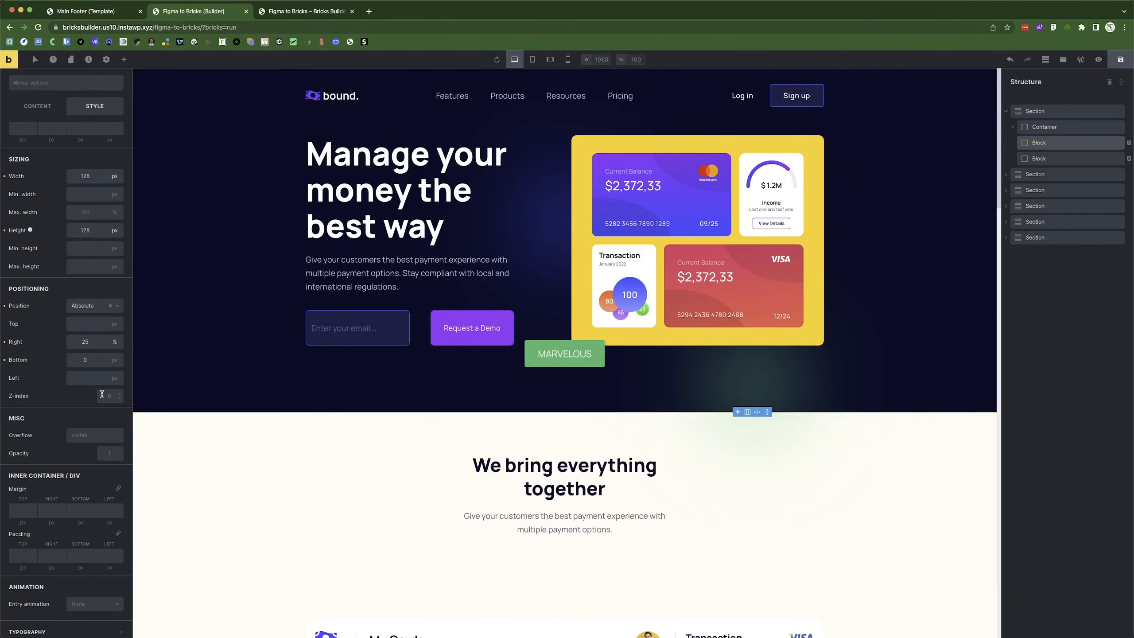
Preview the page to check the green glow at the hero's bottom edge.
{"action": "left_click", "coordinate": [1044, 126]}
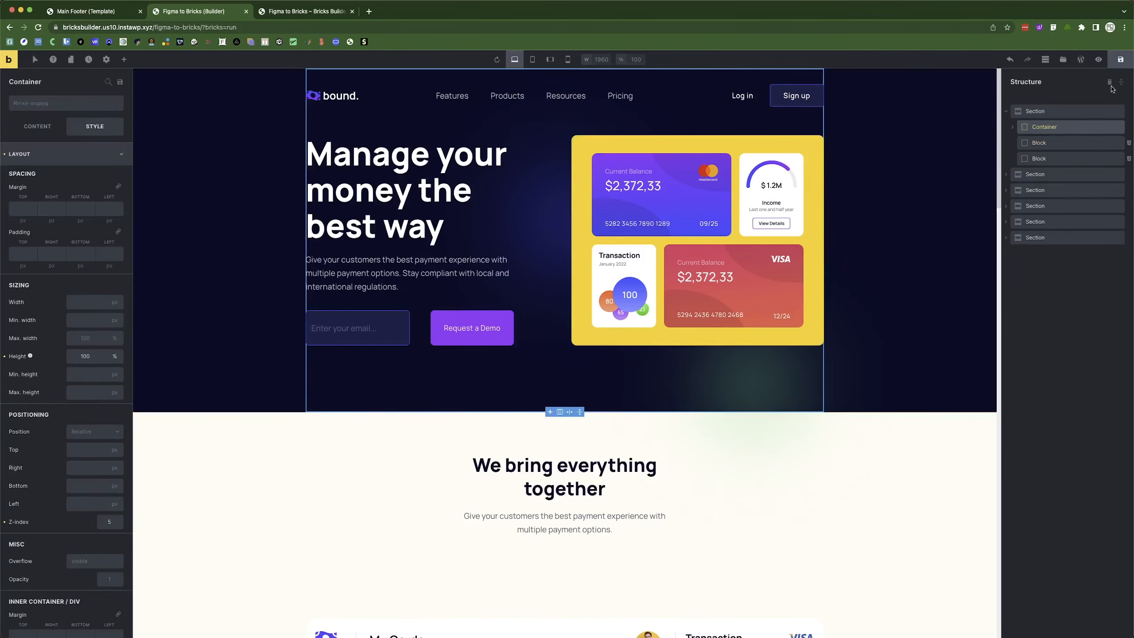
{"action": "left_click", "coordinate": [1098, 59]}
{"action": "scroll", "coordinate": [396, 418], "scroll_direction": "down", "scroll_amount": 5}
{"action": "scroll", "coordinate": [467, 335], "scroll_direction": "down", "scroll_amount": 2}
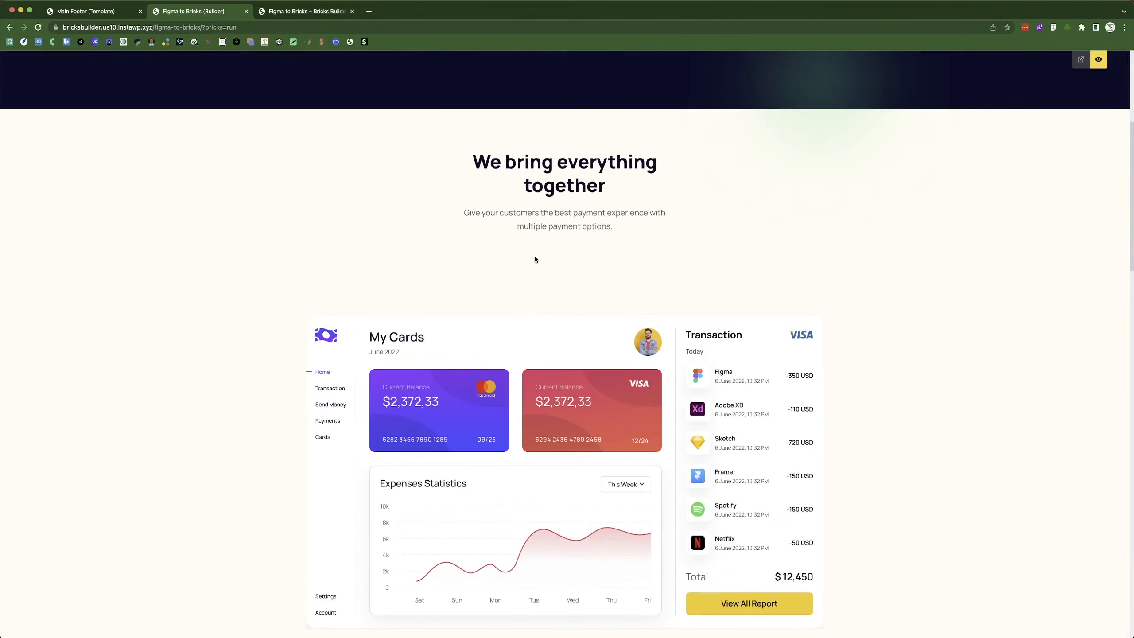
{"action": "left_click", "coordinate": [1098, 59]}
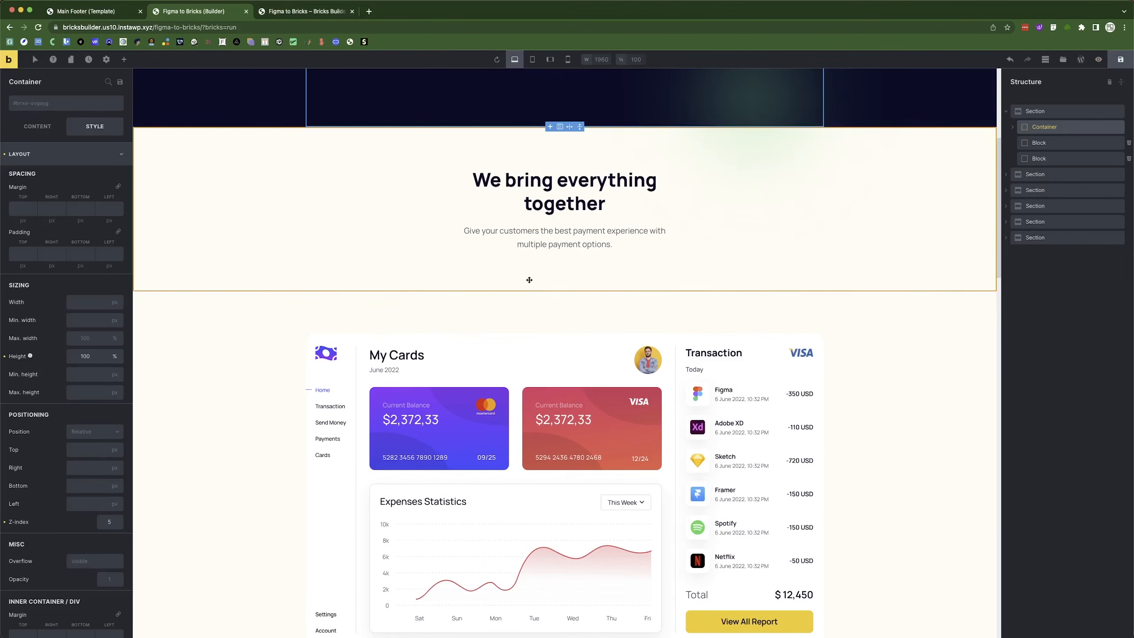
Drag the My Cards section's top padding to 0 and open the live front-end view.
{"action": "left_click", "coordinate": [534, 305]}
{"action": "left_click_drag", "start_coordinate": [555, 314], "coordinate": [552, 246]}
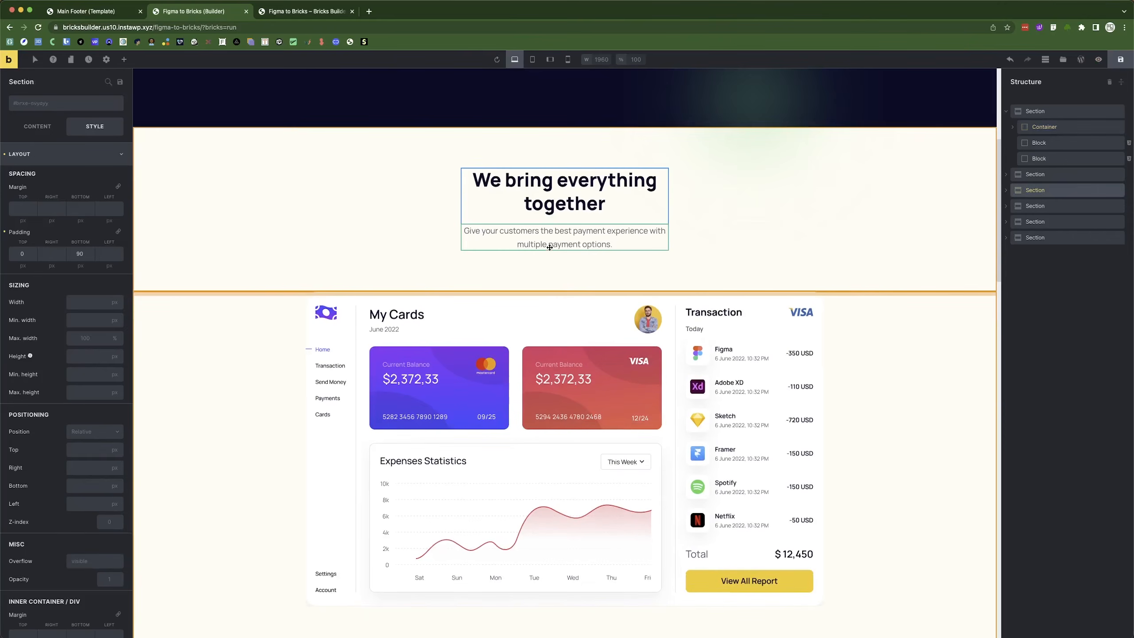
{"action": "scroll", "coordinate": [511, 313], "scroll_direction": "down", "scroll_amount": 15}
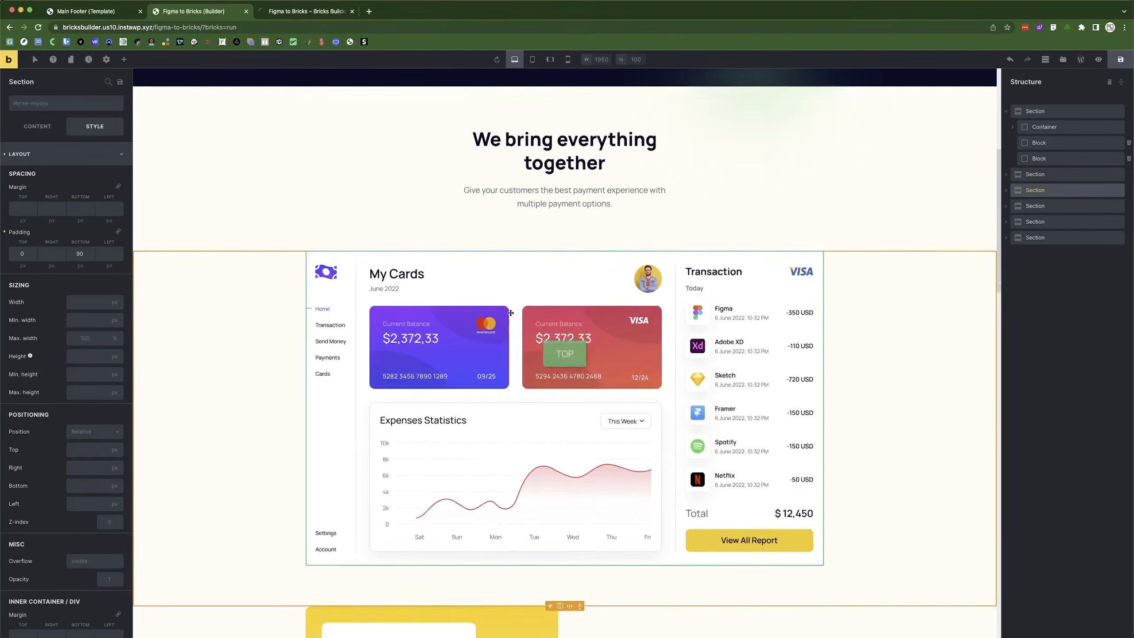
{"action": "scroll", "coordinate": [511, 312], "scroll_direction": "down", "scroll_amount": 20}
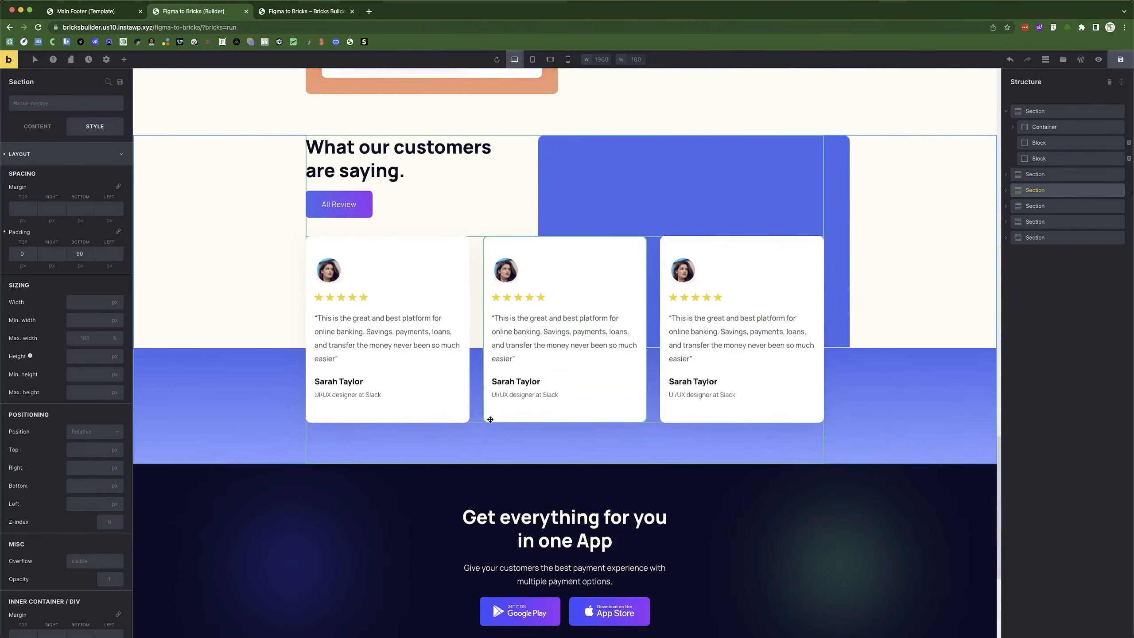
{"action": "scroll", "coordinate": [490, 419], "scroll_direction": "up", "scroll_amount": 20}
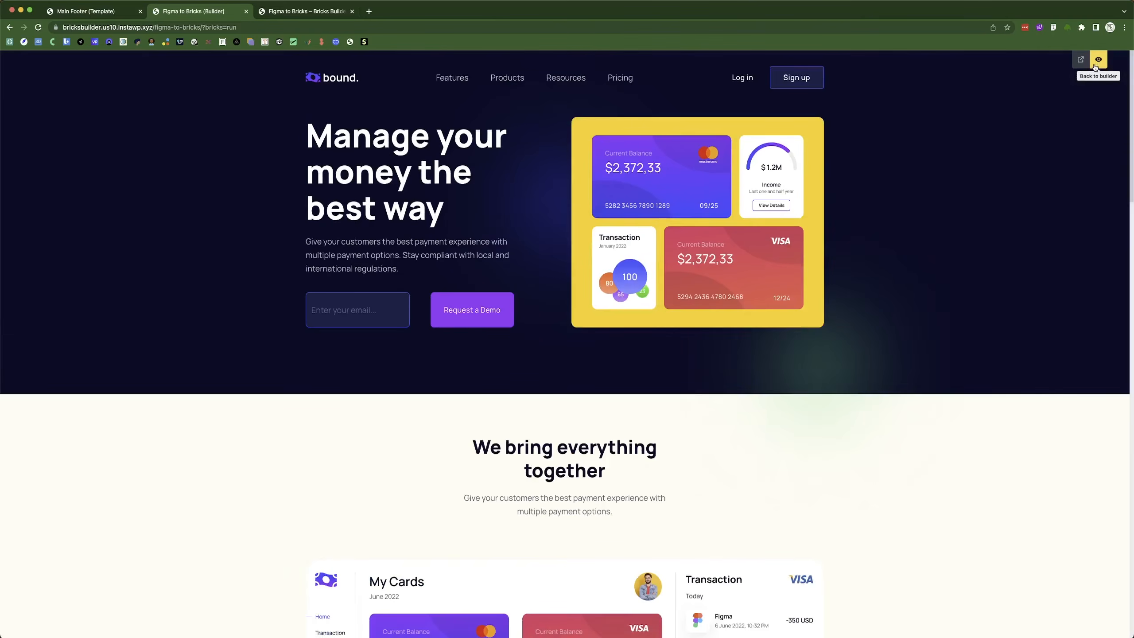
{"action": "left_click", "coordinate": [1098, 59]}
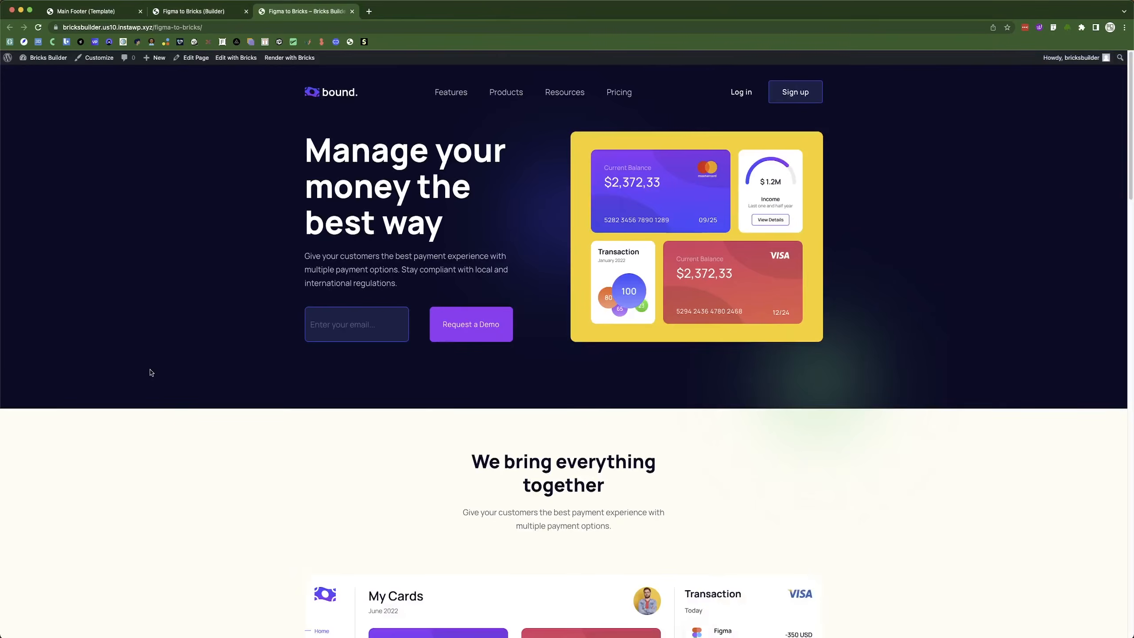
Open the page in the builder for editing and select the management card Section.
{"action": "scroll", "coordinate": [455, 317], "scroll_direction": "down", "scroll_amount": 8}
{"action": "scroll", "coordinate": [455, 317], "scroll_direction": "up", "scroll_amount": 1}
{"action": "scroll", "coordinate": [355, 283], "scroll_direction": "down", "scroll_amount": 15}
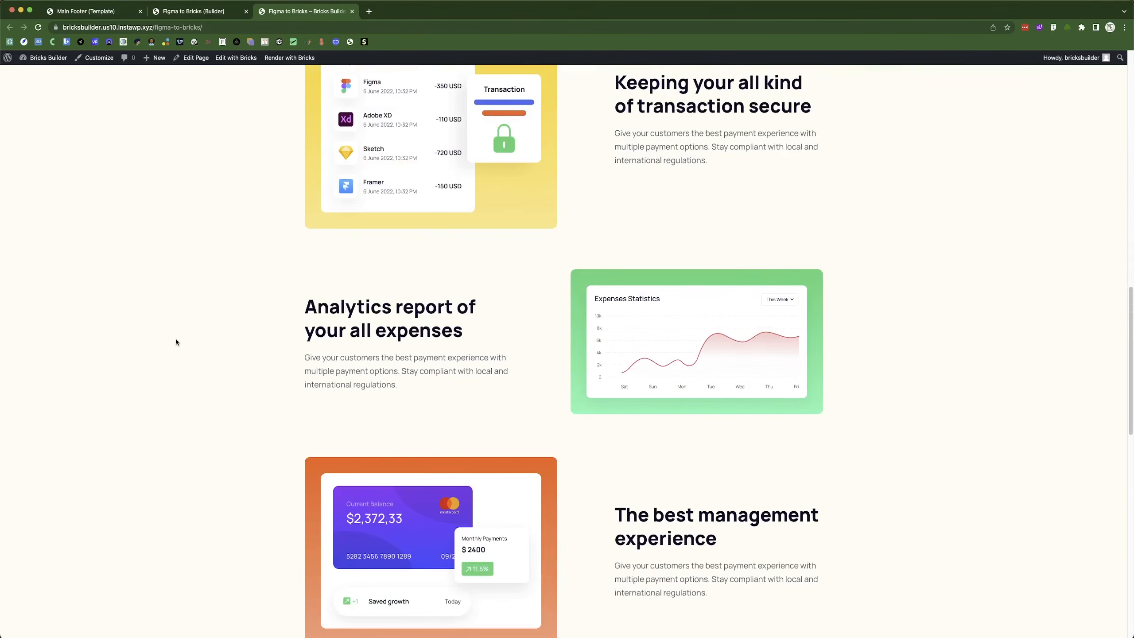
{"action": "scroll", "coordinate": [179, 353], "scroll_direction": "down", "scroll_amount": 10}
{"action": "scroll", "coordinate": [184, 372], "scroll_direction": "up", "scroll_amount": 11}
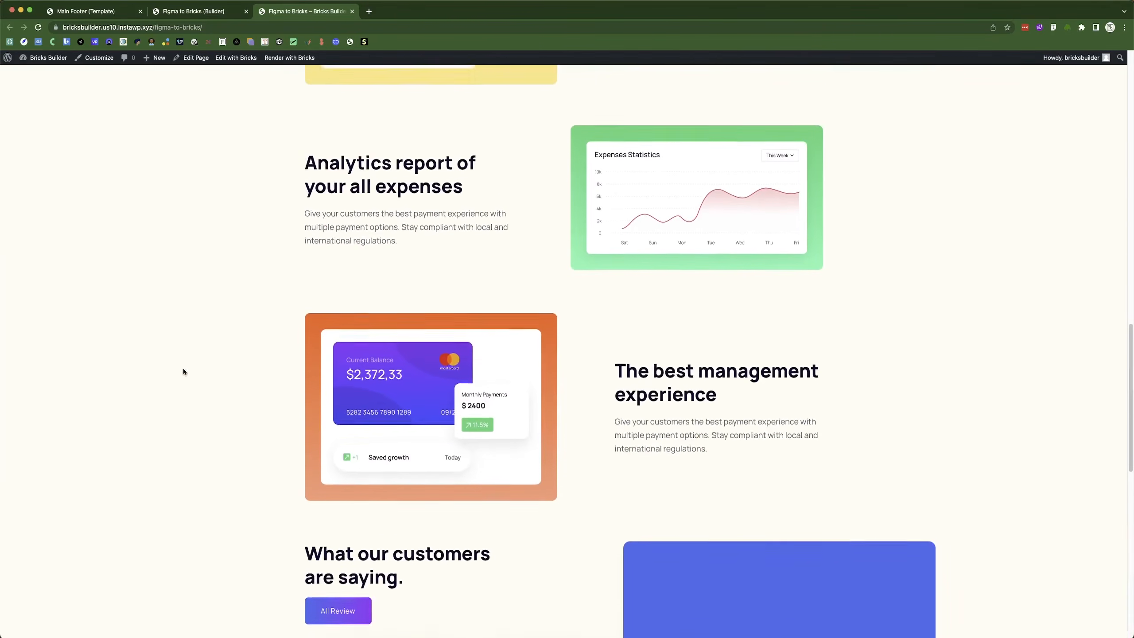
{"action": "scroll", "coordinate": [184, 372], "scroll_direction": "down", "scroll_amount": 1}
{"action": "scroll", "coordinate": [183, 371], "scroll_direction": "down", "scroll_amount": 3}
{"action": "scroll", "coordinate": [537, 381], "scroll_direction": "up", "scroll_amount": 1}
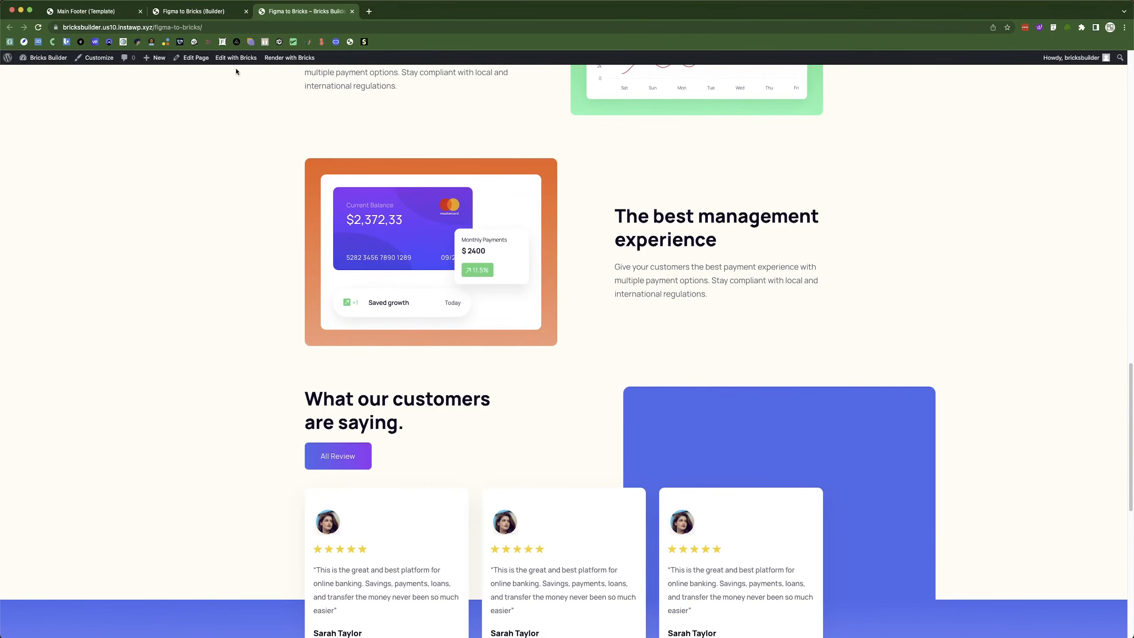
{"action": "left_click", "coordinate": [201, 14]}
{"action": "scroll", "coordinate": [485, 353], "scroll_direction": "down", "scroll_amount": 10}
{"action": "scroll", "coordinate": [485, 357], "scroll_direction": "up", "scroll_amount": 4}
{"action": "scroll", "coordinate": [488, 362], "scroll_direction": "down", "scroll_amount": 15}
{"action": "scroll", "coordinate": [481, 309], "scroll_direction": "up", "scroll_amount": 4}
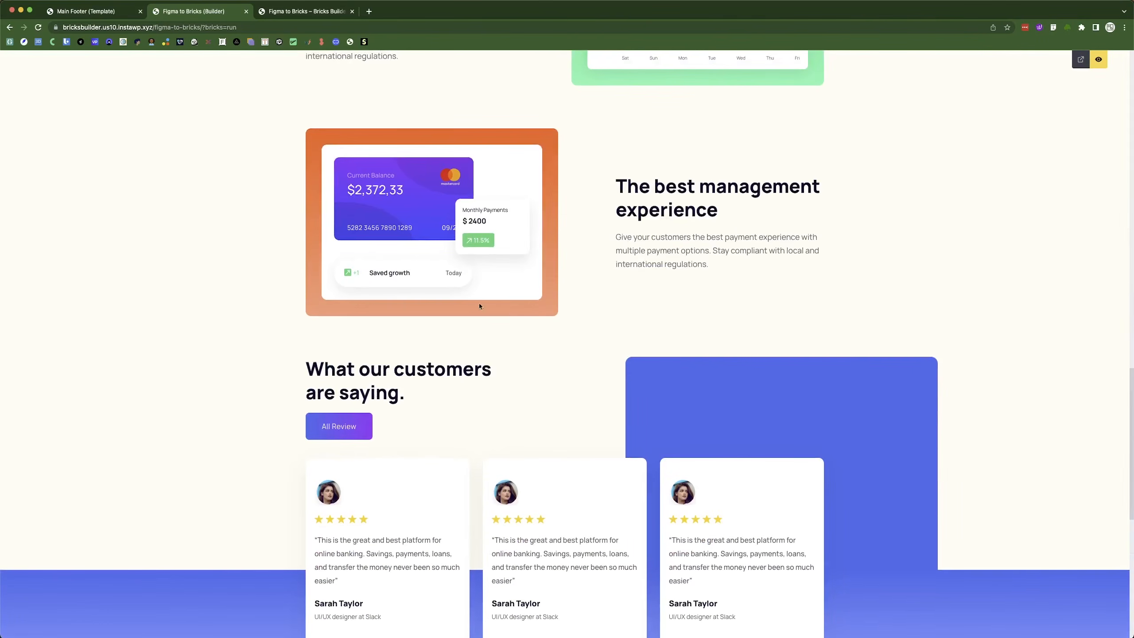
{"action": "left_click", "coordinate": [1098, 59]}
{"action": "scroll", "coordinate": [492, 305], "scroll_direction": "down", "scroll_amount": 4}
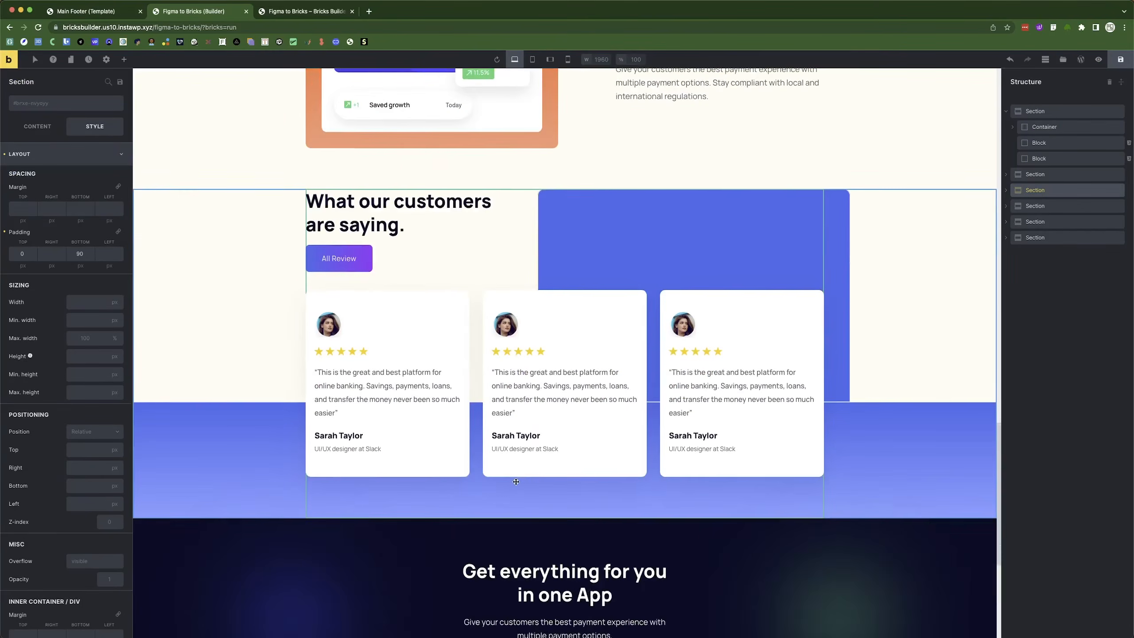
{"action": "scroll", "coordinate": [492, 304], "scroll_direction": "up", "scroll_amount": 3}
{"action": "left_click", "coordinate": [509, 304]}
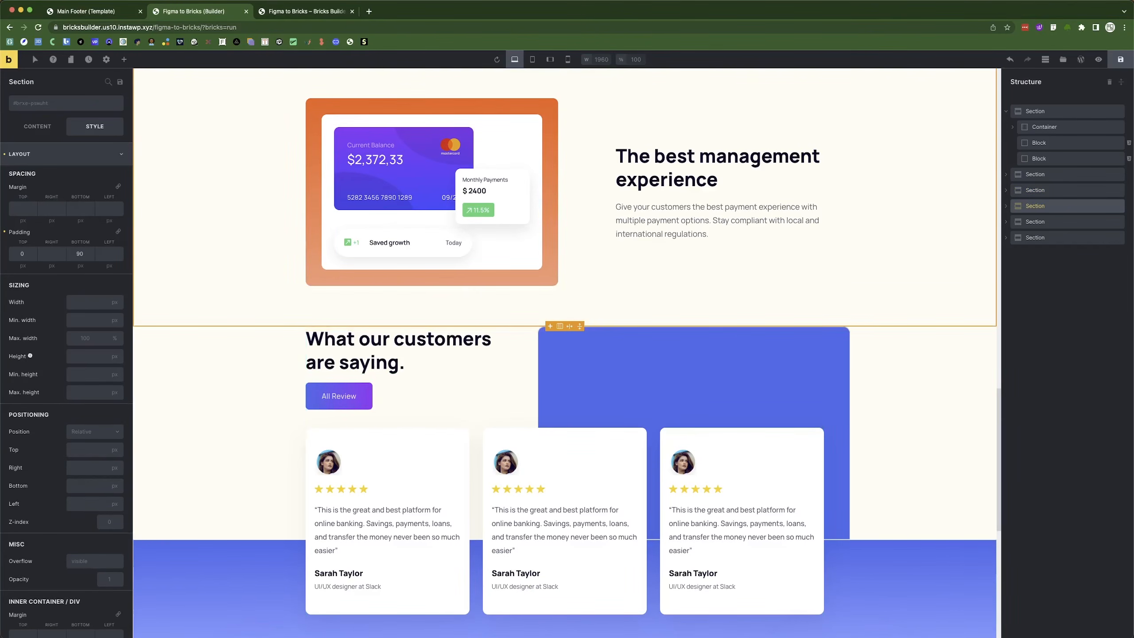
Raise the management Section's bottom padding from 90 to 115 px and save the page.
{"action": "left_click", "coordinate": [297, 12]}
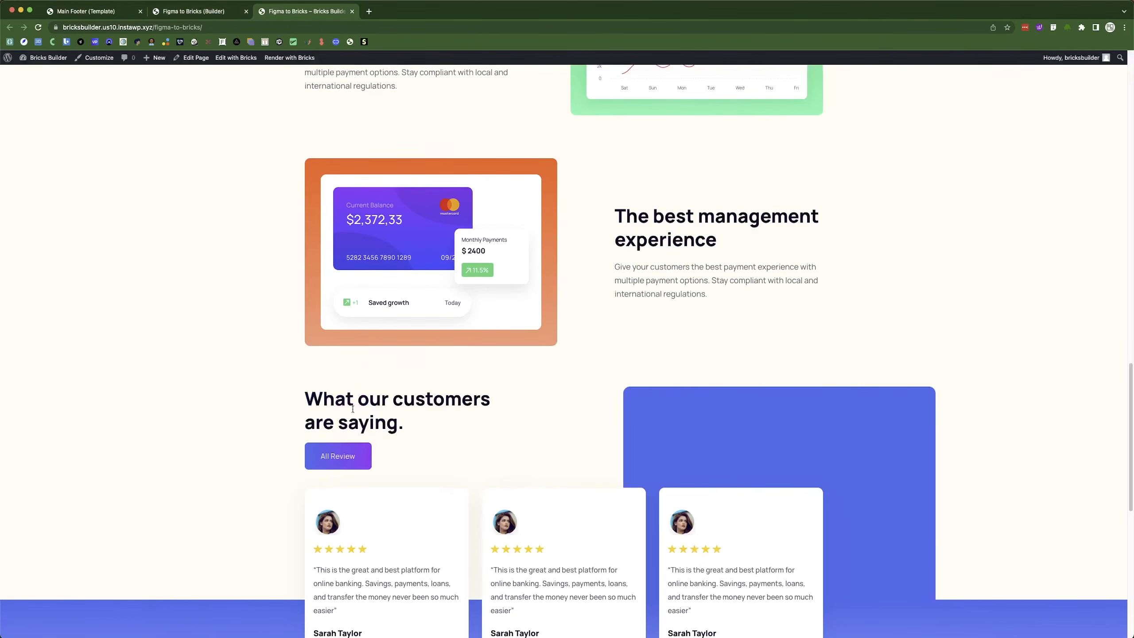
{"action": "scroll", "coordinate": [337, 383], "scroll_direction": "up", "scroll_amount": 20}
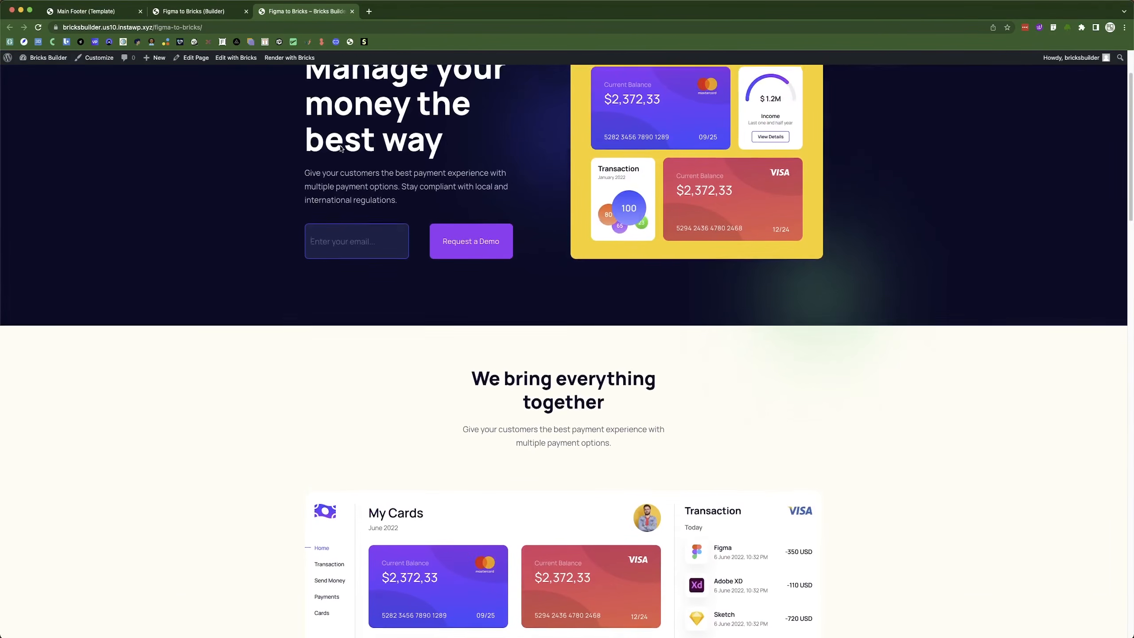
{"action": "left_click", "coordinate": [196, 11]}
{"action": "left_click_drag", "start_coordinate": [493, 307], "coordinate": [496, 317]}
{"action": "left_click", "coordinate": [1113, 64]}
Check the live page for the extra space above the three-card testimonials section.
{"action": "left_click", "coordinate": [287, 12]}
{"action": "scroll", "coordinate": [458, 437], "scroll_direction": "down", "scroll_amount": 1}
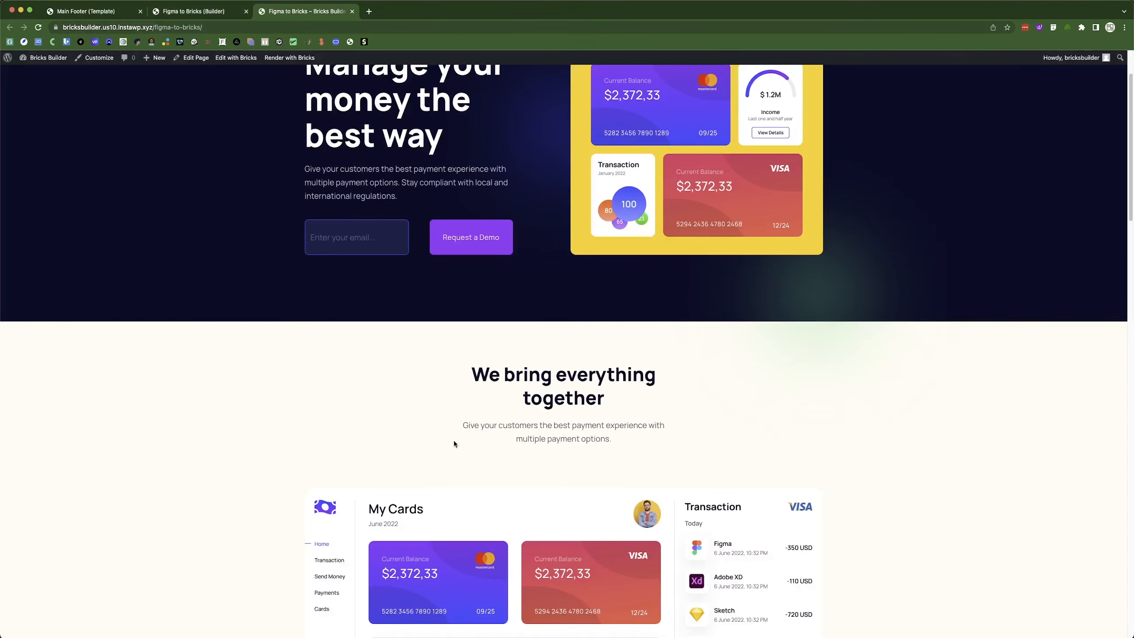
{"action": "scroll", "coordinate": [456, 436], "scroll_direction": "down", "scroll_amount": 20}
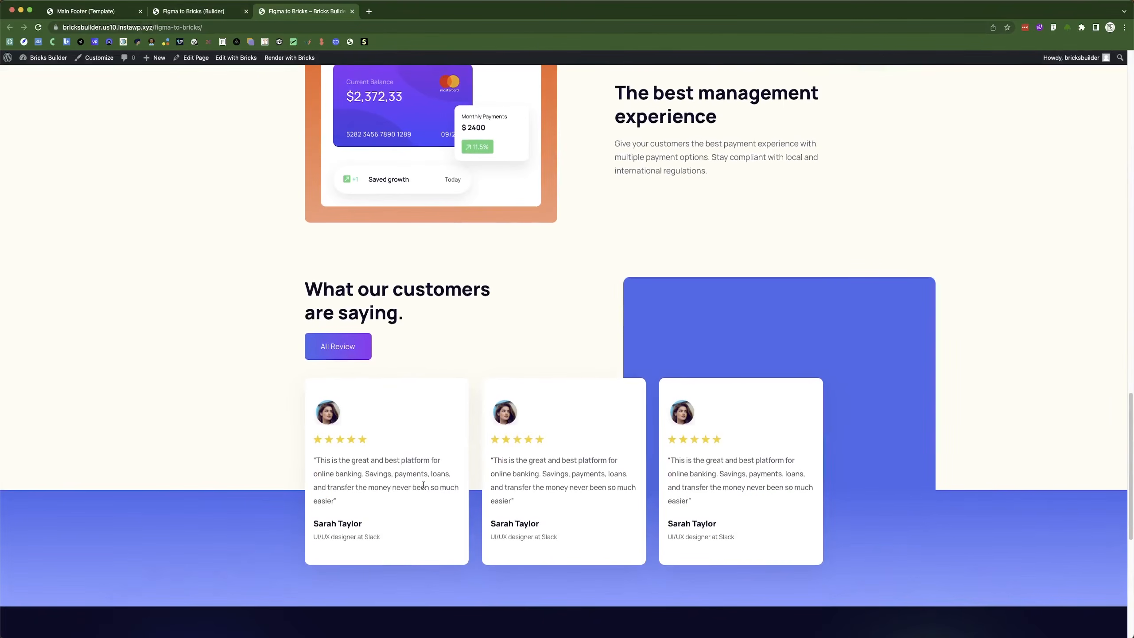
{"action": "scroll", "coordinate": [409, 522], "scroll_direction": "up", "scroll_amount": 3}
{"action": "scroll", "coordinate": [359, 519], "scroll_direction": "down", "scroll_amount": 3}
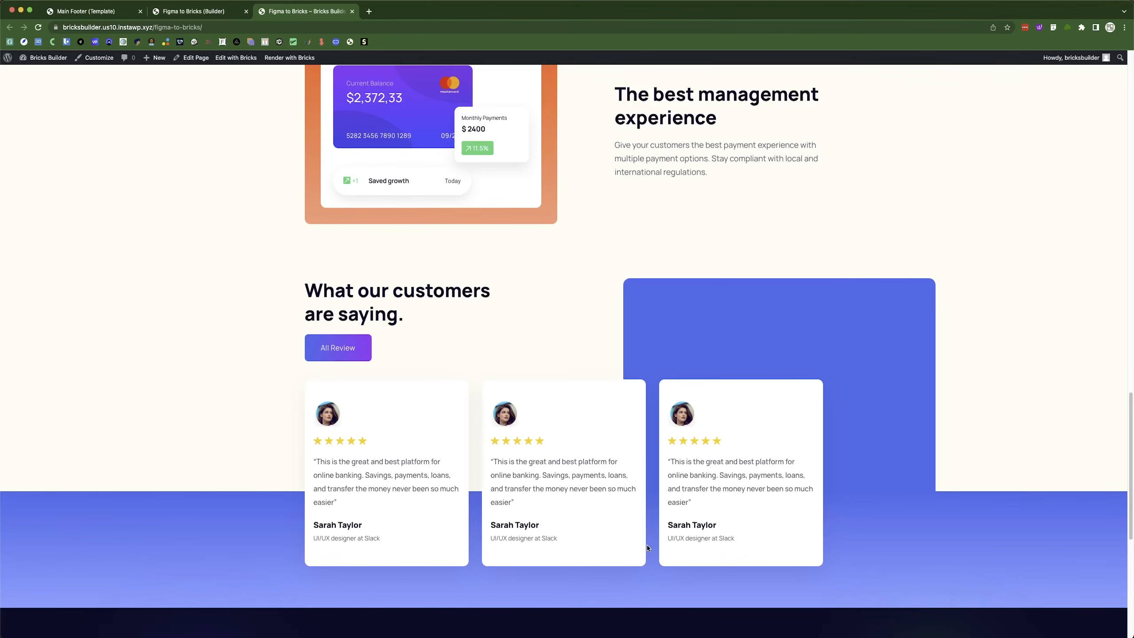
{"action": "key", "text": "super+Tab"}
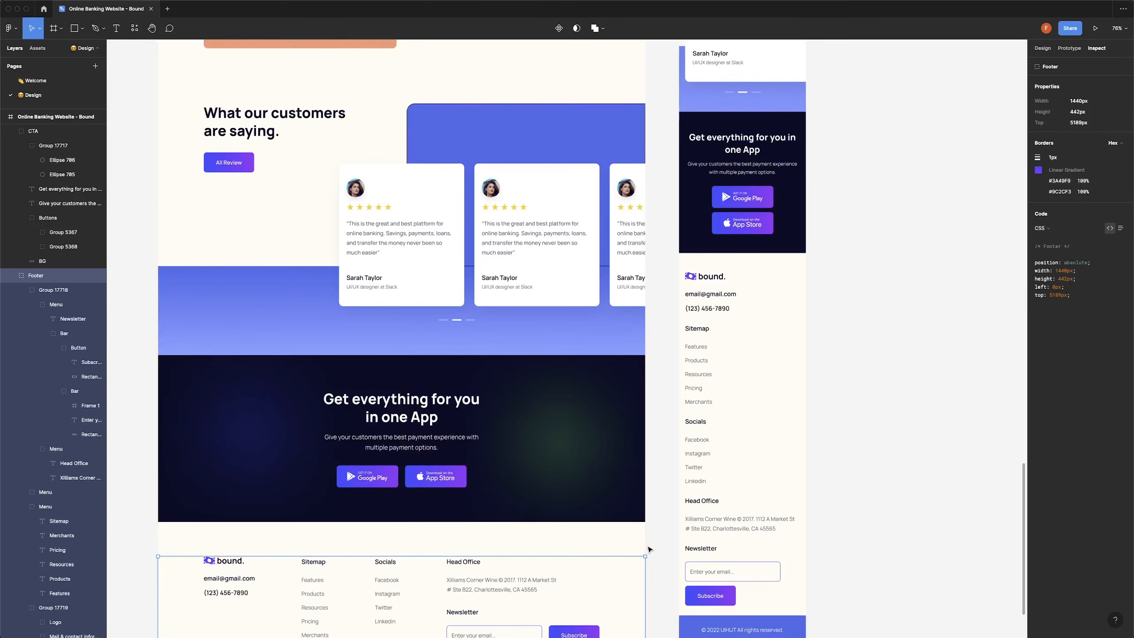
{"action": "left_click", "coordinate": [863, 374]}
{"action": "scroll", "coordinate": [328, 385], "scroll_direction": "up", "scroll_amount": 1}
{"action": "scroll", "coordinate": [328, 385], "scroll_direction": "up", "scroll_amount": 20}
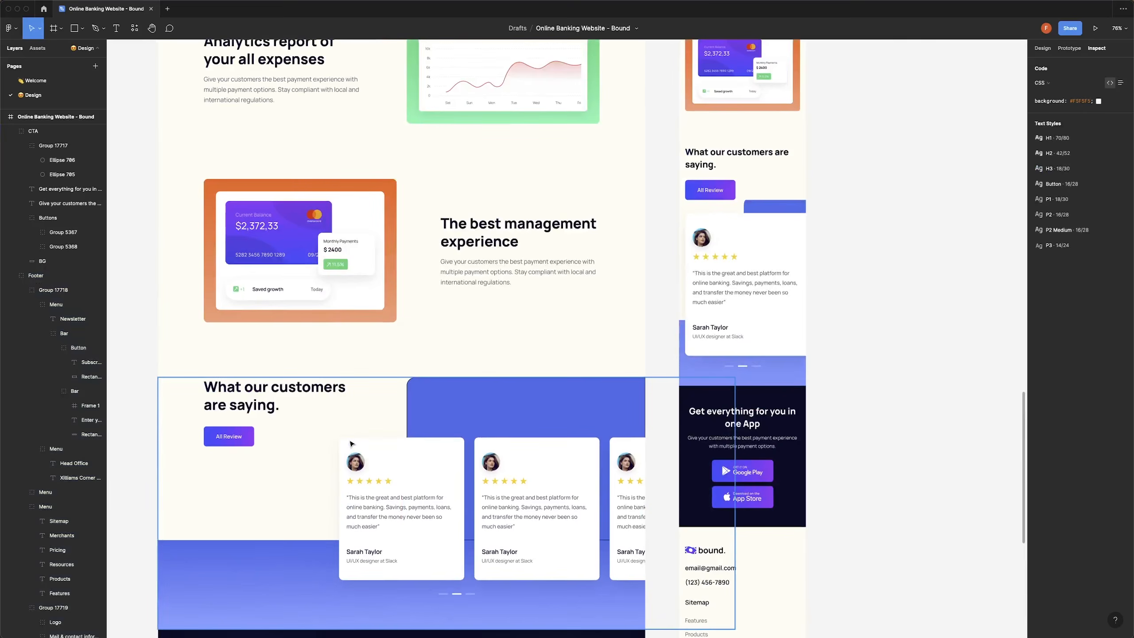
{"action": "scroll", "coordinate": [351, 444], "scroll_direction": "up", "scroll_amount": 1}
{"action": "scroll", "coordinate": [350, 444], "scroll_direction": "down", "scroll_amount": 5}
{"action": "scroll", "coordinate": [350, 443], "scroll_direction": "up", "scroll_amount": 5}
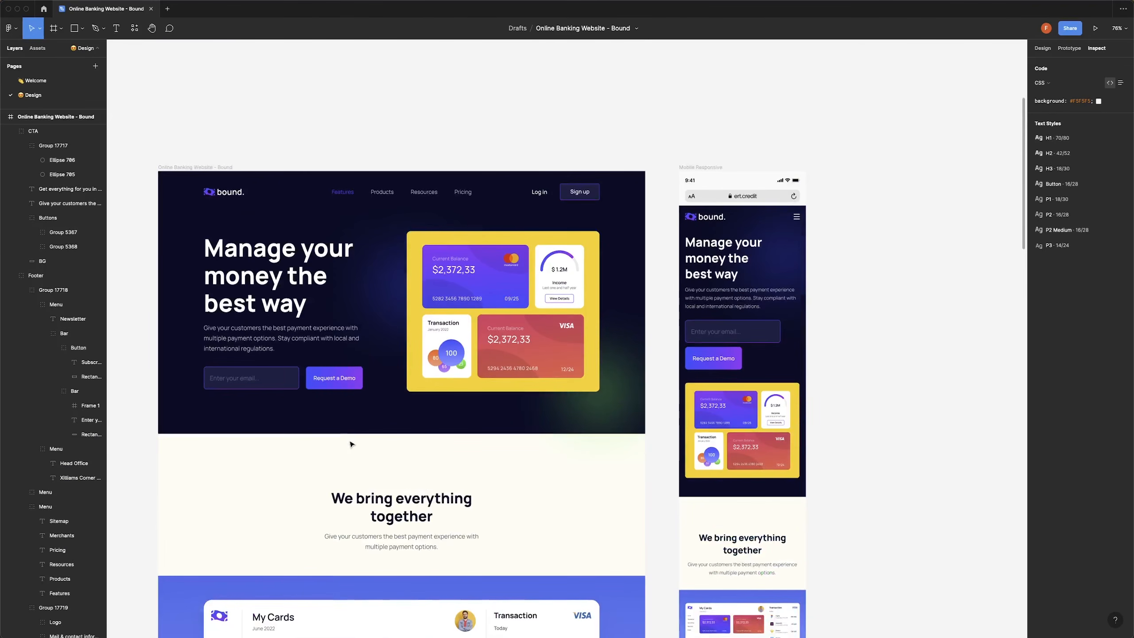
{"action": "key", "text": "super+Tab"}
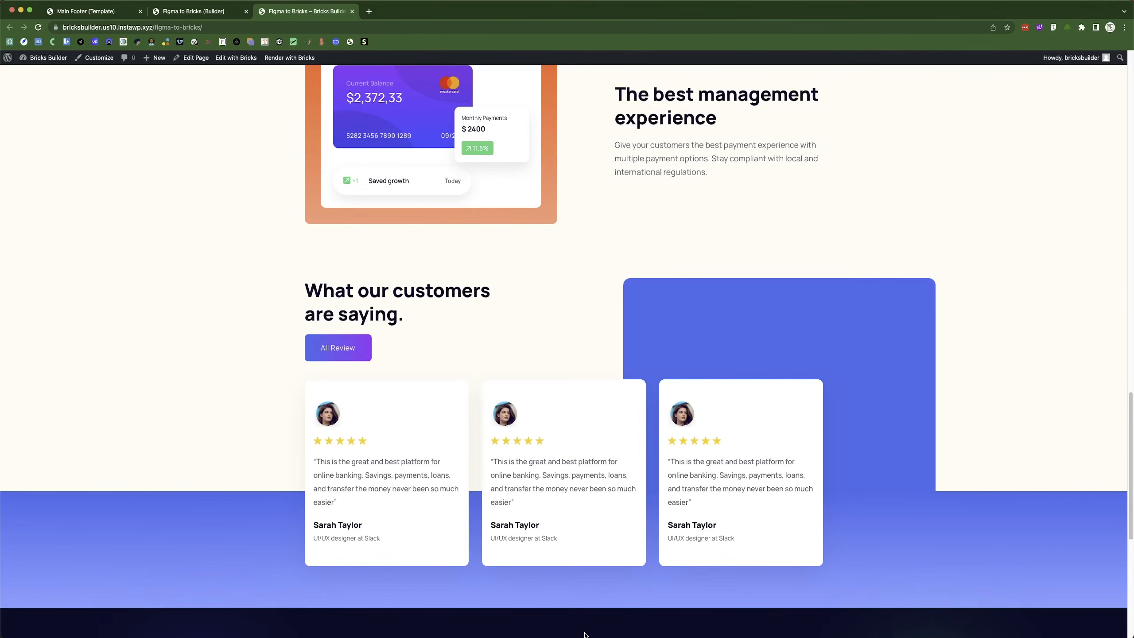
Review the live page from footer to hero, then return to the editor where bottom padding reads 120 px.
{"action": "scroll", "coordinate": [584, 634], "scroll_direction": "up", "scroll_amount": 1}
{"action": "scroll", "coordinate": [584, 634], "scroll_direction": "down", "scroll_amount": 10}
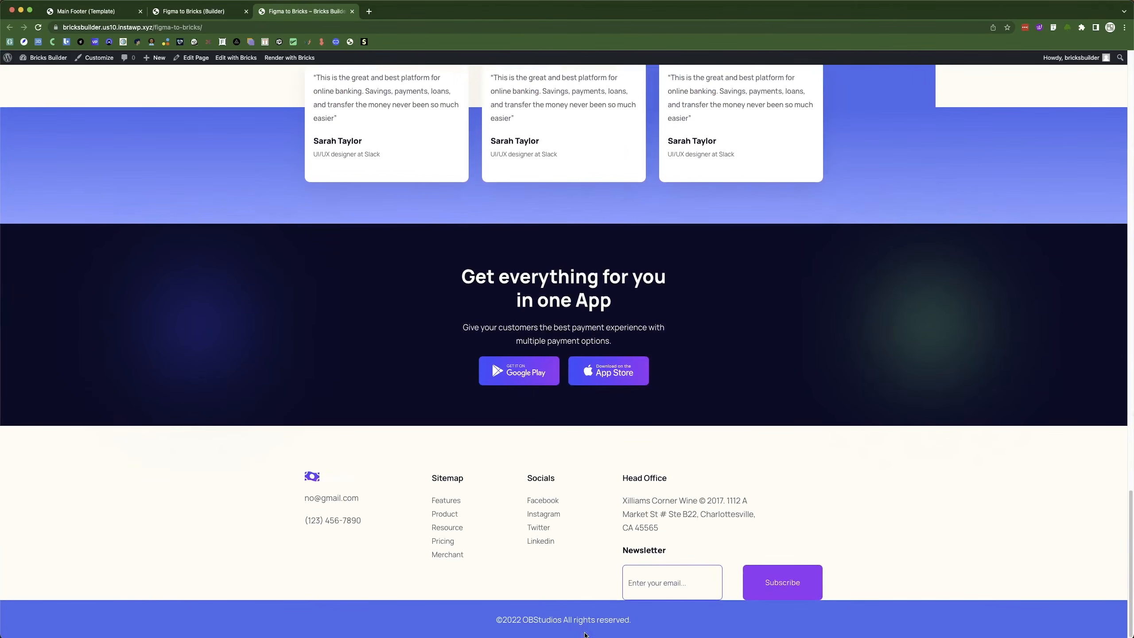
{"action": "scroll", "coordinate": [586, 635], "scroll_direction": "up", "scroll_amount": 20}
{"action": "scroll", "coordinate": [586, 635], "scroll_direction": "down", "scroll_amount": 20}
{"action": "scroll", "coordinate": [643, 565], "scroll_direction": "up", "scroll_amount": 10}
{"action": "scroll", "coordinate": [643, 565], "scroll_direction": "down", "scroll_amount": 10}
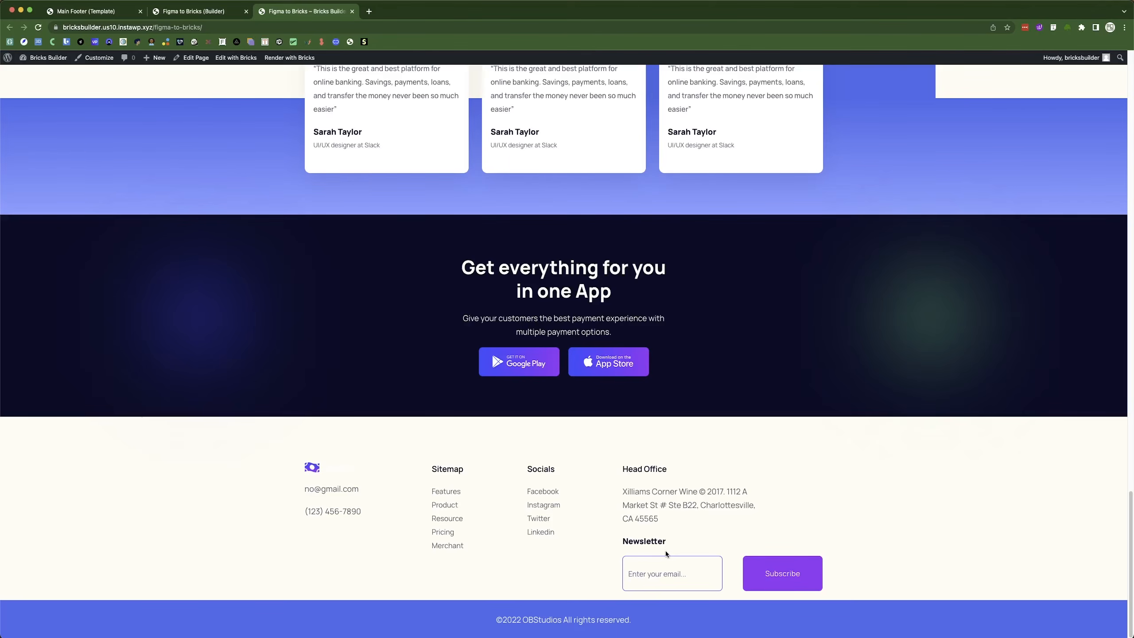
{"action": "scroll", "coordinate": [666, 550], "scroll_direction": "up", "scroll_amount": 20}
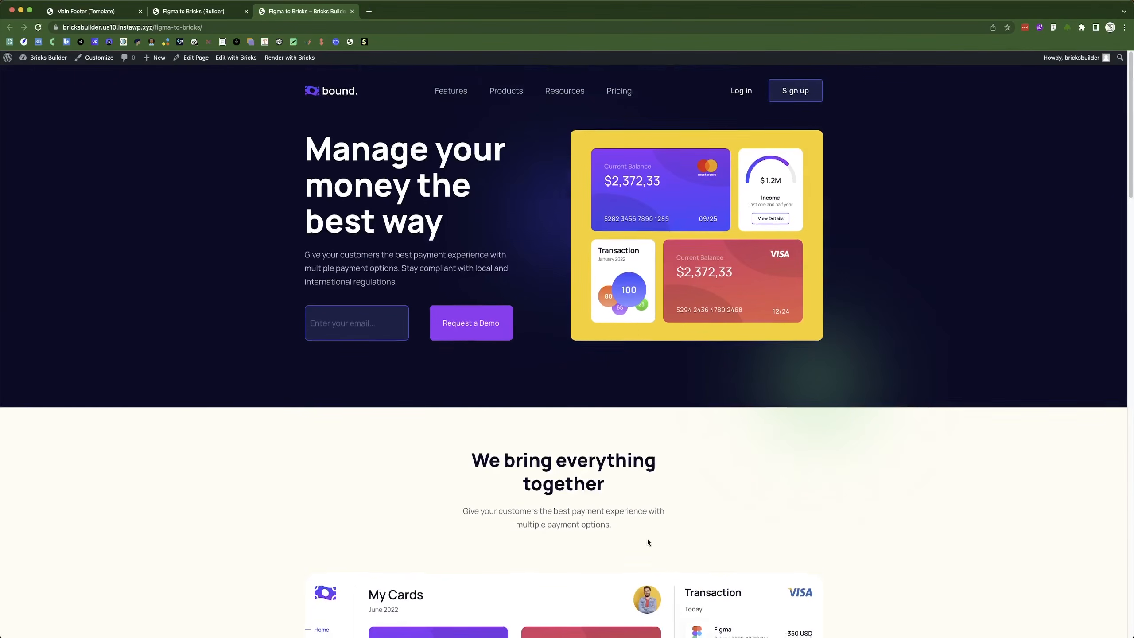
{"action": "scroll", "coordinate": [648, 542], "scroll_direction": "down", "scroll_amount": 2}
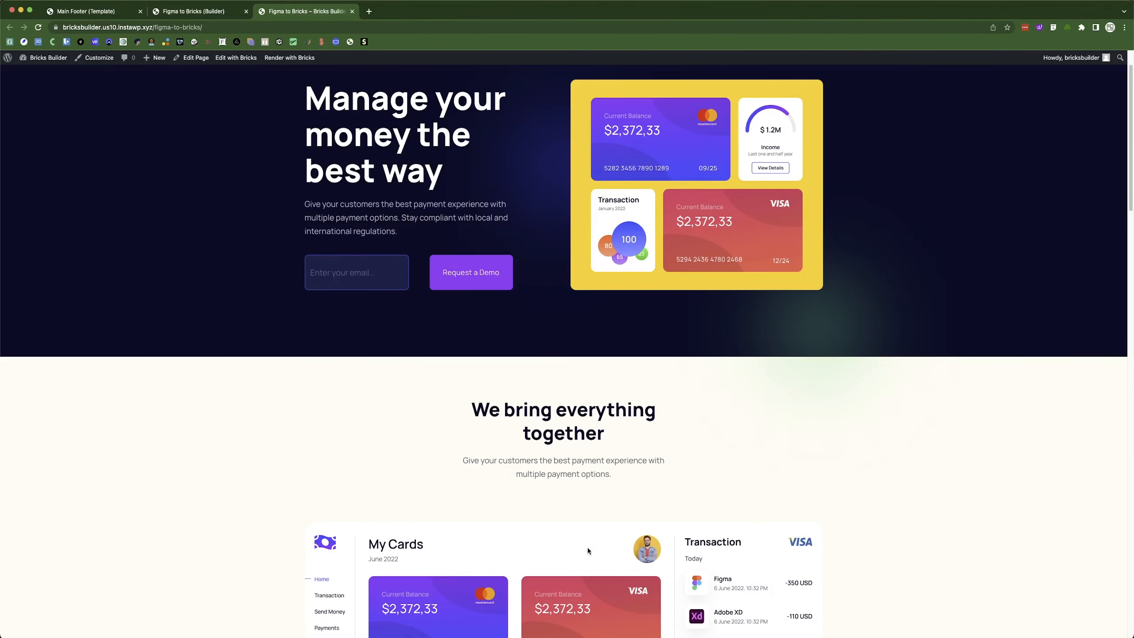
{"action": "left_click", "coordinate": [204, 12]}
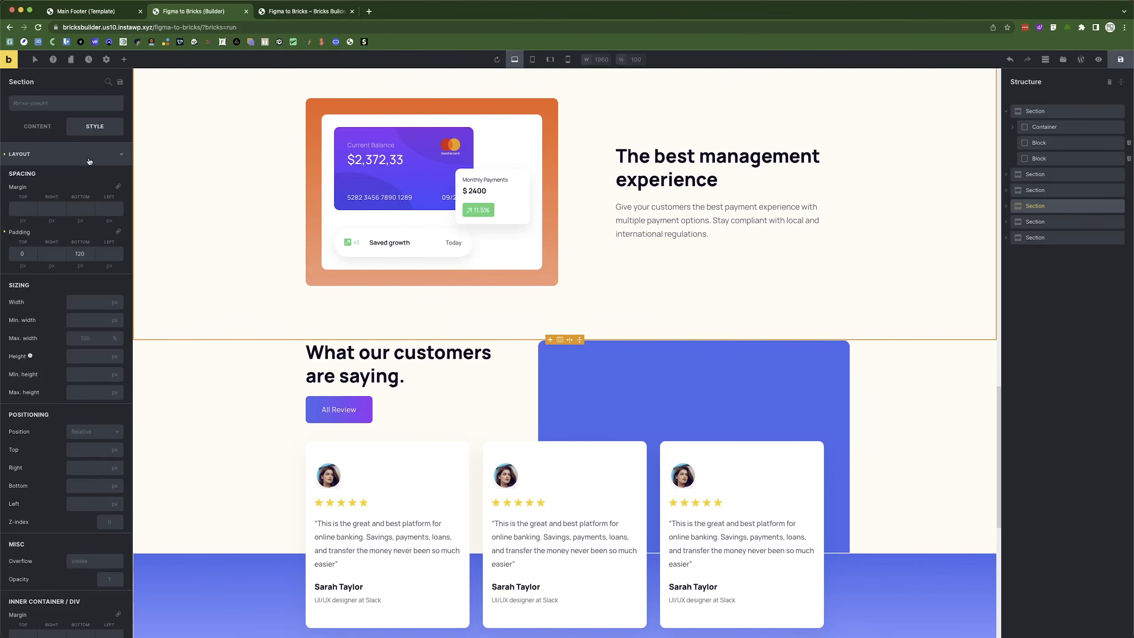
Browse the Add Elements panel and the first Section in Structure, then view the live hero.
{"action": "scroll", "coordinate": [278, 348], "scroll_direction": "up", "scroll_amount": 15}
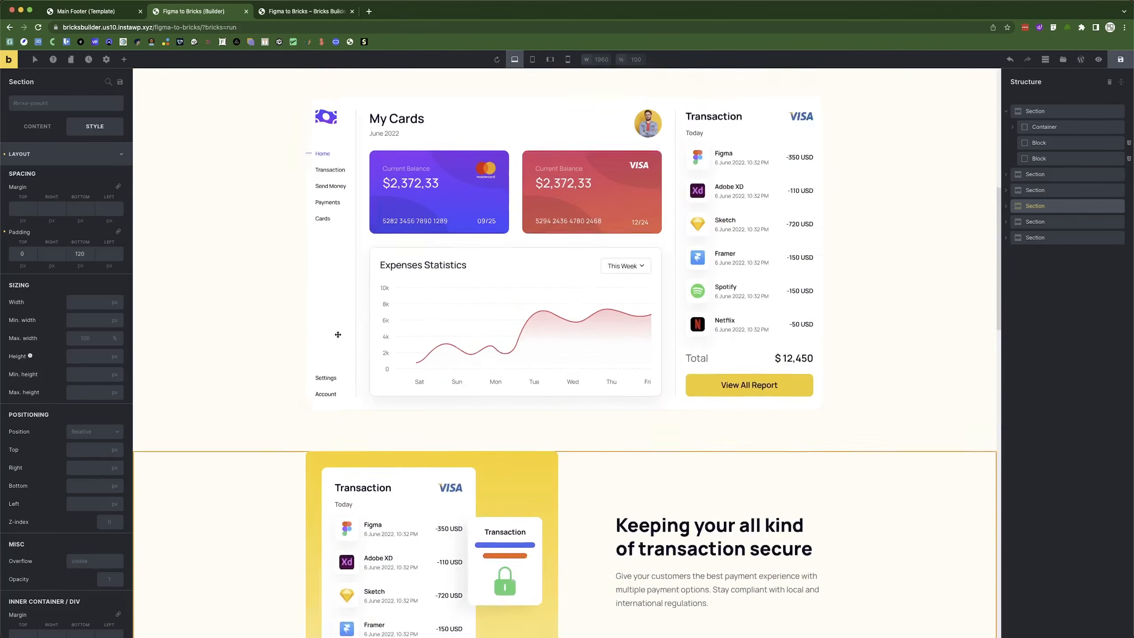
{"action": "scroll", "coordinate": [277, 347], "scroll_direction": "down", "scroll_amount": 3}
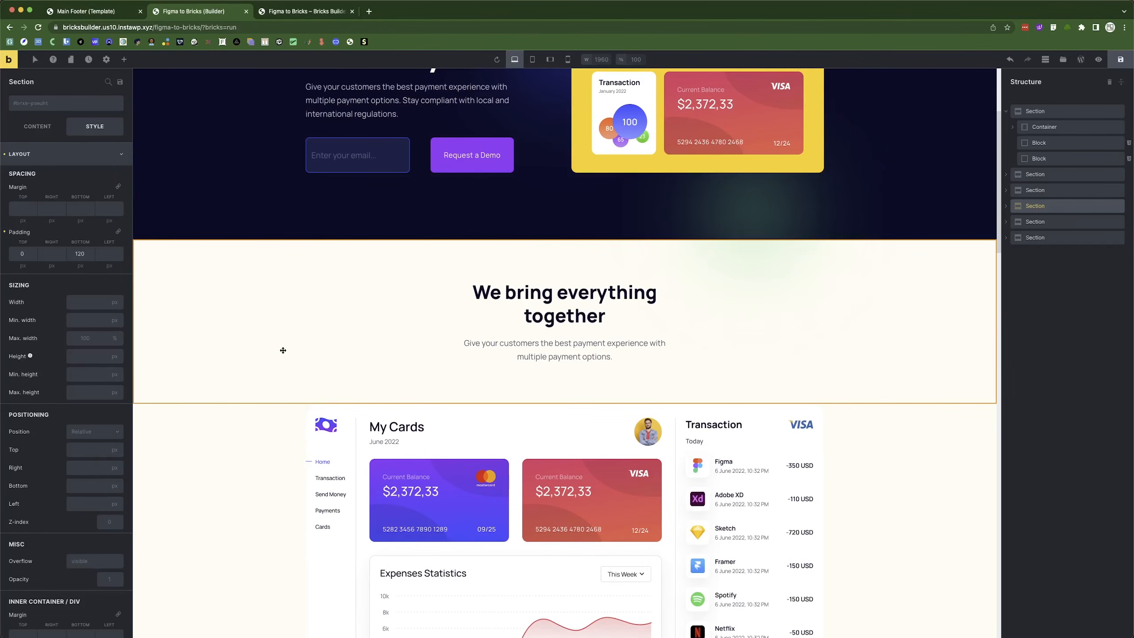
{"action": "left_click", "coordinate": [124, 60]}
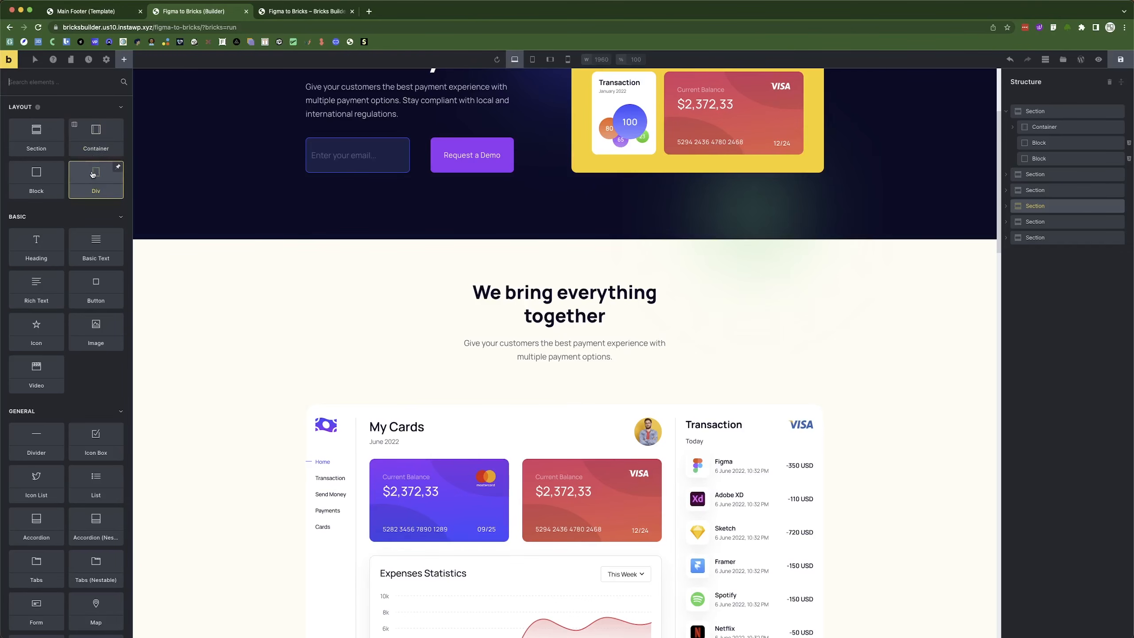
{"action": "left_click", "coordinate": [1008, 112]}
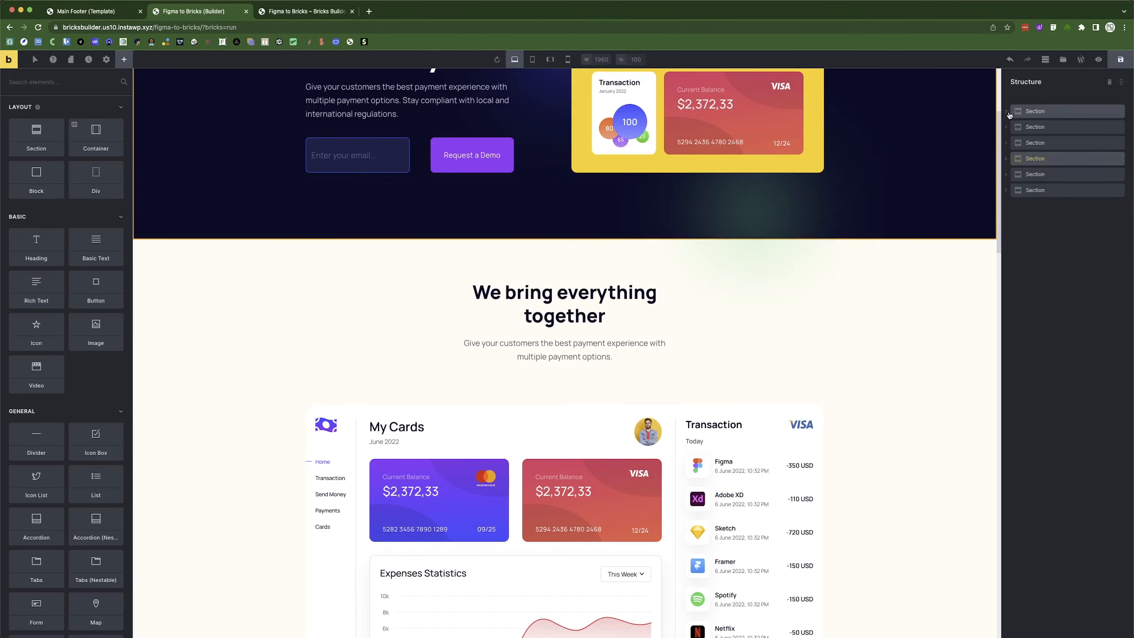
{"action": "left_click", "coordinate": [1008, 112]}
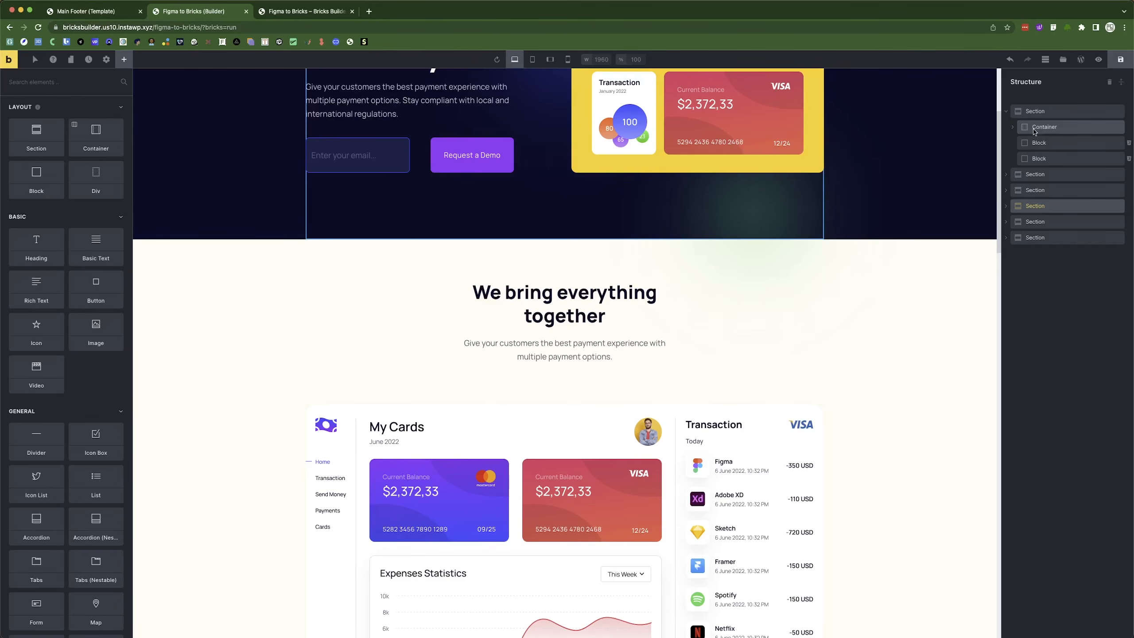
{"action": "scroll", "coordinate": [647, 311], "scroll_direction": "up", "scroll_amount": 4}
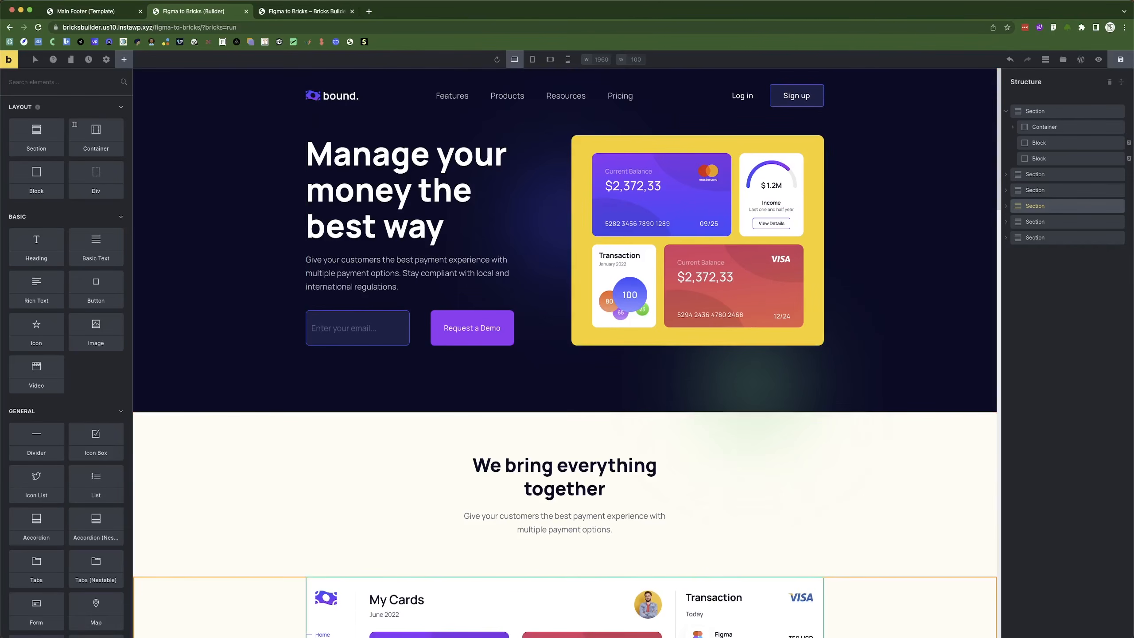
{"action": "left_click", "coordinate": [286, 11]}
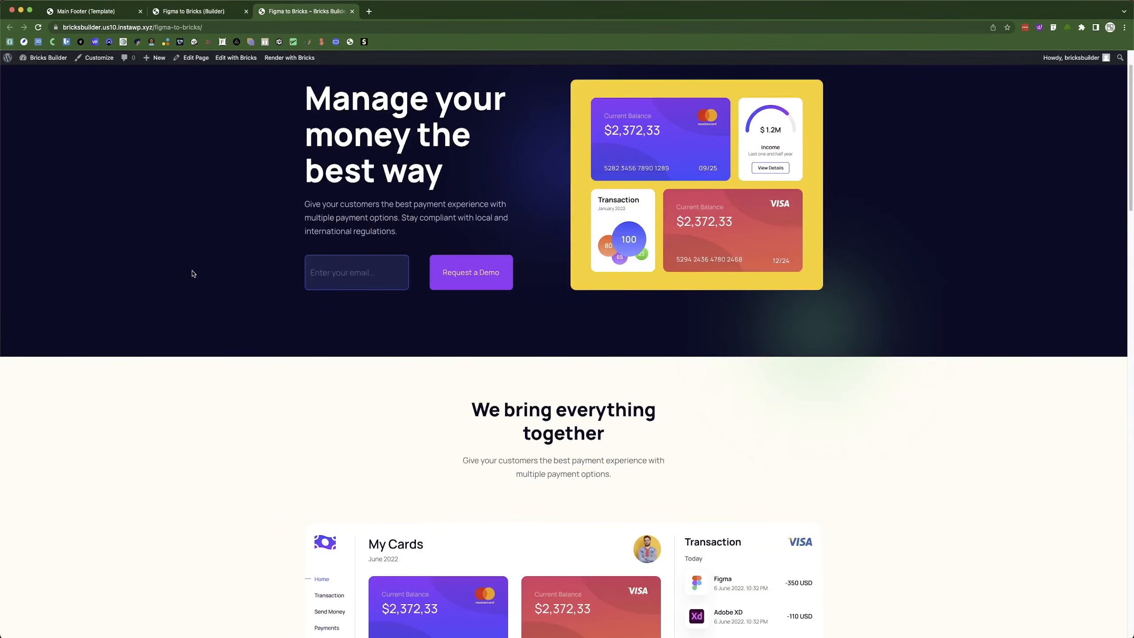
{"action": "scroll", "coordinate": [194, 272], "scroll_direction": "up", "scroll_amount": 2}
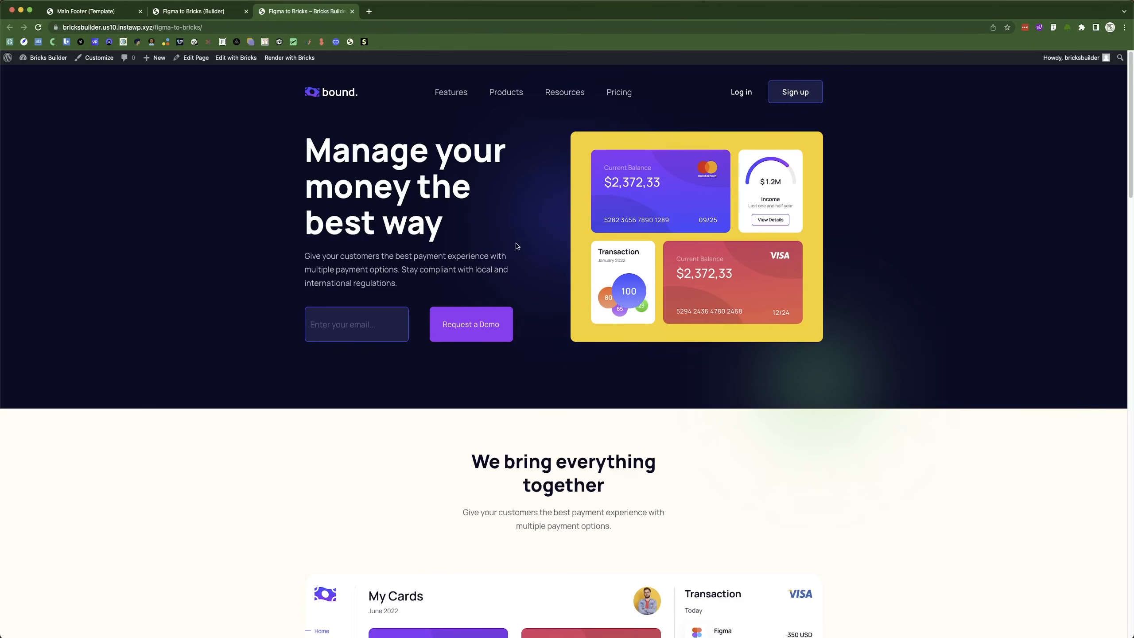
{"action": "scroll", "coordinate": [527, 281], "scroll_direction": "down", "scroll_amount": 1}
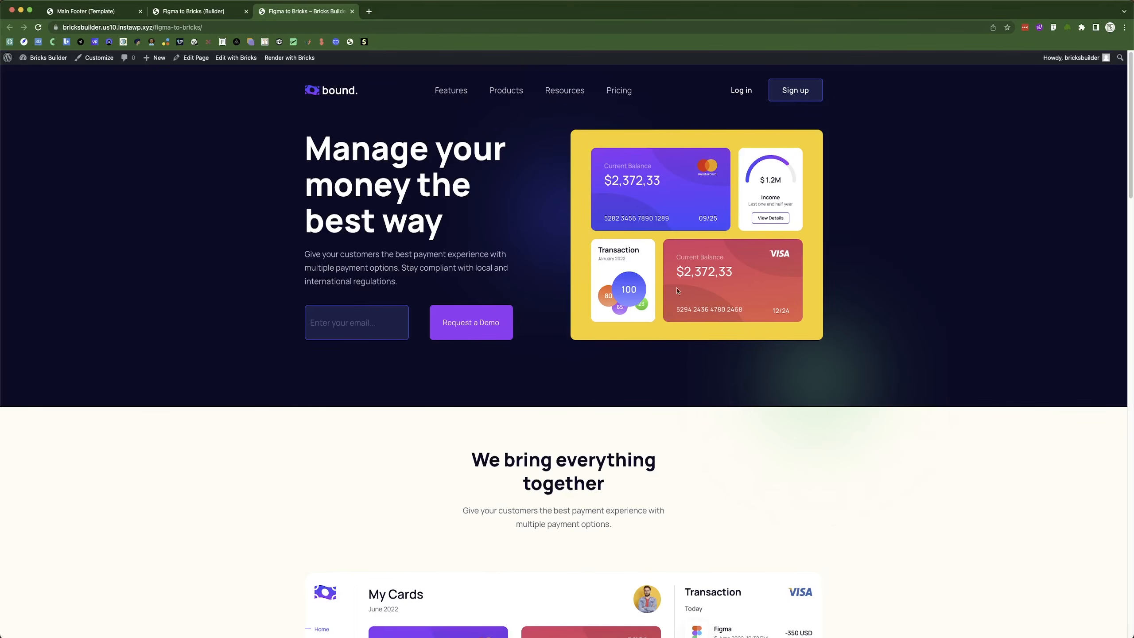
{"action": "scroll", "coordinate": [744, 423], "scroll_direction": "down", "scroll_amount": 15}
{"action": "scroll", "coordinate": [744, 420], "scroll_direction": "down", "scroll_amount": 15}
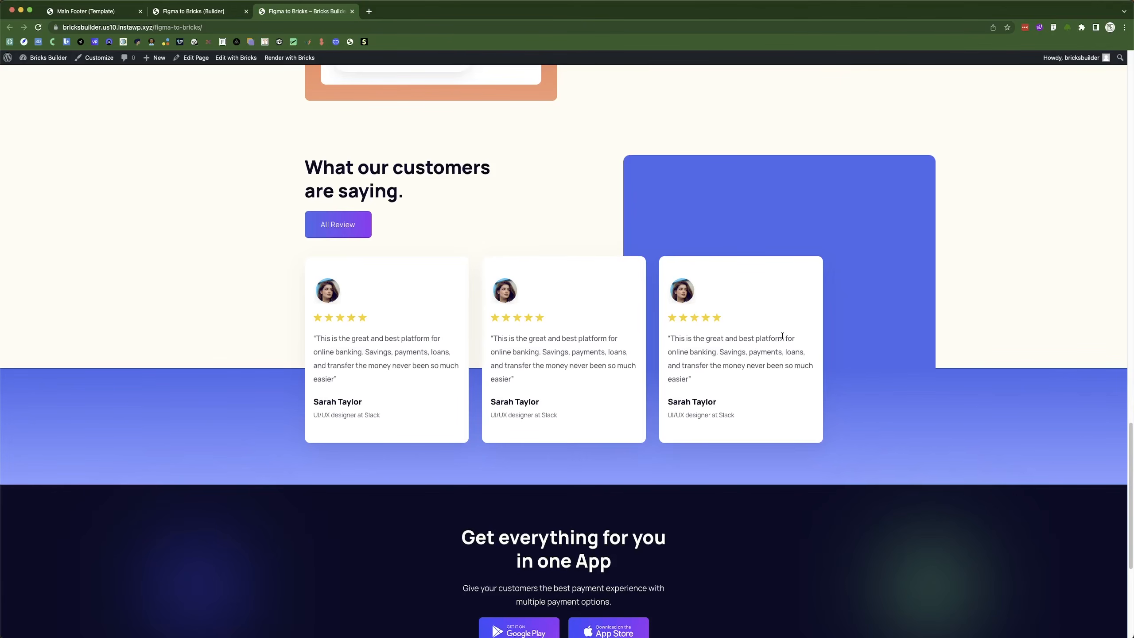
{"action": "scroll", "coordinate": [782, 336], "scroll_direction": "up", "scroll_amount": 20}
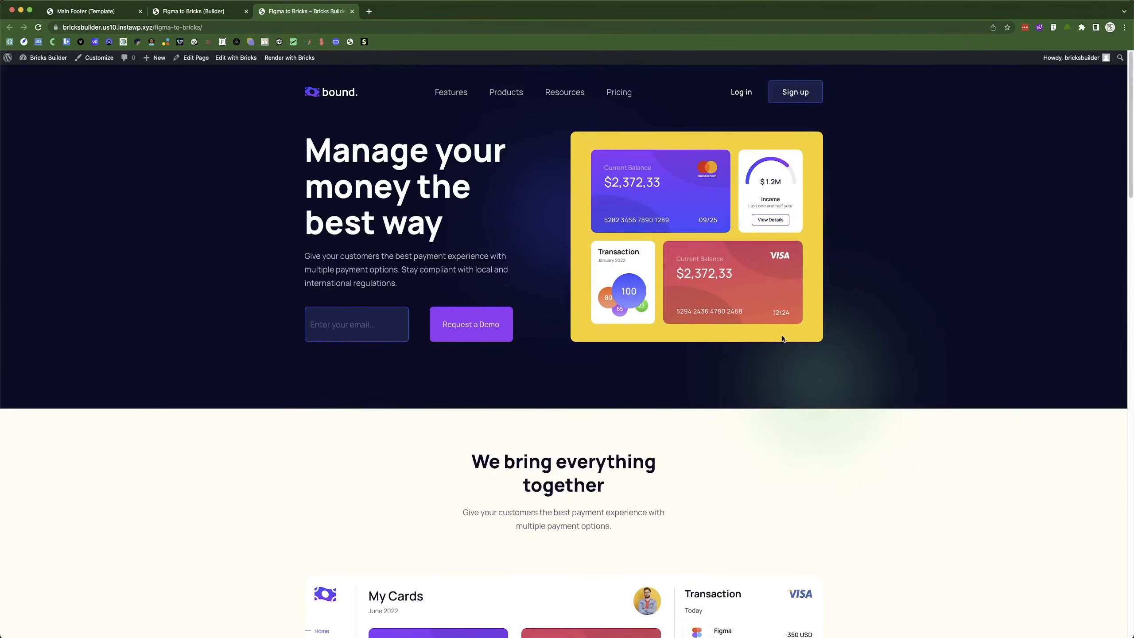